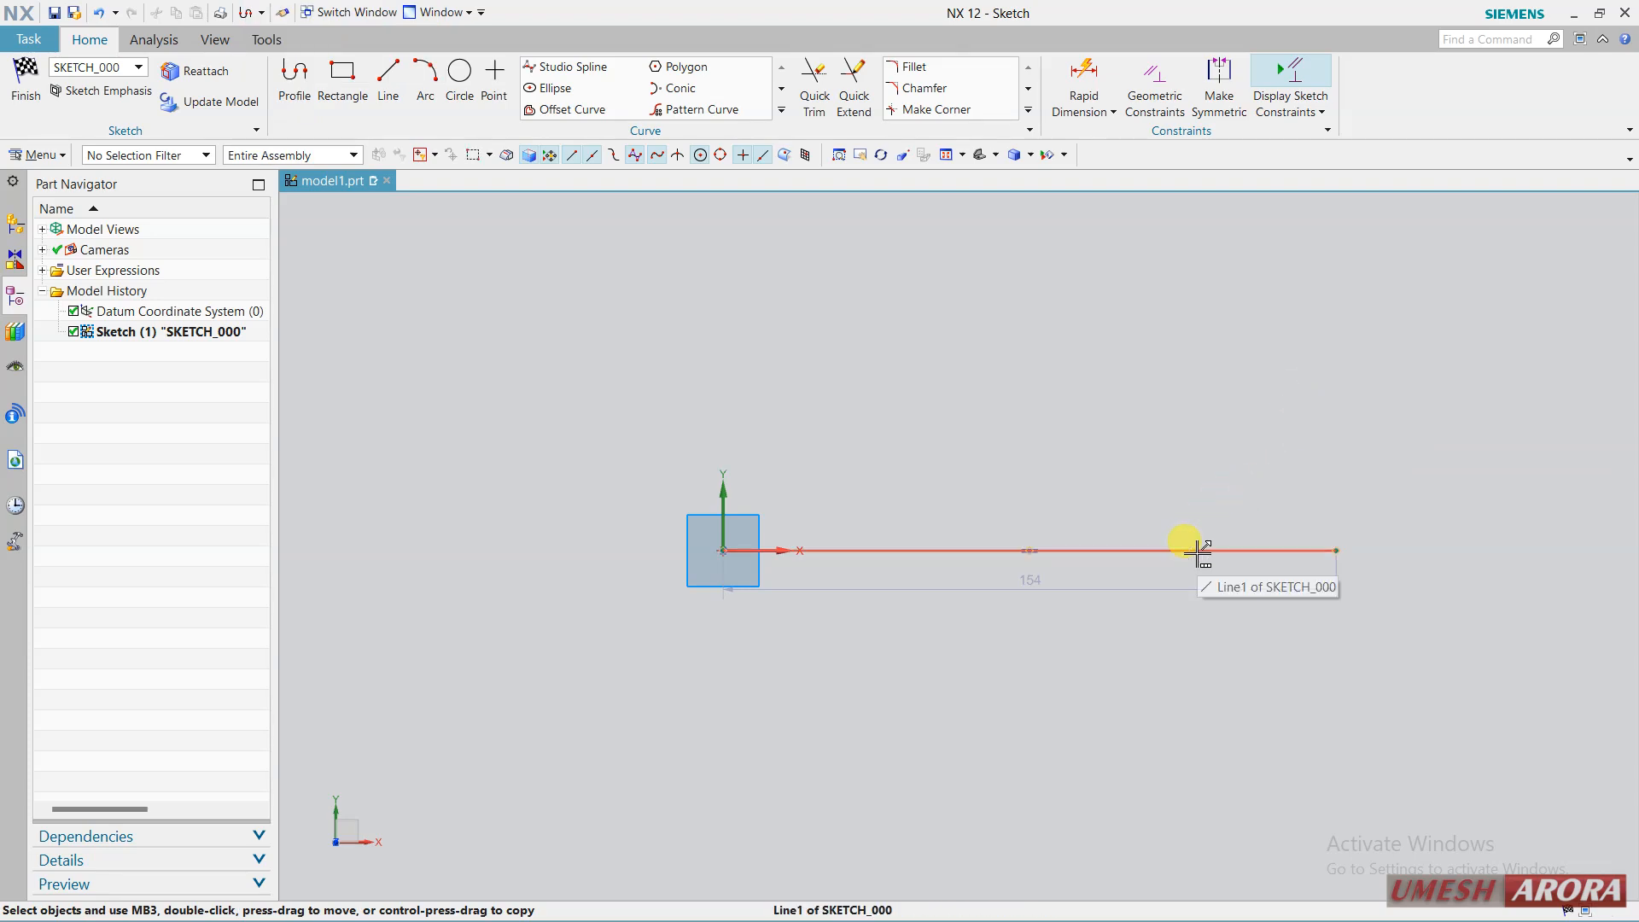
# Set the length of the horizontal line starting at the origin to 139 mm.
pyautogui.doubleClick(1052, 580)
pyautogui.write('13')
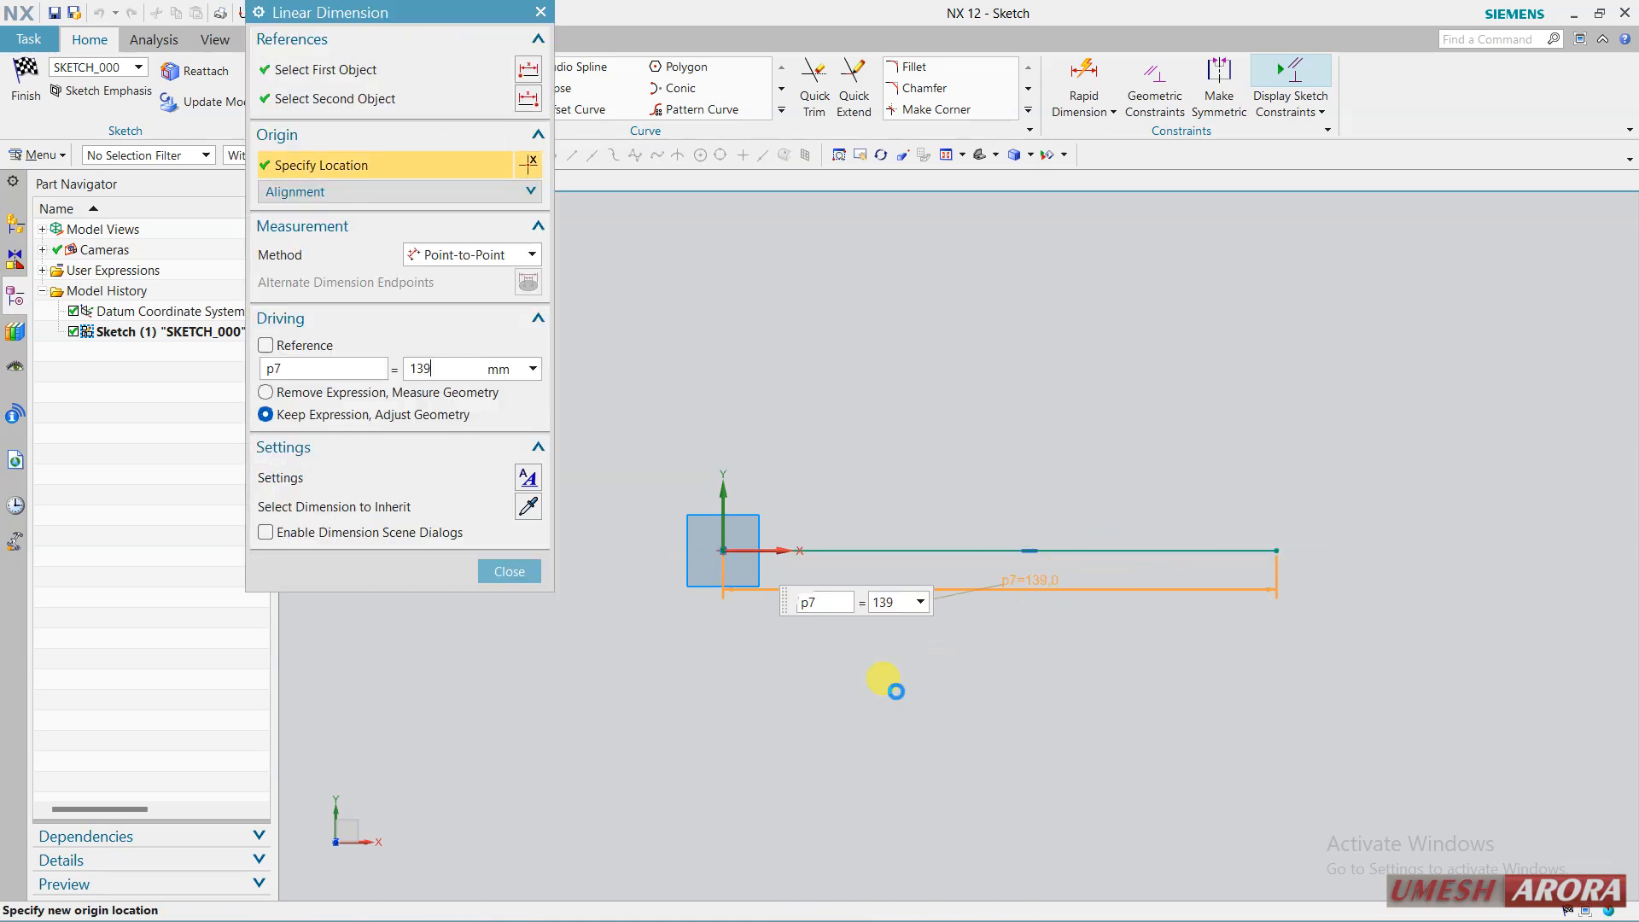
pyautogui.write('9')
pyautogui.press('Return')
pyautogui.scroll(3, 1055, 512)
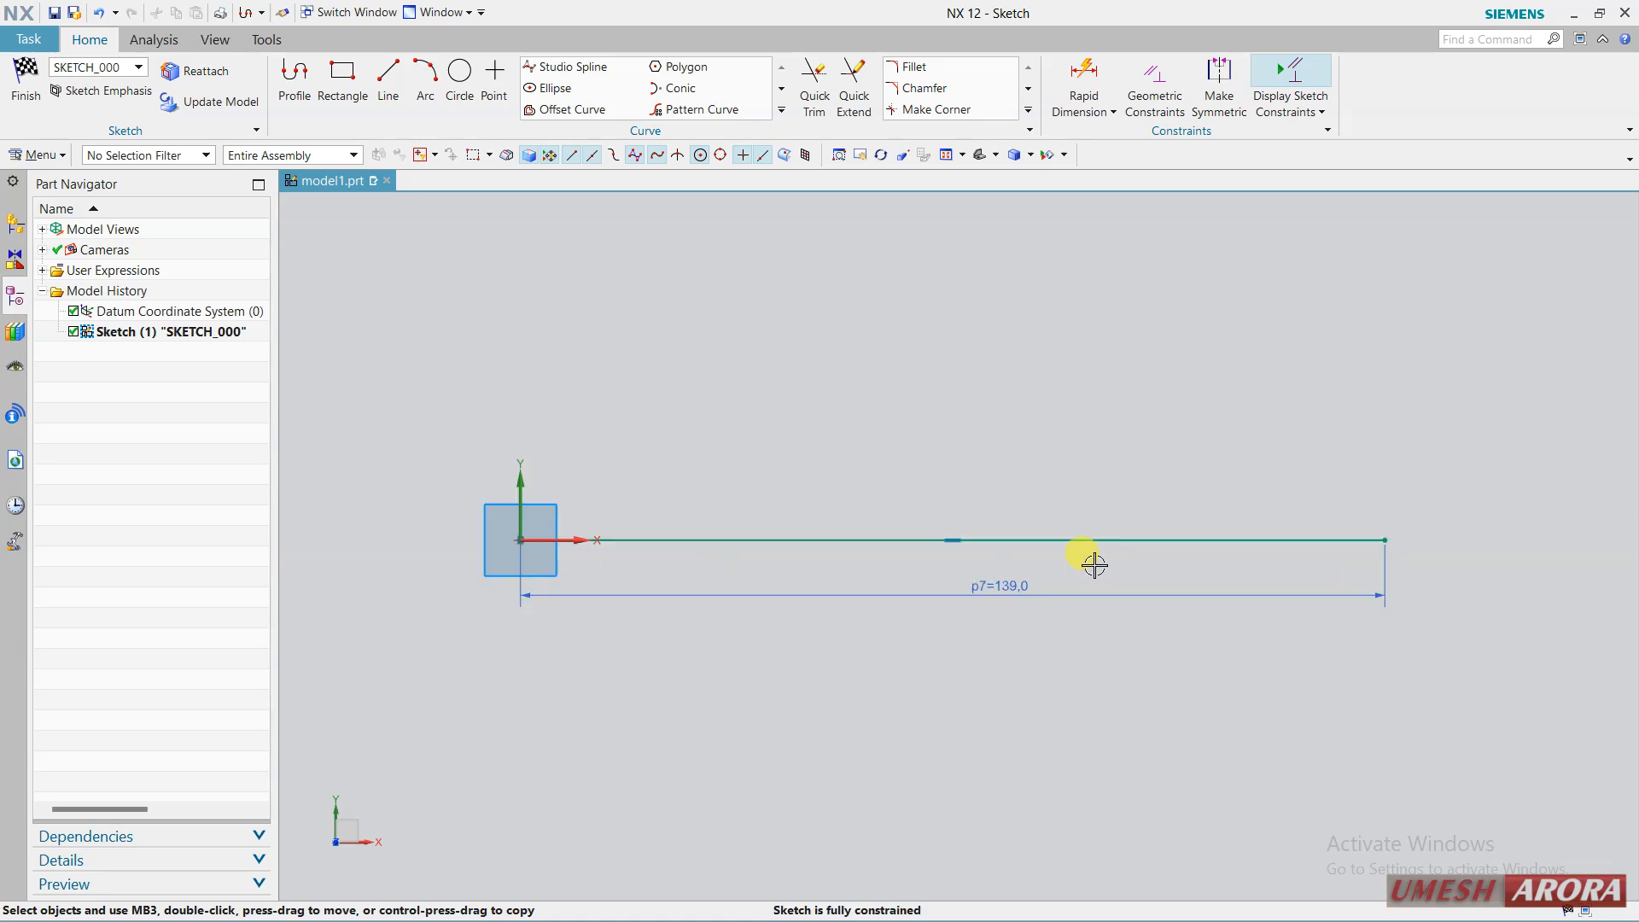
# Draw a sagging three-point arc above the line, starting about 27 mm over the origin and ending about 19 mm high, about 30 mm before the line's end.
pyautogui.click(425, 73)
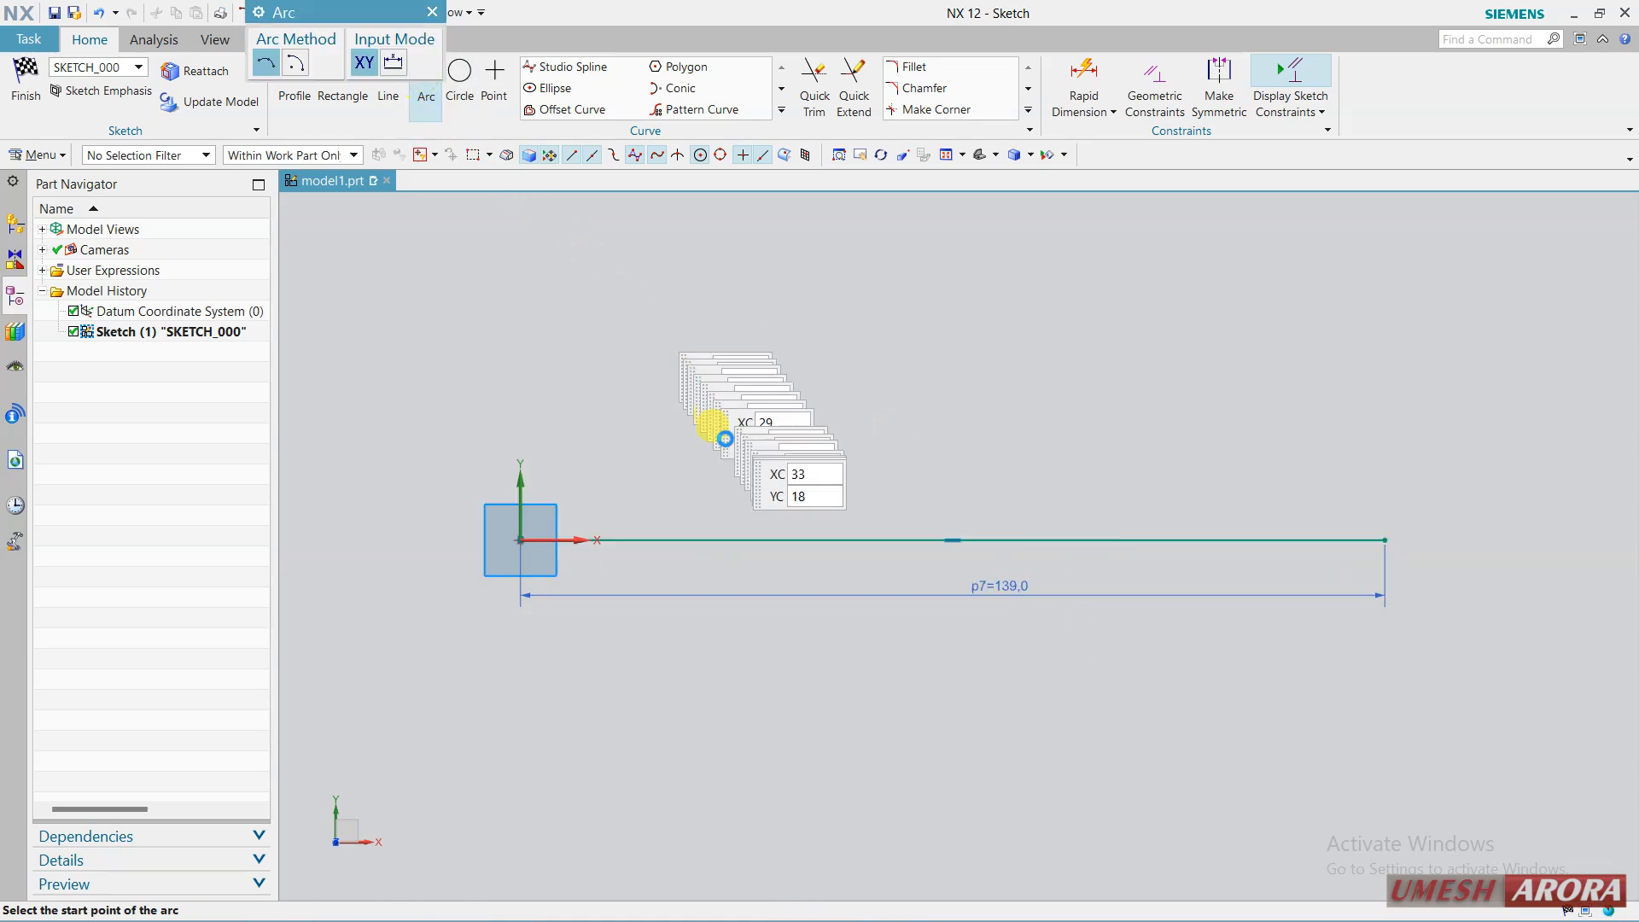
pyautogui.click(517, 373)
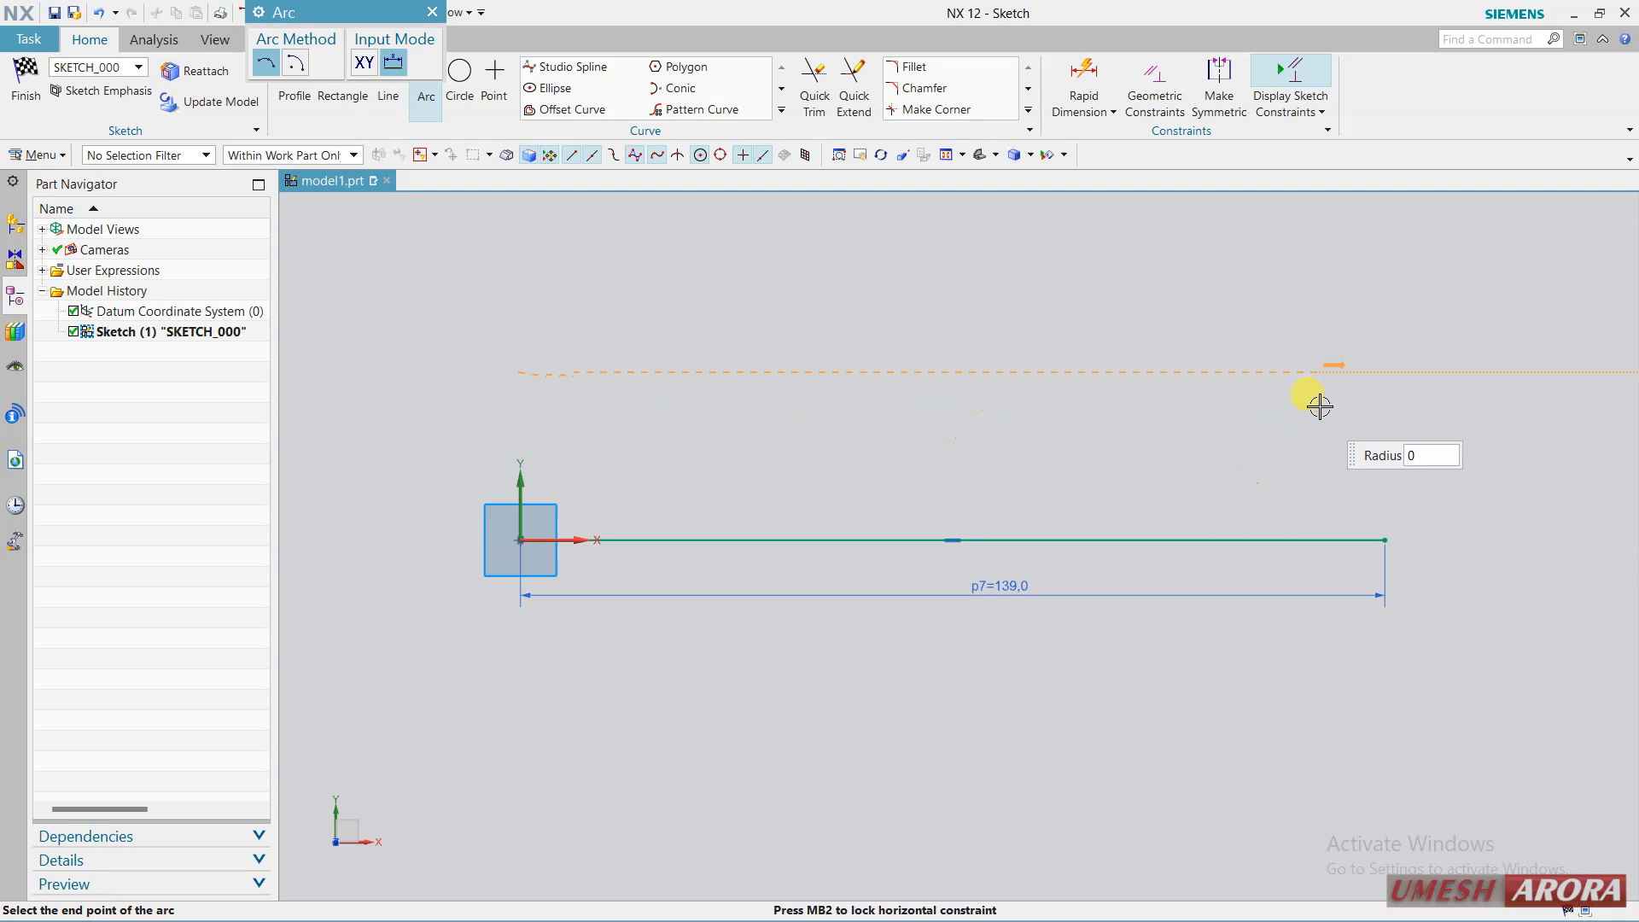
pyautogui.click(1199, 419)
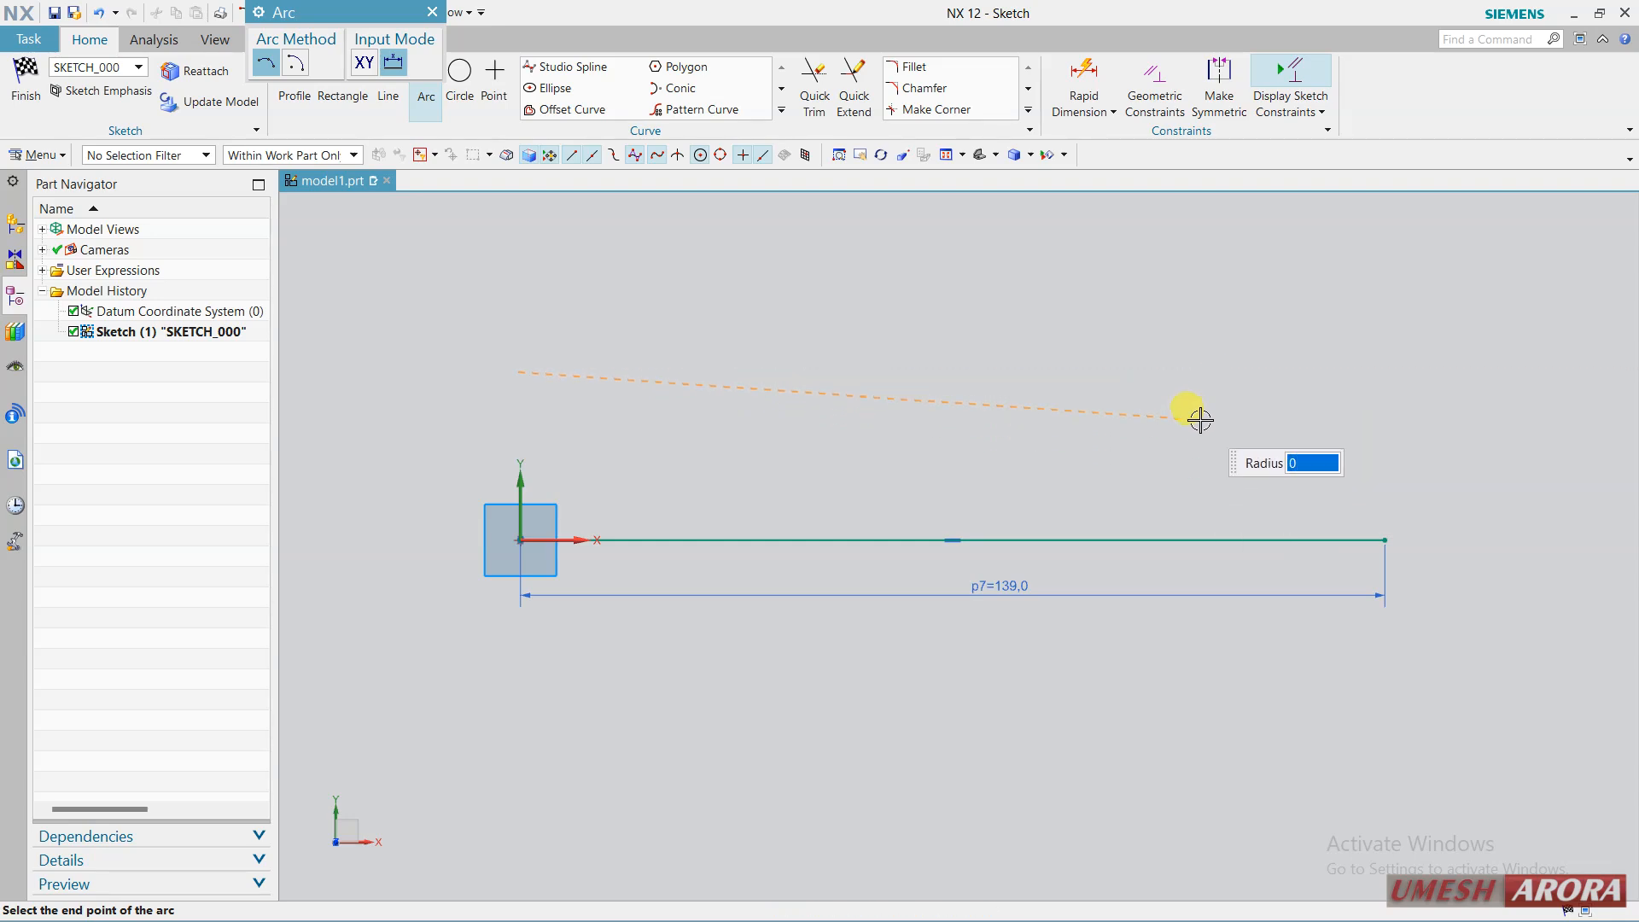
pyautogui.click(809, 422)
pyautogui.press('Escape')
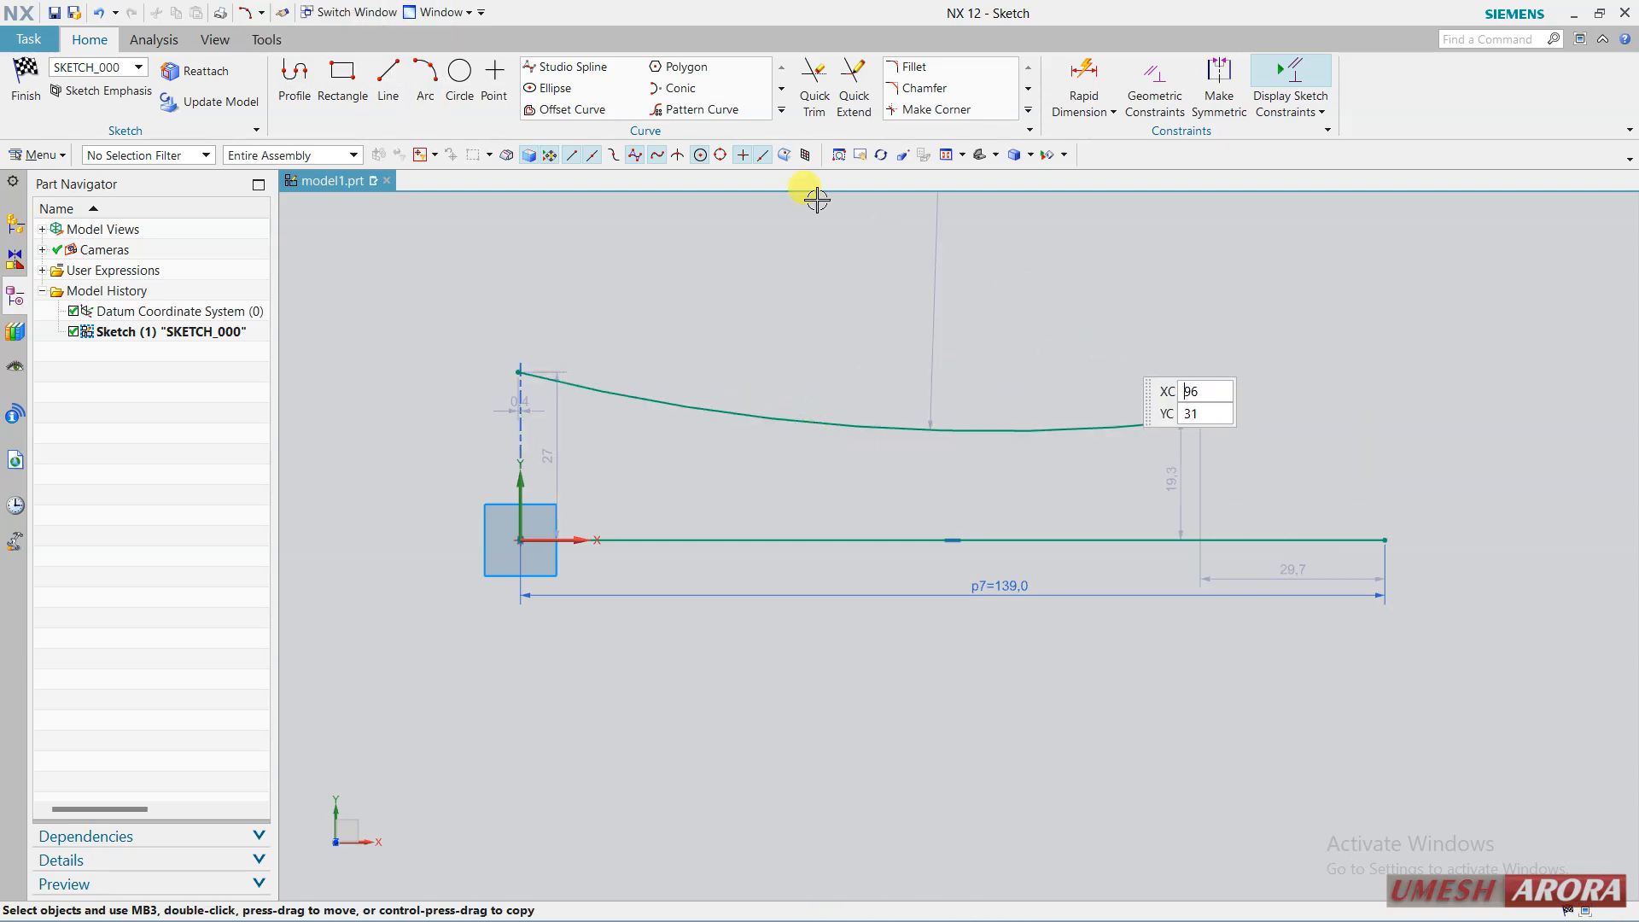
# Mirror the arc about the horizontal line, converting that line to a reference centerline.
pyautogui.click(782, 111)
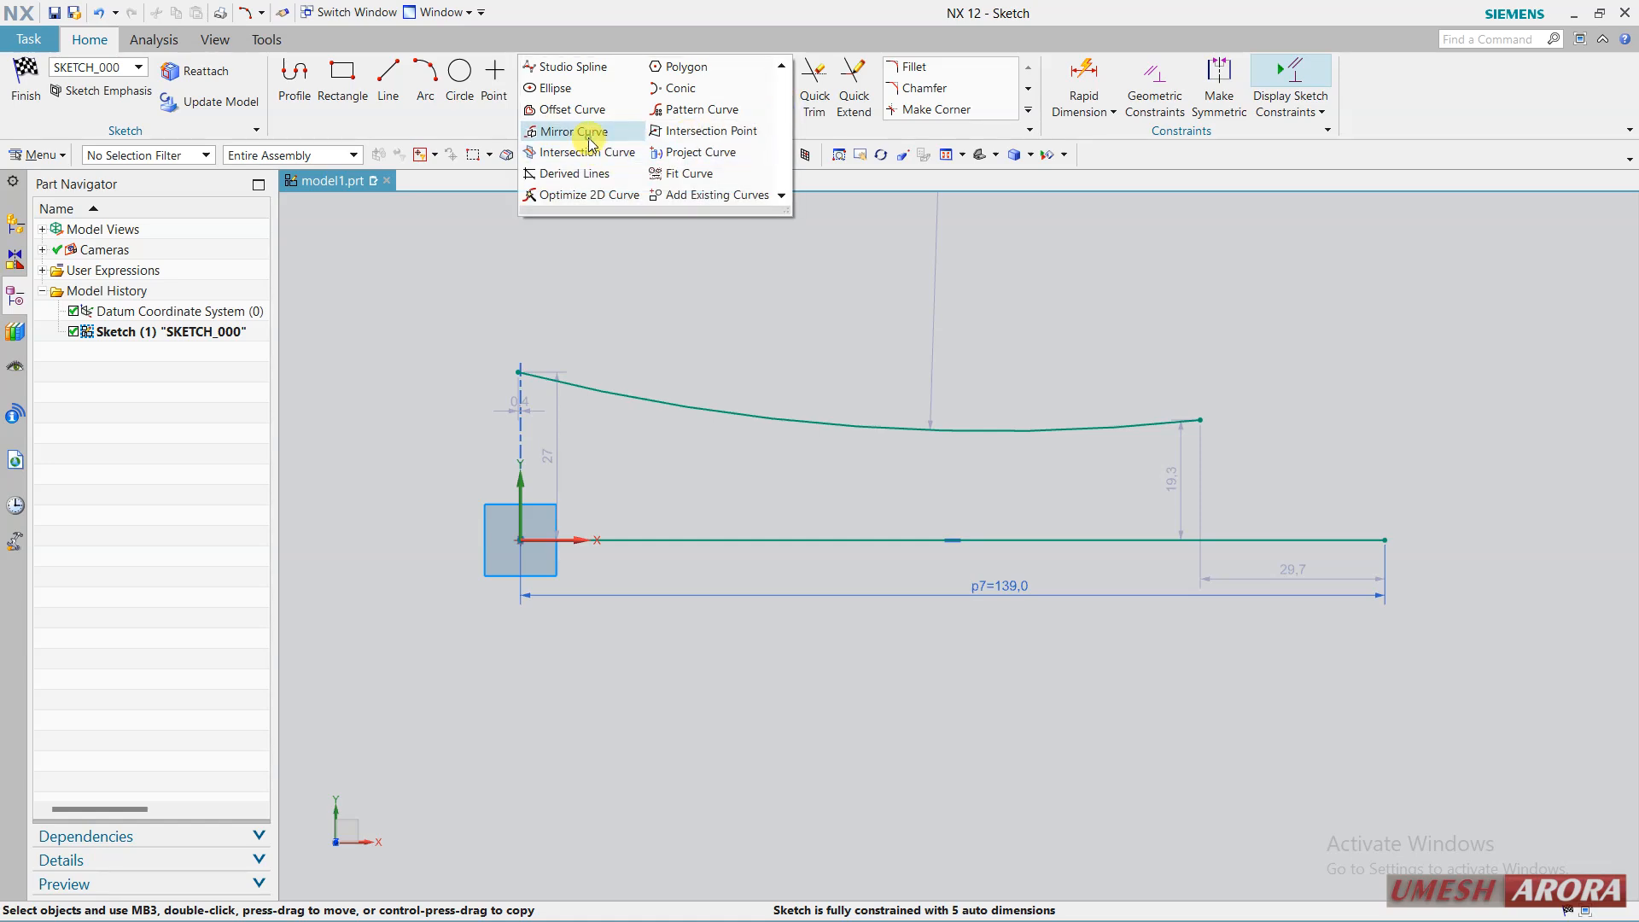
pyautogui.click(563, 125)
pyautogui.click(688, 405)
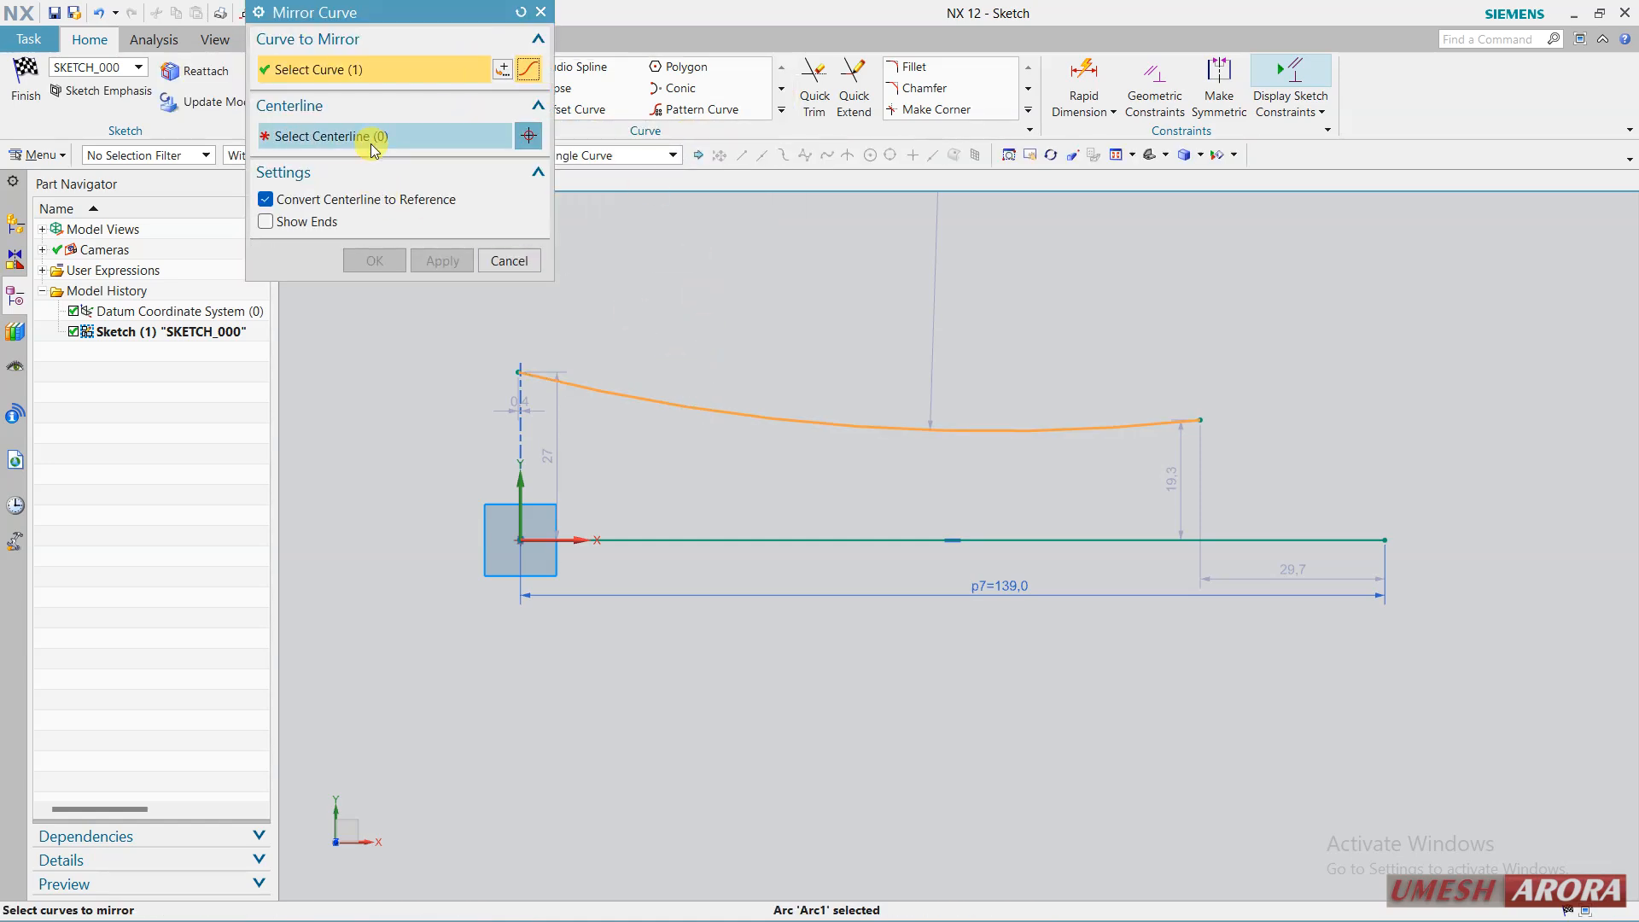
pyautogui.click(627, 539)
pyautogui.middleClick(634, 472)
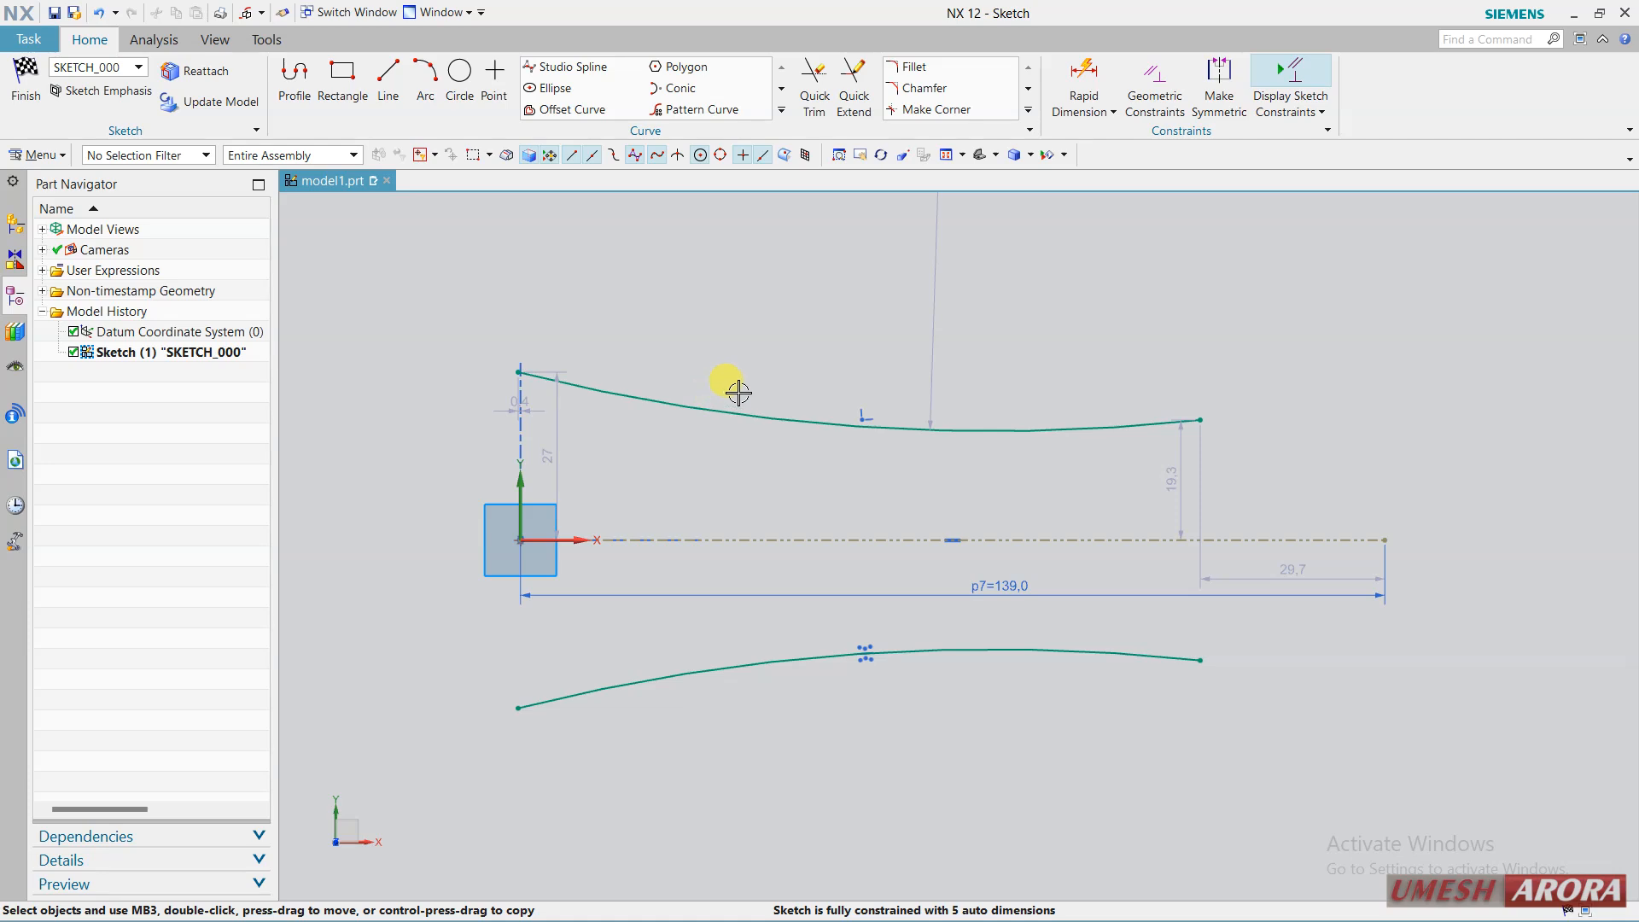
# Draw an end arc joining the outer endpoints of the two side arcs and passing through the far end of the centerline.
pyautogui.click(425, 81)
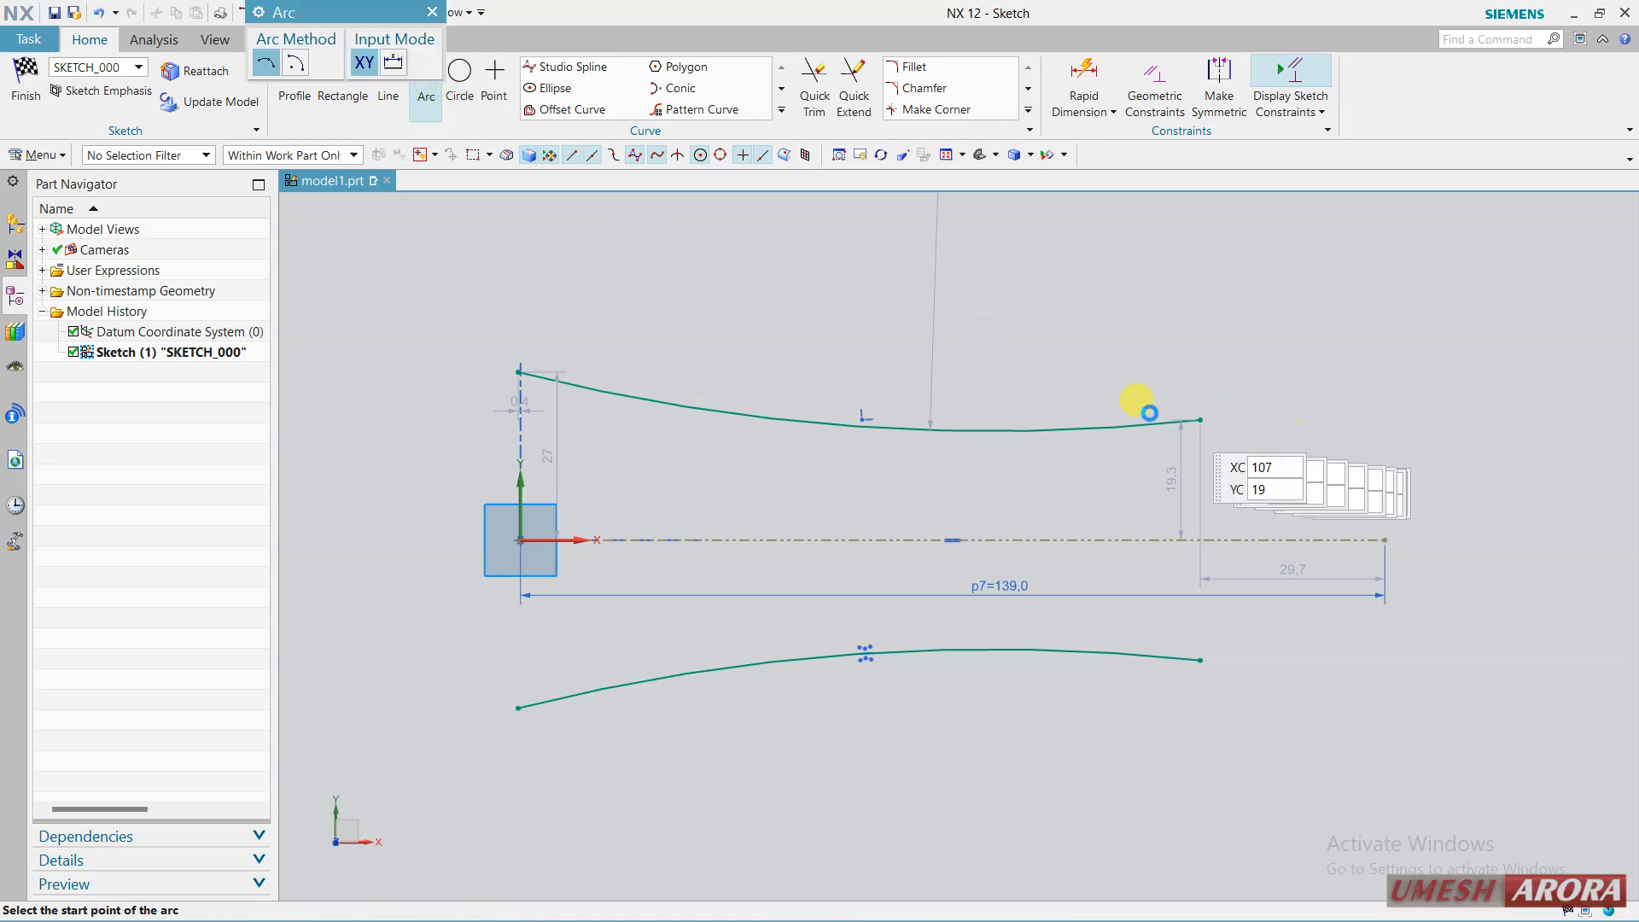
pyautogui.click(1199, 420)
pyautogui.click(1200, 659)
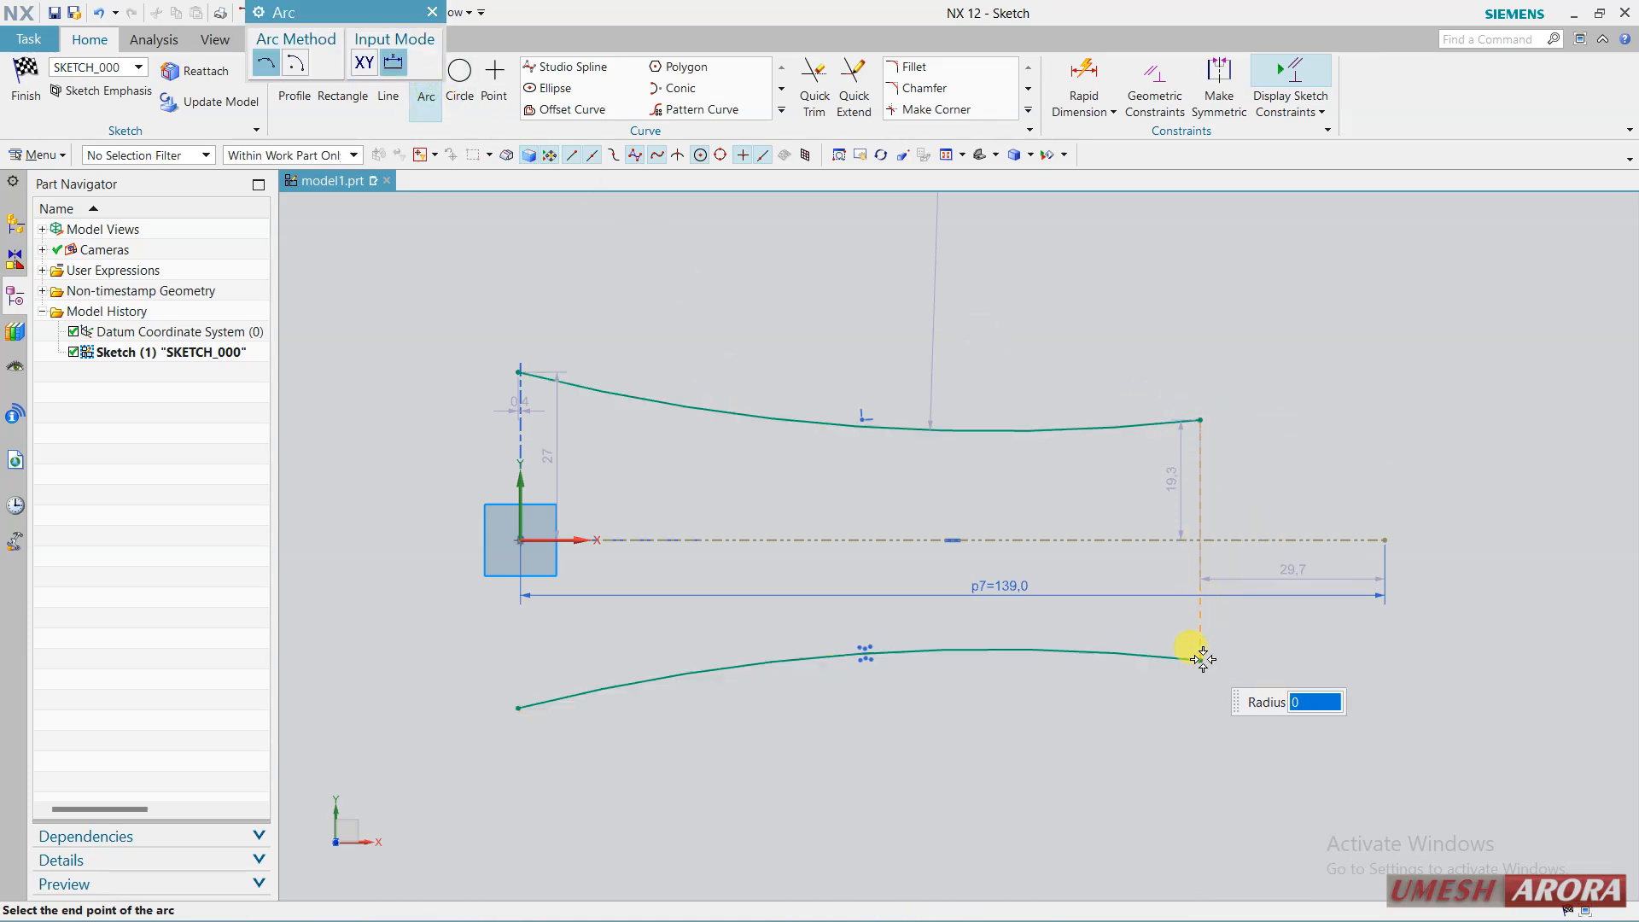
pyautogui.click(1383, 539)
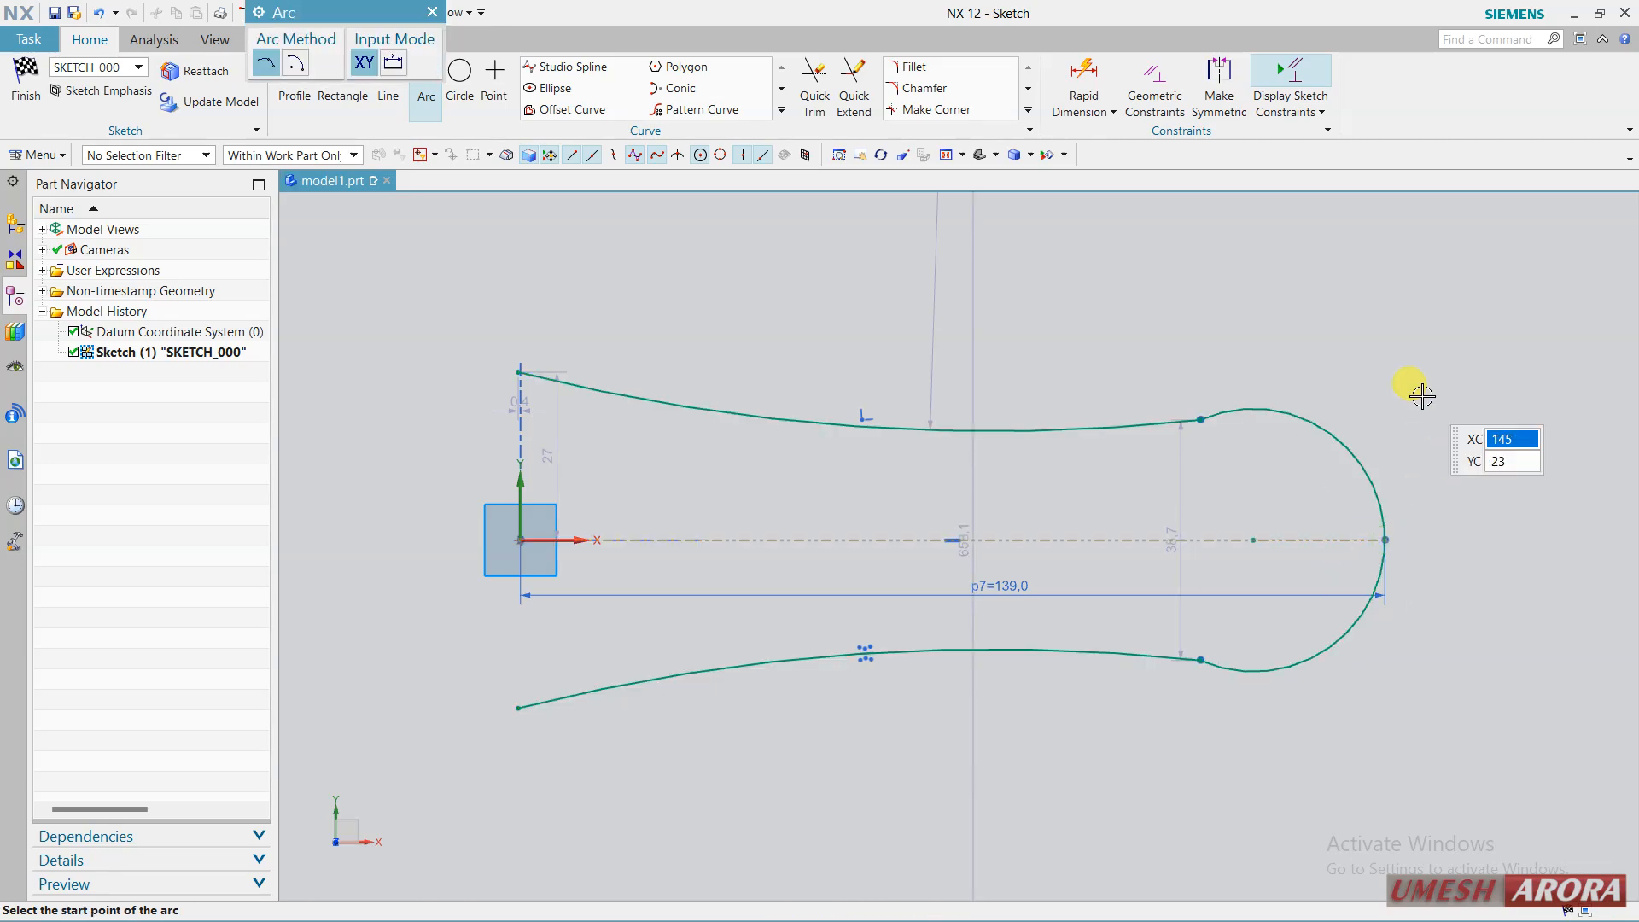
pyautogui.press('Escape')
pyautogui.click(1227, 405)
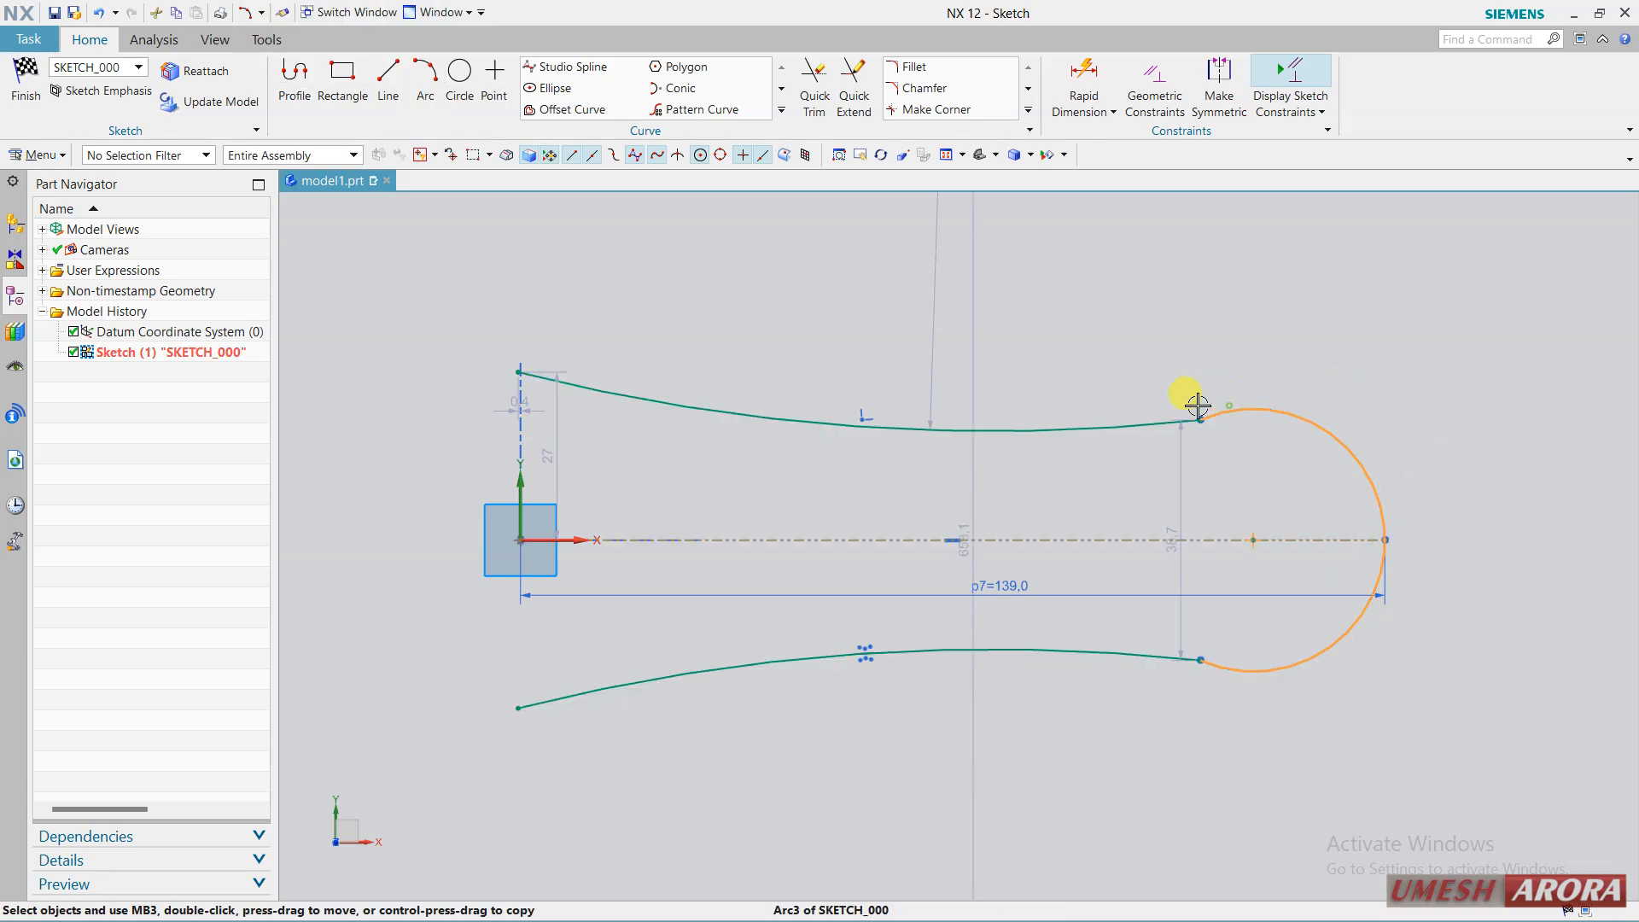
pyautogui.click(1144, 423)
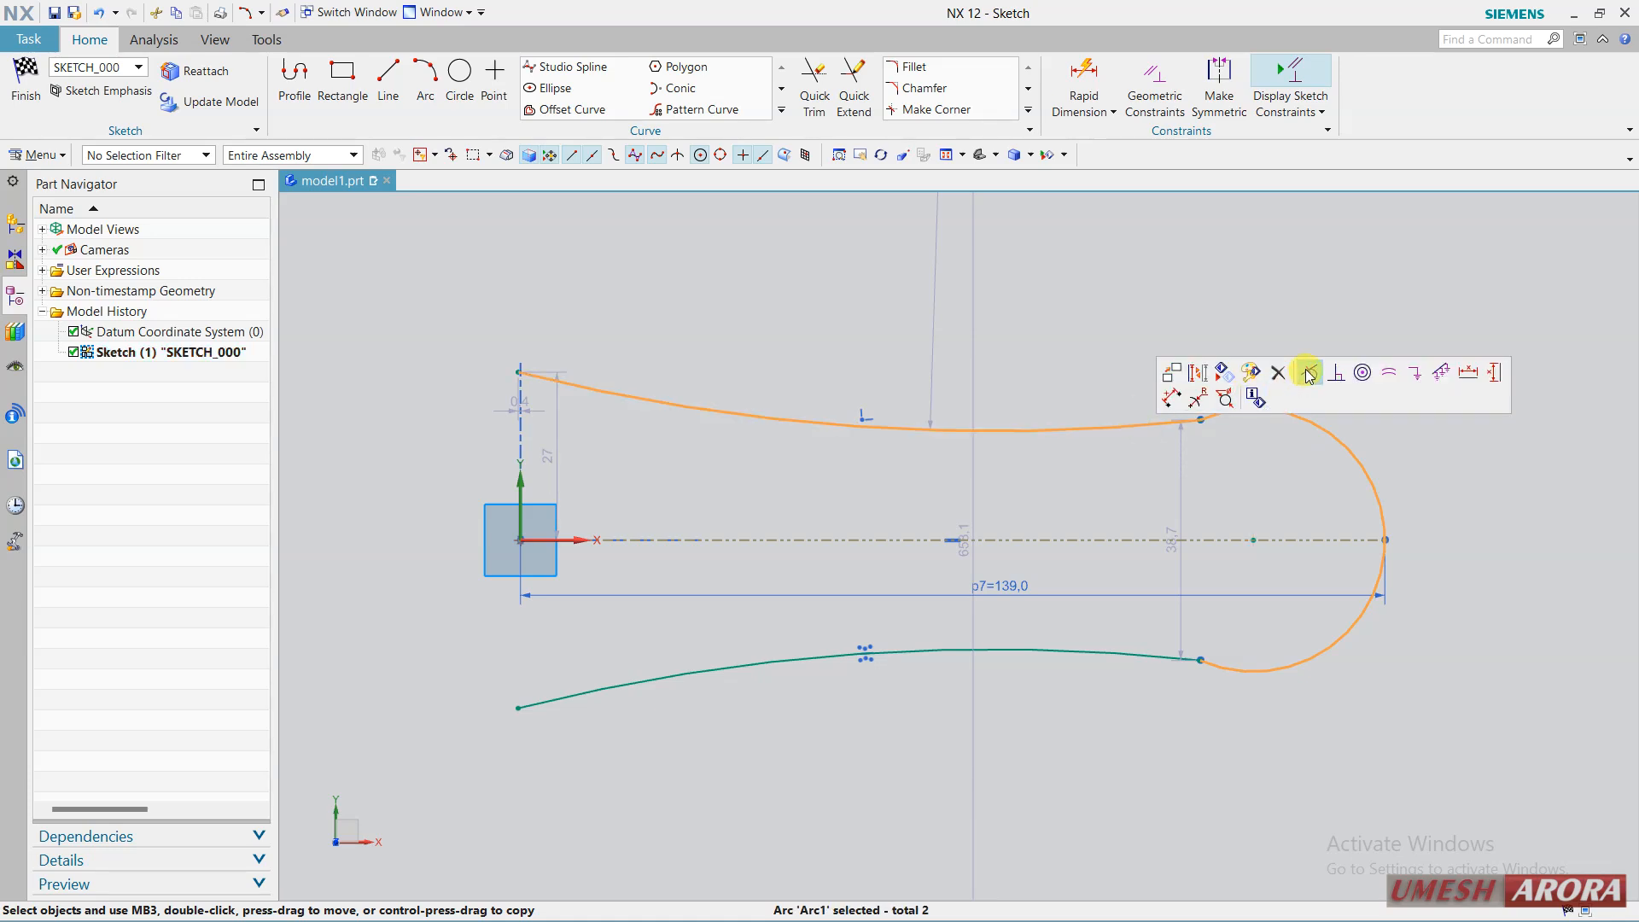
pyautogui.click(1282, 459)
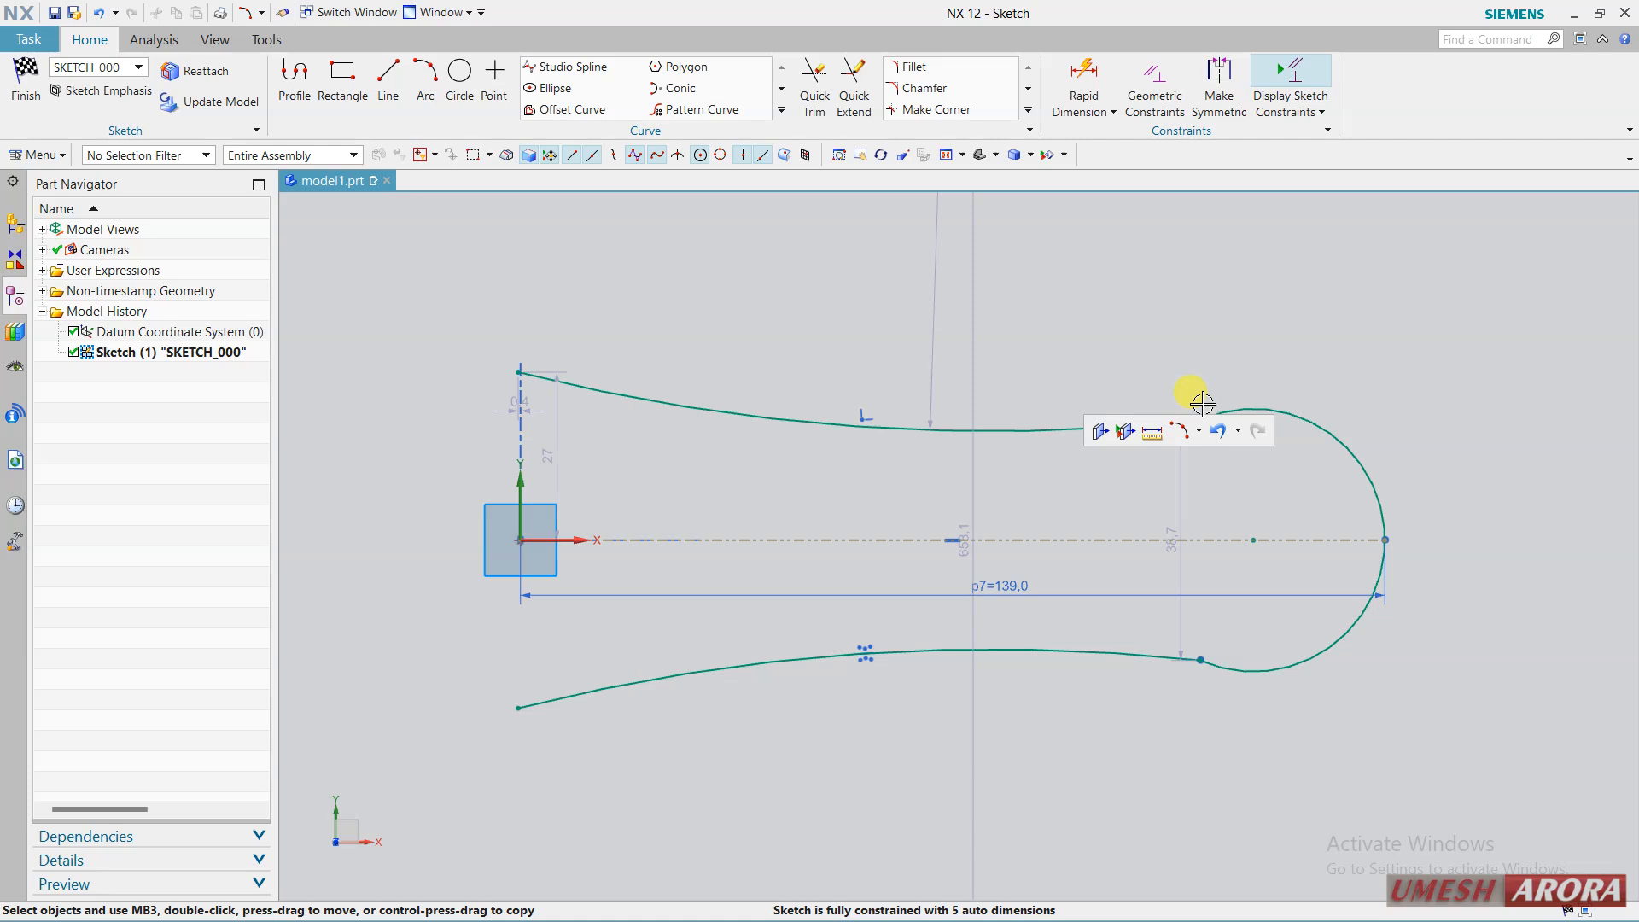
# Move the upper side arc's outer endpoint farther outward, and set the height of its inner endpoint above the centerline to 15 mm.
pyautogui.moveTo(1198, 414); pyautogui.dragTo(1292, 395)
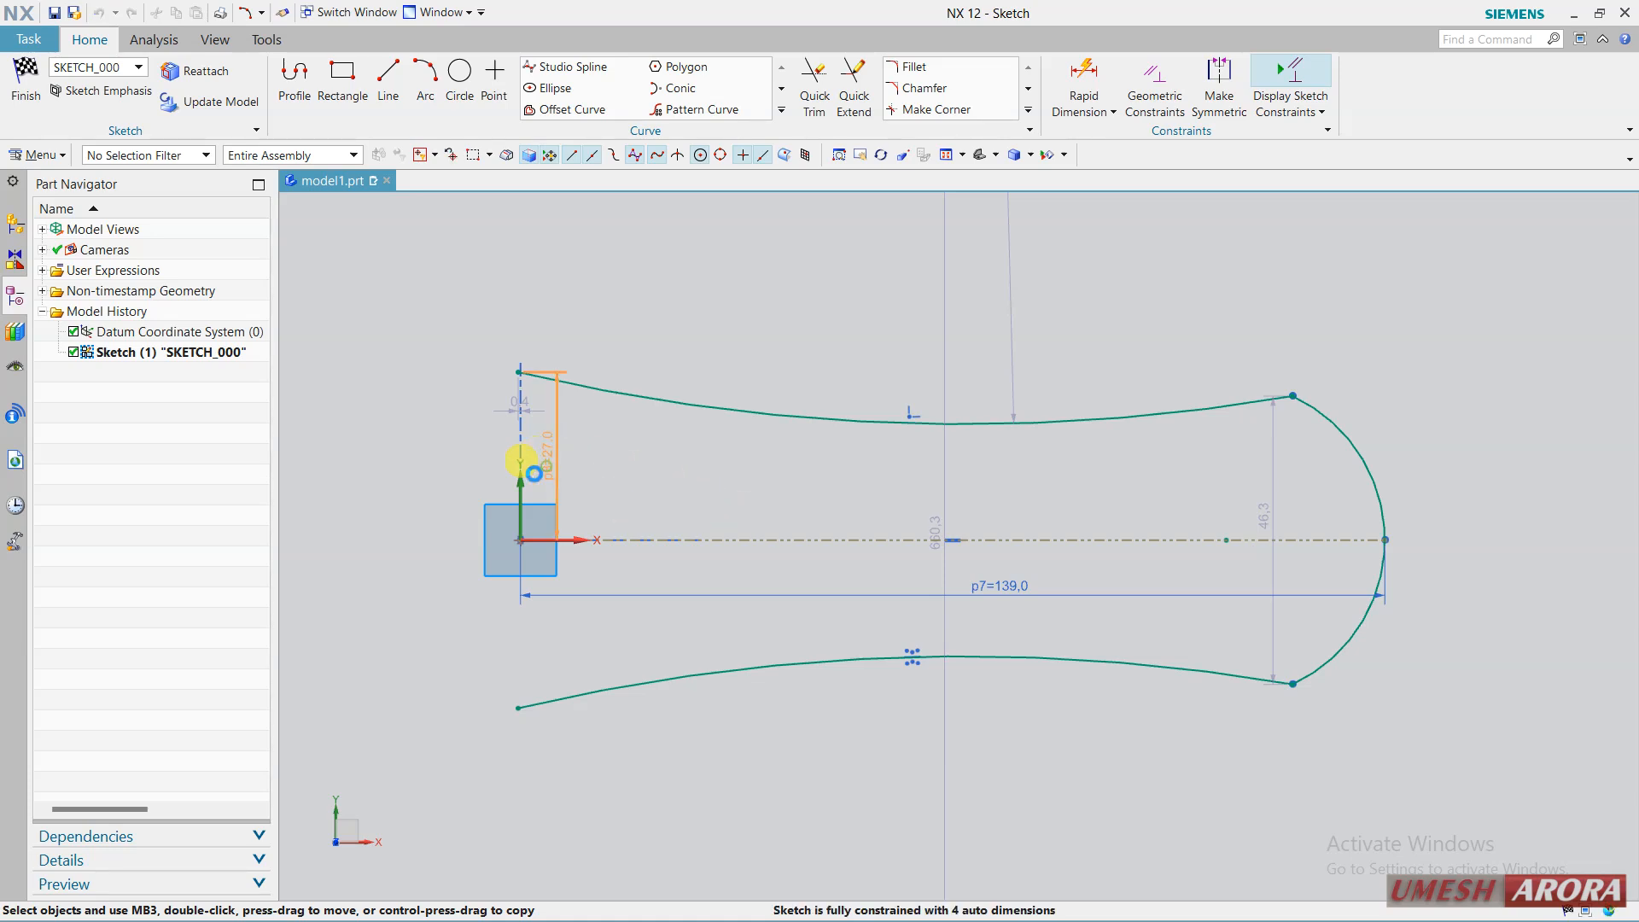
pyautogui.doubleClick(522, 462)
pyautogui.write('15')
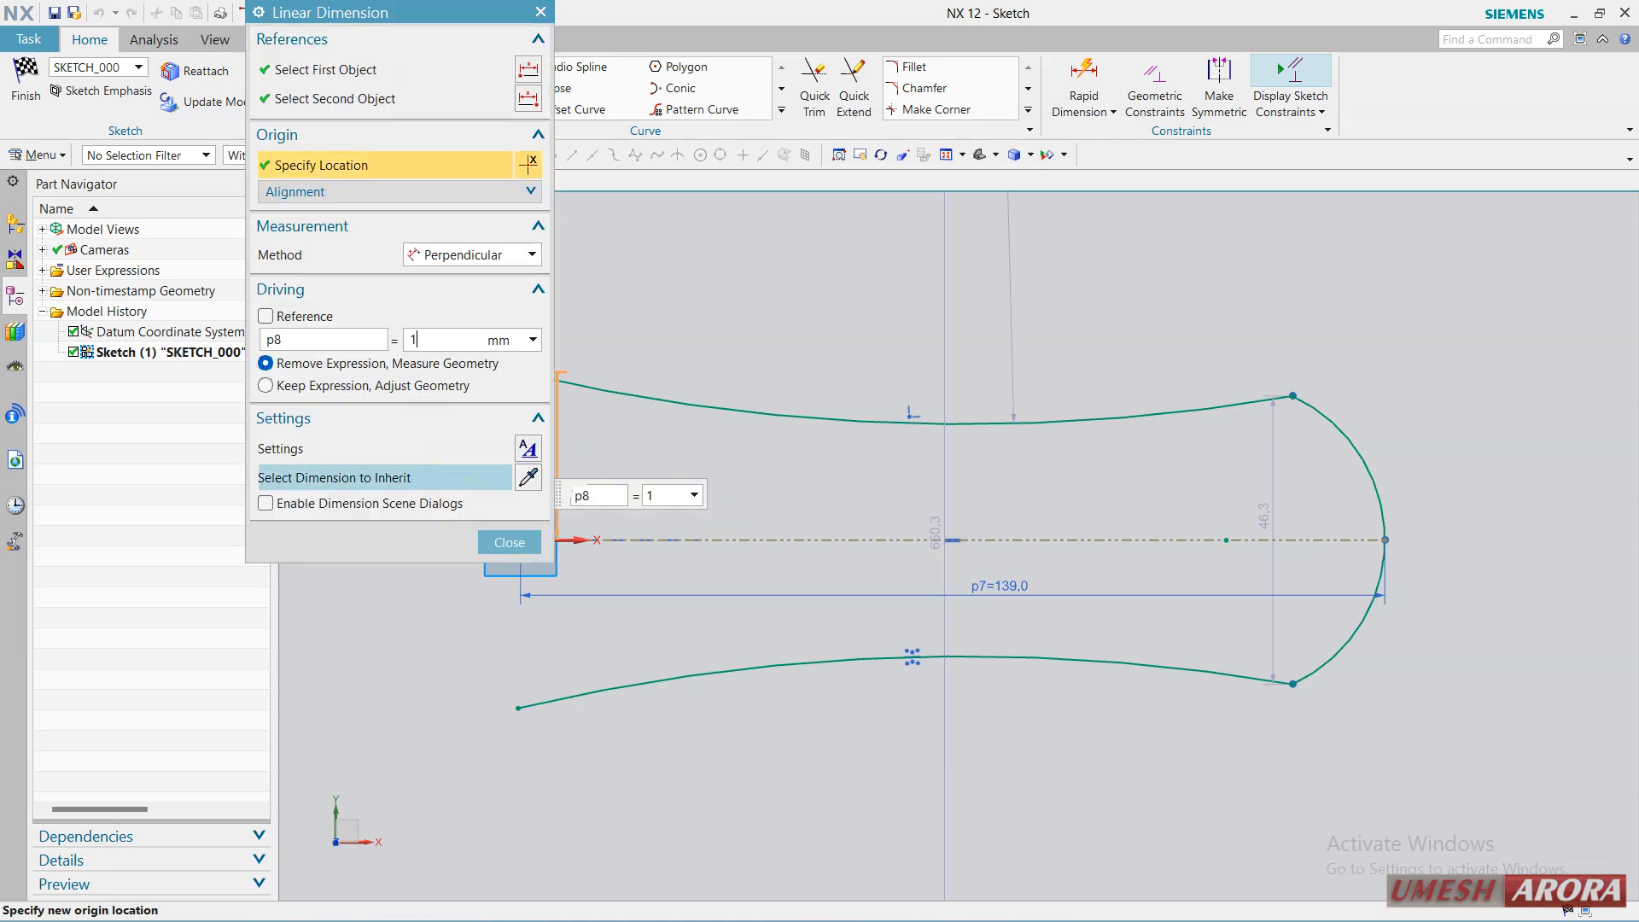
pyautogui.press('Return')
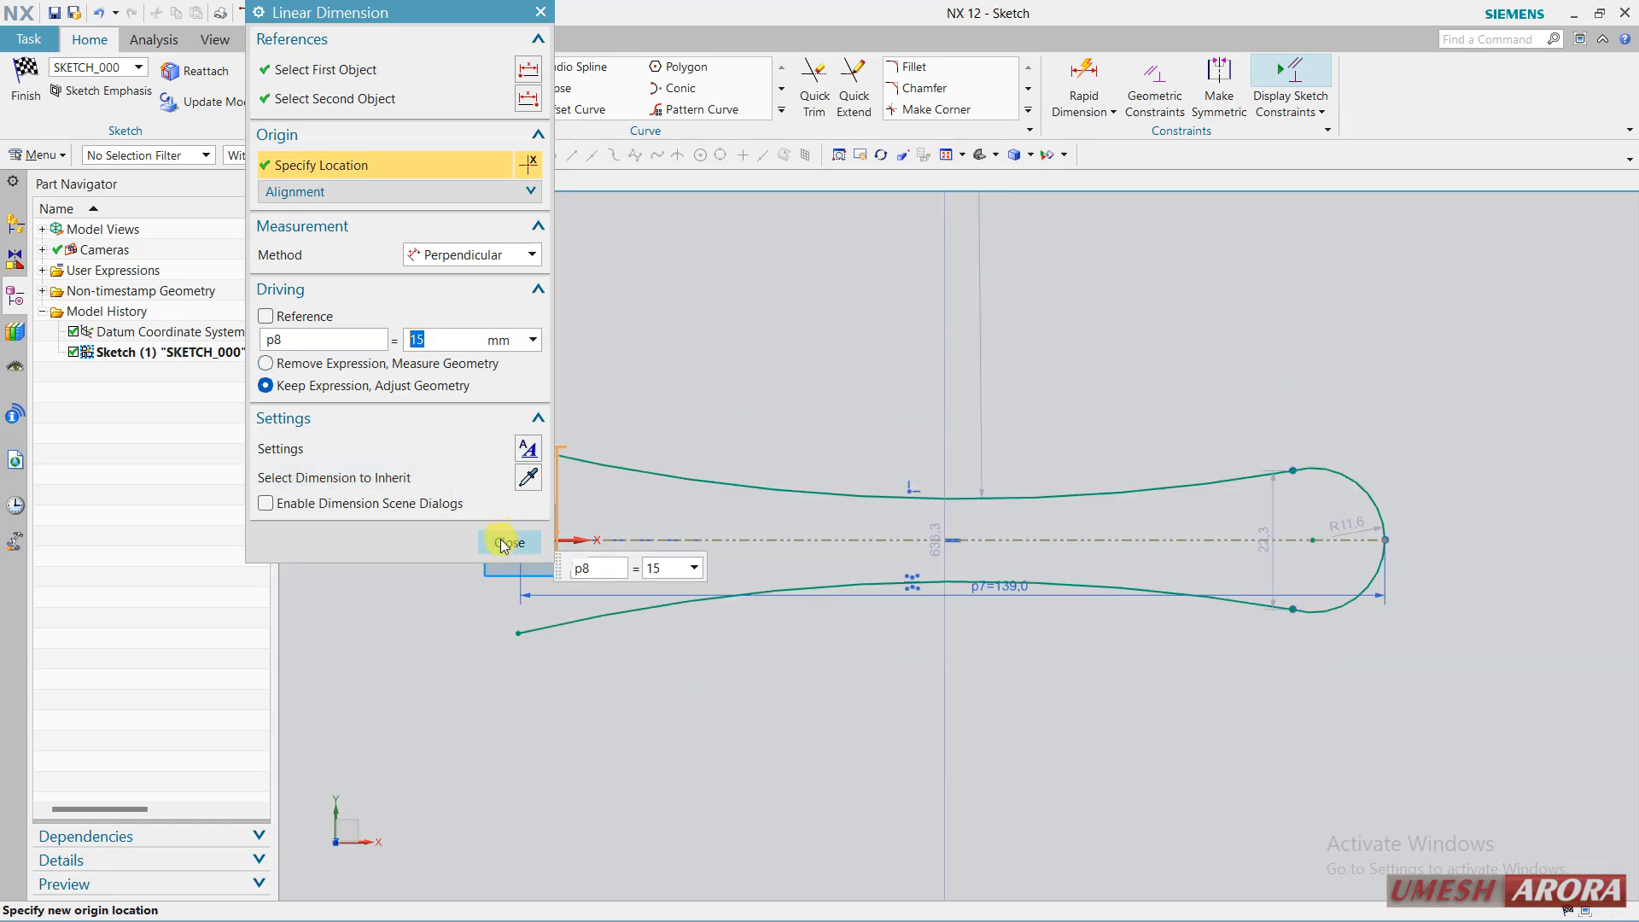
pyautogui.click(508, 542)
# Constrain the lower side arc's inner endpoint to lie on the sketch's vertical axis.
pyautogui.scroll(3, 500, 529)
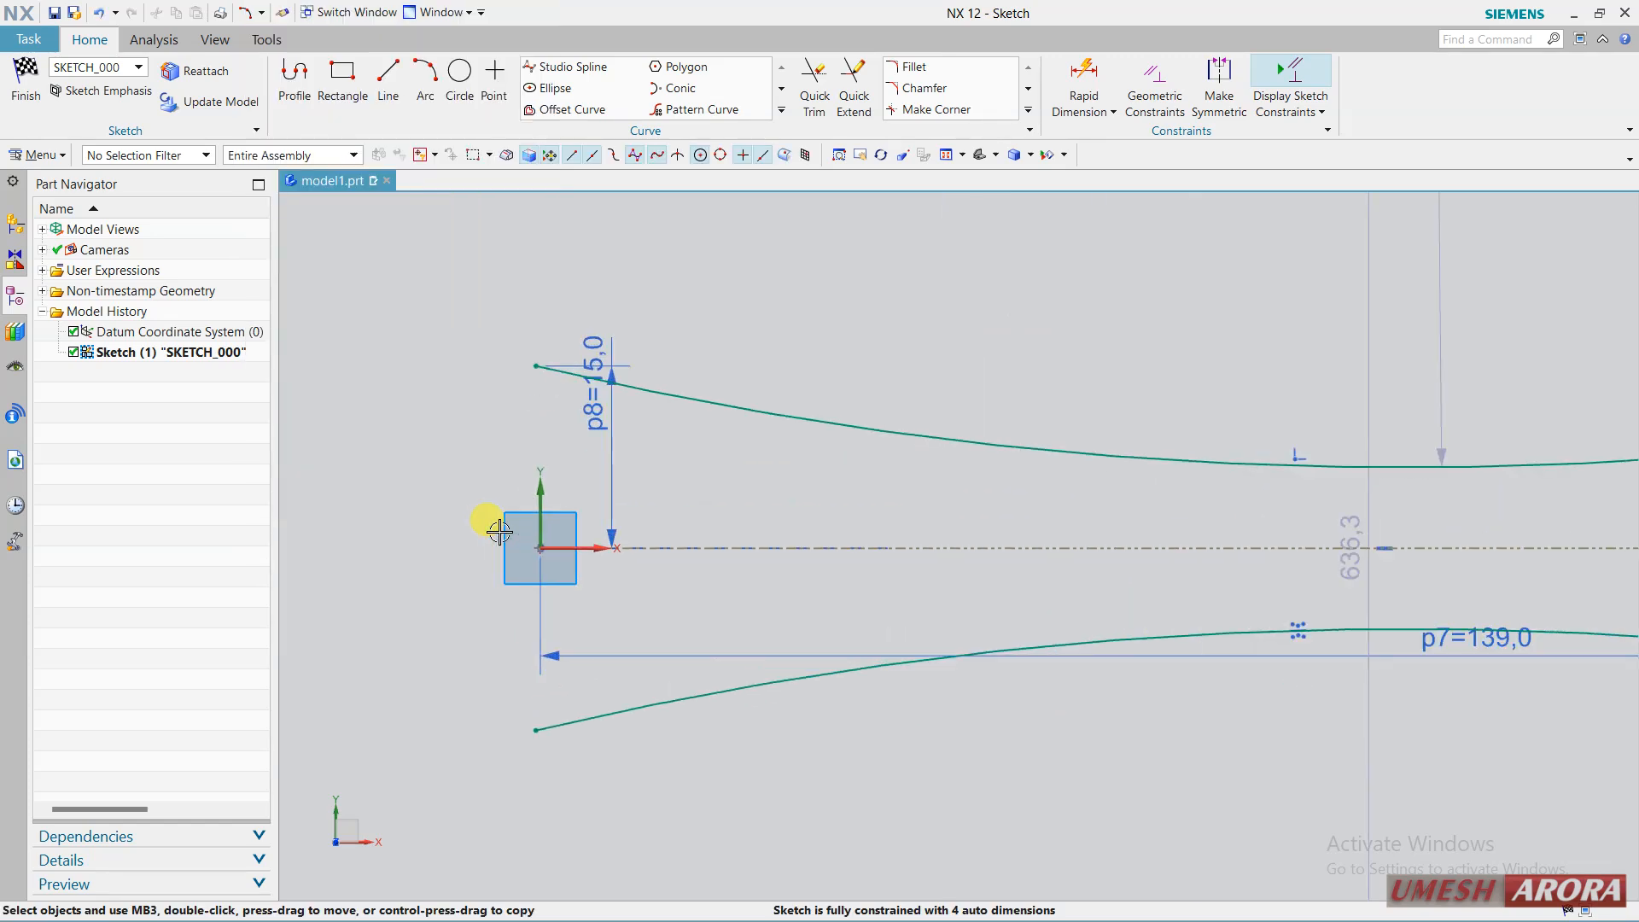
pyautogui.click(534, 728)
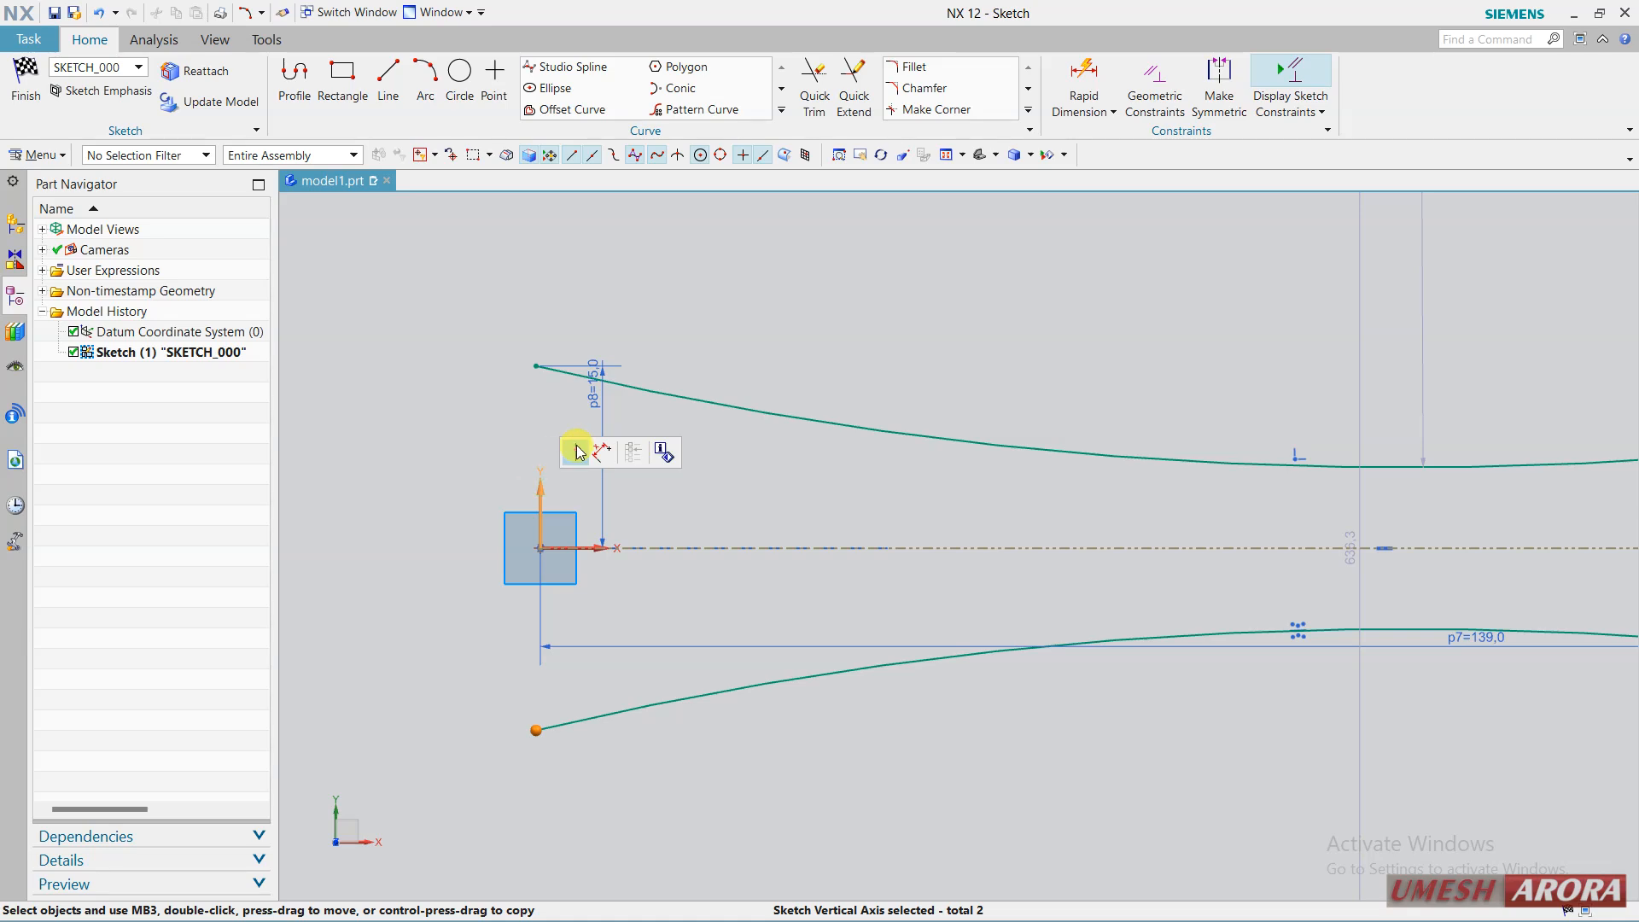
pyautogui.click(583, 454)
# Dimension the gap between the two side arcs as 22 mm, and move their outer endpoints back outward to about 35 mm apart.
pyautogui.scroll(-2, 764, 401)
pyautogui.keyDown('shift'); pyautogui.moveTo(1009, 306); pyautogui.dragTo(834, 408, button='middle'); pyautogui.keyUp('shift')
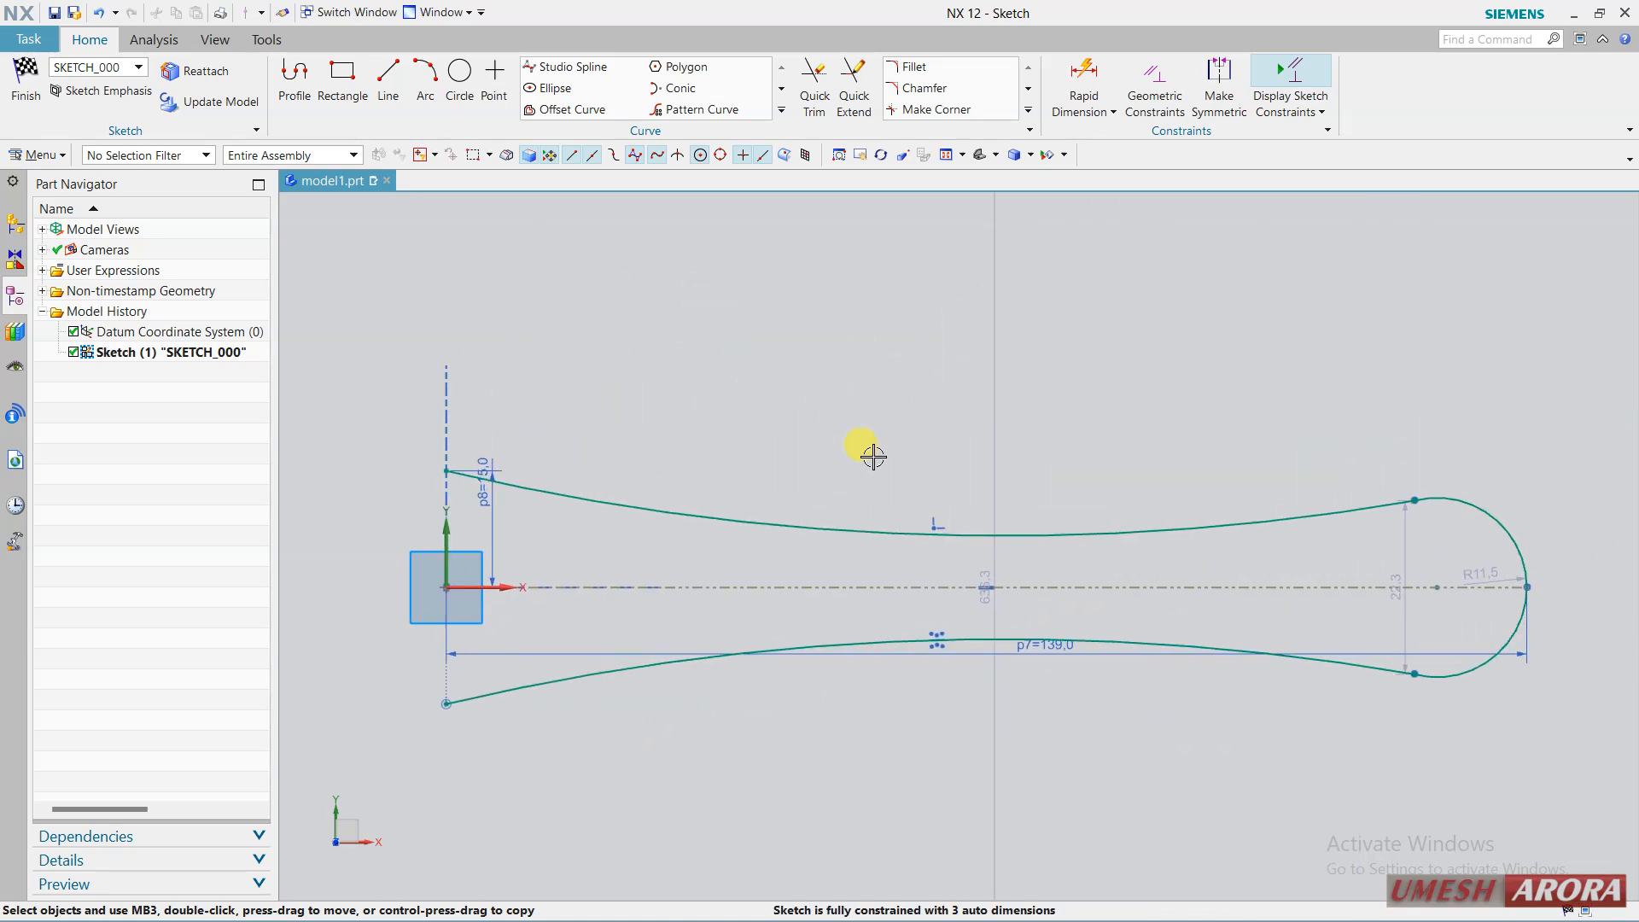
pyautogui.click(933, 529)
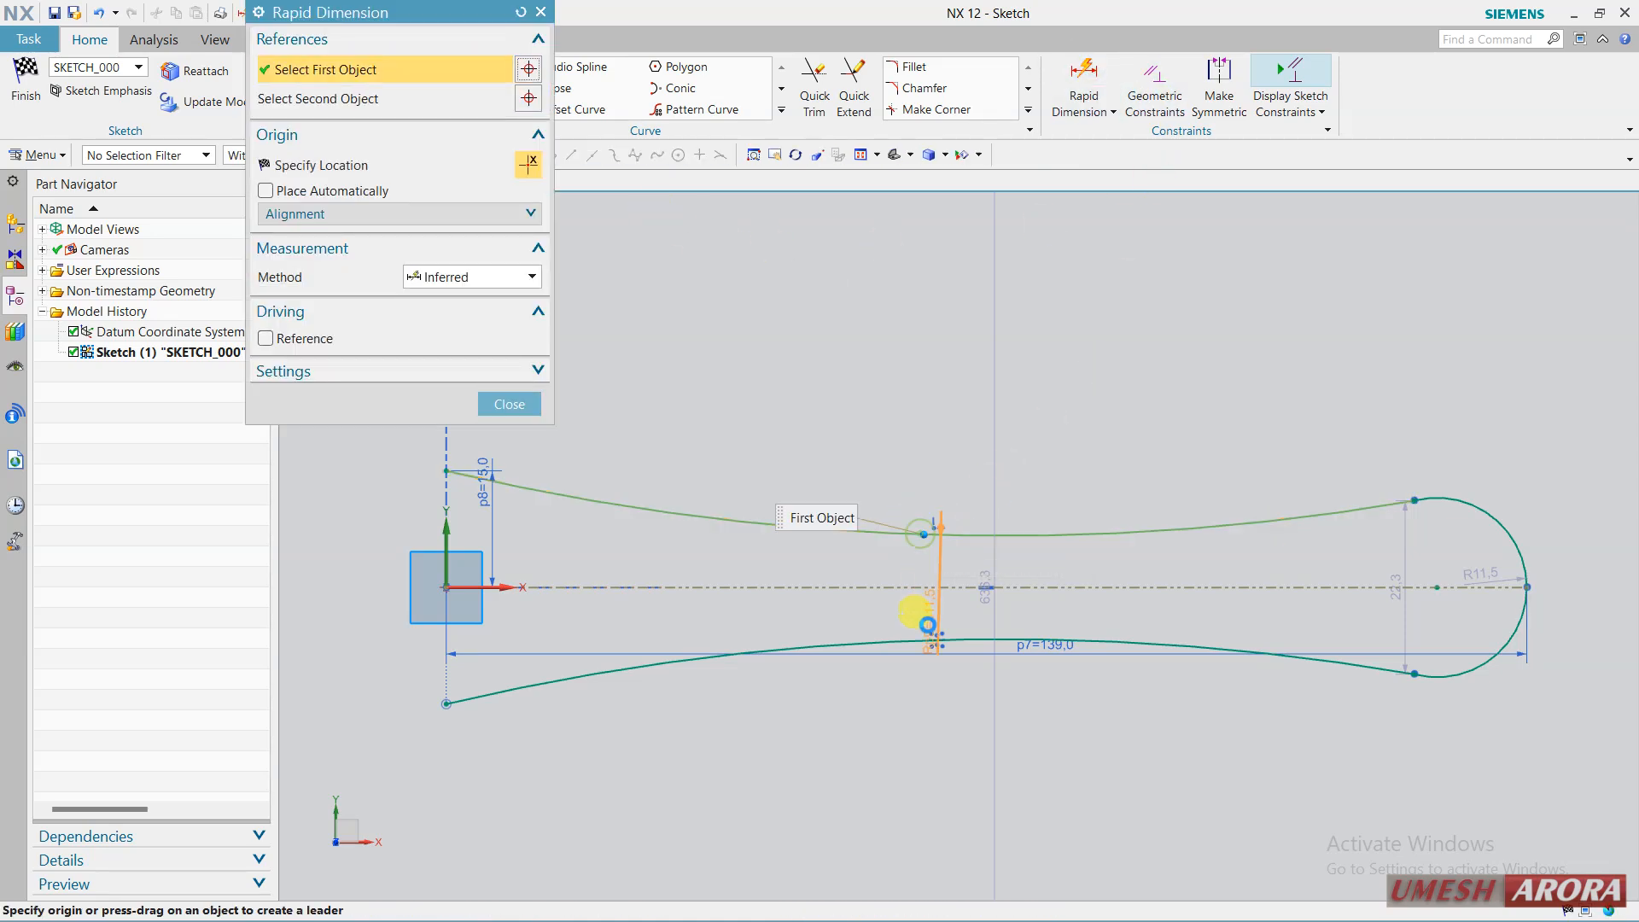
pyautogui.click(925, 630)
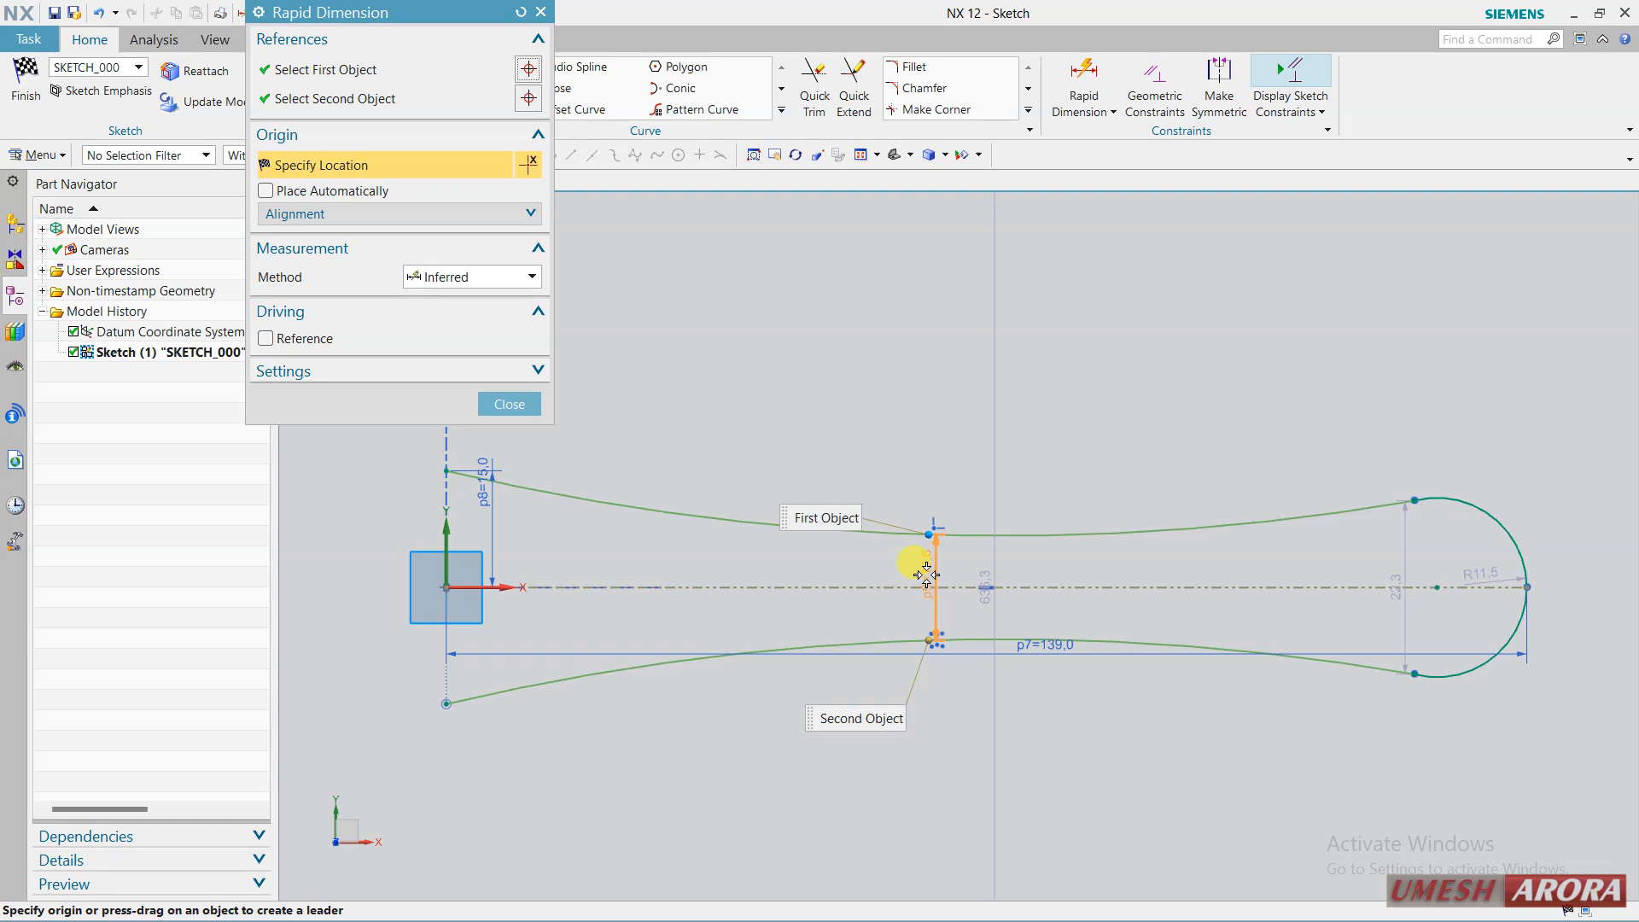
pyautogui.click(926, 575)
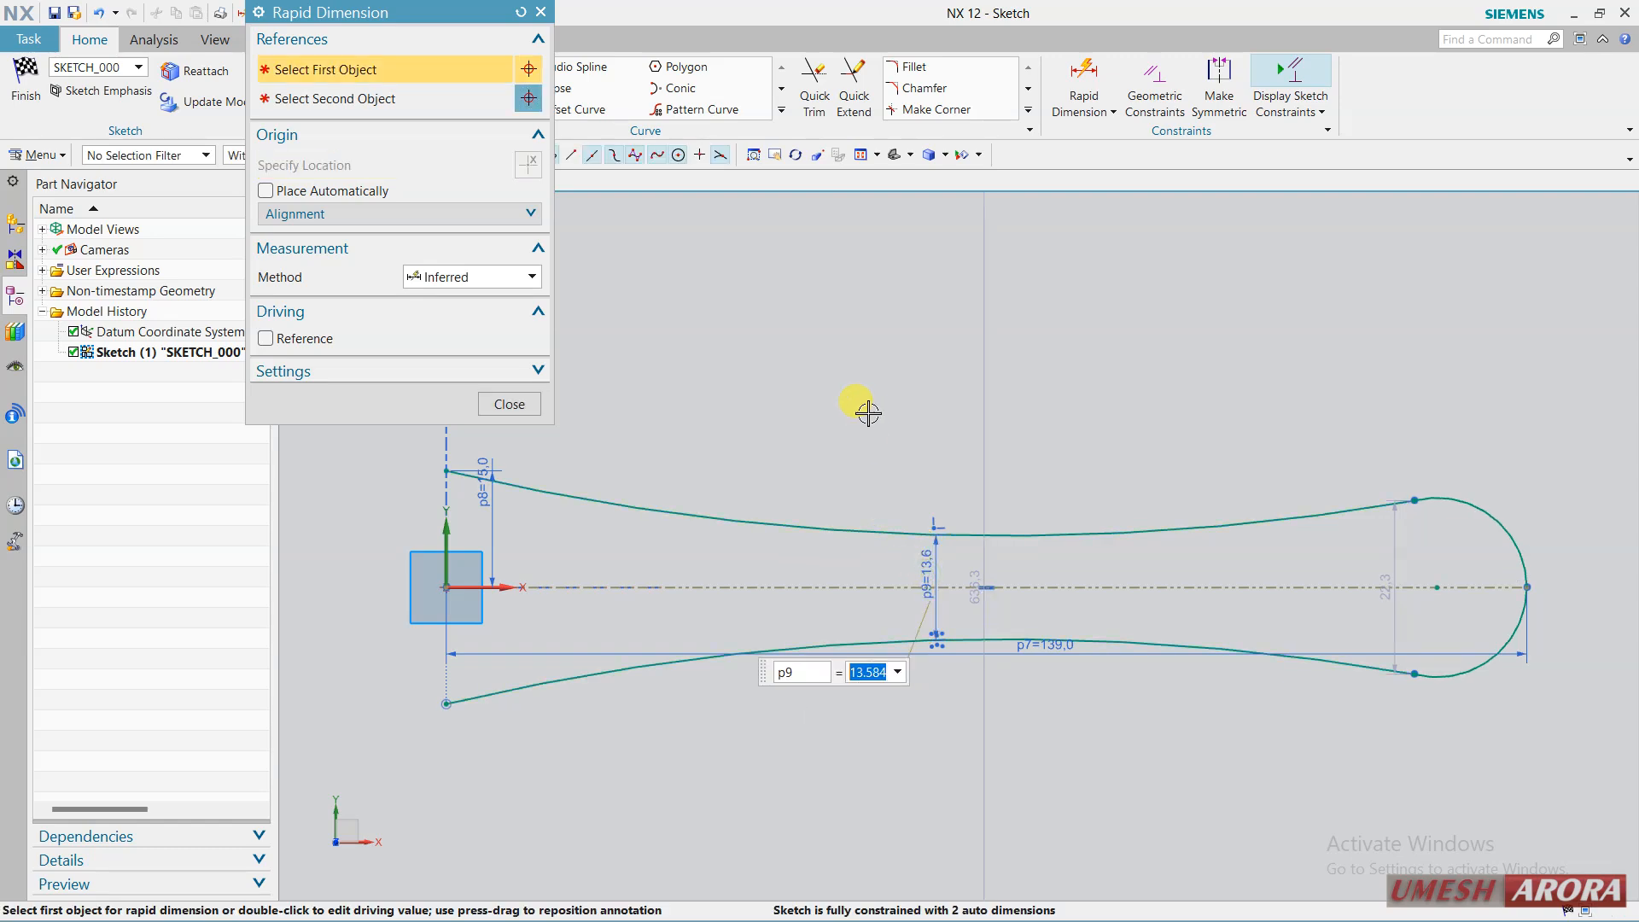
pyautogui.write('22')
pyautogui.press('Return')
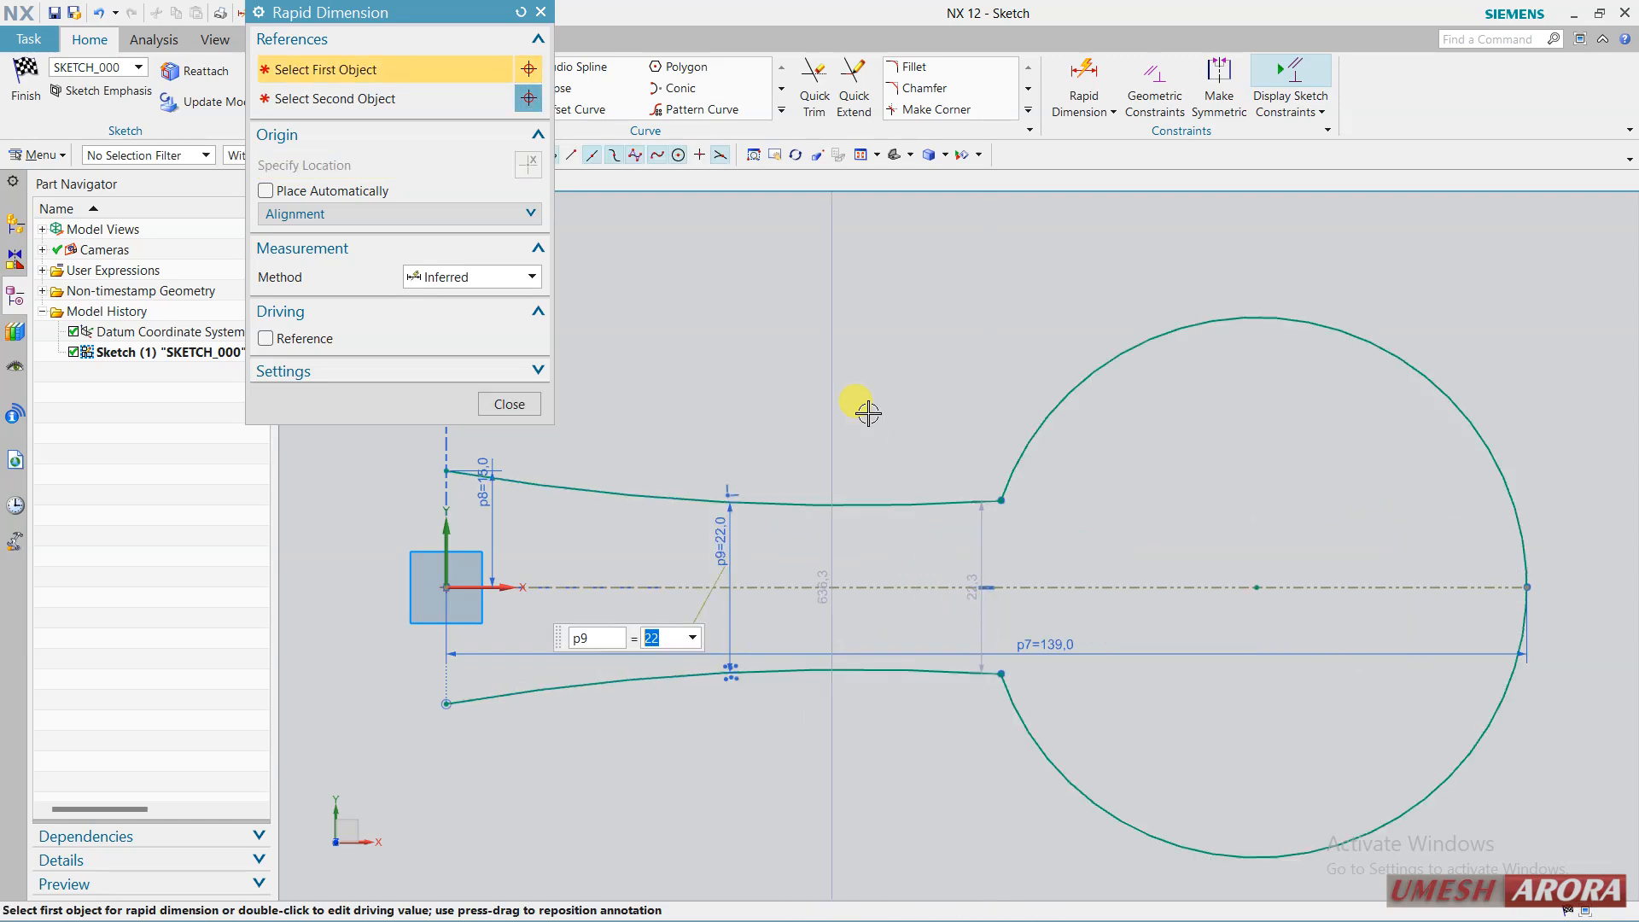
pyautogui.click(510, 405)
pyautogui.moveTo(996, 503); pyautogui.dragTo(1474, 427)
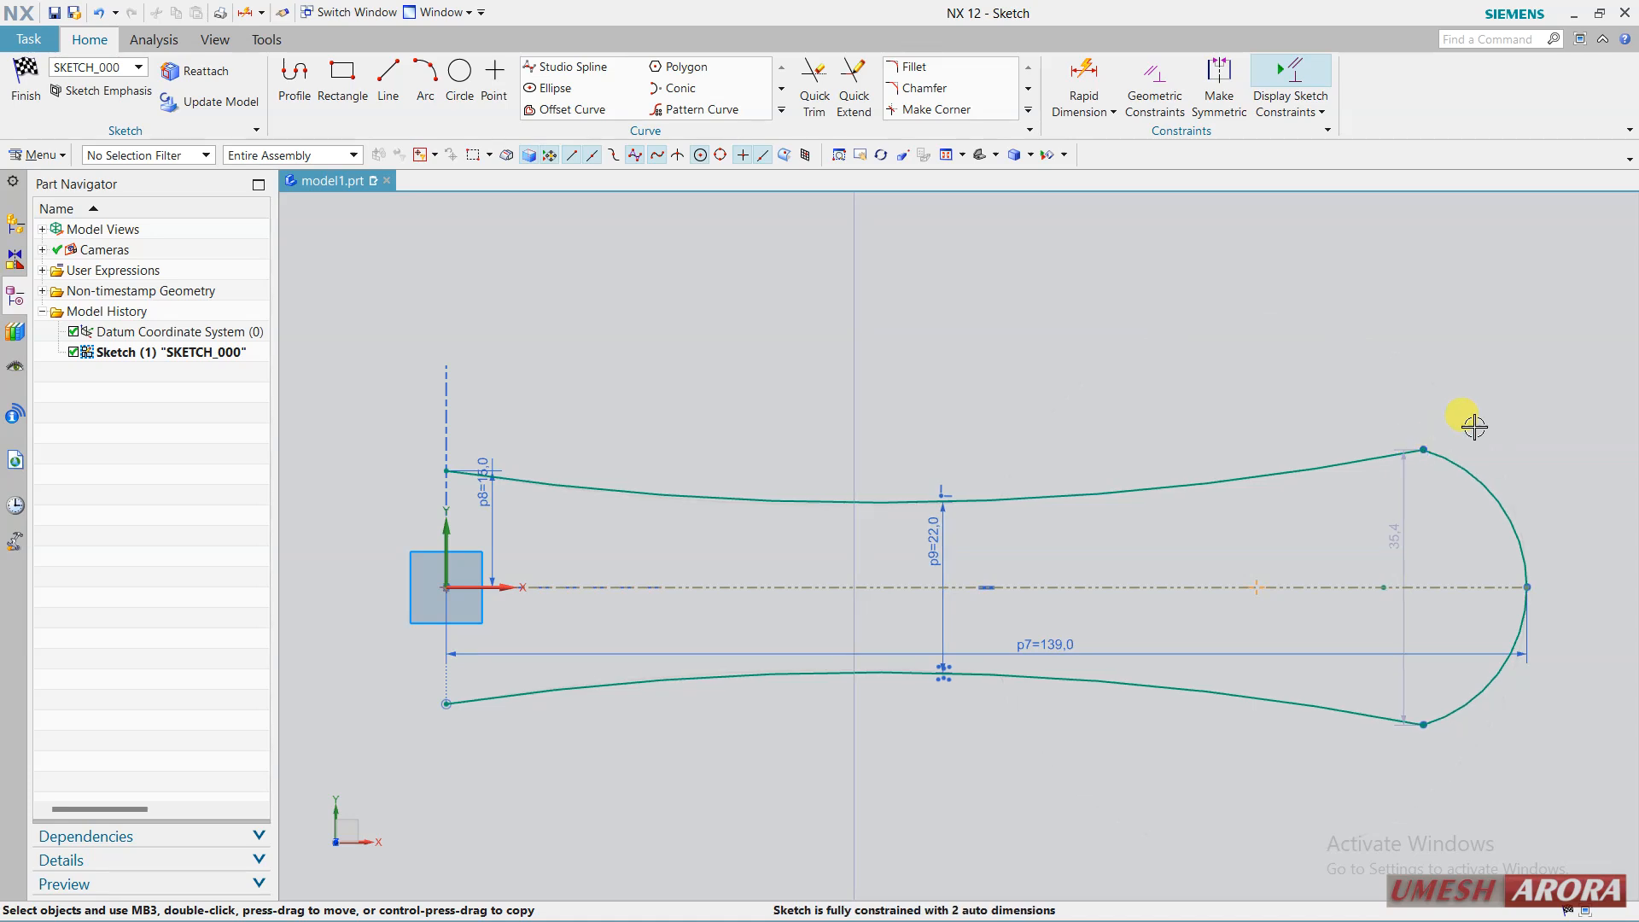
pyautogui.click(1085, 81)
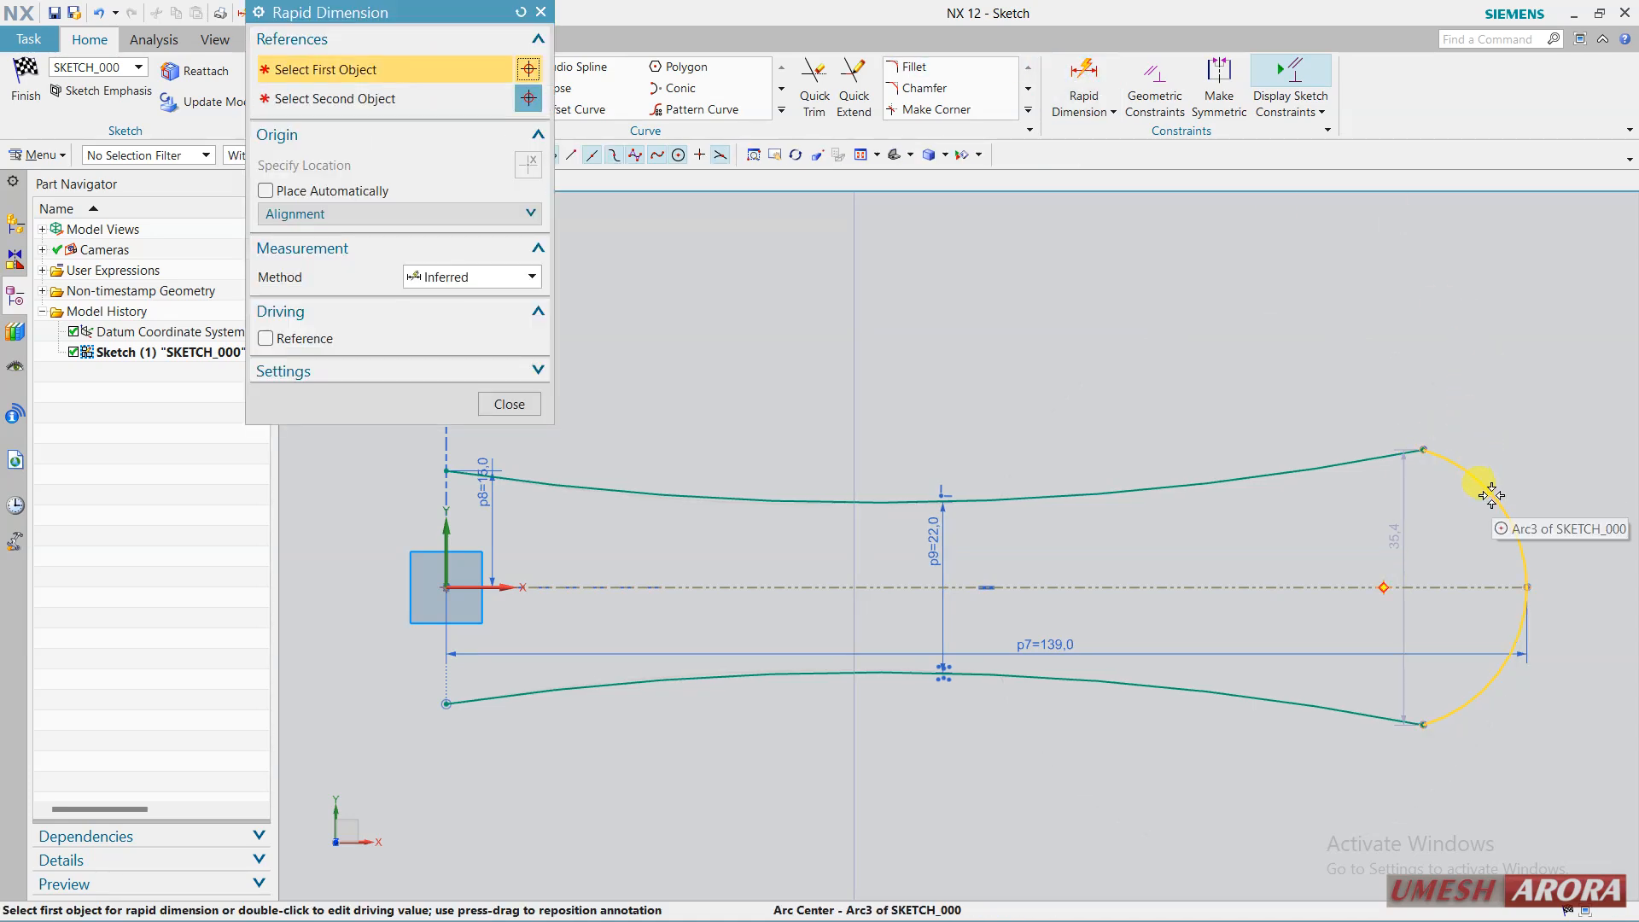
pyautogui.click(1492, 486)
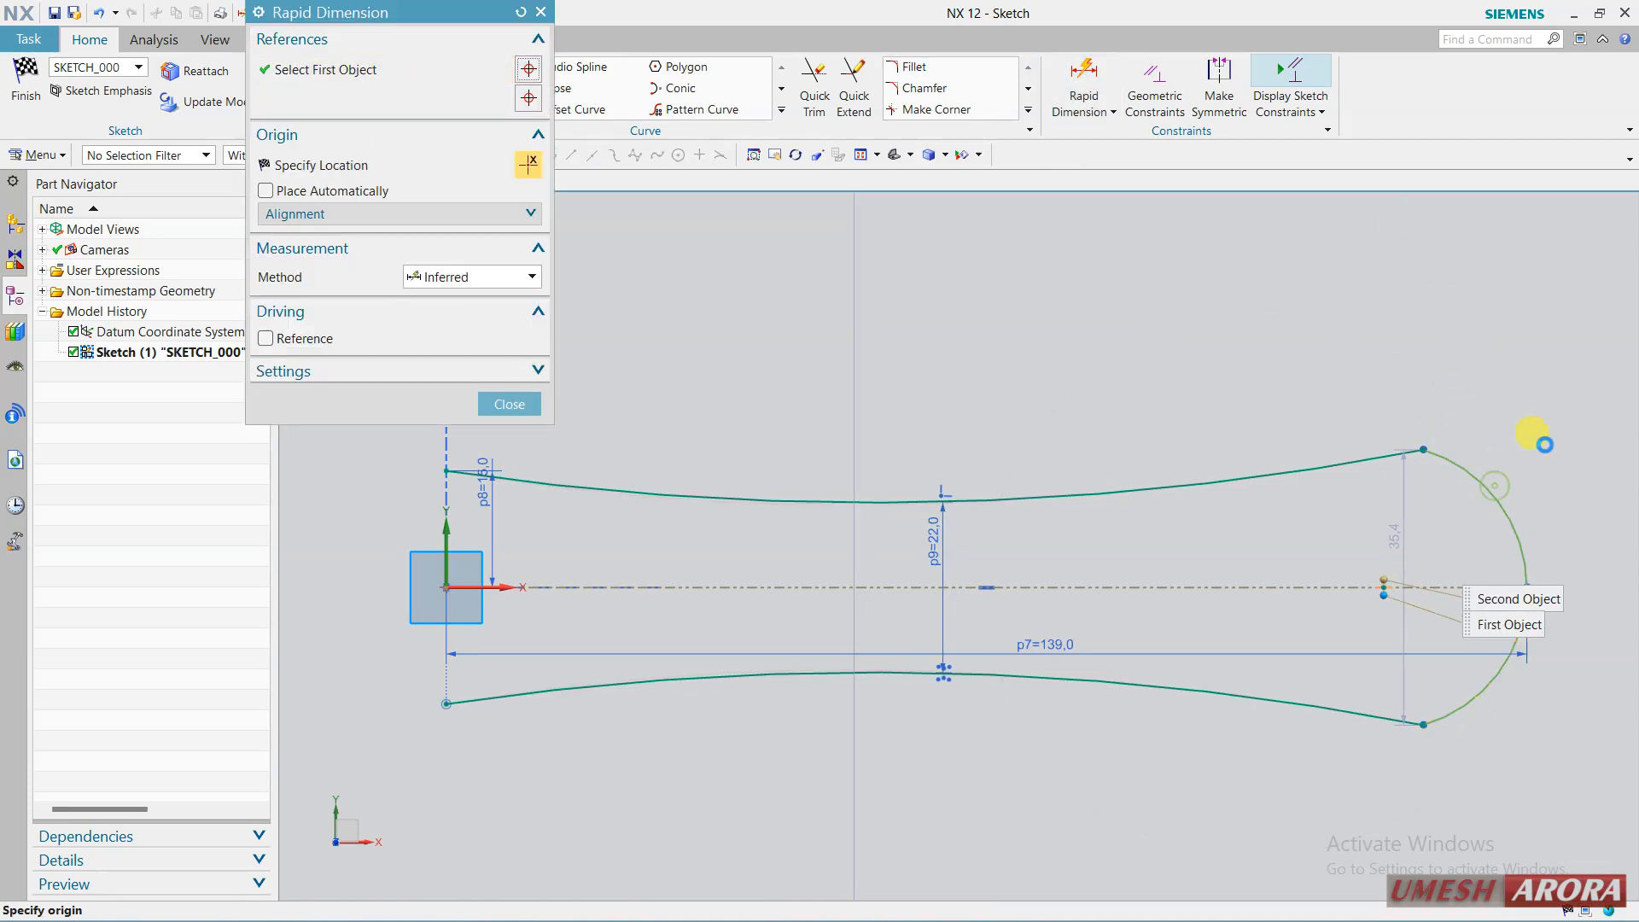
pyautogui.click(541, 12)
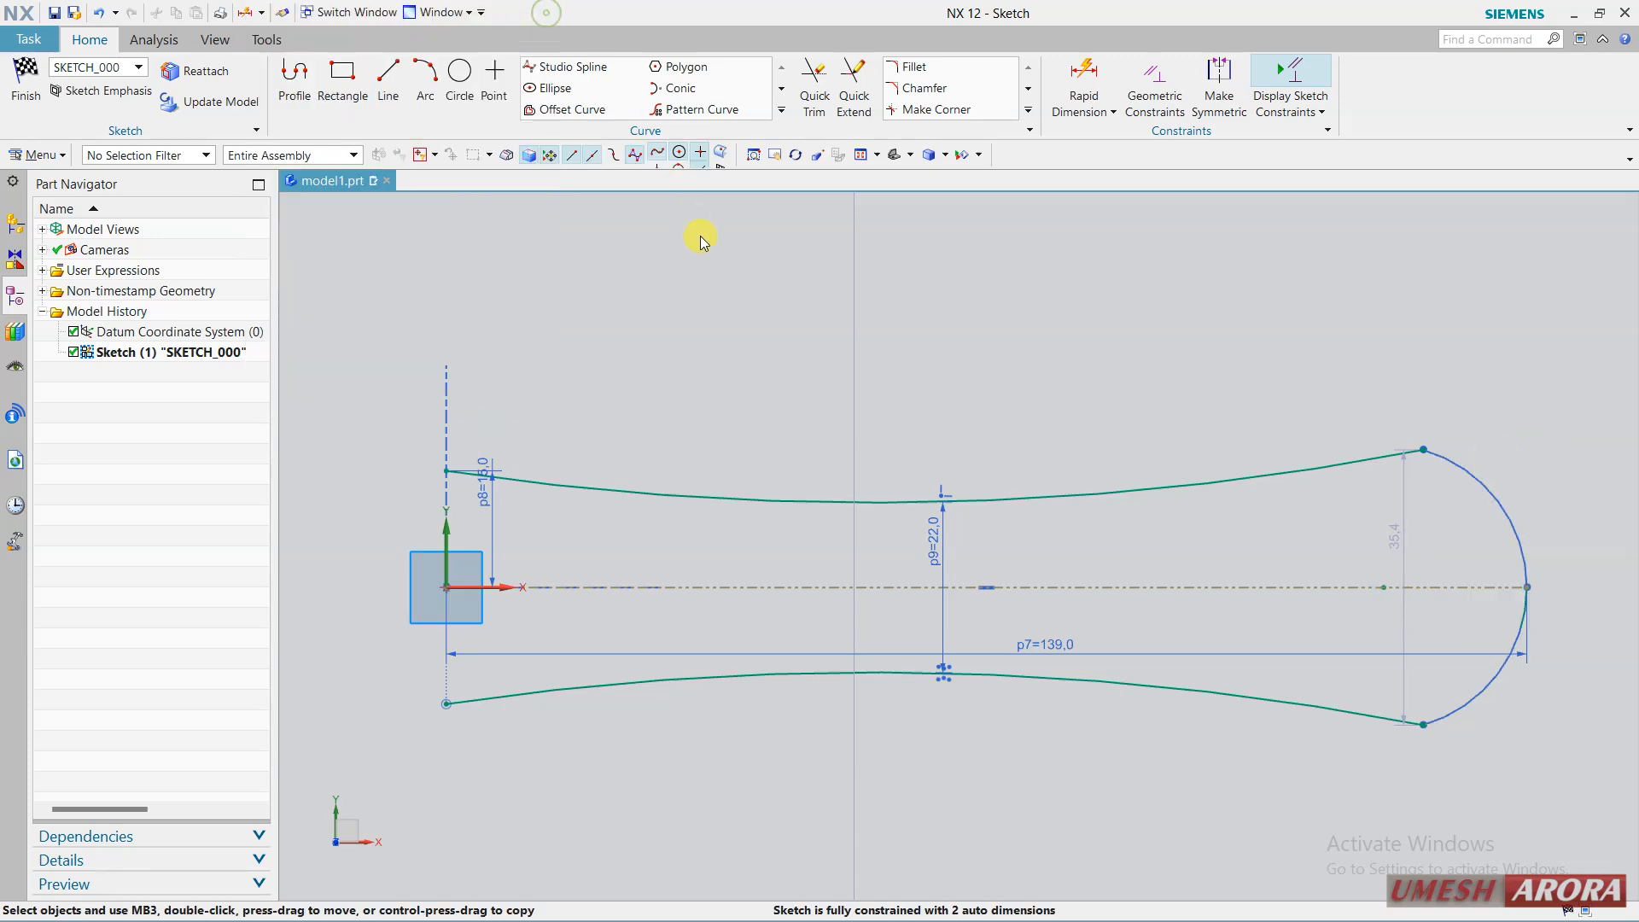
# Add a Radial dimension to the end arc and set its radius to 20 mm.
pyautogui.click(1085, 86)
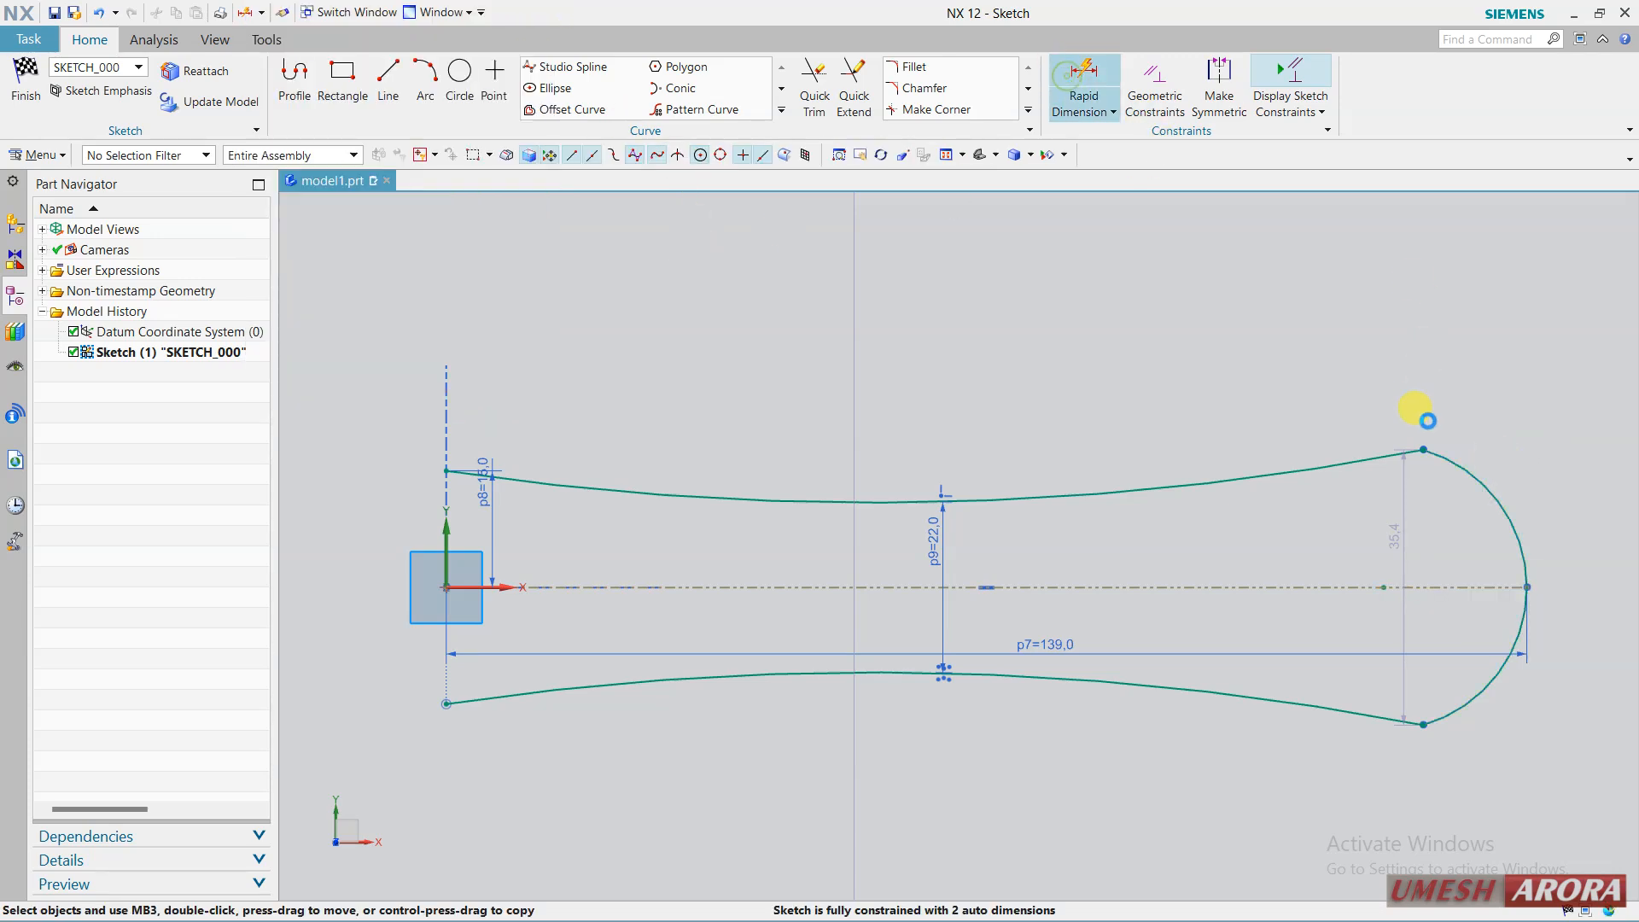
pyautogui.click(1466, 469)
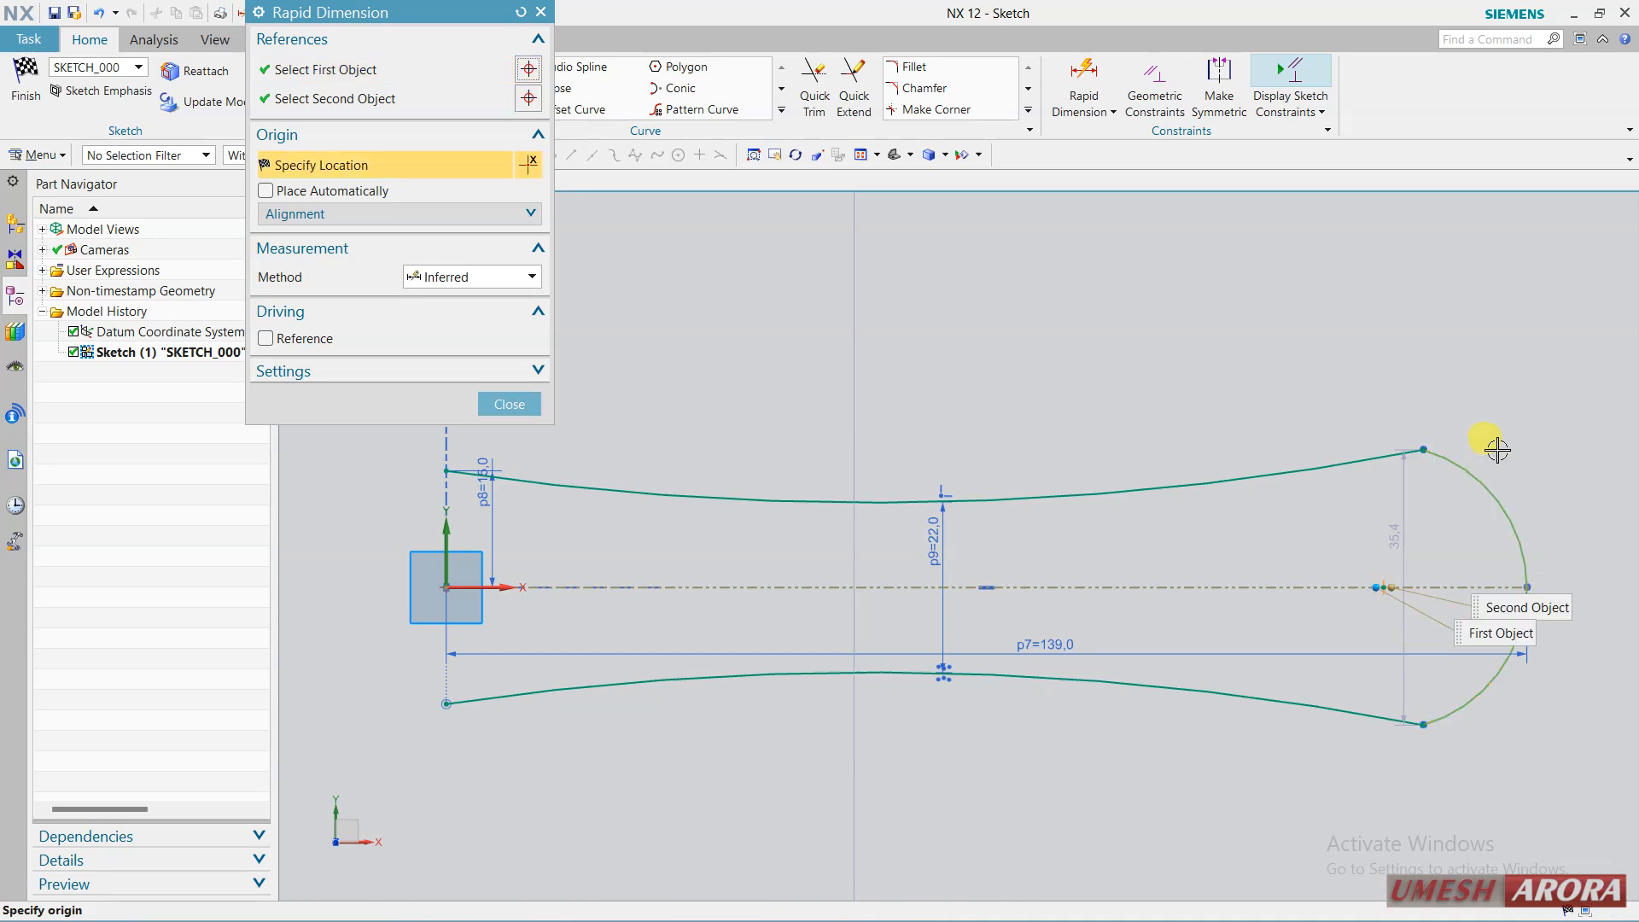
pyautogui.click(502, 280)
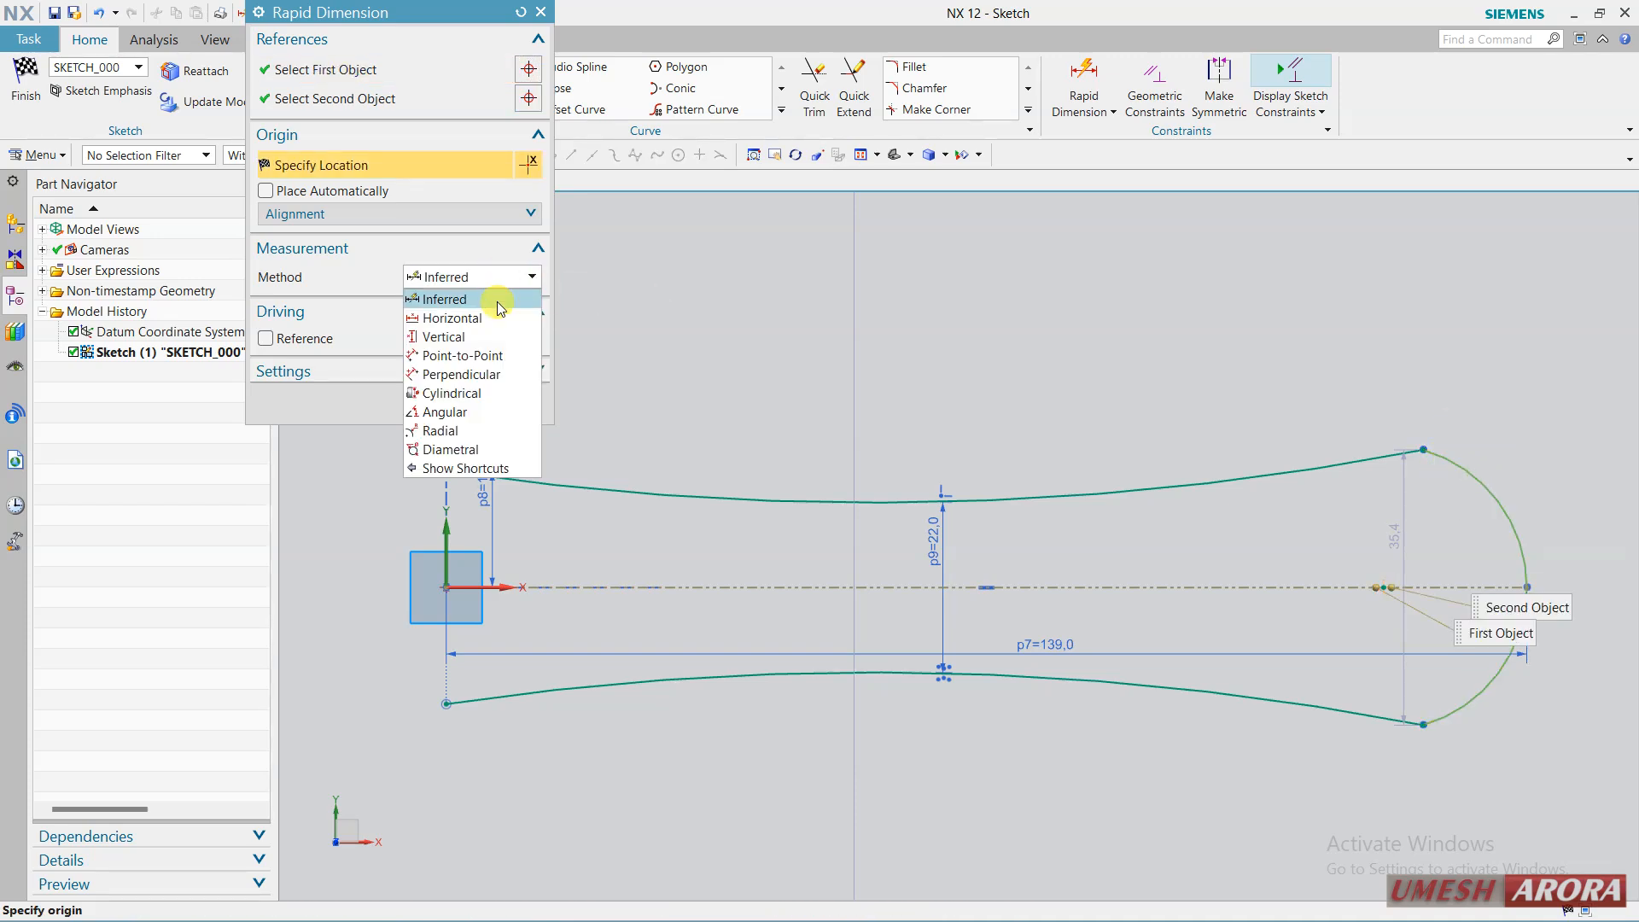
pyautogui.click(465, 430)
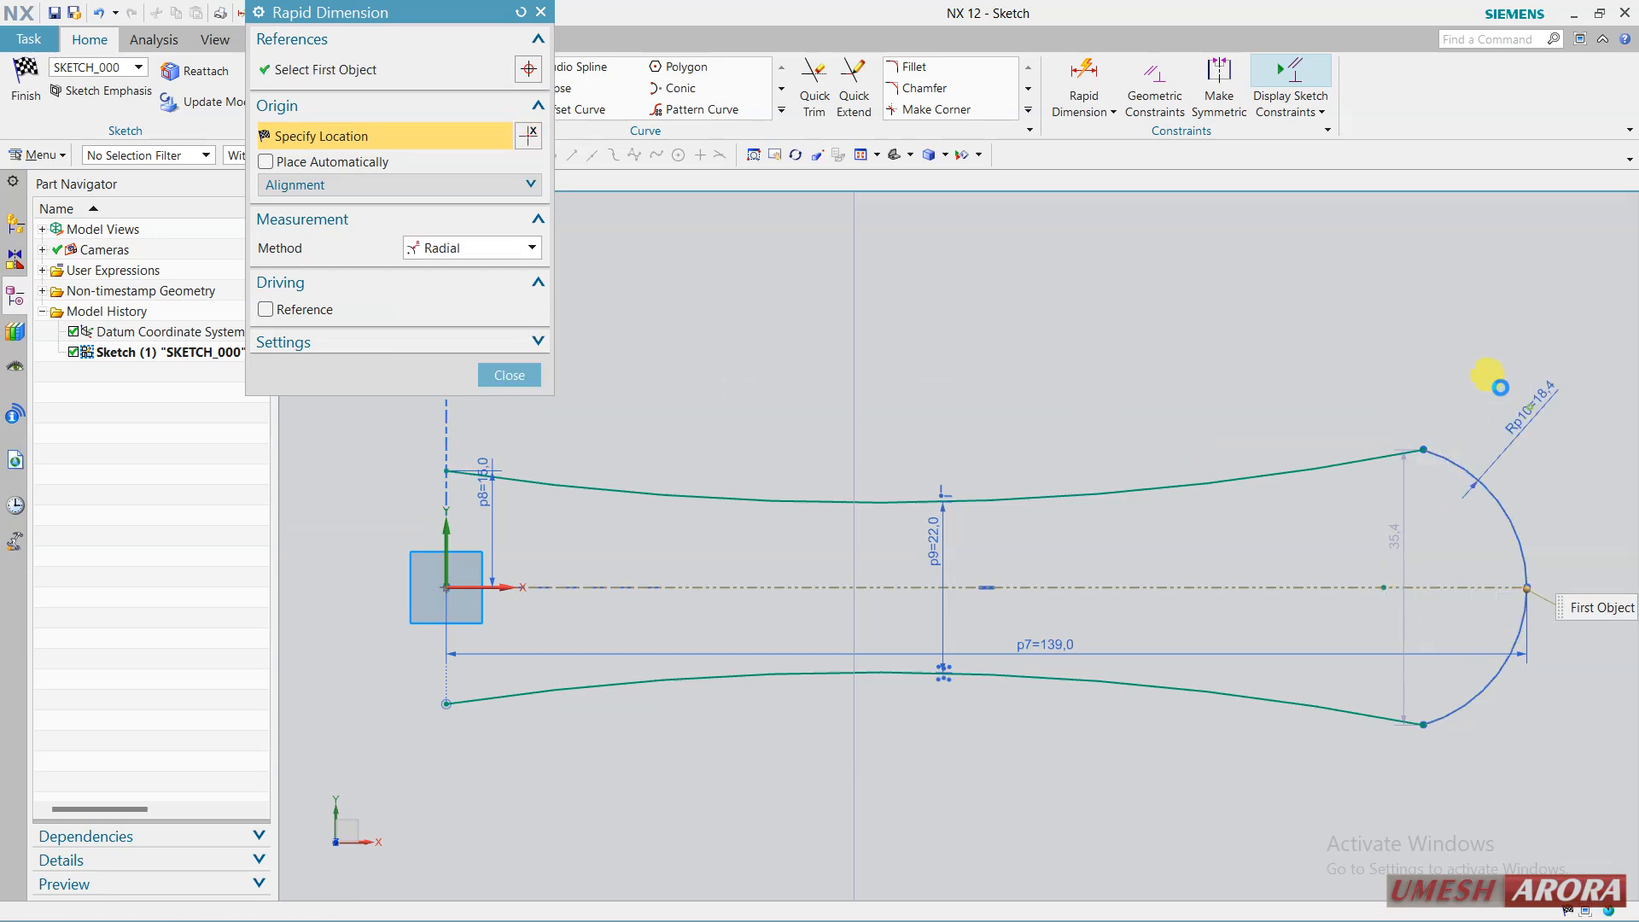
pyautogui.click(1495, 380)
pyautogui.write('2')
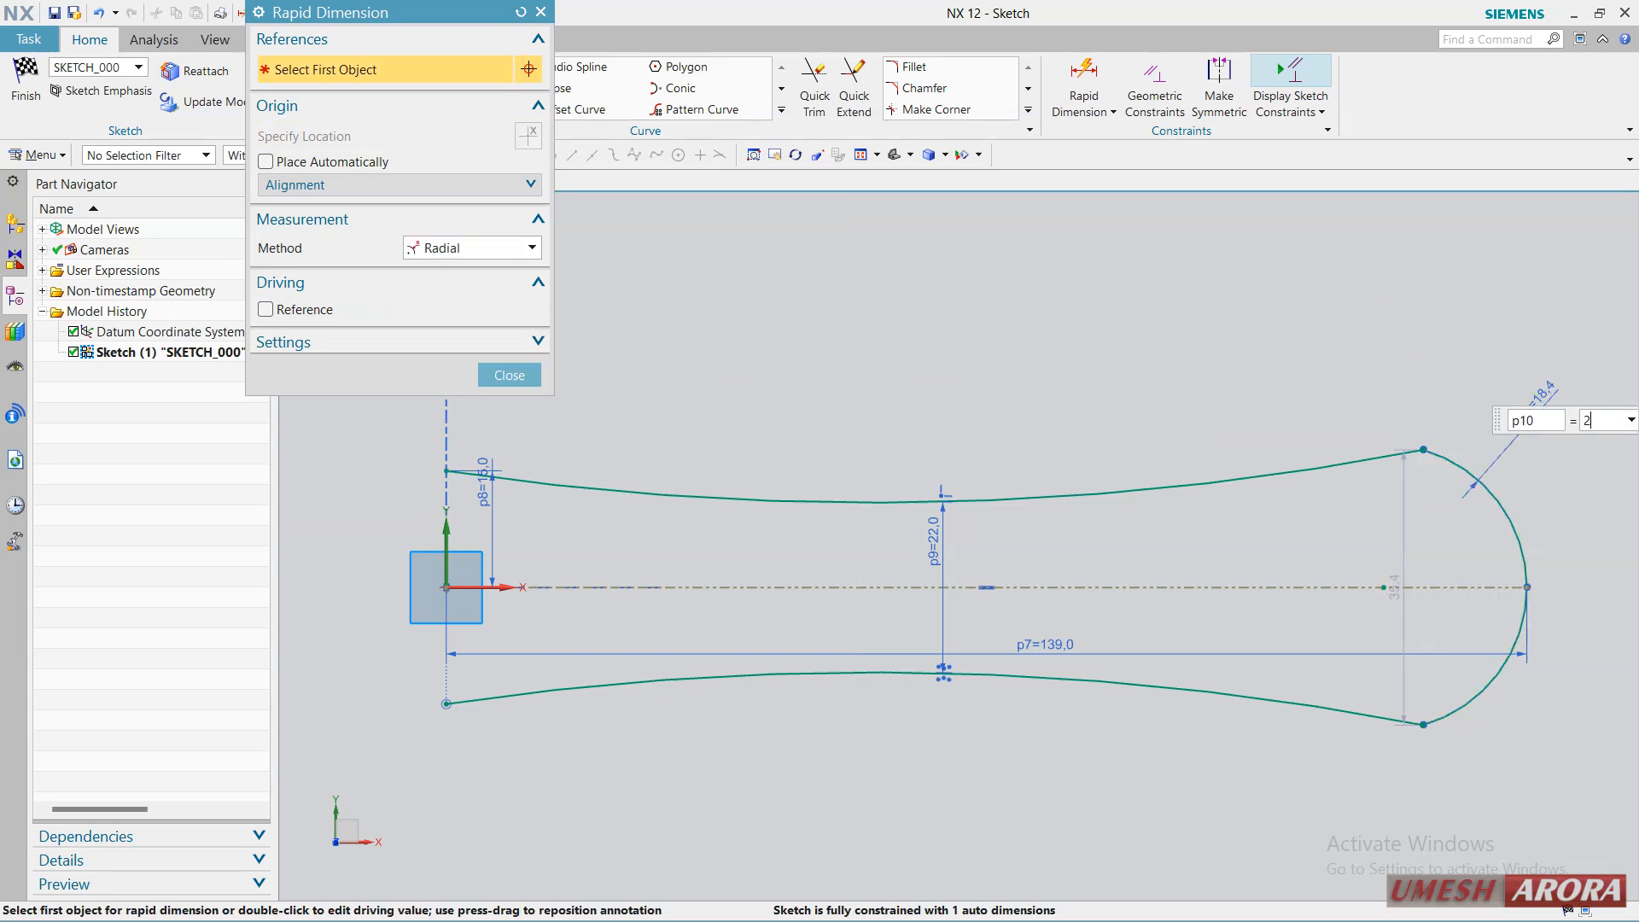
pyautogui.write('0')
pyautogui.press('Return')
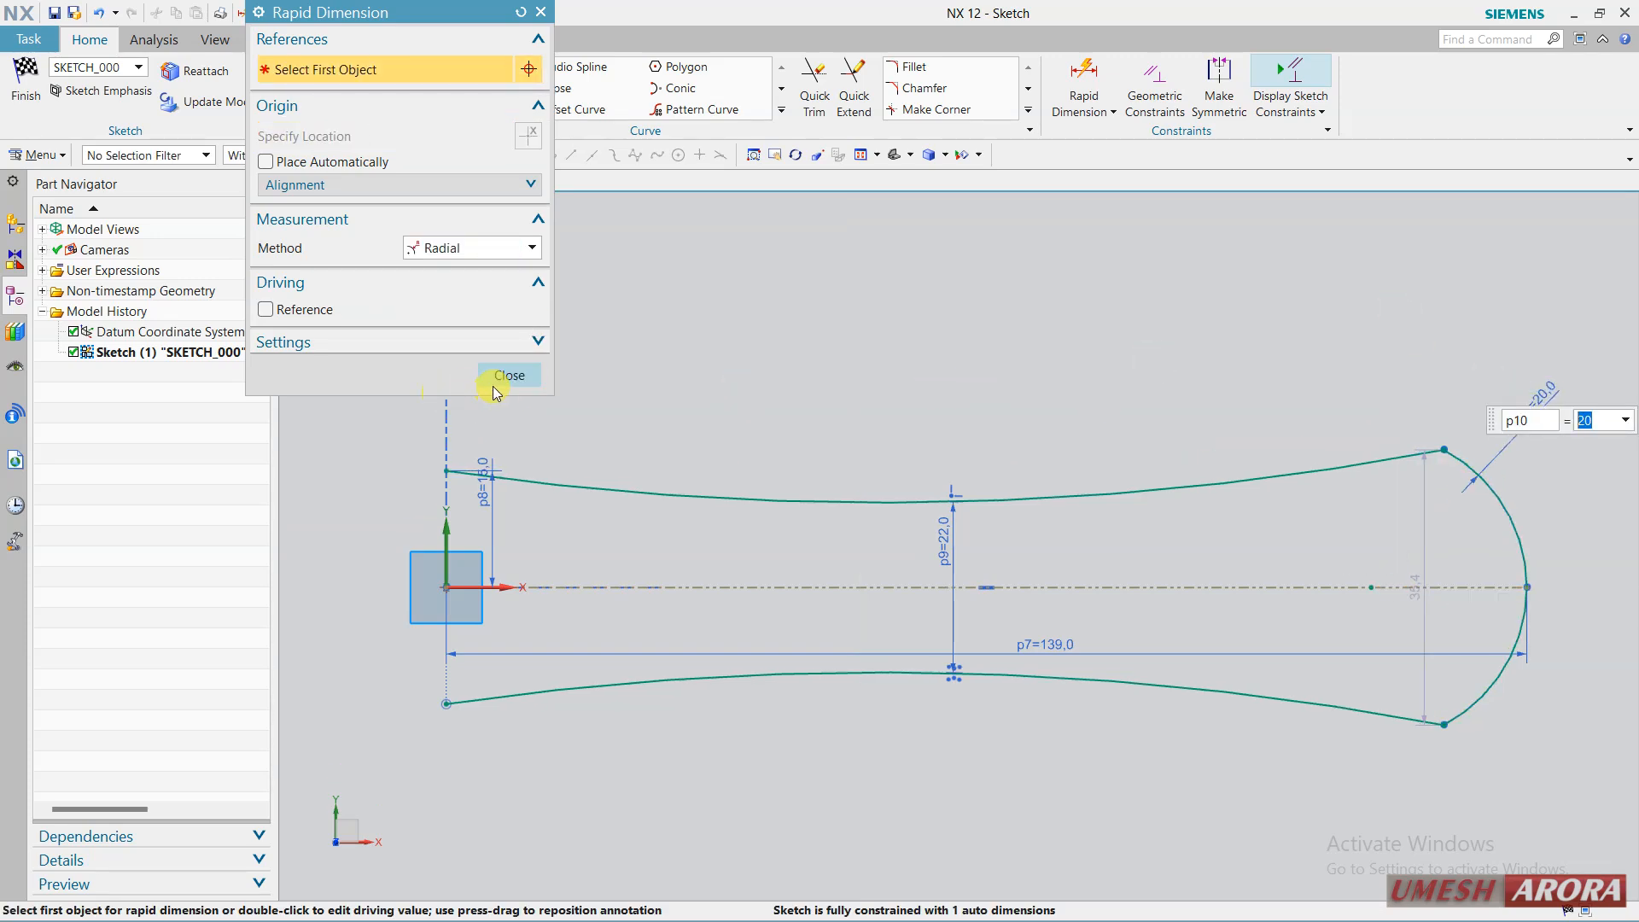
# Fillet the upper and lower corners where the side arcs meet the end arc with a 10 mm radius.
pyautogui.click(504, 376)
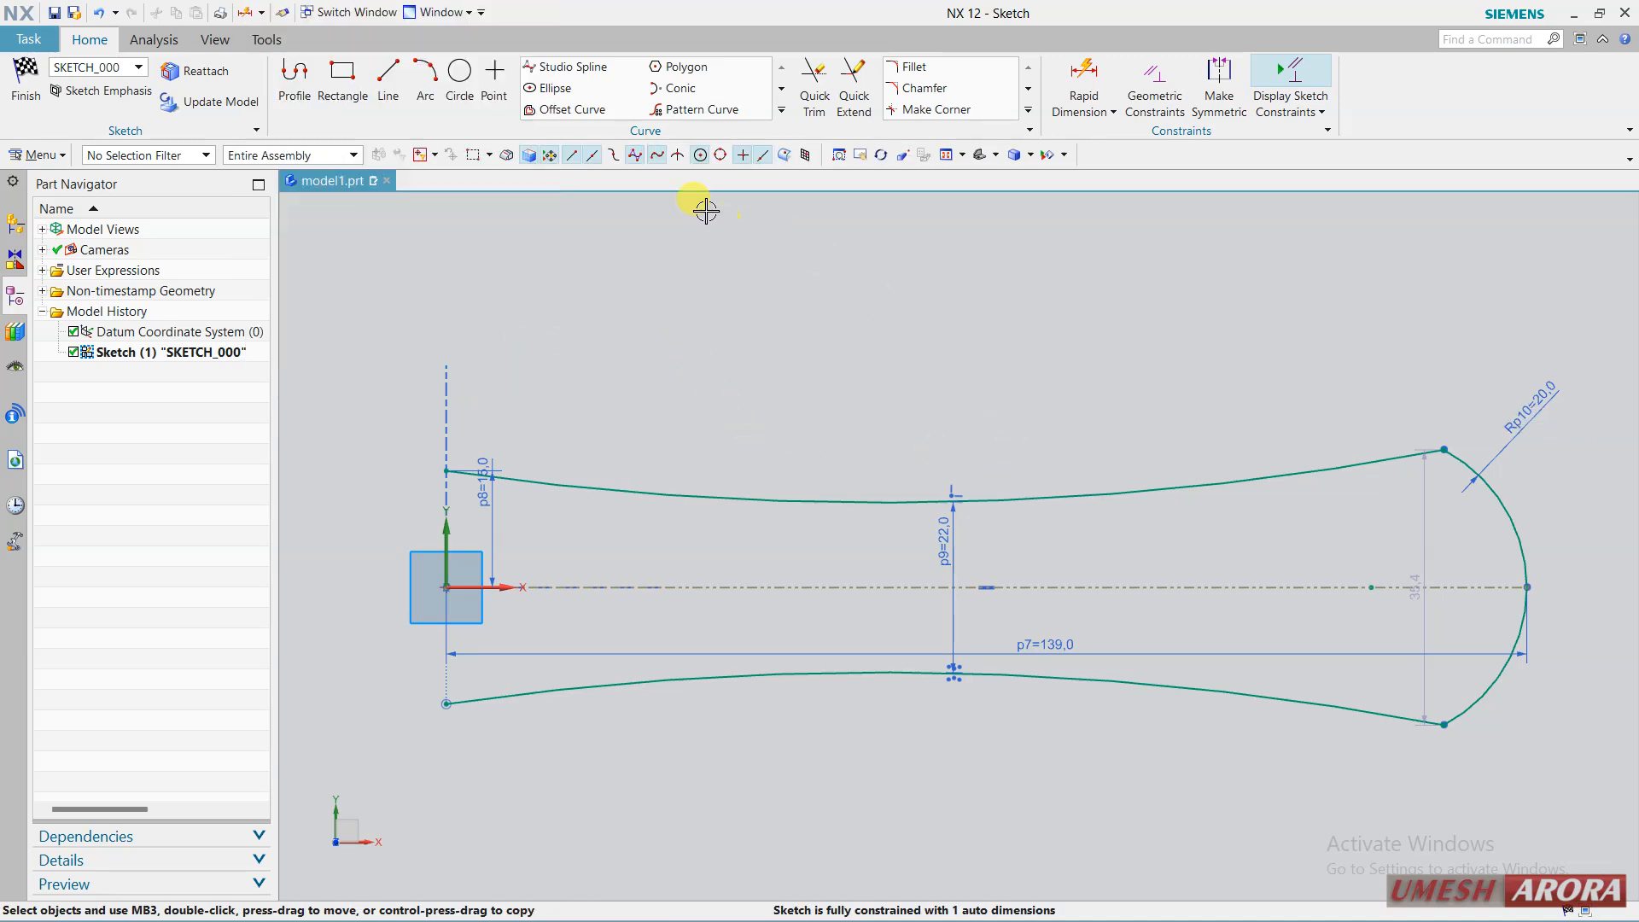
pyautogui.click(907, 67)
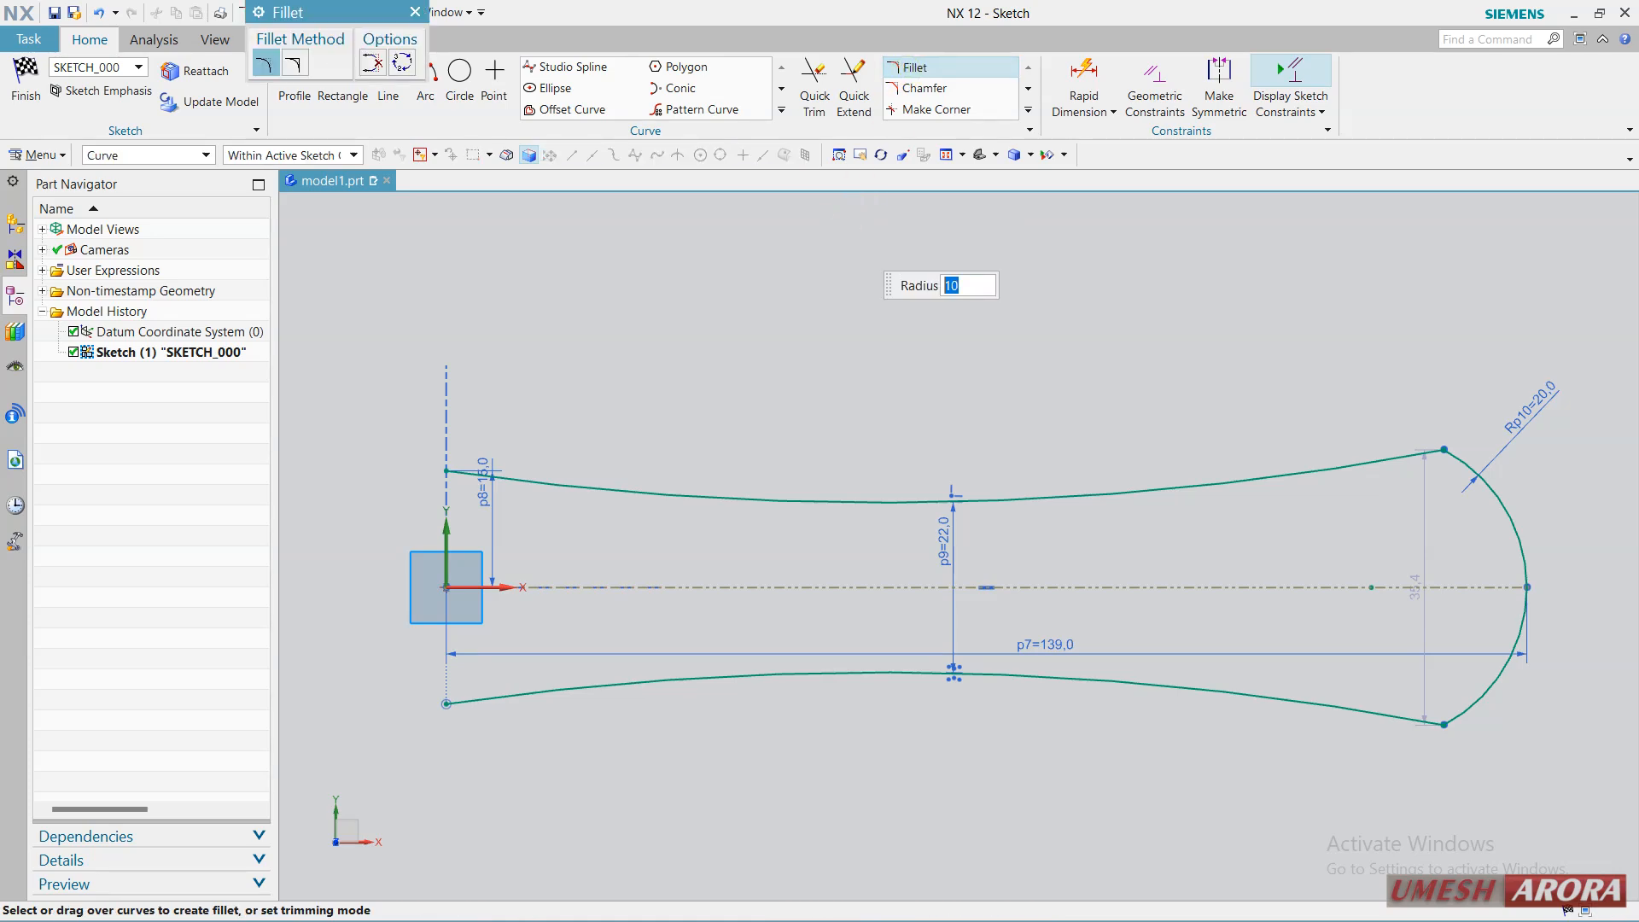
pyautogui.click(1440, 449)
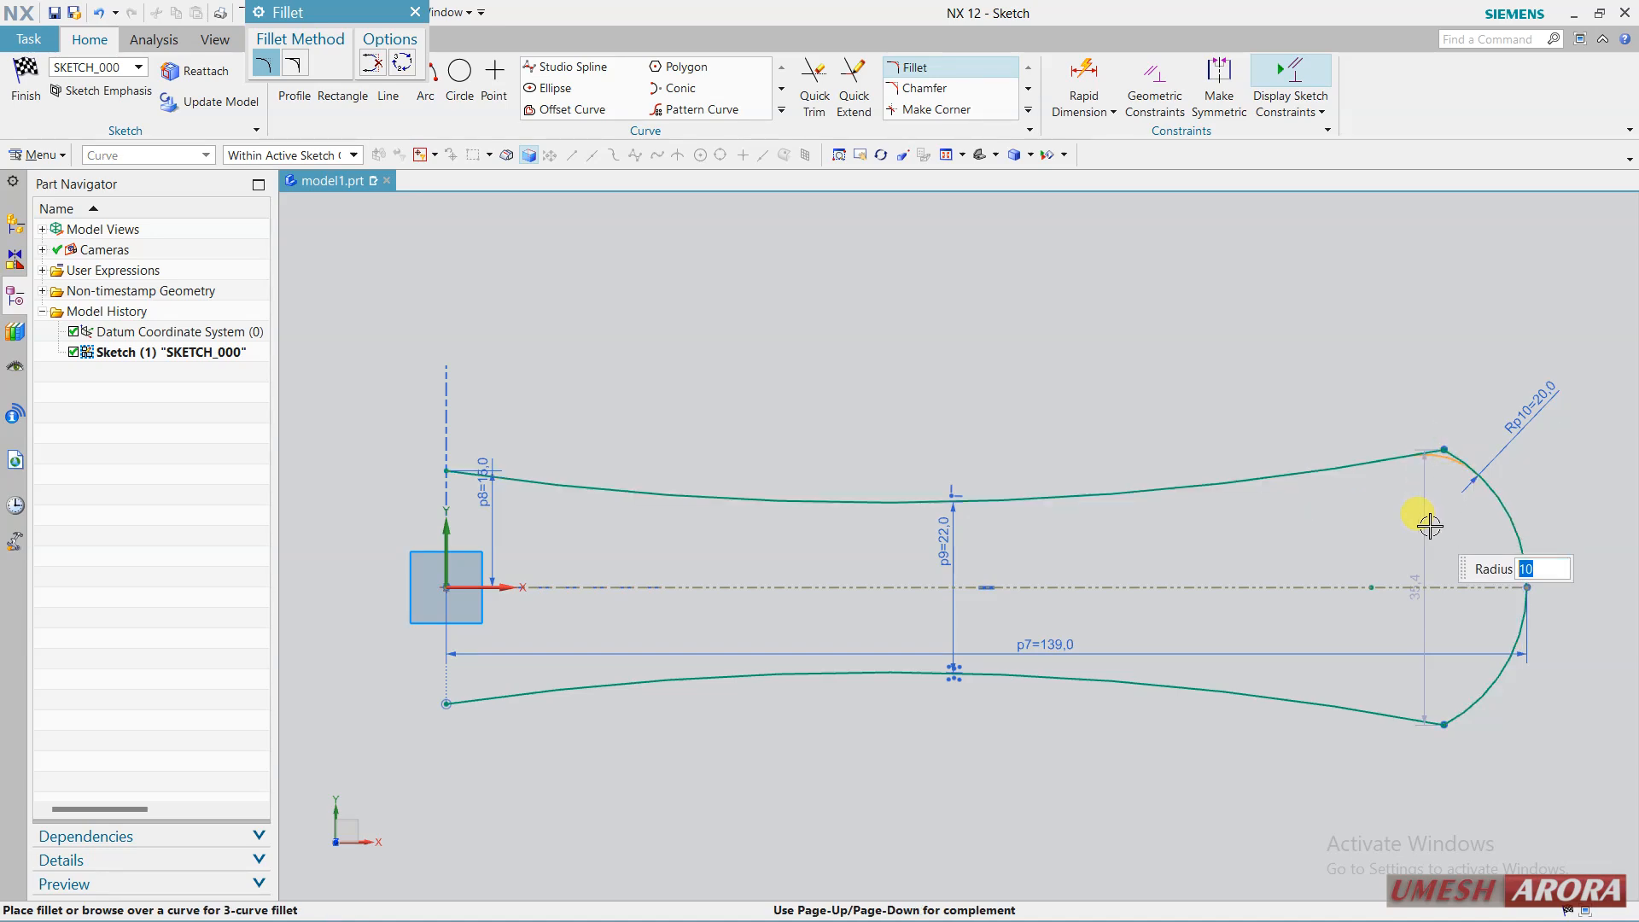
pyautogui.click(1425, 529)
pyautogui.click(1437, 718)
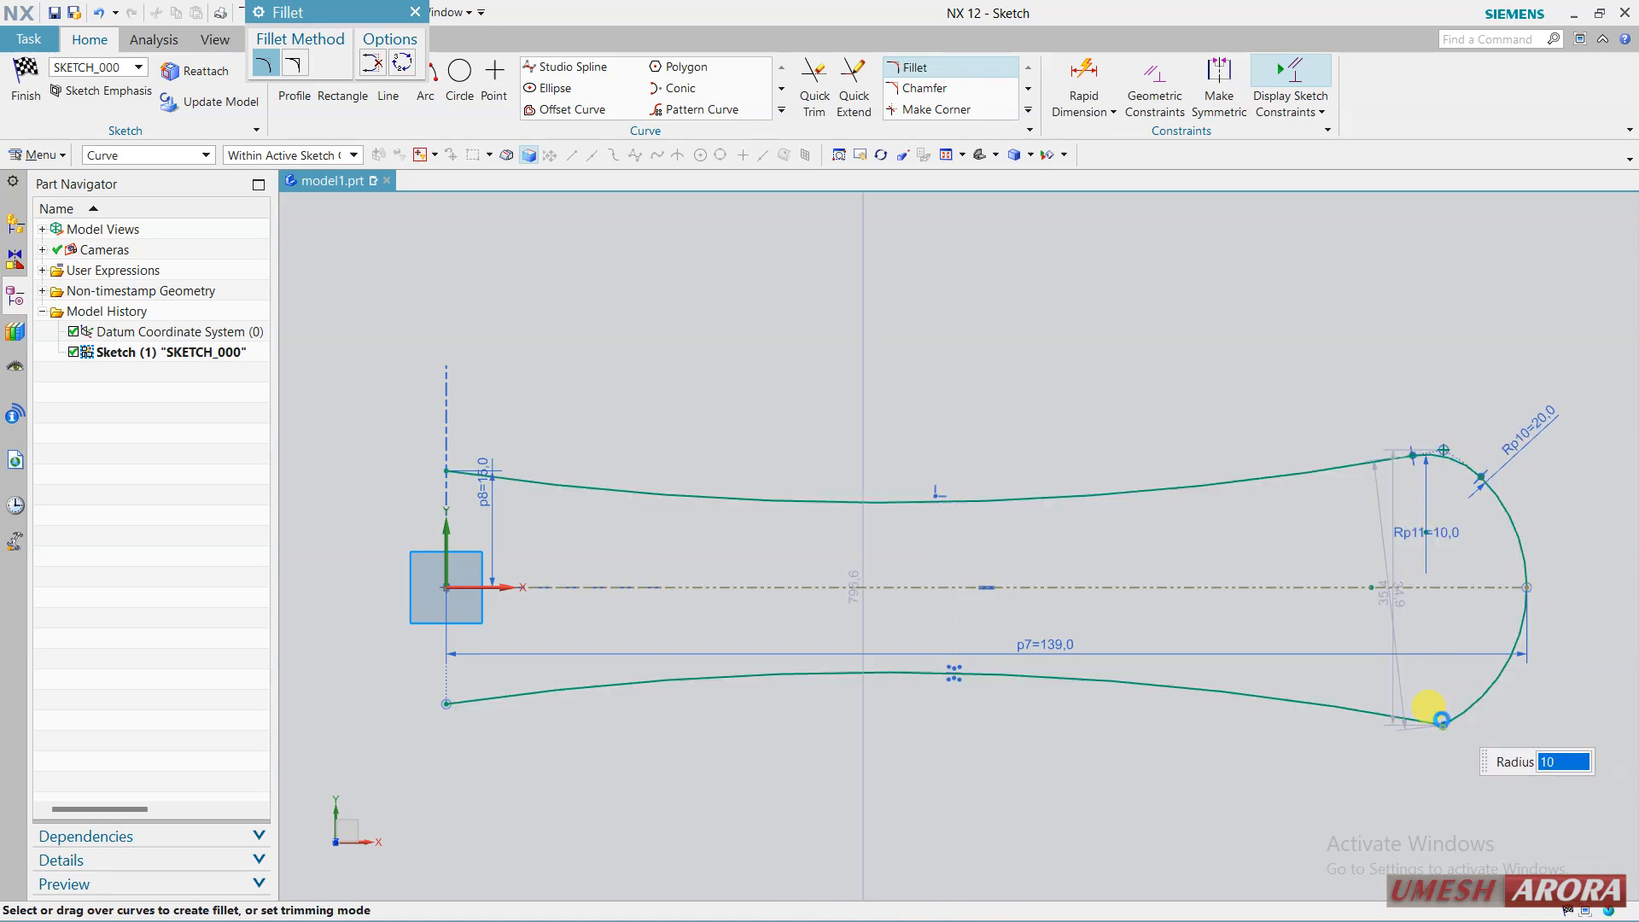
pyautogui.press('Escape')
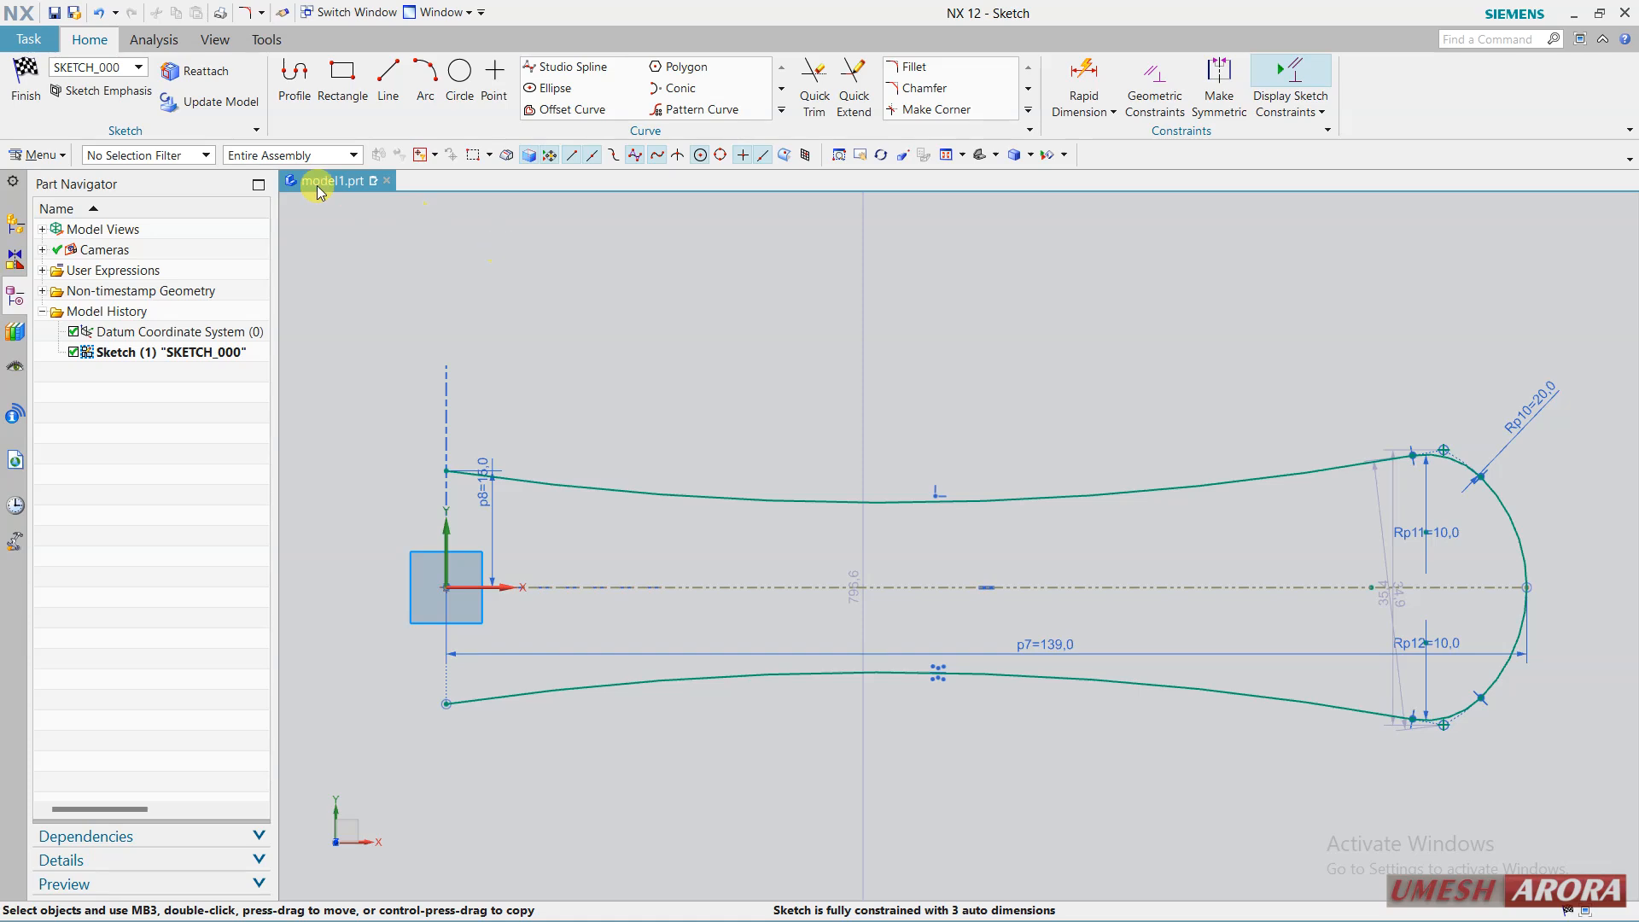
pyautogui.click(389, 81)
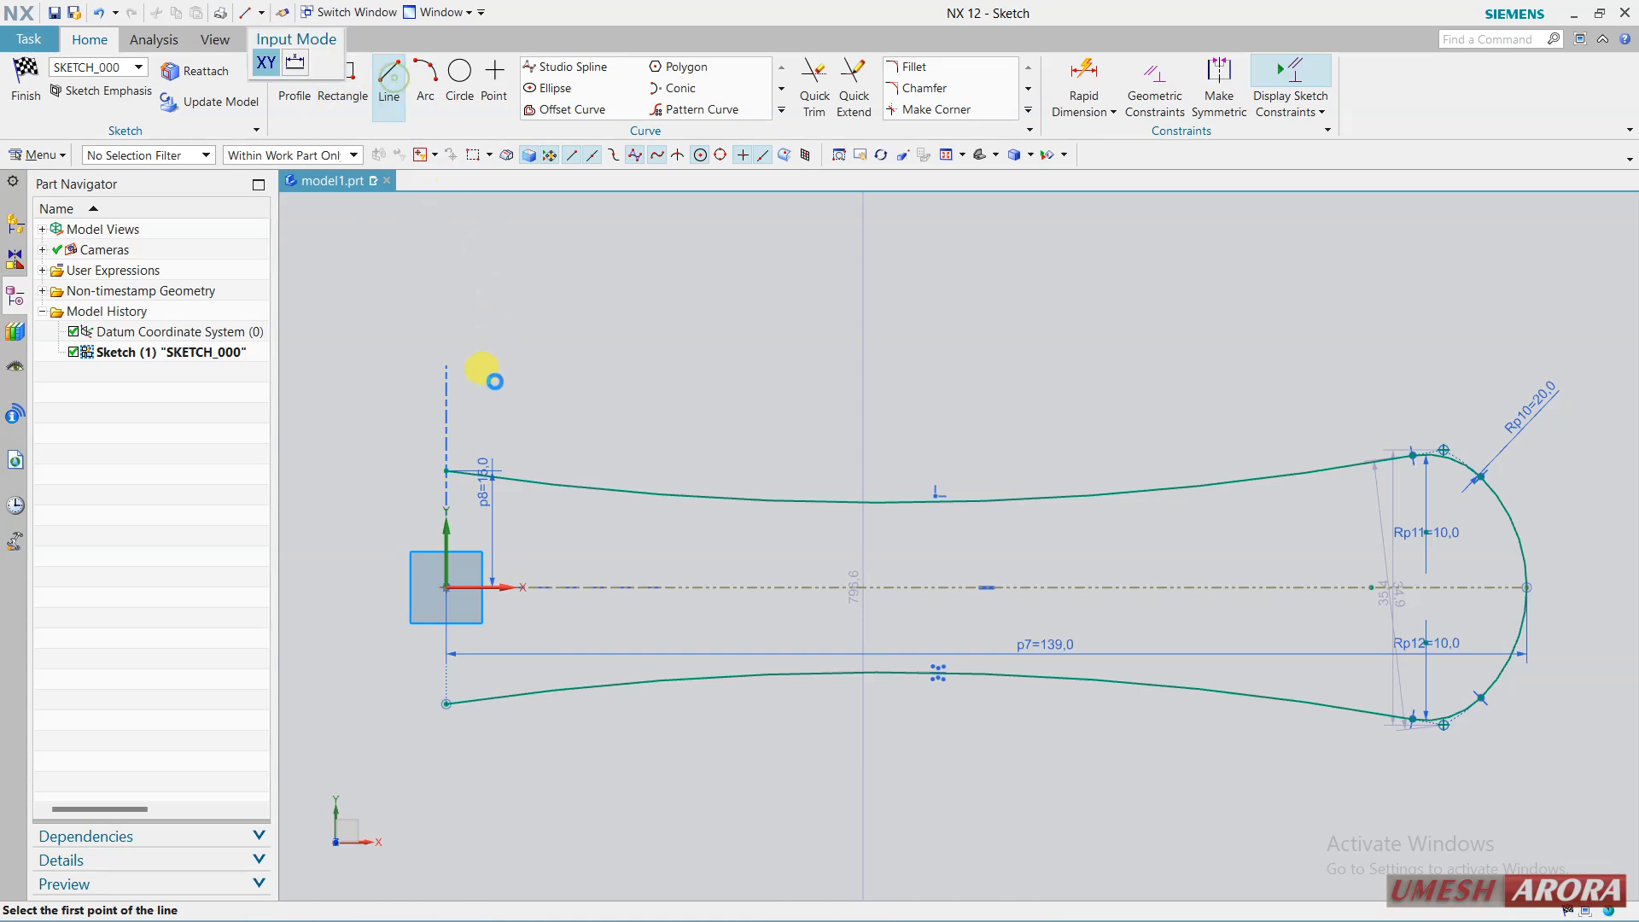
pyautogui.click(445, 453)
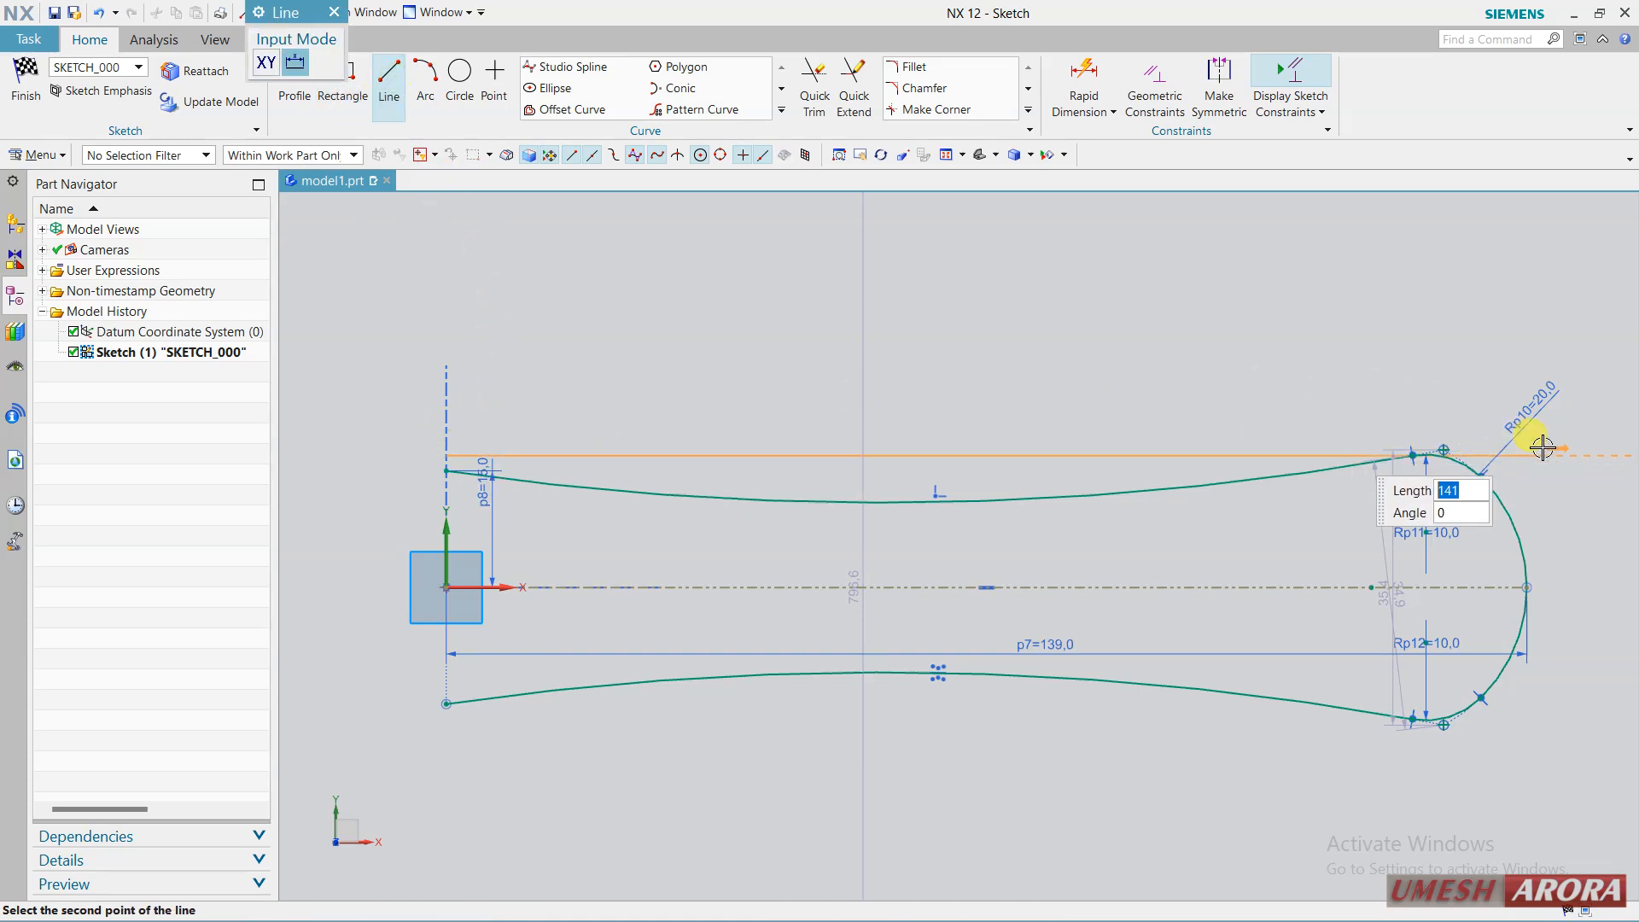
pyautogui.click(393, 98)
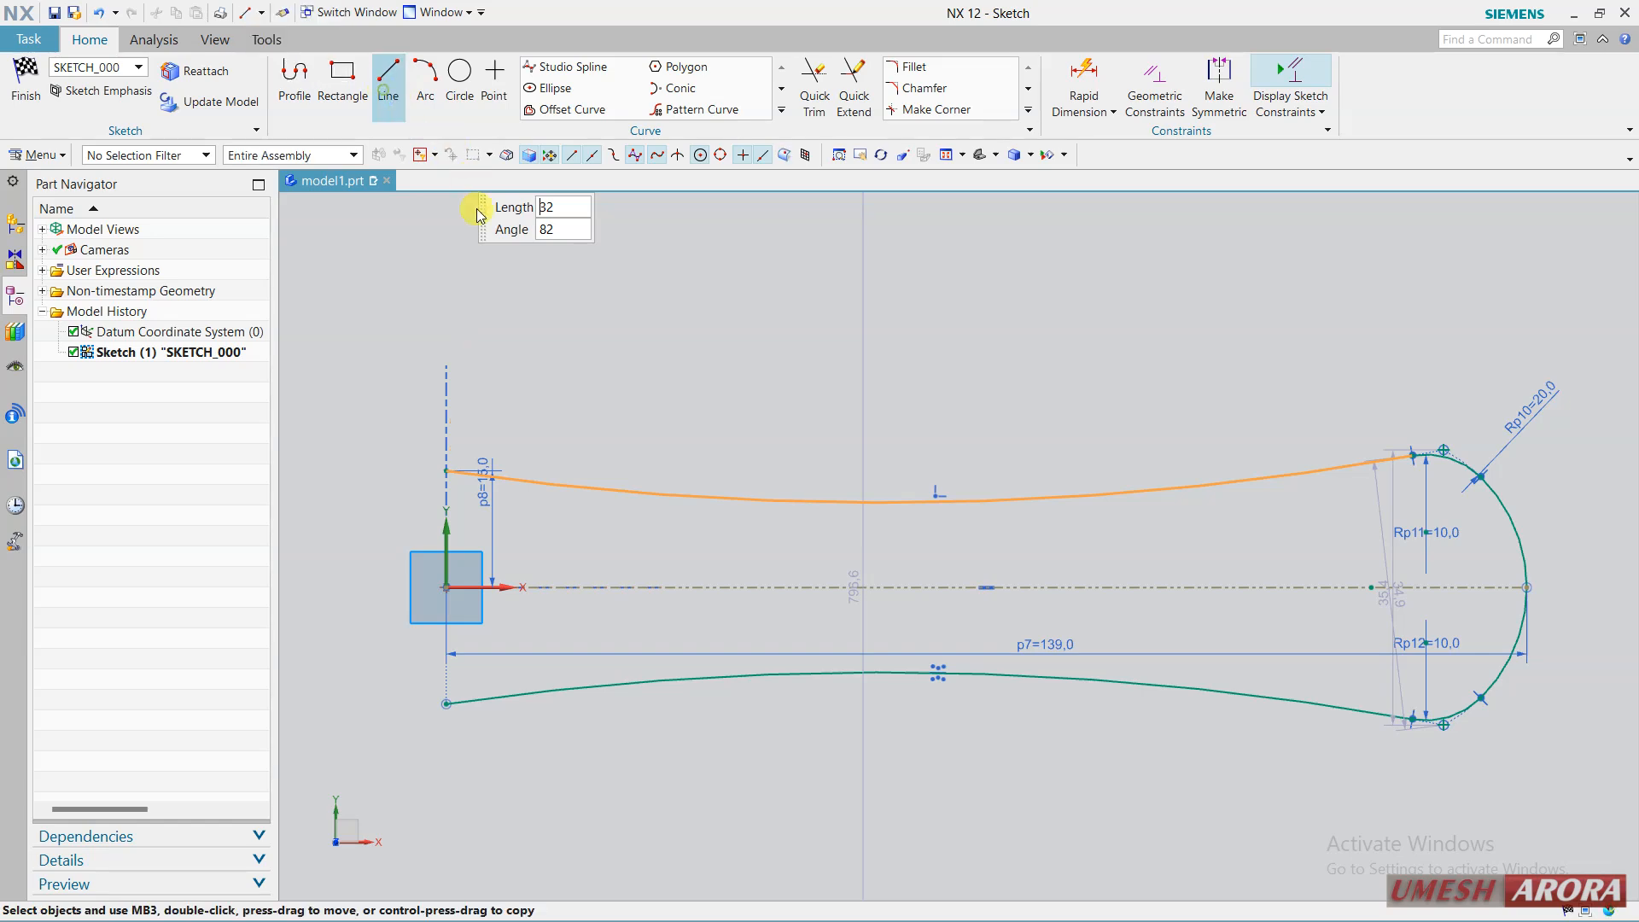
# Draw a horizontal line about 132.5 mm long above the profile, starting on the sketch's vertical axis.
pyautogui.click(399, 108)
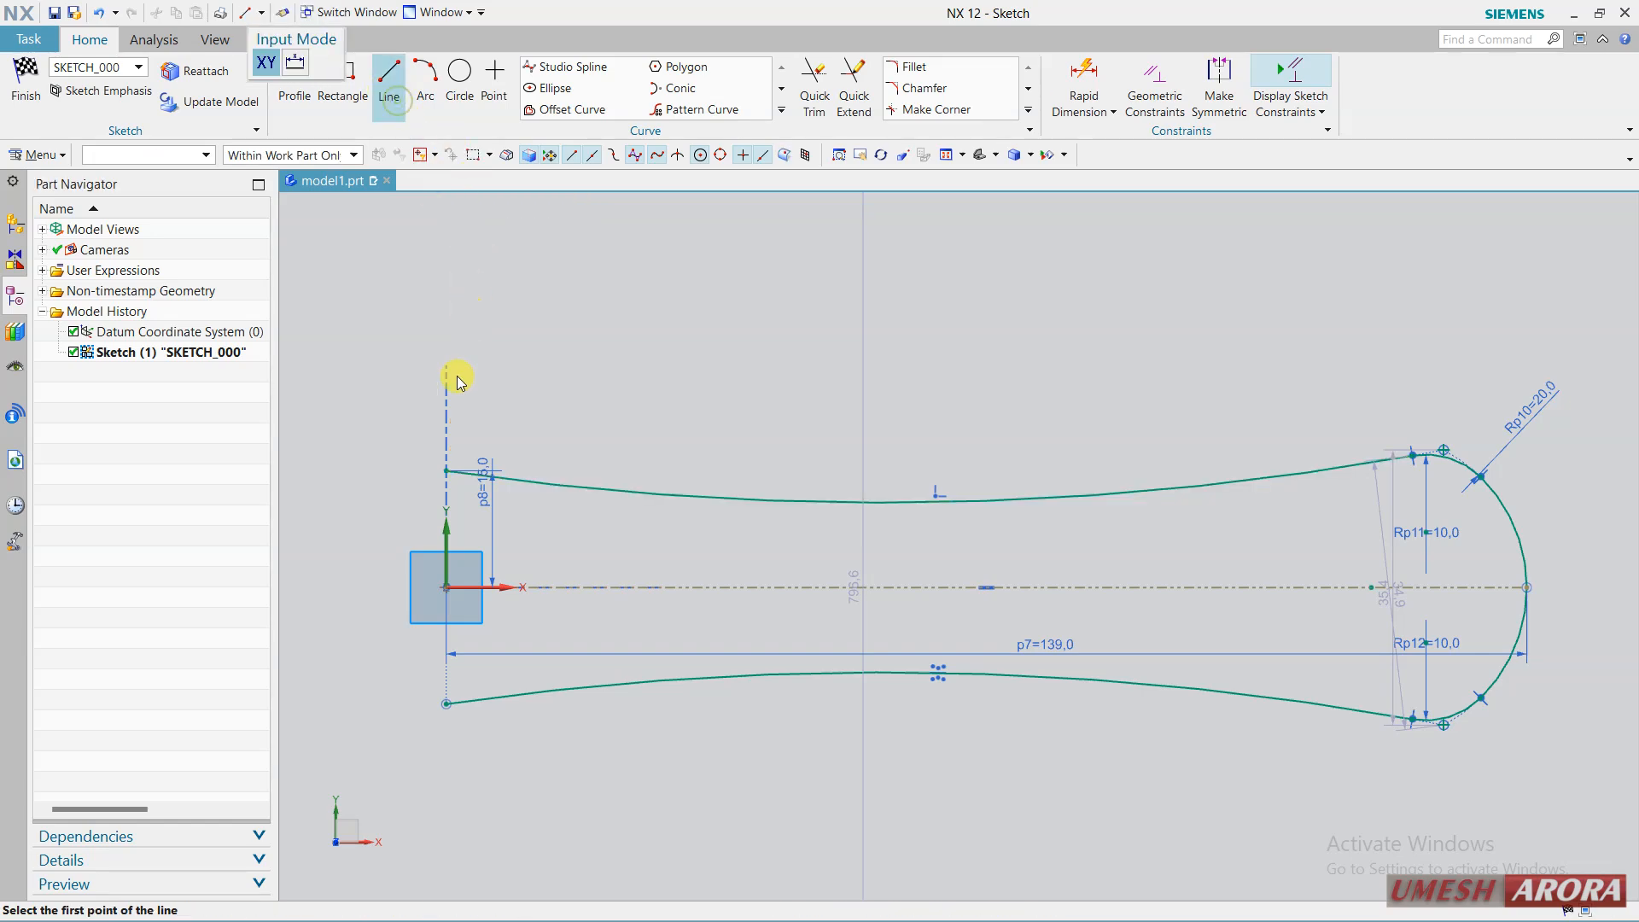
pyautogui.click(445, 420)
pyautogui.click(1475, 410)
pyautogui.press('Escape')
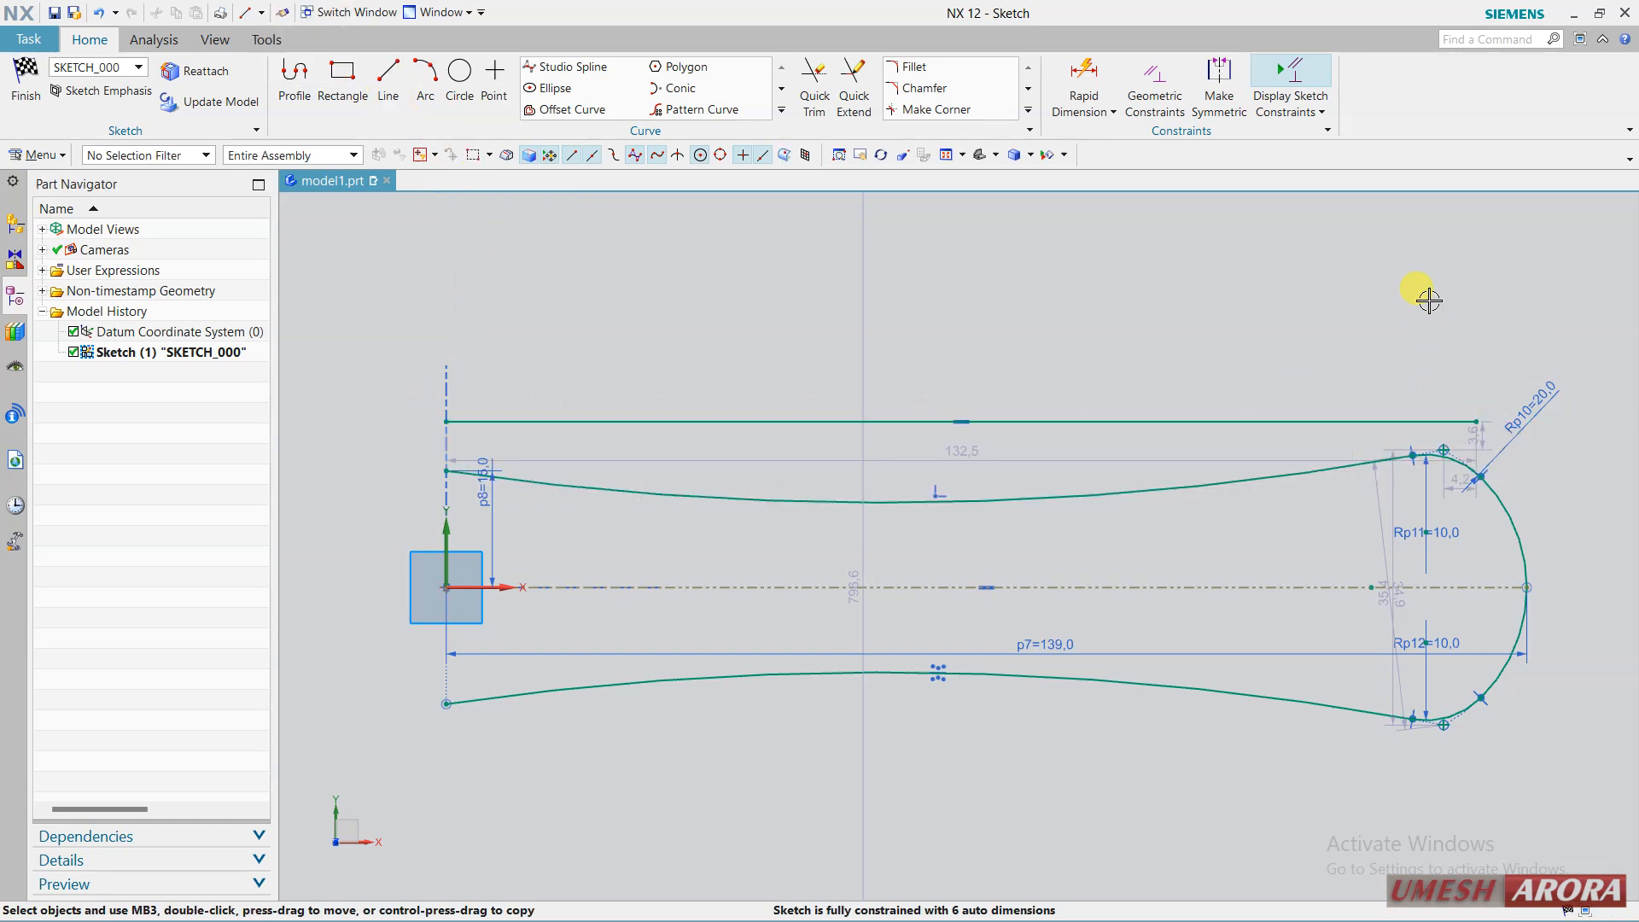
# Align the line's outer endpoint vertically with the end arc's tip on the centerline, and constrain its inner endpoint to the sketch's vertical axis.
pyautogui.click(1476, 421)
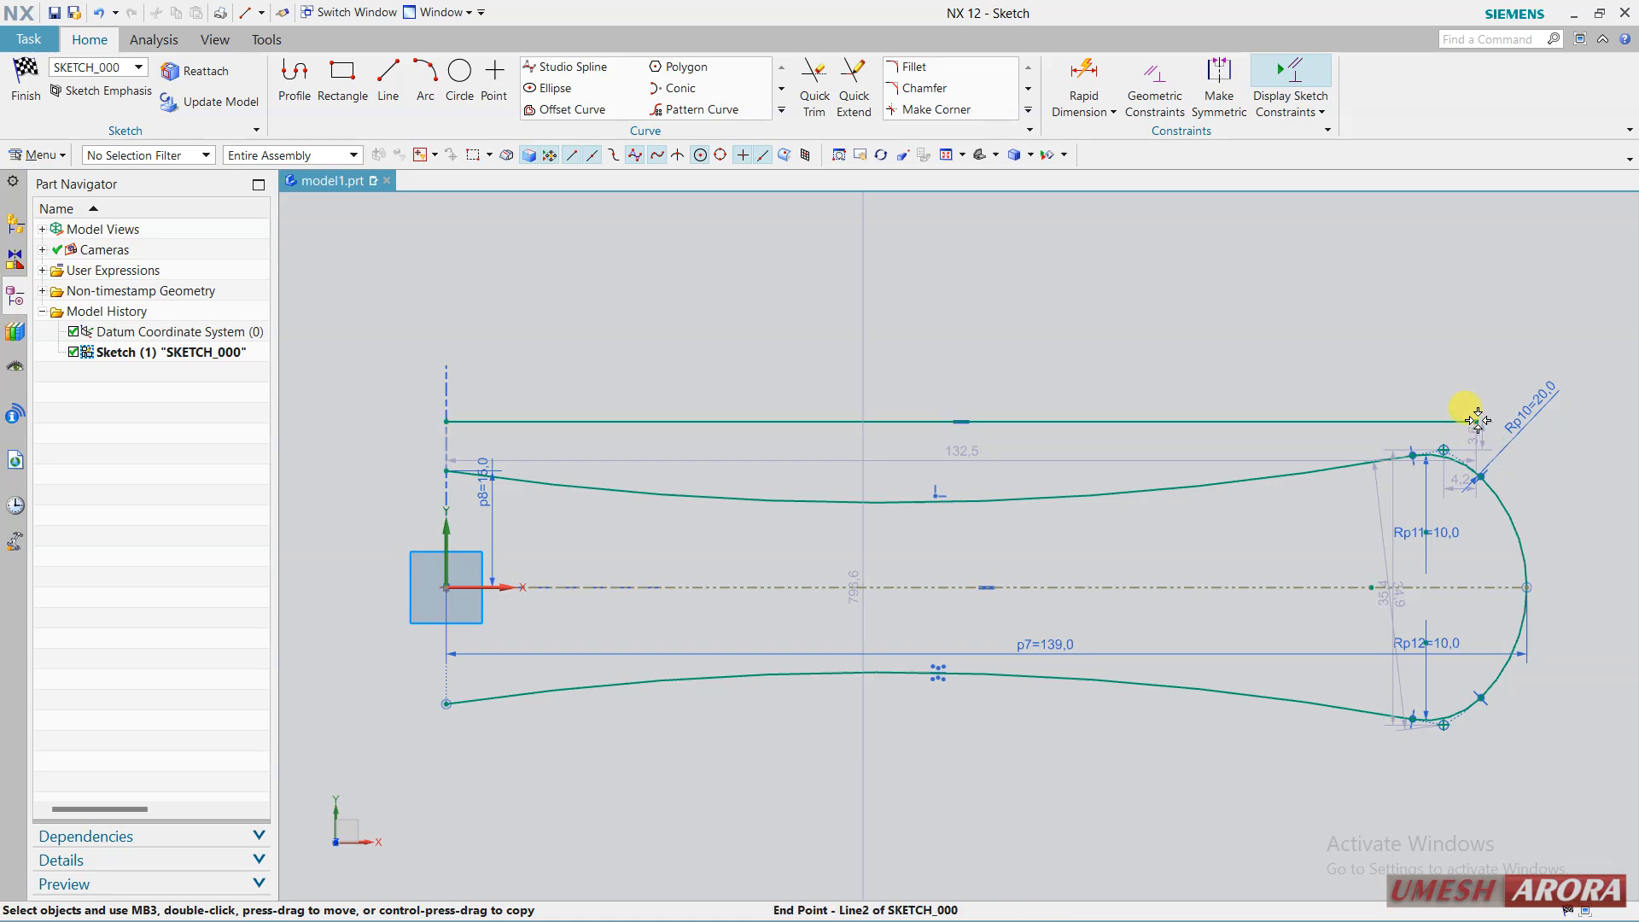
pyautogui.click(1527, 587)
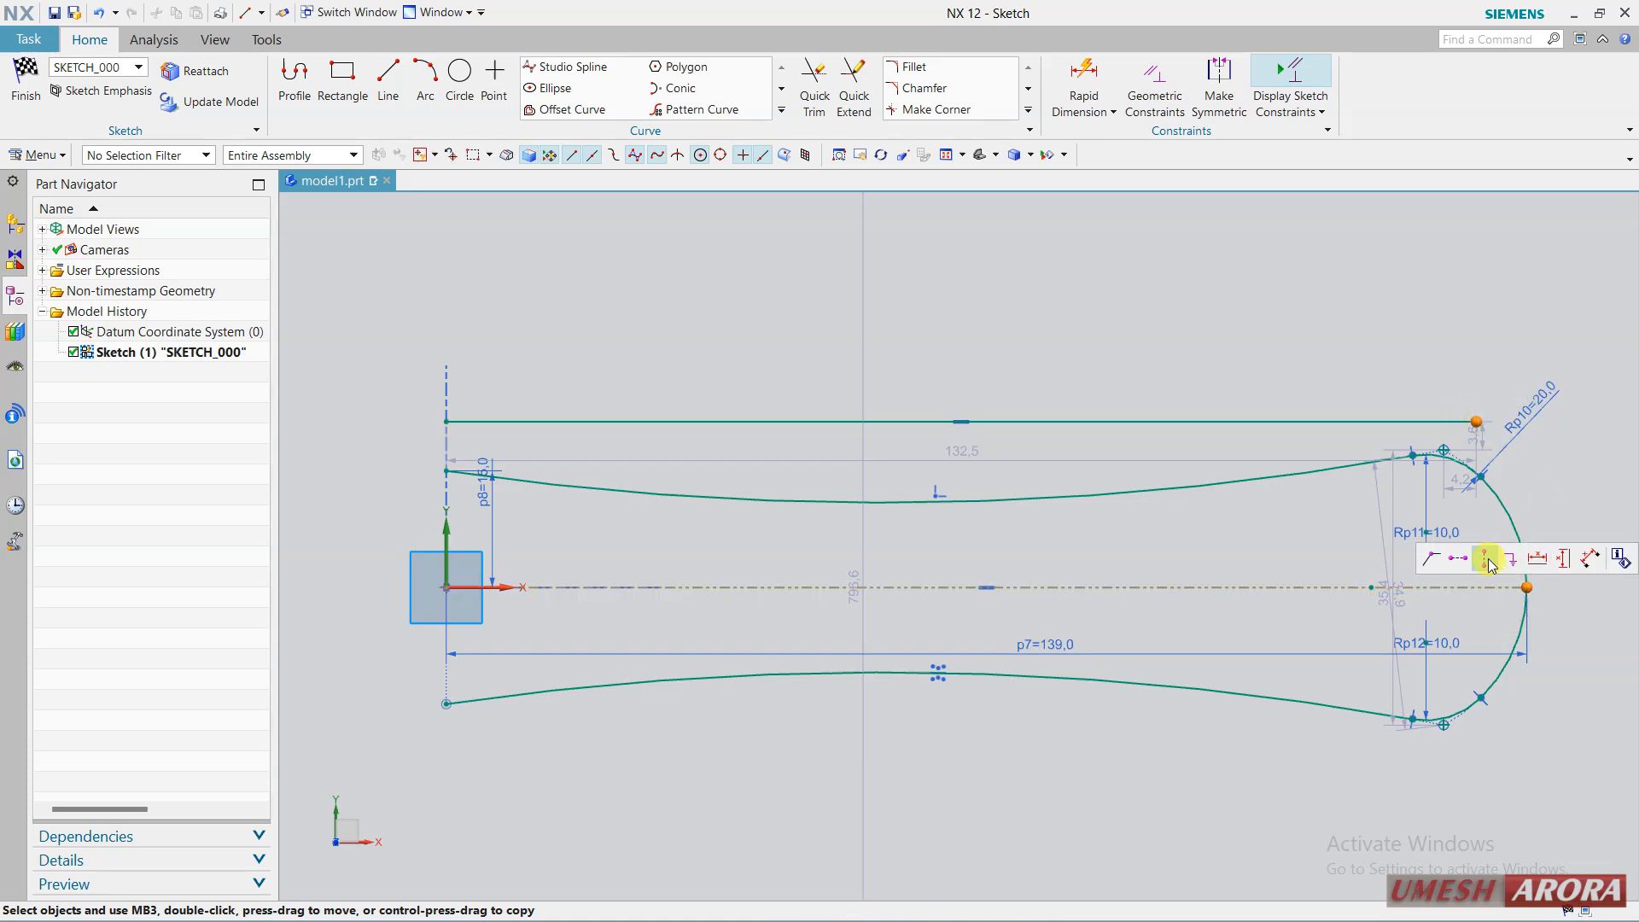
pyautogui.click(1486, 560)
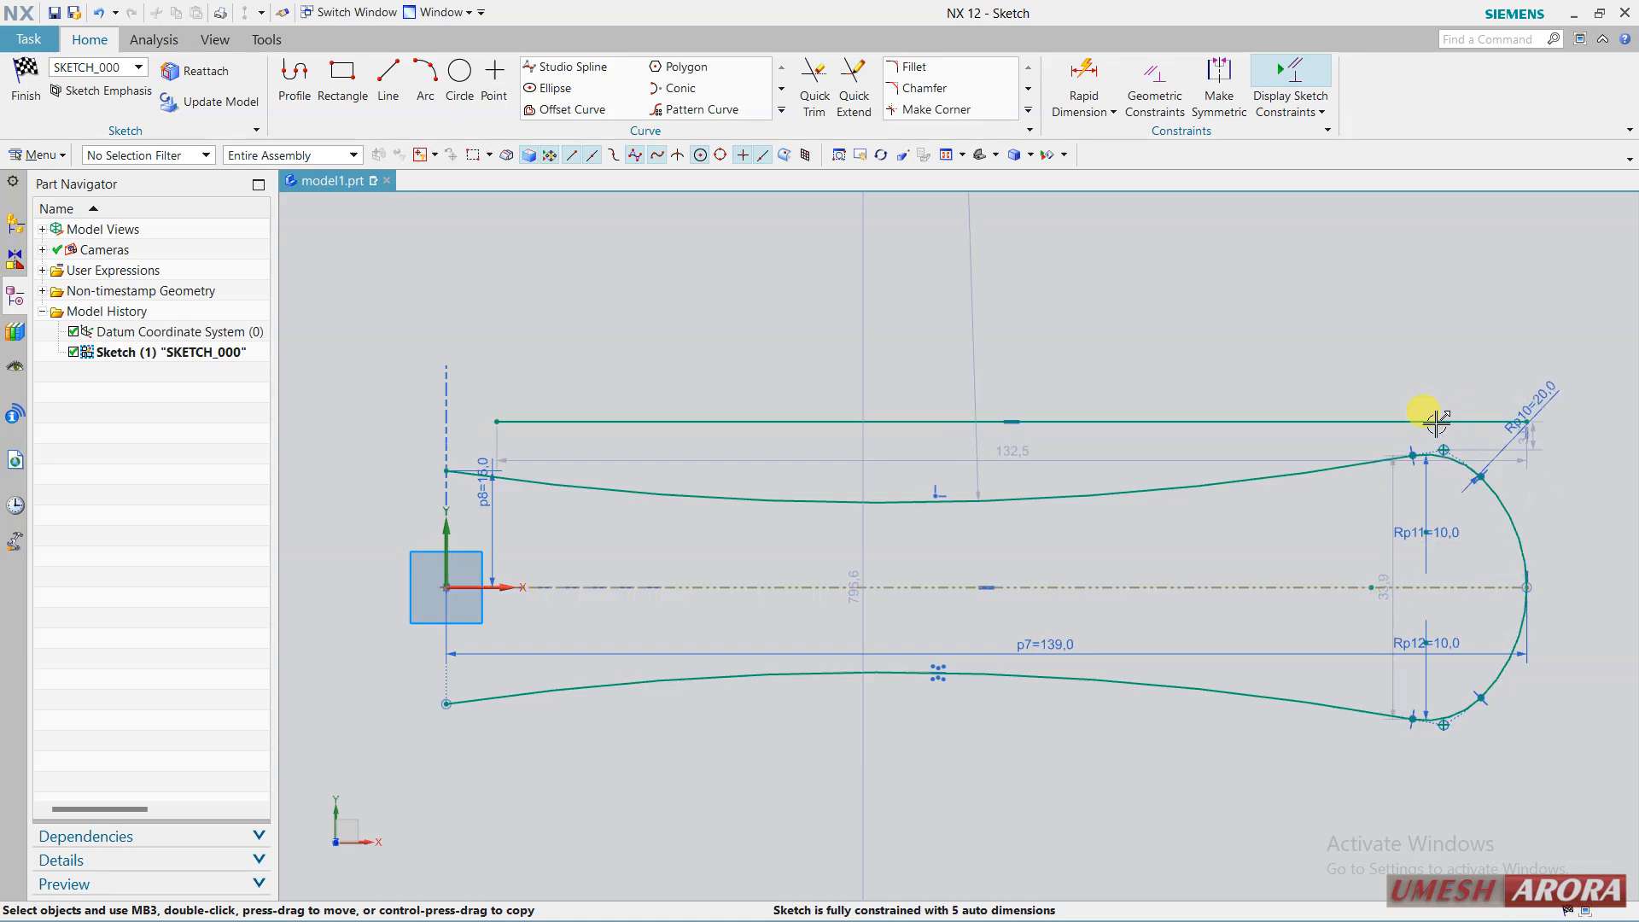
pyautogui.click(494, 422)
pyautogui.click(444, 525)
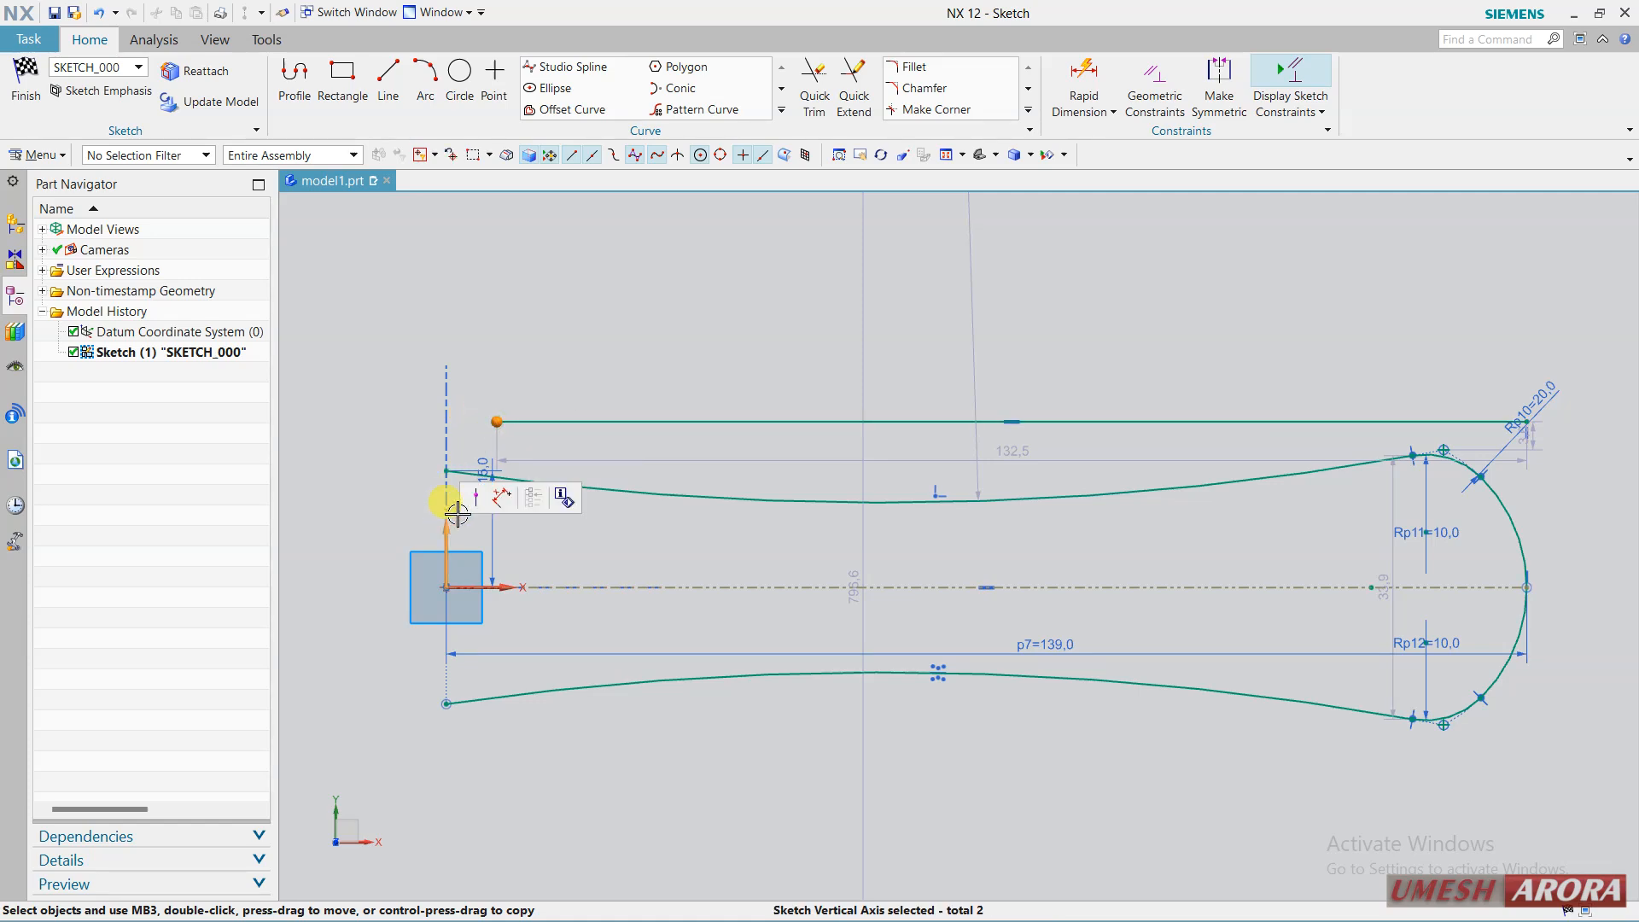
pyautogui.click(479, 499)
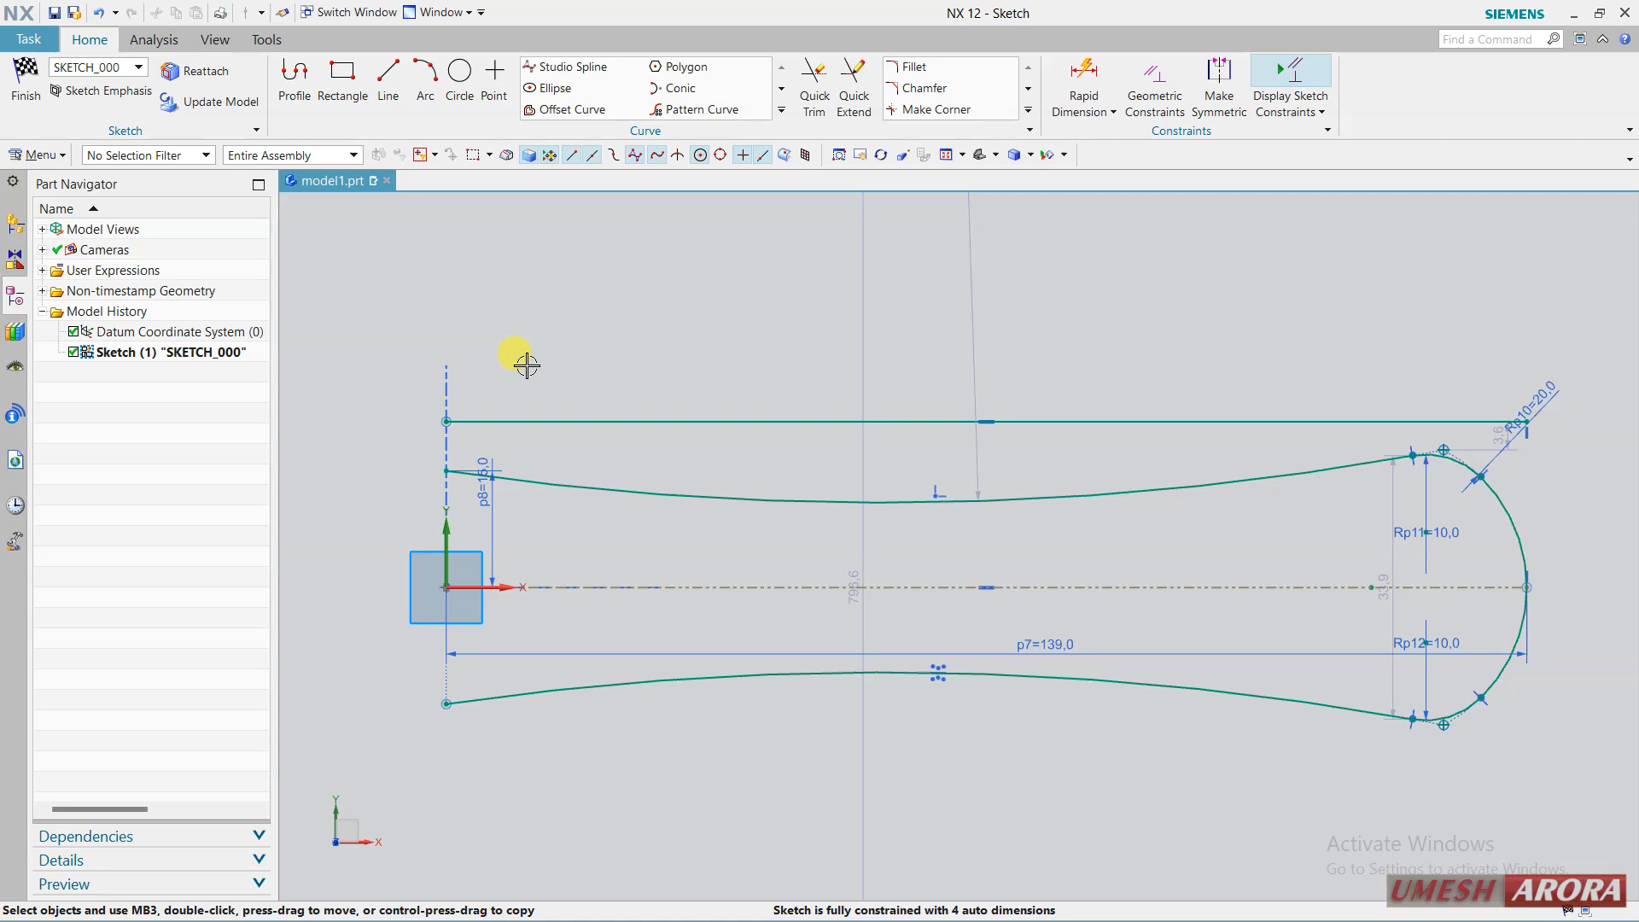
# Constrain the upper side arc's inner endpoint to lie on the horizontal line.
pyautogui.click(550, 423)
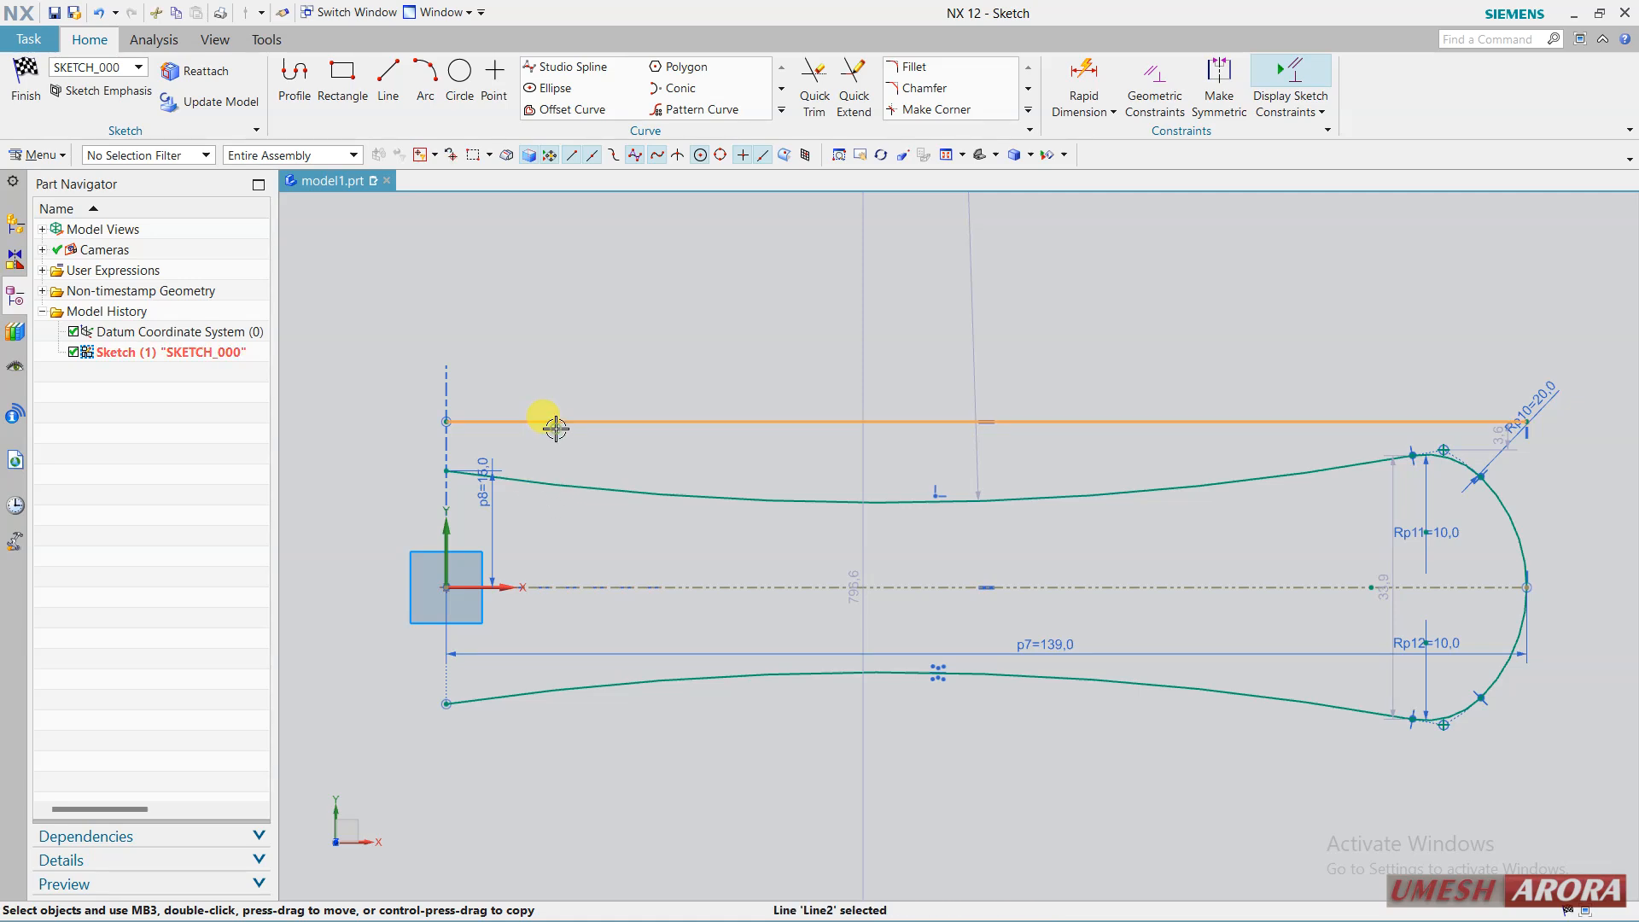
pyautogui.click(443, 470)
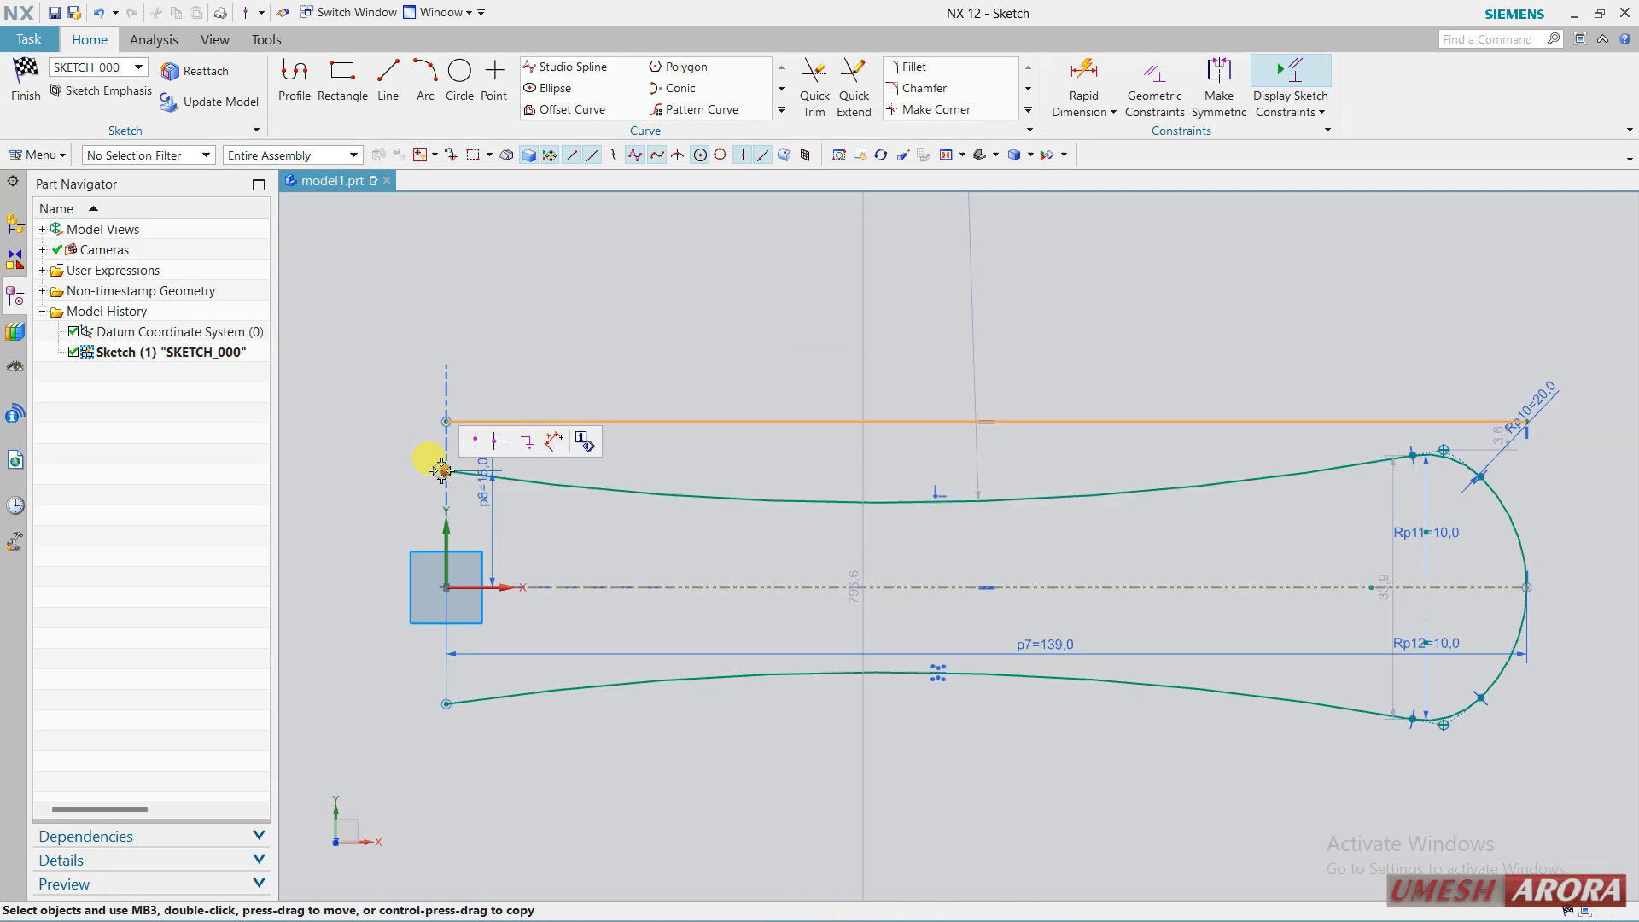
pyautogui.click(484, 443)
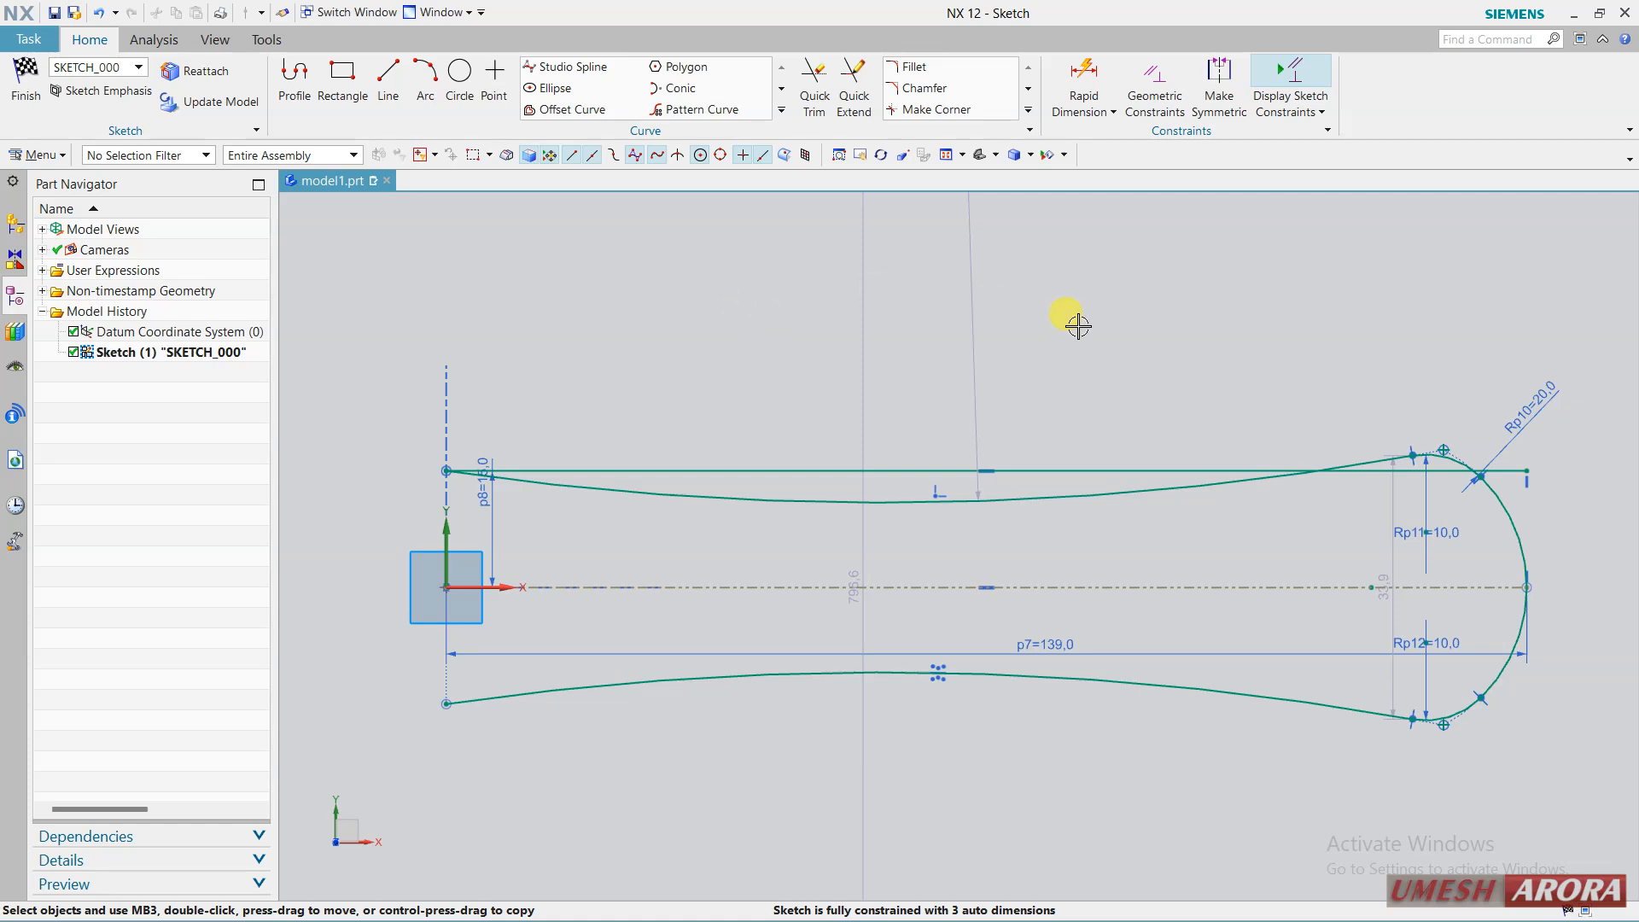
# Try a Tangent constraint between the horizontal line and the upper fillet, and undo it.
pyautogui.scroll(2, 1456, 389)
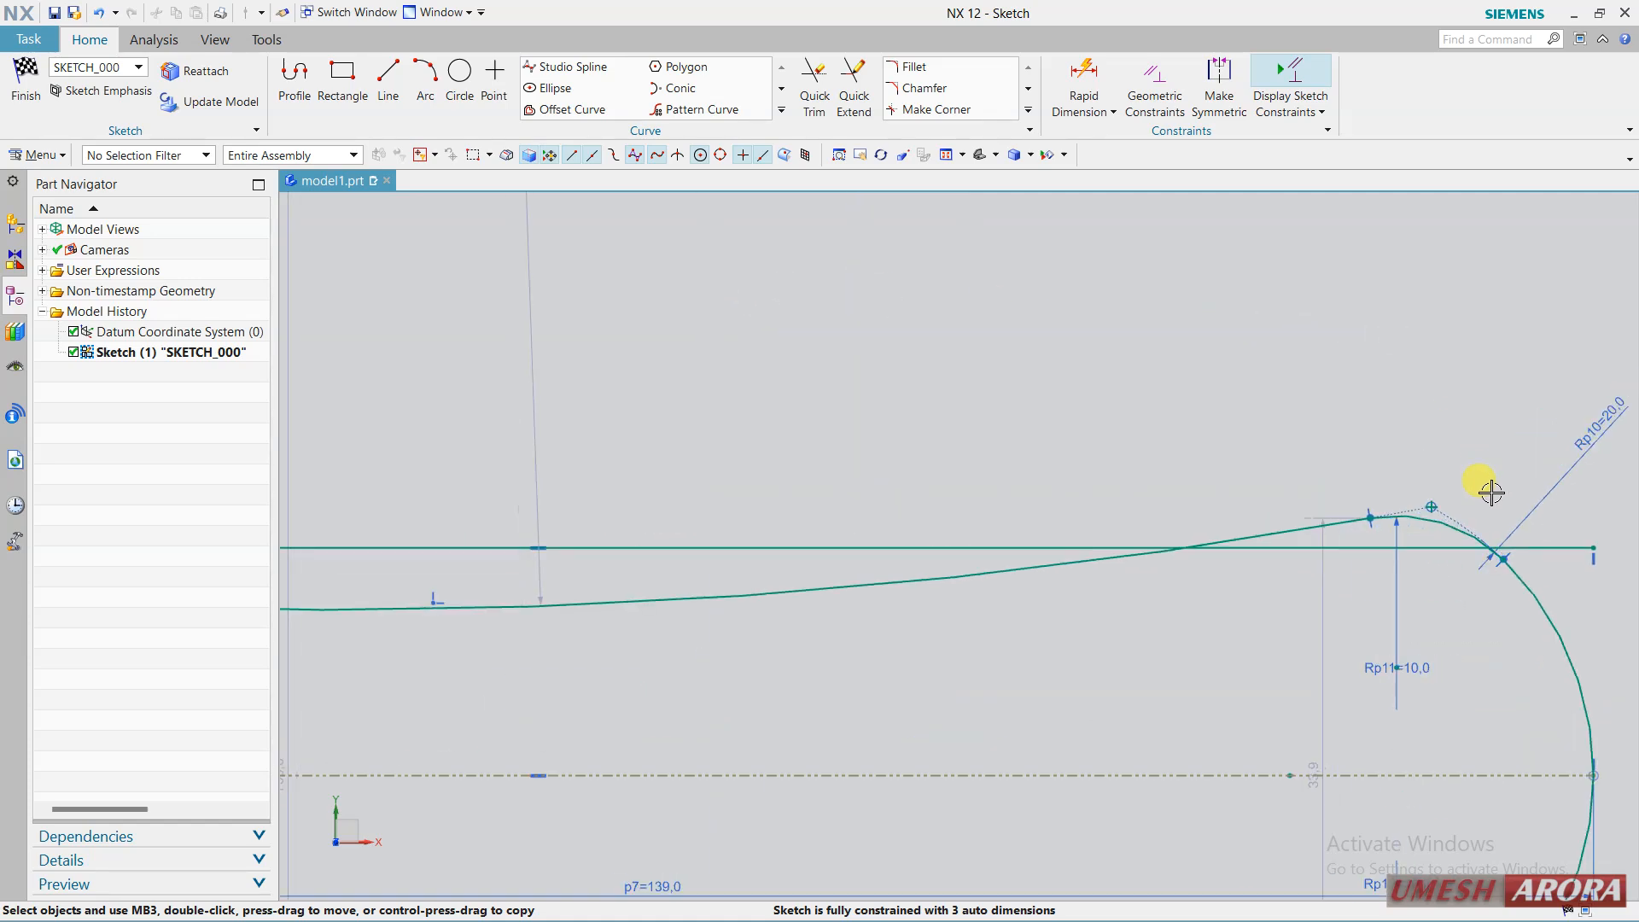
pyautogui.click(1451, 546)
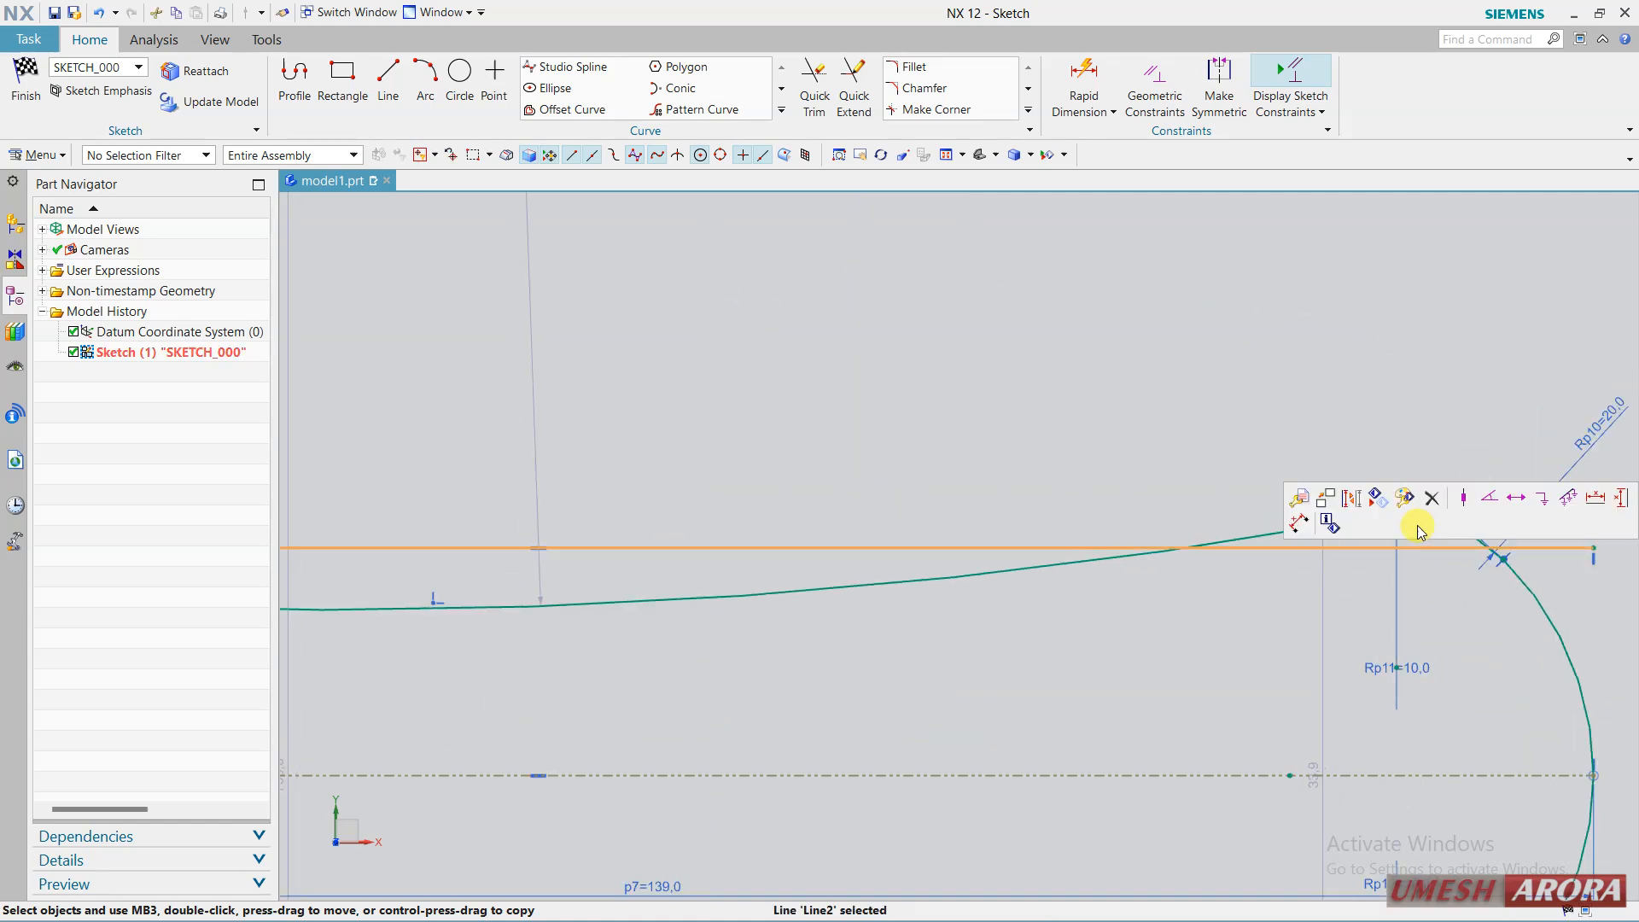
pyautogui.keyDown('shift'); pyautogui.moveTo(1435, 574); pyautogui.dragTo(1322, 581, button='middle'); pyautogui.keyUp('shift')
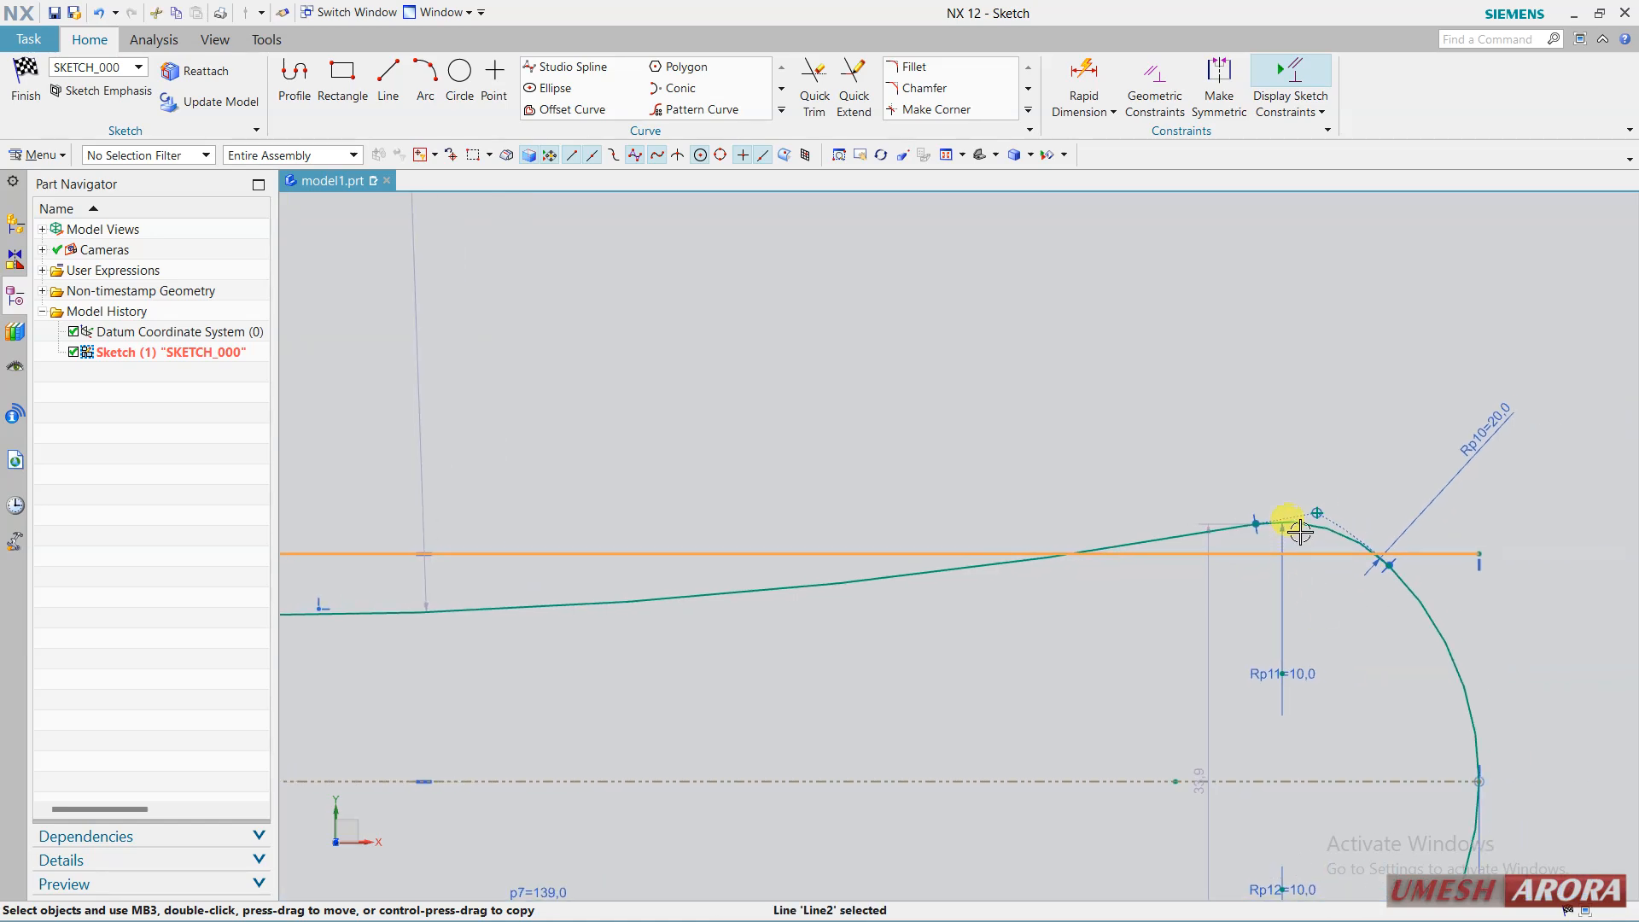
pyautogui.click(1310, 521)
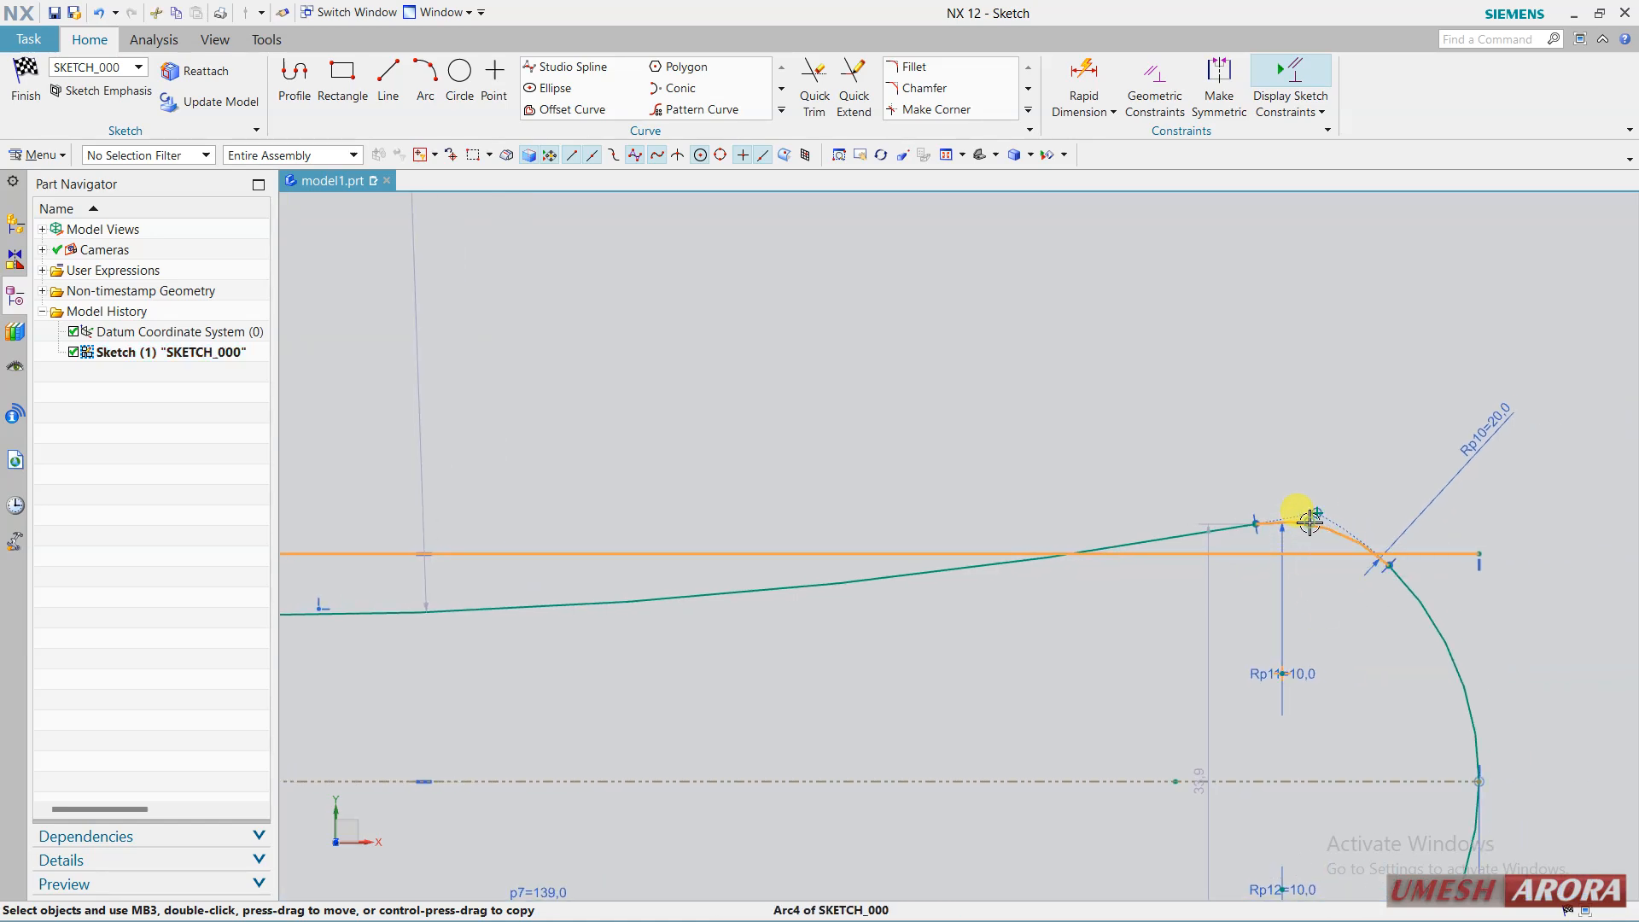
pyautogui.click(1480, 494)
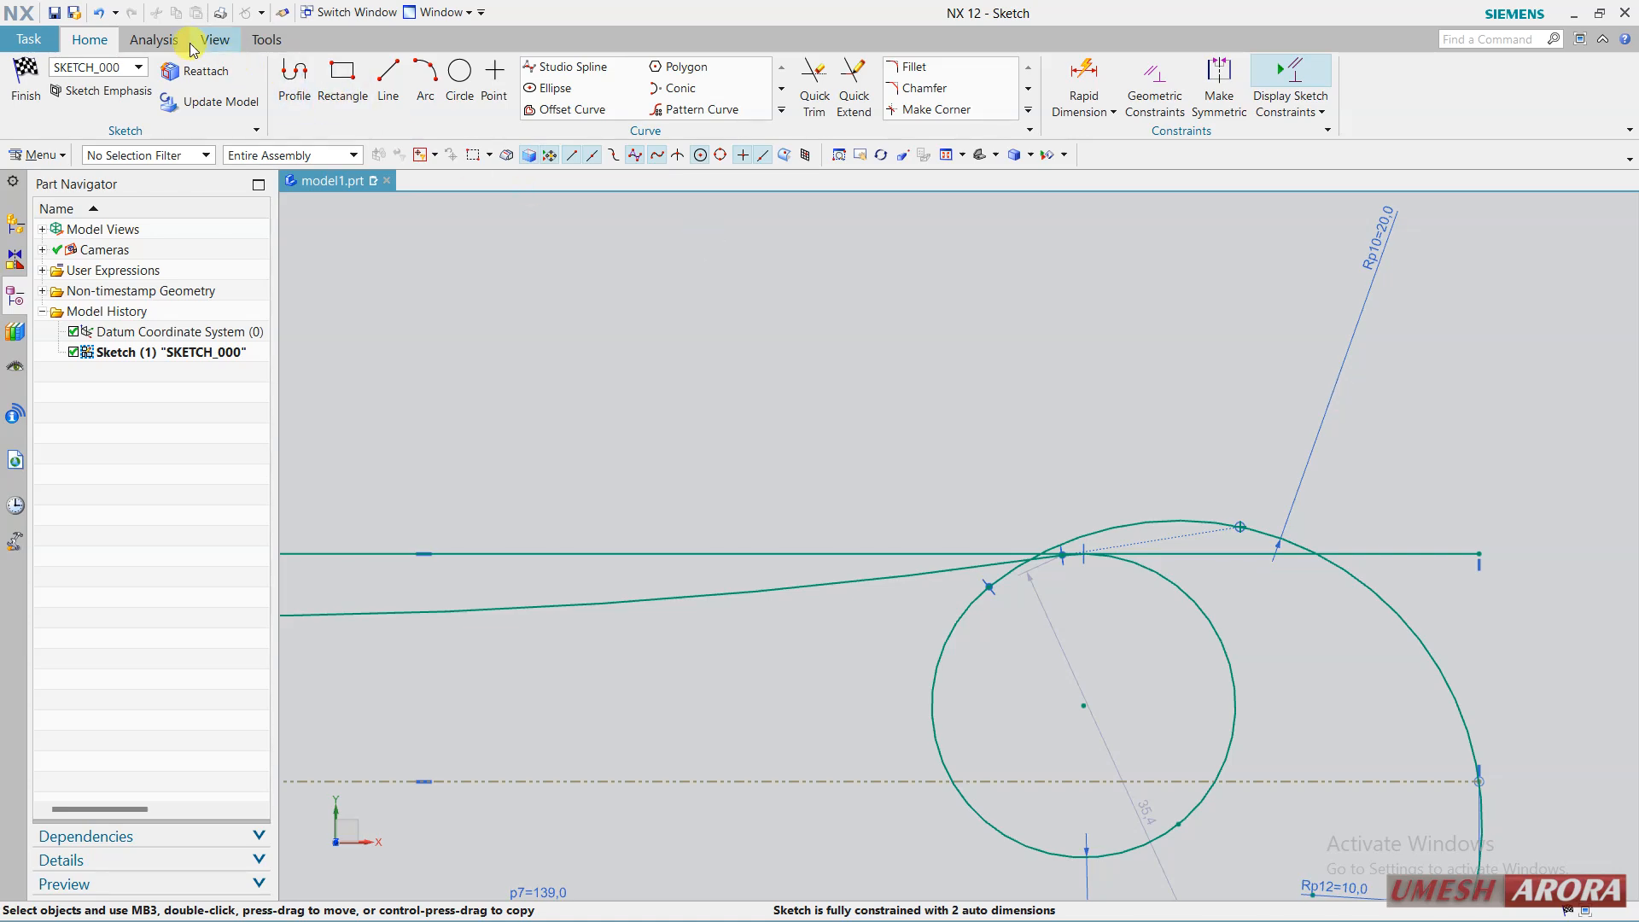
pyautogui.click(100, 13)
# Move the upper side arc's outer endpoint toward the centerline, leaving the side arcs' outer ends about 29 mm apart.
pyautogui.scroll(-2, 1024, 390)
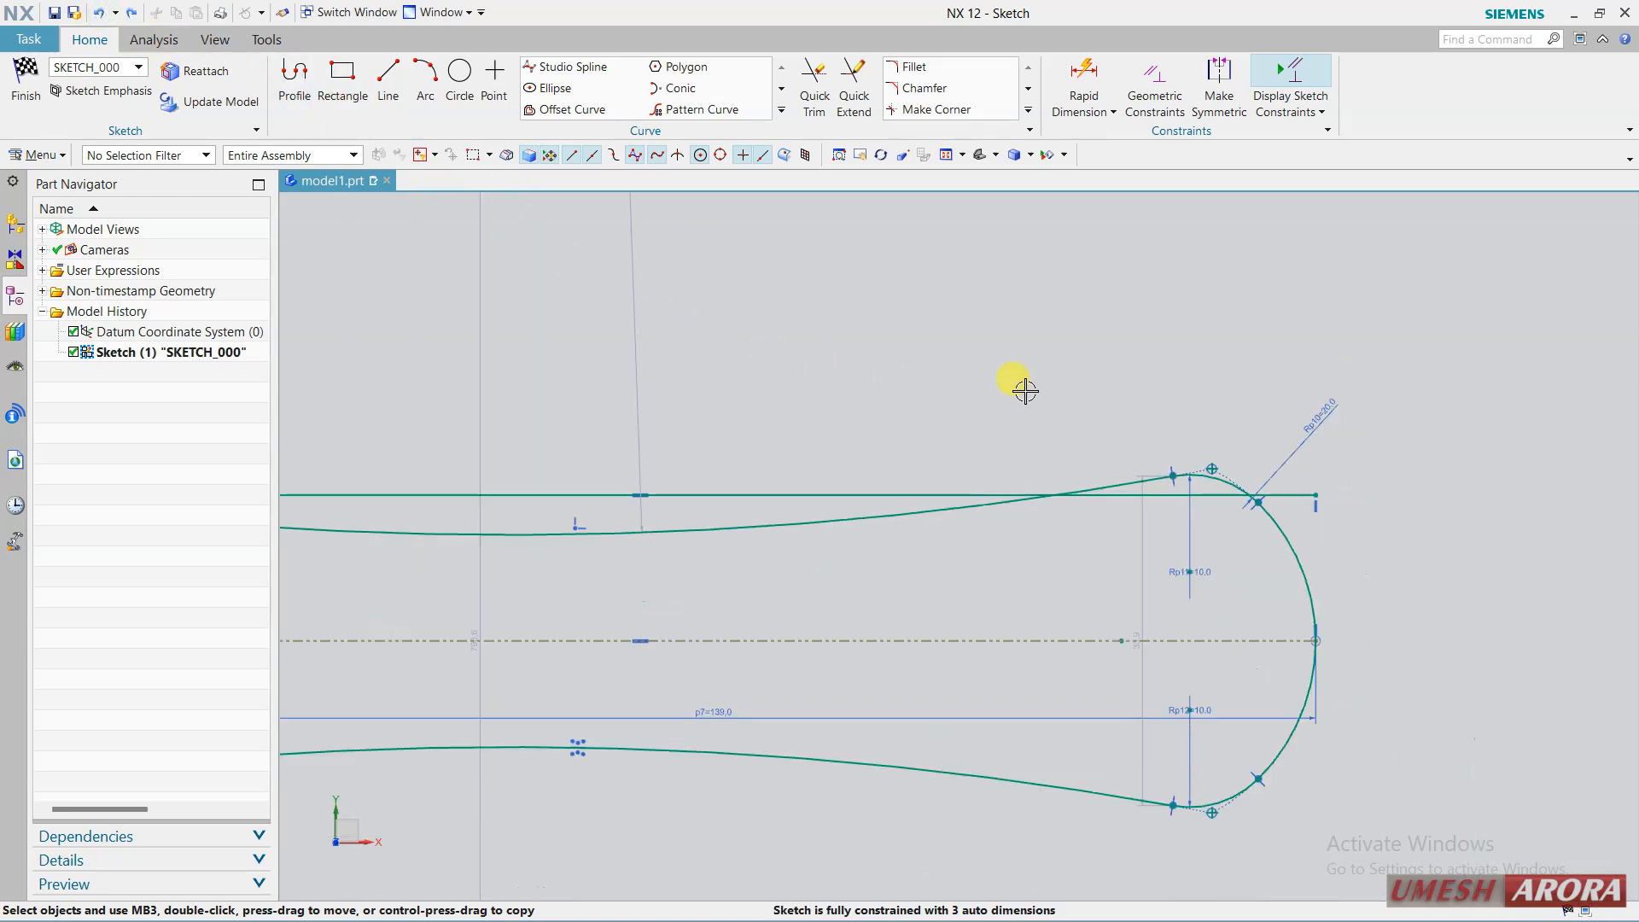
pyautogui.scroll(2, 1217, 722)
pyautogui.scroll(2, 1145, 282)
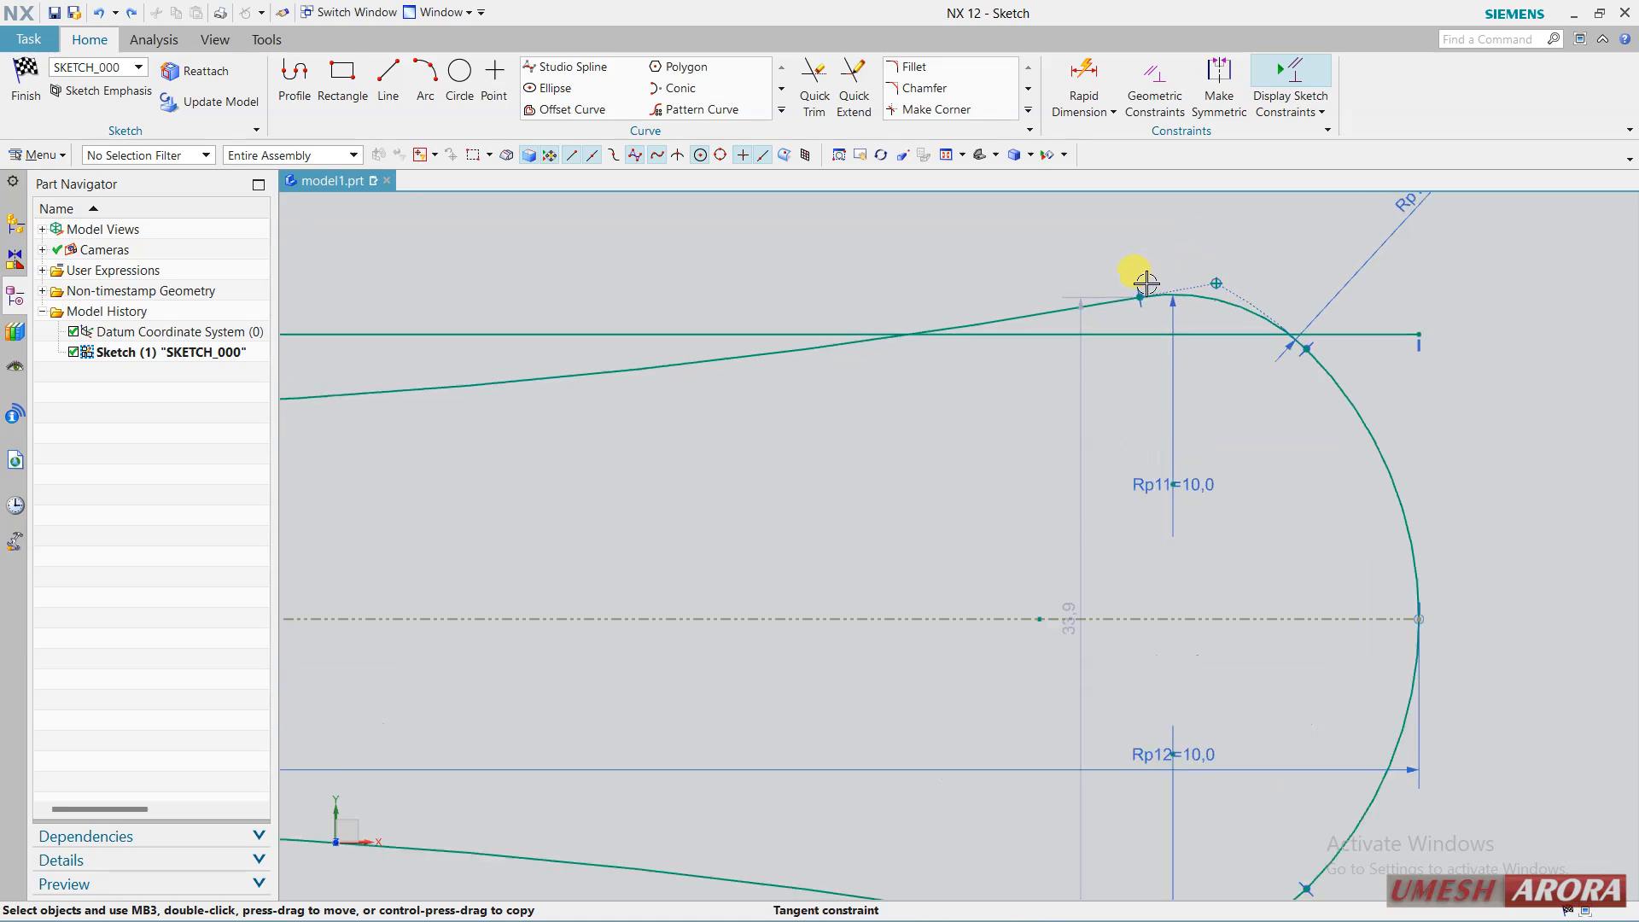
pyautogui.moveTo(1141, 322)
pyautogui.mouseDown()
pyautogui.moveTo(1141, 366)
pyautogui.moveTo(1168, 356)
pyautogui.moveTo(1156, 347)
pyautogui.moveTo(1181, 361)
pyautogui.mouseUp()
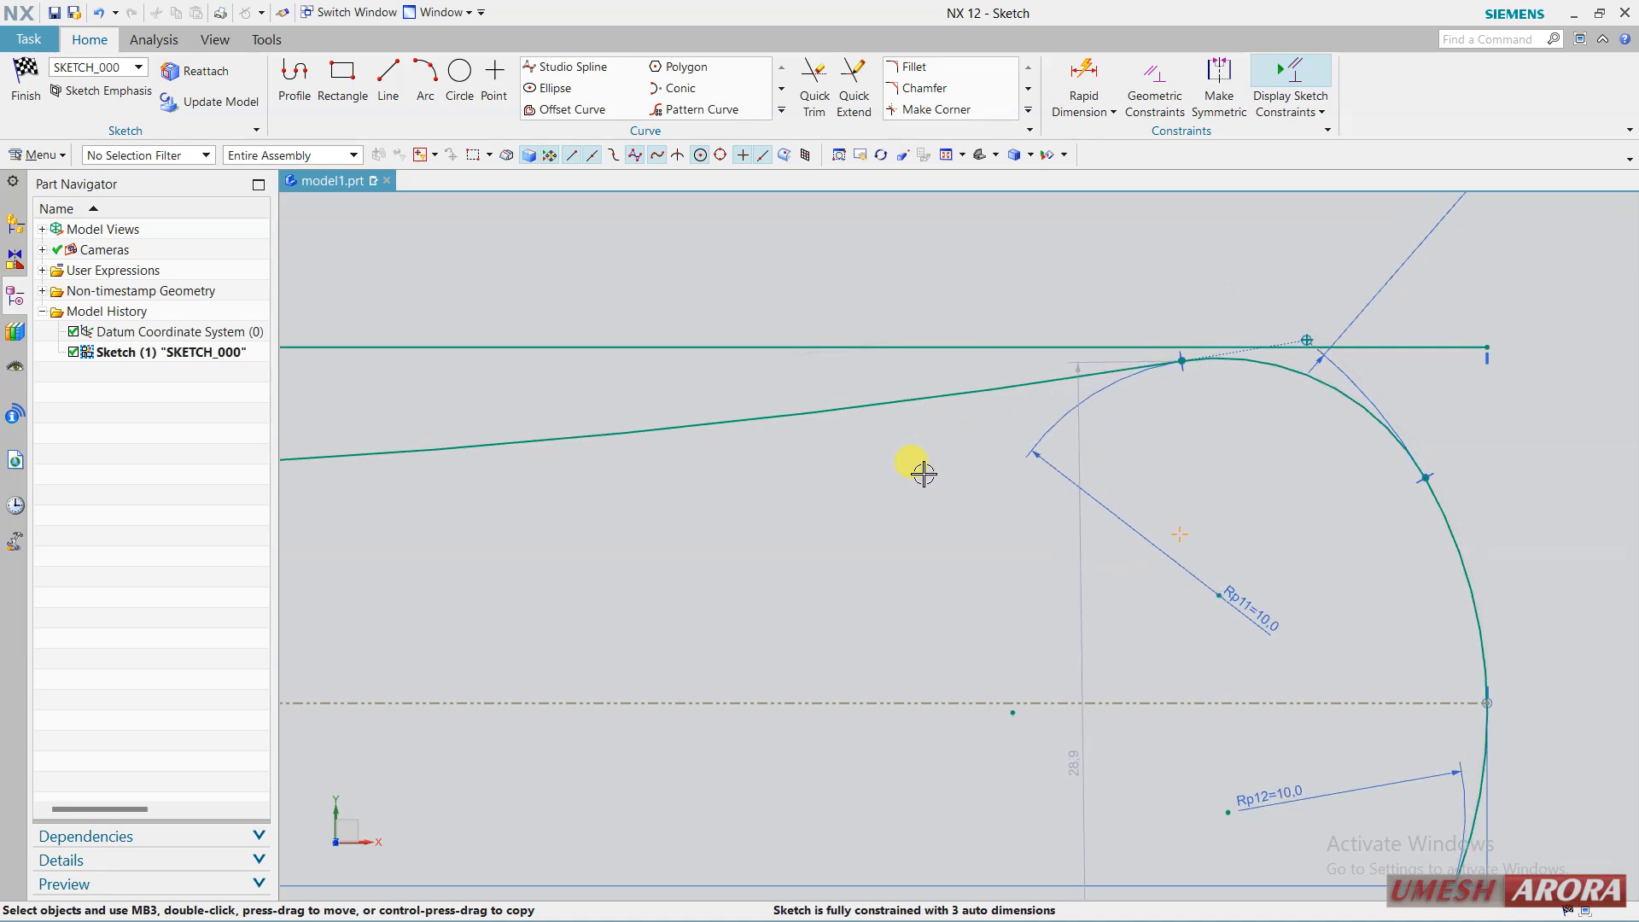
# Align the outer endpoints of the upper and lower side arcs vertically with each other.
pyautogui.scroll(-4, 923, 473)
pyautogui.scroll(3, 1016, 708)
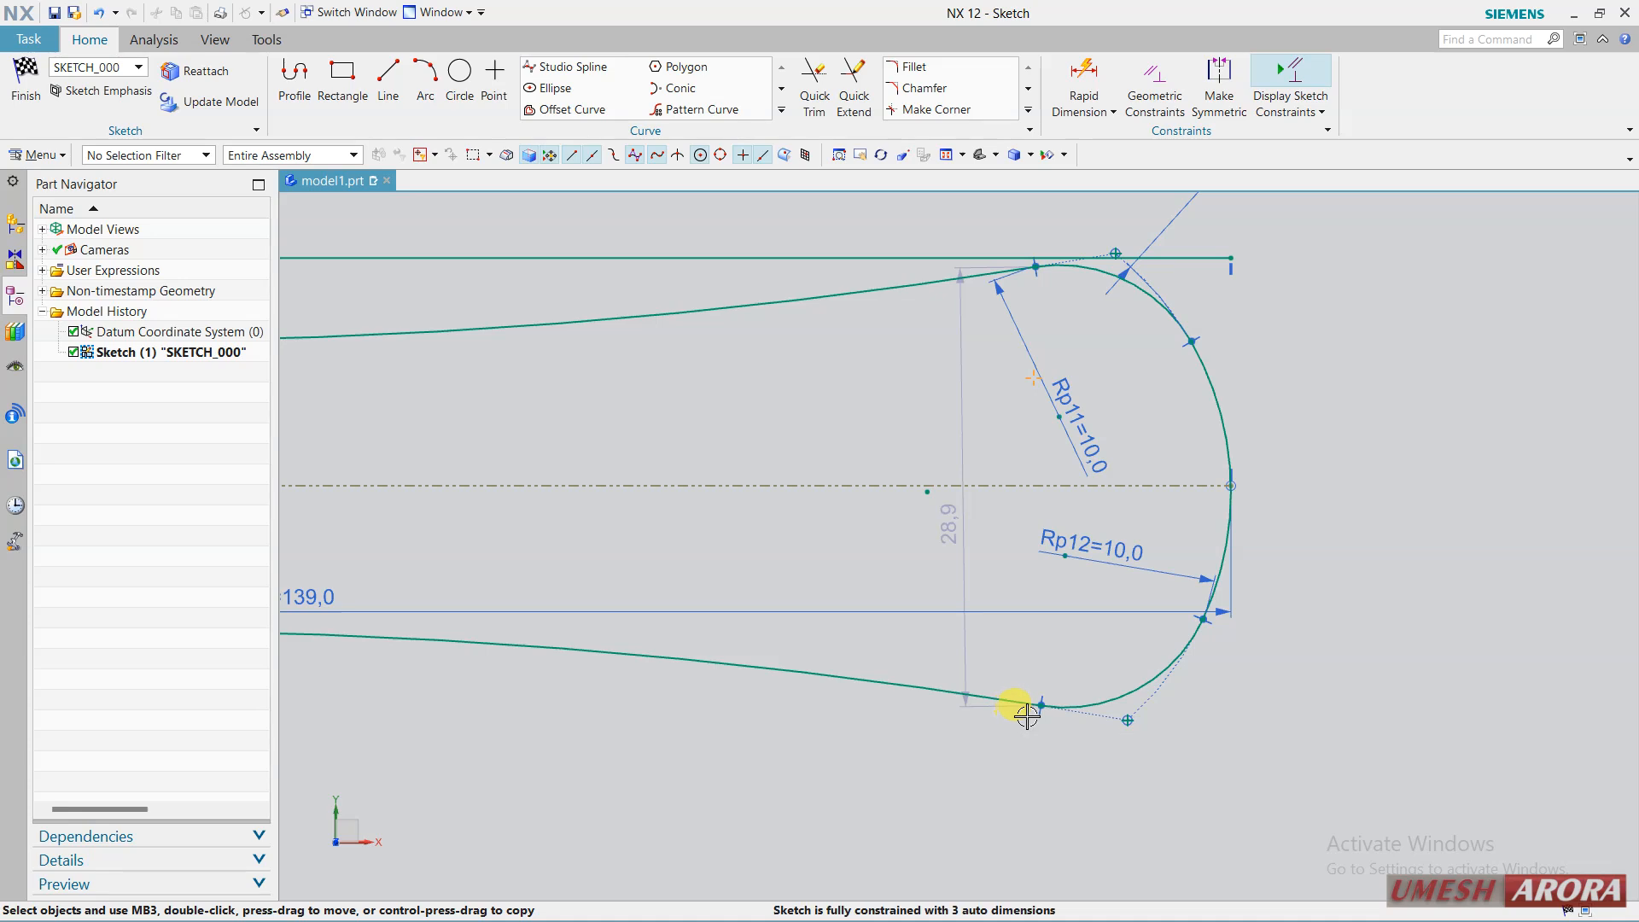
pyautogui.click(1039, 705)
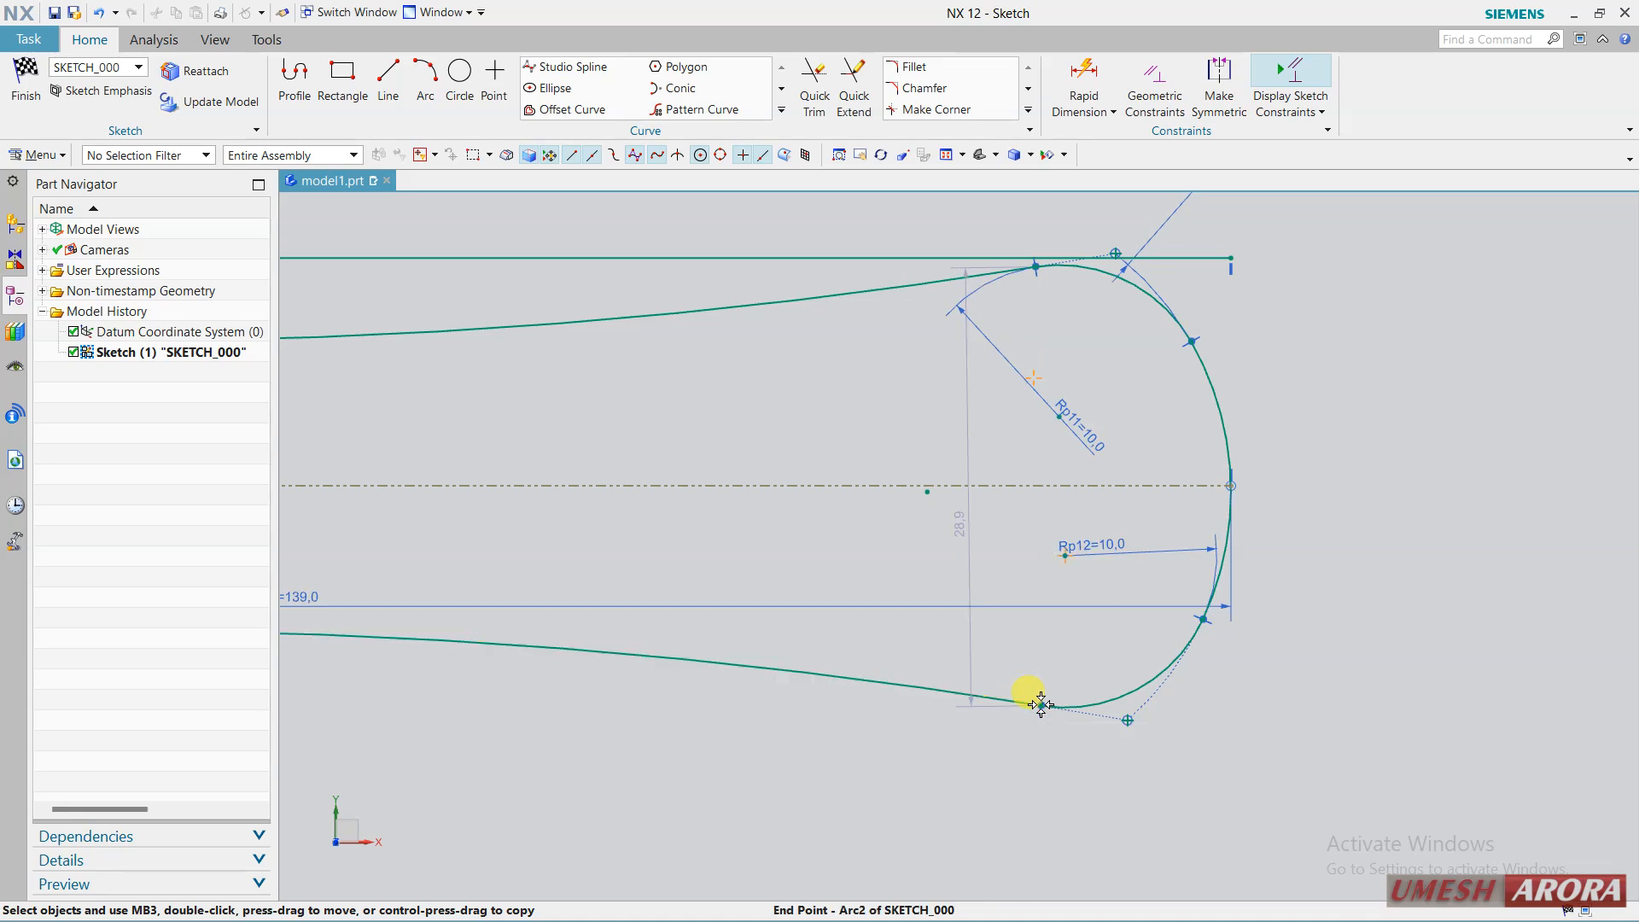
pyautogui.click(1037, 263)
pyautogui.click(1261, 235)
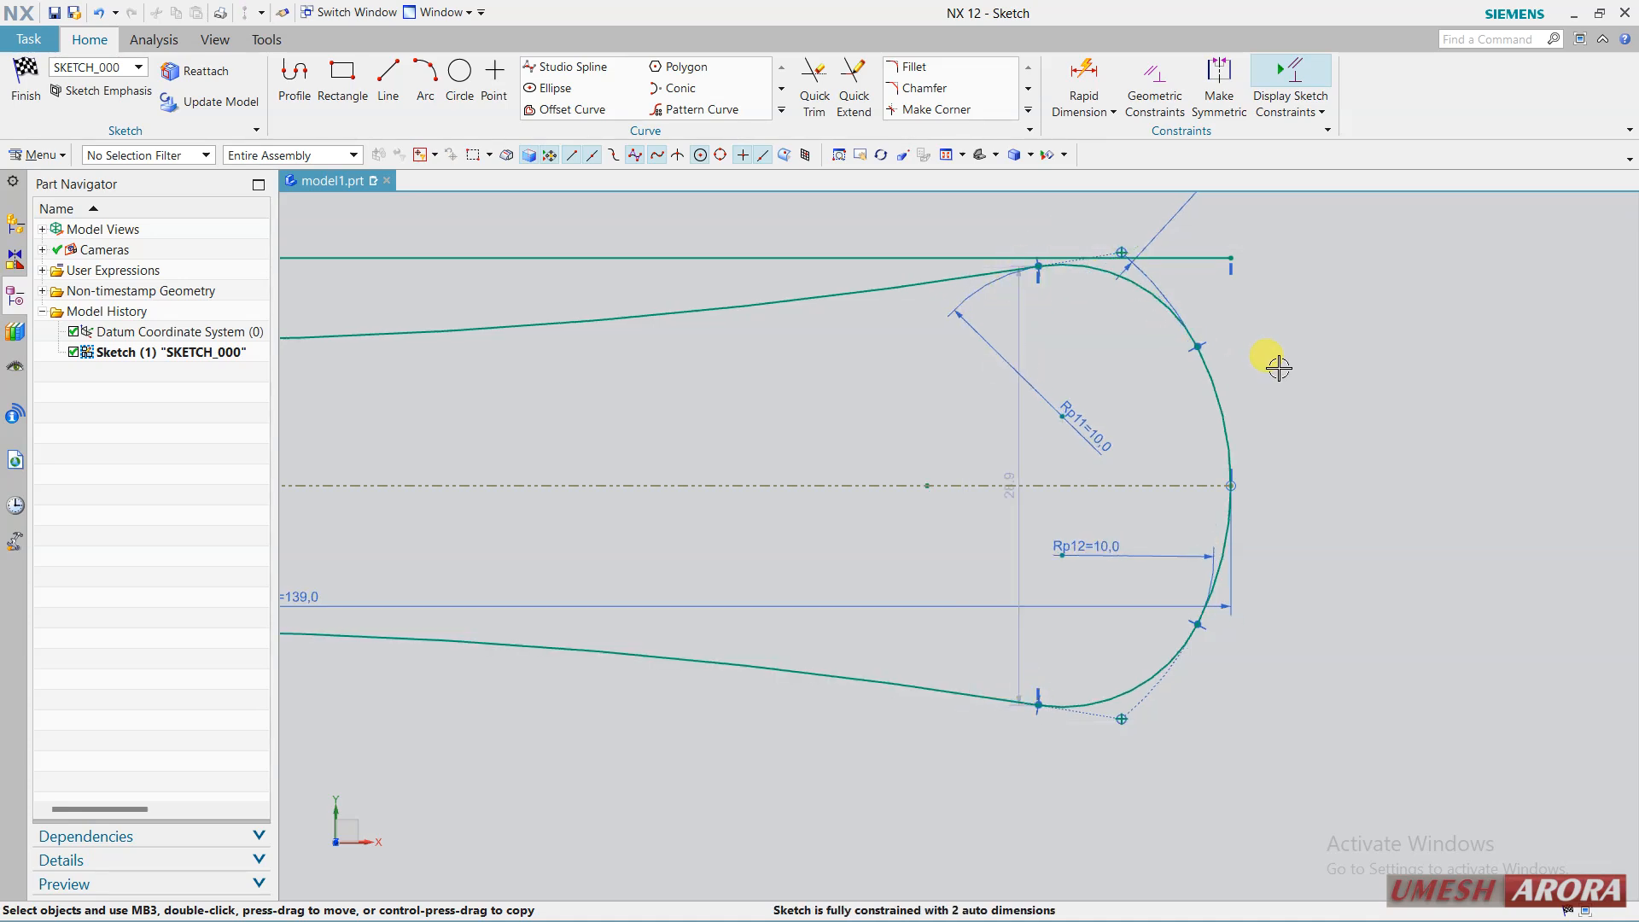
# Apply a Vertical Alignment constraint to the two points where the fillets meet the end arc.
pyautogui.click(1198, 347)
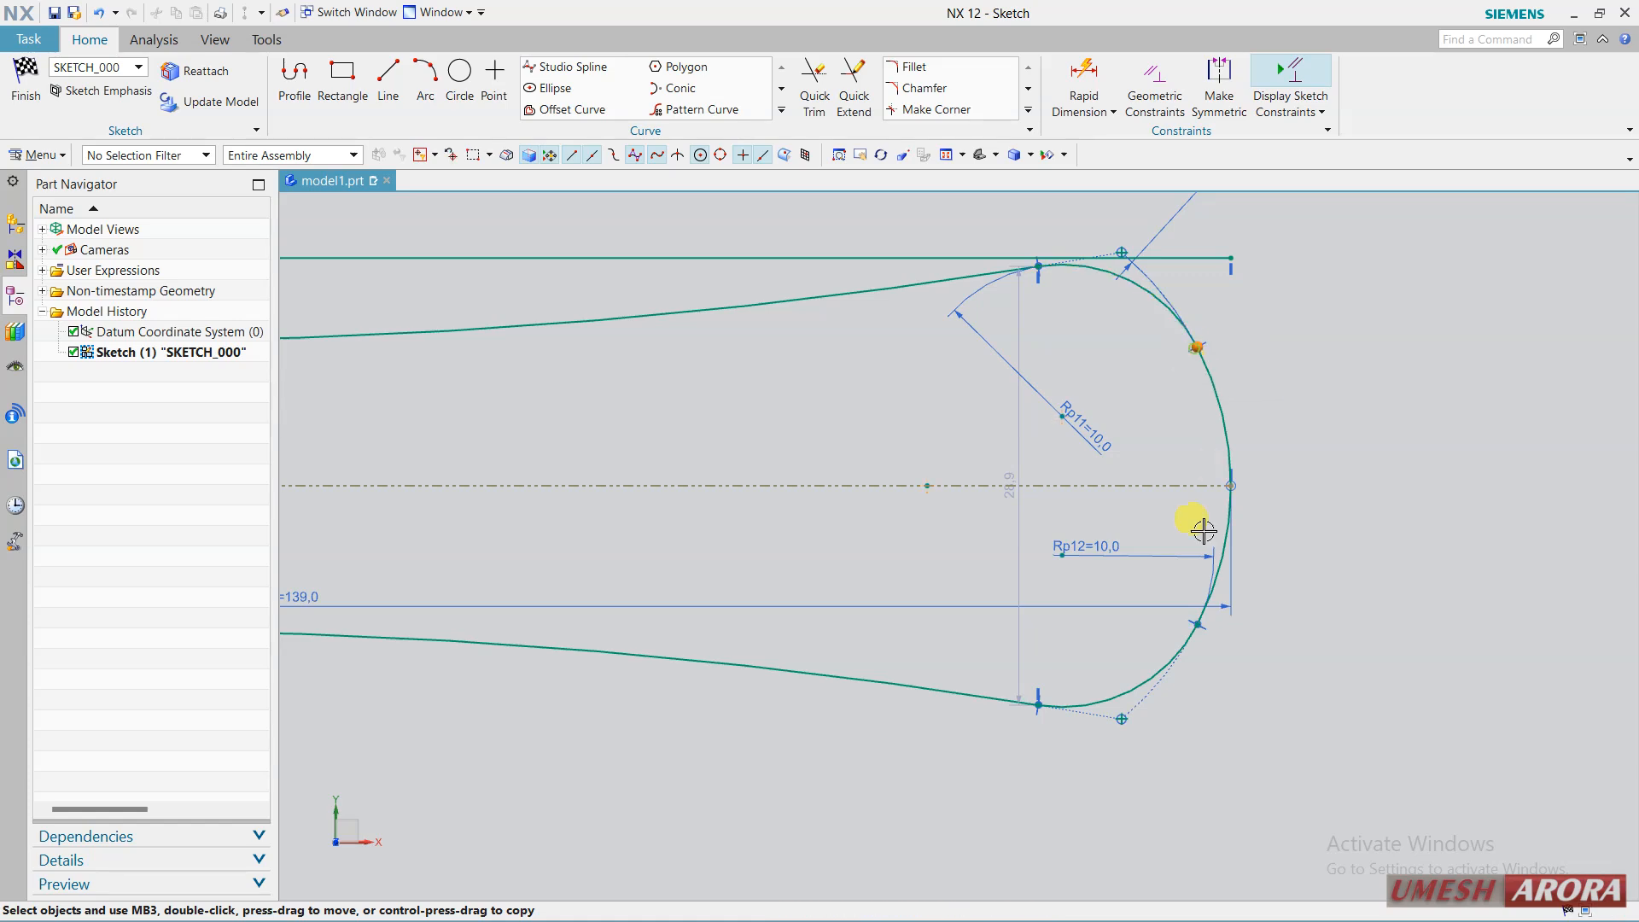
pyautogui.click(1194, 625)
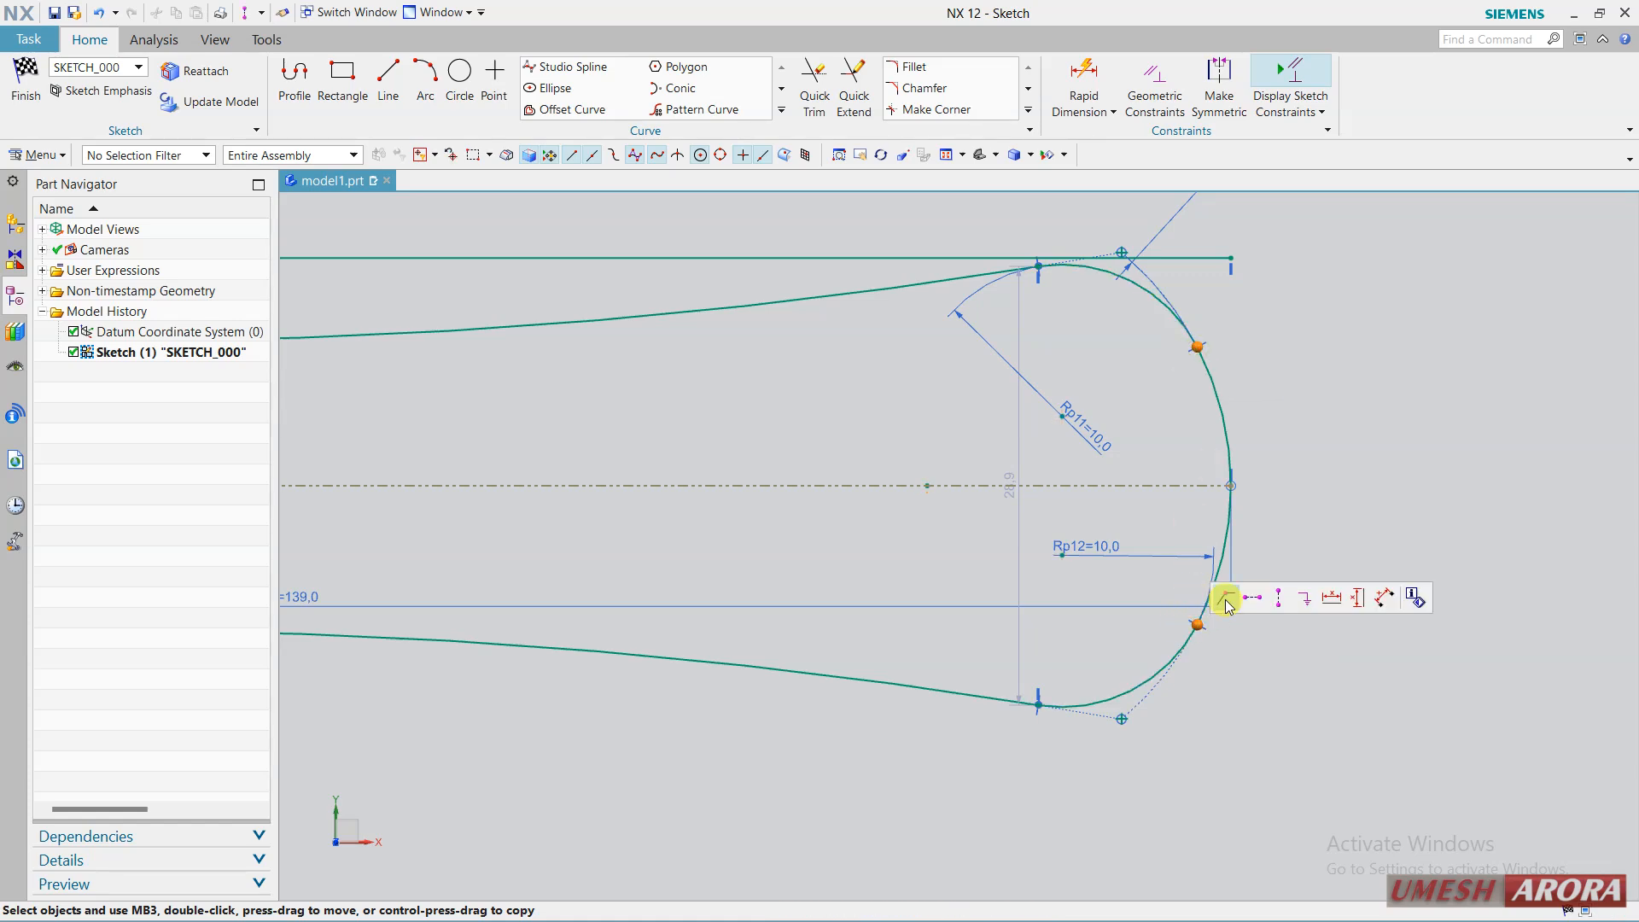
pyautogui.click(1275, 600)
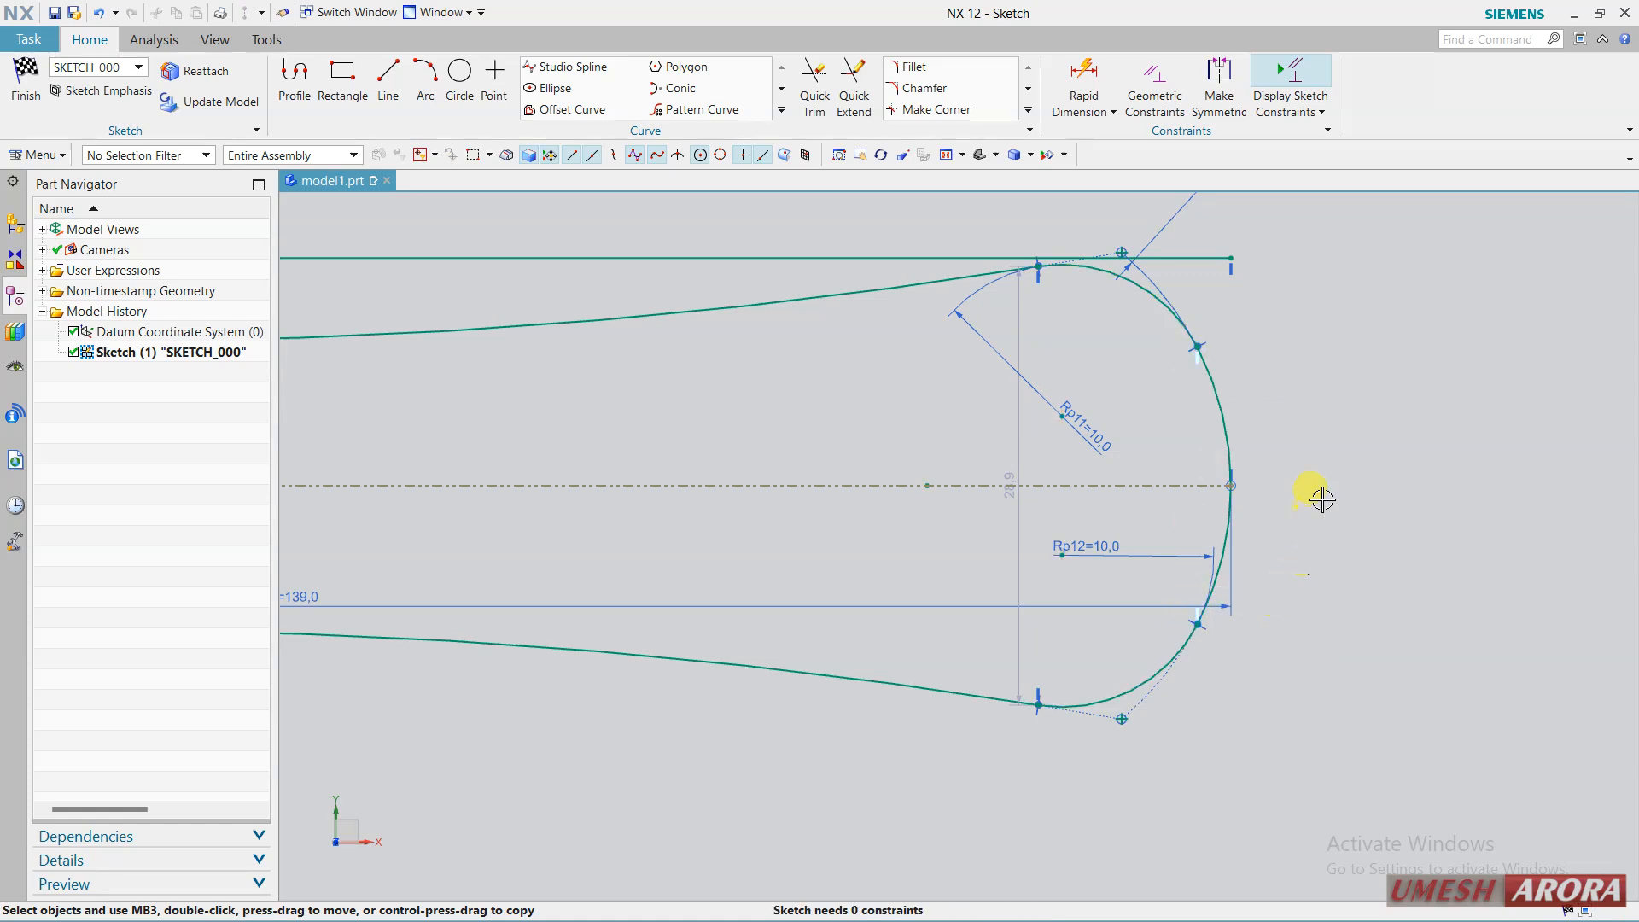
# Constrain the horizontal line and the upper fillet to be tangent.
pyautogui.click(1168, 257)
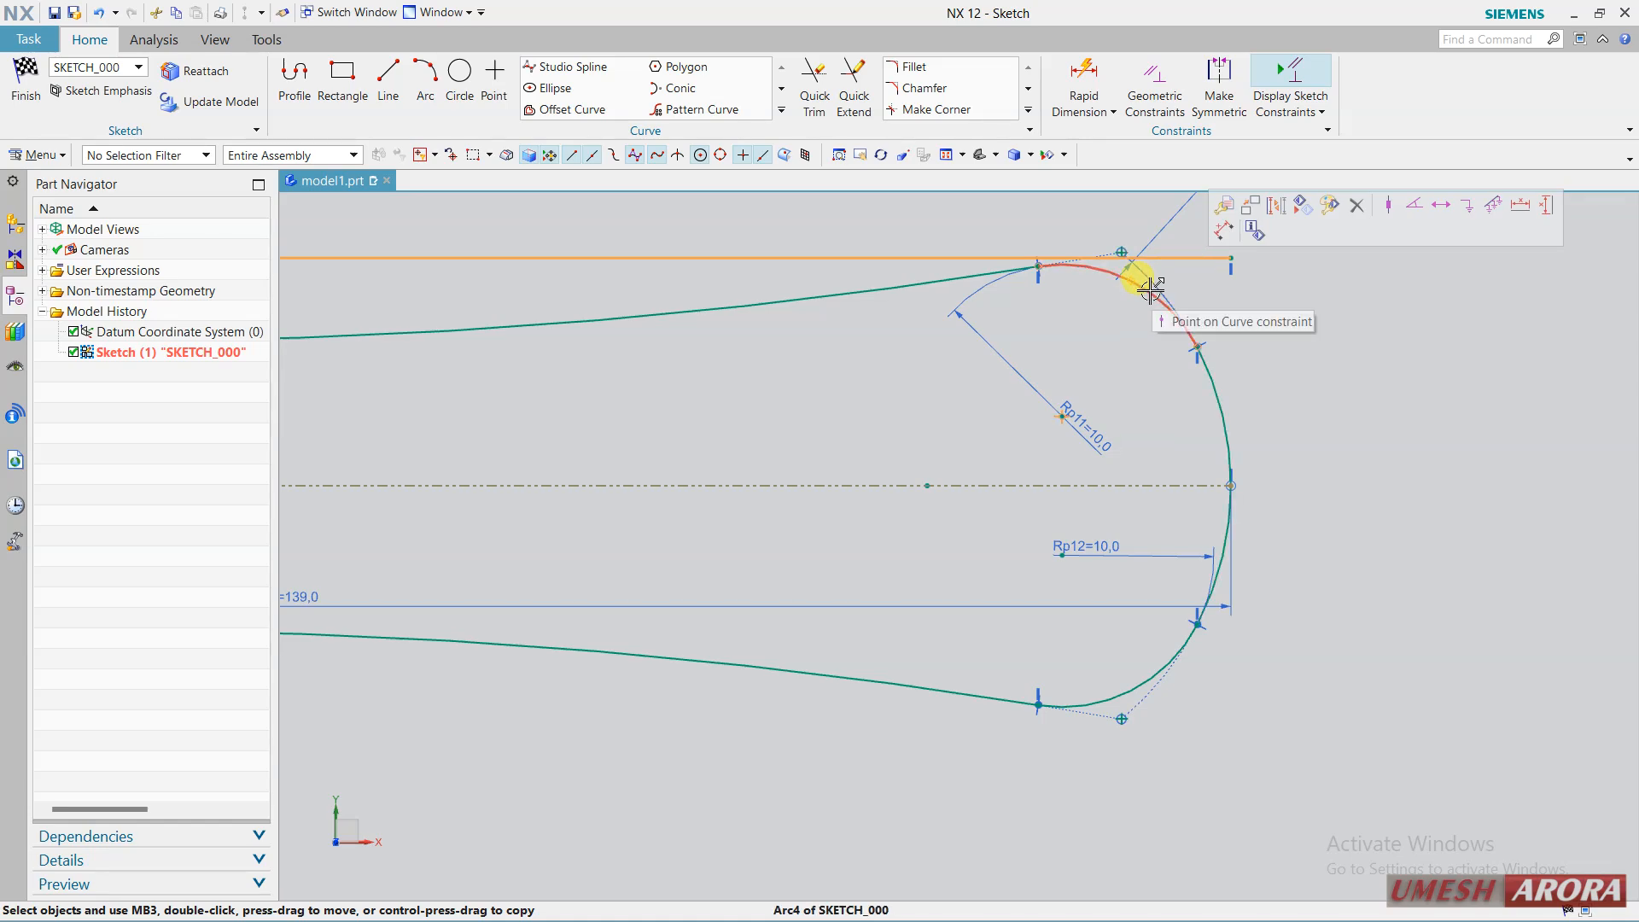
pyautogui.click(1150, 290)
pyautogui.click(1317, 266)
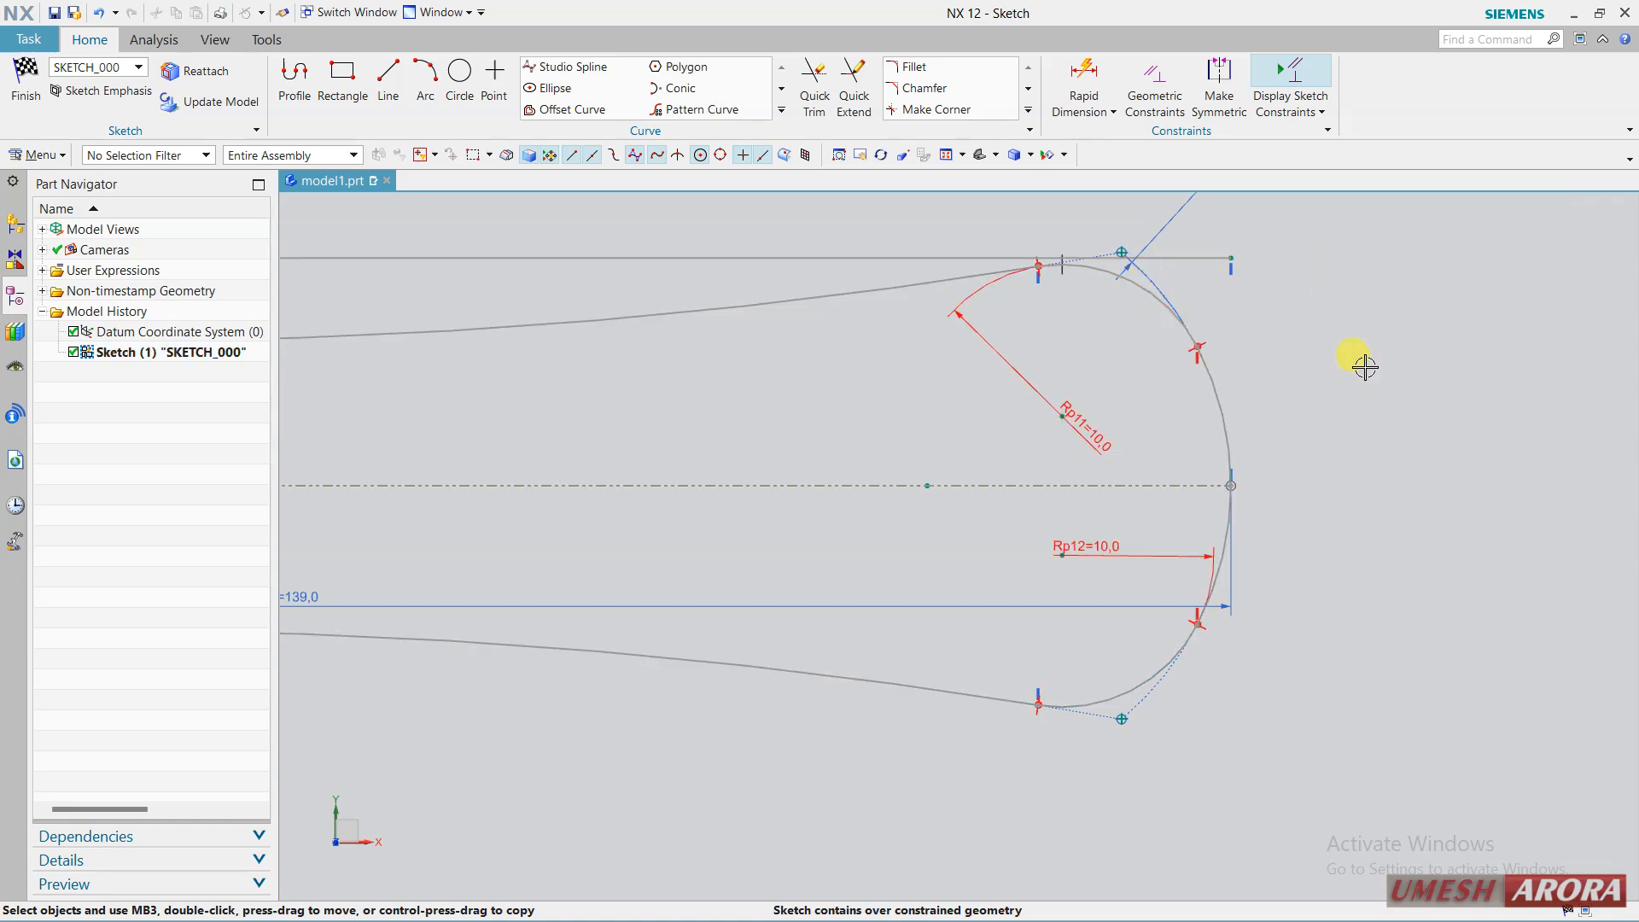
# Delete the Vertical Alignment constraint between the two points where the fillets meet the end arc.
pyautogui.rightClick(1198, 367)
pyautogui.click(1181, 378)
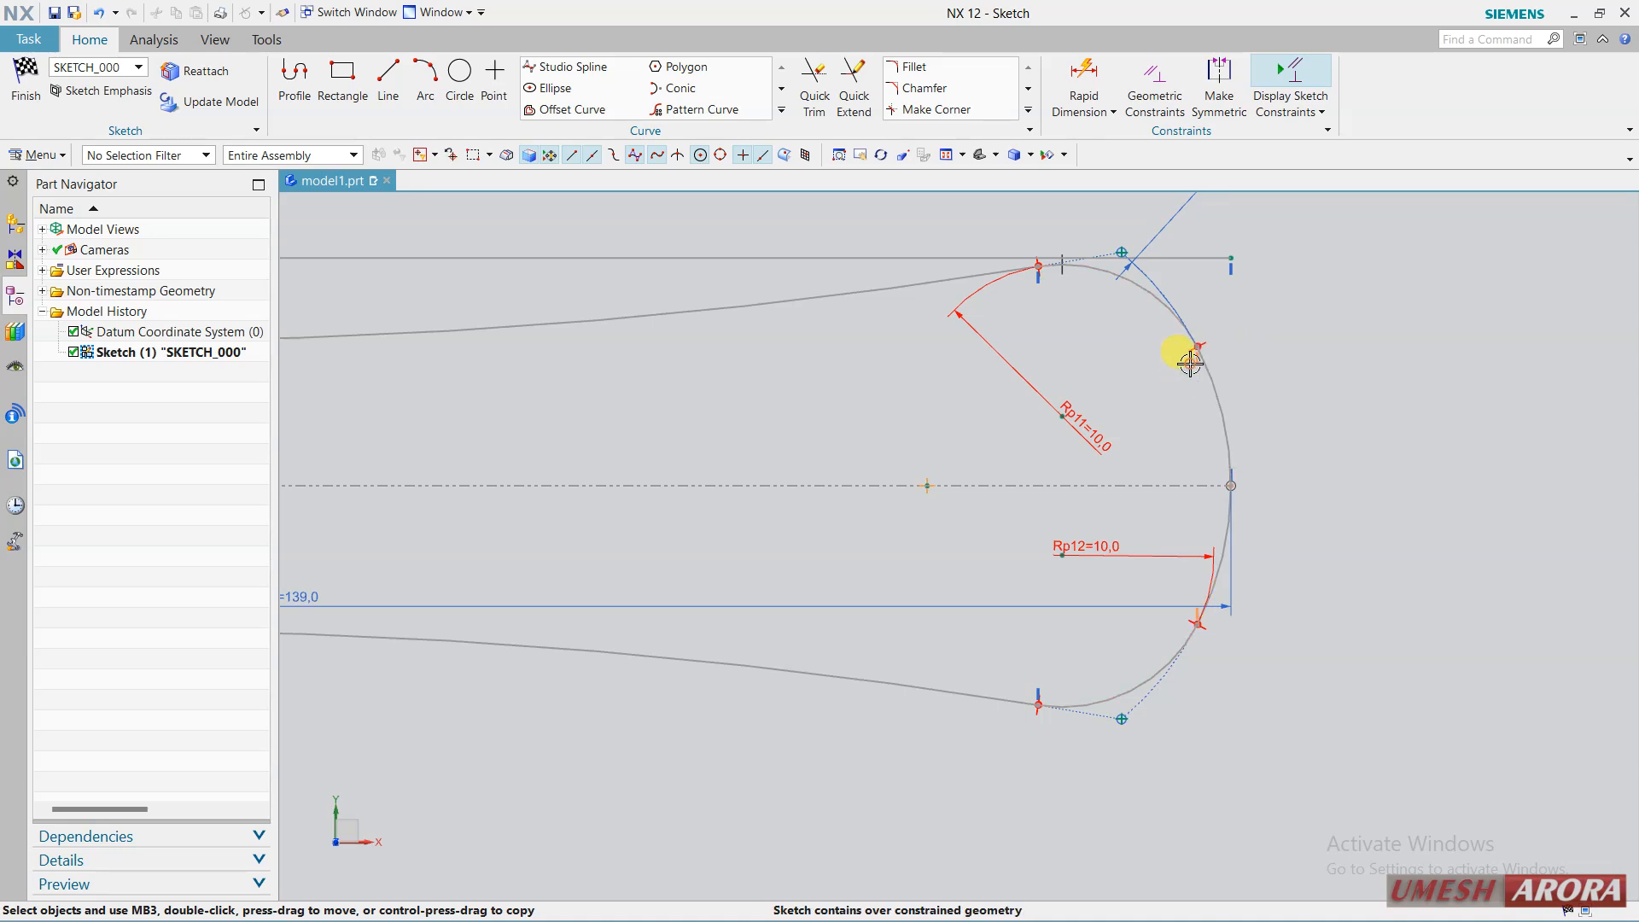
pyautogui.moveTo(1190, 364); pyautogui.dragTo(1171, 365, button='right')
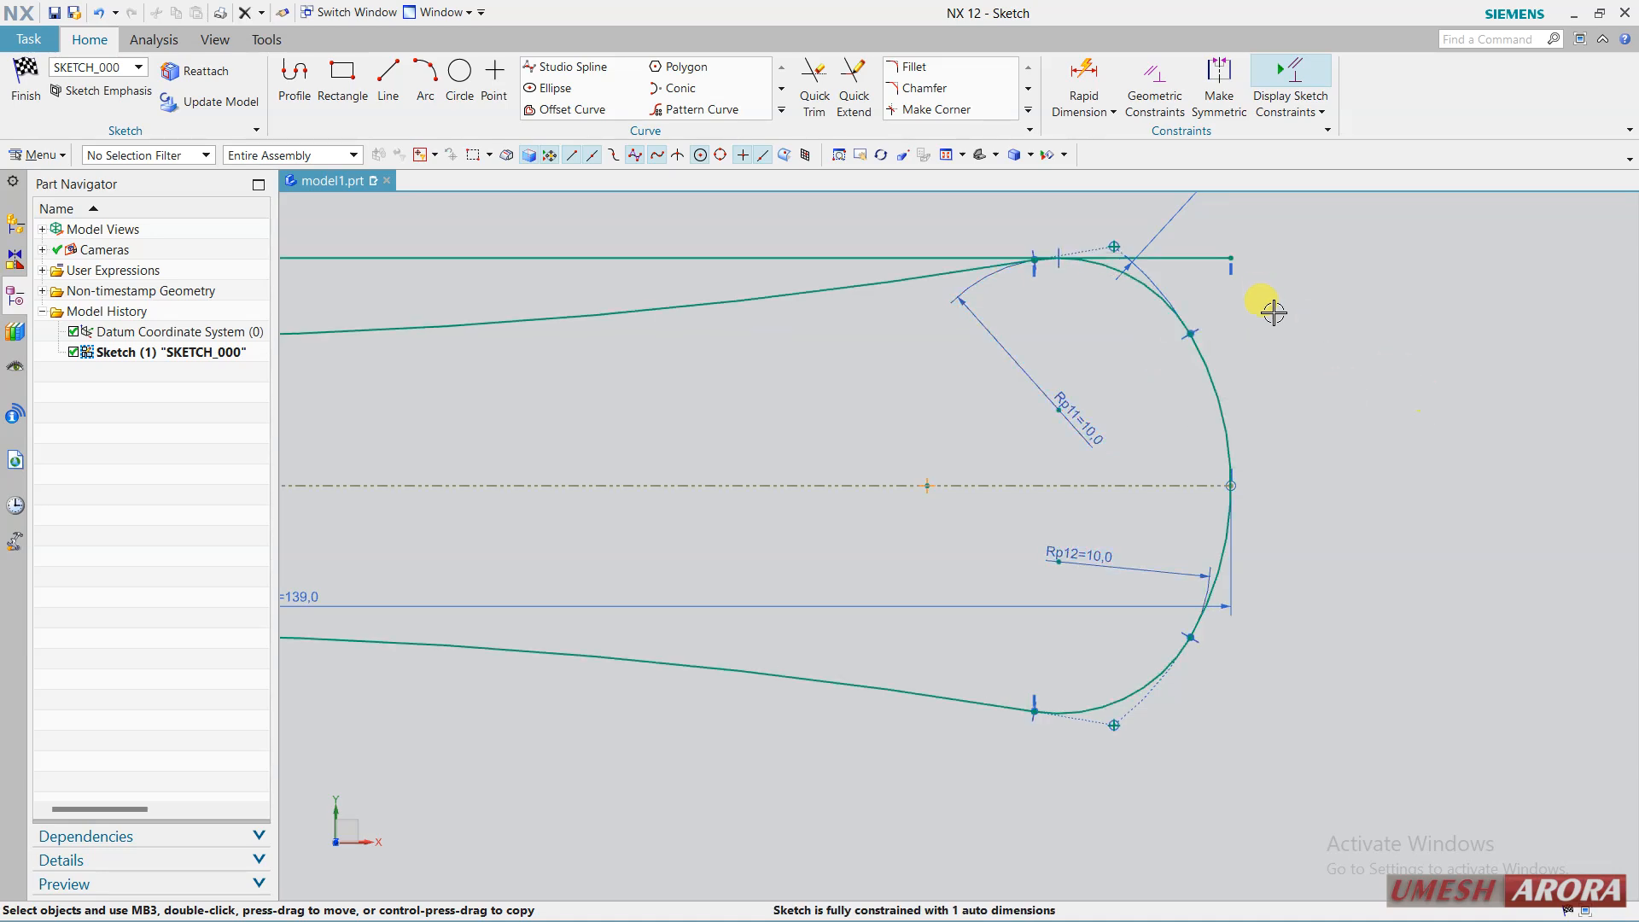
# Delete the constraint joining the horizontal line's start to the upper side arc's endpoint, and move the line to about 17.5 mm above the centerline.
pyautogui.scroll(-3, 1370, 459)
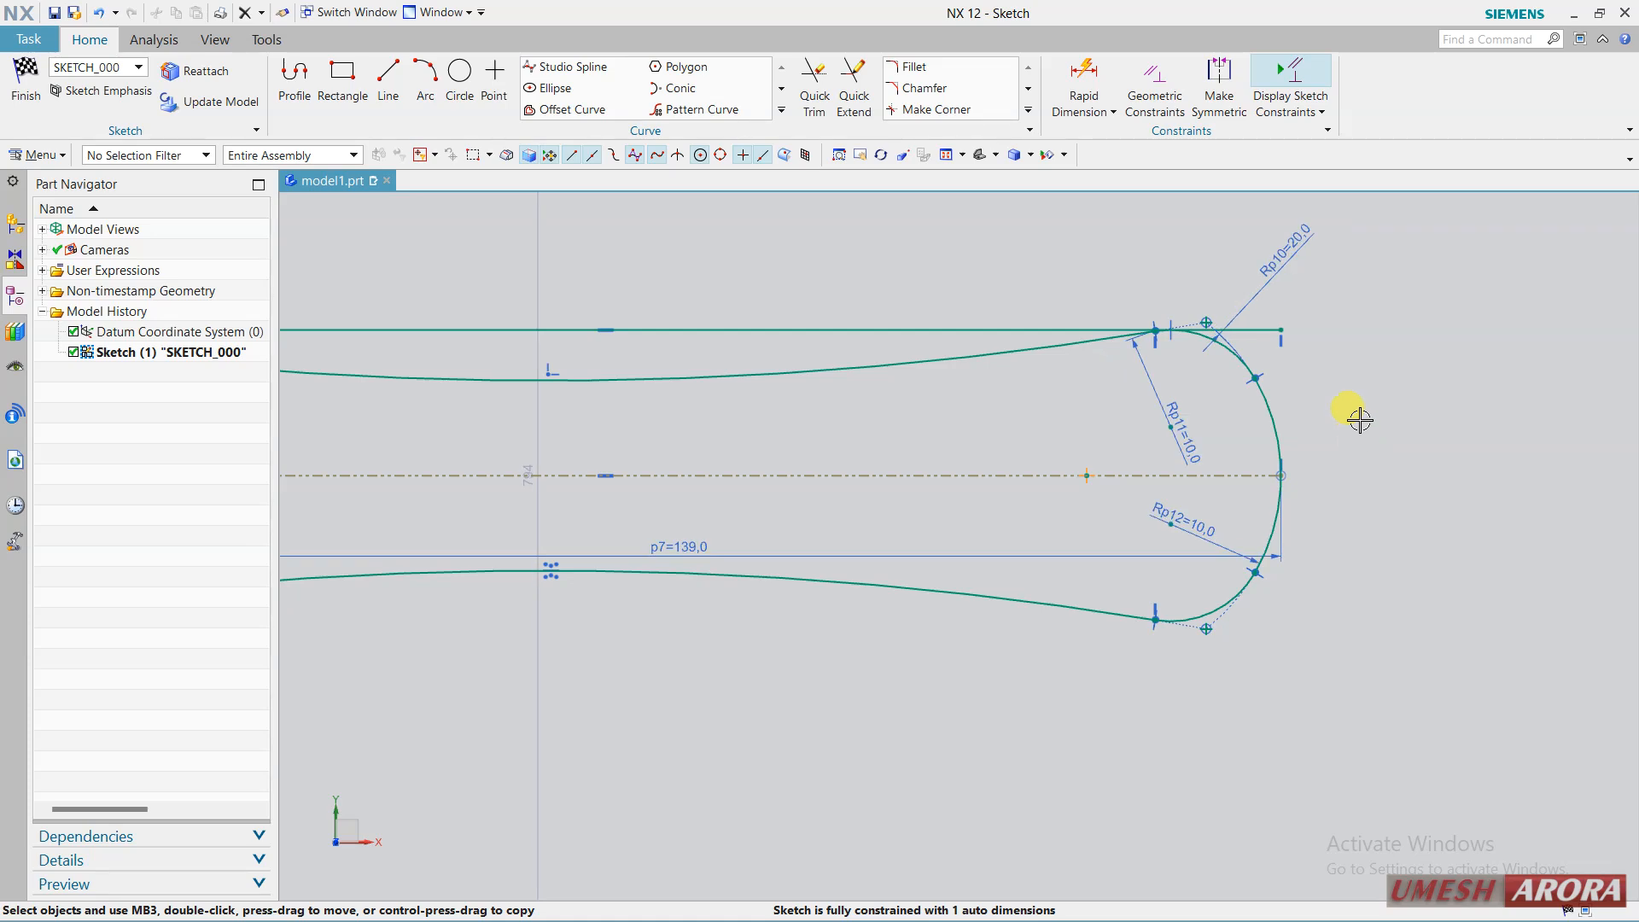
pyautogui.scroll(-2, 1116, 534)
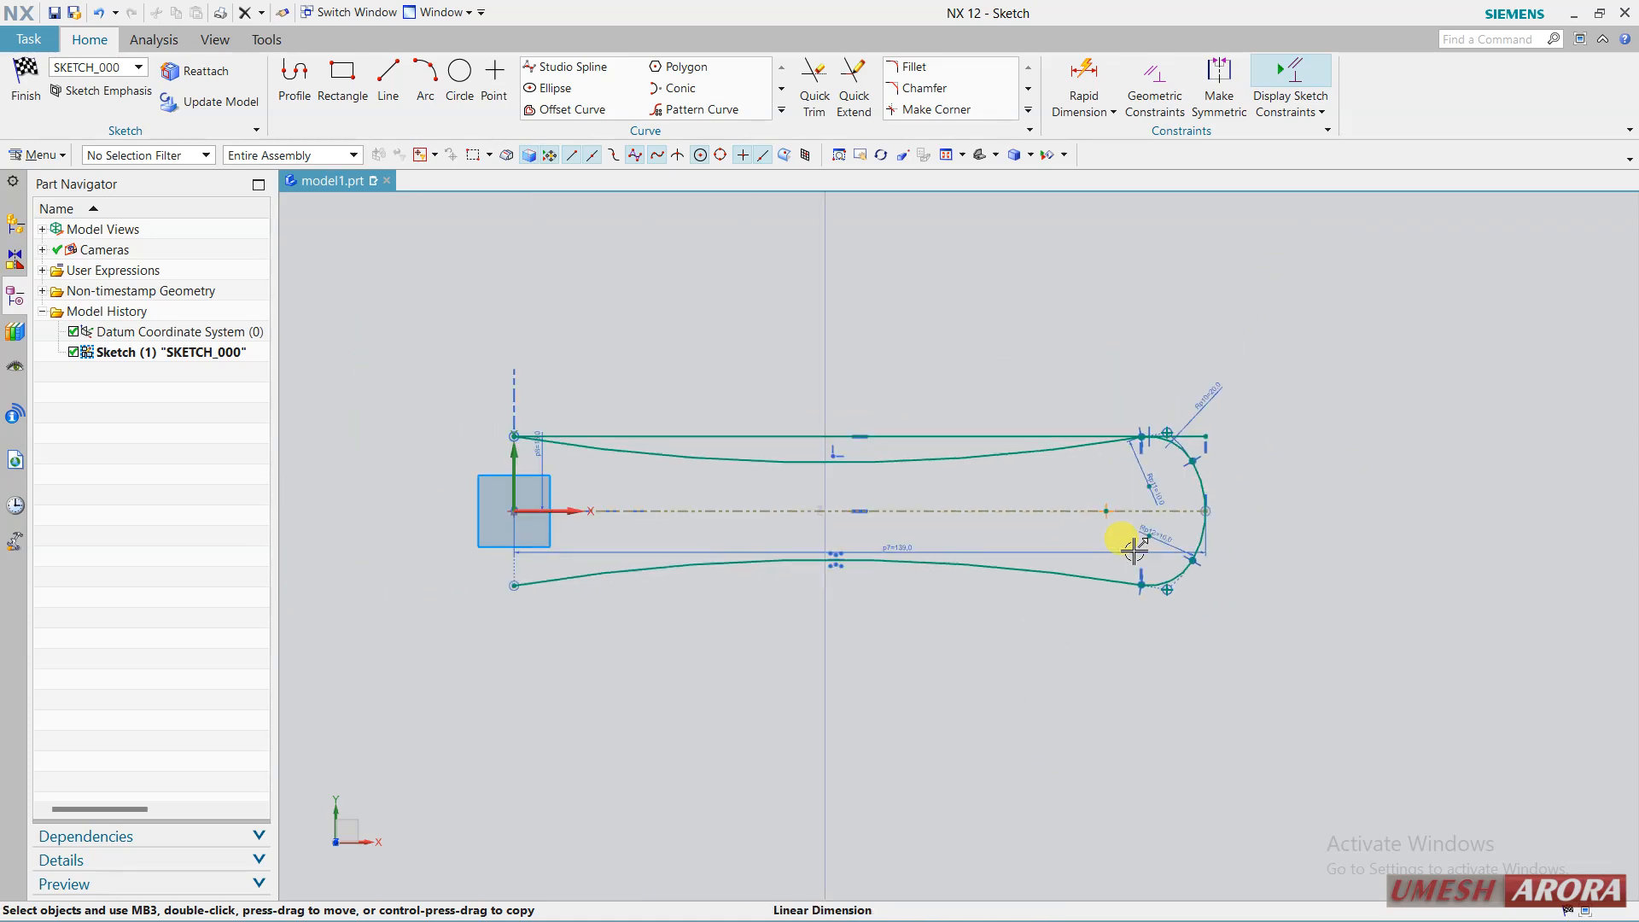
pyautogui.scroll(2, 488, 514)
pyautogui.moveTo(1128, 503)
pyautogui.mouseDown()
pyautogui.moveTo(1120, 489)
pyautogui.moveTo(978, 480)
pyautogui.moveTo(365, 460)
pyautogui.mouseUp()
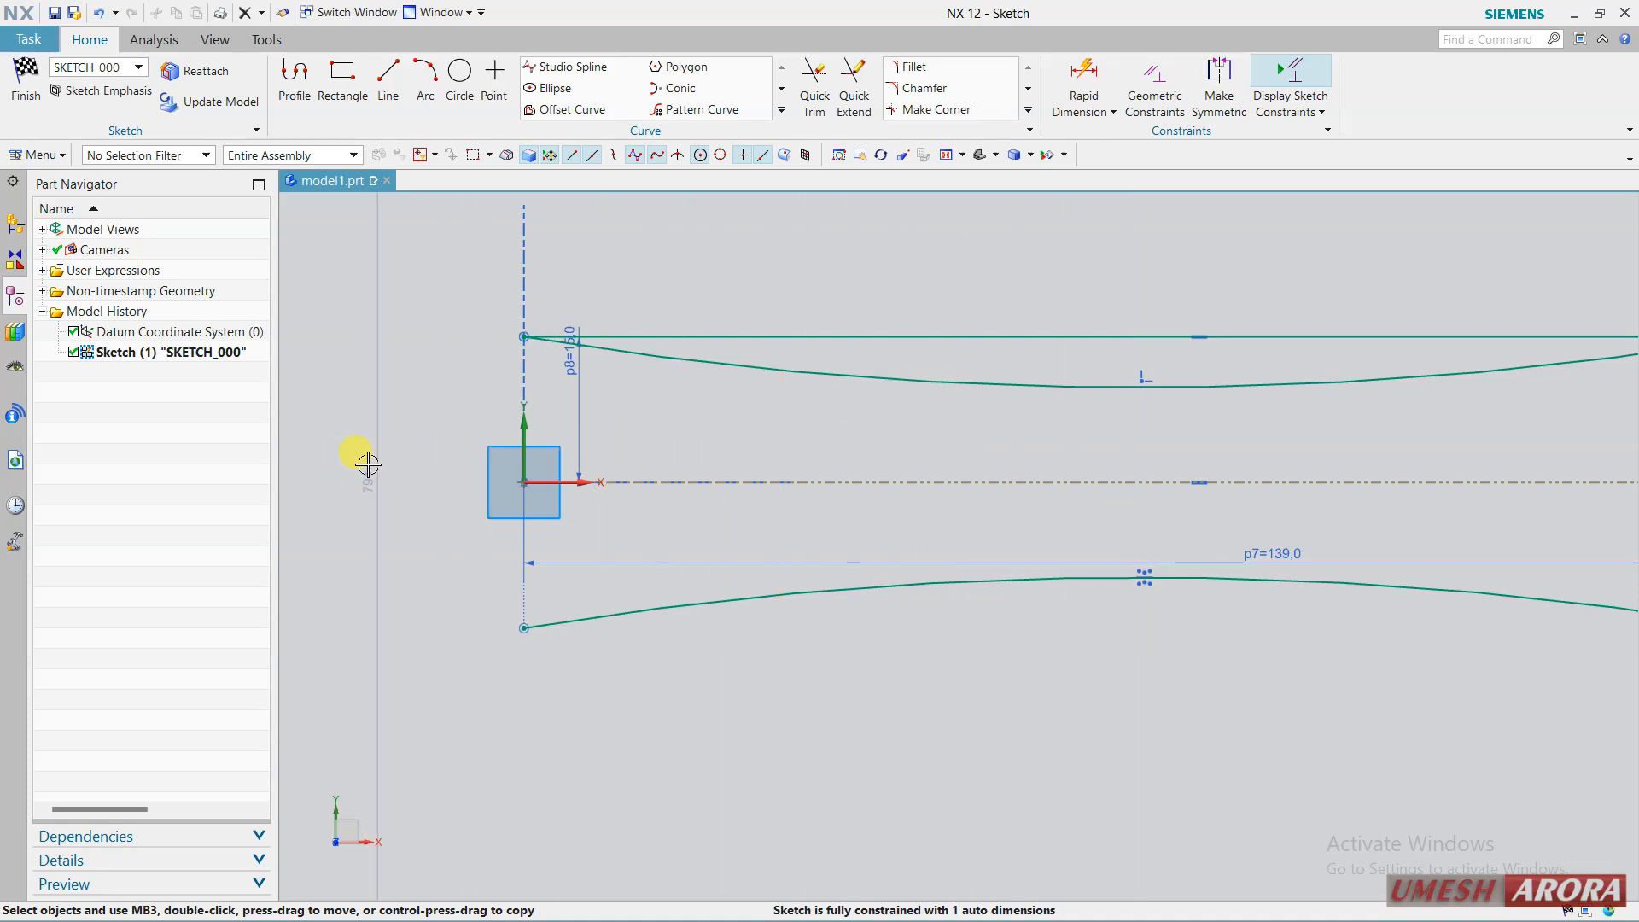
pyautogui.scroll(-4, 614, 514)
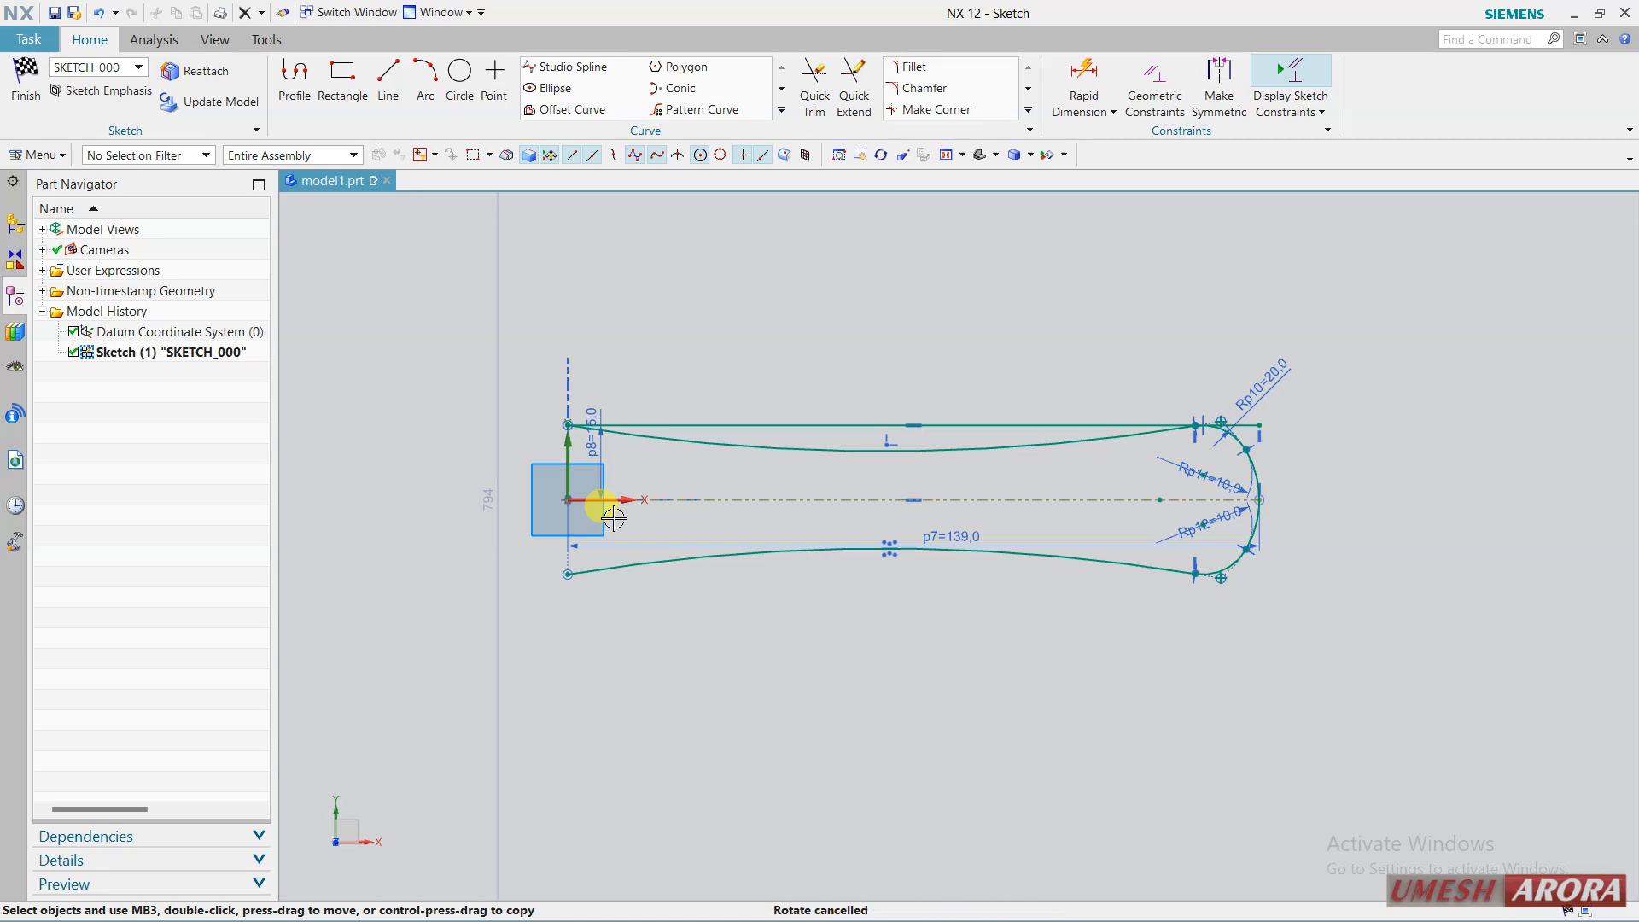
pyautogui.scroll(4, 572, 407)
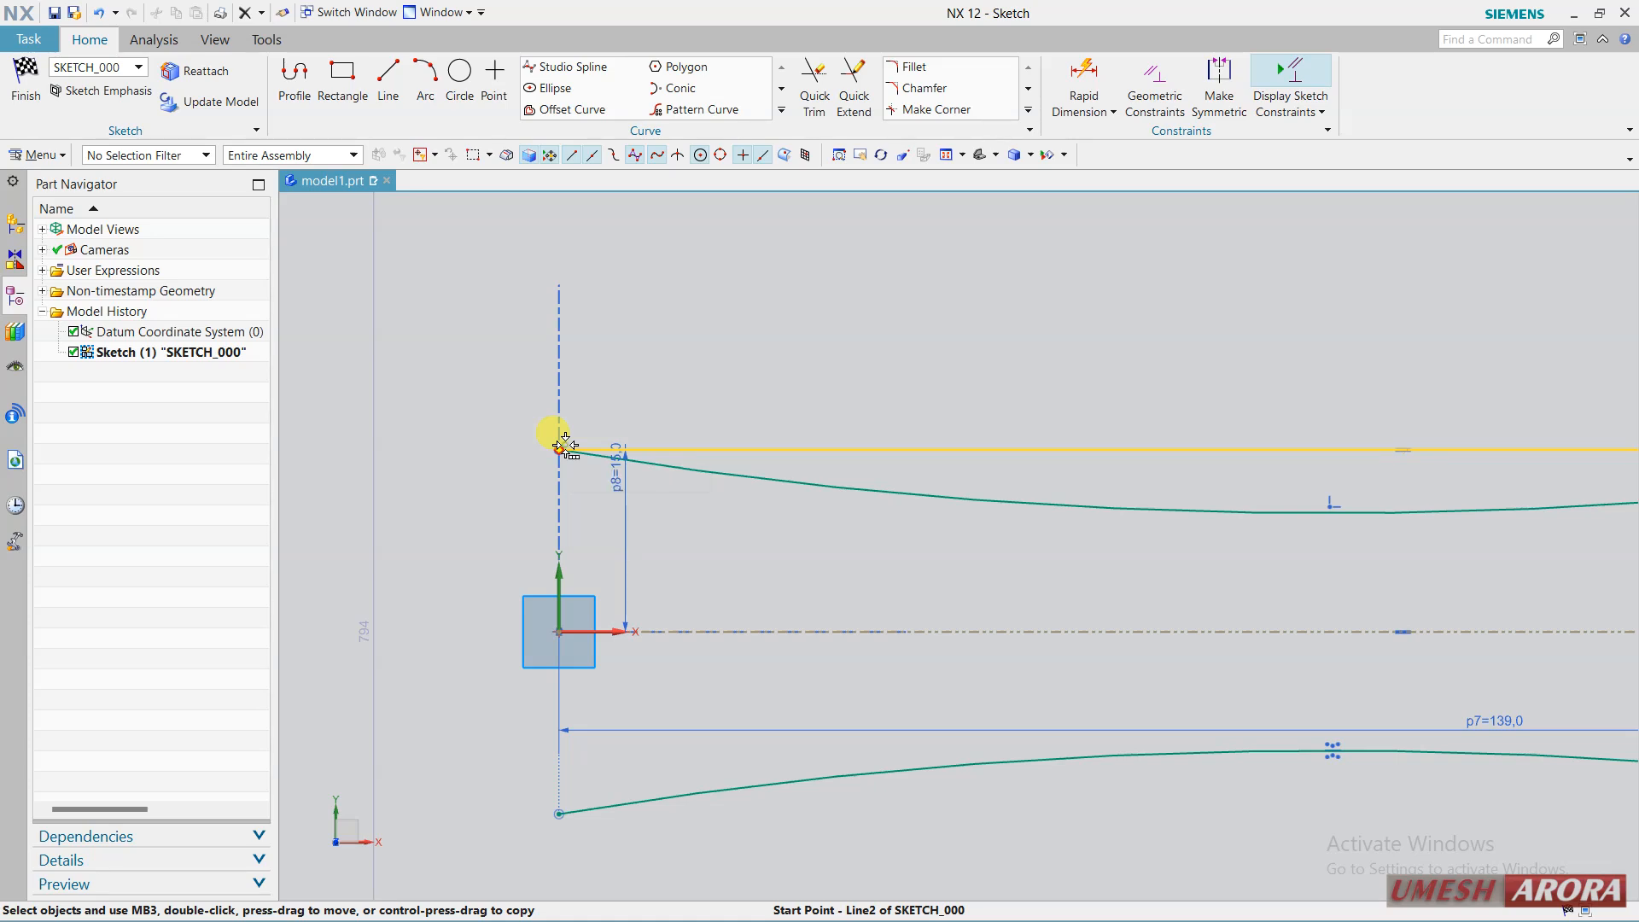
pyautogui.click(564, 445)
pyautogui.scroll(-3, 672, 530)
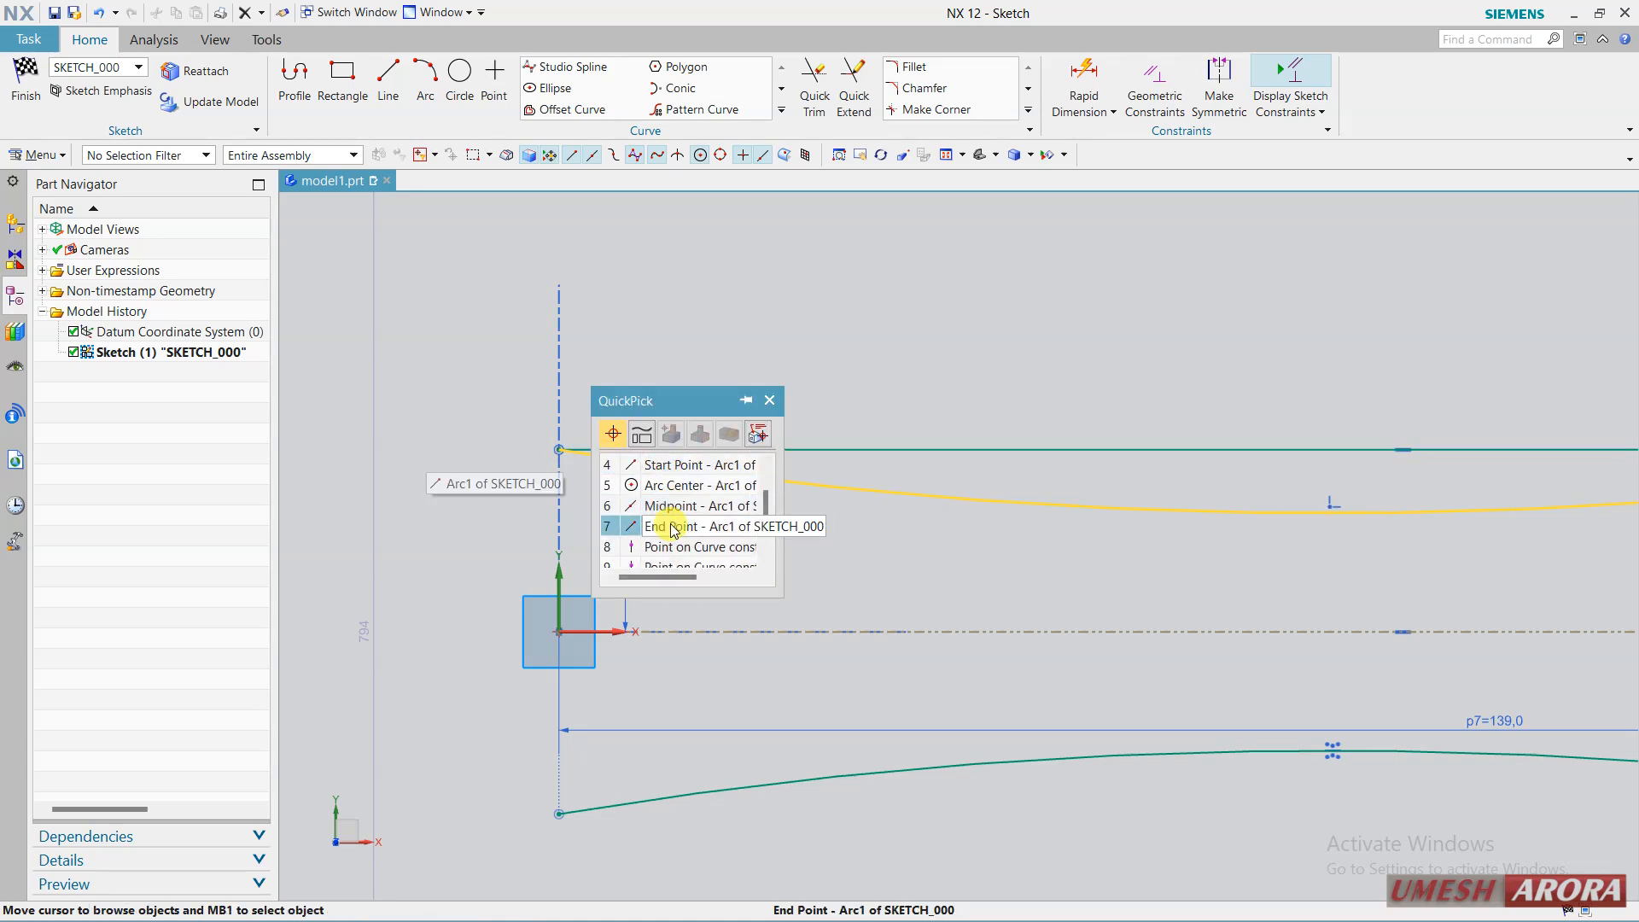
pyautogui.click(665, 540)
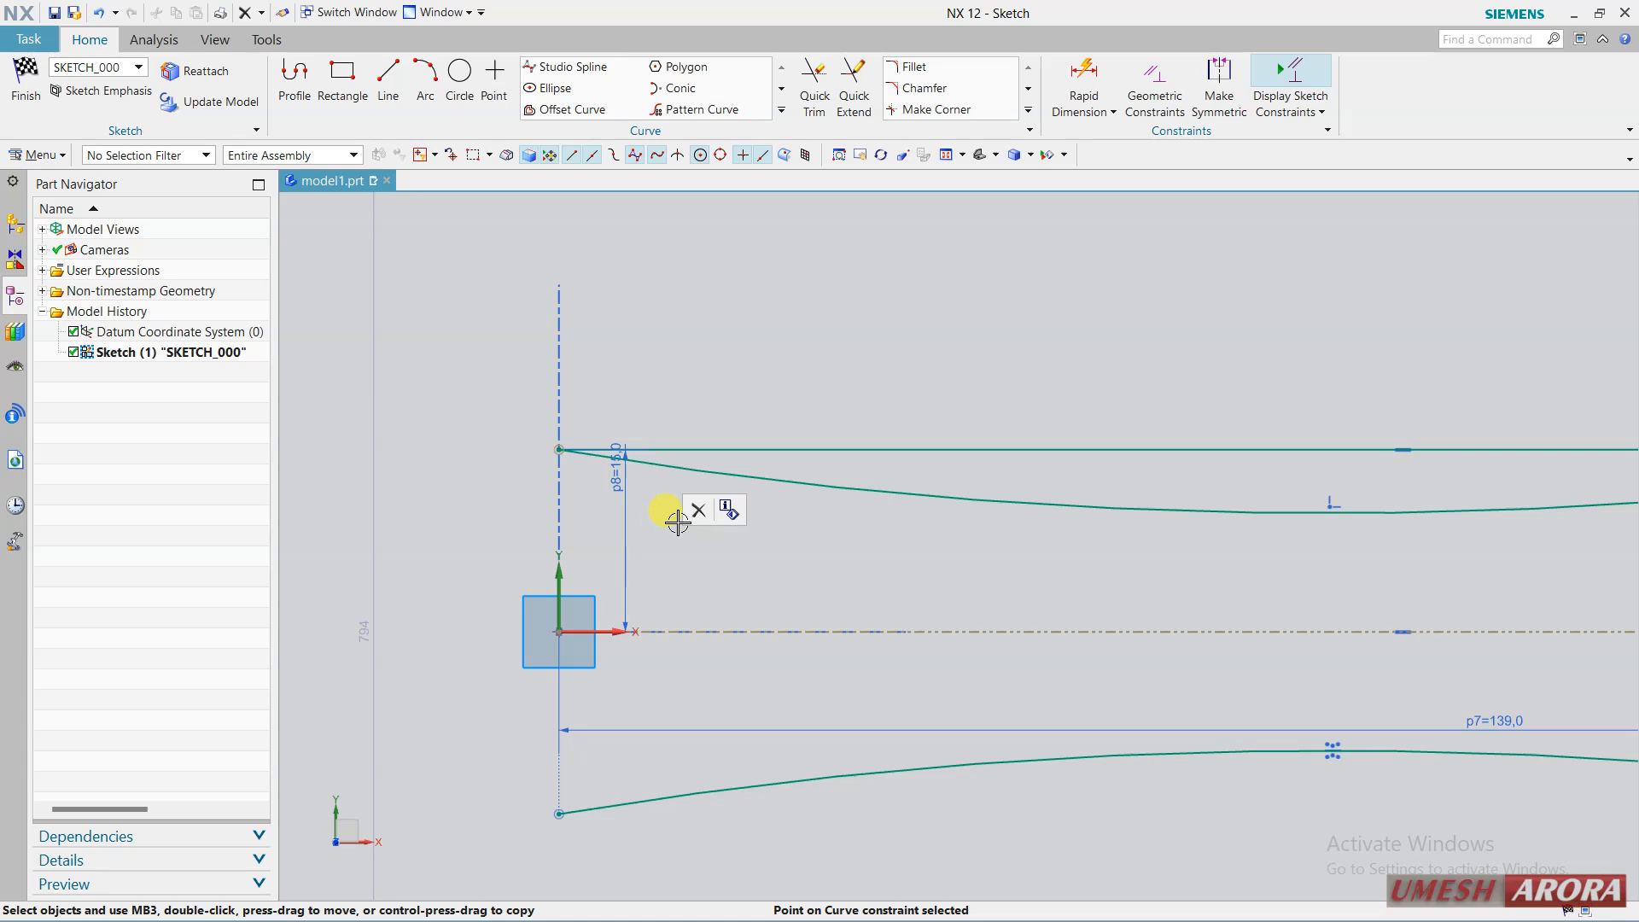
pyautogui.moveTo(757, 444); pyautogui.dragTo(749, 418)
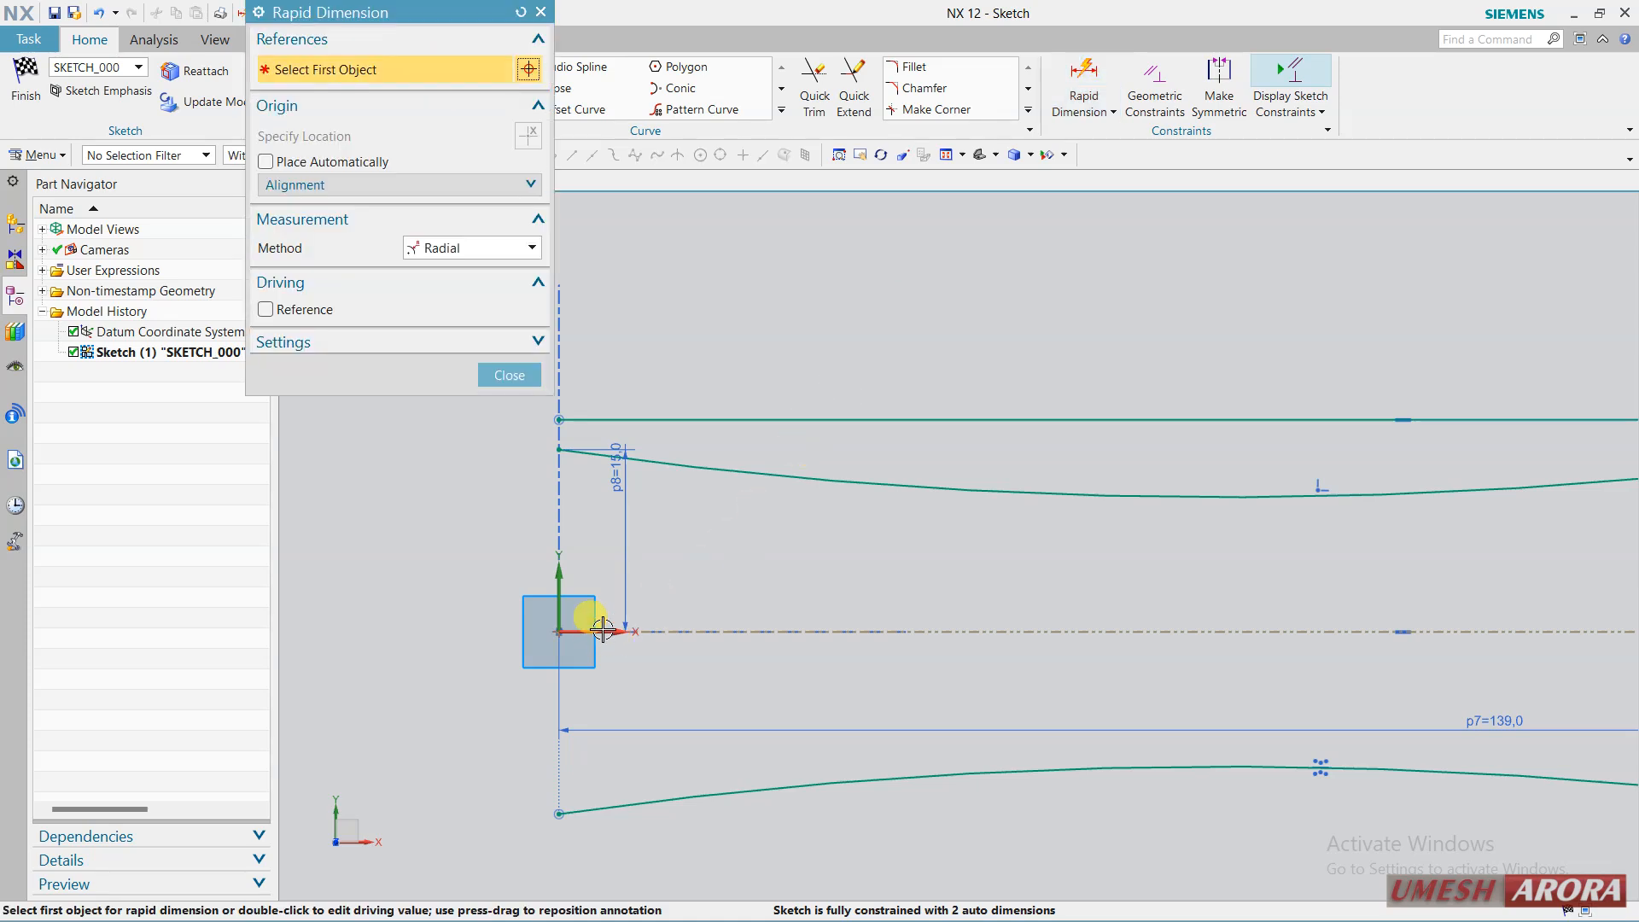
# Dimension the horizontal line's distance from the centerline with the Inferred method and set it to 15.75 mm.
pyautogui.click(509, 256)
pyautogui.click(449, 266)
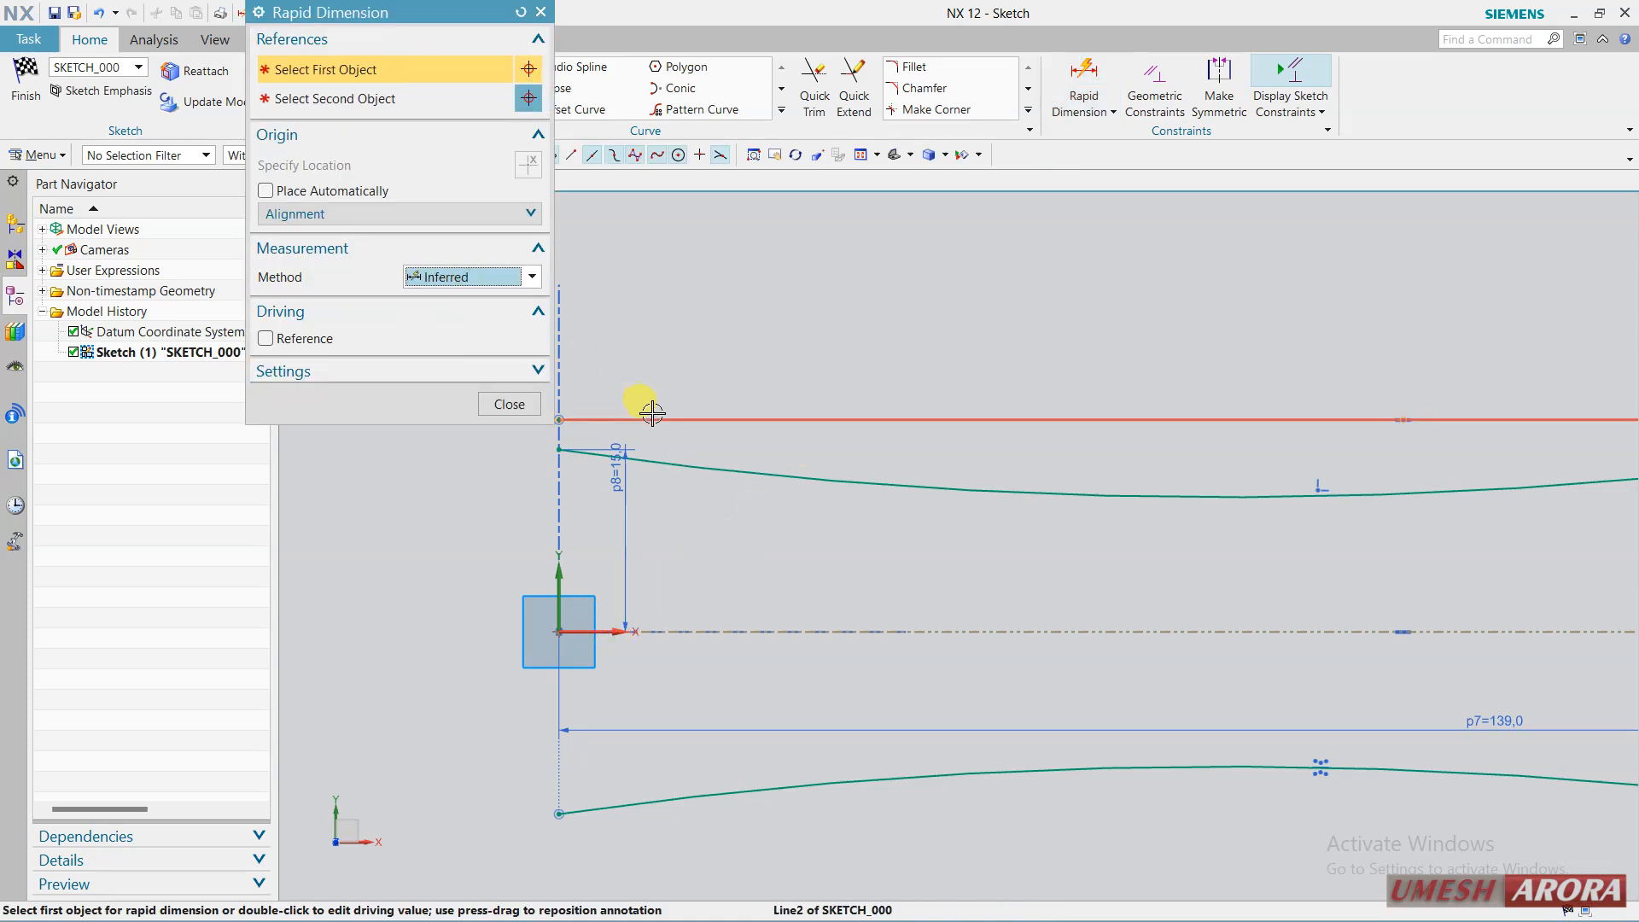
pyautogui.click(652, 413)
pyautogui.click(603, 633)
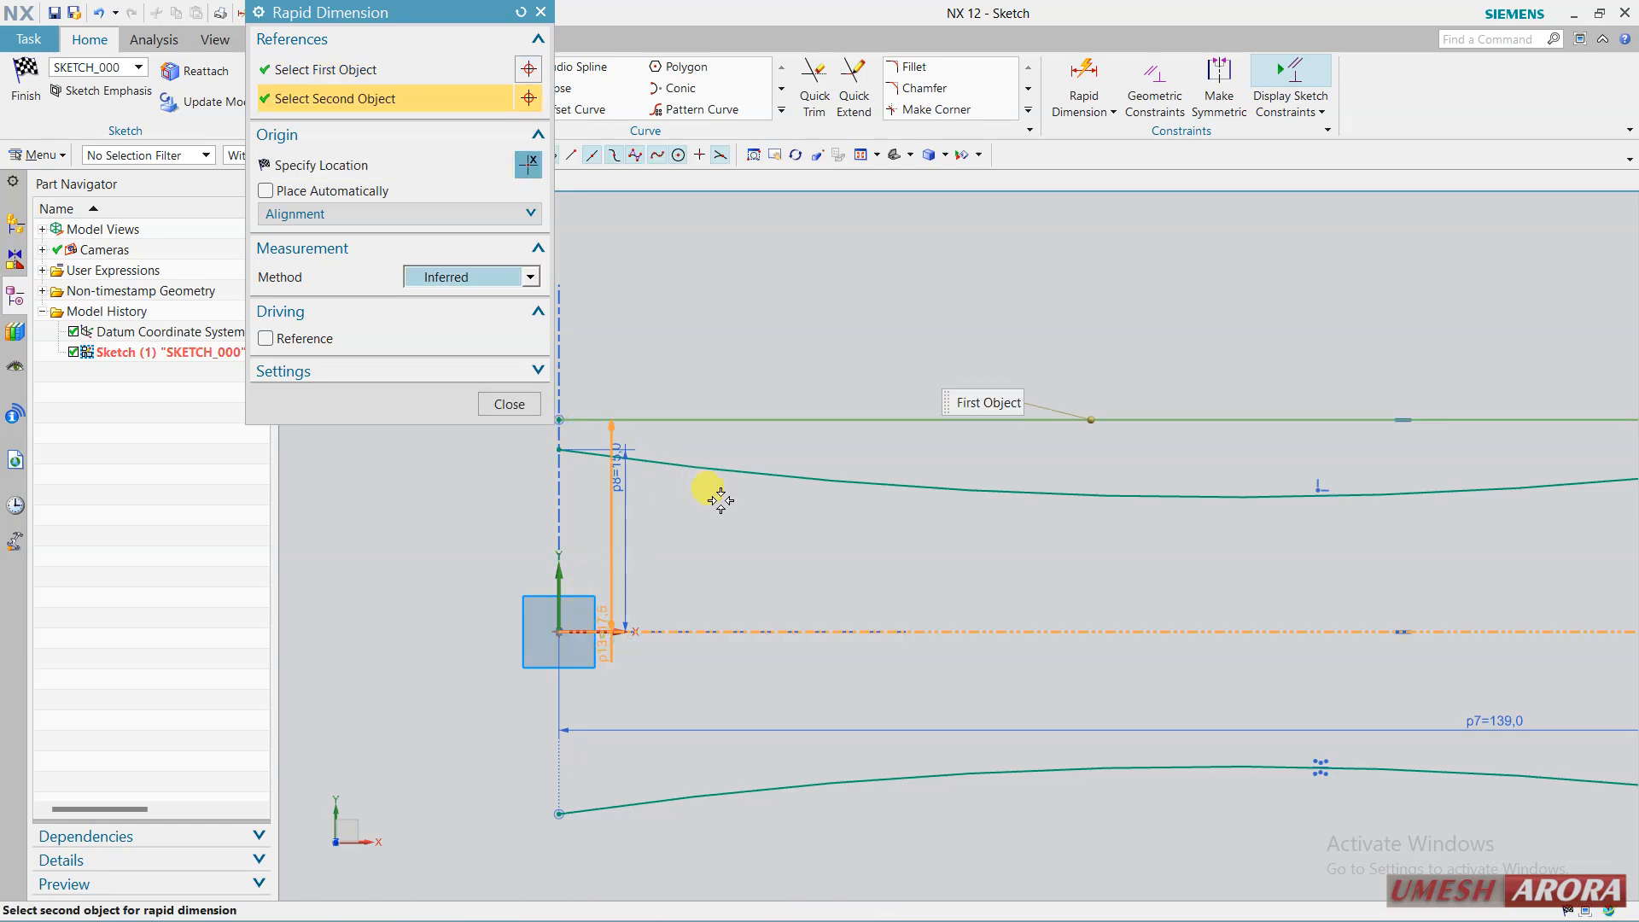
pyautogui.click(735, 478)
pyautogui.write('15.')
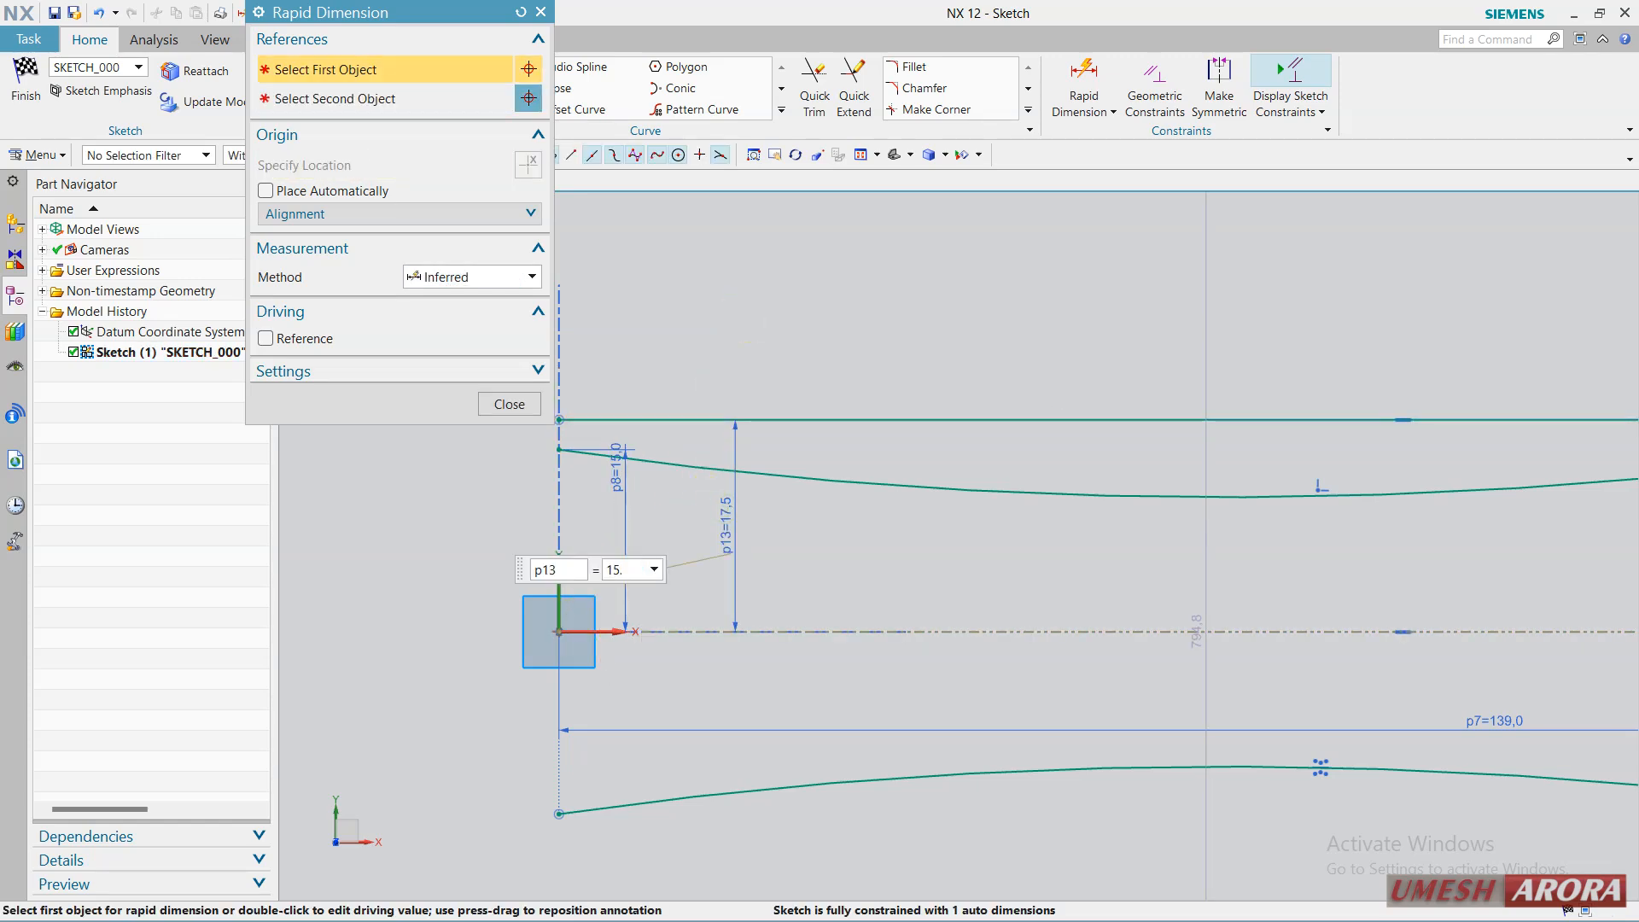
pyautogui.write('75')
pyautogui.press('Return')
pyautogui.scroll(-4, 754, 359)
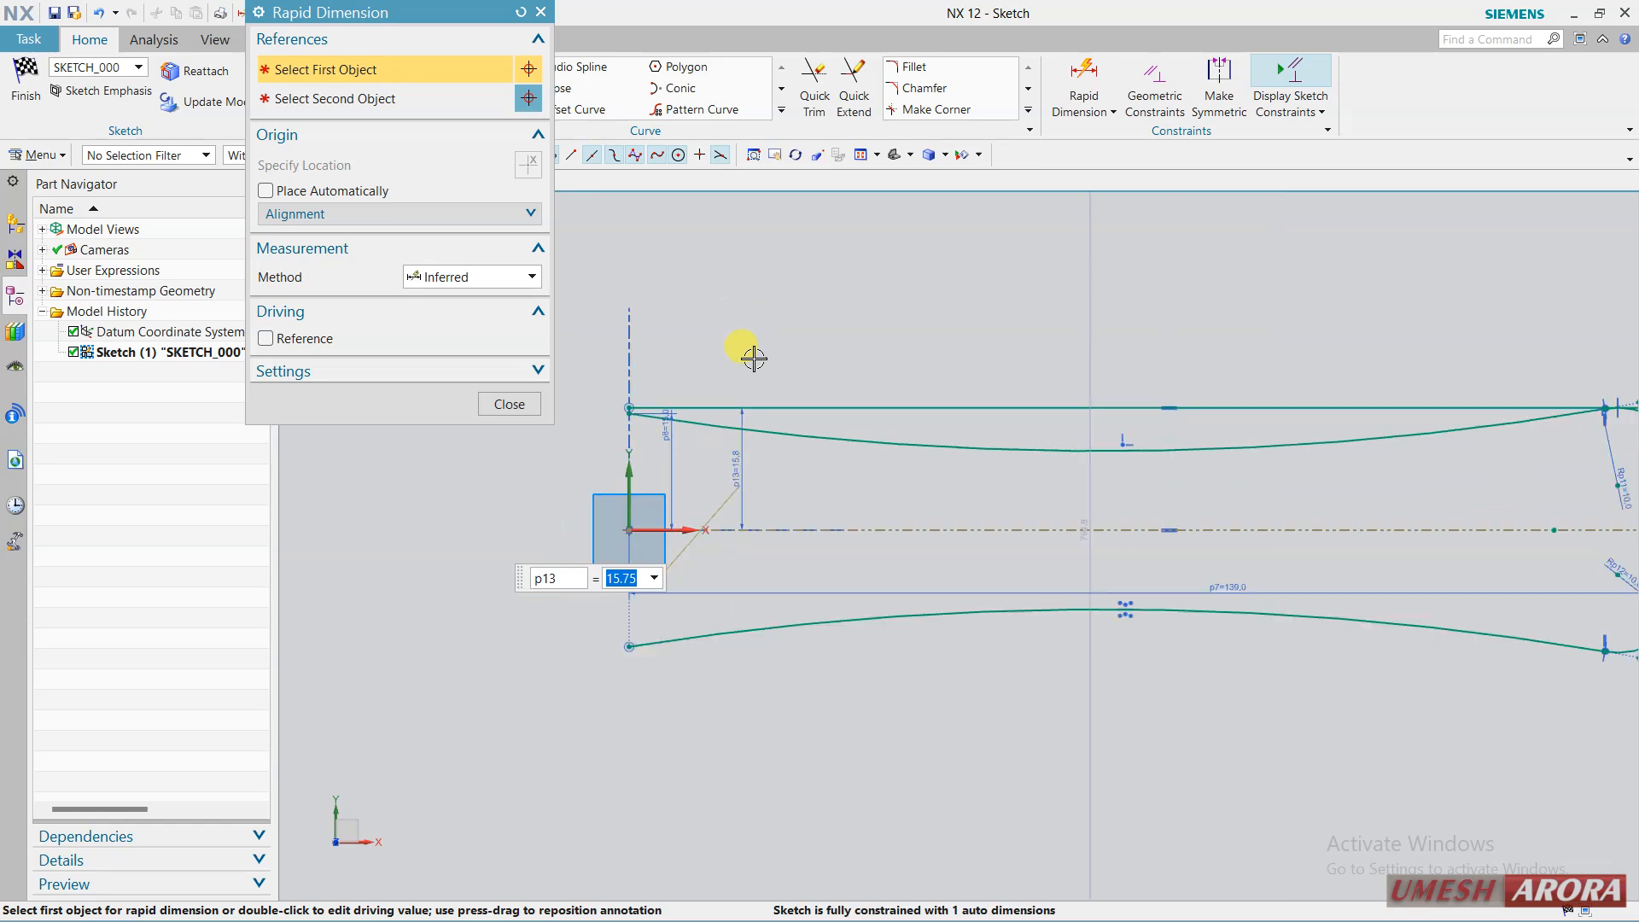
pyautogui.scroll(3, 1301, 361)
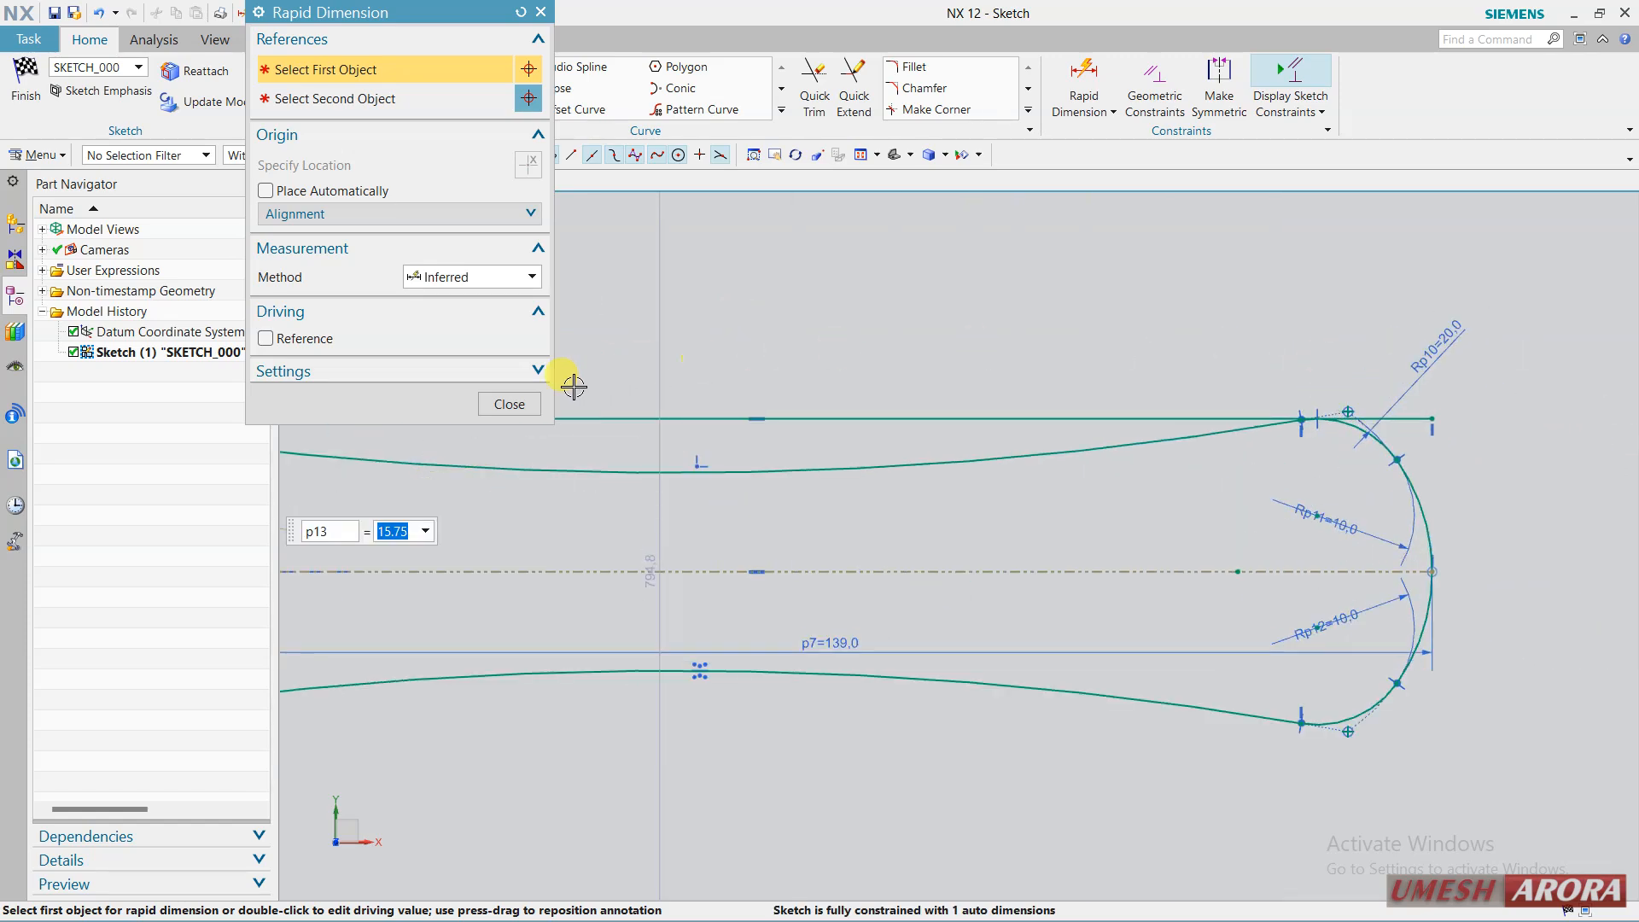
pyautogui.click(505, 401)
# Convert the horizontal line above the profile to a reference line.
pyautogui.click(1400, 415)
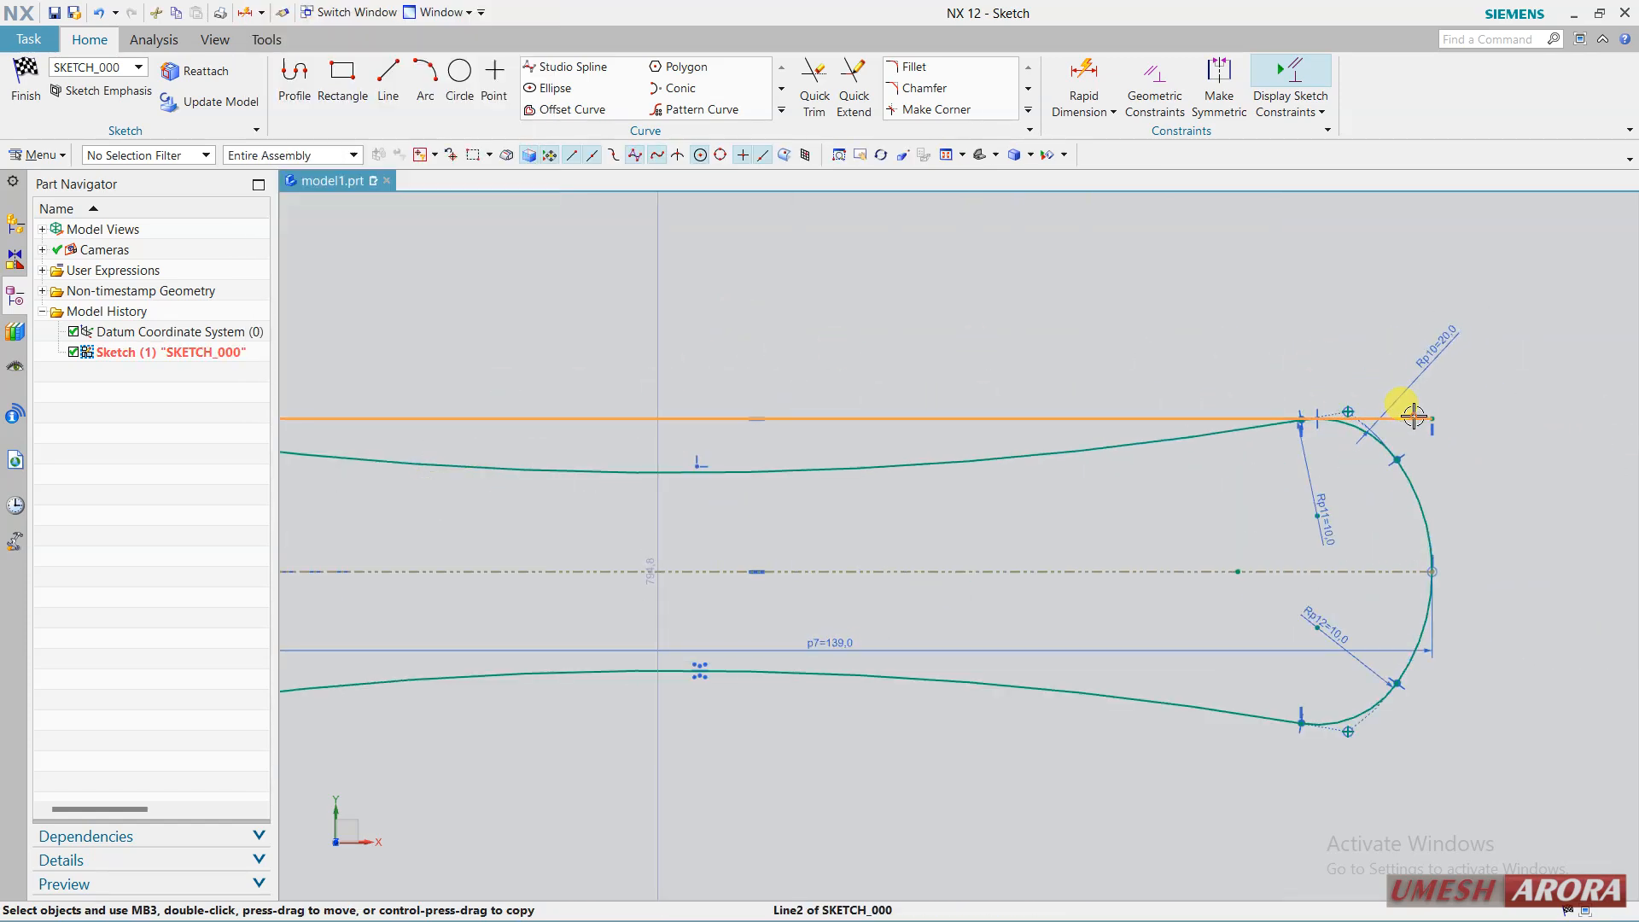
pyautogui.click(1433, 443)
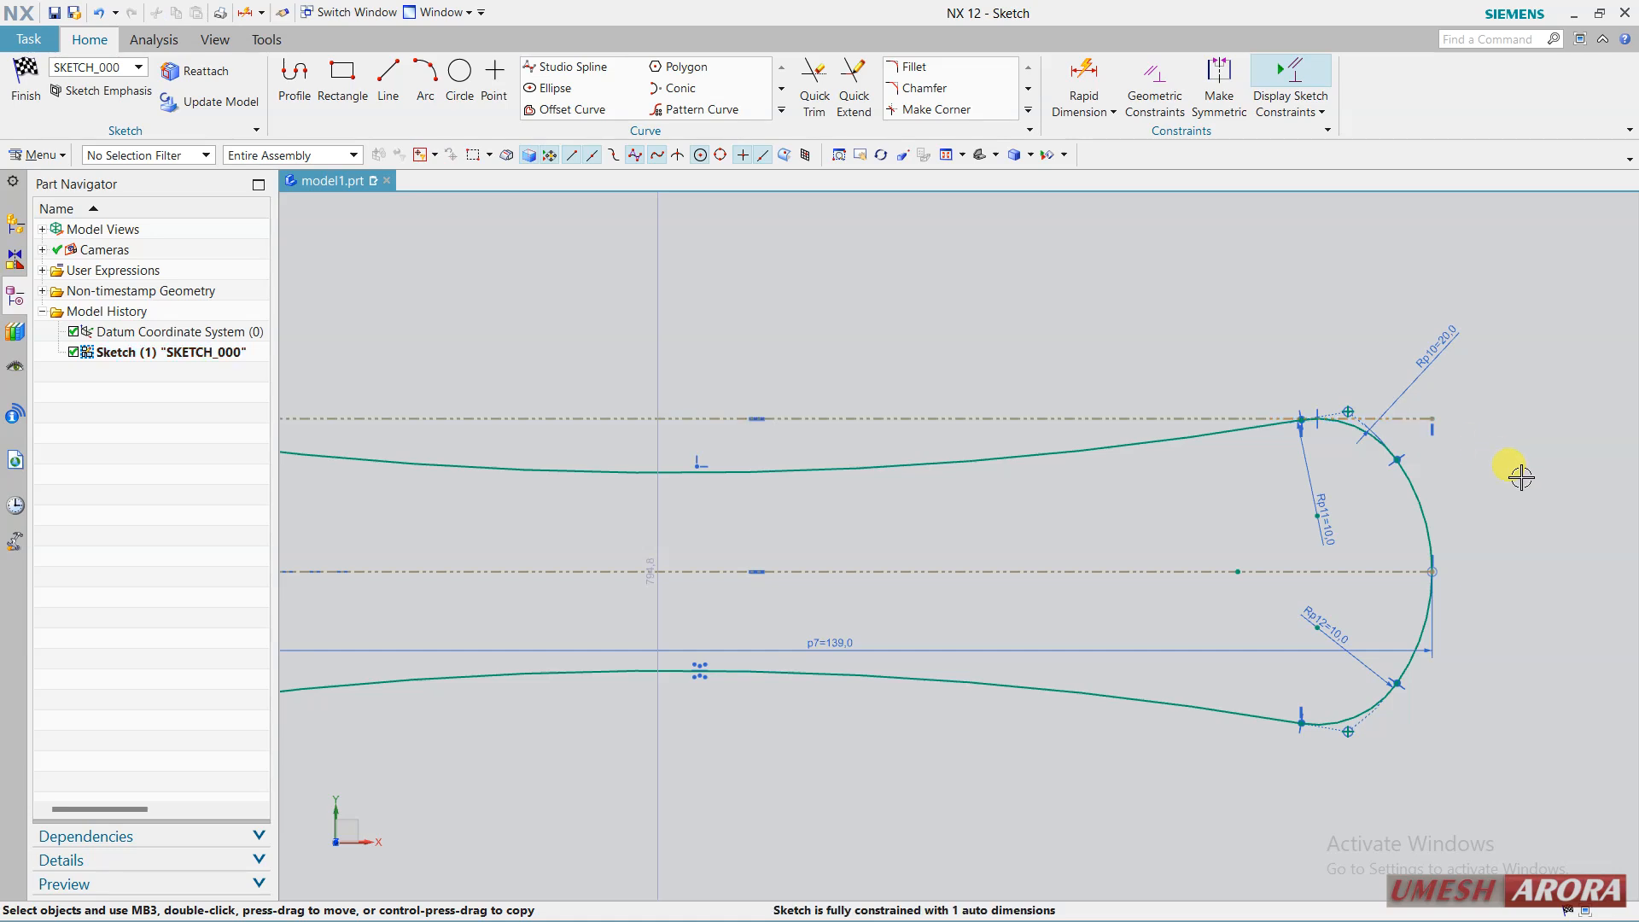
pyautogui.scroll(-2, 1521, 476)
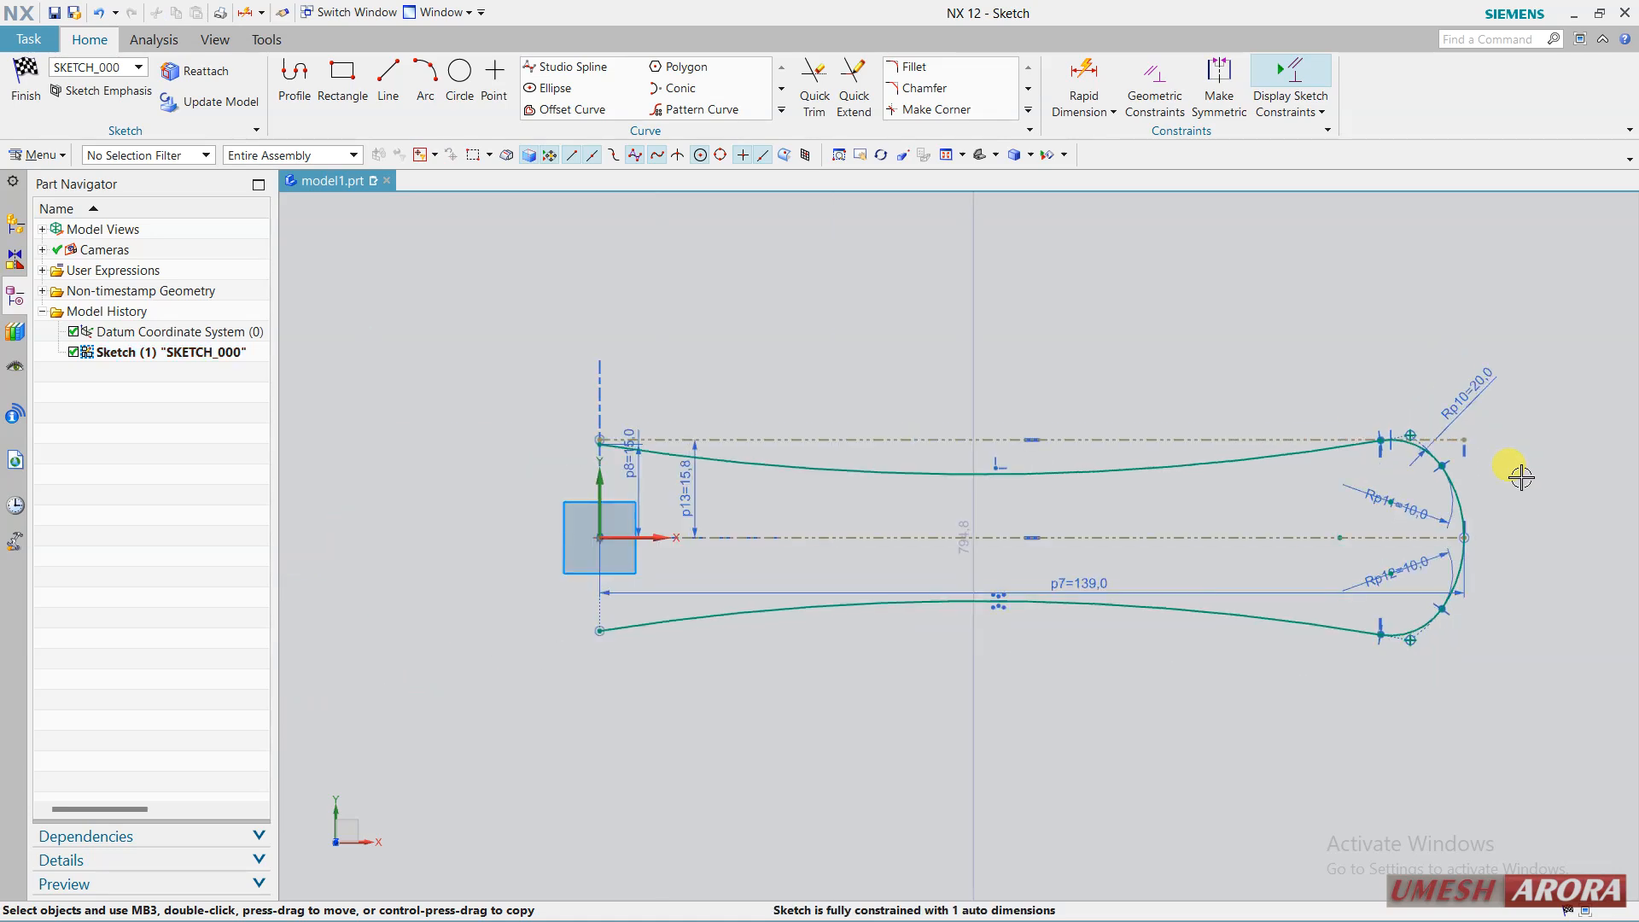
pyautogui.scroll(2, 1035, 538)
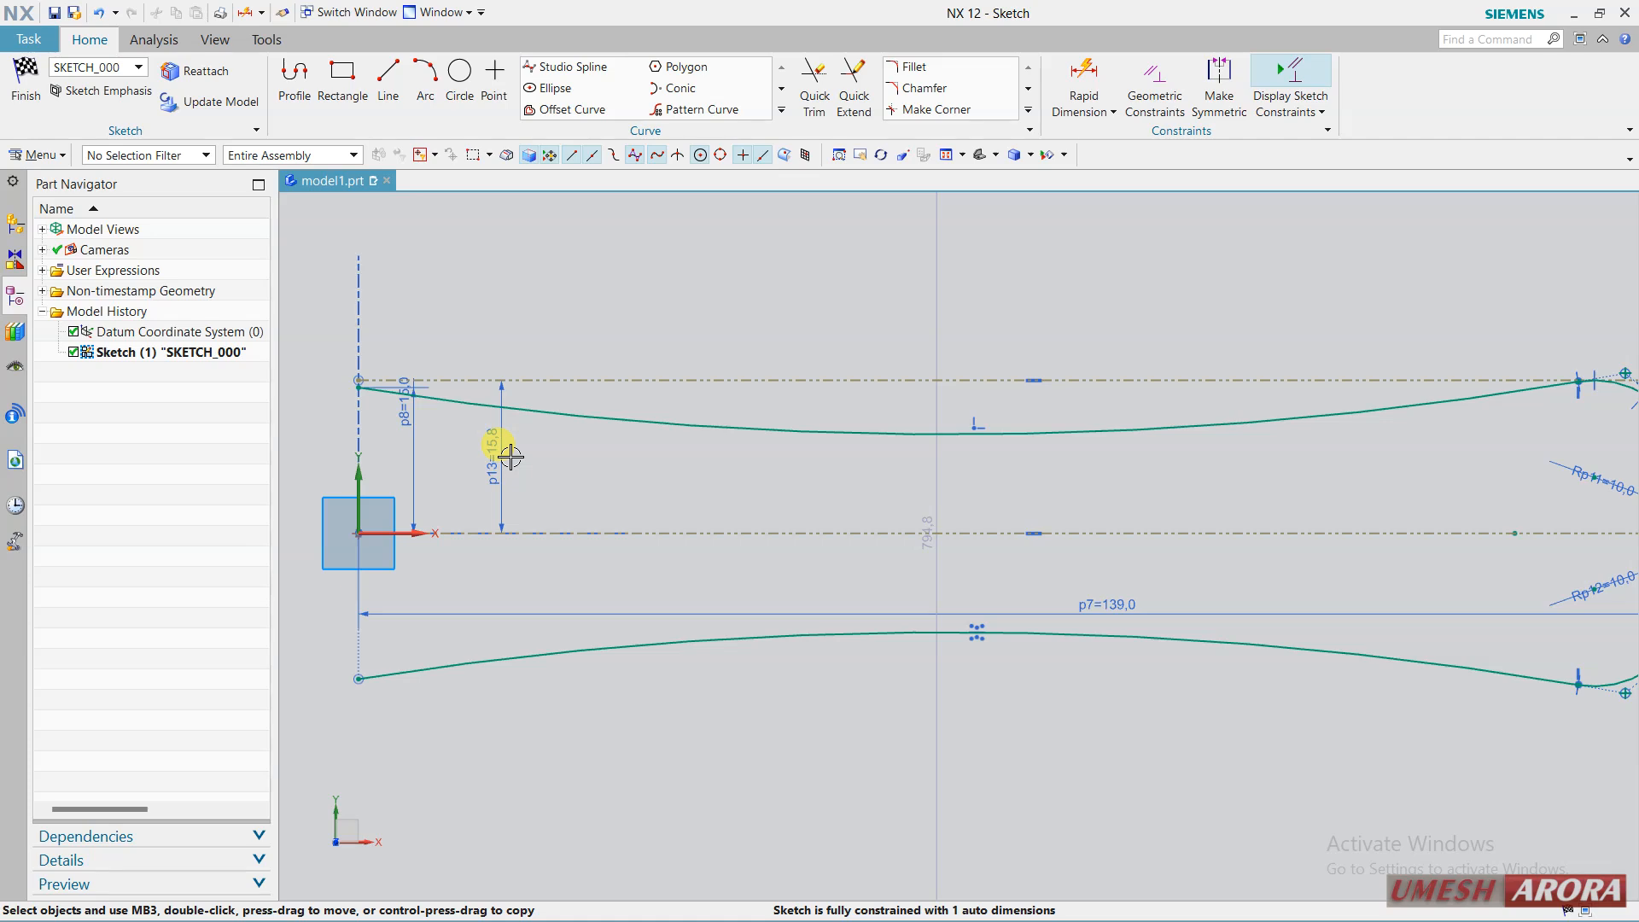
pyautogui.scroll(-1, 862, 424)
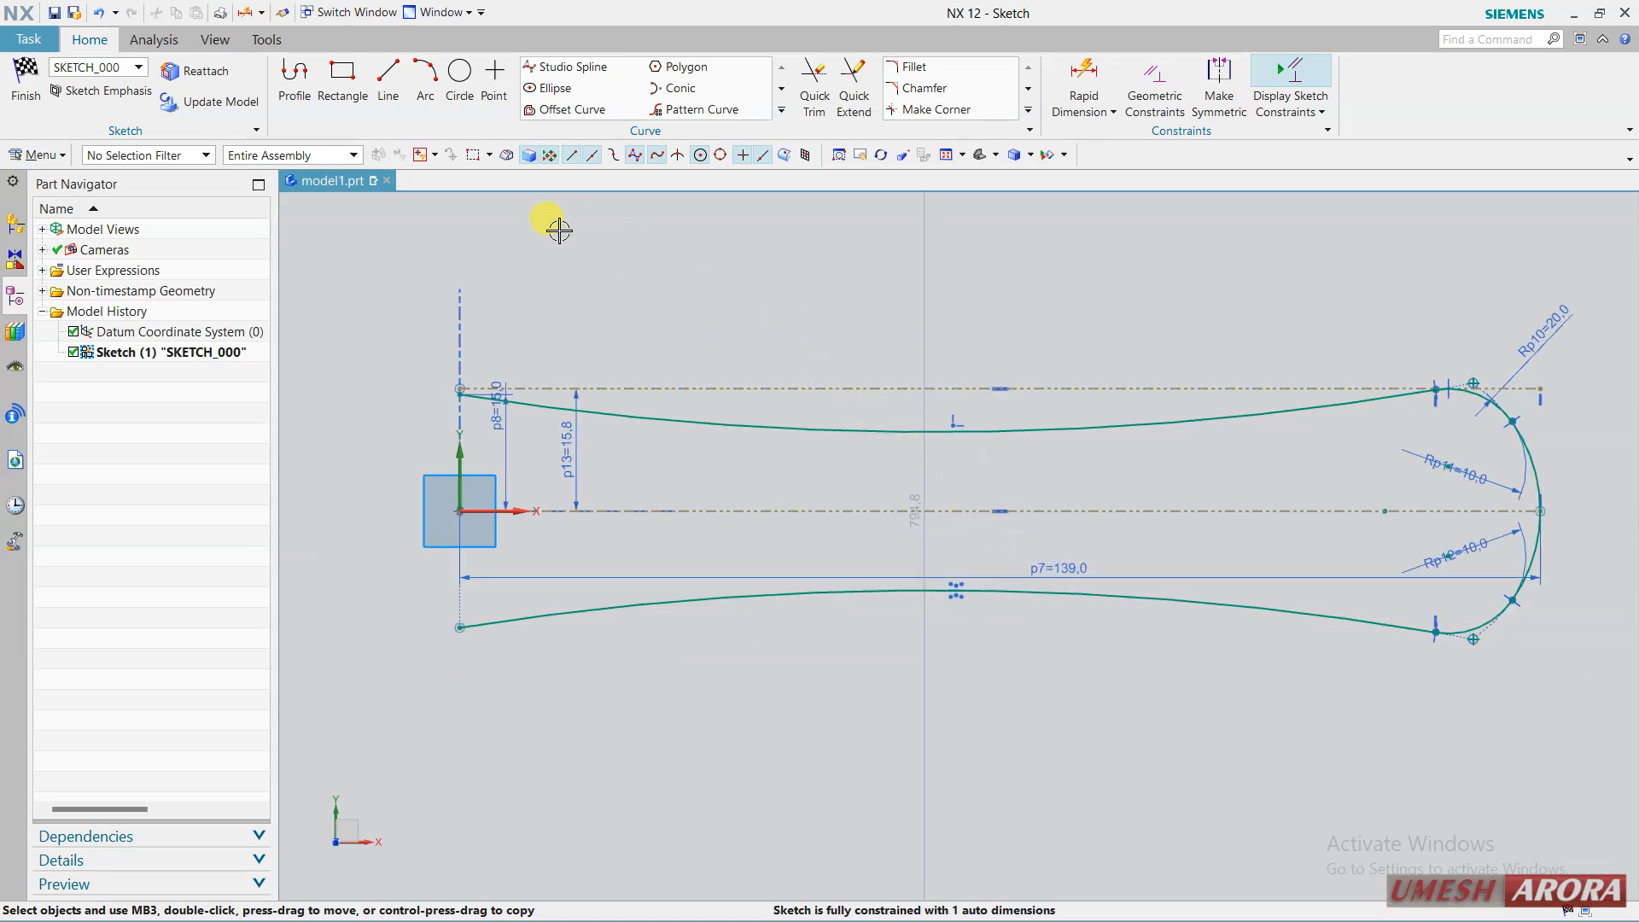
# Dimension the vertical gap between the midpoints of the upper and lower side arcs and set it to 22 mm.
pyautogui.click(1084, 94)
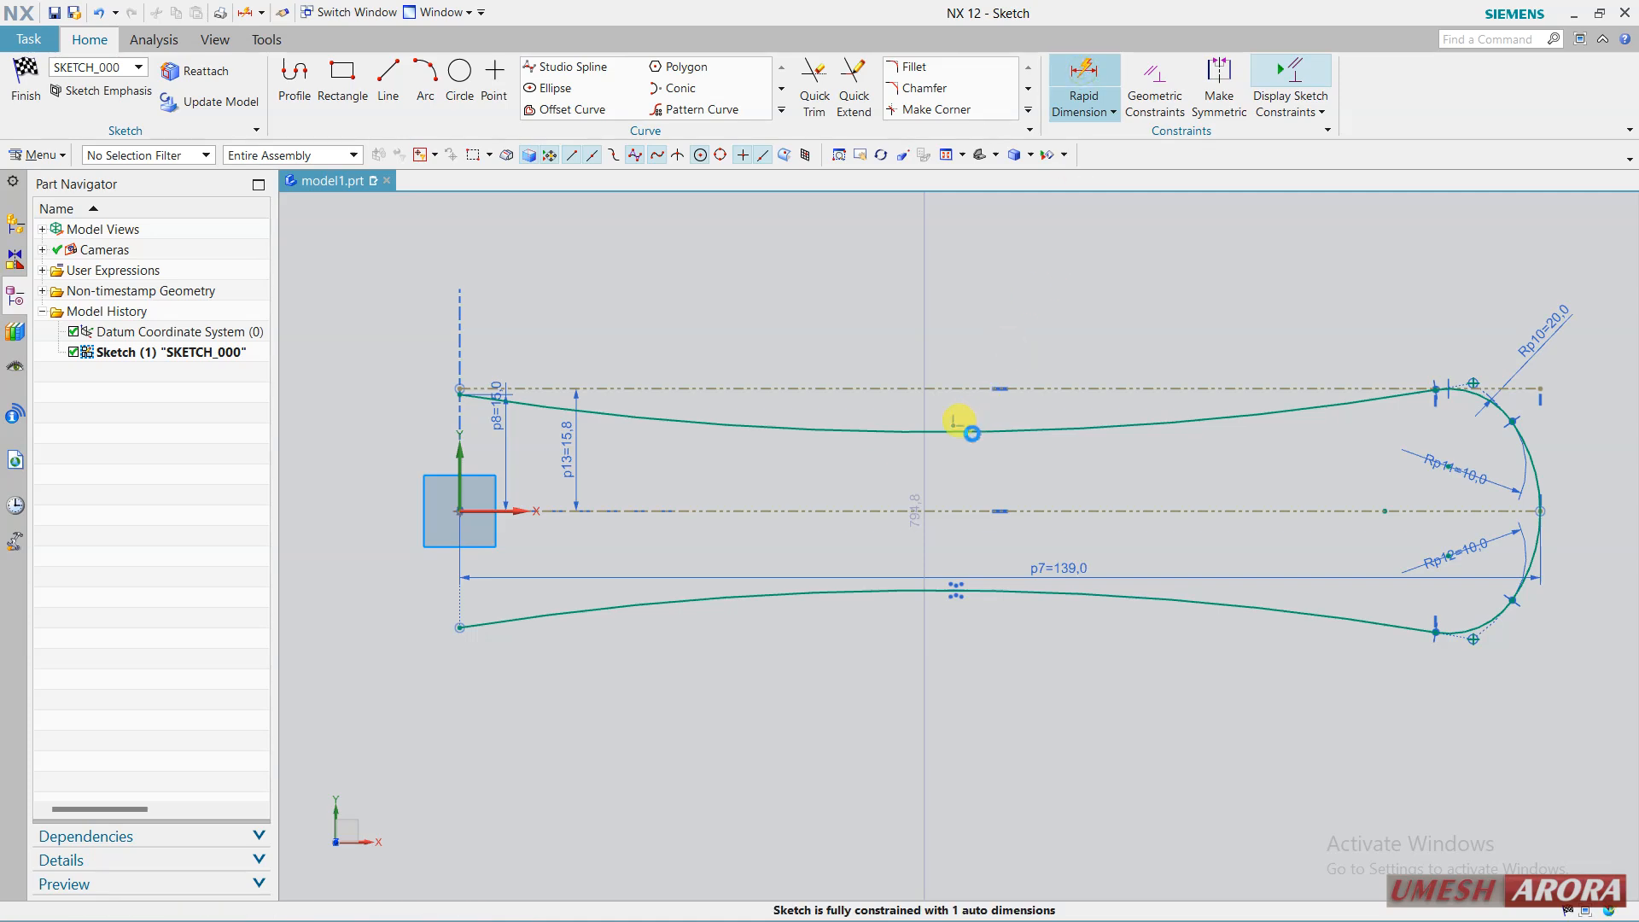
pyautogui.click(944, 431)
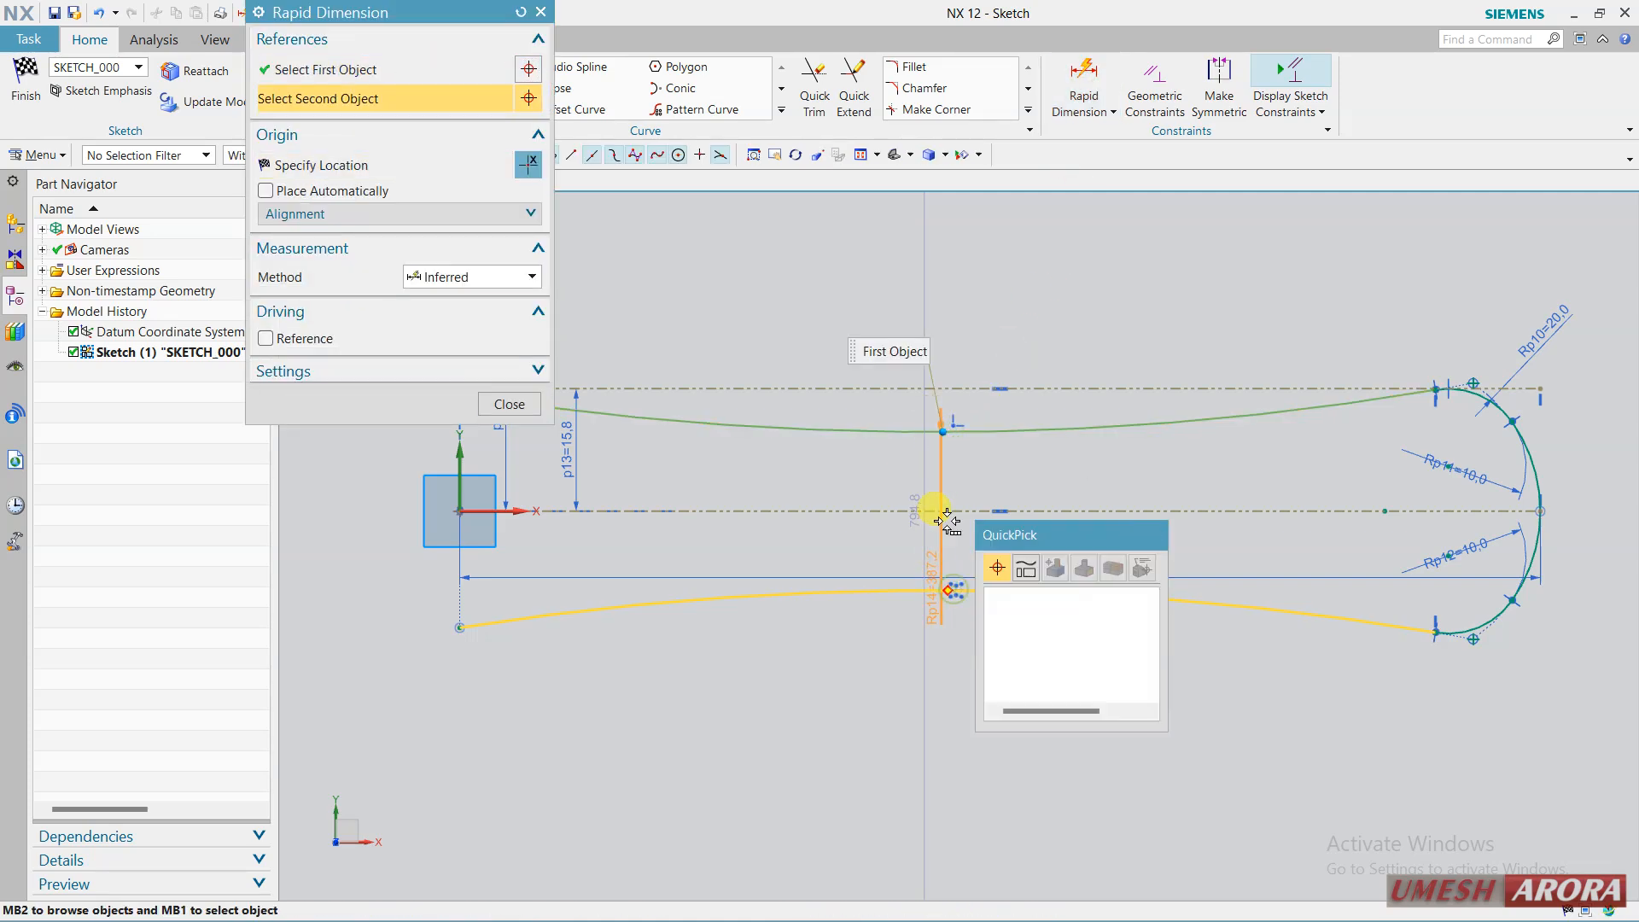
pyautogui.click(951, 589)
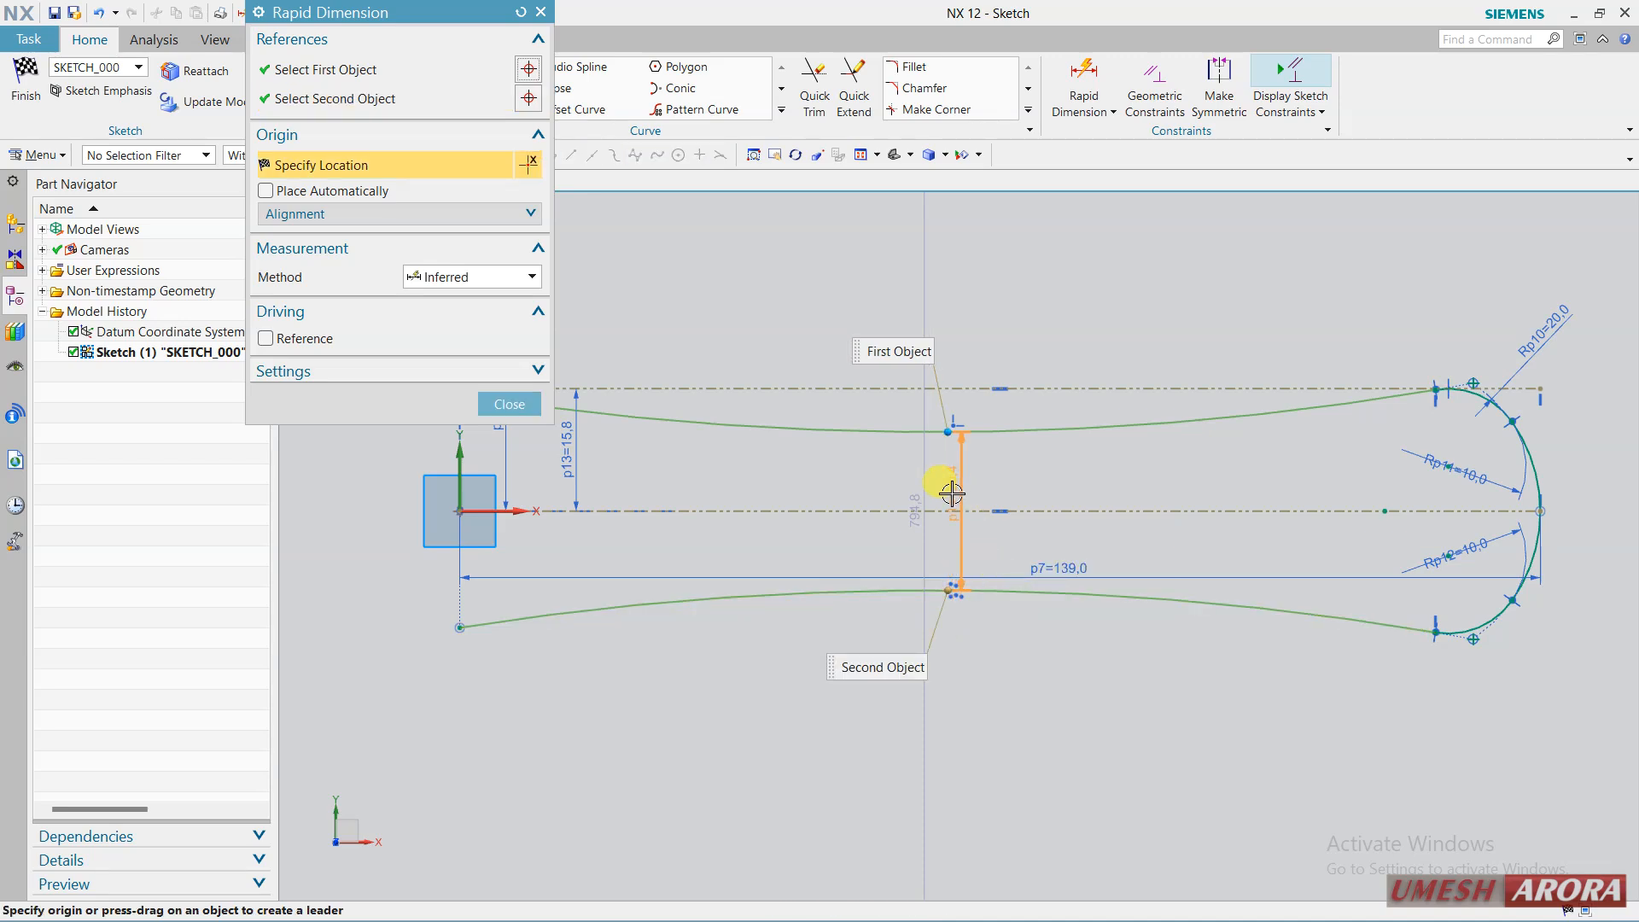
pyautogui.click(946, 488)
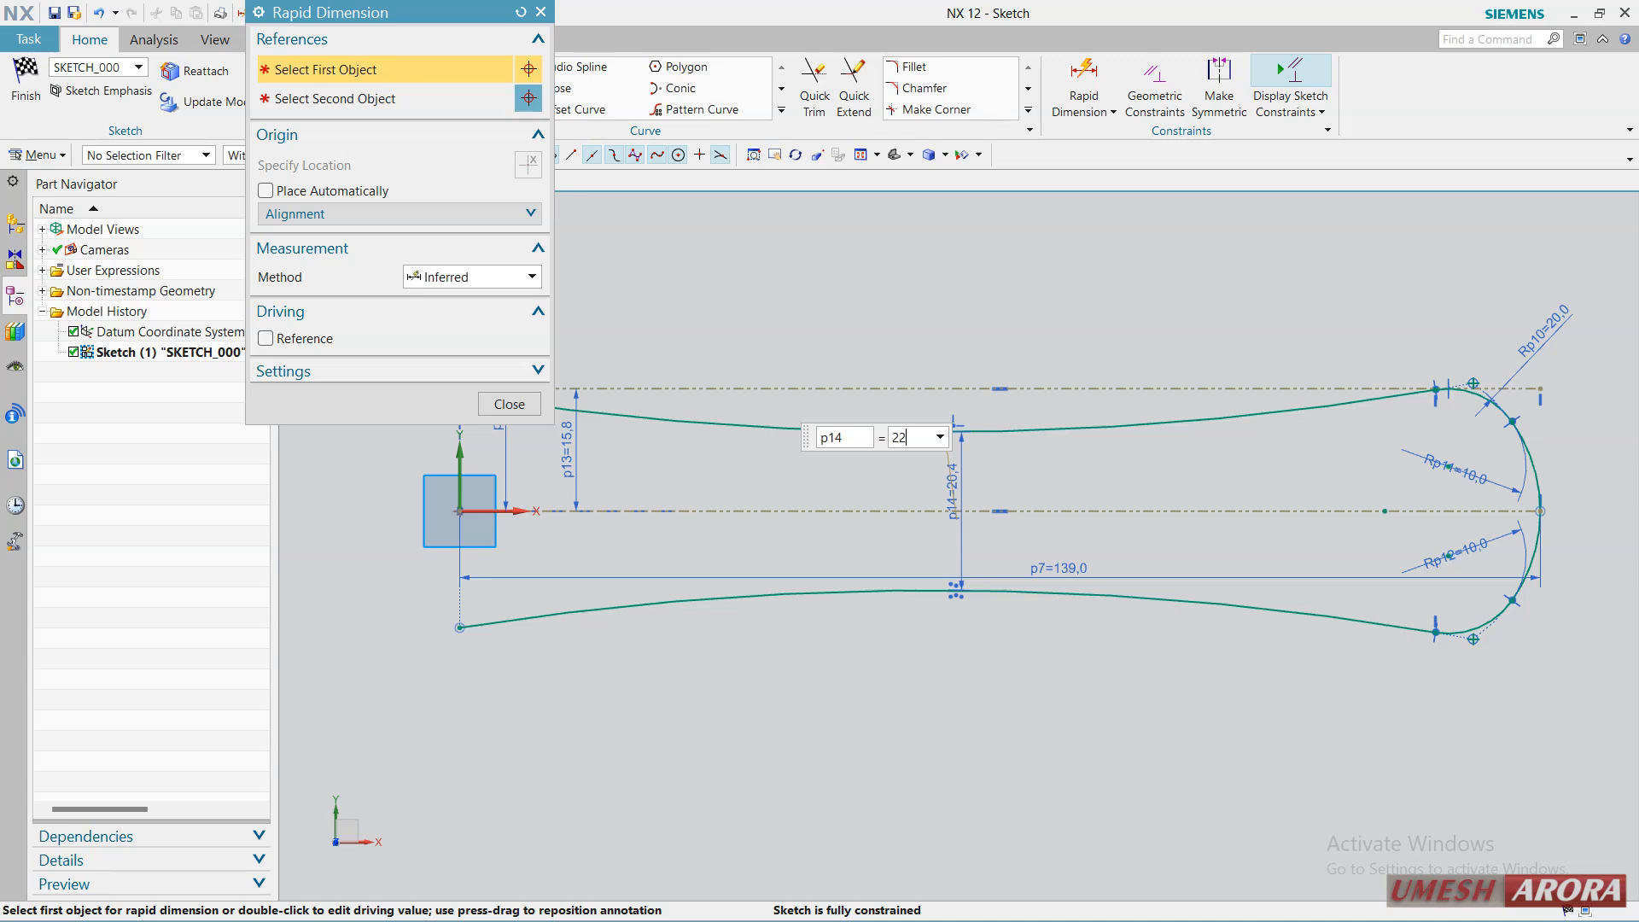
pyautogui.press('Return')
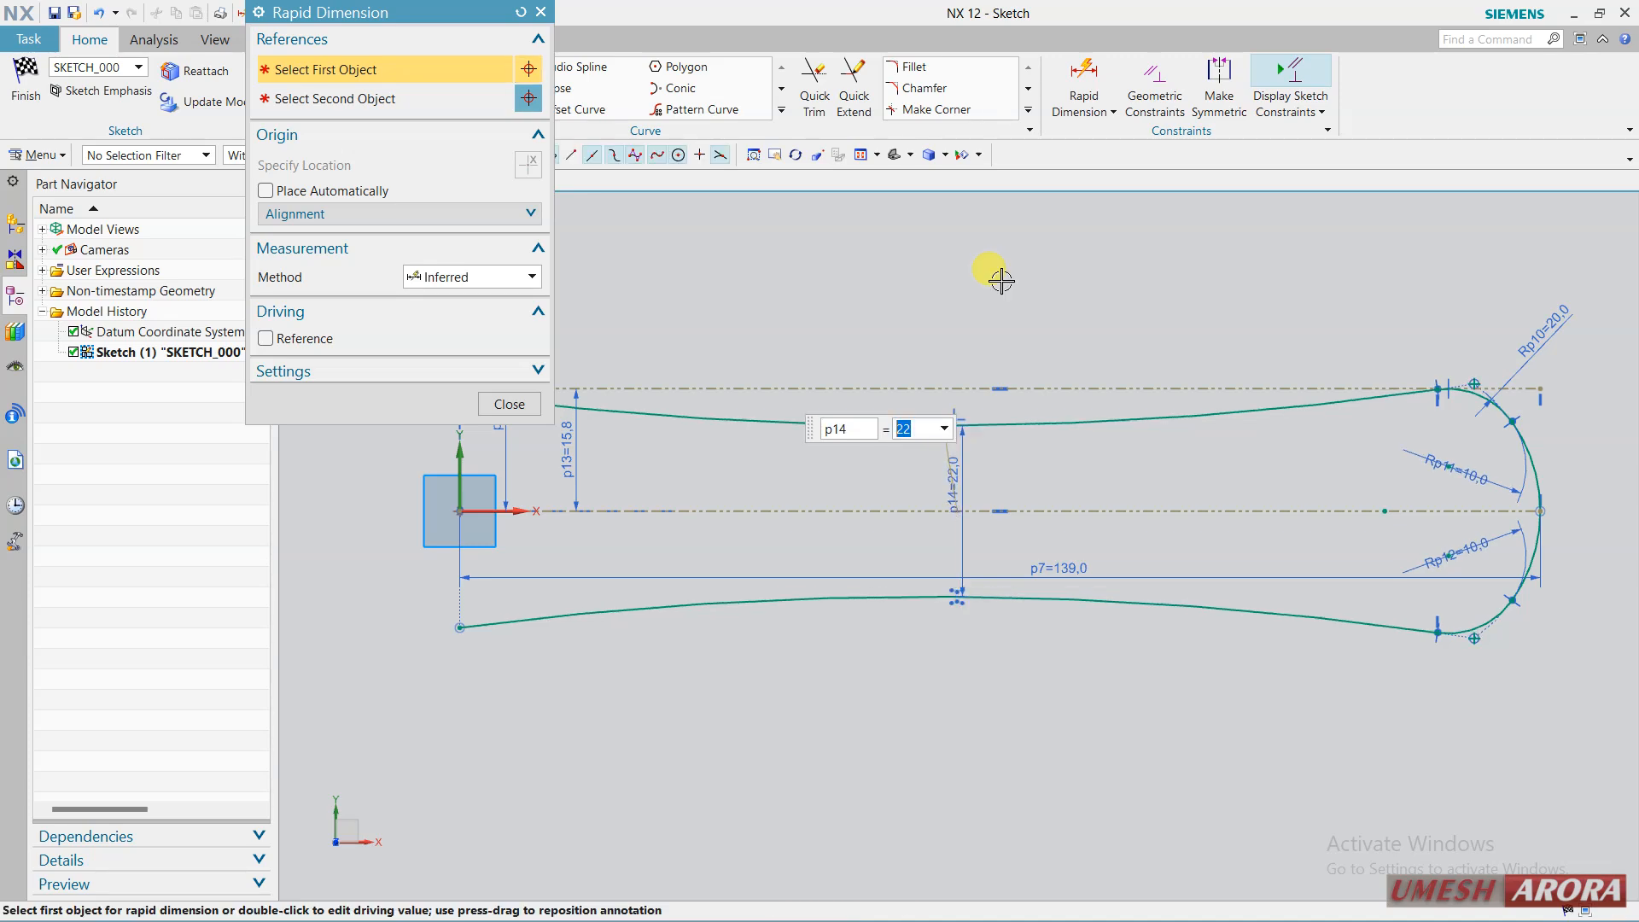
pyautogui.press('Return')
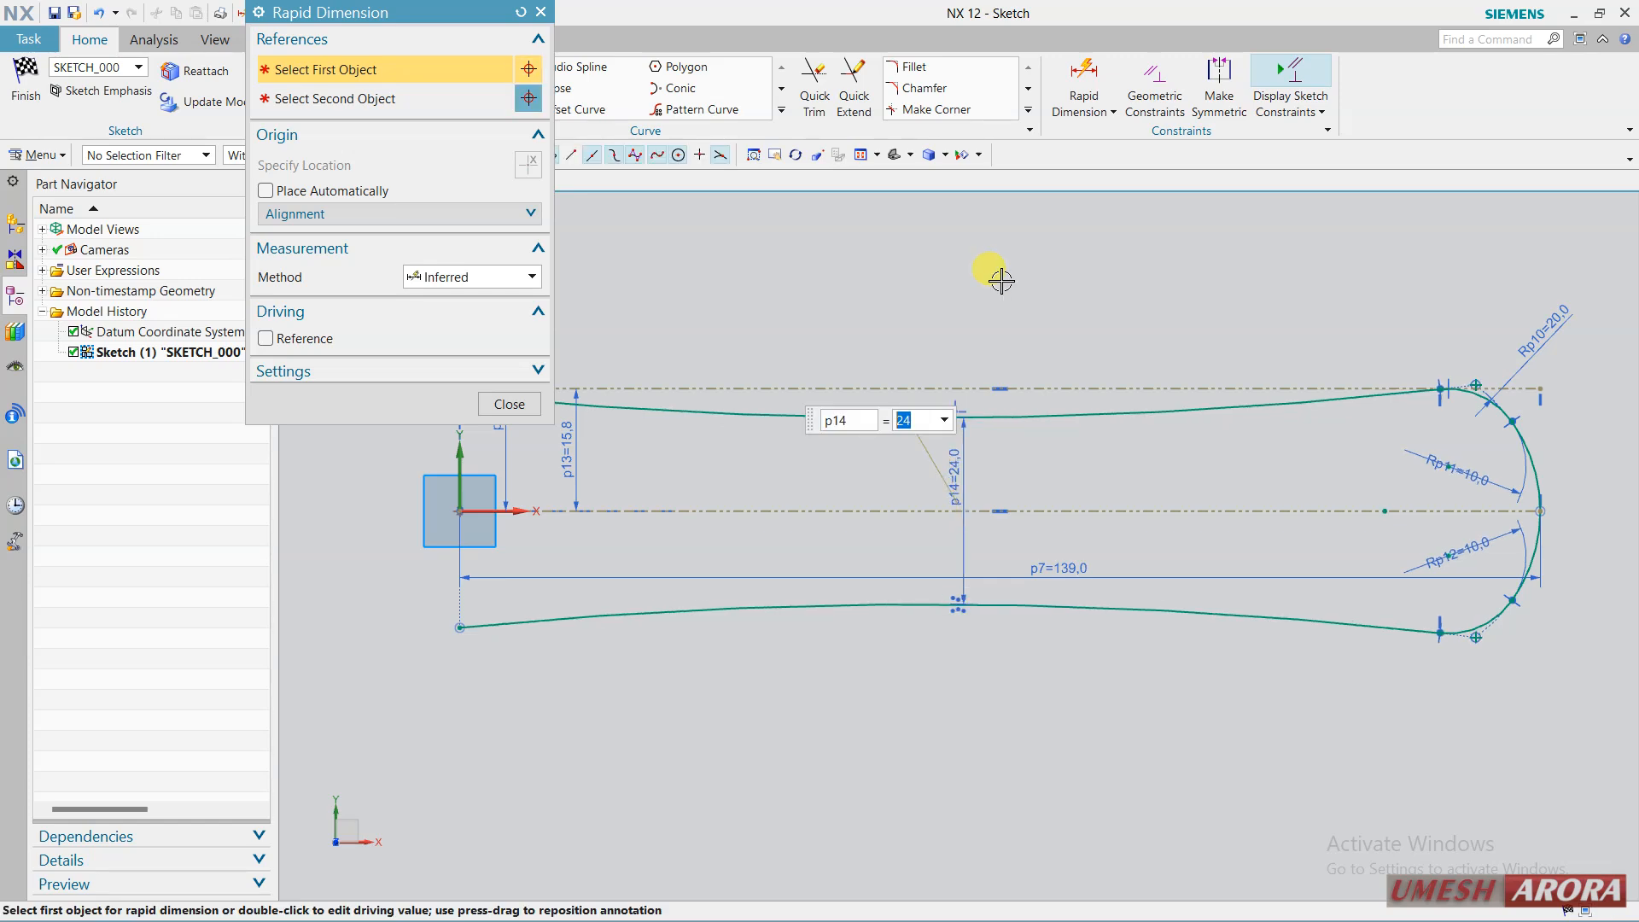
pyautogui.write('22')
pyautogui.press('Return')
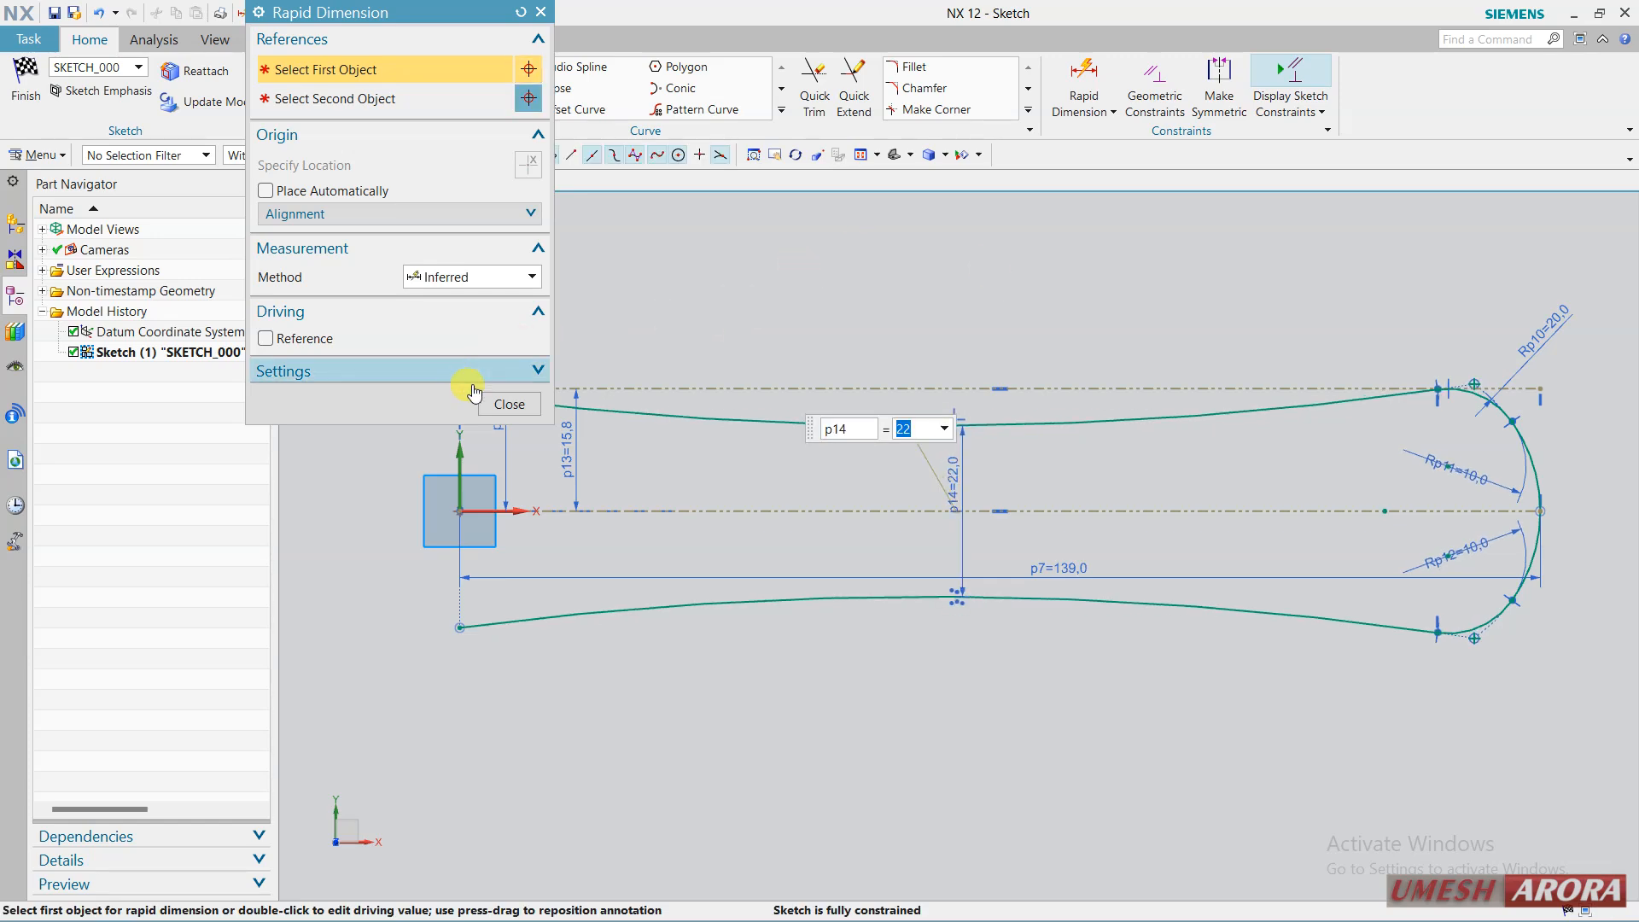
pyautogui.click(491, 401)
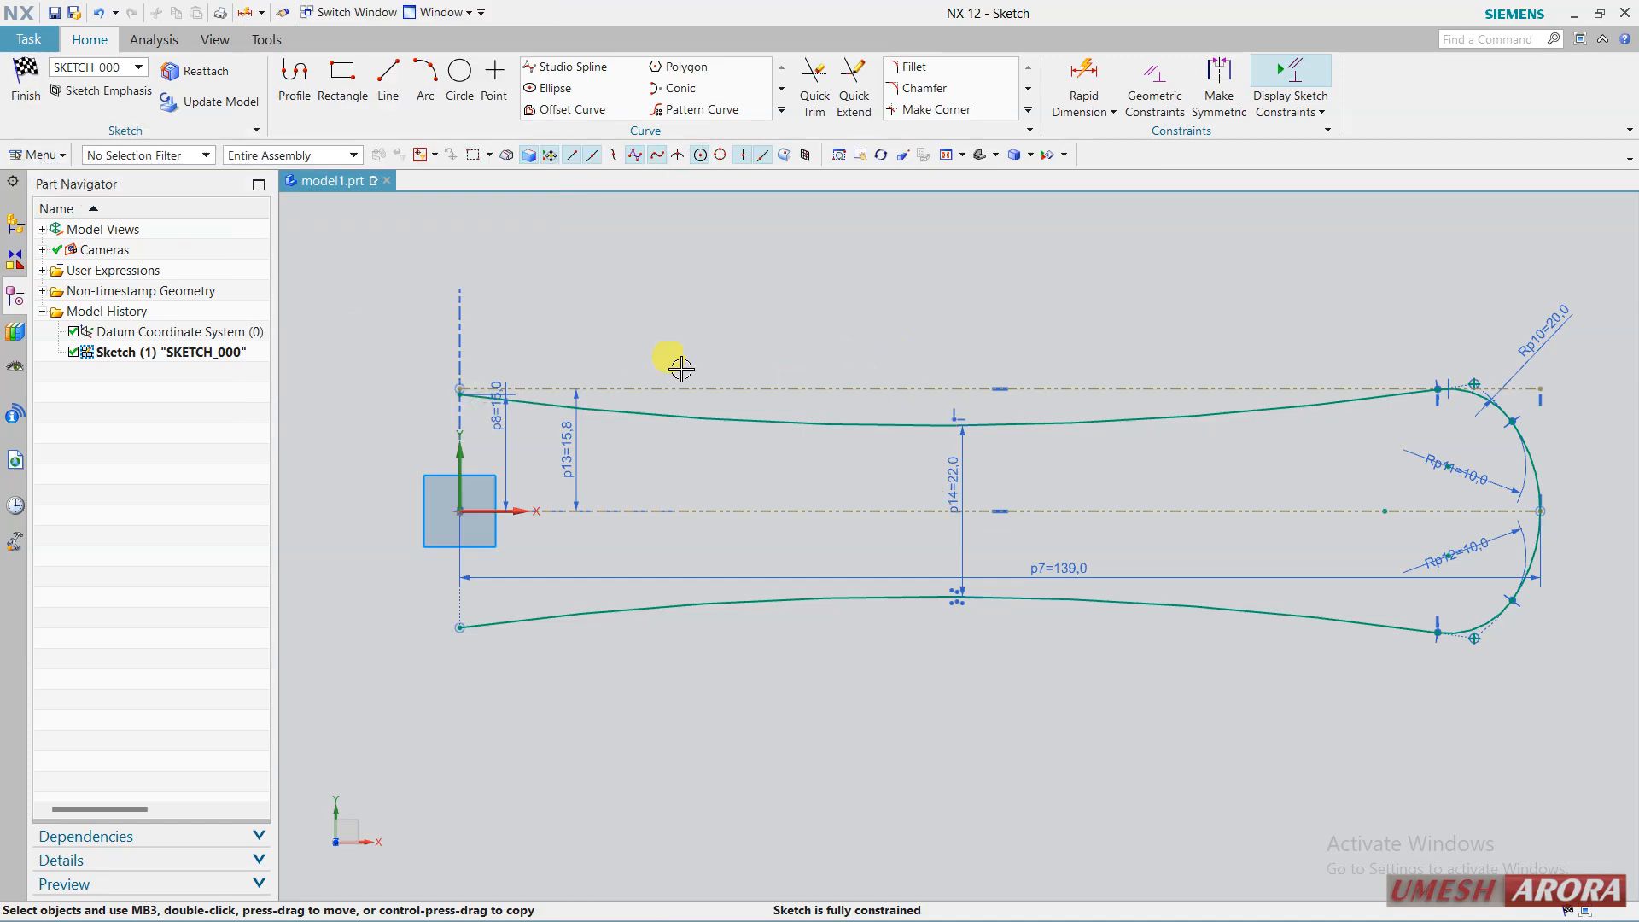
# Finish the sketch and create a new sketch in the task environment on the XZ plane, with the plane normal reversed.
pyautogui.click(26, 82)
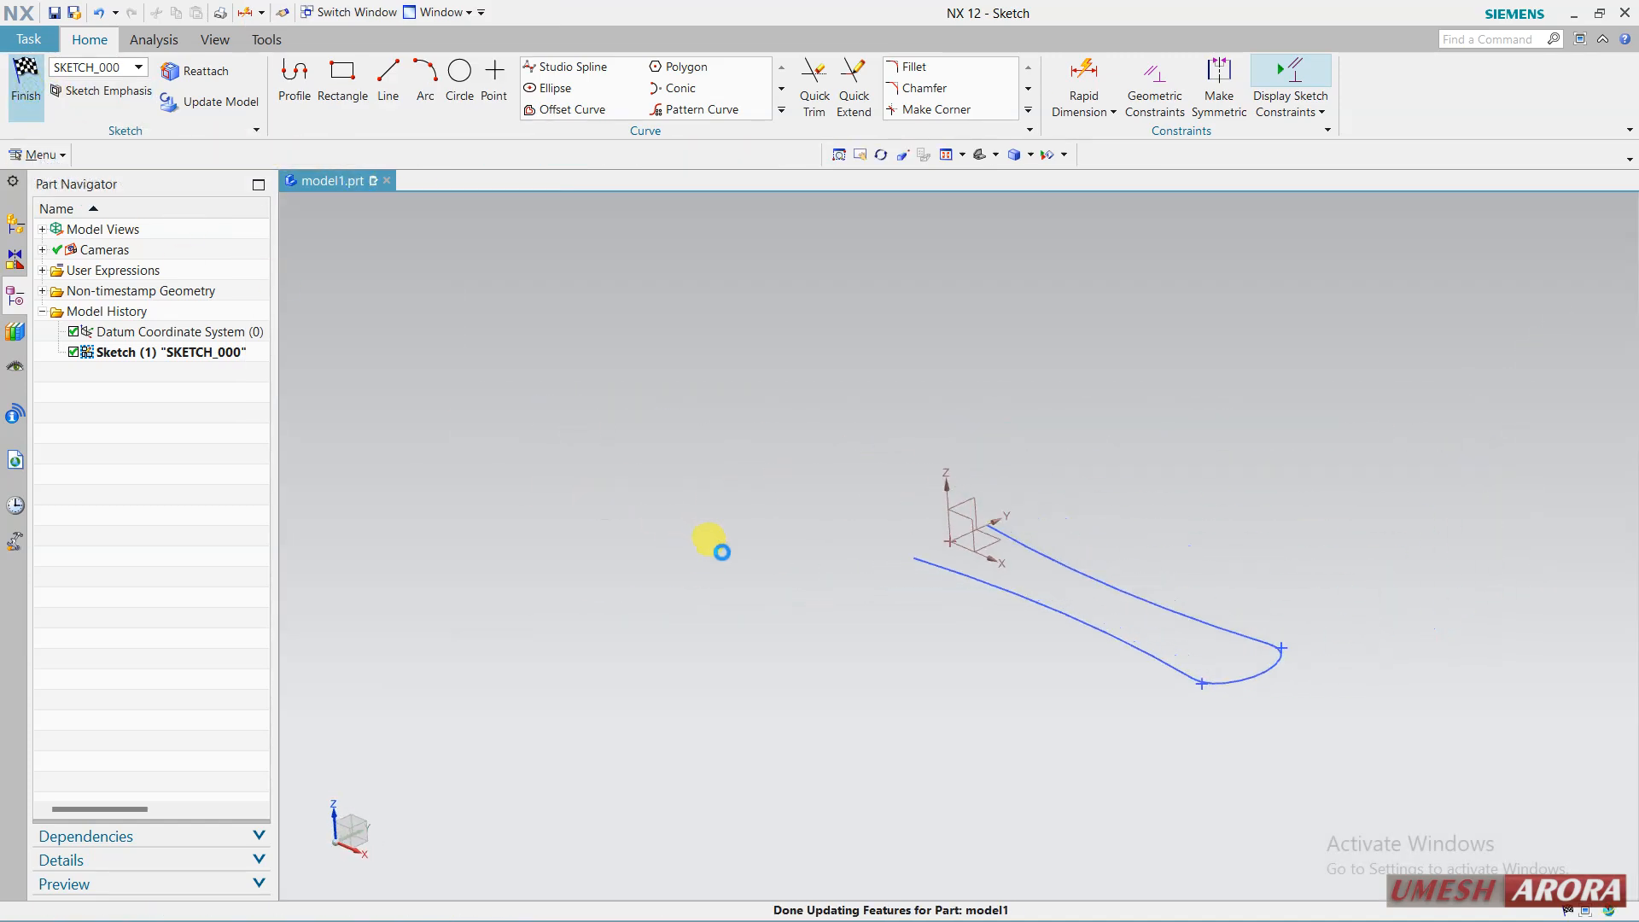
pyautogui.moveTo(937, 695)
pyautogui.mouseDown(button='middle')
pyautogui.moveTo(944, 662)
pyautogui.moveTo(1006, 648)
pyautogui.moveTo(901, 666)
pyautogui.mouseUp(button='middle')
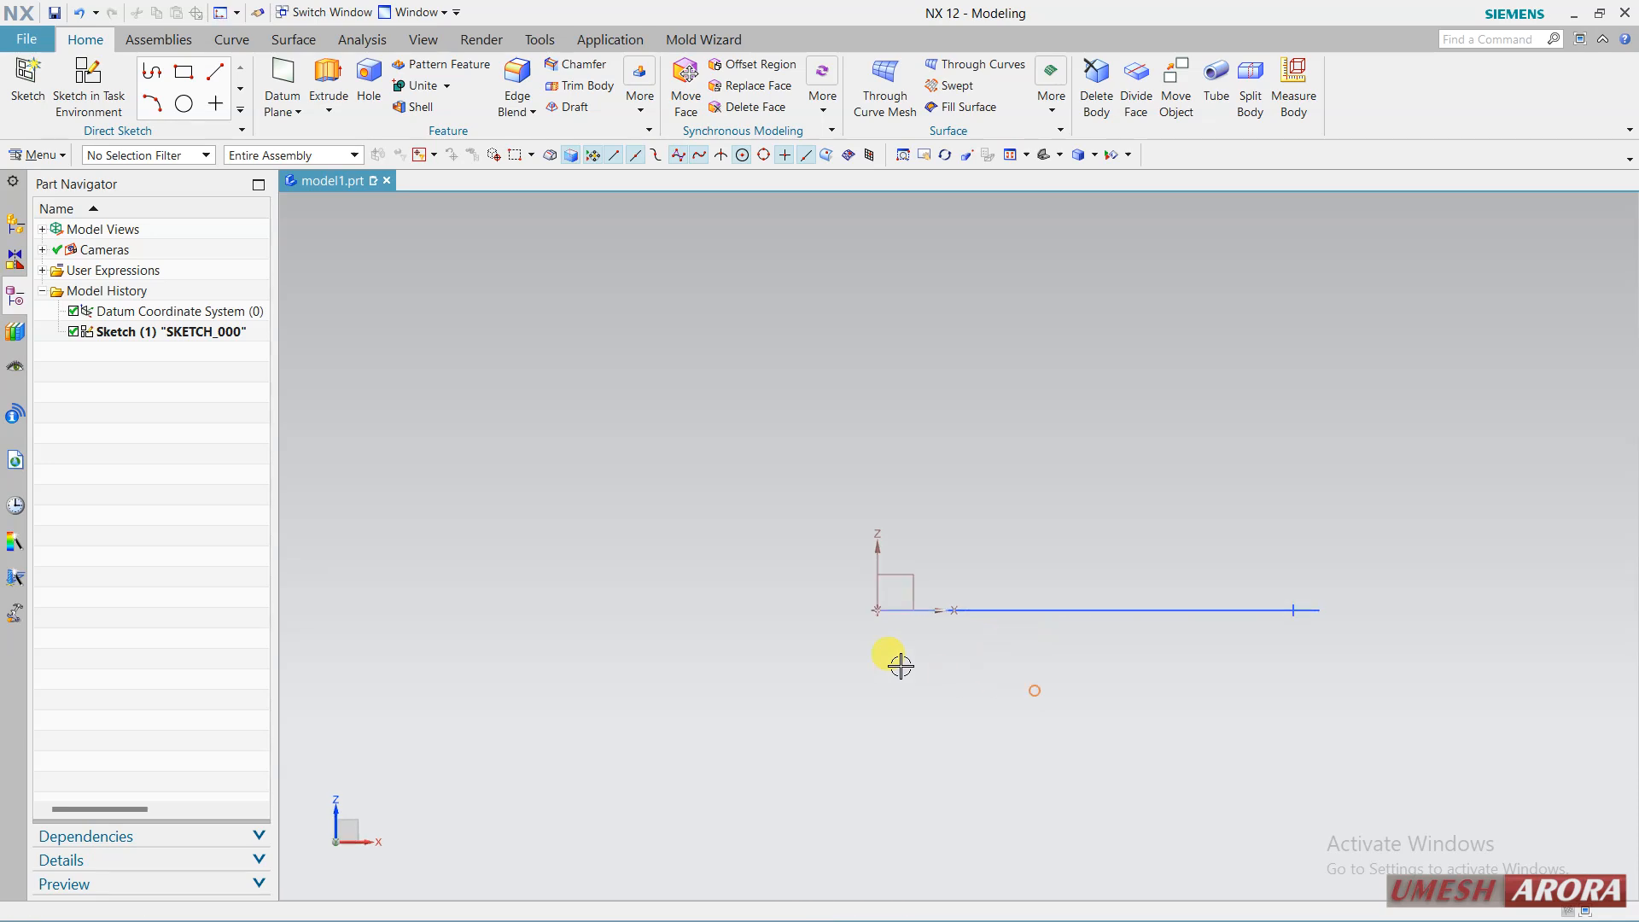
pyautogui.click(89, 84)
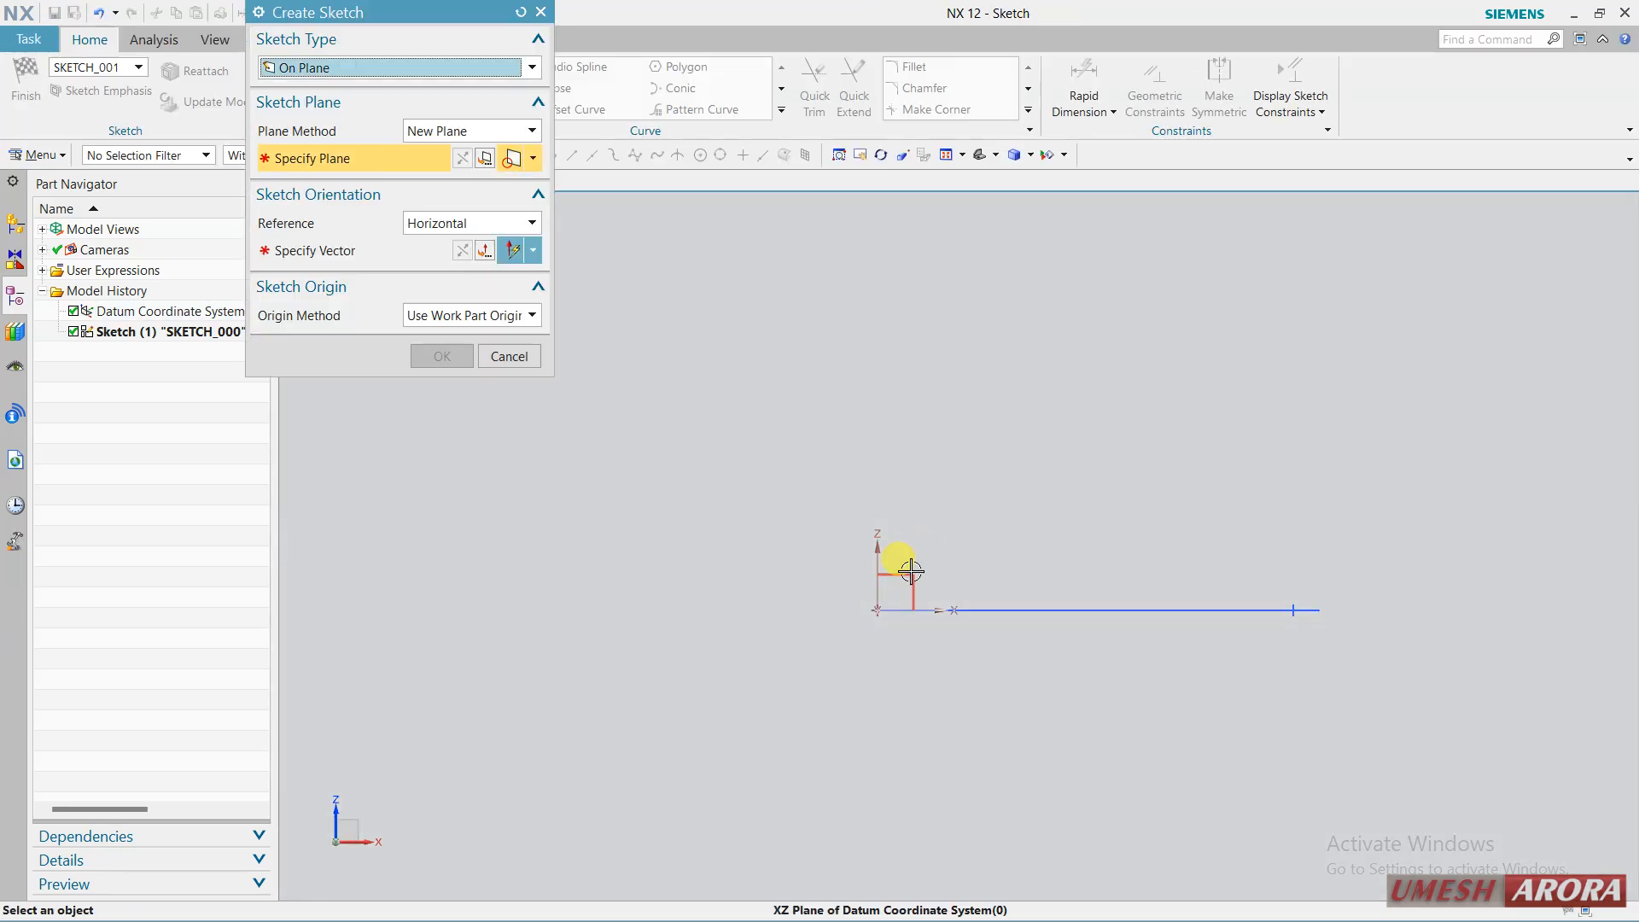
pyautogui.click(900, 567)
pyautogui.click(1001, 547)
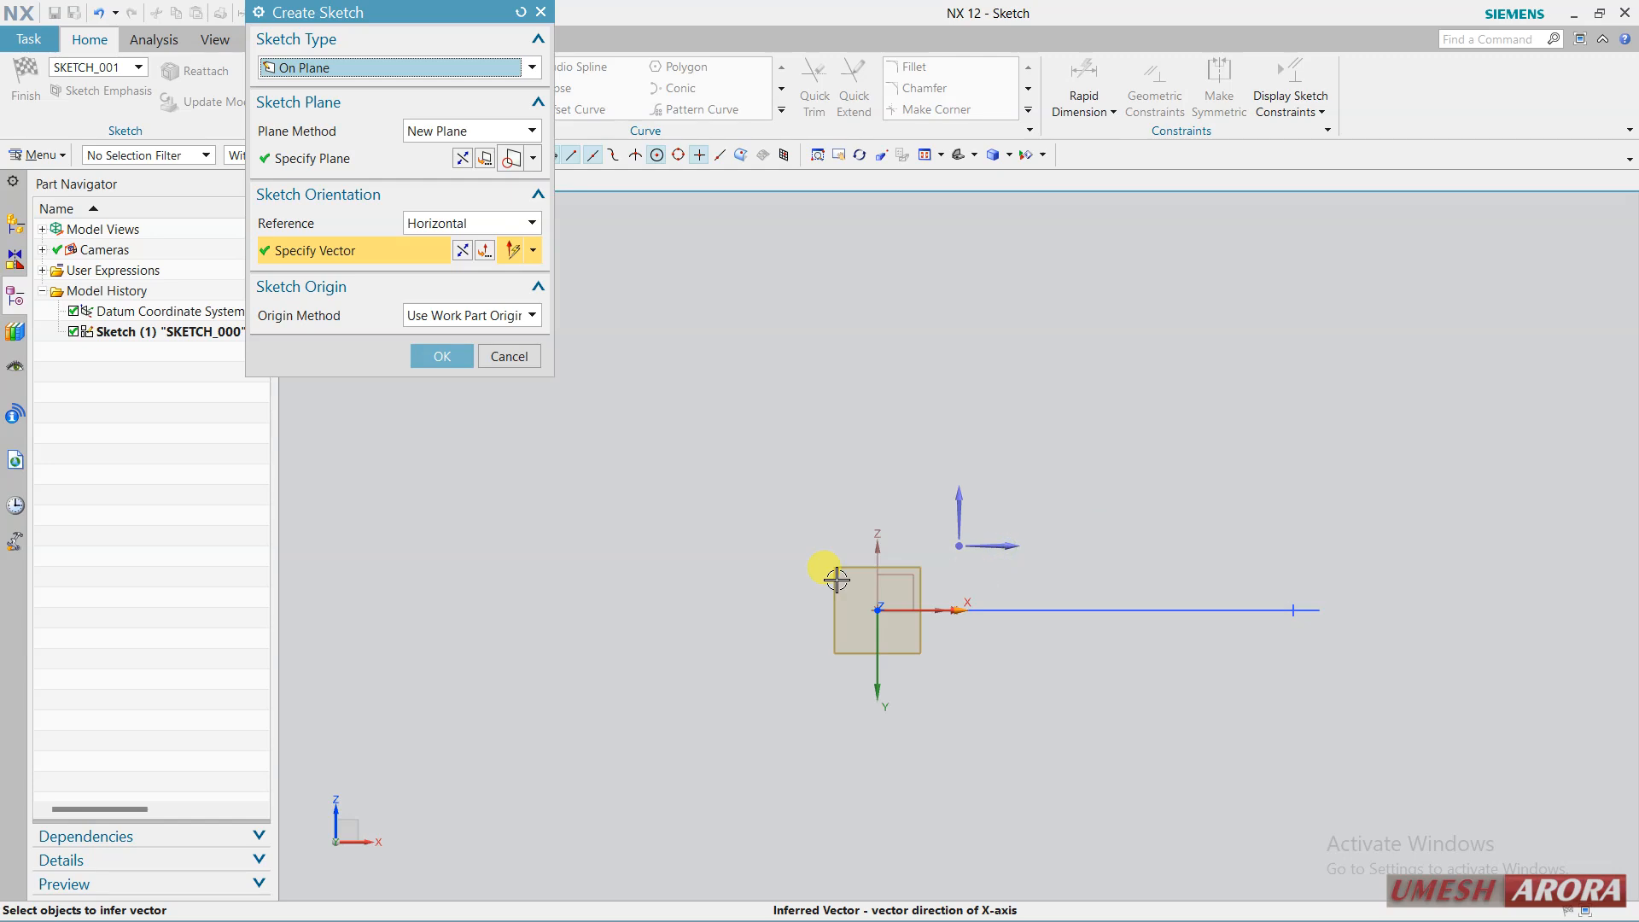
pyautogui.click(462, 158)
pyautogui.middleClick(687, 371)
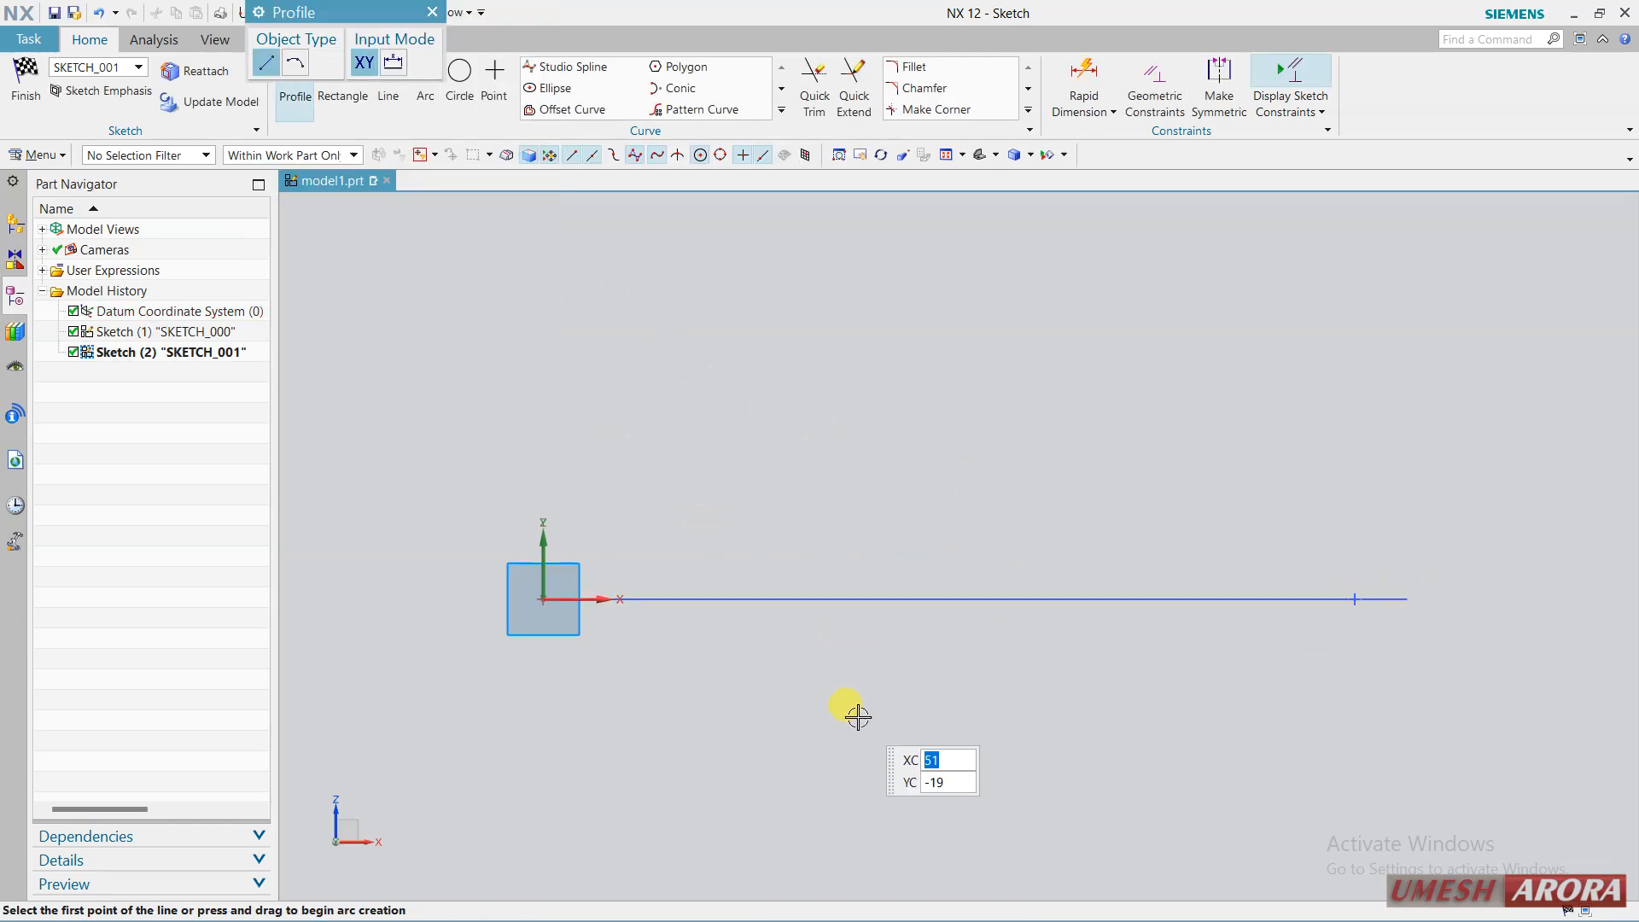
pyautogui.press('Escape')
# Project the existing plan profile's curves, seen edge-on along the X axis, into the current sketch.
pyautogui.click(781, 109)
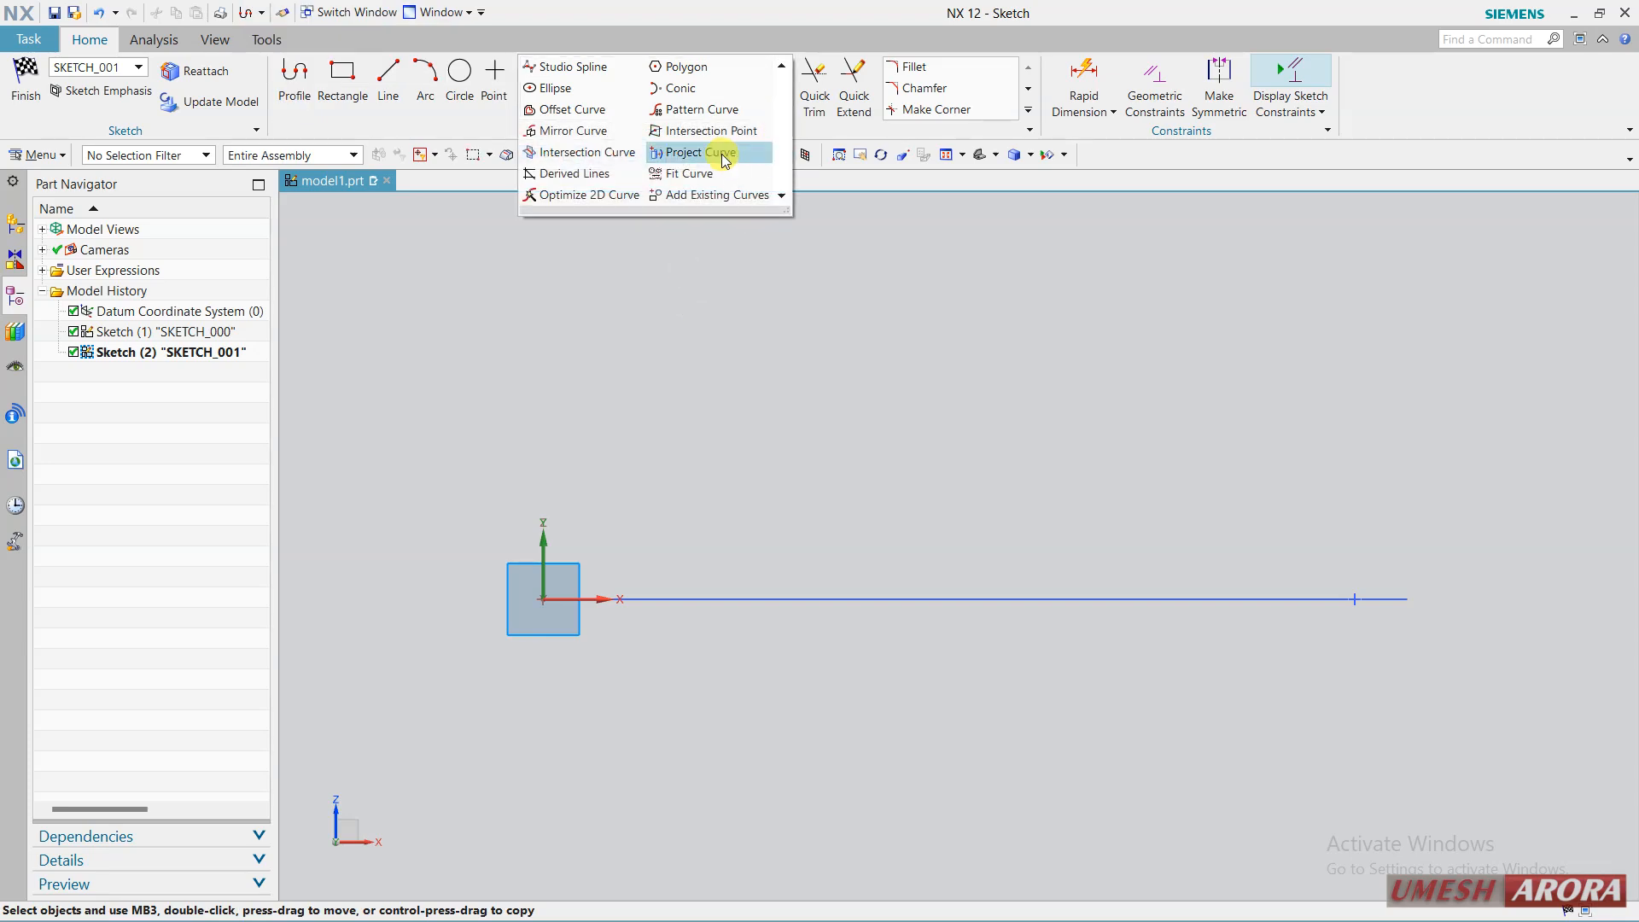
pyautogui.click(722, 159)
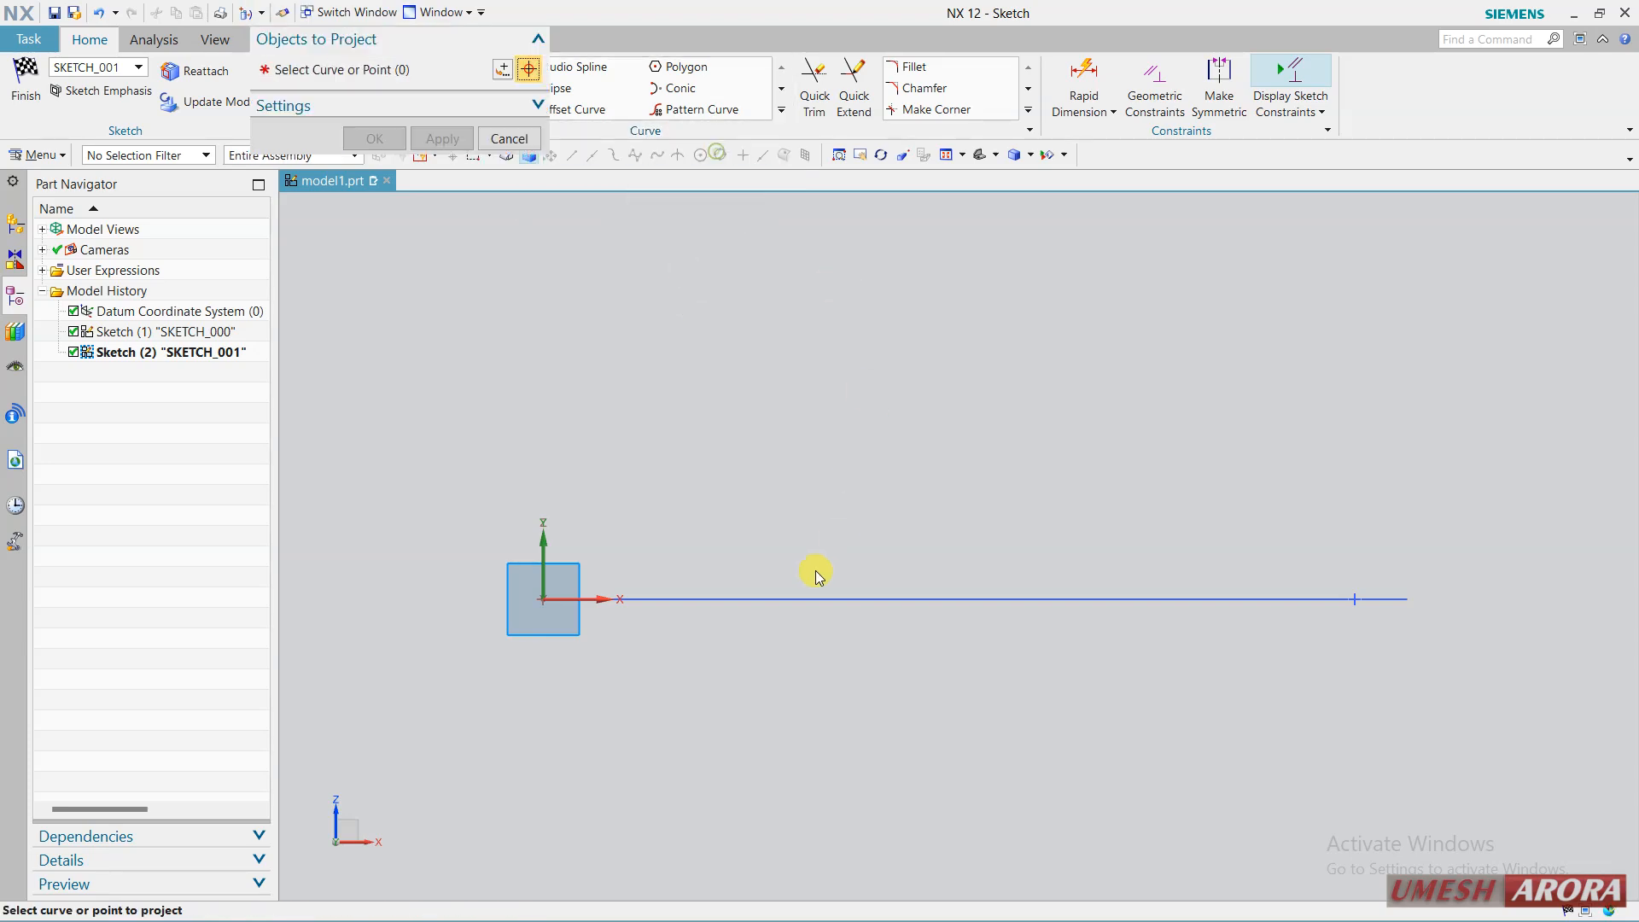
pyautogui.click(780, 599)
pyautogui.middleClick(683, 688)
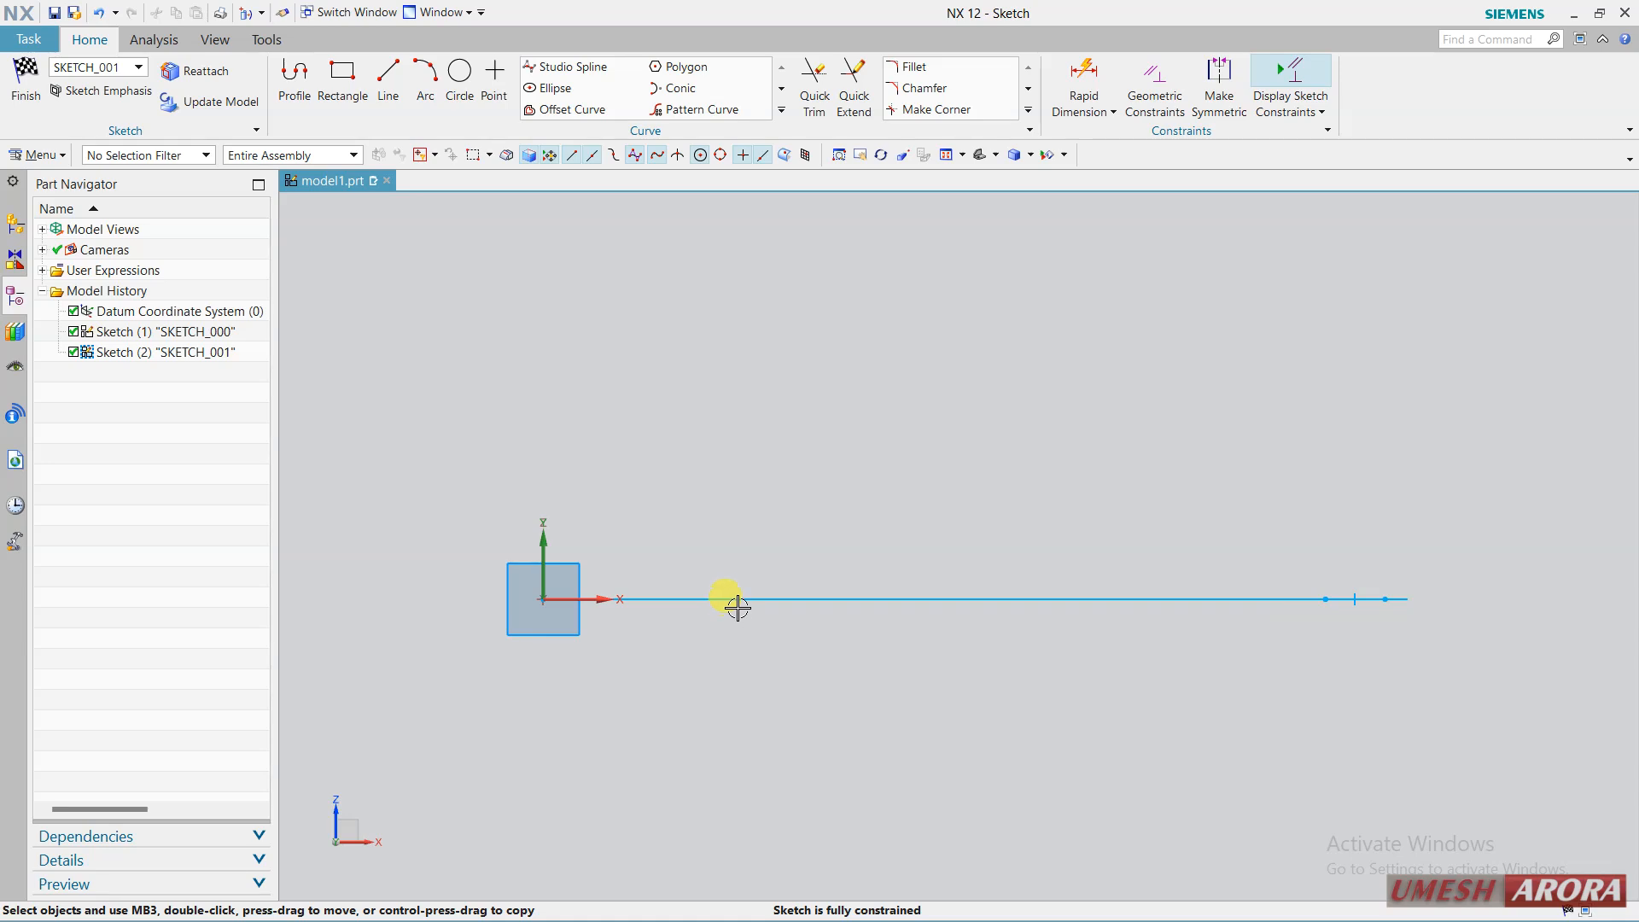
pyautogui.rightClick(845, 719)
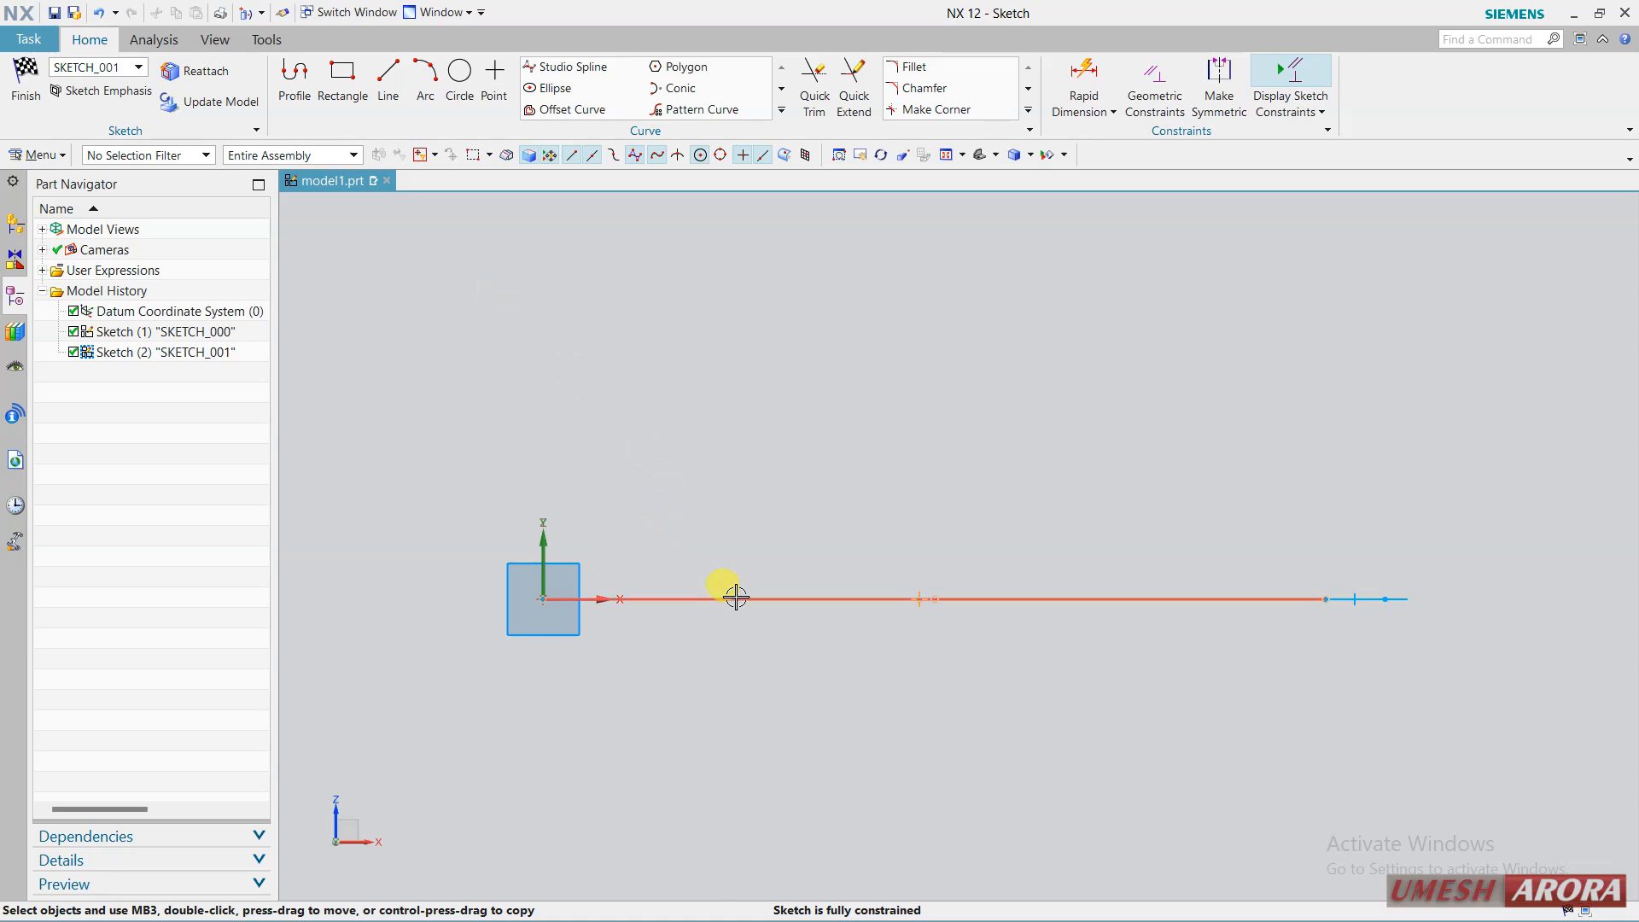
pyautogui.moveTo(735, 598); pyautogui.dragTo(765, 625, button='right')
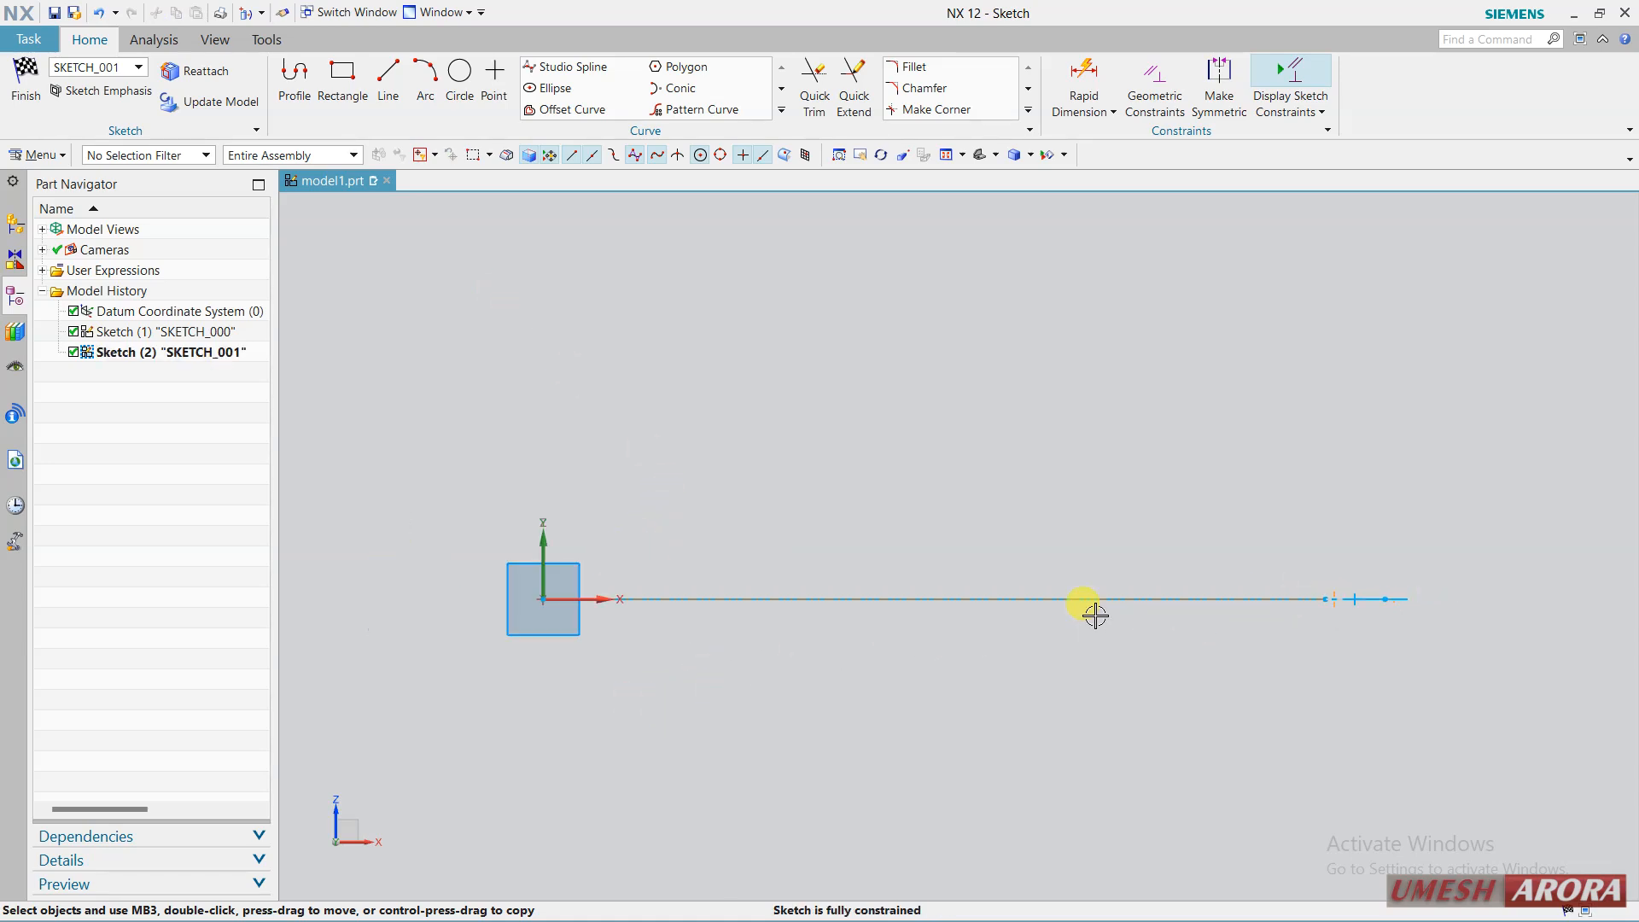
pyautogui.scroll(1, 1365, 597)
pyautogui.scroll(-1, 771, 620)
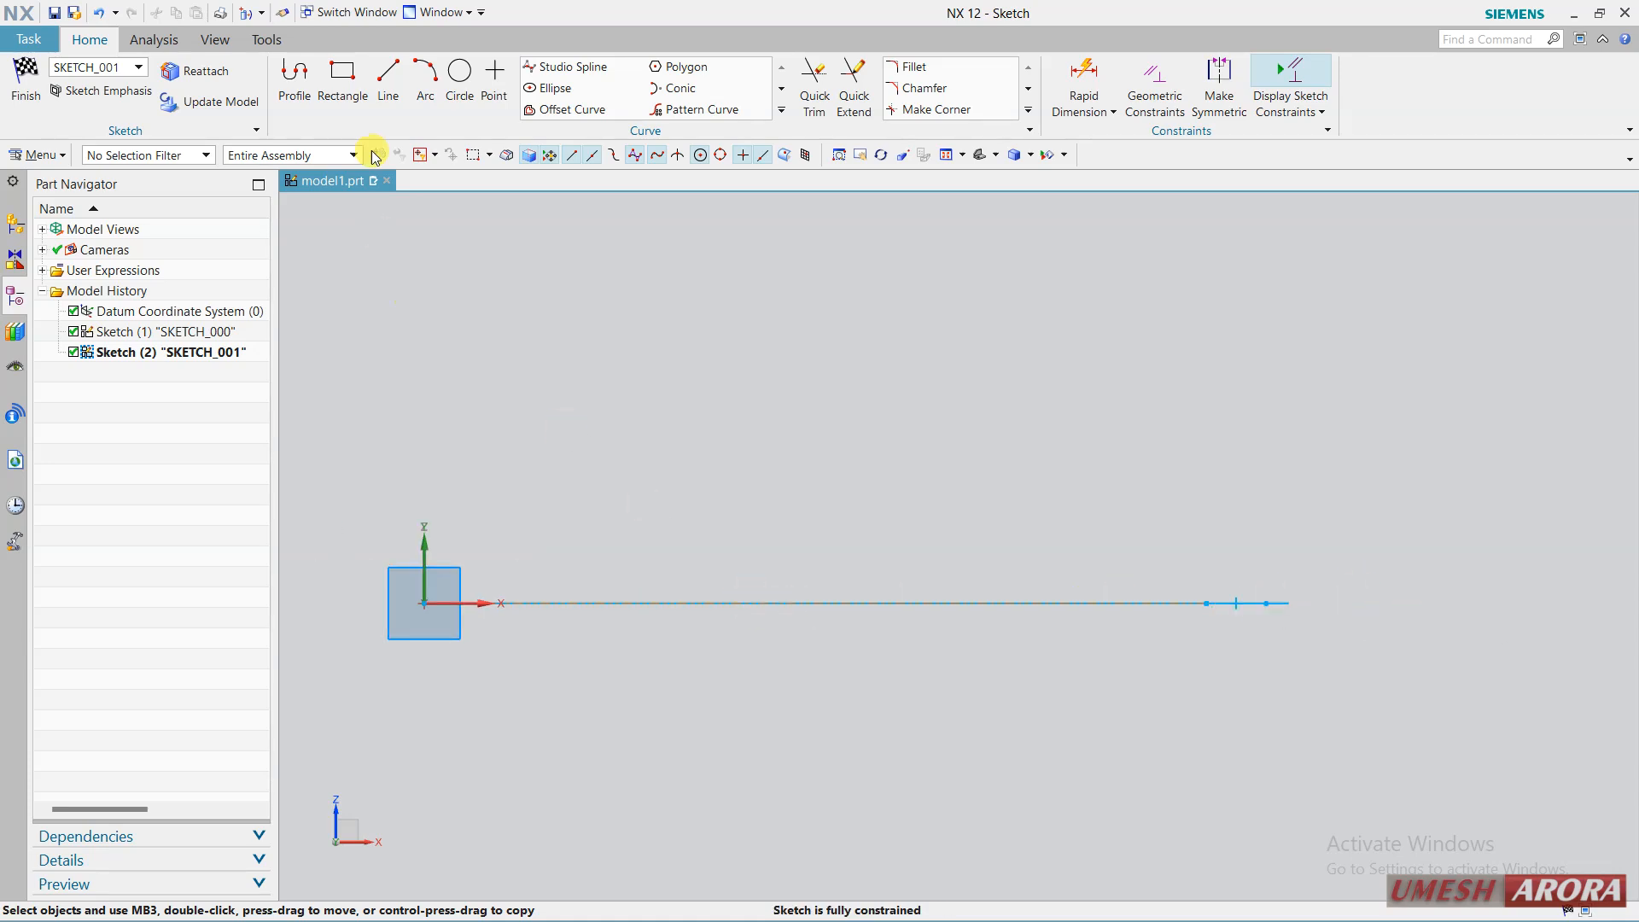
# Draw a horizontal line about 139 mm long starting at the vertical axis, about 7 mm above the projected curves.
pyautogui.click(388, 76)
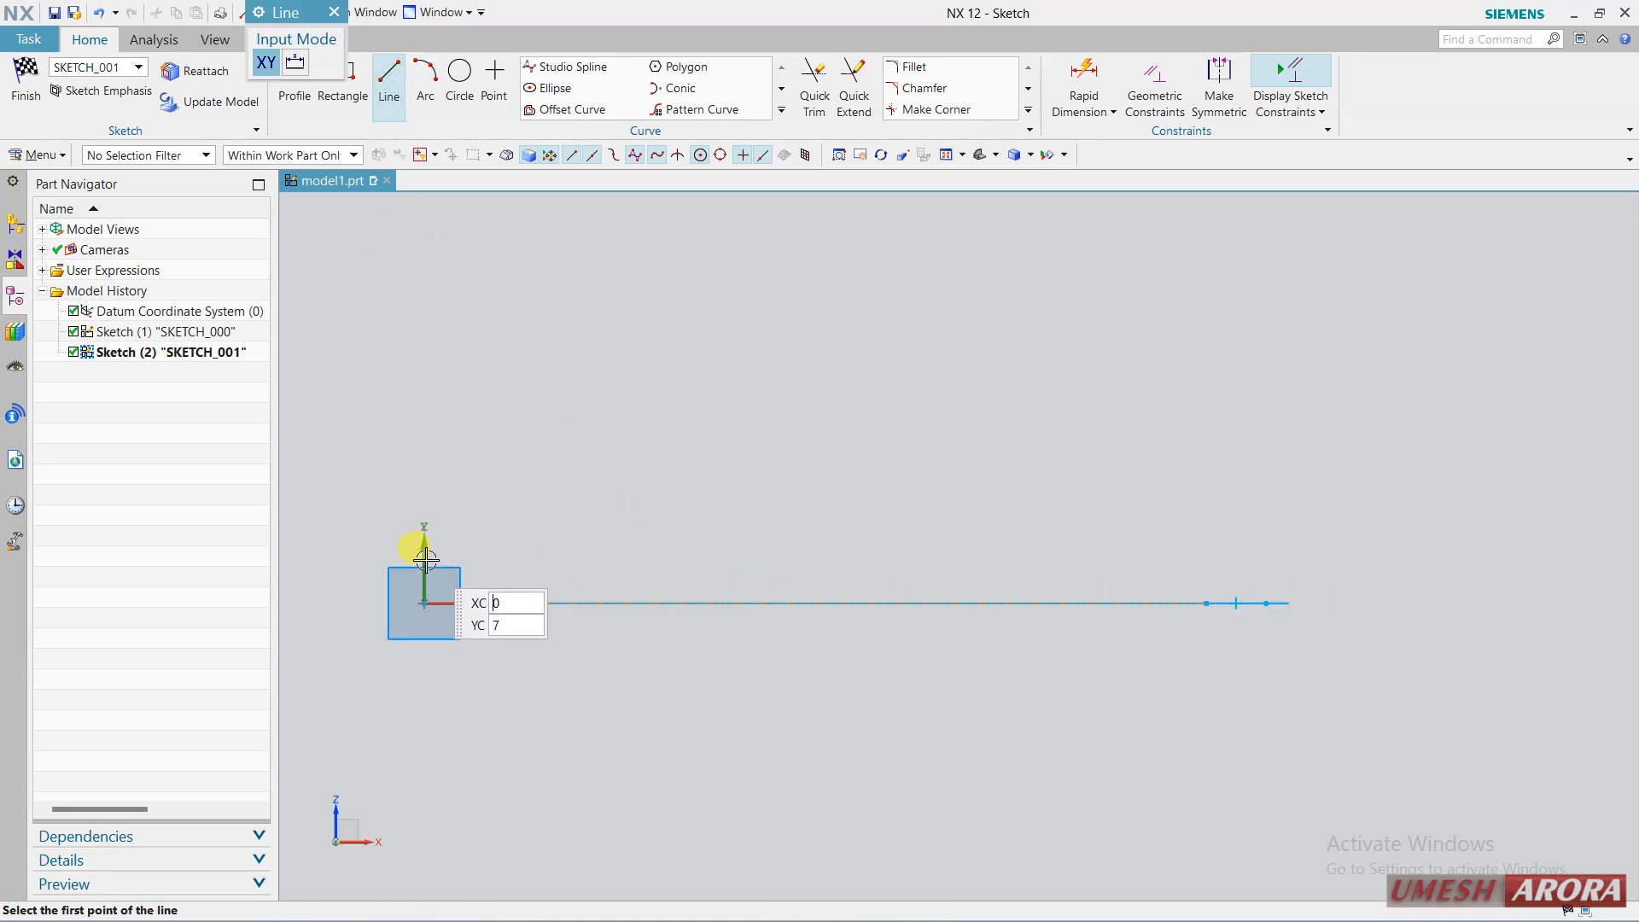
pyautogui.click(424, 560)
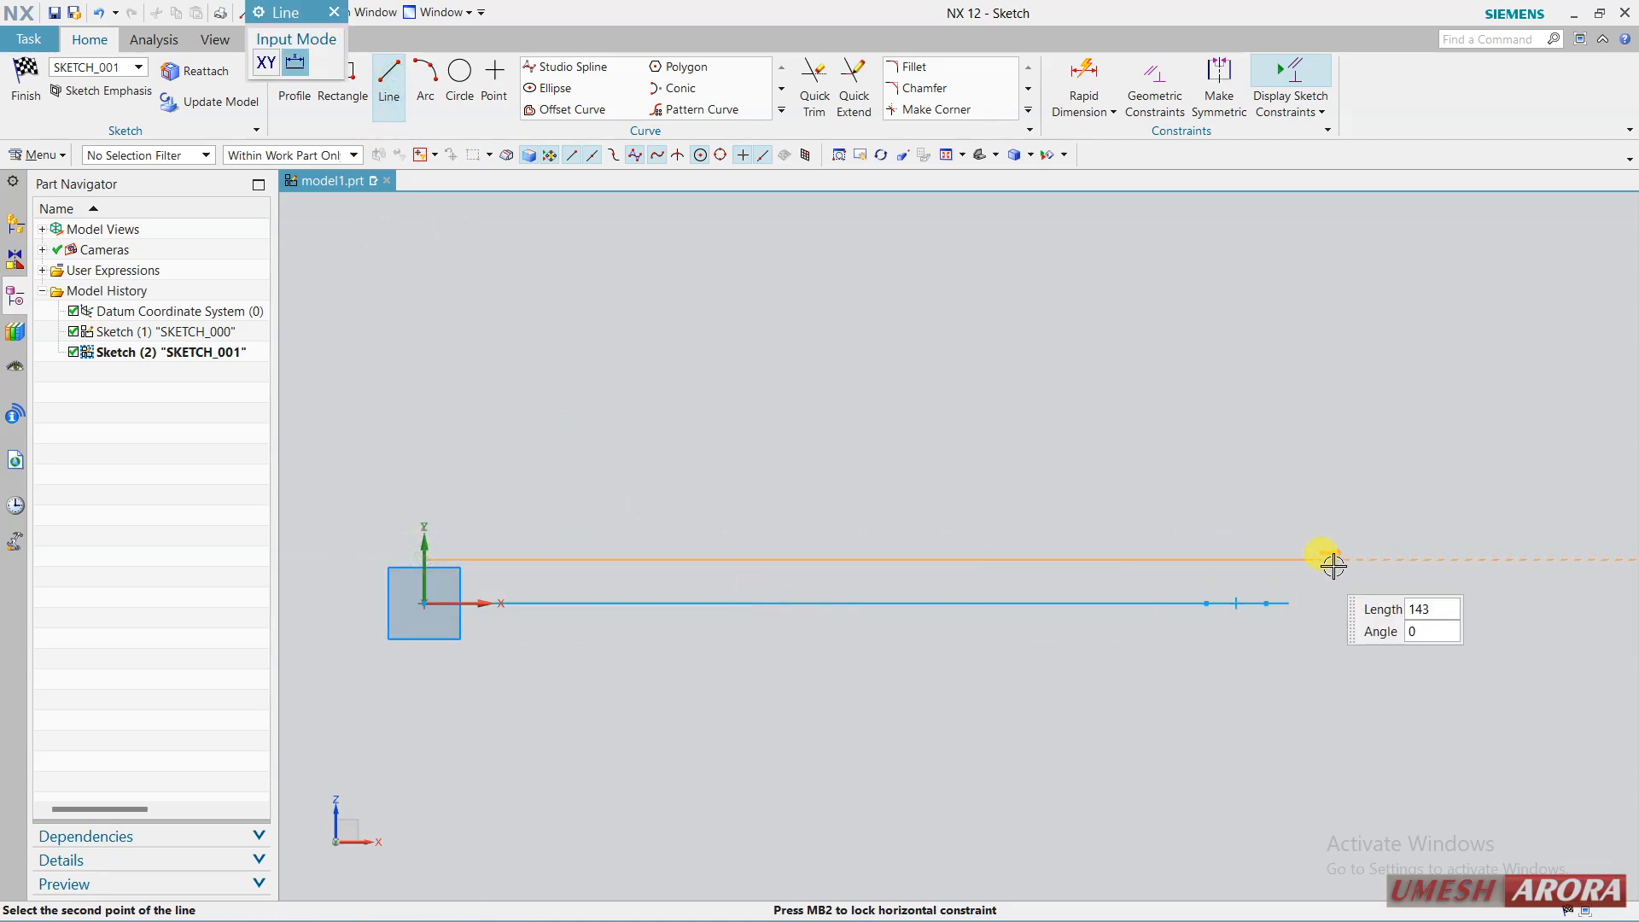
pyautogui.click(1290, 567)
pyautogui.press('Escape')
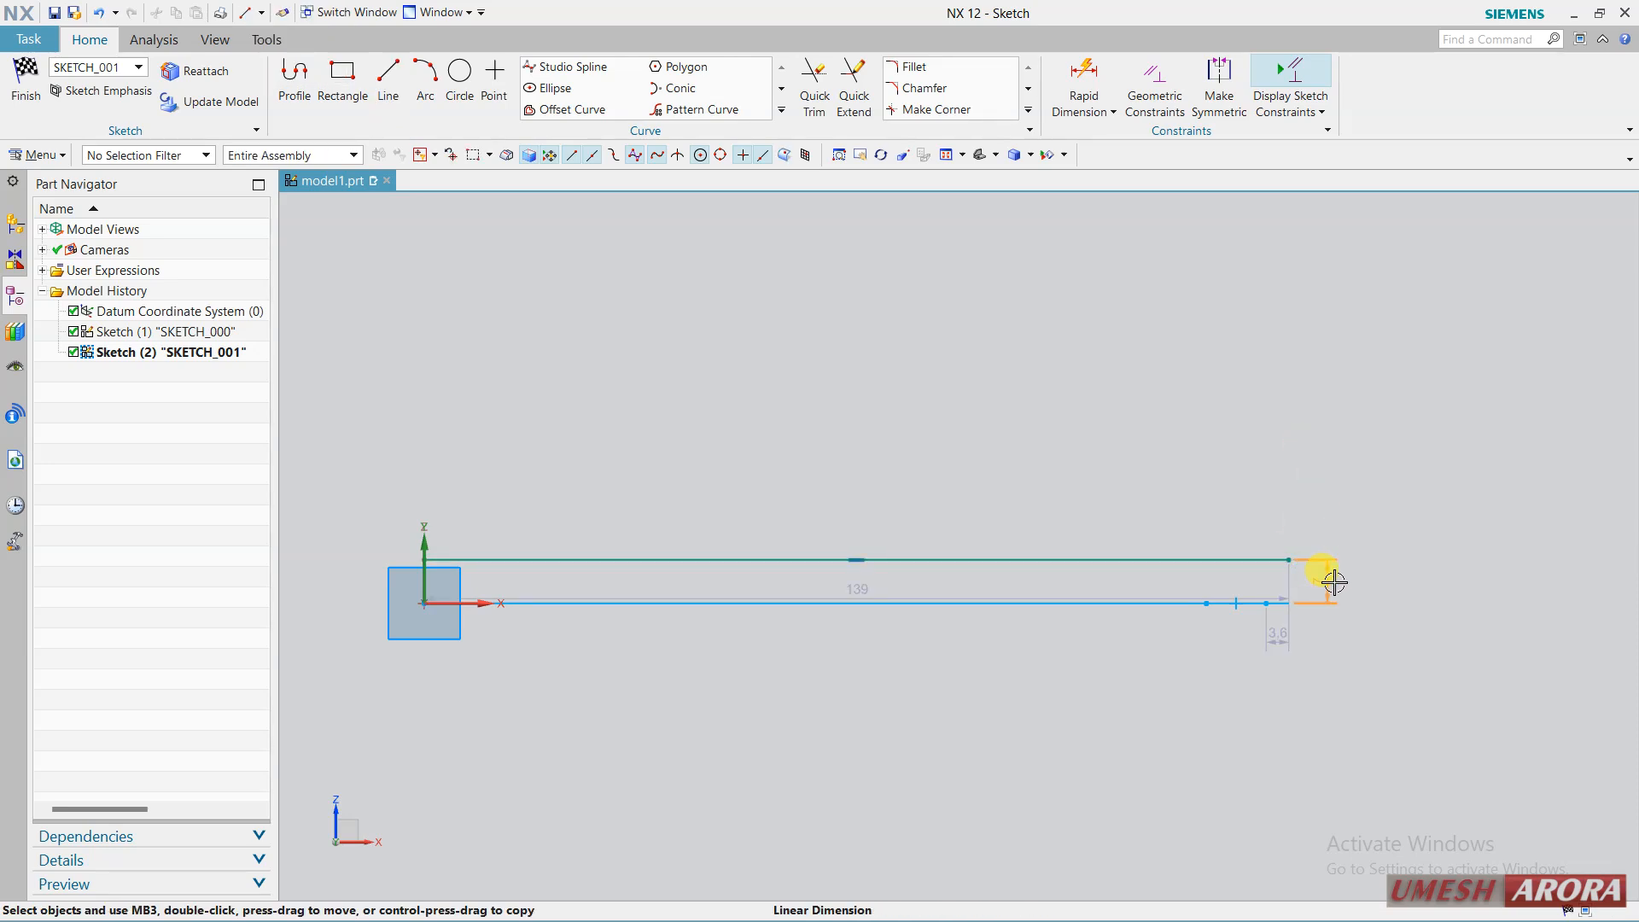
# Set the perpendicular distance between the new horizontal line and the projected curves to 0.75 mm.
pyautogui.click(1334, 582)
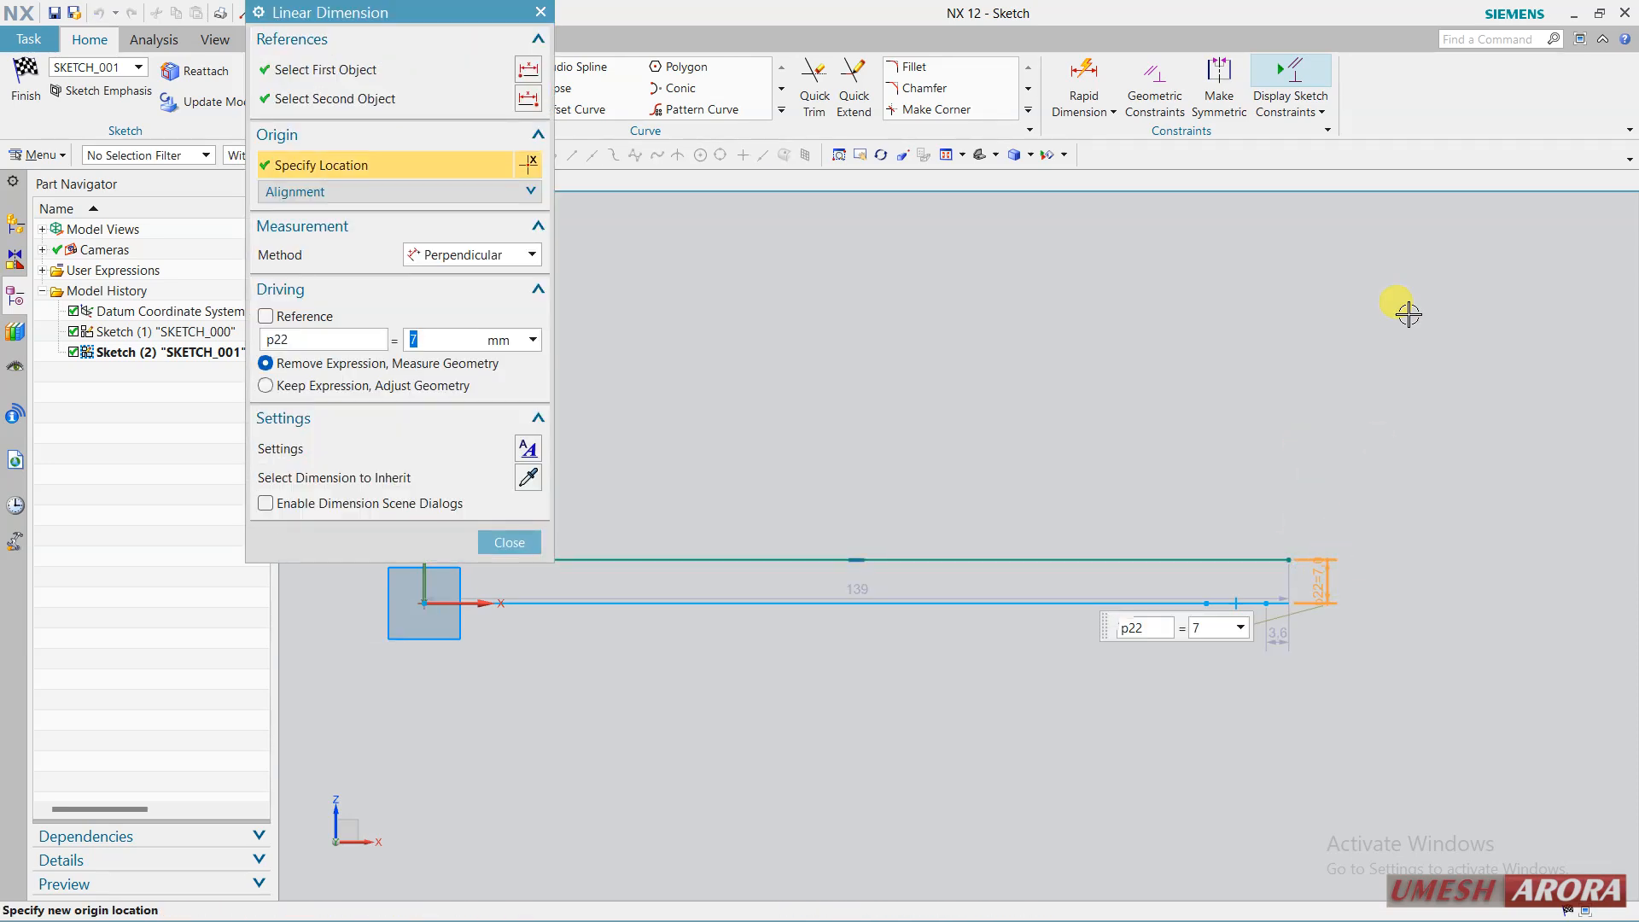
pyautogui.write('0.75')
pyautogui.press('Return')
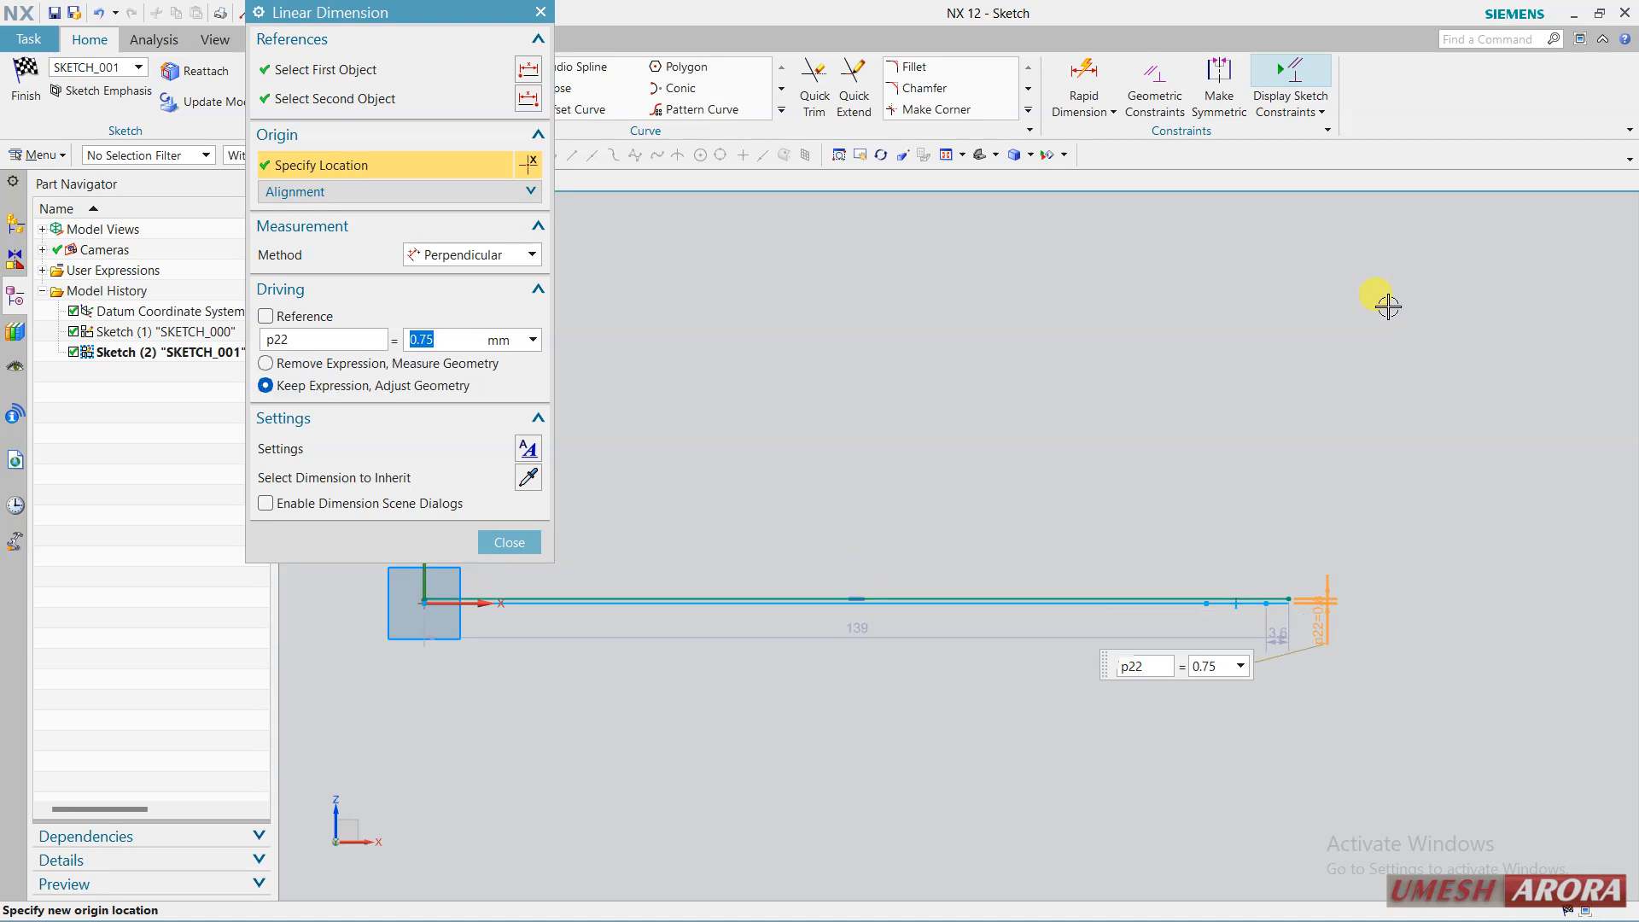
pyautogui.click(510, 543)
# Constrain the horizontal line's start point to lie on the sketch's vertical axis.
pyautogui.scroll(3, 439, 695)
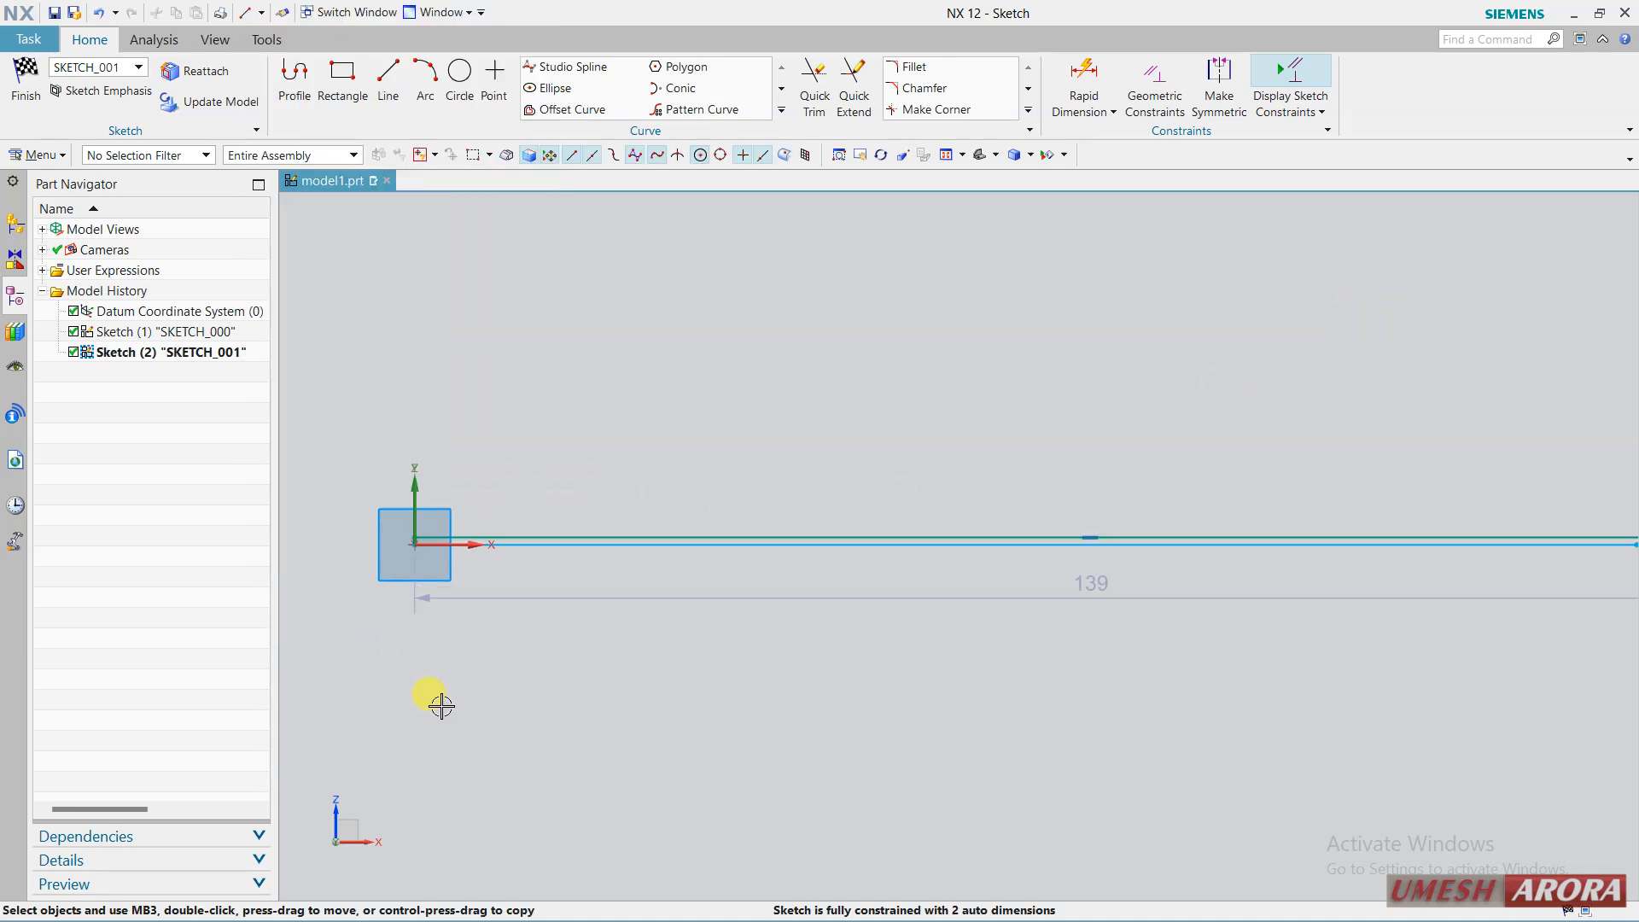
pyautogui.click(408, 451)
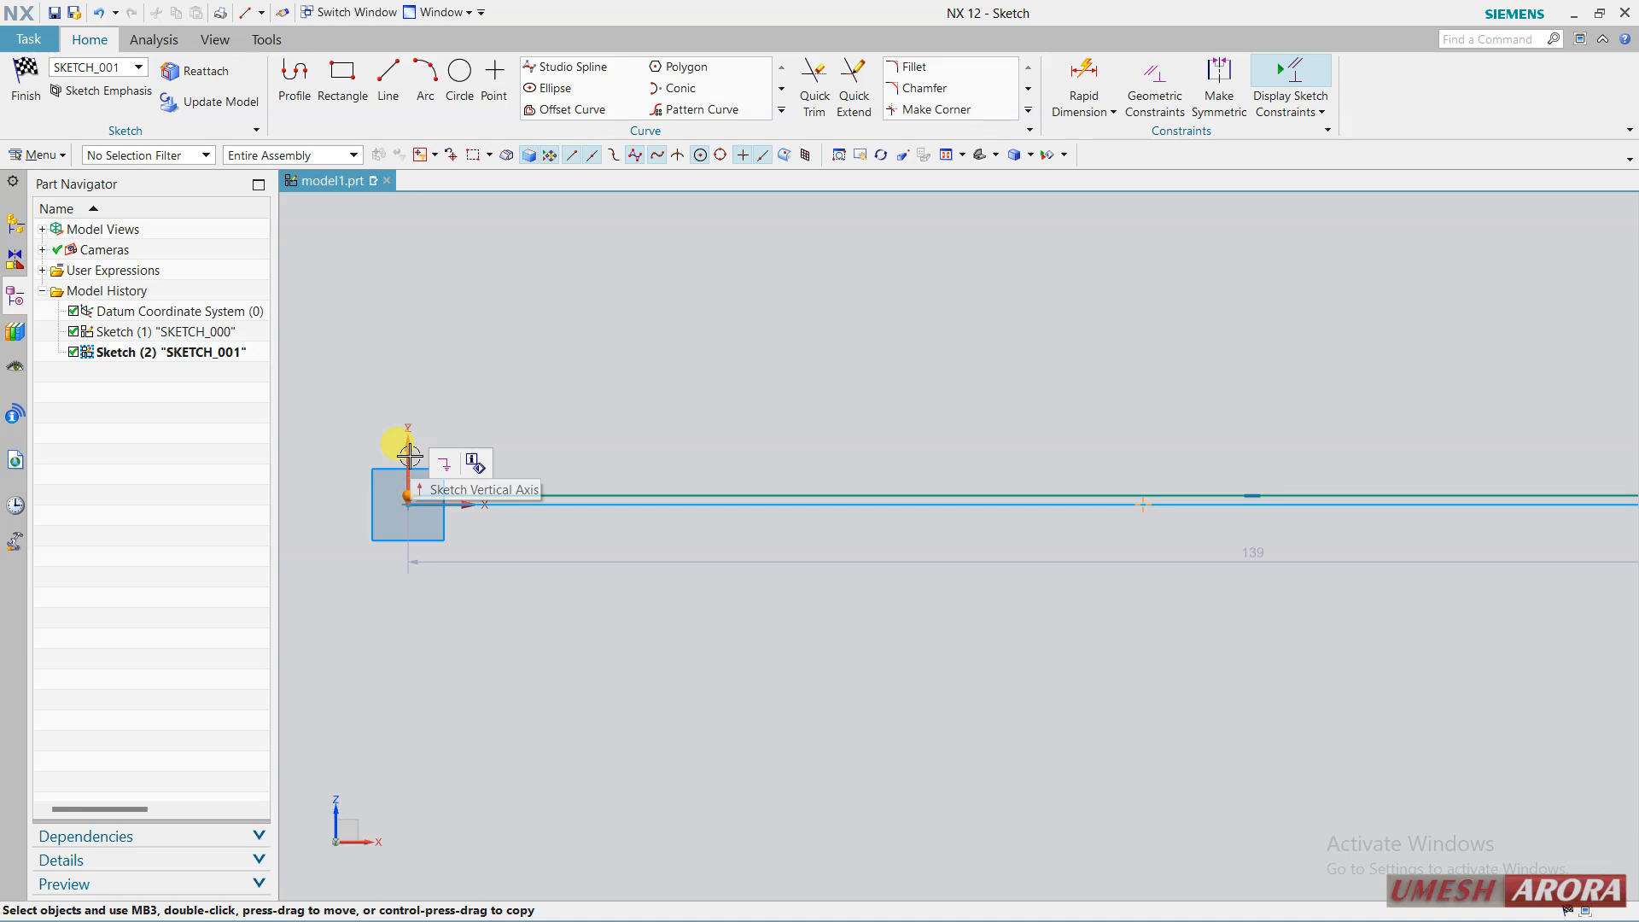
pyautogui.click(444, 429)
pyautogui.scroll(-3, 475, 655)
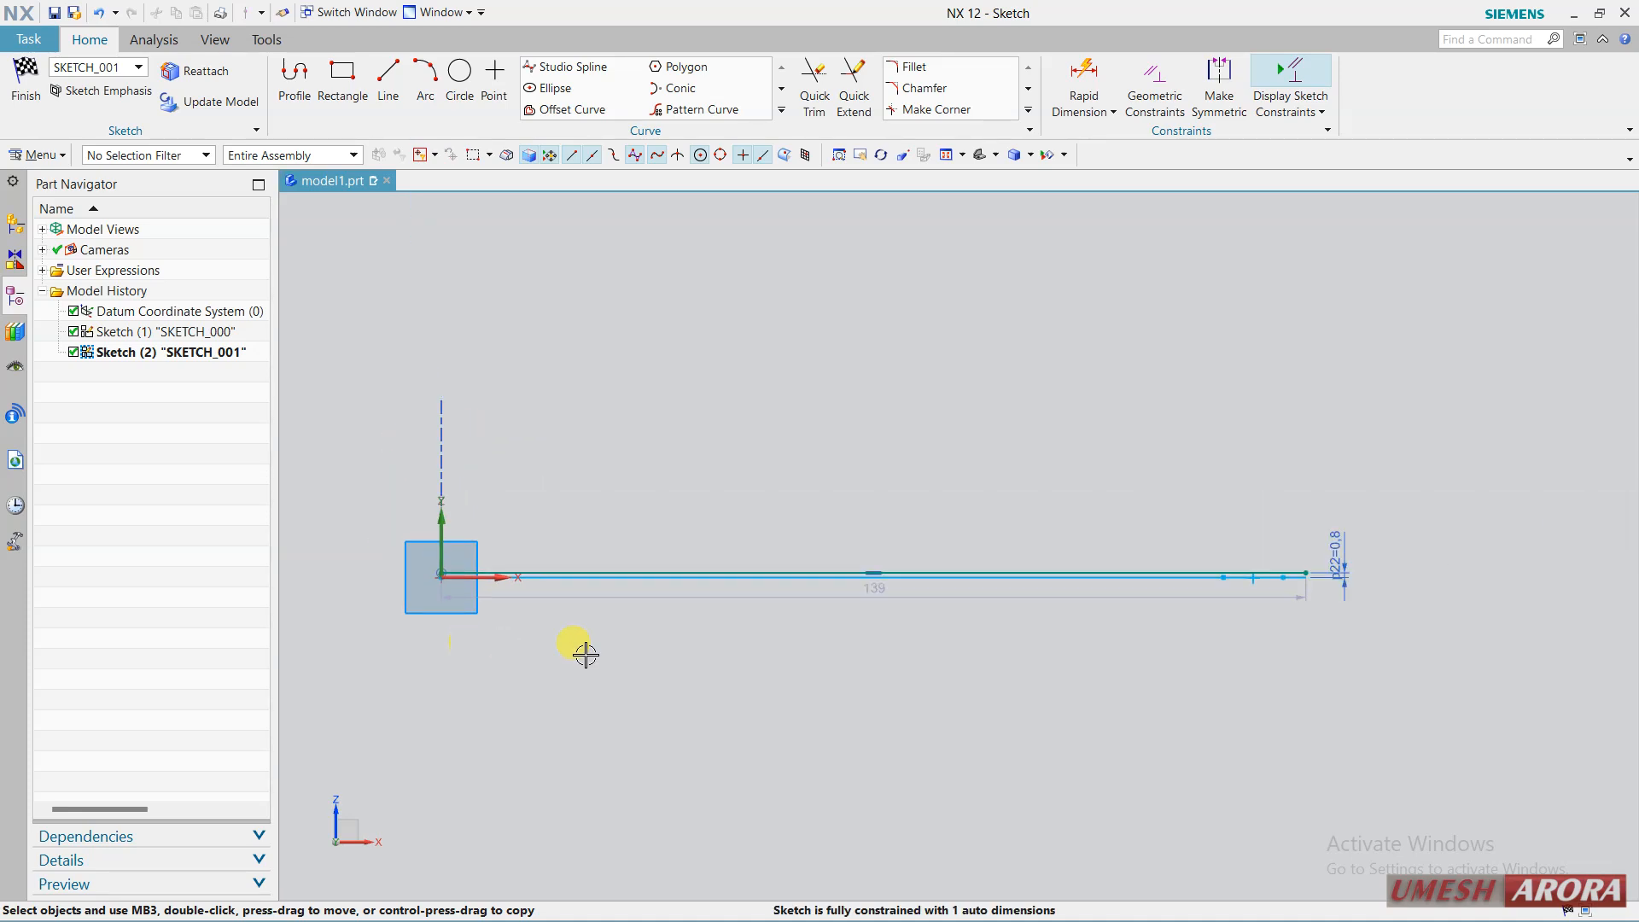
# Set the horizontal line's point-to-point length dimension to 139 mm.
pyautogui.scroll(2, 1225, 643)
pyautogui.doubleClick(819, 563)
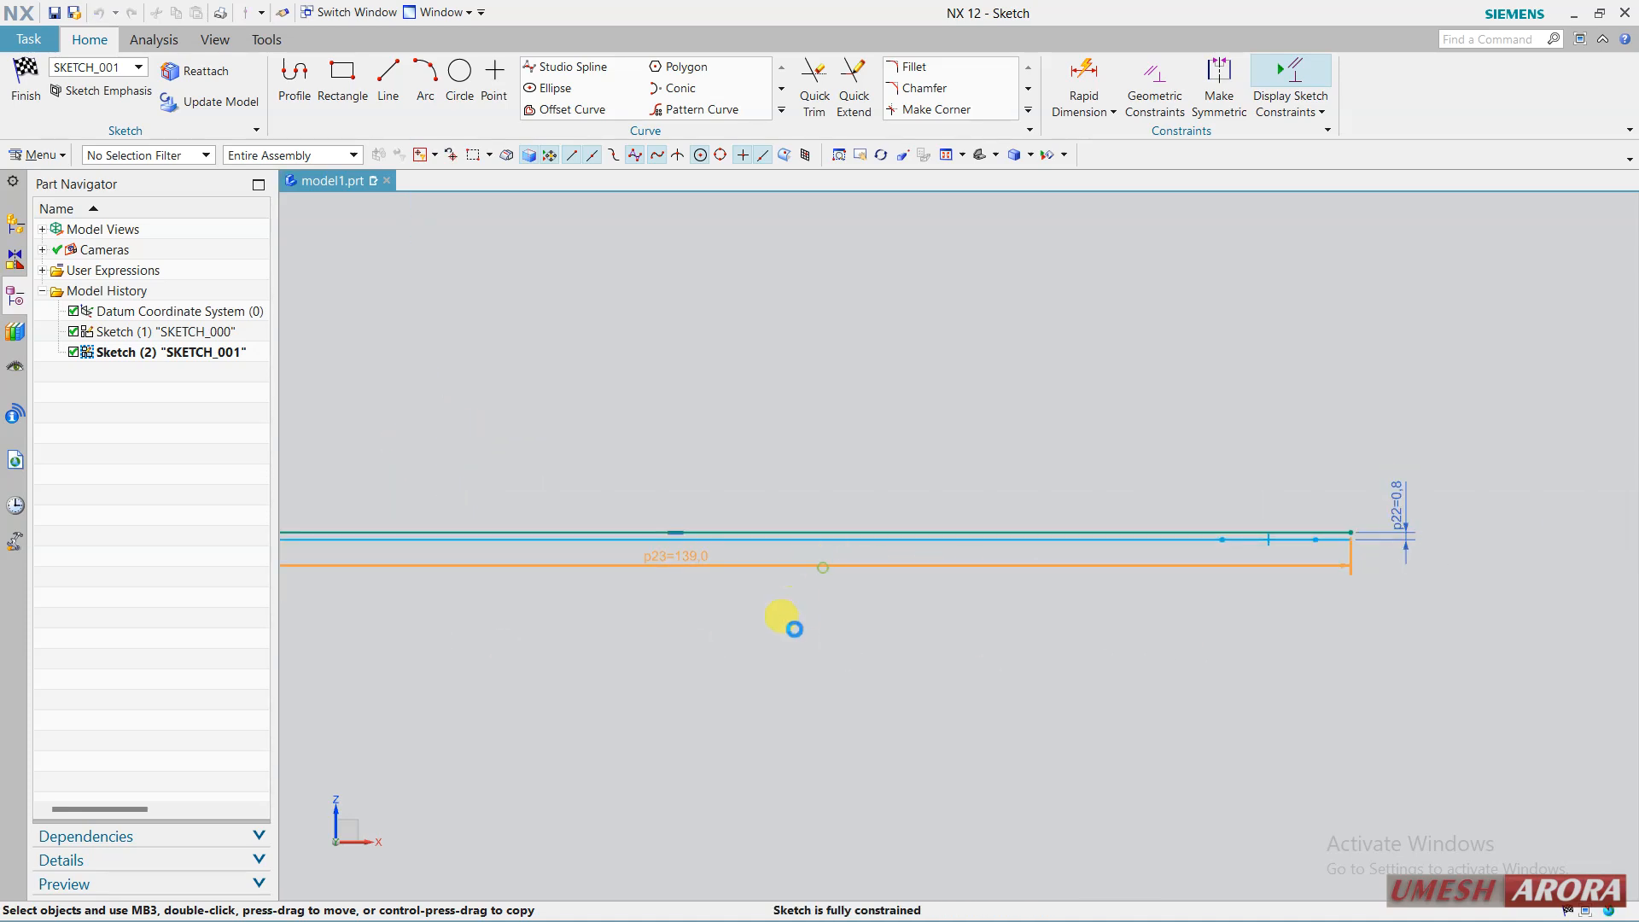
pyautogui.write('139')
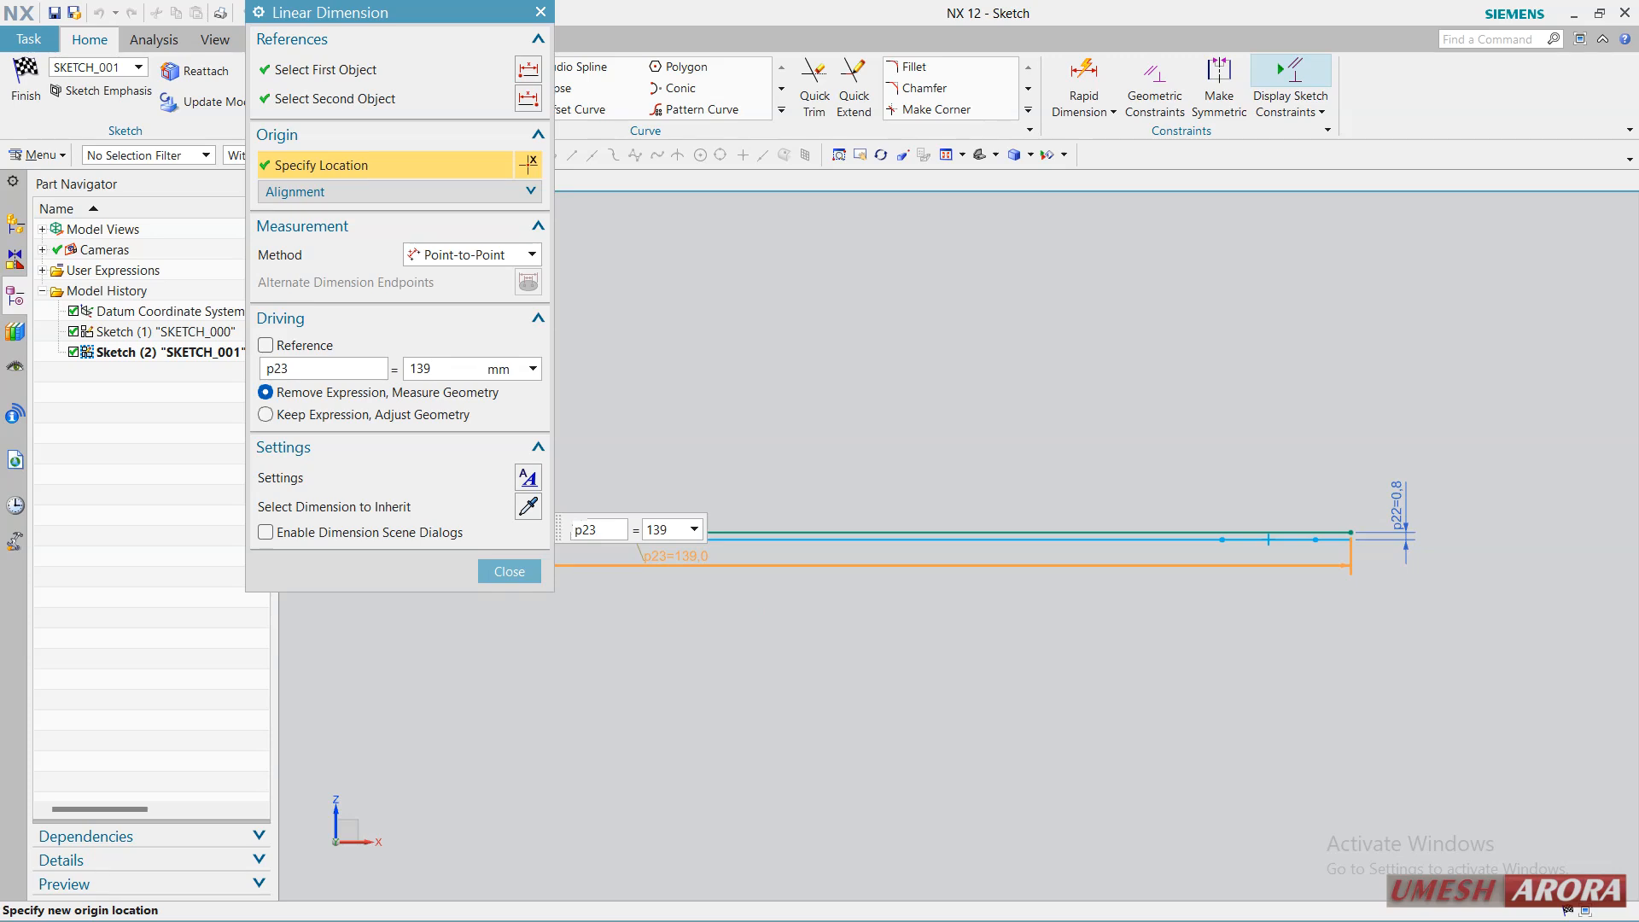
pyautogui.press('Return')
pyautogui.click(512, 571)
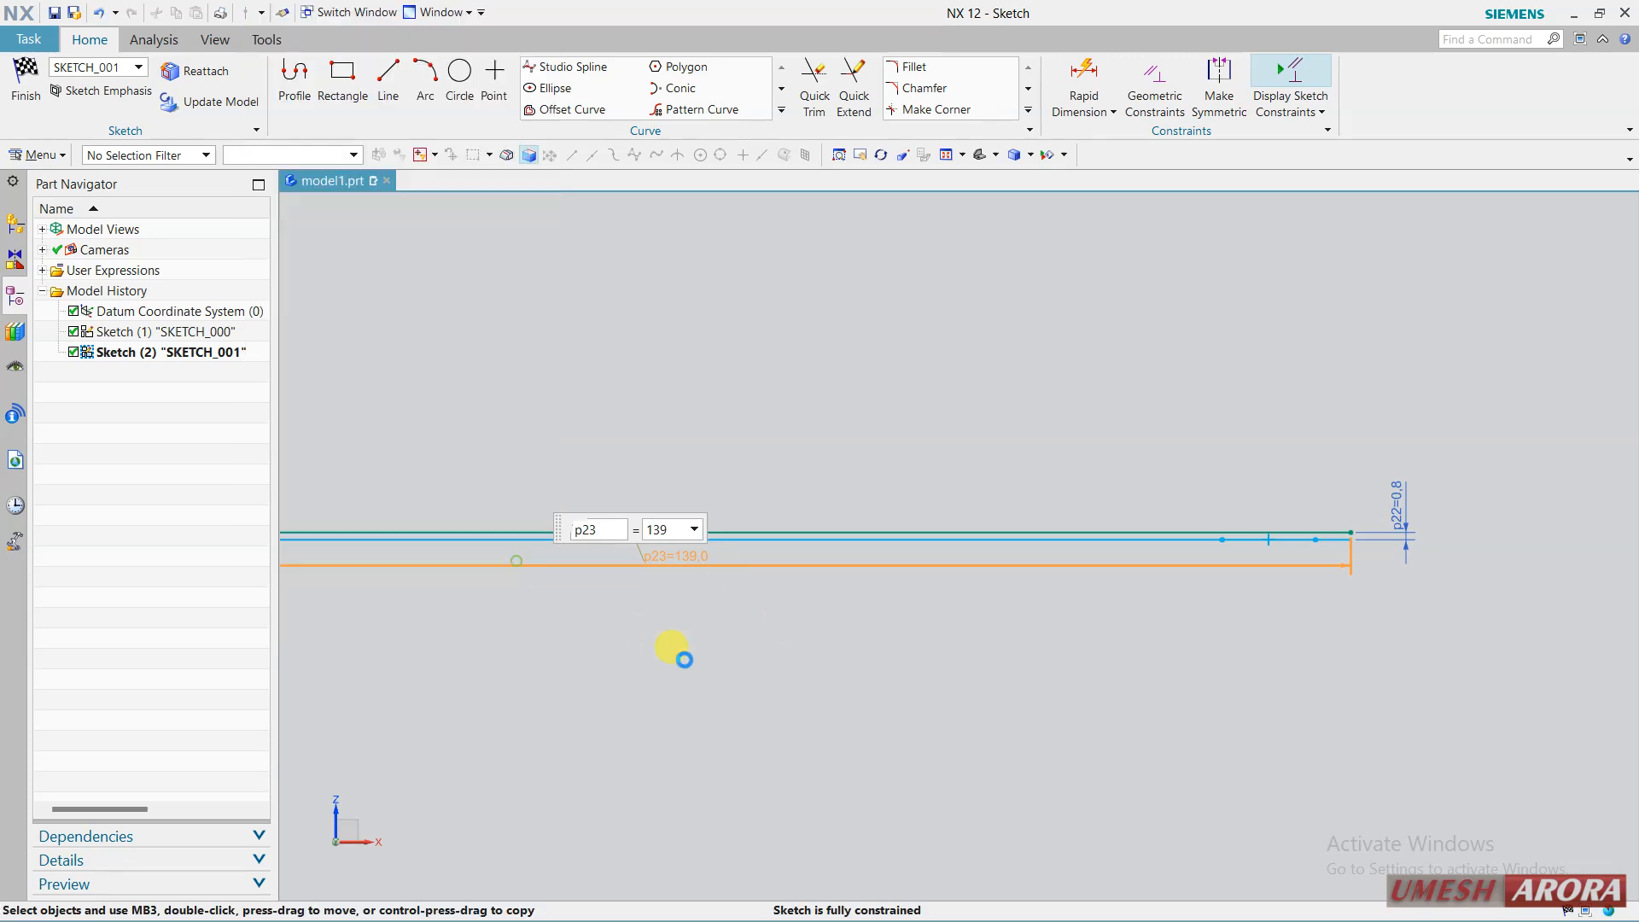
# Offset the 139 mm line upward by 10 mm as a single copy, with a dimension created.
pyautogui.keyDown('shift'); pyautogui.moveTo(802, 370); pyautogui.dragTo(1058, 377, button='middle'); pyautogui.keyUp('shift')
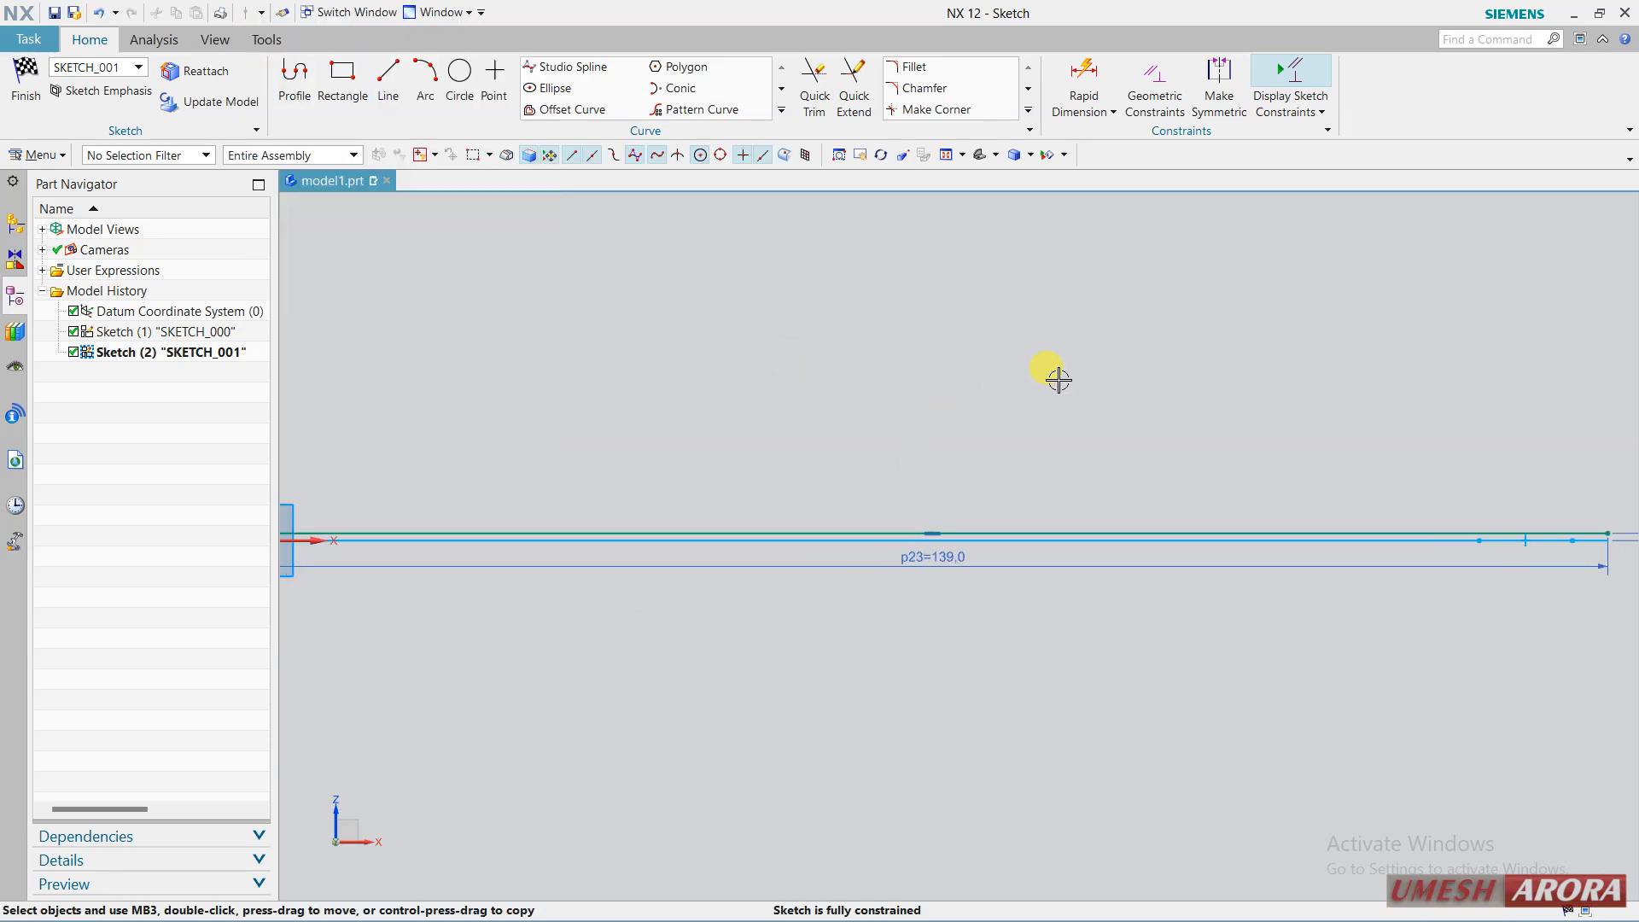
pyautogui.scroll(-1, 1059, 377)
pyautogui.click(571, 109)
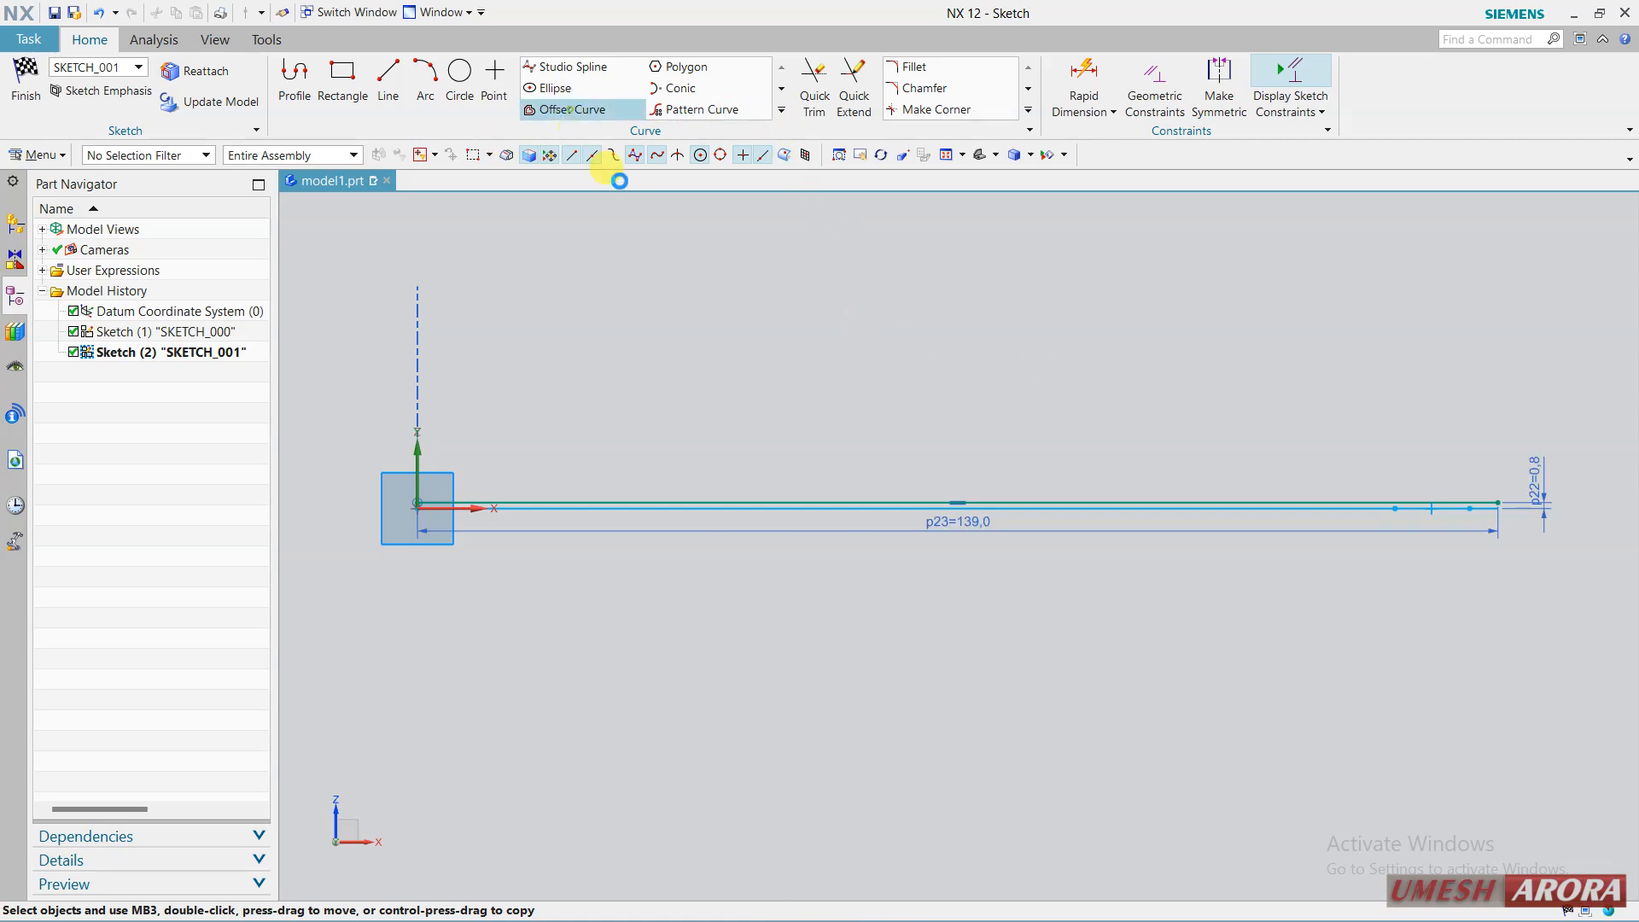
pyautogui.click(587, 483)
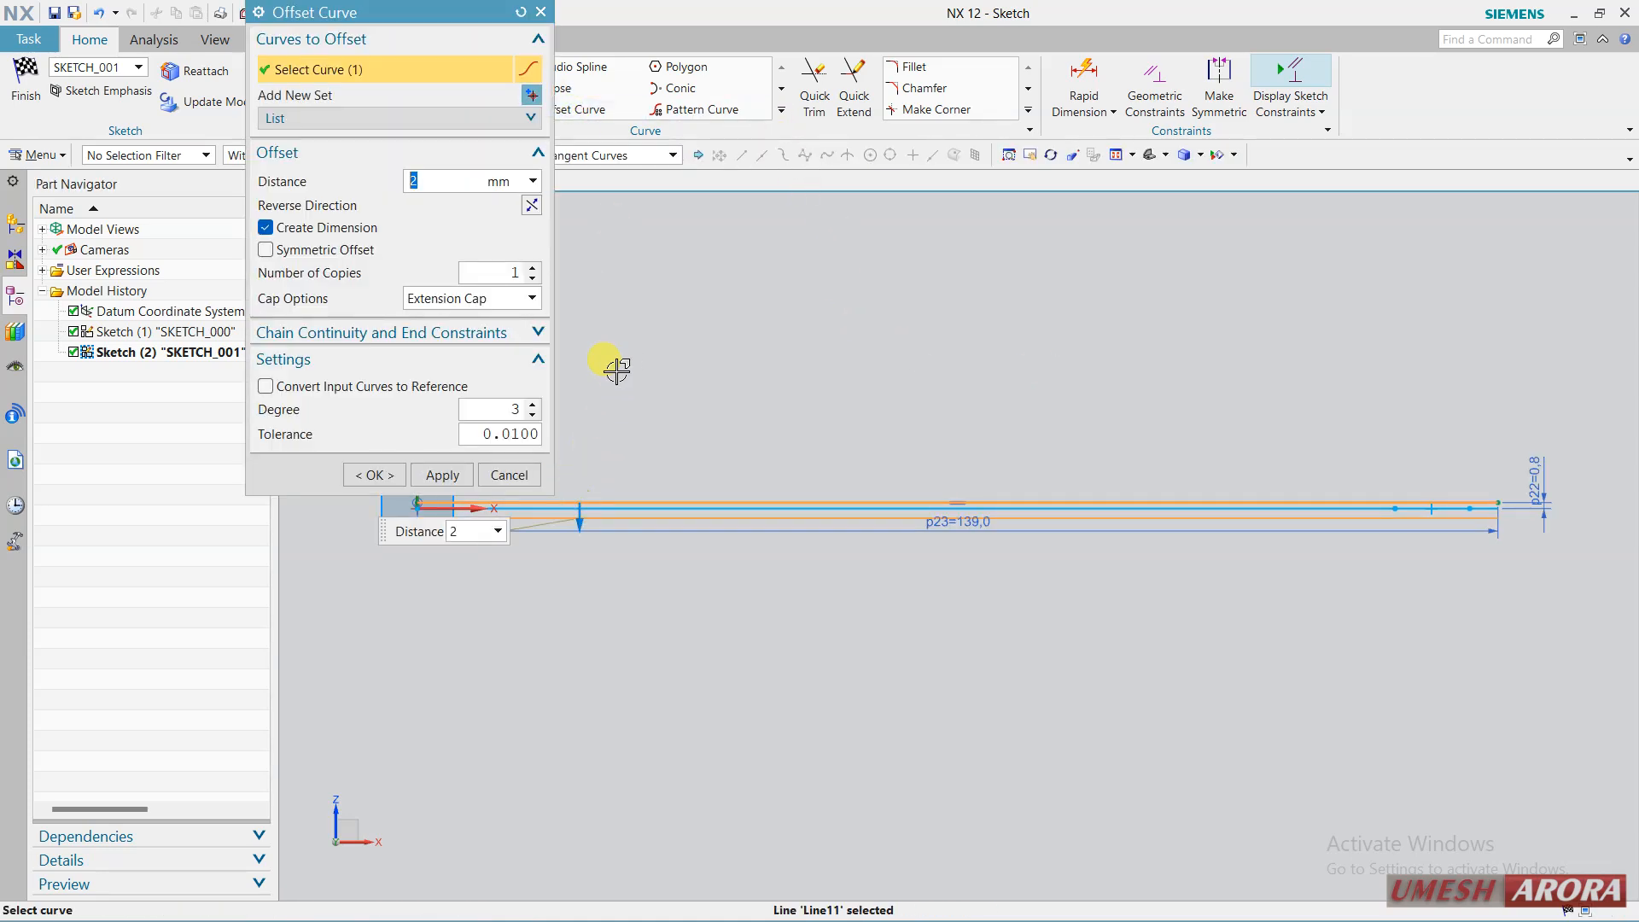
pyautogui.click(529, 206)
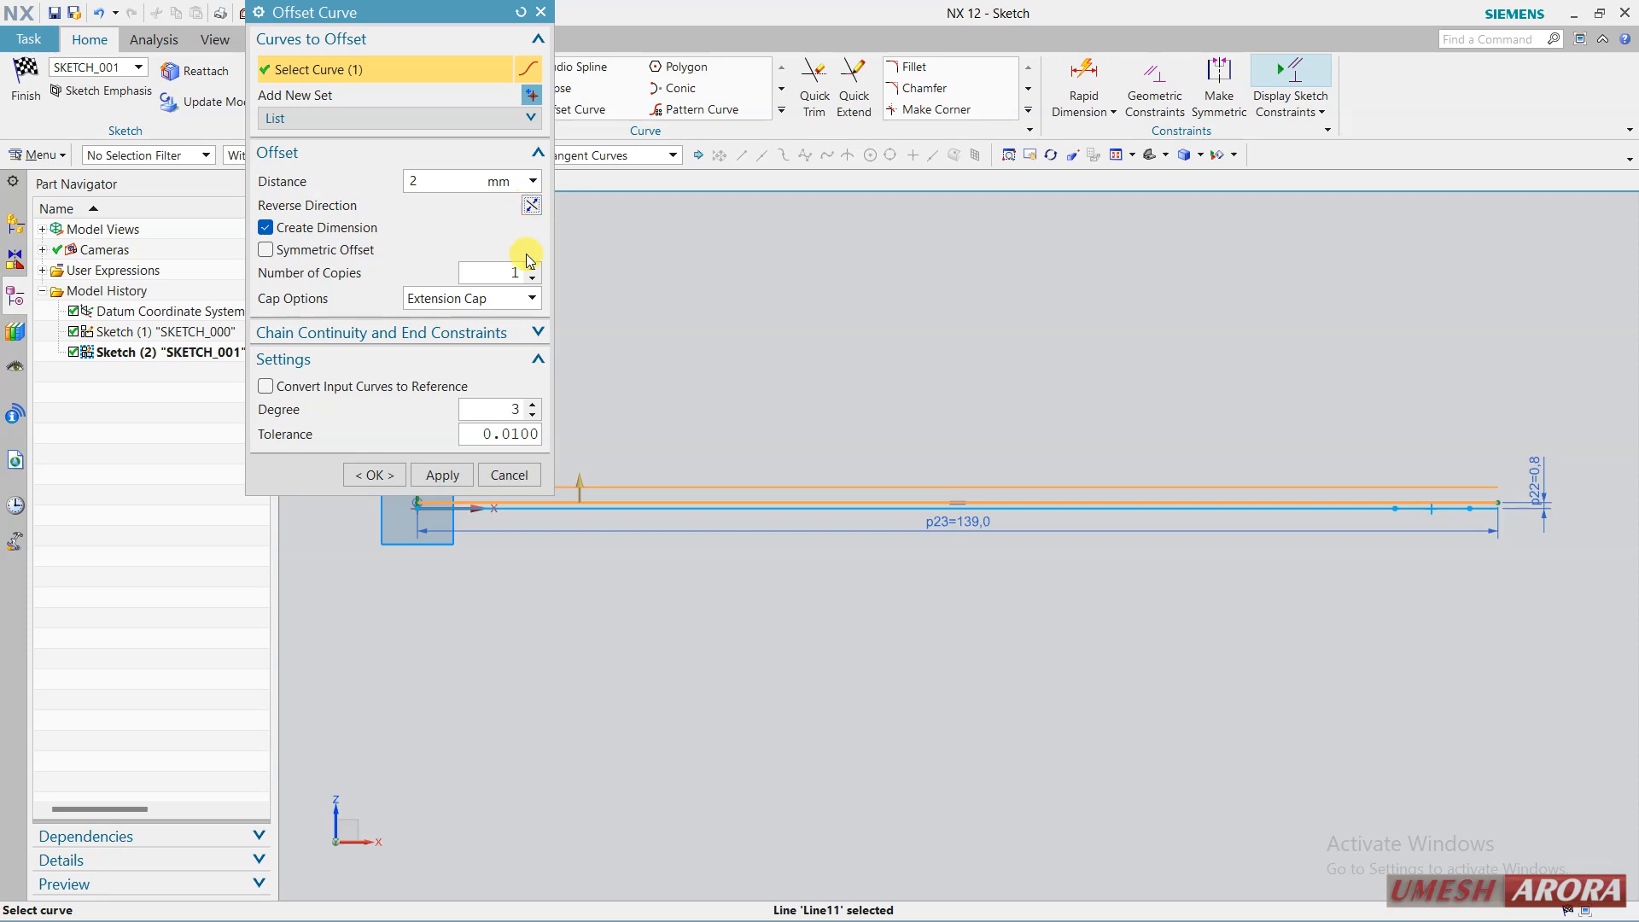
pyautogui.doubleClick(432, 181)
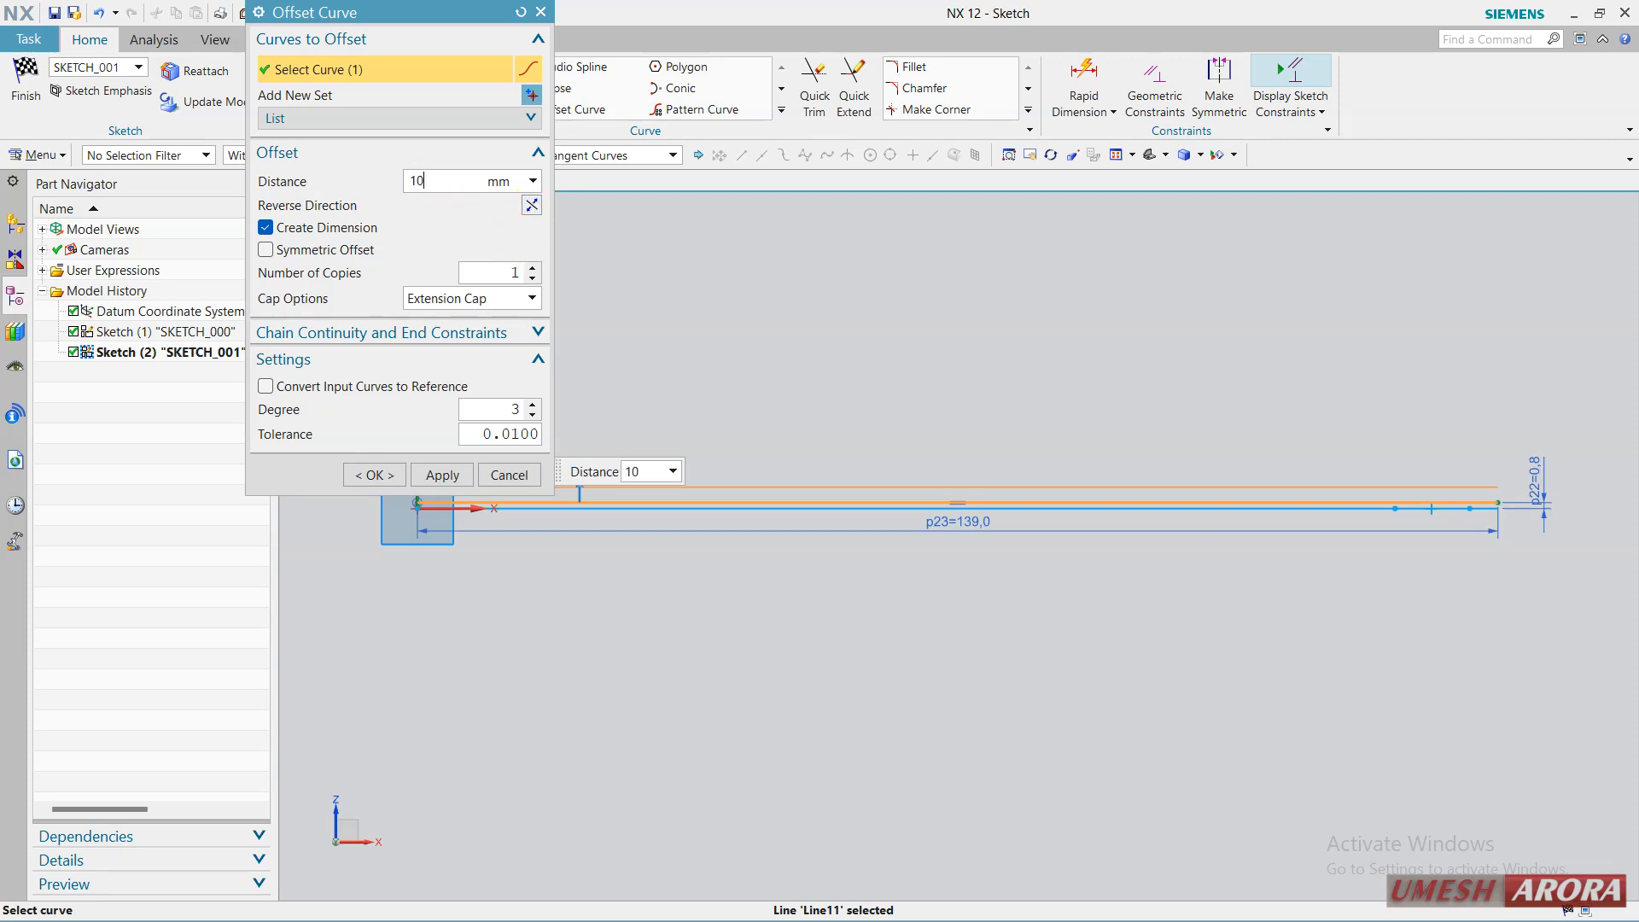
pyautogui.doubleClick(432, 181)
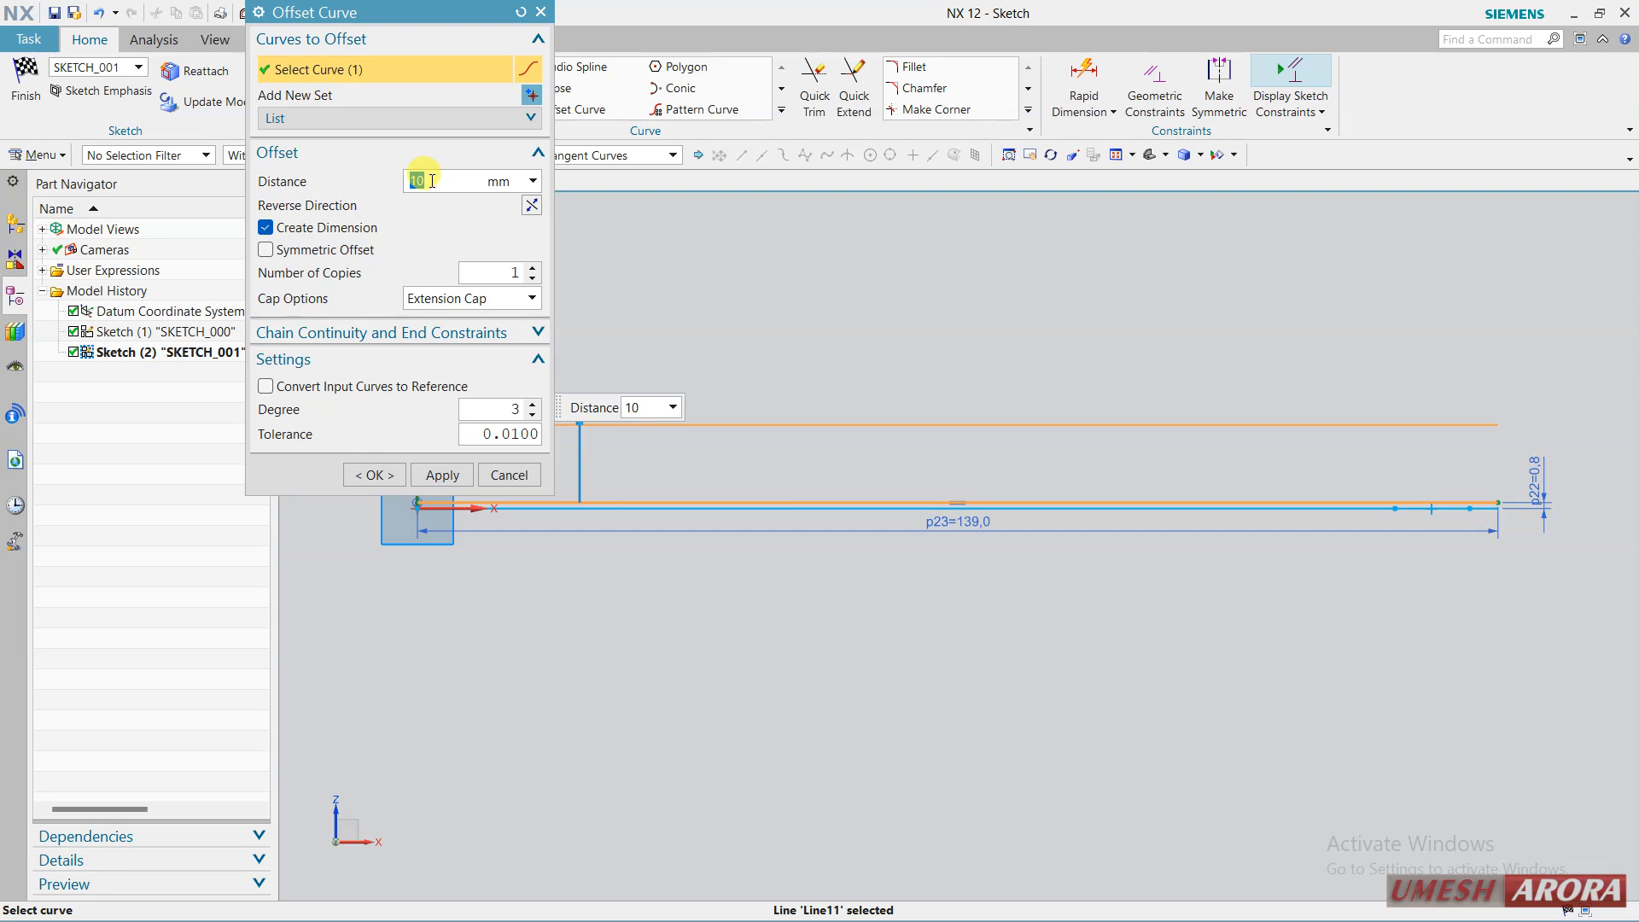
pyautogui.click(373, 474)
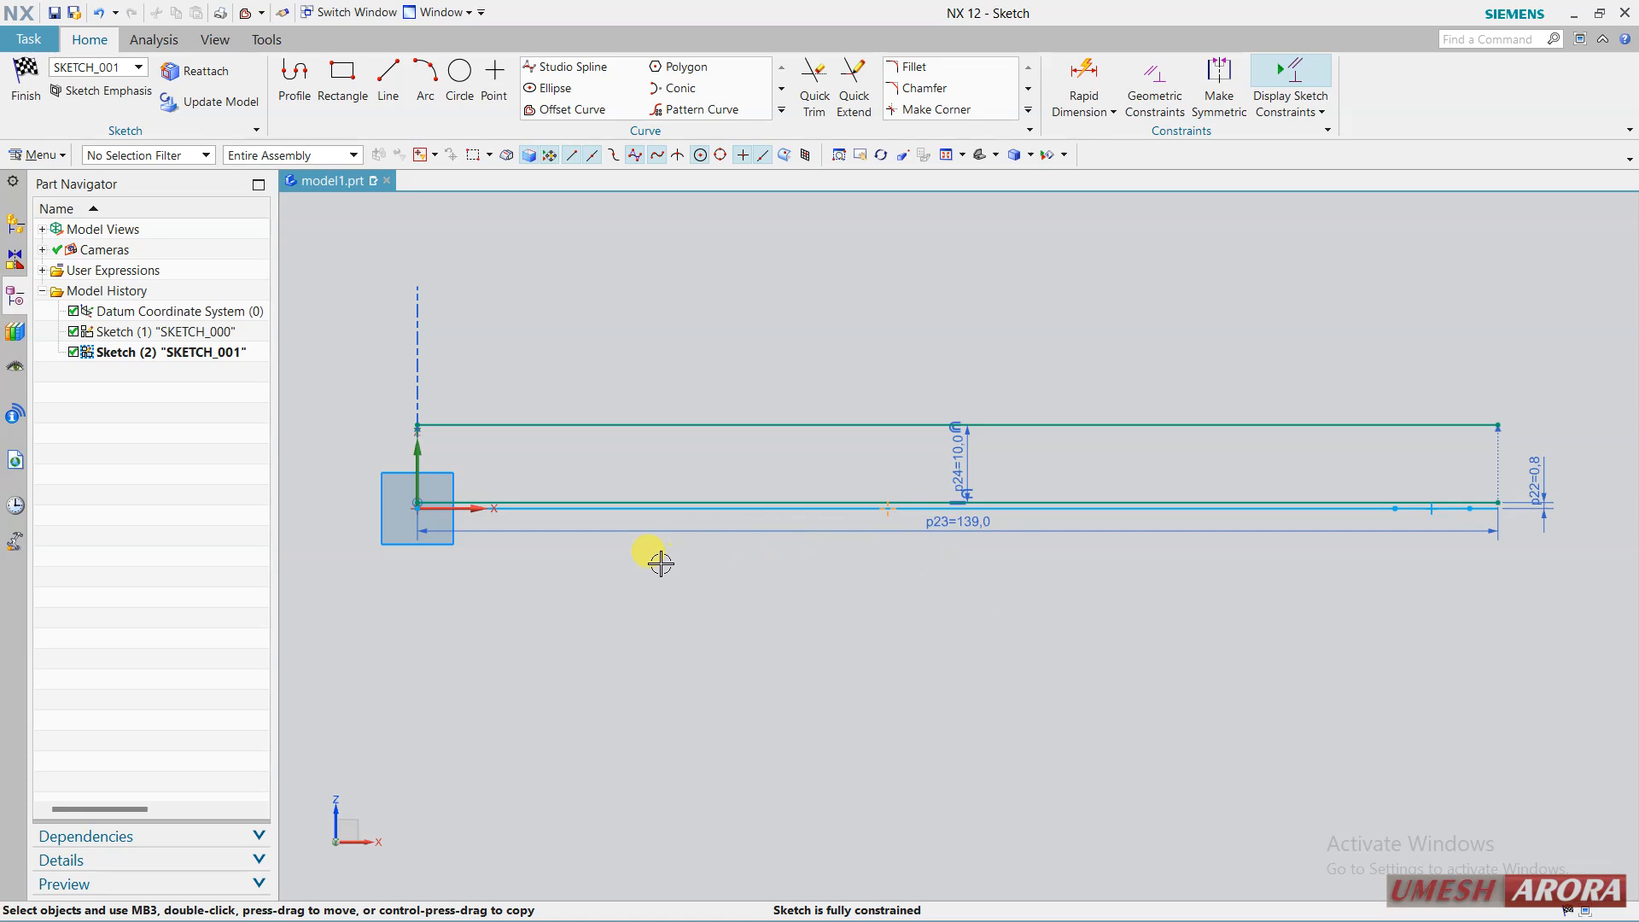
# Draw a three-point arc from the lower line's start point to a point near its far end, bulging up to the offset line.
pyautogui.click(425, 75)
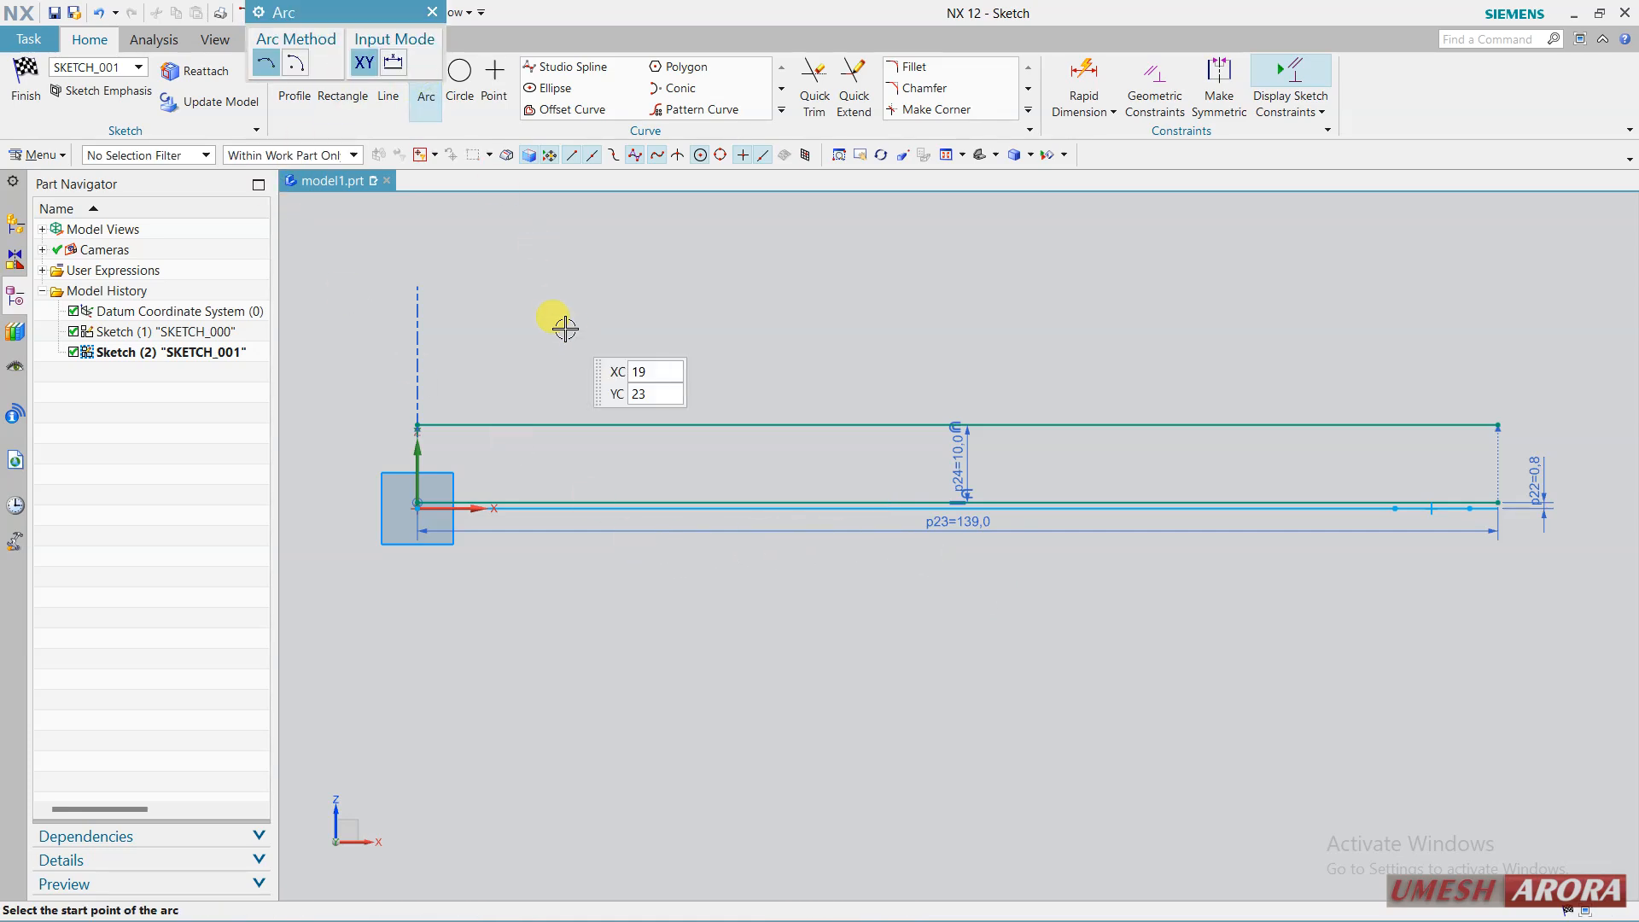
pyautogui.click(419, 502)
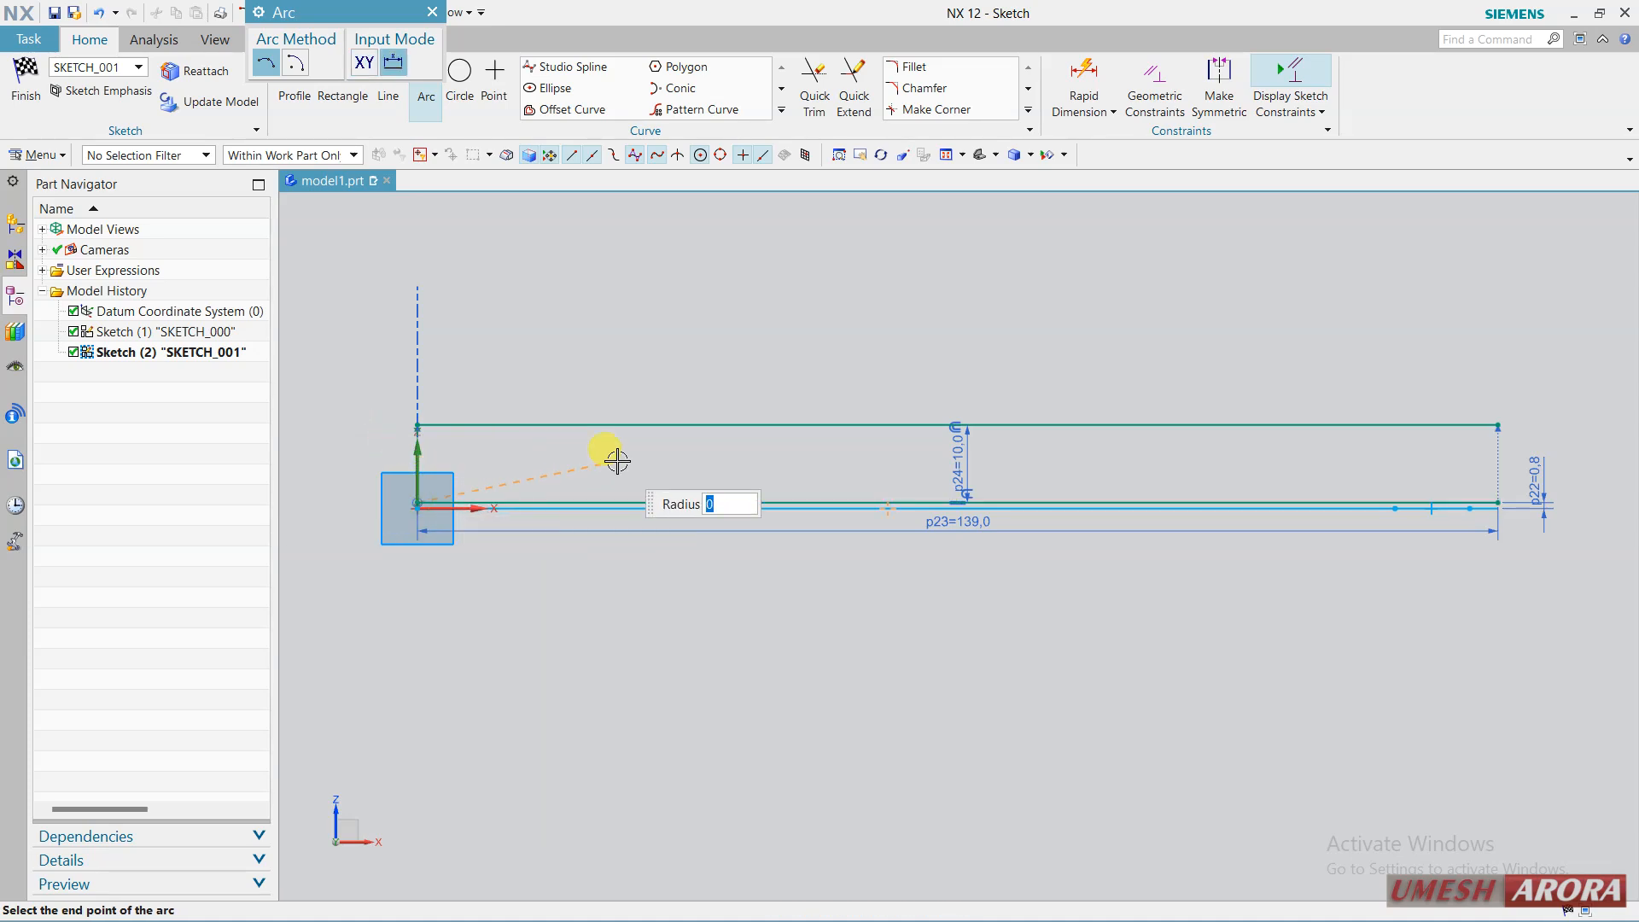
pyautogui.scroll(3, 1409, 474)
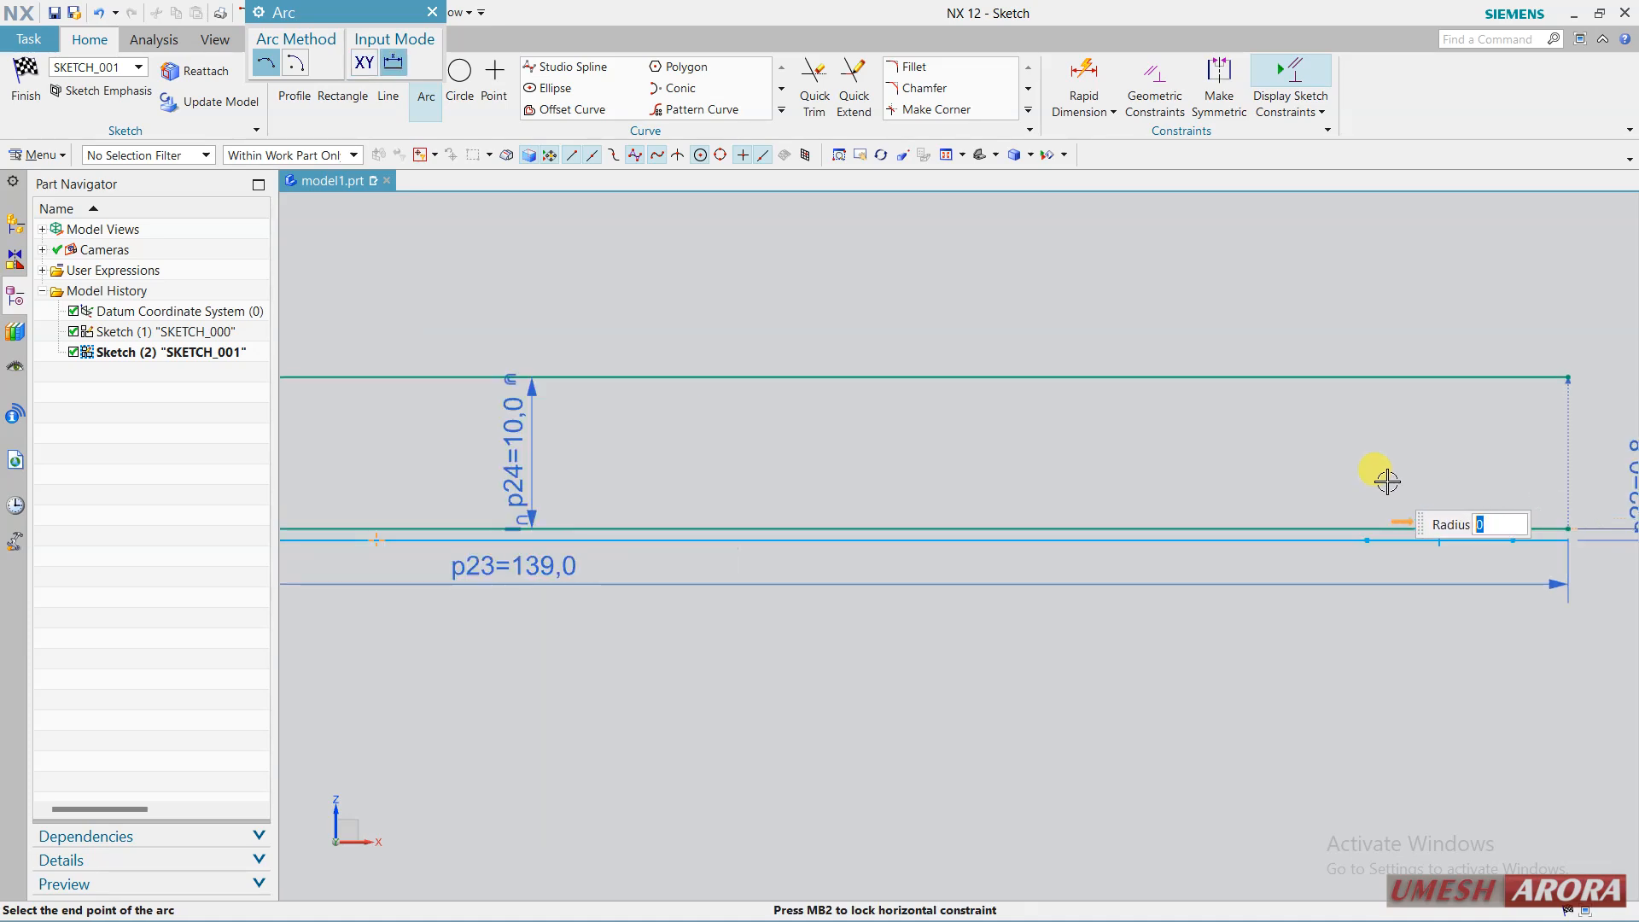
pyautogui.scroll(2, 1387, 482)
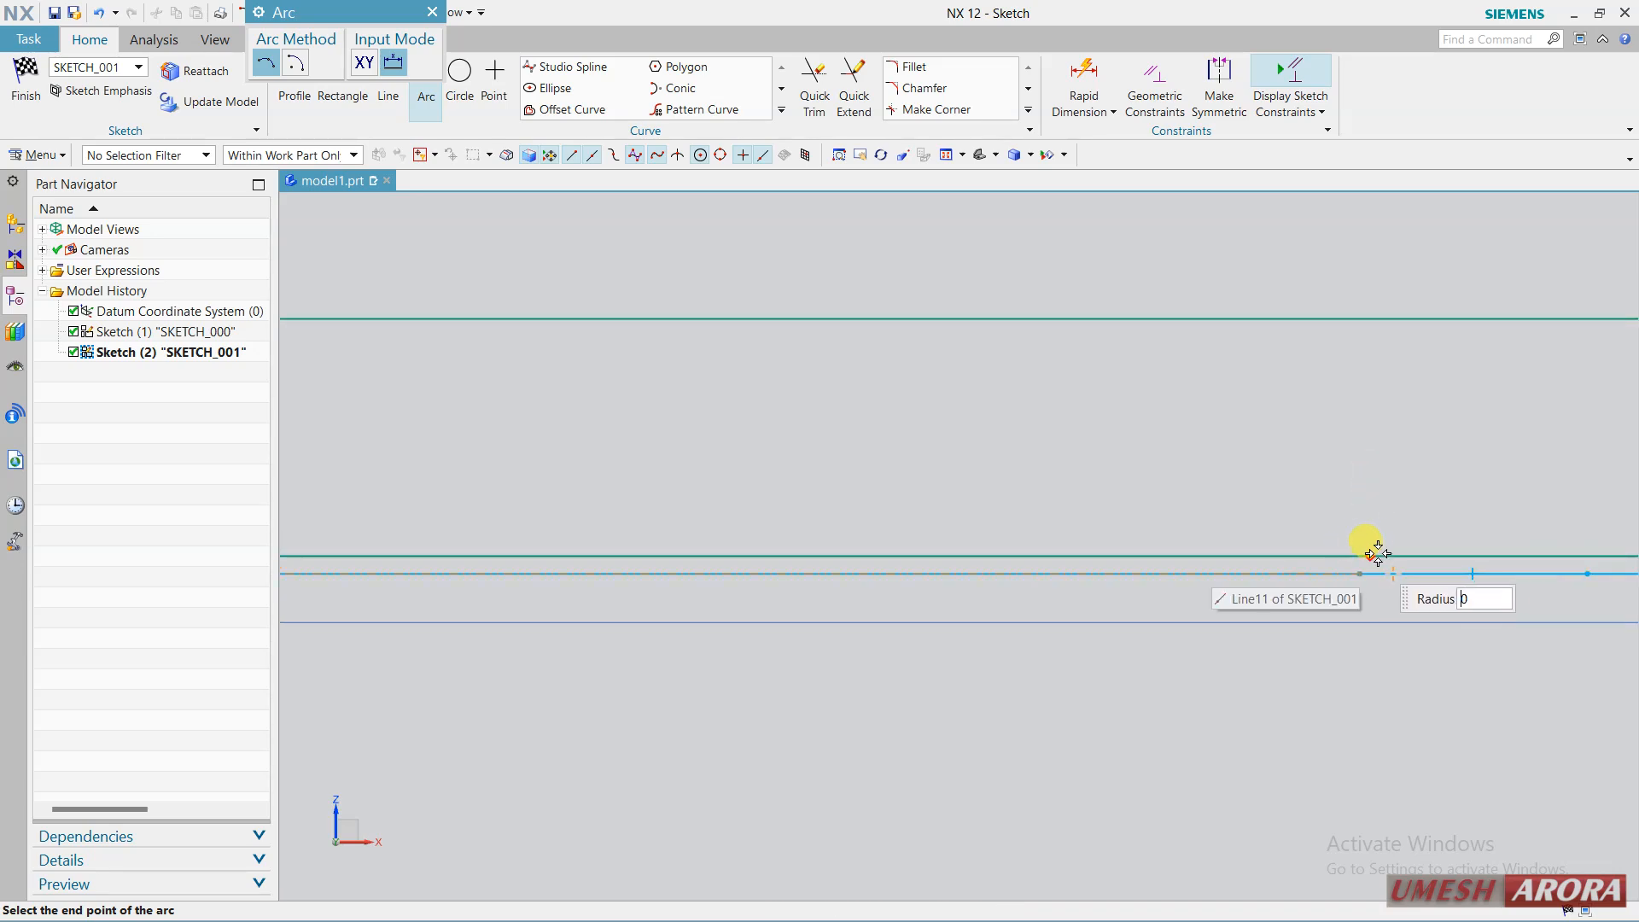
pyautogui.scroll(2, 1417, 538)
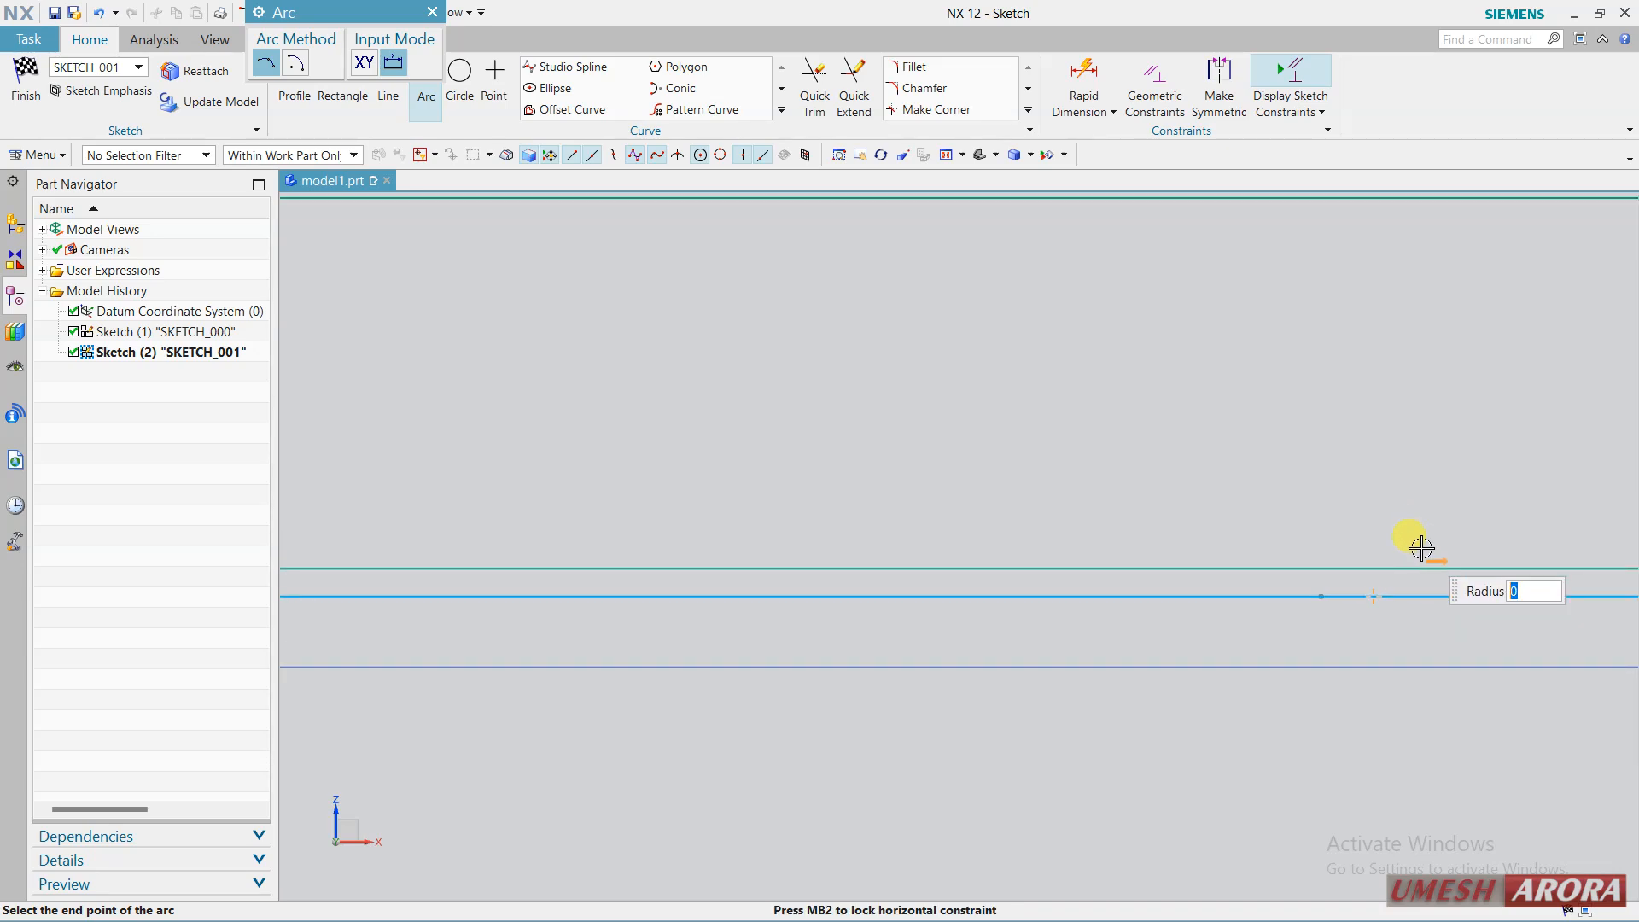
pyautogui.click(1432, 568)
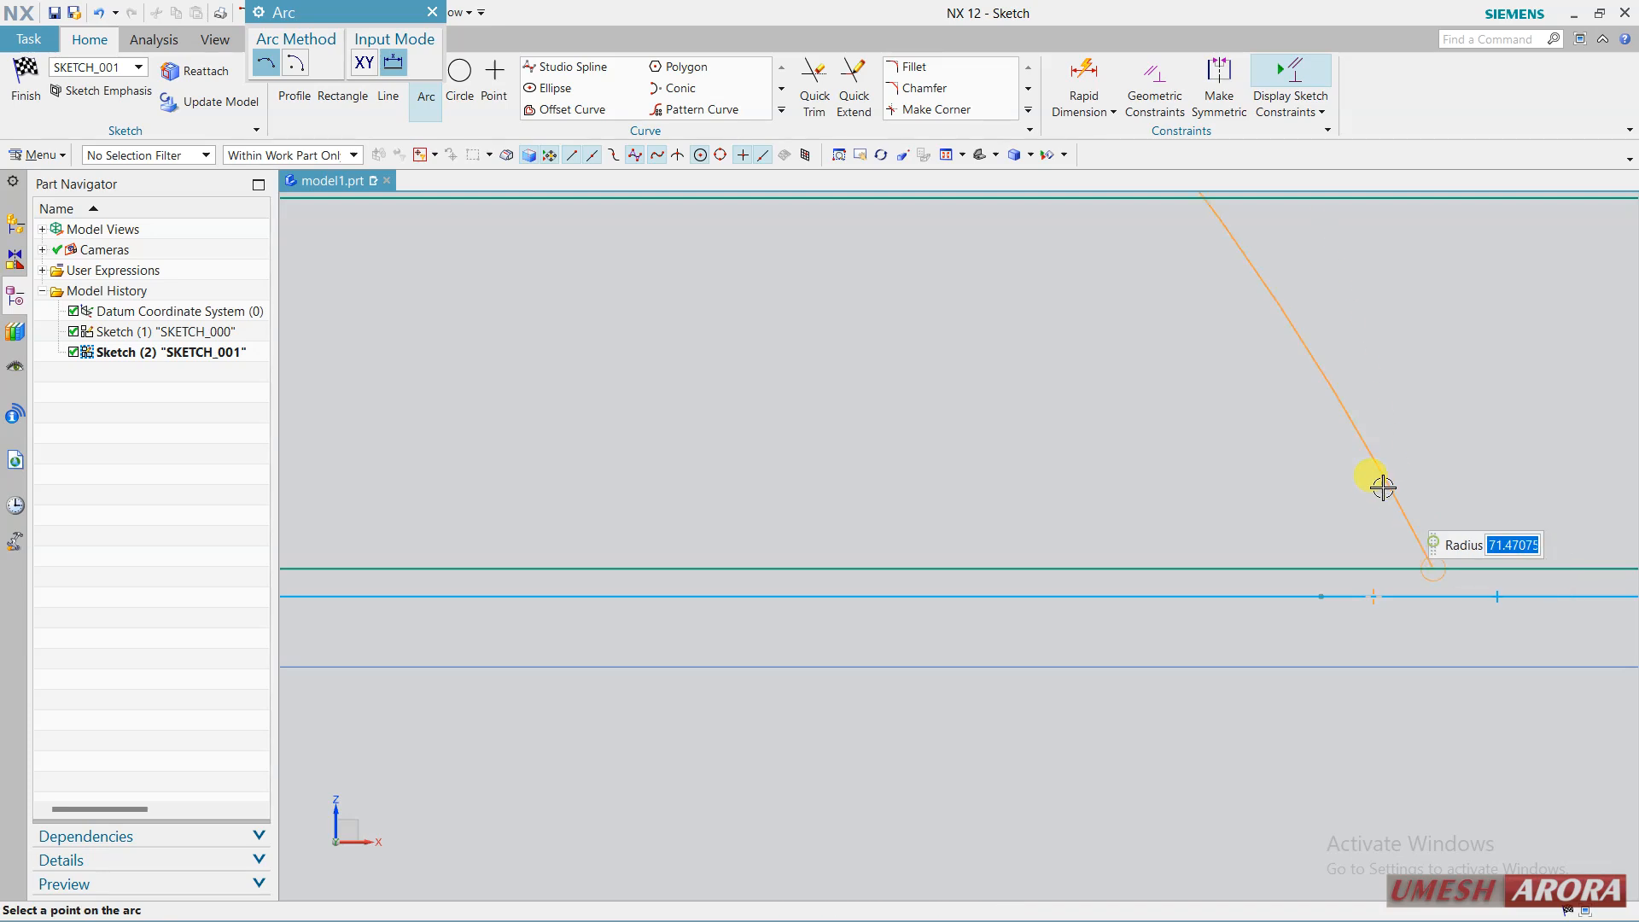
pyautogui.scroll(-5, 990, 410)
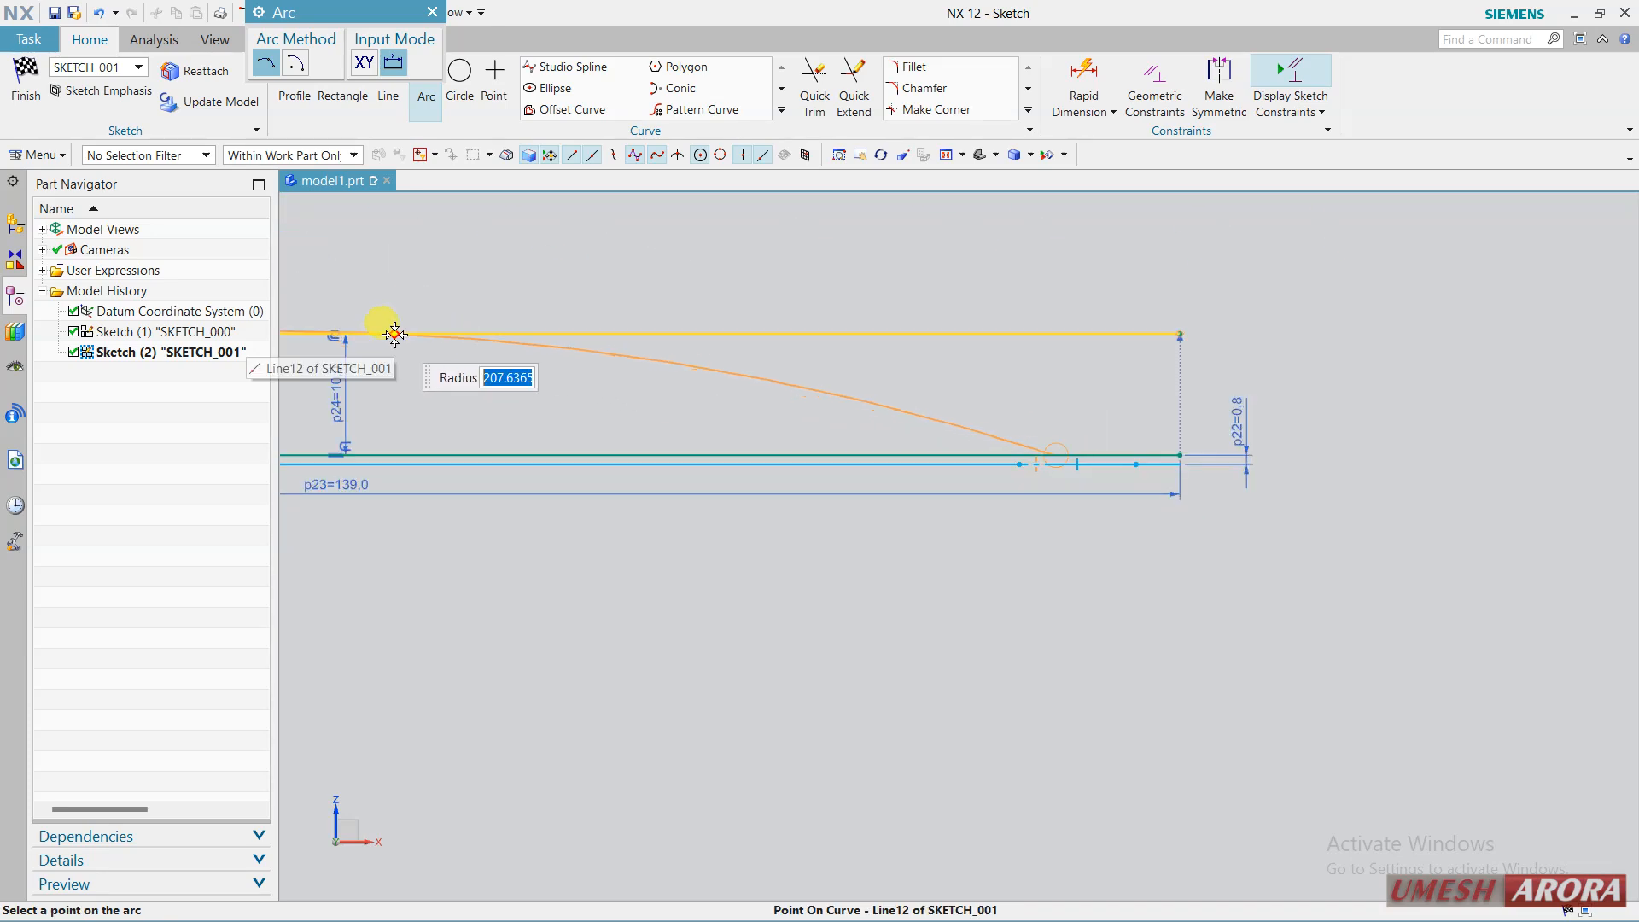
pyautogui.click(306, 346)
# Draw an upward-sloping line about 11.5 mm long from the arc's far end to above the lower line's endpoint.
pyautogui.keyDown('shift'); pyautogui.moveTo(647, 388); pyautogui.dragTo(992, 437, button='middle'); pyautogui.keyUp('shift')
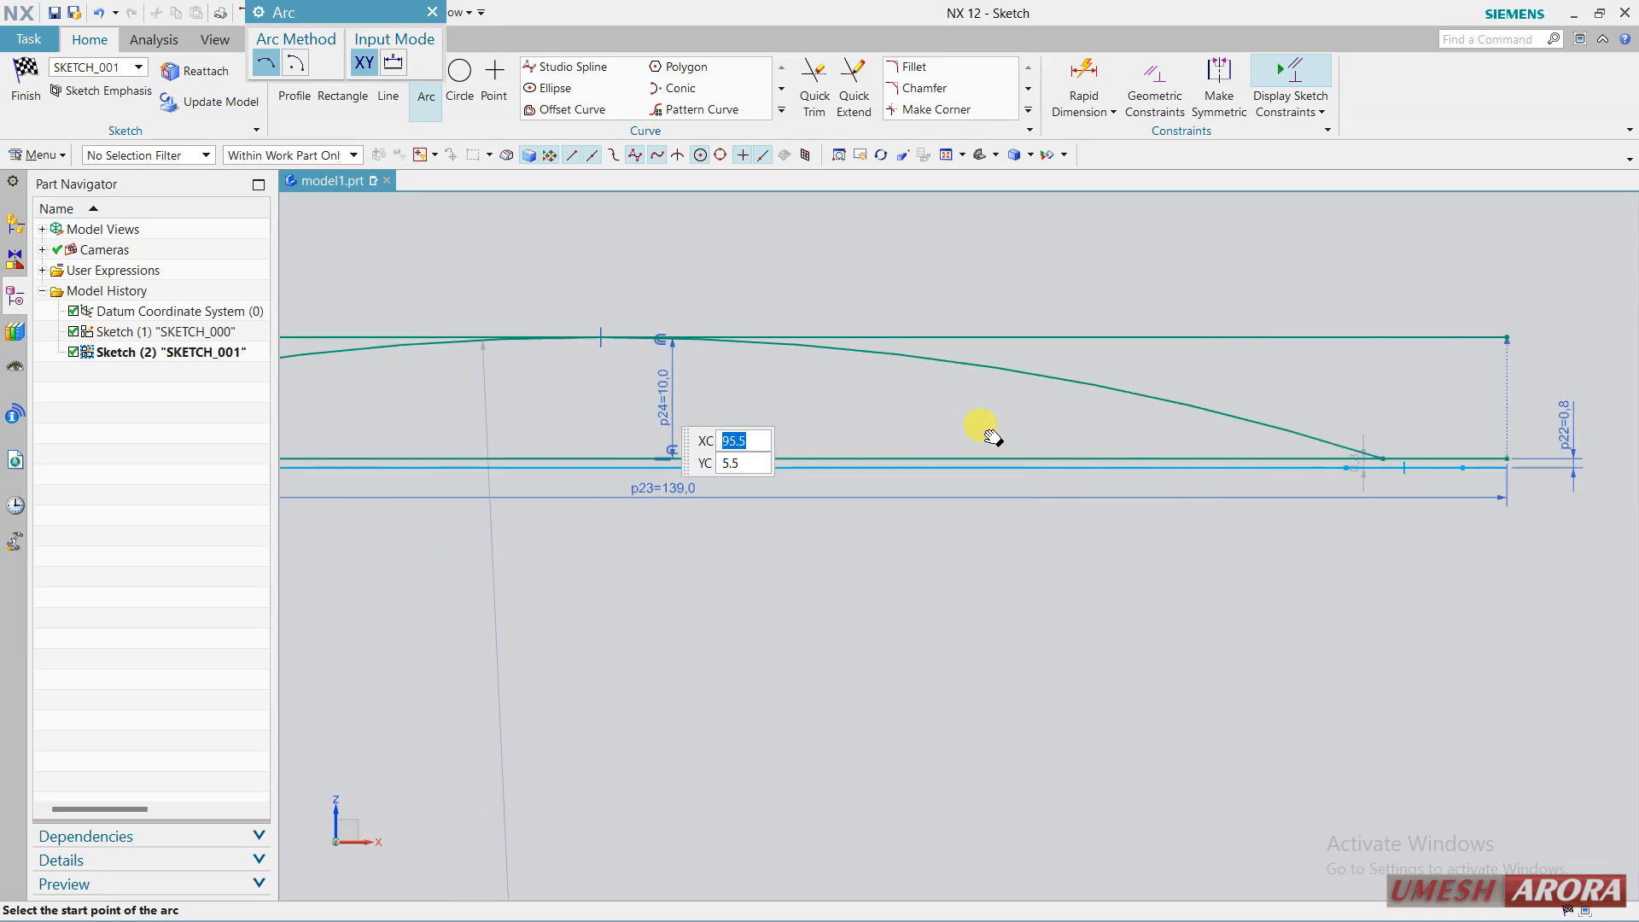
pyautogui.scroll(-1, 871, 515)
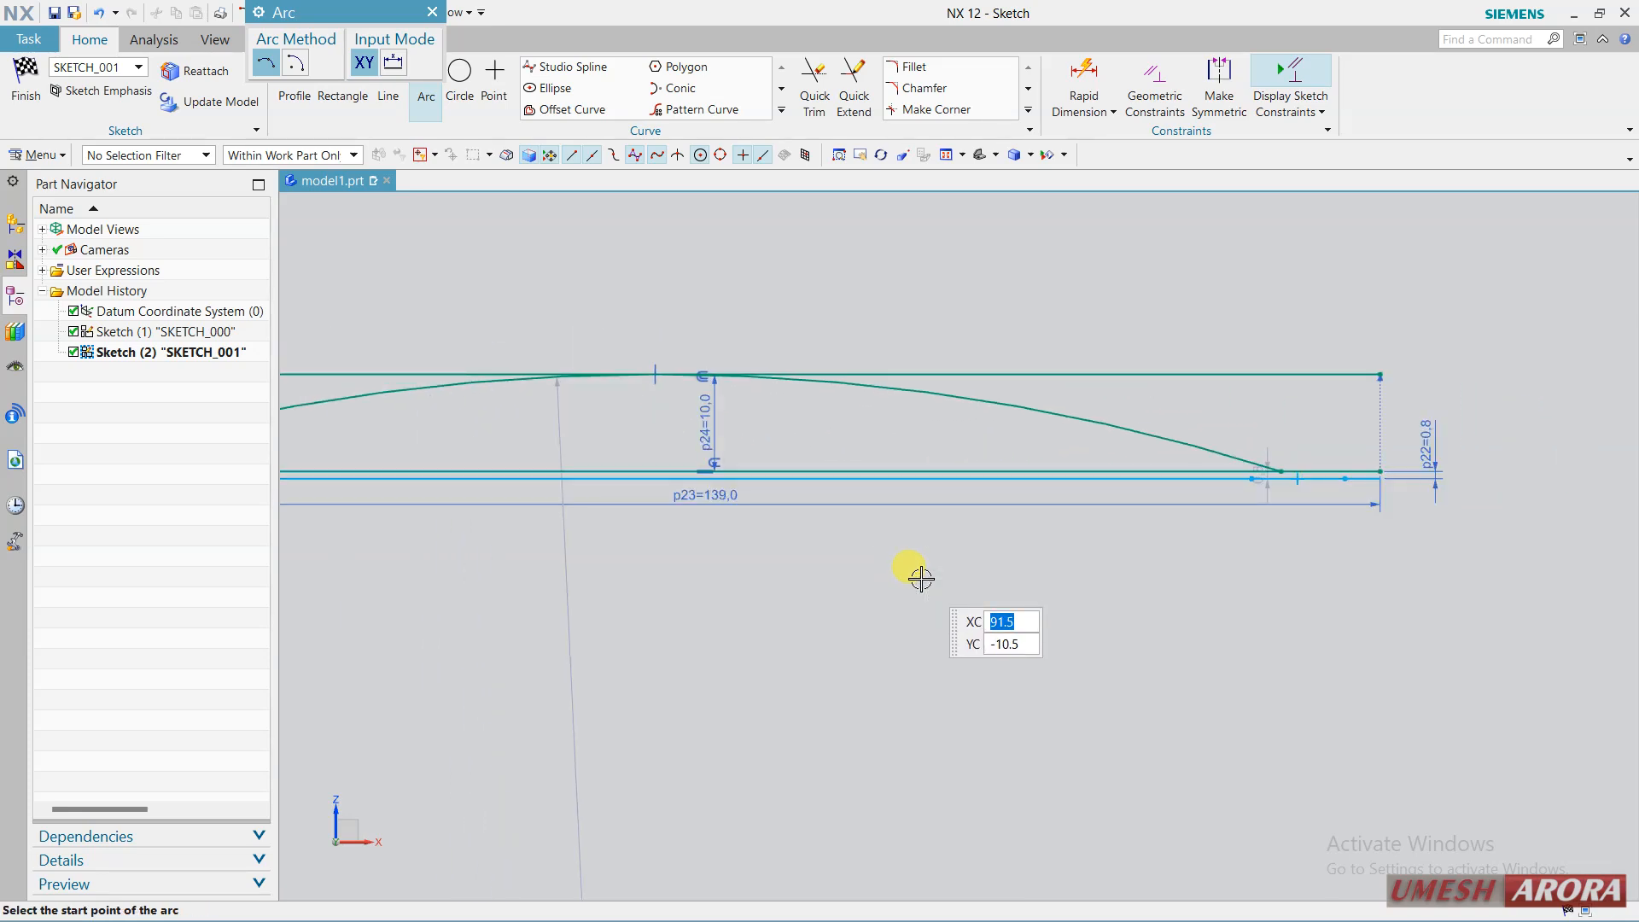
pyautogui.click(388, 96)
pyautogui.scroll(3, 1452, 369)
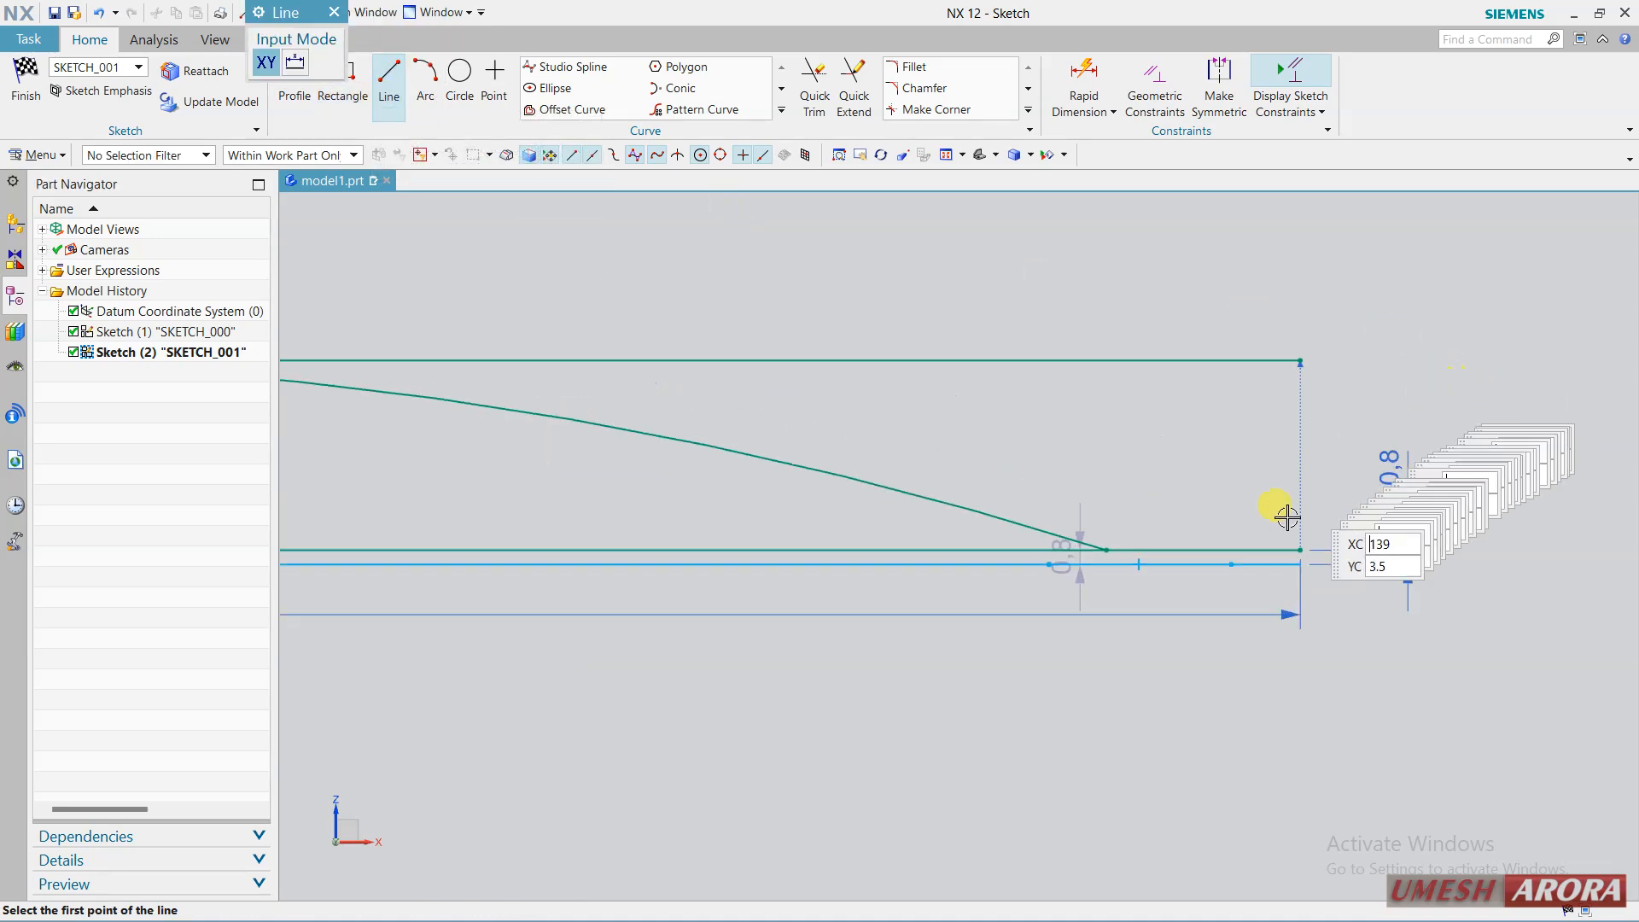
pyautogui.click(1105, 550)
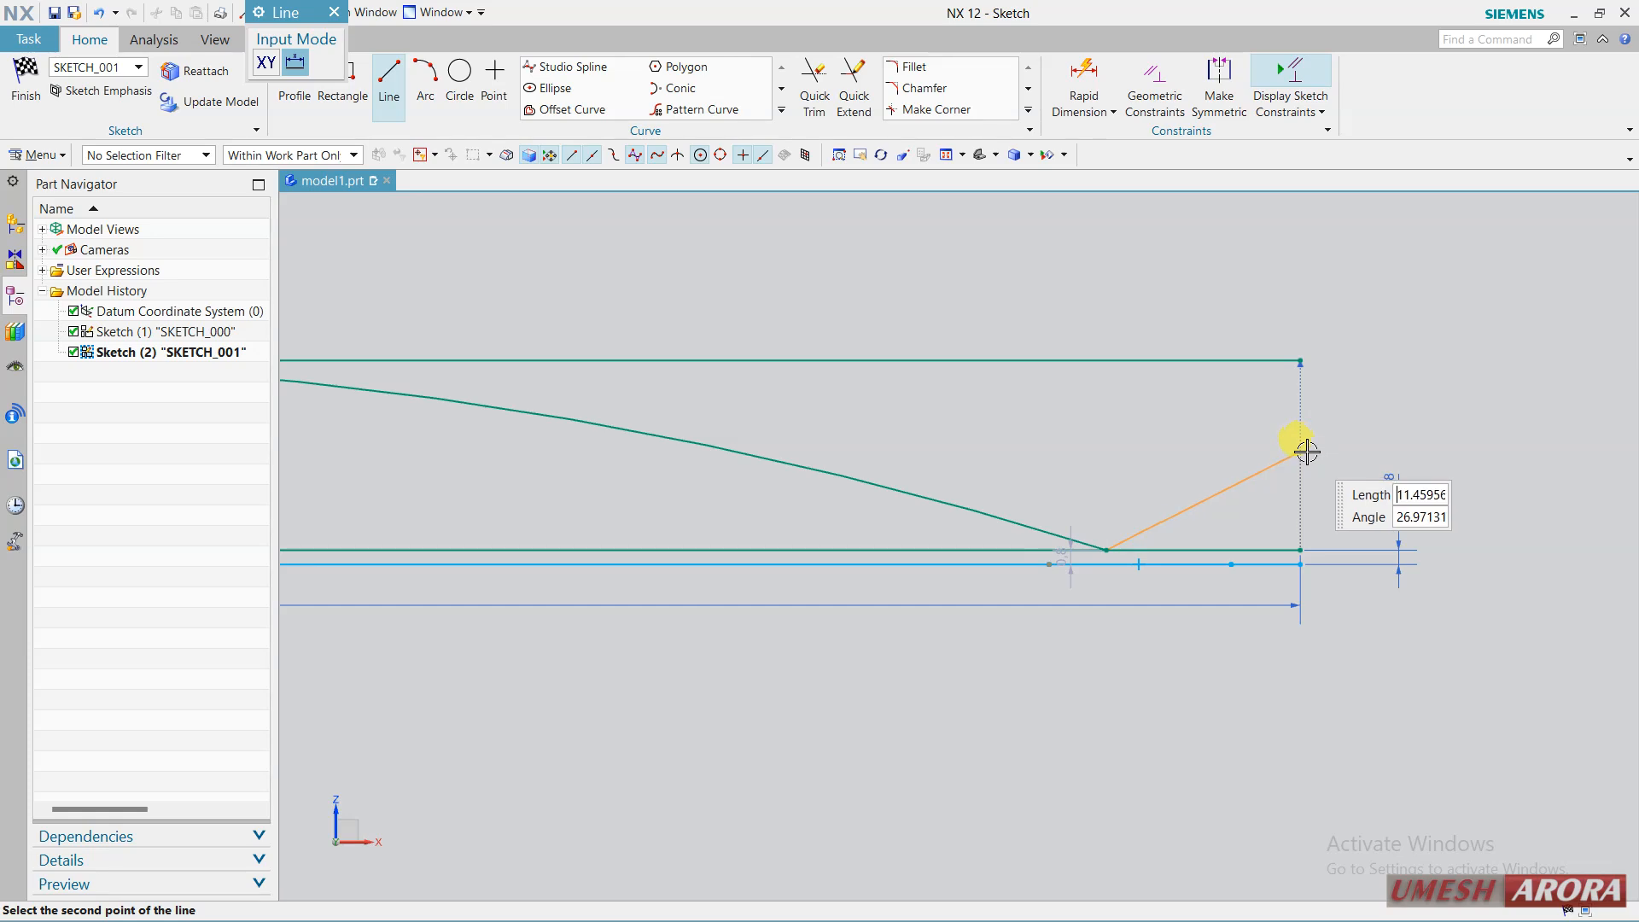
pyautogui.click(1300, 450)
pyautogui.press('Escape')
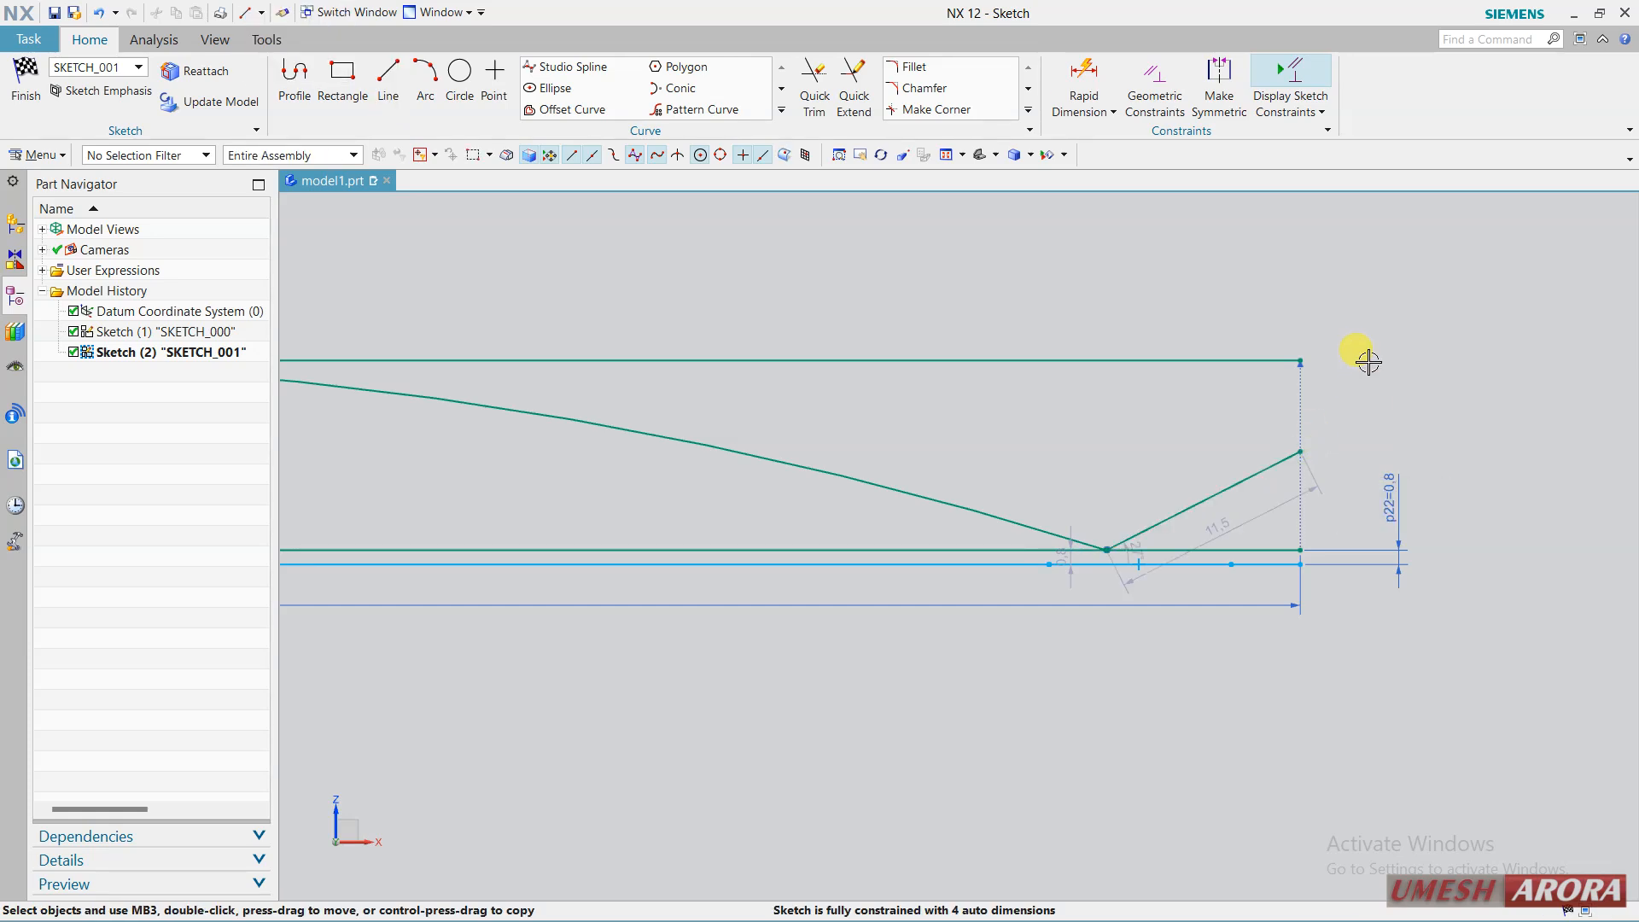
# Align the sloping line's upper endpoint vertically with the lower horizontal line's far endpoint.
pyautogui.click(1300, 550)
pyautogui.click(1300, 453)
pyautogui.click(1376, 437)
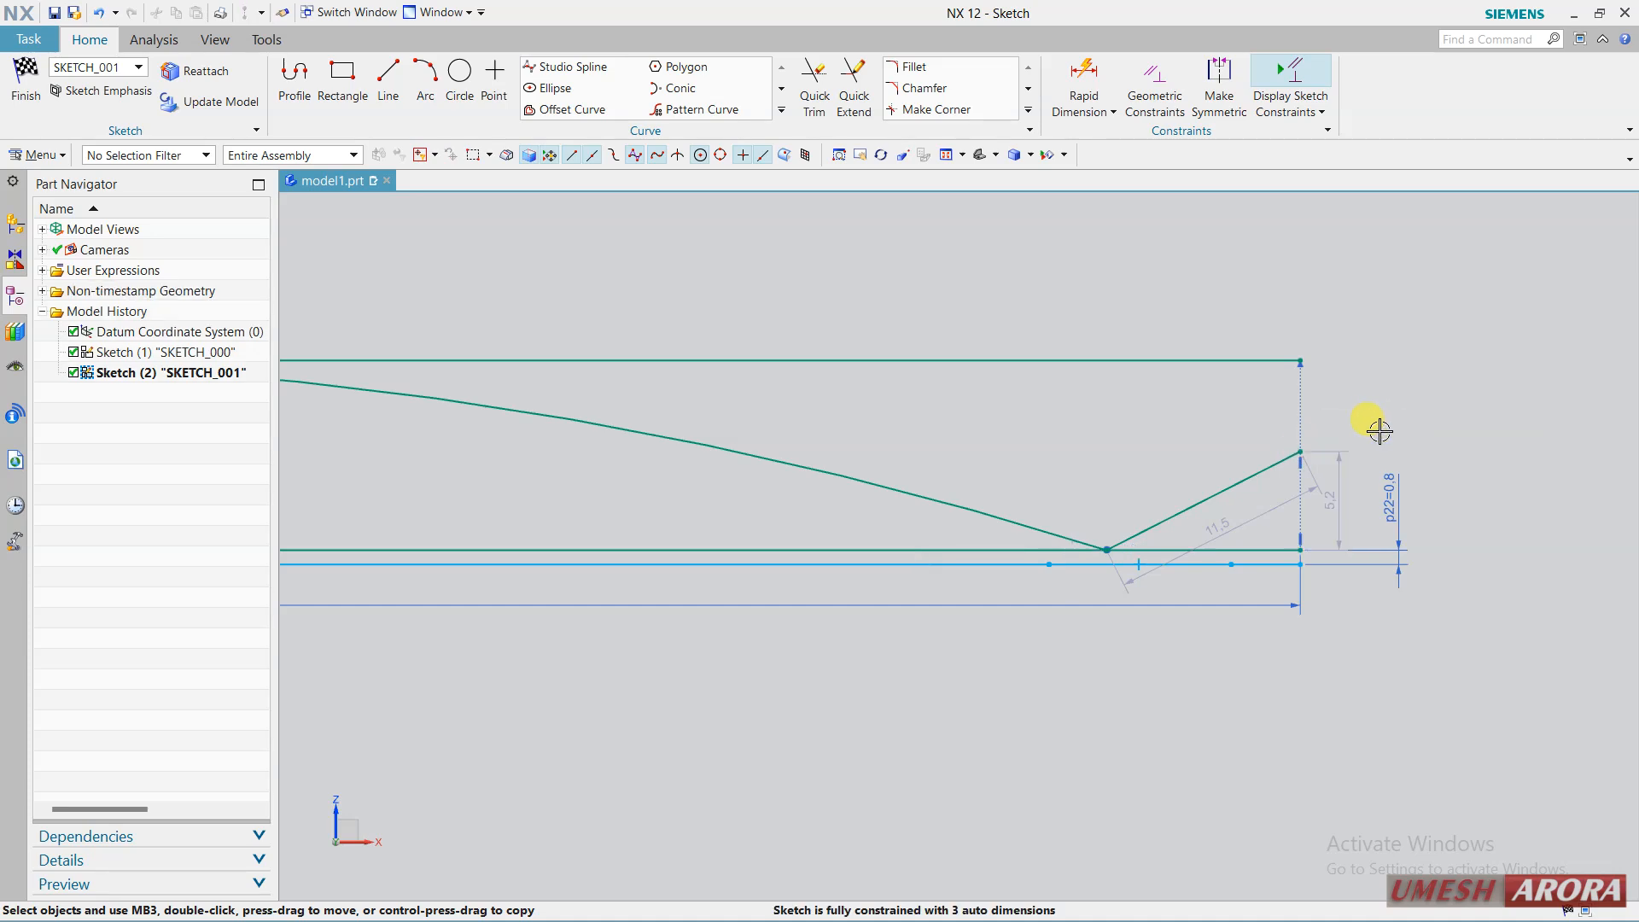
# Set an angular dimension of 20° between the lower horizontal line and the short sloping line.
pyautogui.click(1154, 90)
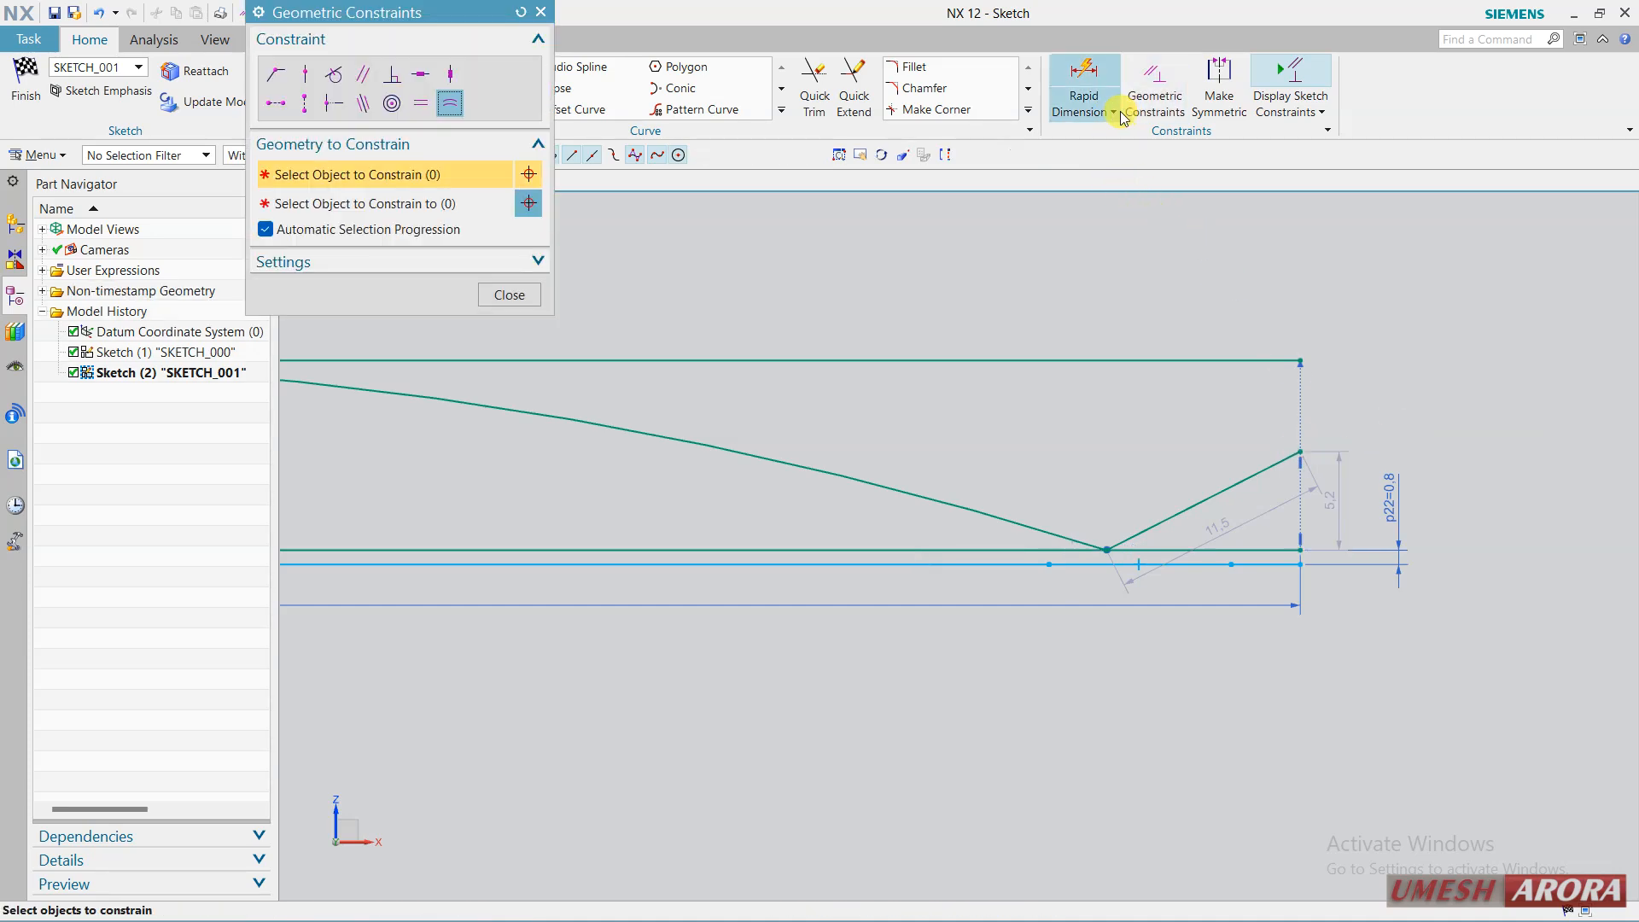
pyautogui.click(1113, 112)
pyautogui.click(1118, 197)
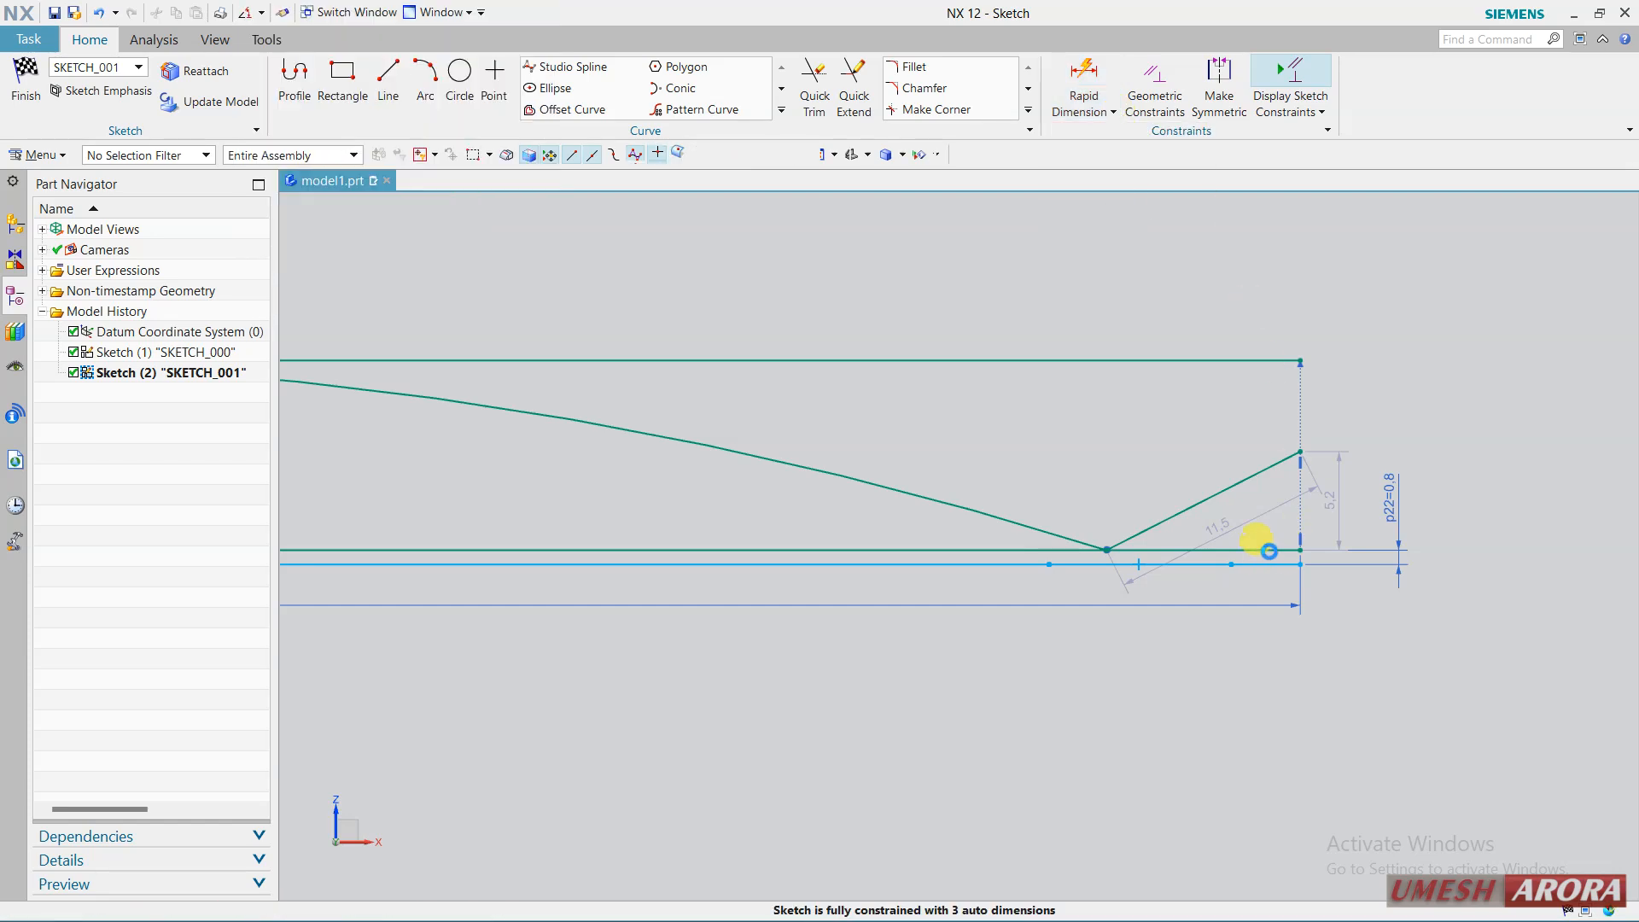
pyautogui.click(1263, 550)
pyautogui.click(1236, 483)
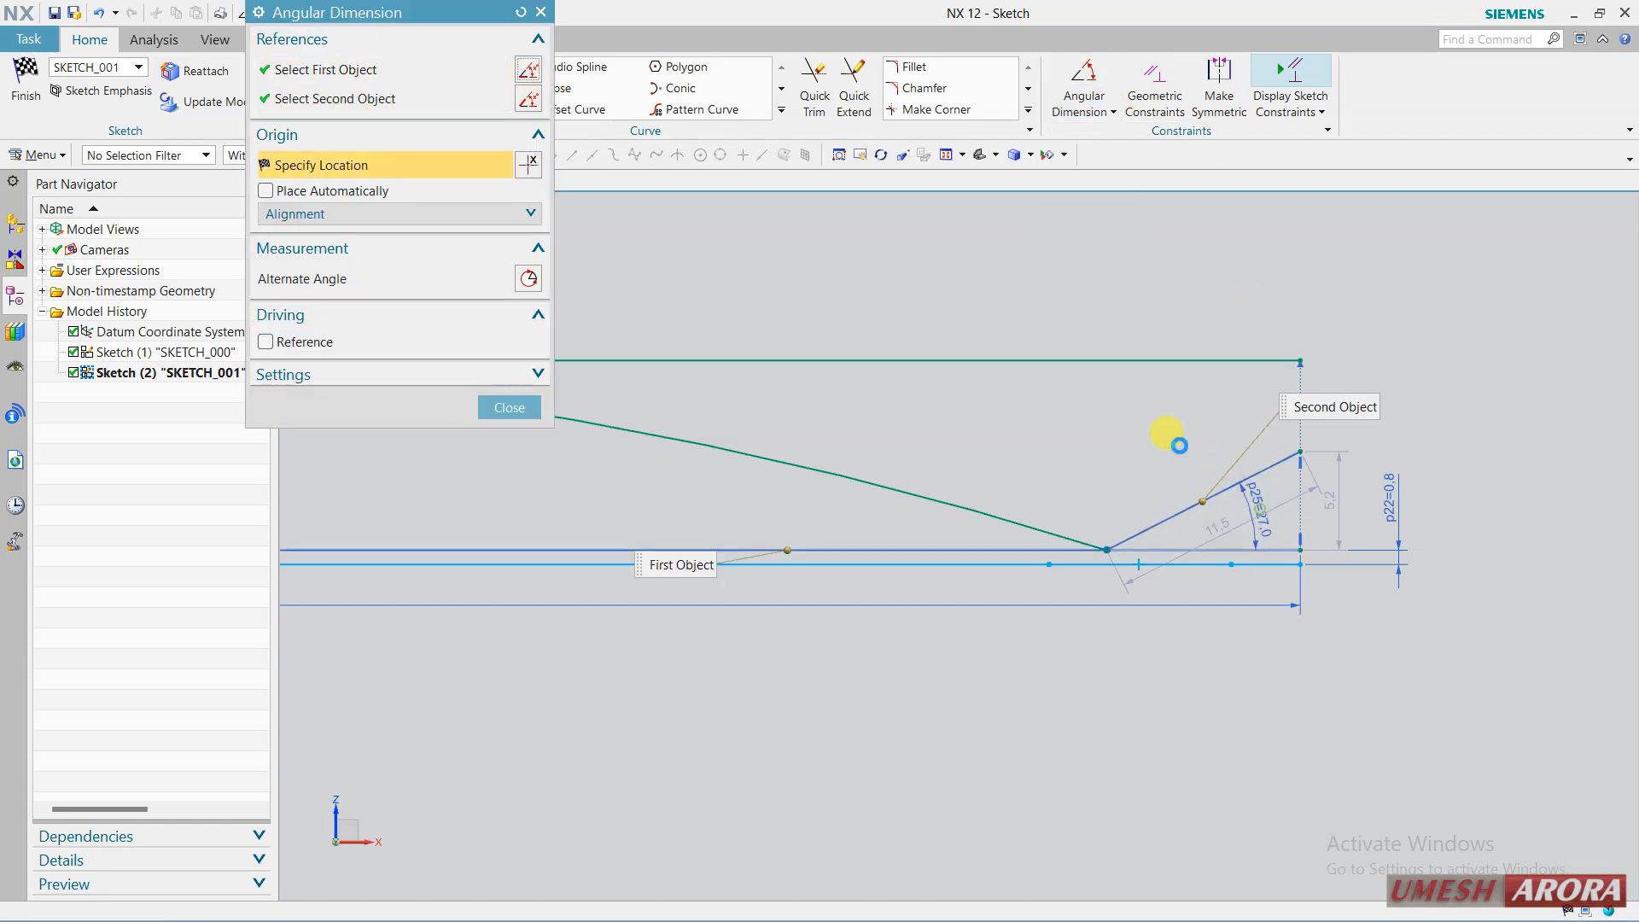
pyautogui.click(1159, 418)
pyautogui.write('20')
pyautogui.press('Return')
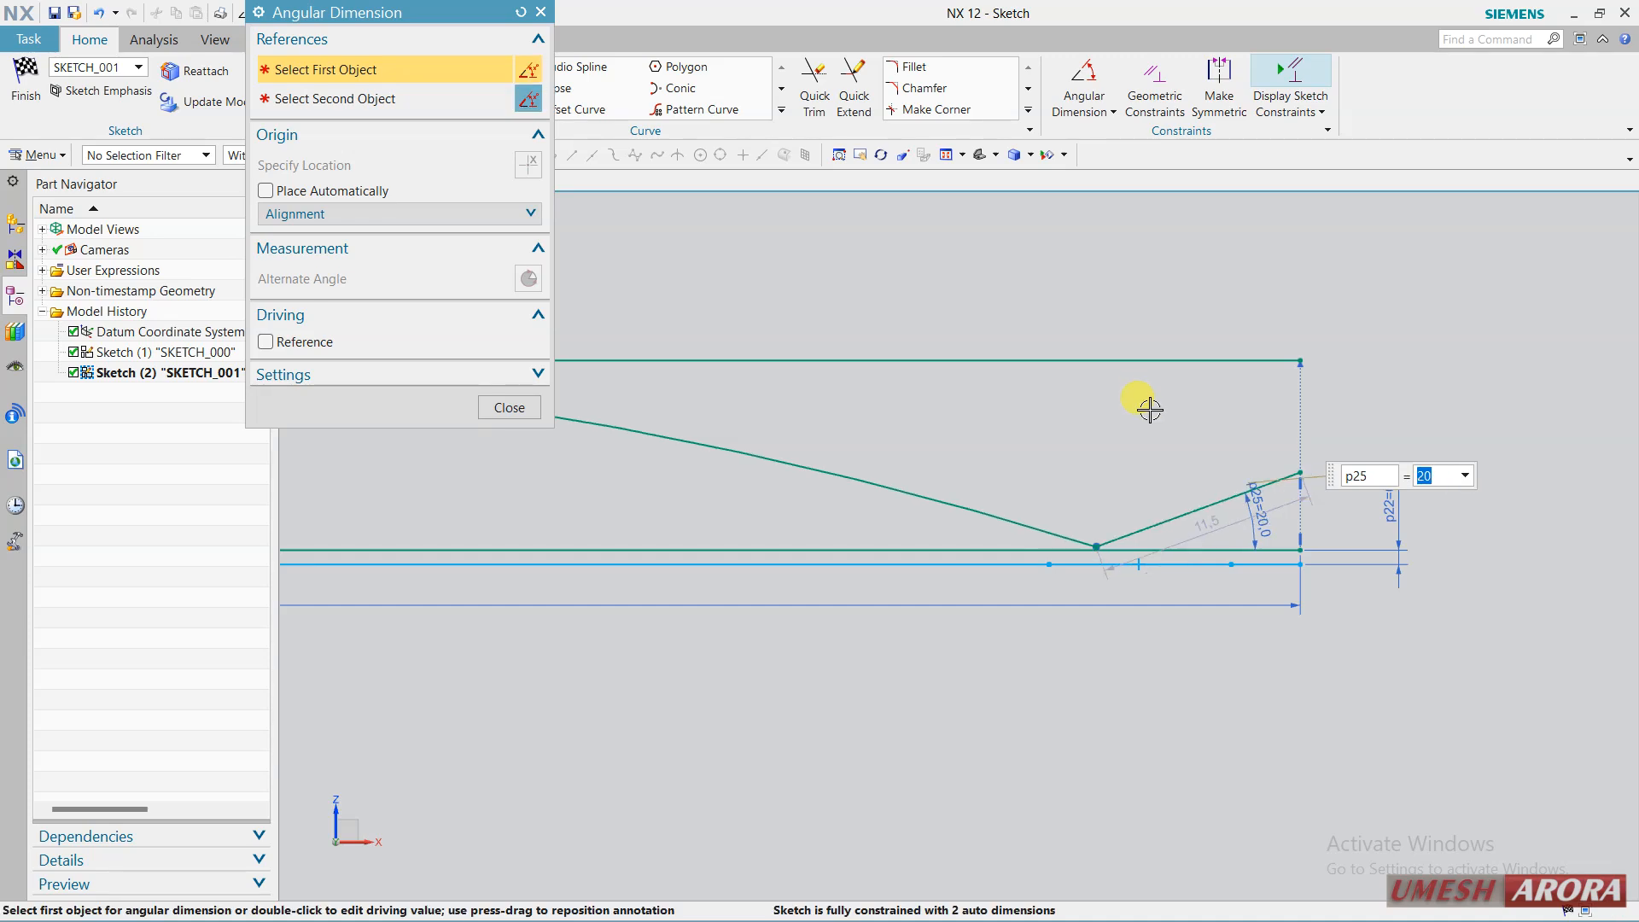
pyautogui.click(1151, 411)
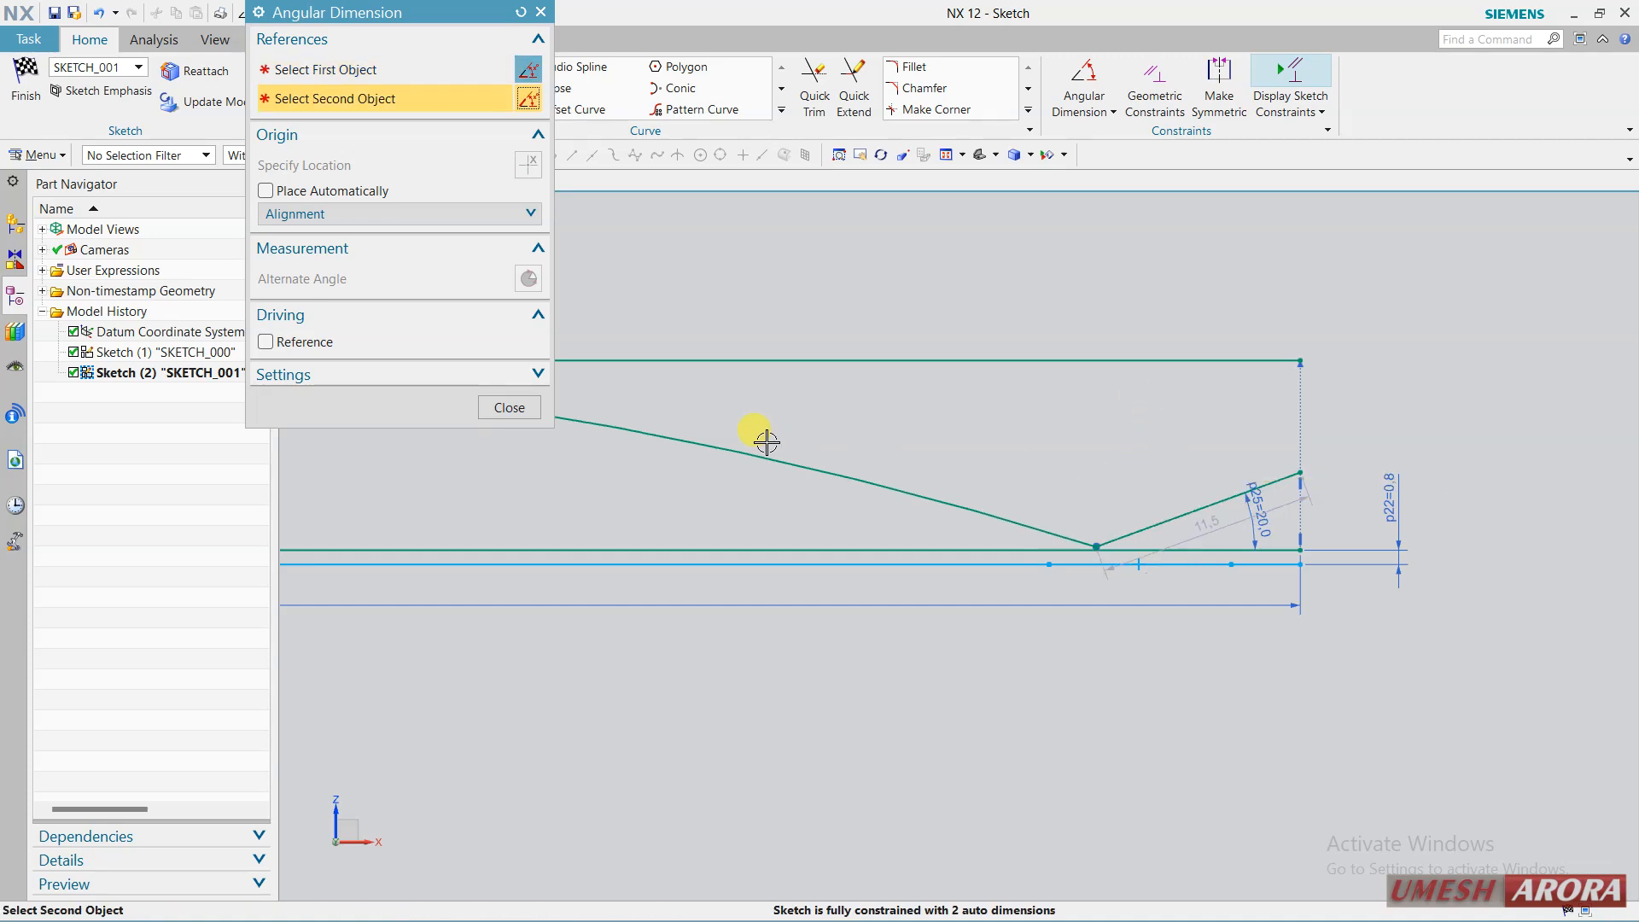
pyautogui.click(500, 408)
# Fillet the corner between the long arc and the short sloping line with an 8 mm radius.
pyautogui.click(910, 66)
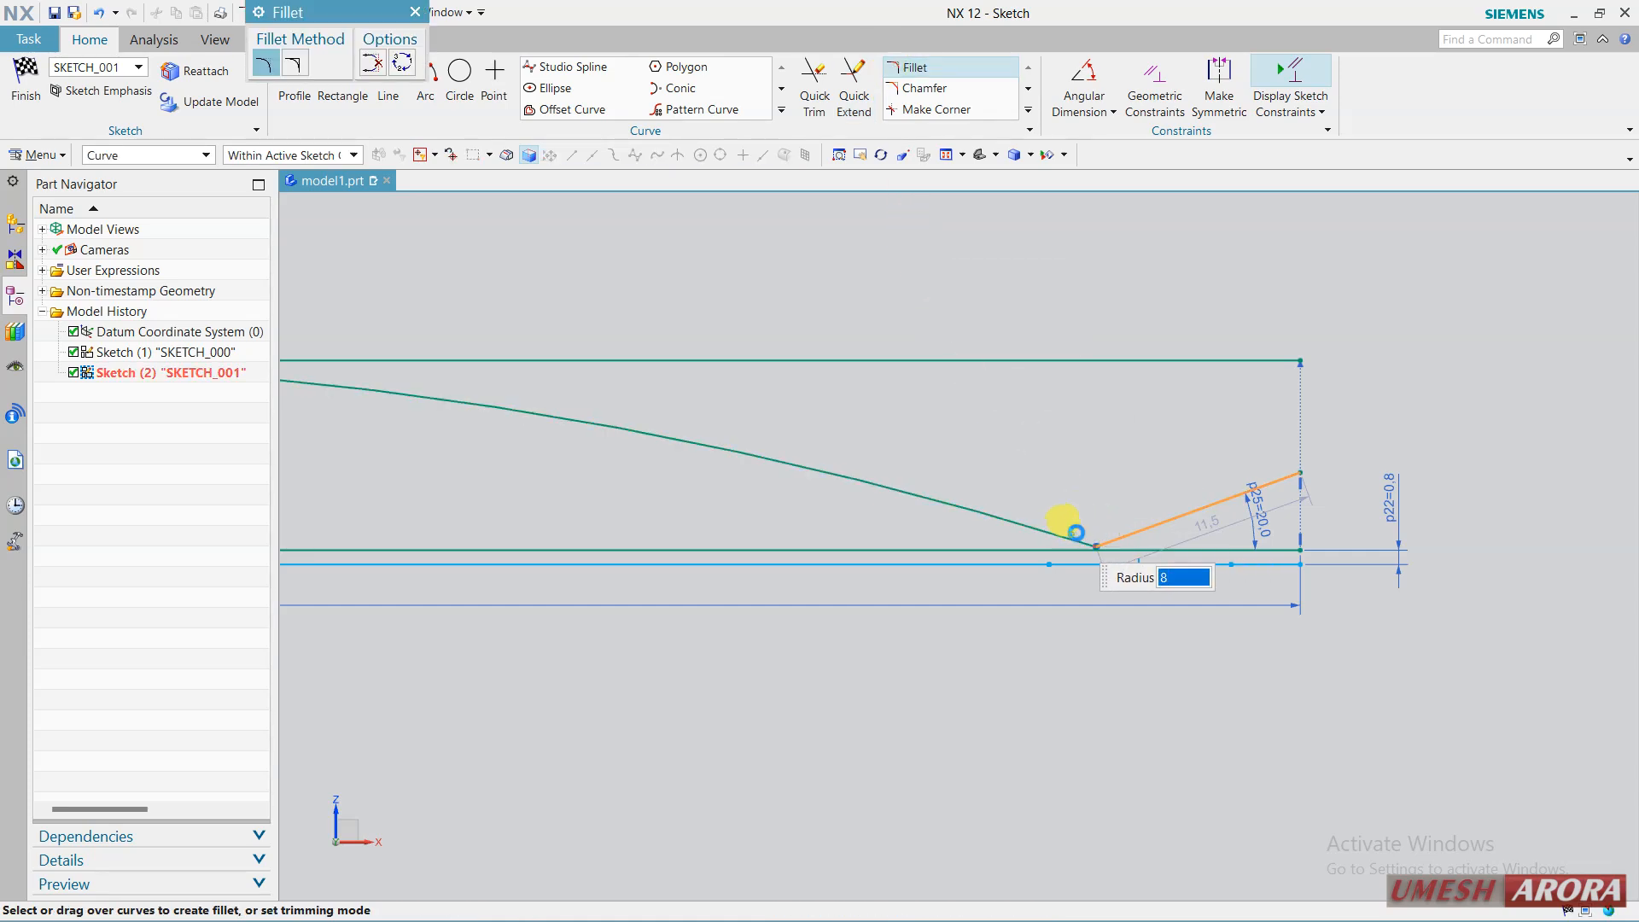
pyautogui.click(1075, 532)
pyautogui.middleClick(1063, 619)
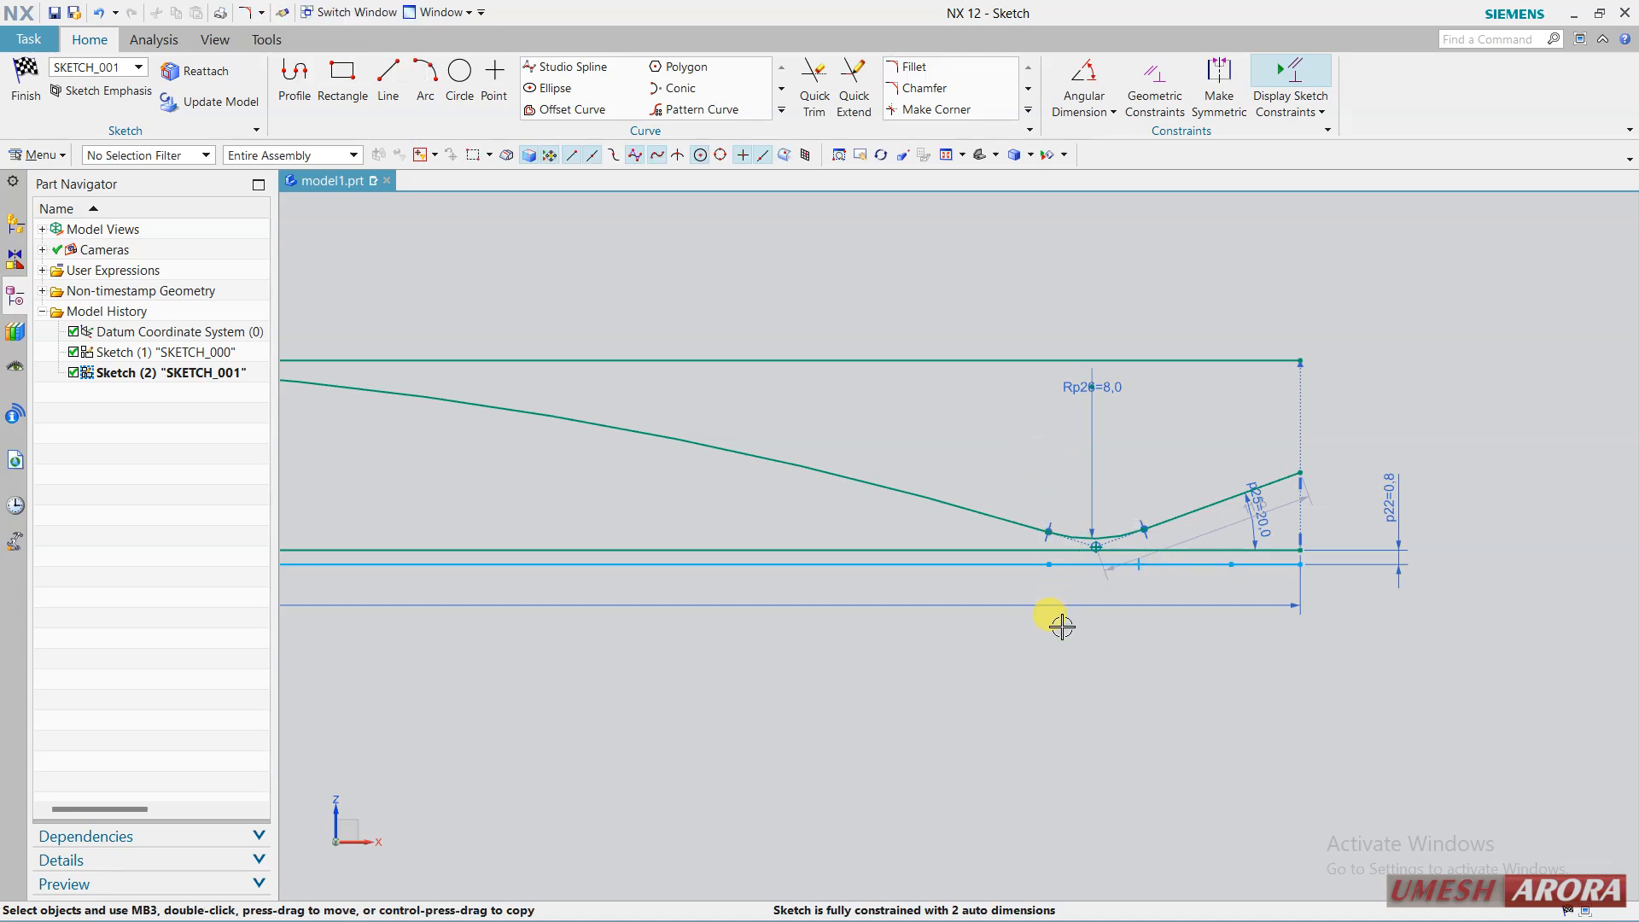
# Make the 8 mm fillet arc tangent to the lower horizontal offset line.
pyautogui.scroll(-2, 1056, 635)
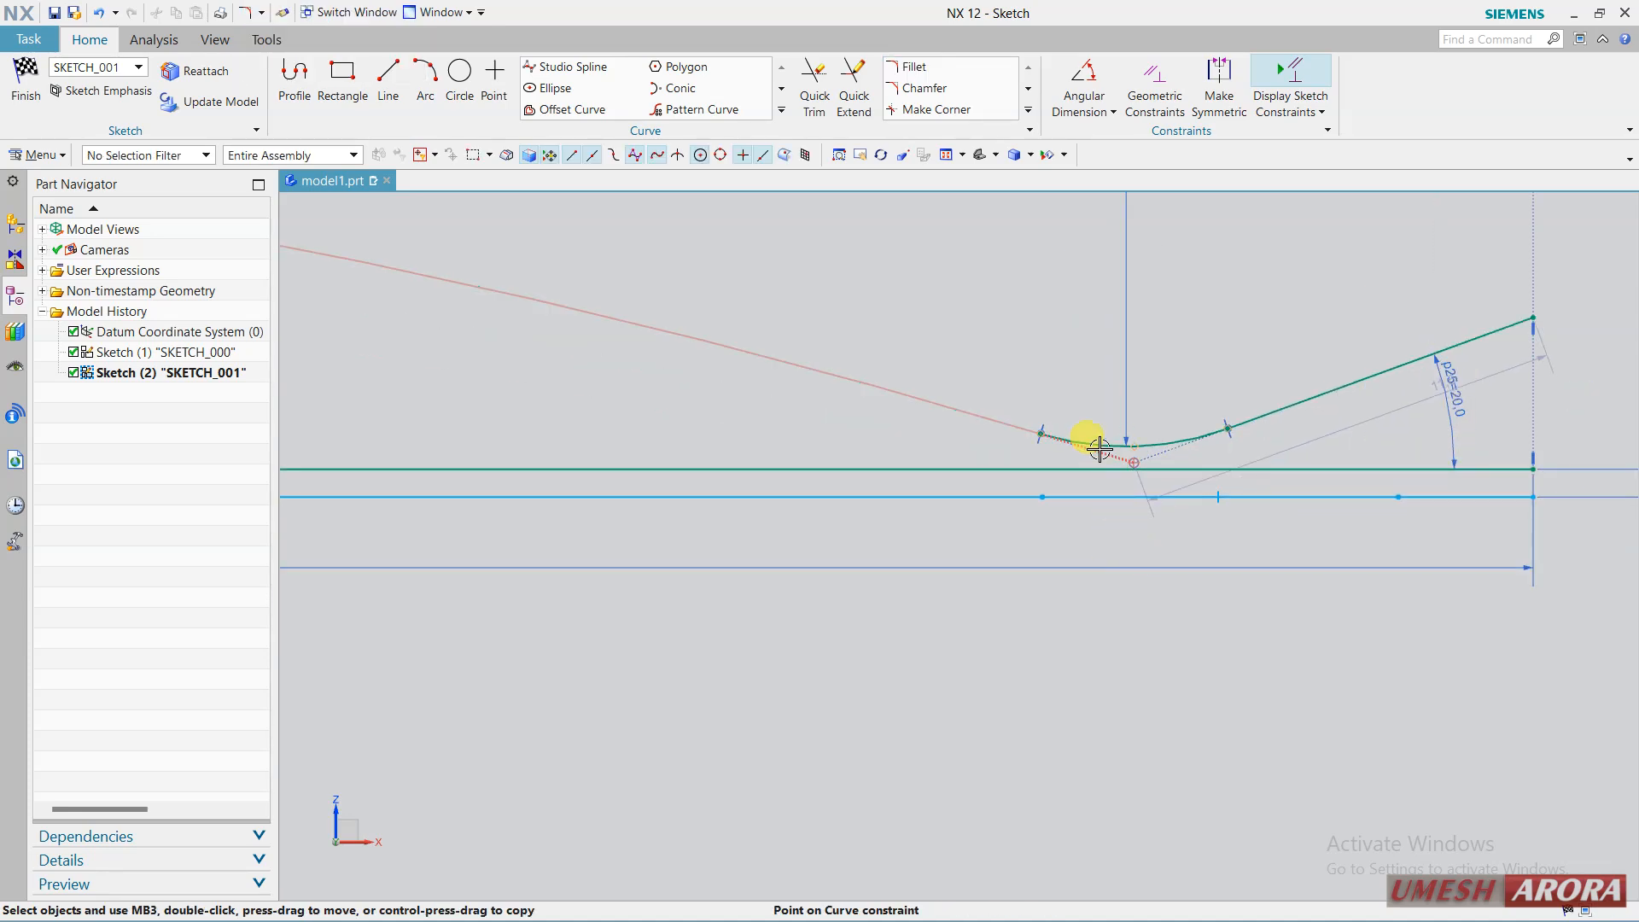
pyautogui.click(1058, 468)
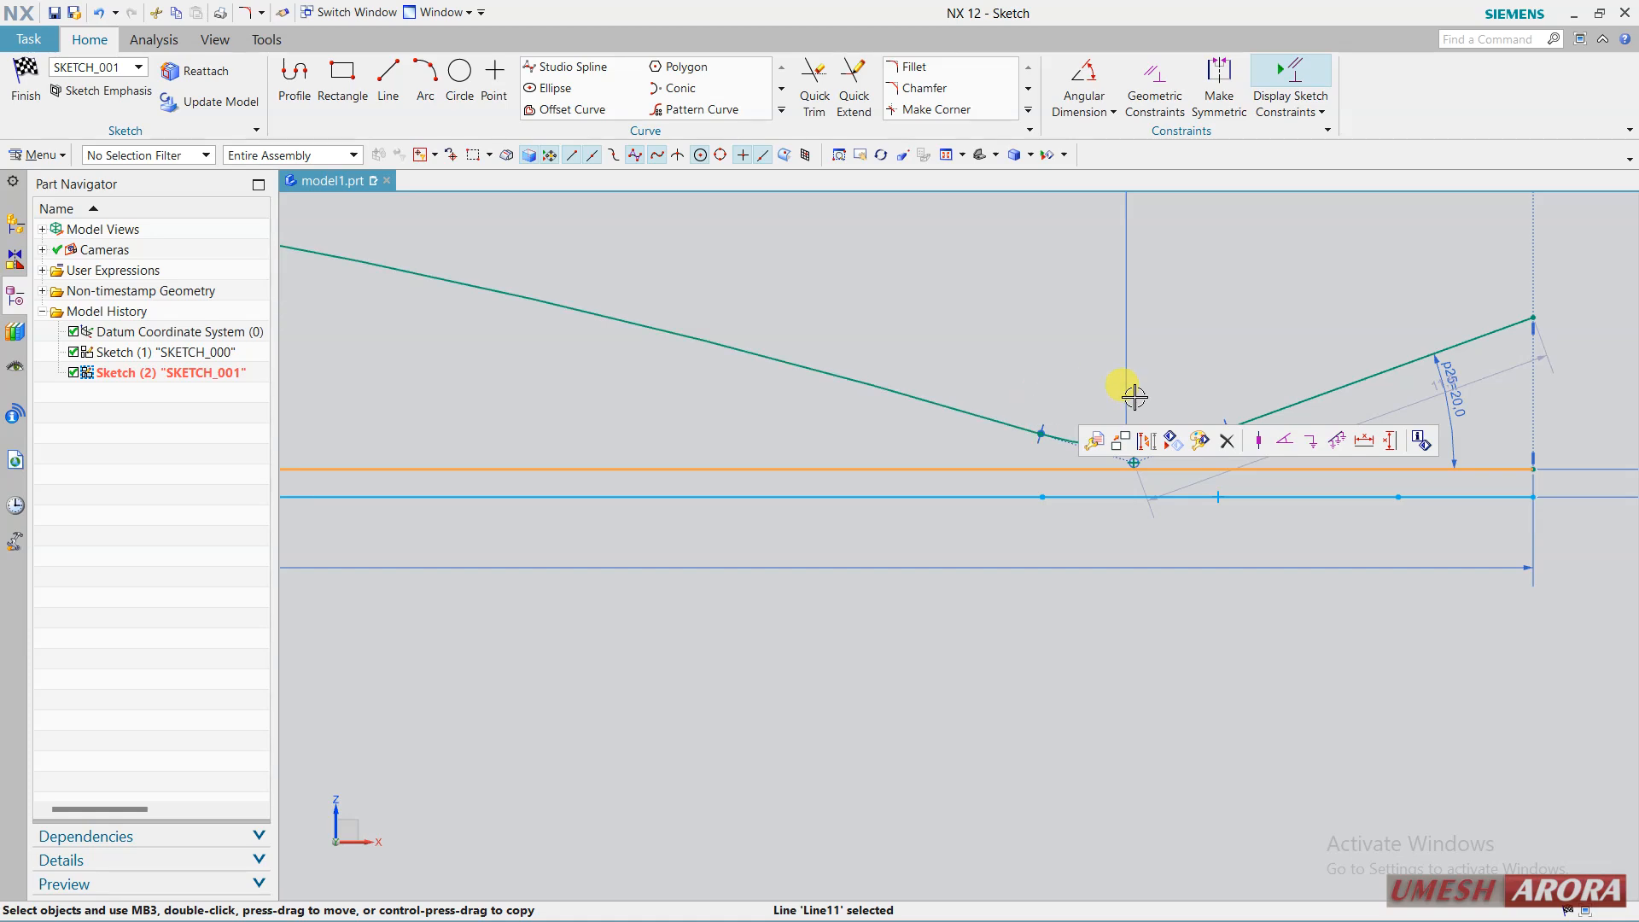
pyautogui.scroll(-2, 1160, 406)
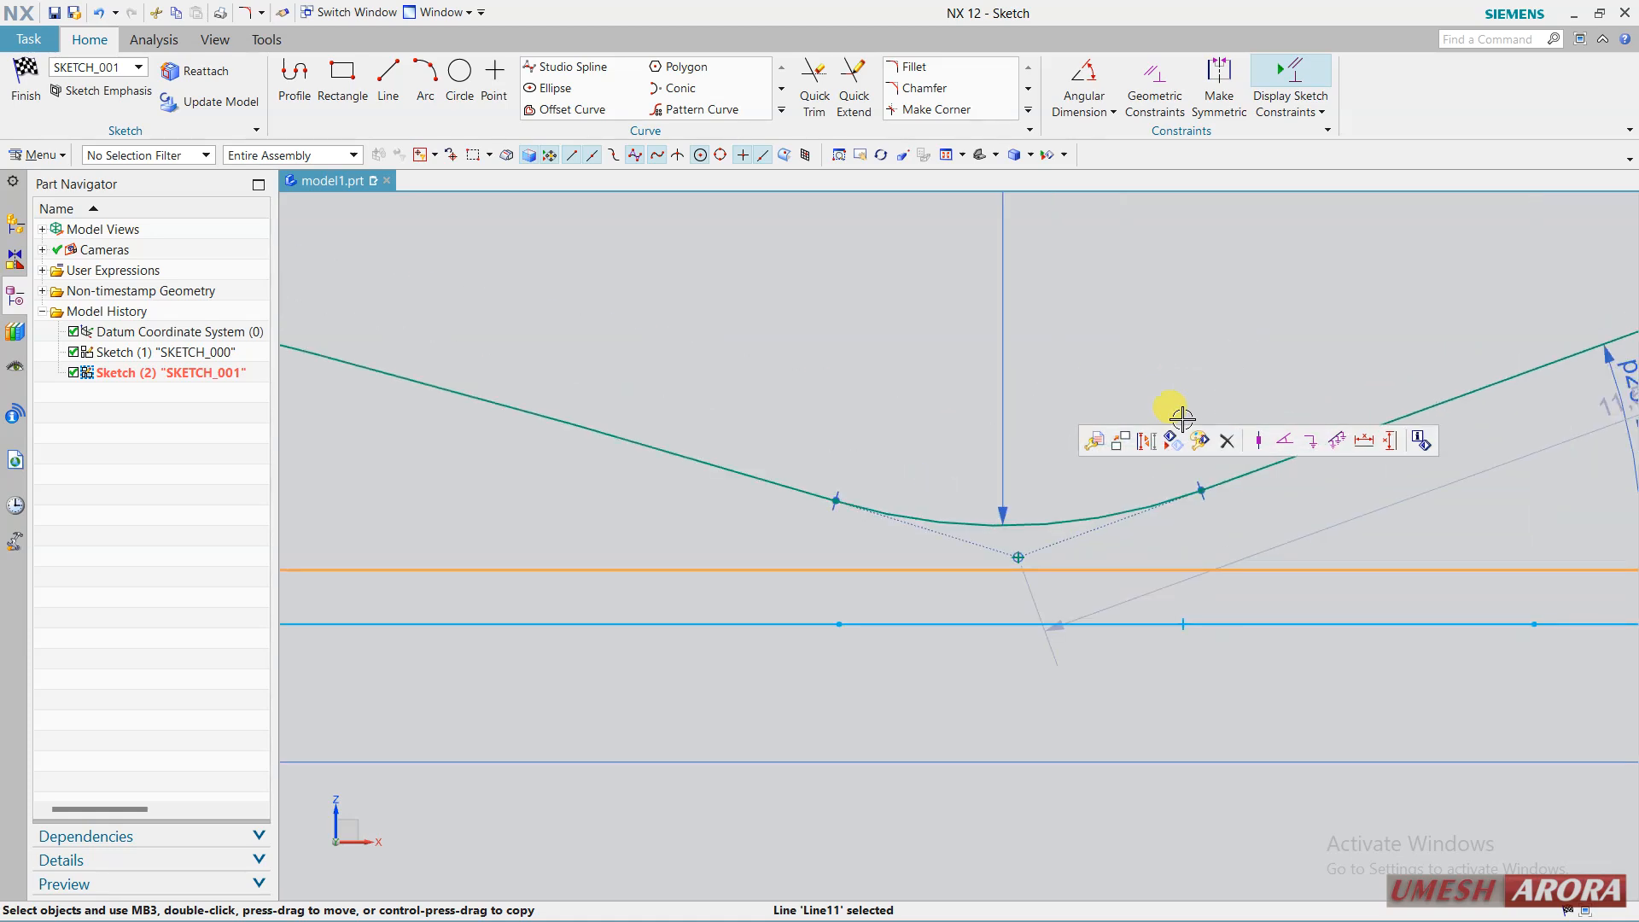
pyautogui.click(1063, 528)
pyautogui.click(1230, 497)
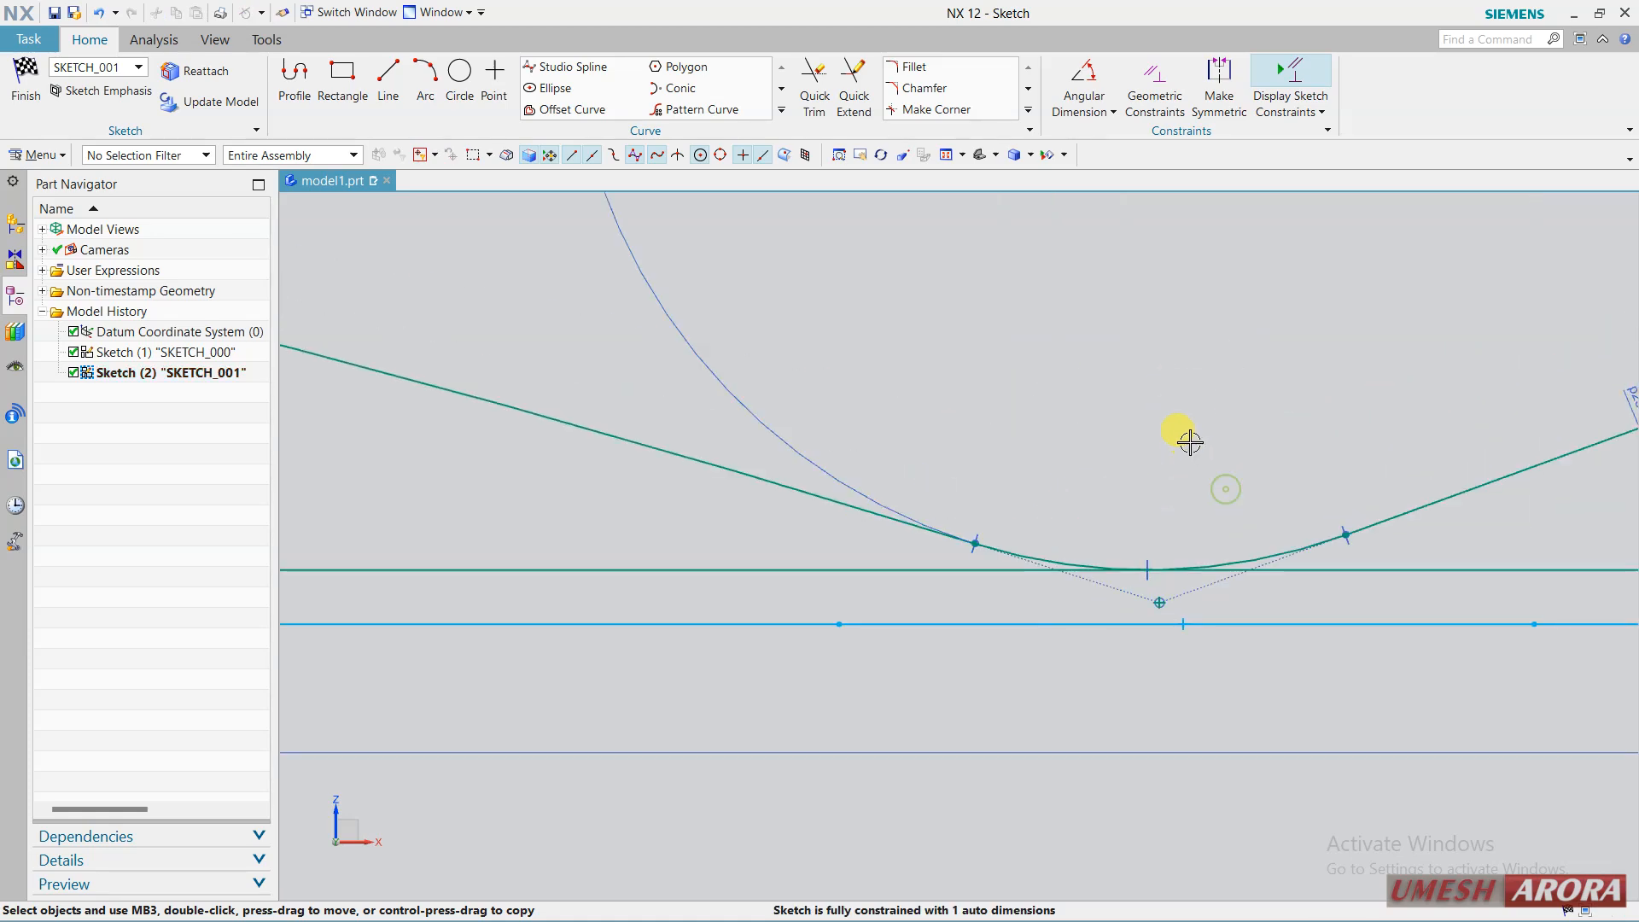
# Align the fillet's start point on the long arc vertically with the nearer endpoint of the short baseline segment.
pyautogui.scroll(2, 1188, 436)
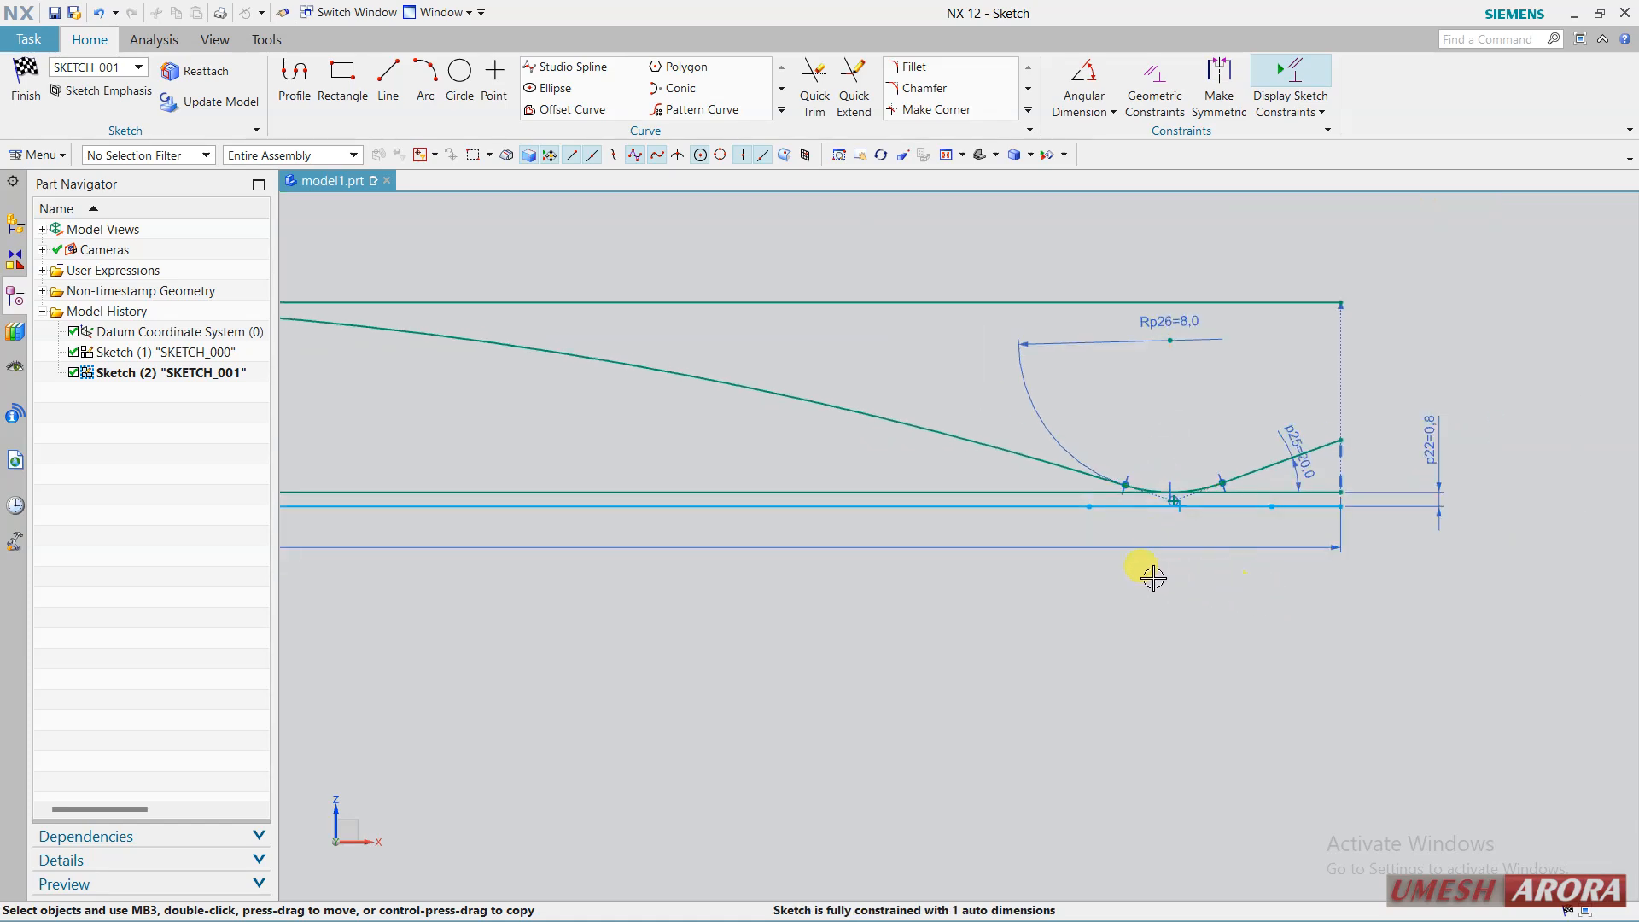
pyautogui.click(1126, 488)
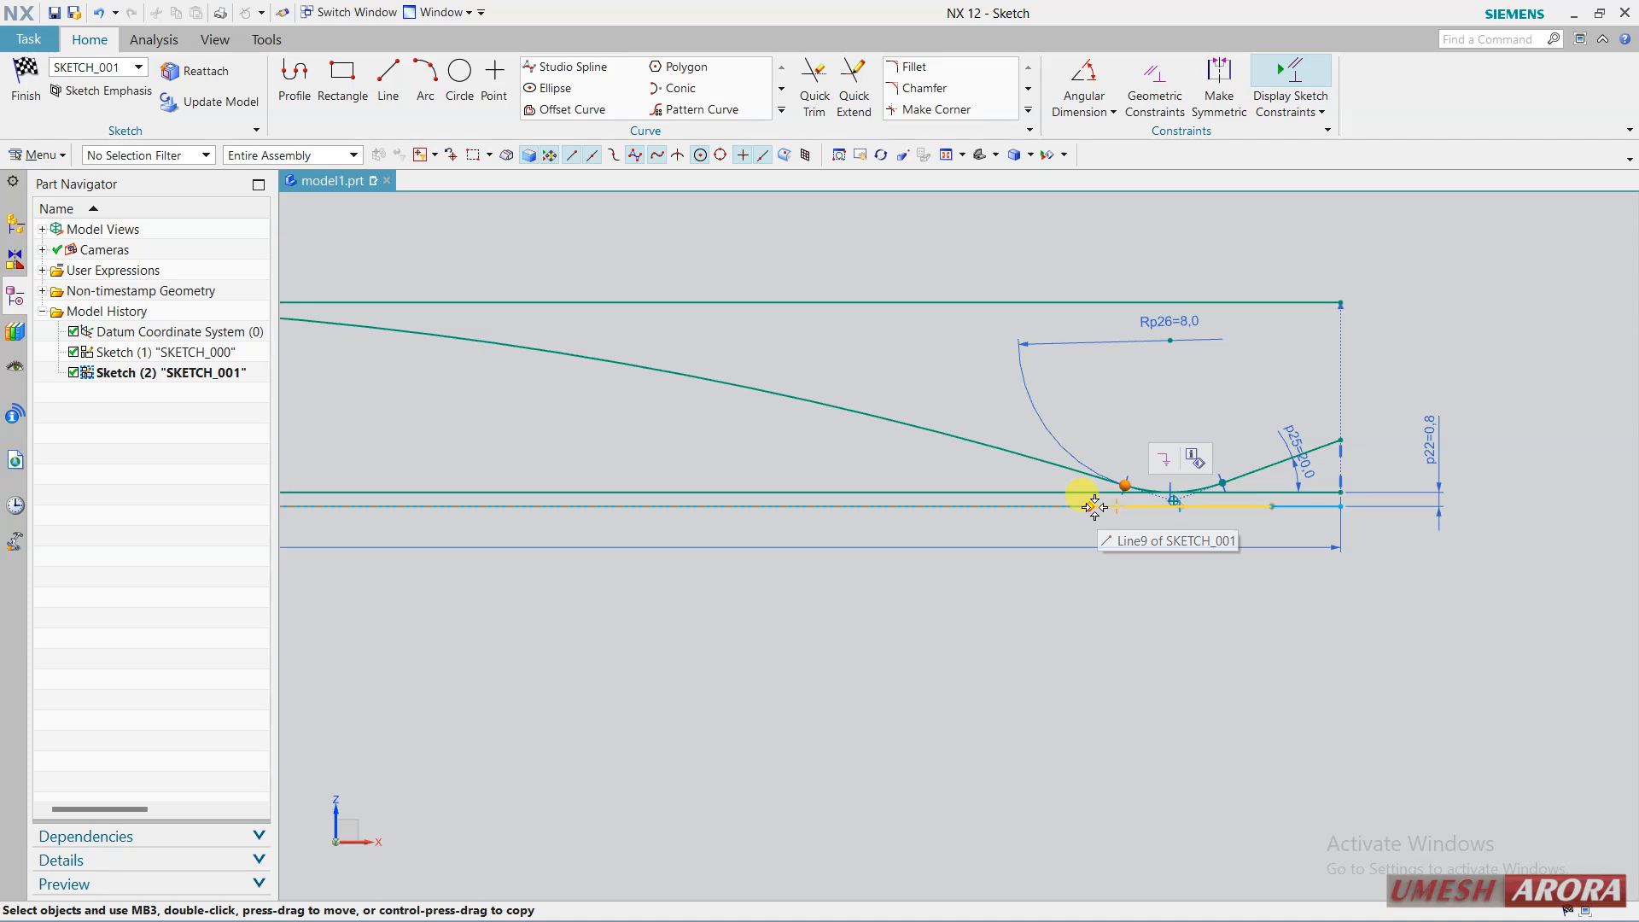
pyautogui.click(1091, 507)
pyautogui.click(1179, 480)
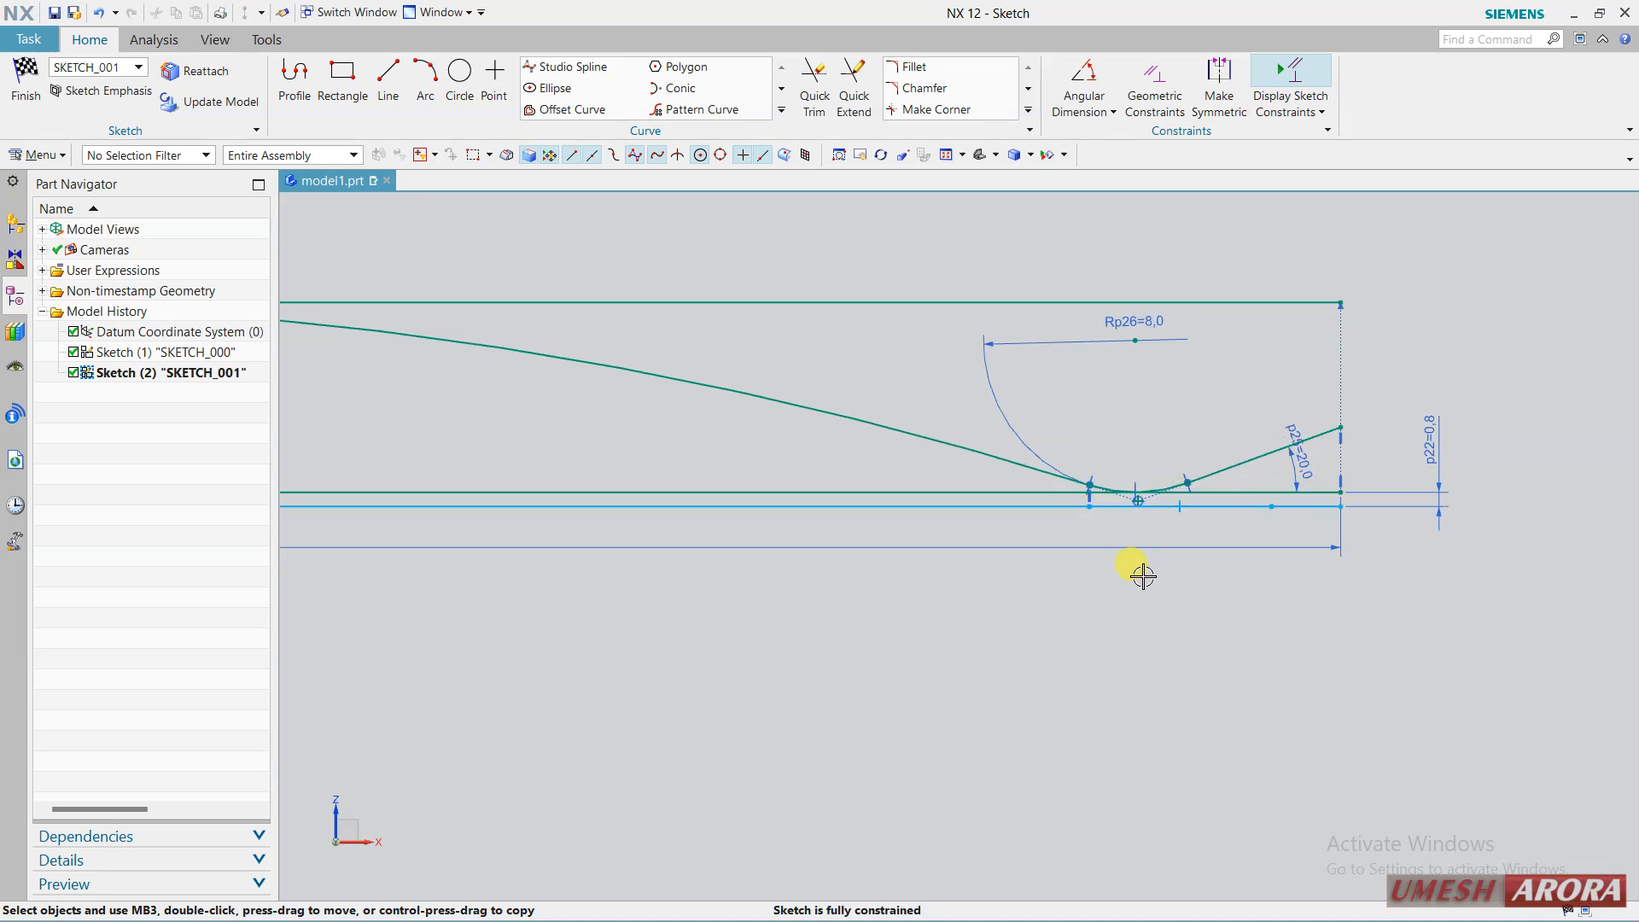
# Convert the upper offset line and the lower 139 mm line to reference geometry and finish the sketch.
pyautogui.scroll(-2, 1164, 609)
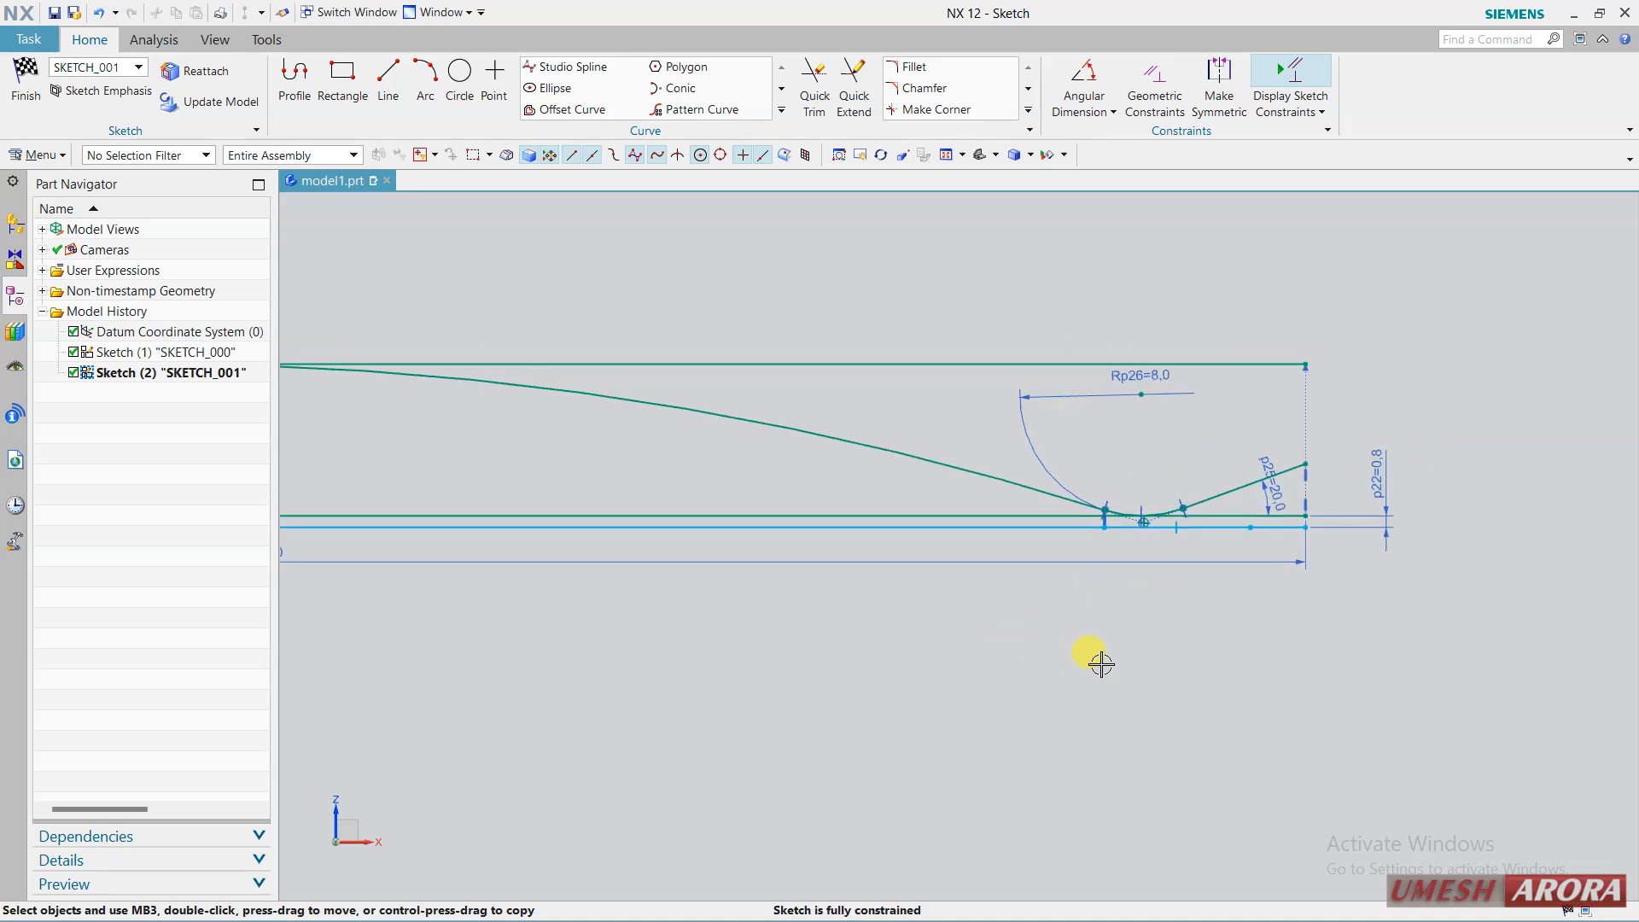
pyautogui.hotkey('ctrl', 'f')
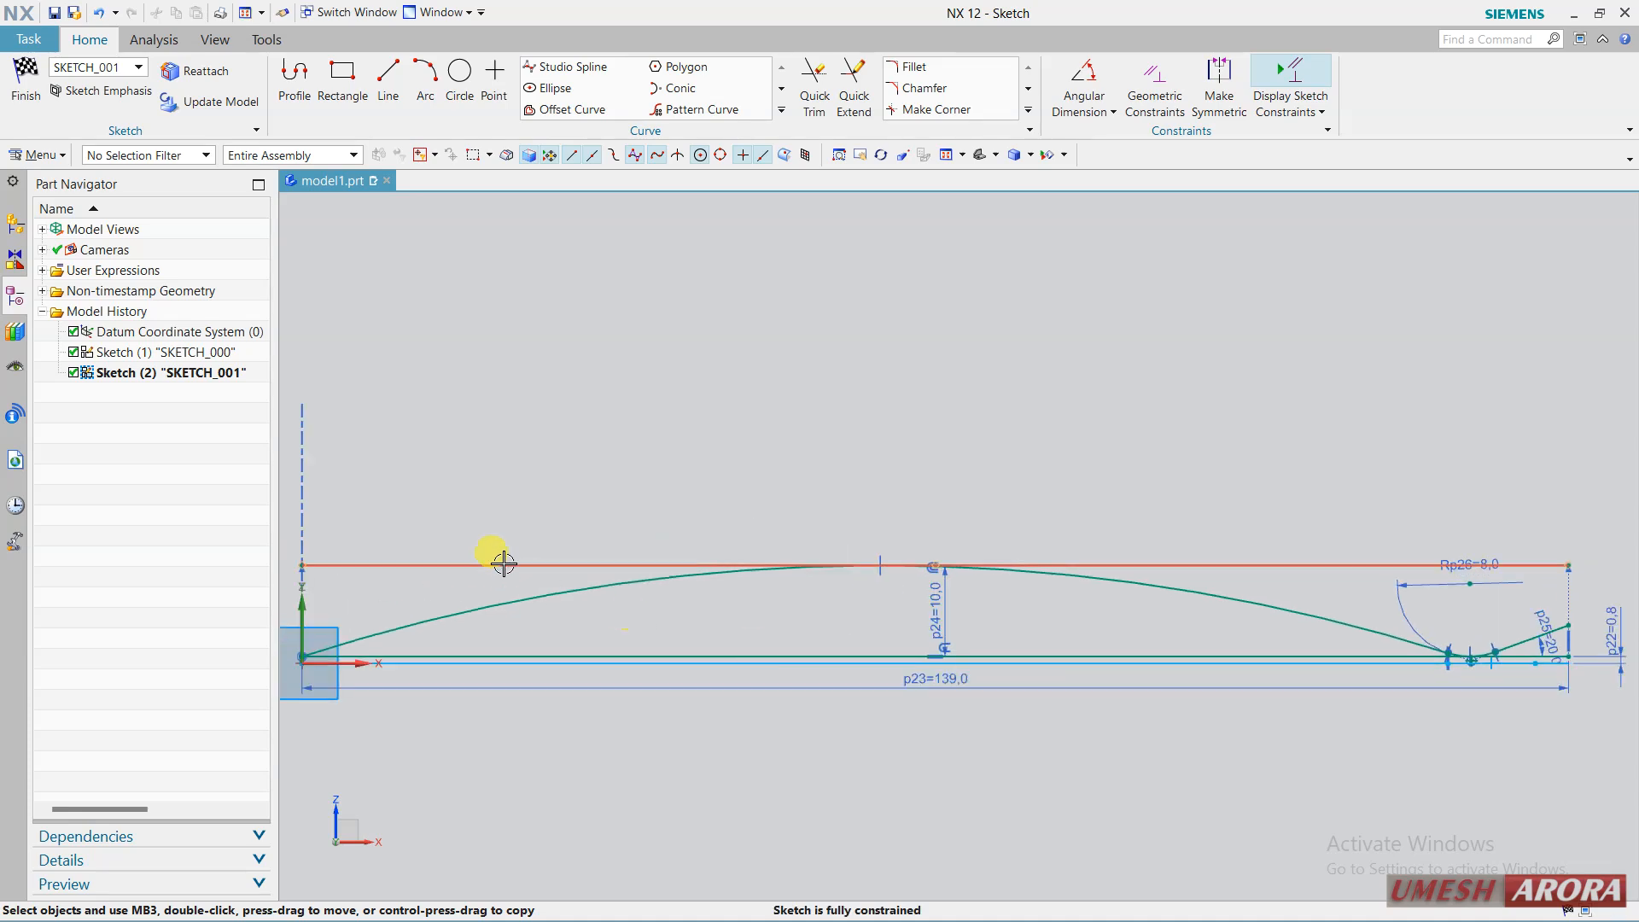
pyautogui.click(504, 566)
pyautogui.click(536, 593)
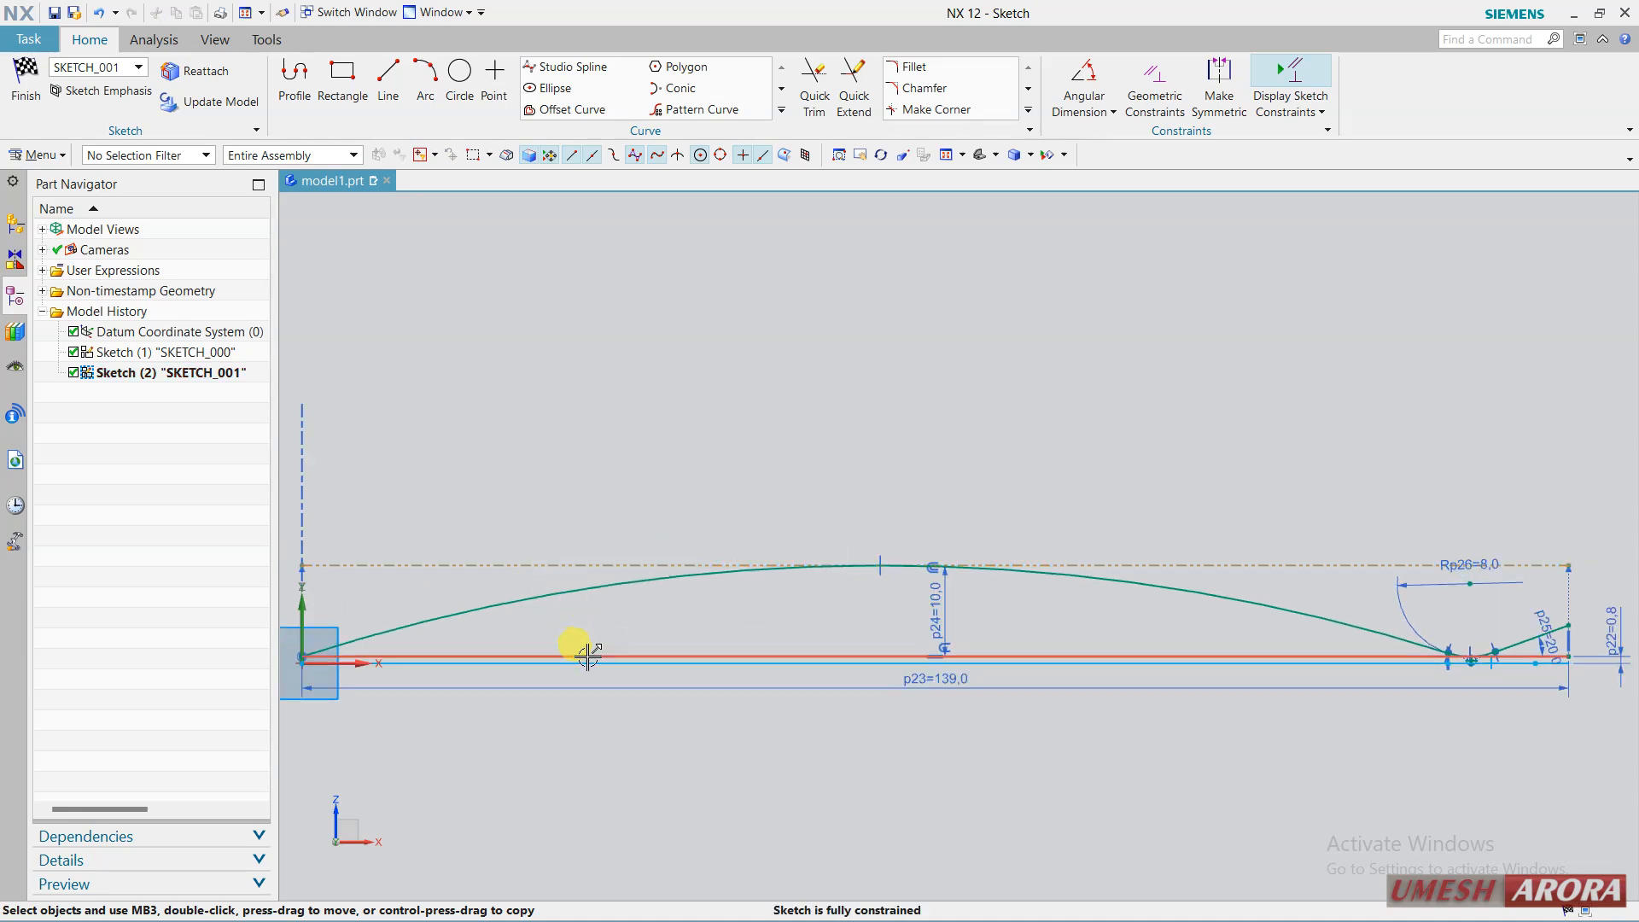
pyautogui.click(587, 657)
pyautogui.click(615, 684)
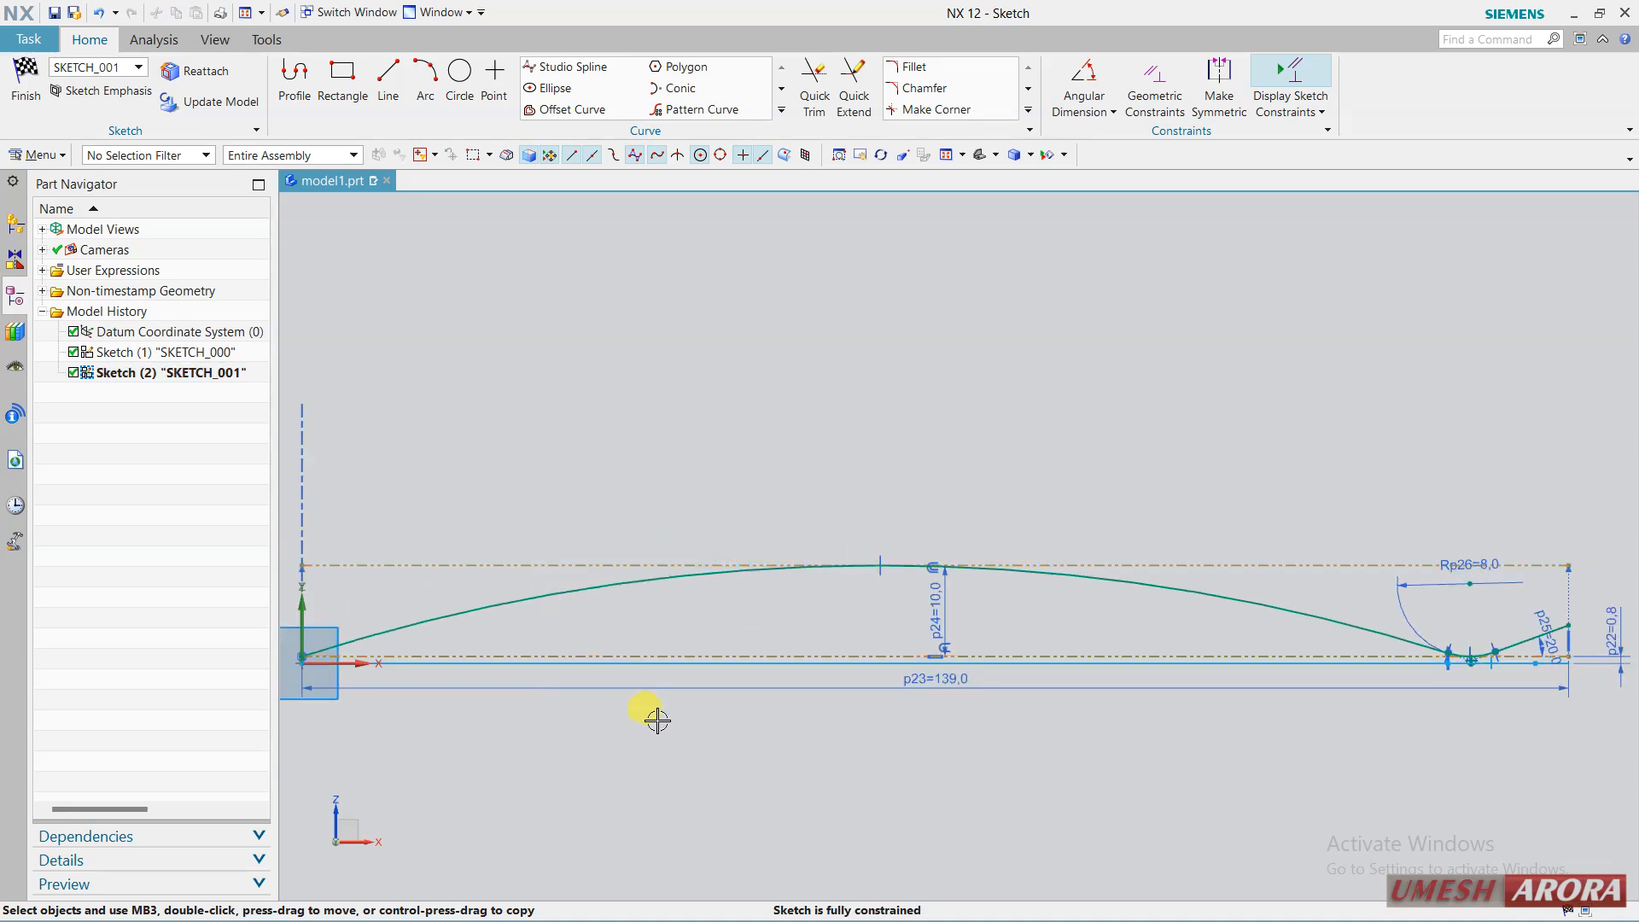
pyautogui.click(25, 90)
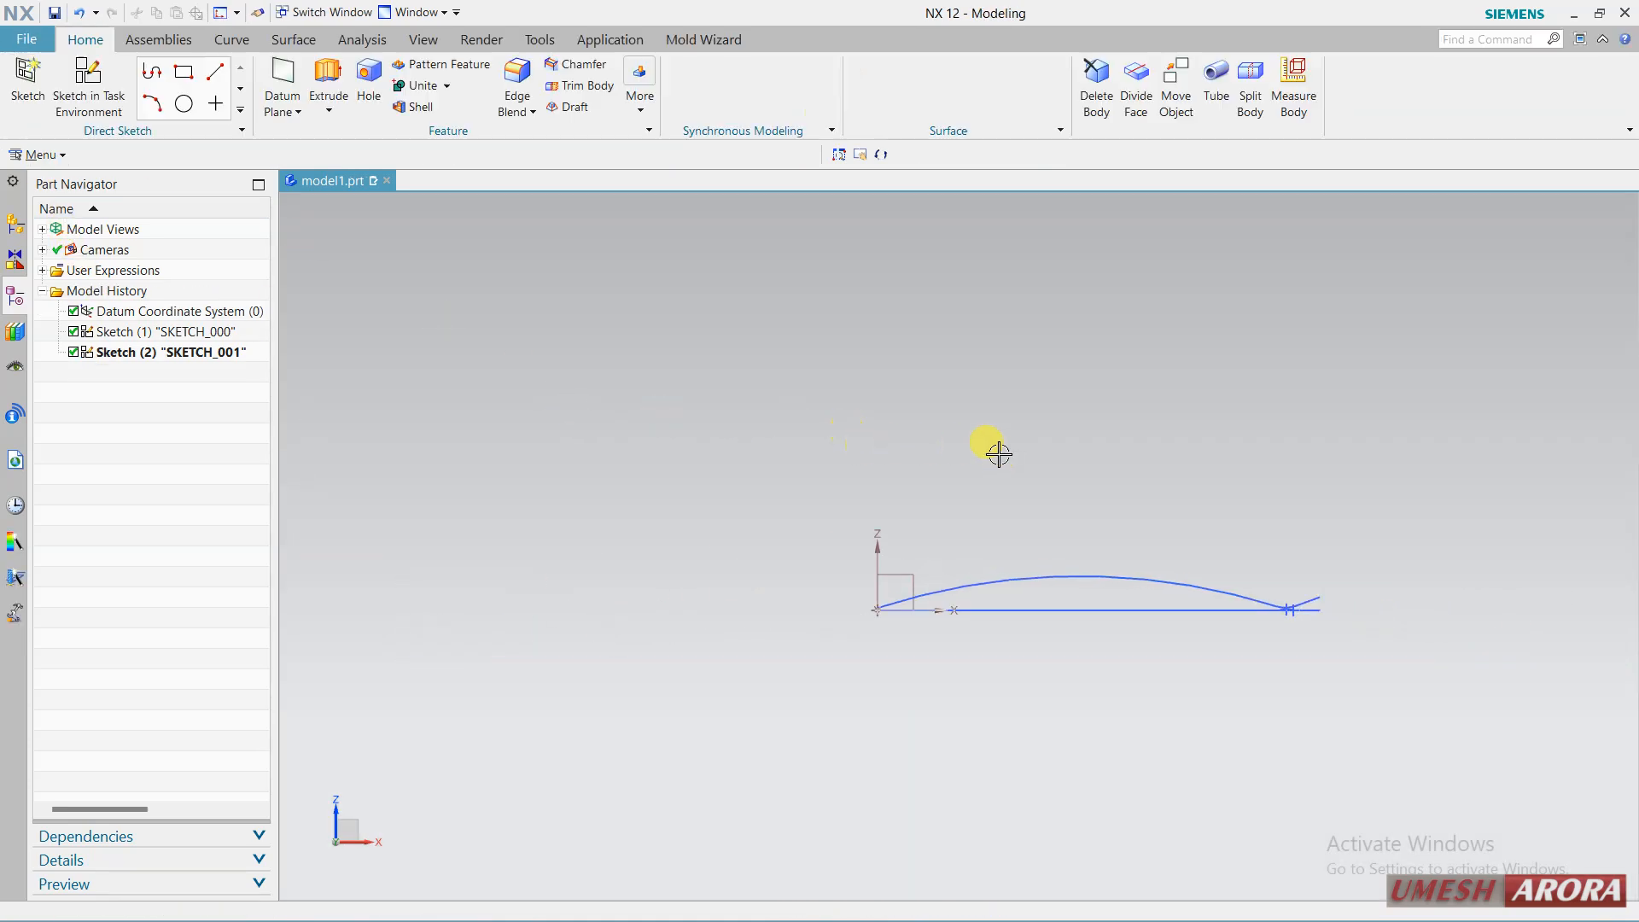
pyautogui.moveTo(987, 450)
pyautogui.mouseDown(button='middle')
pyautogui.moveTo(958, 479)
pyautogui.moveTo(1065, 519)
pyautogui.moveTo(1057, 665)
pyautogui.mouseUp(button='middle')
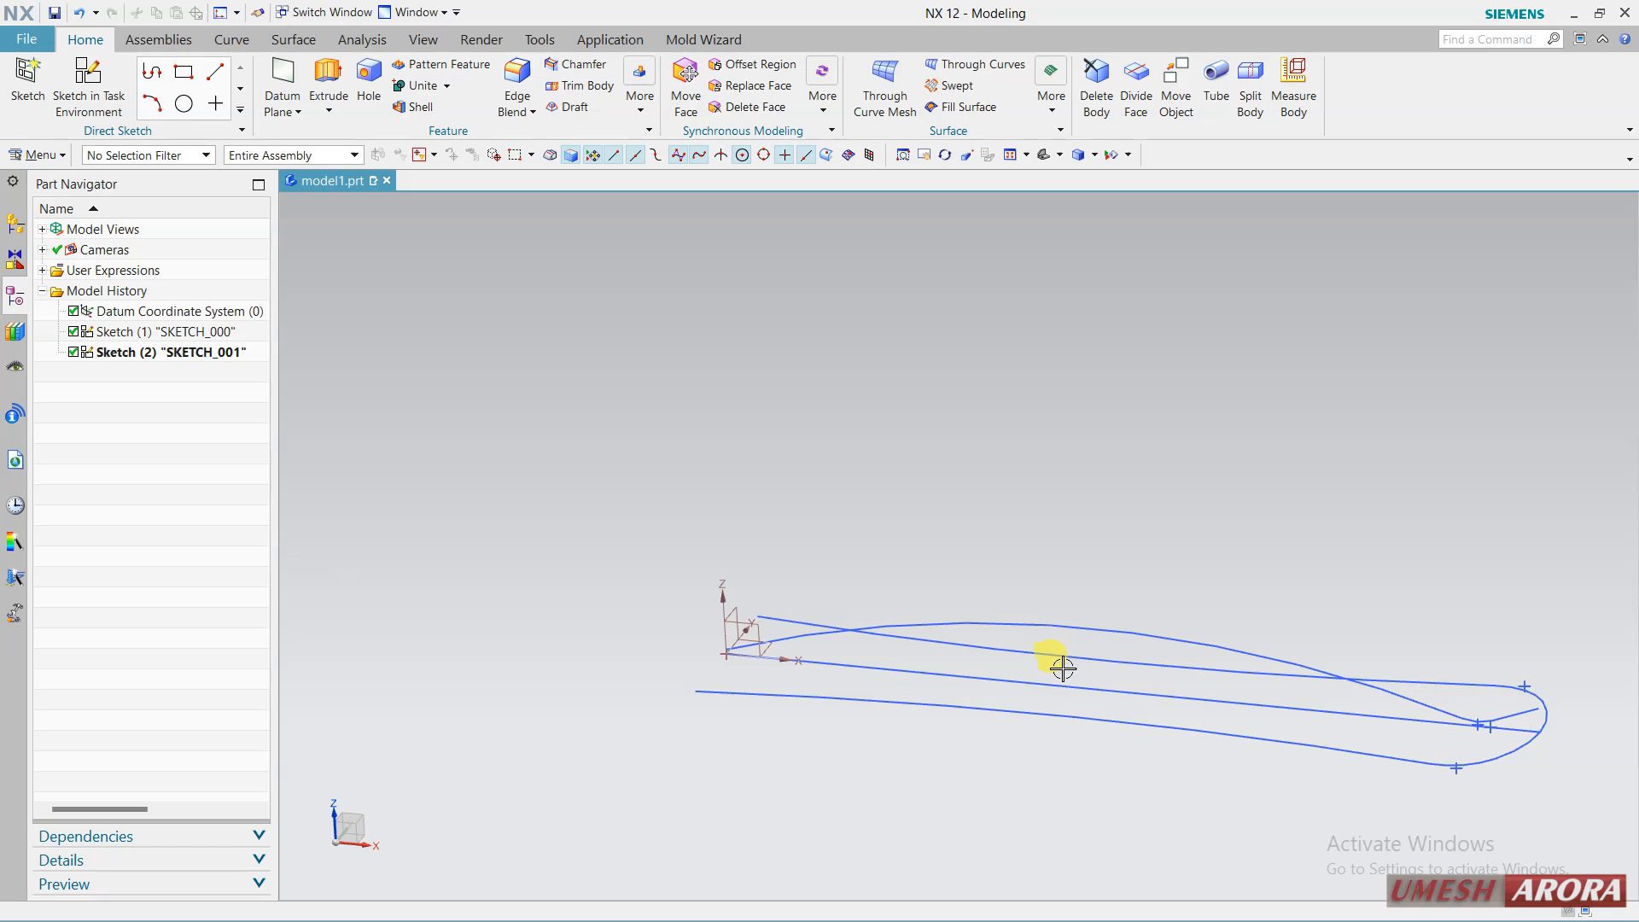
pyautogui.doubleClick(1053, 680)
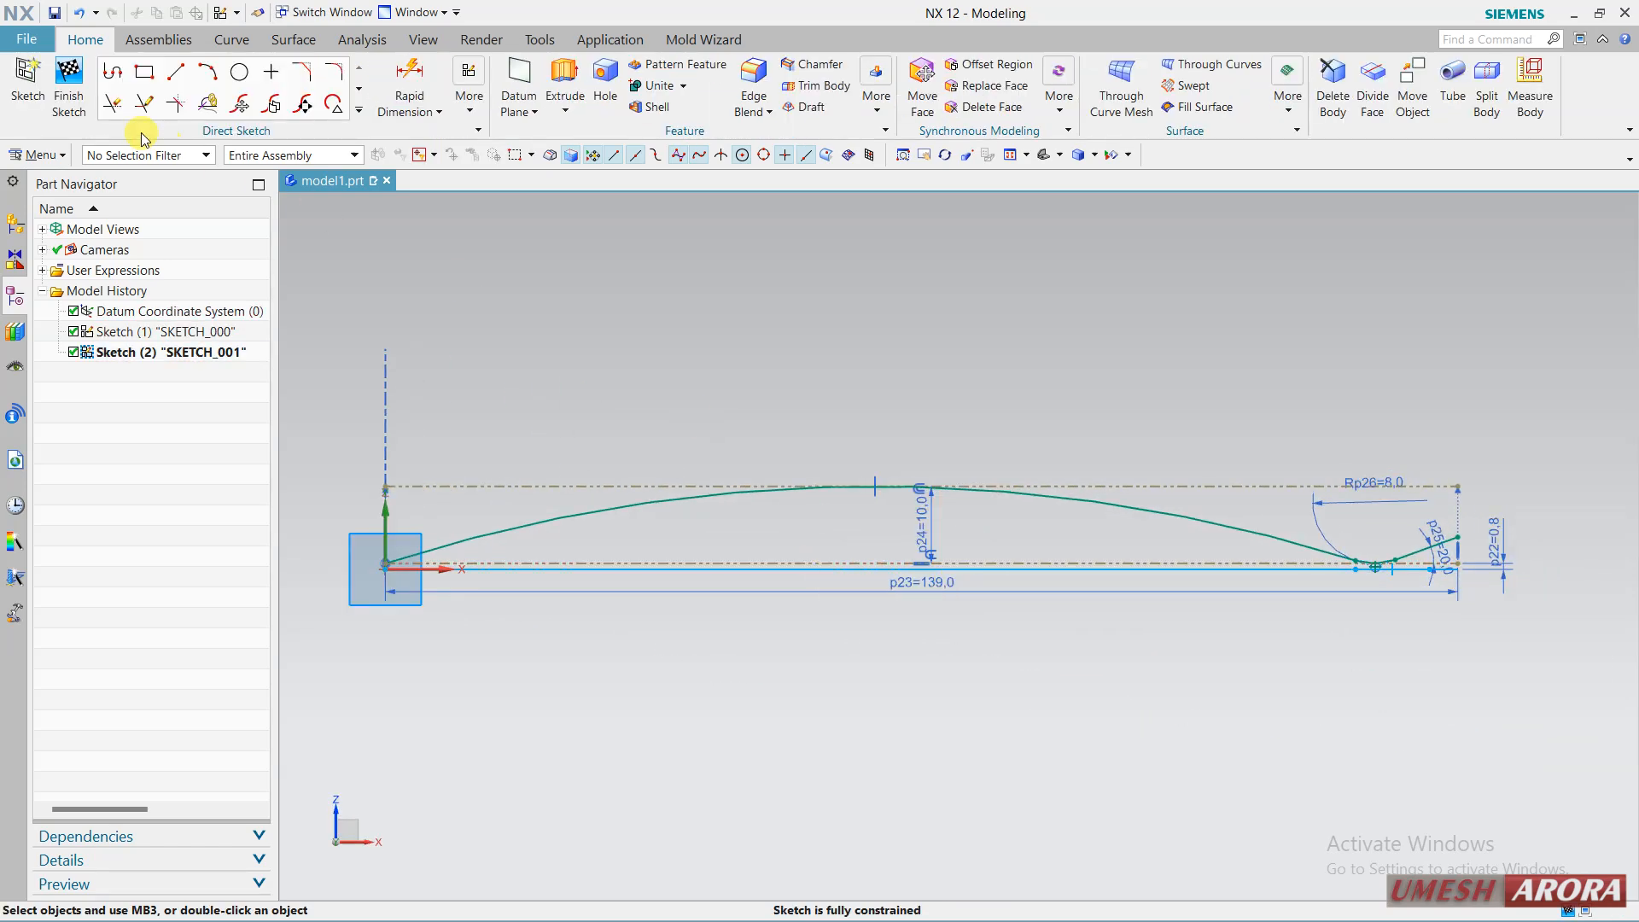
pyautogui.click(83, 100)
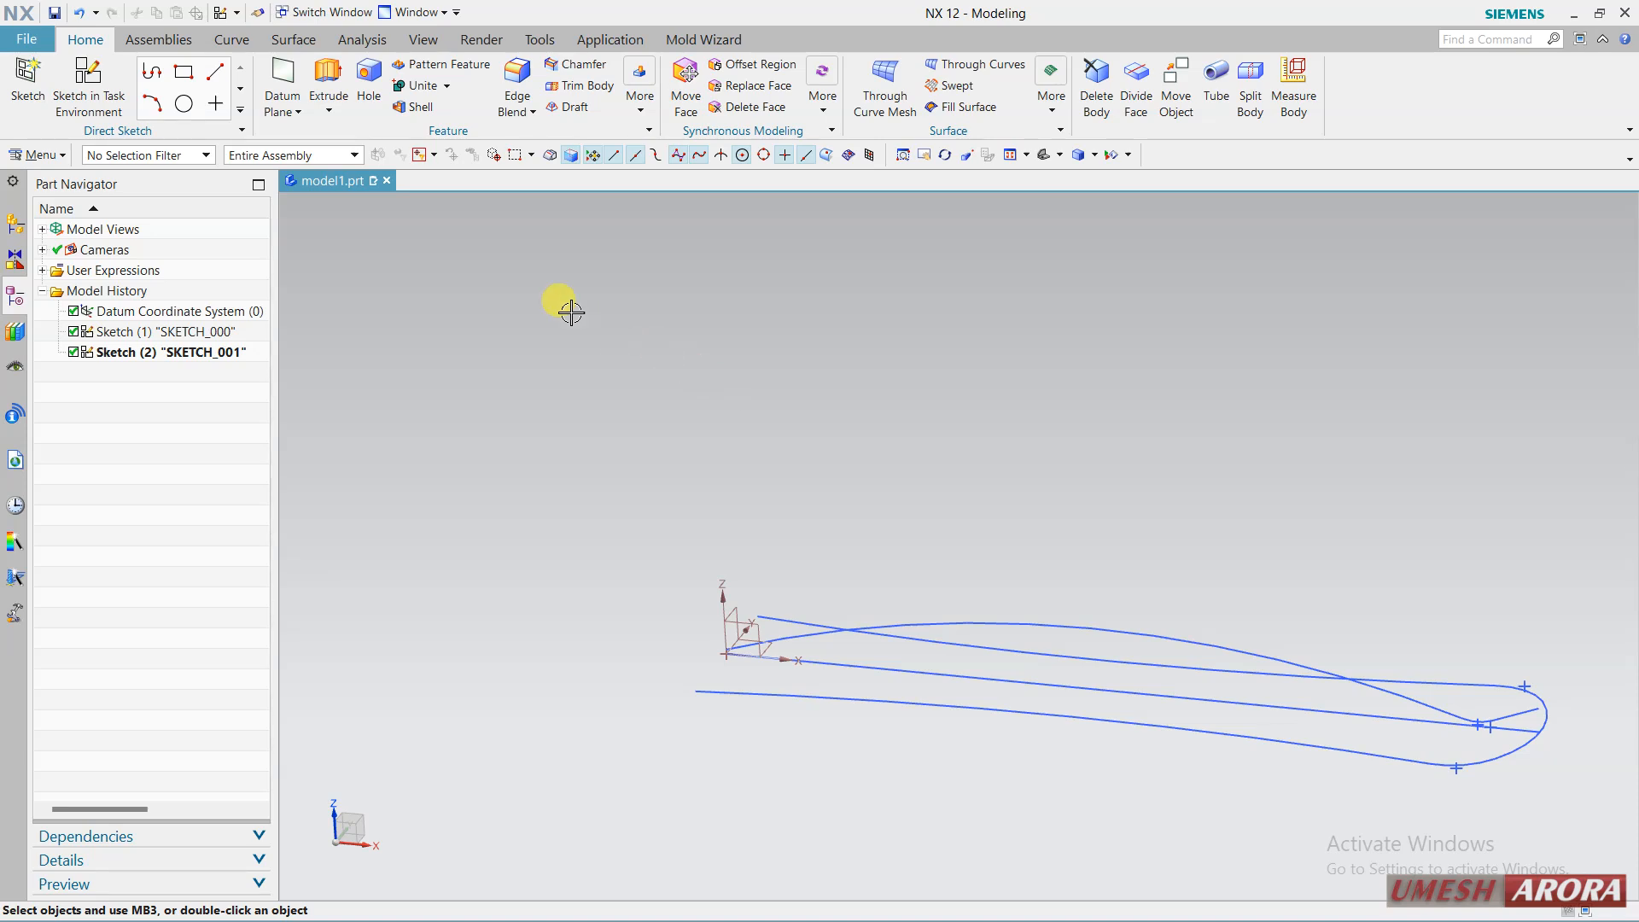
# Start a Combined Projection and select the connected curves of the plan outline in the first sketch as Curve 1.
pyautogui.click(45, 160)
pyautogui.moveTo(69, 240)
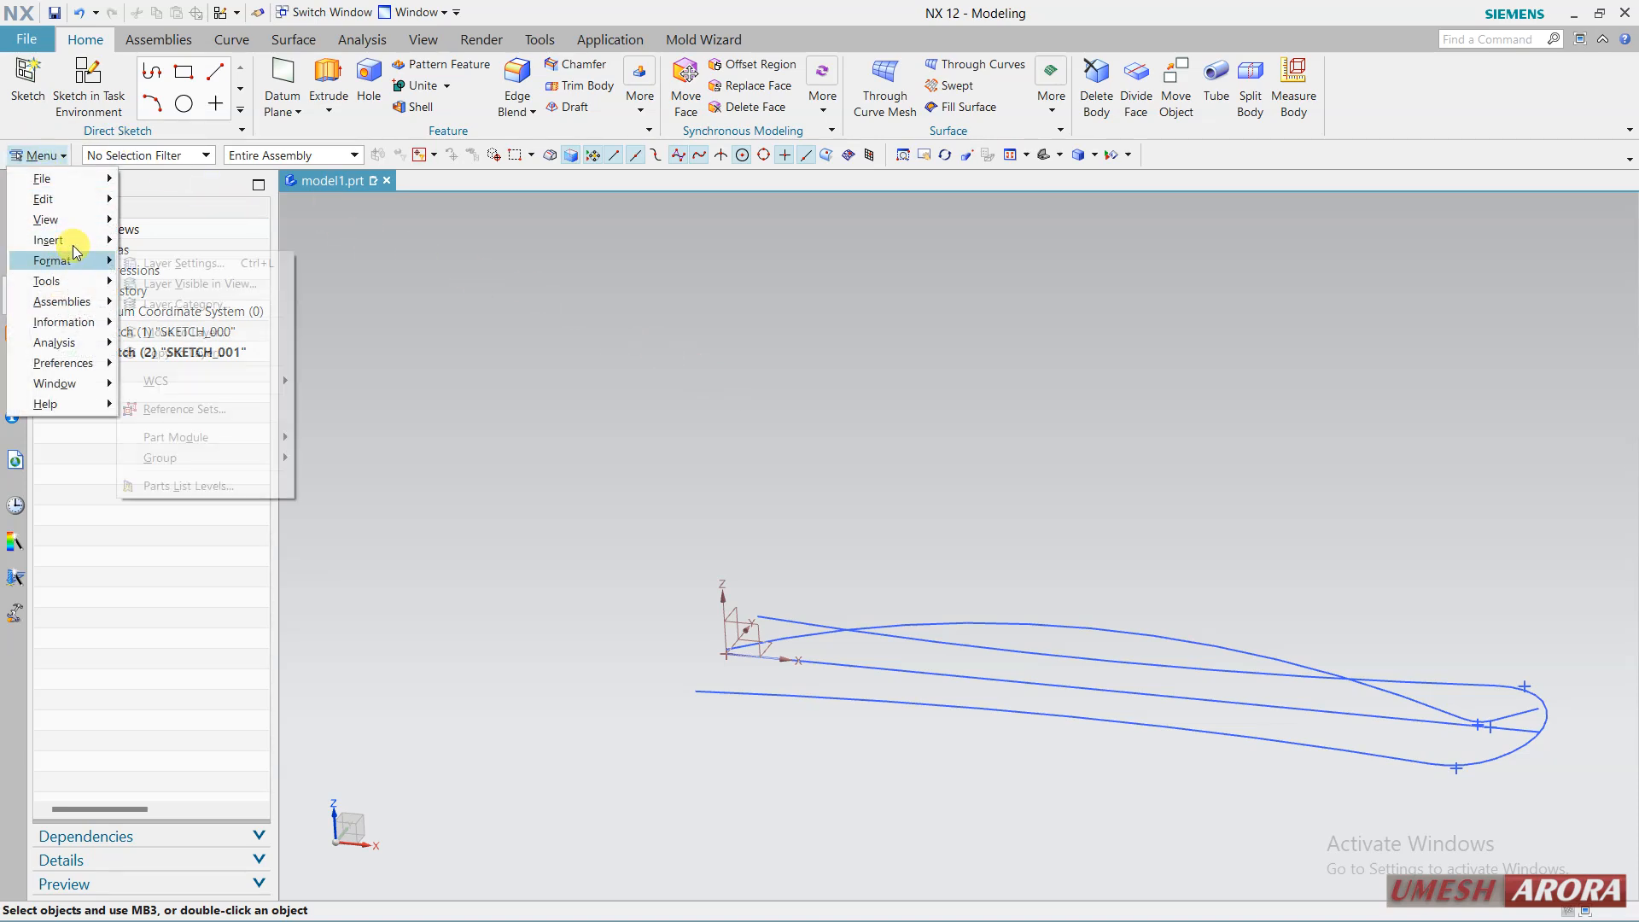
pyautogui.moveTo(254, 388)
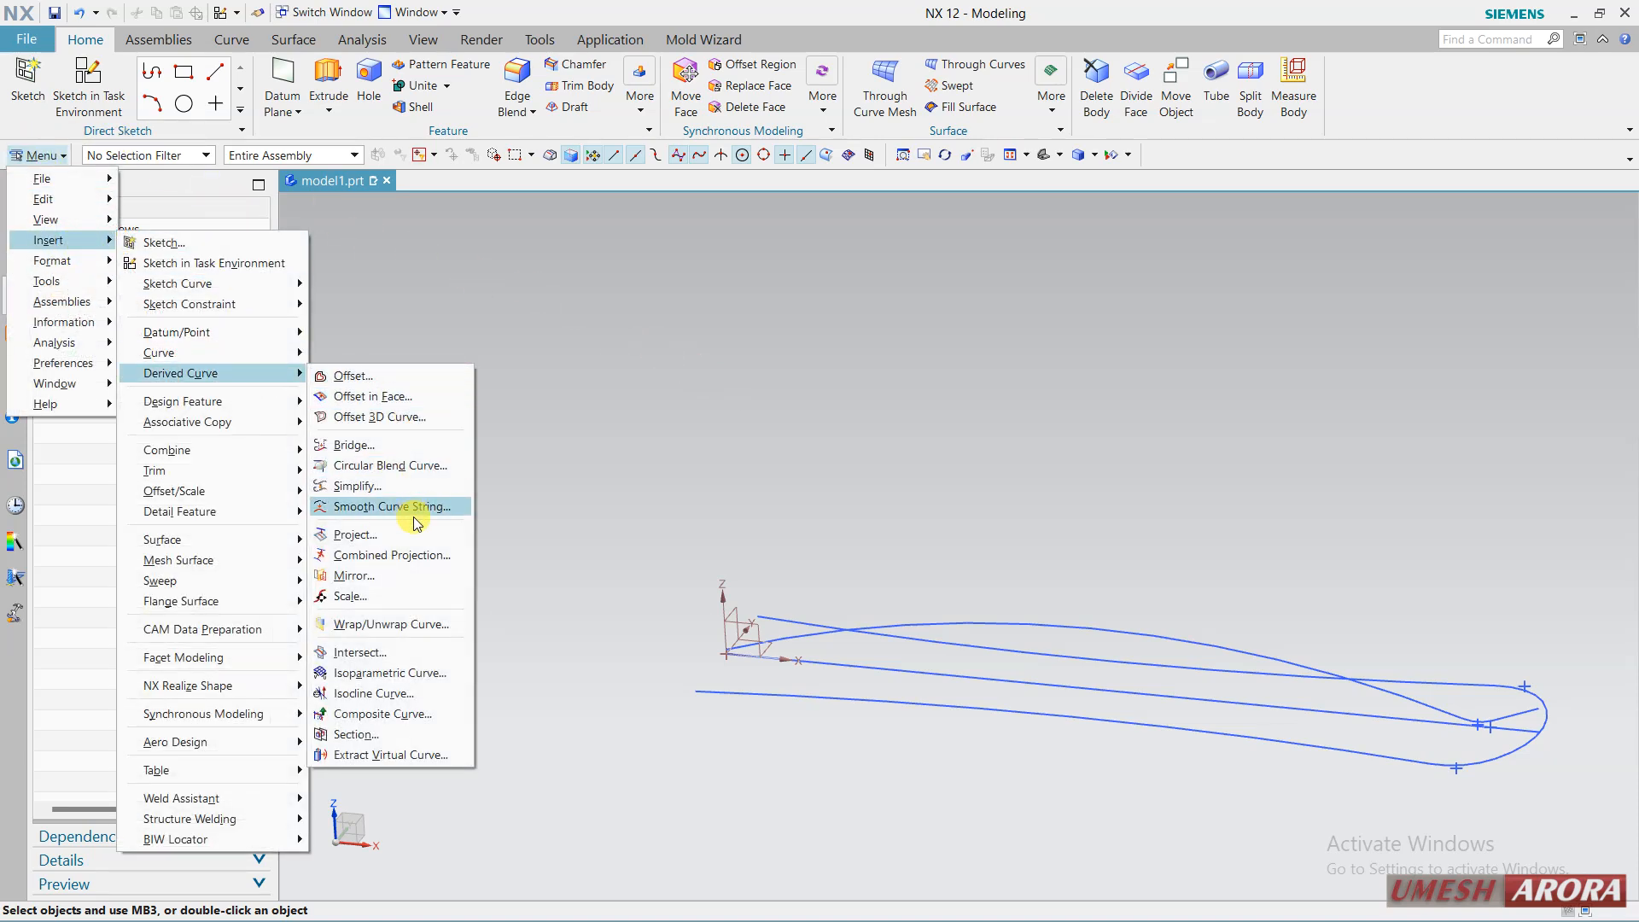
pyautogui.click(413, 432)
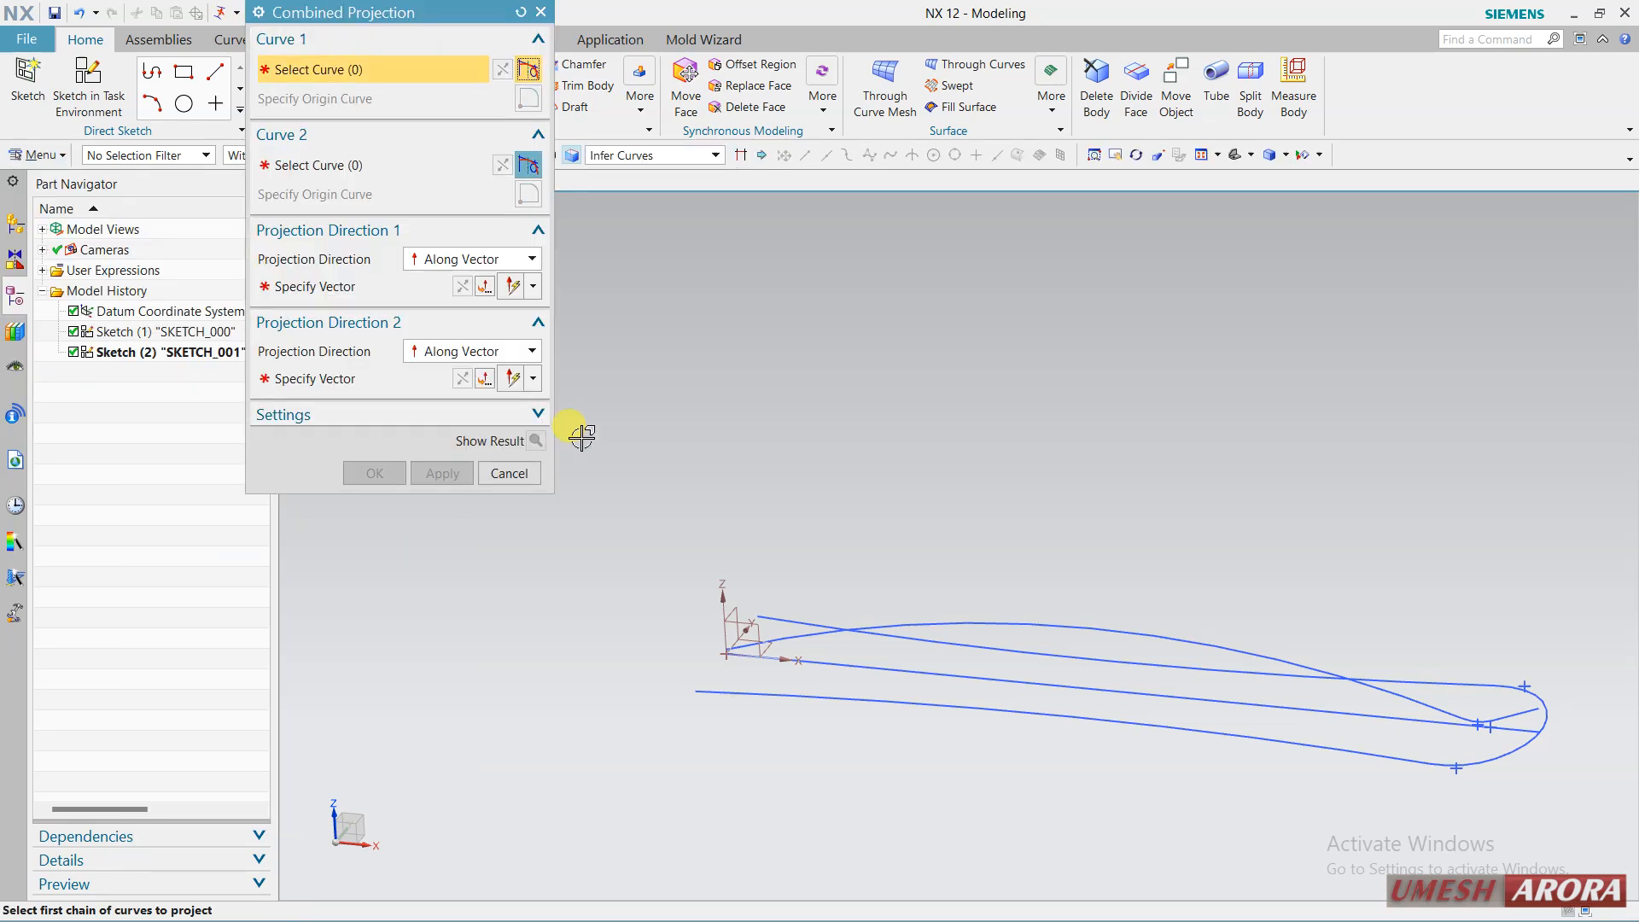
pyautogui.click(649, 155)
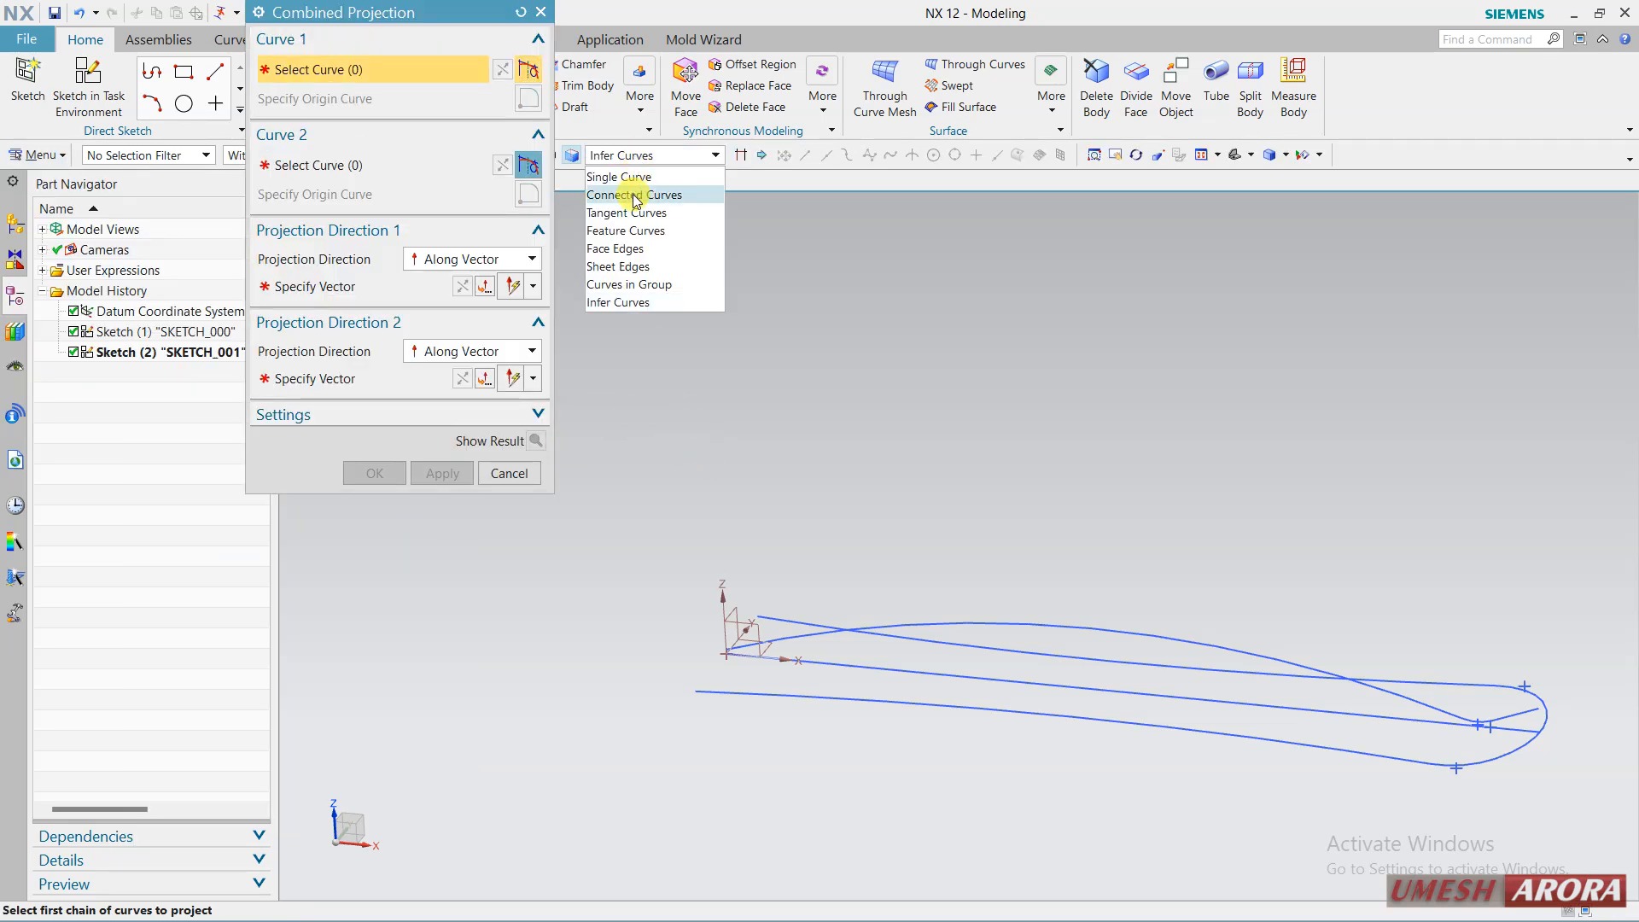
pyautogui.click(632, 190)
pyautogui.click(751, 690)
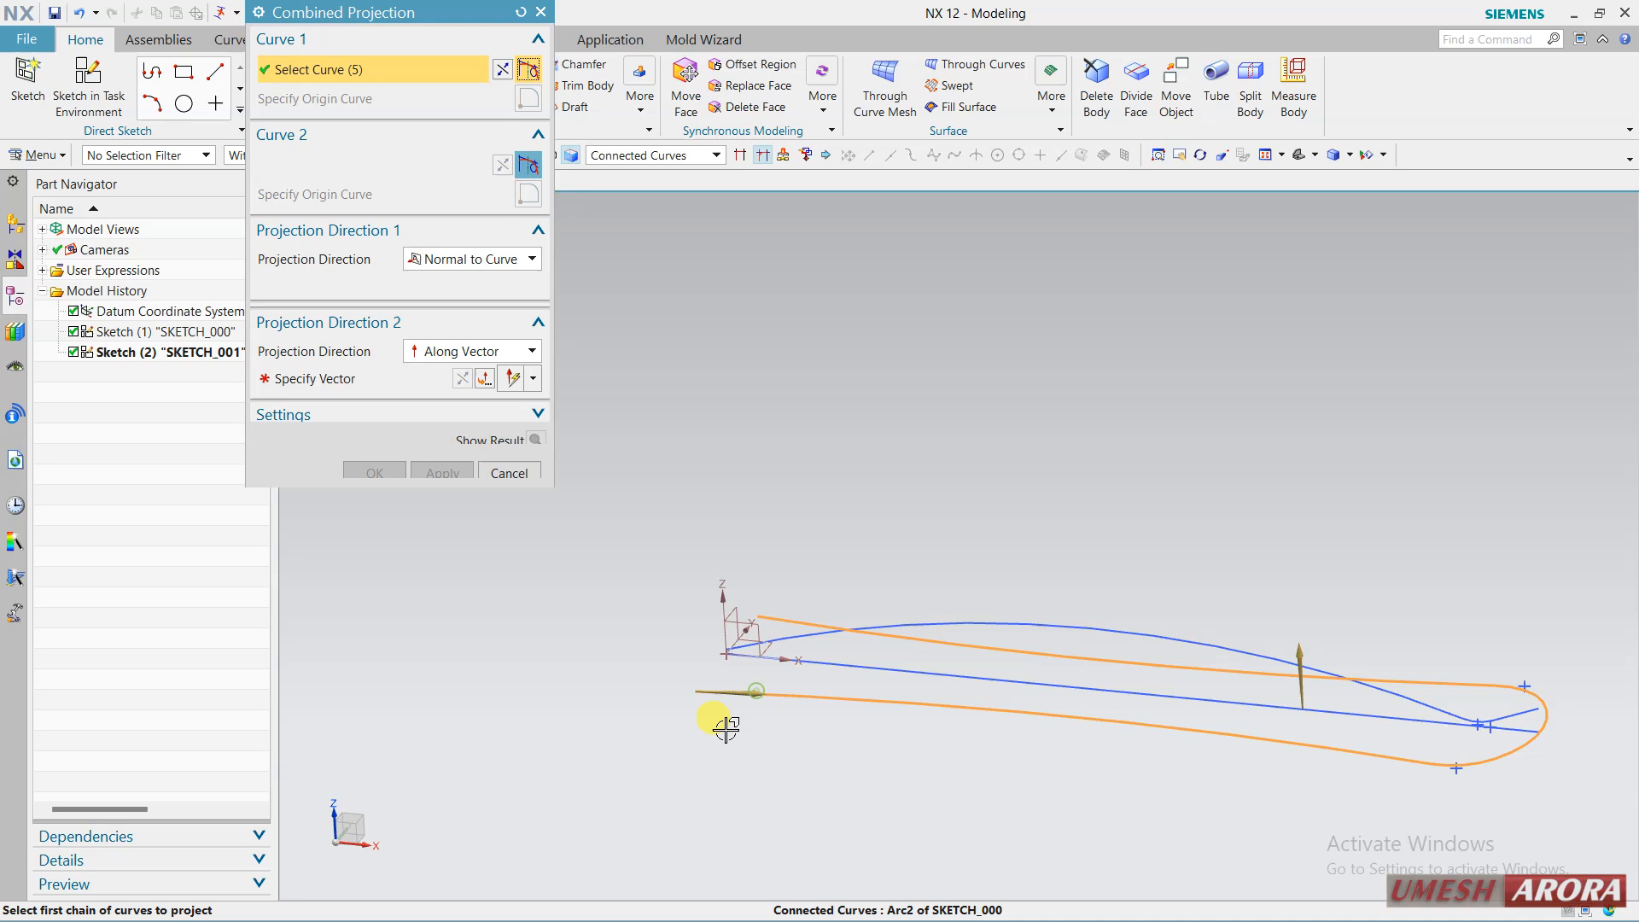
# Select the tangent chain of the arched side profile as Curve 2 and create the combined projection, both directions Normal to Curve.
pyautogui.click(381, 171)
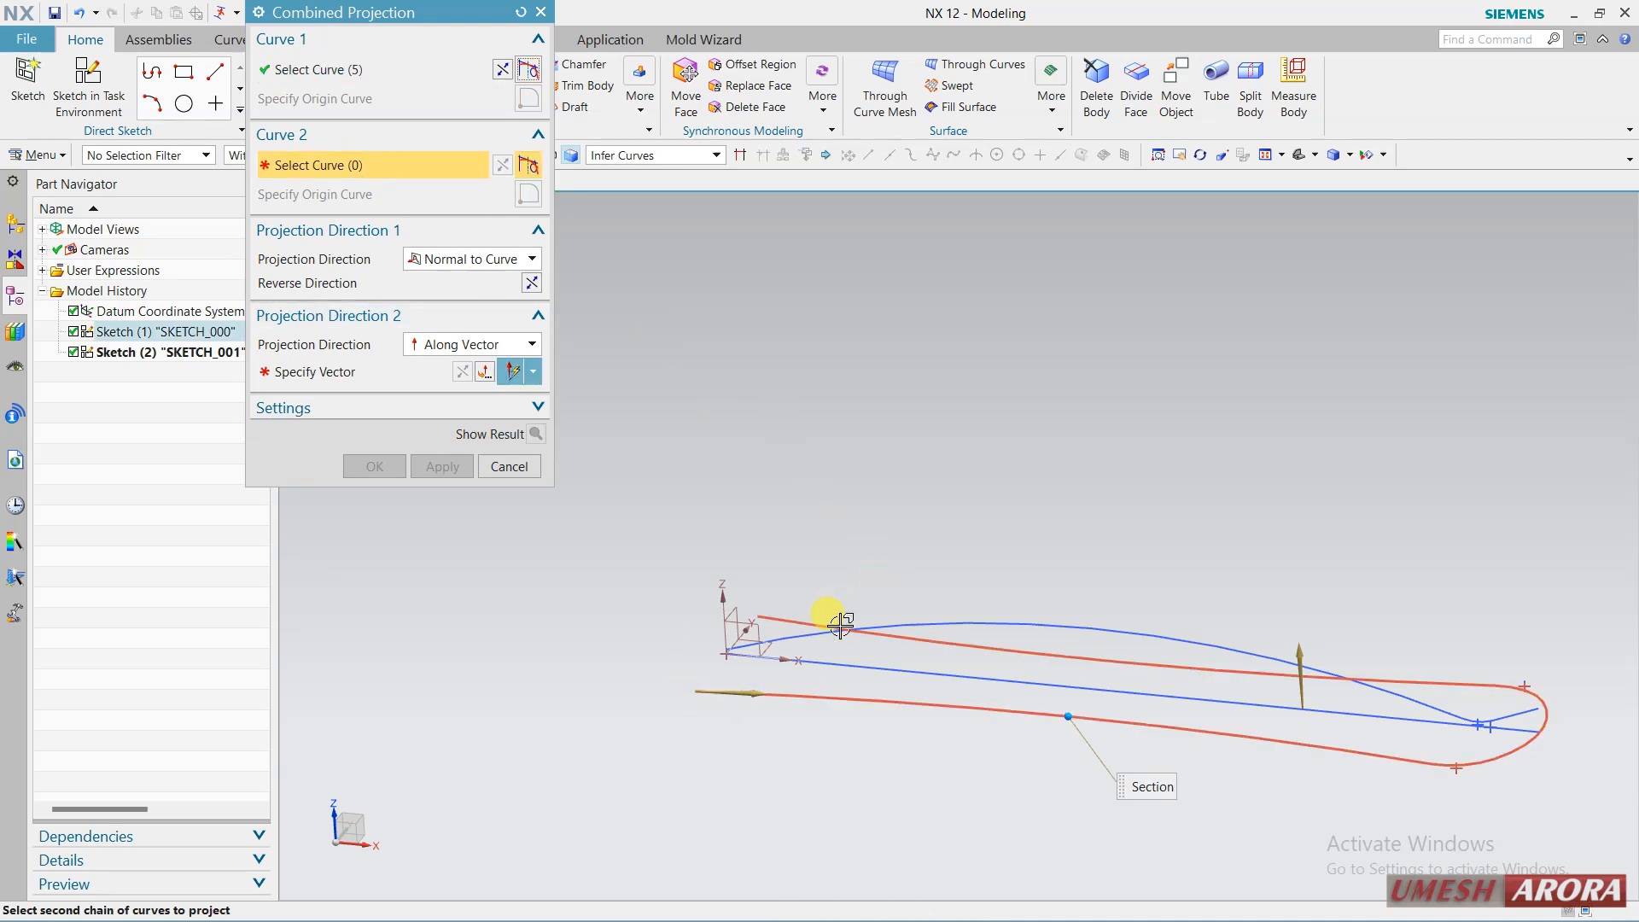
pyautogui.moveTo(869, 466); pyautogui.dragTo(880, 469, button='middle')
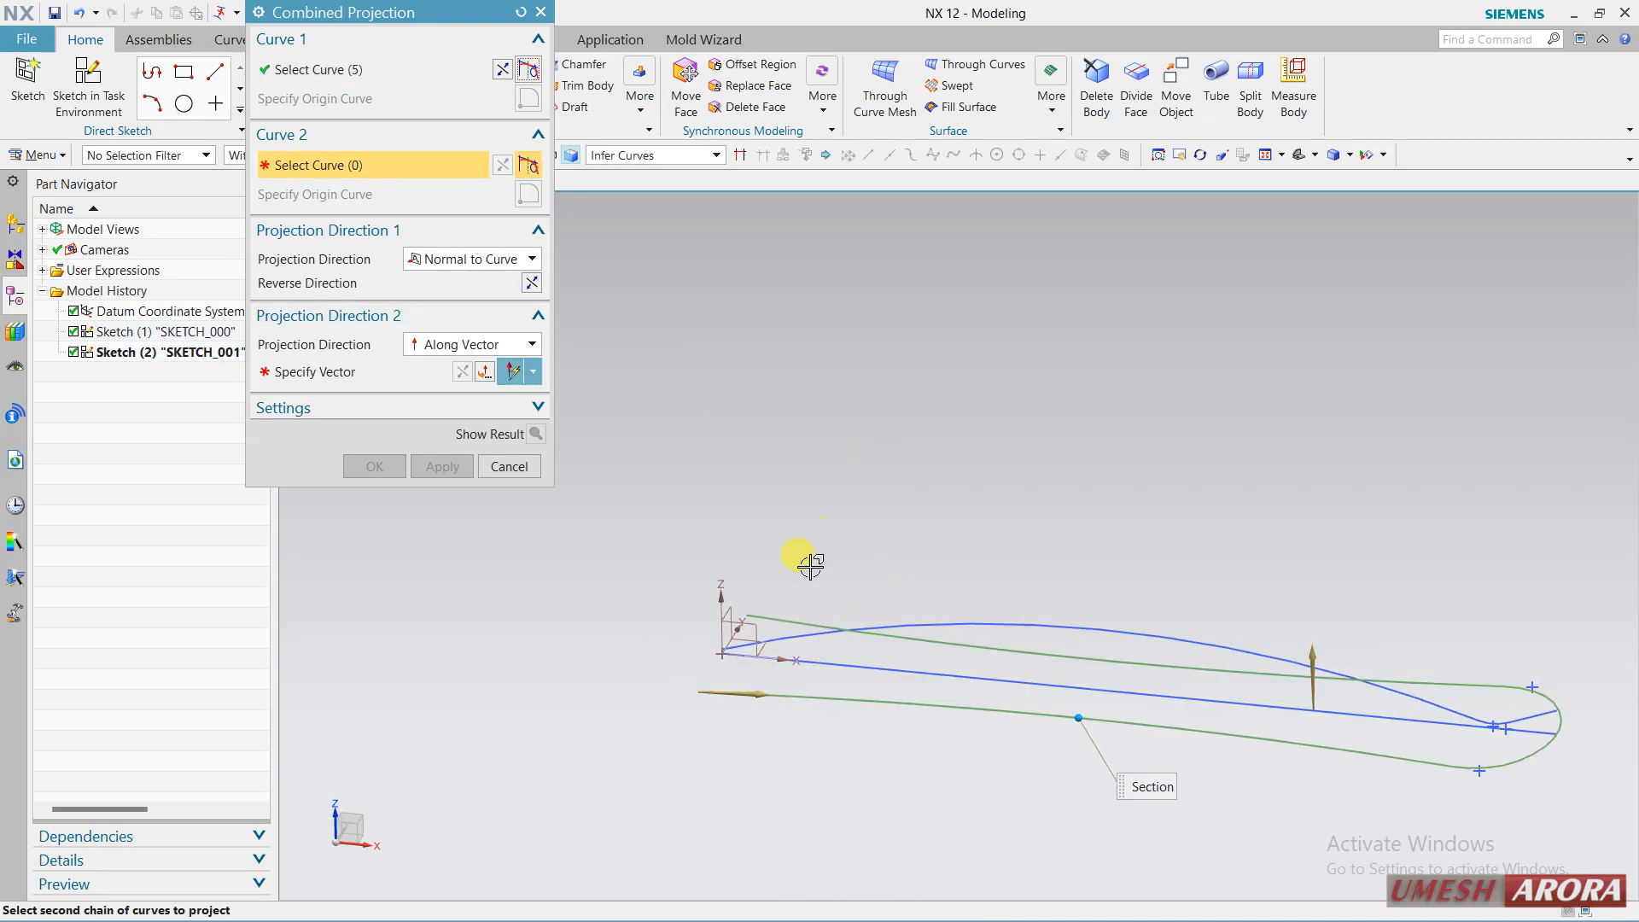
pyautogui.scroll(1, 805, 593)
pyautogui.click(649, 157)
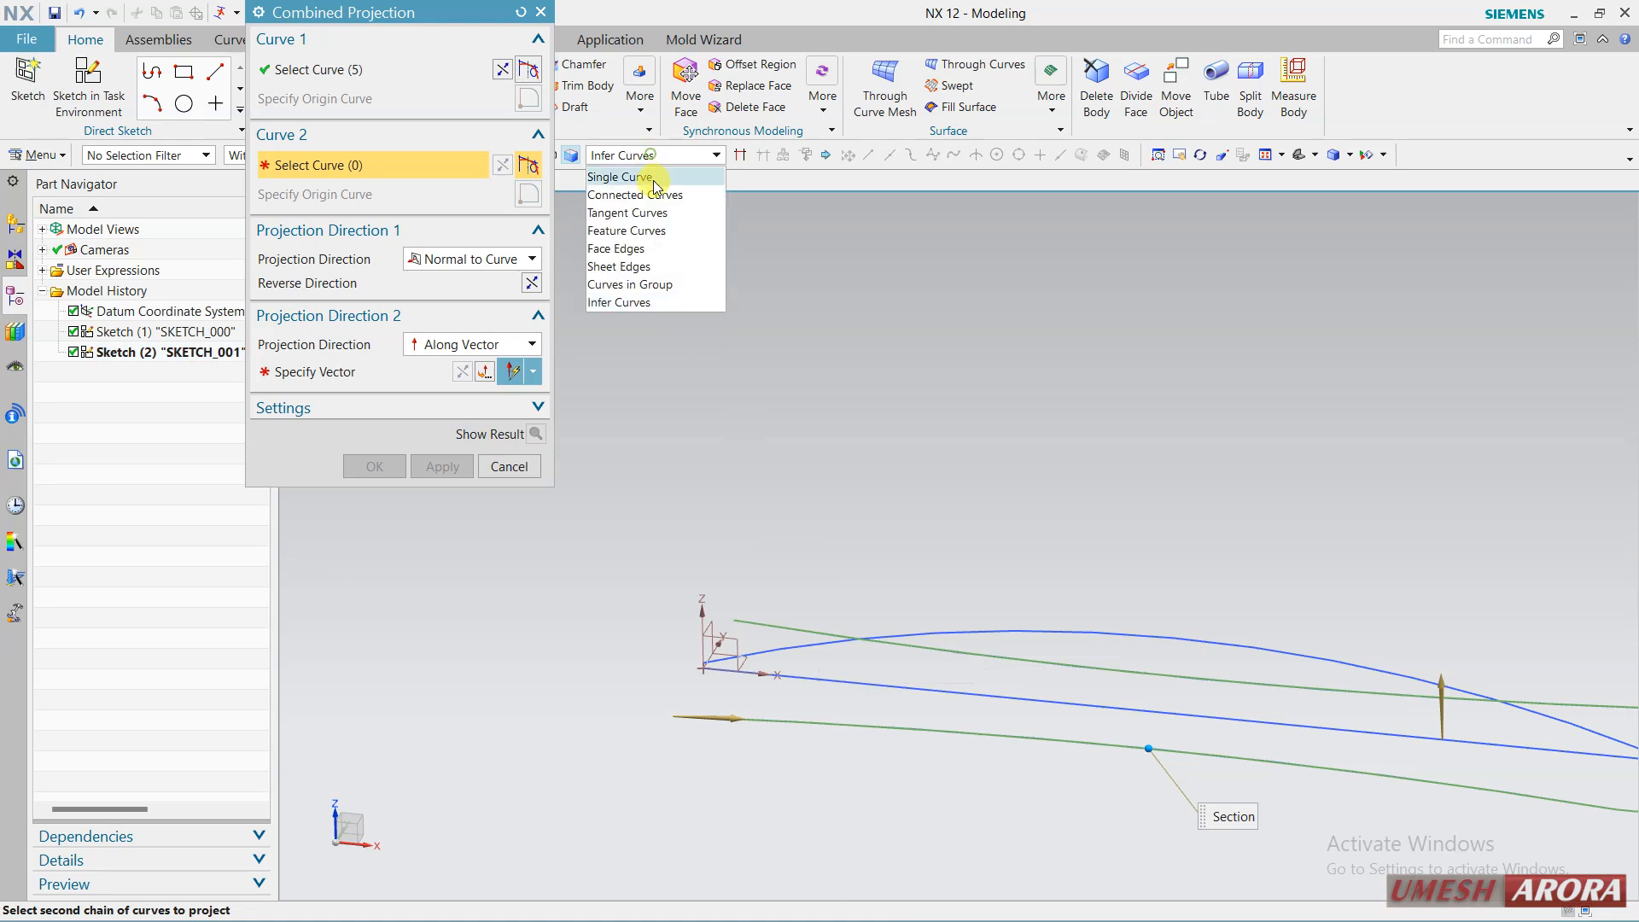
pyautogui.click(661, 212)
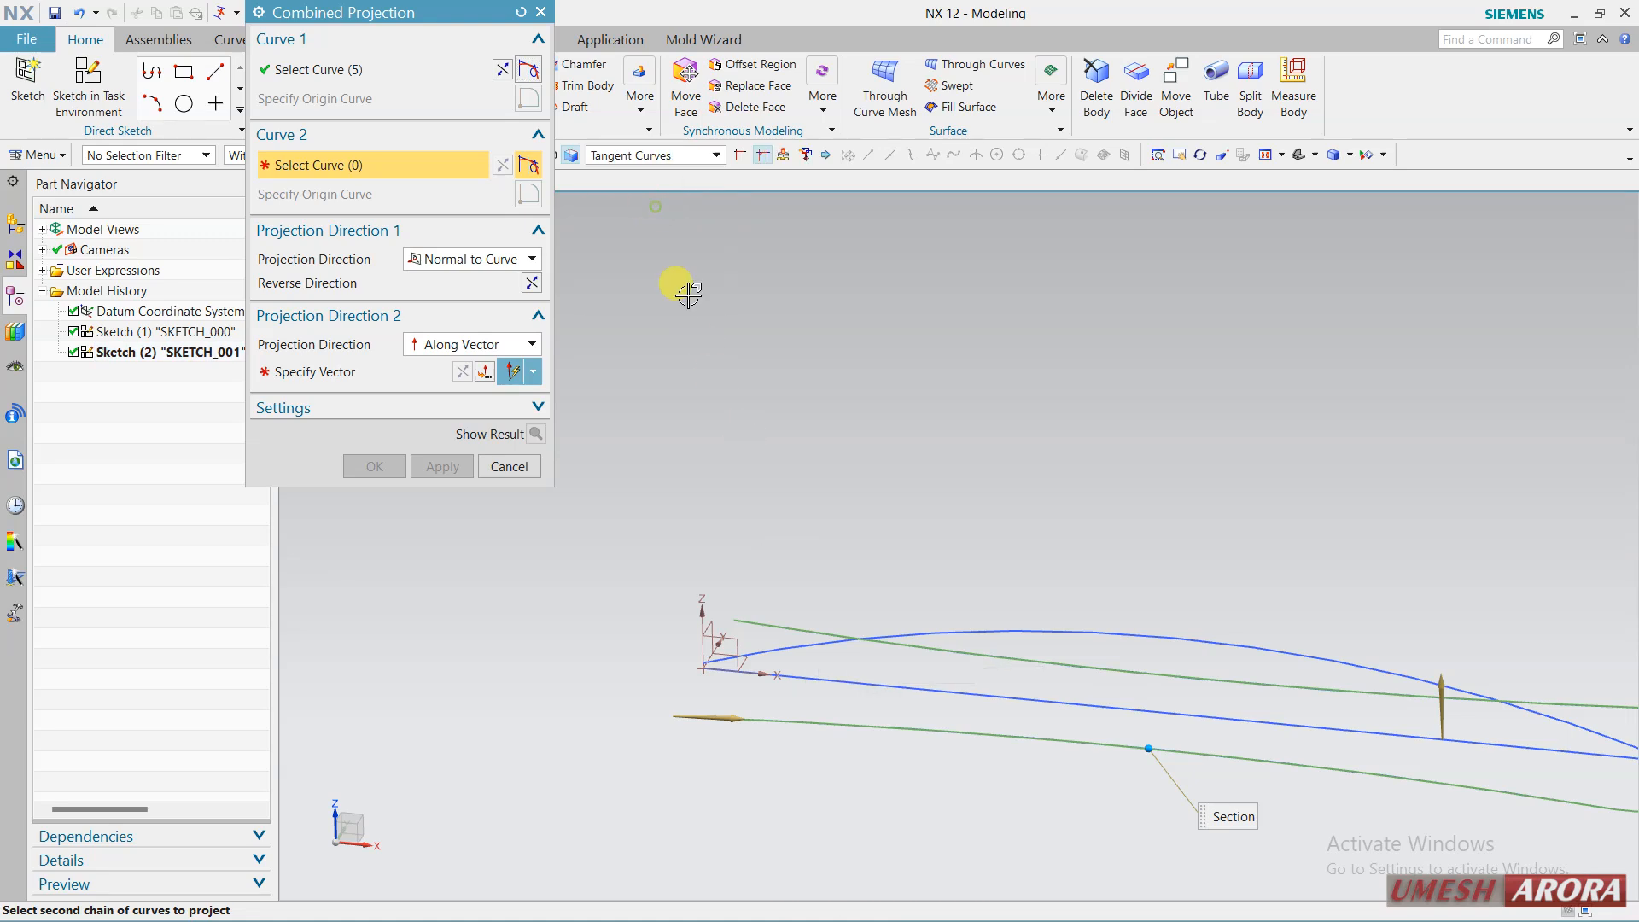
pyautogui.click(774, 646)
pyautogui.scroll(-2, 769, 431)
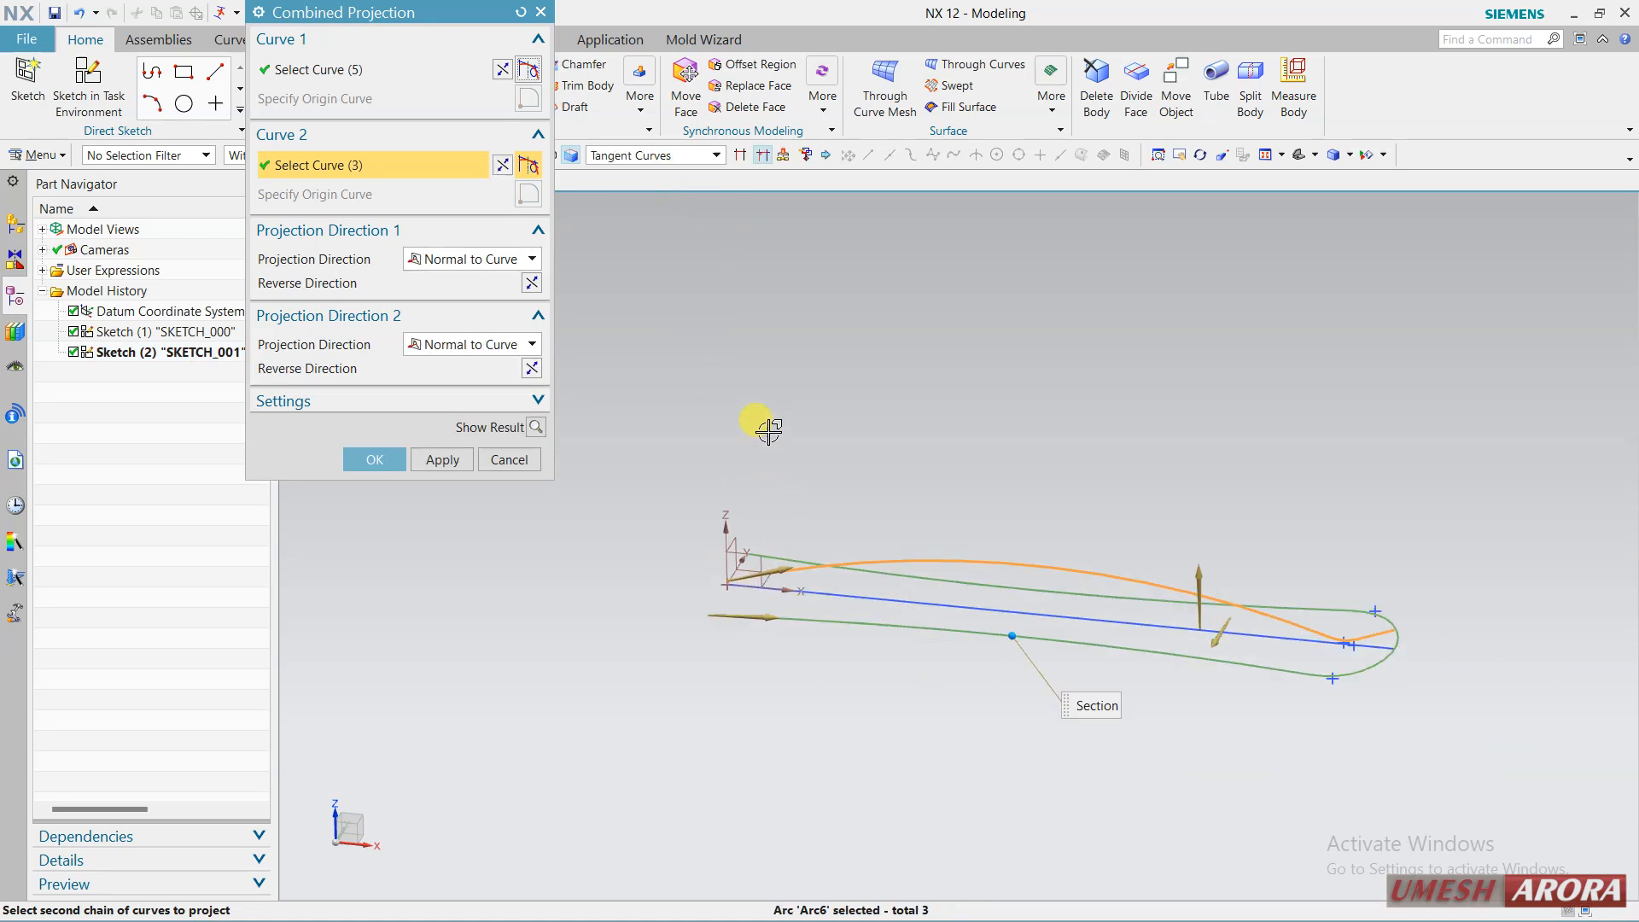
pyautogui.click(536, 427)
pyautogui.click(375, 460)
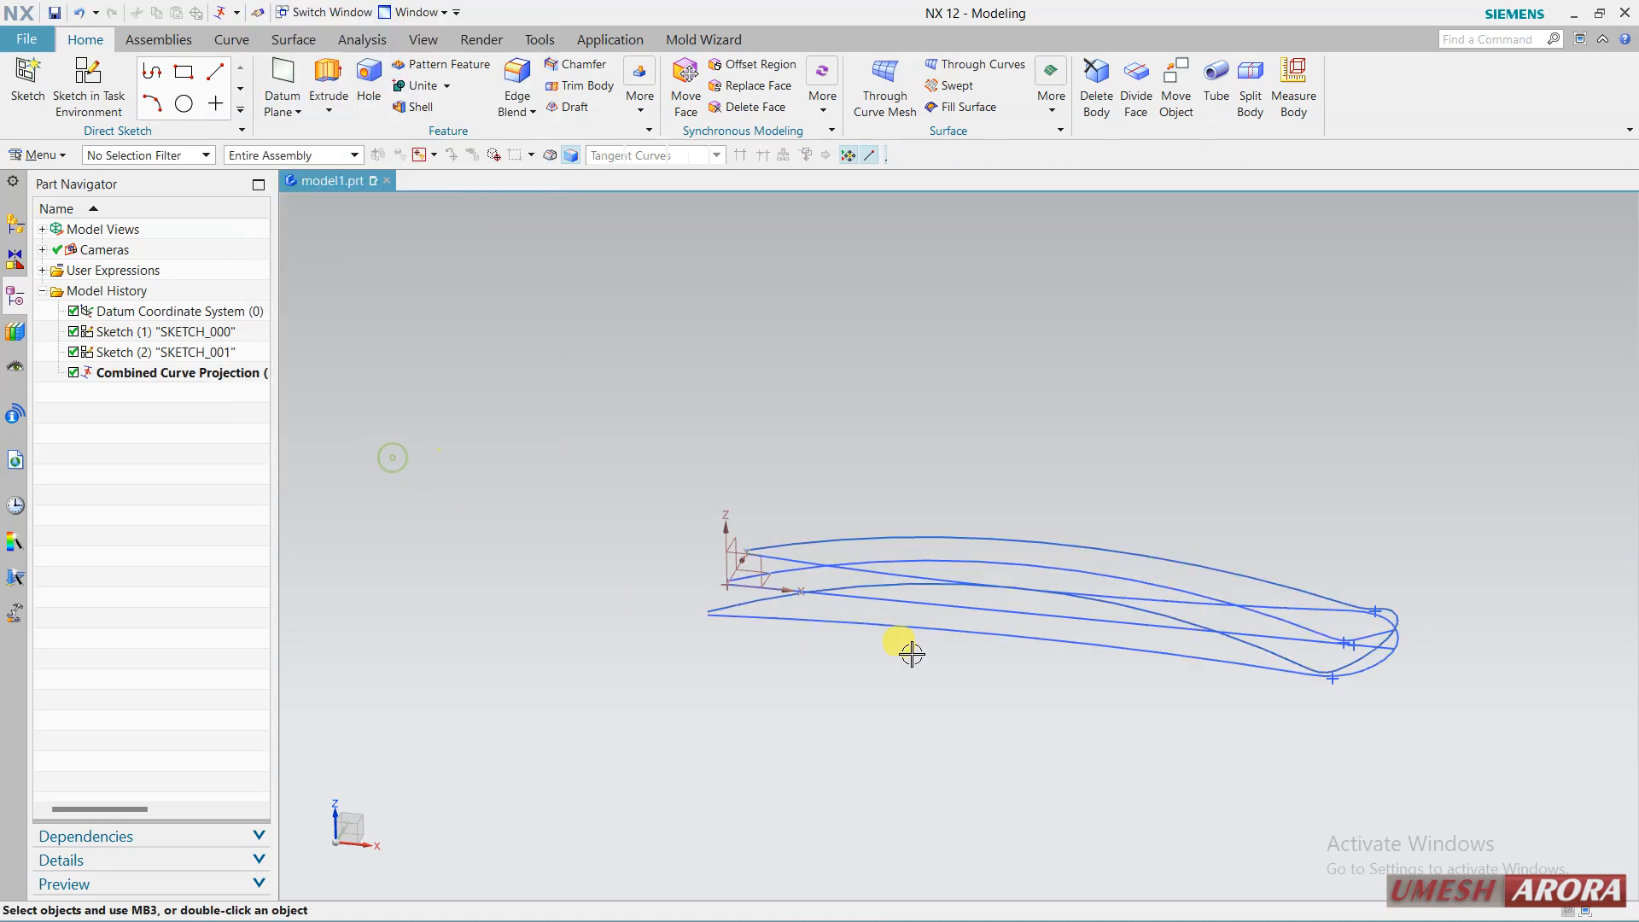
# Hide both source sketches and orient the view square to the XZ plane.
pyautogui.hotkey('ctrl', 'b')
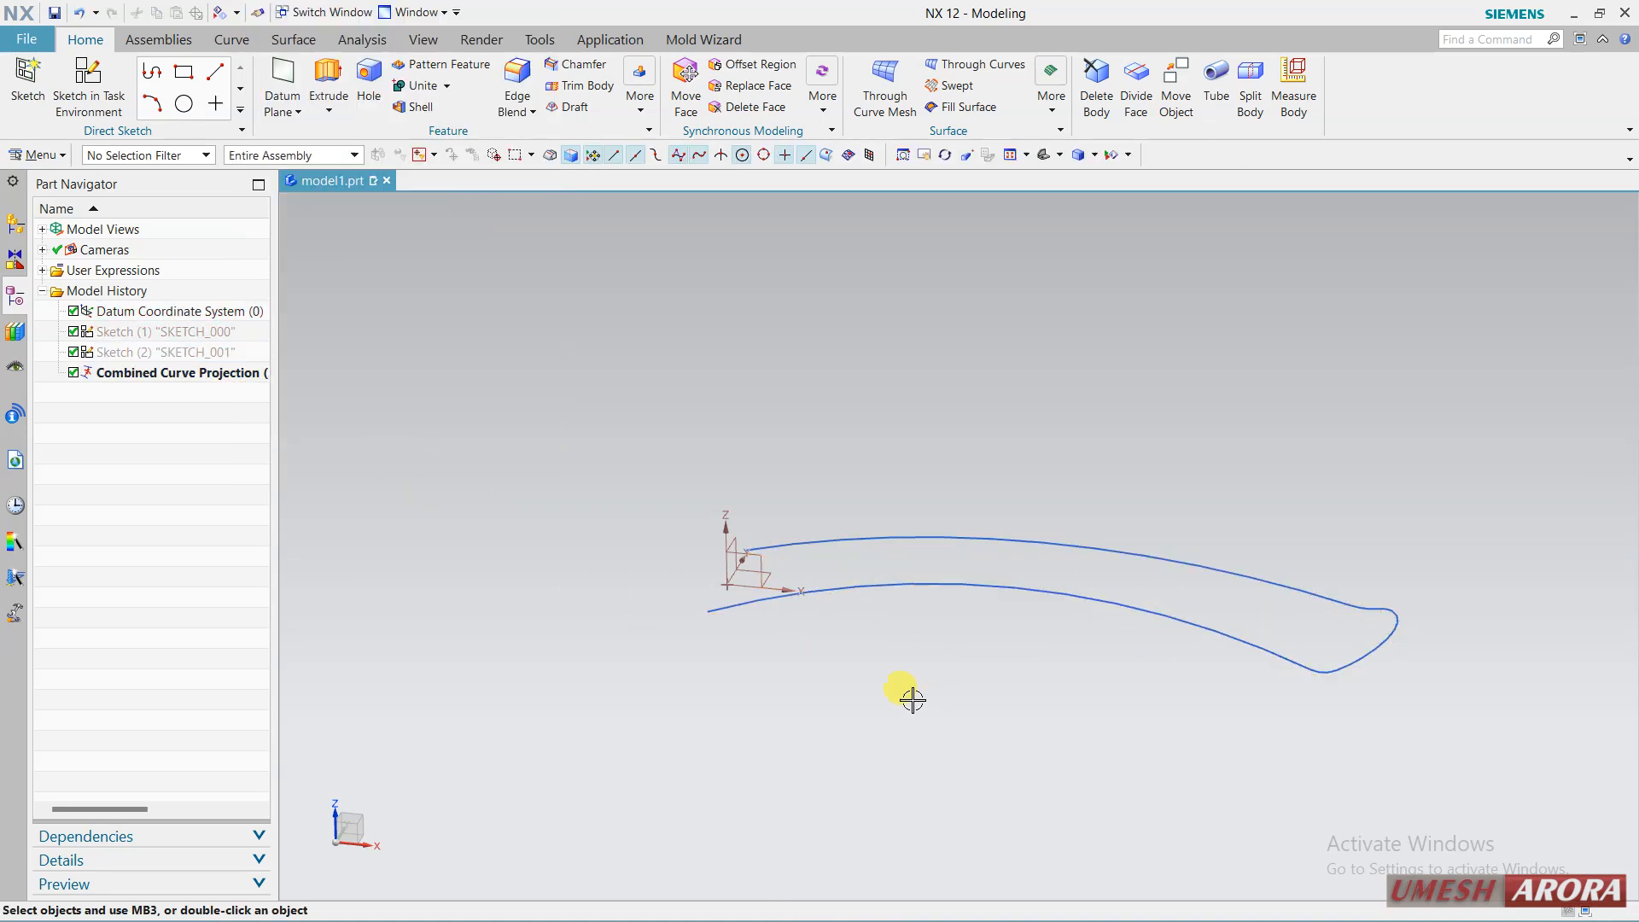
pyautogui.moveTo(908, 694)
pyautogui.mouseDown(button='middle')
pyautogui.moveTo(936, 729)
pyautogui.moveTo(885, 688)
pyautogui.moveTo(941, 704)
pyautogui.moveTo(930, 695)
pyautogui.moveTo(837, 655)
pyautogui.mouseUp(button='middle')
pyautogui.press('F8')
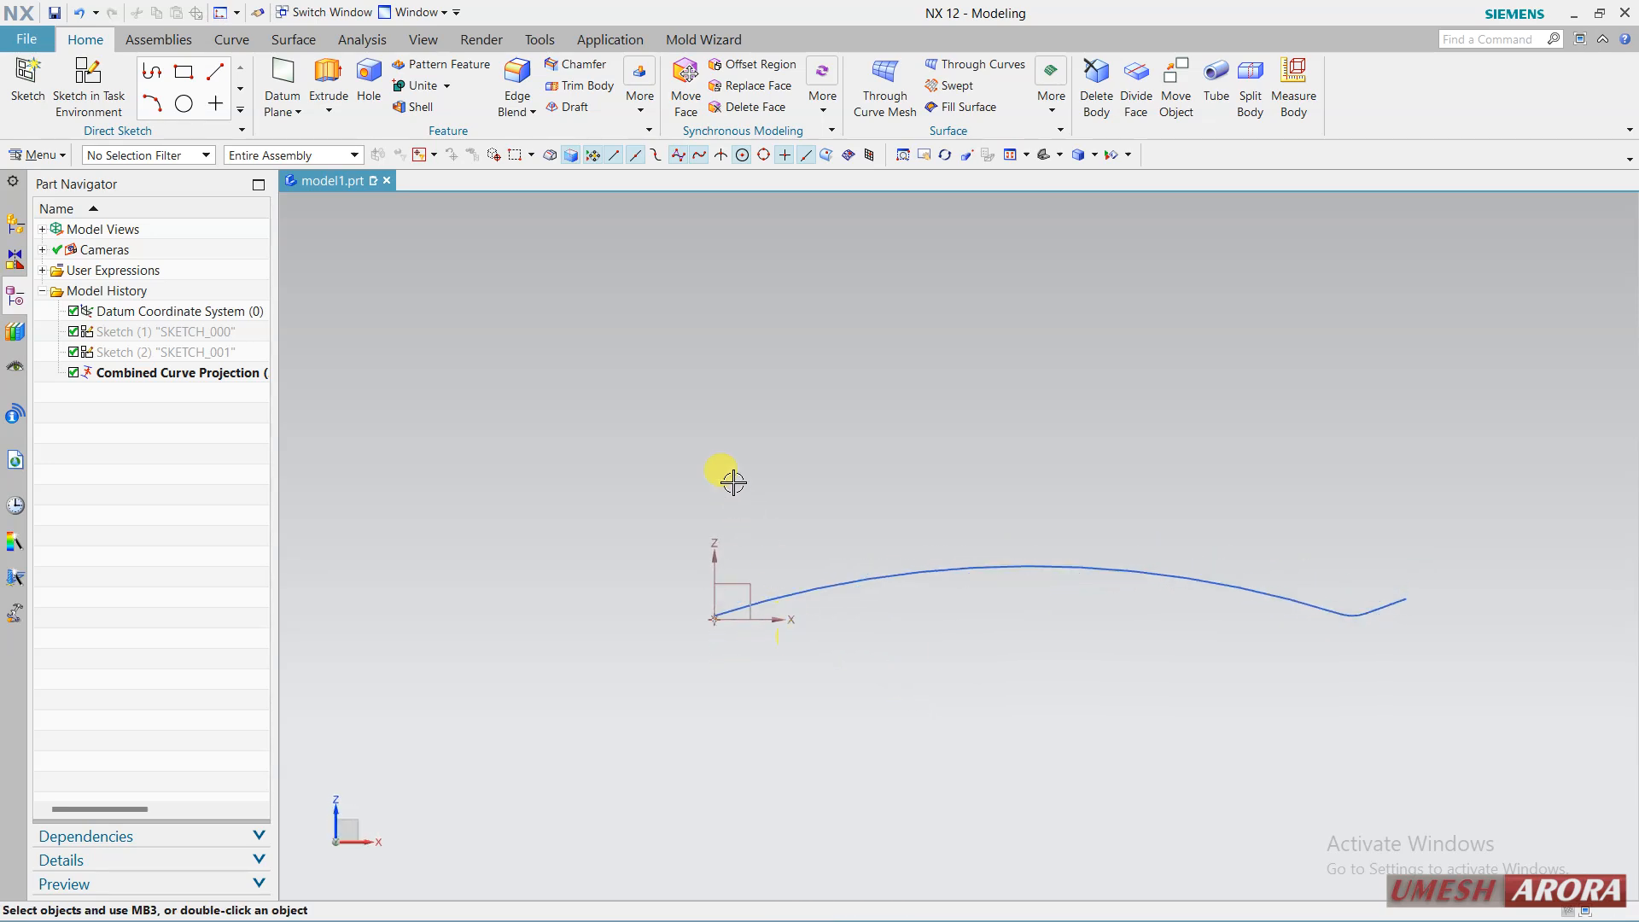
# Show the side profile sketch SKETCH_001 again.
pyautogui.click(146, 353)
pyautogui.rightClick(129, 351)
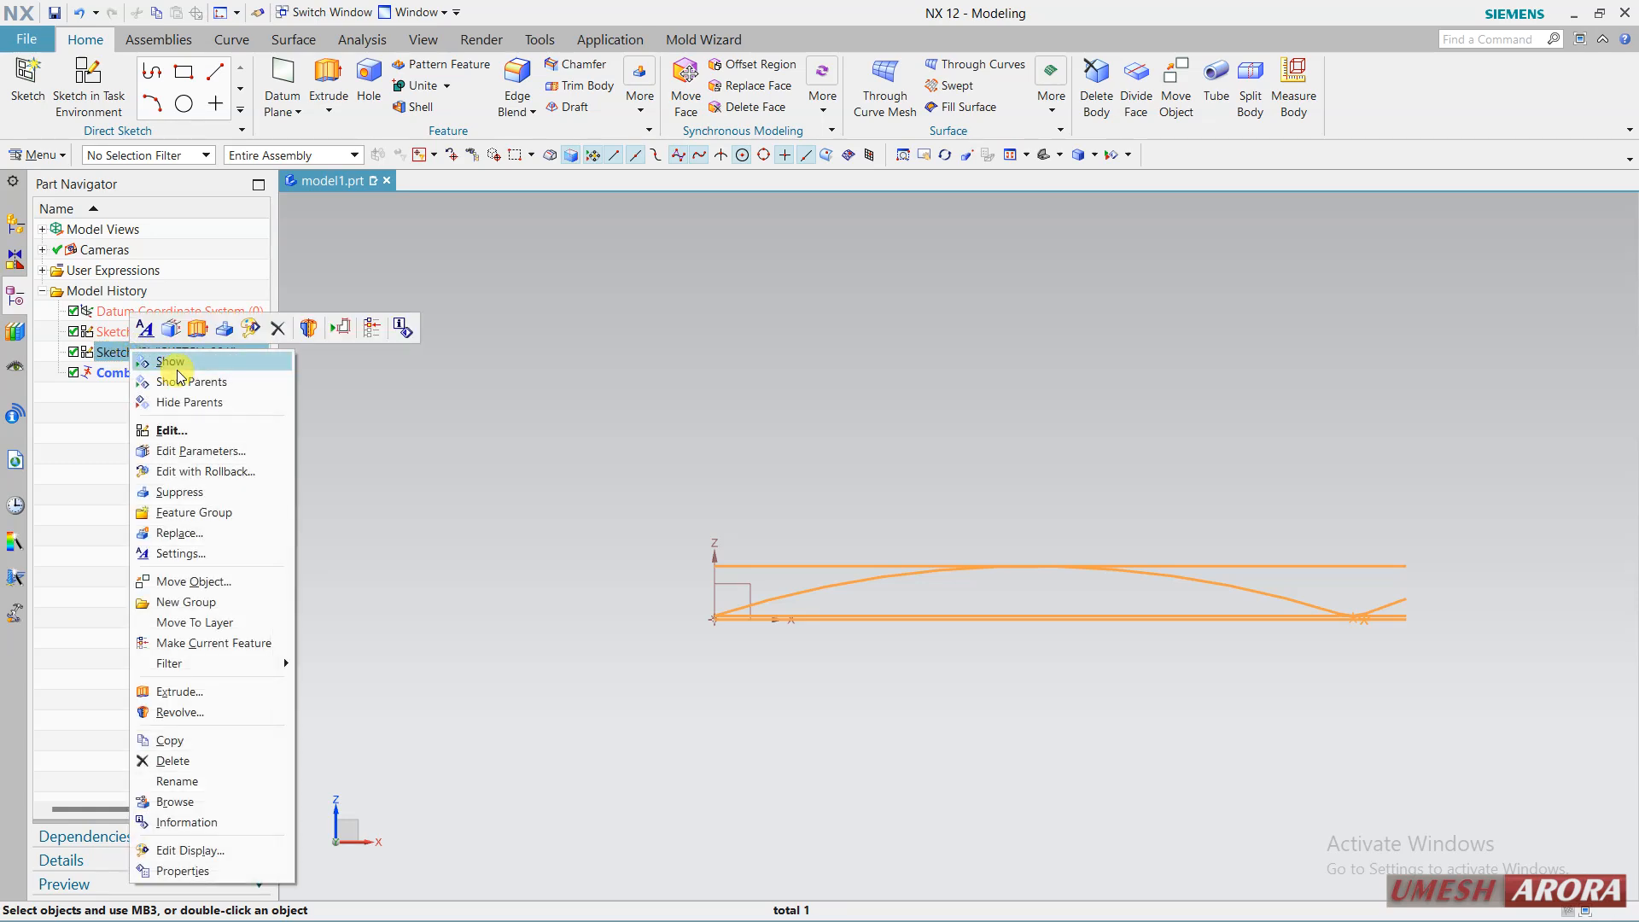
pyautogui.click(173, 365)
pyautogui.click(638, 393)
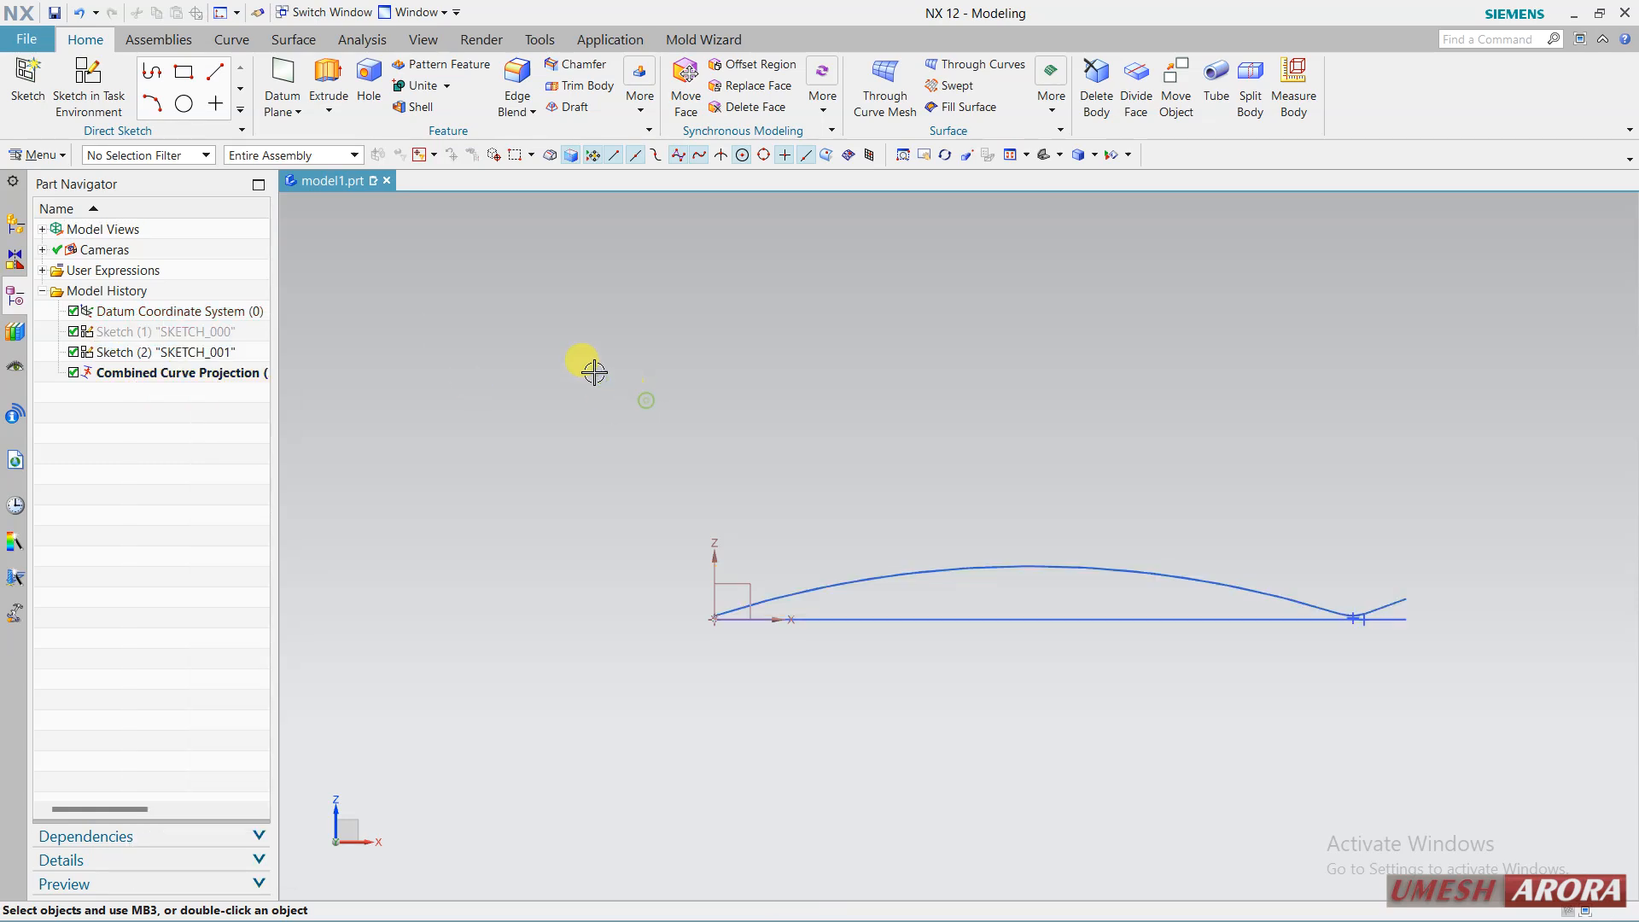
pyautogui.click(203, 353)
# Create a task-environment sketch on the XZ plane of the datum coordinate system, with its Y axis pointing along positive Z.
pyautogui.click(89, 85)
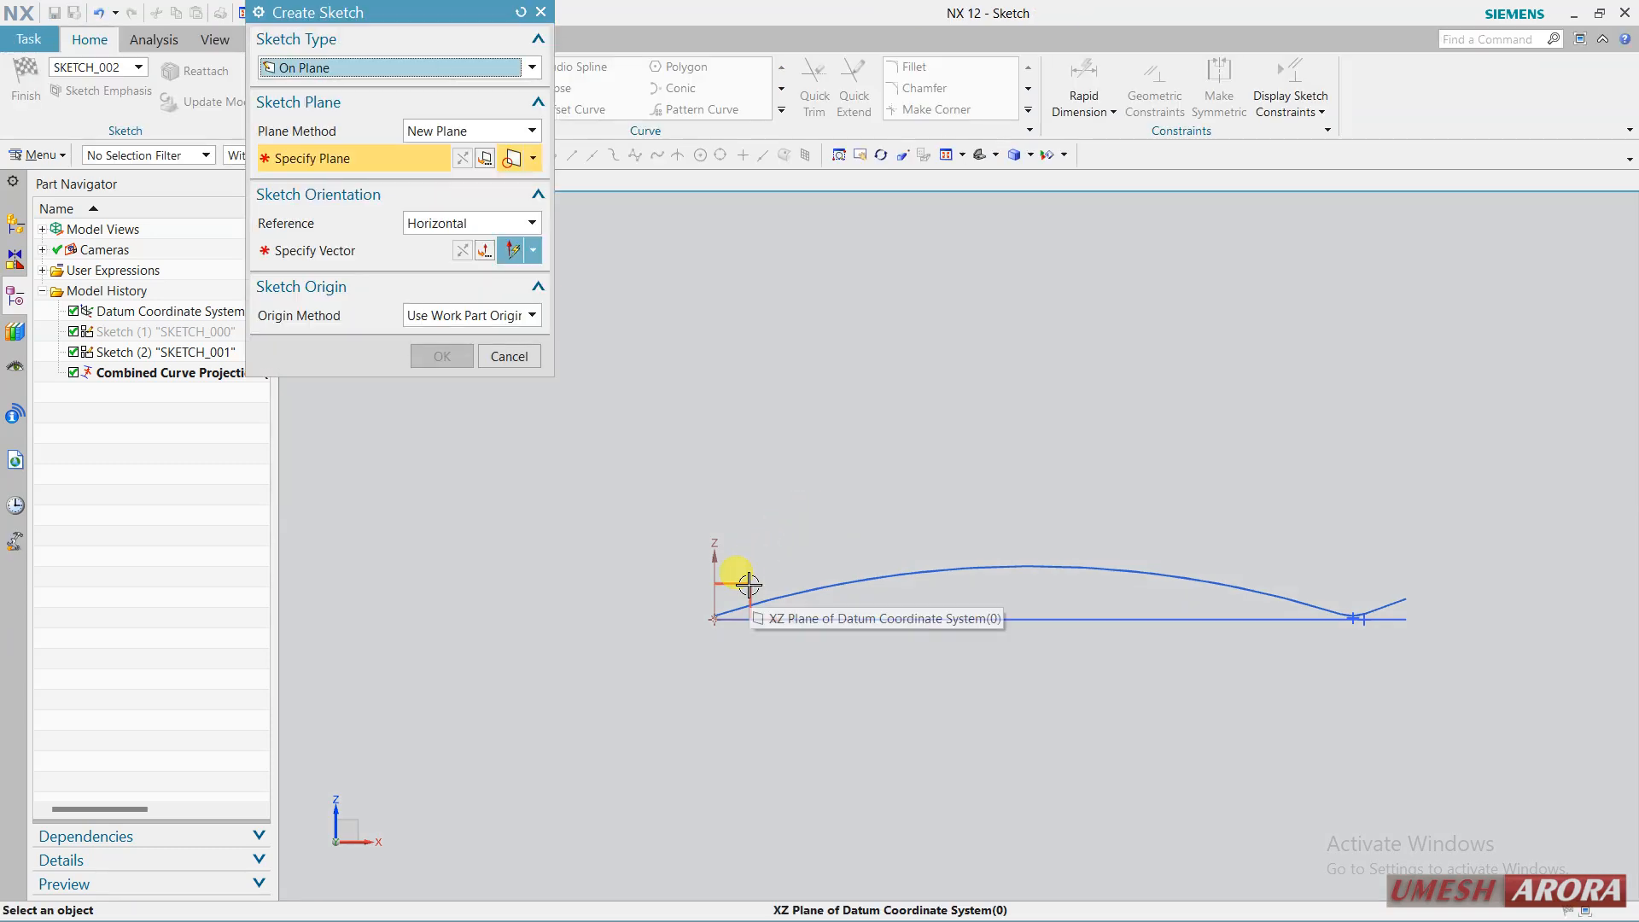
pyautogui.click(745, 589)
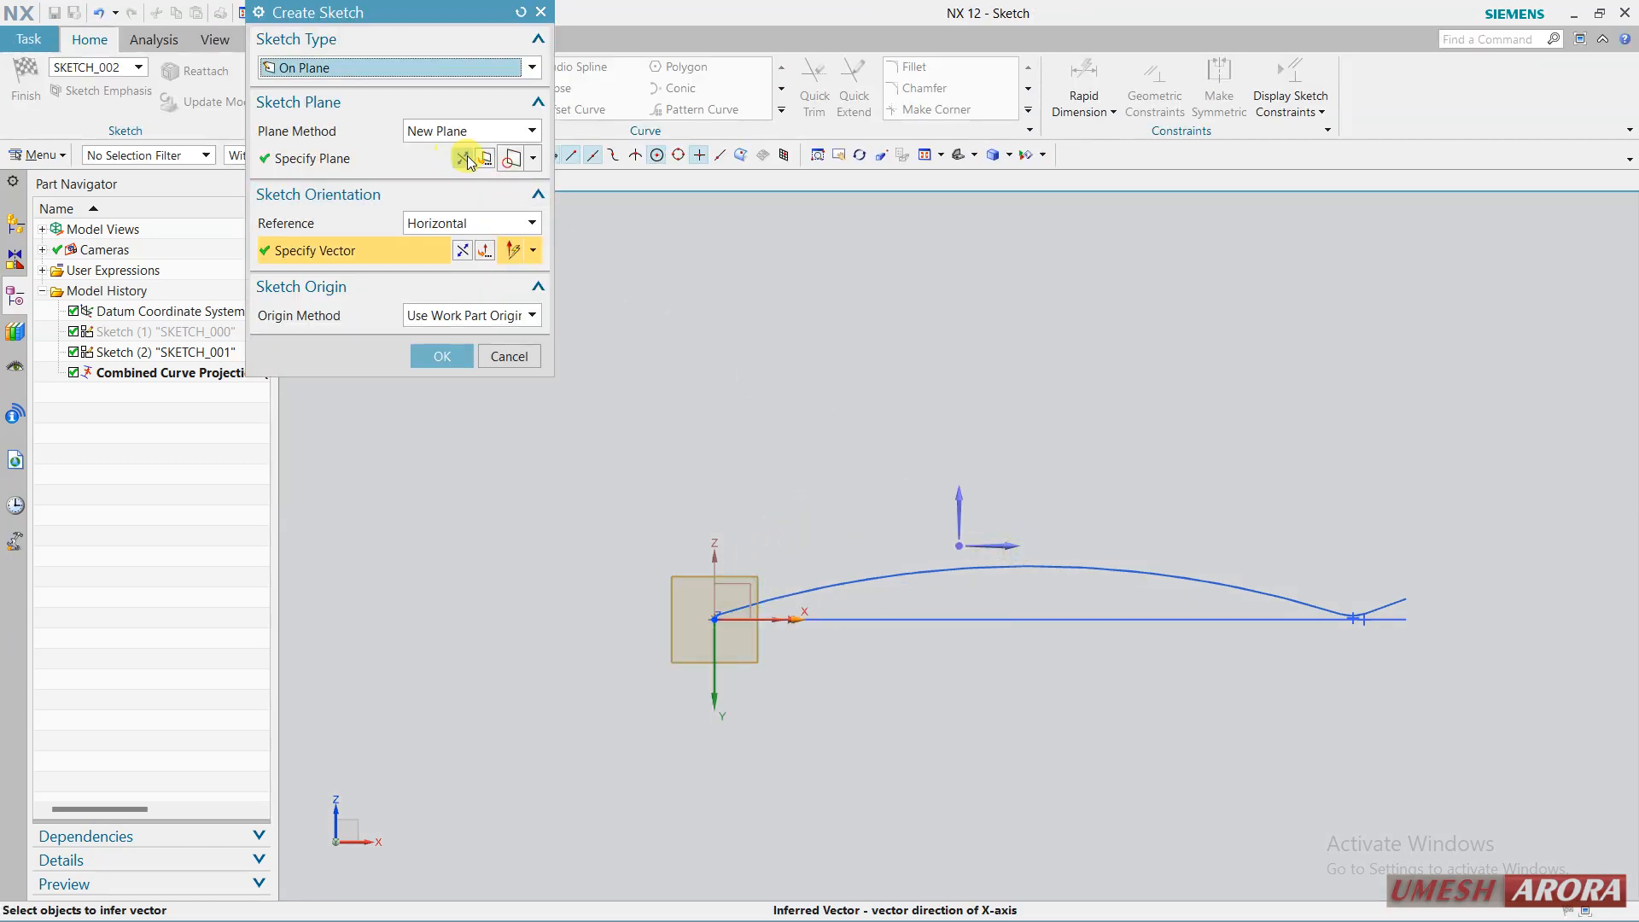
pyautogui.middleClick(767, 387)
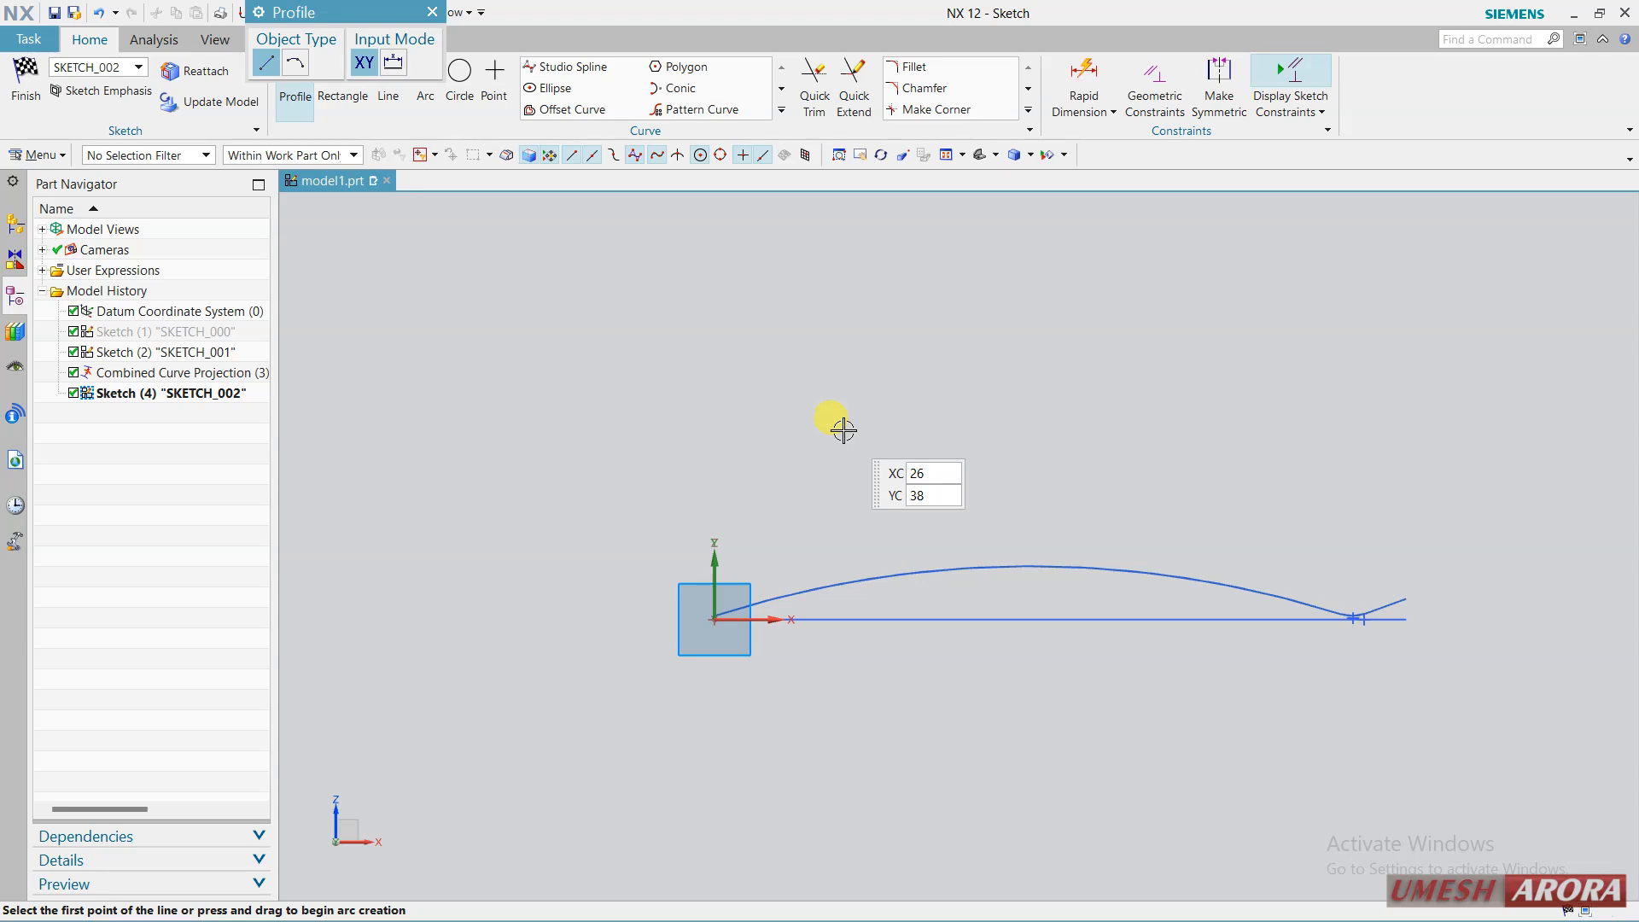
# Draw a three-point arc above the side profile, about 136.7 mm wide, starting about 8.8 mm and ending about 18.6 mm above the baseline.
pyautogui.click(418, 98)
pyautogui.scroll(1, 1342, 572)
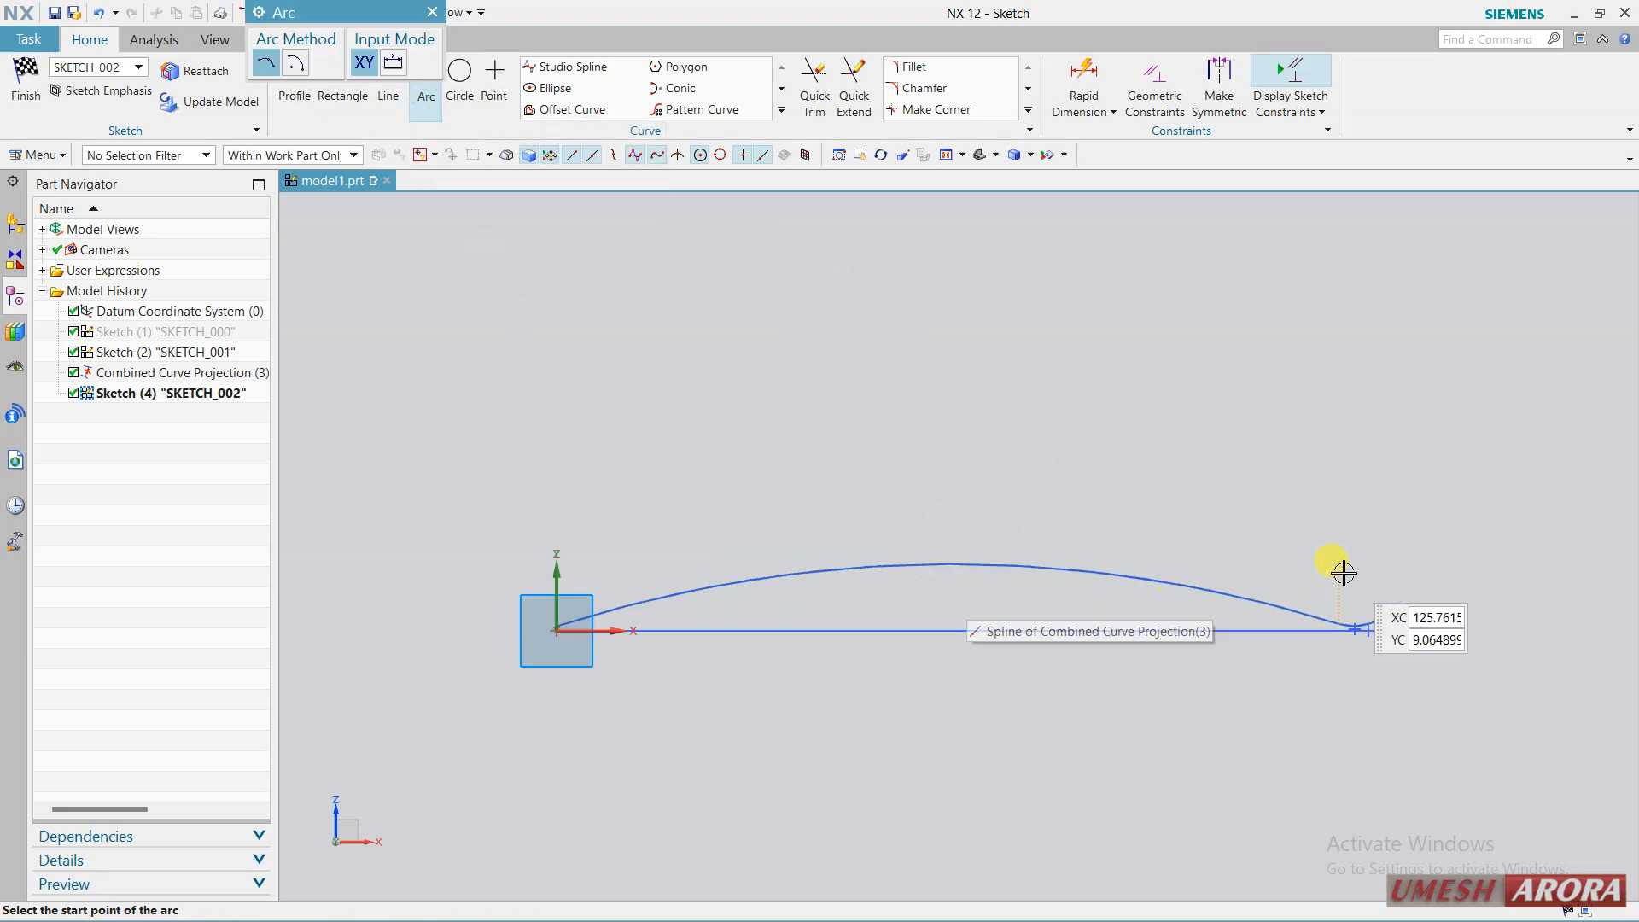
pyautogui.scroll(1, 547, 546)
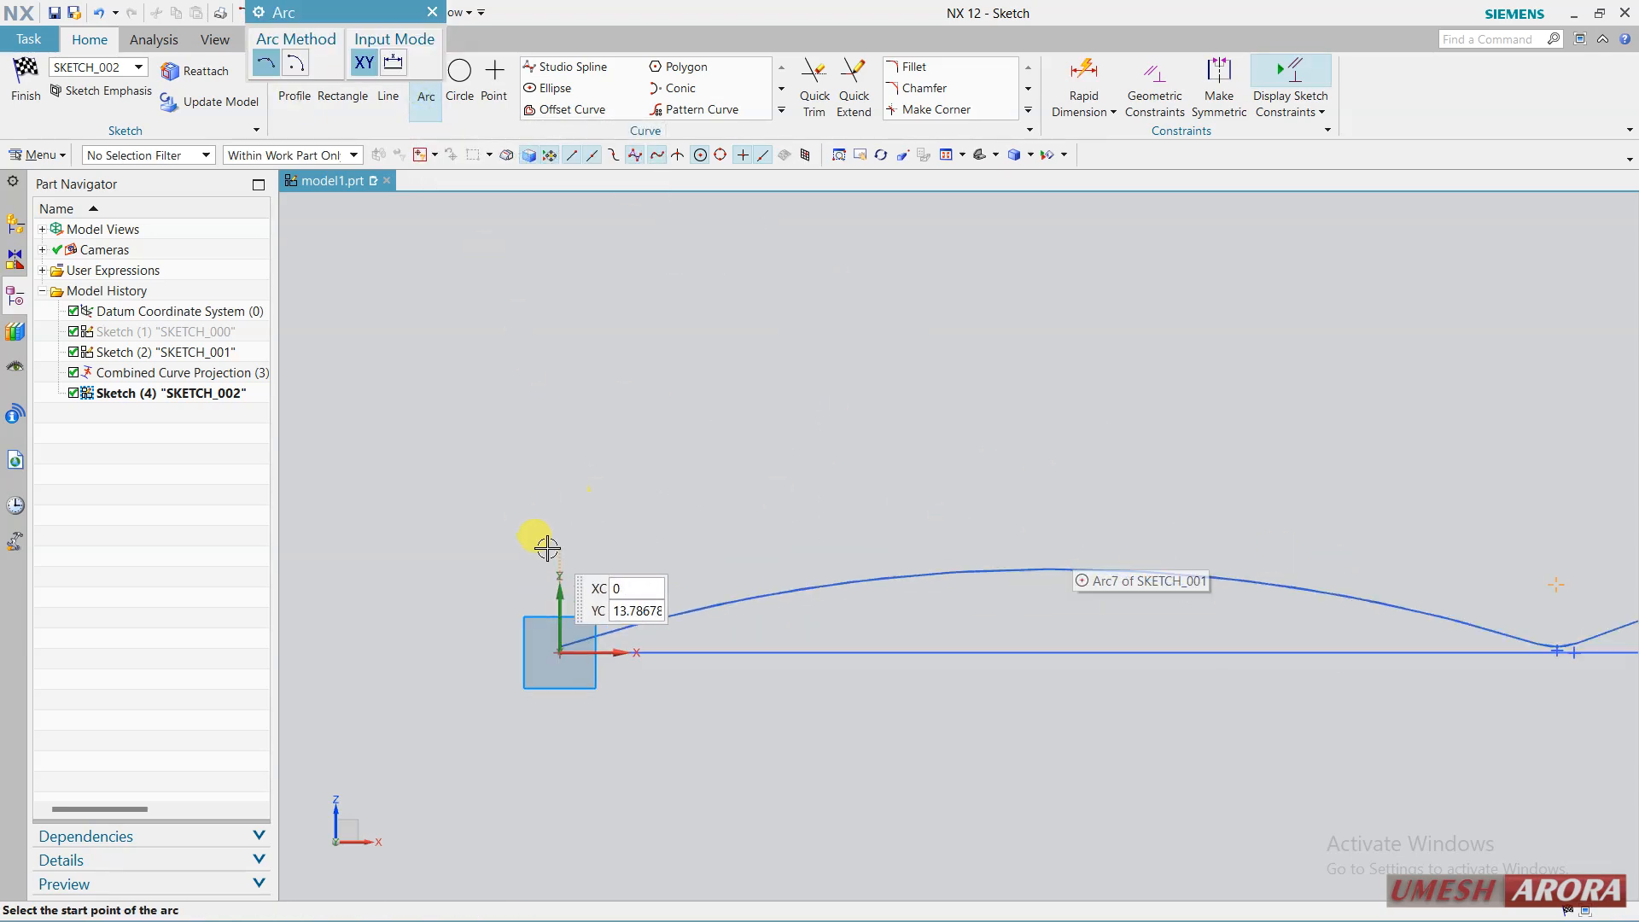
pyautogui.click(560, 598)
pyautogui.scroll(-3, 908, 432)
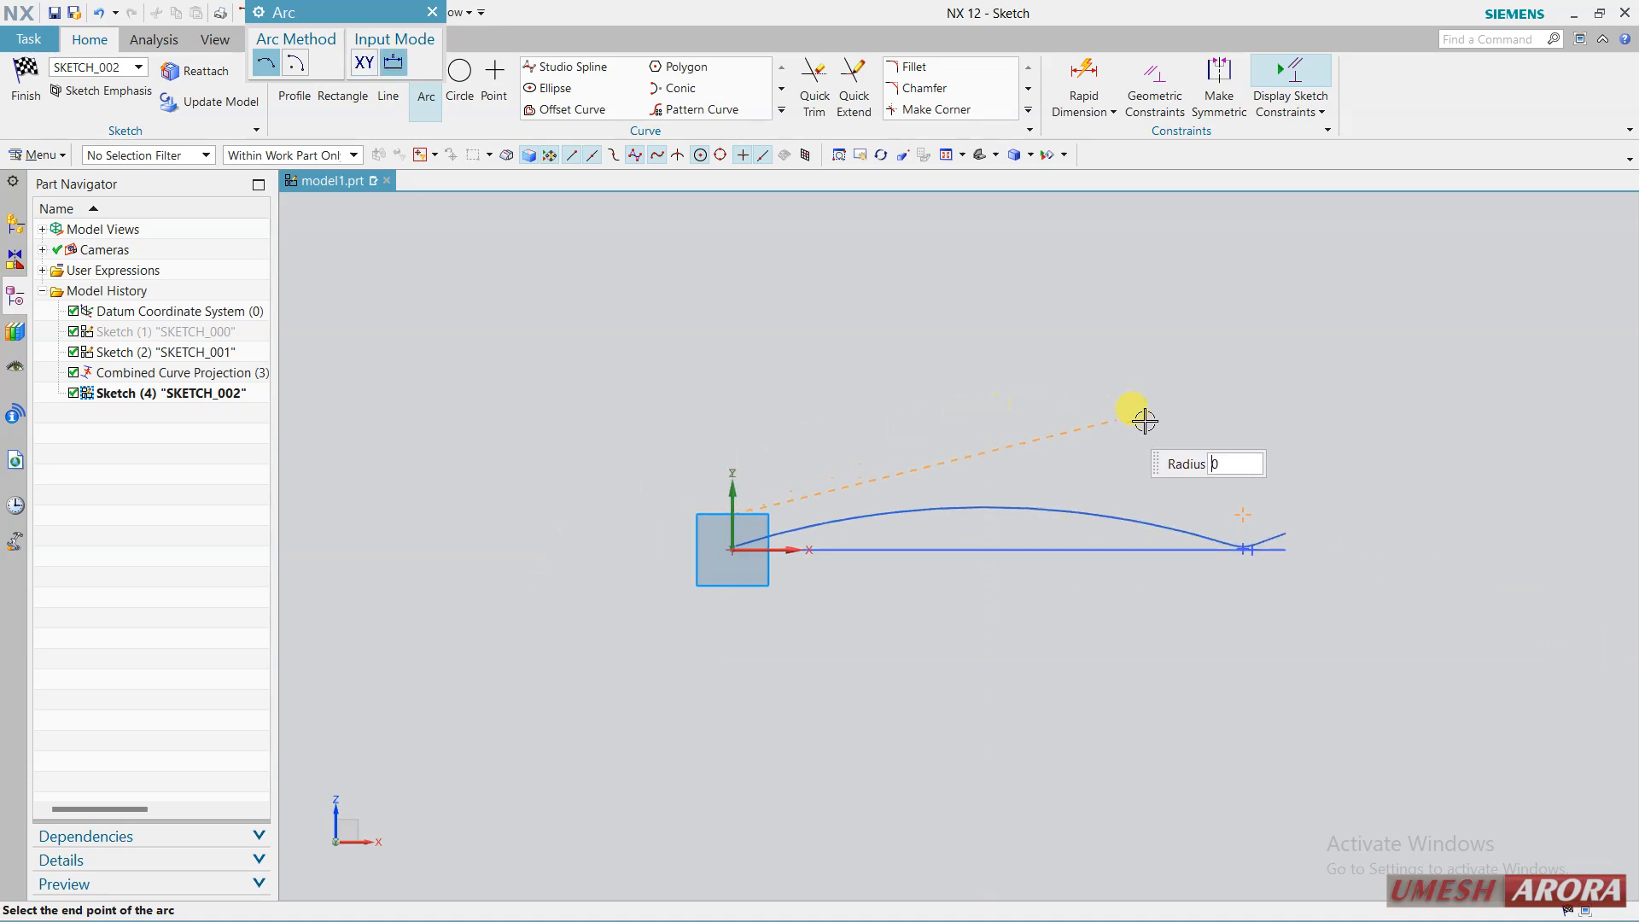
pyautogui.scroll(2, 1275, 483)
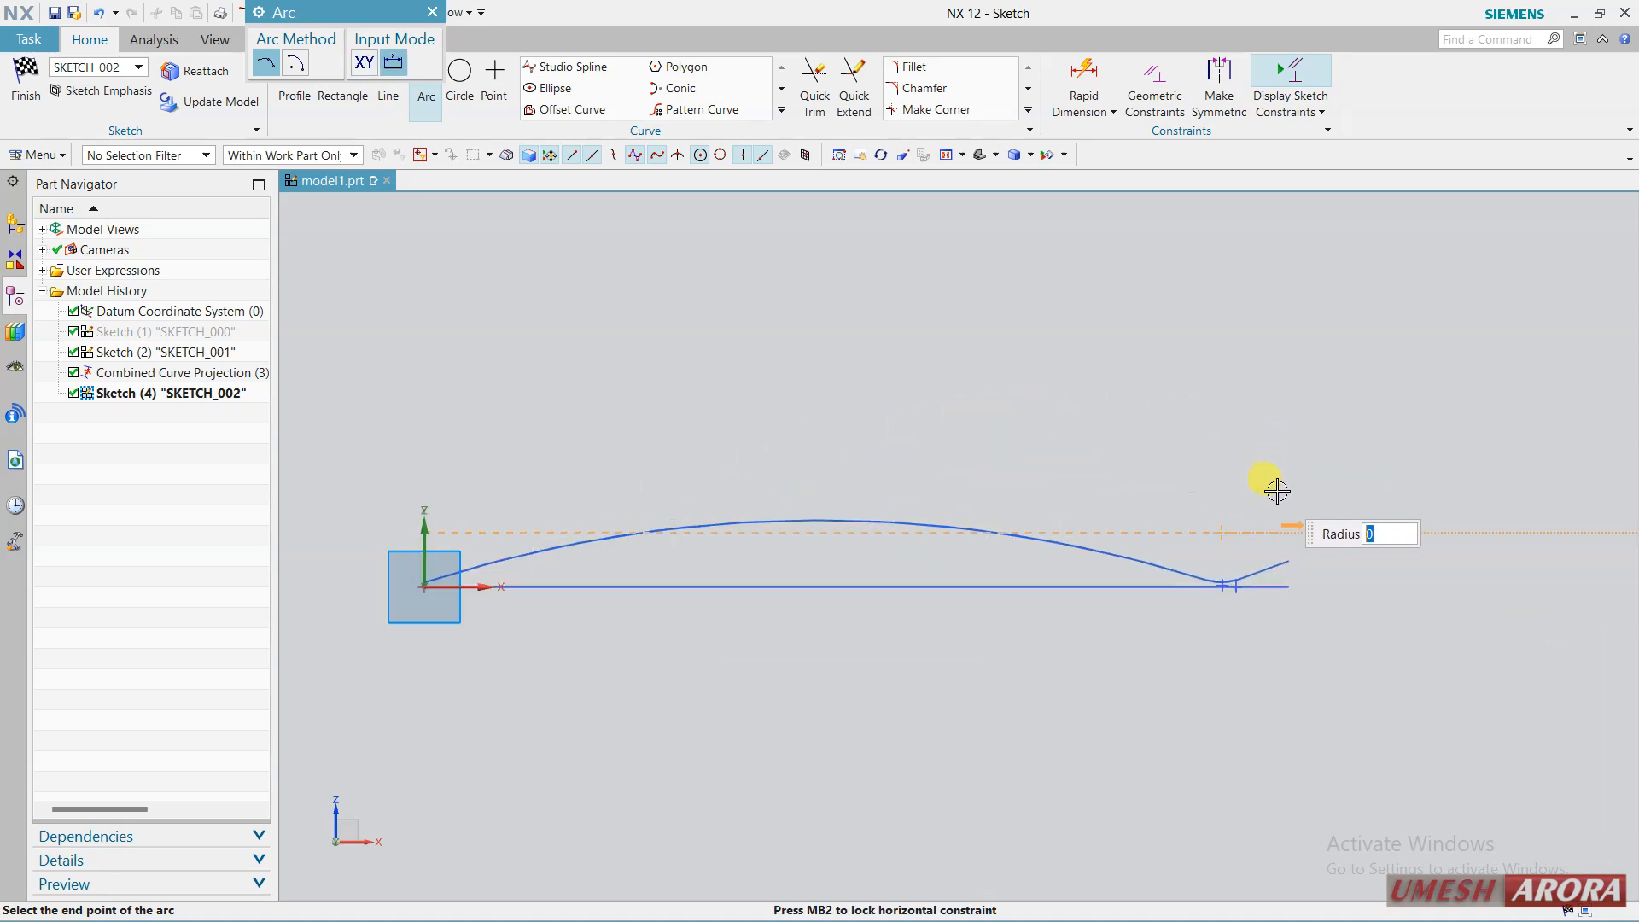
pyautogui.click(1275, 470)
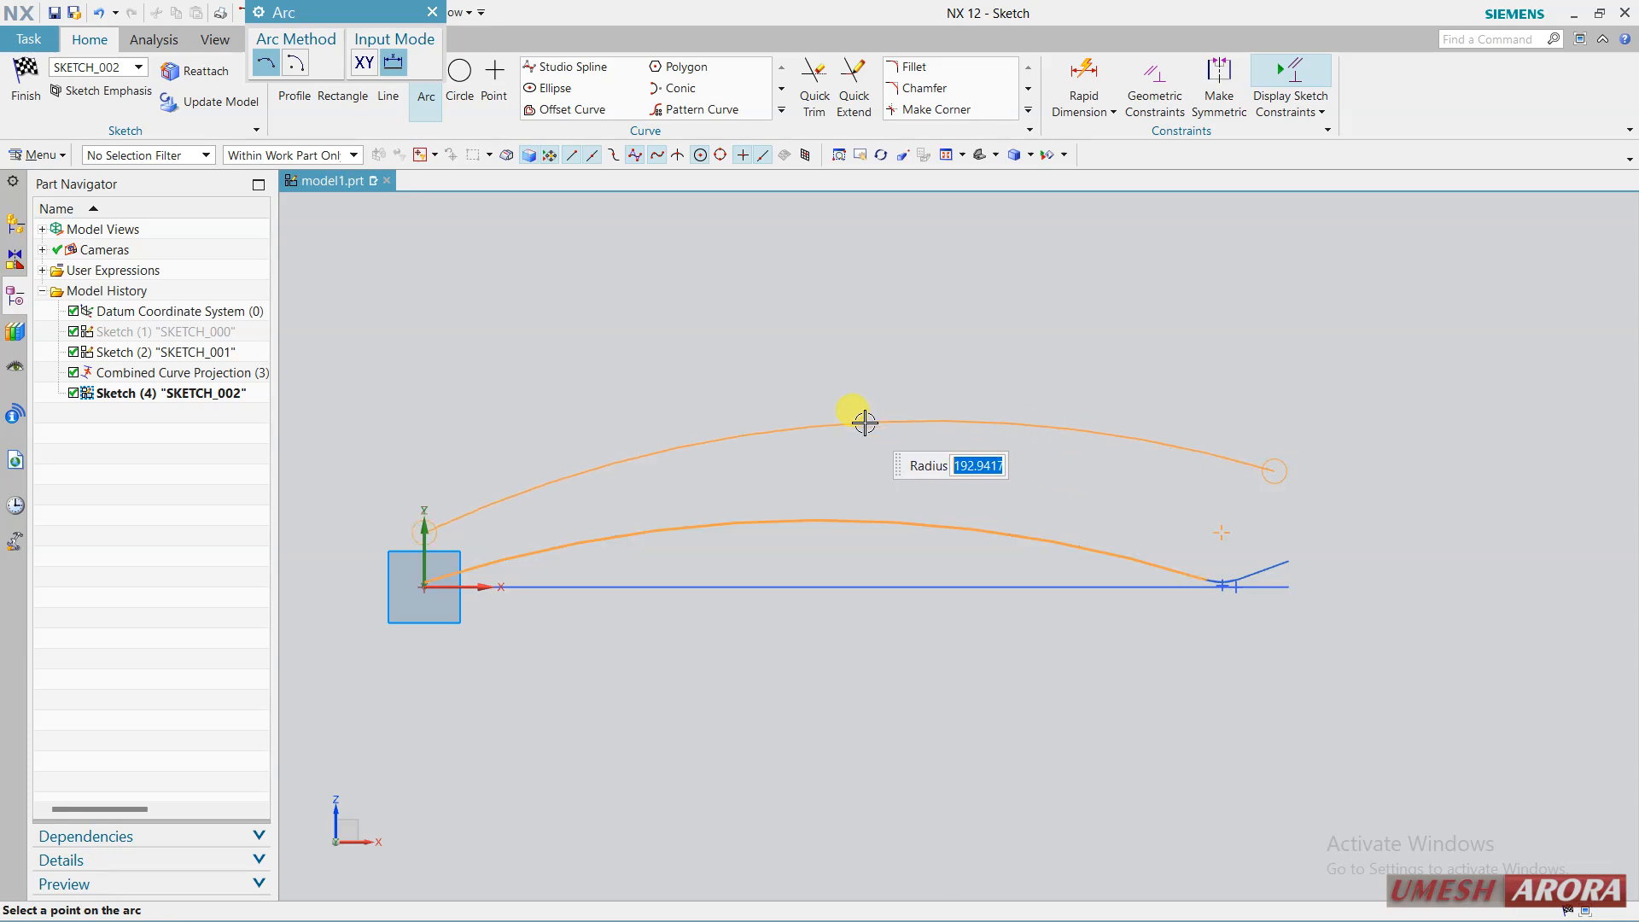
# Draw a steep line about 14.6 mm long from the far end of the projected side profile to the new arc's end point.
pyautogui.click(388, 98)
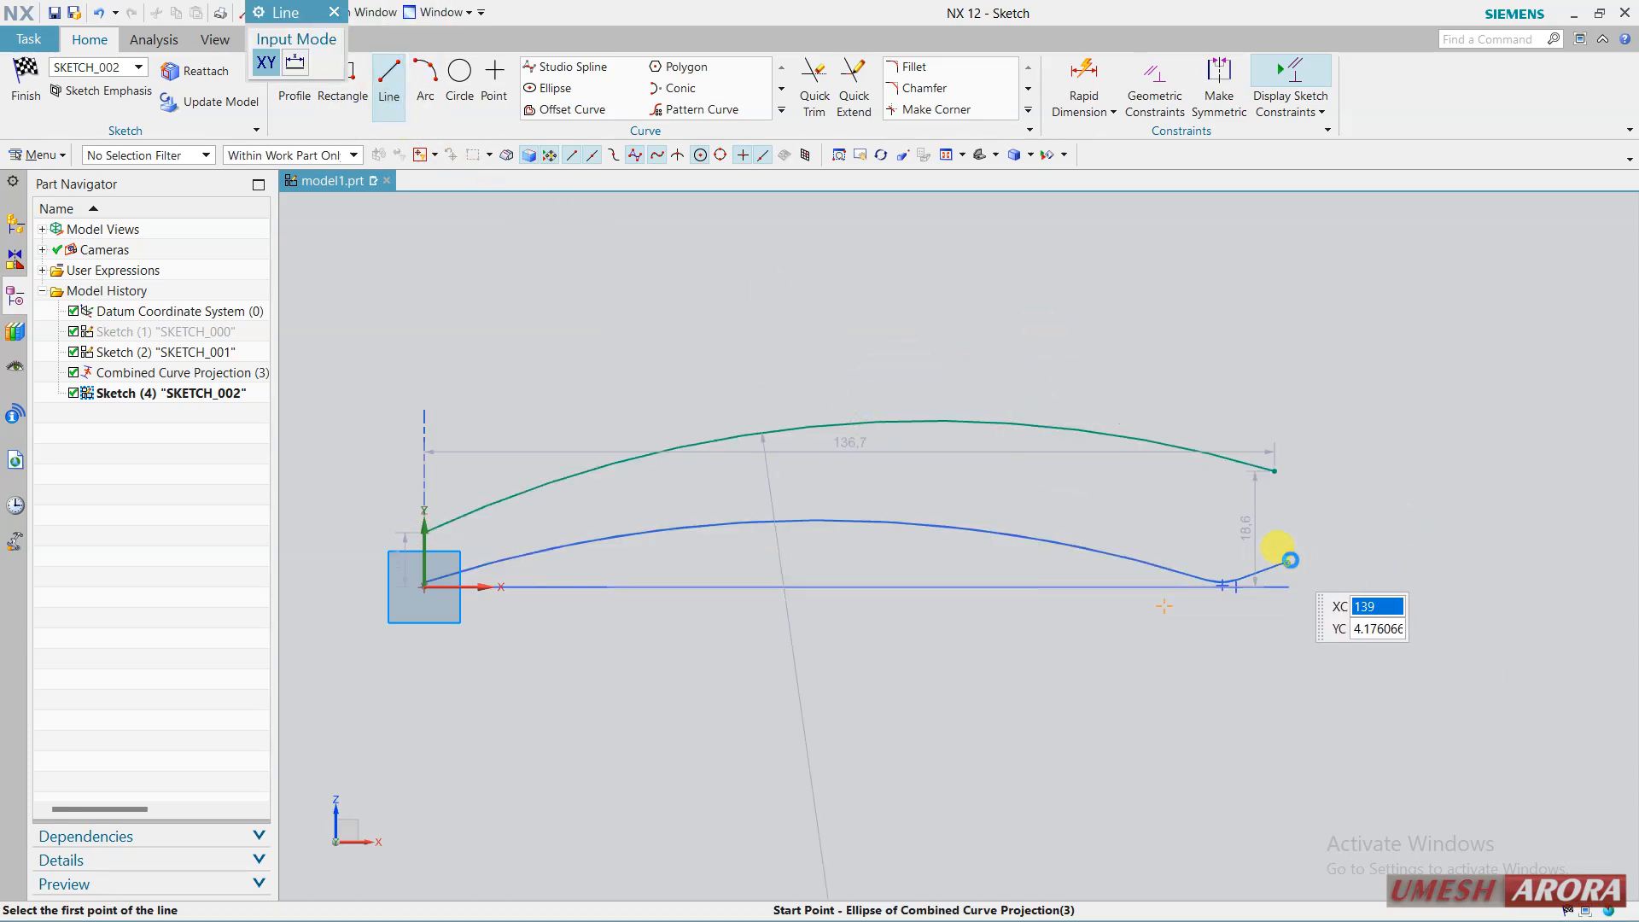
pyautogui.click(1281, 554)
pyautogui.click(1274, 470)
pyautogui.press('Escape')
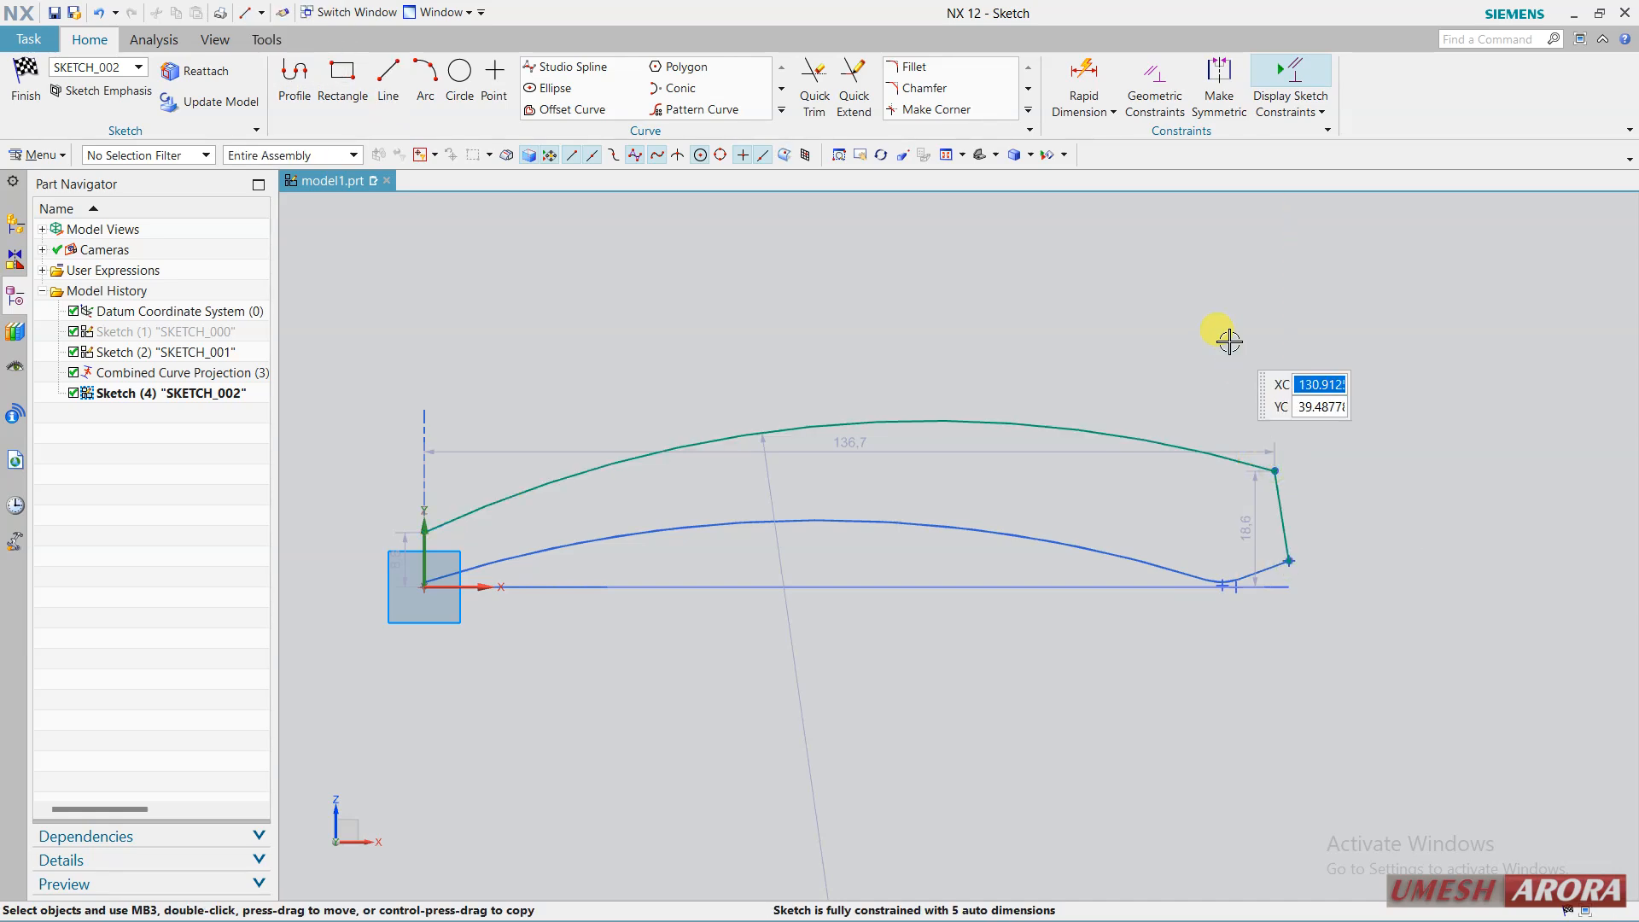
# Constrain the new arc's start point to lie on the sketch's vertical axis.
pyautogui.scroll(4, 442, 625)
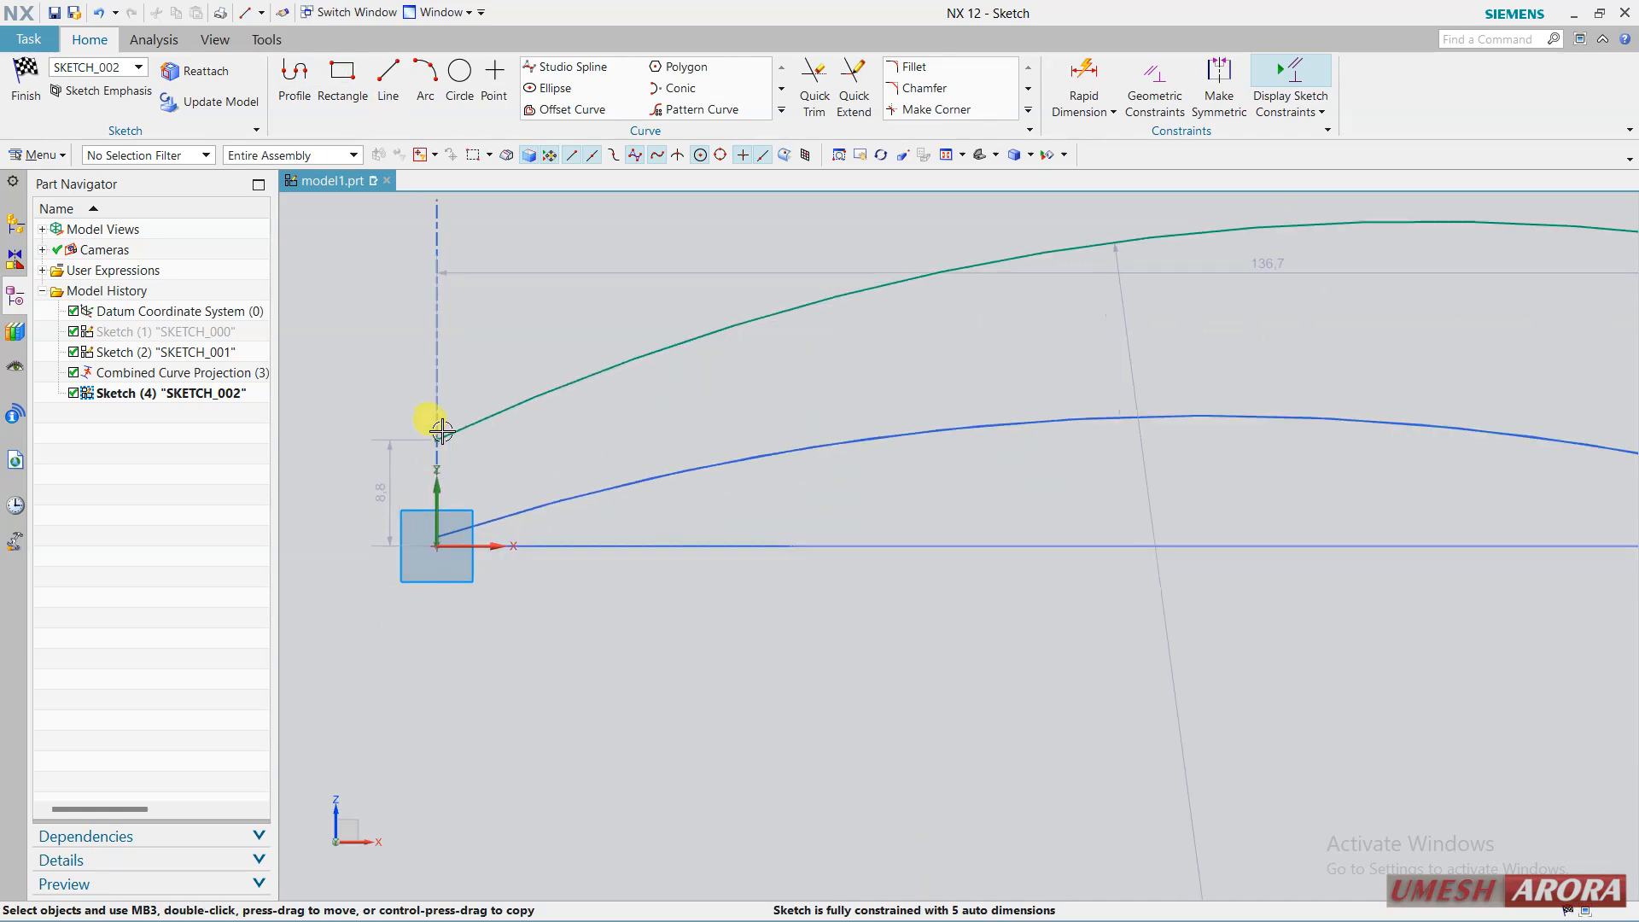
pyautogui.click(441, 489)
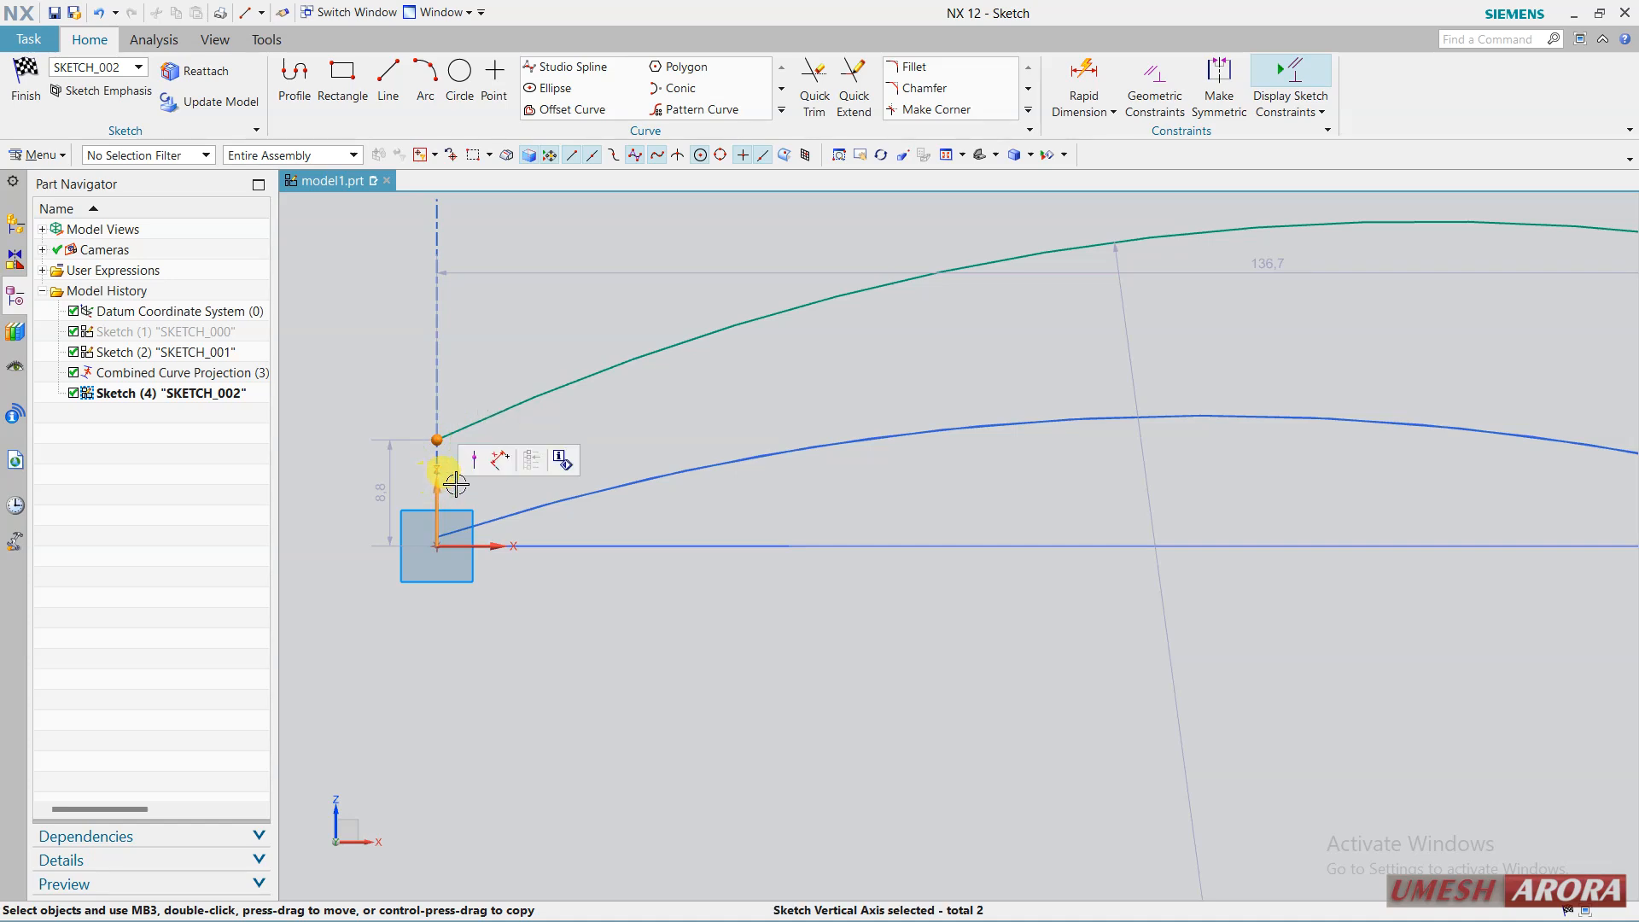
pyautogui.click(468, 465)
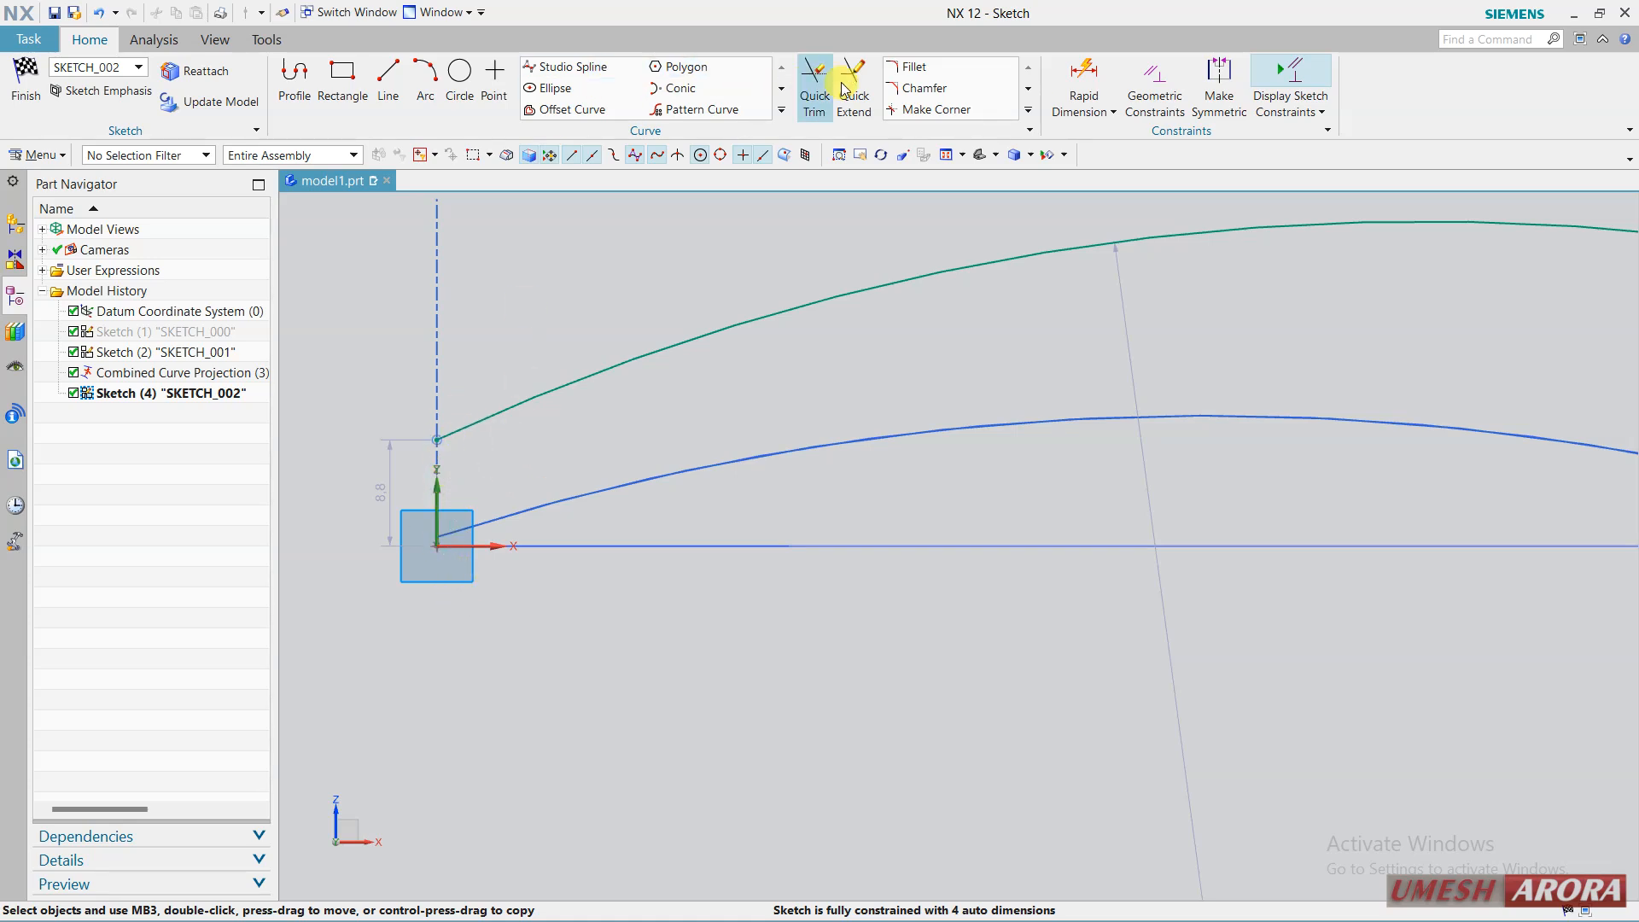
# Dimension the vertical distance between the side profile's start point and the new arc's start point as 10 mm.
pyautogui.click(1083, 81)
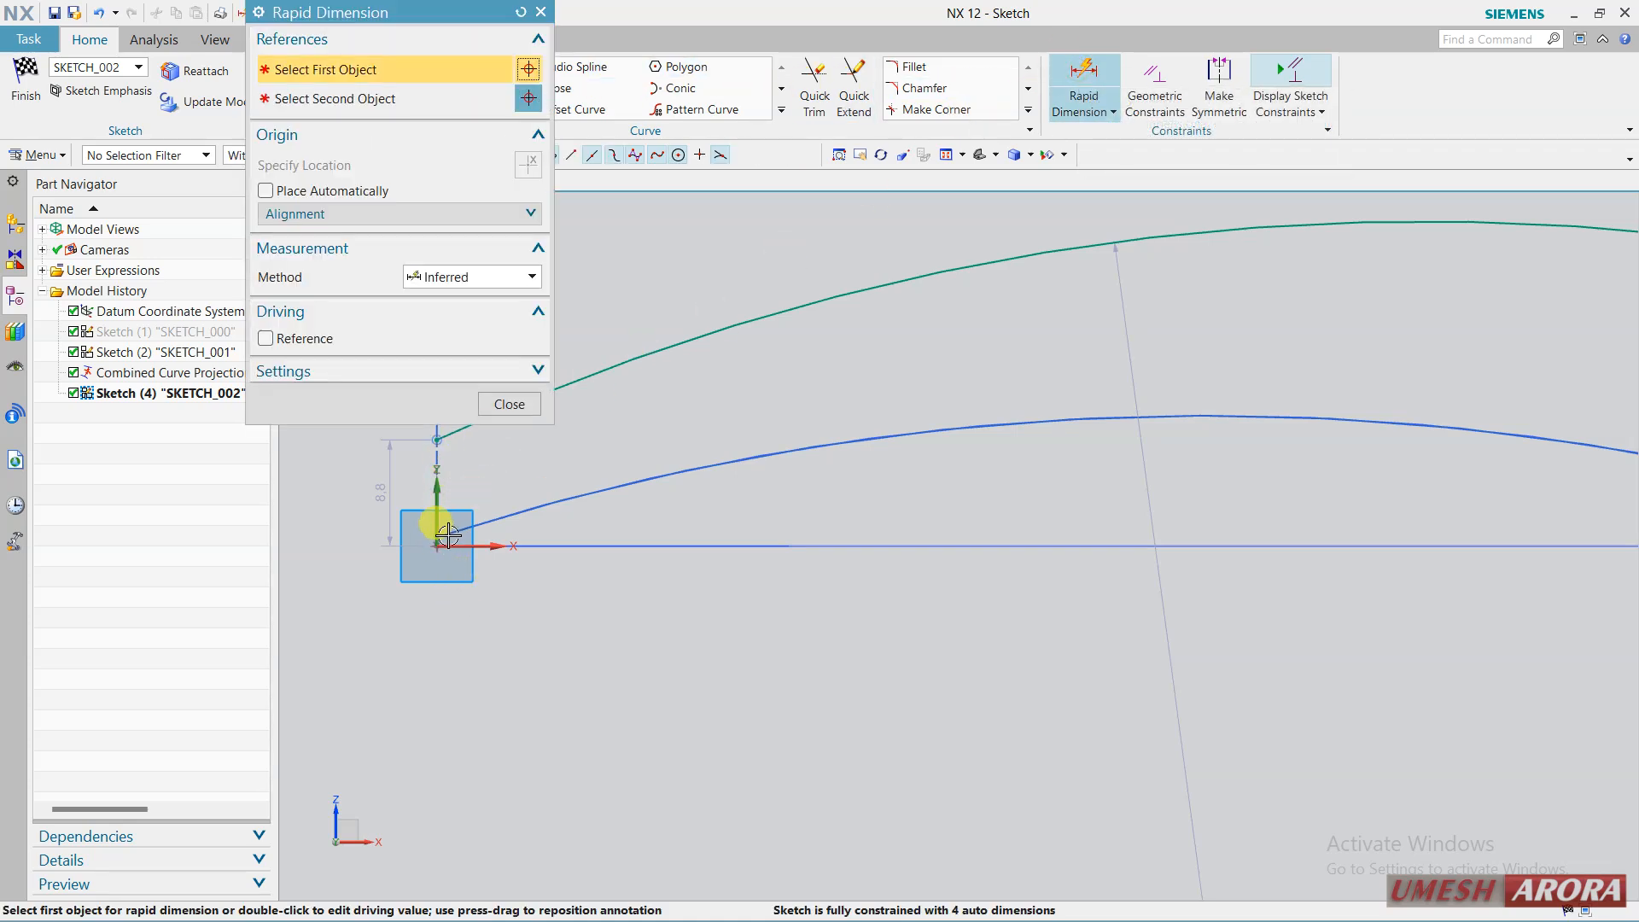
pyautogui.click(437, 539)
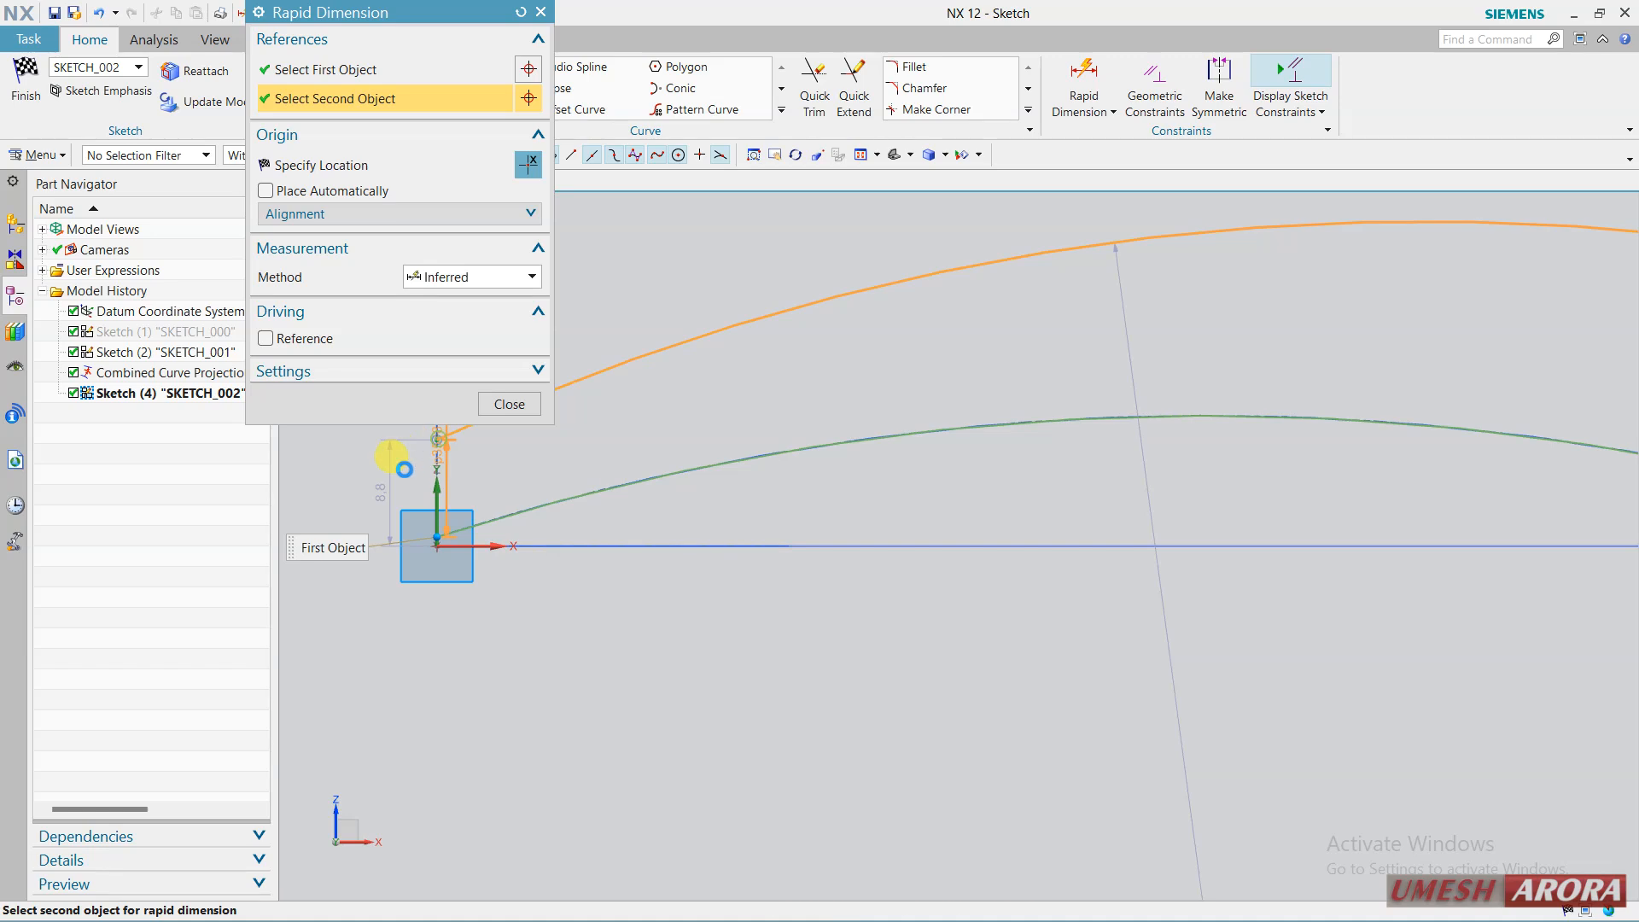
pyautogui.click(438, 439)
pyautogui.click(371, 507)
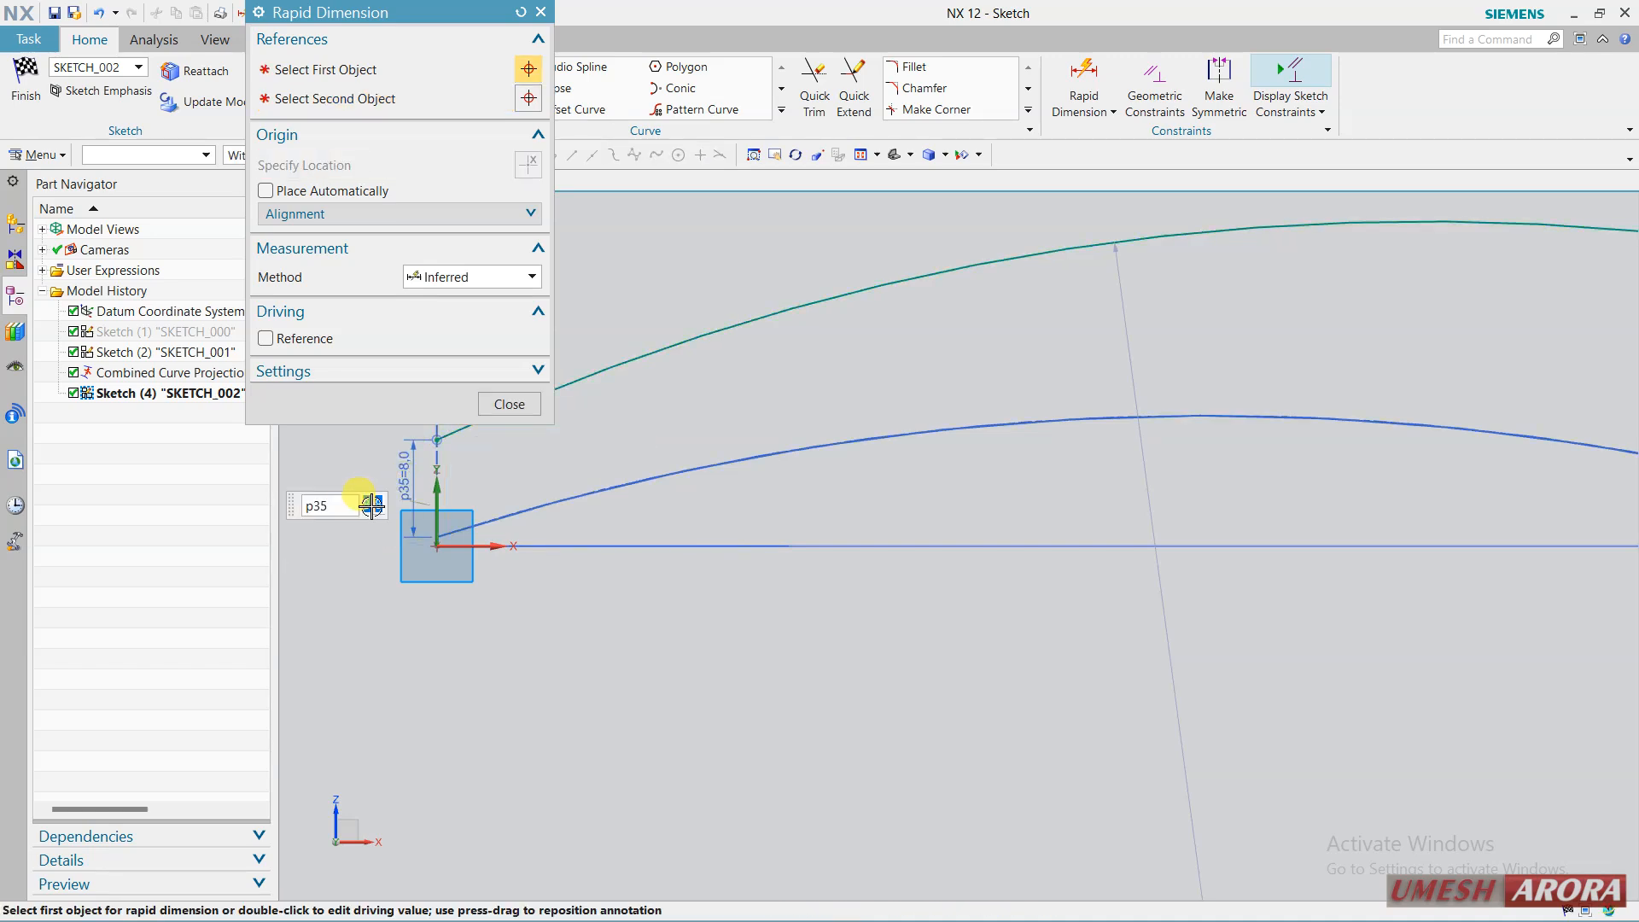
pyautogui.write('10')
pyautogui.press('Return')
pyautogui.scroll(-5, 773, 658)
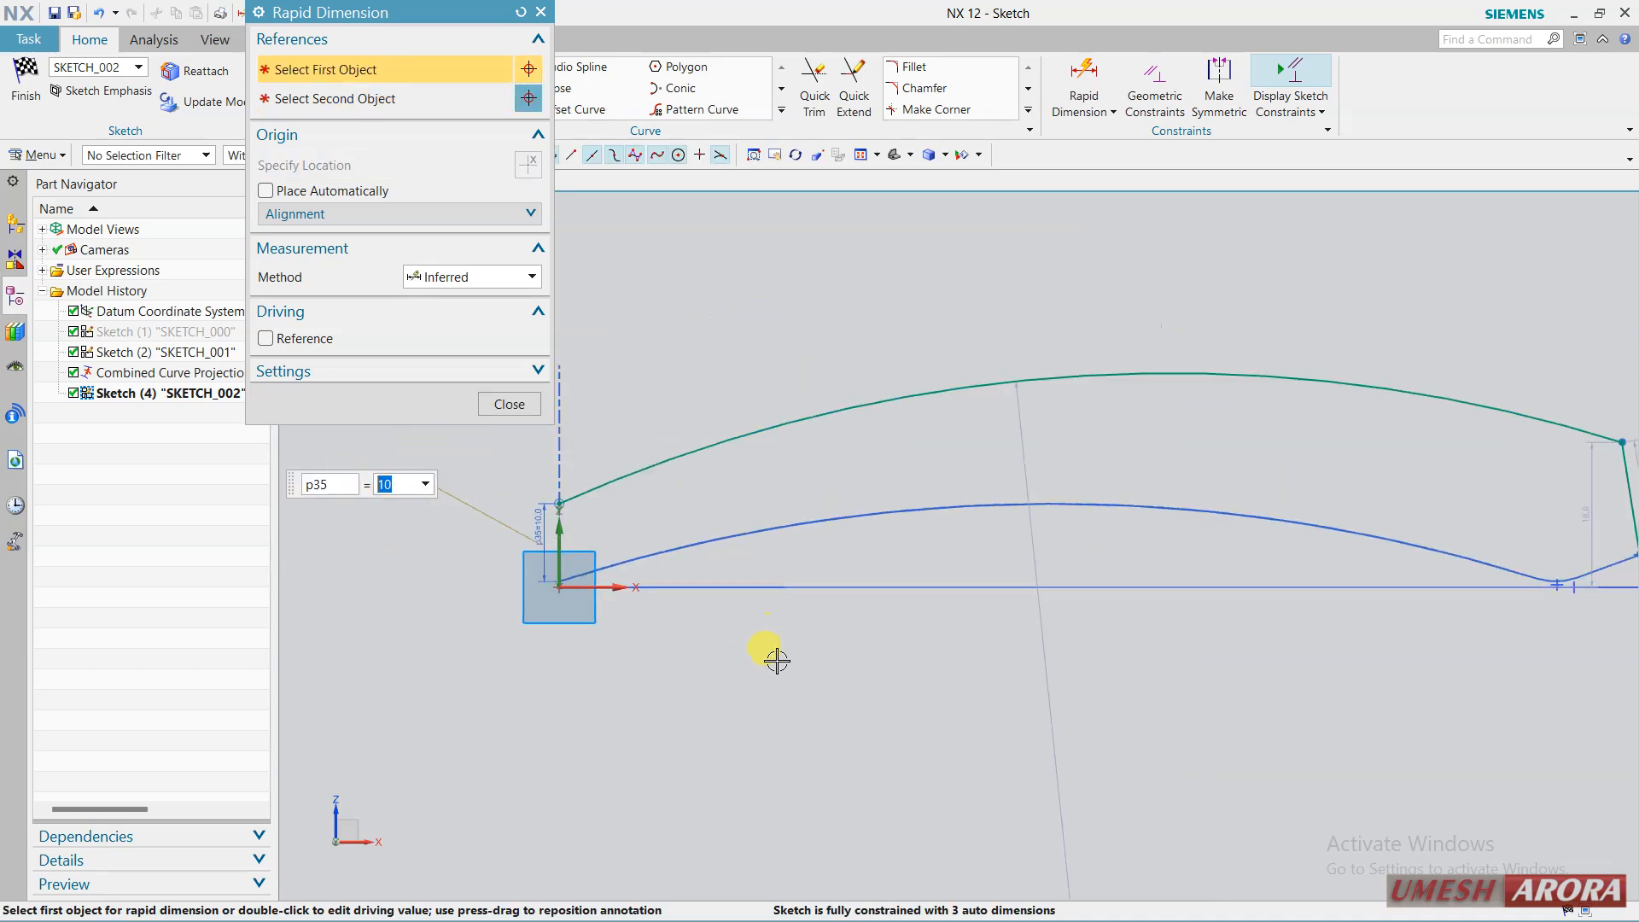
pyautogui.scroll(5, 1389, 606)
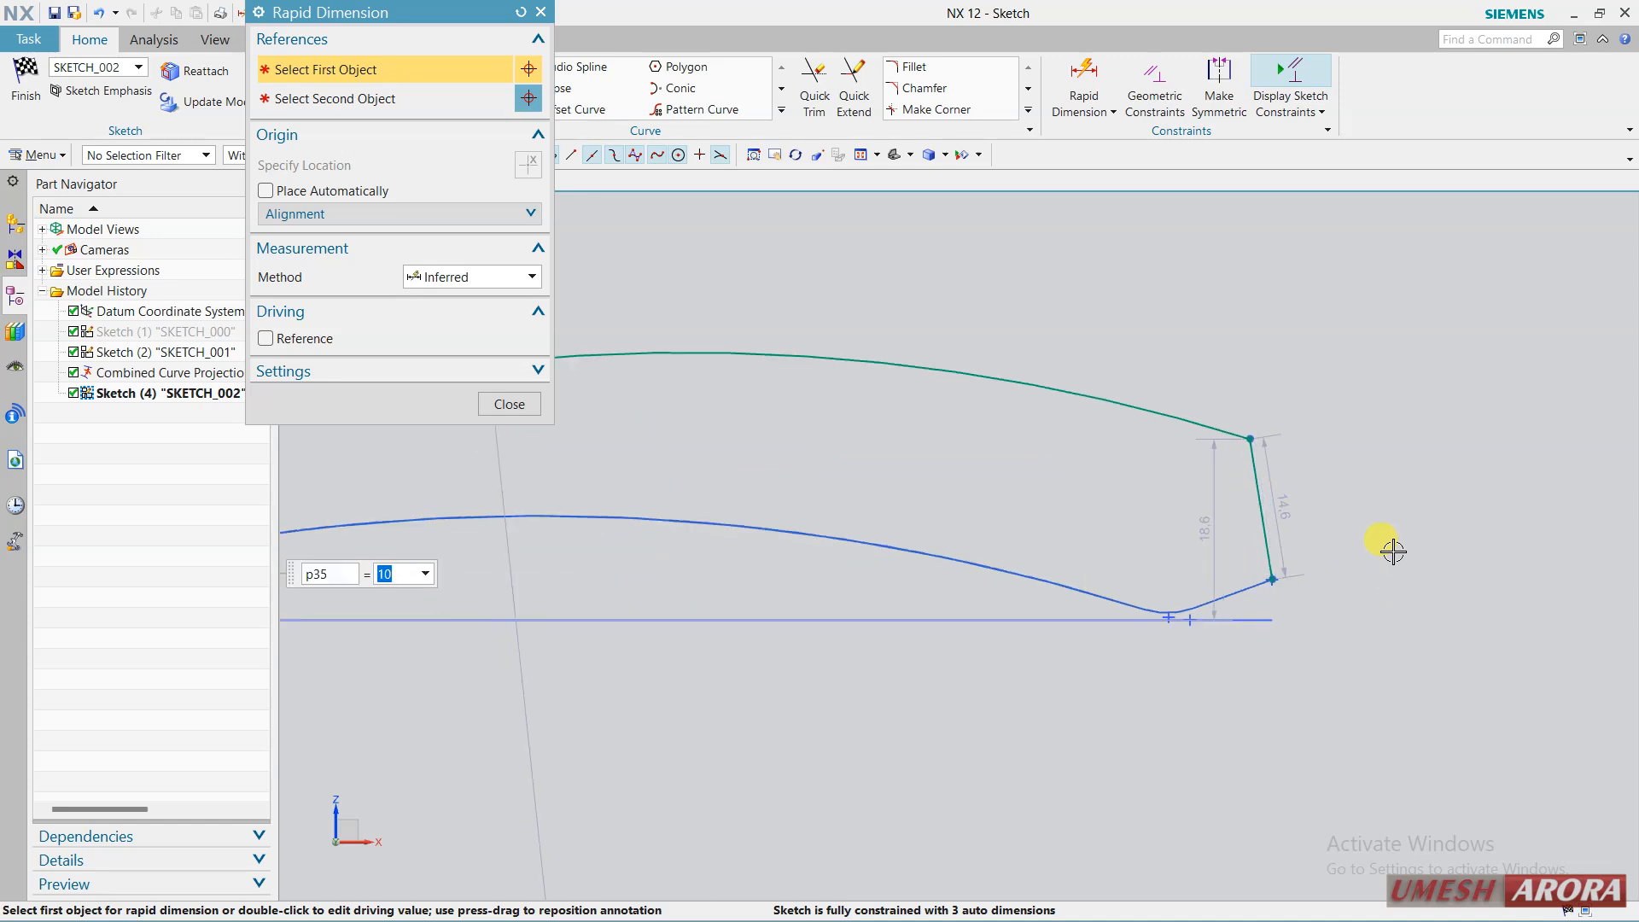
pyautogui.middleClick(1370, 479)
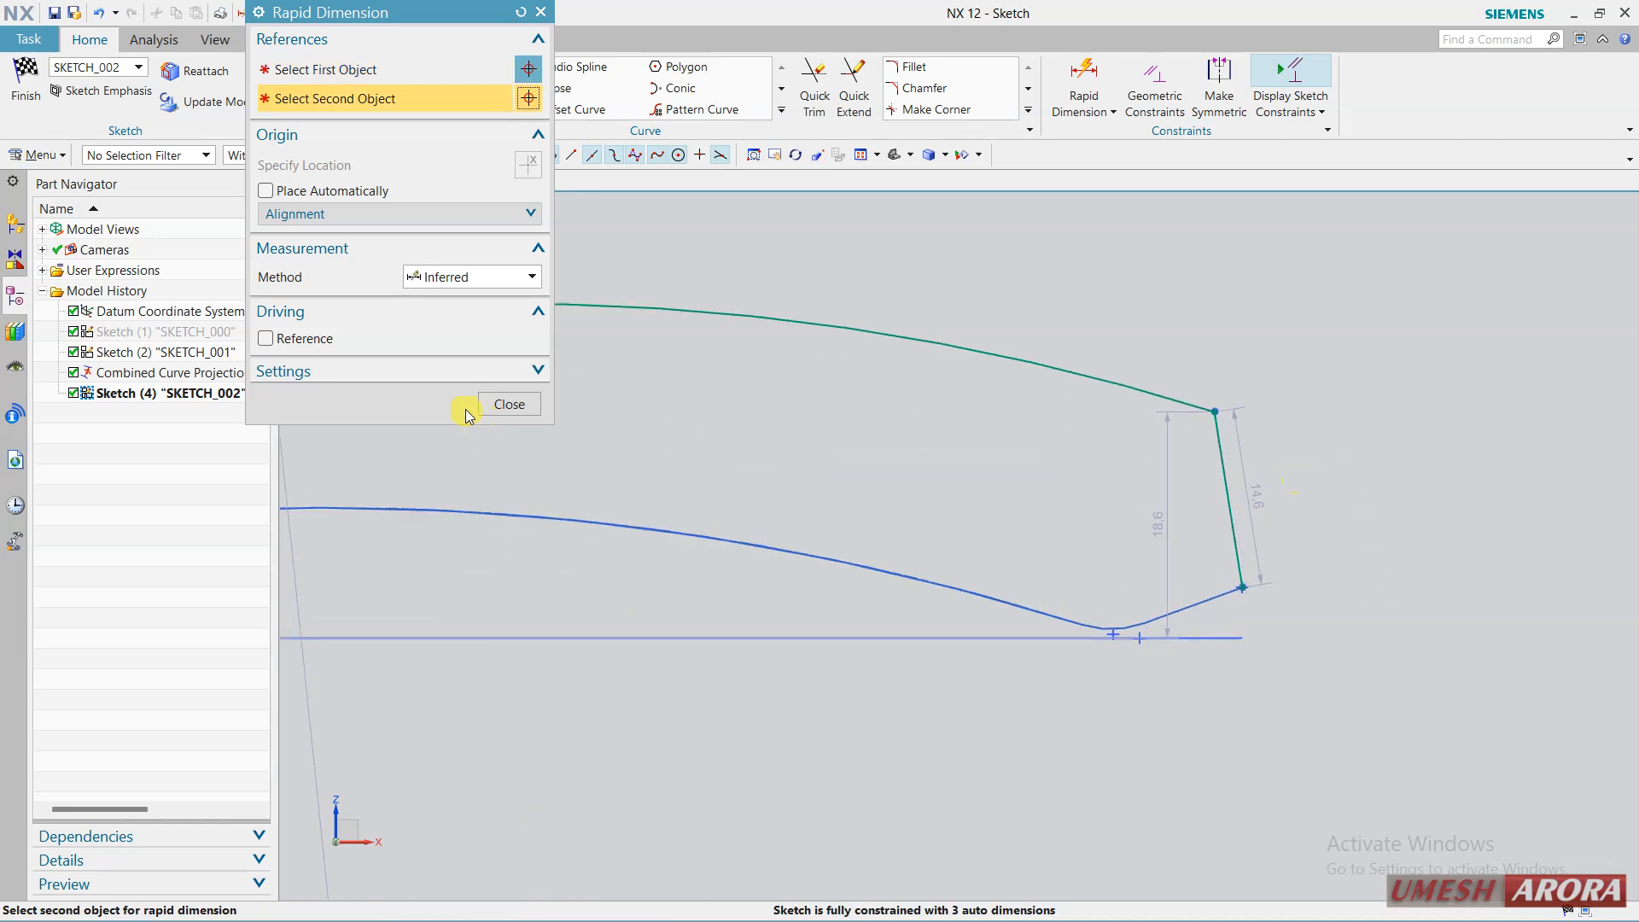
pyautogui.click(503, 405)
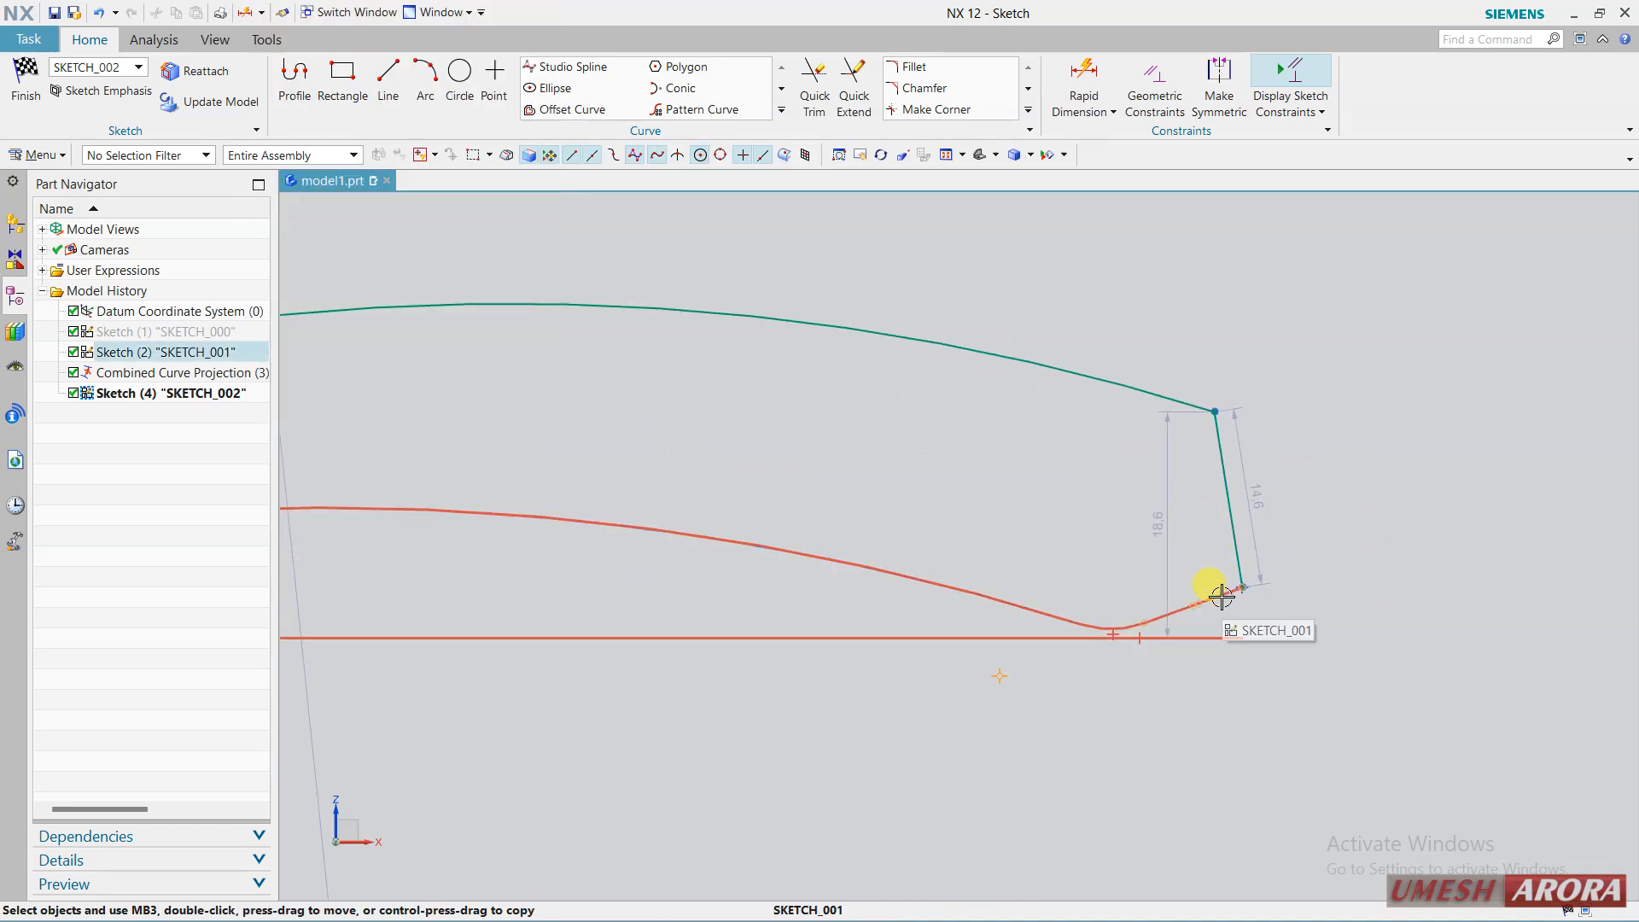
# Project only the short straight end segment of the side profile into the current sketch, using single-curve selection.
pyautogui.click(778, 112)
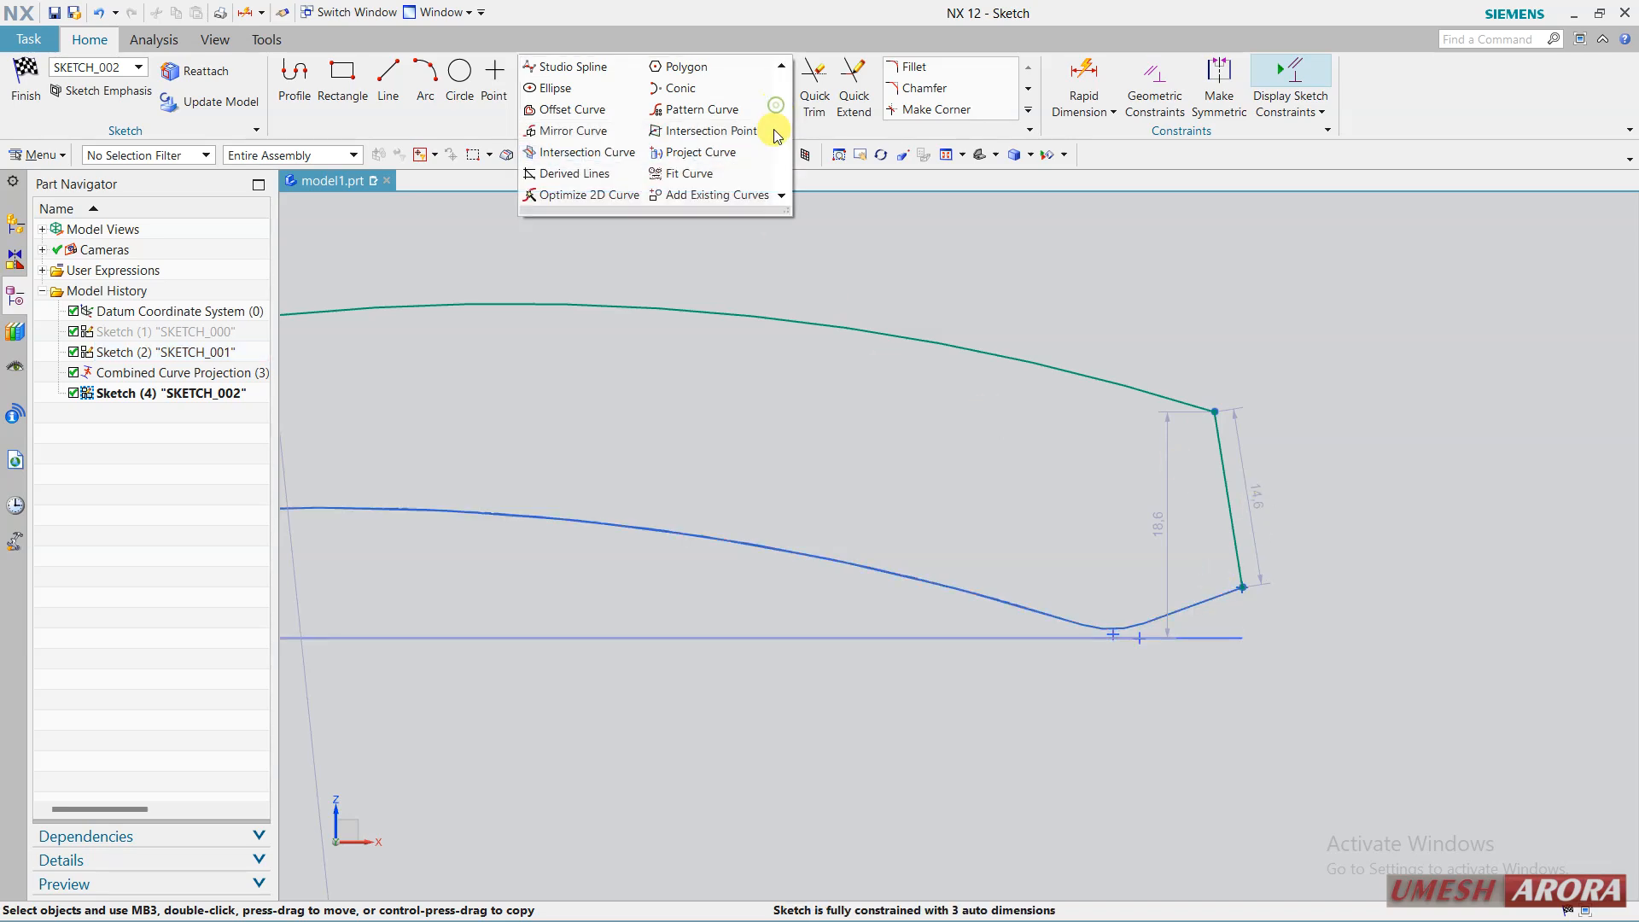
pyautogui.click(728, 154)
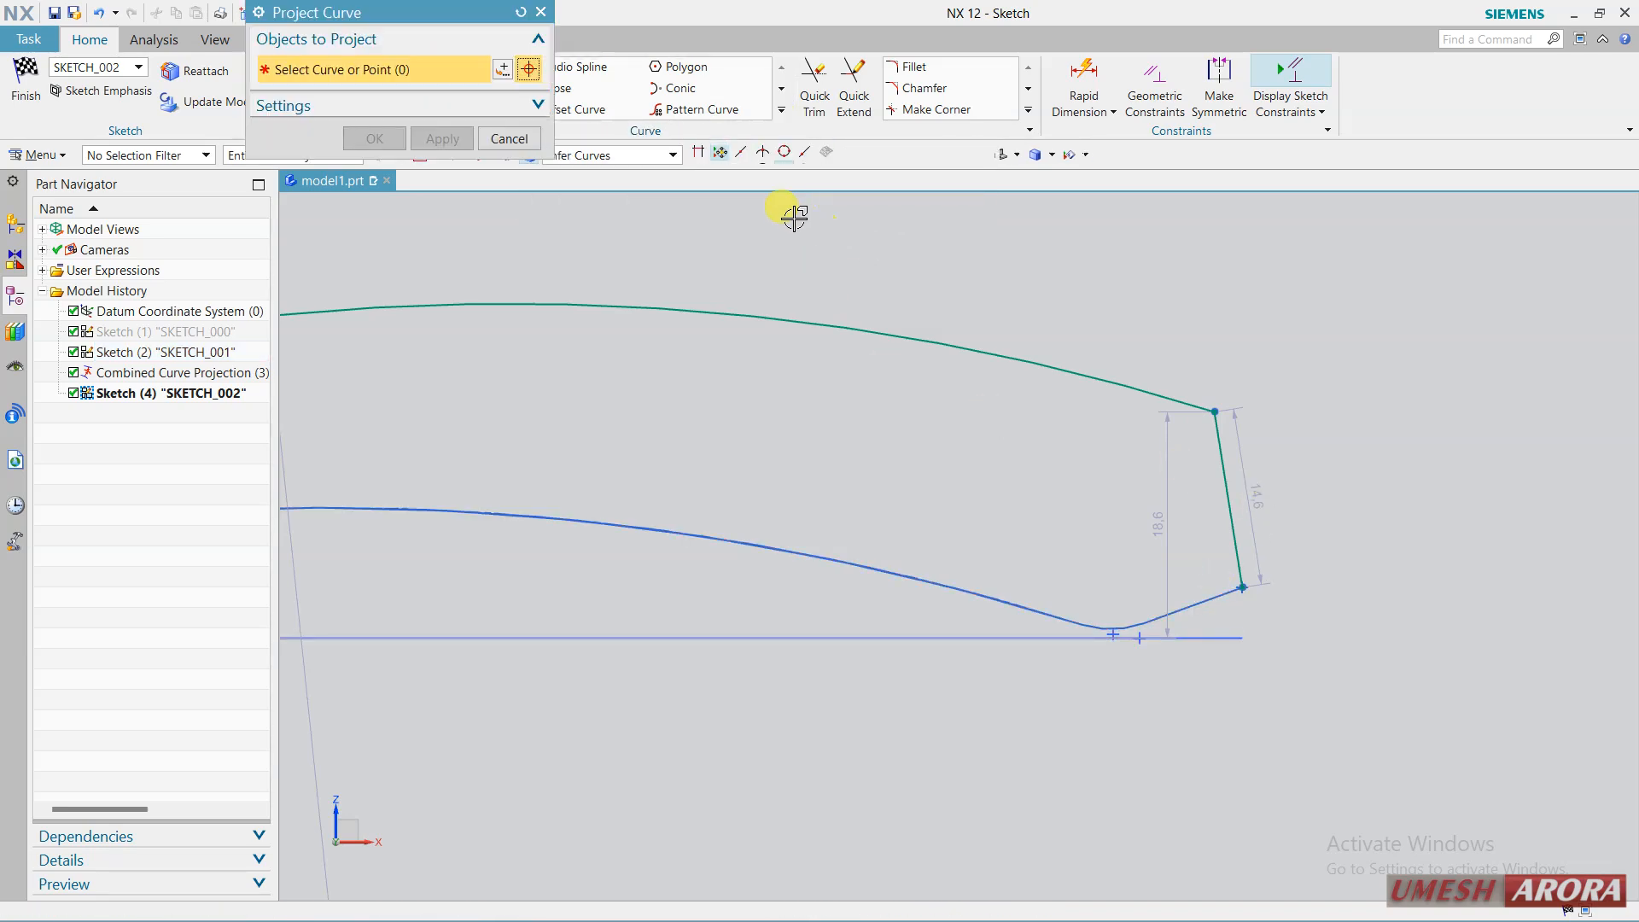
pyautogui.click(655, 155)
pyautogui.click(647, 179)
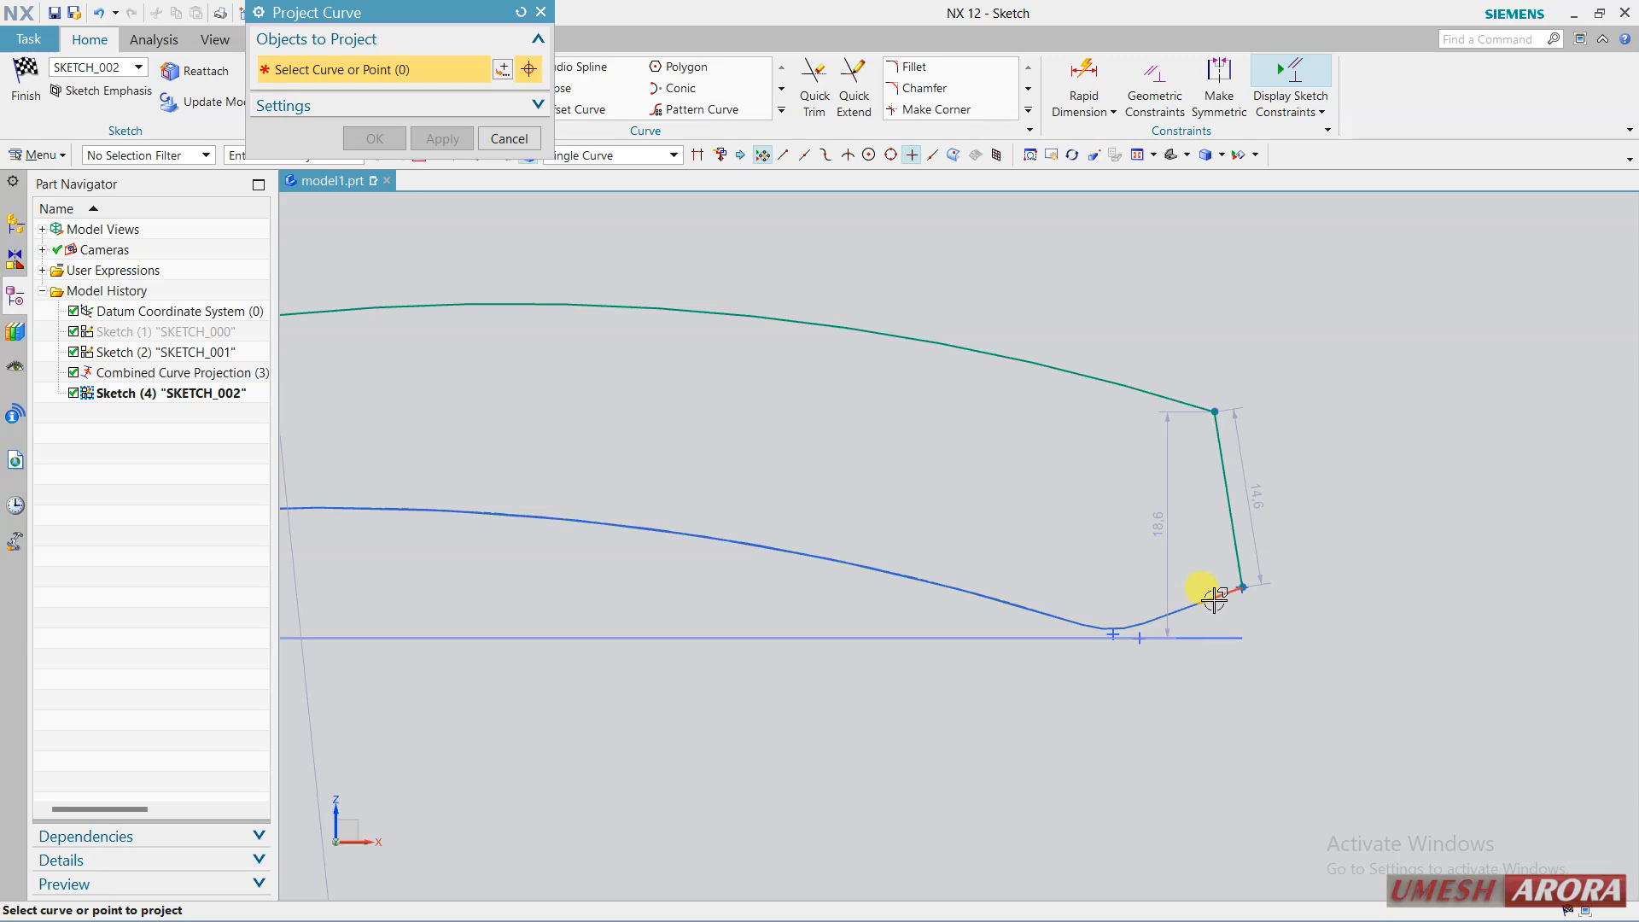
pyautogui.click(1280, 559)
pyautogui.middleClick(1343, 444)
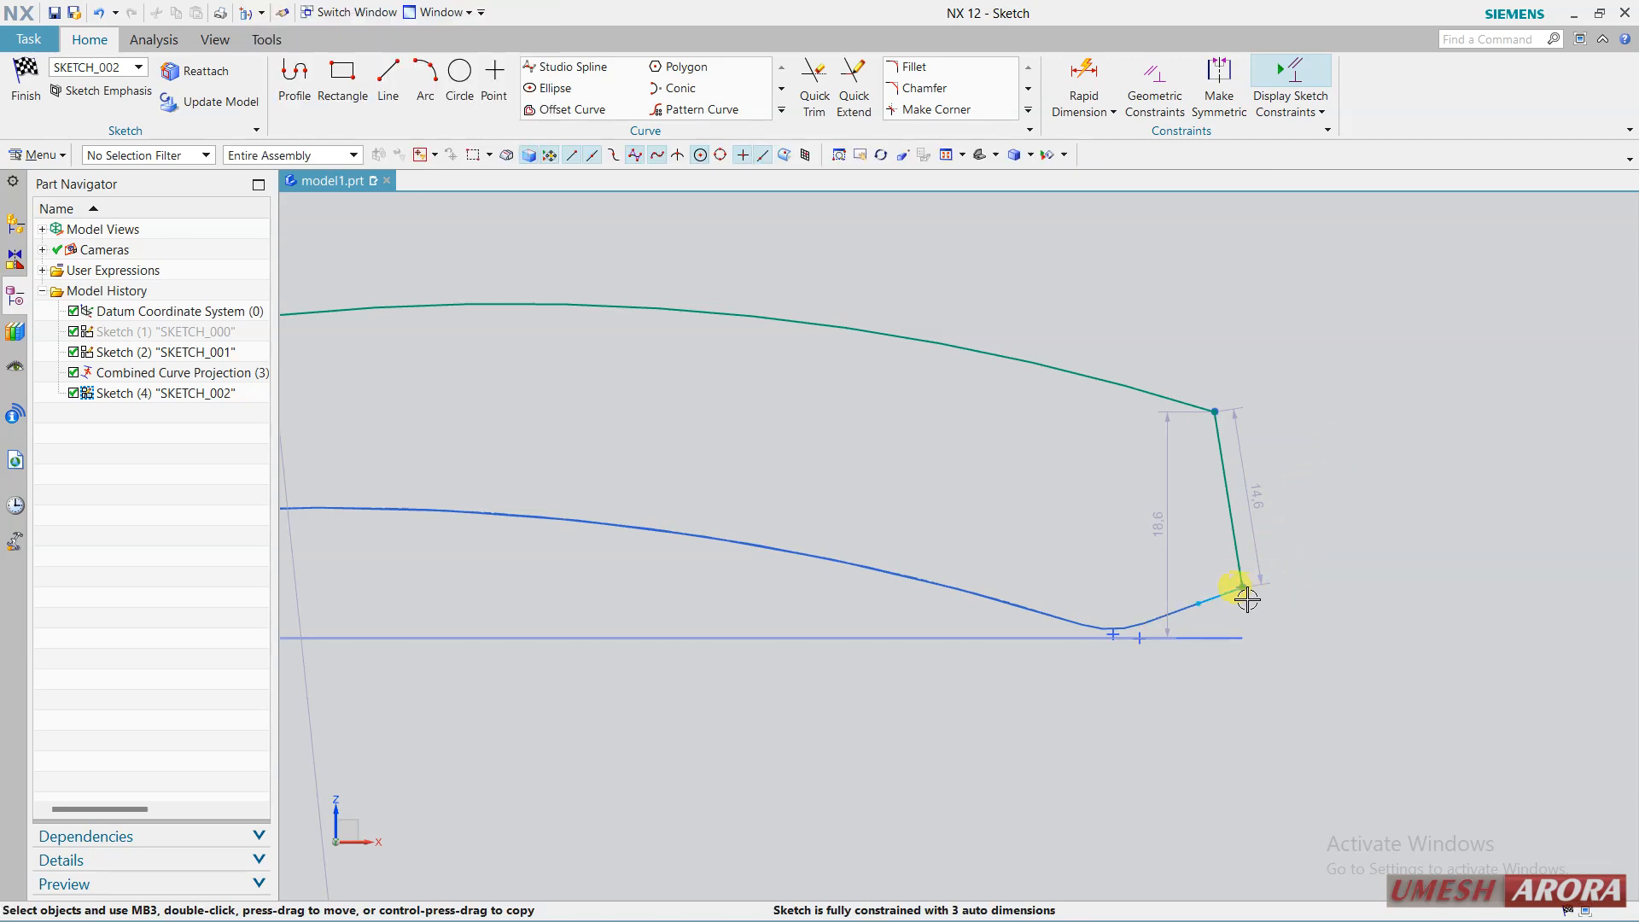
# Constrain the steep end line to be perpendicular to the projected end segment of the side profile.
pyautogui.scroll(3, 1245, 589)
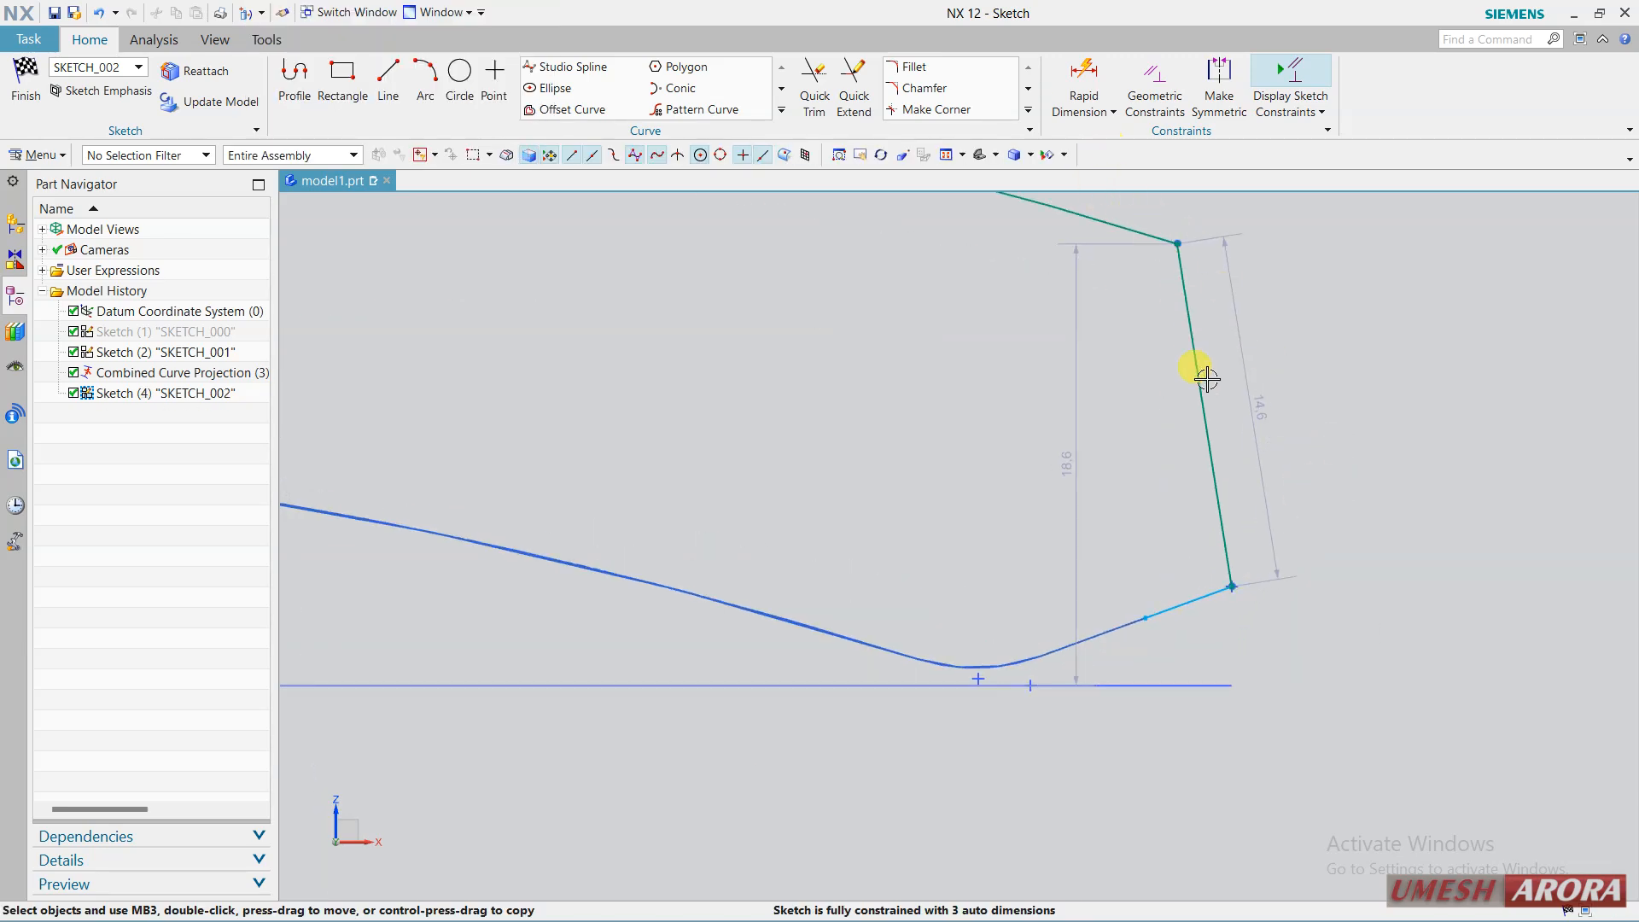
pyautogui.click(1210, 593)
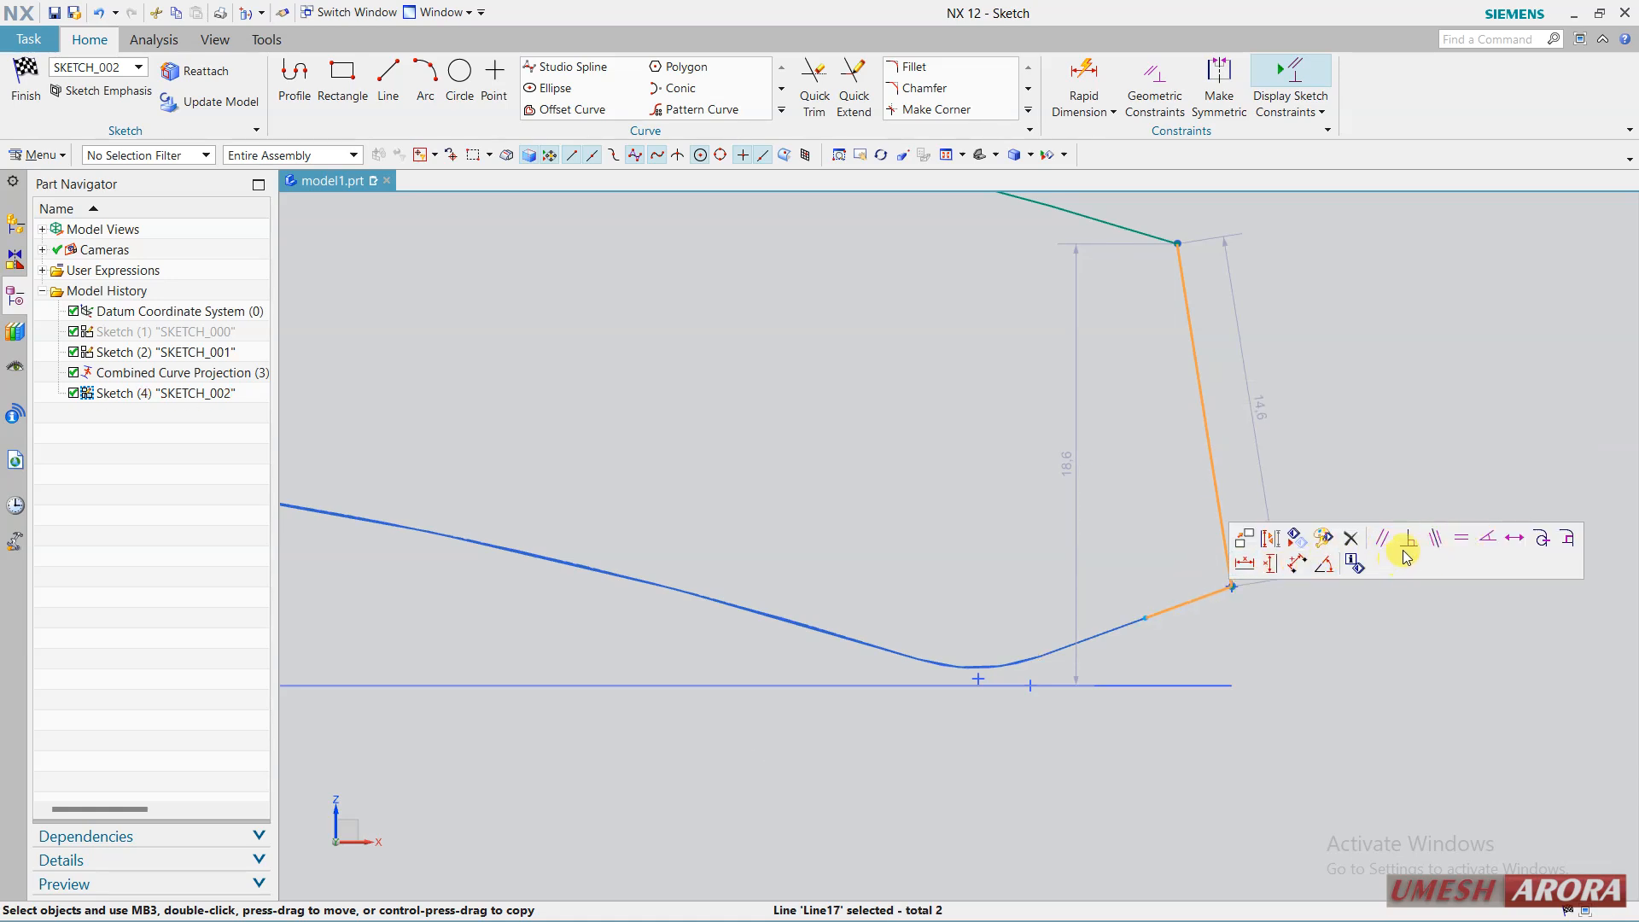
pyautogui.click(1405, 547)
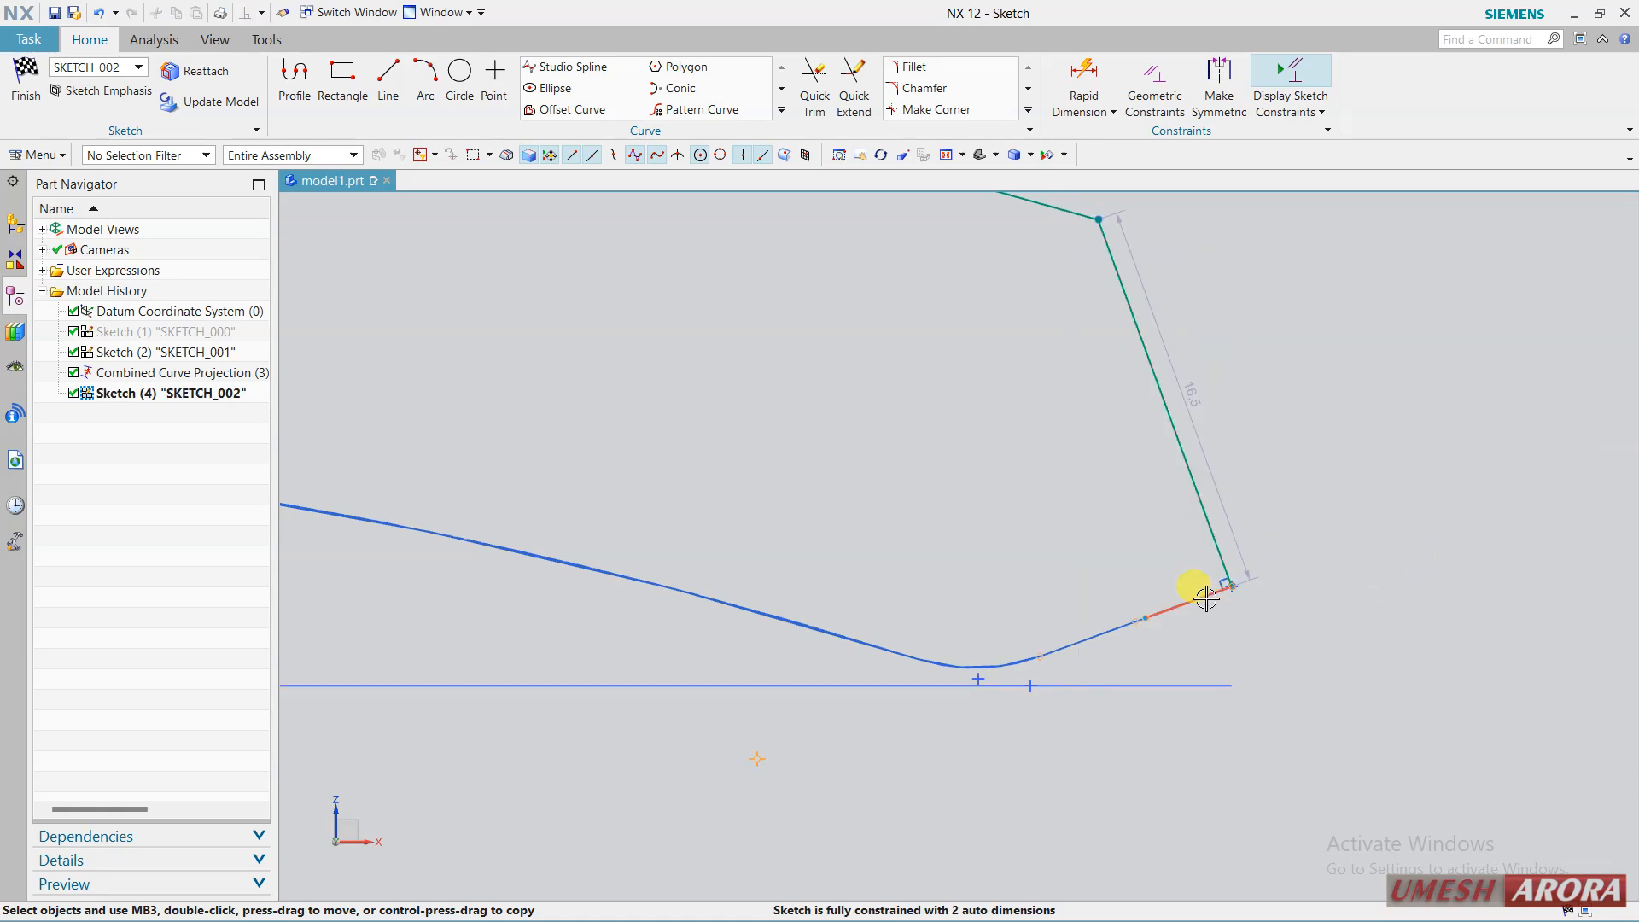
# Convert the projected end segment to reference and dimension the steep end line's length as 5 mm.
pyautogui.click(1206, 598)
pyautogui.click(1232, 627)
pyautogui.scroll(-3, 1374, 653)
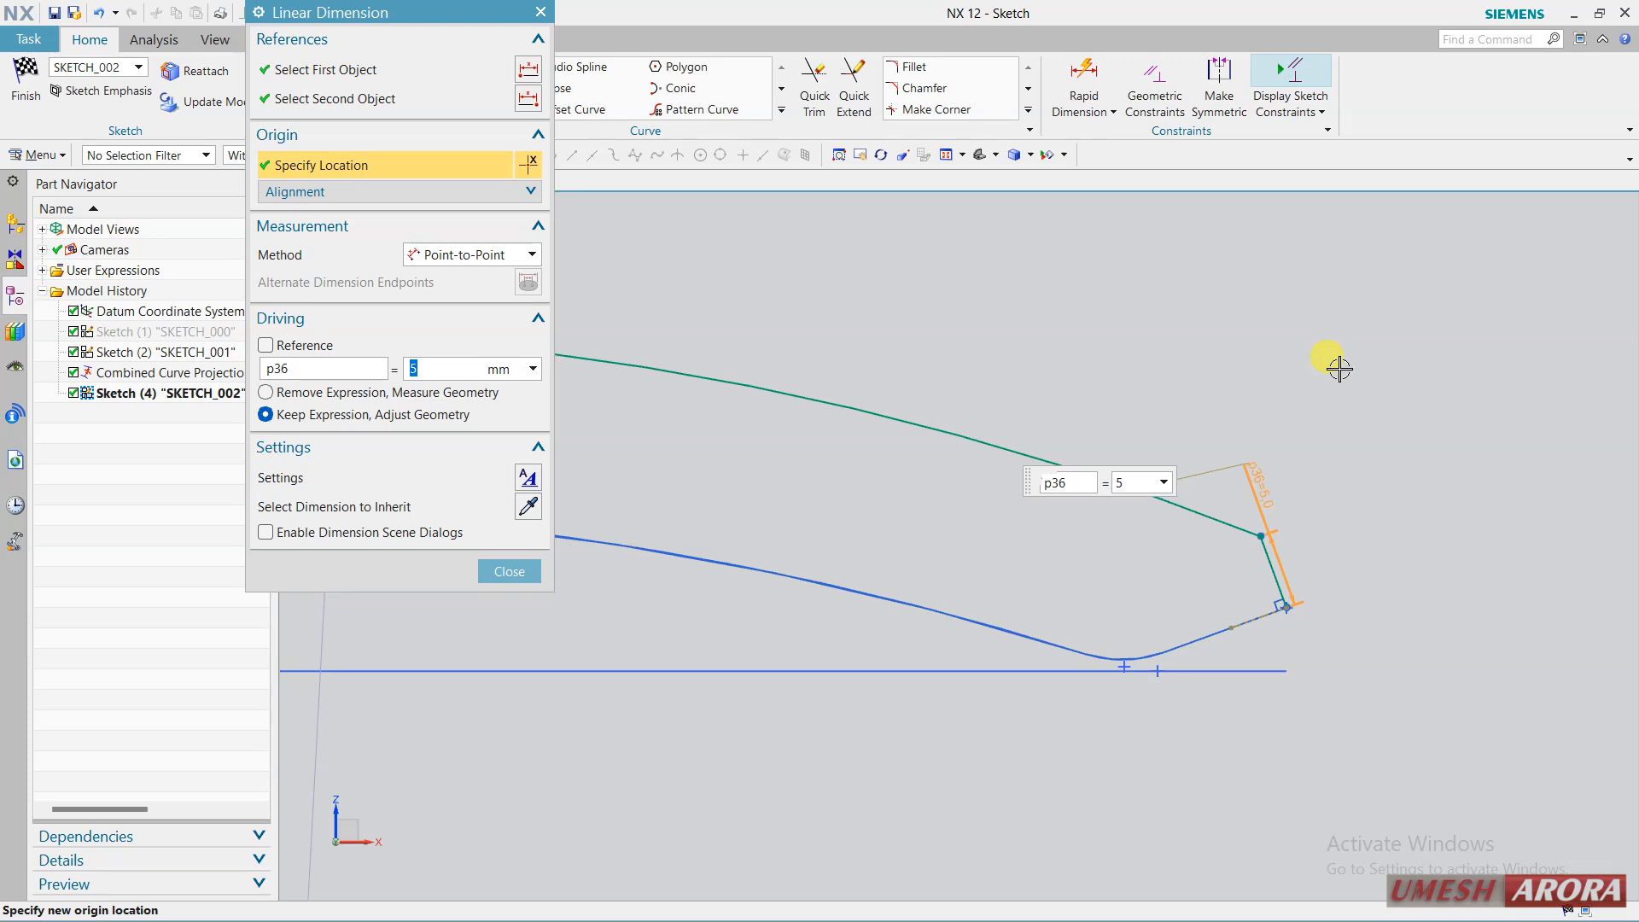
pyautogui.scroll(-5, 1357, 392)
pyautogui.click(510, 571)
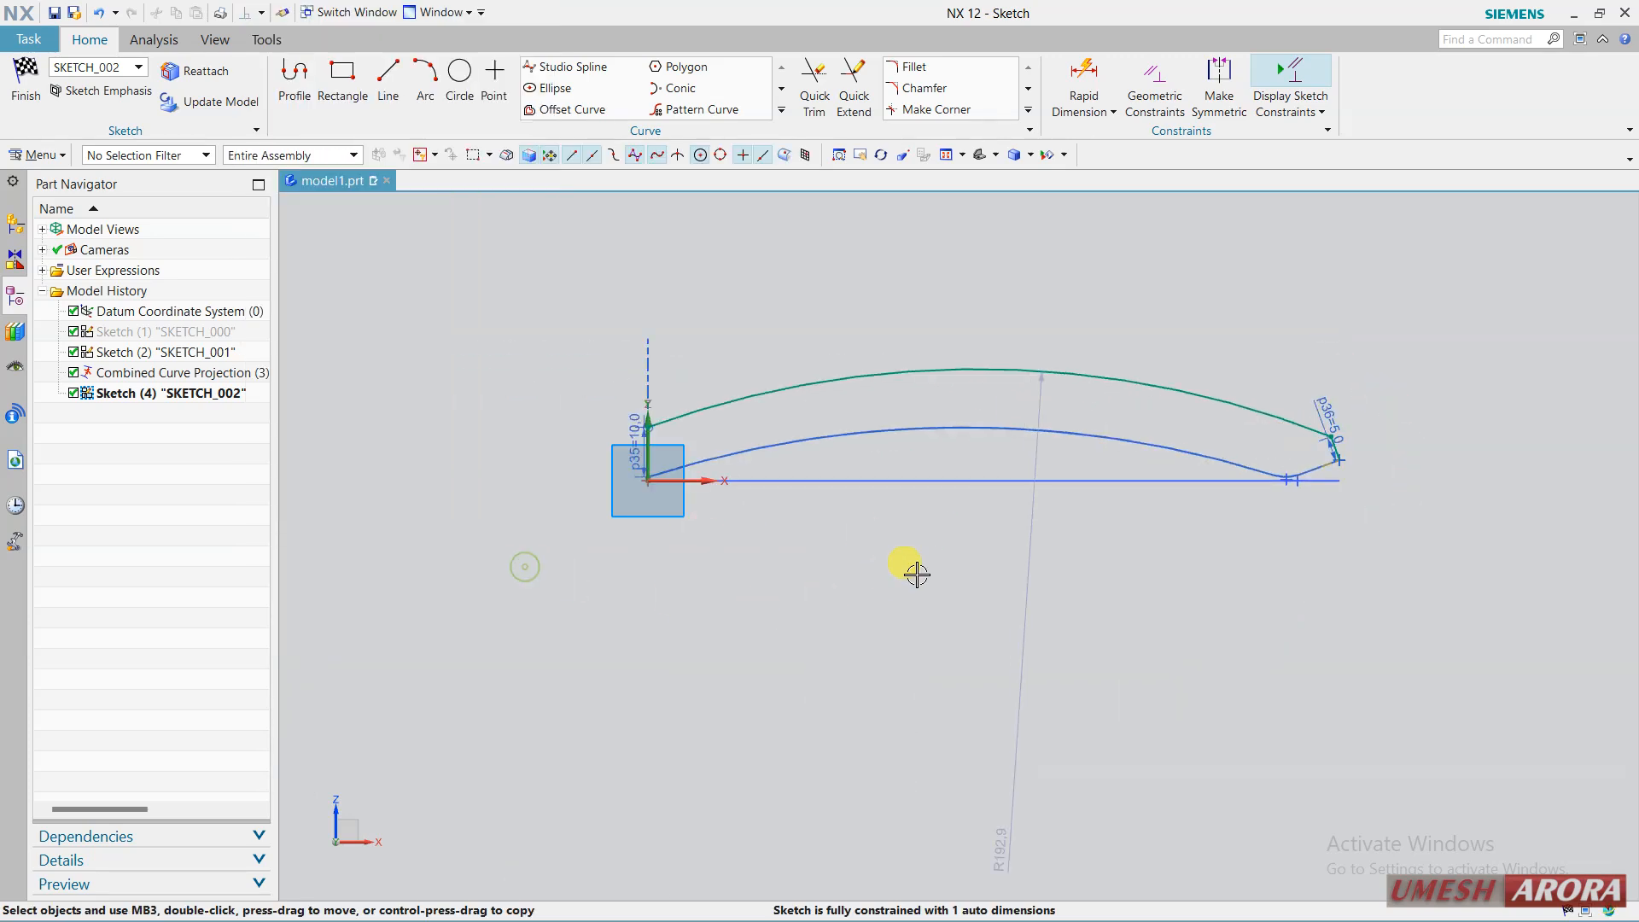
# Dimension the vertical gap between the side profile's arch and the upper arc near mid-span as 10 mm.
pyautogui.scroll(2, 1022, 361)
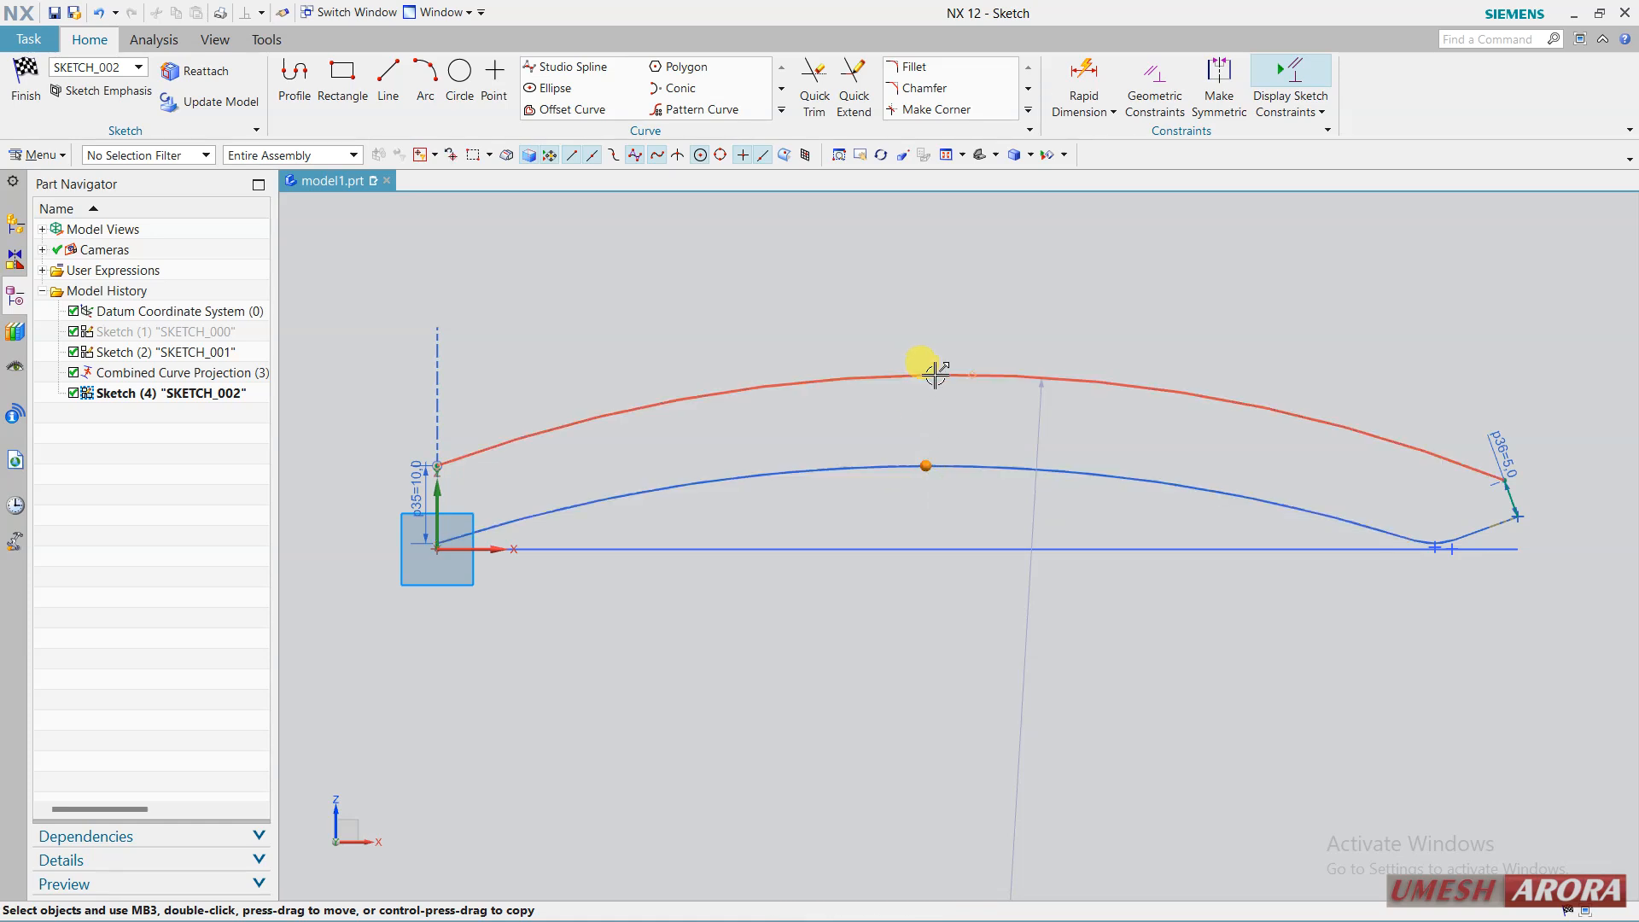
pyautogui.click(1083, 82)
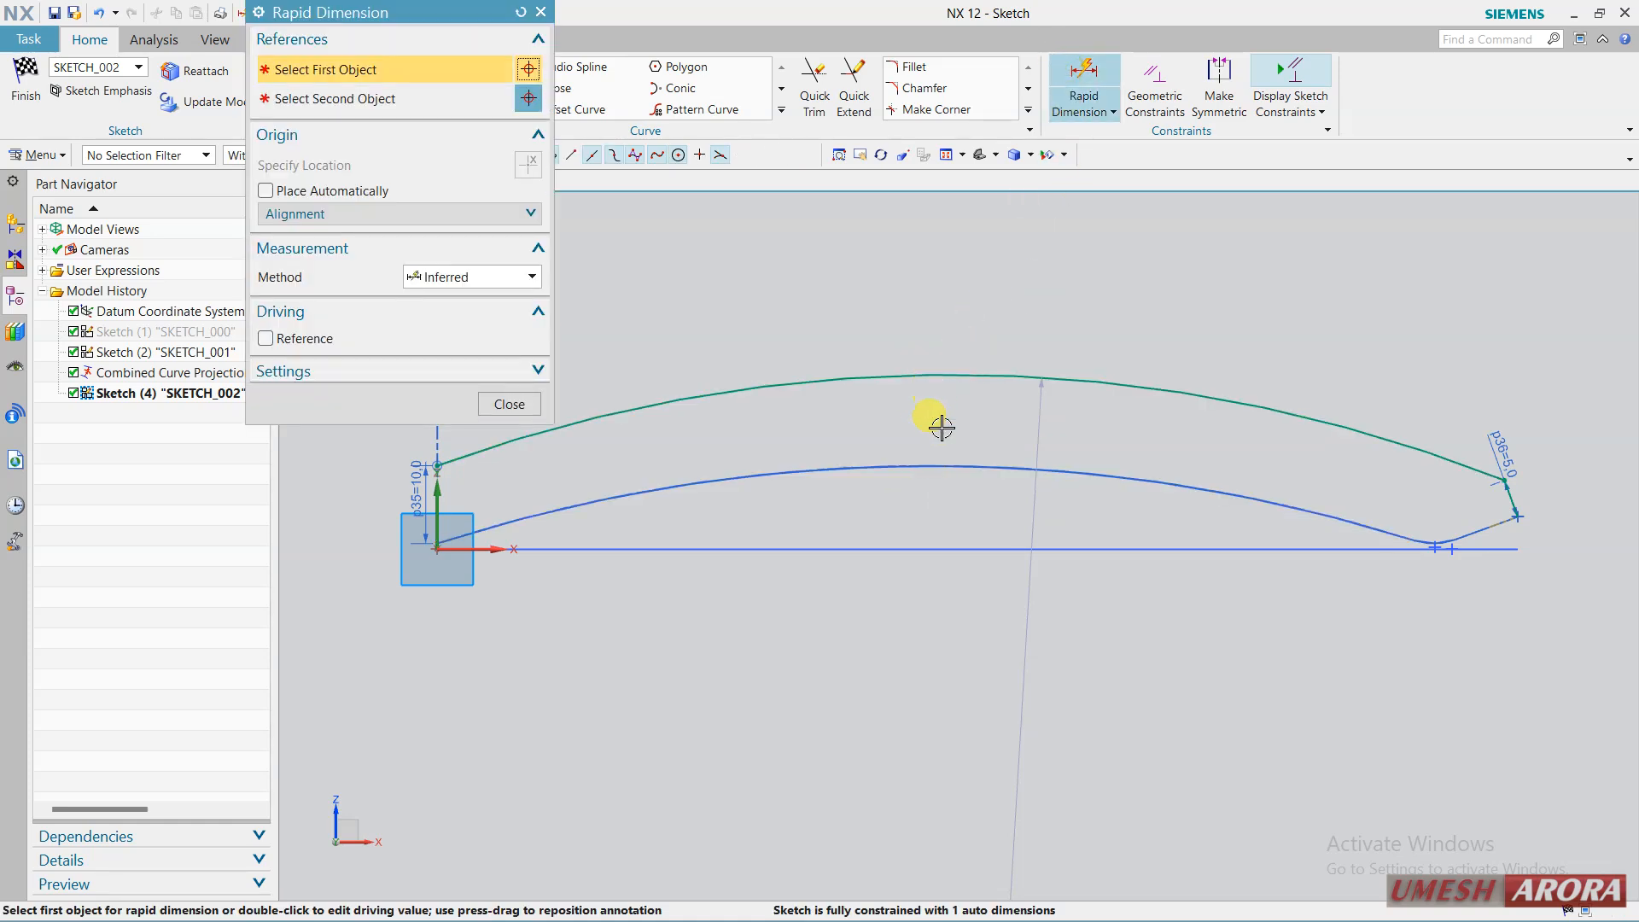
pyautogui.click(909, 462)
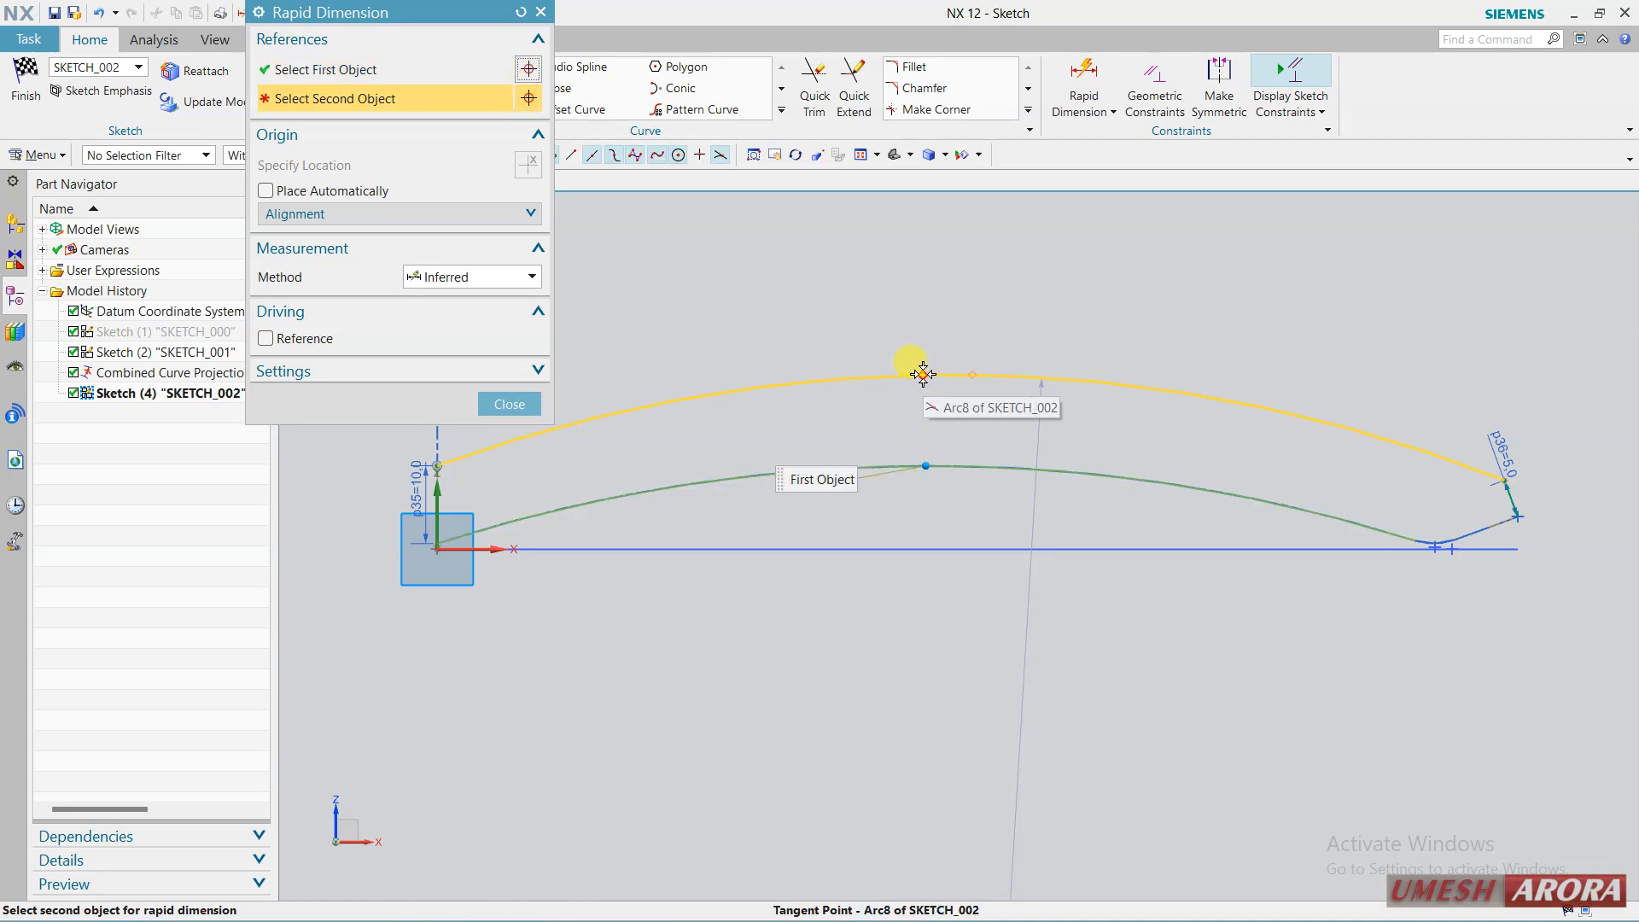
pyautogui.click(949, 375)
pyautogui.click(963, 397)
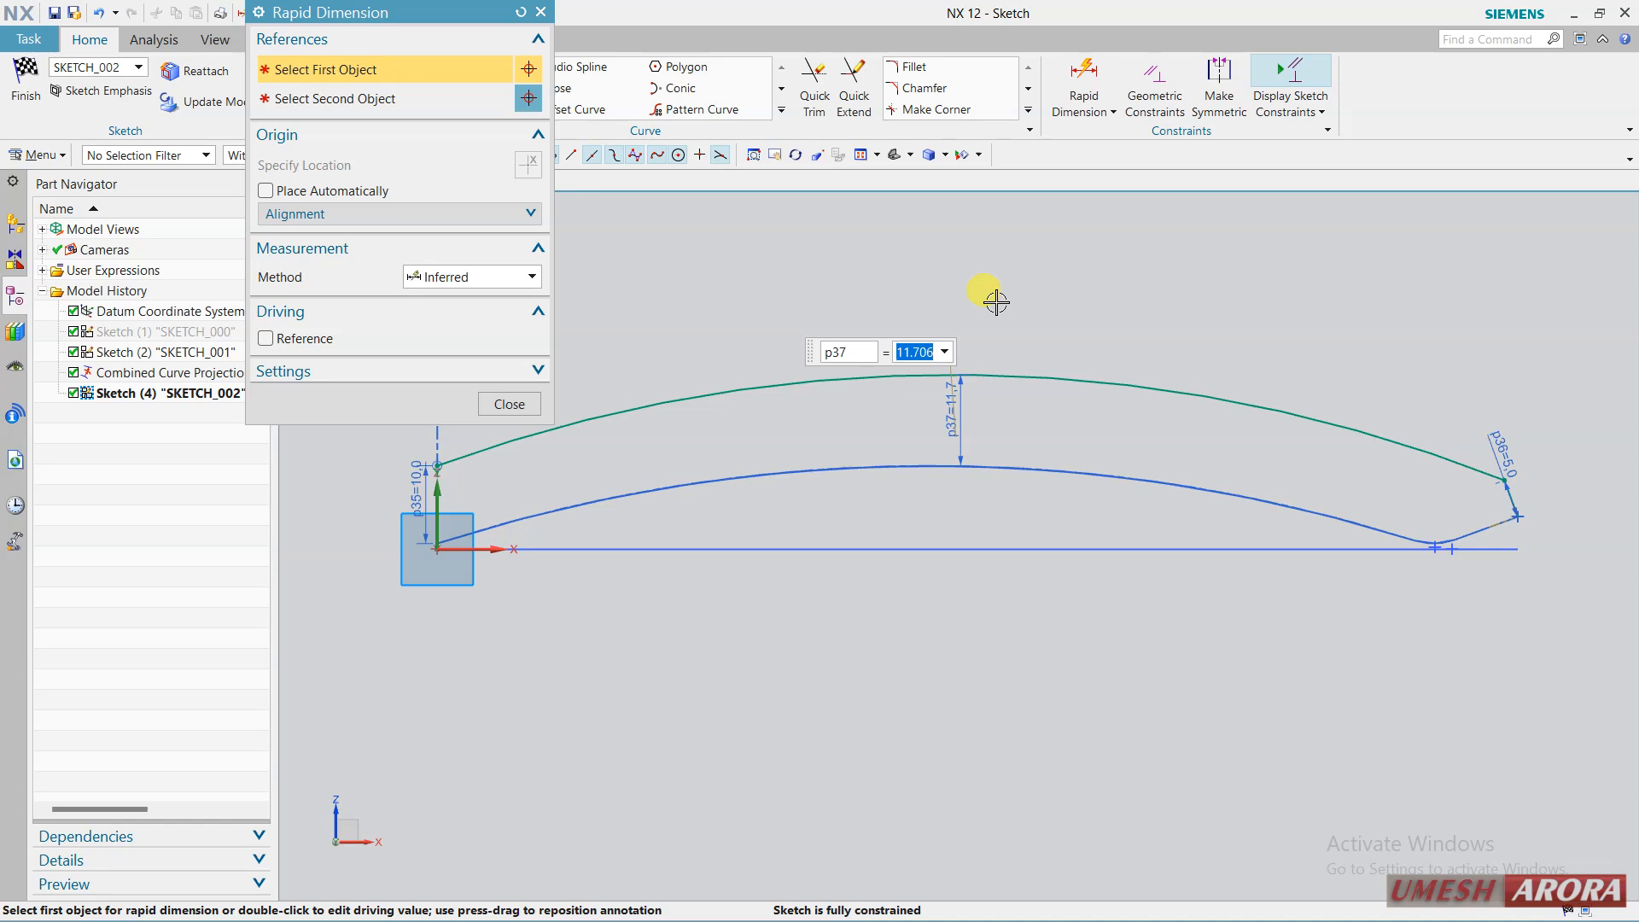
pyautogui.write('9')
pyautogui.press('Return')
pyautogui.write('1')
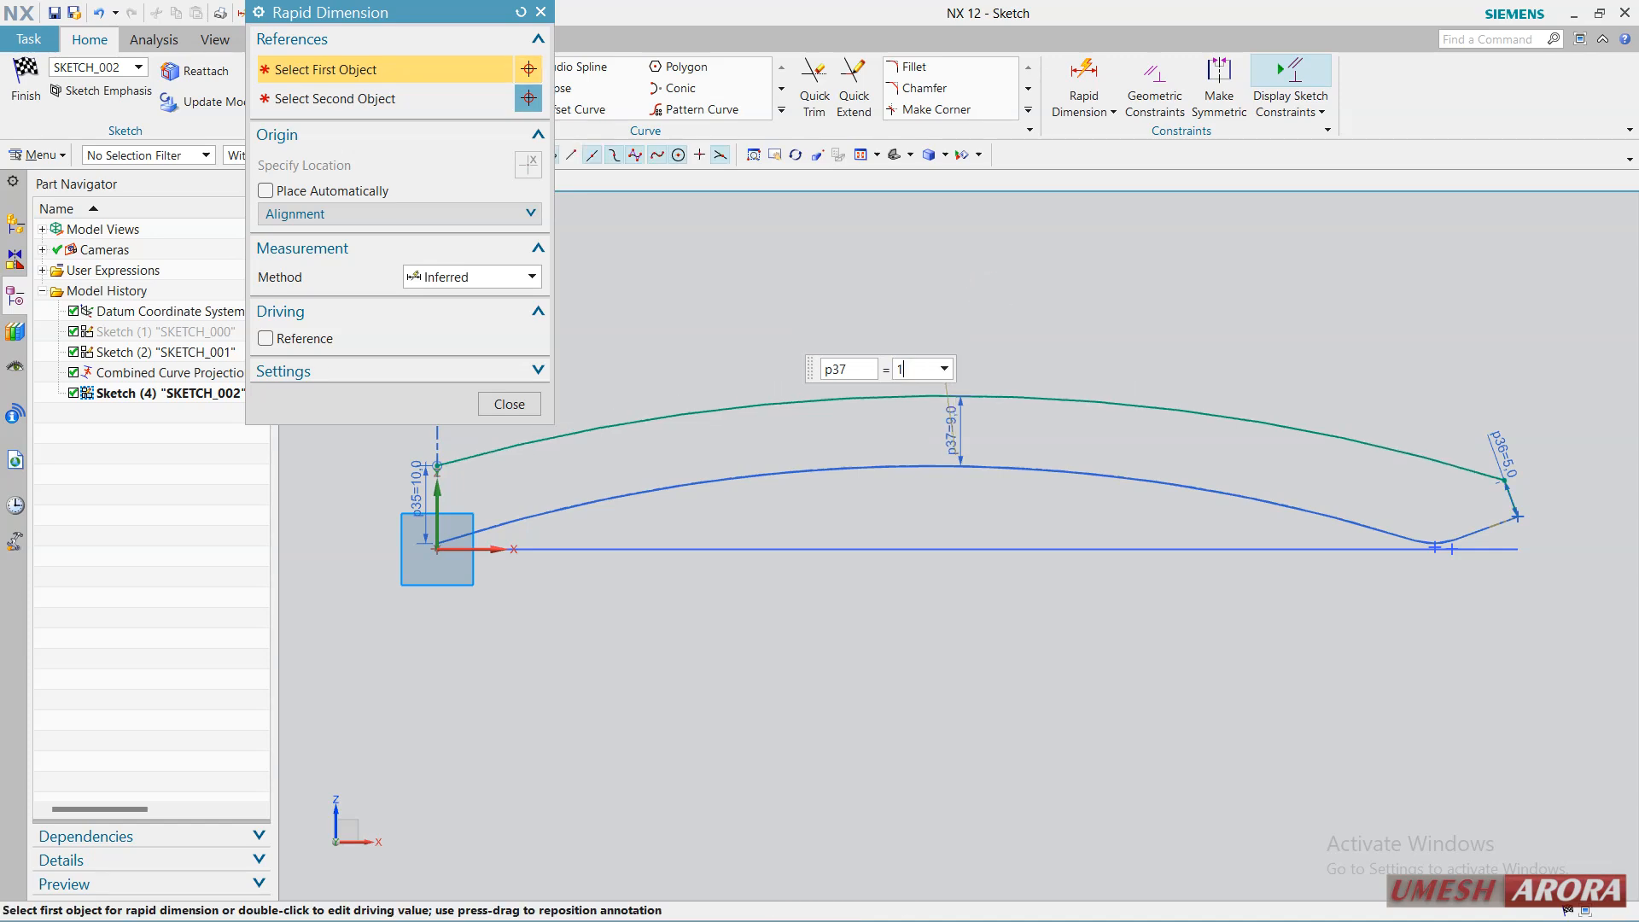
pyautogui.write('0')
pyautogui.press('Return')
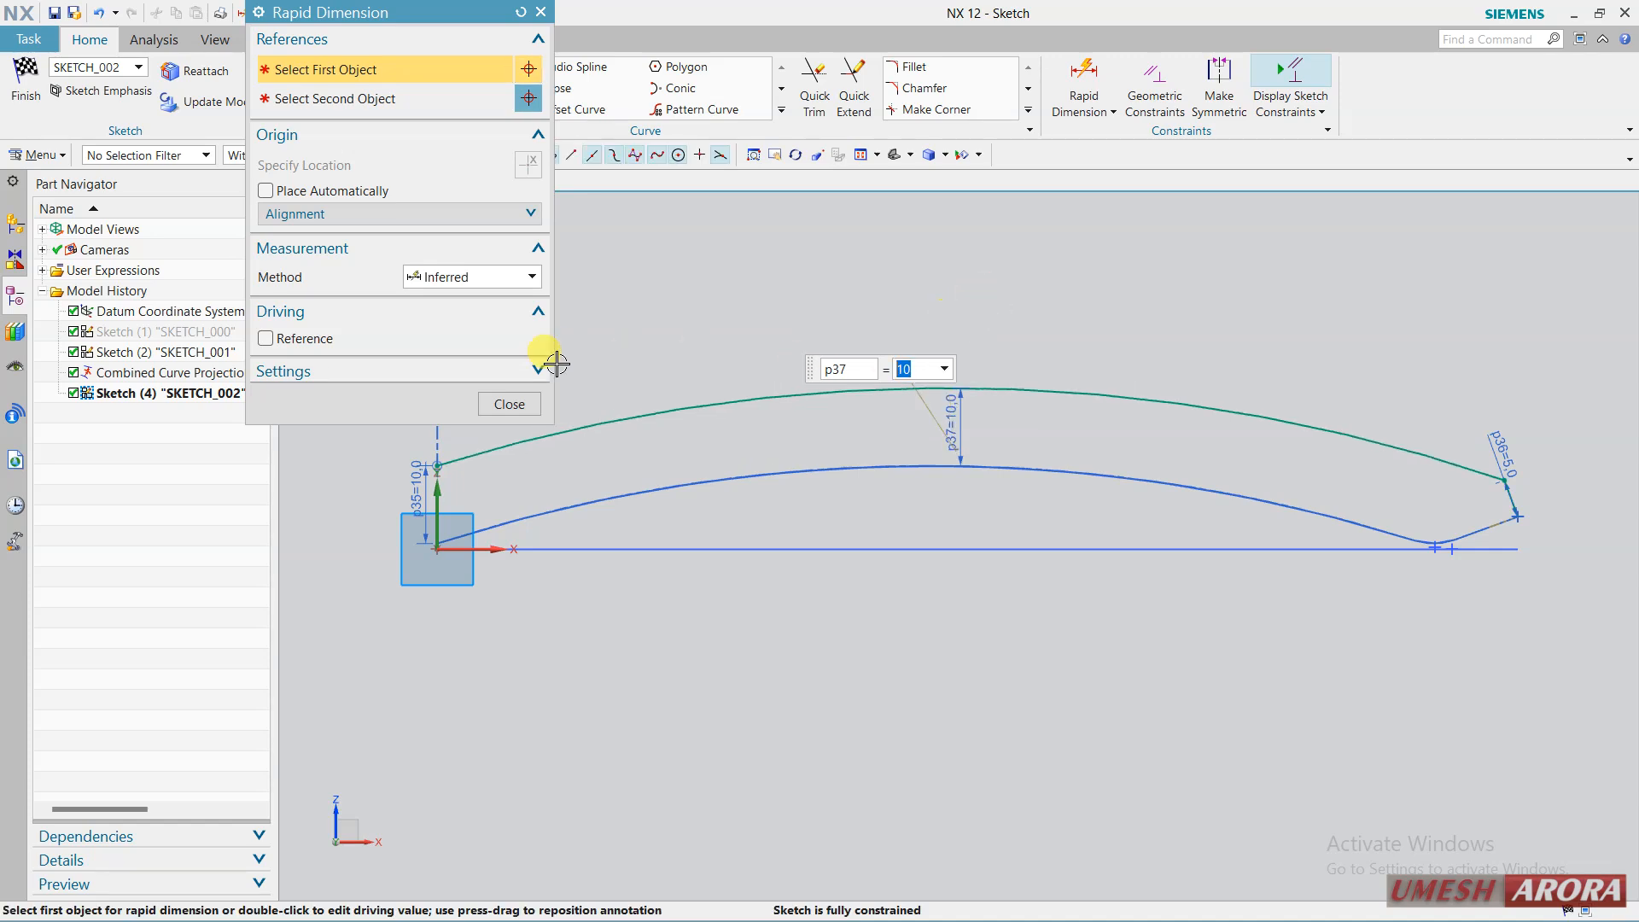
pyautogui.click(509, 404)
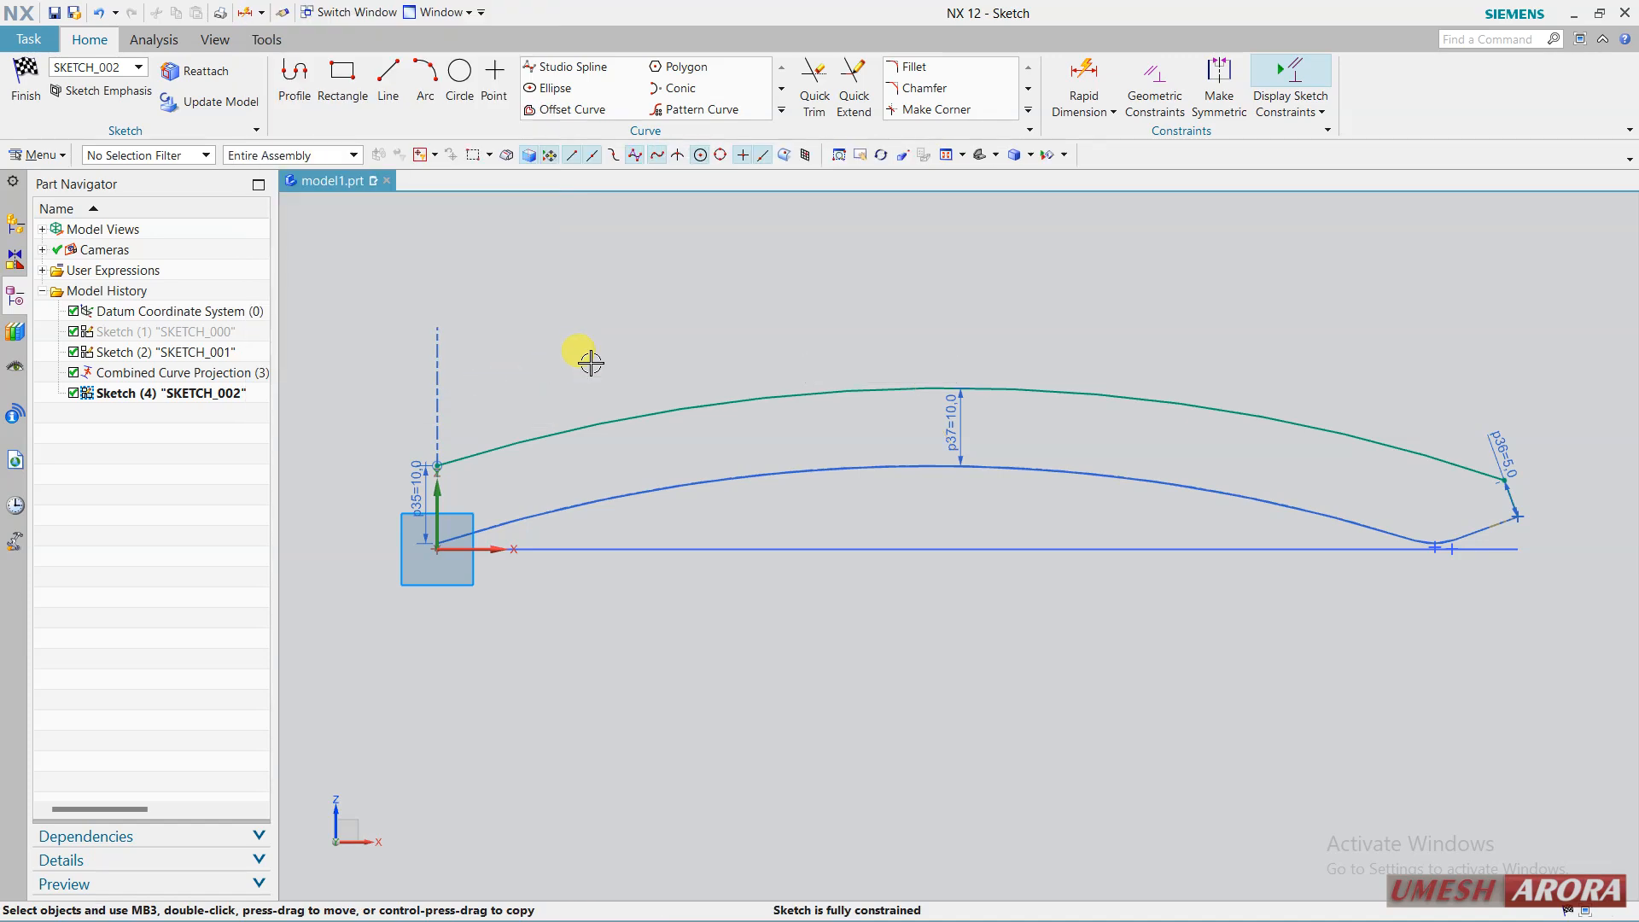
# Finish the upper arc sketch and hide the side profile sketch SKETCH_001.
pyautogui.click(43, 113)
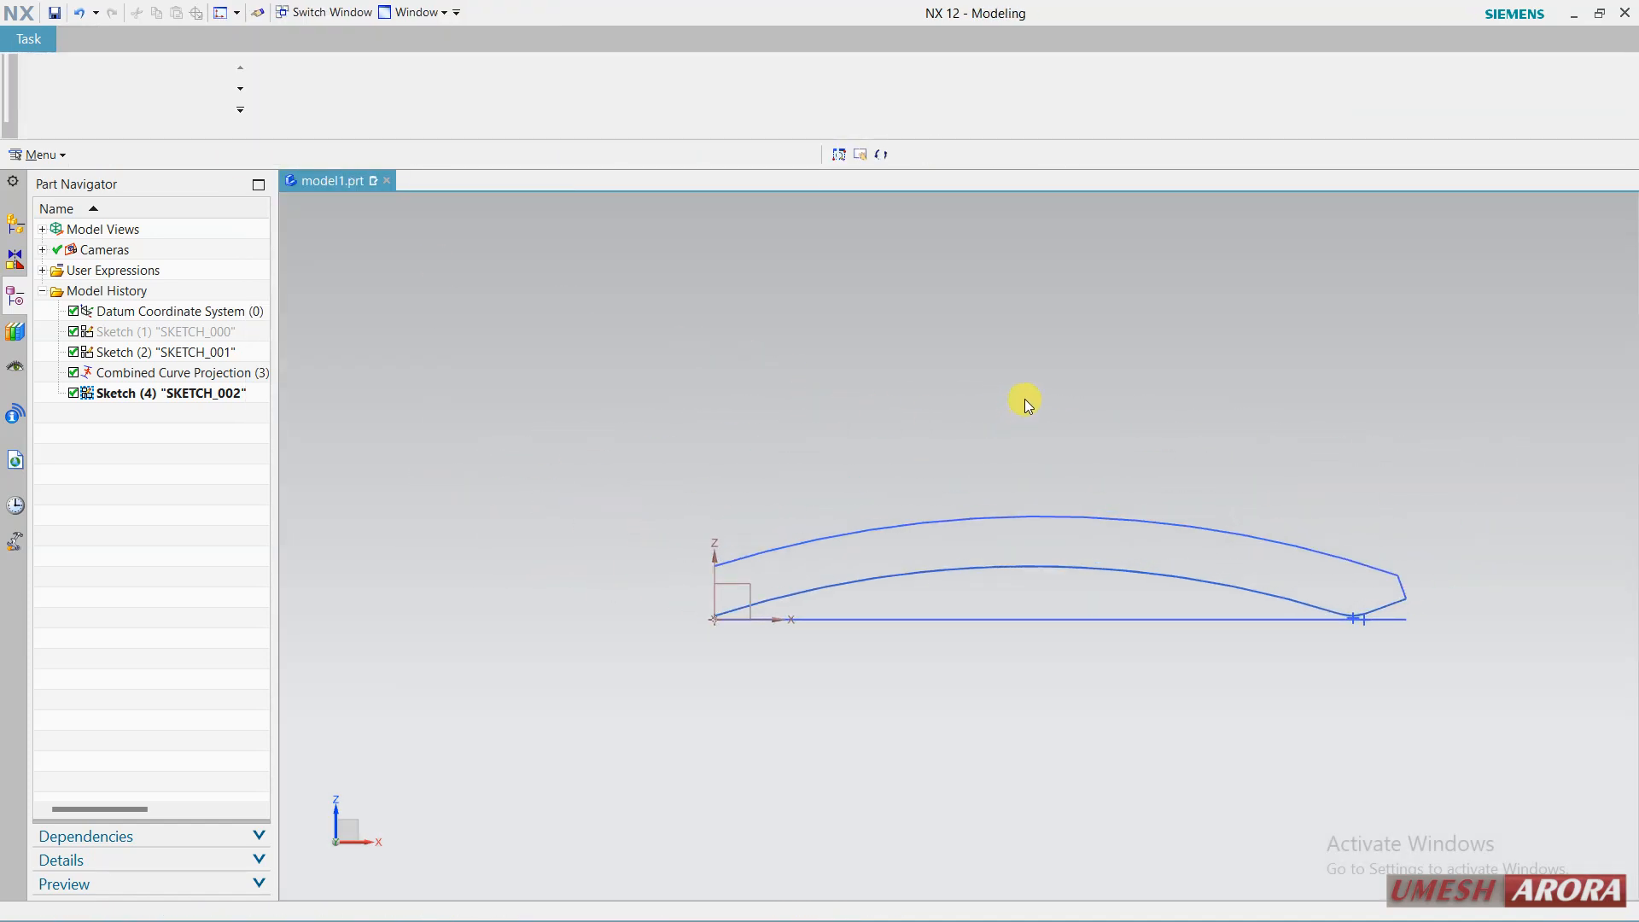
pyautogui.moveTo(1026, 405); pyautogui.dragTo(996, 433, button='middle')
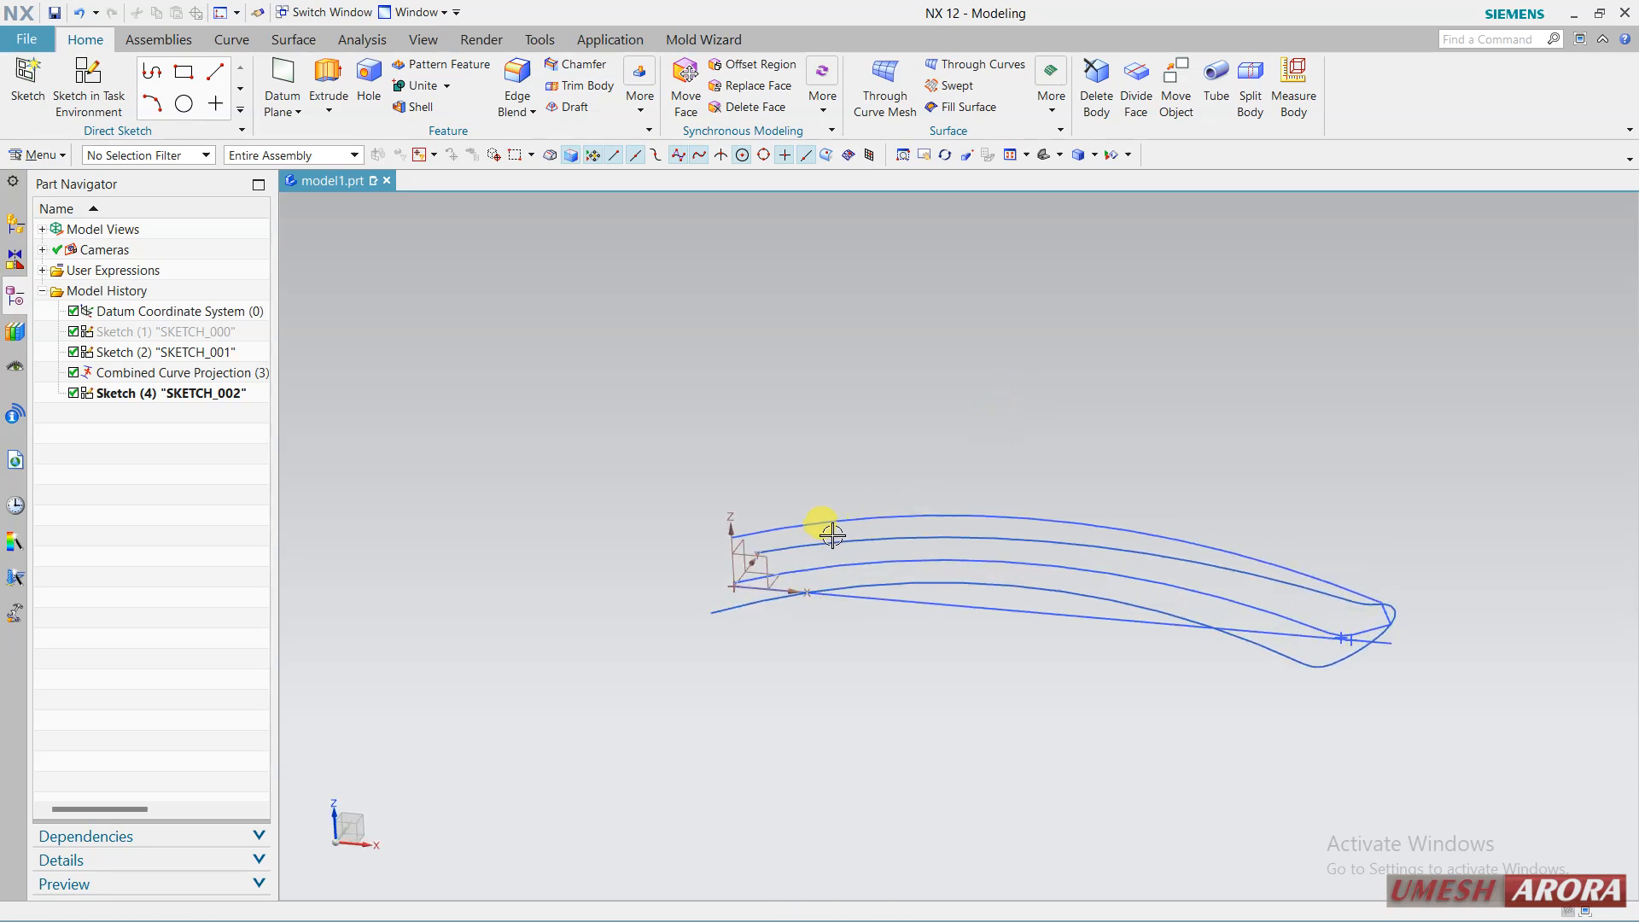
pyautogui.click(827, 561)
pyautogui.moveTo(827, 561); pyautogui.dragTo(827, 594, button='right')
pyautogui.scroll(1, 1077, 634)
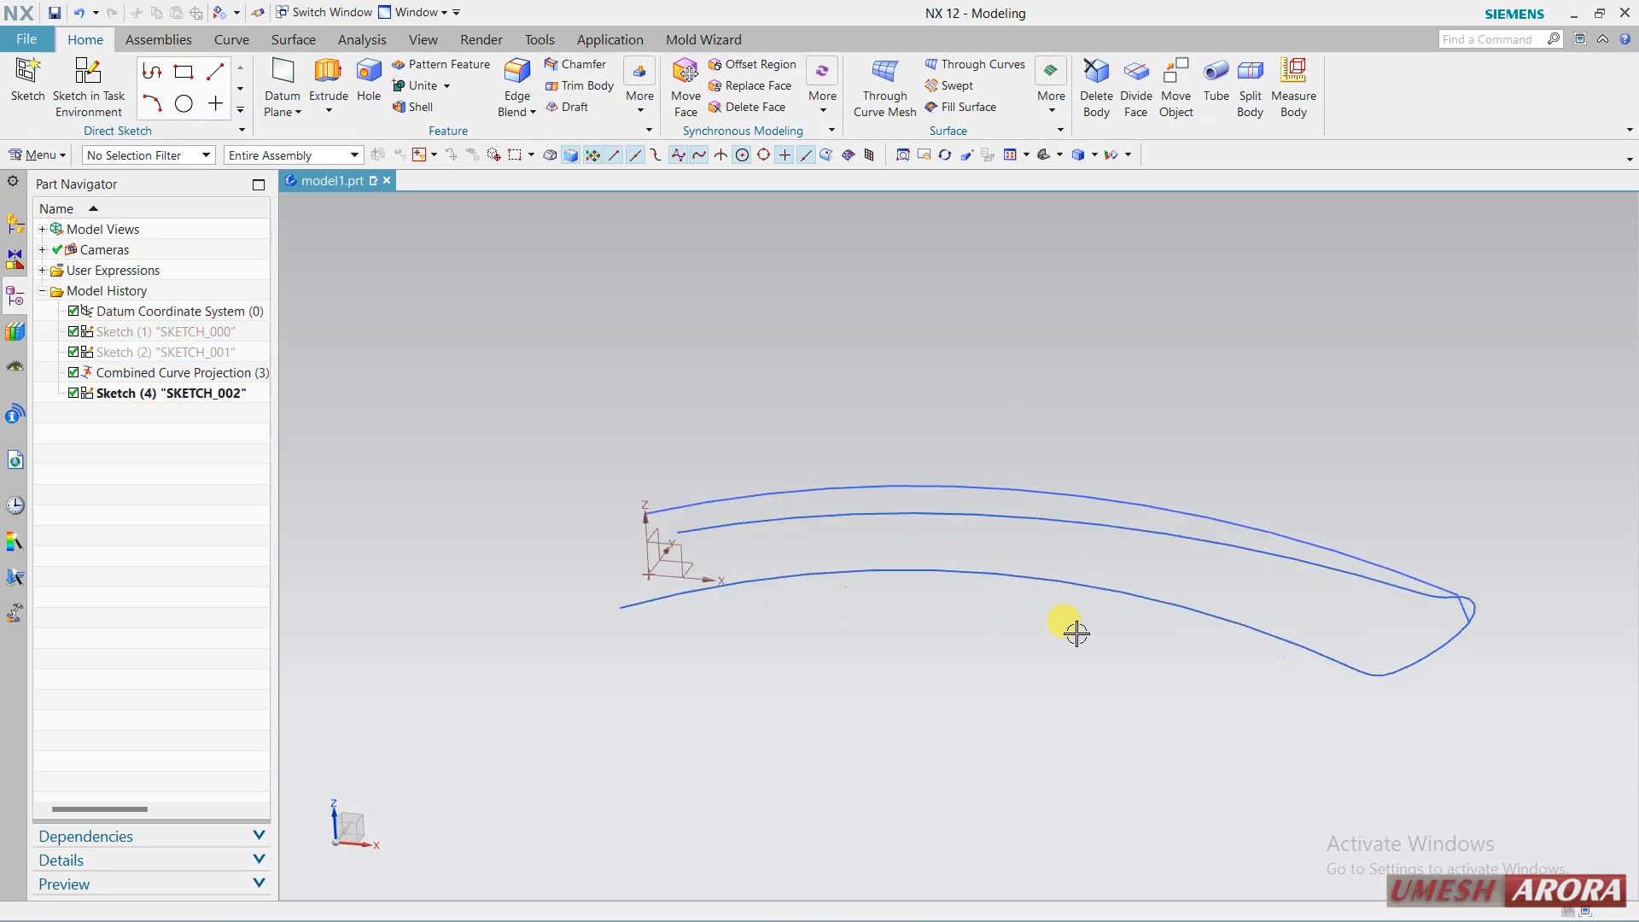
# Create a sketch on the YZ datum plane, with the Y direction as horizontal reference and the plane normal reversed.
pyautogui.moveTo(1076, 634); pyautogui.dragTo(1026, 616, button='middle')
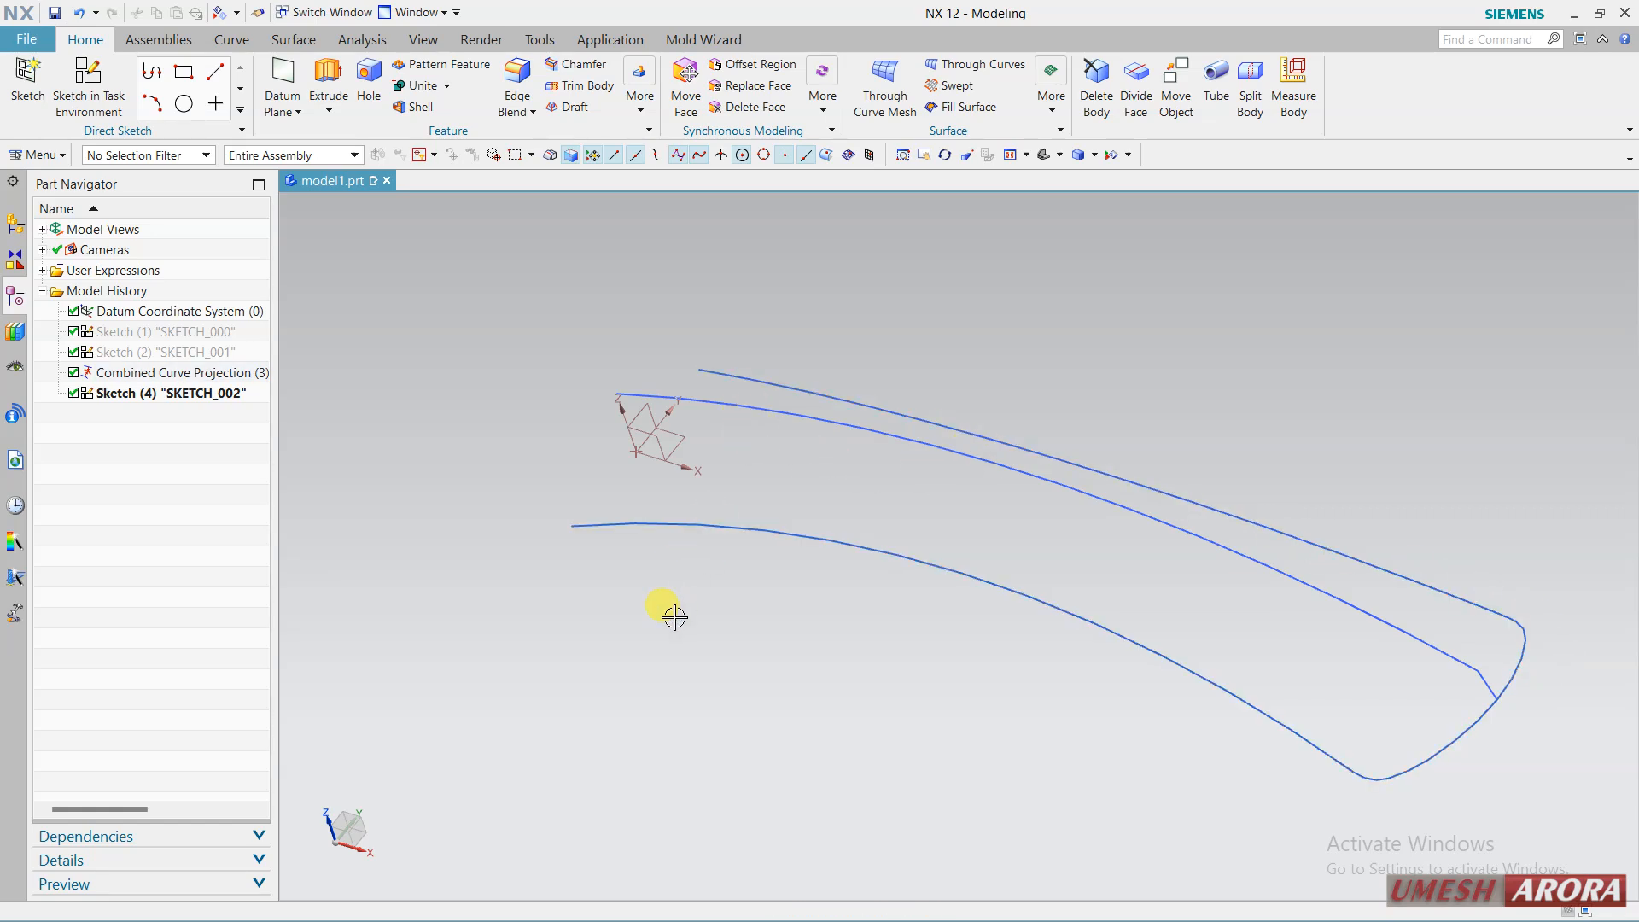
pyautogui.moveTo(661, 620)
pyautogui.mouseDown(button='middle')
pyautogui.moveTo(739, 578)
pyautogui.moveTo(805, 571)
pyautogui.moveTo(797, 592)
pyautogui.moveTo(812, 555)
pyautogui.moveTo(834, 560)
pyautogui.moveTo(832, 586)
pyautogui.mouseUp(button='middle')
pyautogui.click(100, 82)
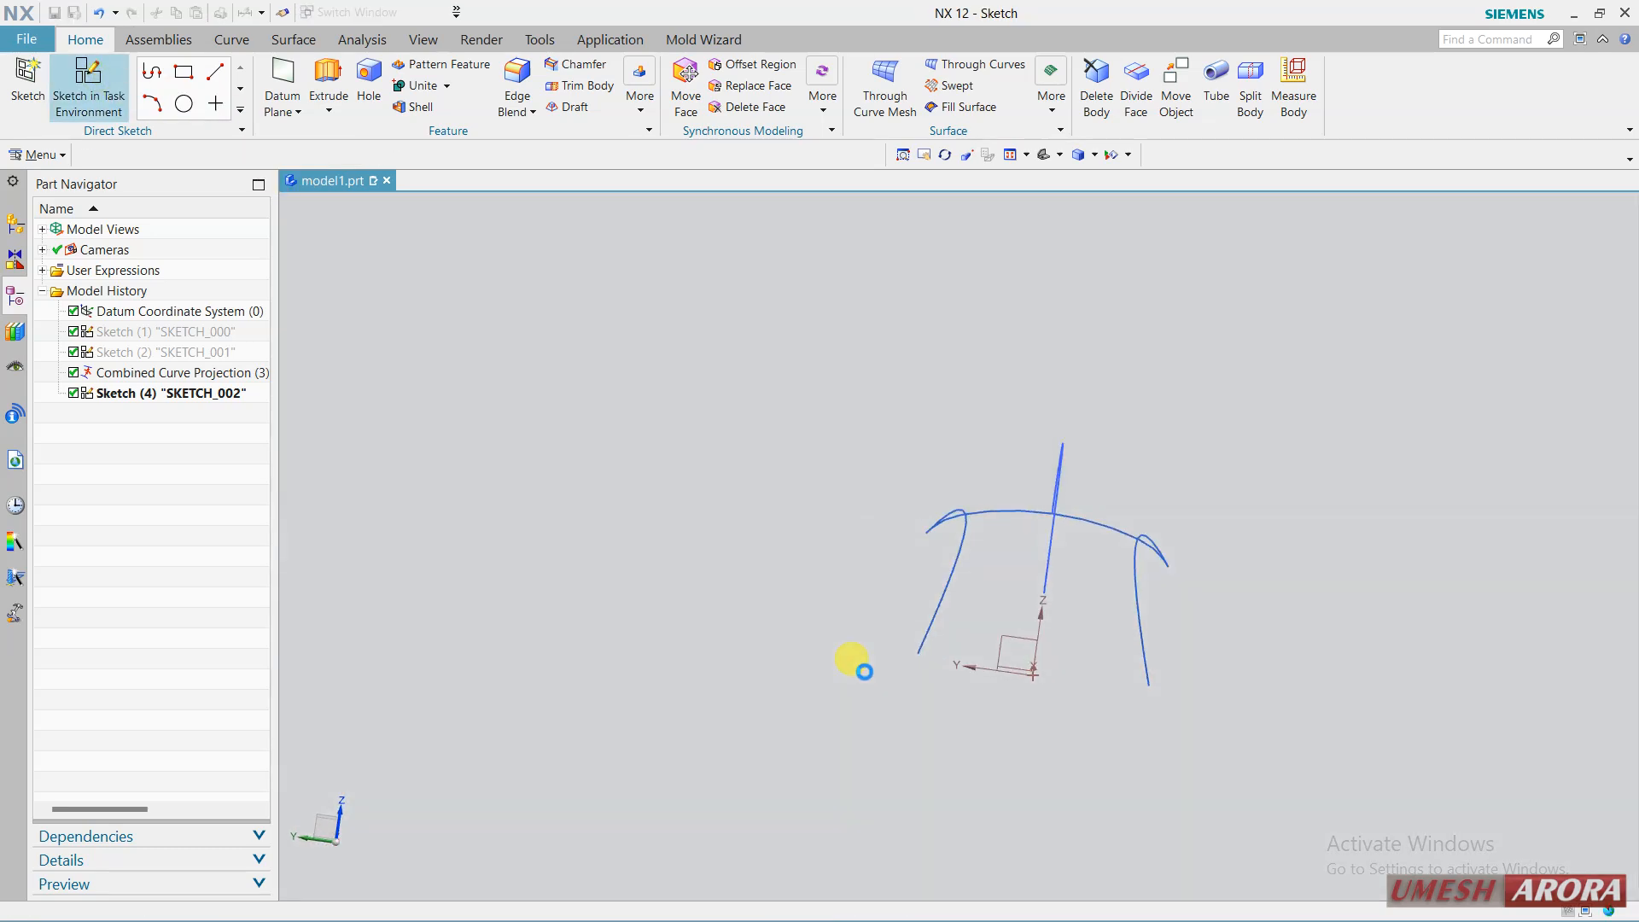
pyautogui.click(997, 630)
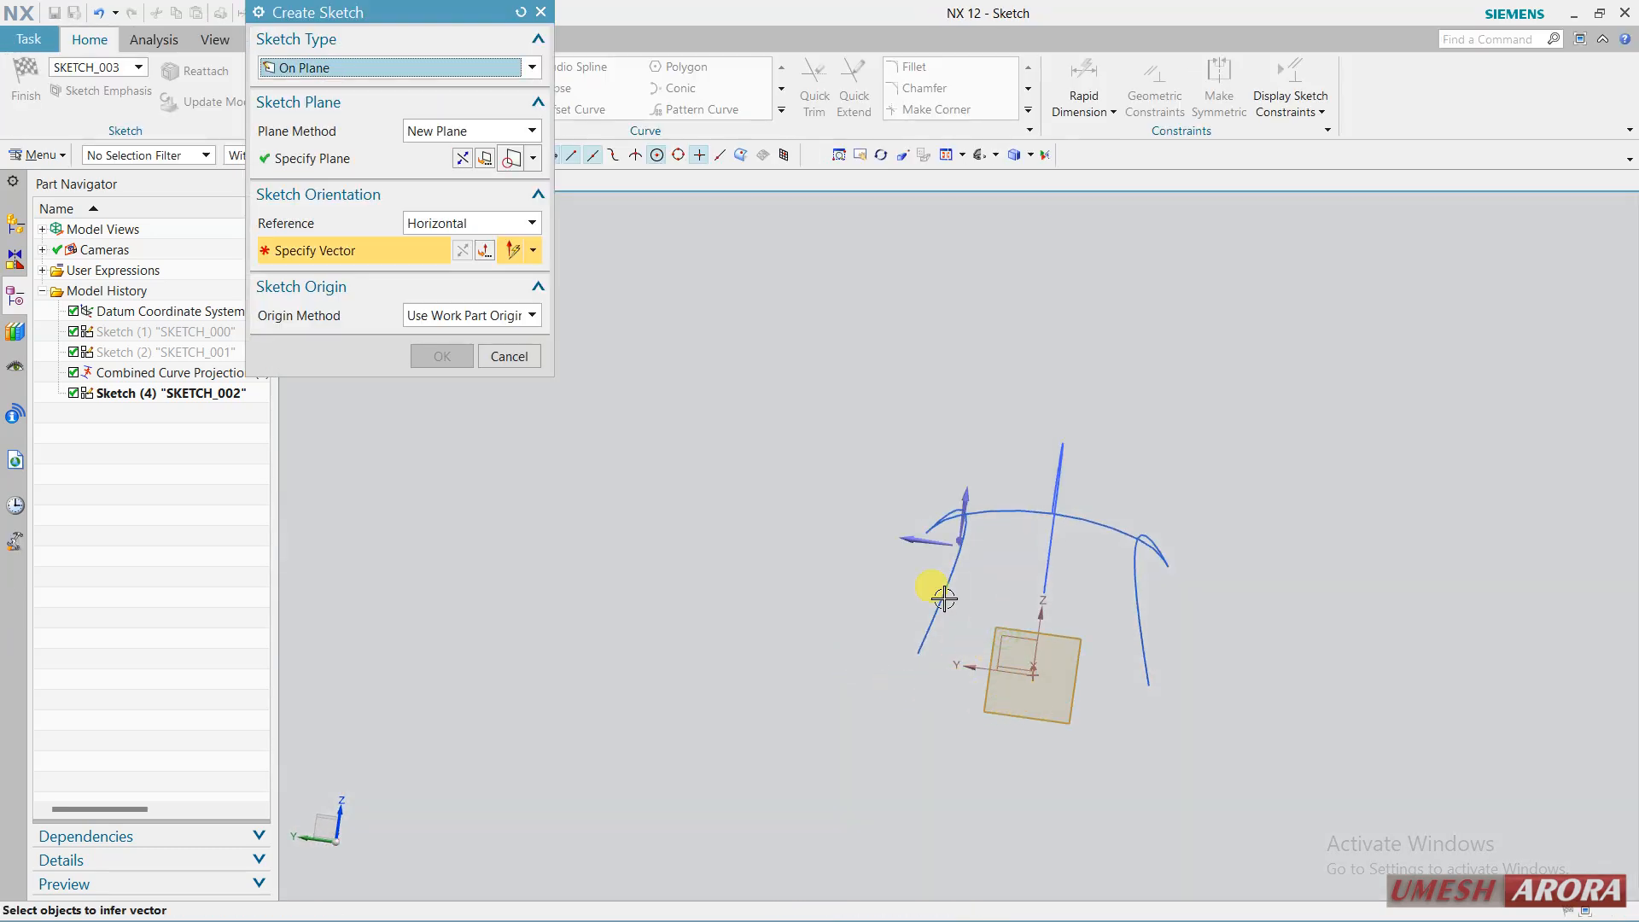
pyautogui.click(904, 542)
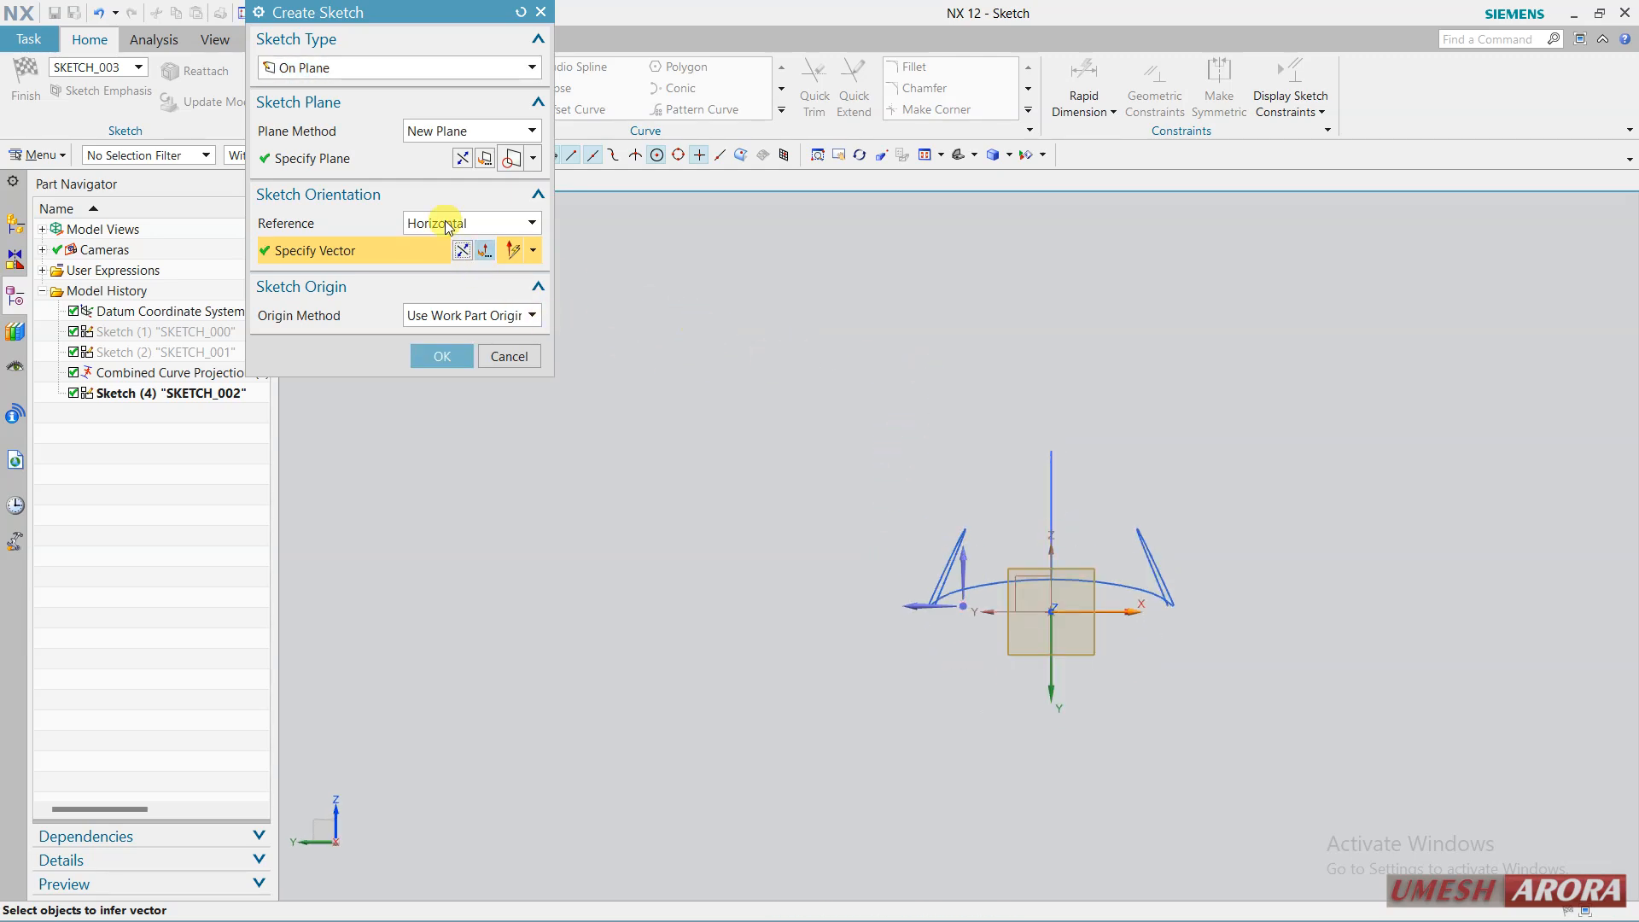
pyautogui.click(462, 160)
pyautogui.middleClick(724, 355)
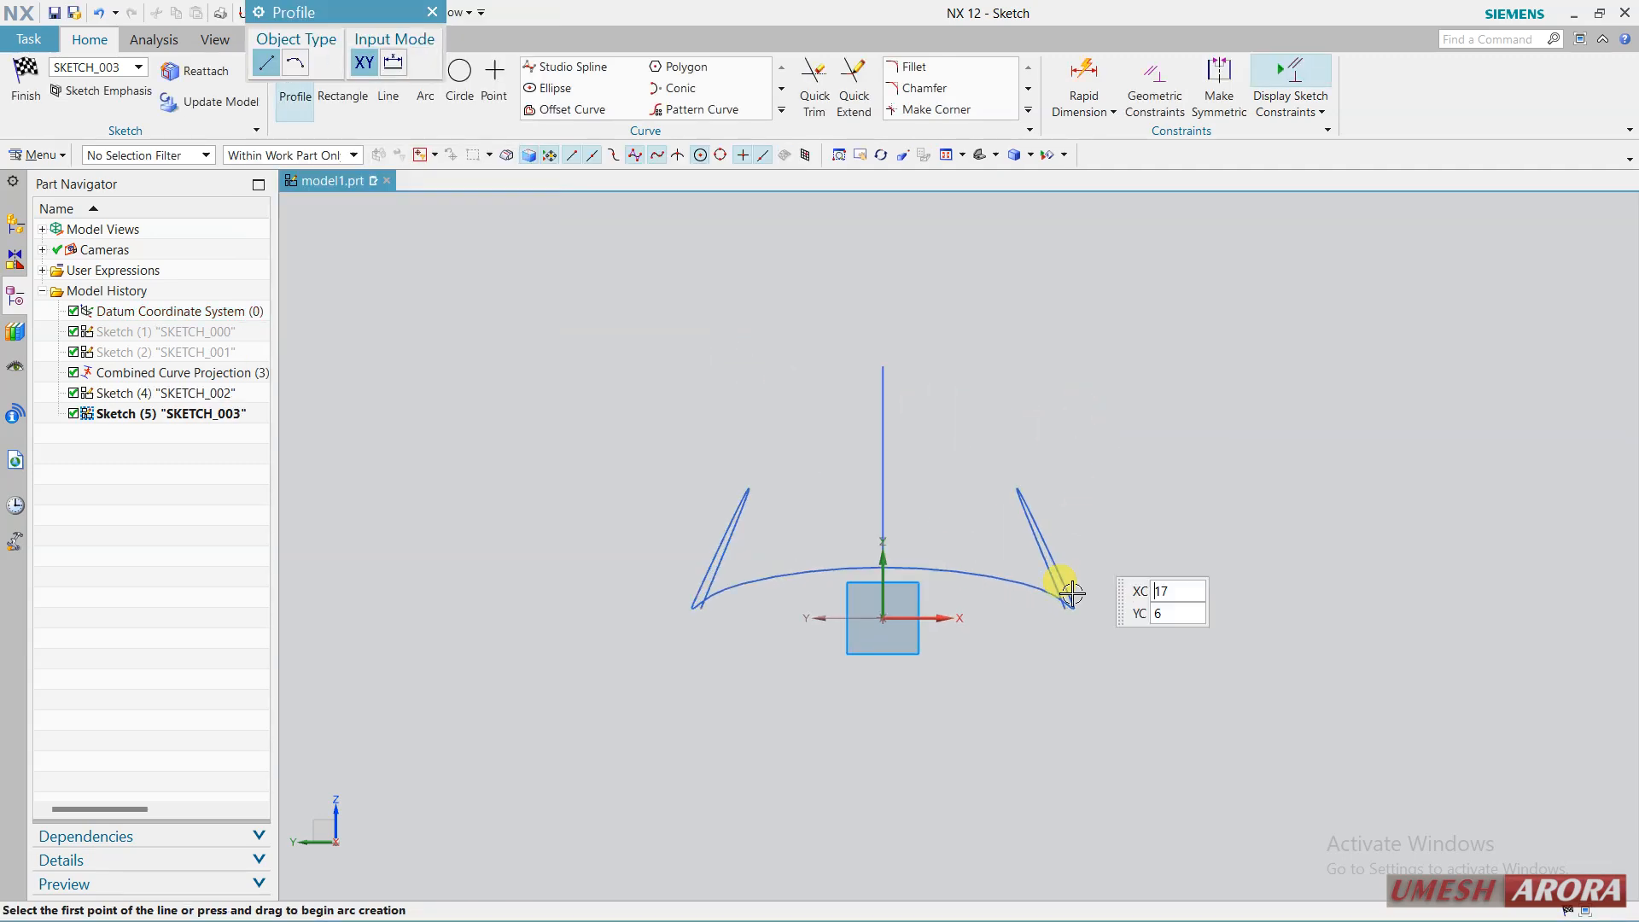
# Draw a horizontal base line about 24 mm long below the origin and an outward-slanting line about 19.5 mm long at about 111° from it.
pyautogui.click(732, 757)
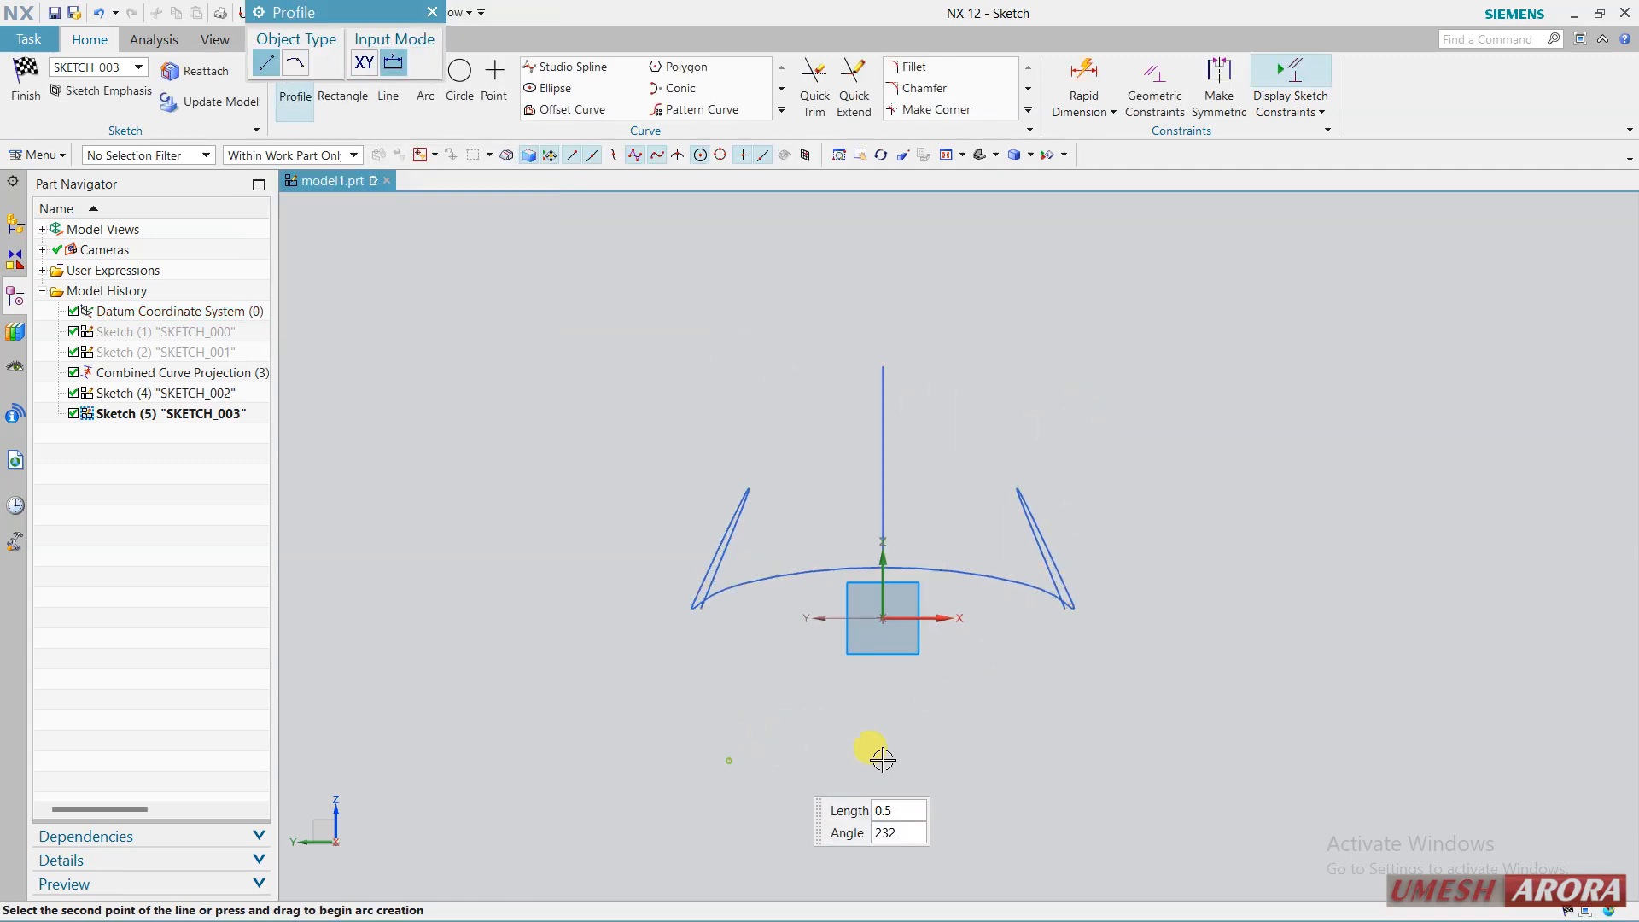
pyautogui.click(1021, 757)
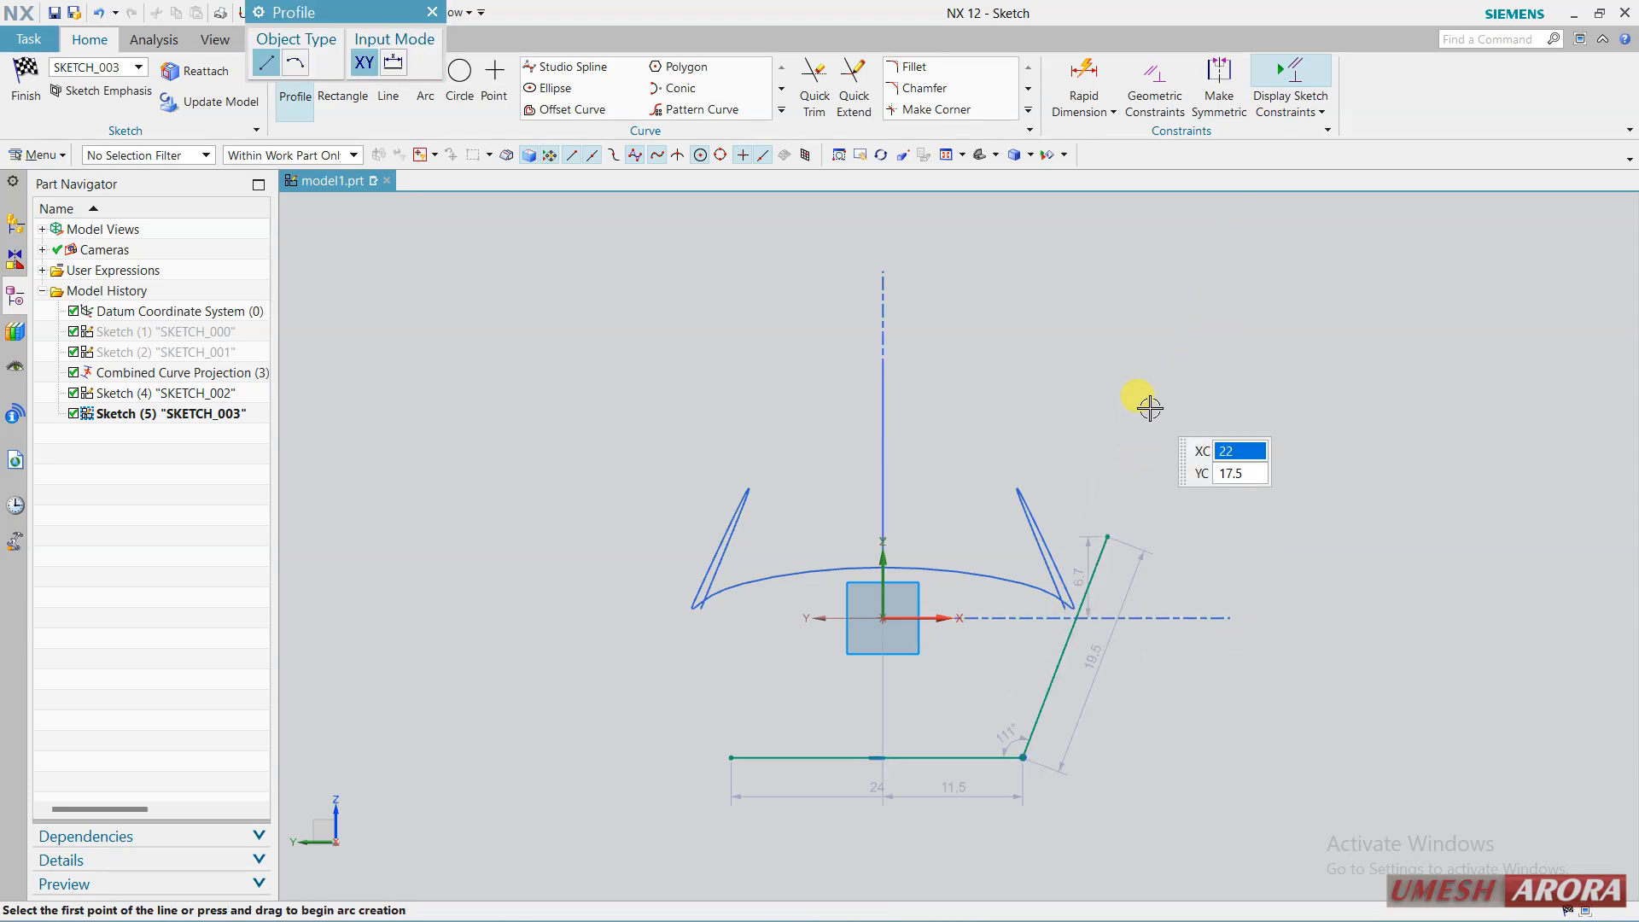
pyautogui.press('Escape')
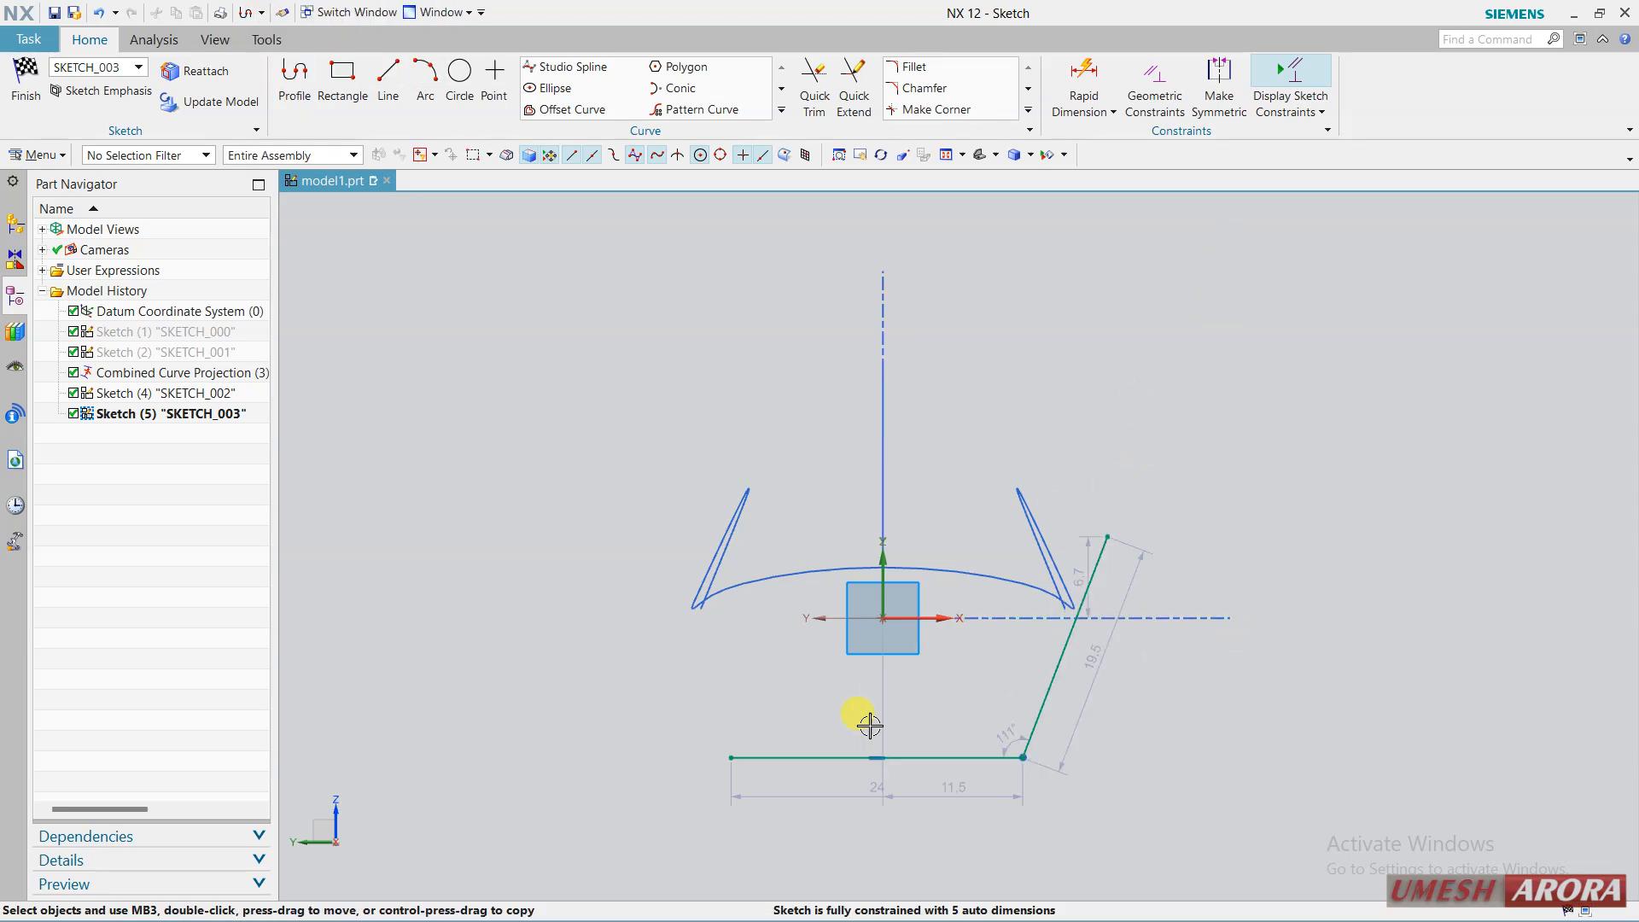
# Constrain the base line's midpoint to the sketch's vertical axis and mirror the slanted line about that axis.
pyautogui.click(881, 572)
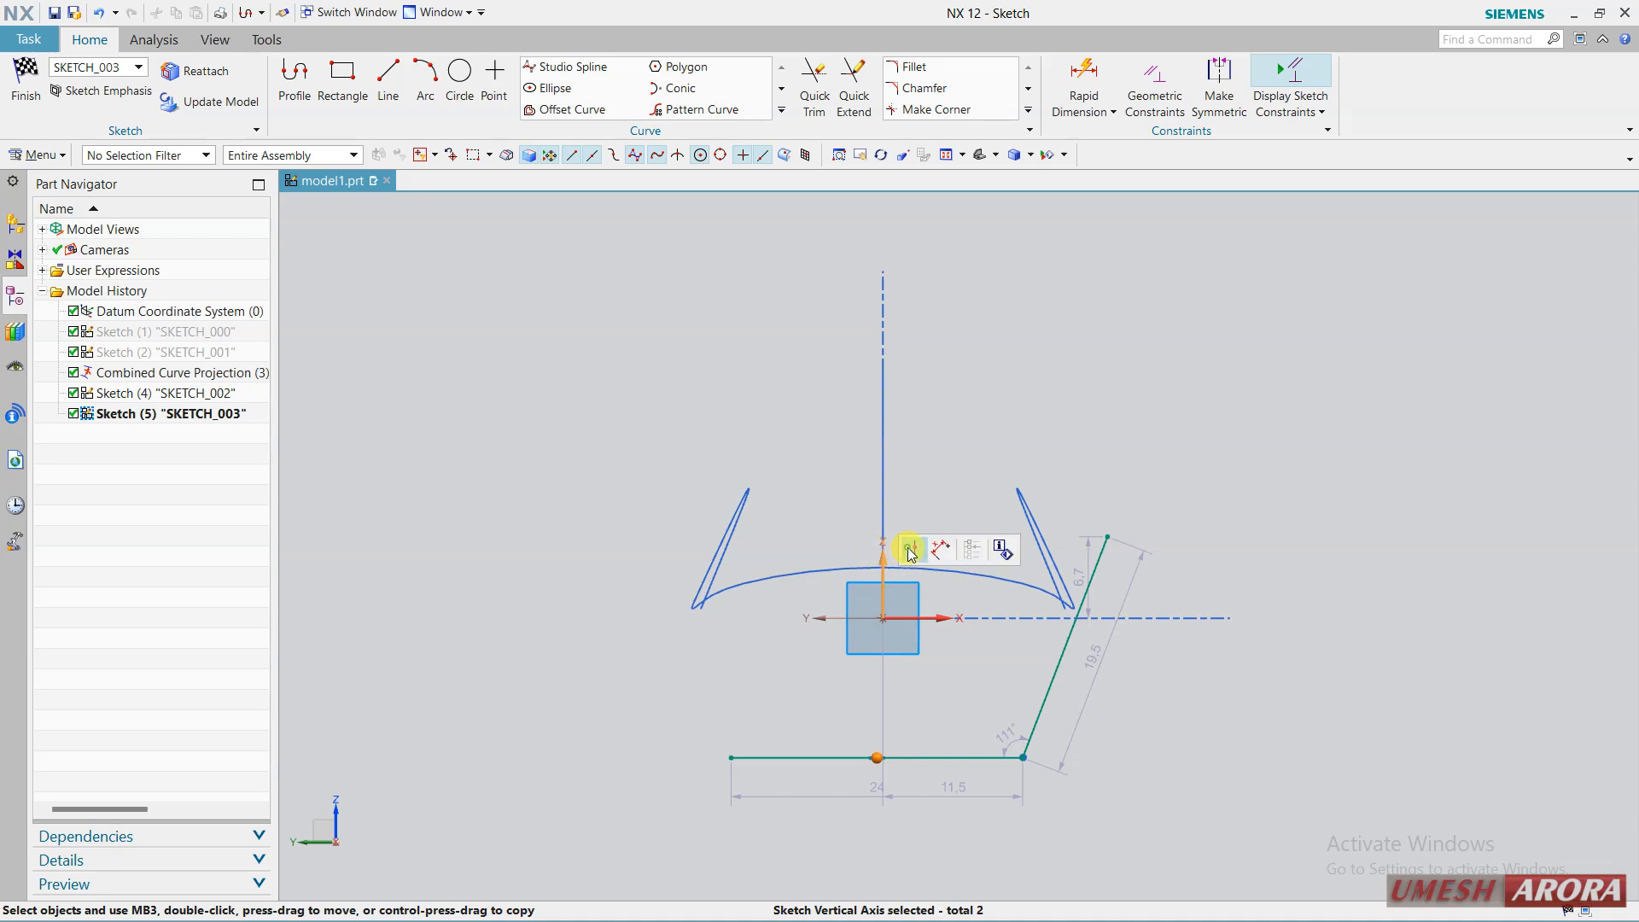
pyautogui.click(909, 551)
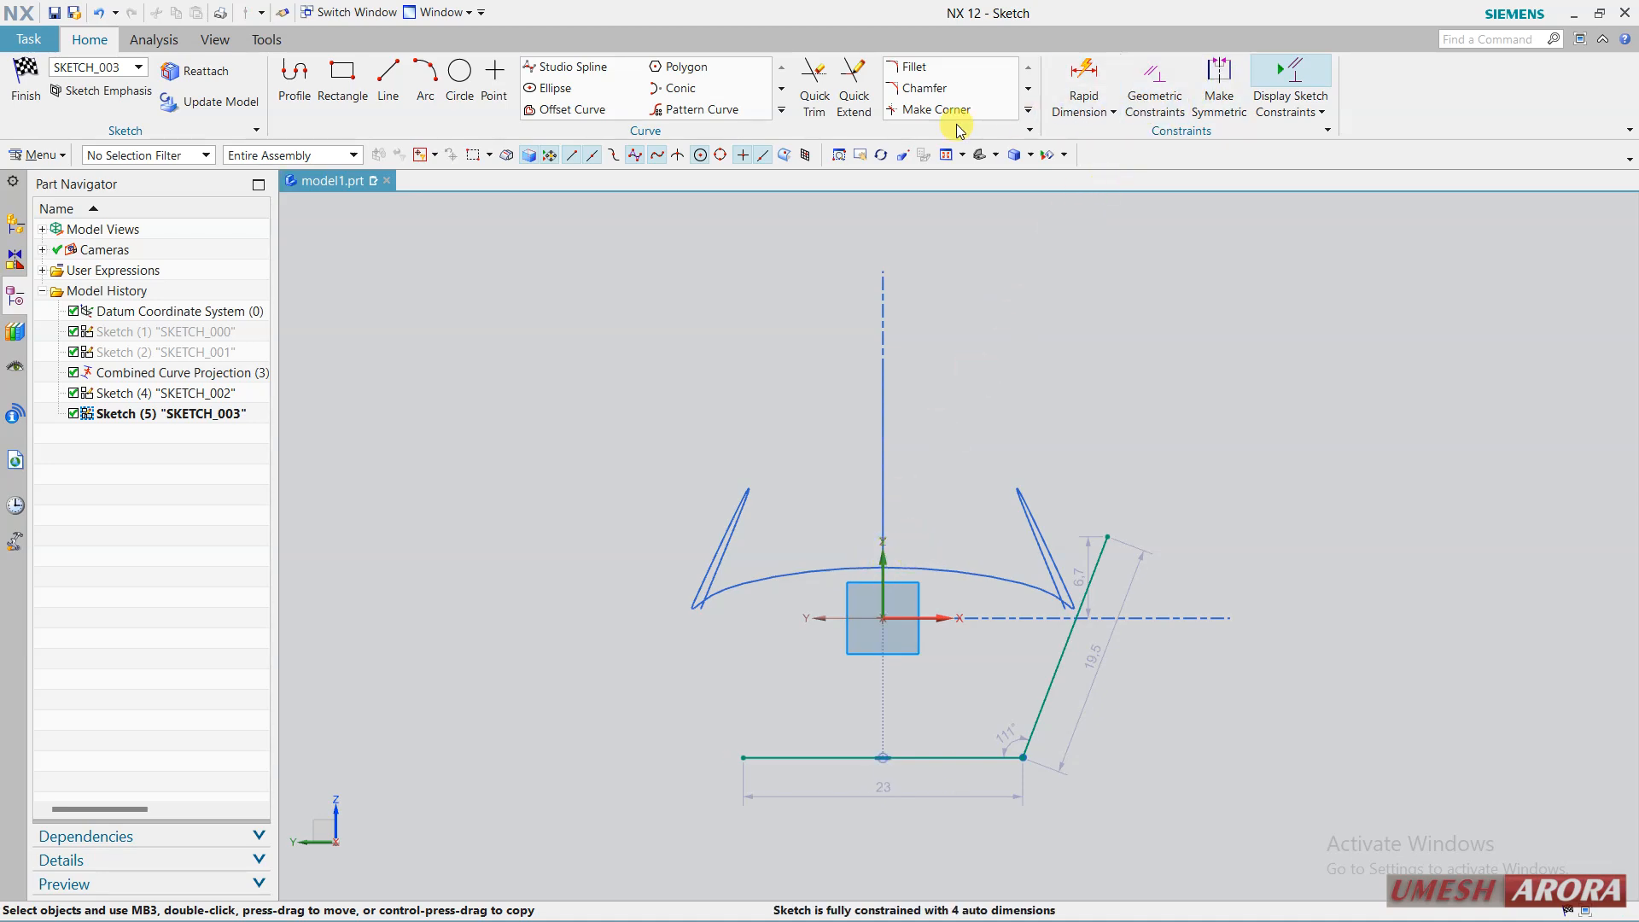
pyautogui.click(782, 110)
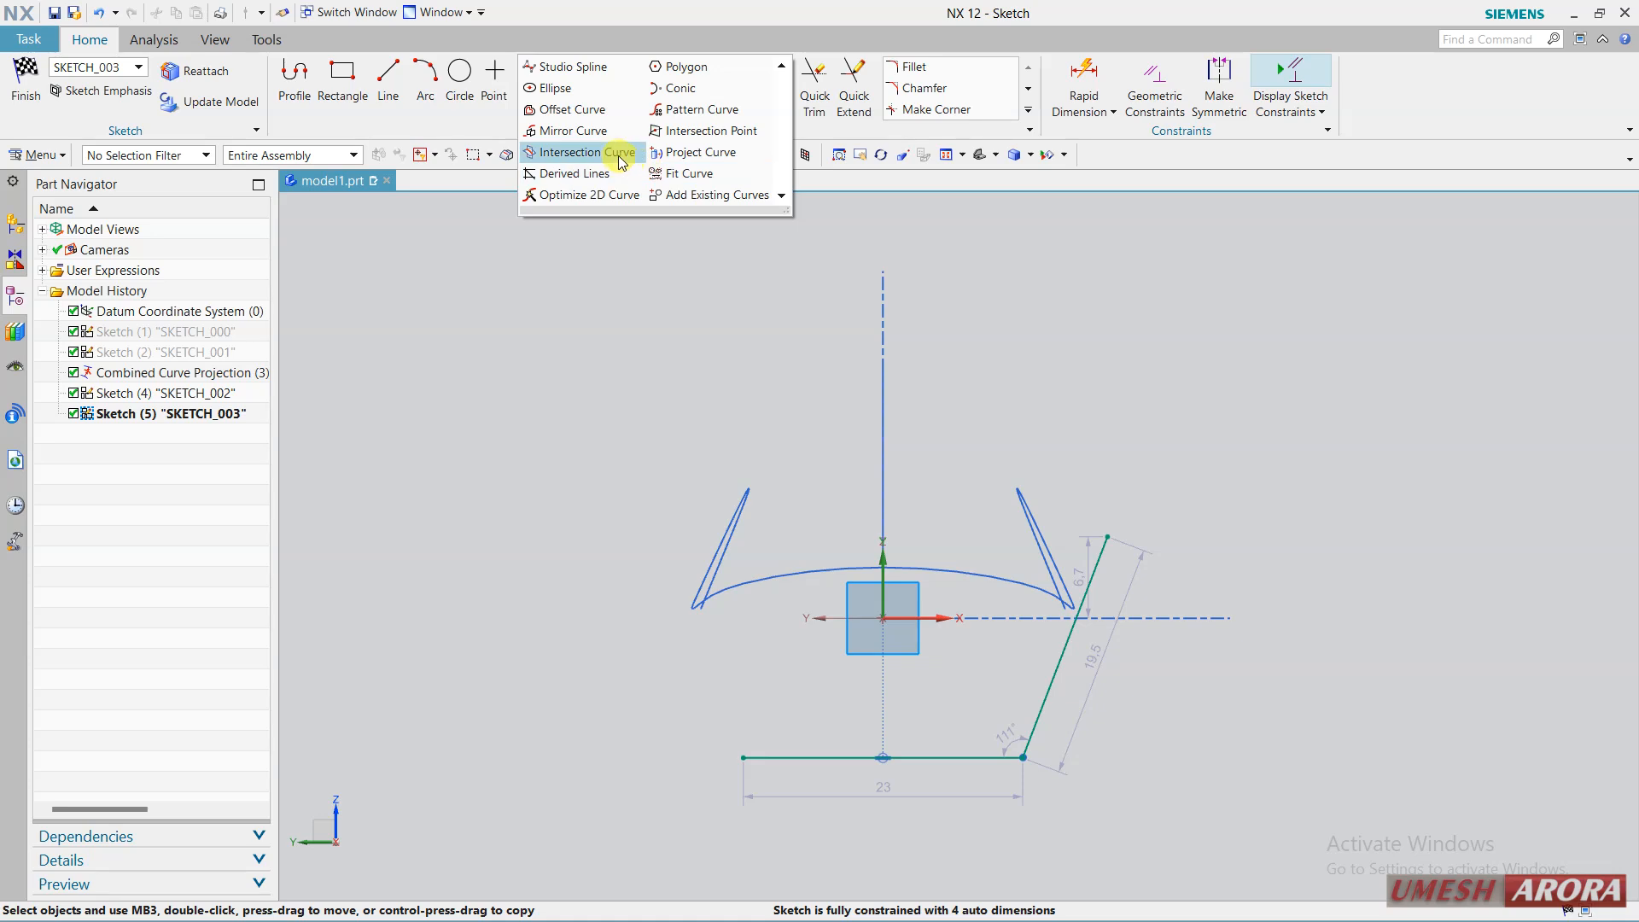
pyautogui.click(598, 127)
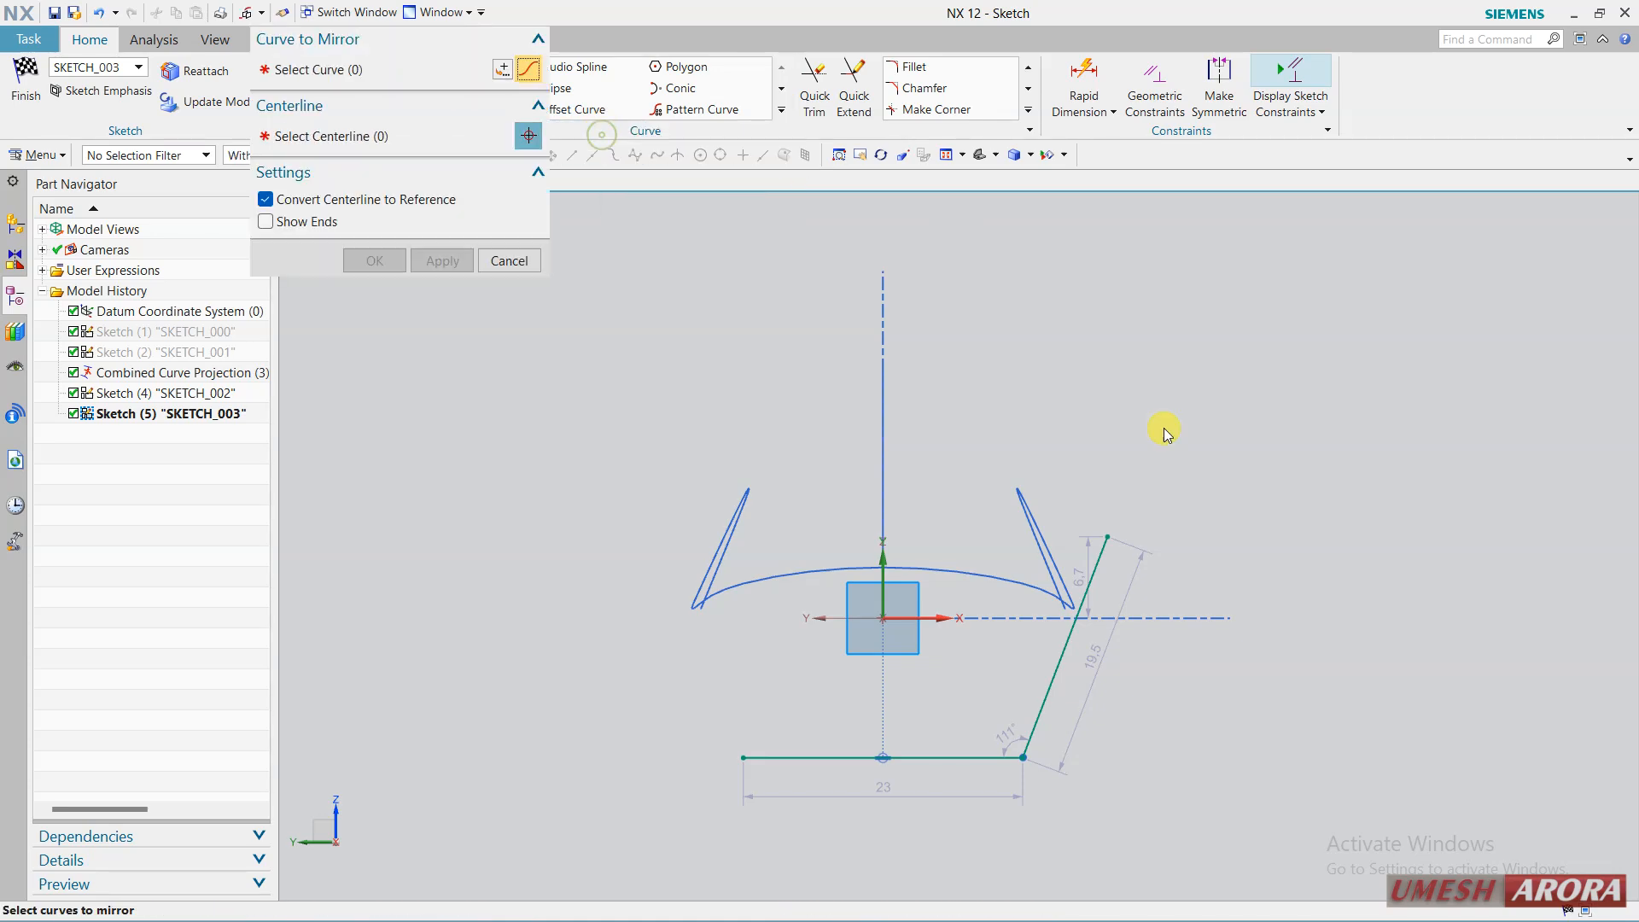
pyautogui.click(1099, 556)
pyautogui.click(885, 579)
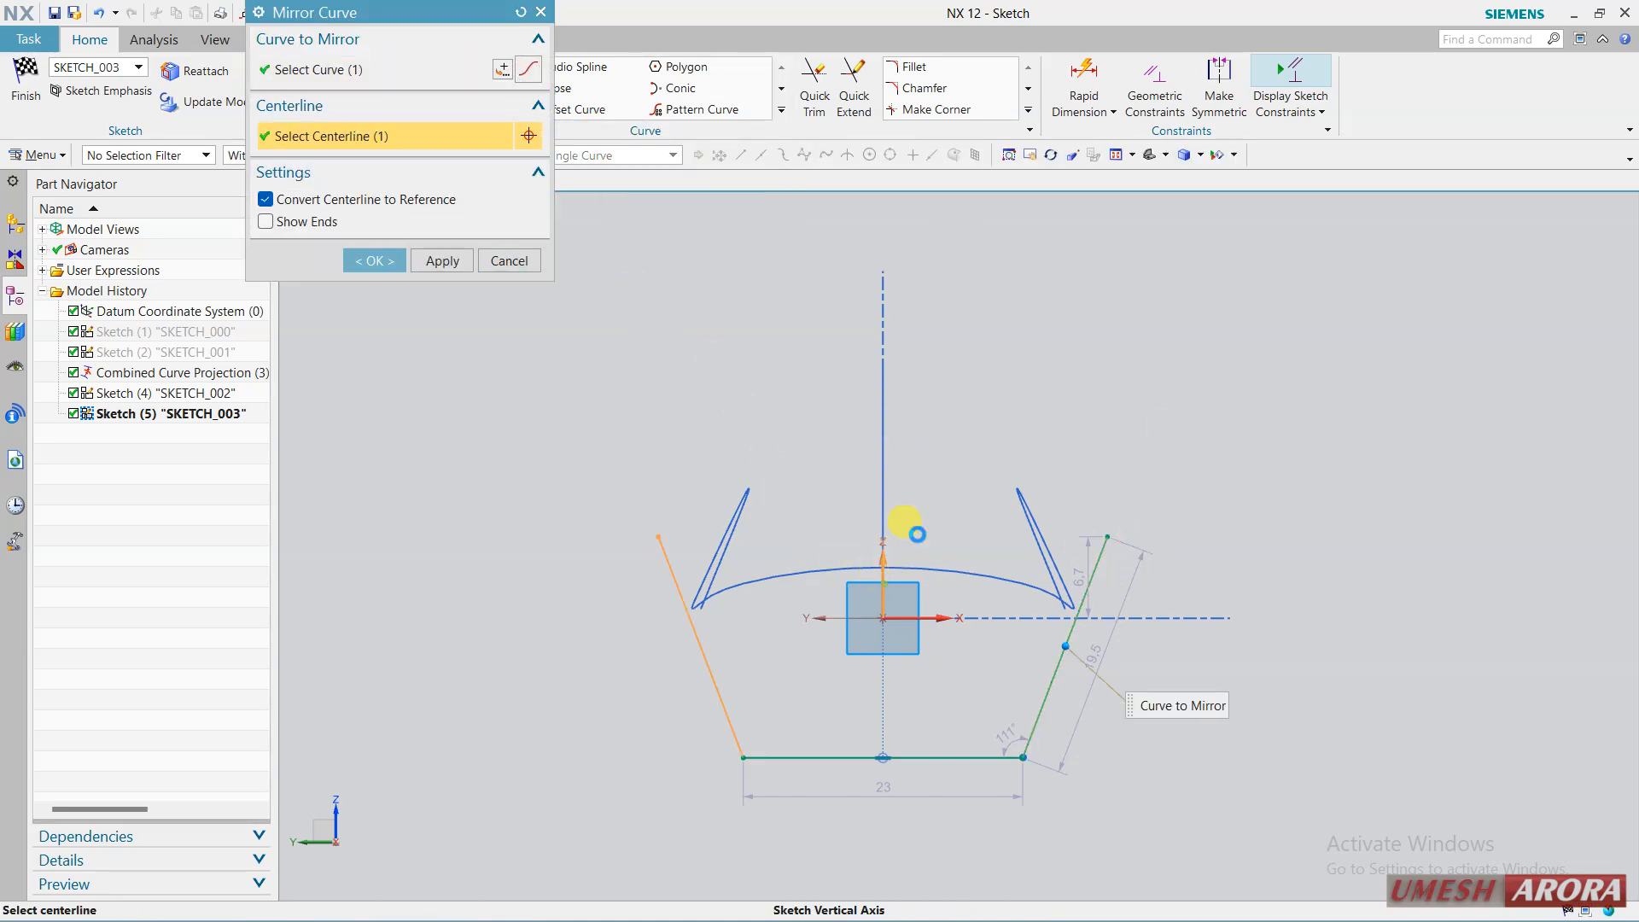
pyautogui.middleClick(915, 450)
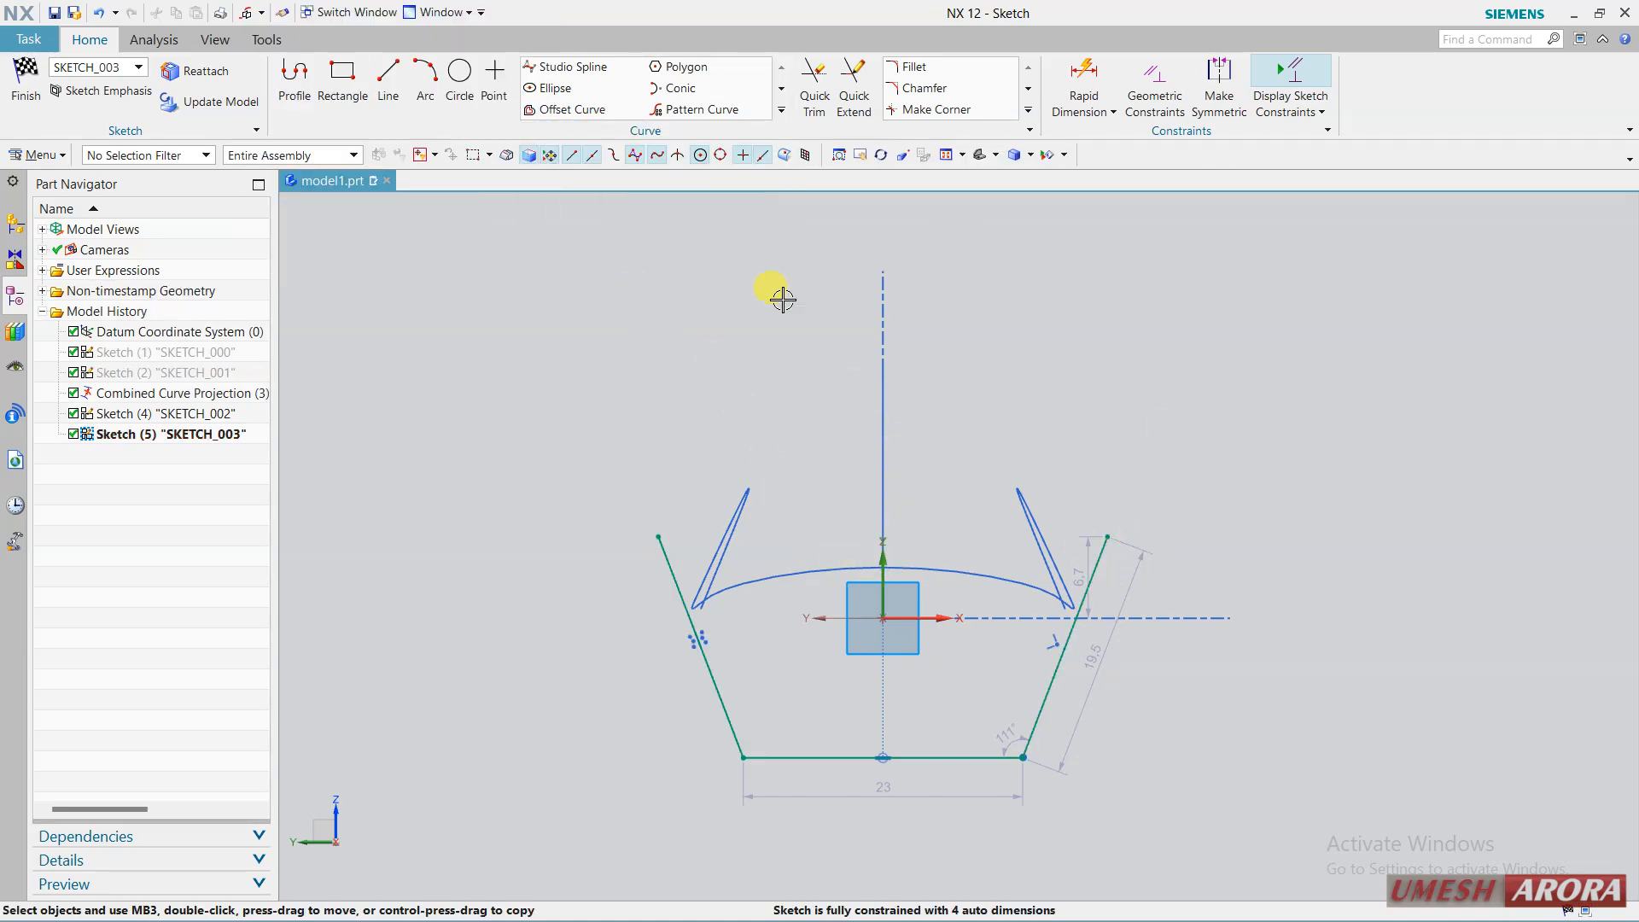
# Draw a three-point arc of about 22 mm radius joining the upper ends of the two slanted lines, bulging upward through the vertical axis.
pyautogui.click(423, 75)
pyautogui.click(660, 534)
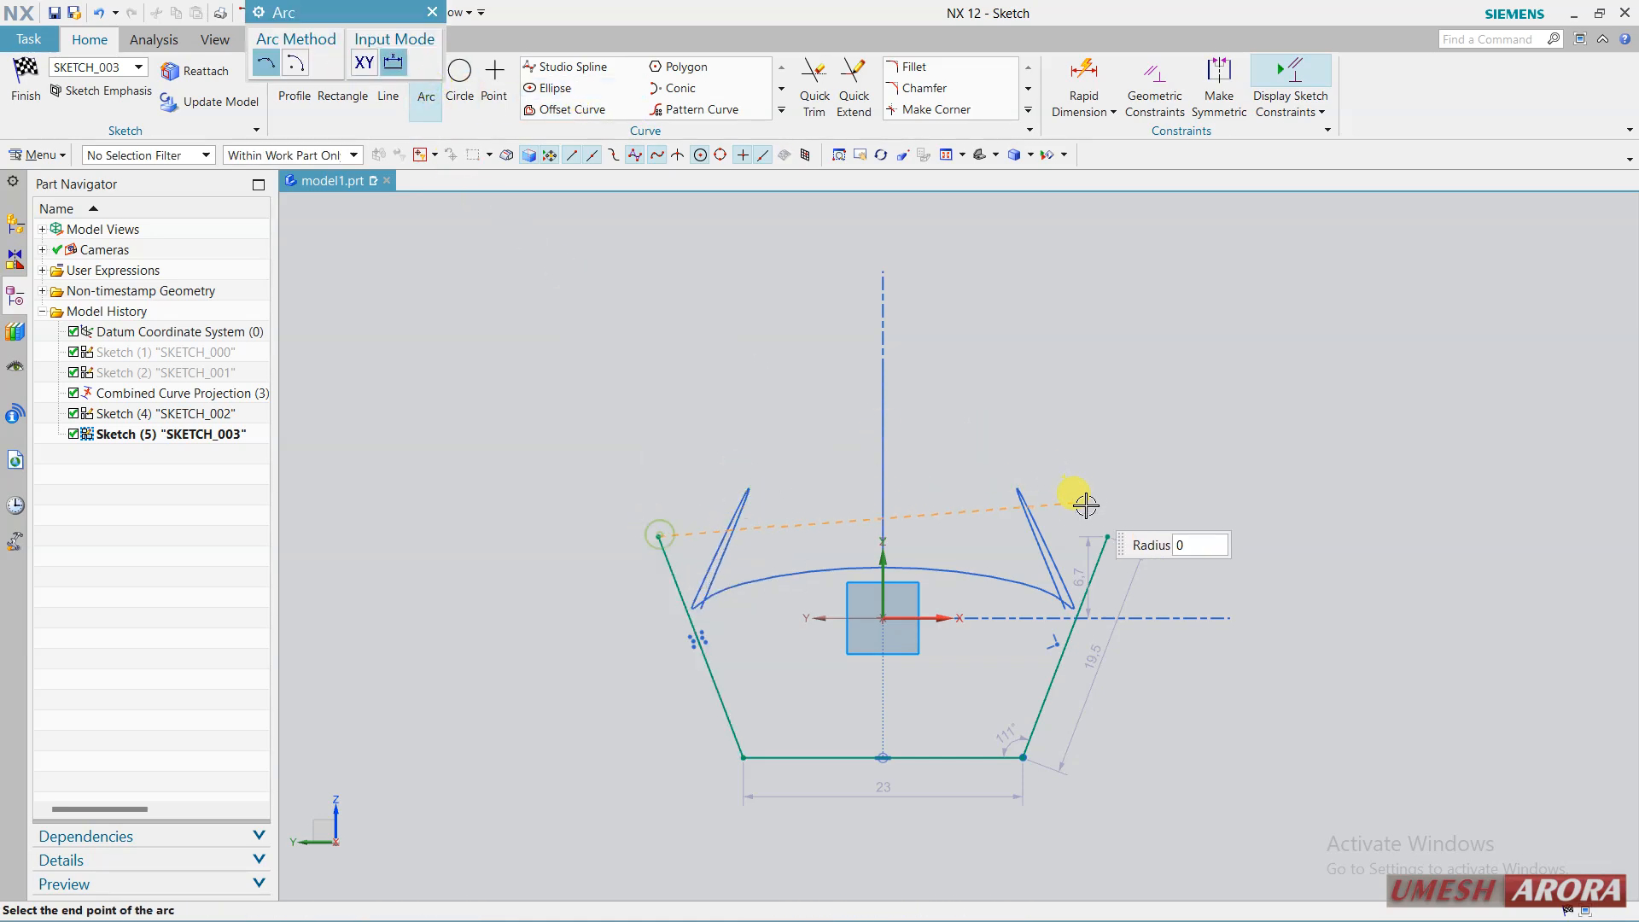
pyautogui.click(1107, 536)
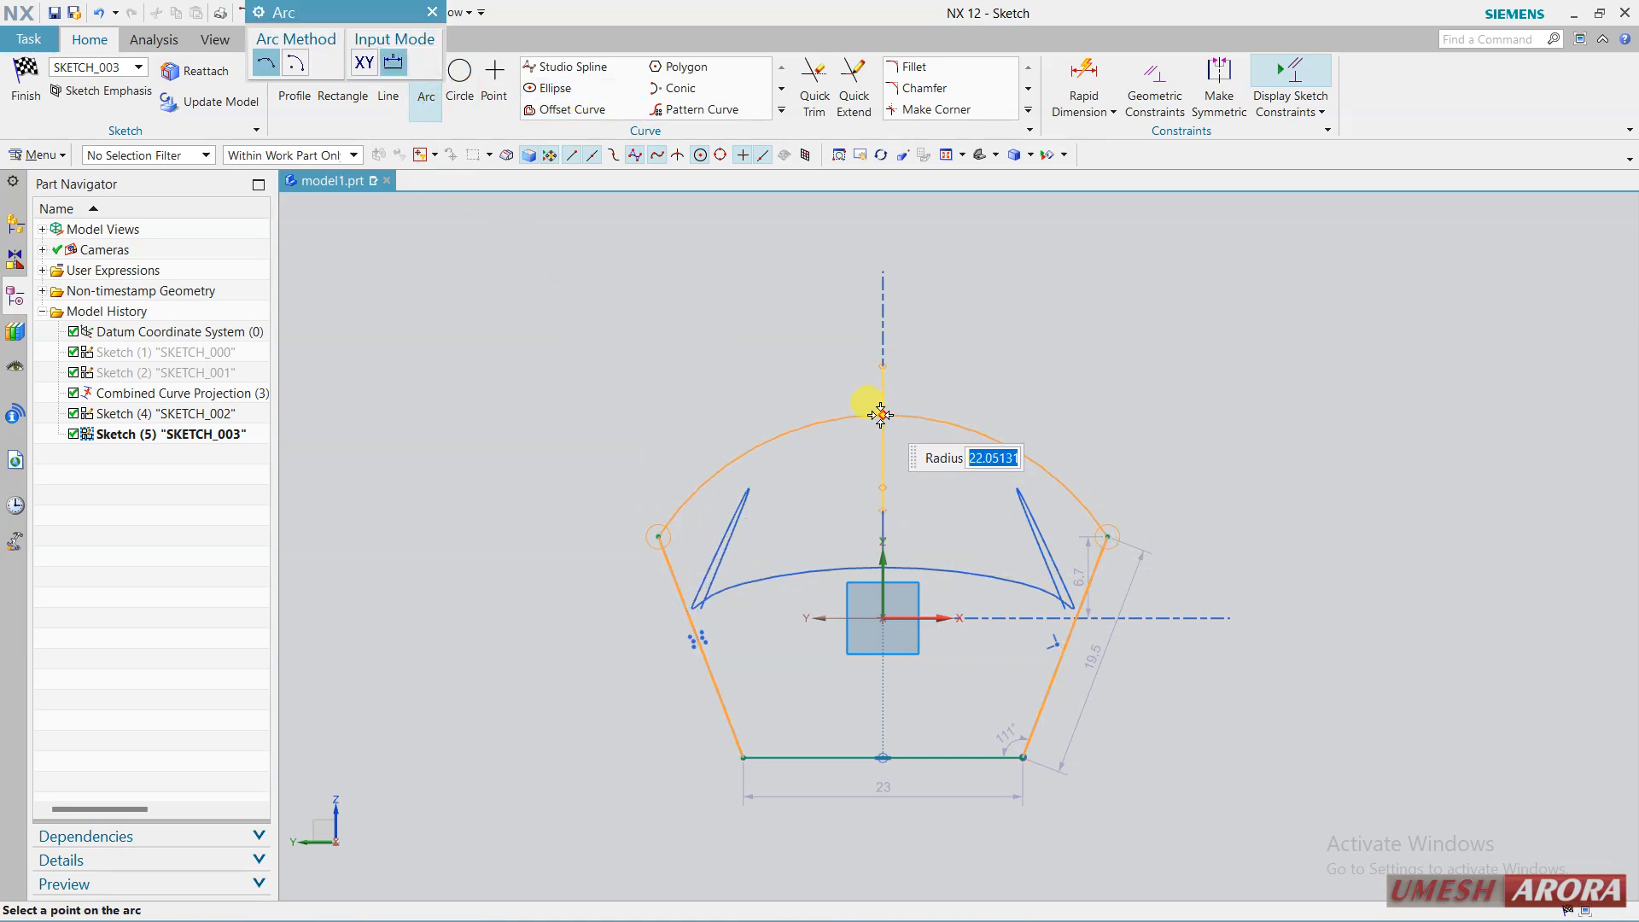
pyautogui.click(882, 414)
pyautogui.middleClick(1049, 356)
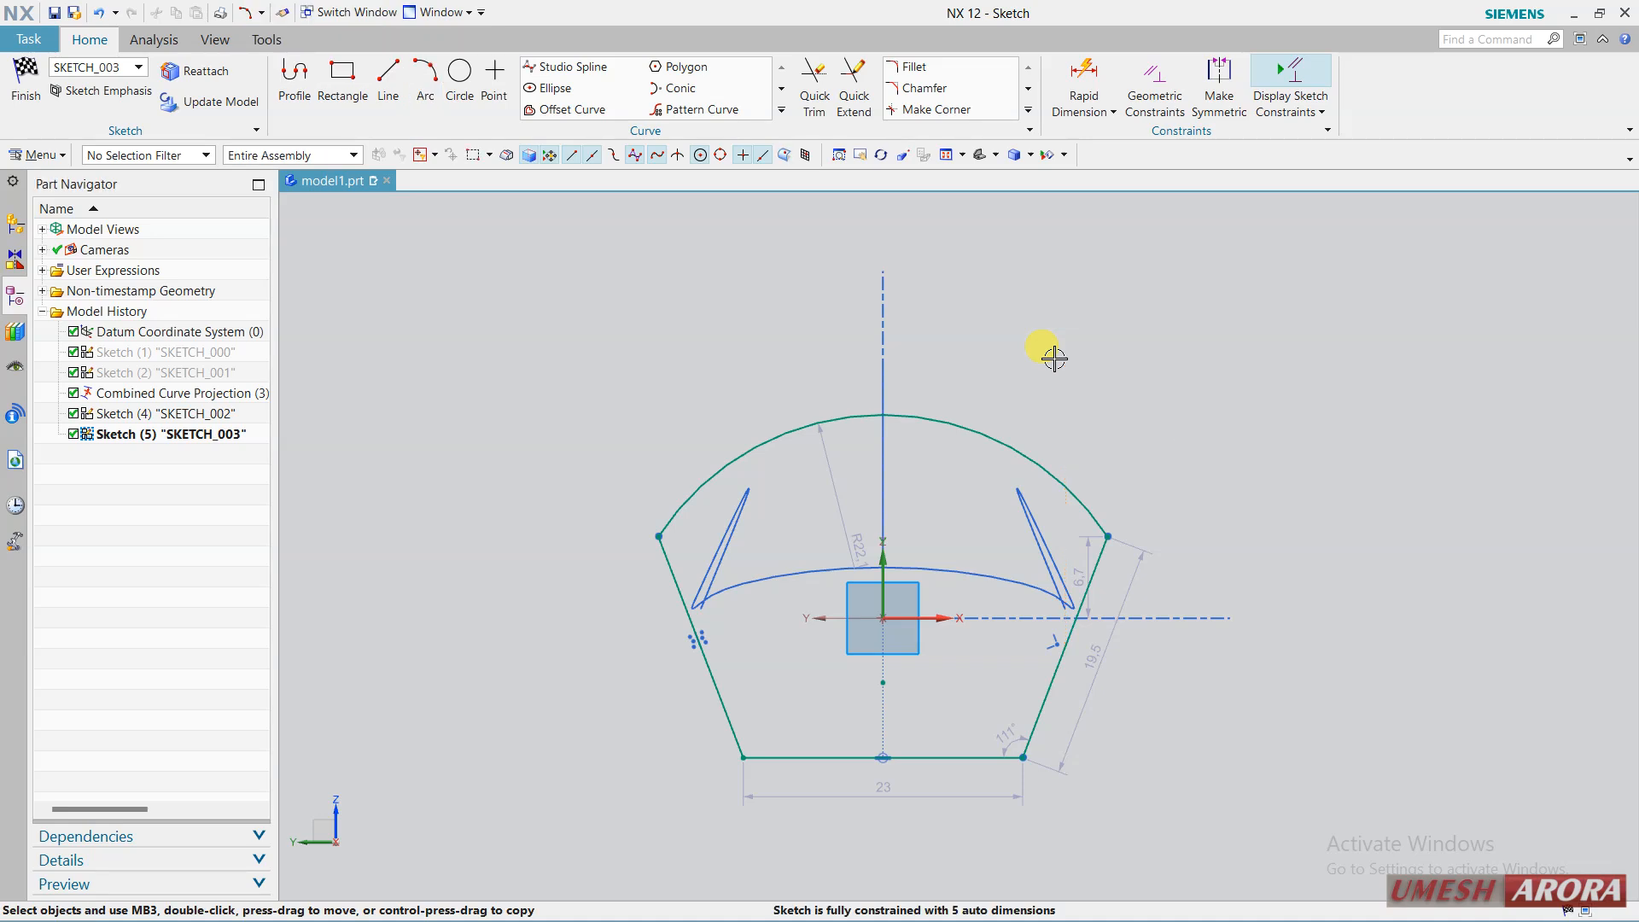
# Add an angular dimension of 10° between the vertical axis and the left slanted line.
pyautogui.click(1113, 112)
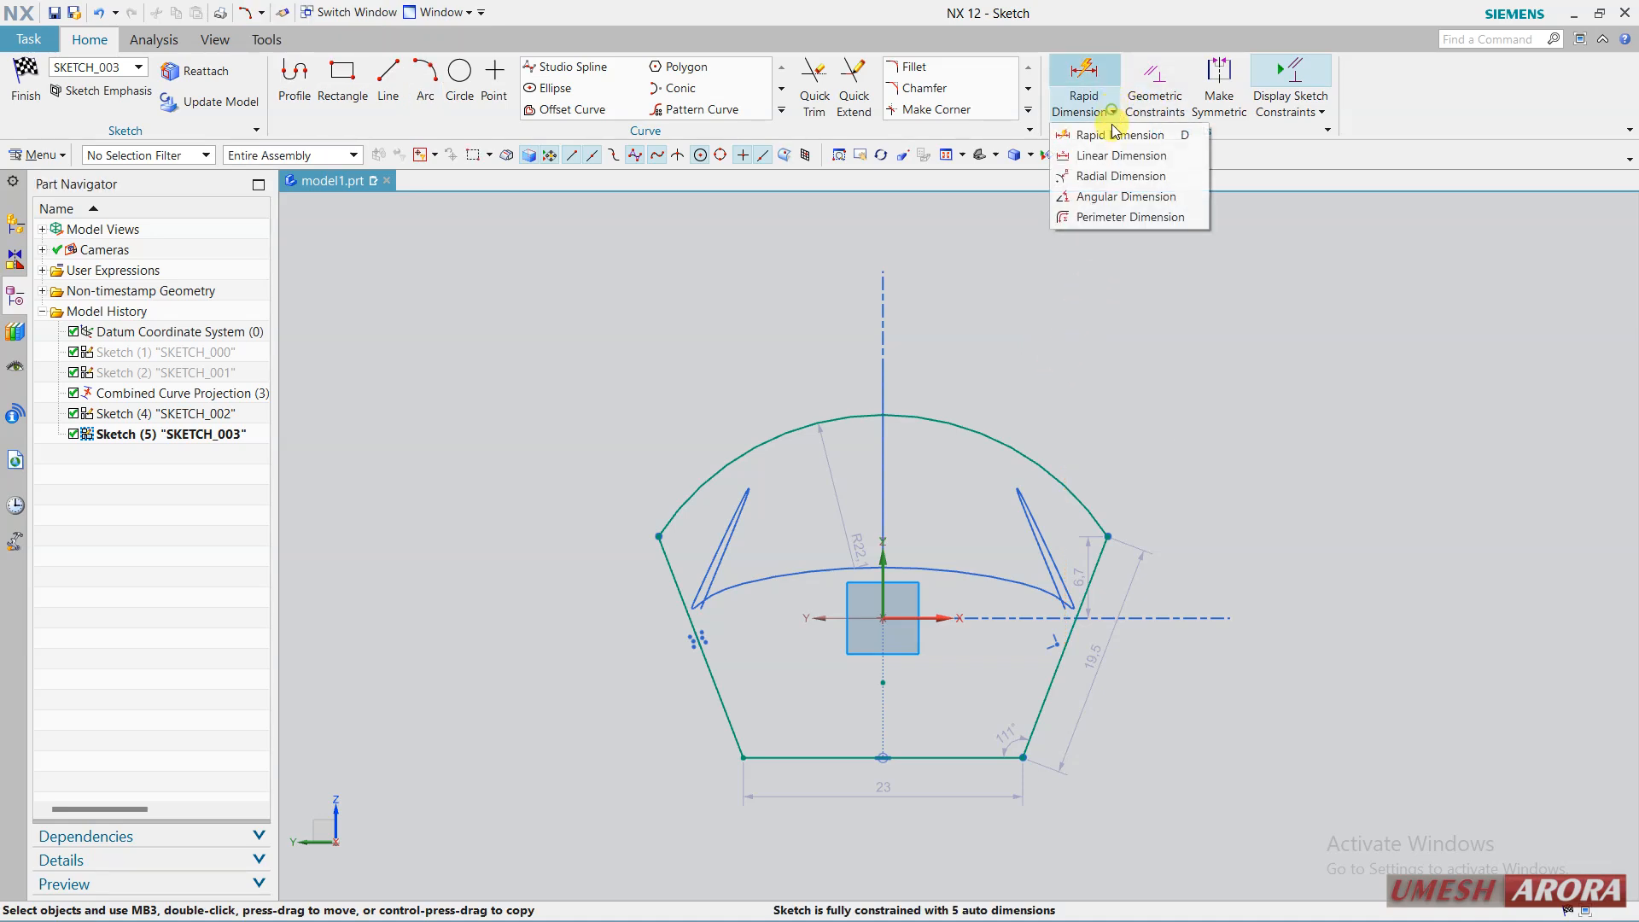
pyautogui.click(1105, 197)
pyautogui.click(882, 566)
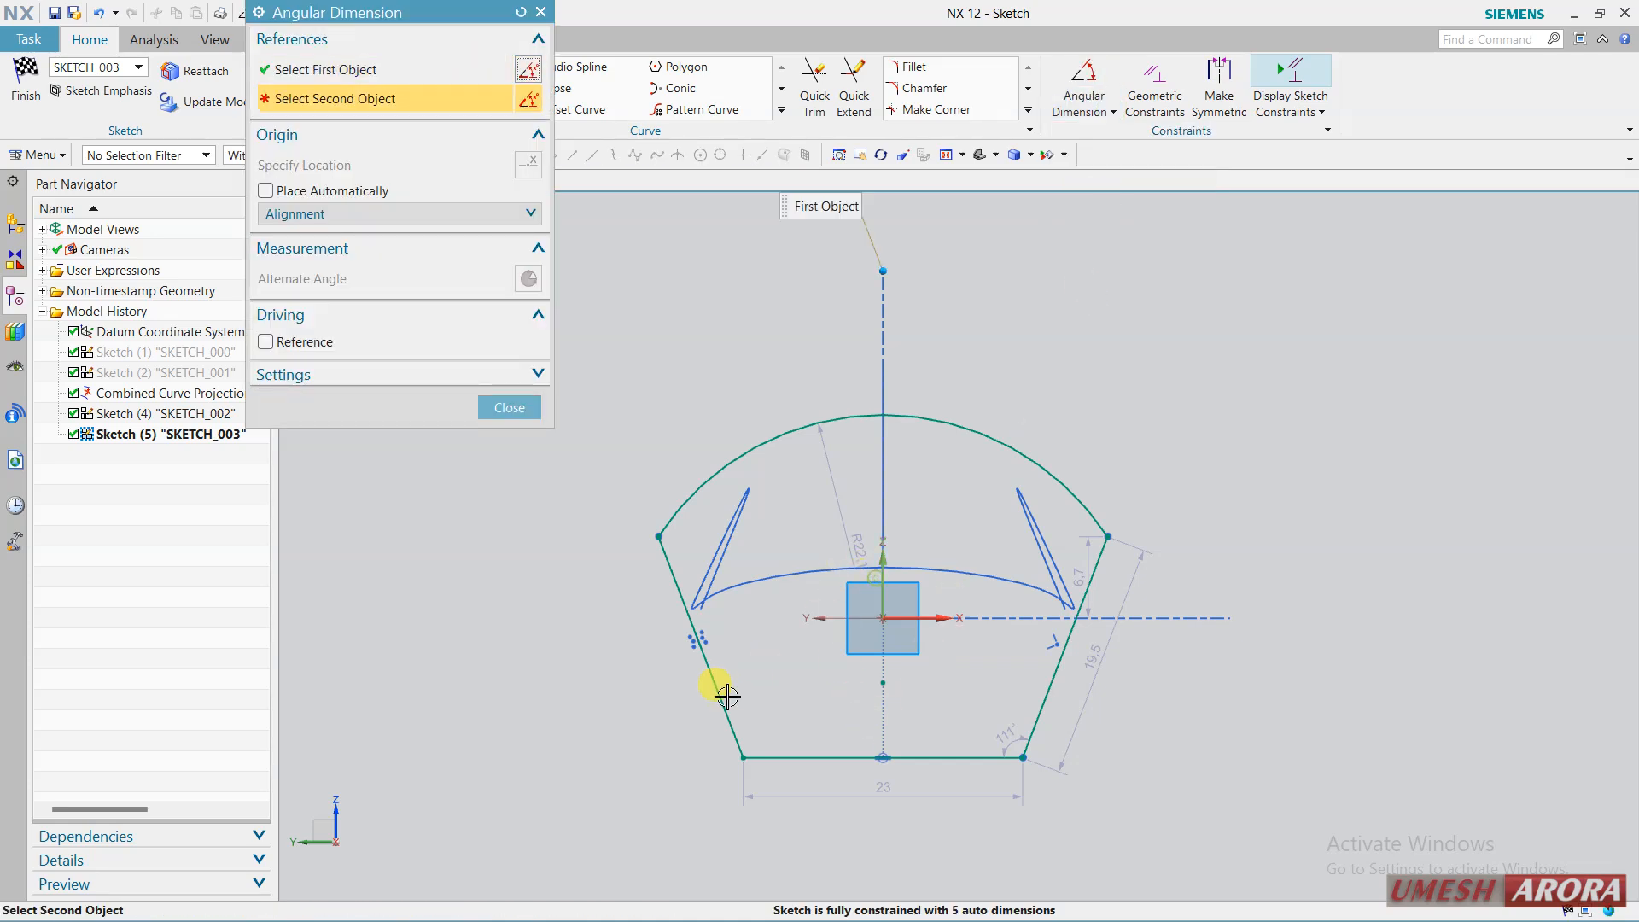
pyautogui.click(774, 683)
pyautogui.click(787, 674)
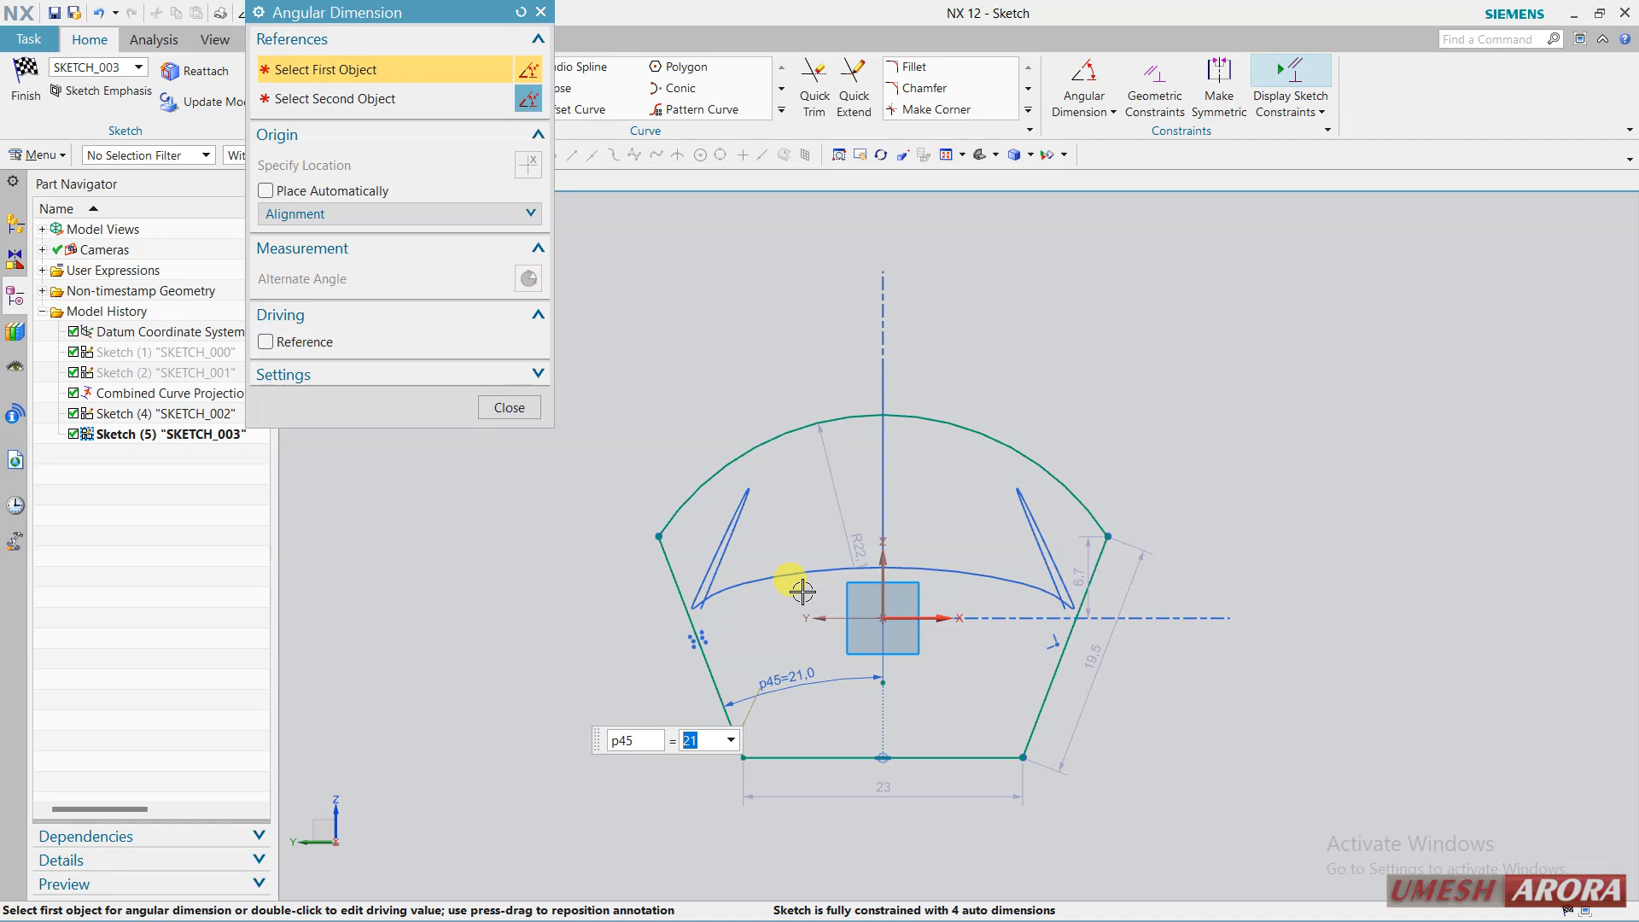
pyautogui.write('10')
pyautogui.press('Return')
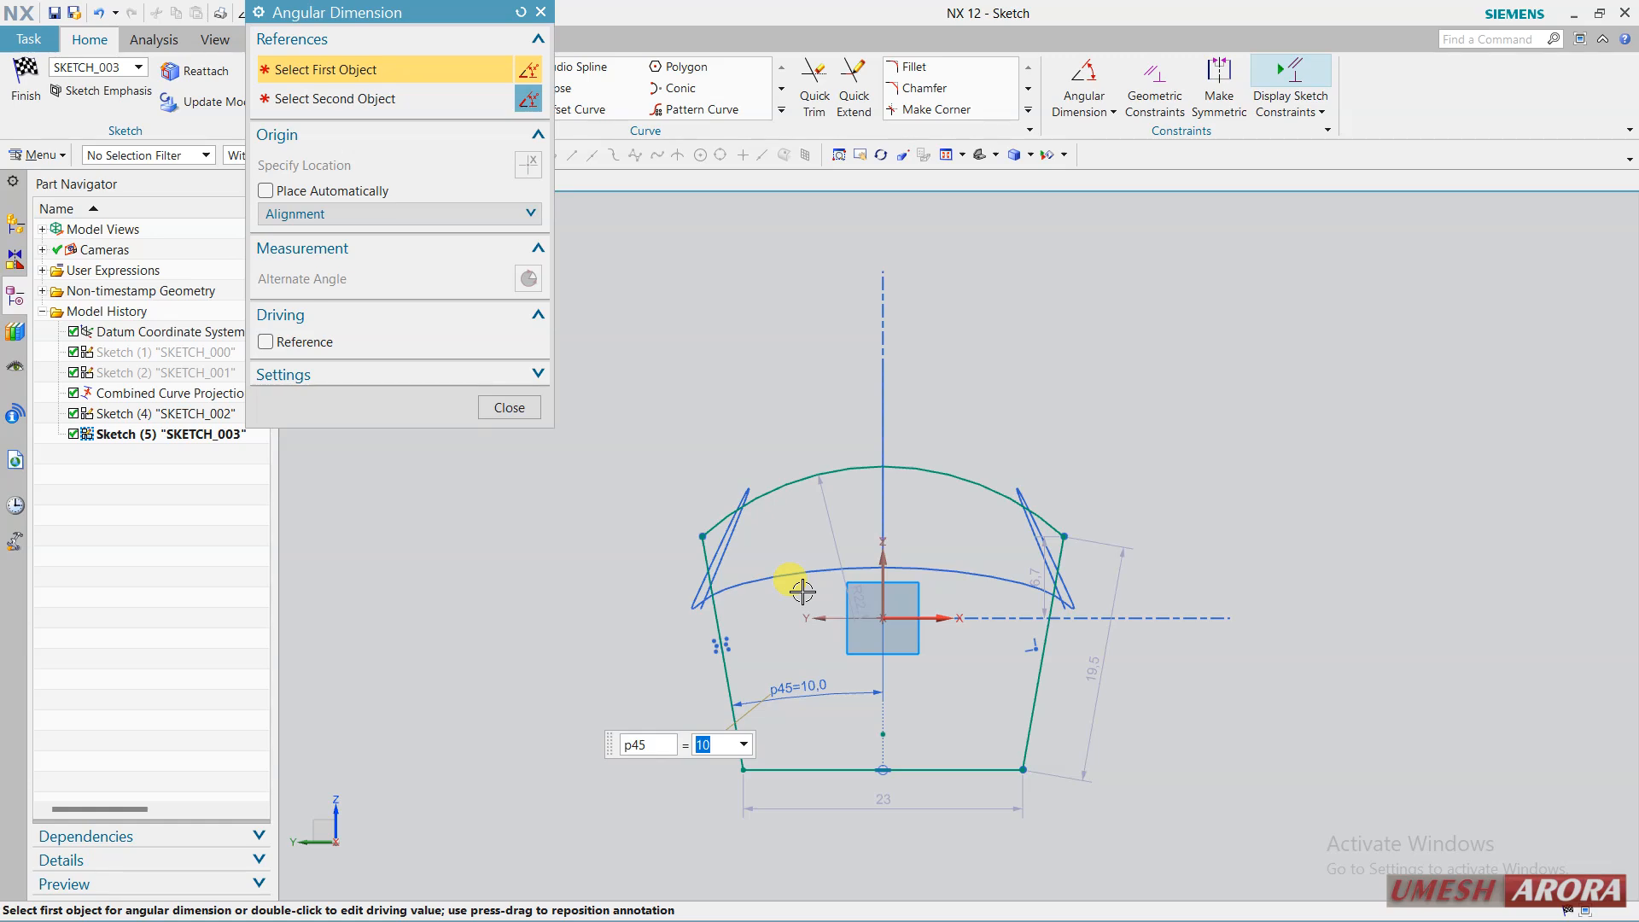
pyautogui.click(509, 408)
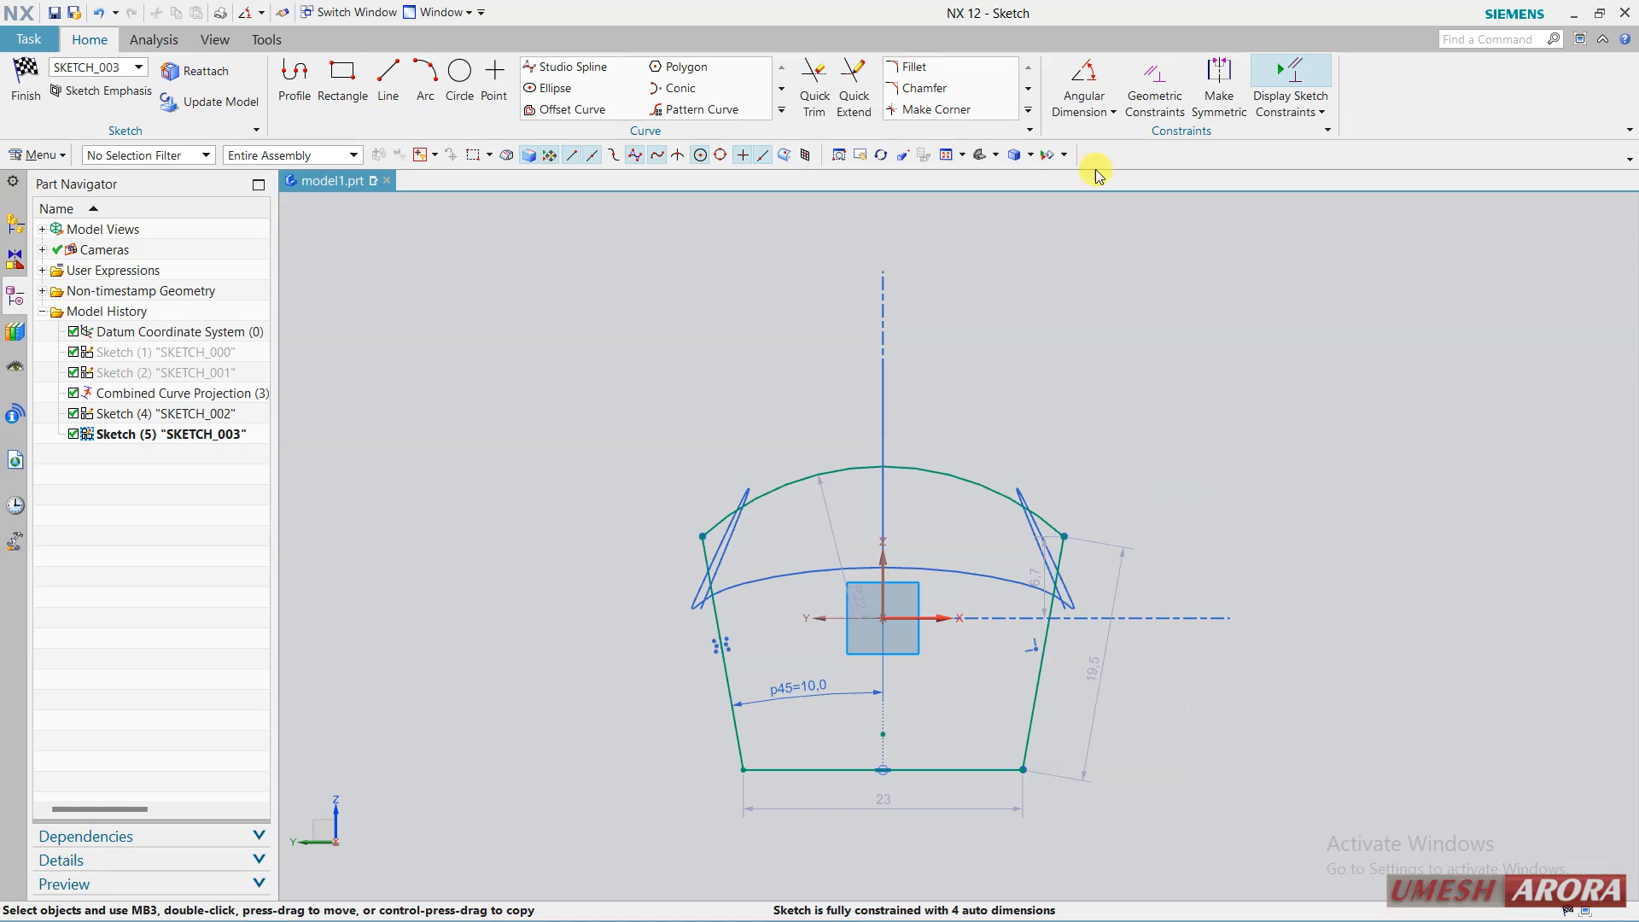
# Constrain the profile's top arc to pass through the start point of the upper arch curve.
pyautogui.moveTo(1152, 365); pyautogui.dragTo(1125, 374, button='middle')
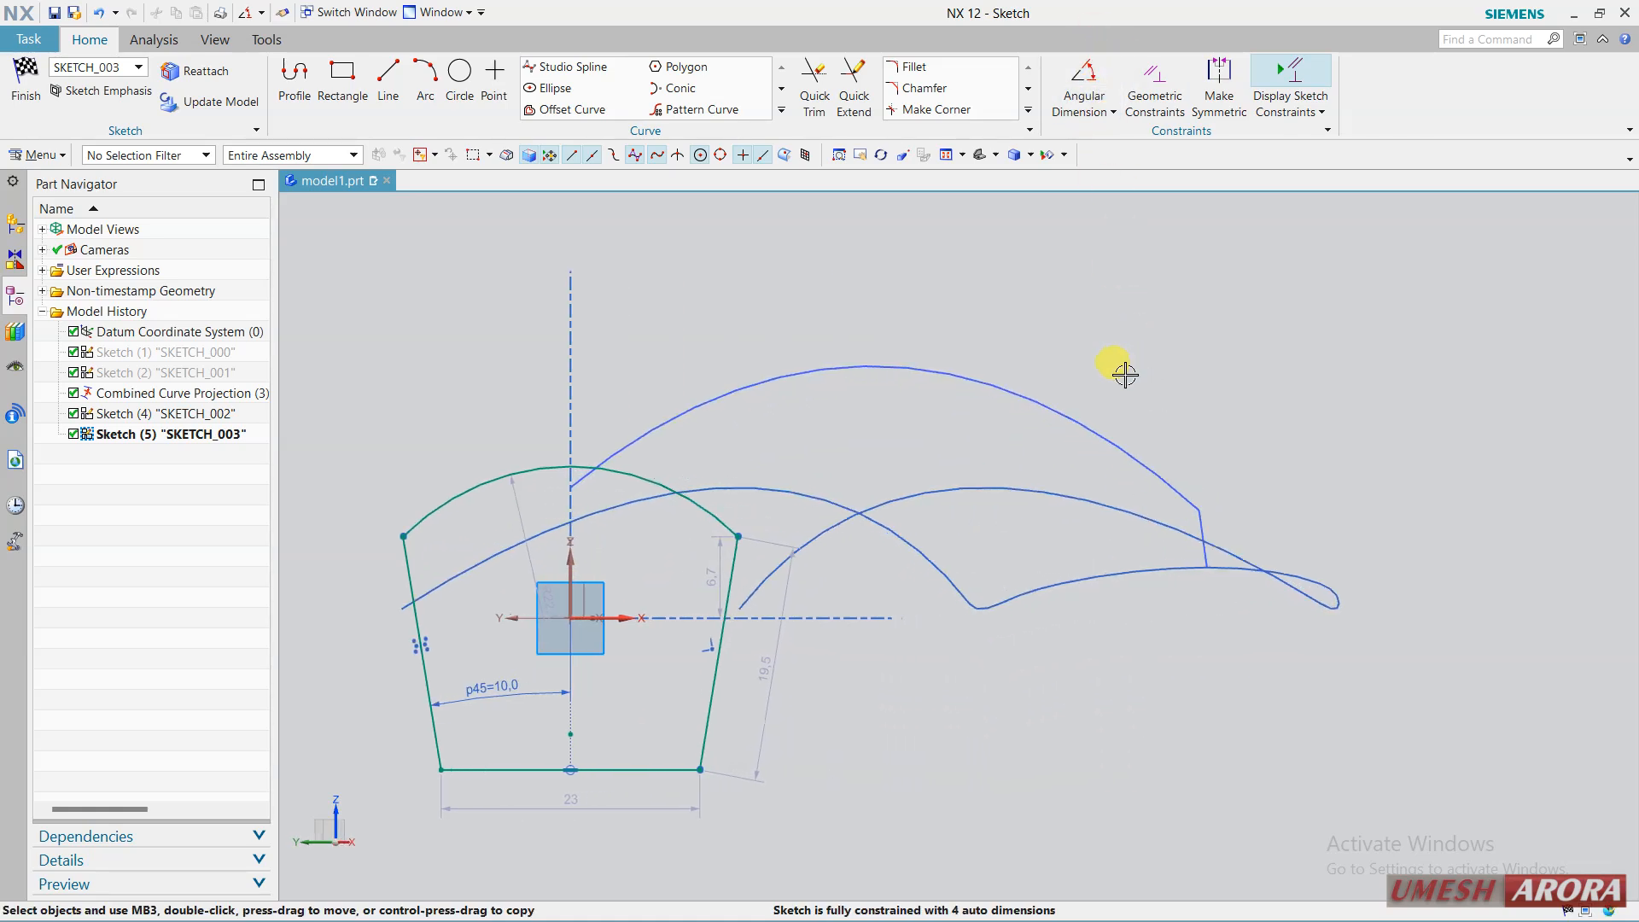
pyautogui.click(571, 484)
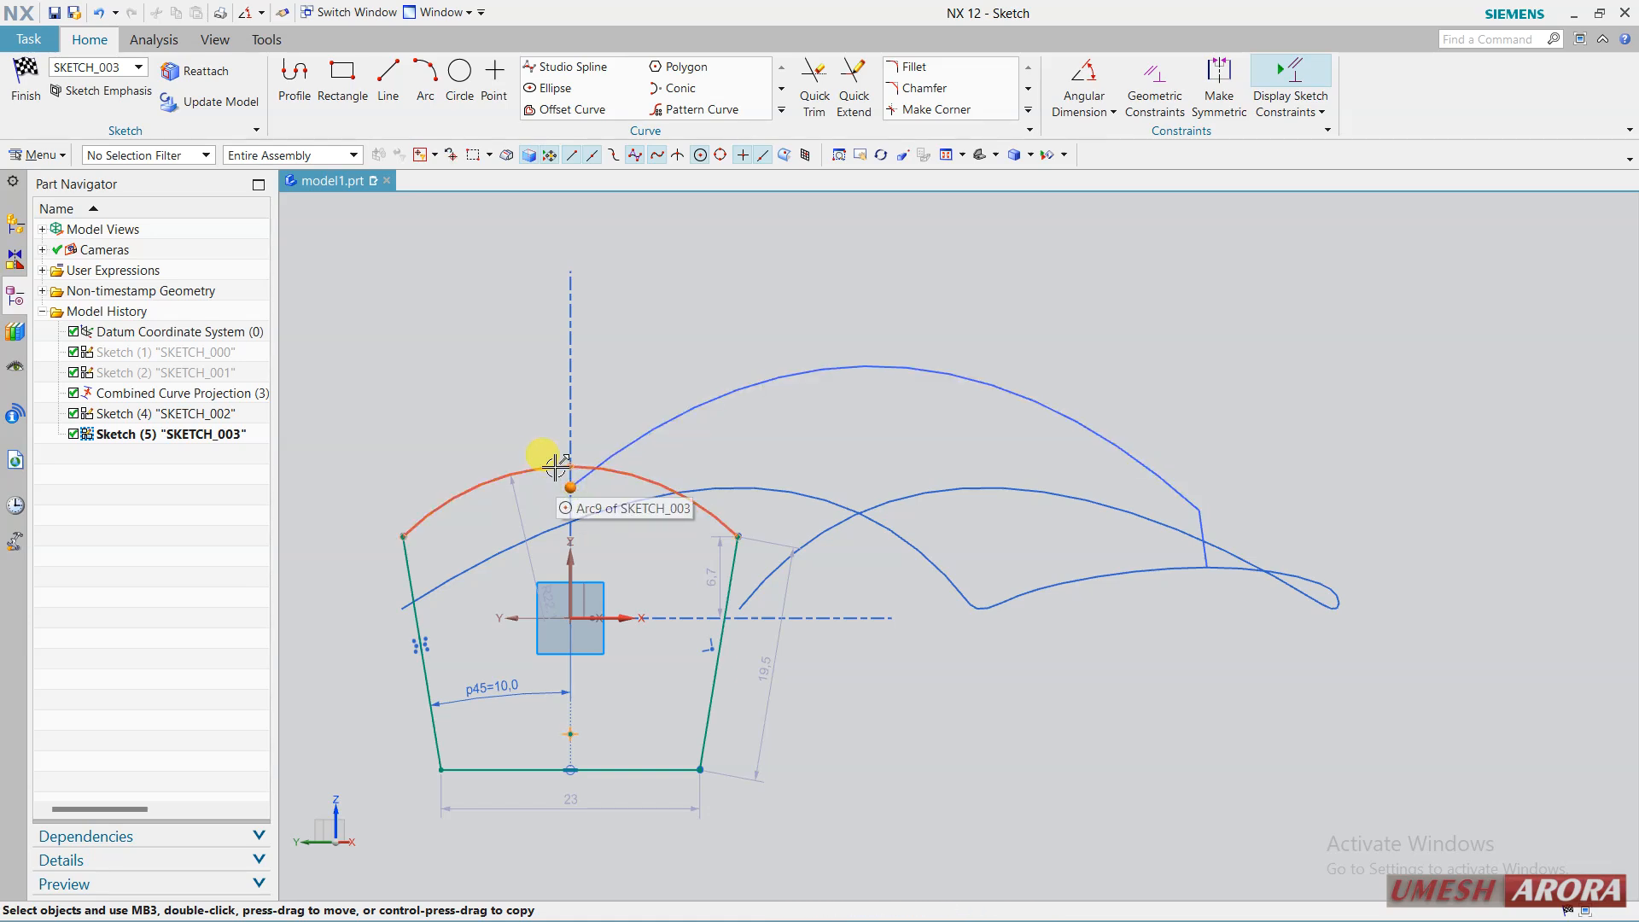
pyautogui.click(555, 467)
pyautogui.click(589, 438)
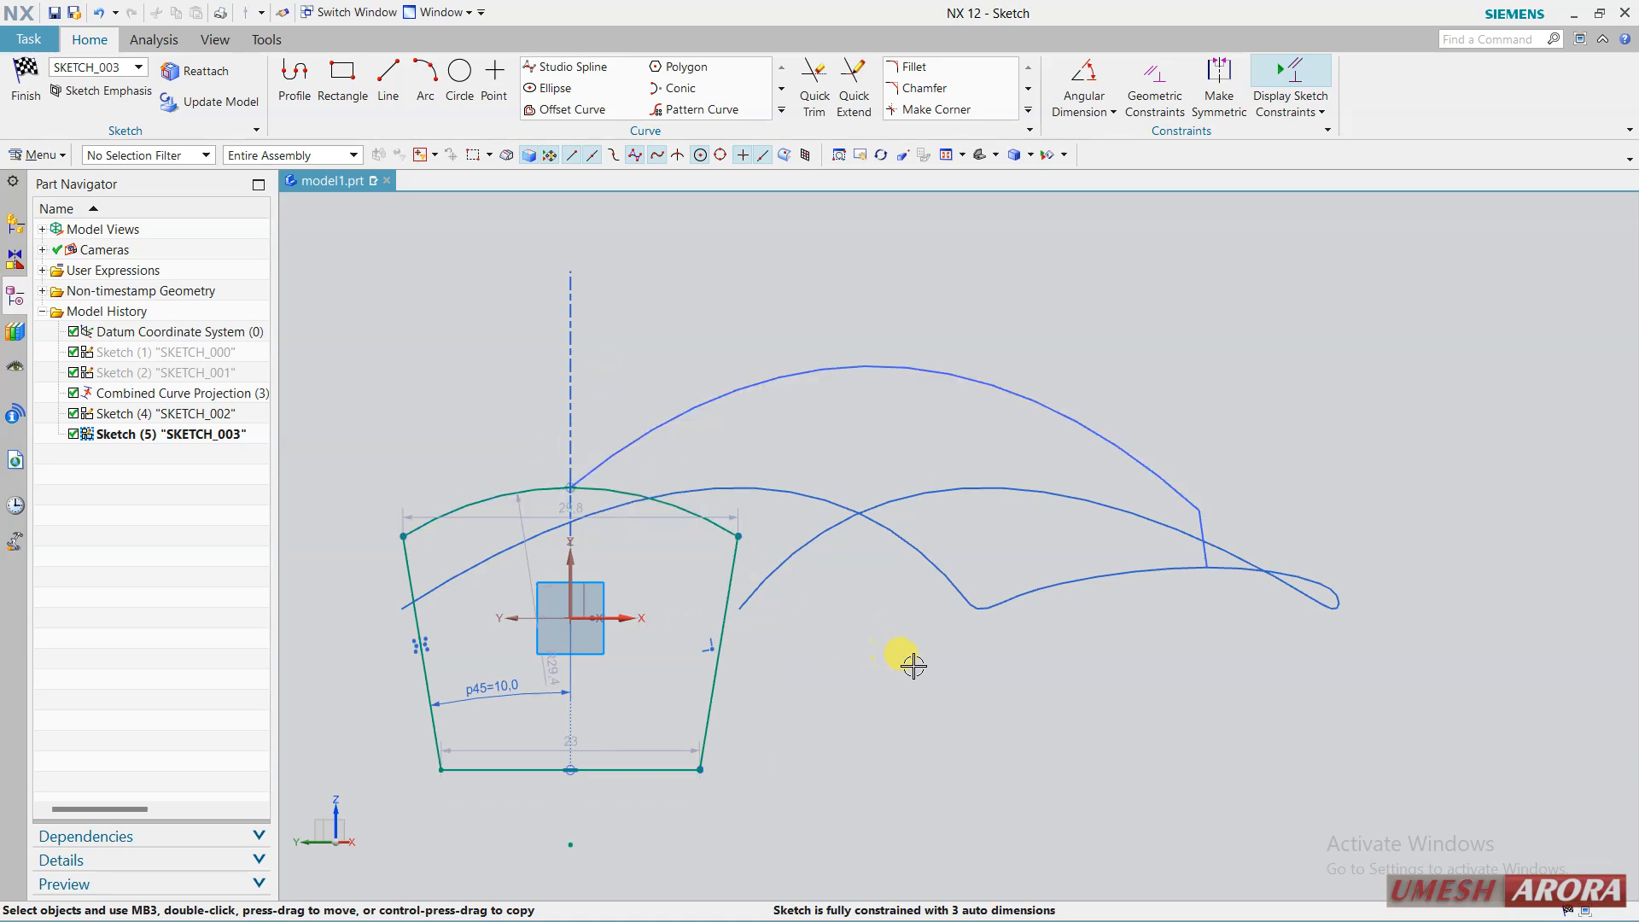
# Constrain both slanted side lines to pass through the nearest end points of the combined projection curve.
pyautogui.moveTo(903, 656); pyautogui.dragTo(780, 690, button='middle')
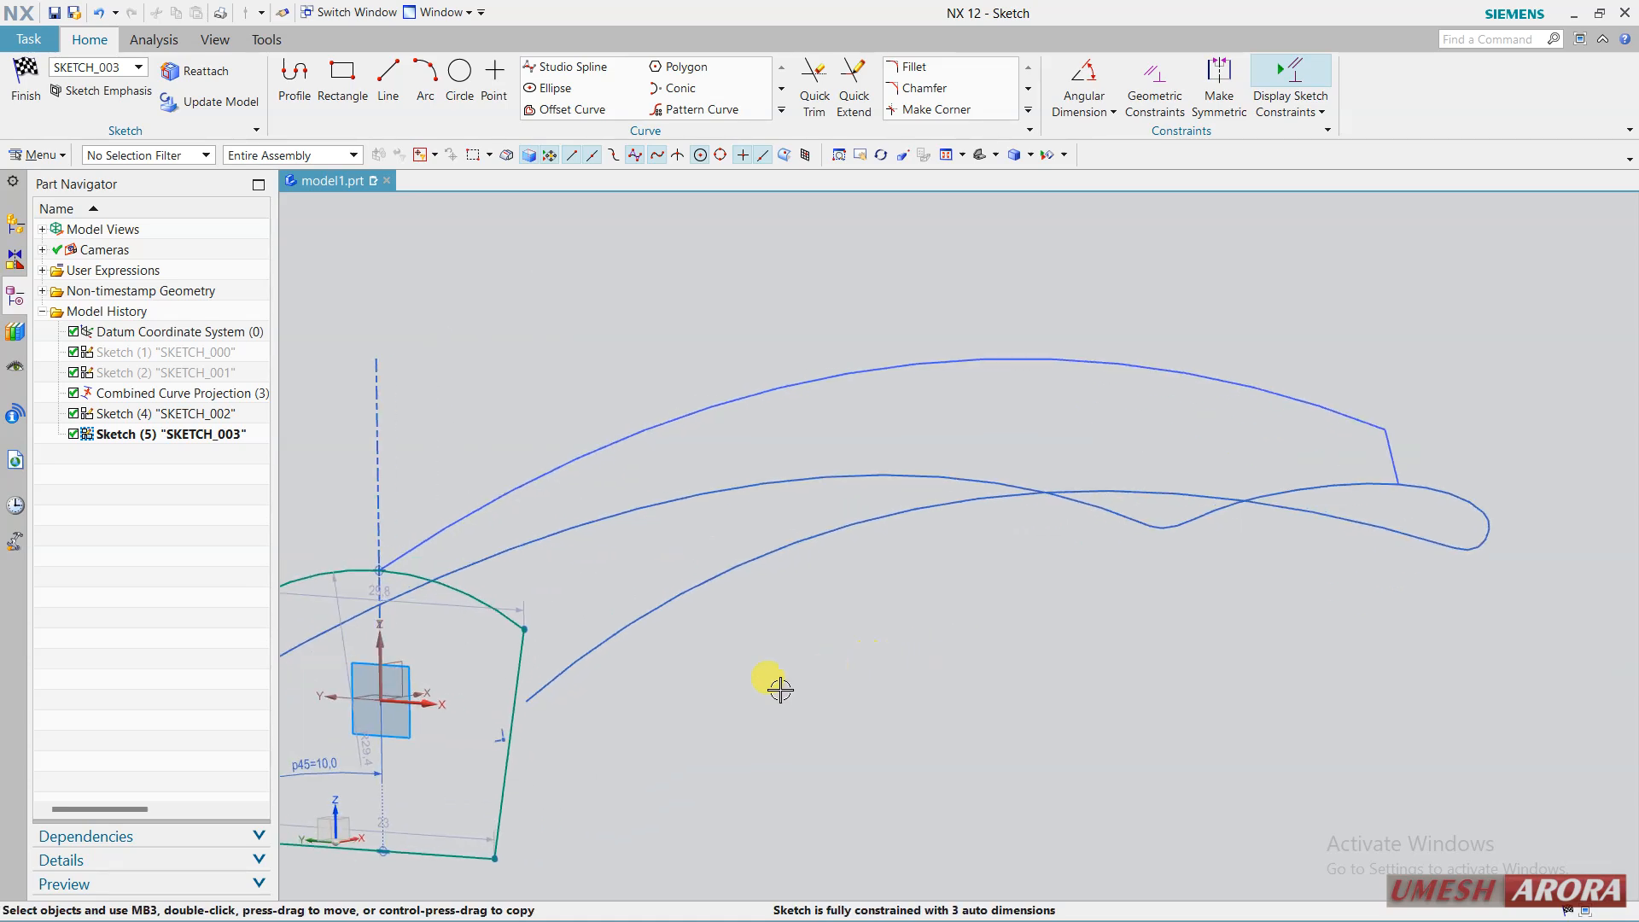
pyautogui.click(512, 719)
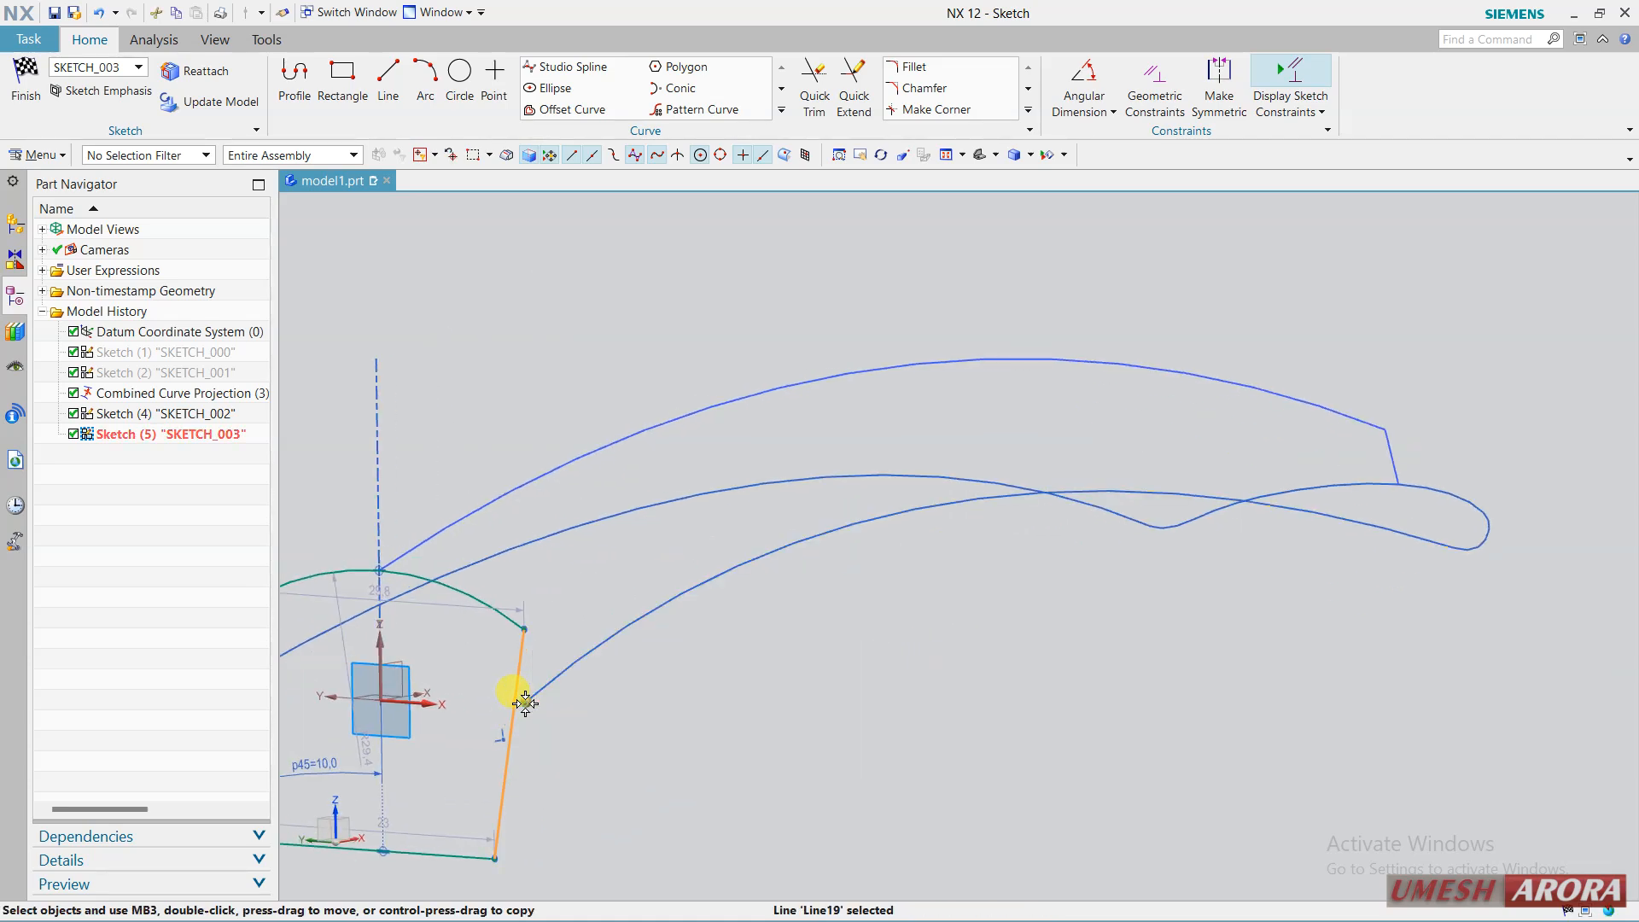
pyautogui.click(526, 701)
pyautogui.click(556, 676)
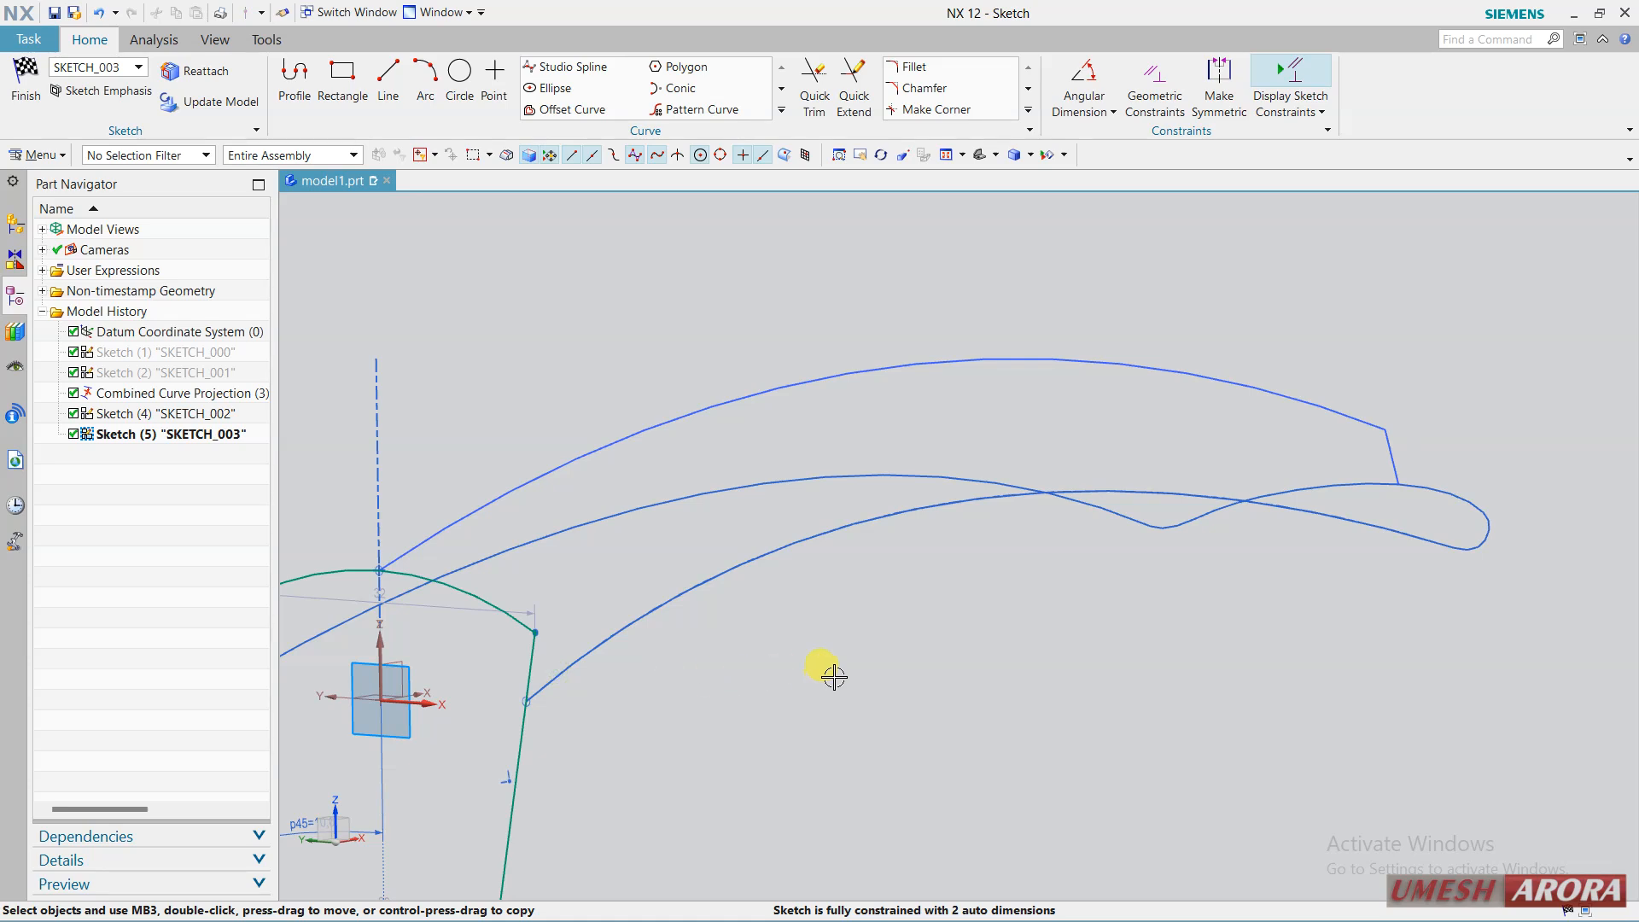
pyautogui.scroll(-2, 824, 673)
pyautogui.scroll(5, 431, 683)
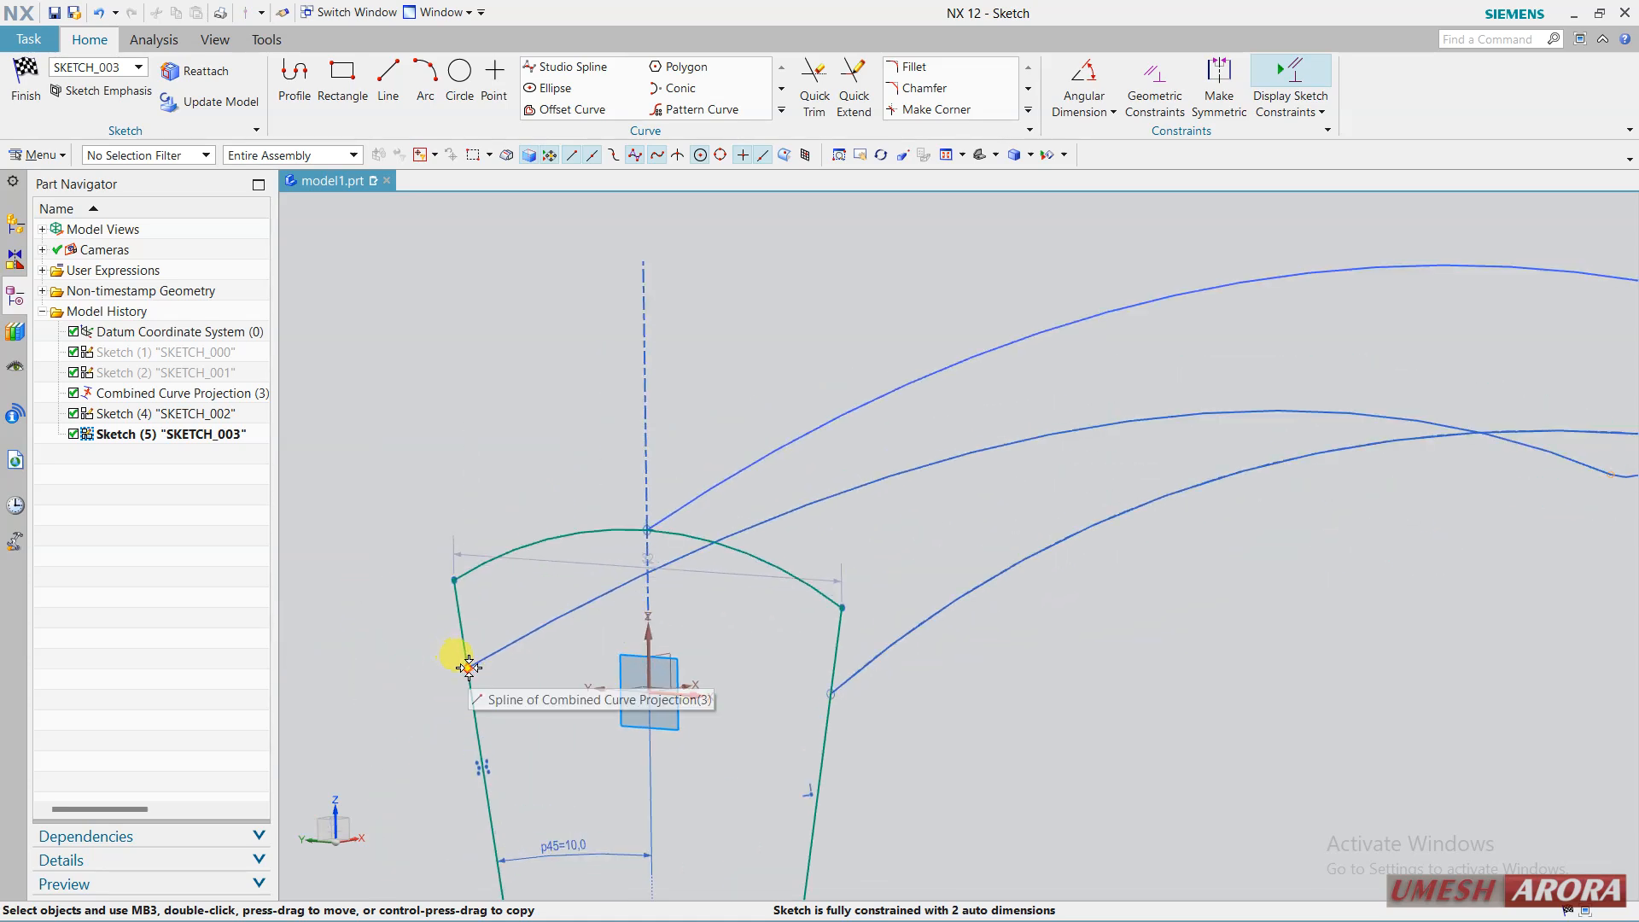
pyautogui.click(469, 667)
pyautogui.click(481, 700)
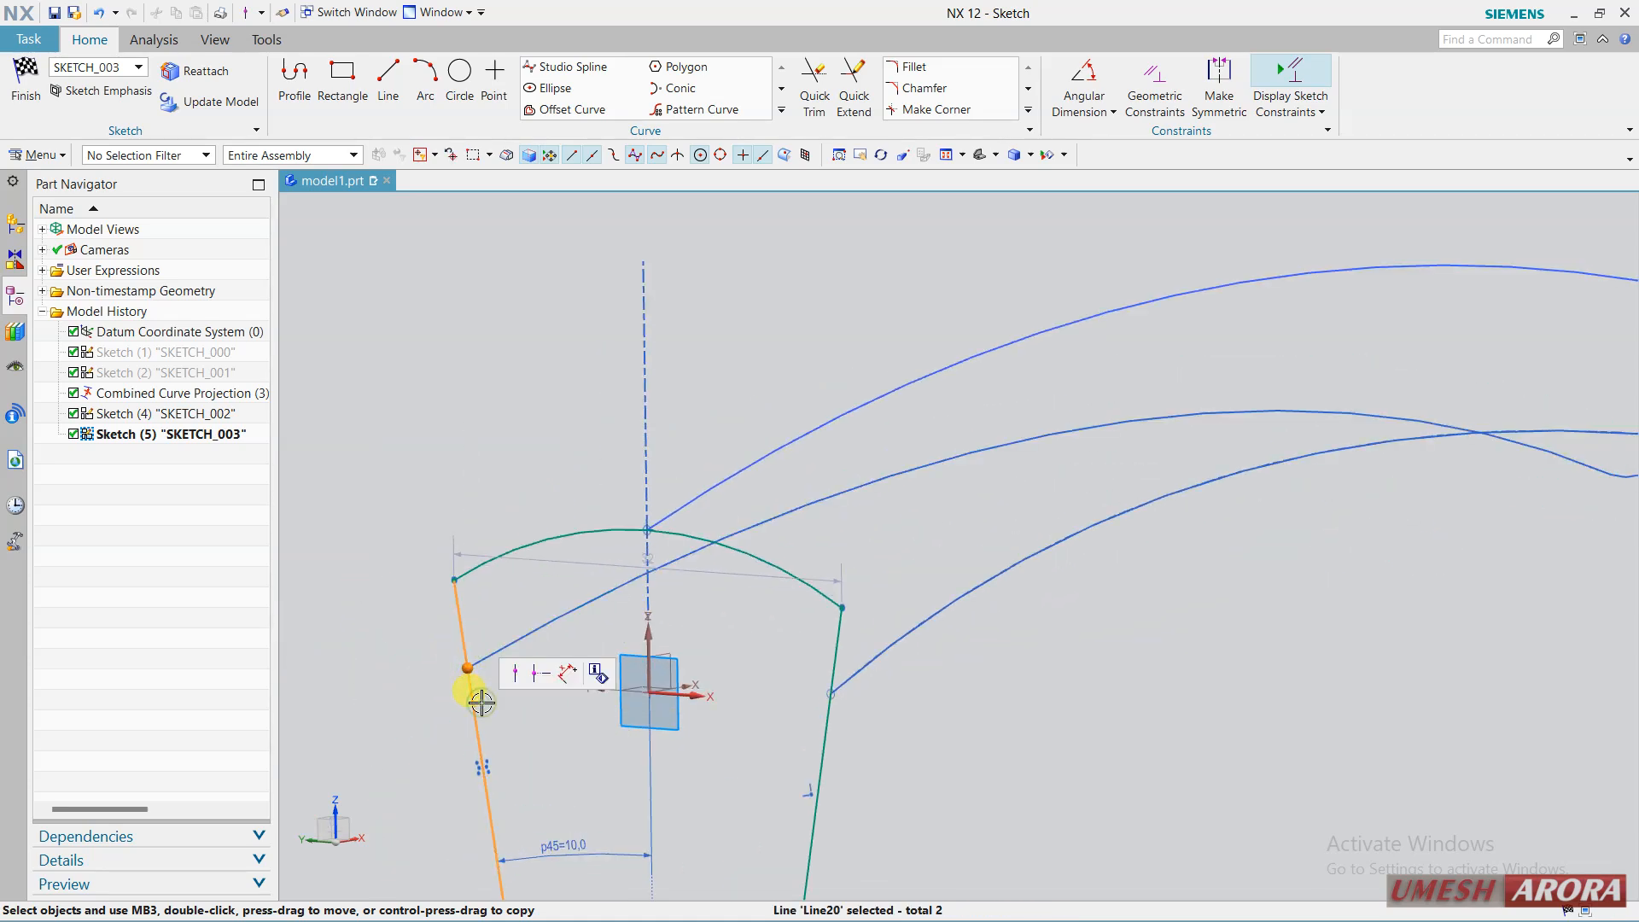
pyautogui.click(513, 676)
pyautogui.scroll(-2, 666, 674)
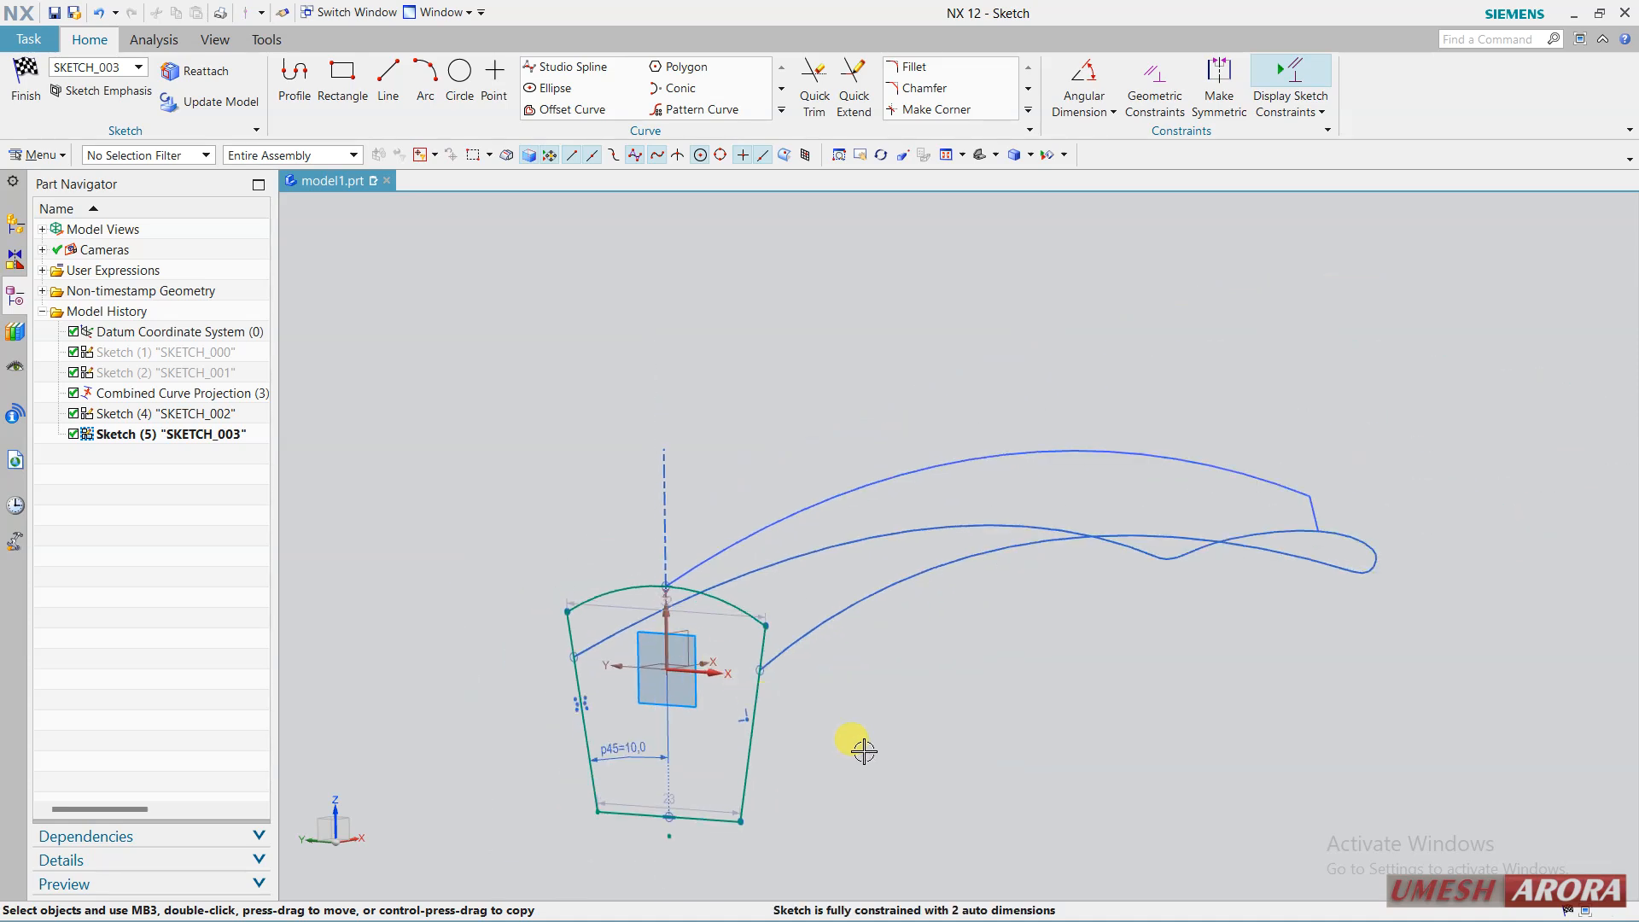
# Dimension the vertical distance from the base line to the crown point of the top arc as 20 mm.
pyautogui.moveTo(971, 728); pyautogui.dragTo(897, 726, button='middle')
pyautogui.scroll(2, 1172, 722)
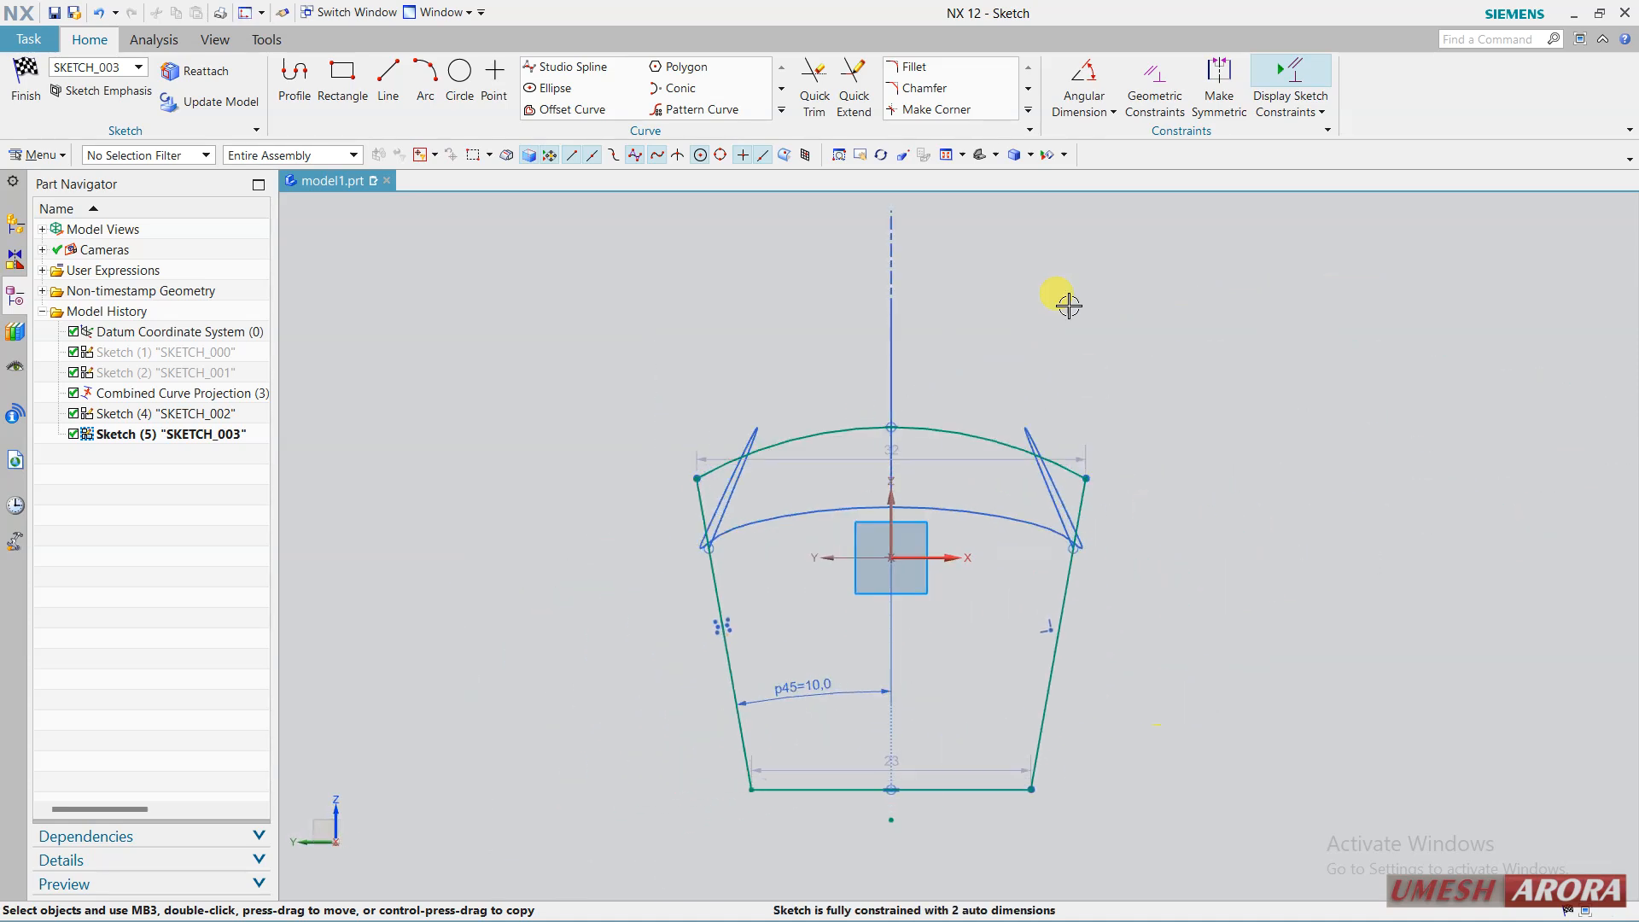
pyautogui.click(1082, 111)
pyautogui.click(1079, 130)
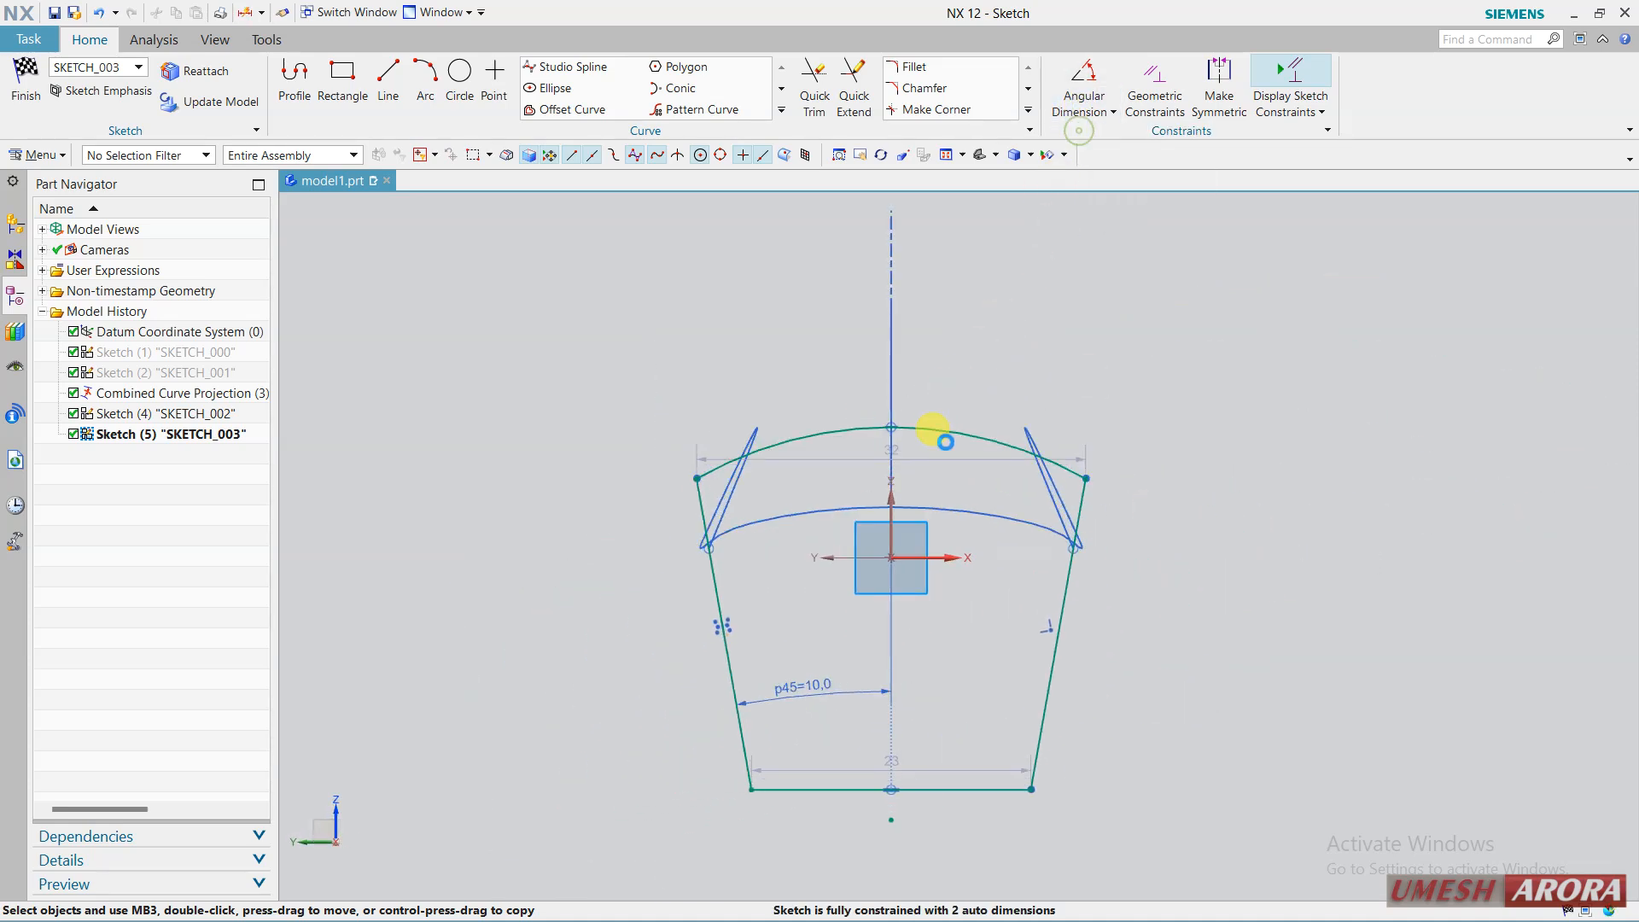
pyautogui.click(946, 787)
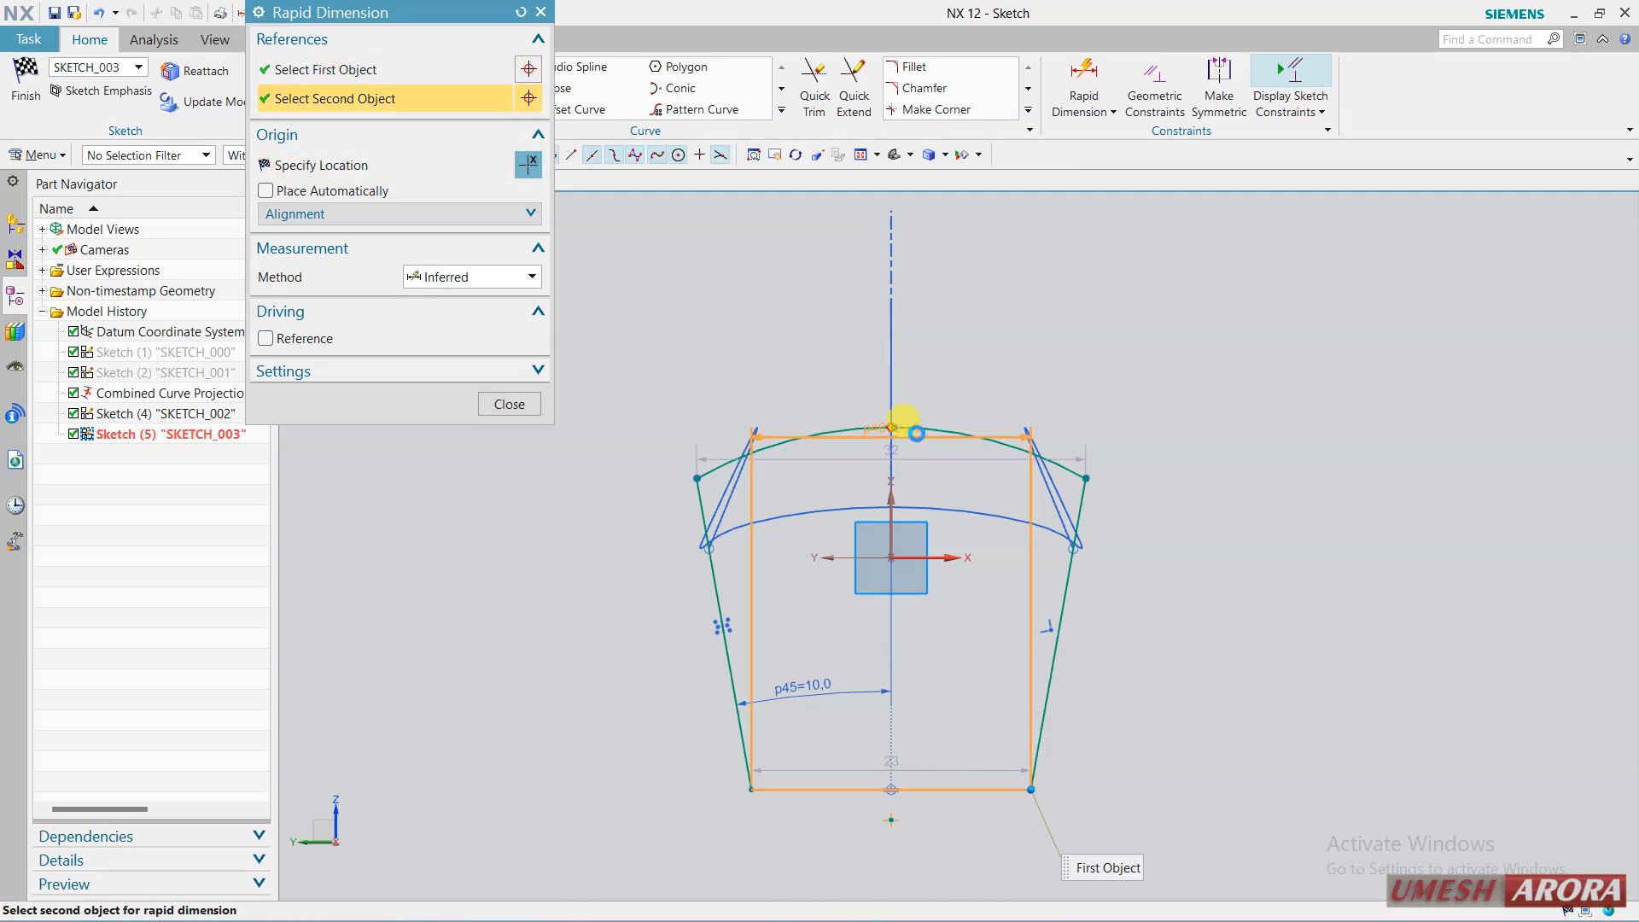
pyautogui.click(896, 426)
pyautogui.click(1192, 646)
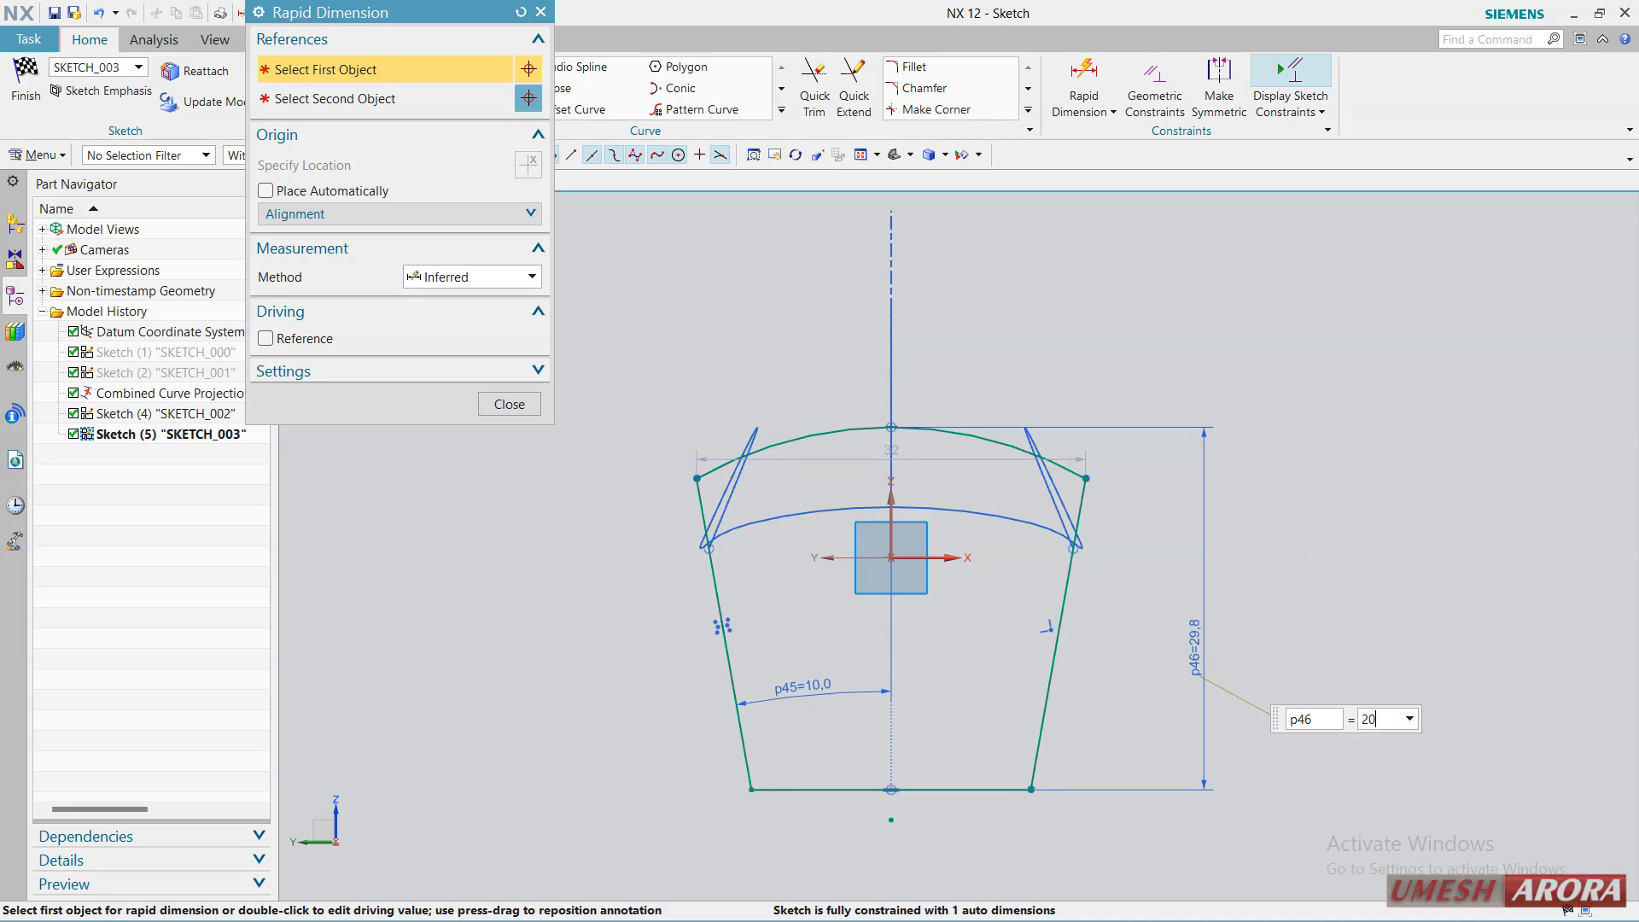
pyautogui.write('20')
pyautogui.press('Return')
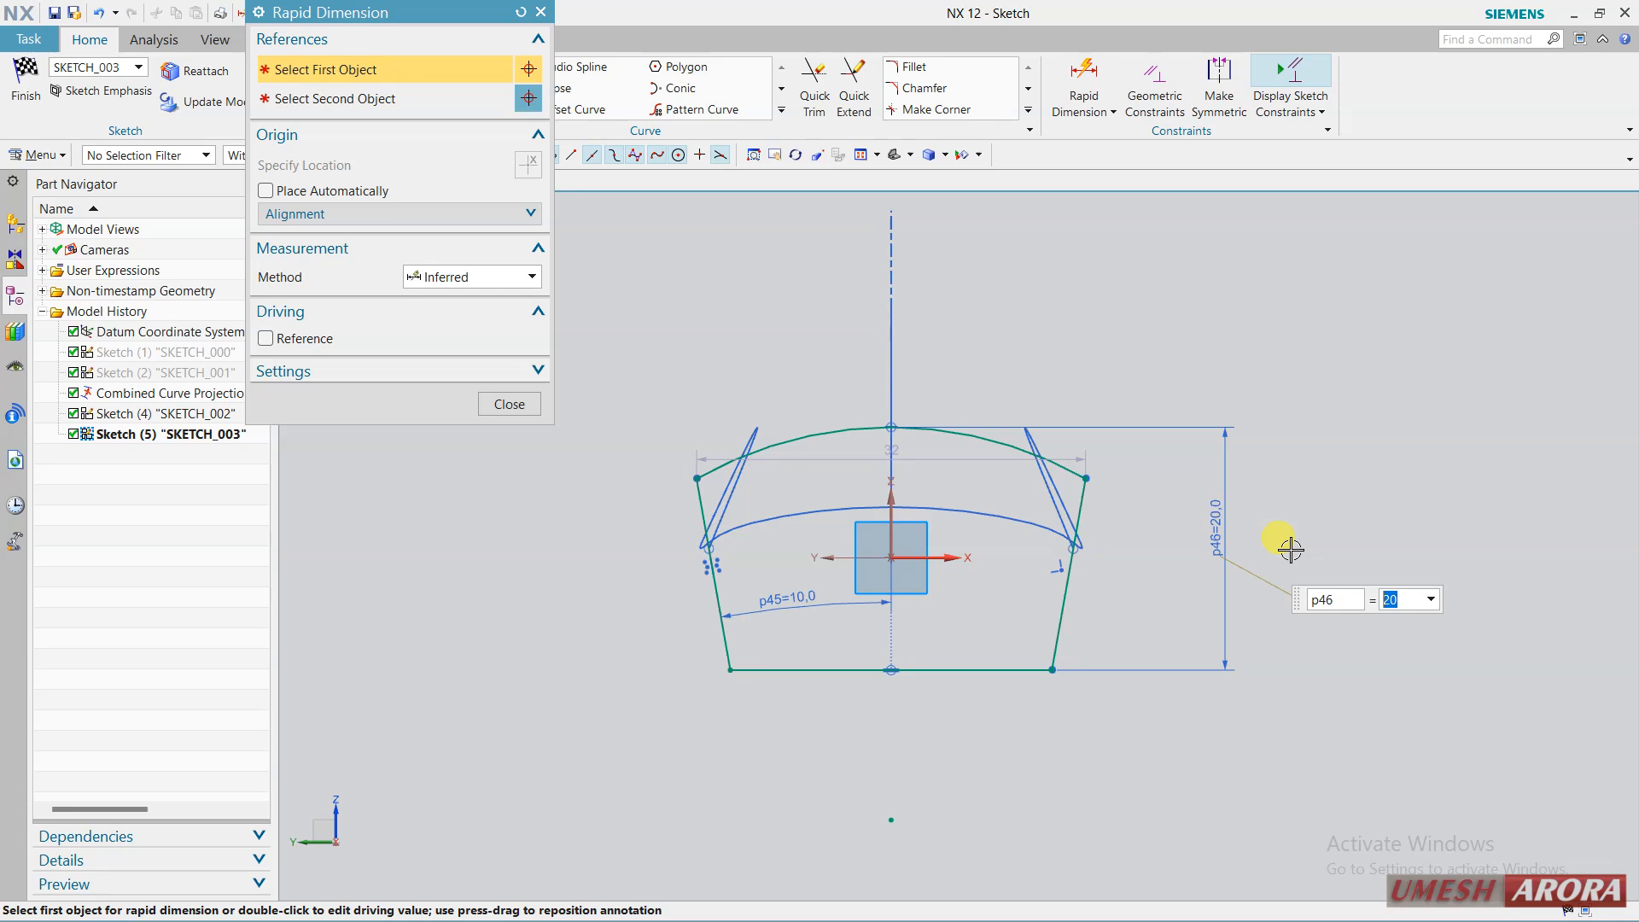
pyautogui.click(509, 403)
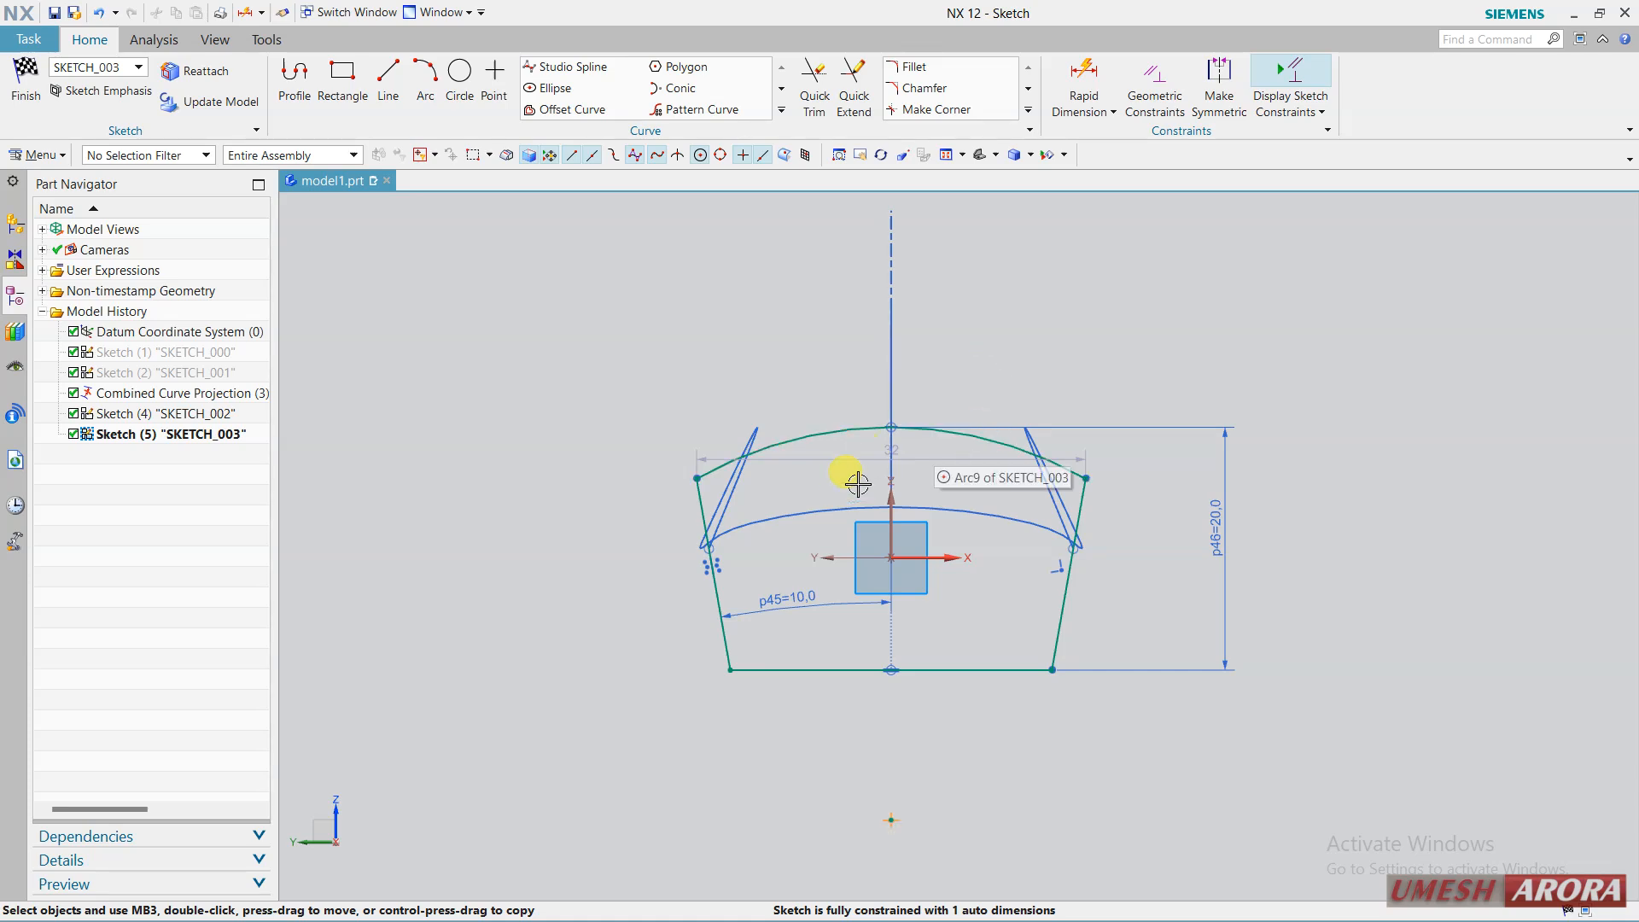
# Pull the top arc's left end slightly down along the side line and fillet both upper corners of the profile with a 10 mm radius.
pyautogui.scroll(3, 795, 480)
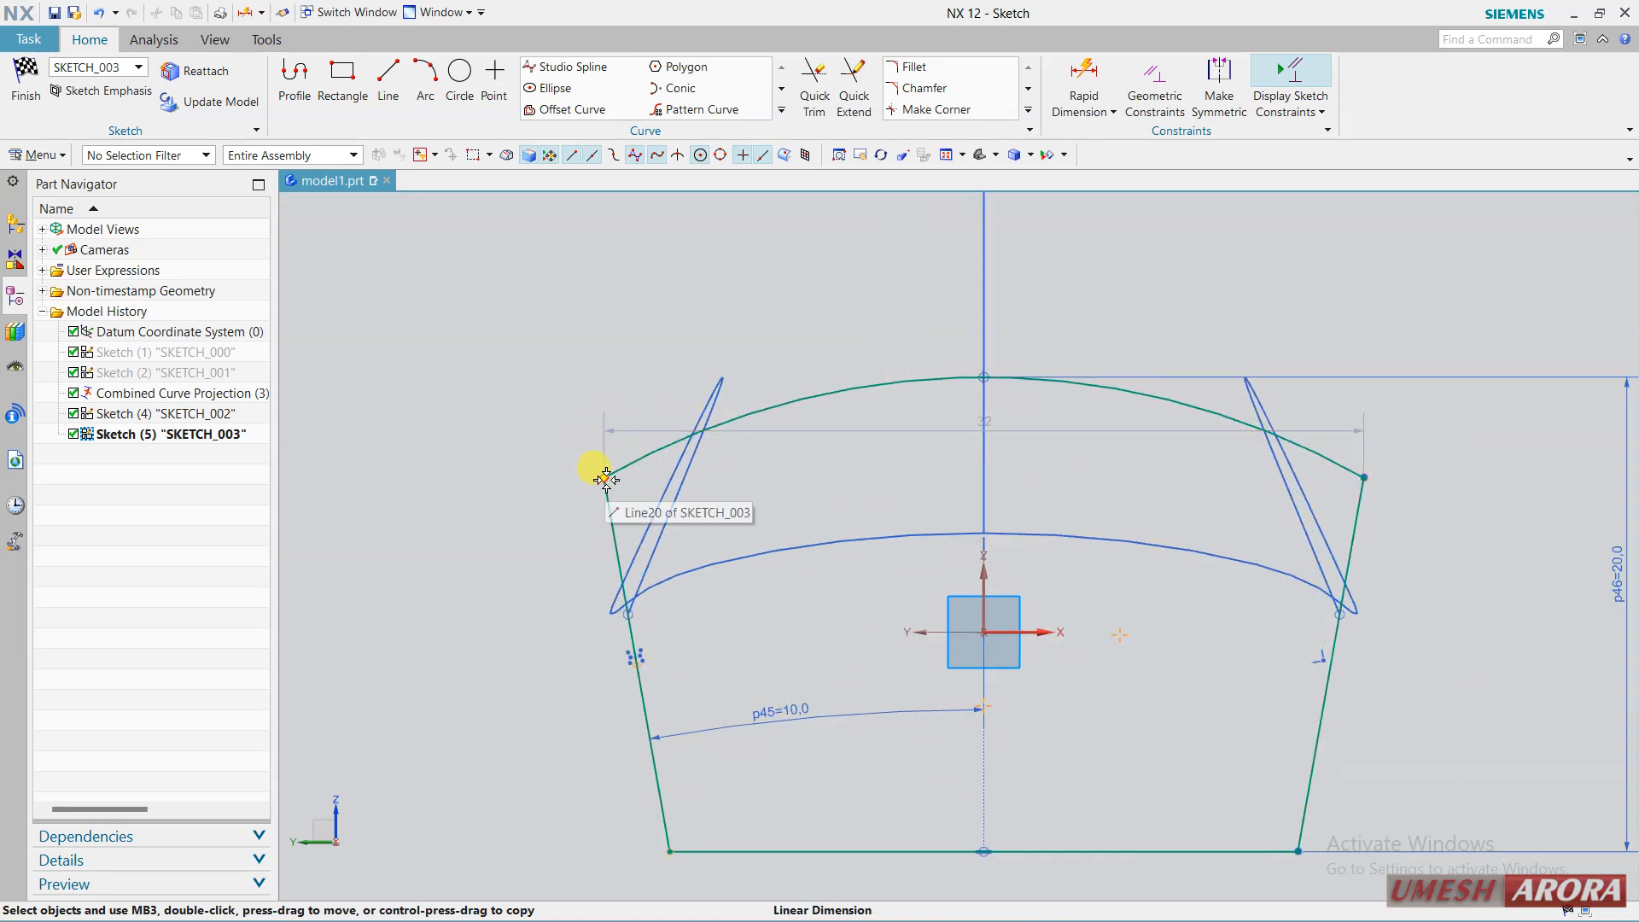
pyautogui.moveTo(597, 470)
pyautogui.mouseDown()
pyautogui.moveTo(665, 431)
pyautogui.moveTo(673, 468)
pyautogui.moveTo(727, 470)
pyautogui.mouseUp()
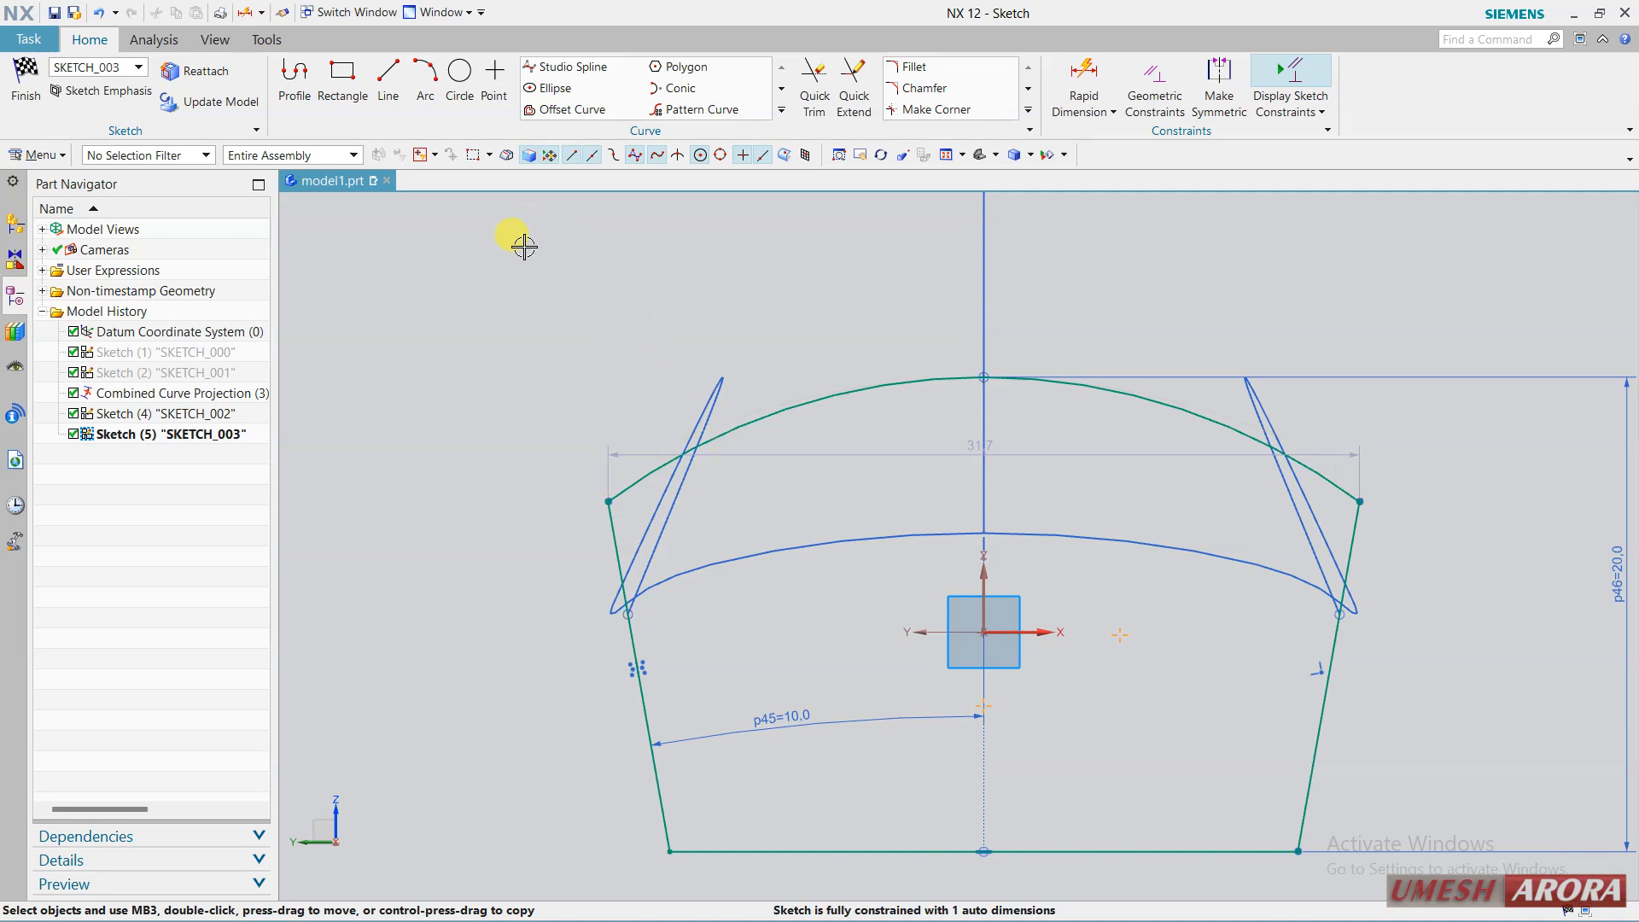
pyautogui.click(913, 67)
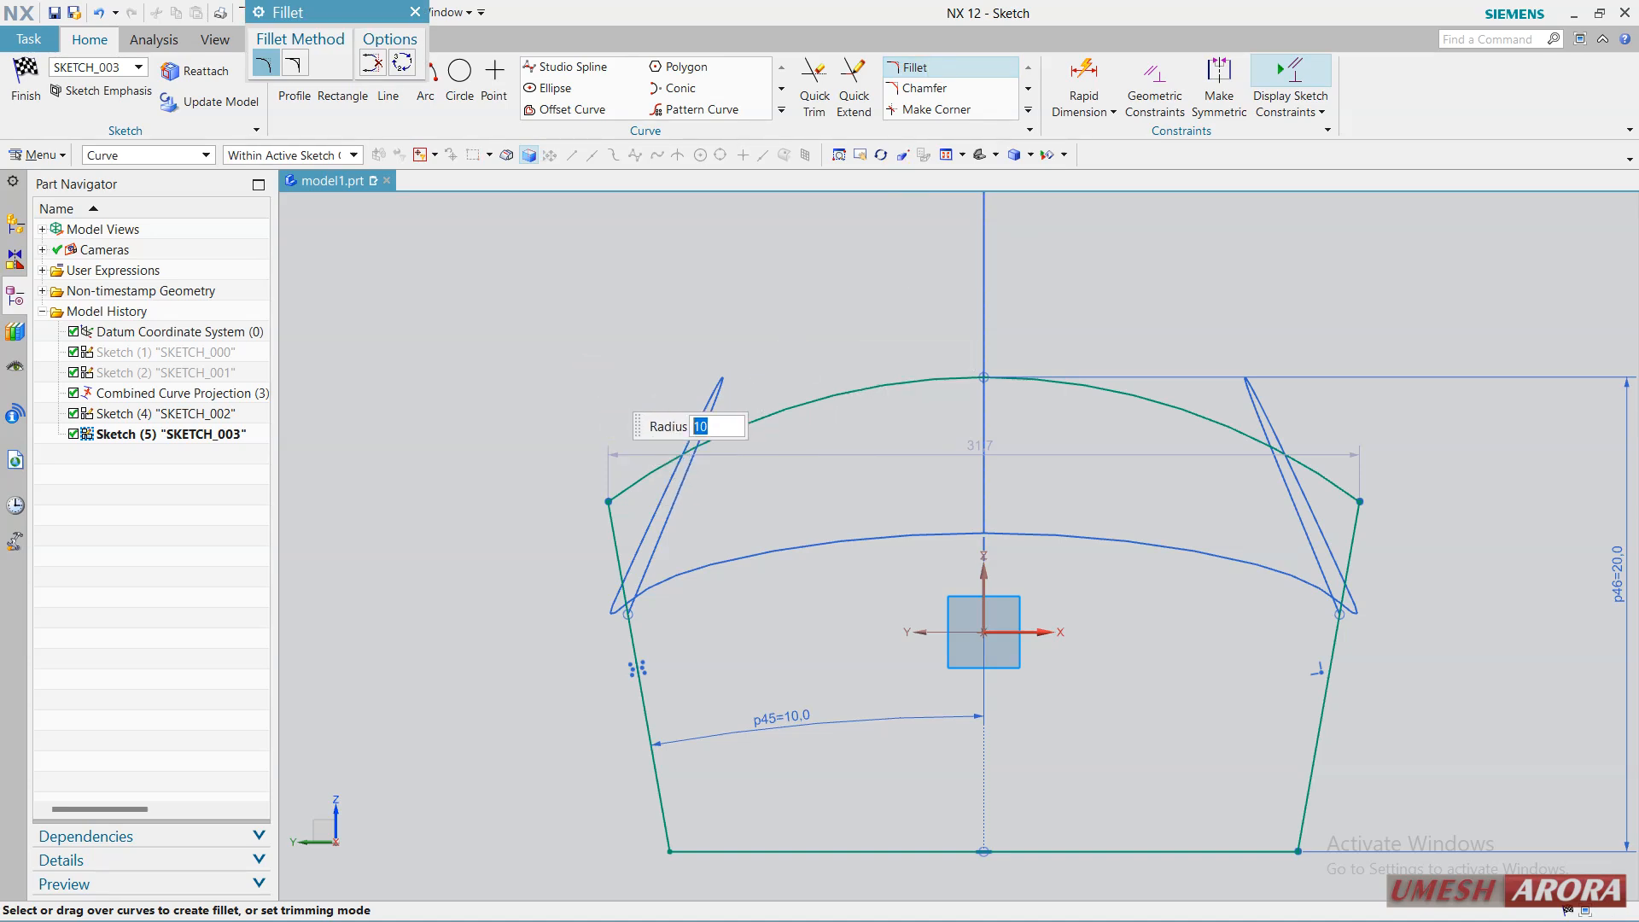
pyautogui.click(610, 501)
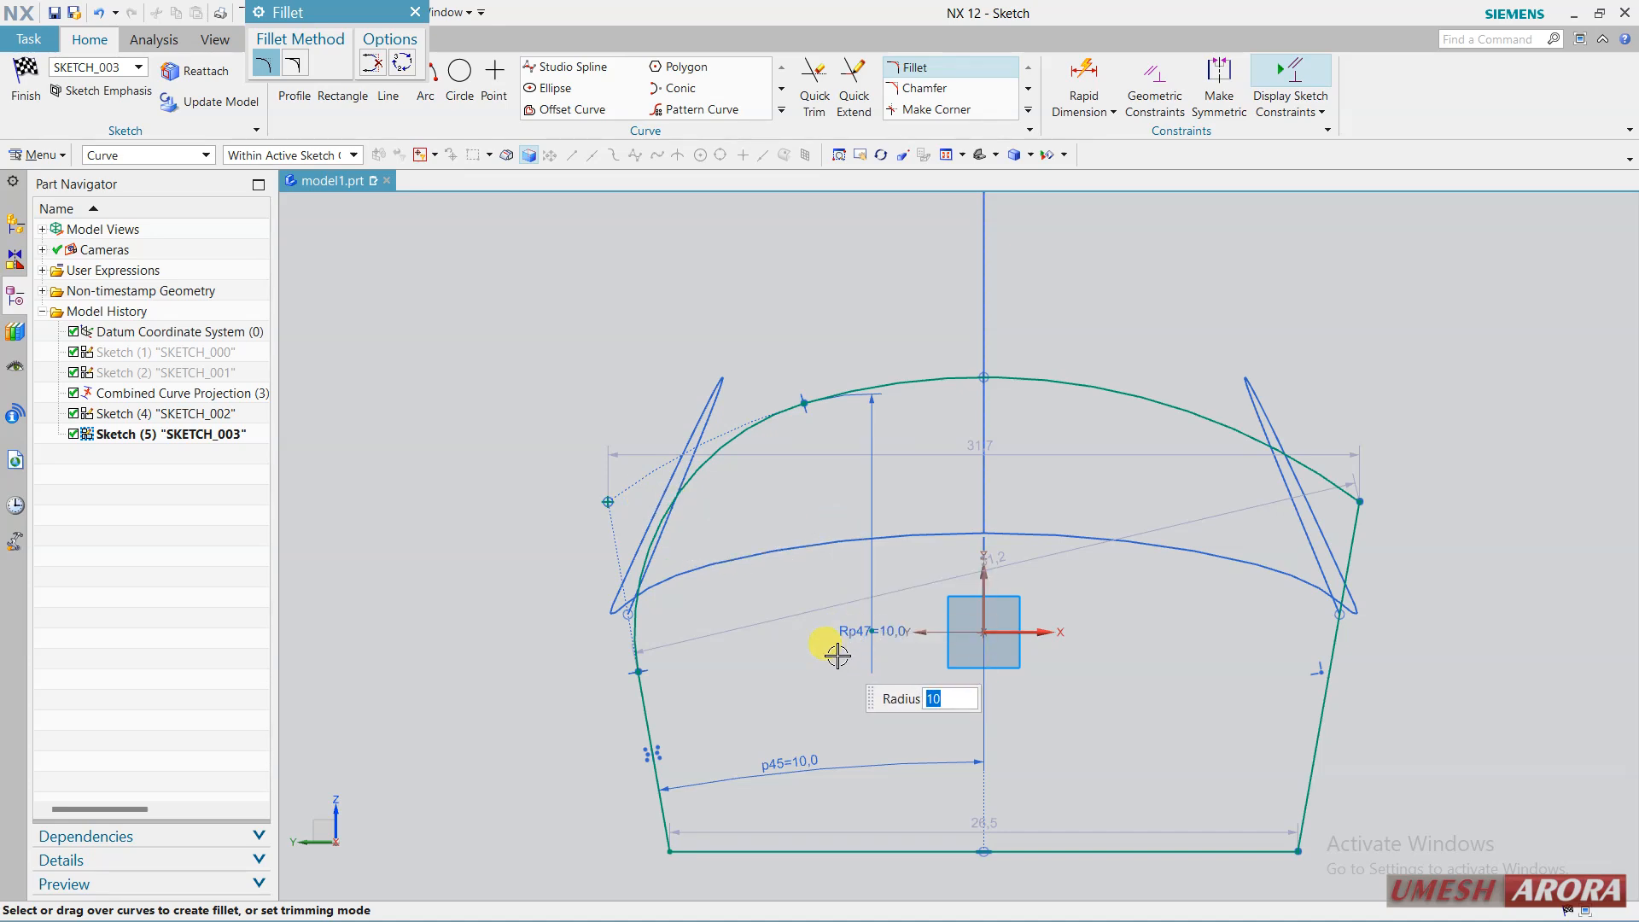
pyautogui.click(1356, 501)
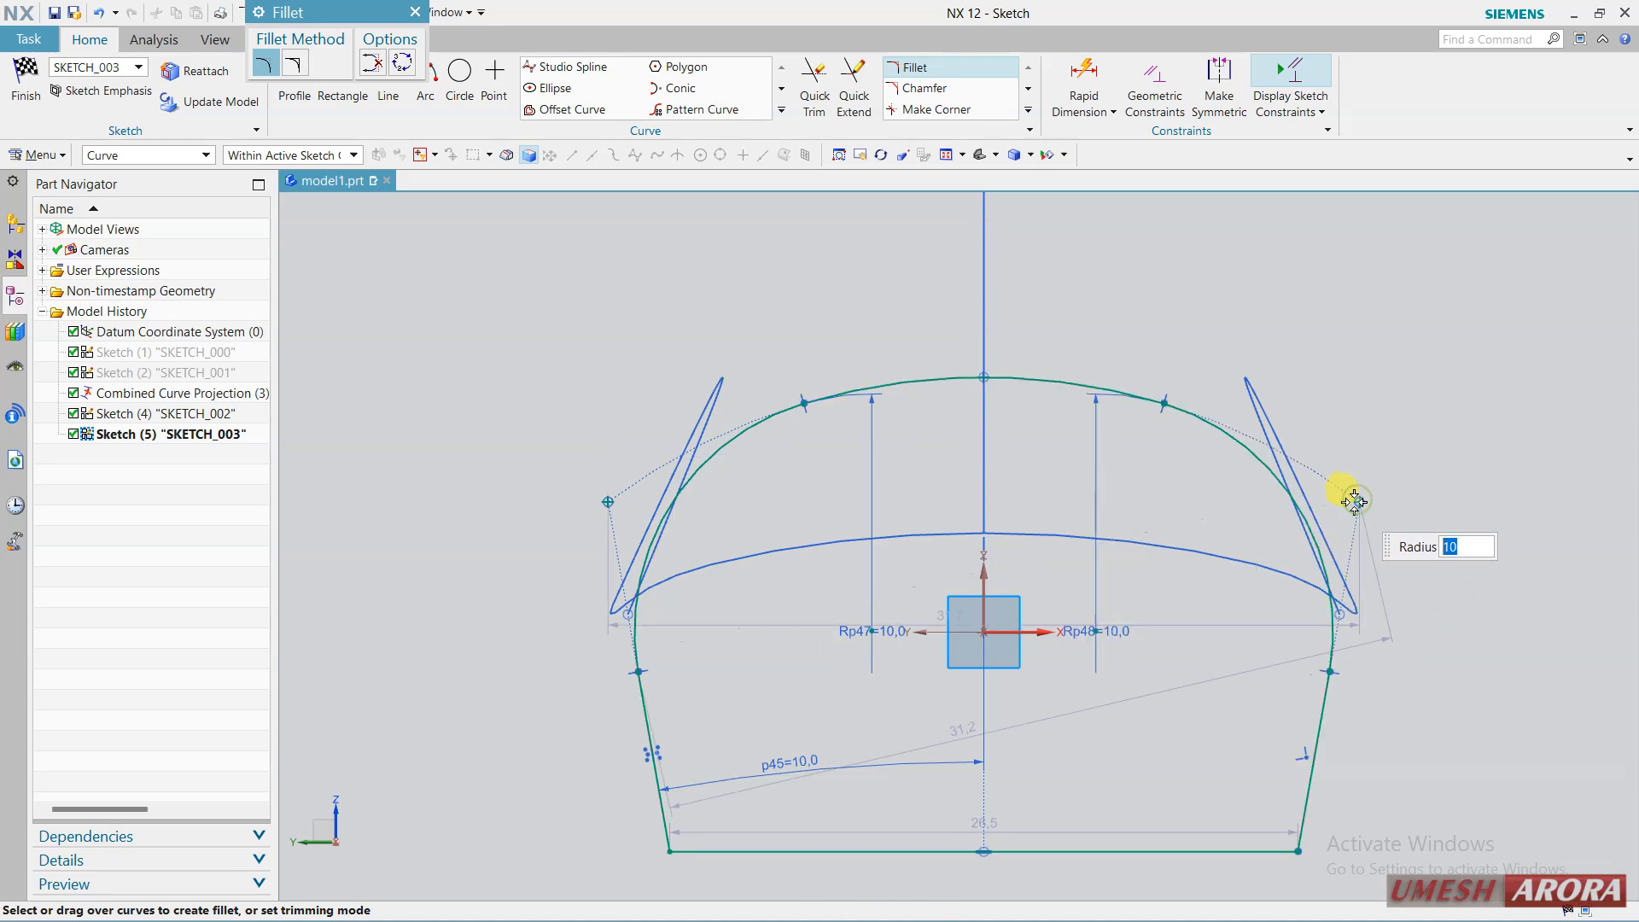
pyautogui.press('Escape')
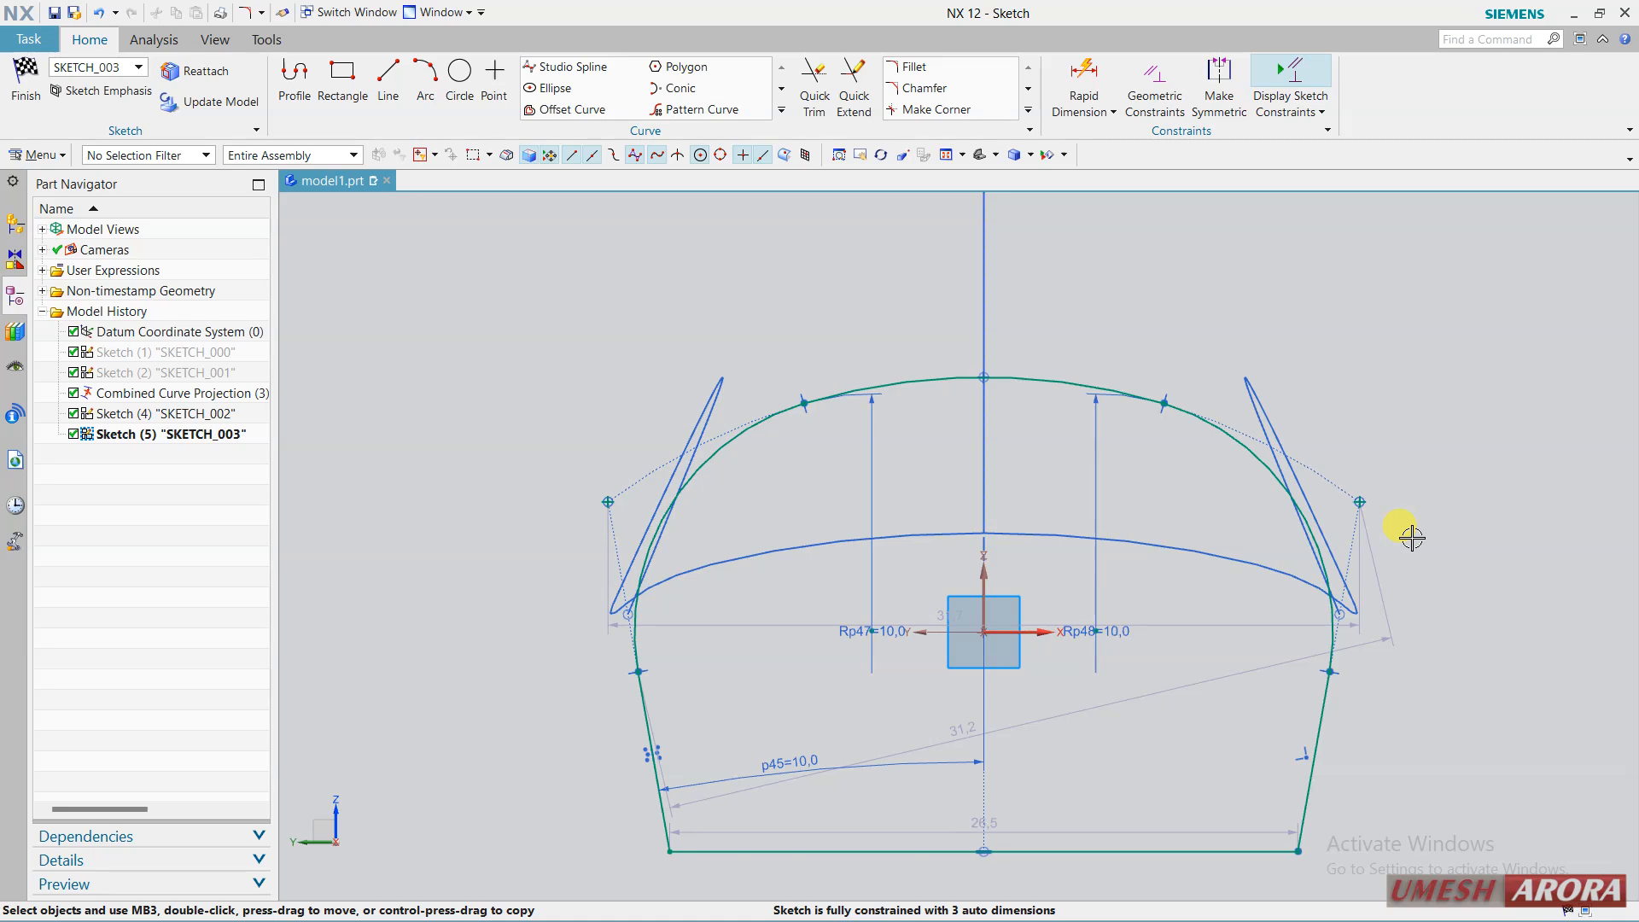
# Align the lower end points of the two fillets horizontally and adjust their common height slightly.
pyautogui.moveTo(1325, 662)
pyautogui.mouseDown()
pyautogui.moveTo(1343, 648)
pyautogui.moveTo(1343, 669)
pyautogui.mouseUp()
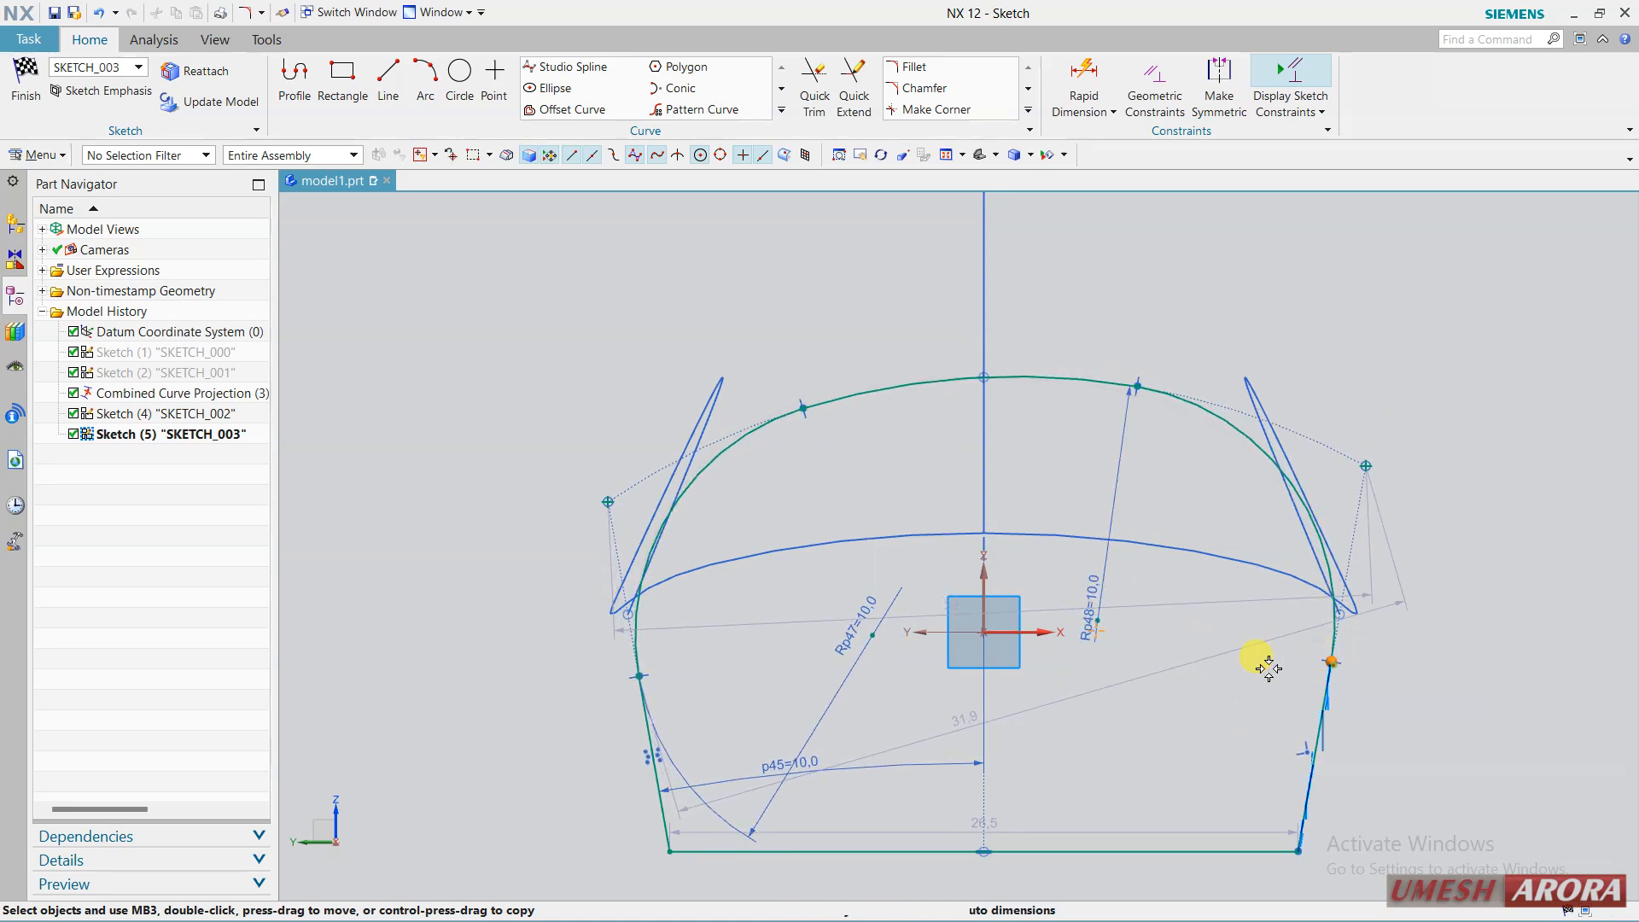
pyautogui.click(637, 678)
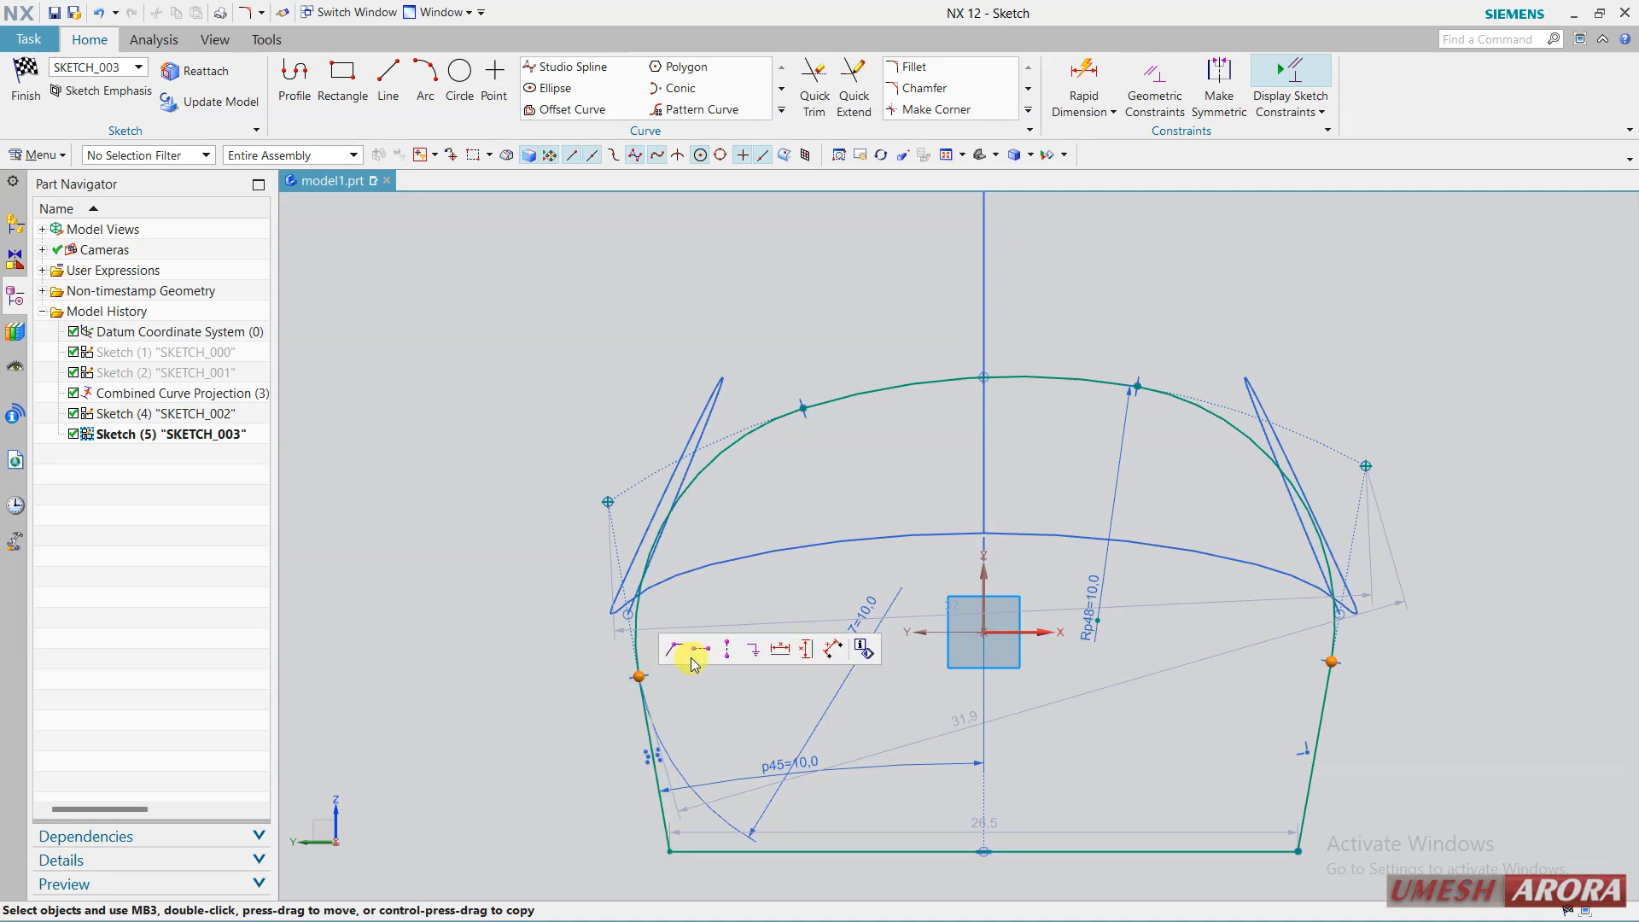
pyautogui.click(696, 655)
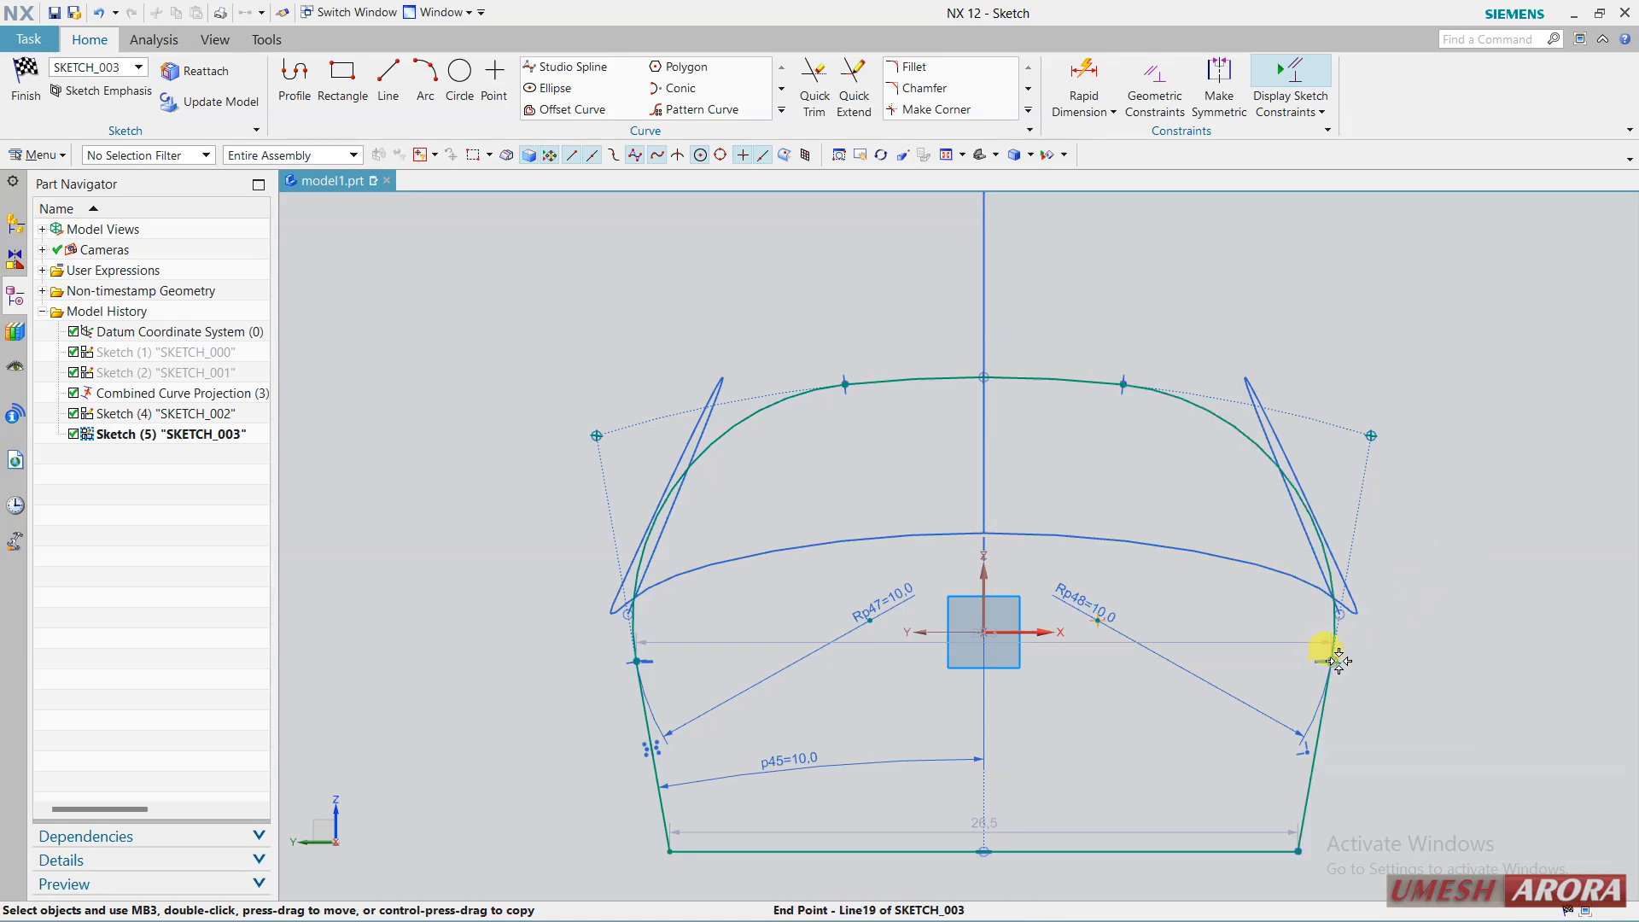
pyautogui.moveTo(1334, 661)
pyautogui.mouseDown()
pyautogui.moveTo(1350, 656)
pyautogui.moveTo(1312, 663)
pyautogui.mouseUp()
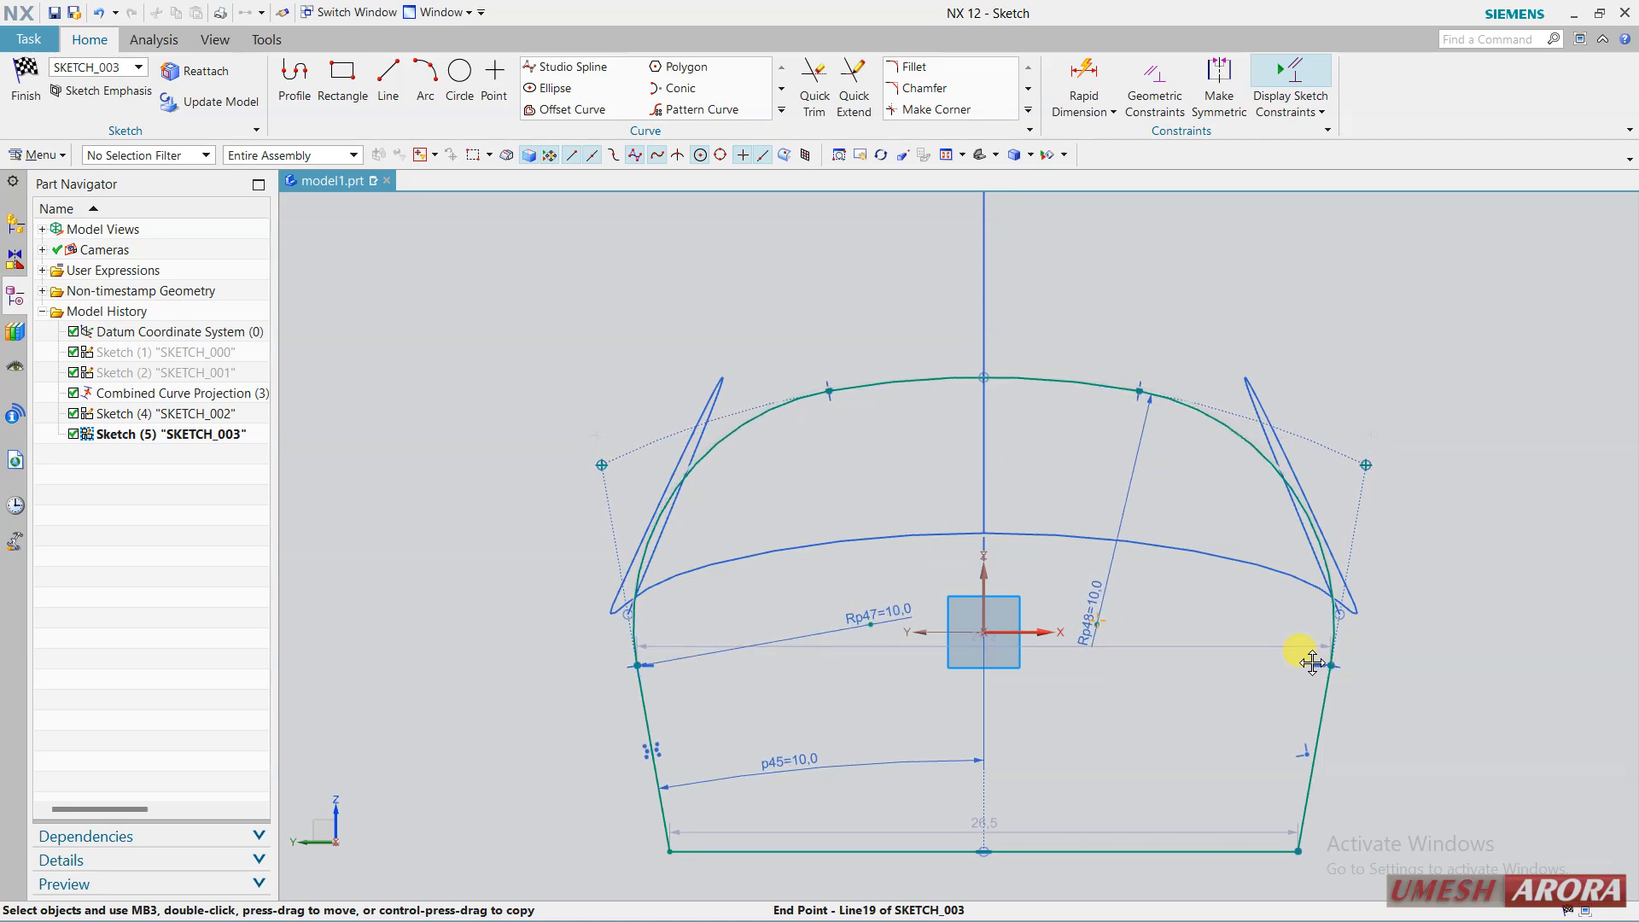
# Try to align the upper end points of the two corner fillets horizontally, and undo the constraint.
pyautogui.click(1368, 461)
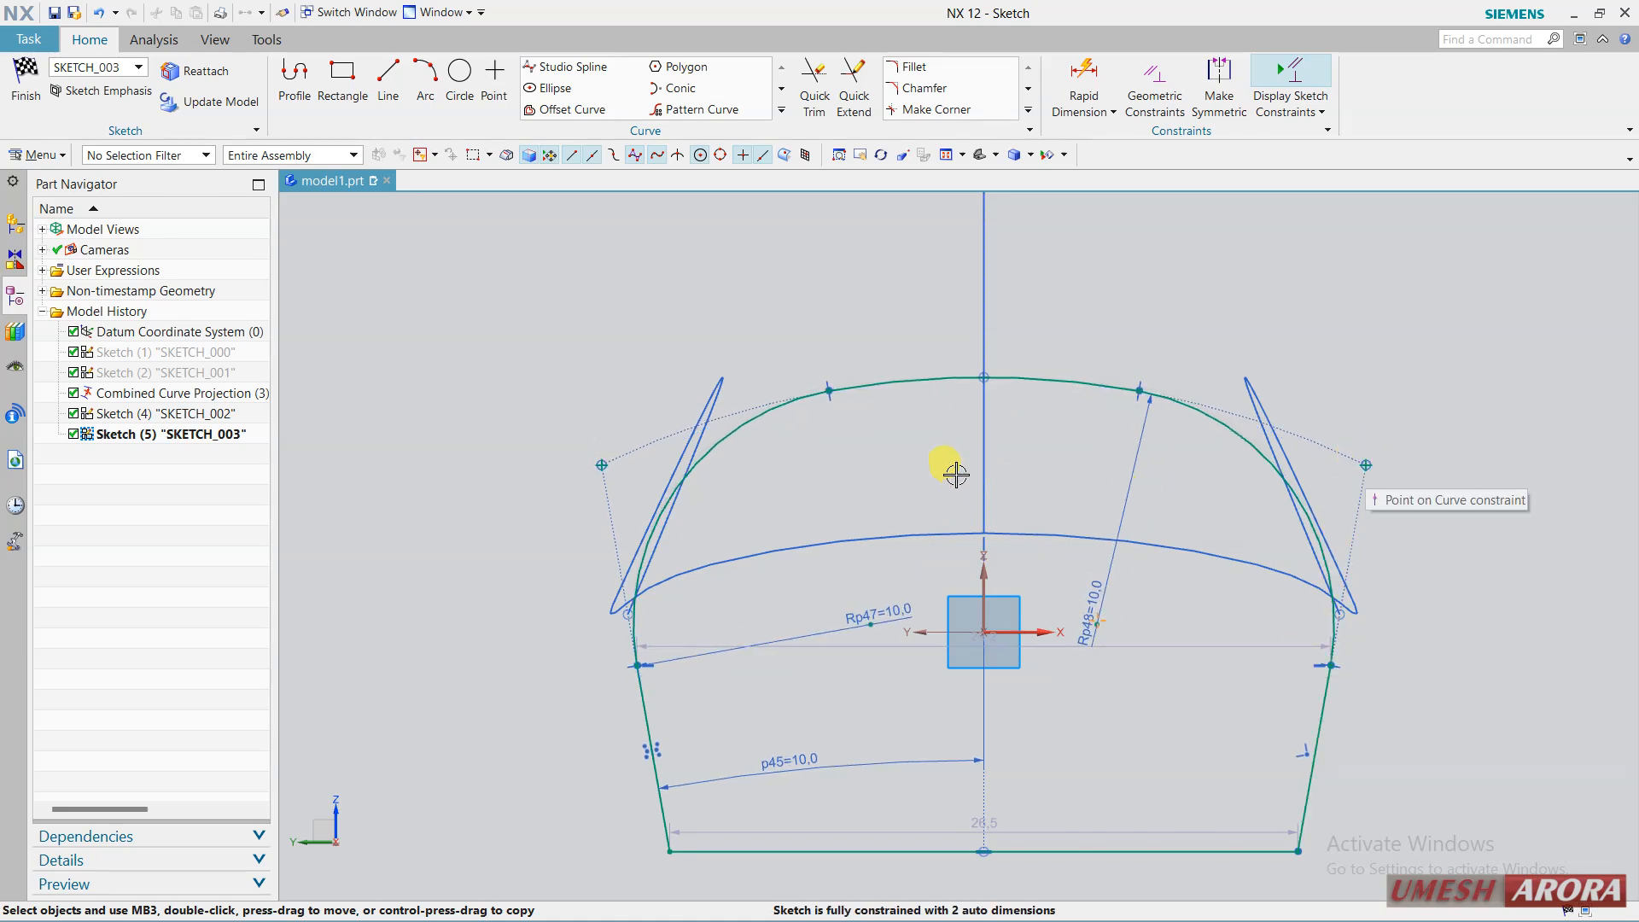
pyautogui.click(1140, 393)
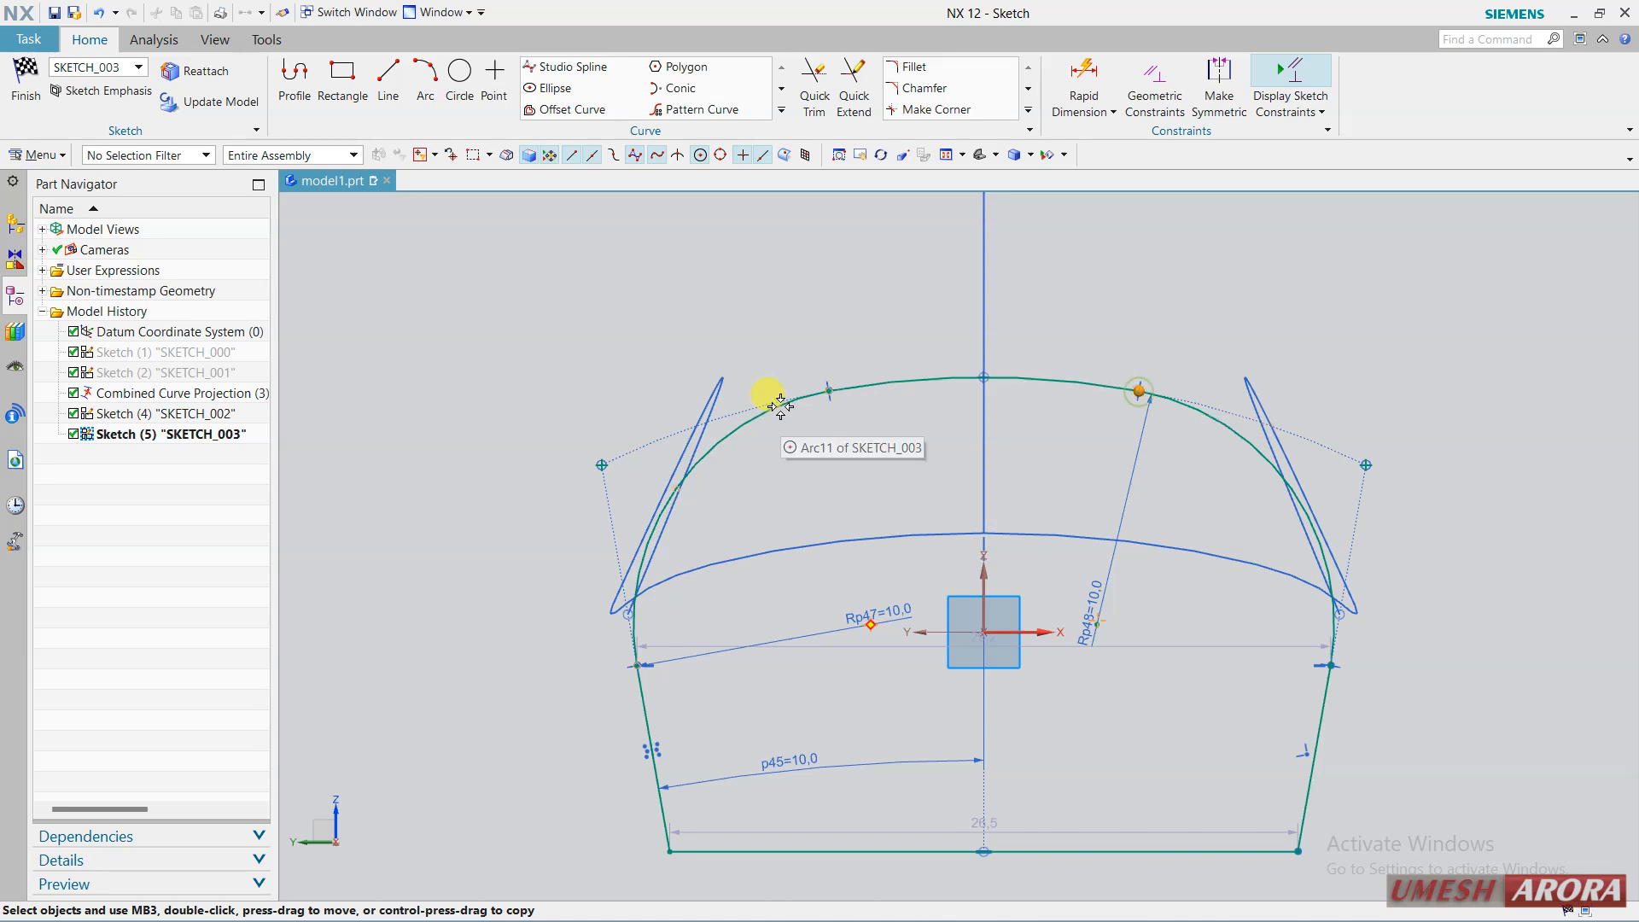
pyautogui.click(829, 391)
pyautogui.click(887, 363)
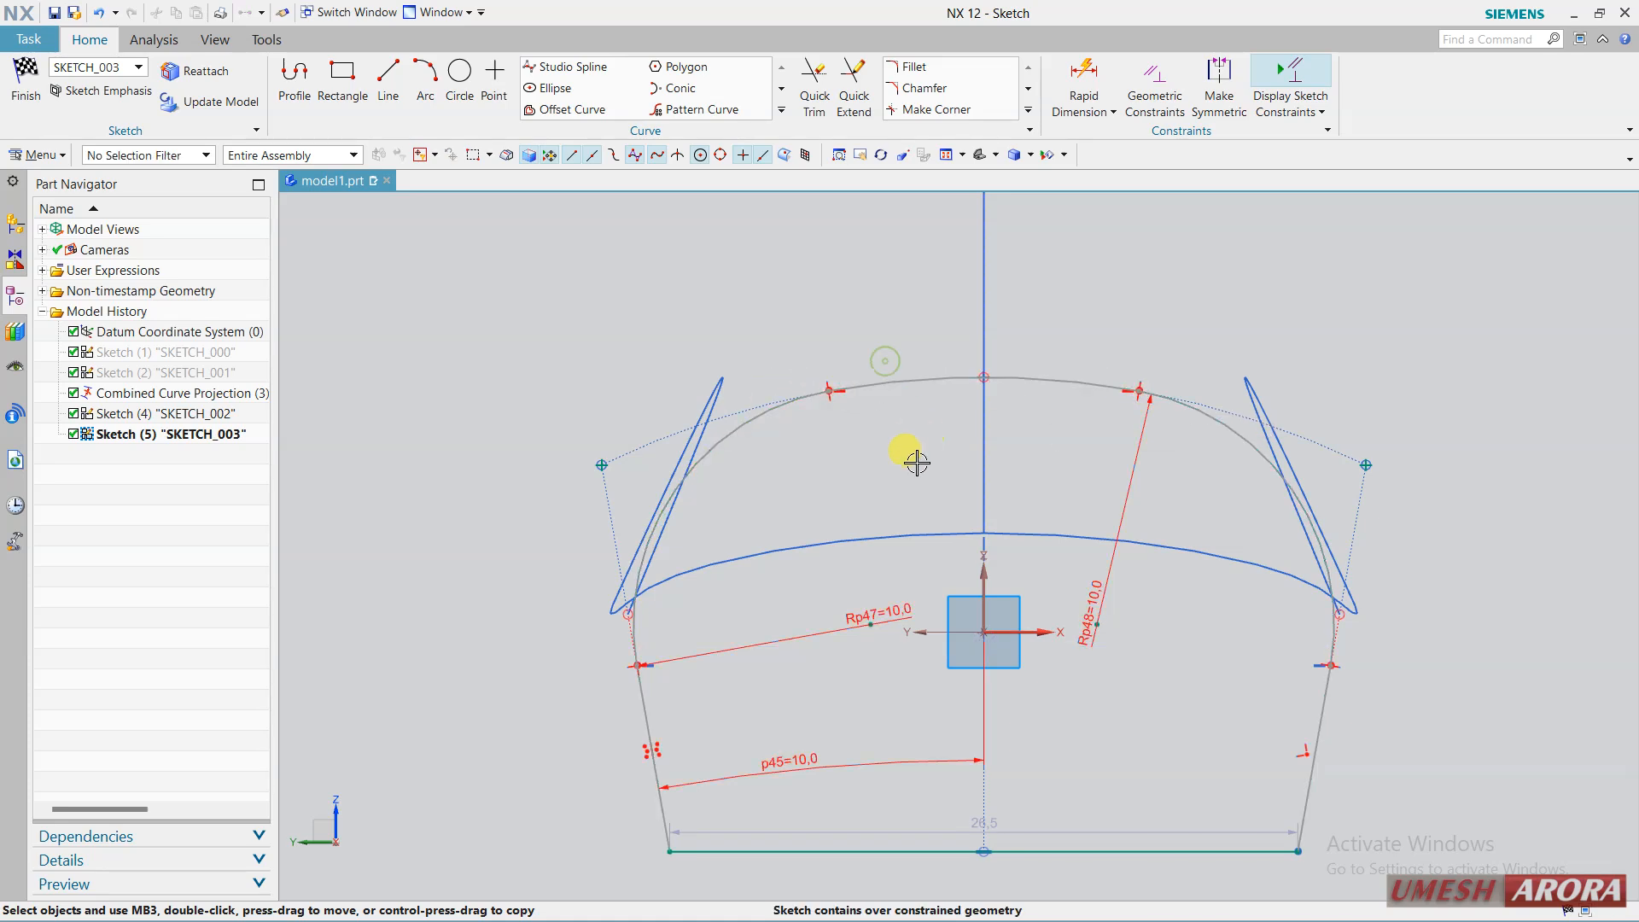
pyautogui.click(99, 12)
pyautogui.moveTo(606, 243); pyautogui.dragTo(1171, 674, button='middle')
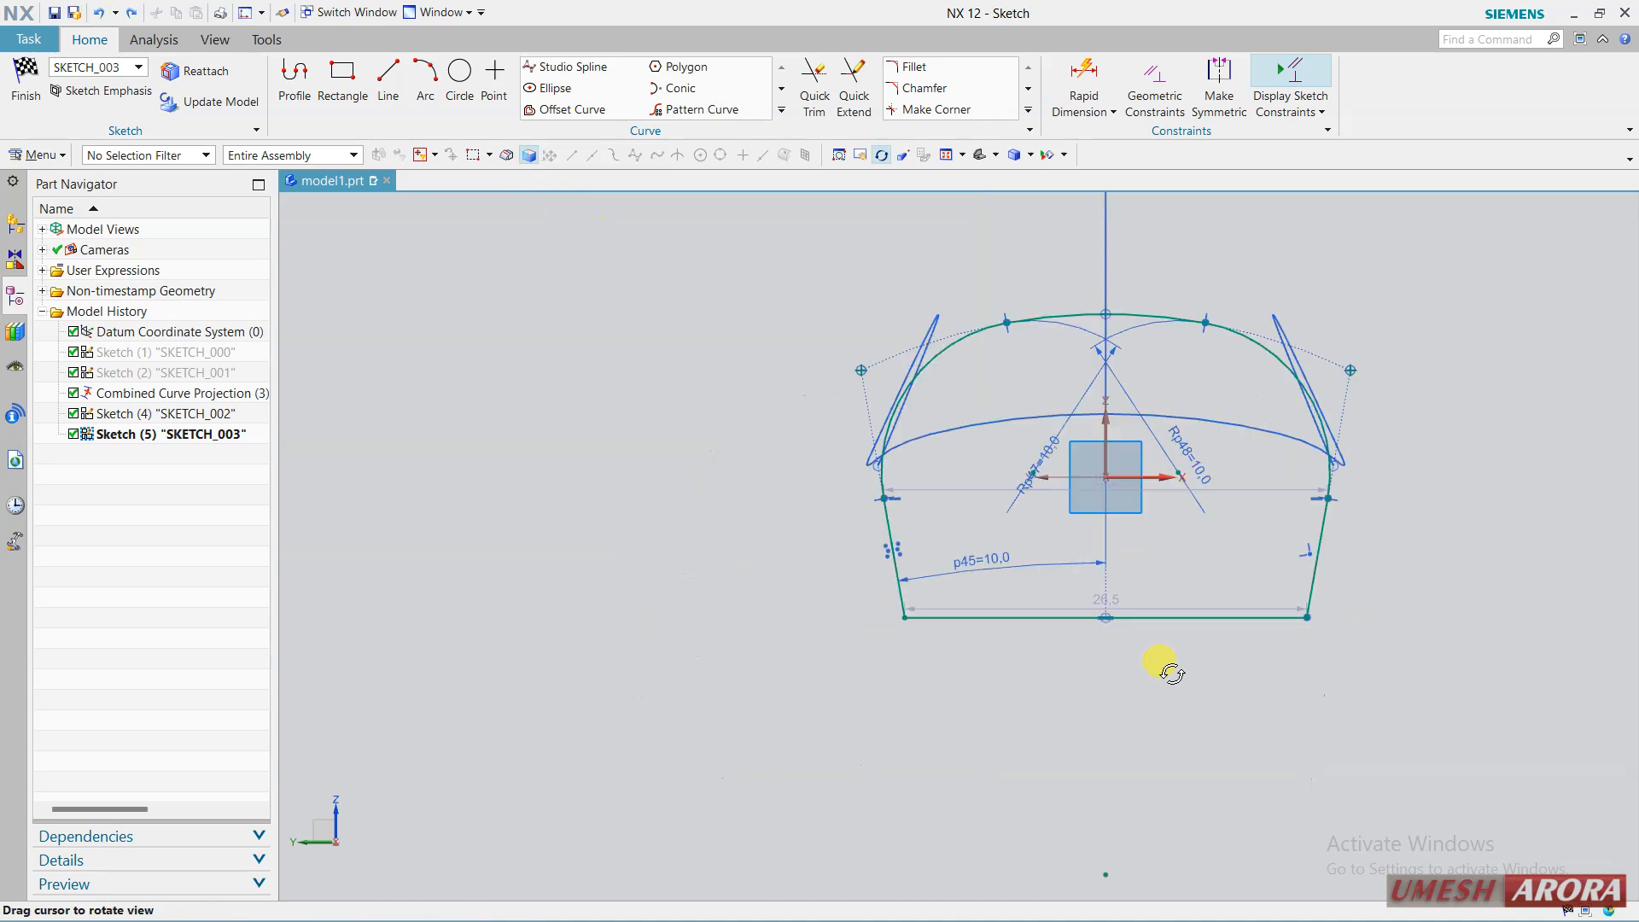
pyautogui.press('Escape')
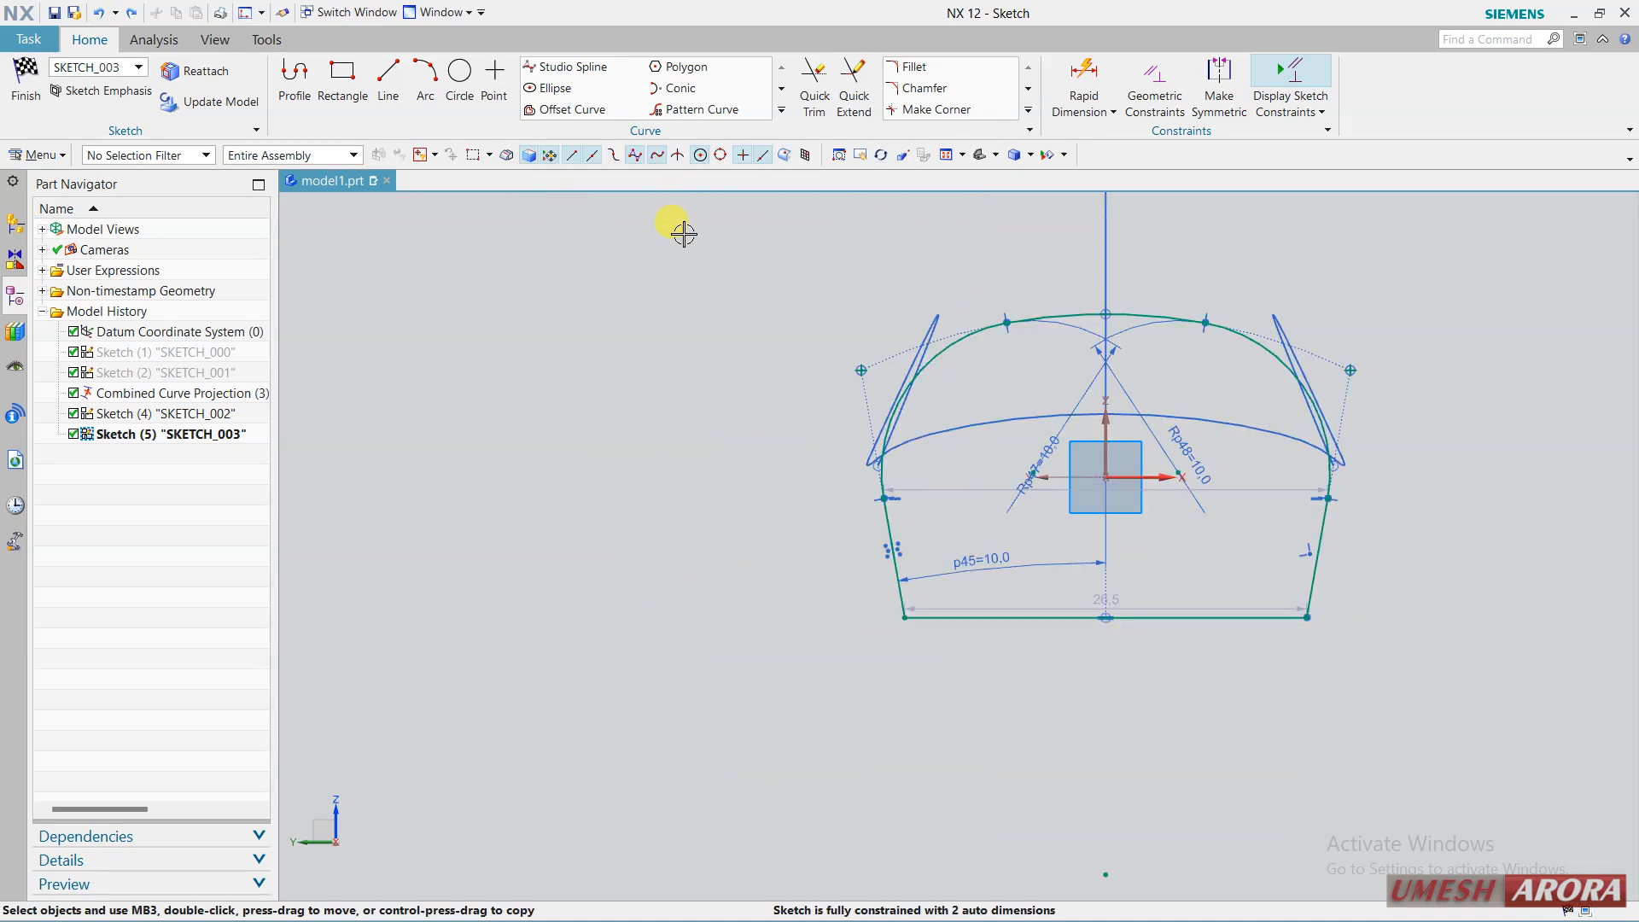
# Dimension the vertical distance from the base line's midpoint to the crown of the top arc as 20 mm.
pyautogui.click(1088, 75)
pyautogui.scroll(3, 1237, 264)
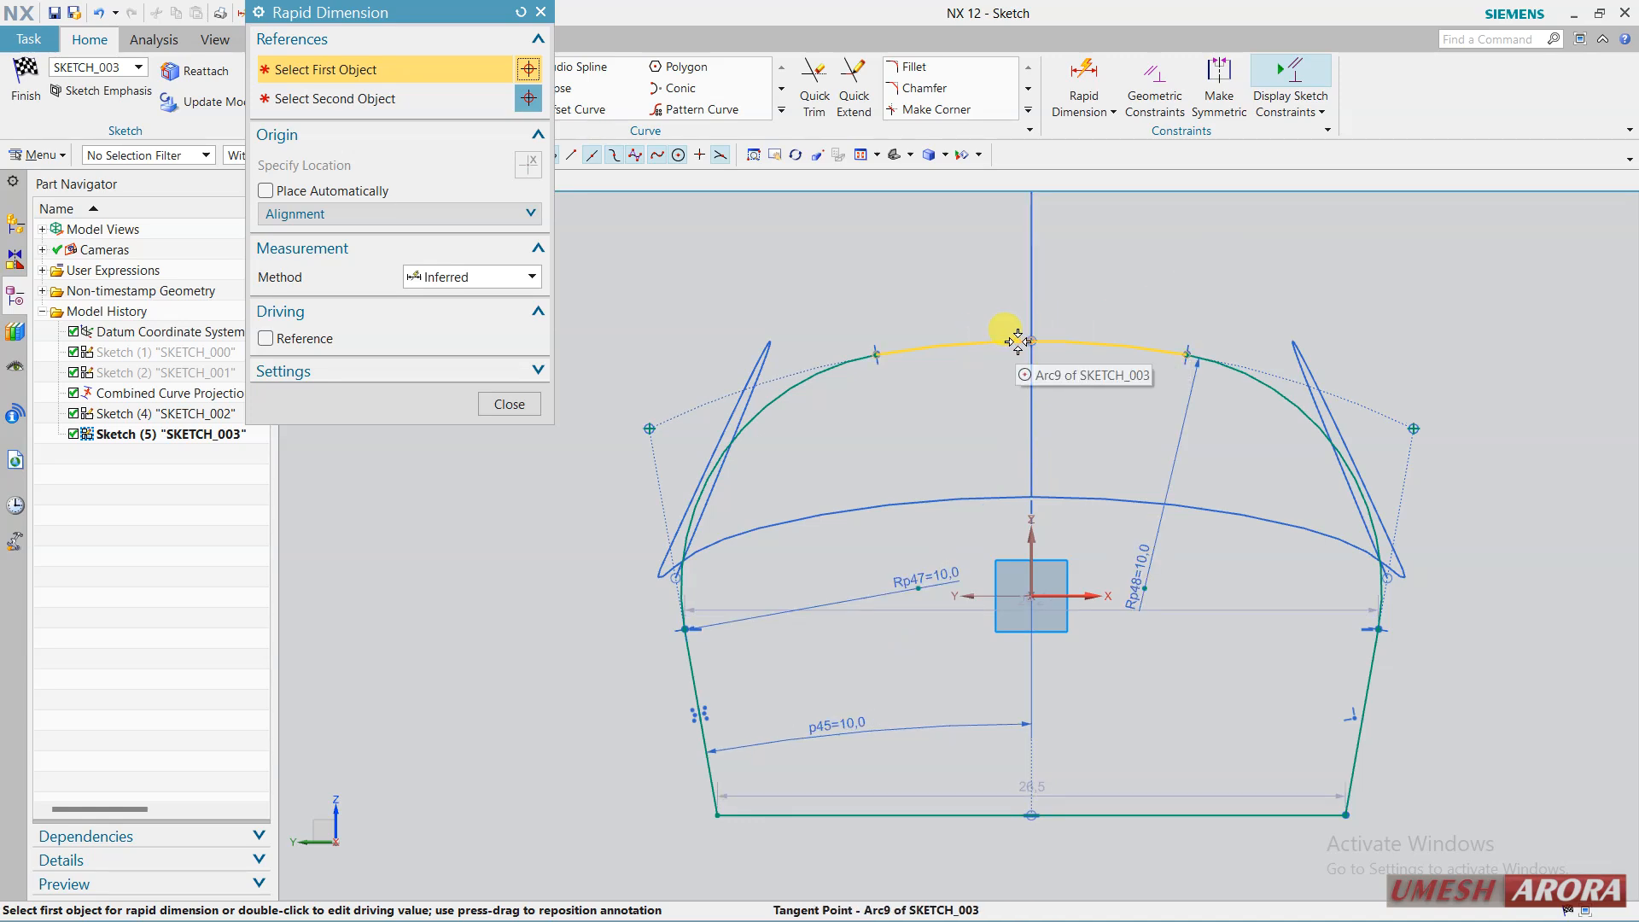
pyautogui.click(1028, 339)
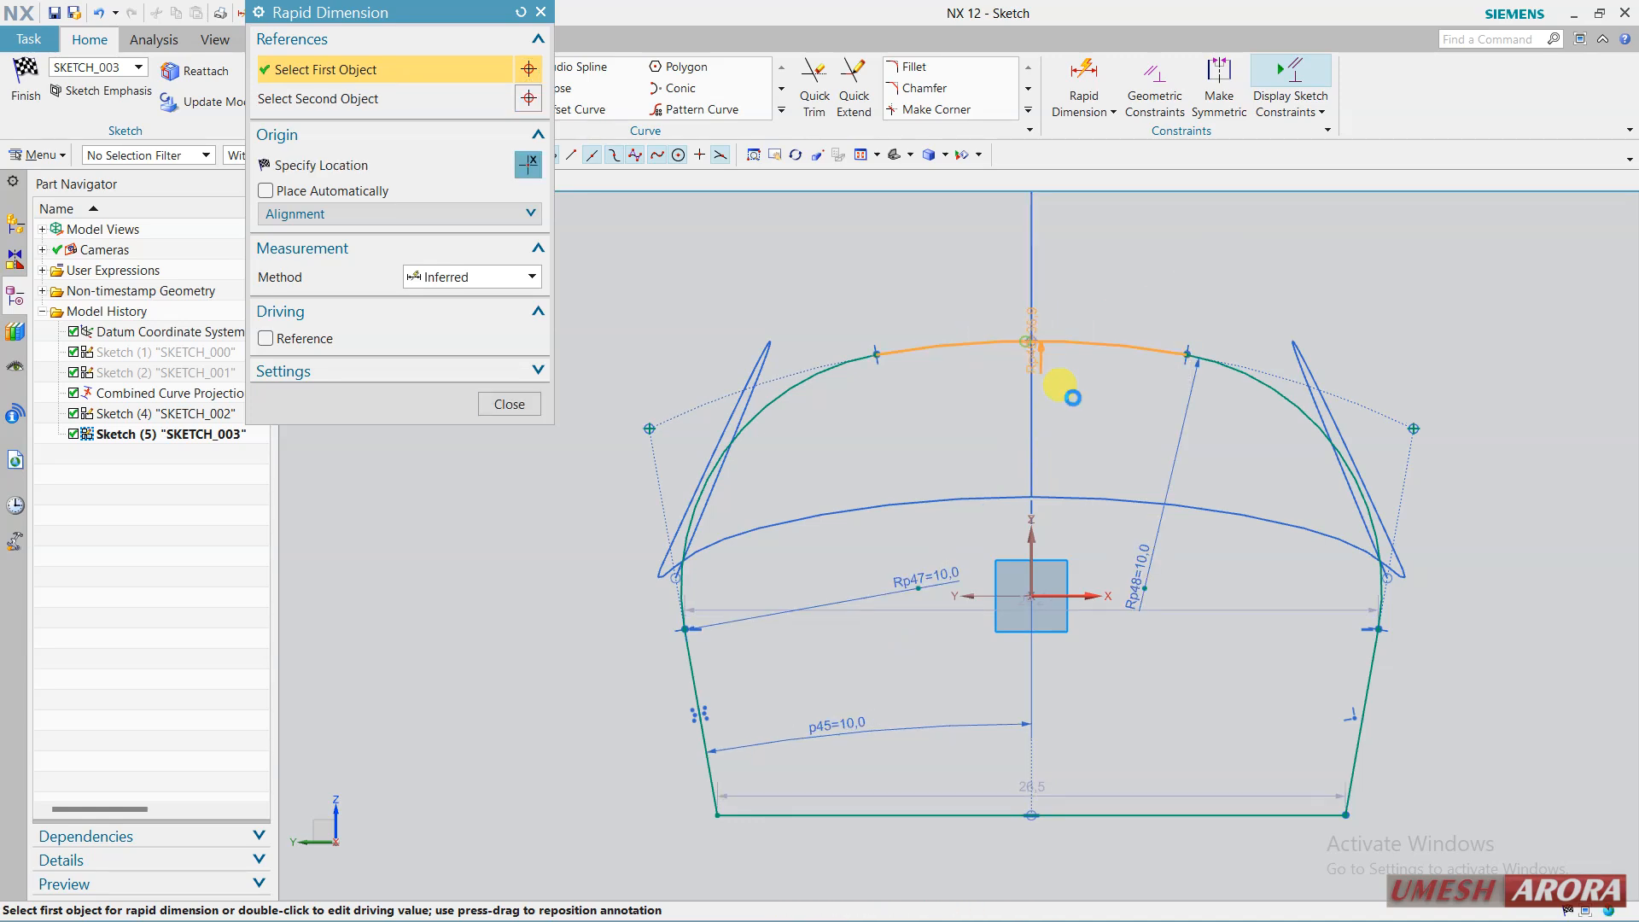
pyautogui.click(1030, 811)
pyautogui.click(1466, 547)
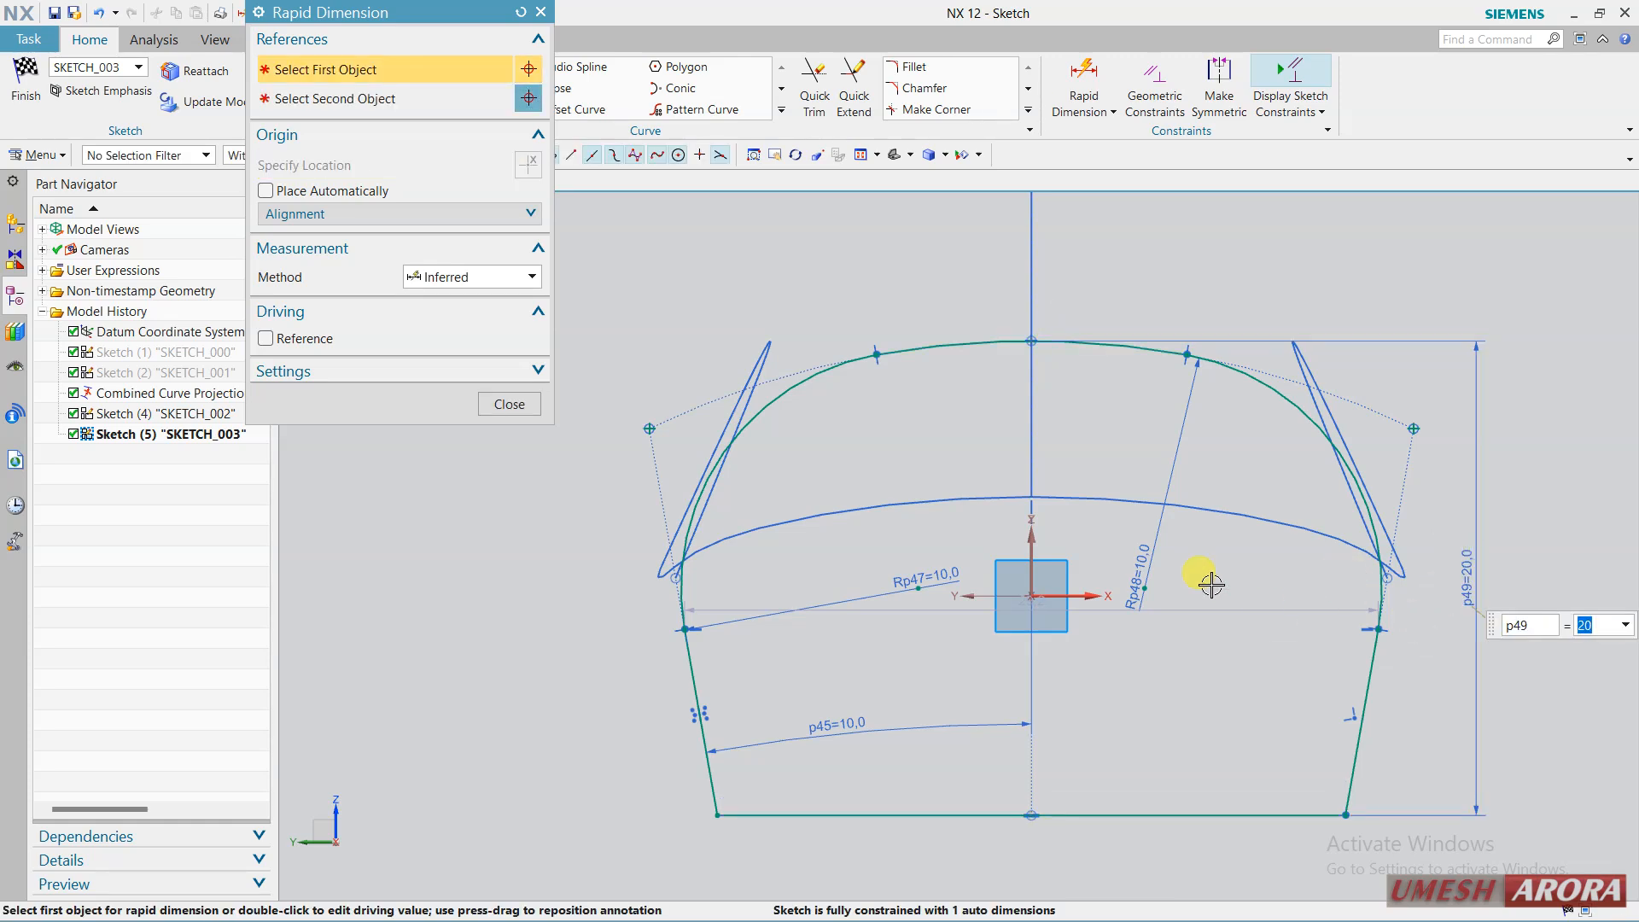
pyautogui.click(510, 403)
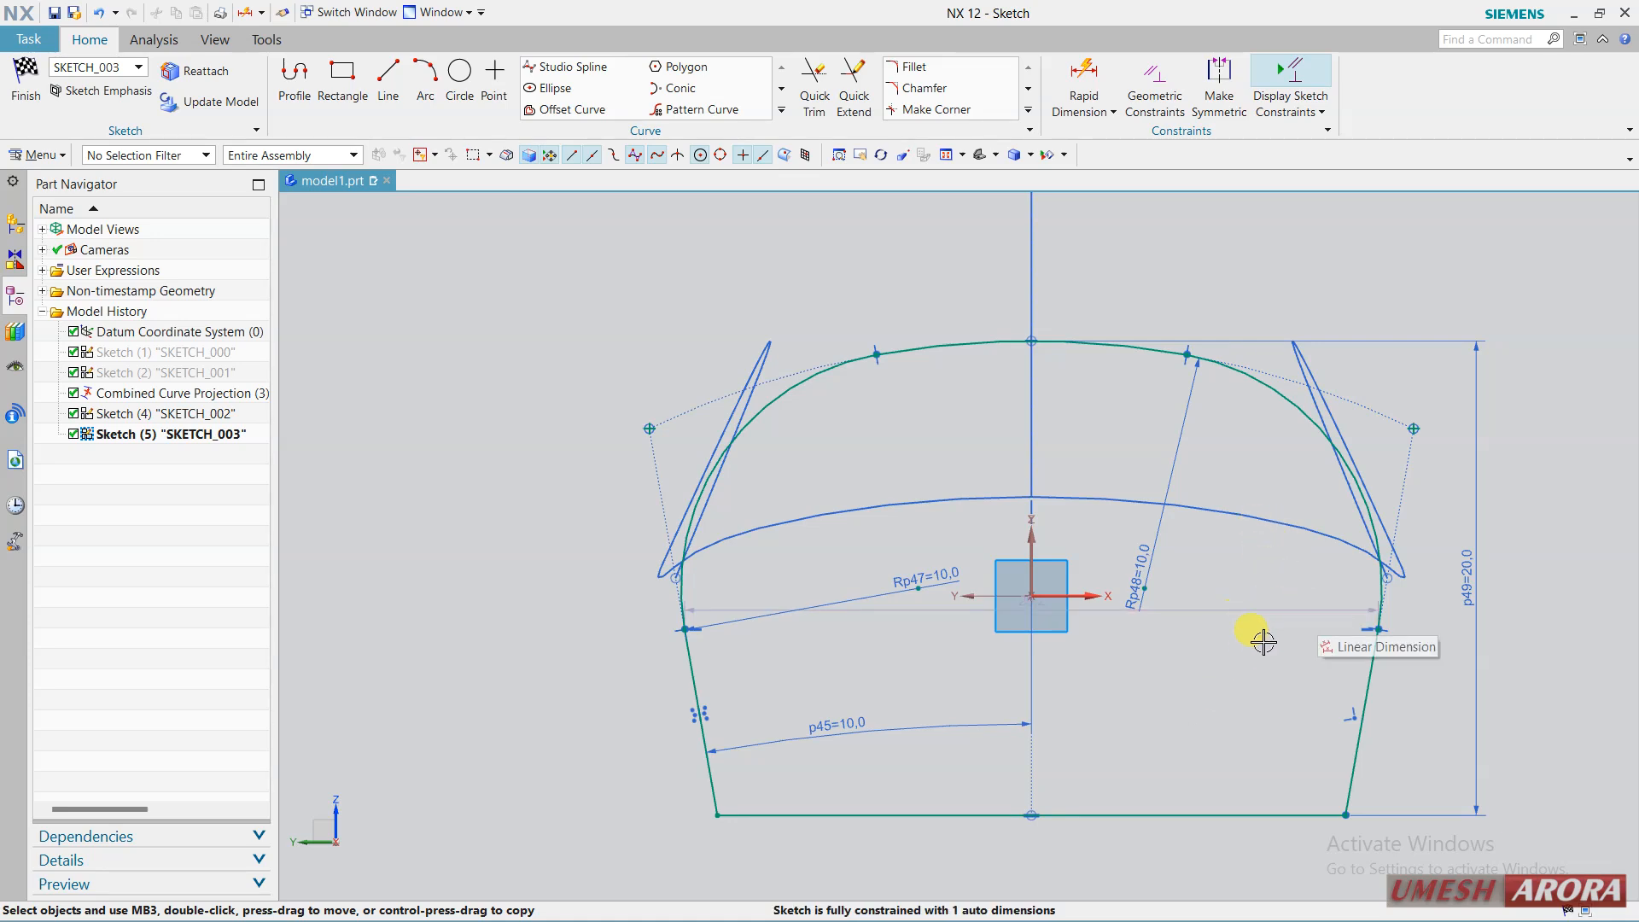
# Try to set the width between the lower end points of the fillets to 30 mm, and undo the change.
pyautogui.doubleClick(1284, 612)
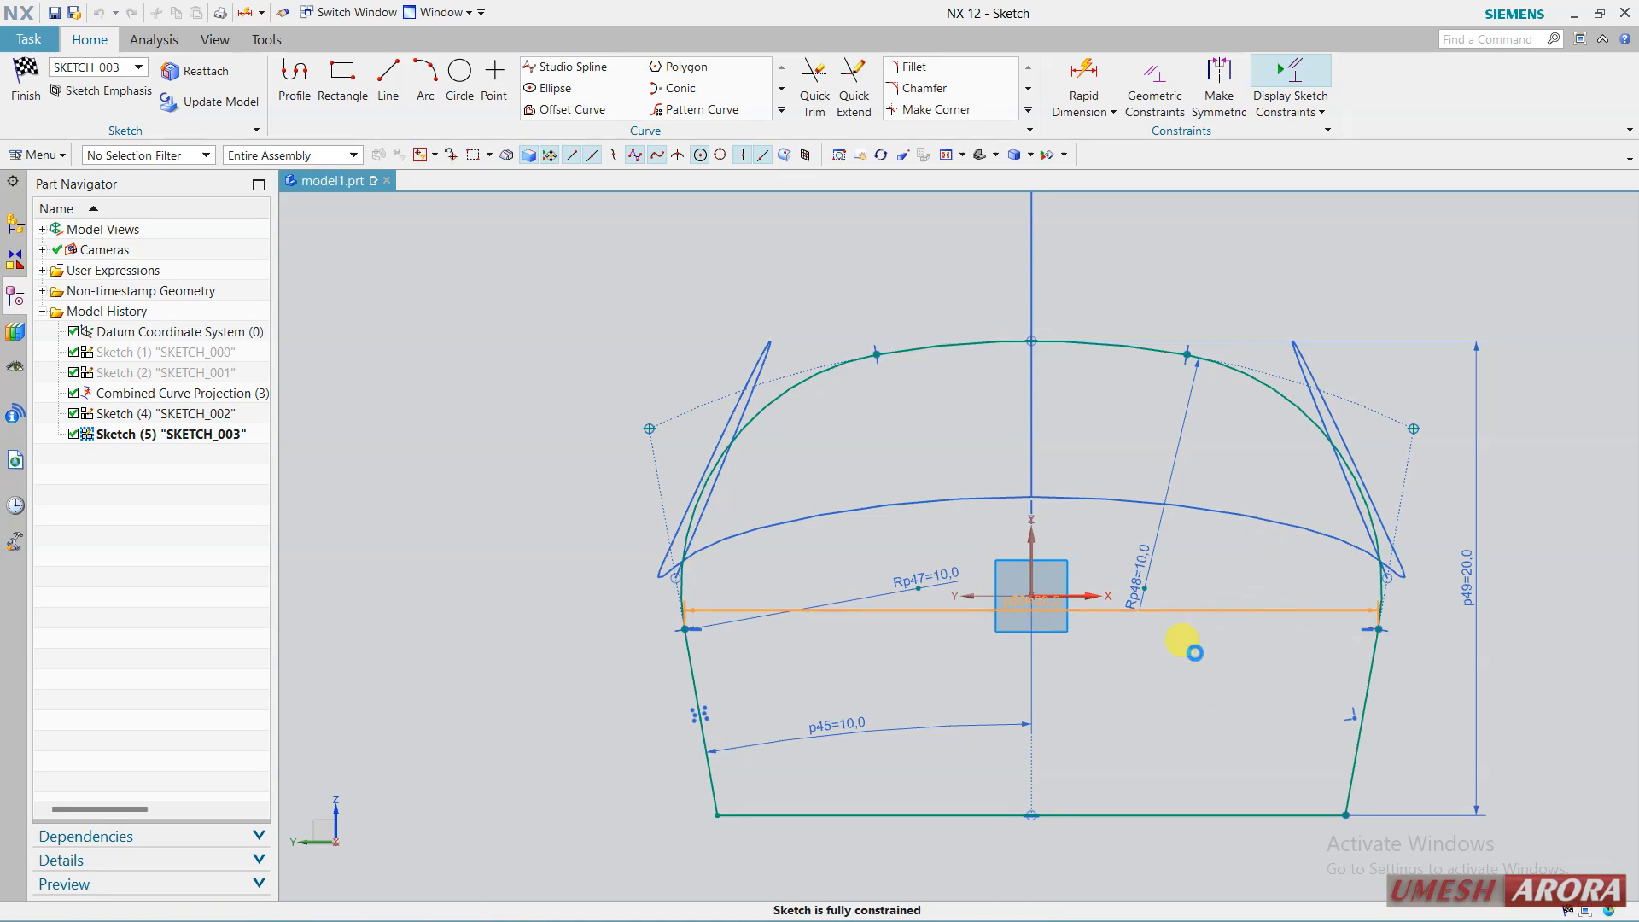
pyautogui.write('30')
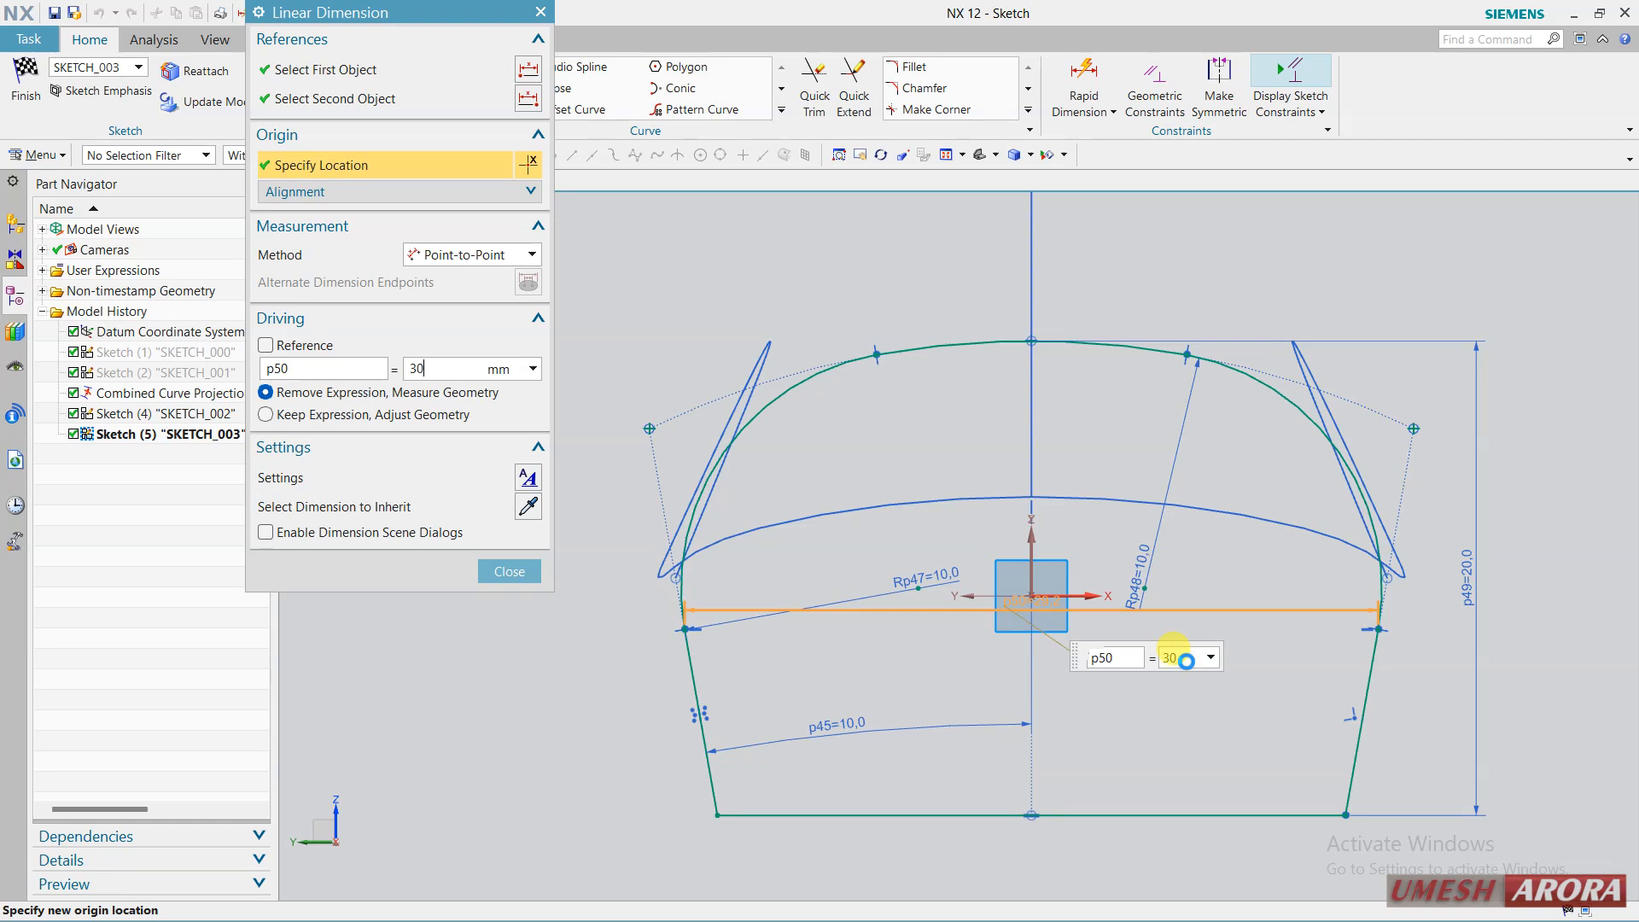
pyautogui.press('Return')
pyautogui.click(819, 517)
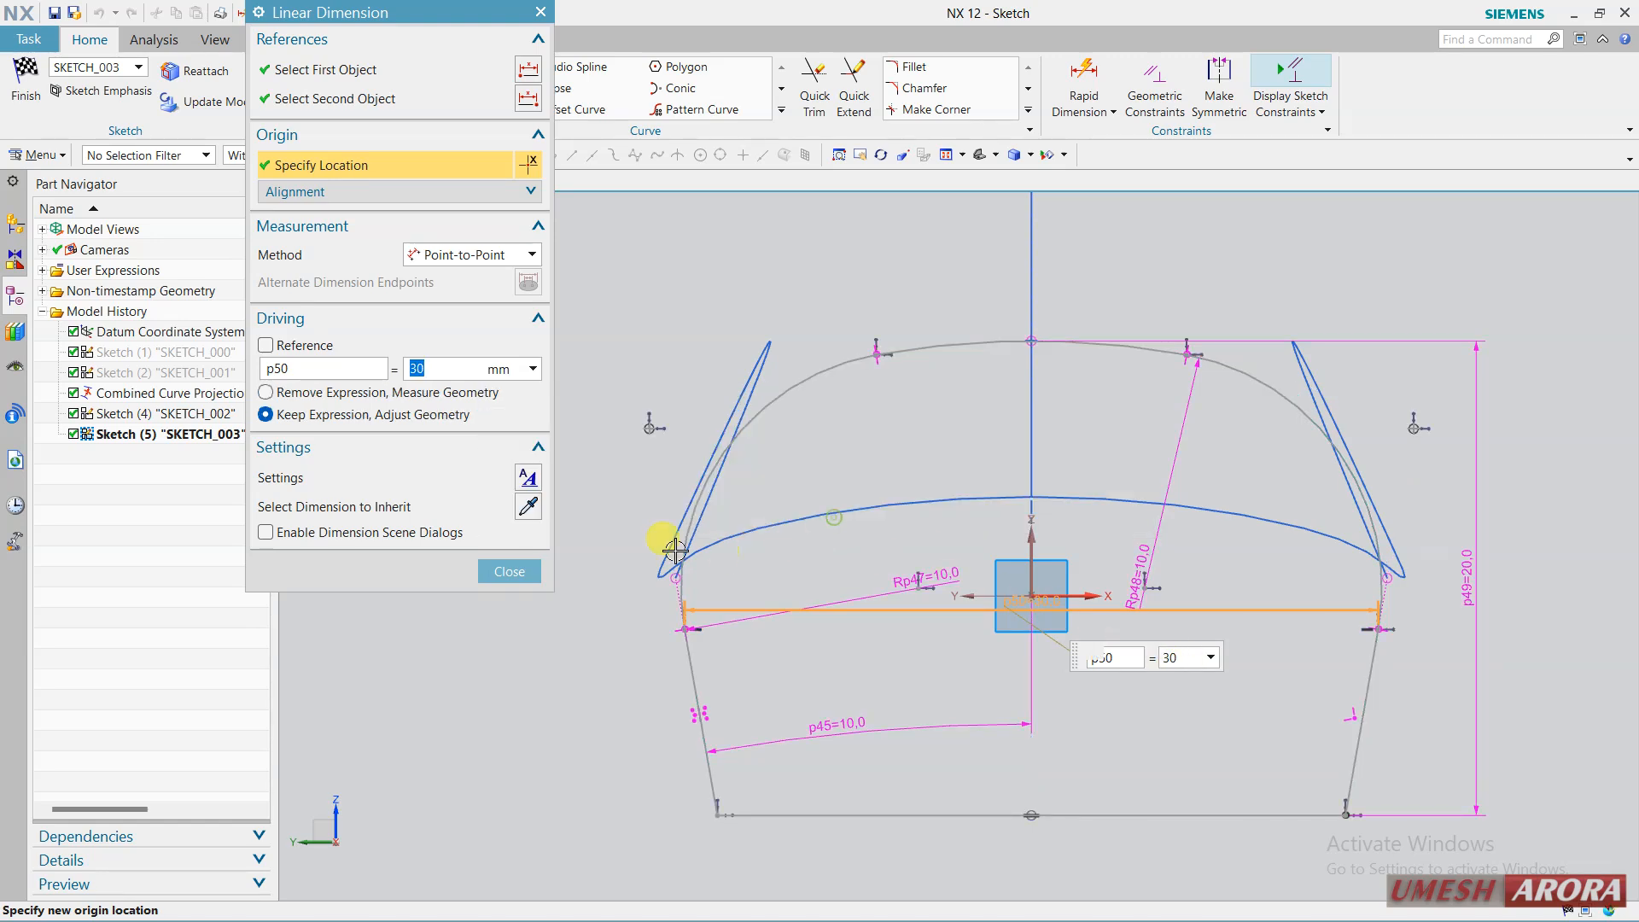
pyautogui.click(510, 571)
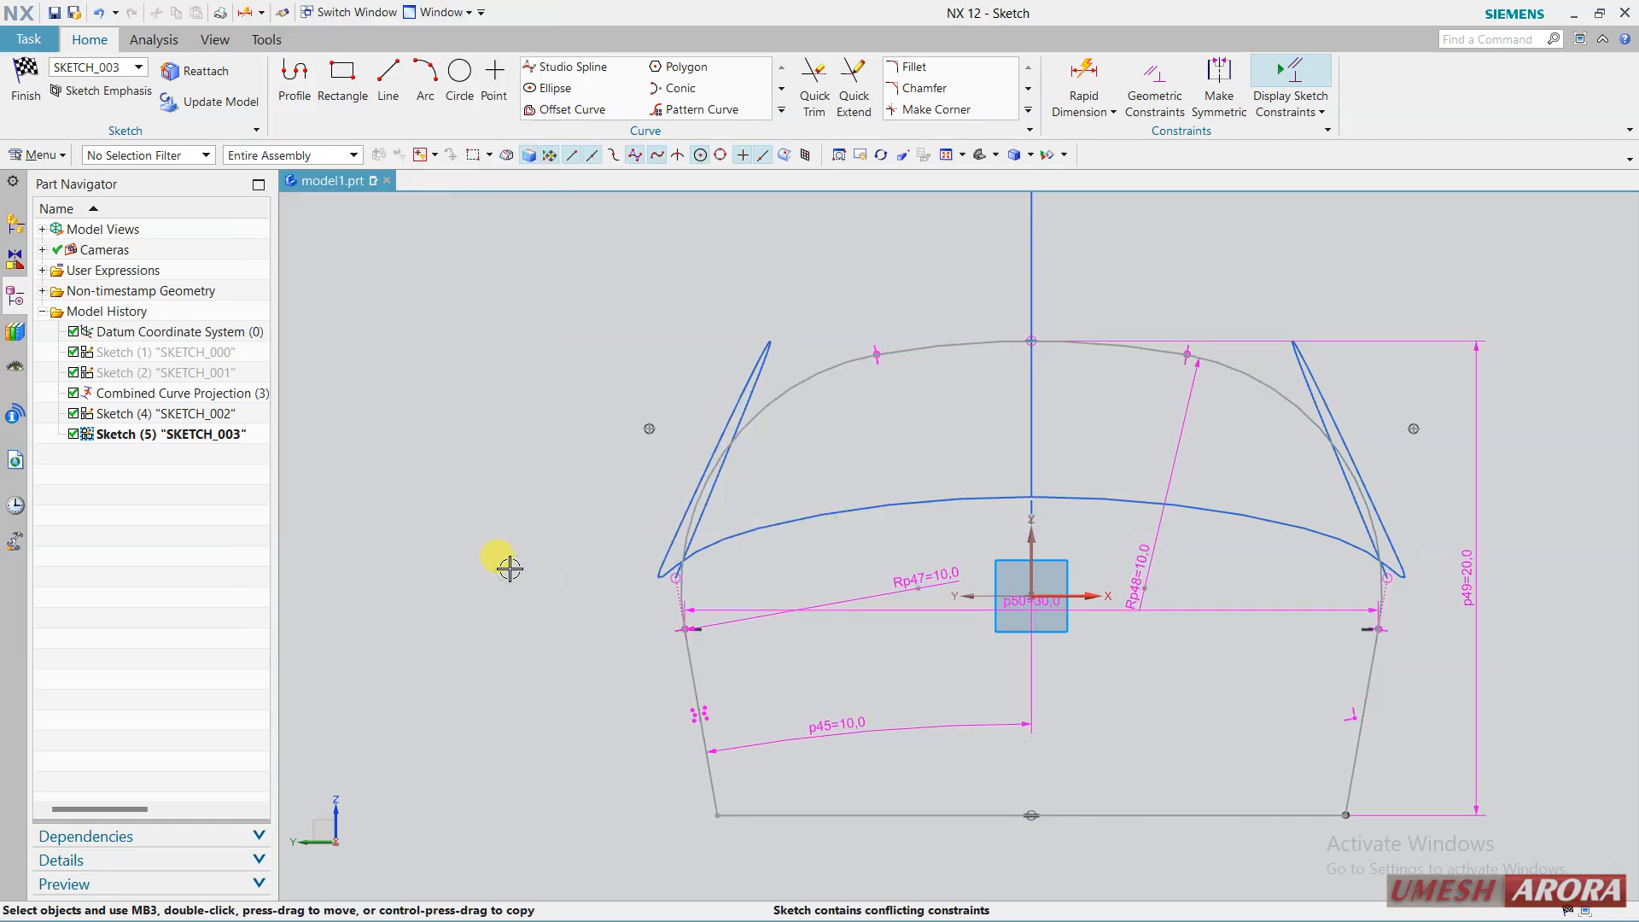
pyautogui.click(100, 15)
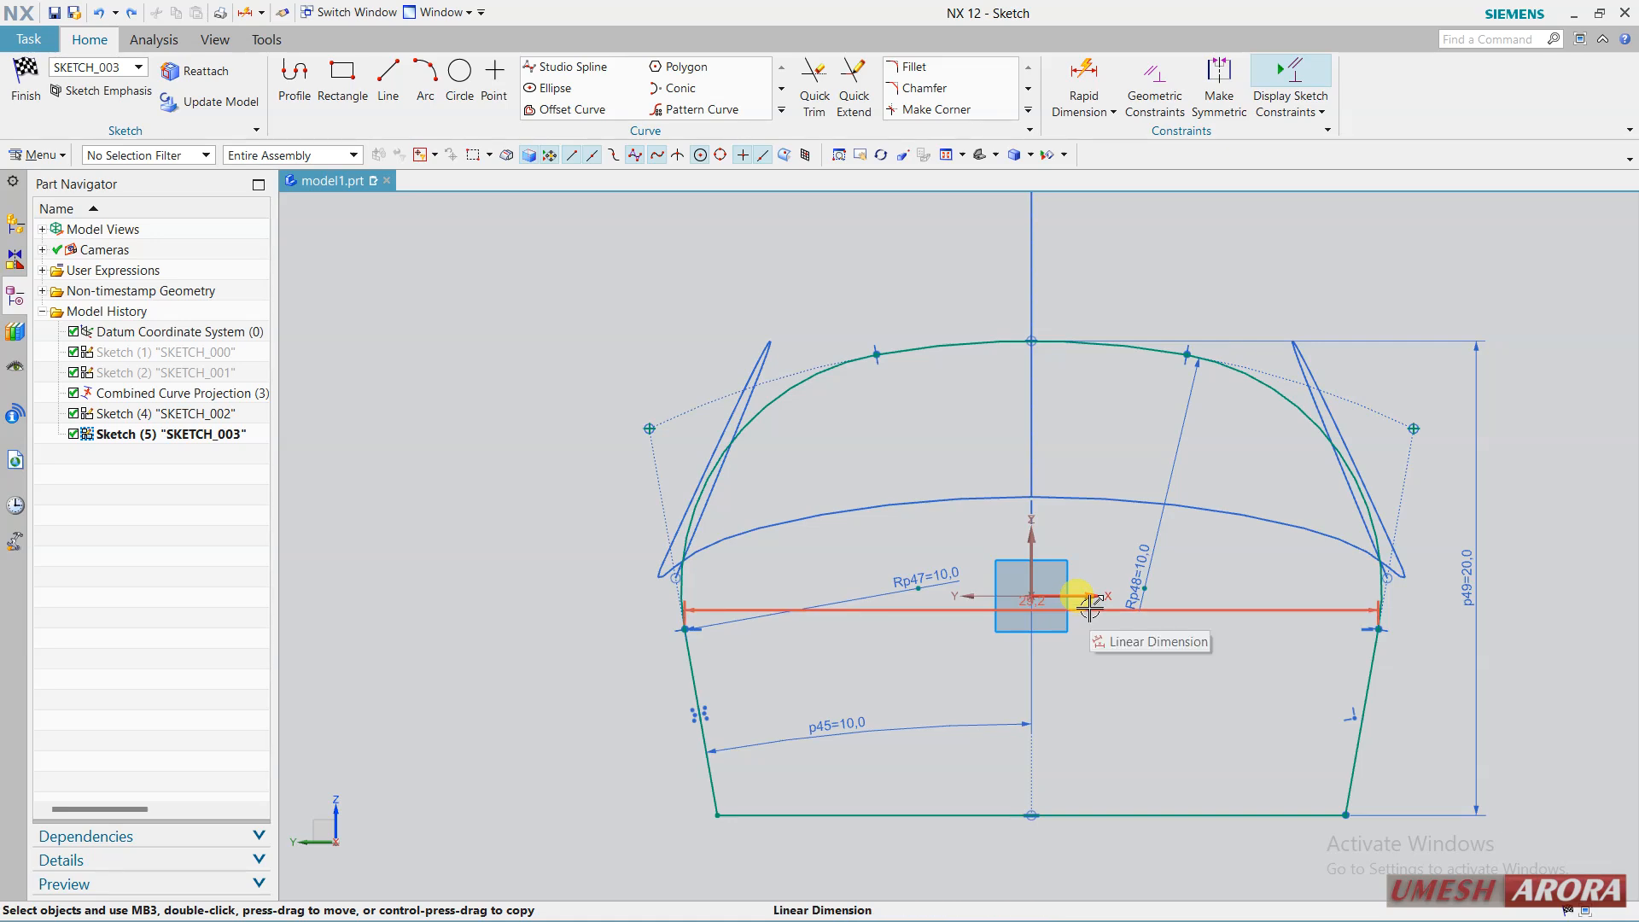
# Turn the automatic width dimension between the fillets' lower end points into a driving dimension at its existing value and finish the sketch.
pyautogui.doubleClick(1110, 668)
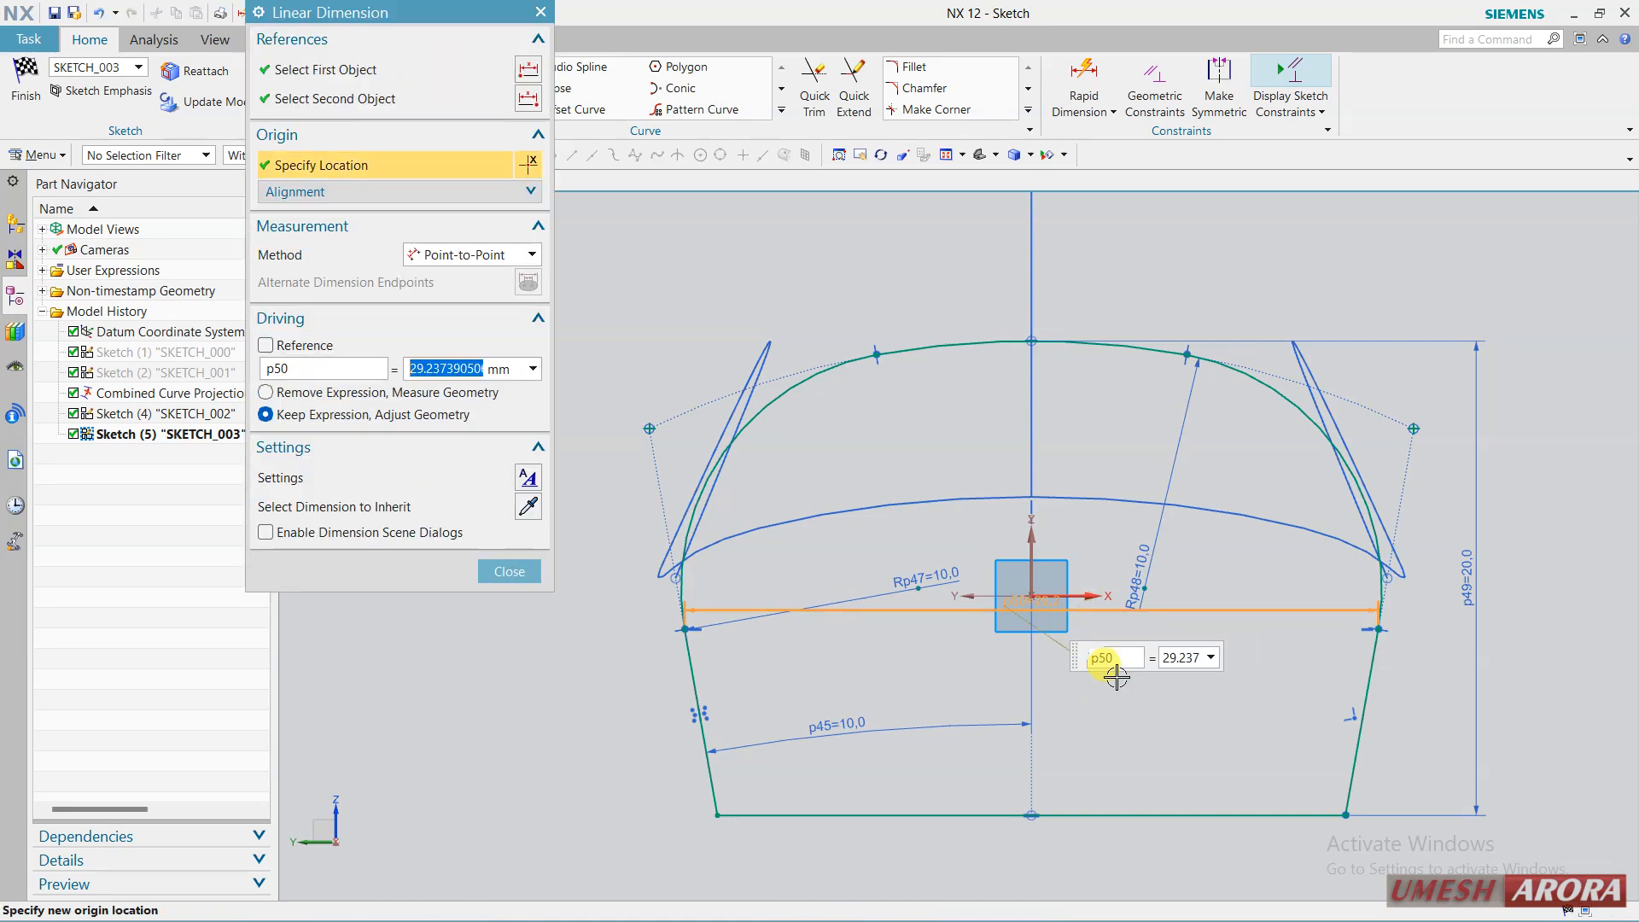
pyautogui.click(505, 569)
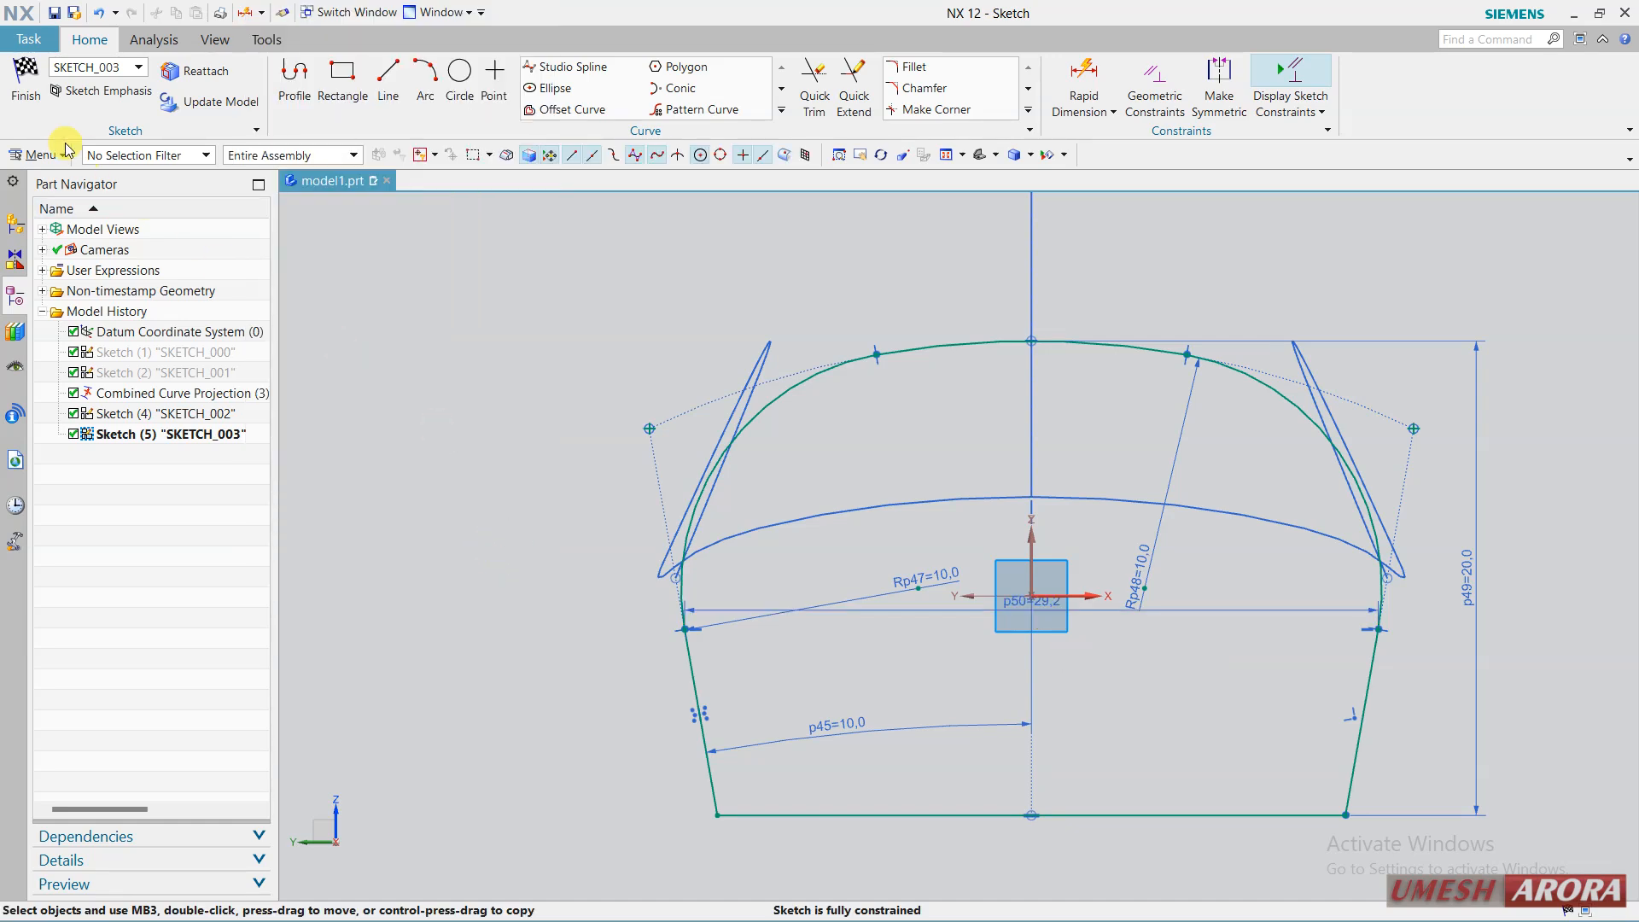
pyautogui.click(26, 81)
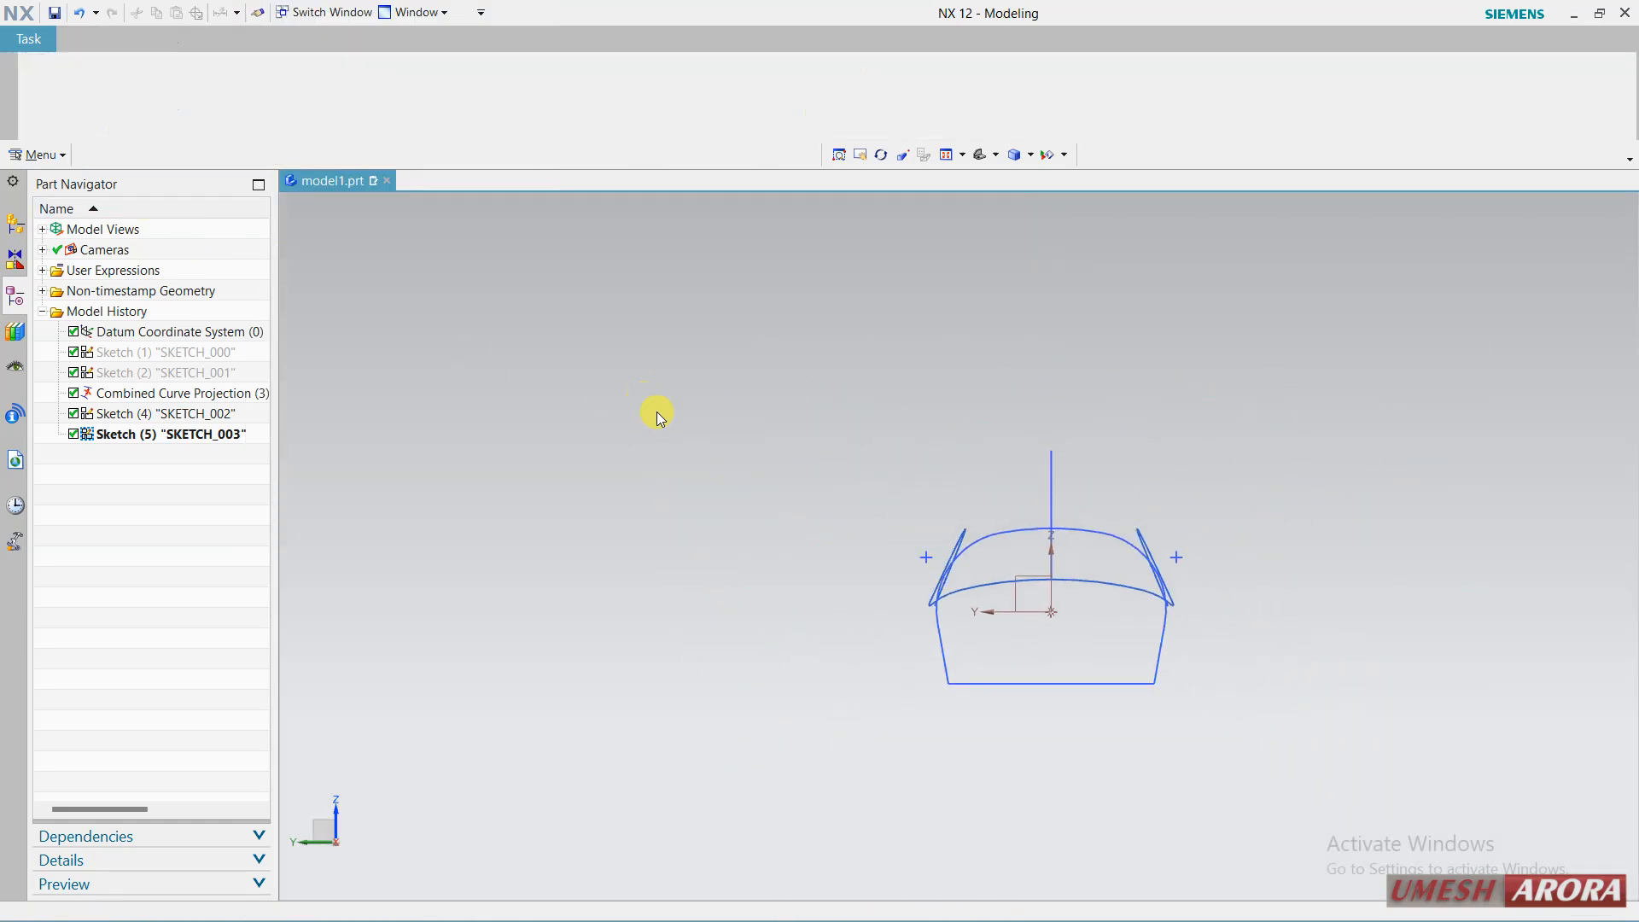
# Create a three-point arc at the projection curve's far end, joining the end curve's two end points through the upper profile's corner point.
pyautogui.moveTo(864, 435)
pyautogui.mouseDown(button='middle')
pyautogui.moveTo(757, 439)
pyautogui.moveTo(704, 466)
pyautogui.moveTo(722, 480)
pyautogui.mouseUp(button='middle')
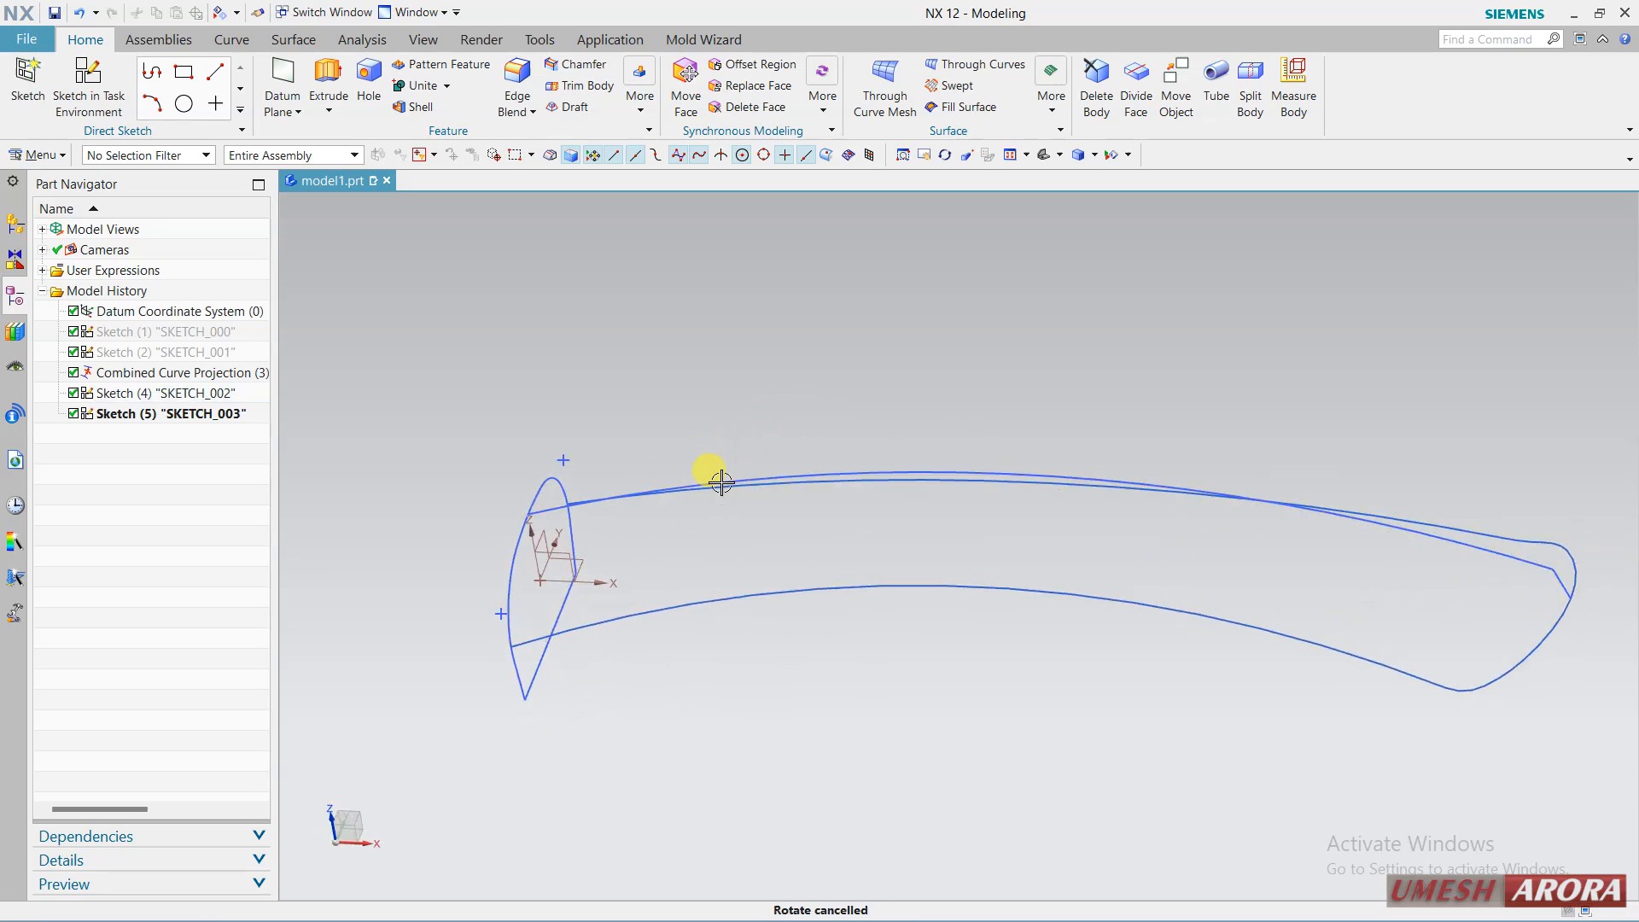
pyautogui.moveTo(648, 281)
pyautogui.mouseDown(button='middle')
pyautogui.moveTo(998, 337)
pyautogui.moveTo(1003, 354)
pyautogui.moveTo(728, 318)
pyautogui.mouseUp(button='middle')
pyautogui.scroll(3, 1192, 609)
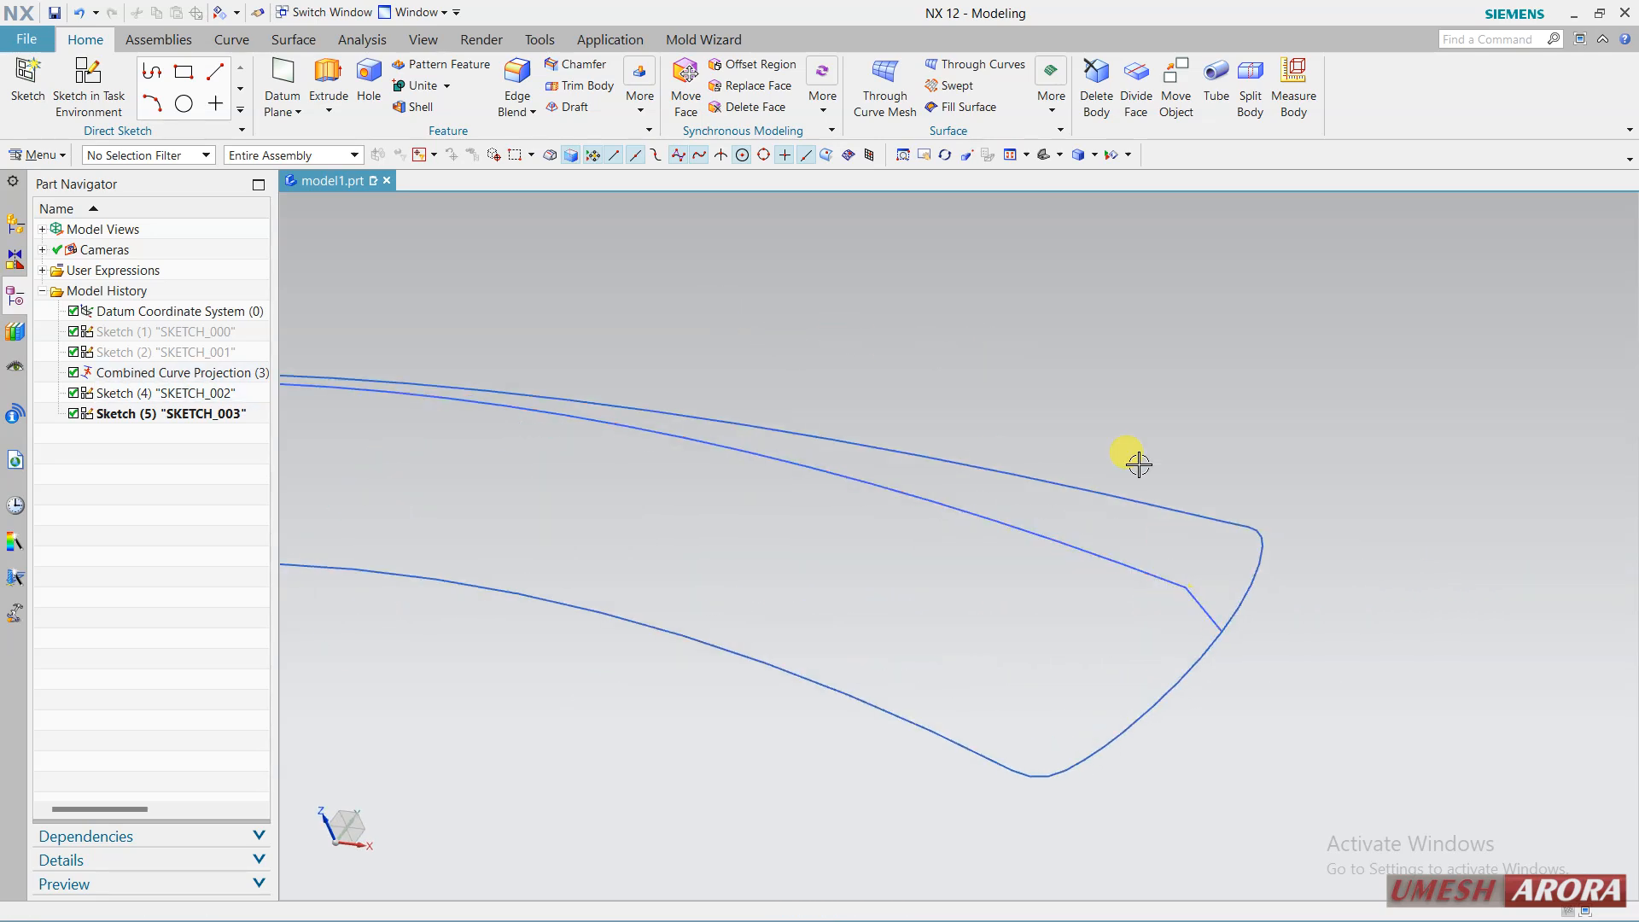
pyautogui.click(232, 40)
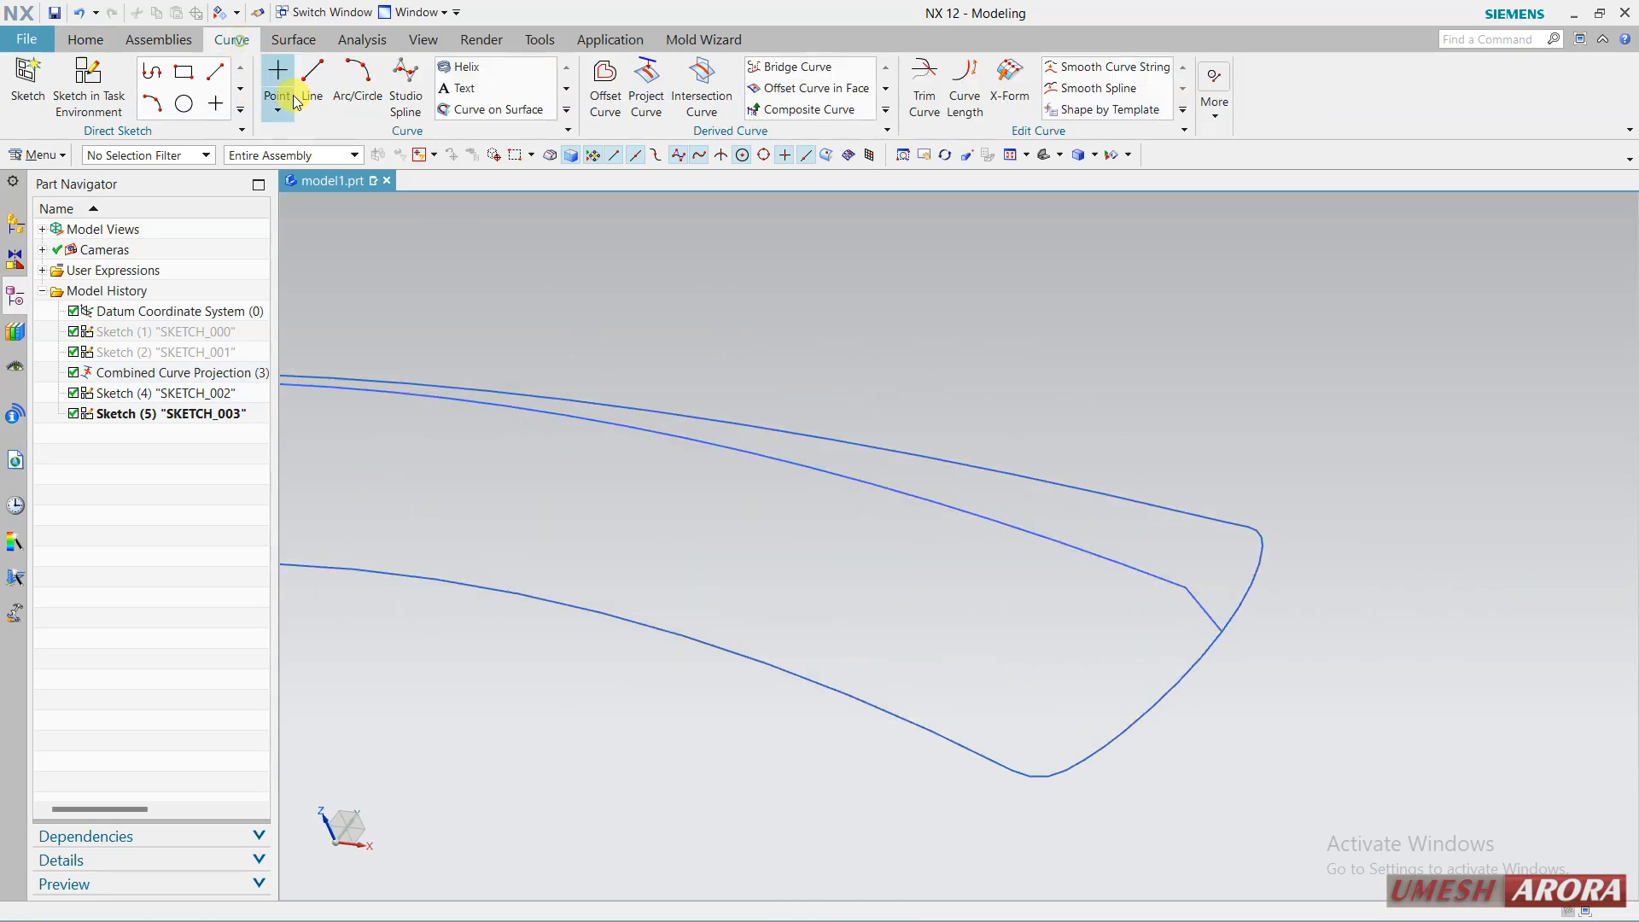
pyautogui.click(358, 81)
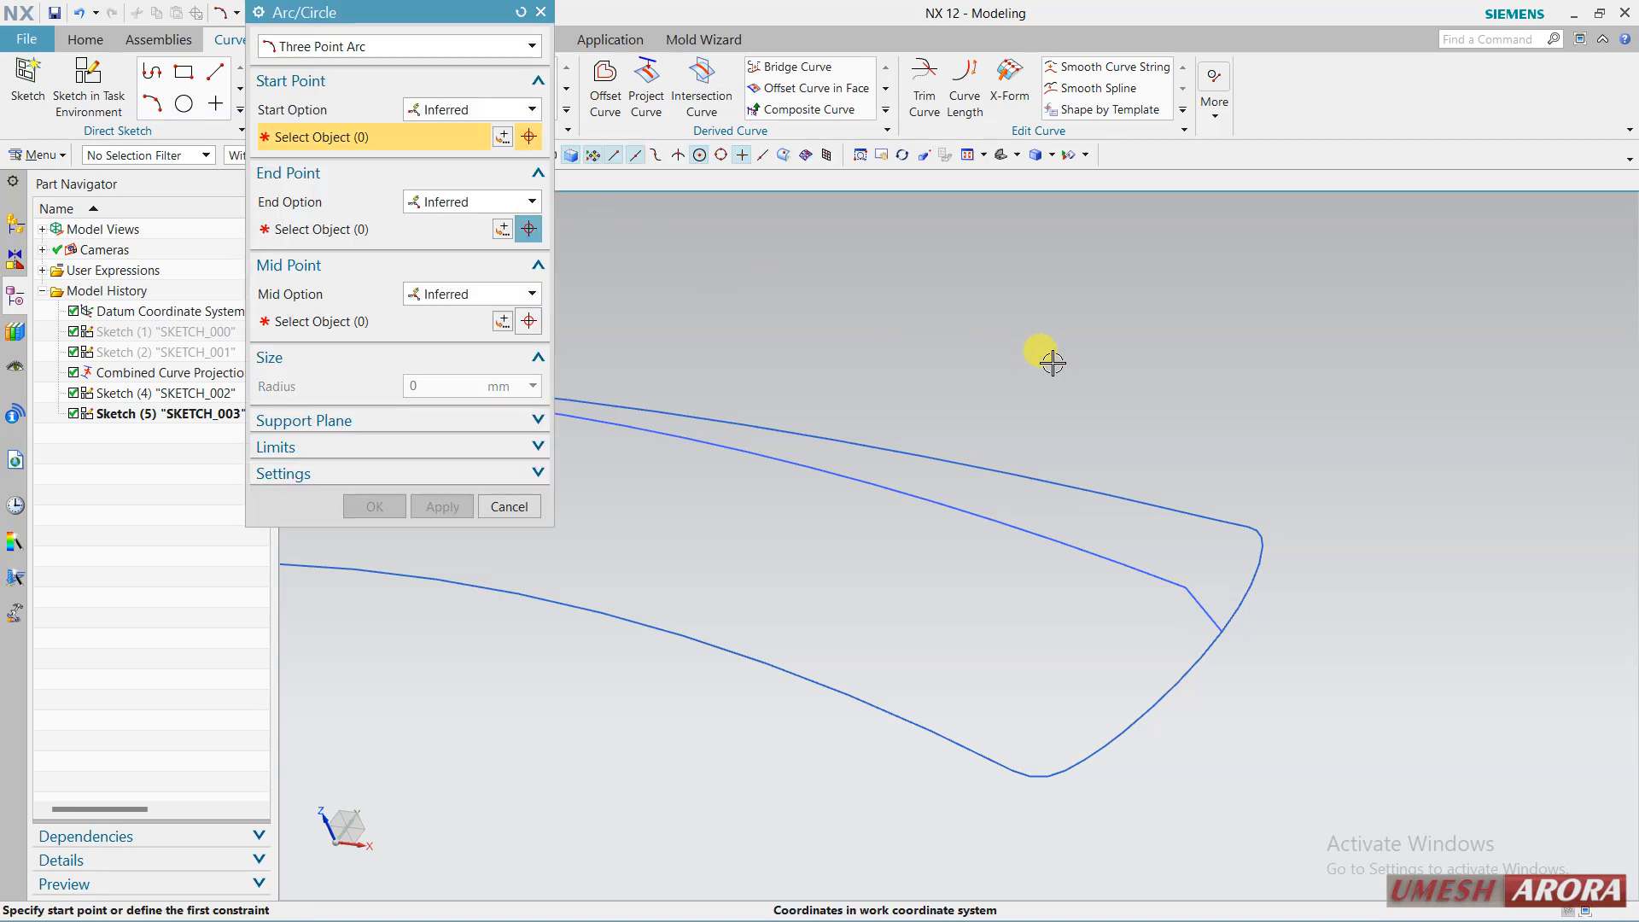
pyautogui.click(1263, 542)
pyautogui.click(1375, 568)
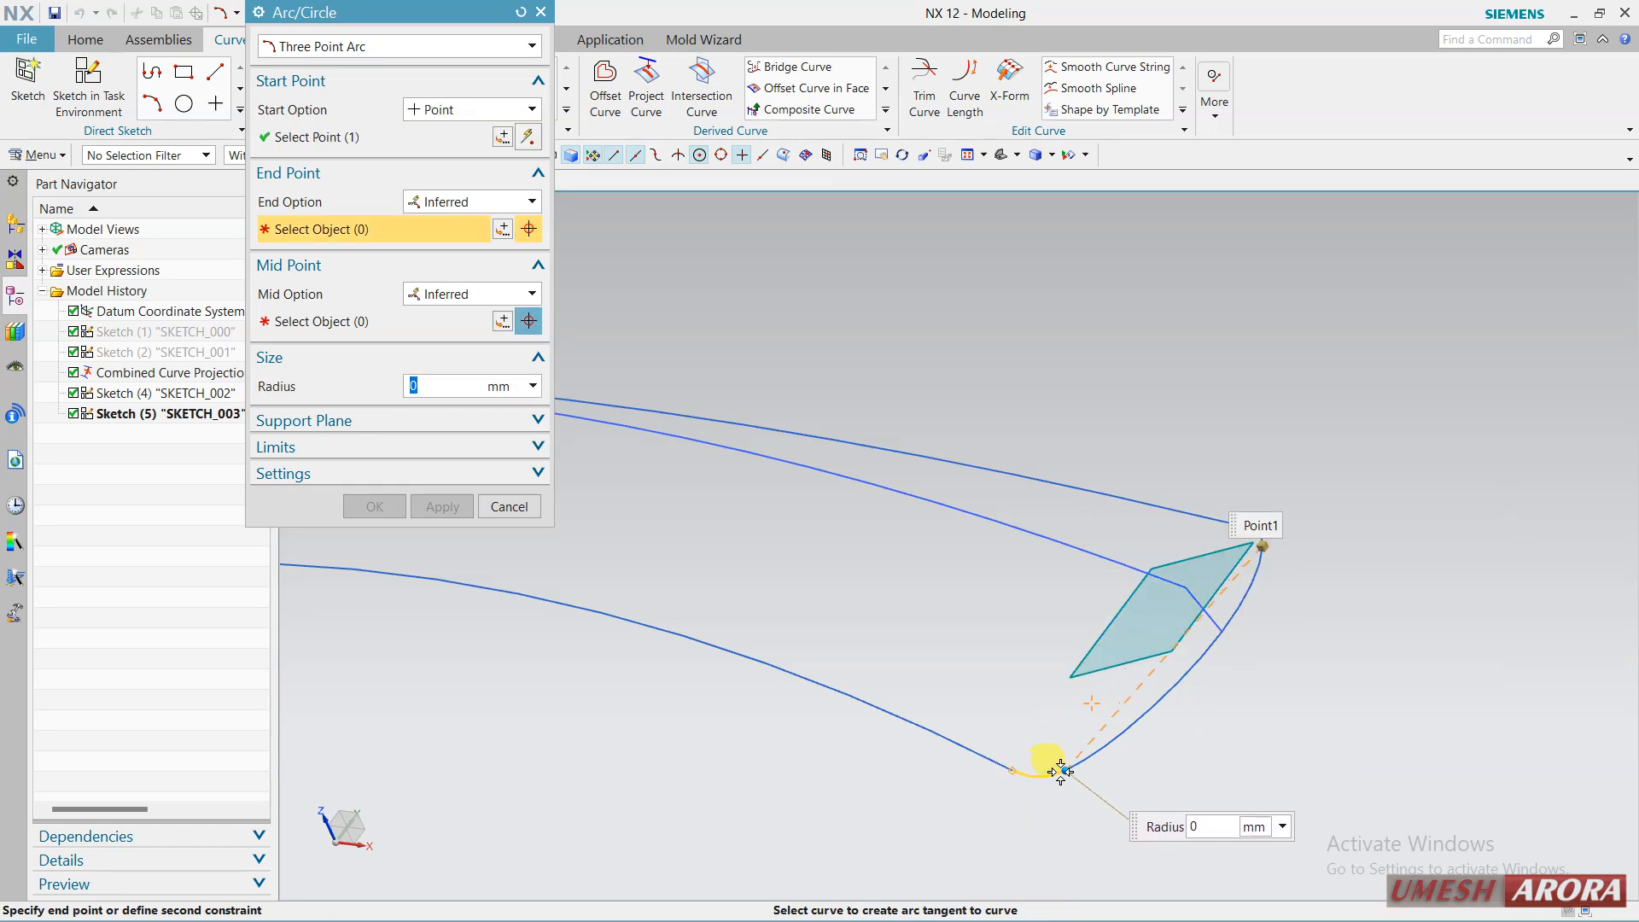
pyautogui.click(1062, 771)
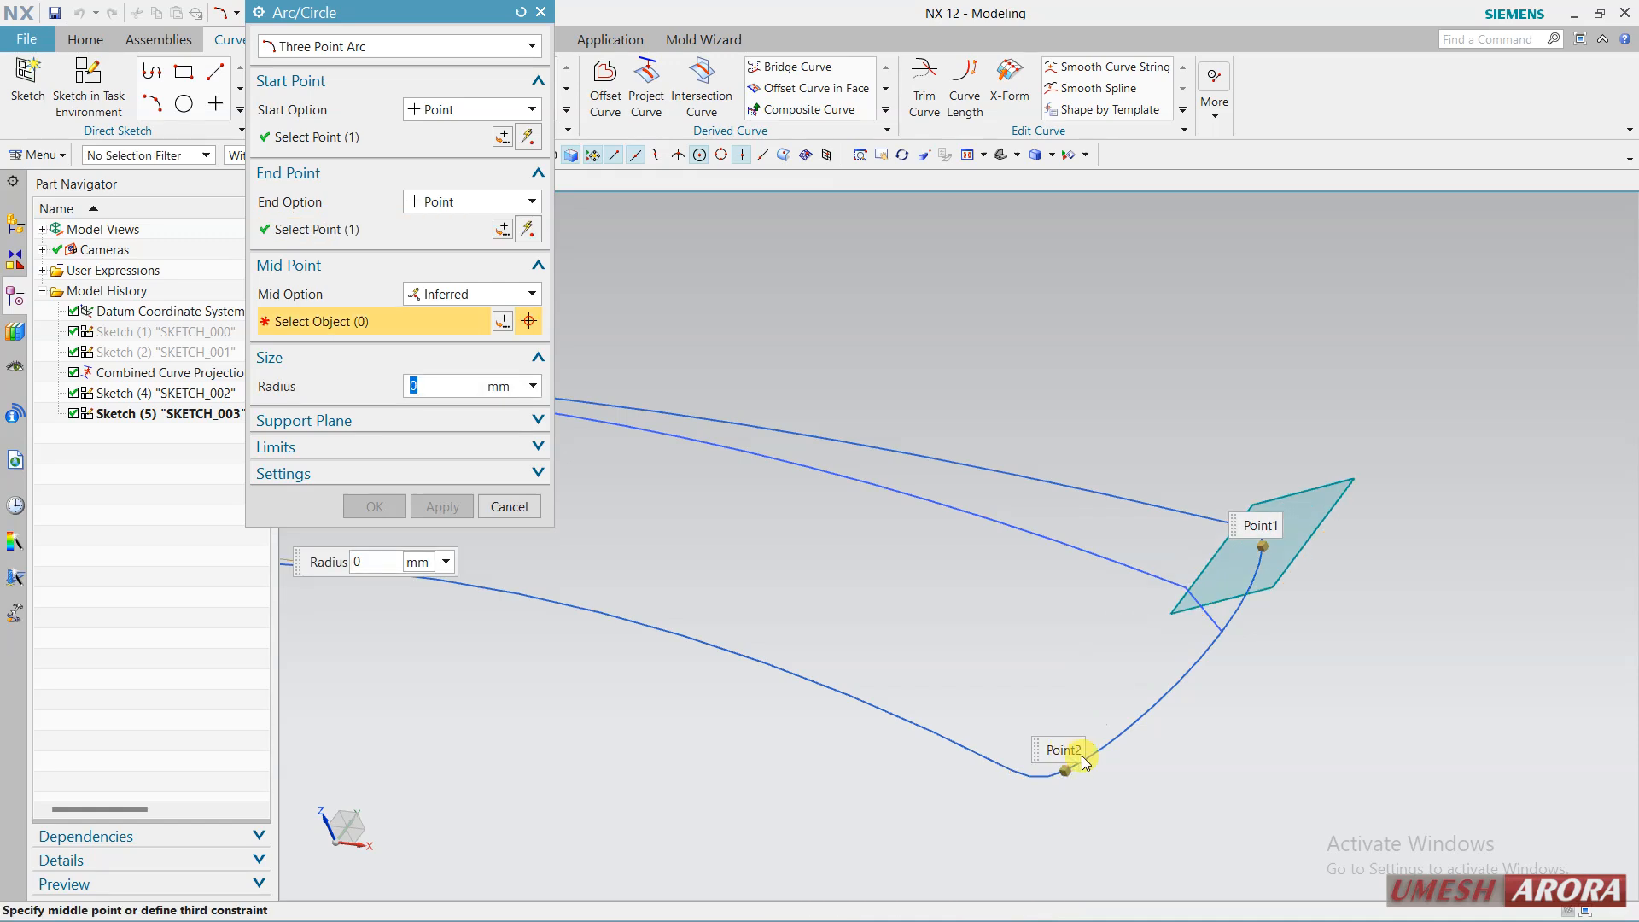
pyautogui.click(1187, 589)
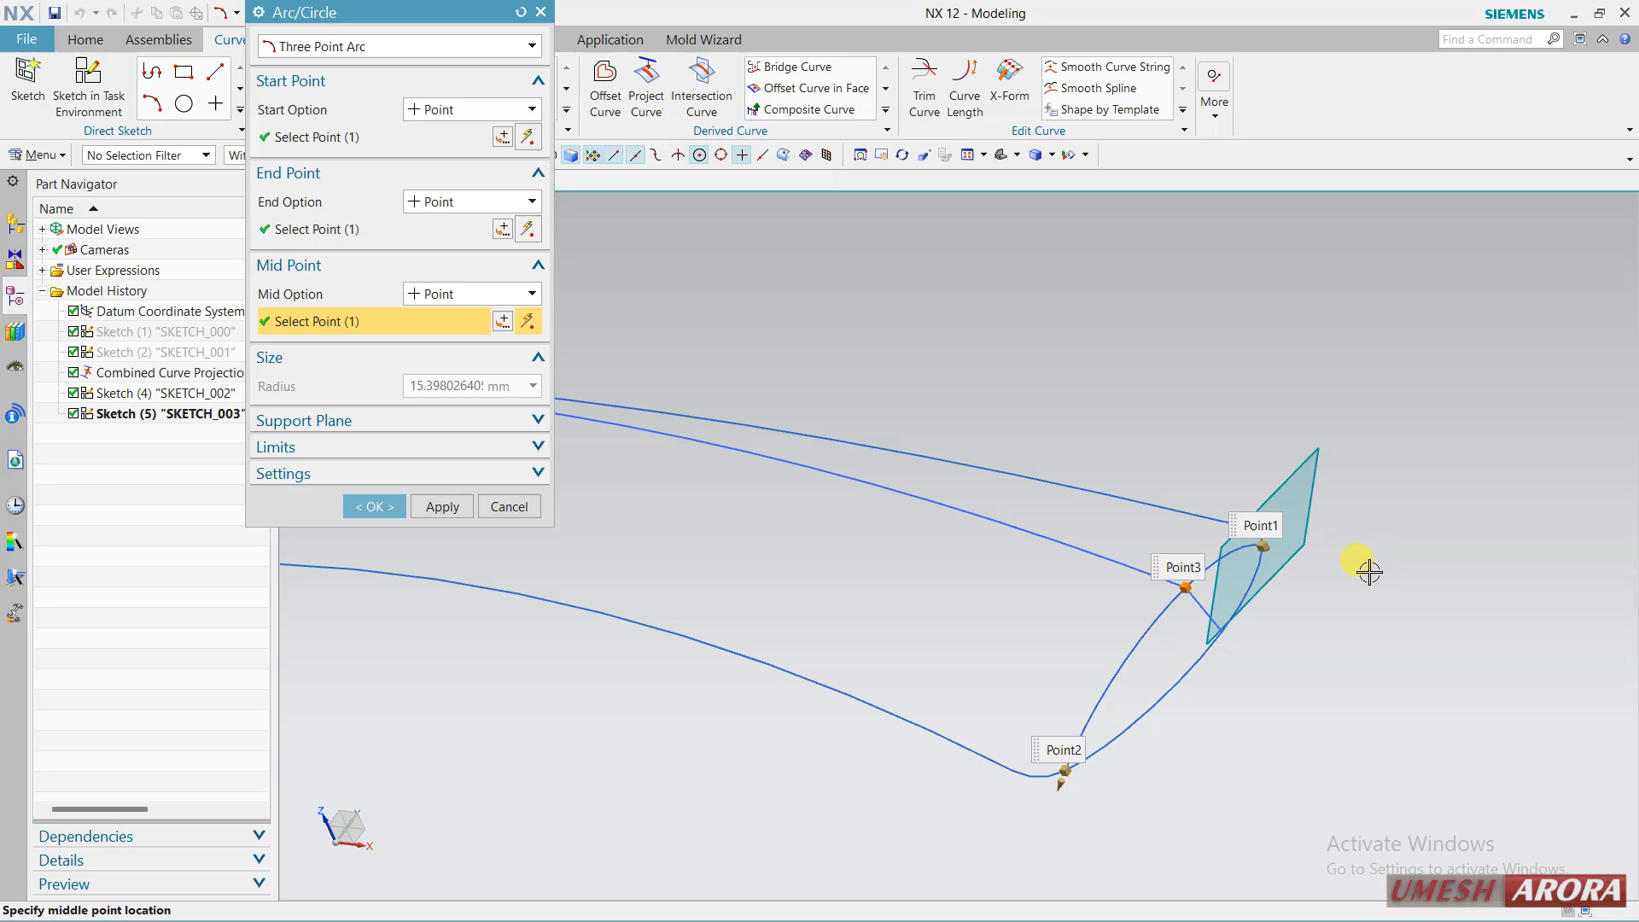
pyautogui.click(435, 507)
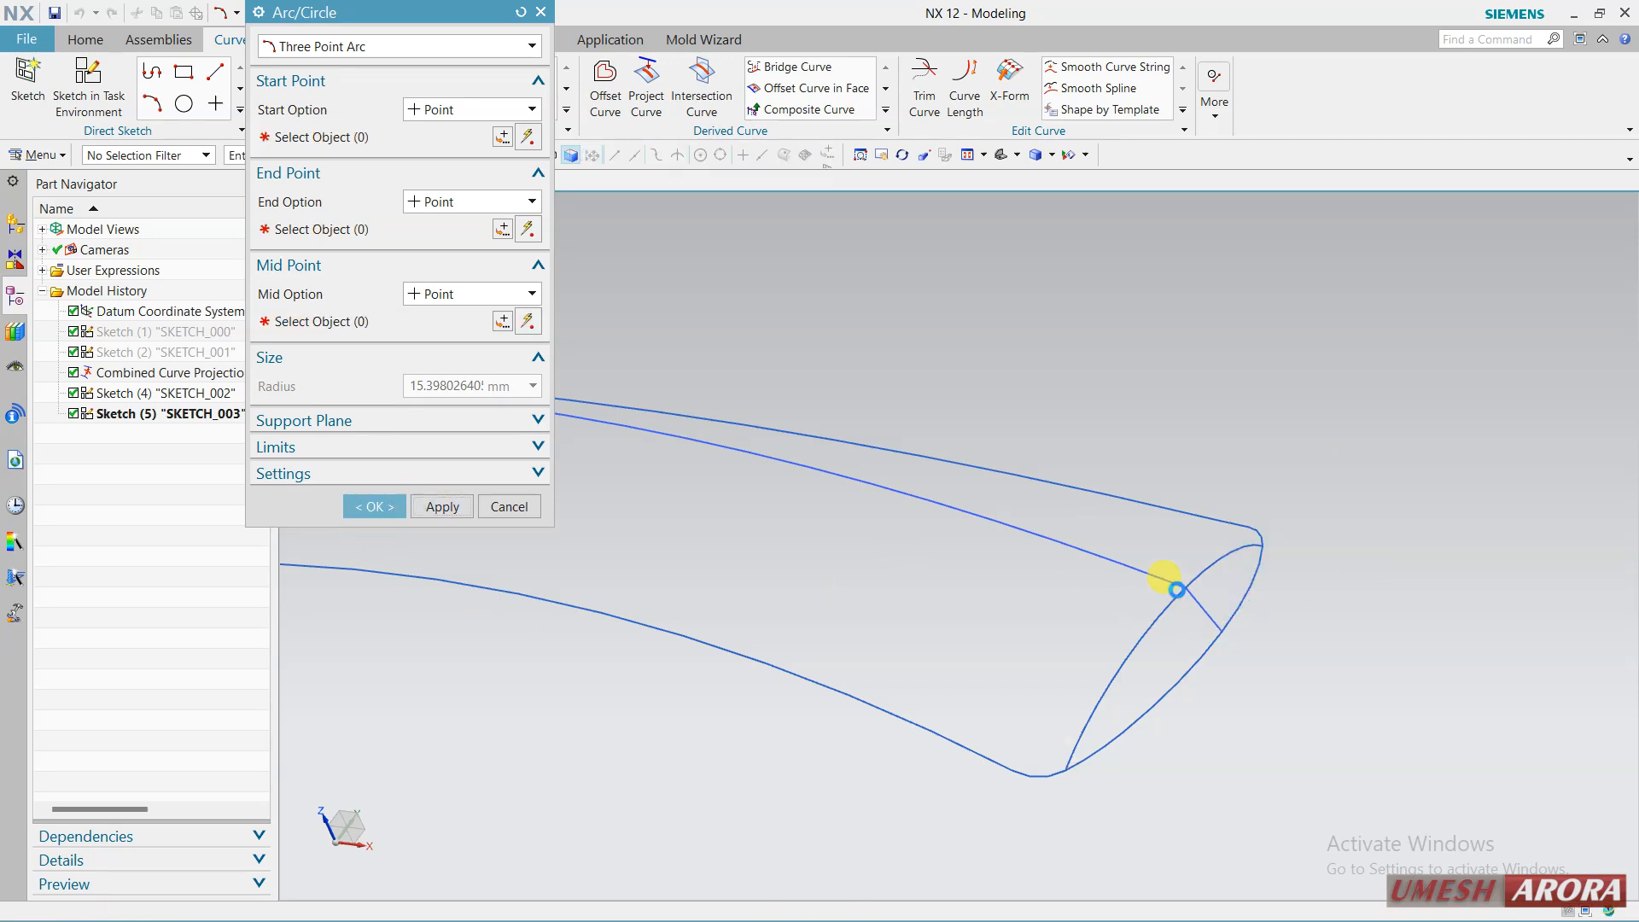
# Create another three-point arc joining the far end points of the two long side curves through the same corner point, and hide the first arc.
pyautogui.click(1248, 526)
pyautogui.click(1327, 525)
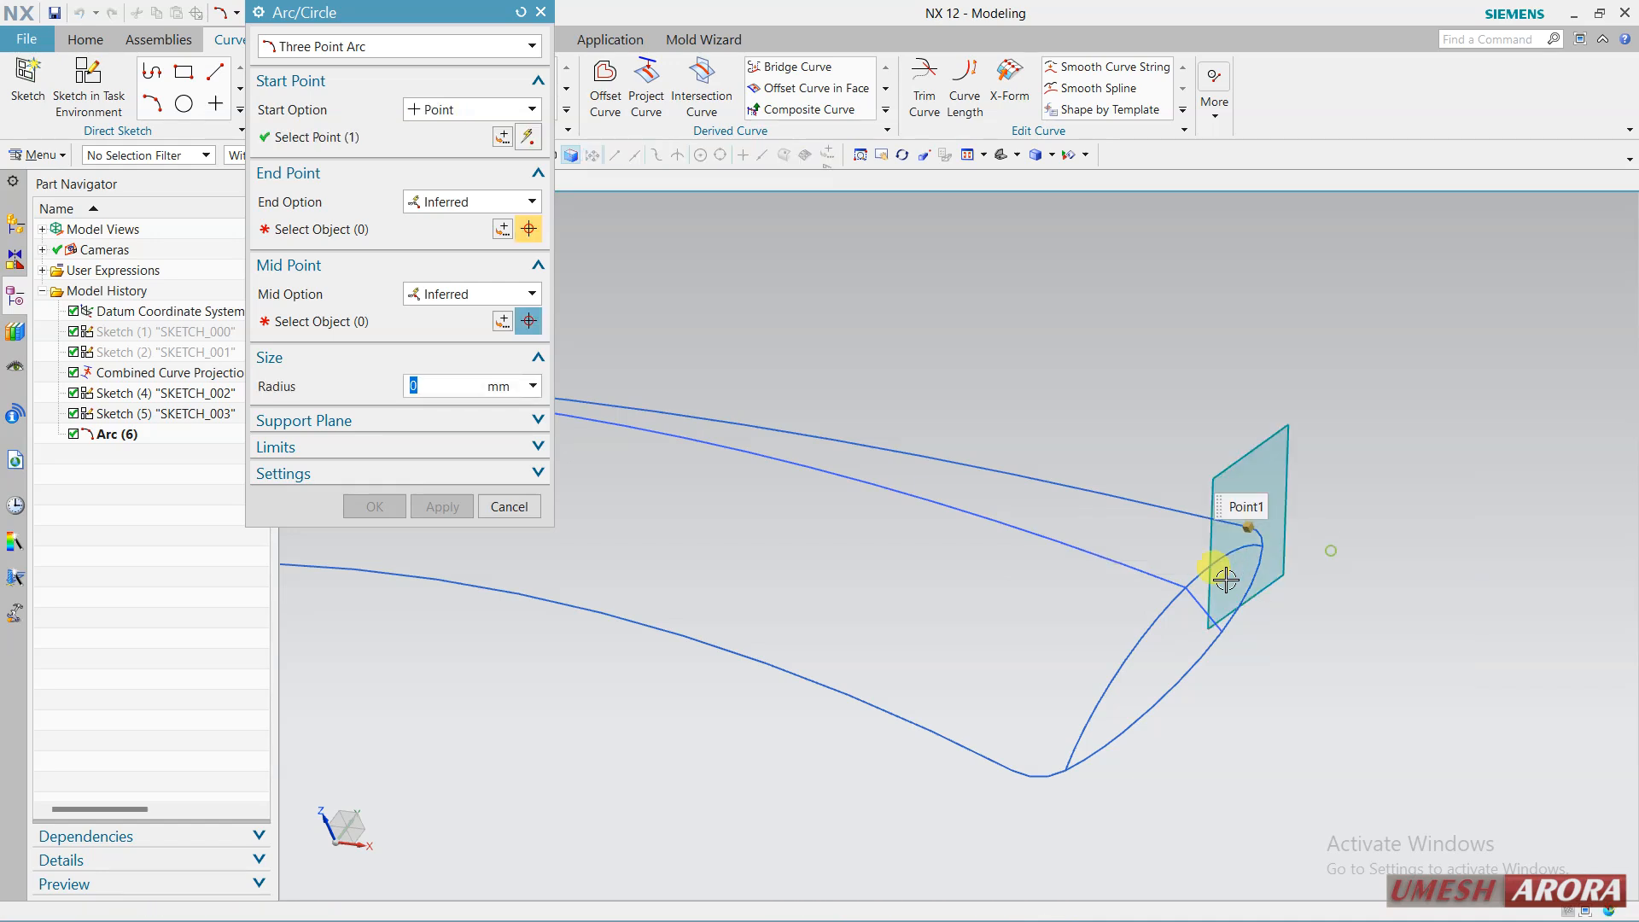
pyautogui.click(1015, 770)
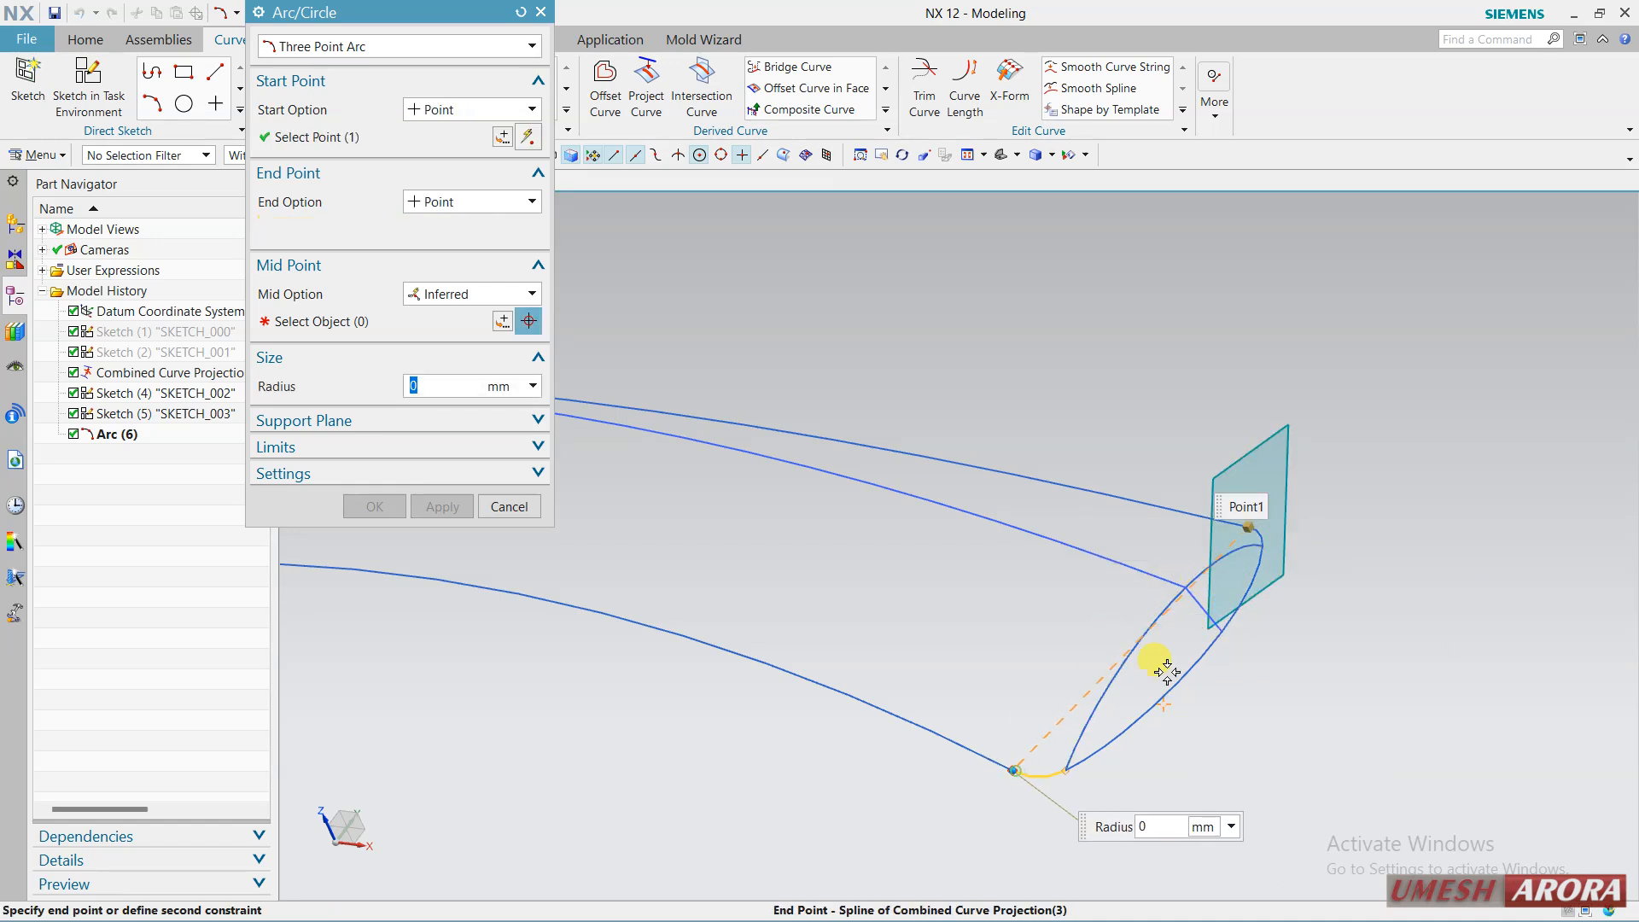
pyautogui.click(1185, 587)
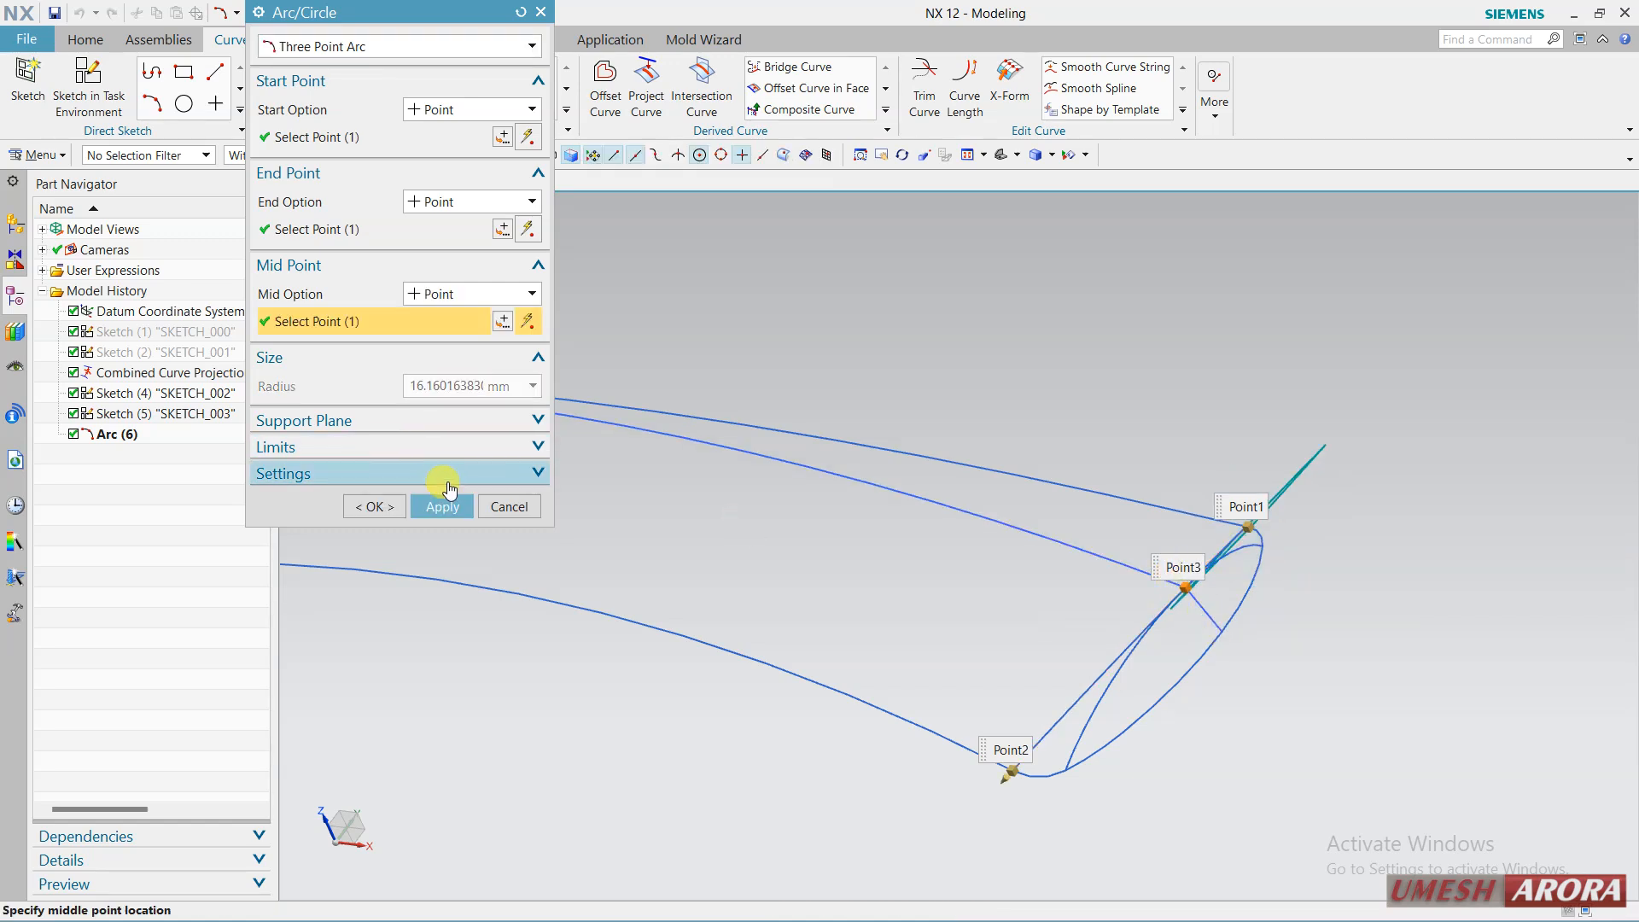
pyautogui.click(382, 507)
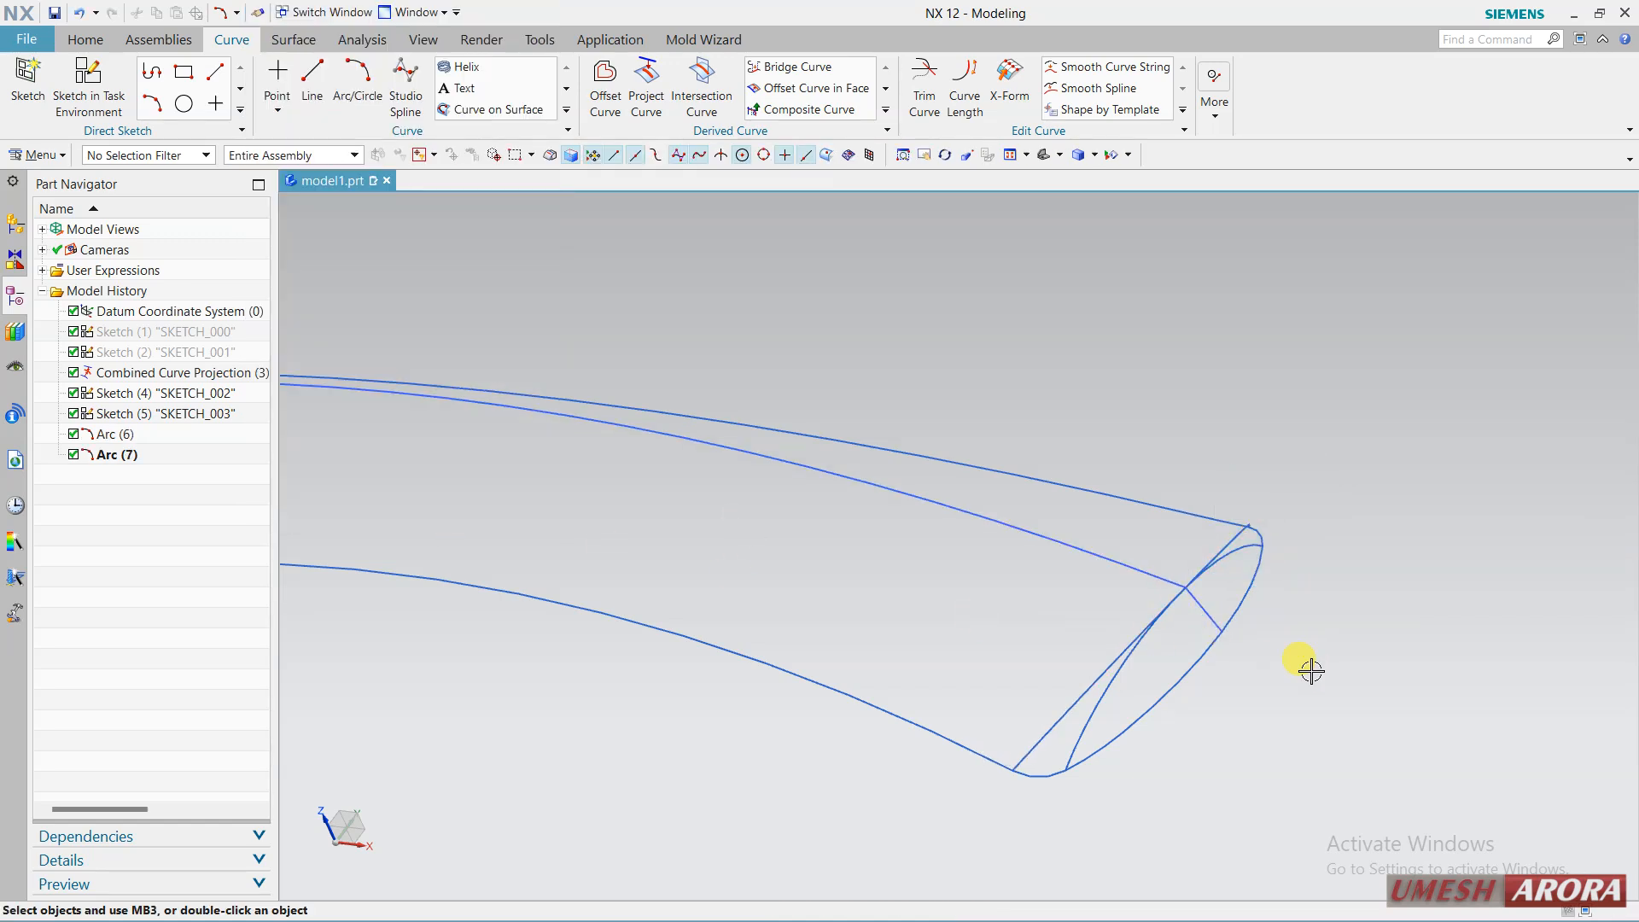
pyautogui.moveTo(1303, 658); pyautogui.dragTo(1325, 656, button='middle')
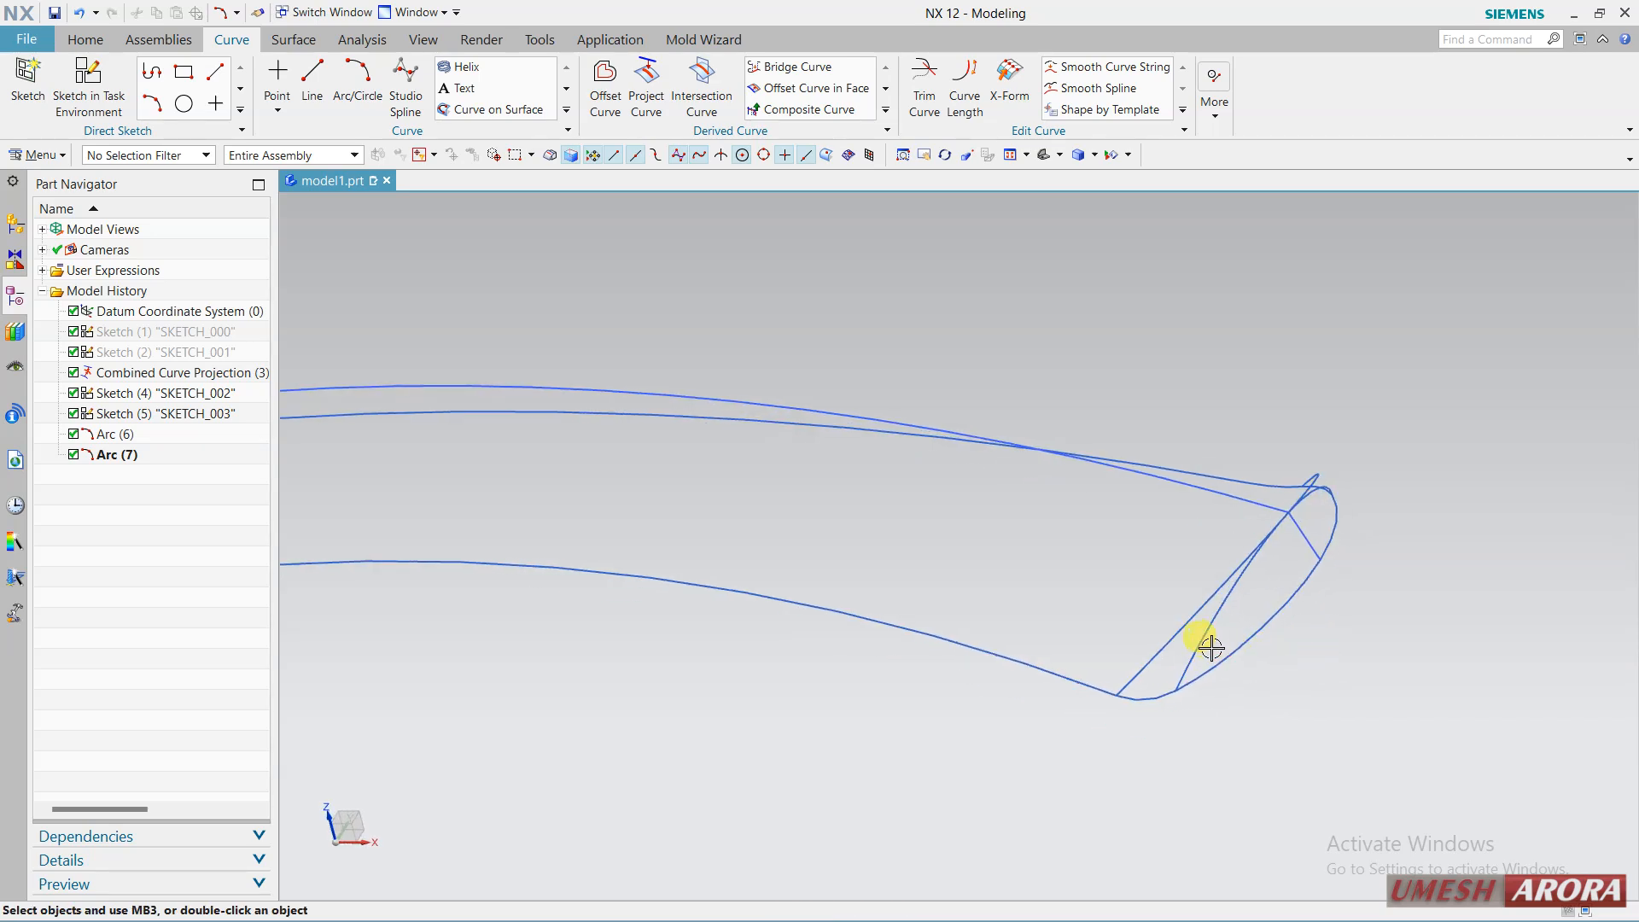
pyautogui.moveTo(1205, 637); pyautogui.dragTo(1207, 671, button='right')
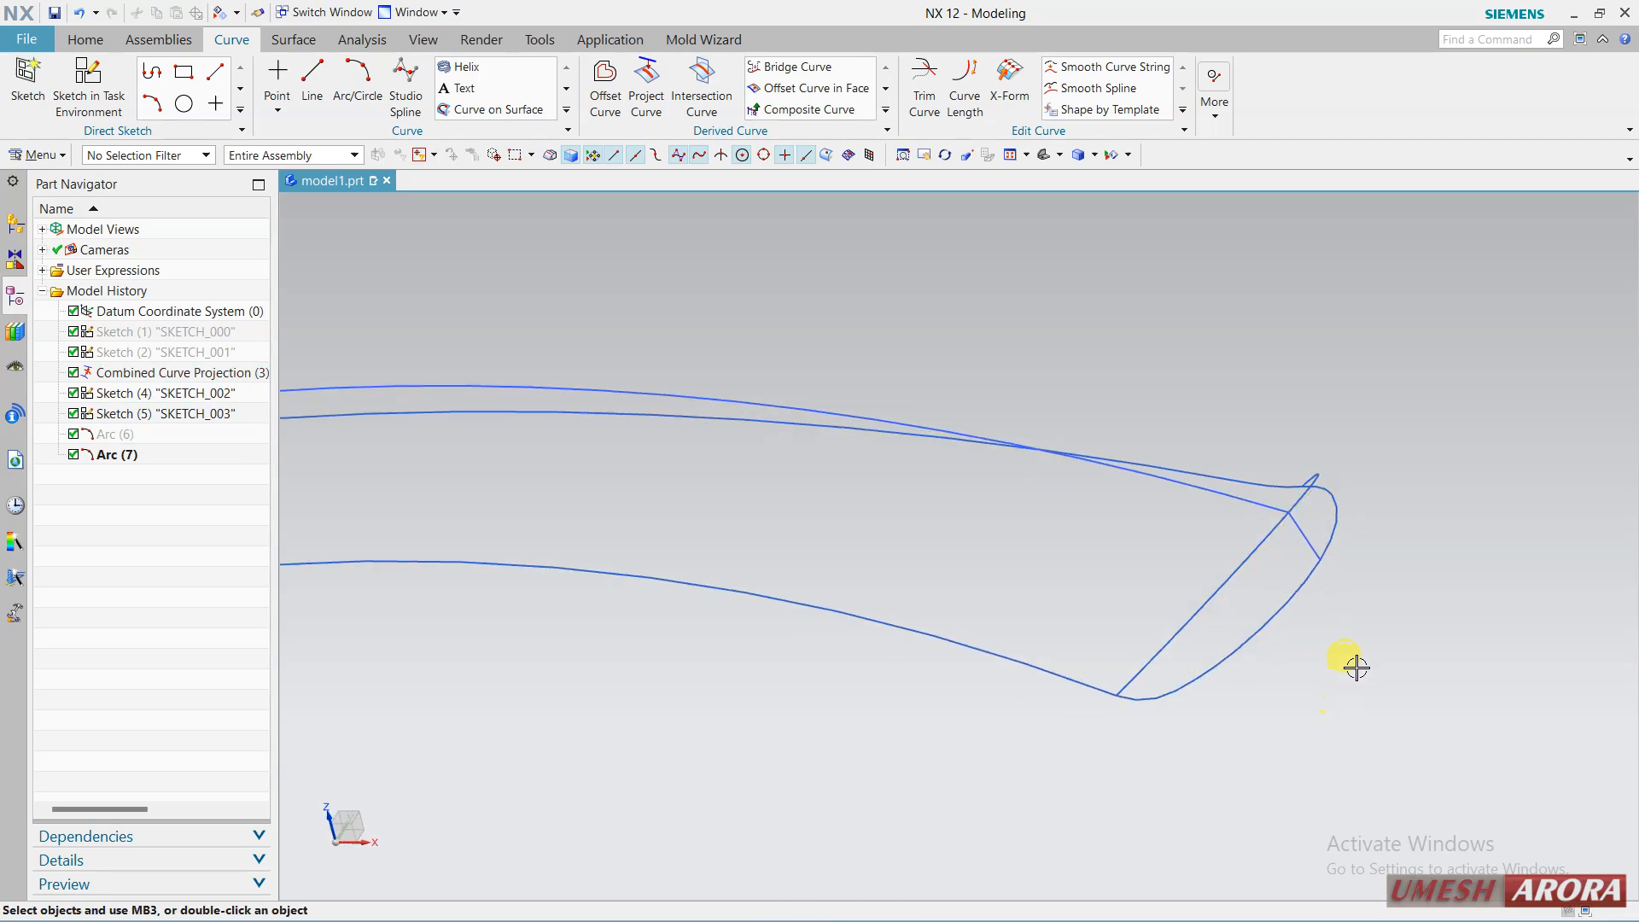
# Start a Studio Surface and, using the Single Curve rule, select both pieces of one long side projection curve as the first section.
pyautogui.moveTo(1357, 666); pyautogui.dragTo(1121, 563, button='middle')
pyautogui.moveTo(1059, 397)
pyautogui.mouseDown(button='middle')
pyautogui.moveTo(1050, 340)
pyautogui.moveTo(1051, 373)
pyautogui.mouseUp(button='middle')
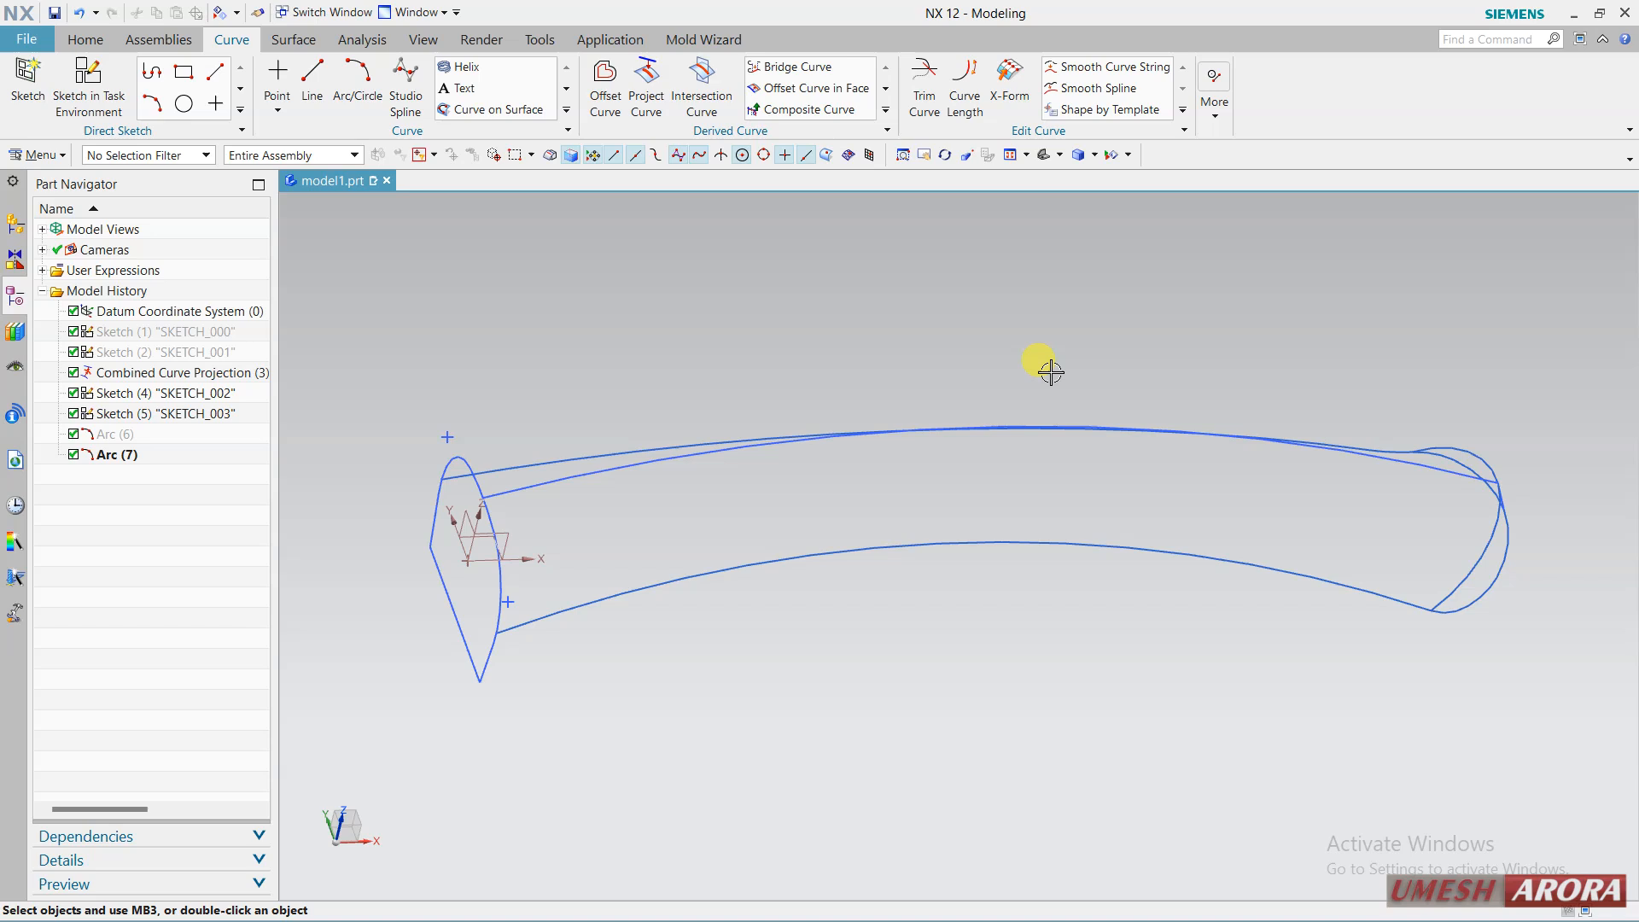
pyautogui.click(293, 39)
pyautogui.click(95, 83)
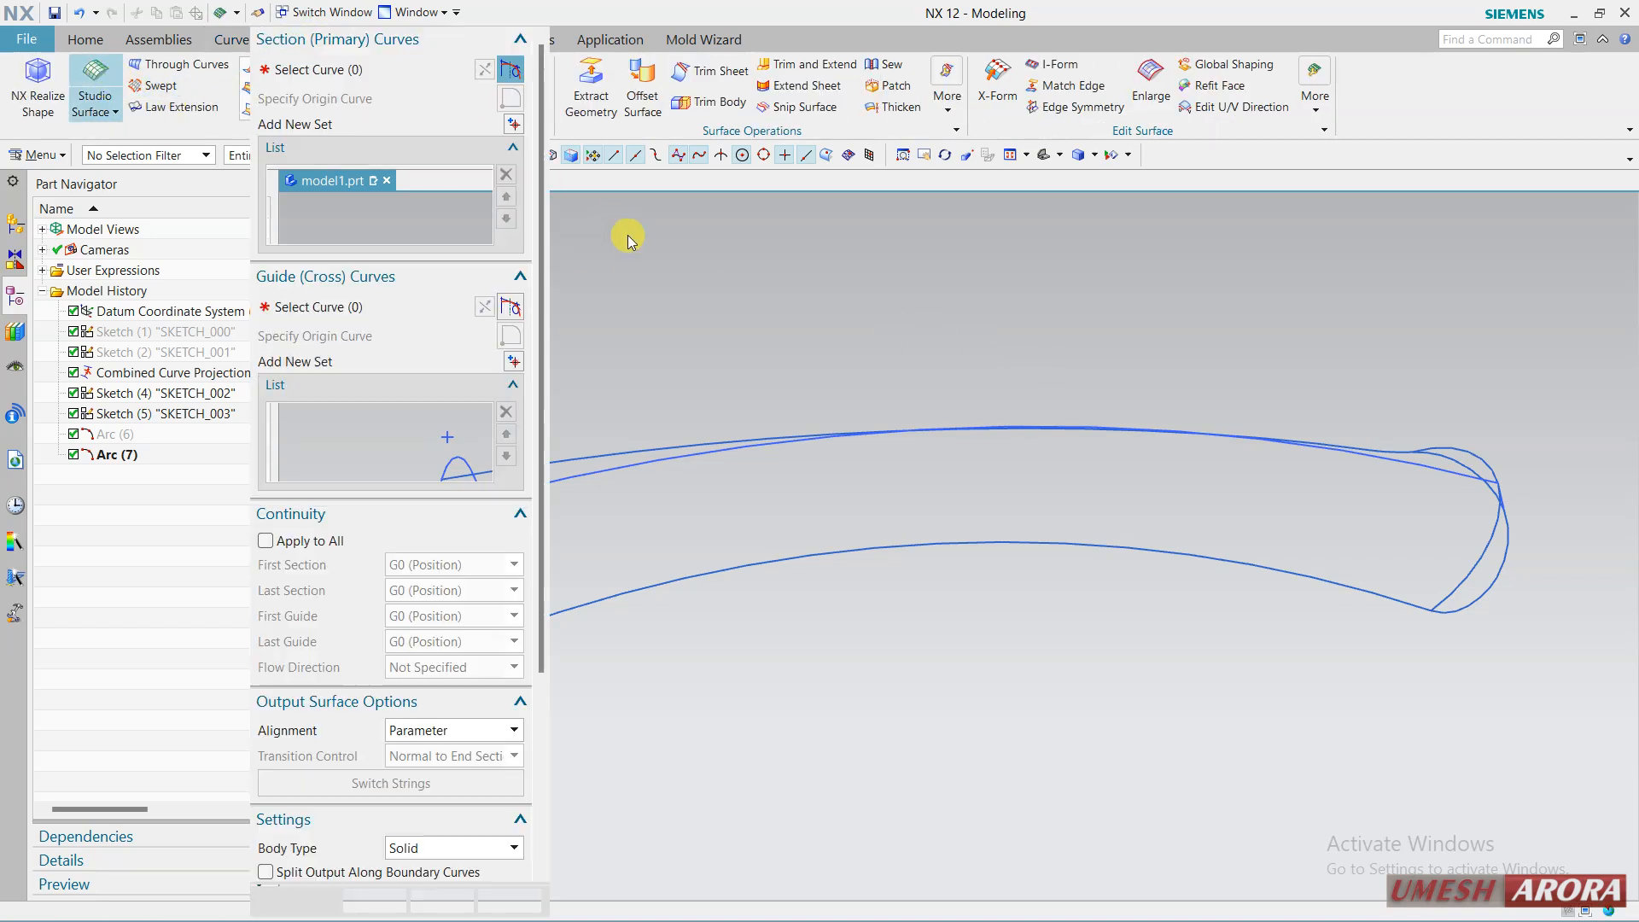
pyautogui.keyDown('shift'); pyautogui.moveTo(759, 367); pyautogui.dragTo(939, 366, button='middle'); pyautogui.keyUp('shift')
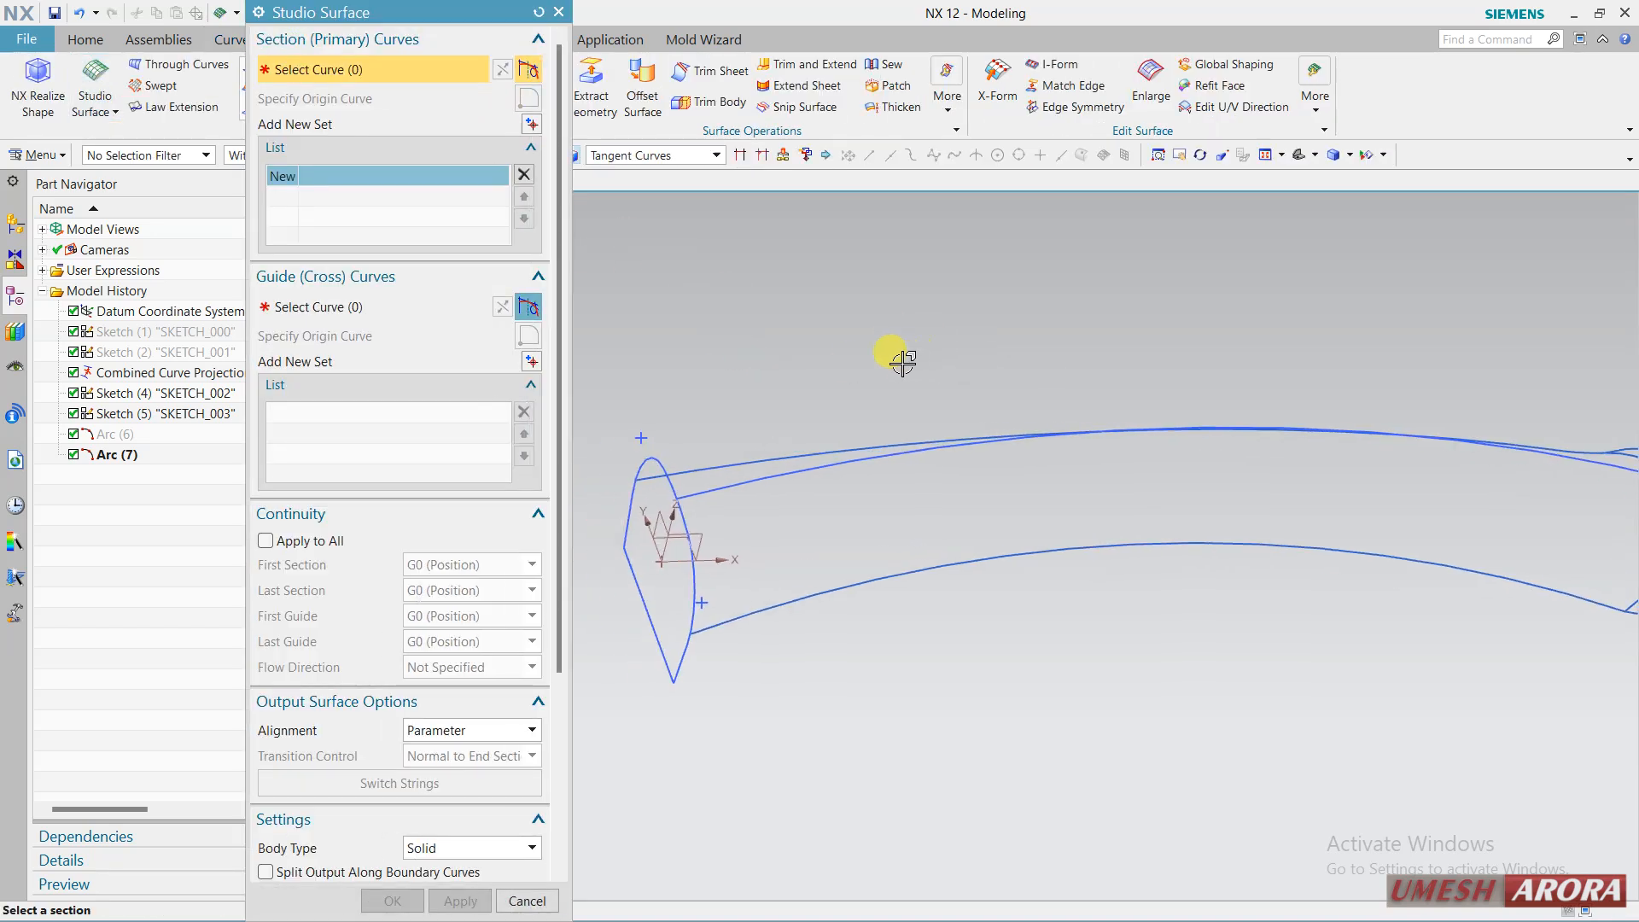
pyautogui.click(663, 155)
pyautogui.click(662, 176)
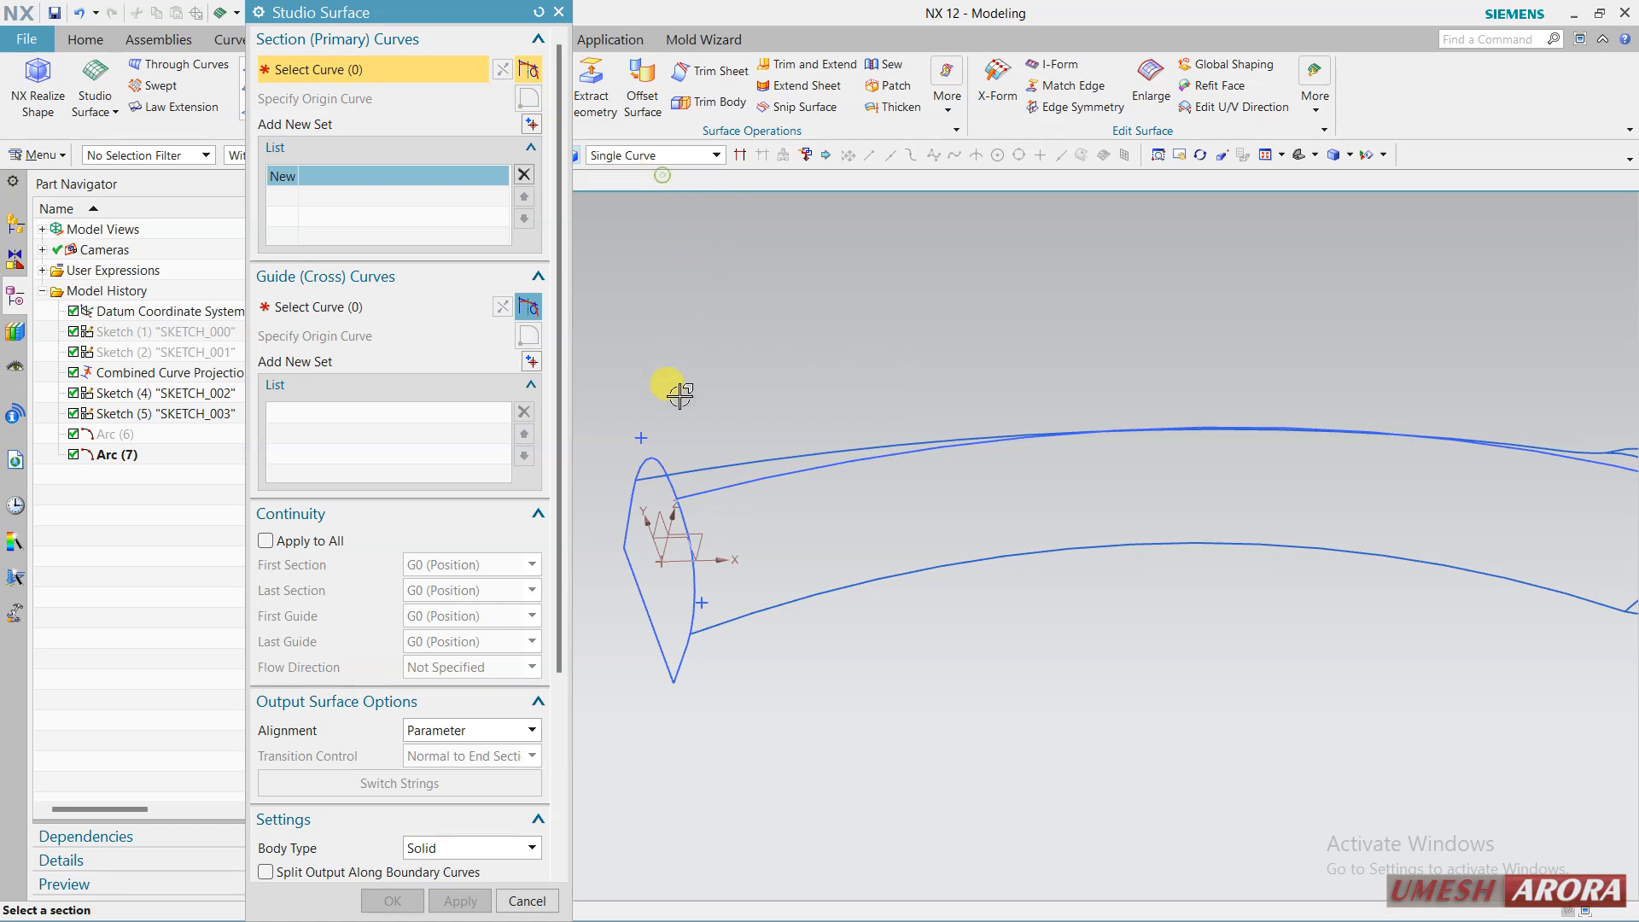
pyautogui.click(718, 466)
pyautogui.moveTo(856, 367); pyautogui.dragTo(1288, 395, button='middle')
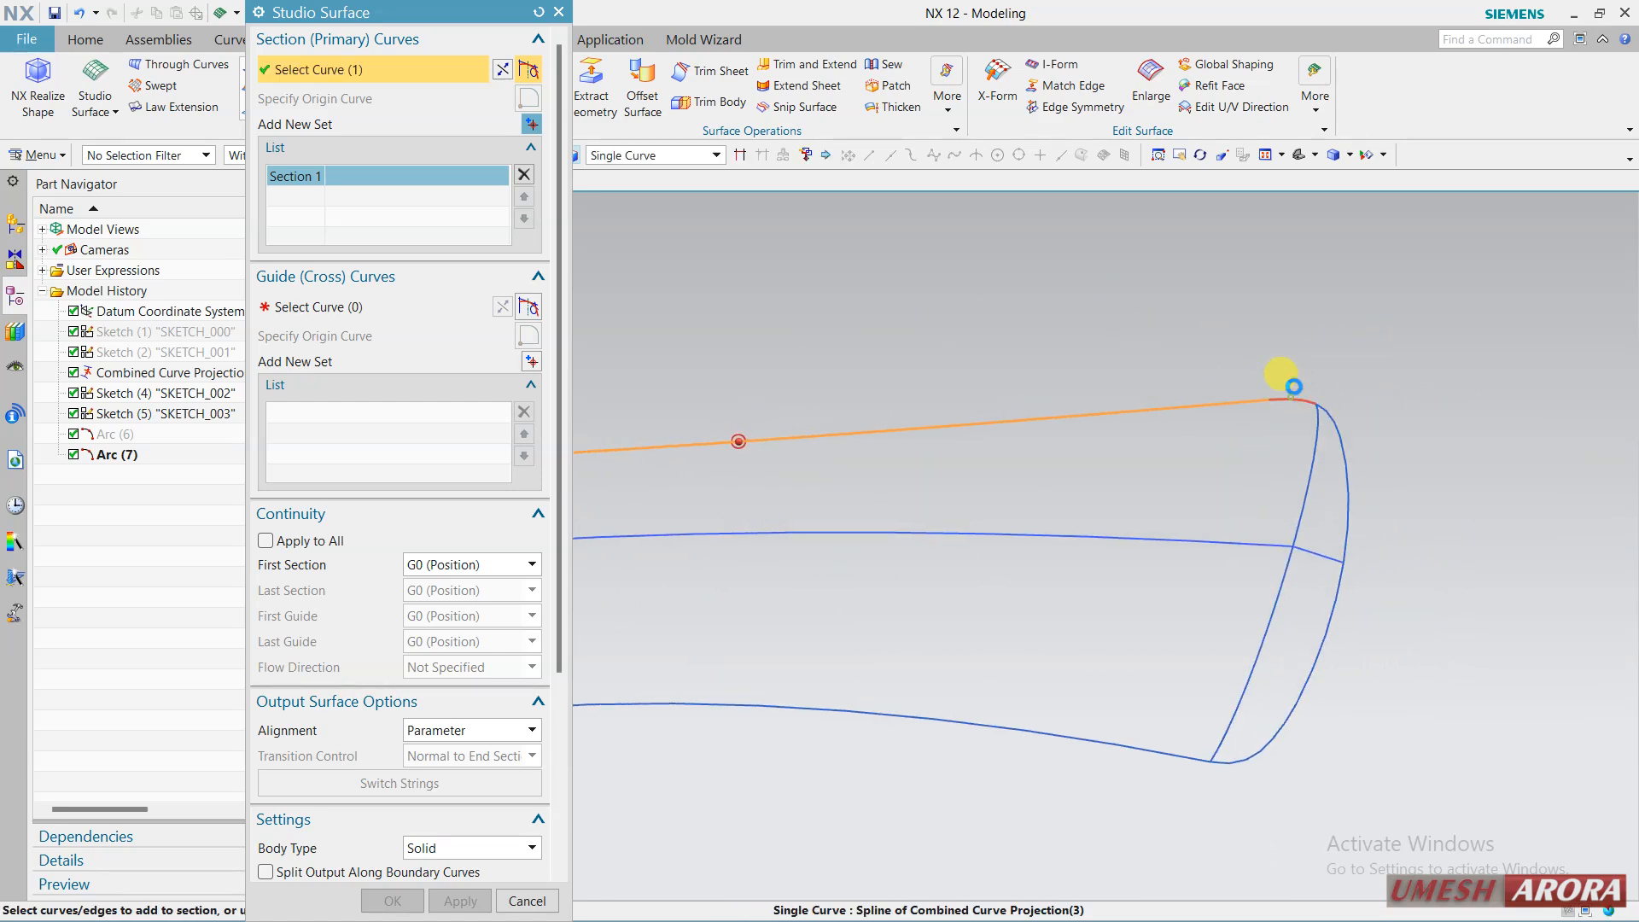
pyautogui.click(1284, 380)
pyautogui.moveTo(1412, 366); pyautogui.dragTo(653, 316, button='middle')
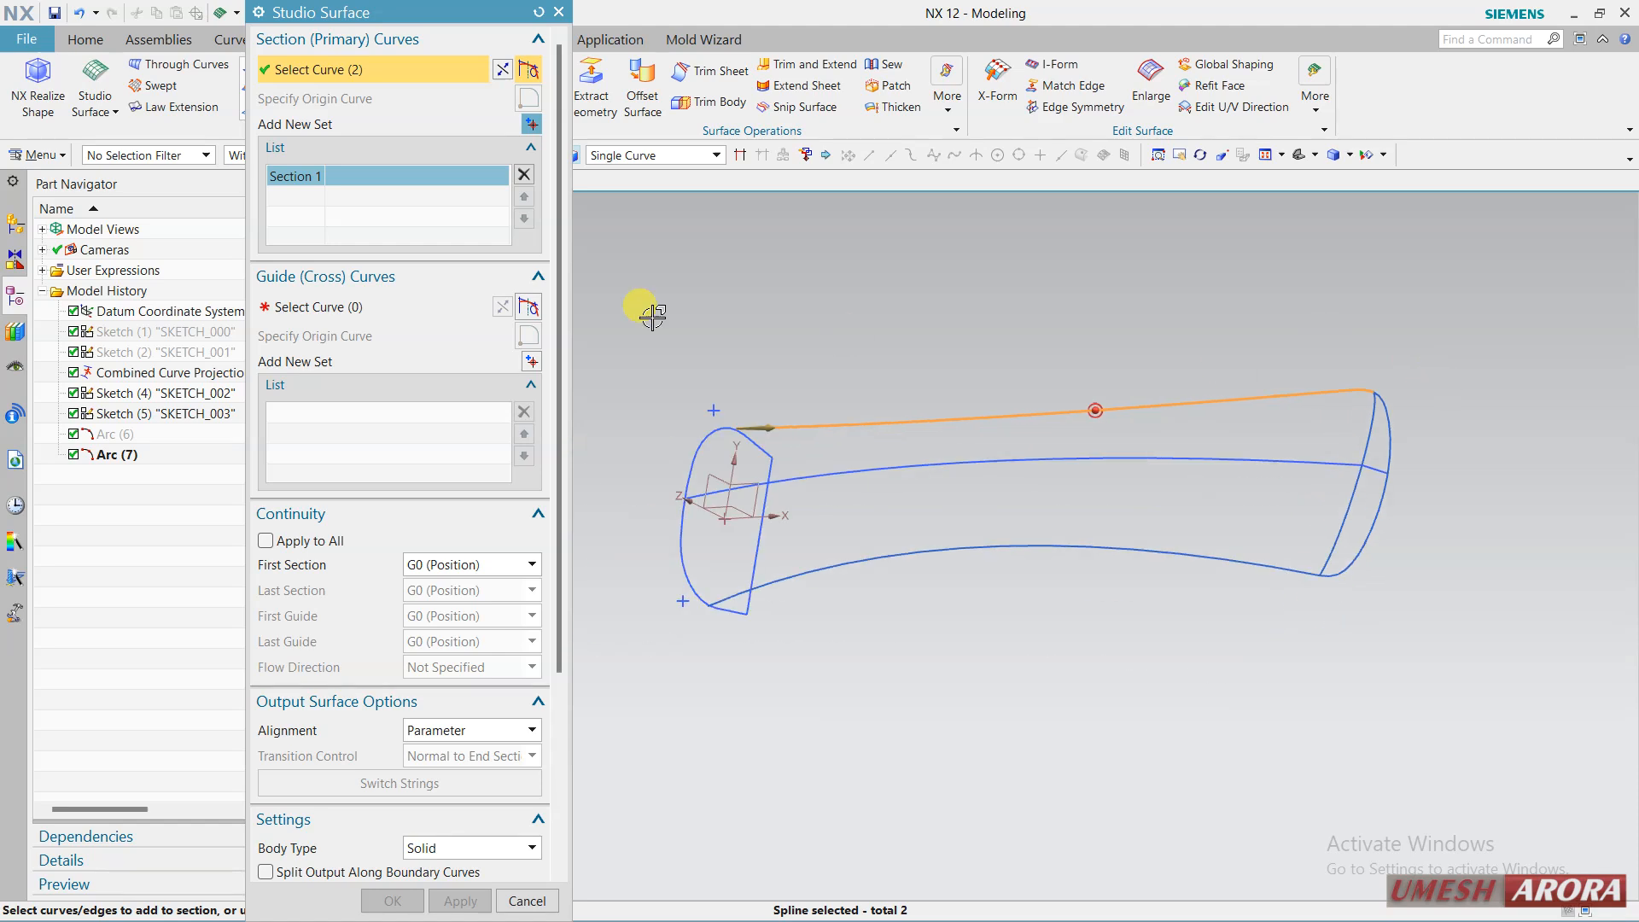
# Add the middle upper profile curve as the second section and the opposite long side curve as the third section.
pyautogui.click(529, 125)
pyautogui.click(708, 487)
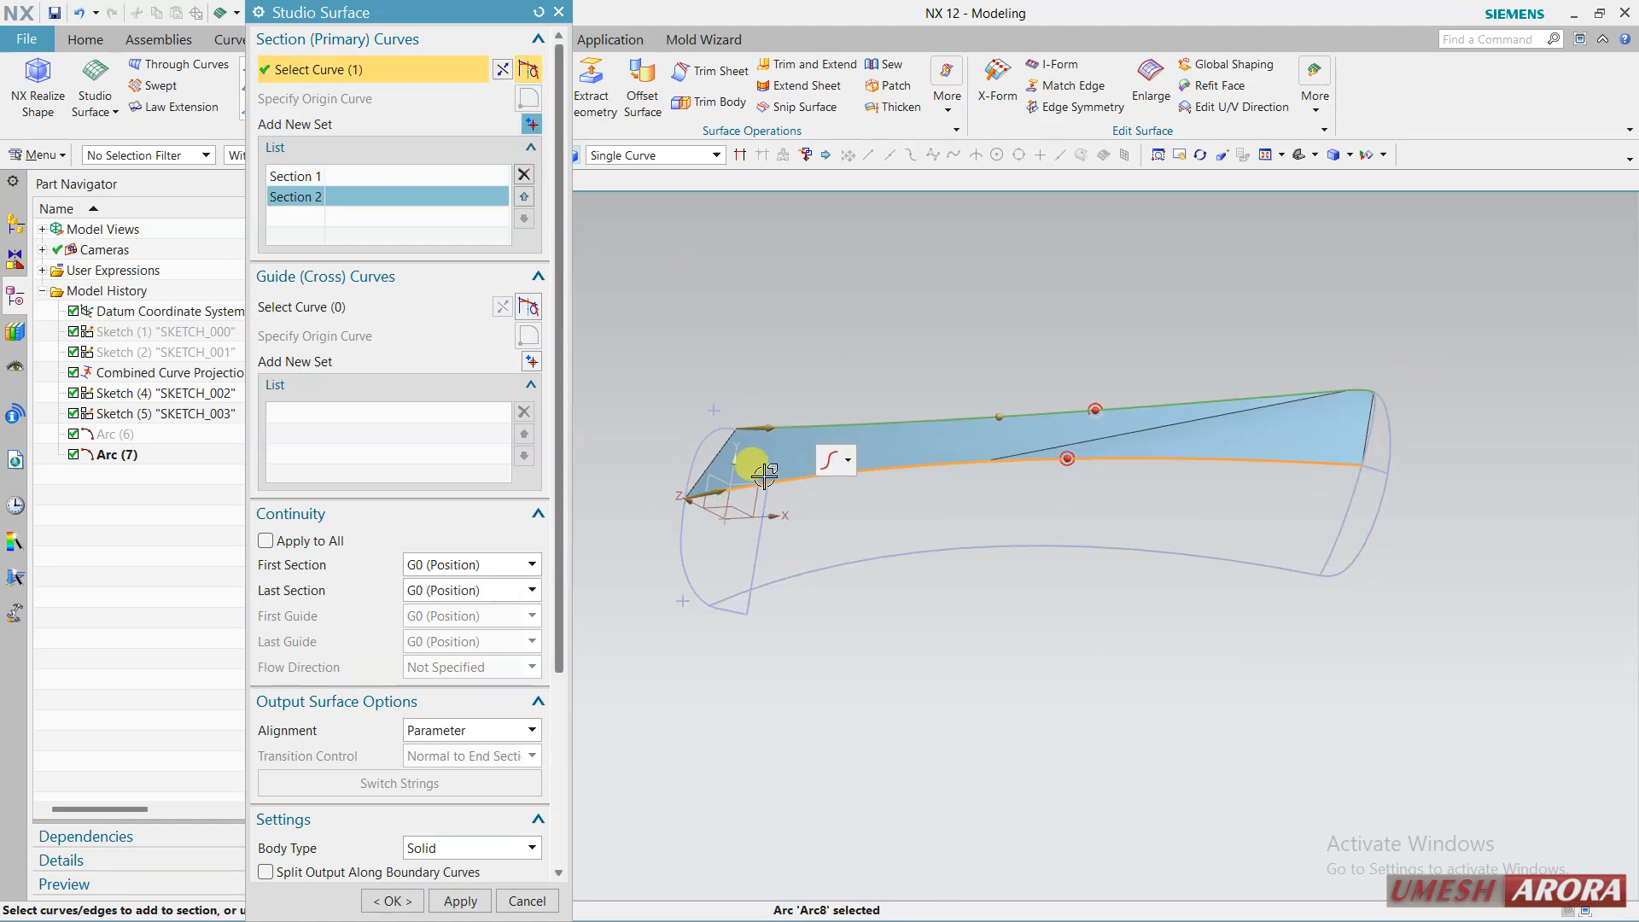
pyautogui.click(530, 126)
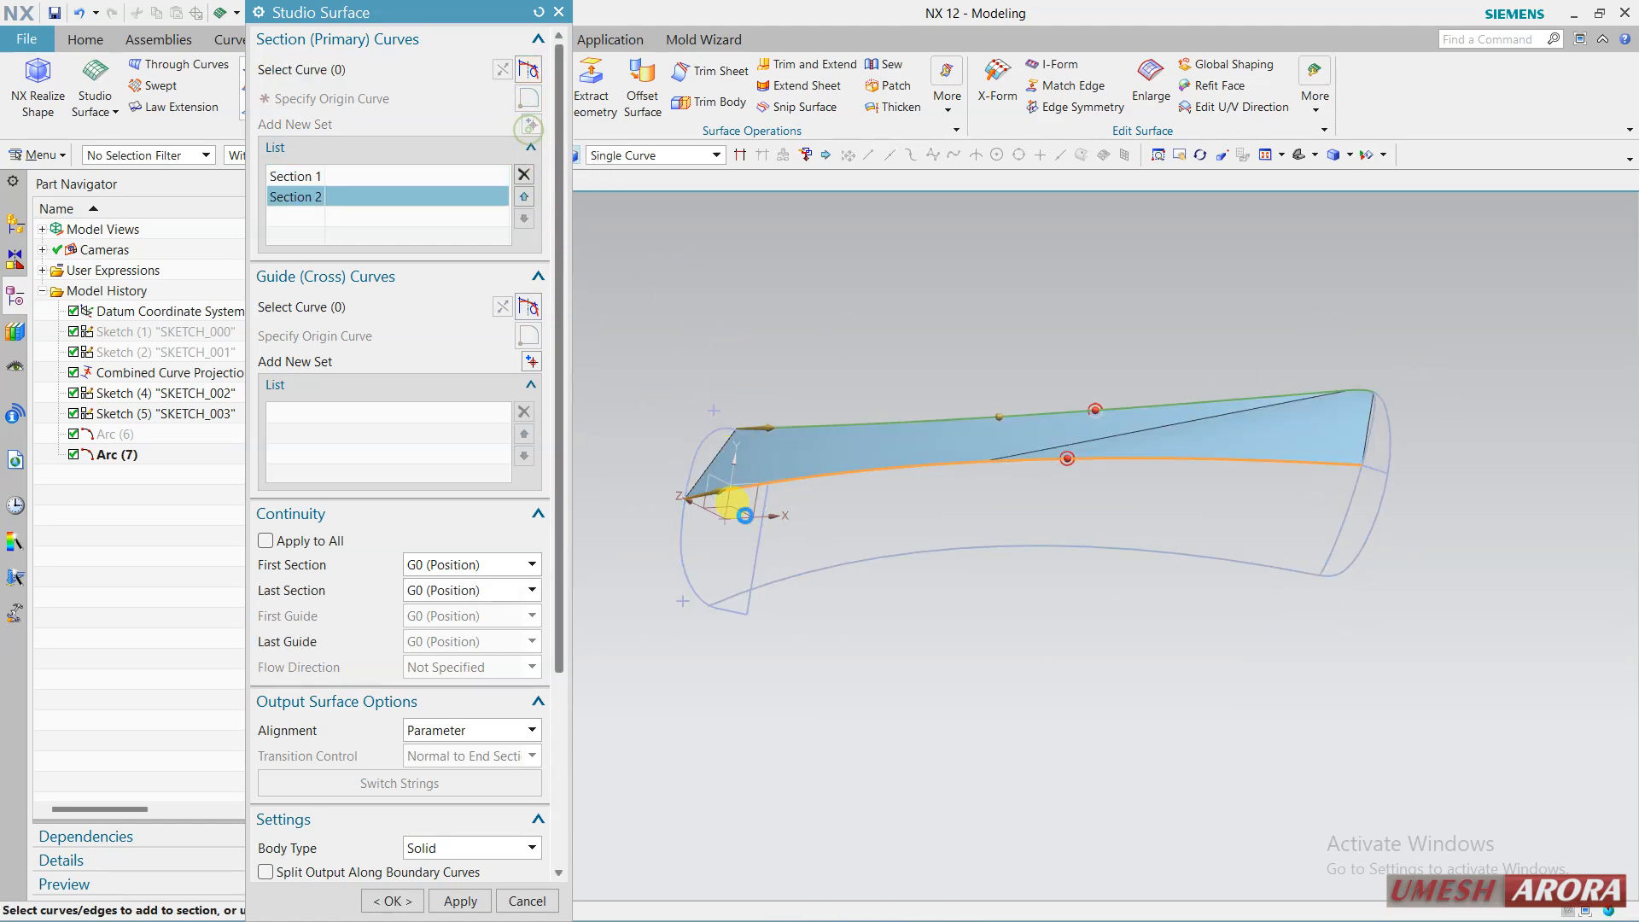
pyautogui.click(734, 589)
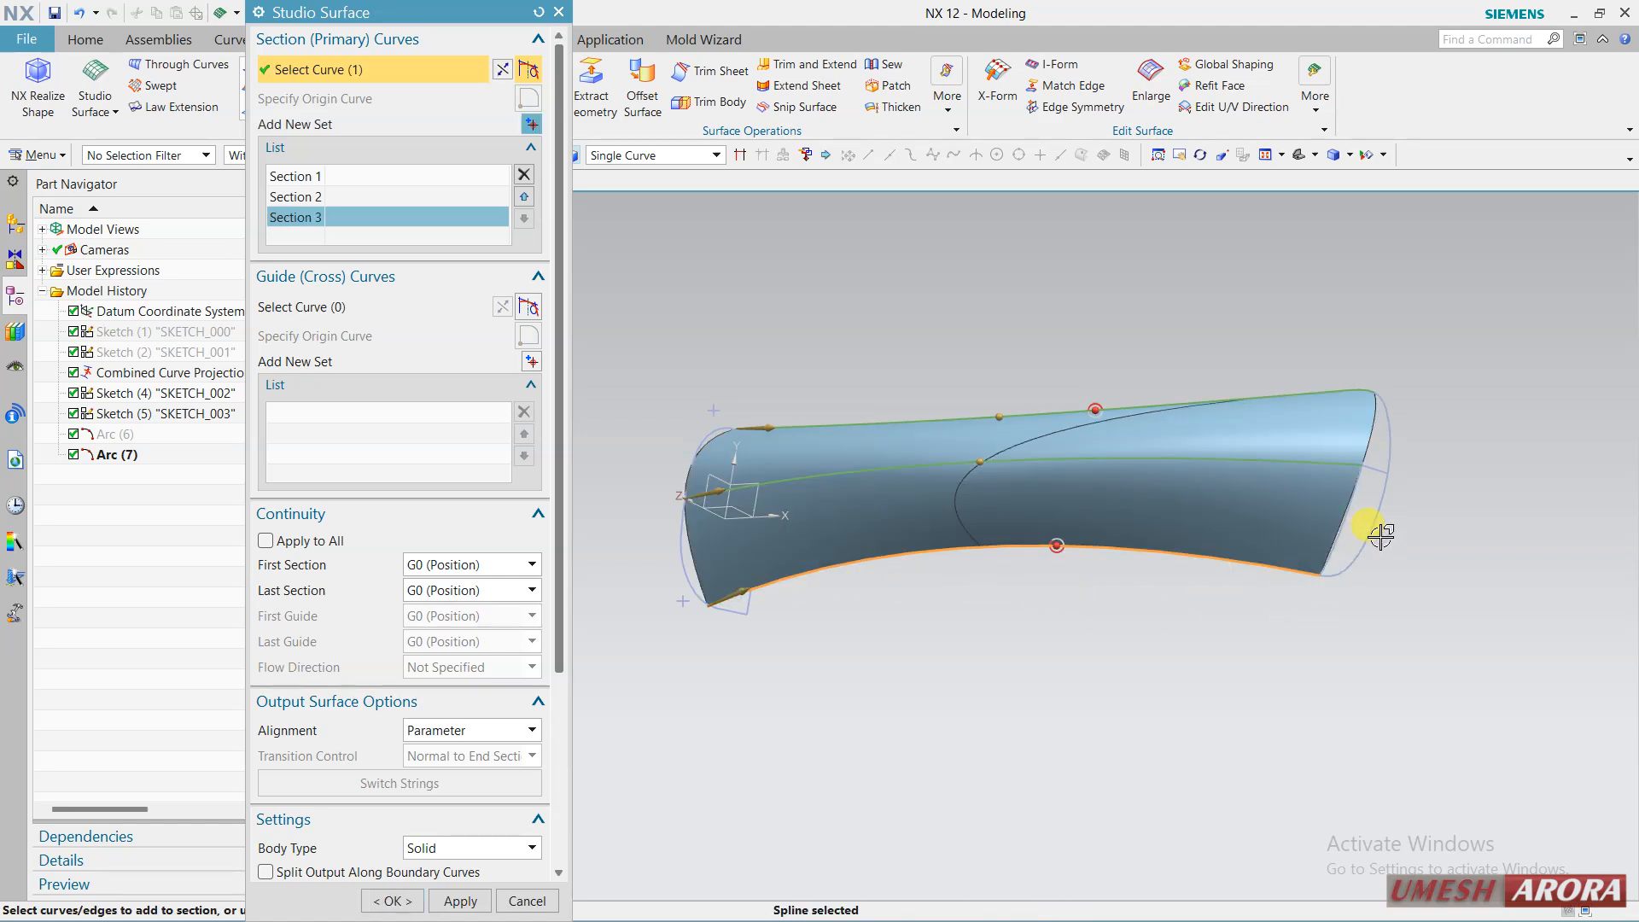
pyautogui.moveTo(1102, 633); pyautogui.dragTo(1456, 561, button='middle')
pyautogui.scroll(5, 1456, 561)
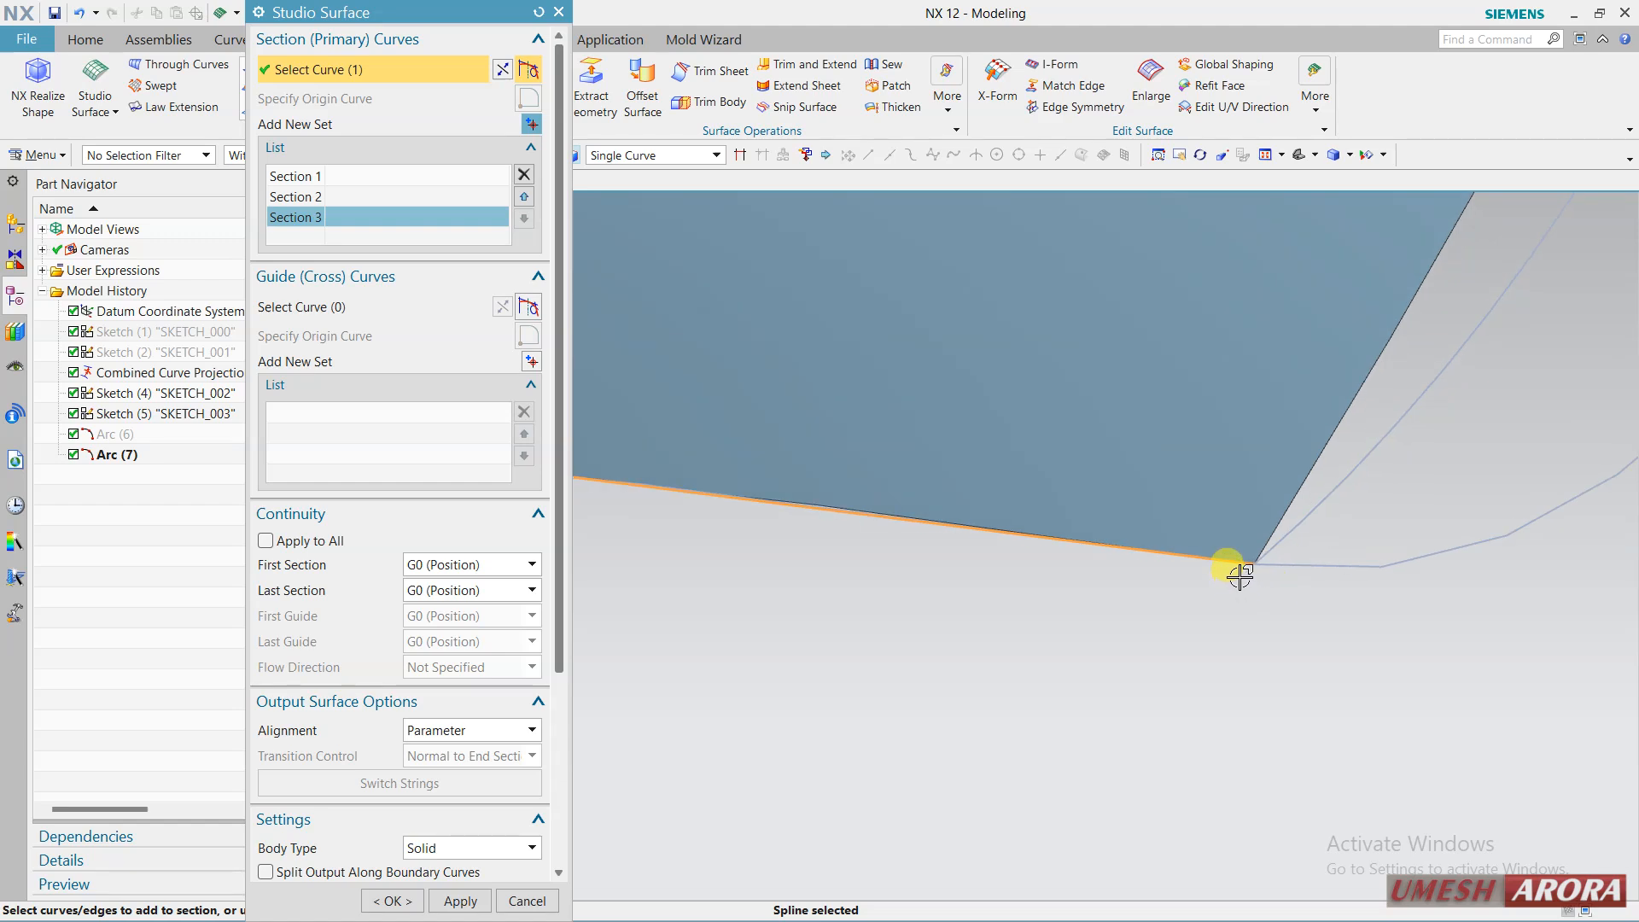
pyautogui.scroll(-6, 1329, 616)
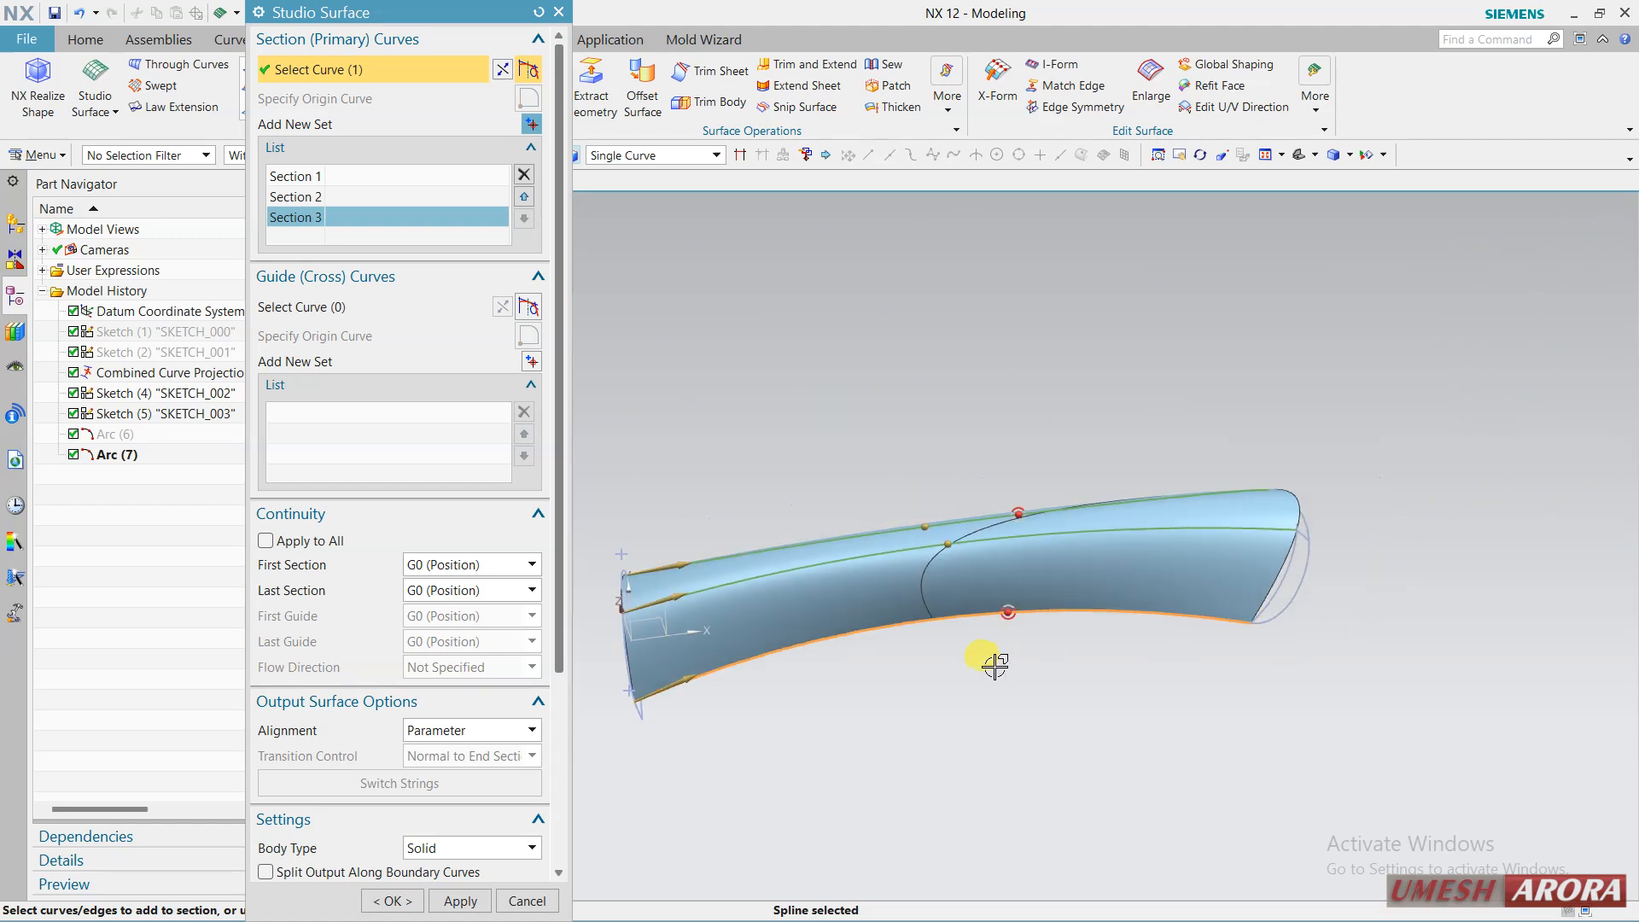
# Select the arc at the far end of the long curves as the first guide of the Studio Surface.
pyautogui.click(381, 305)
pyautogui.click(375, 303)
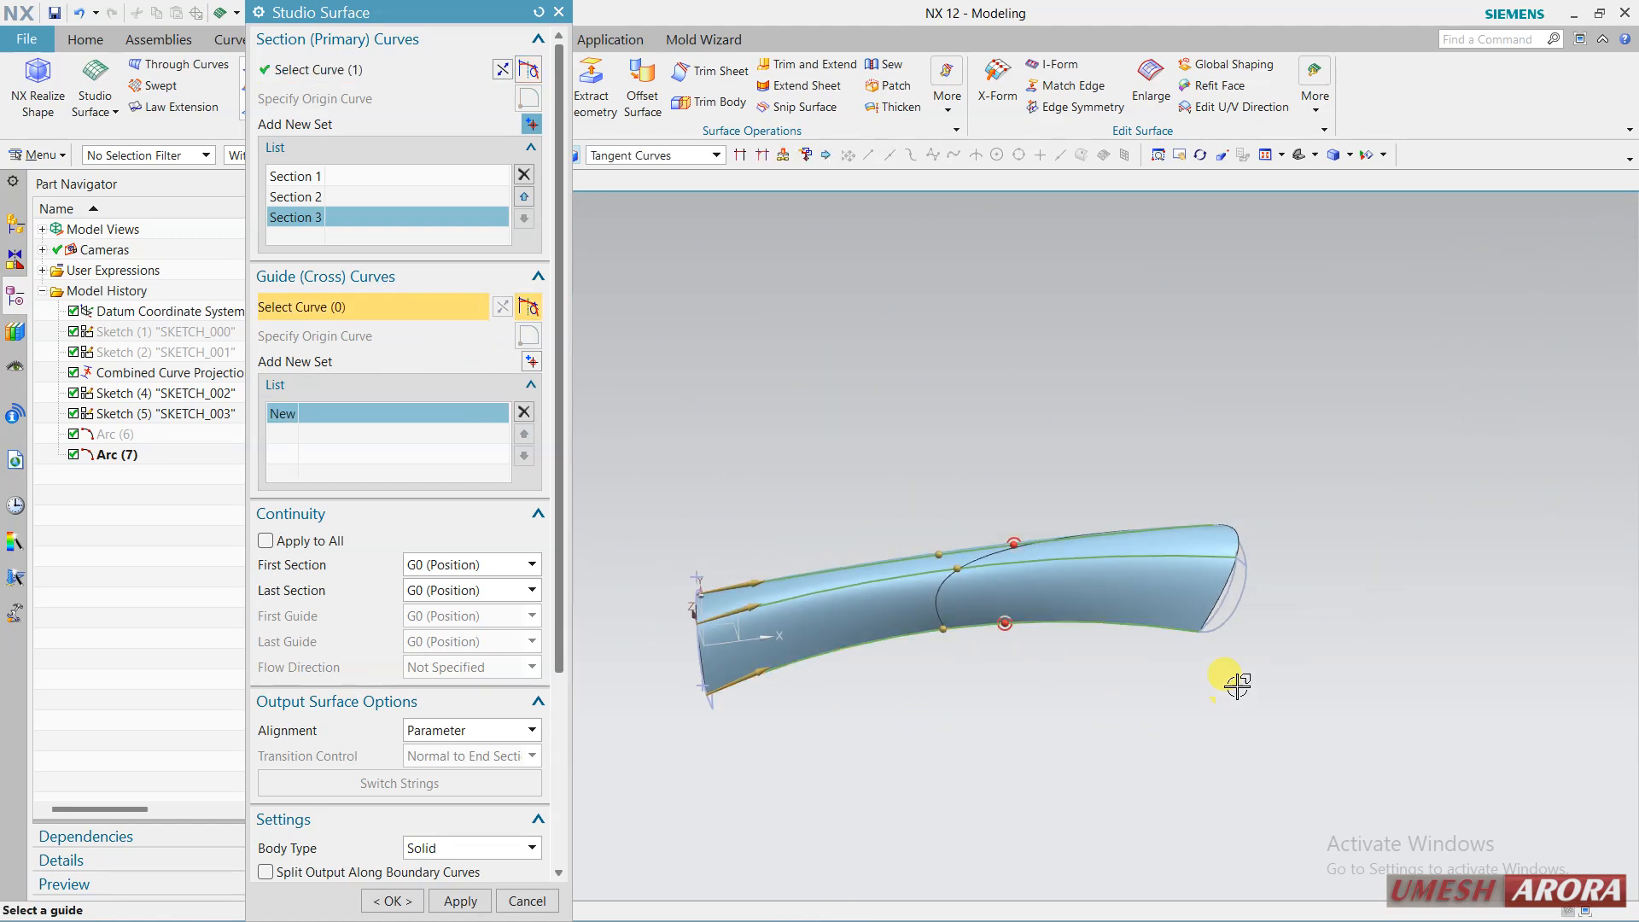
pyautogui.scroll(4, 1289, 579)
pyautogui.click(1091, 621)
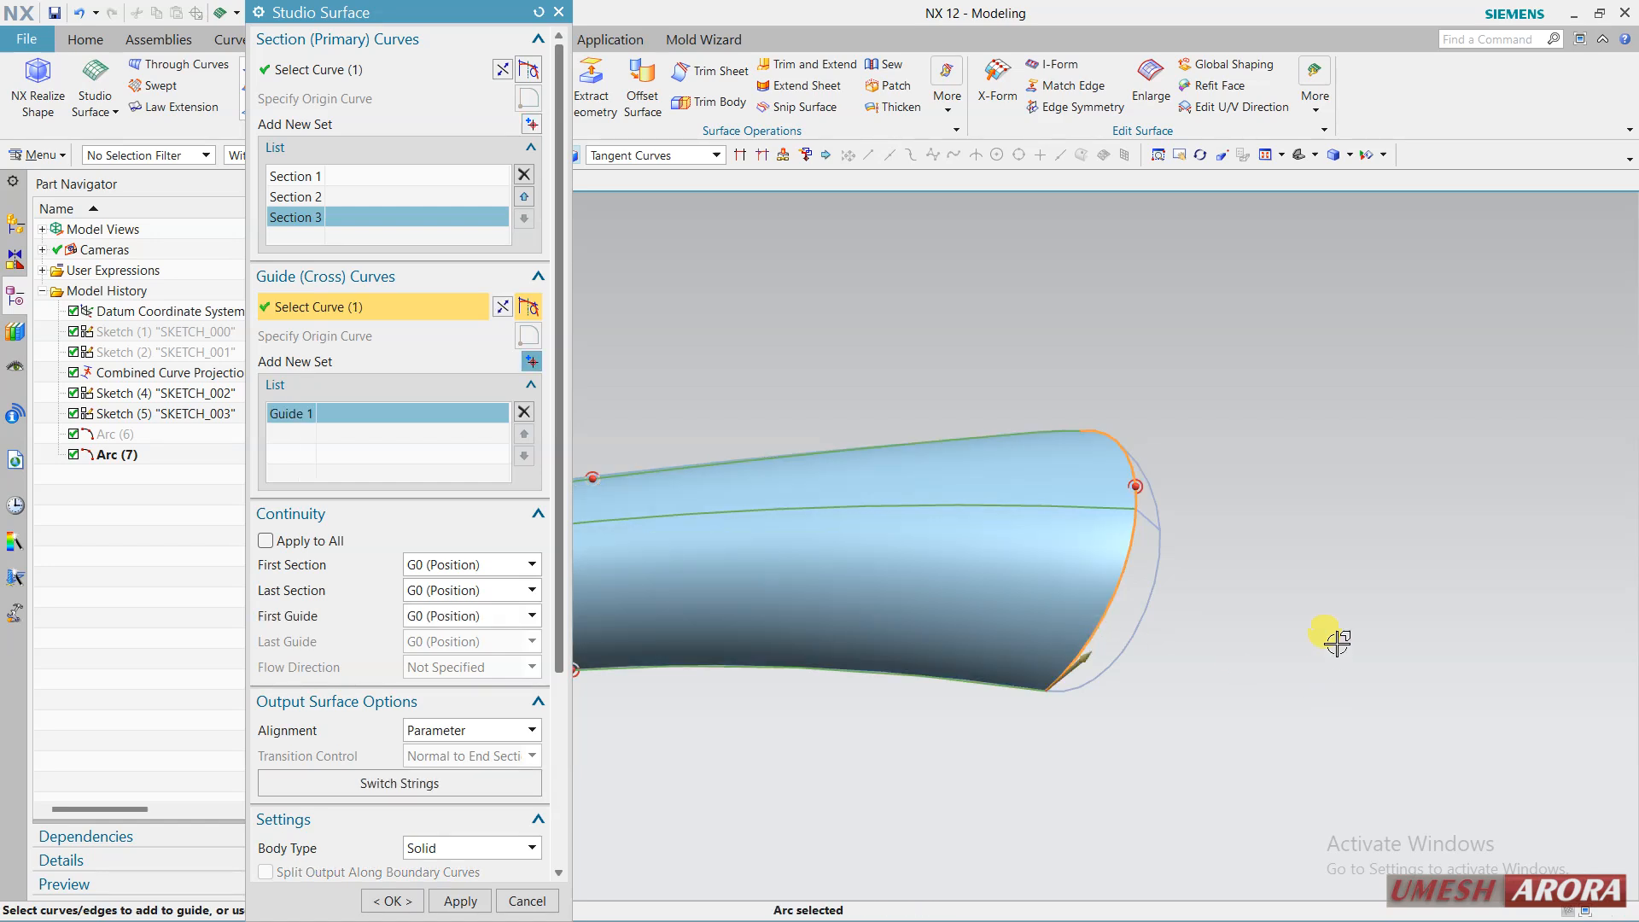
pyautogui.scroll(-5, 1357, 631)
pyautogui.moveTo(1127, 732); pyautogui.dragTo(852, 652, button='middle')
pyautogui.scroll(4, 852, 651)
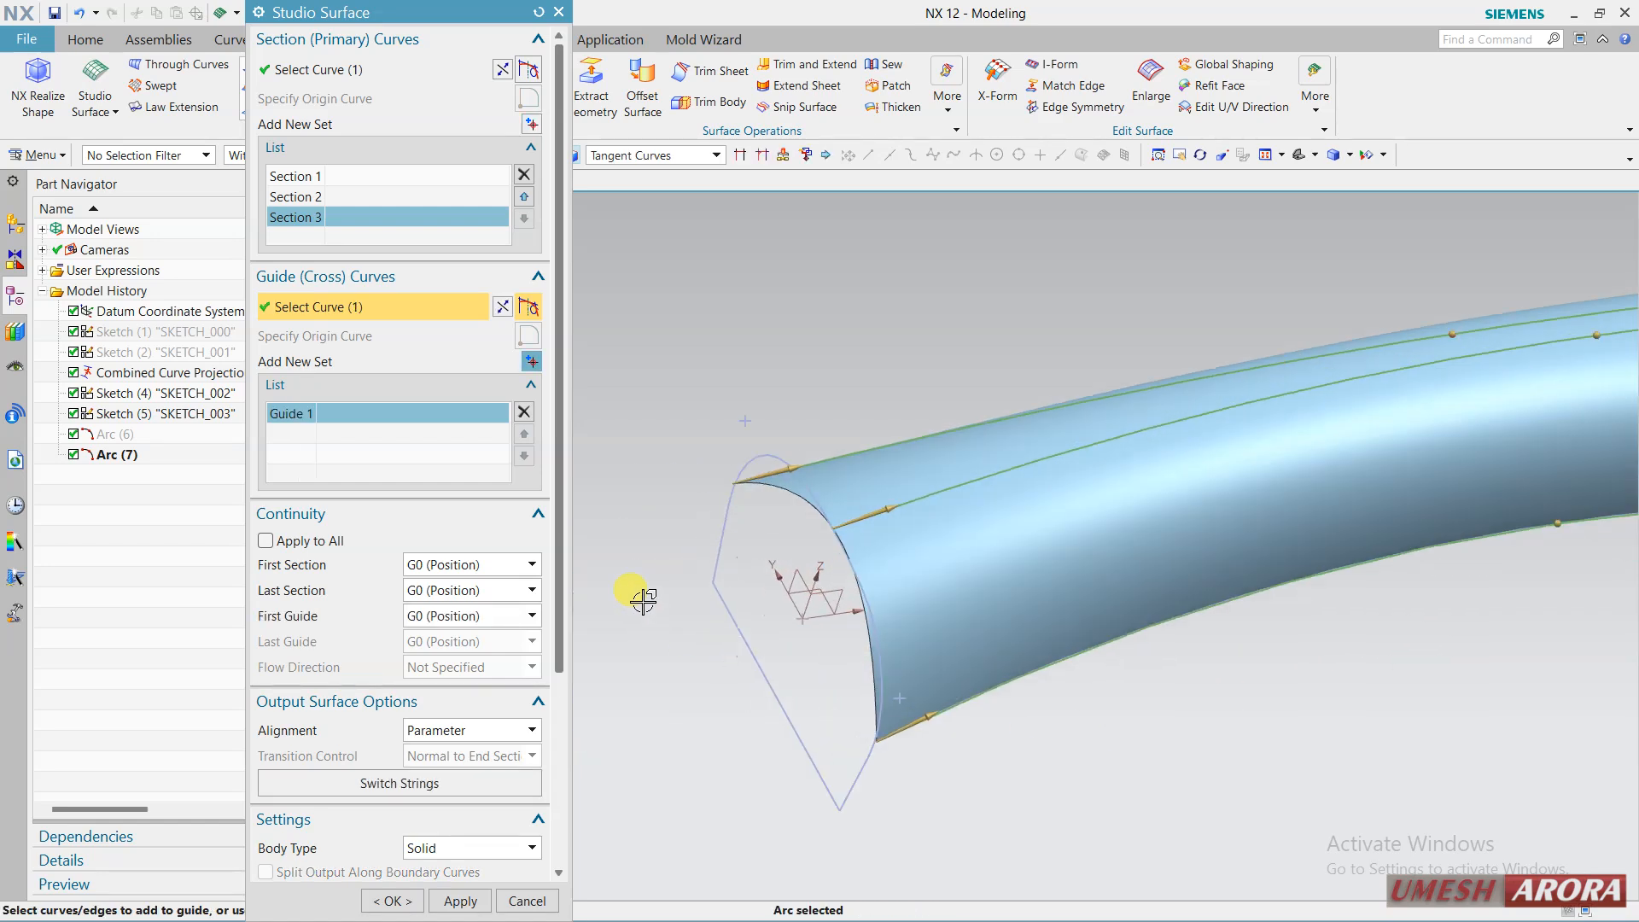
# Try to add the near-end cross-section outline as a second guide with Stop at Intersection, and remove that guide set.
pyautogui.click(531, 361)
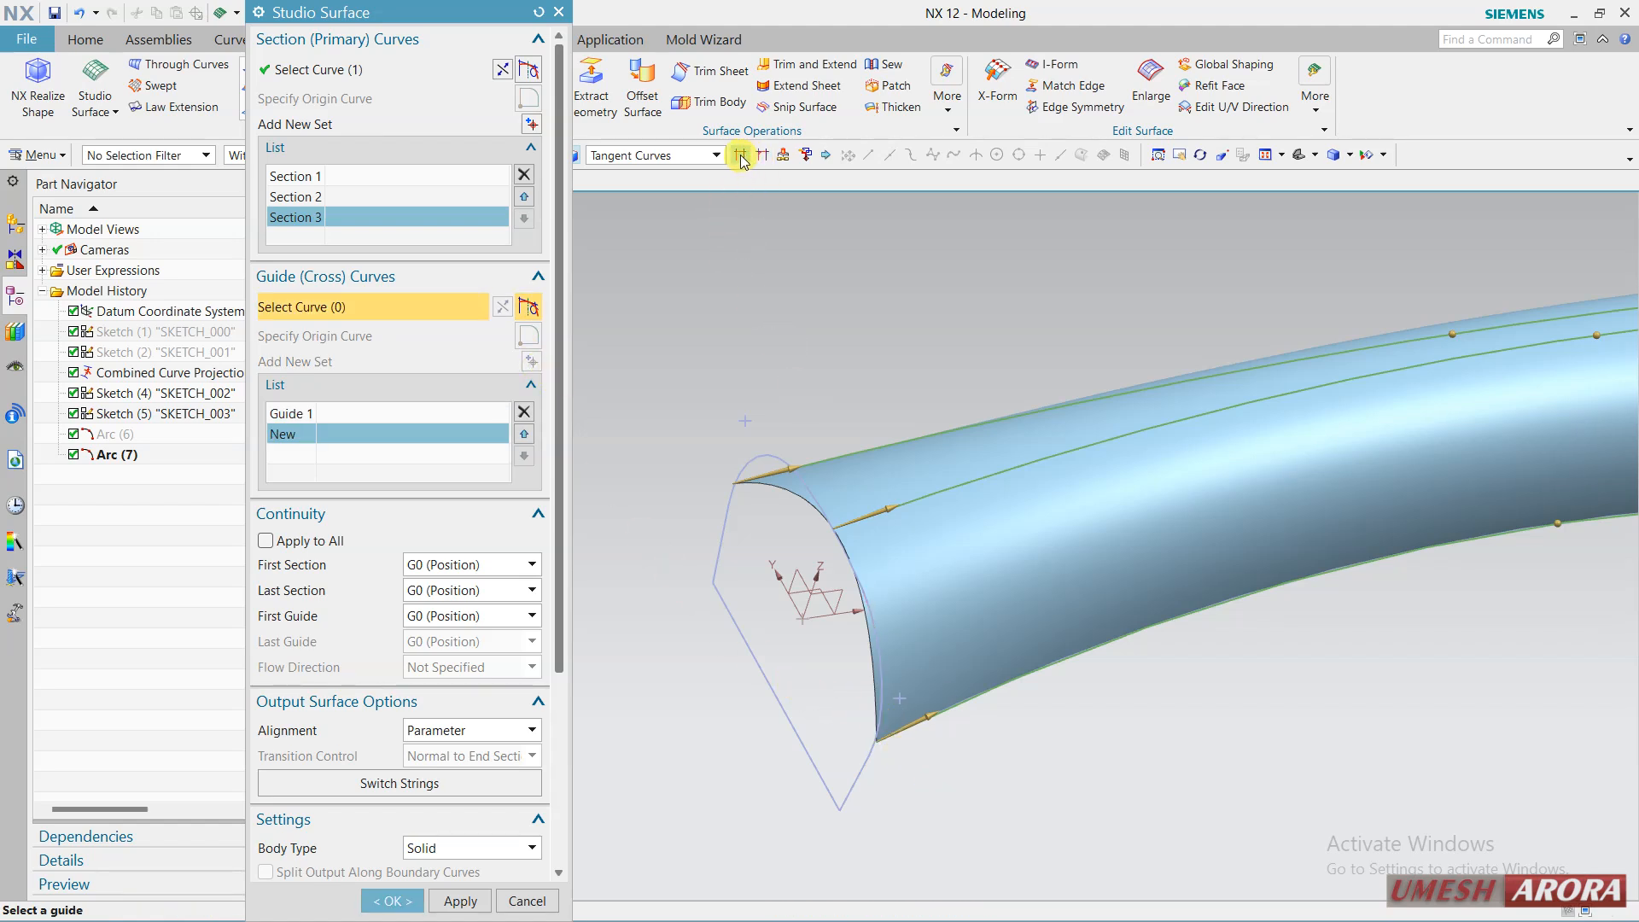
pyautogui.click(734, 450)
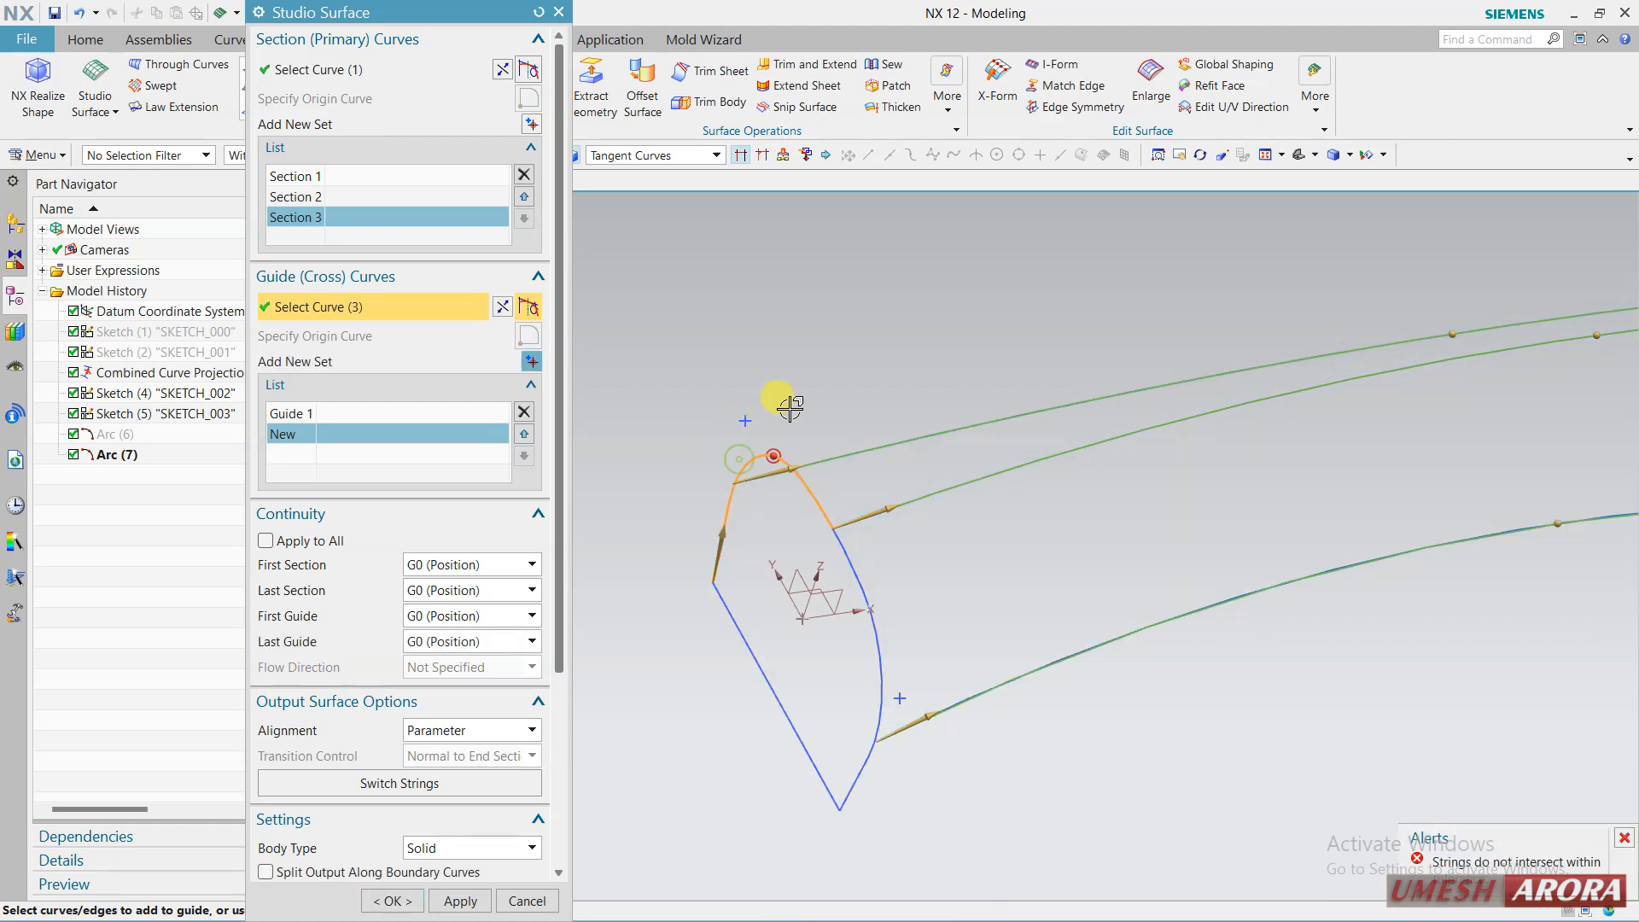
pyautogui.click(846, 546)
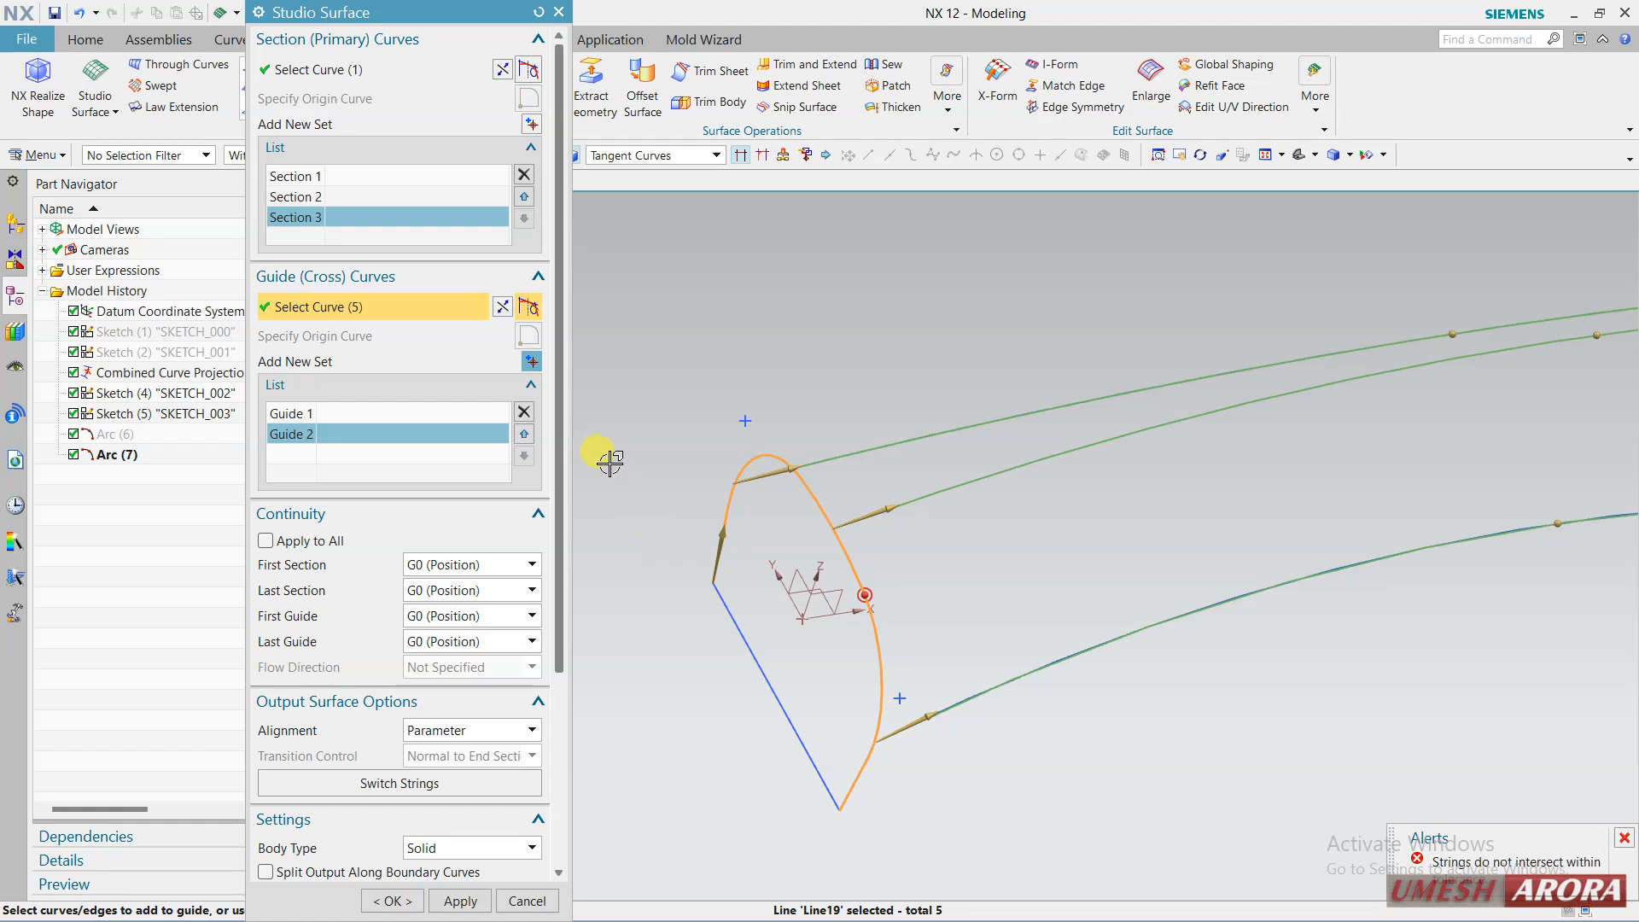
pyautogui.click(534, 414)
# Create the Studio Surface from the three sections and the single far-end arc guide.
pyautogui.moveTo(1041, 715); pyautogui.dragTo(1046, 671, button='middle')
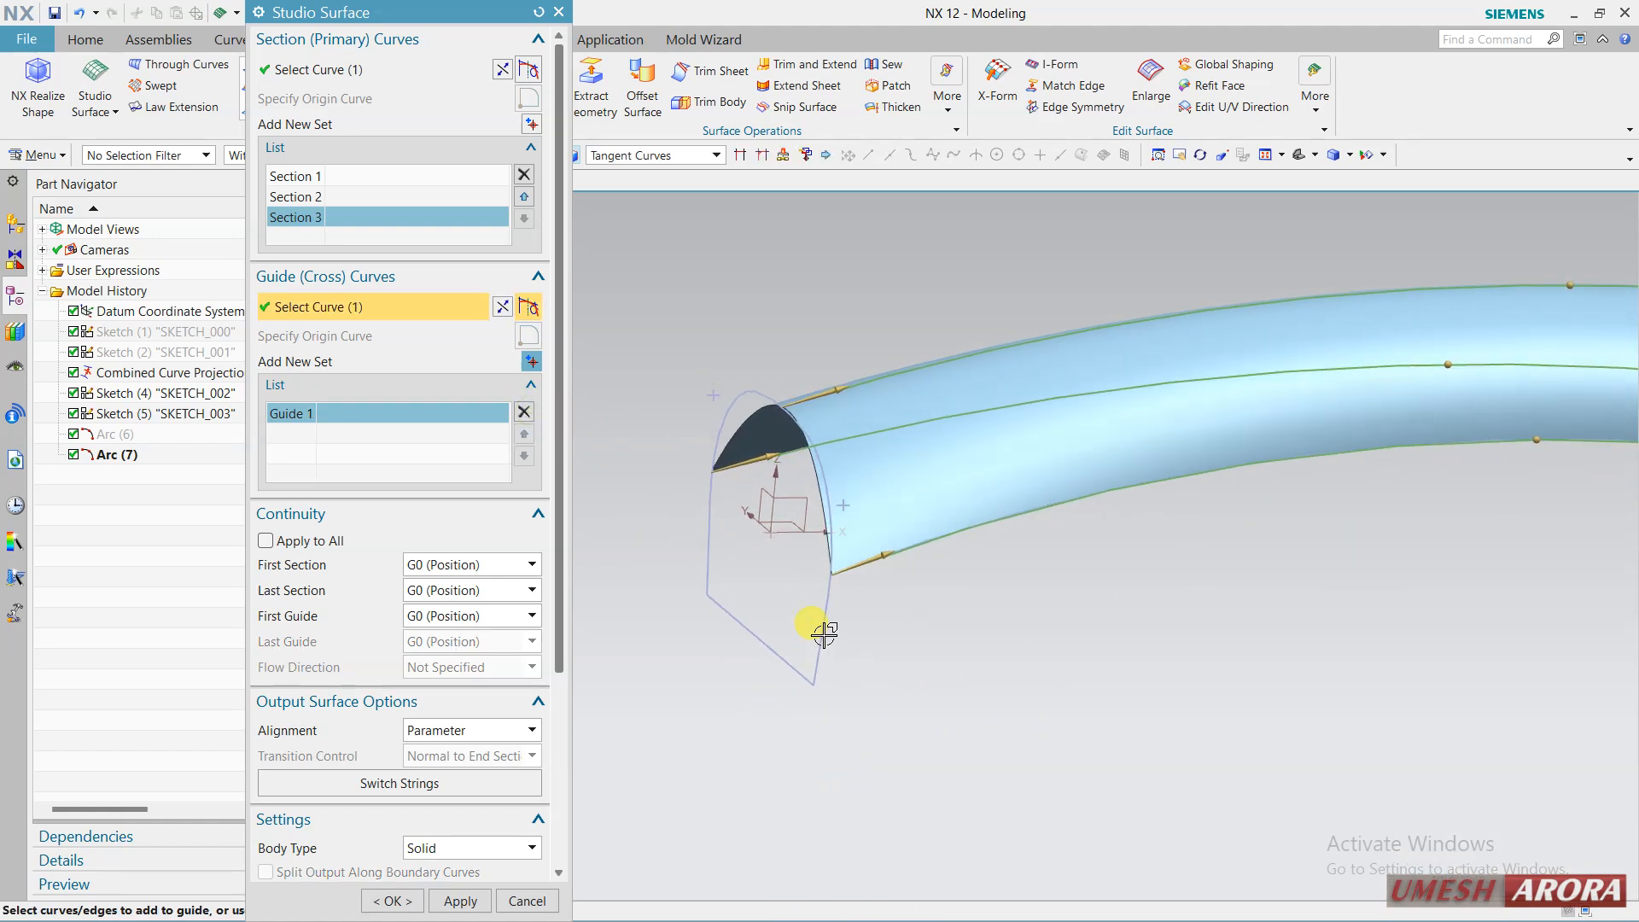
pyautogui.click(412, 898)
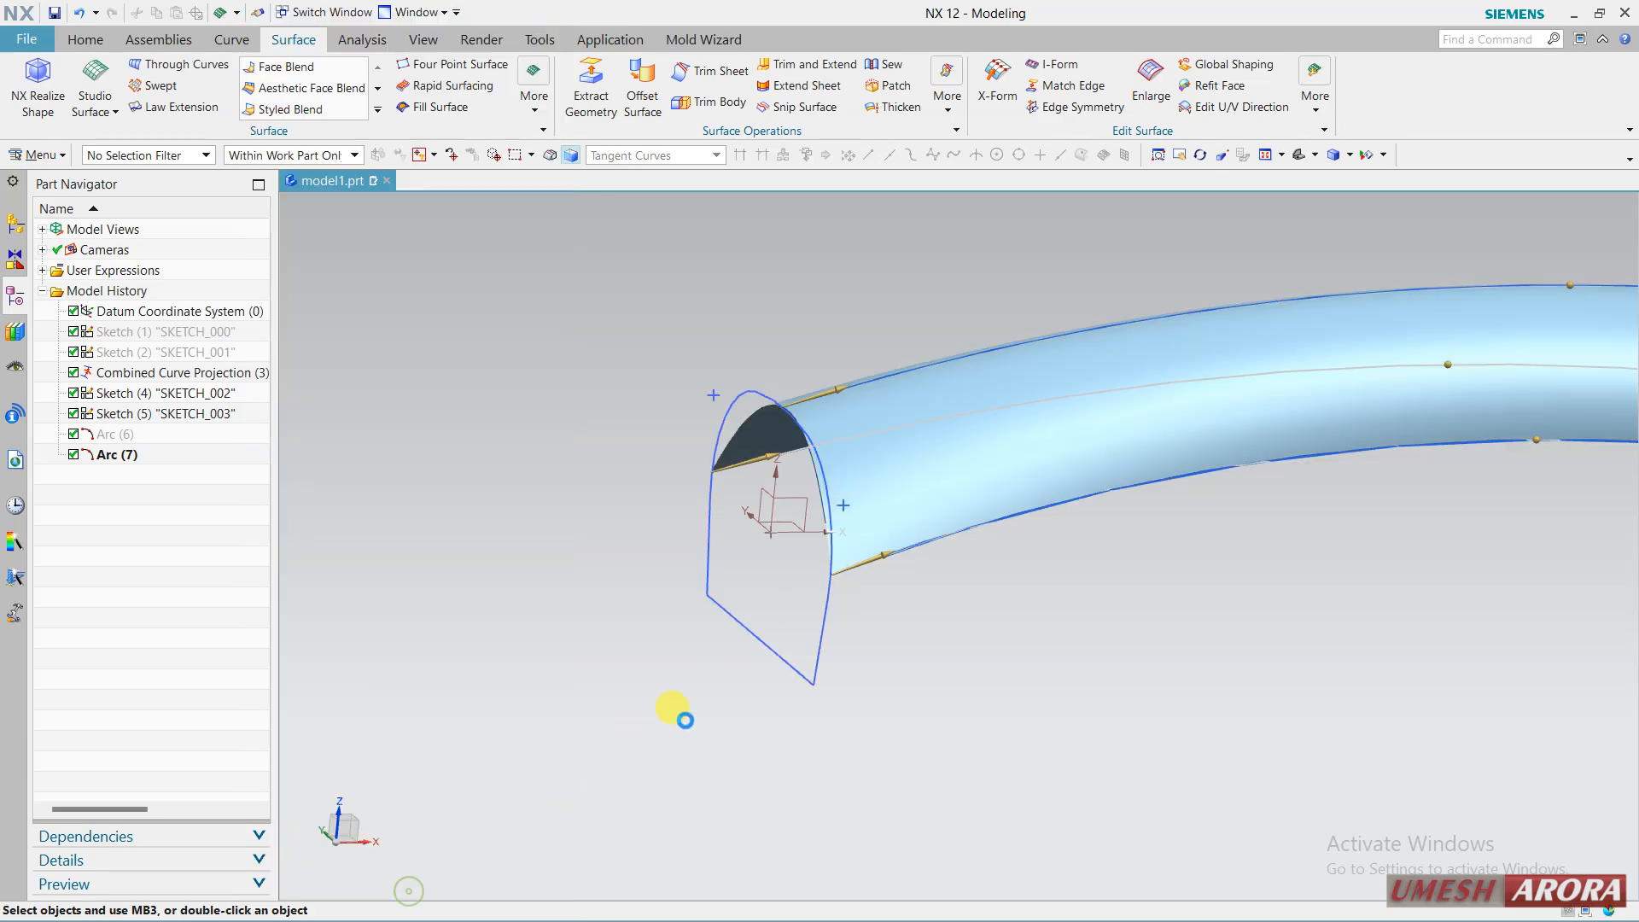
# Open the near-end cross-section sketch for editing and delete the width dimension between the fillets' lower end points.
pyautogui.click(836, 589)
pyautogui.doubleClick(836, 589)
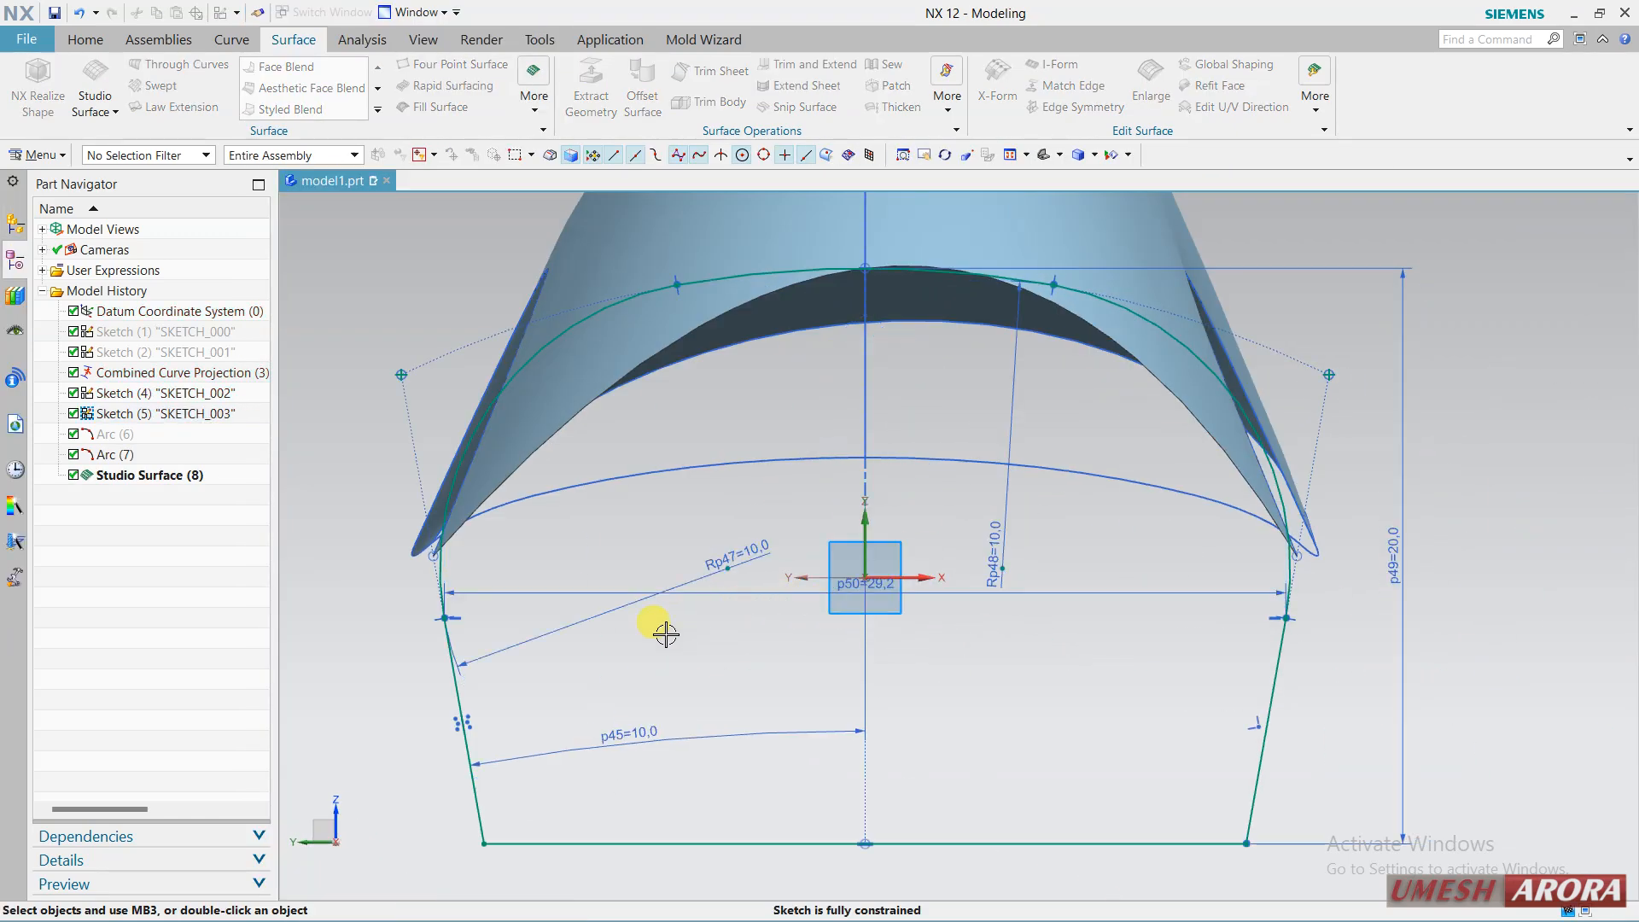
pyautogui.click(961, 592)
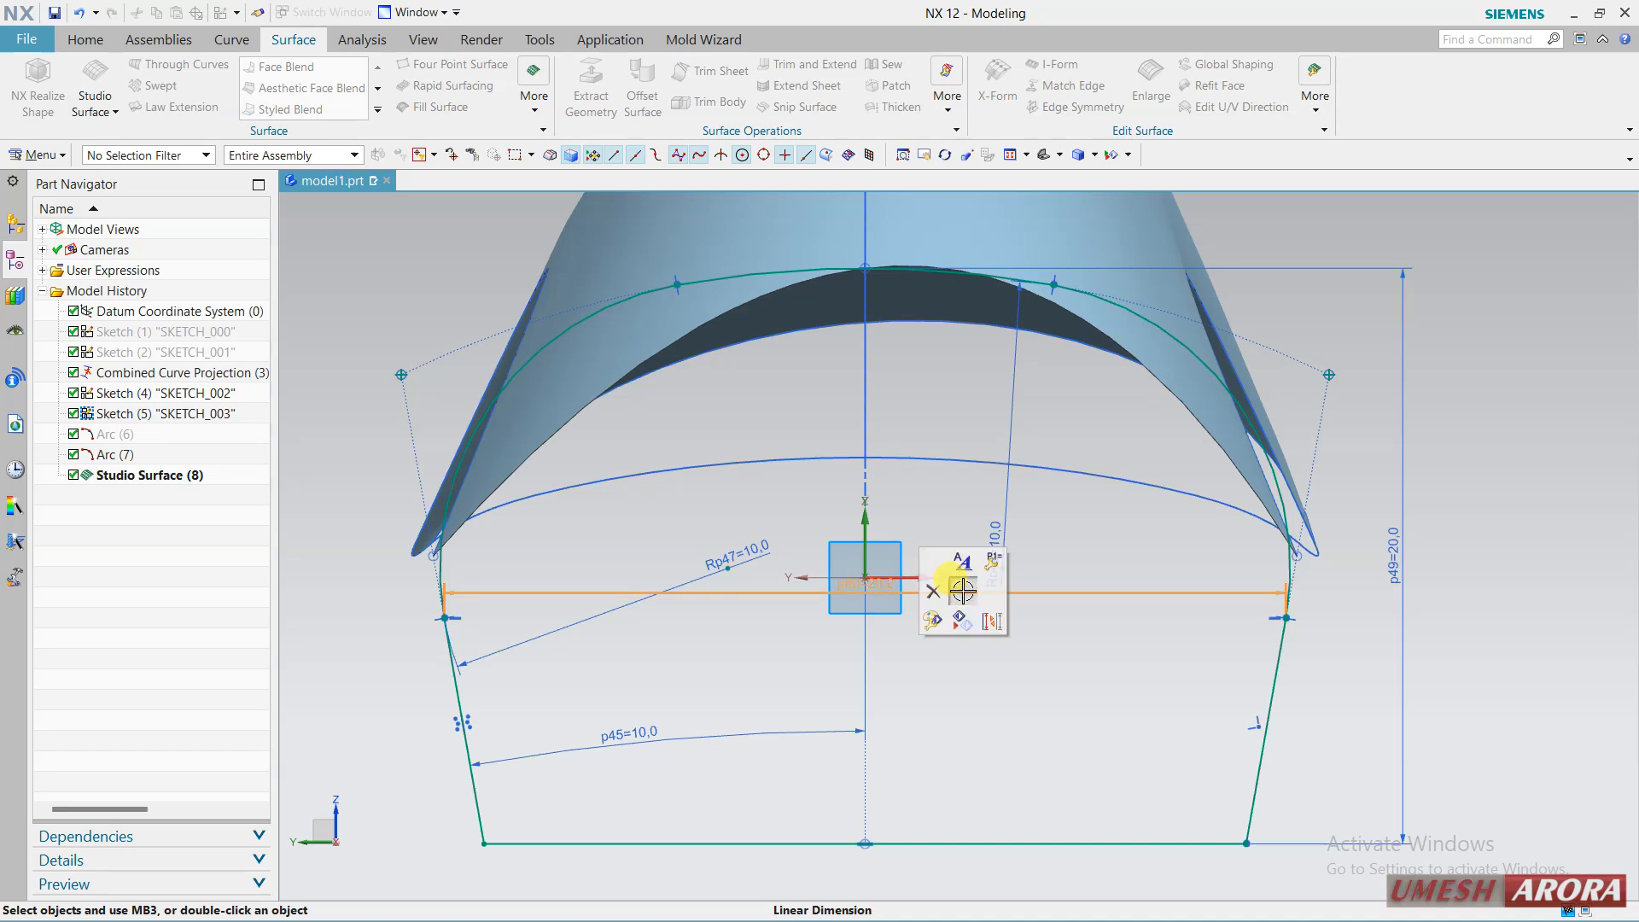
pyautogui.click(936, 589)
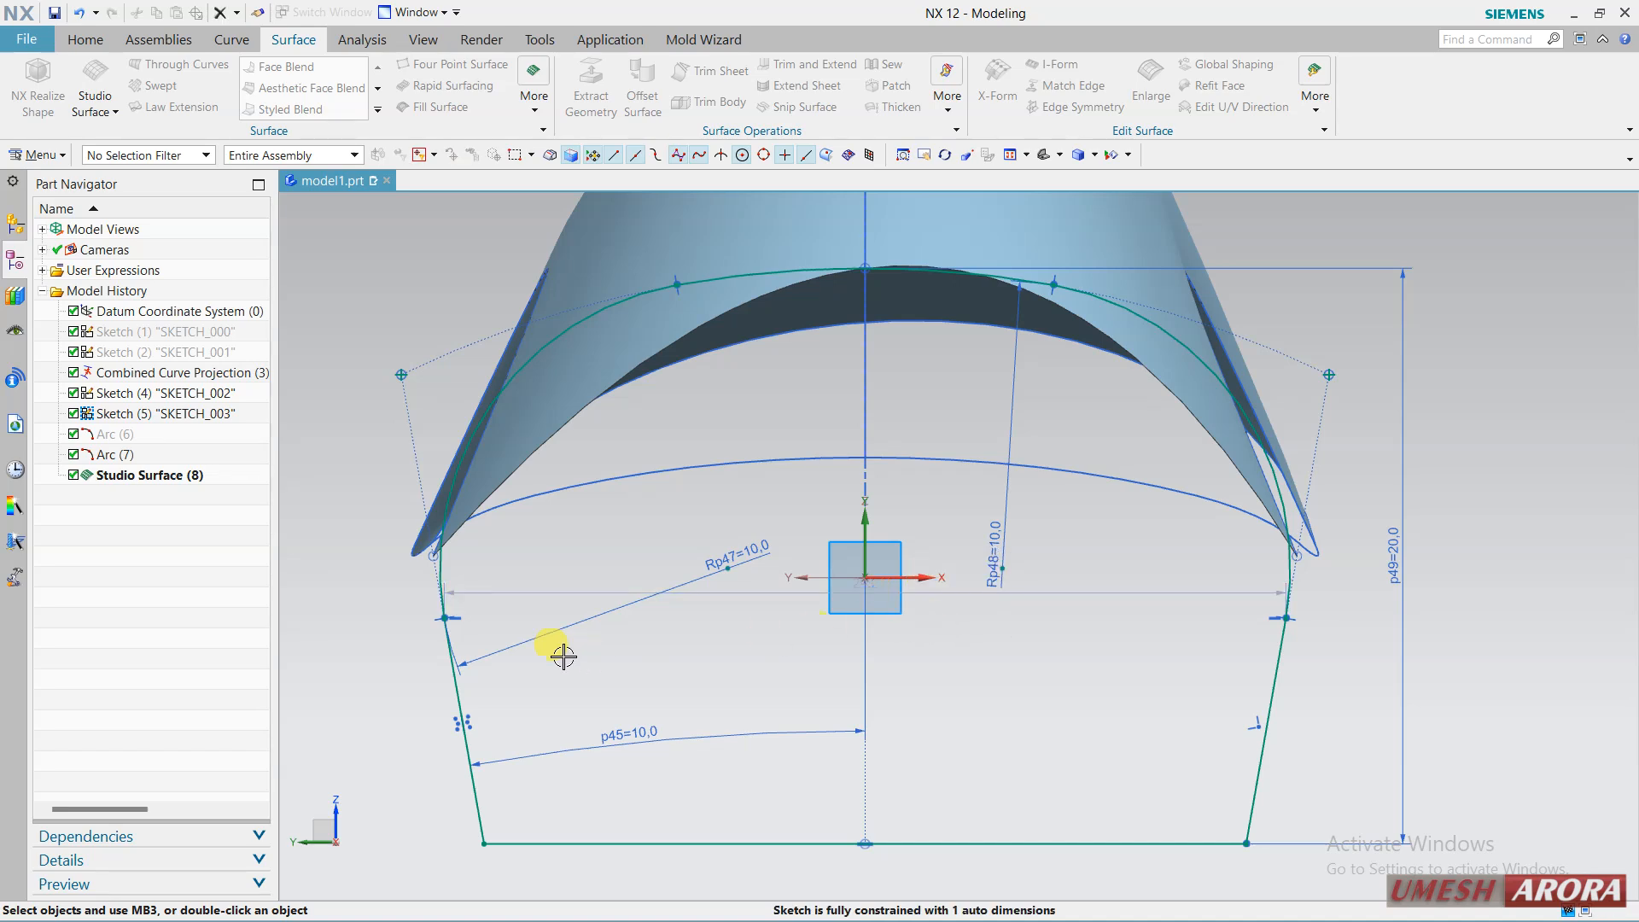
# Try to make one fillet's lower end point coincident with the side curve's end point, delete its tangent constraint, and undo both changes.
pyautogui.click(442, 616)
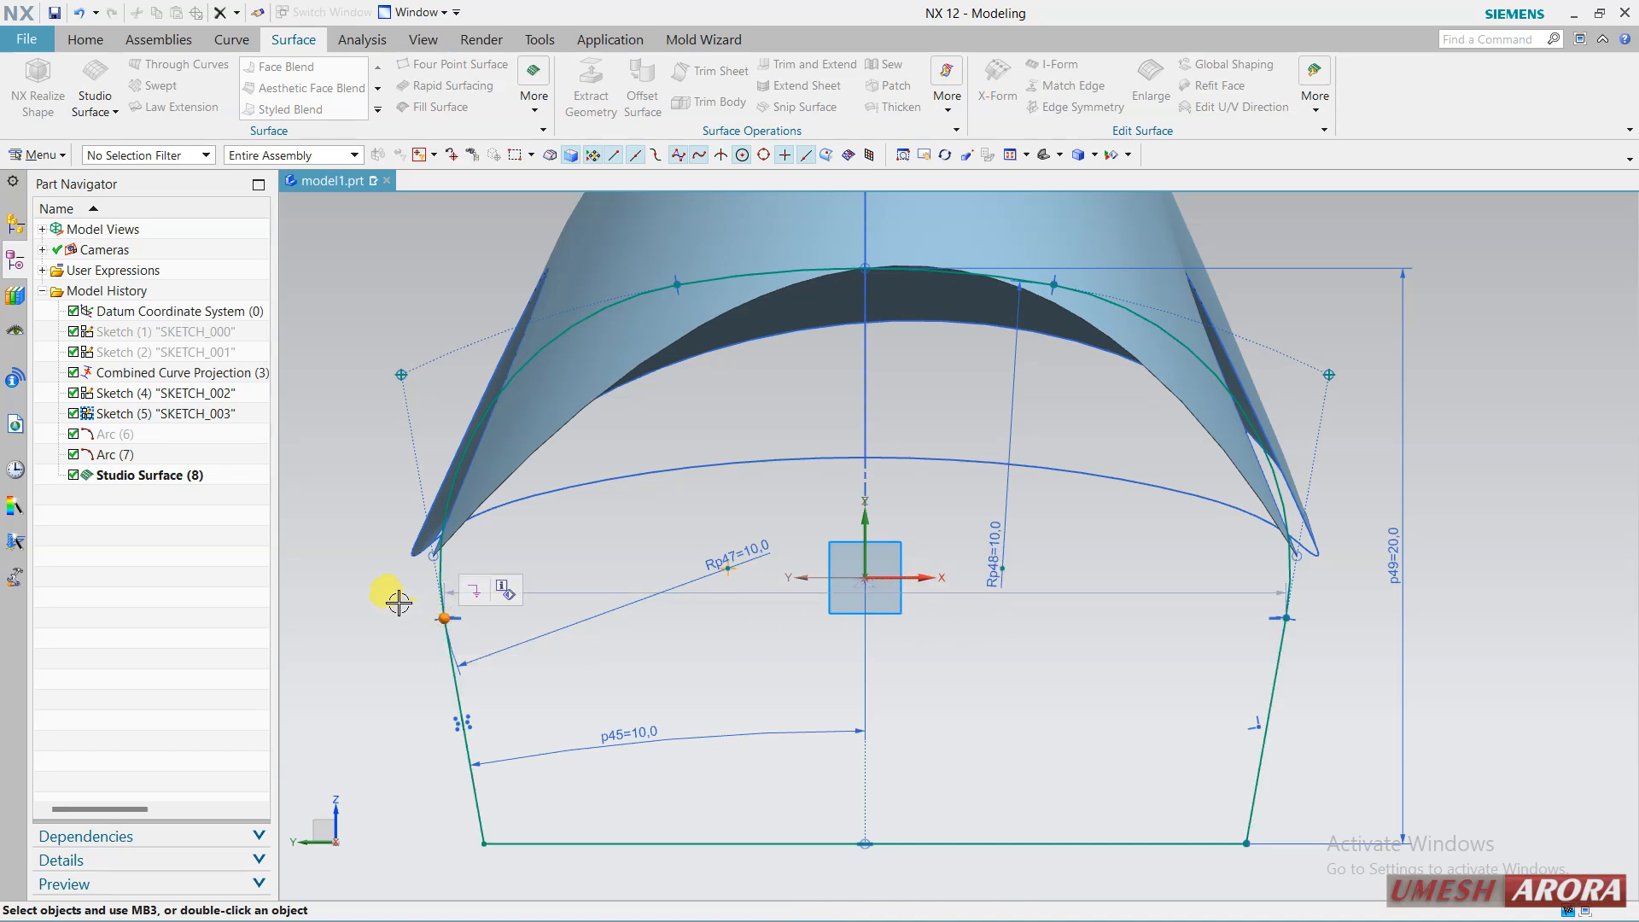
pyautogui.click(433, 555)
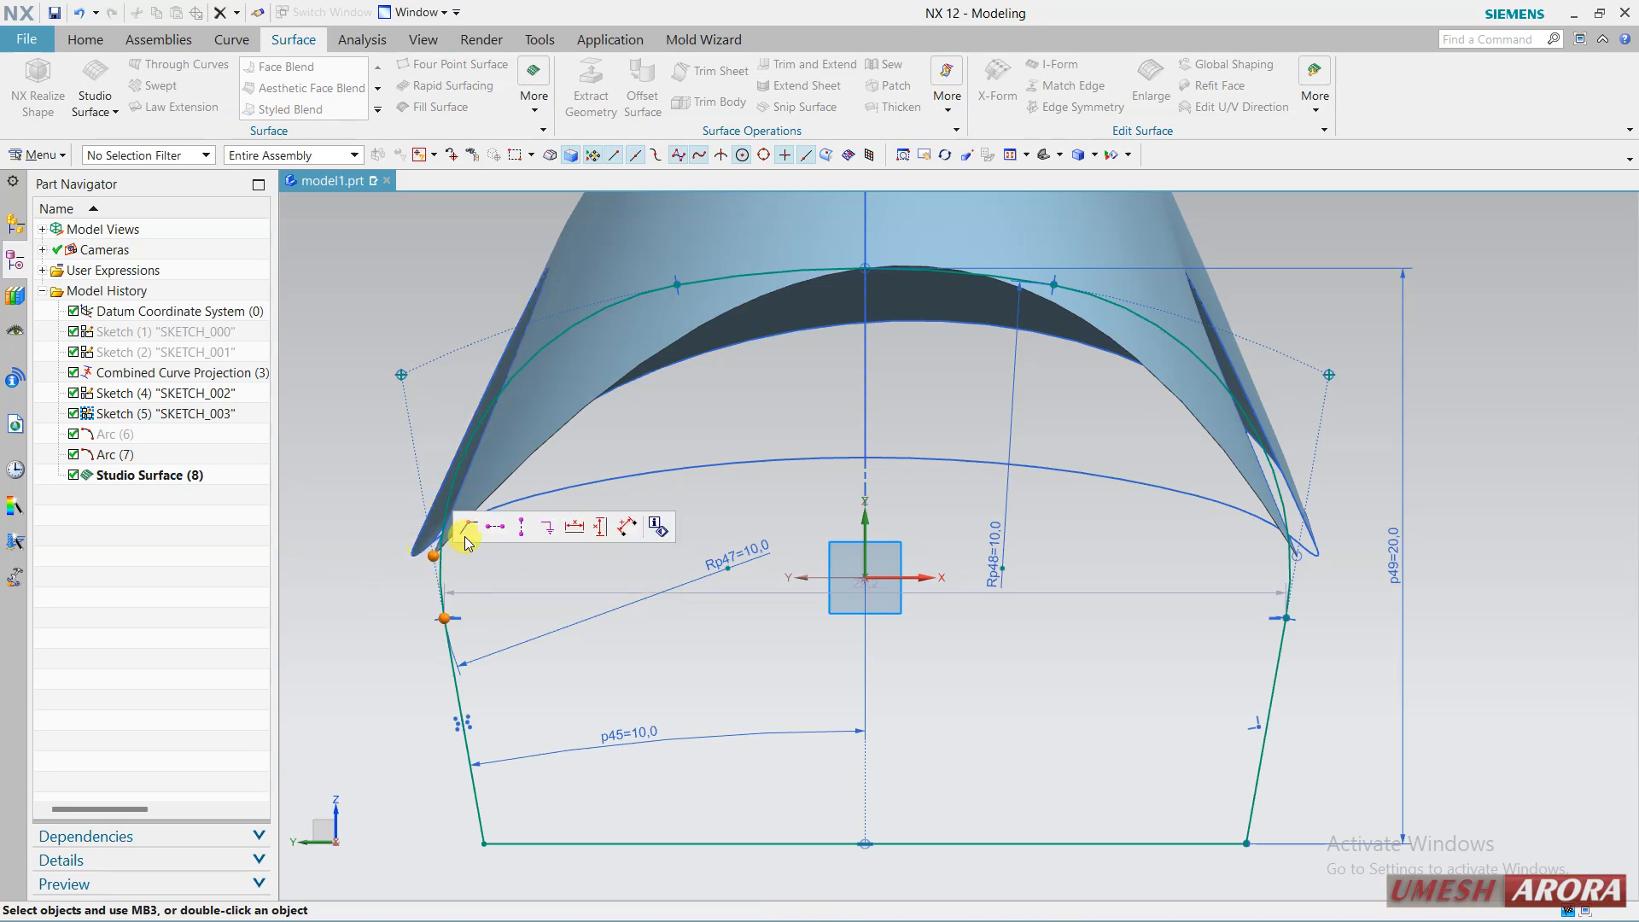
pyautogui.click(472, 530)
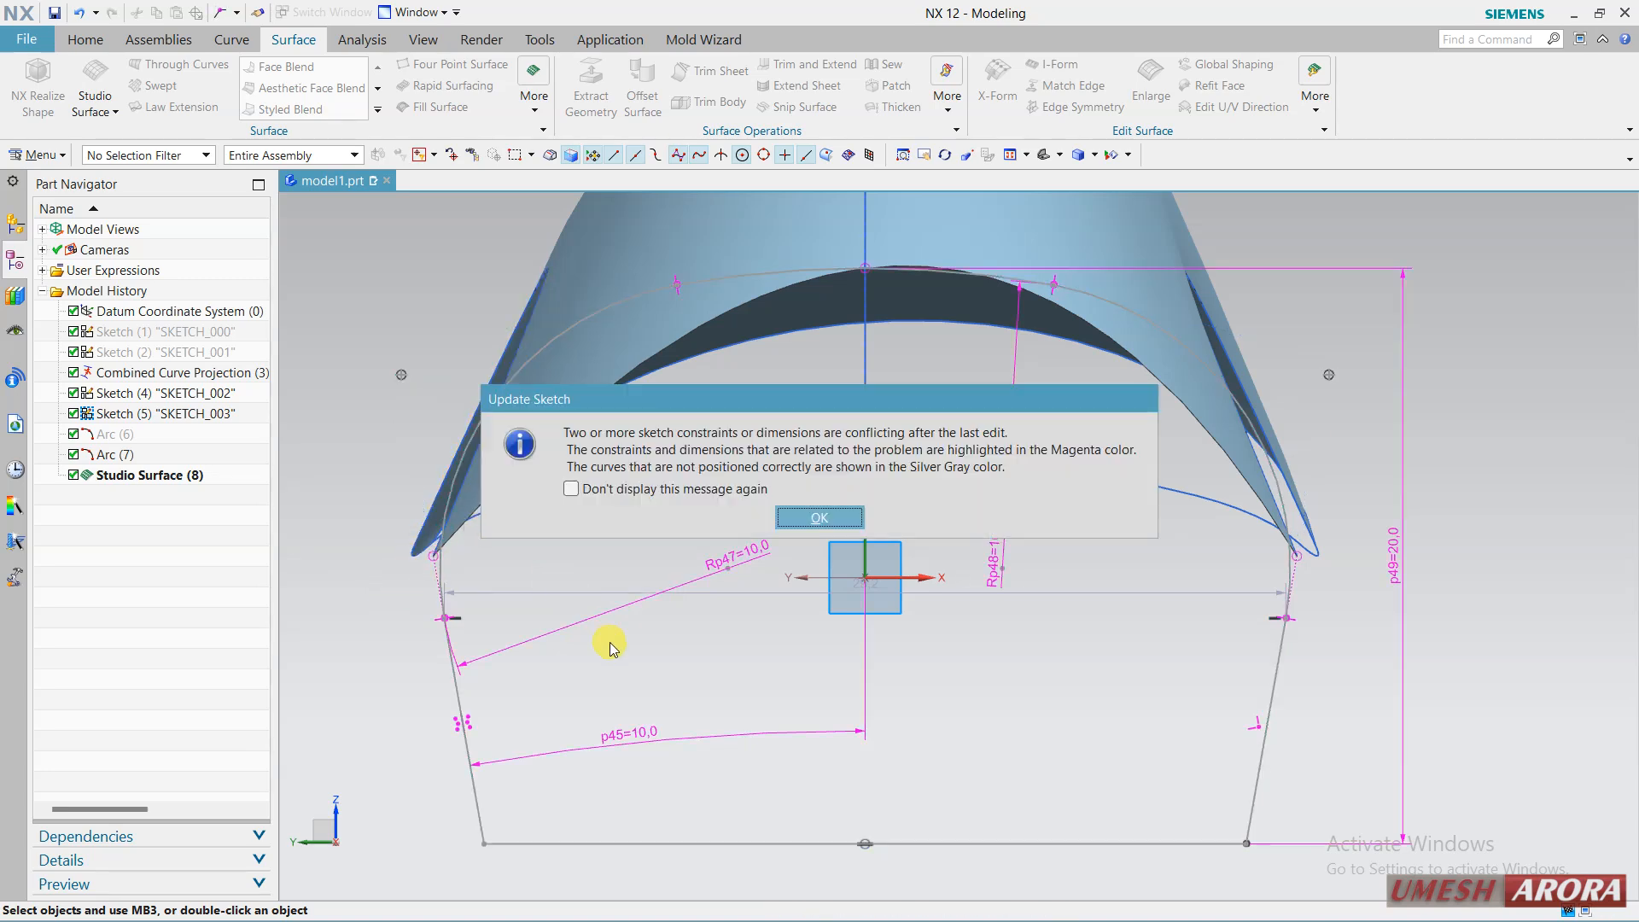
pyautogui.click(810, 518)
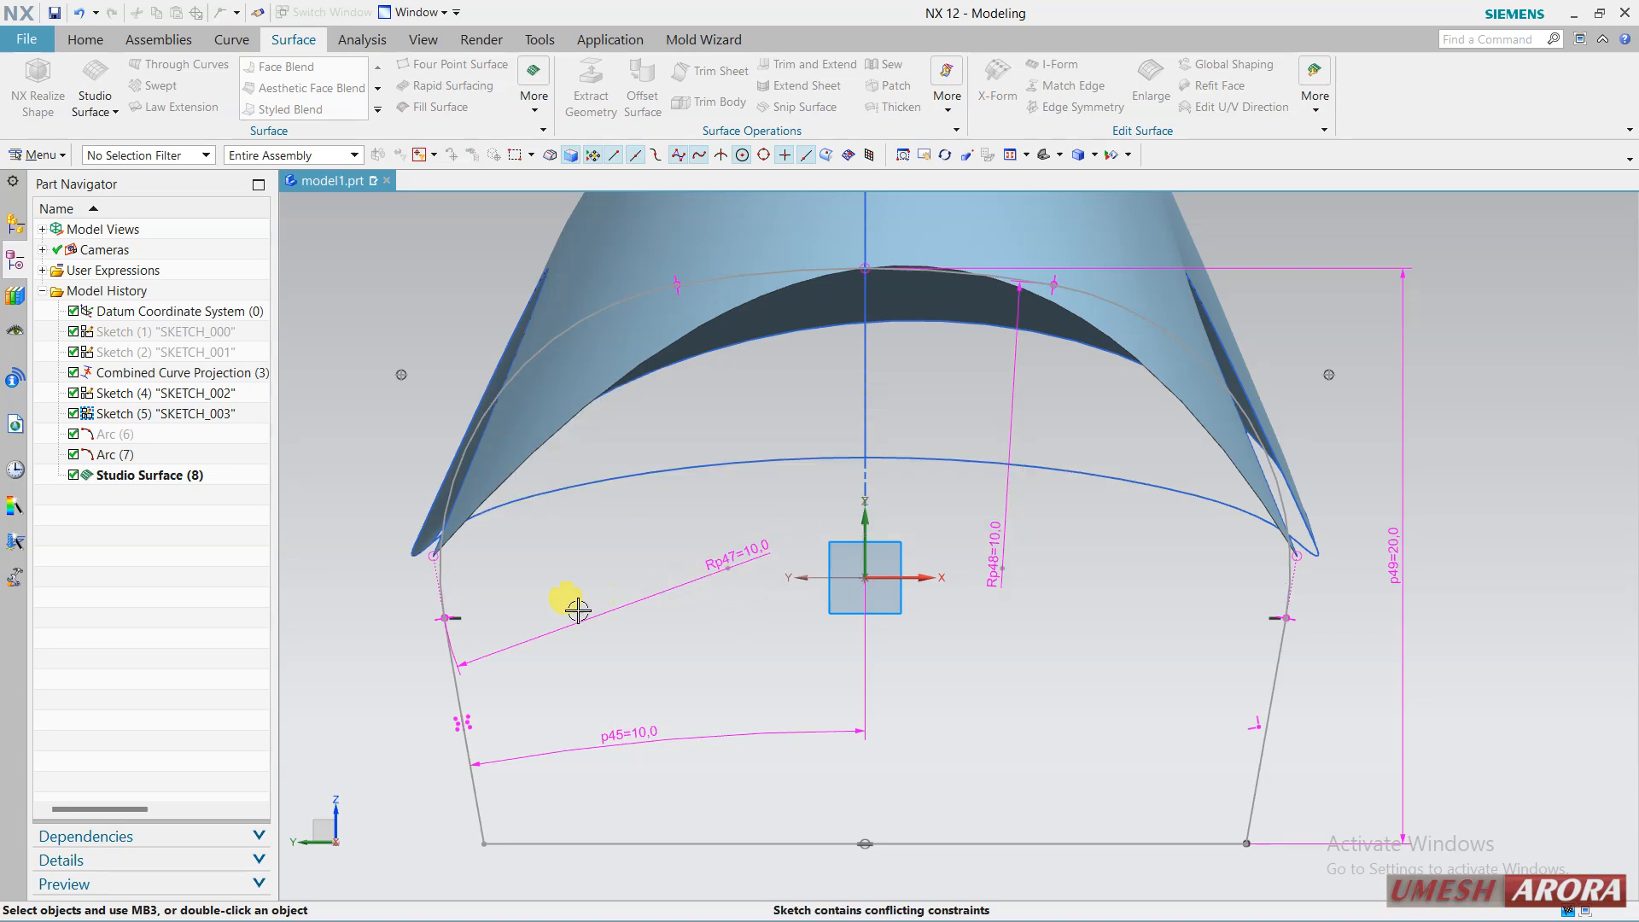
pyautogui.click(427, 622)
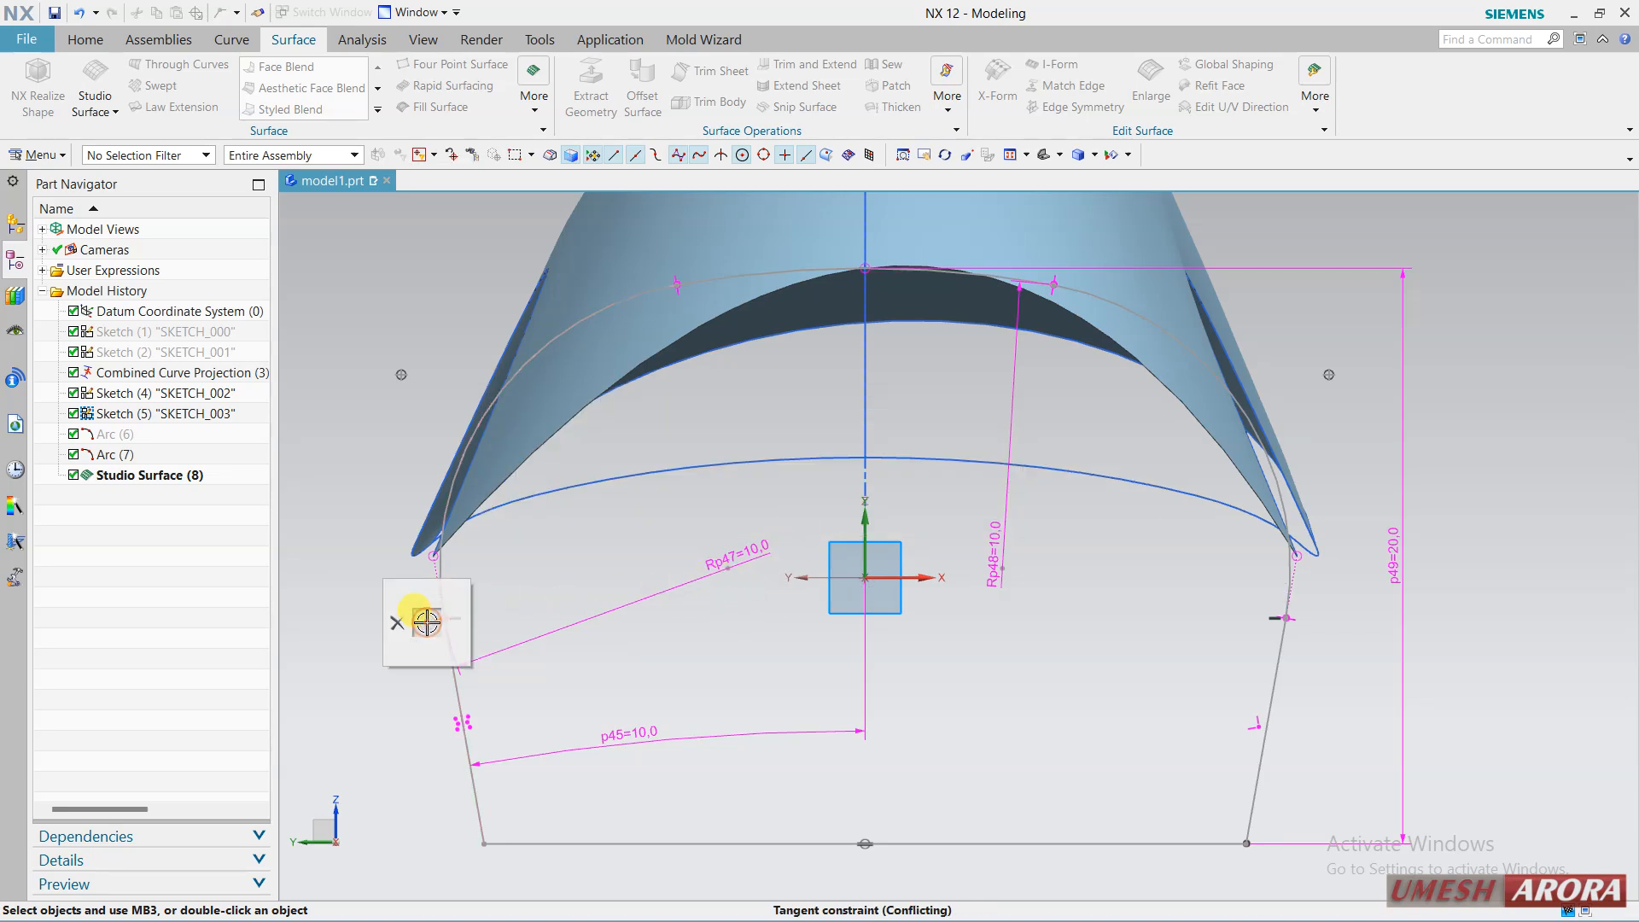
pyautogui.click(400, 620)
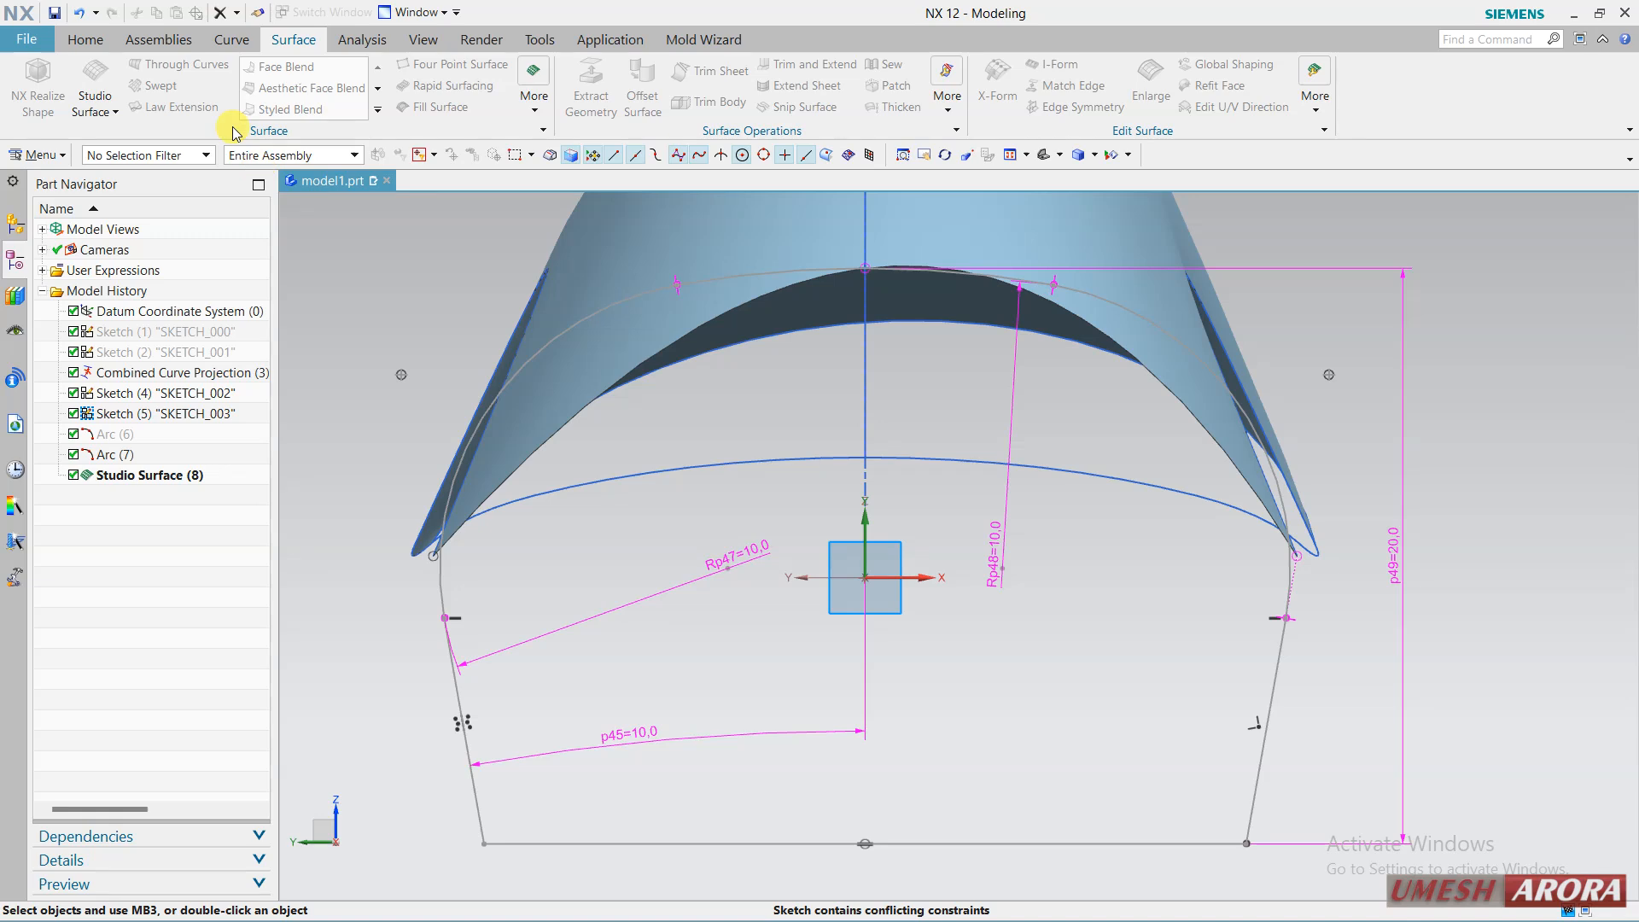
pyautogui.click(81, 15)
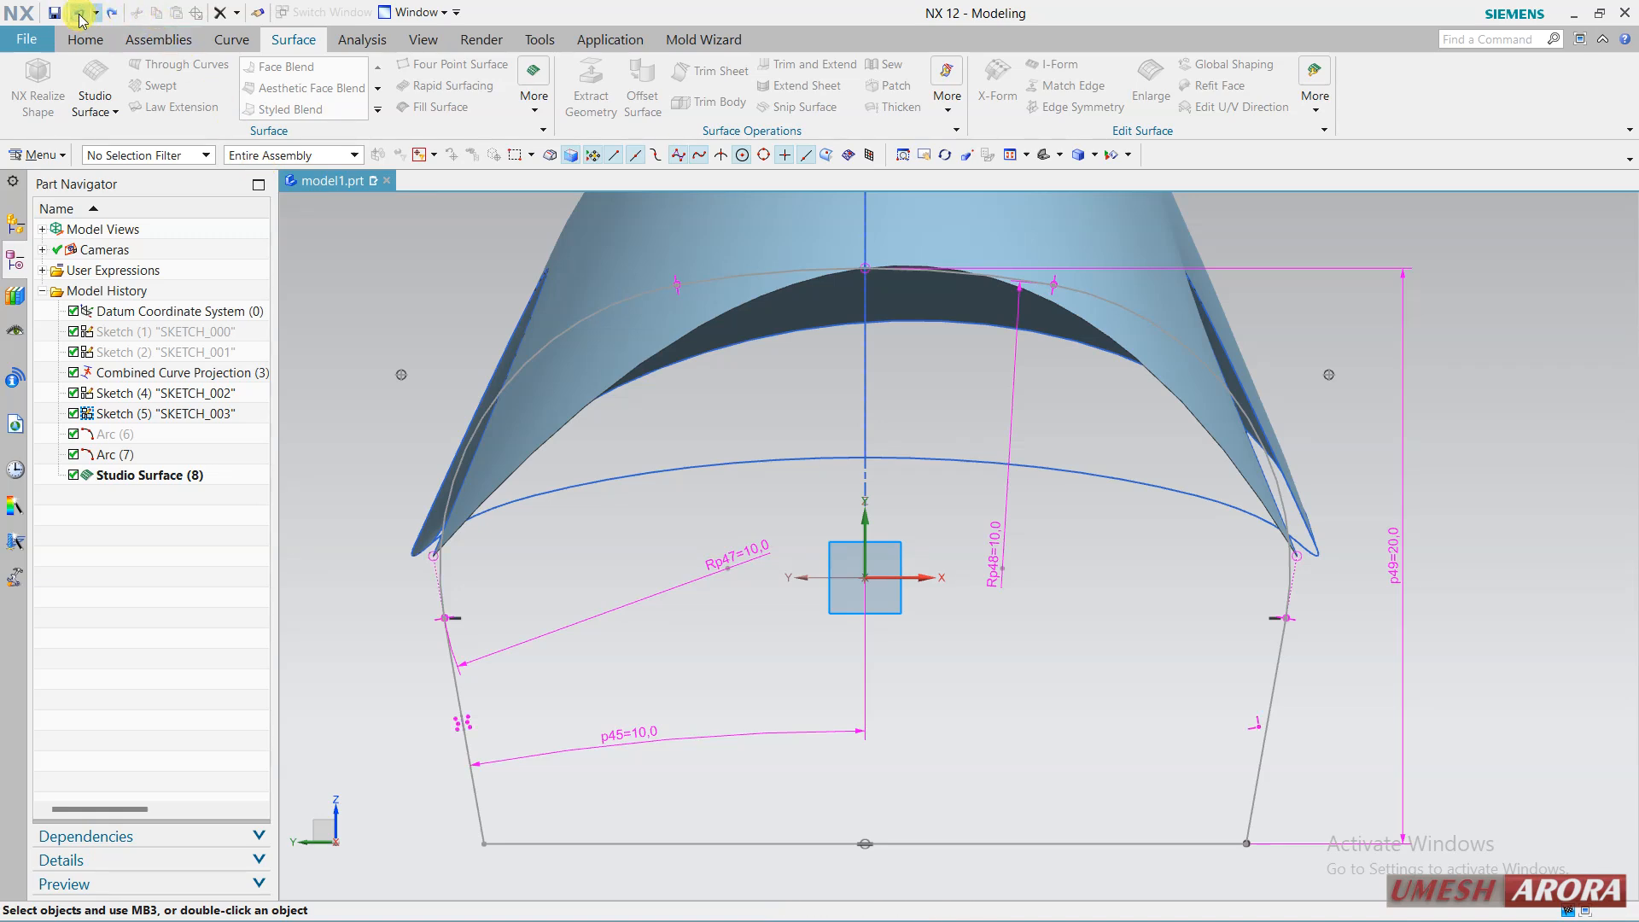
pyautogui.click(81, 14)
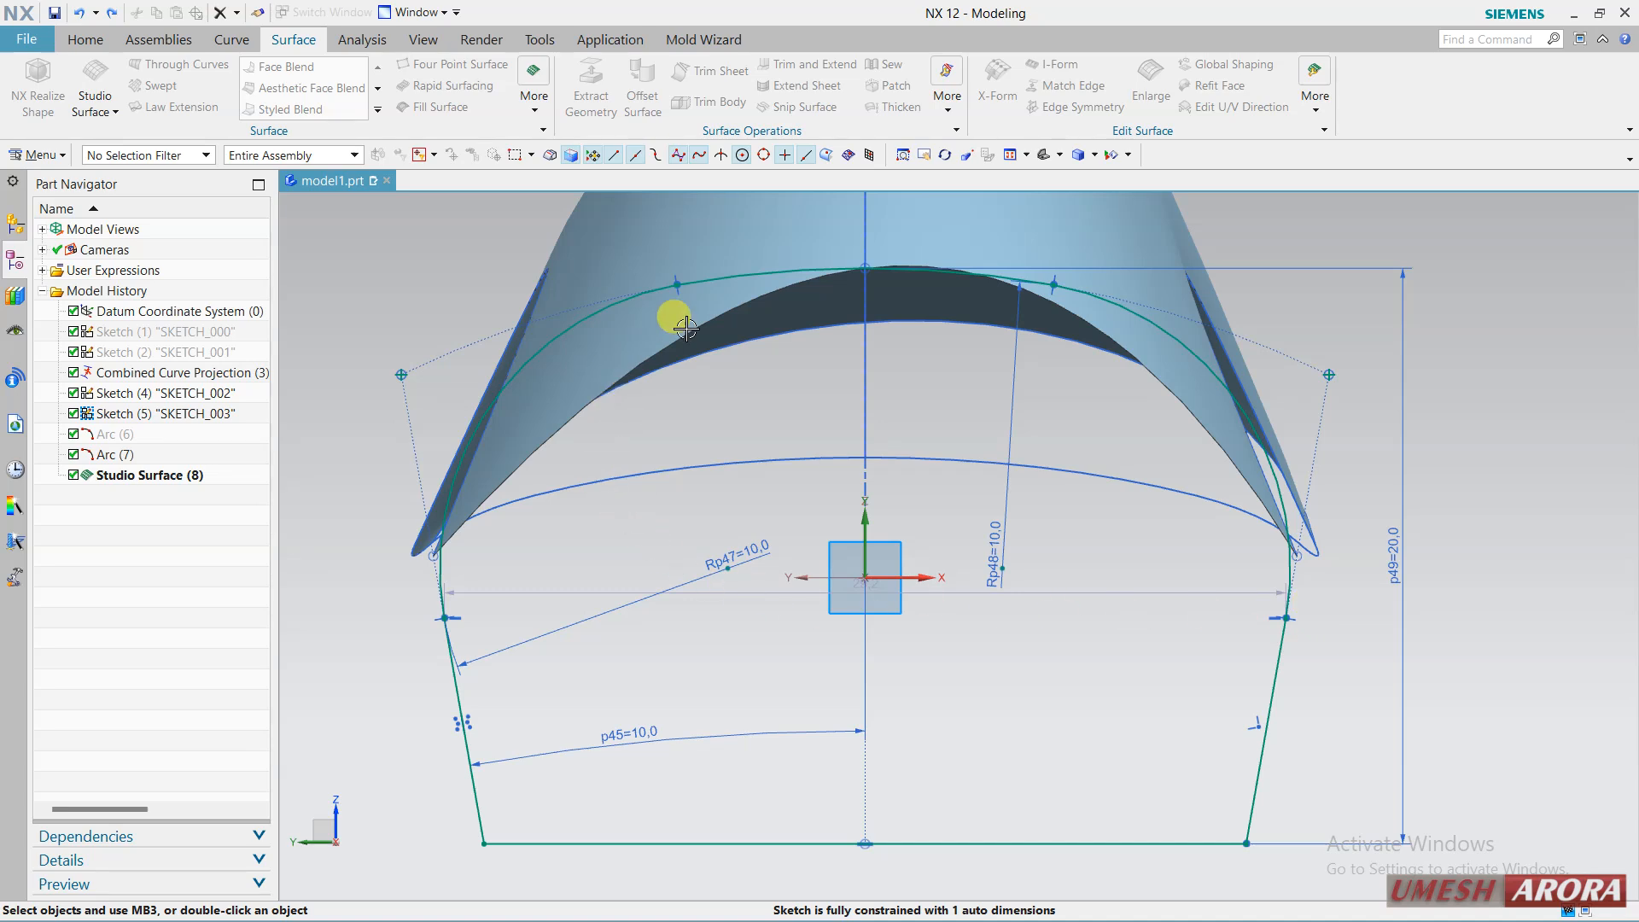
# Move one fillet's lower end point slightly down along the slanted side and set both fillet radii to 9 mm.
pyautogui.moveTo(446, 620)
pyautogui.mouseDown()
pyautogui.moveTo(442, 597)
pyautogui.moveTo(478, 629)
pyautogui.mouseUp()
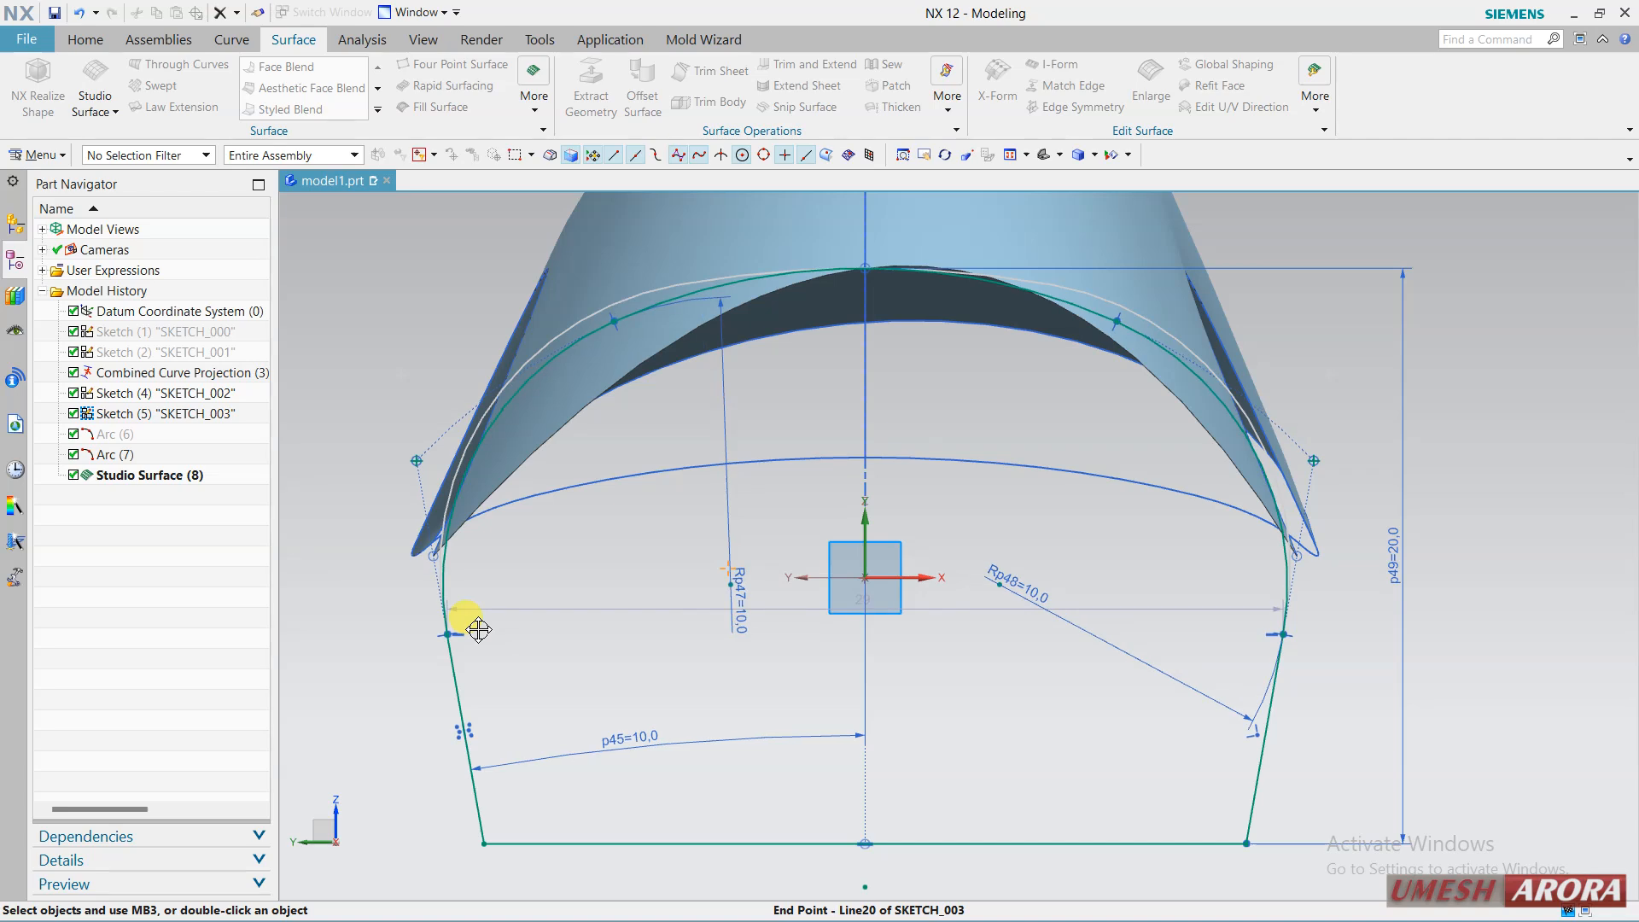
pyautogui.doubleClick(735, 634)
pyautogui.press('Return')
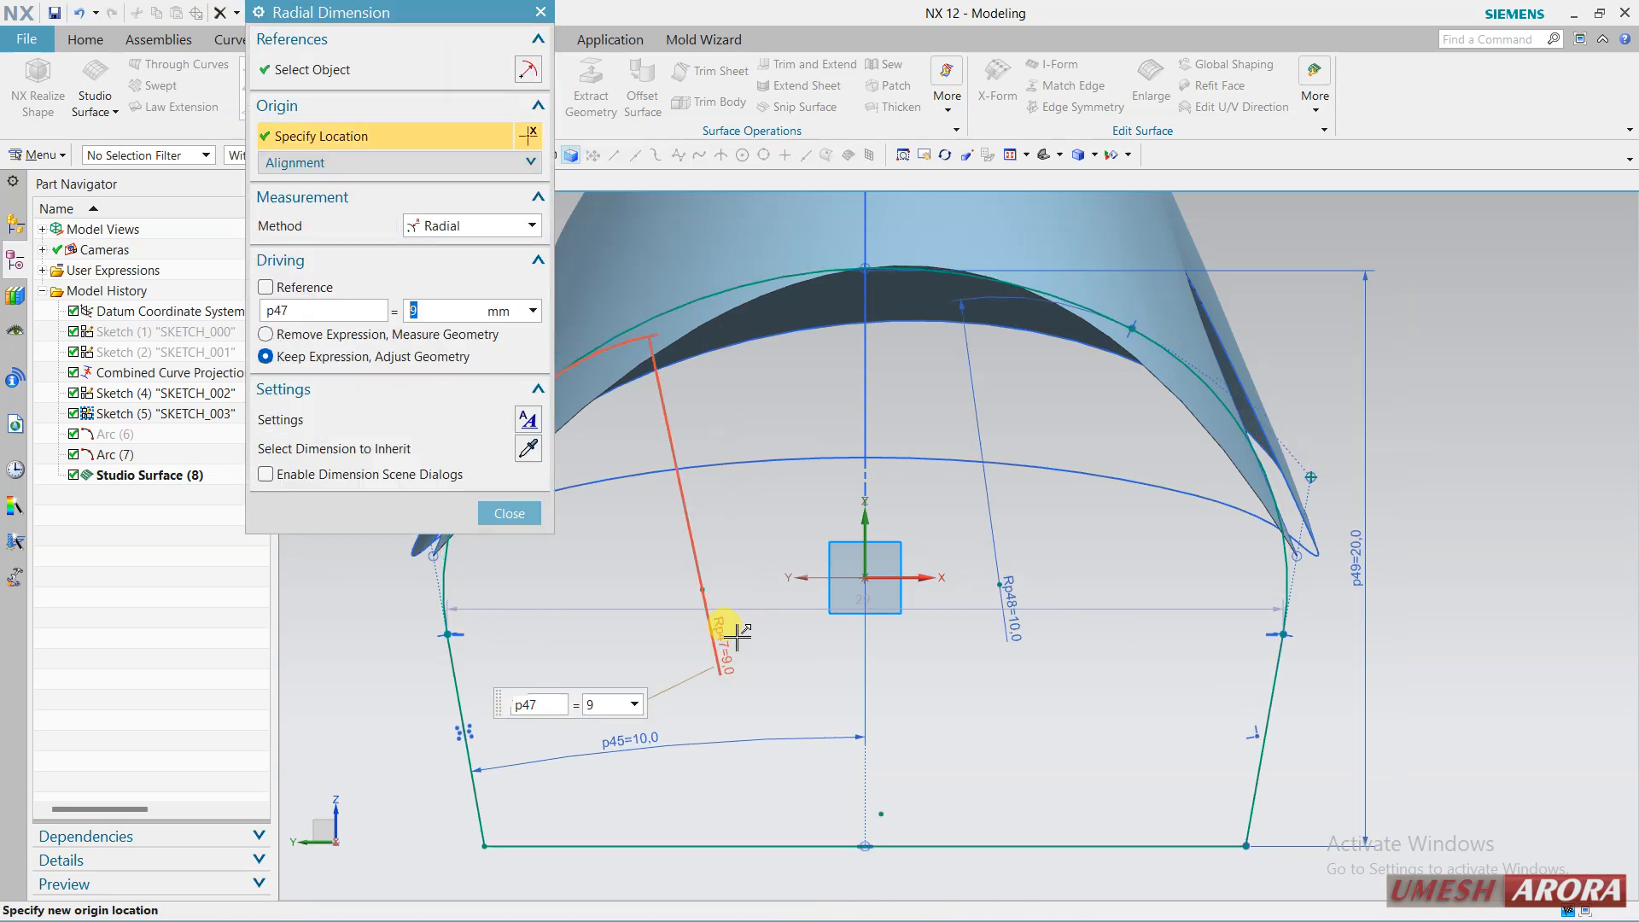
pyautogui.doubleClick(1016, 607)
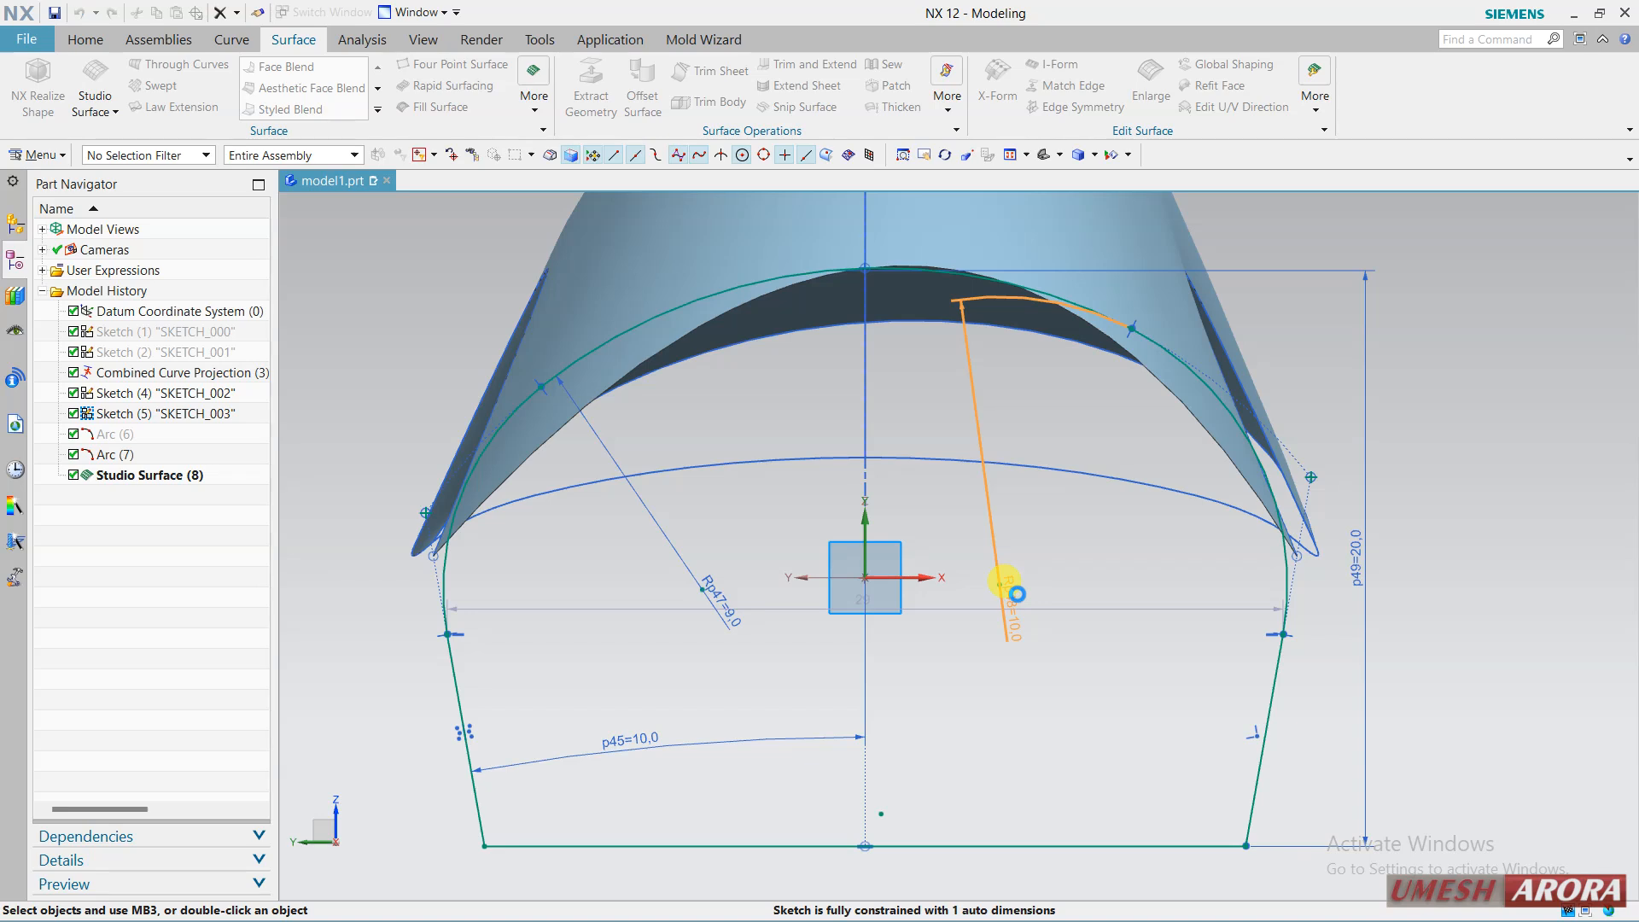
pyautogui.write('9')
pyautogui.press('Return')
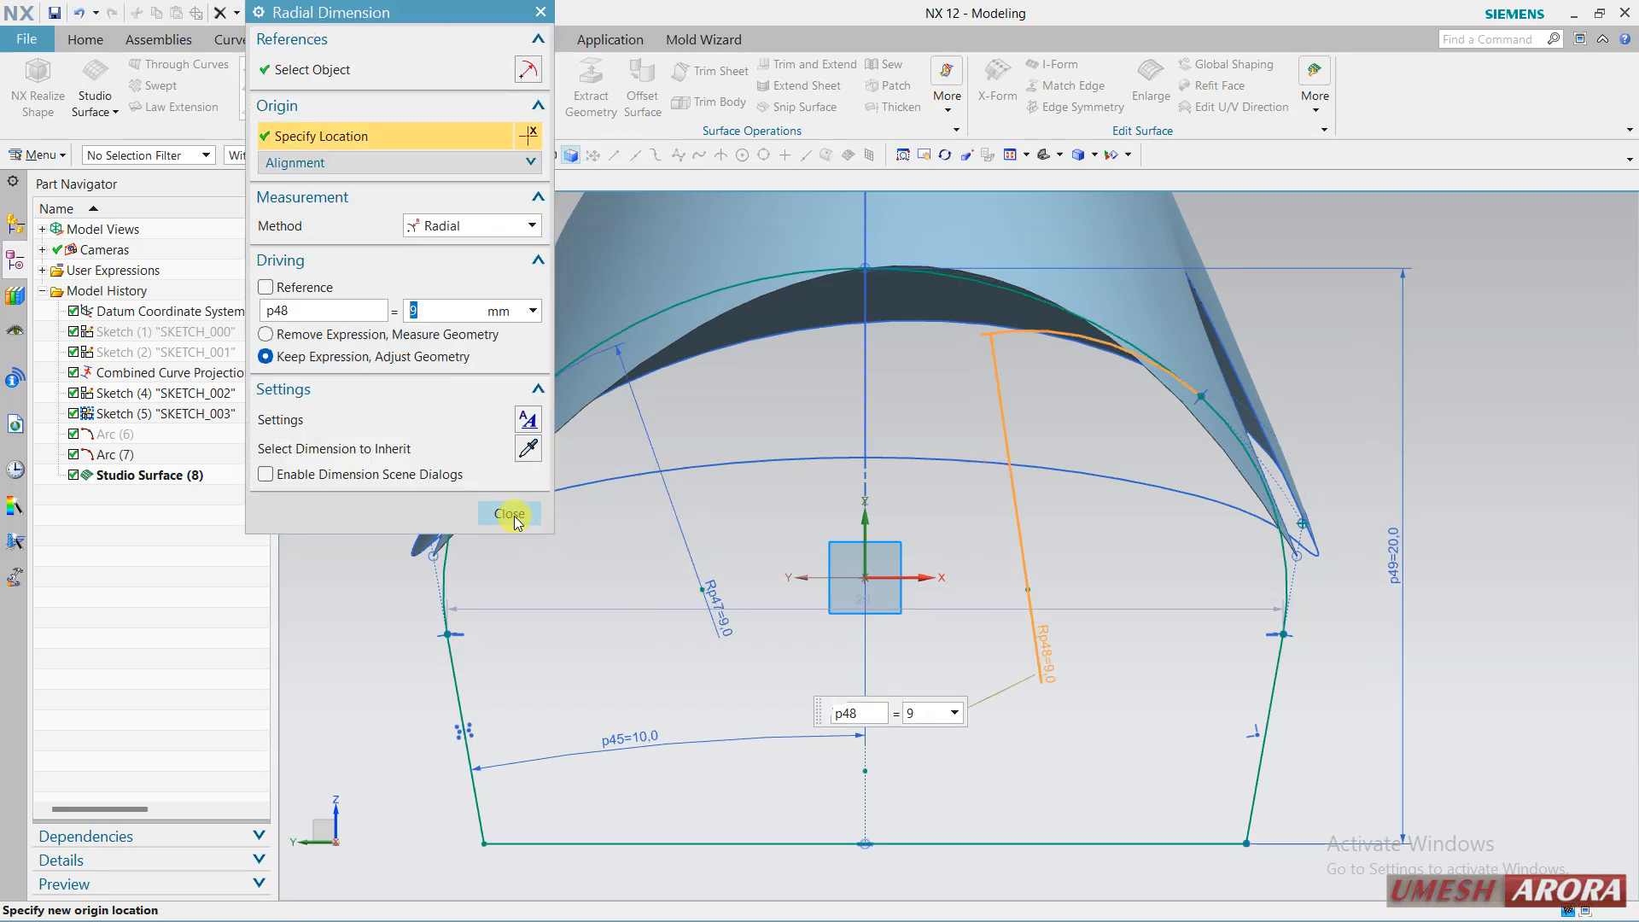
pyautogui.click(510, 513)
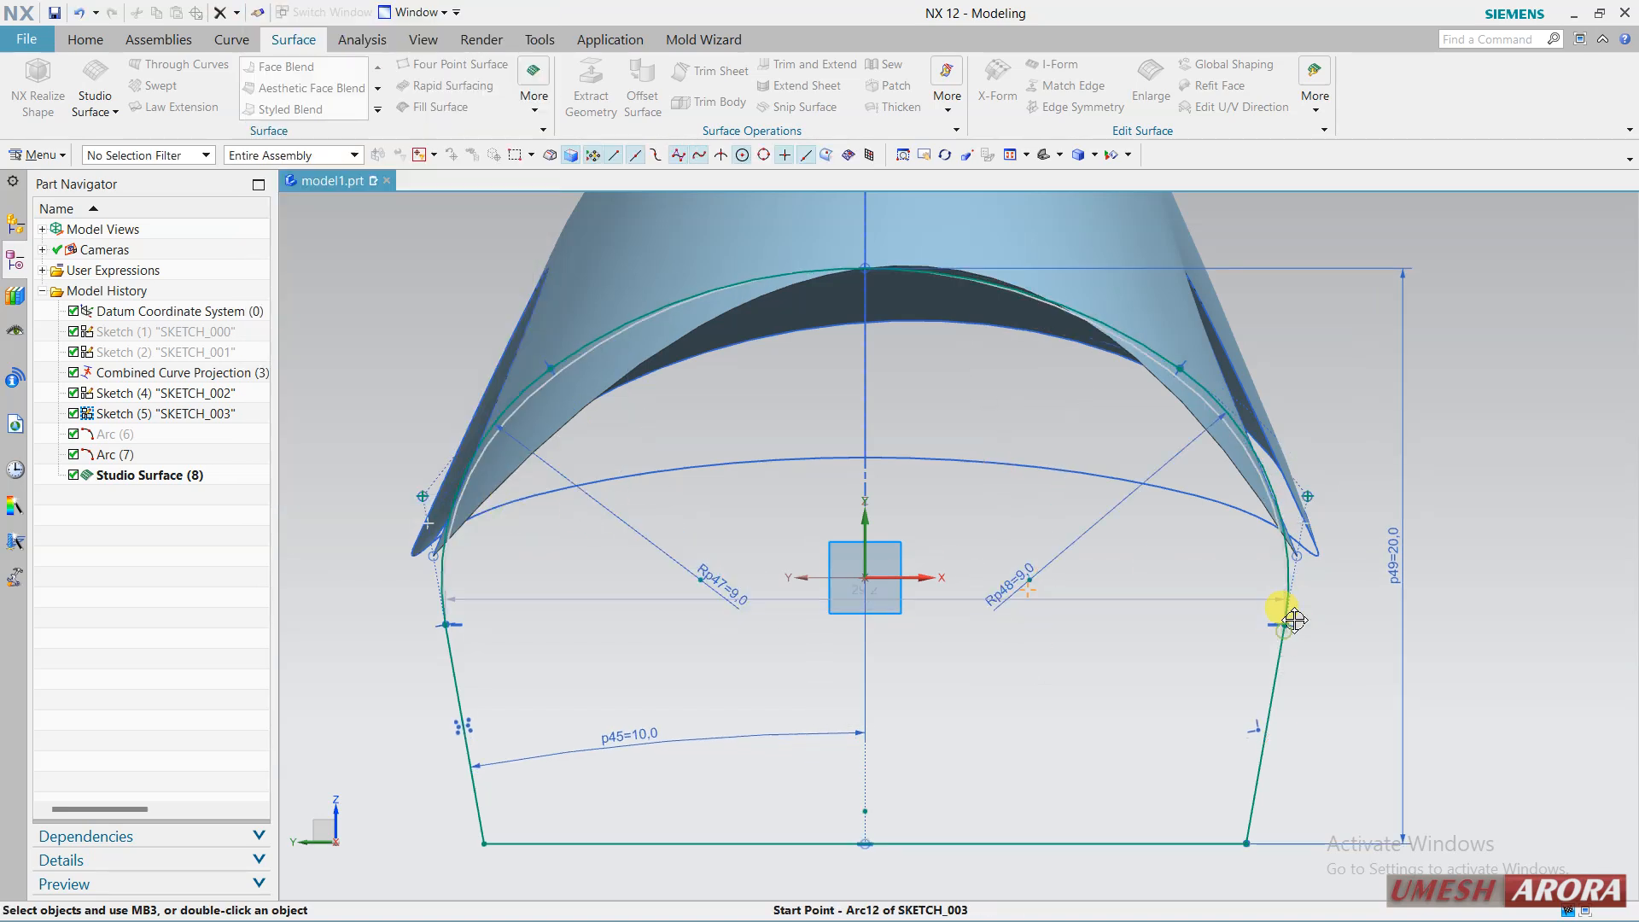
# Move one fillet's lower end point slightly further down the slanted side and delete both 9 mm fillet radius dimensions.
pyautogui.moveTo(1294, 620); pyautogui.dragTo(1330, 610)
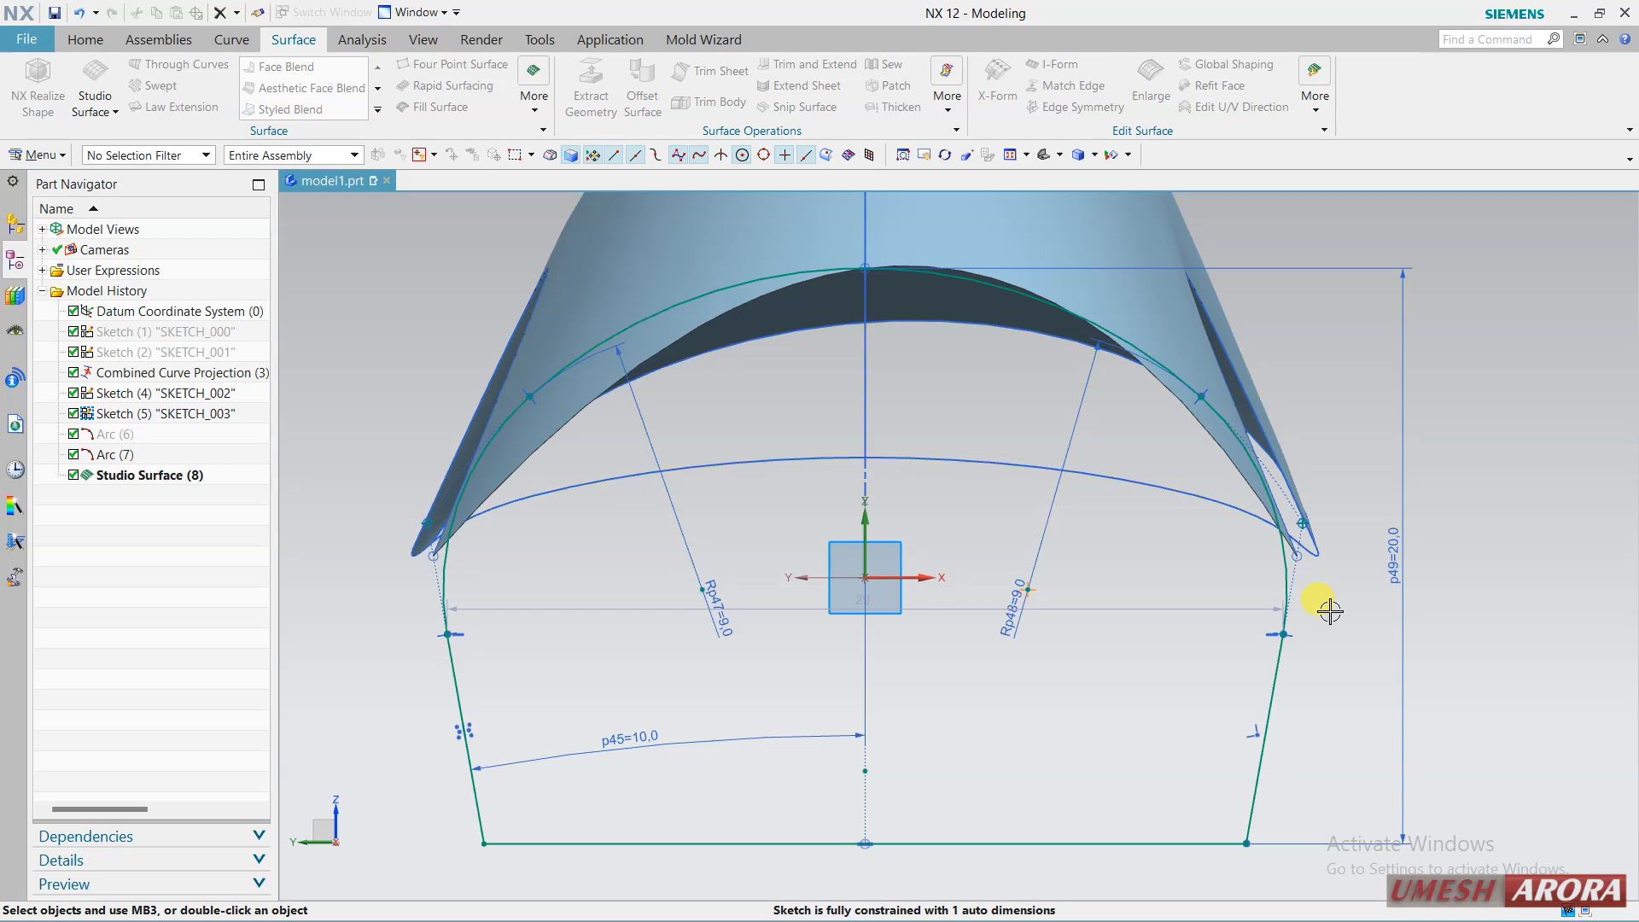
pyautogui.moveTo(553, 582); pyautogui.dragTo(570, 587, button='middle')
pyautogui.click(949, 599)
pyautogui.press('Delete')
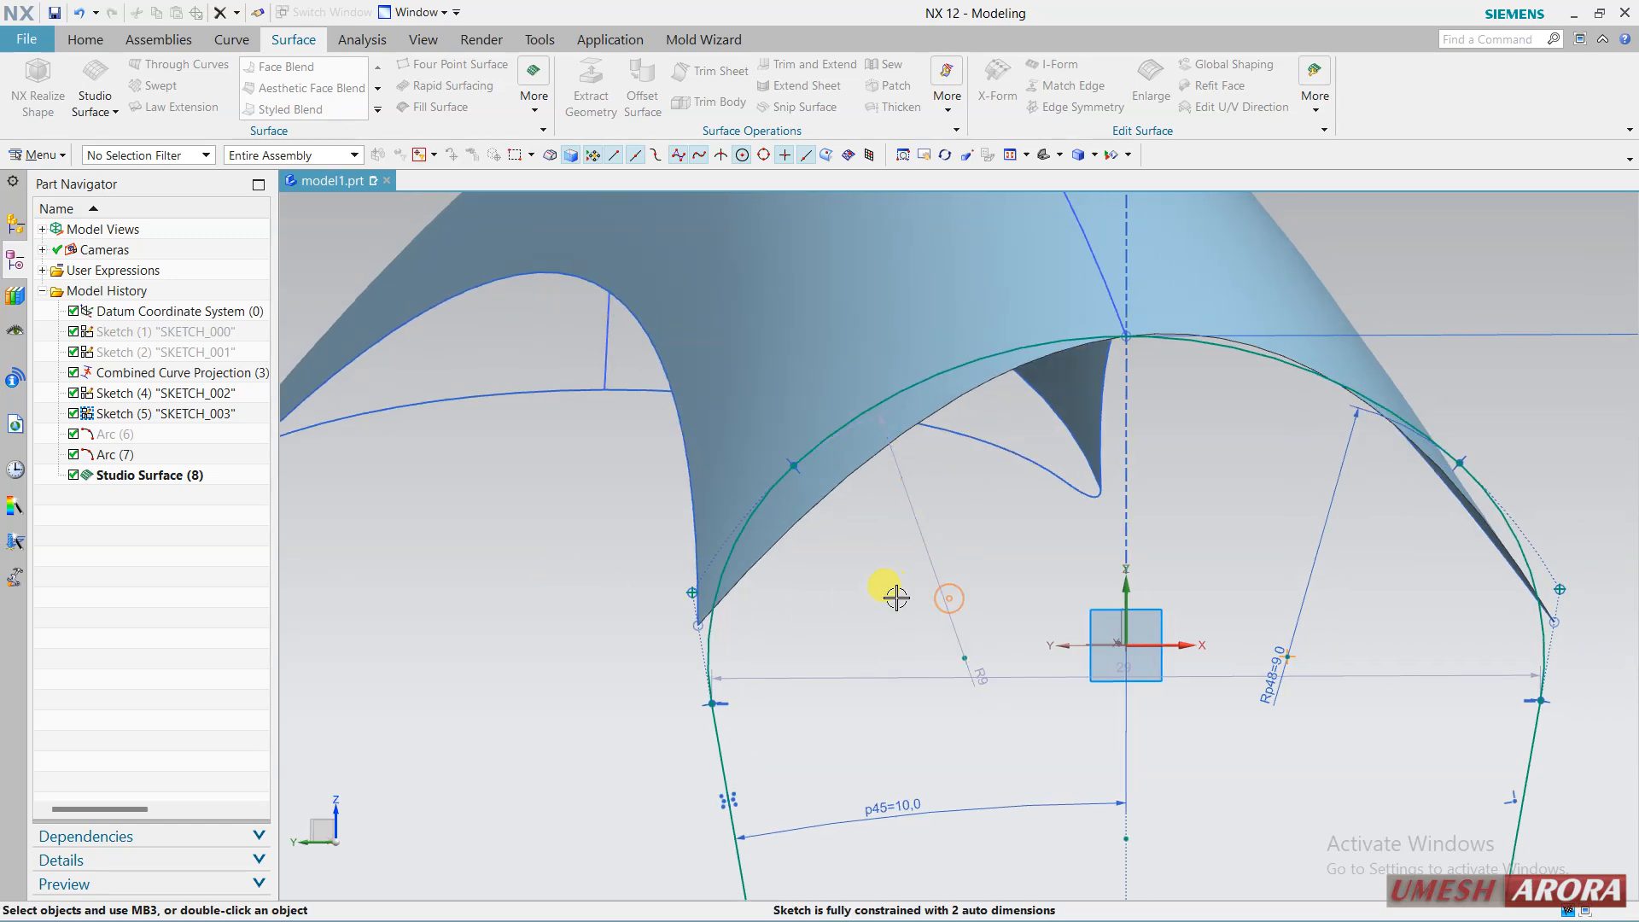
pyautogui.click(1289, 613)
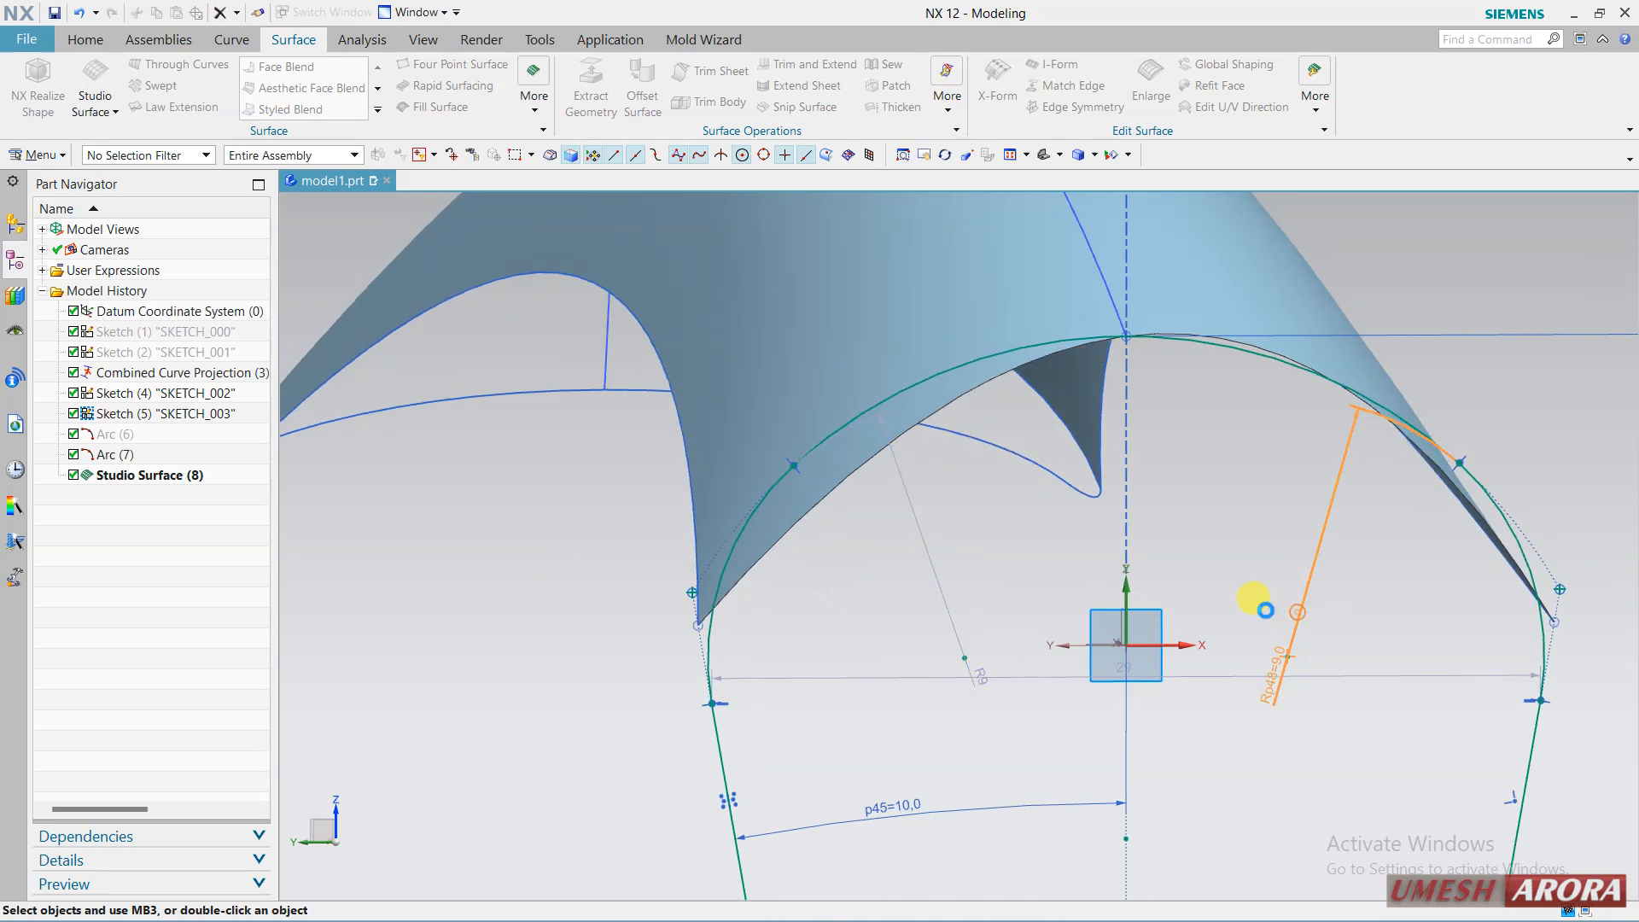
pyautogui.press('Delete')
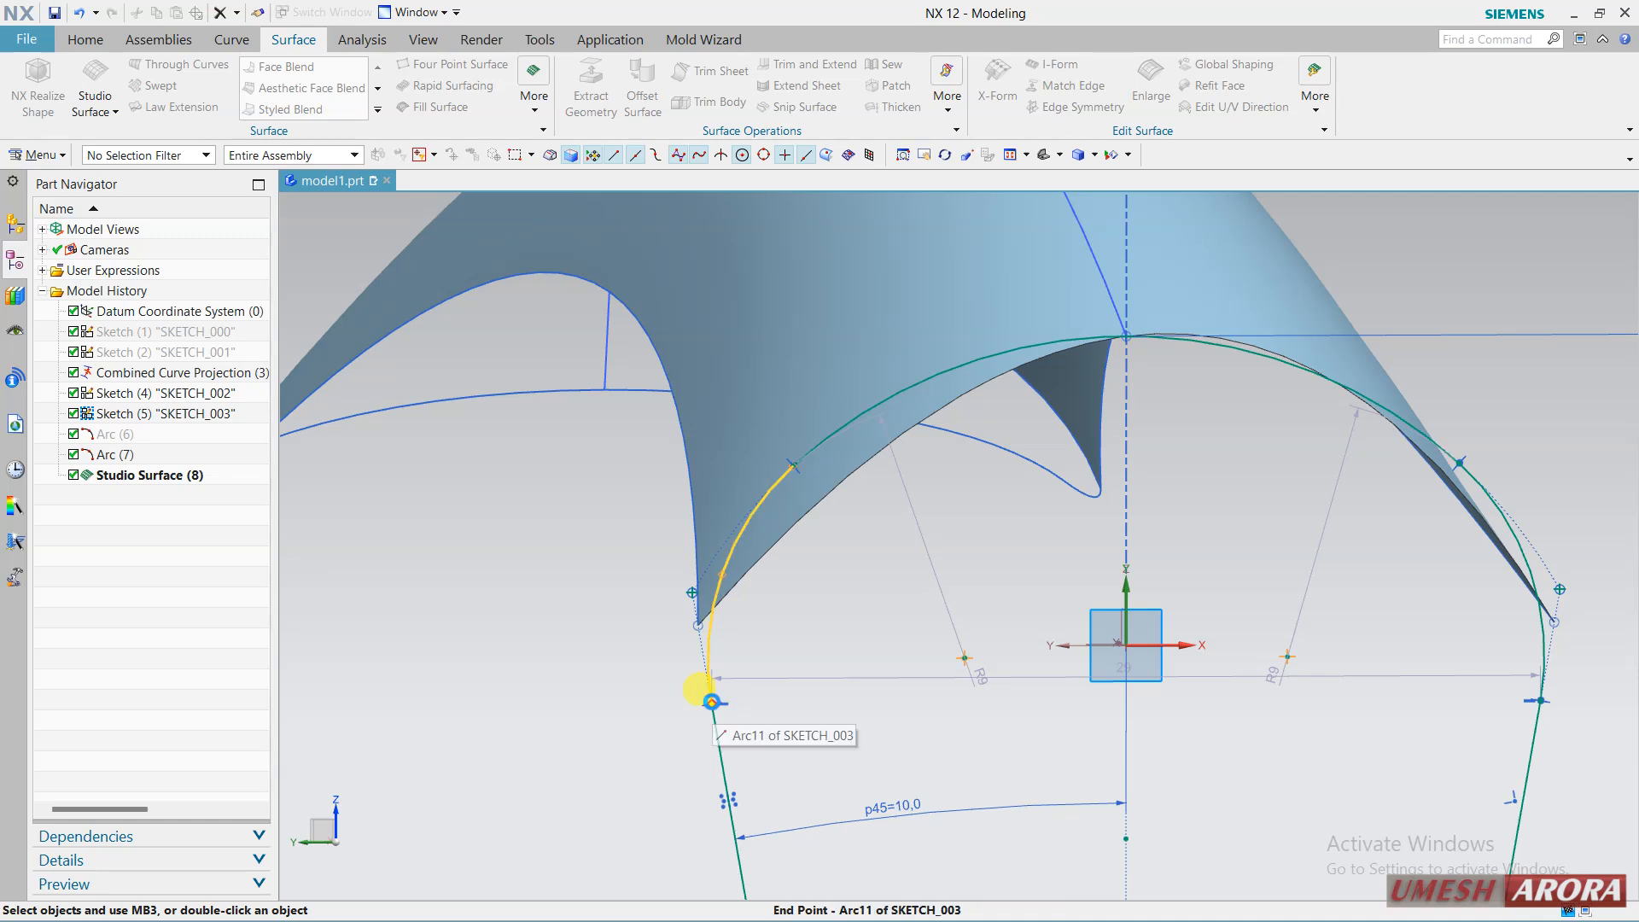
# Make one fillet's lower end point coincident with the adjacent side curve's end point.
pyautogui.click(717, 702)
pyautogui.click(774, 719)
pyautogui.click(696, 623)
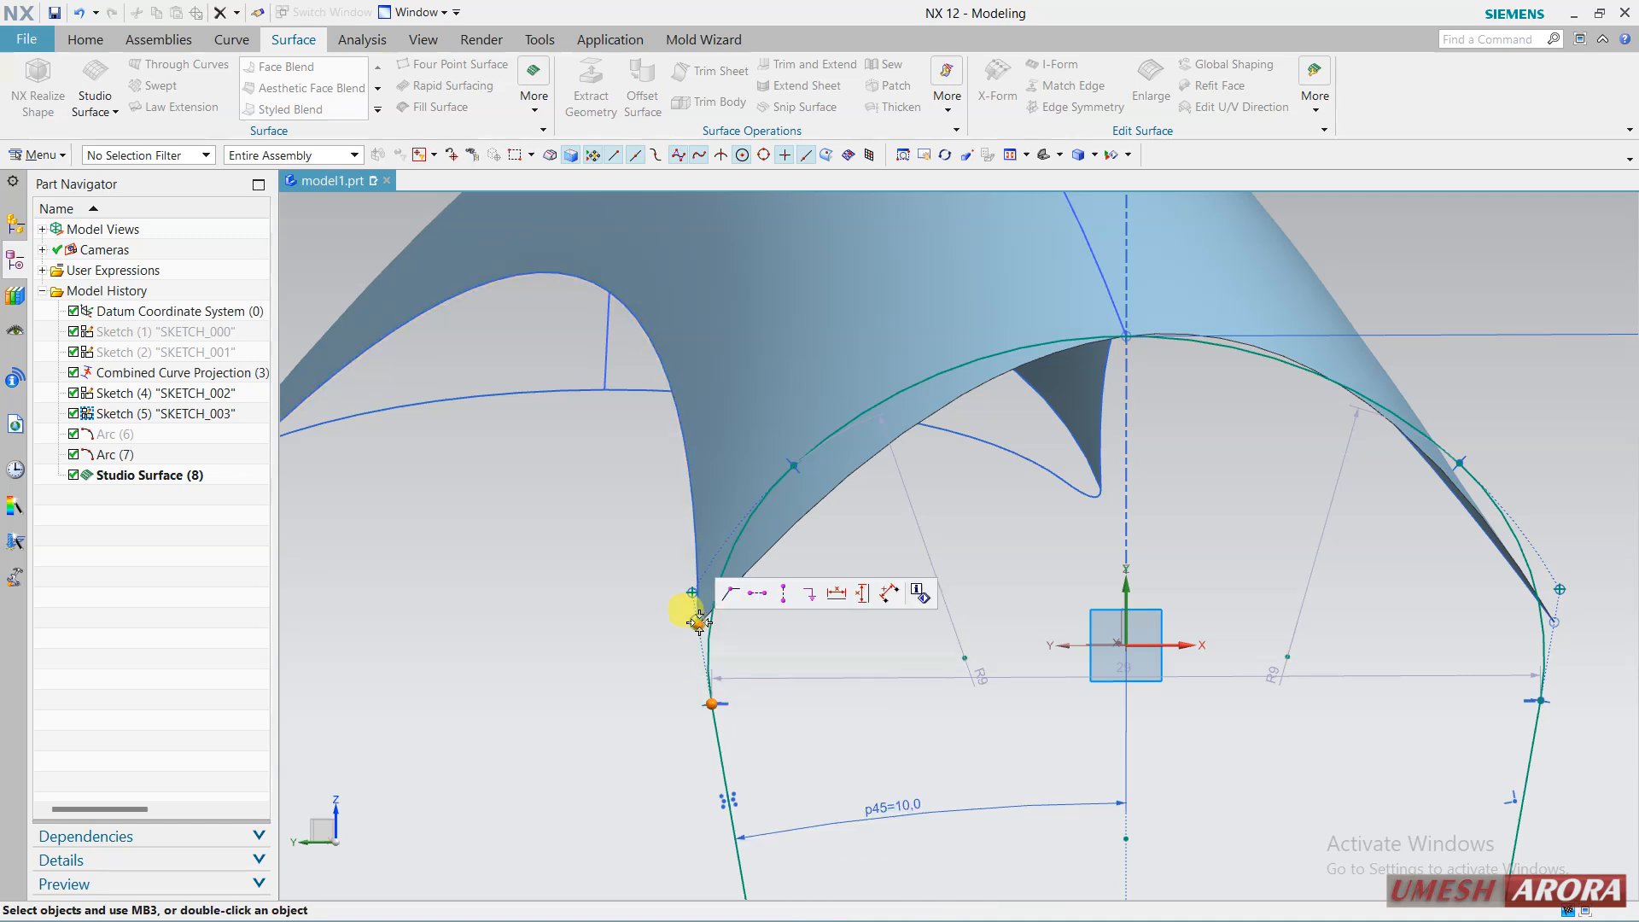
pyautogui.click(734, 595)
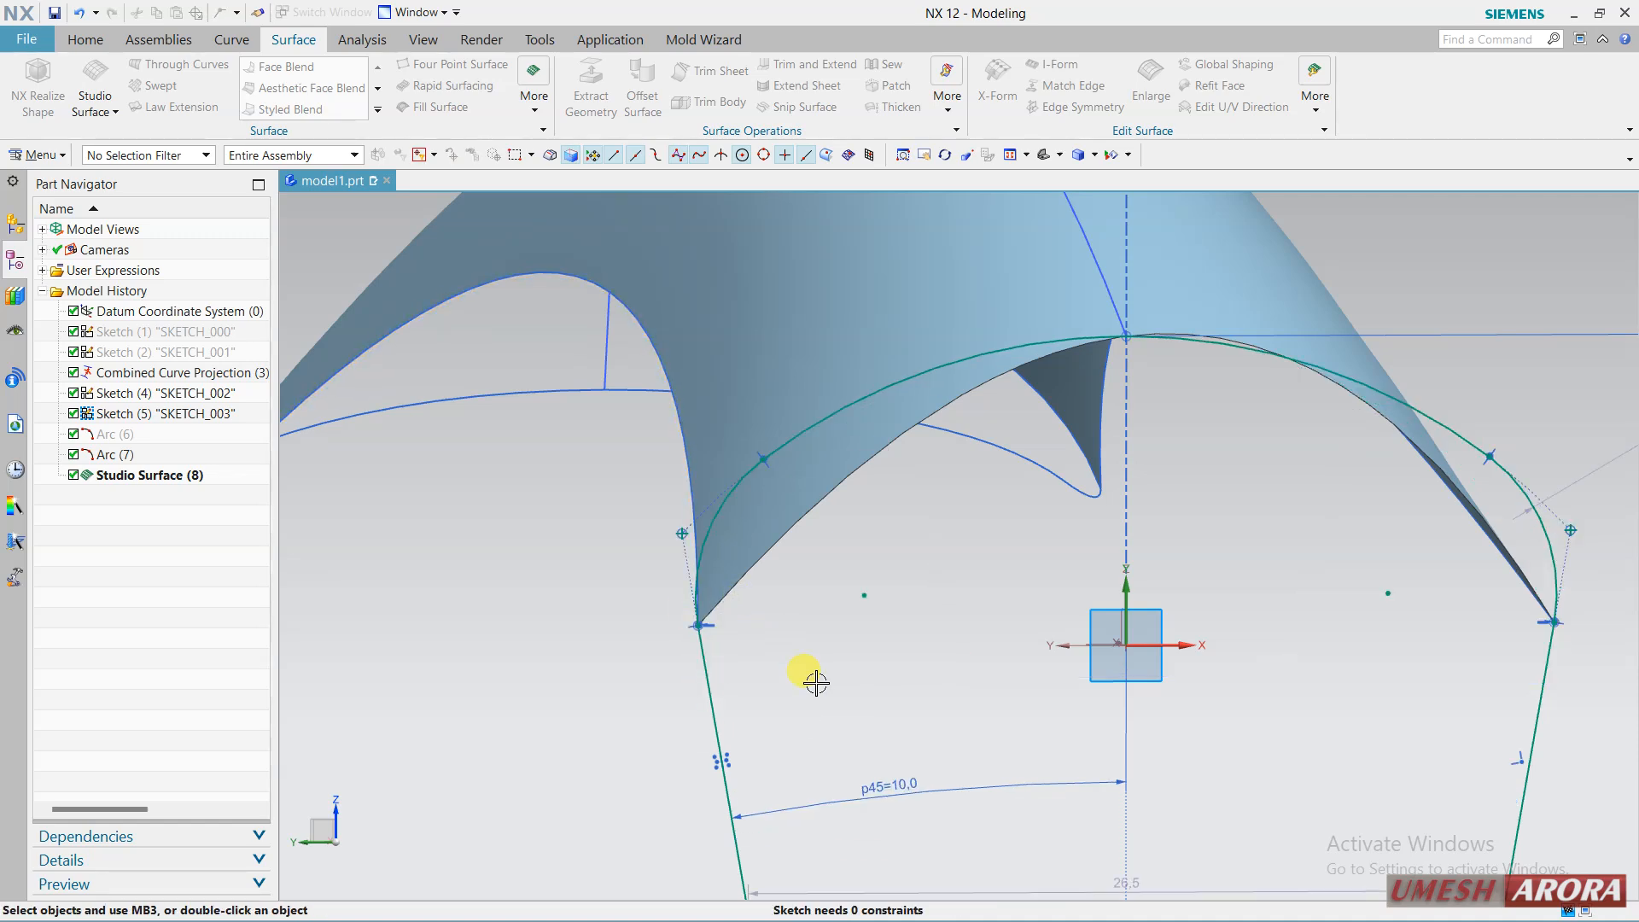
# Try setting the radius of the fillet on the sketch's positive X side to 9 mm.
pyautogui.scroll(-3, 861, 663)
pyautogui.press('F8')
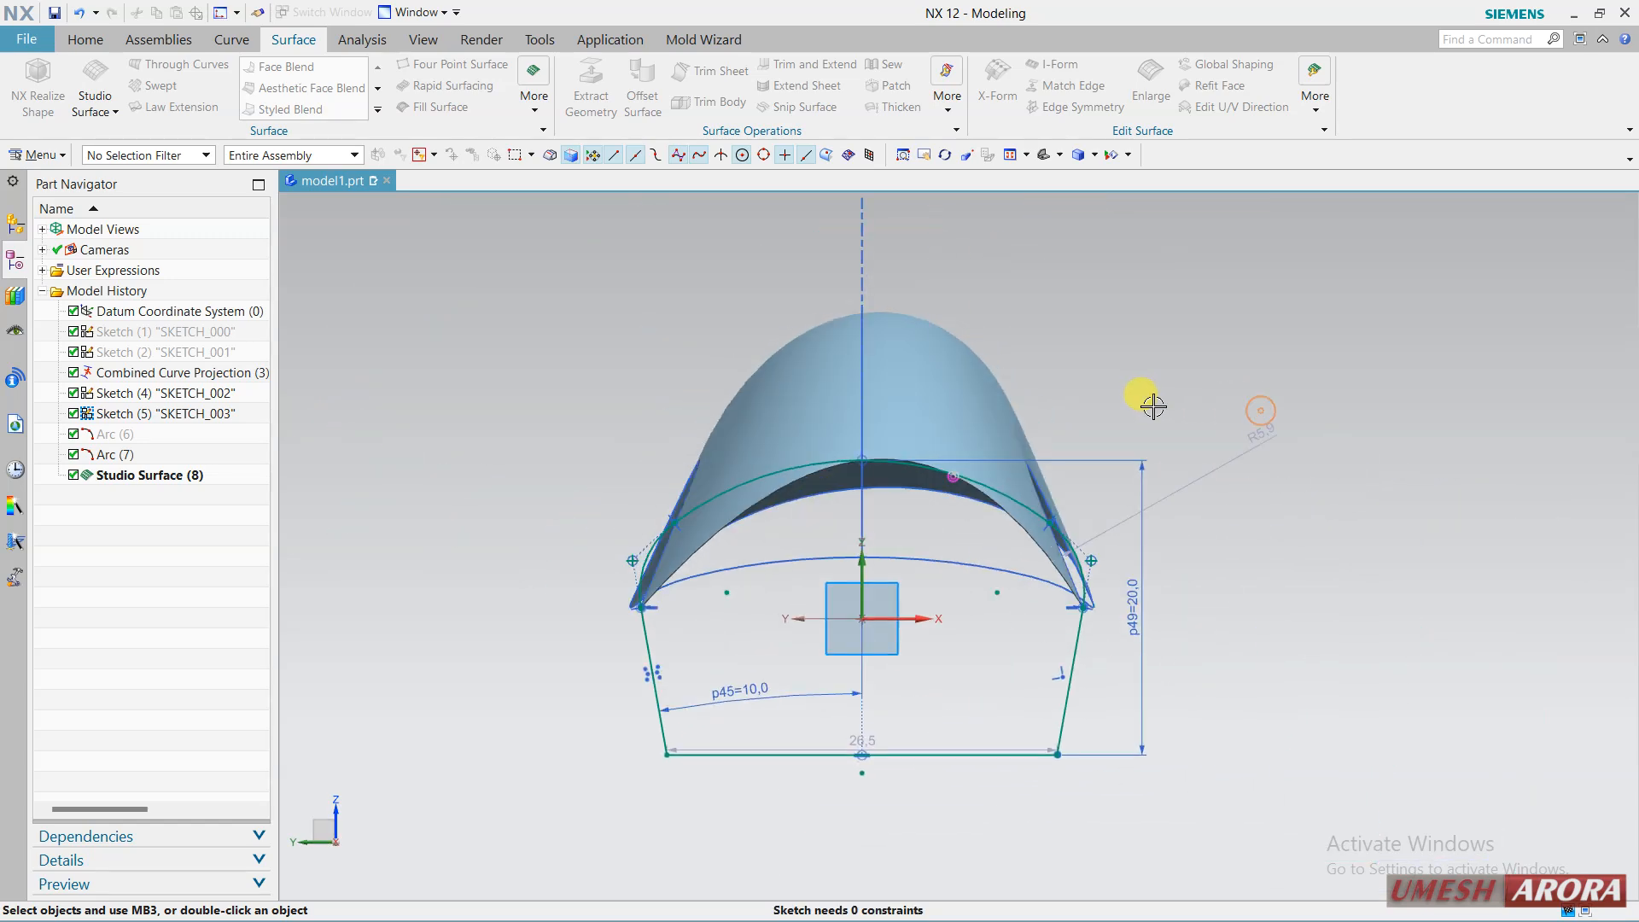
pyautogui.doubleClick(1247, 443)
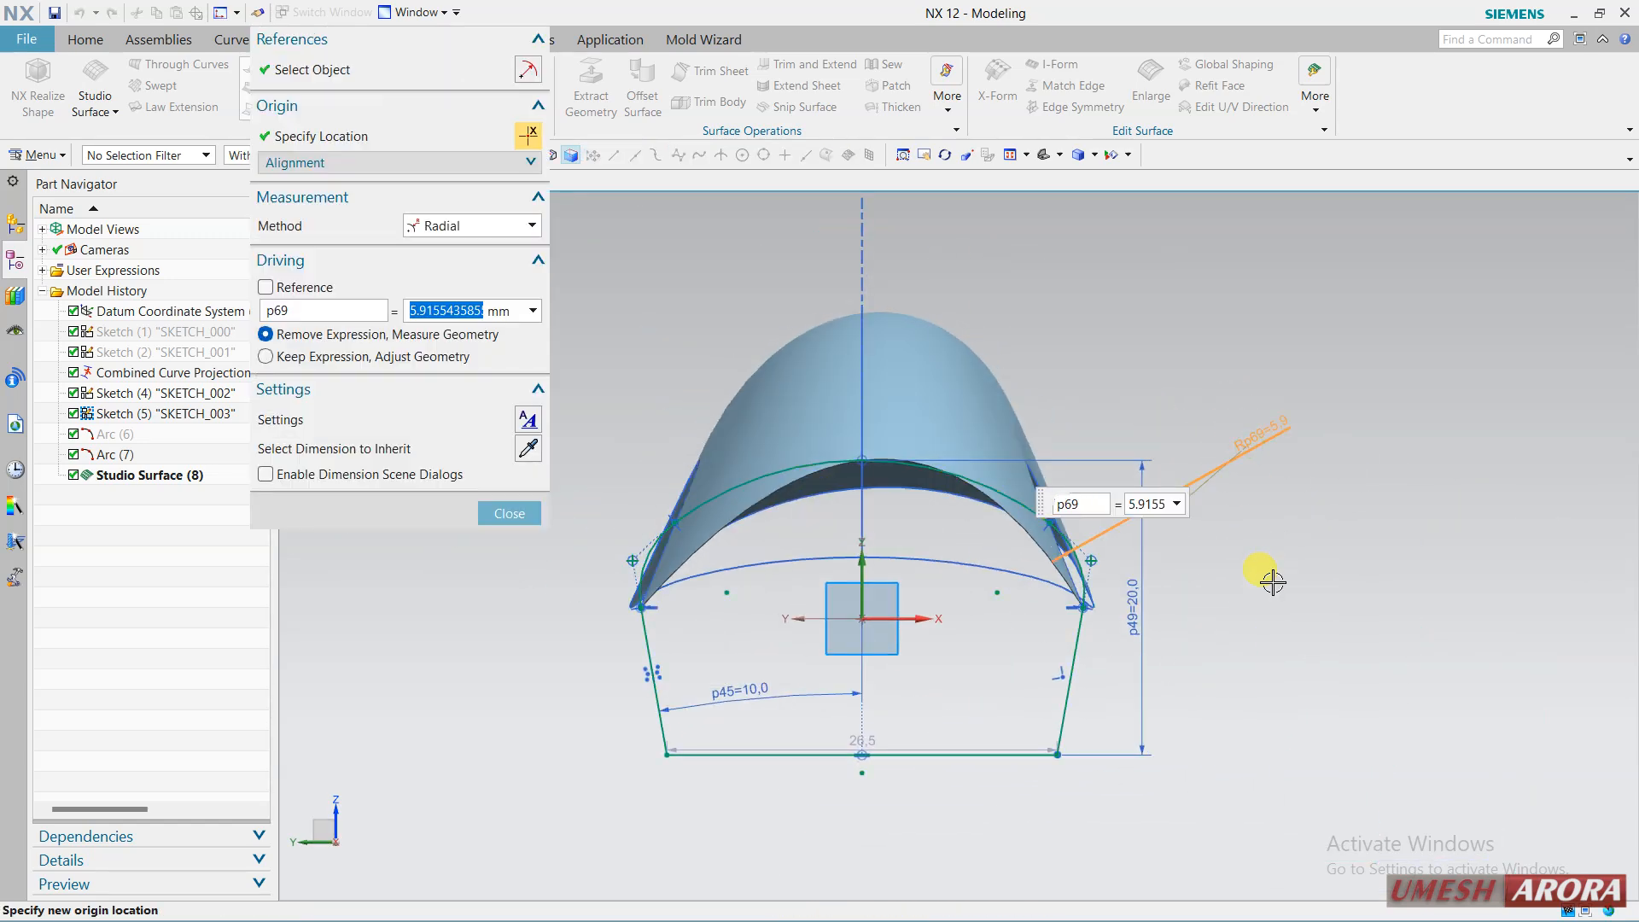
pyautogui.write('9')
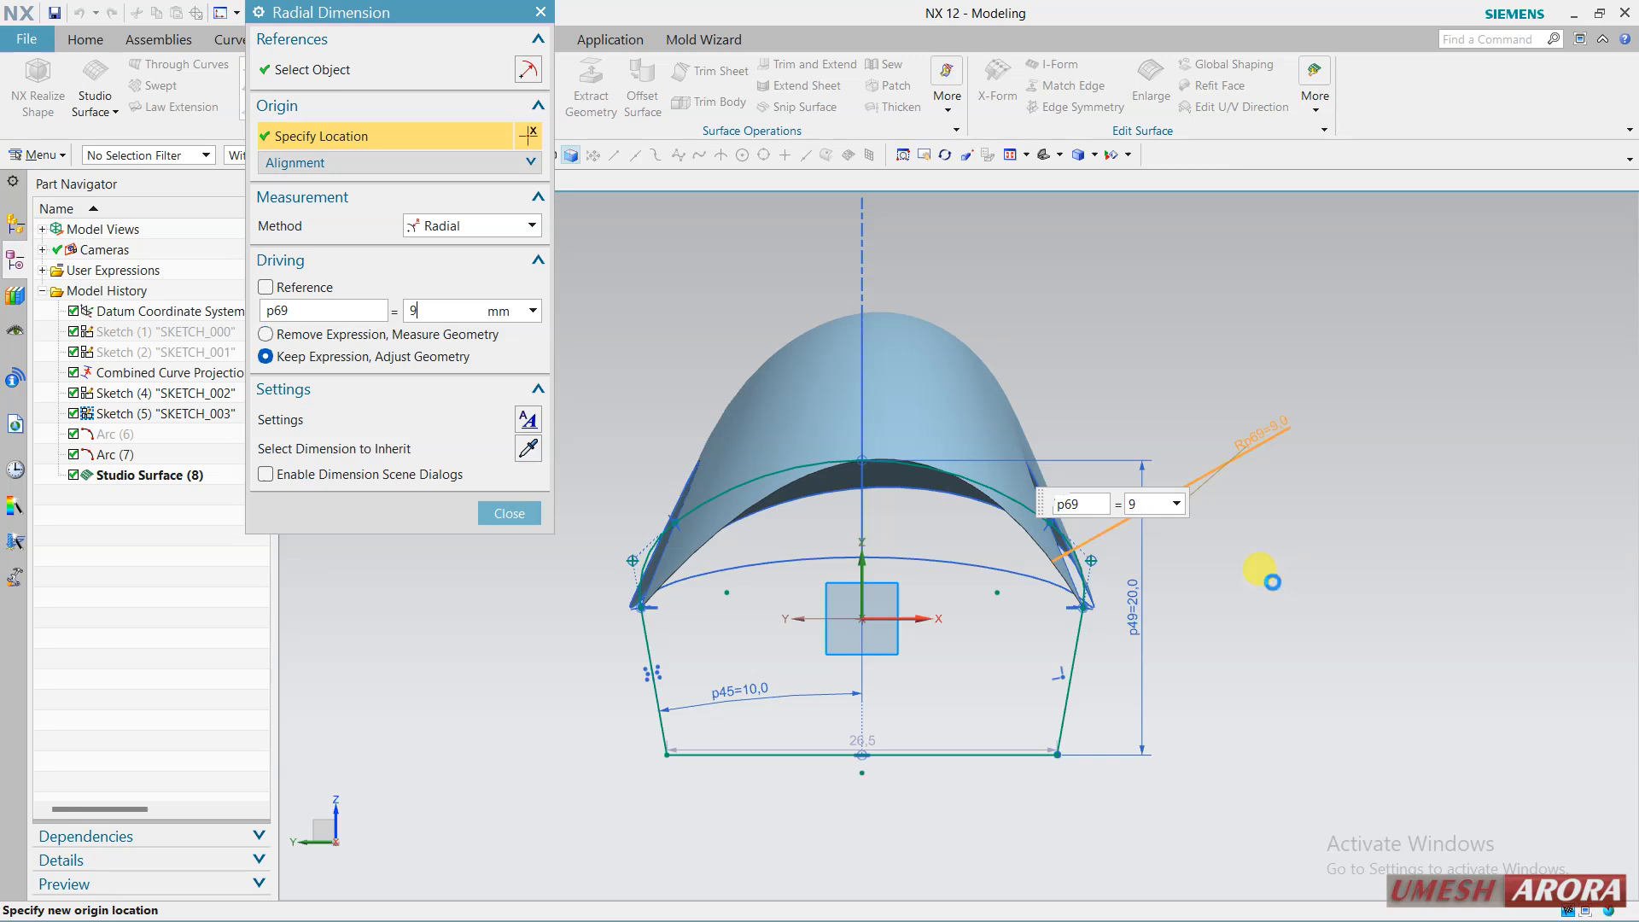
pyautogui.press('Return')
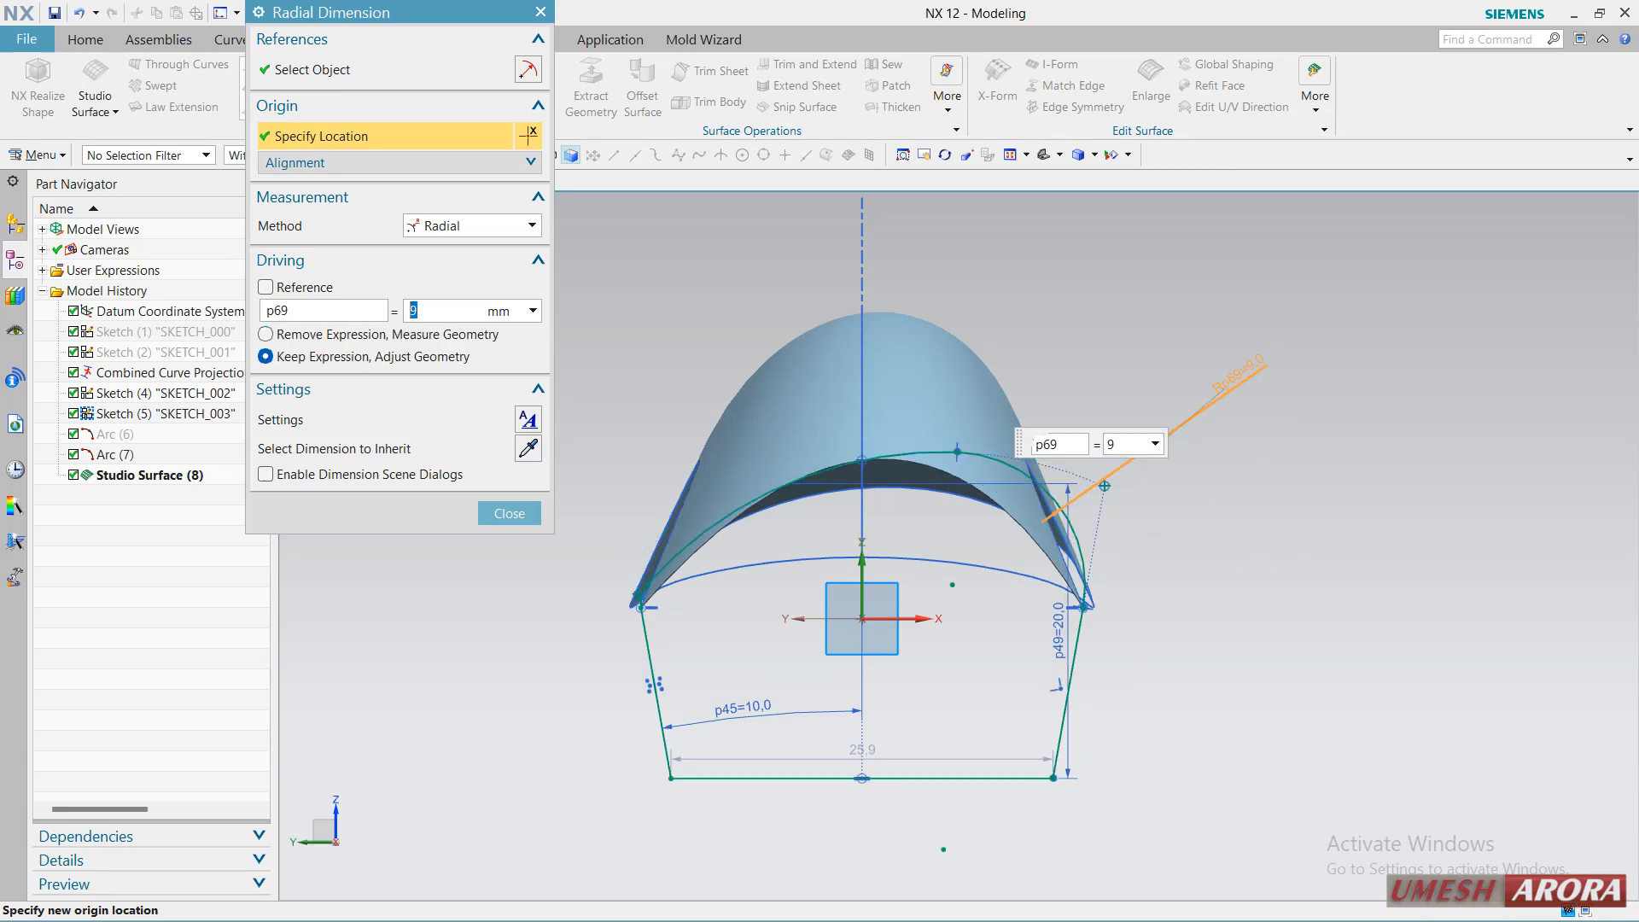
pyautogui.click(509, 514)
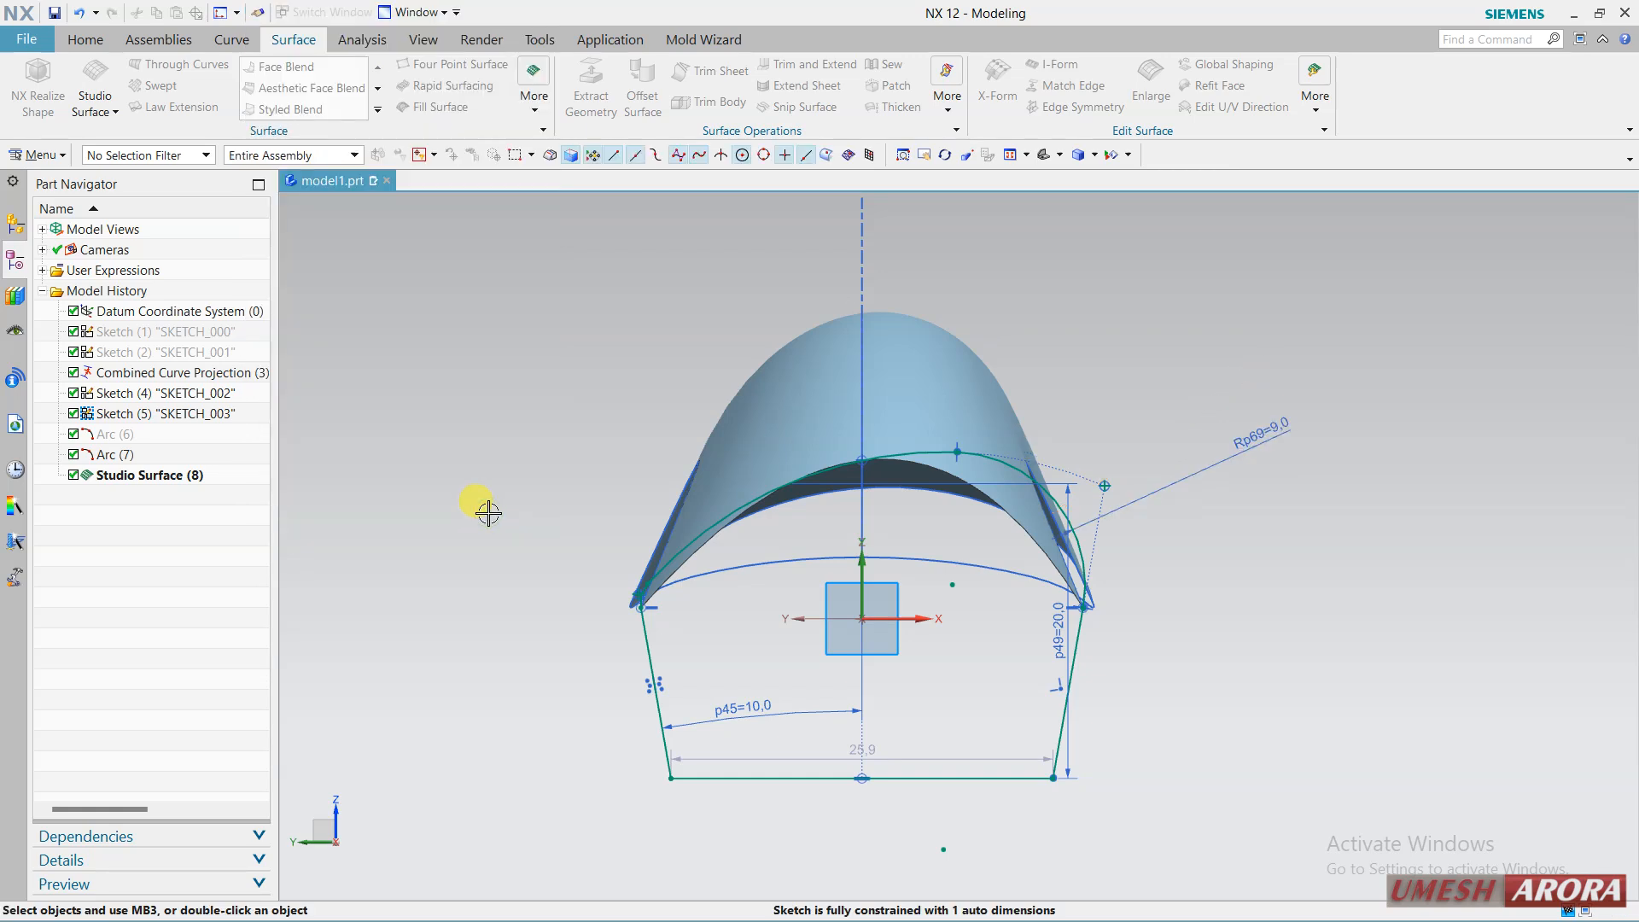
# Try to enlarge the opposite small fillet by moving its upper end, and undo this move and the 9 mm radius change.
pyautogui.scroll(3, 638, 603)
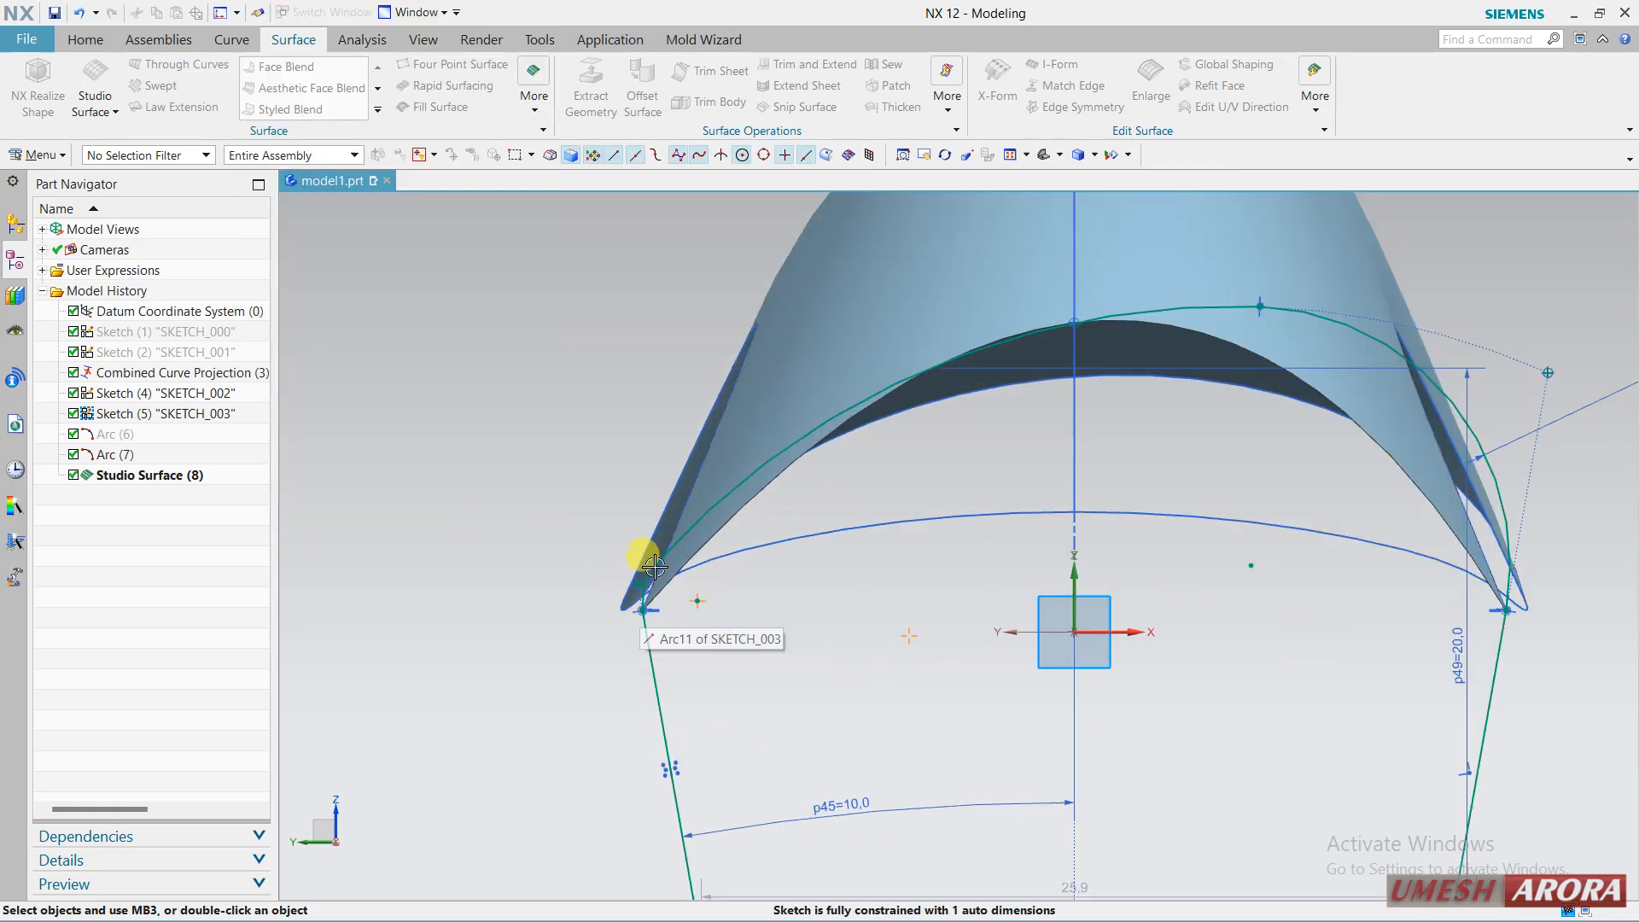
pyautogui.moveTo(653, 567)
pyautogui.mouseDown()
pyautogui.moveTo(670, 395)
pyautogui.moveTo(688, 394)
pyautogui.moveTo(677, 453)
pyautogui.mouseUp()
pyautogui.click(82, 13)
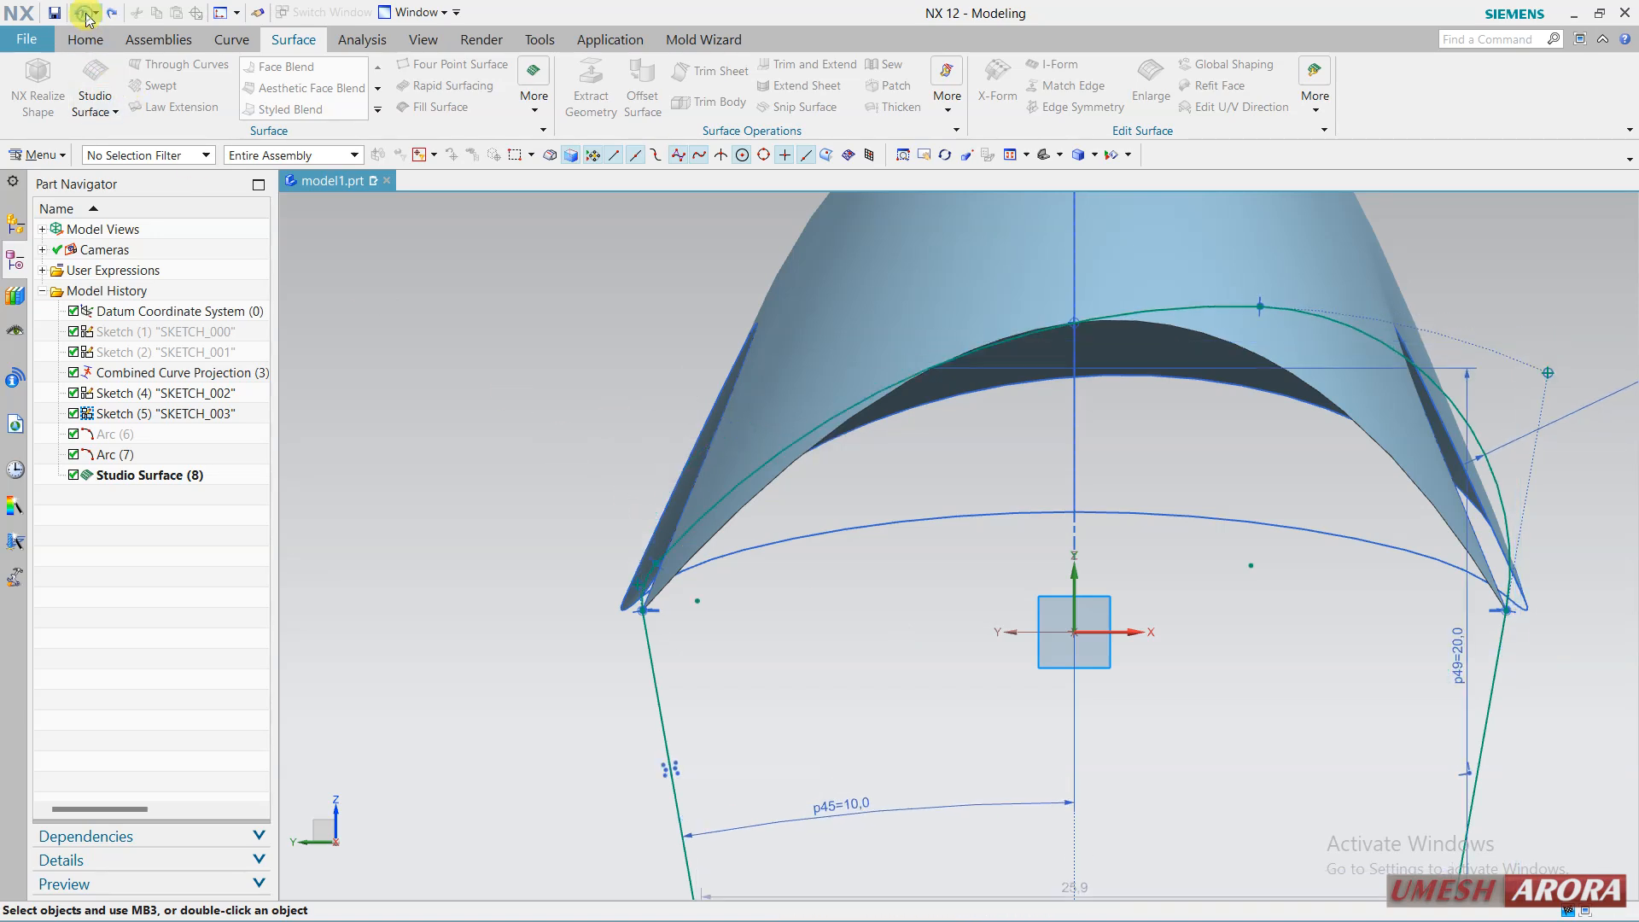
pyautogui.click(86, 13)
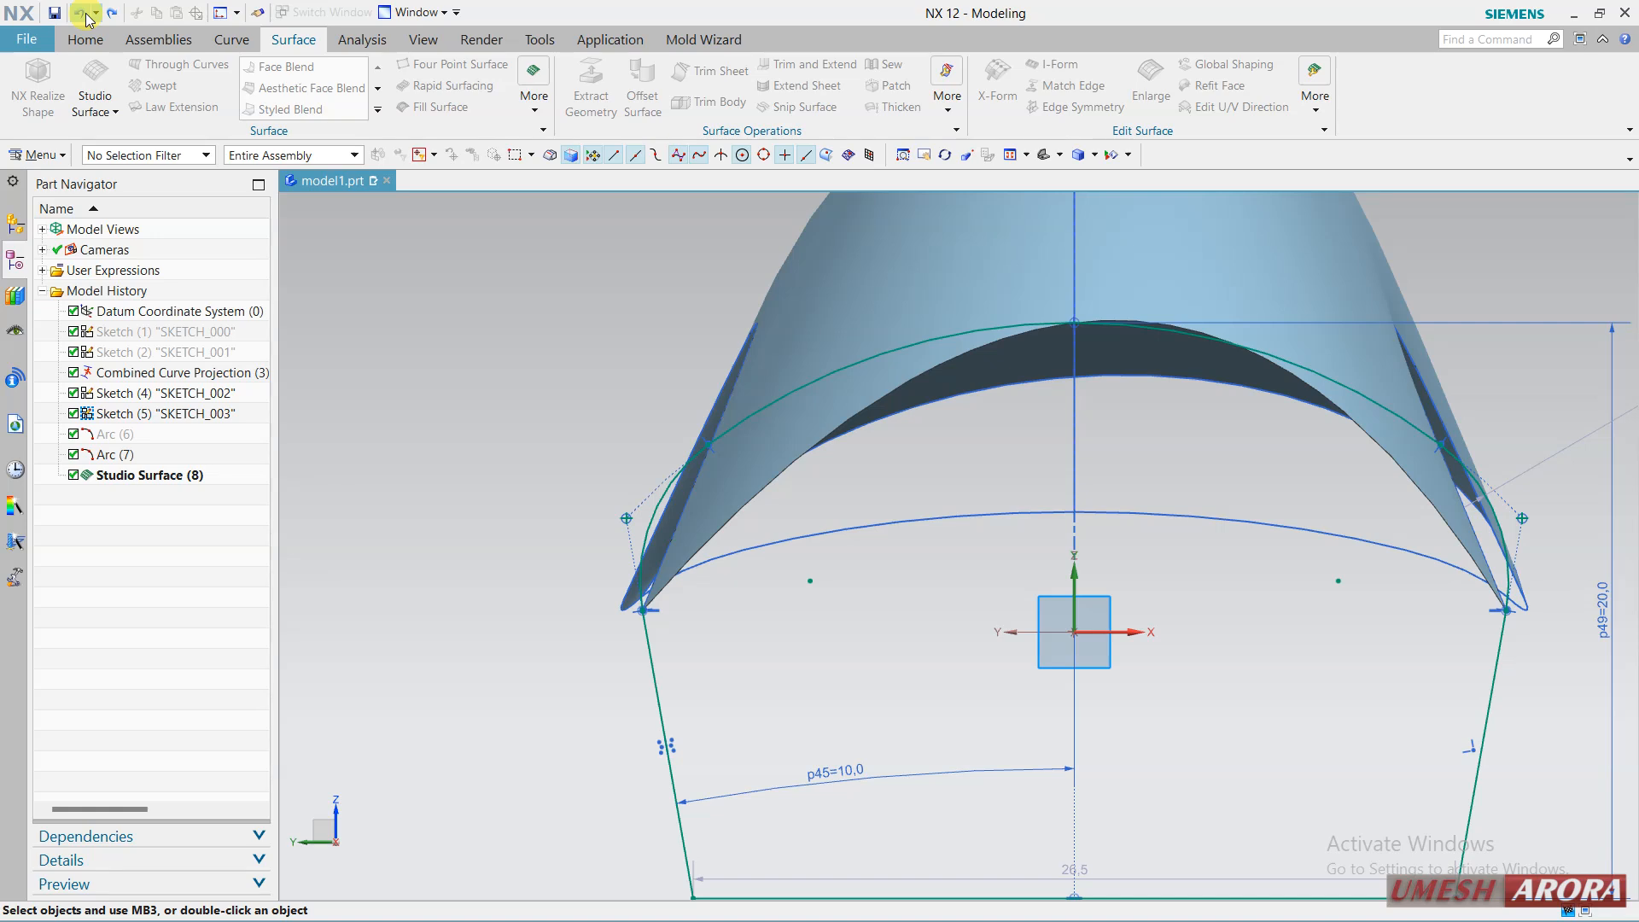
# Constrain the two junction points between the profile's top arc and its side arcs to align horizontally.
pyautogui.scroll(-2, 425, 388)
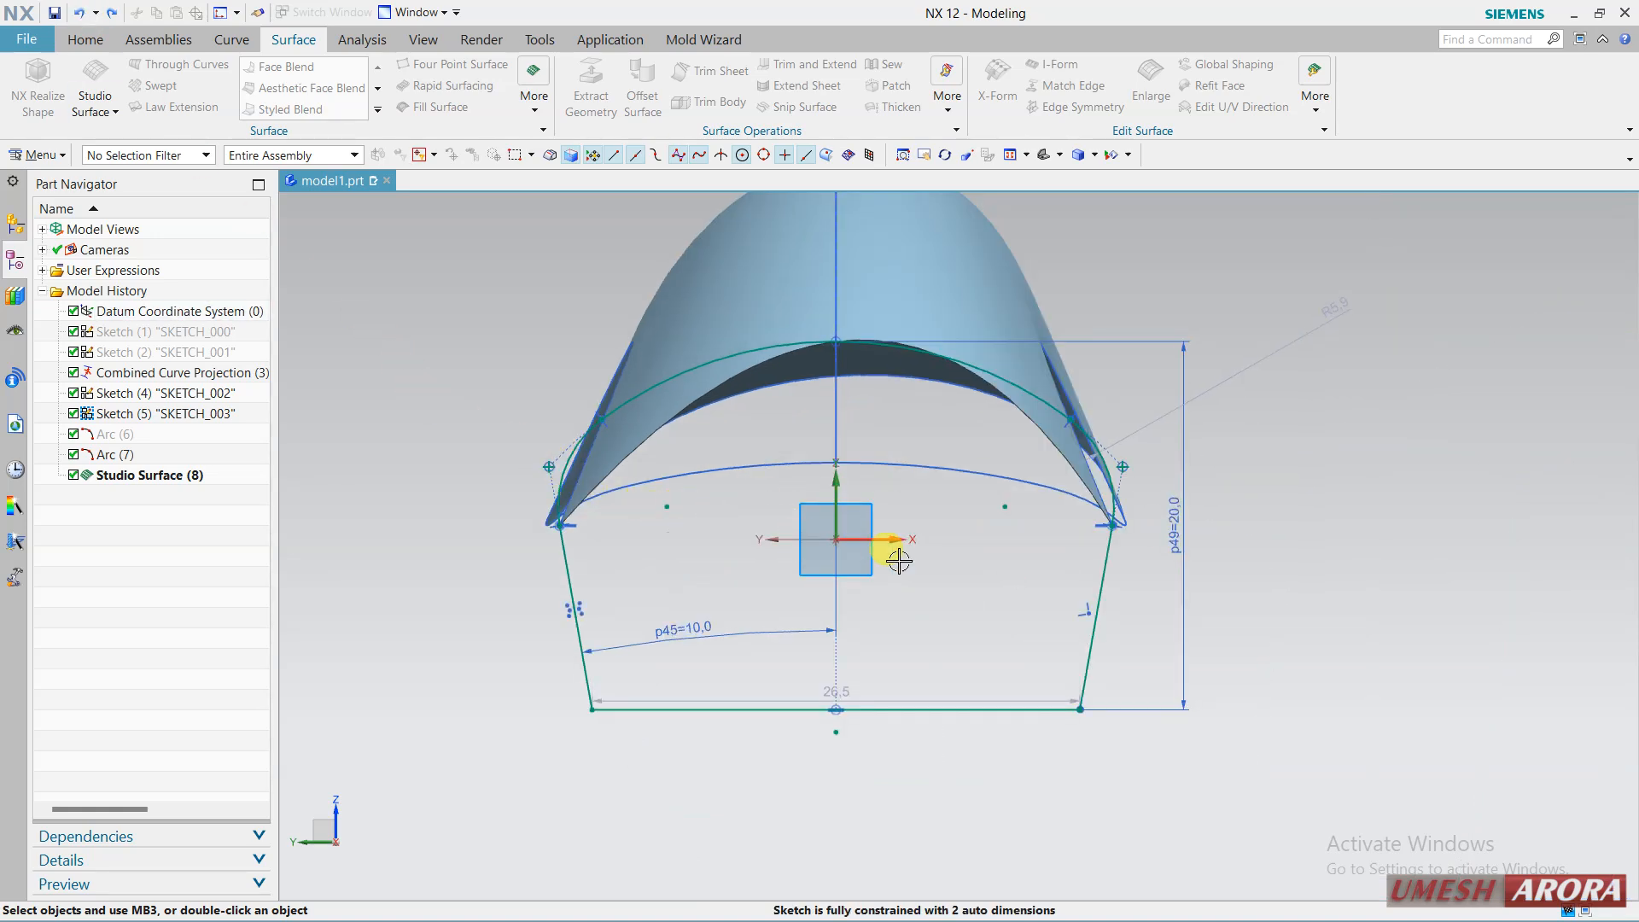
pyautogui.click(1071, 418)
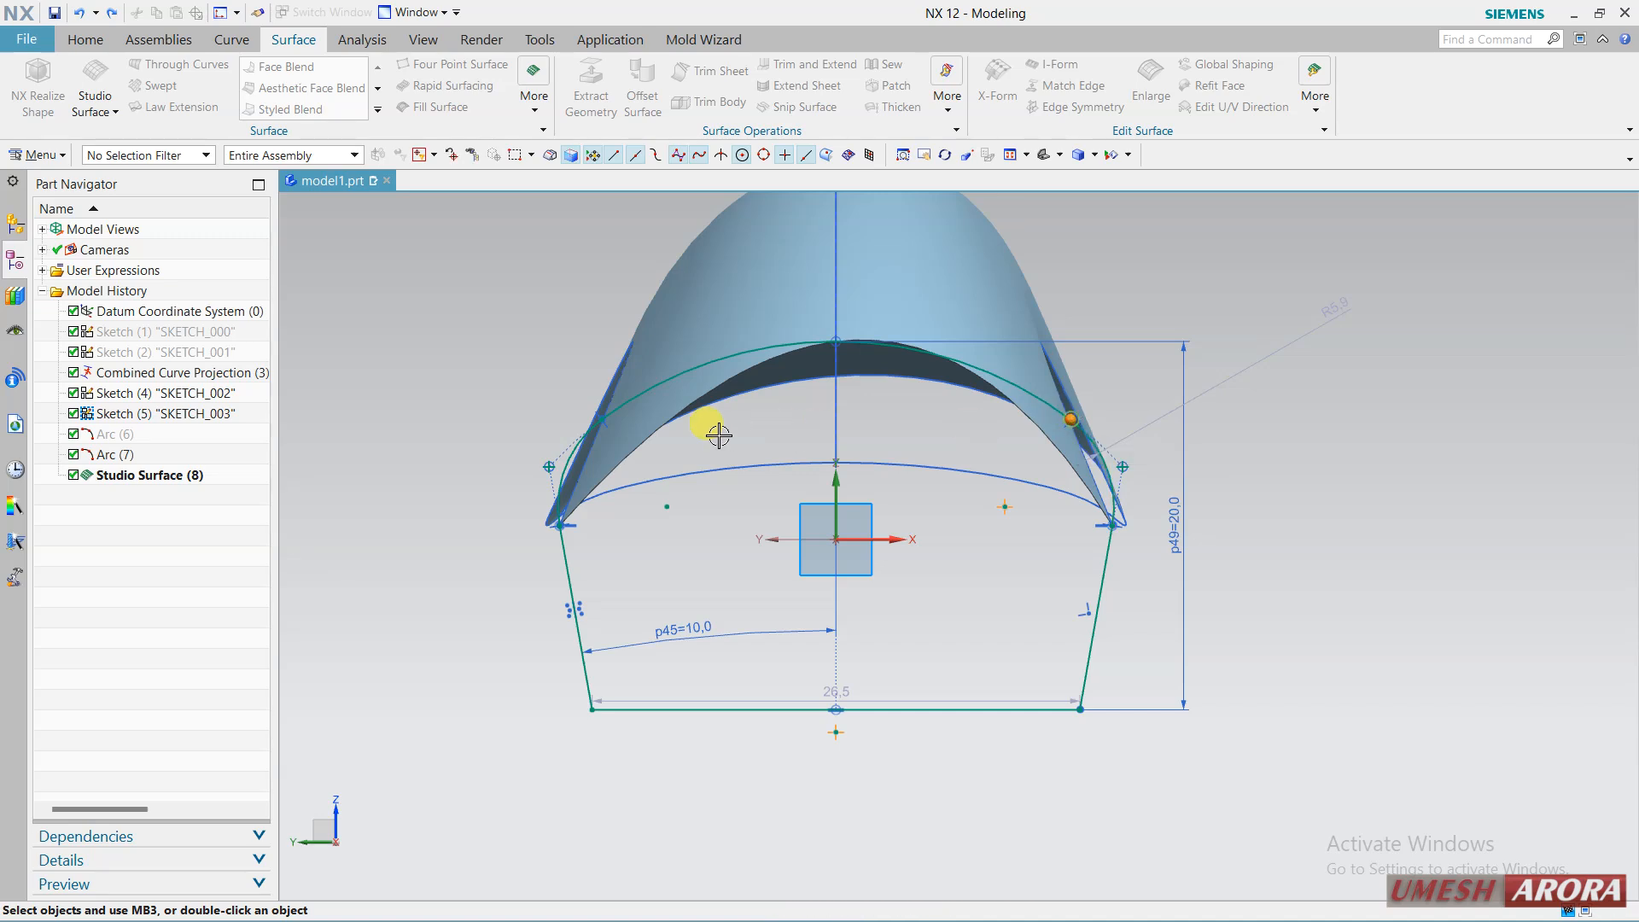
pyautogui.click(598, 416)
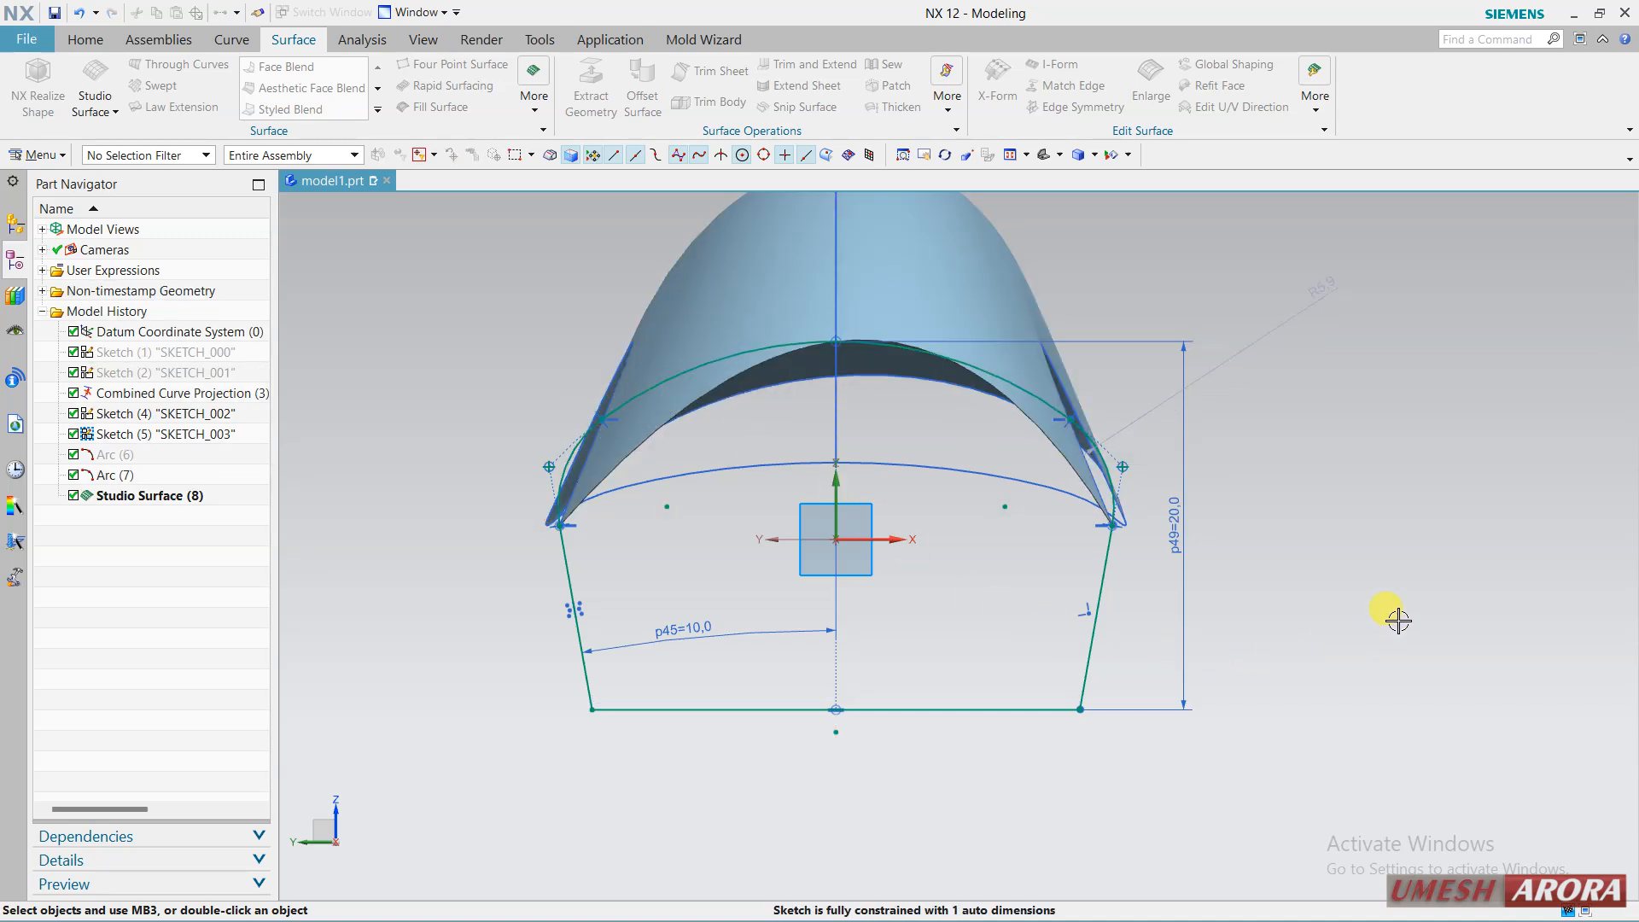
# Enlarge the side arcs of the arched profile, set their radial dimension to 8 mm and finish the sketch.
pyautogui.moveTo(1111, 527); pyautogui.dragTo(1087, 577)
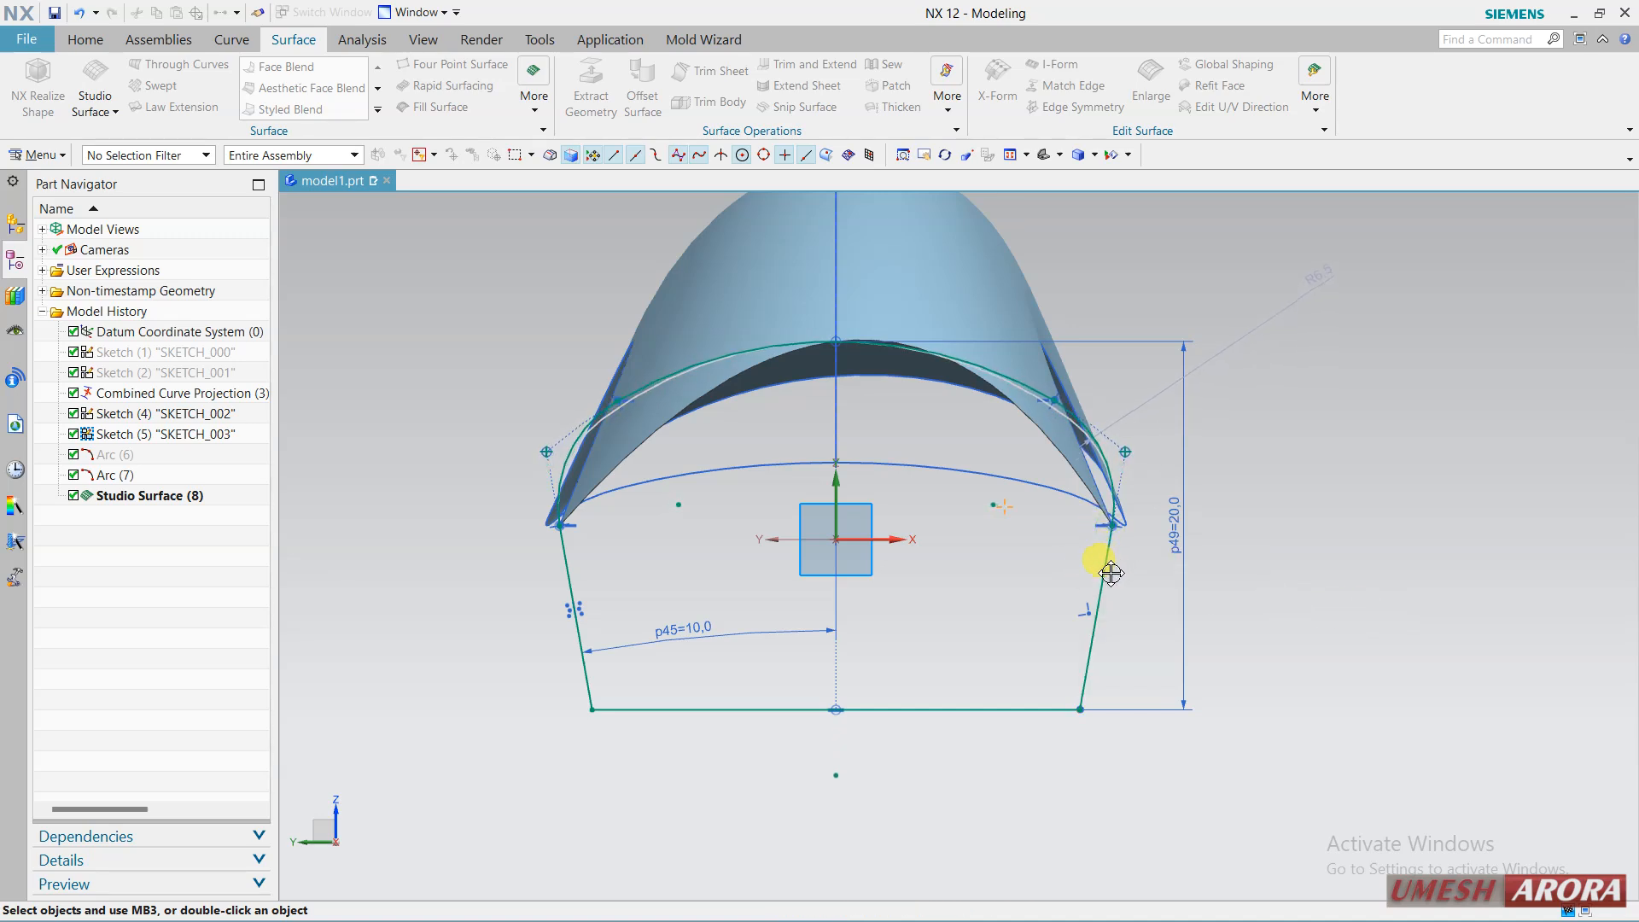
pyautogui.moveTo(1121, 561); pyautogui.dragTo(1099, 634)
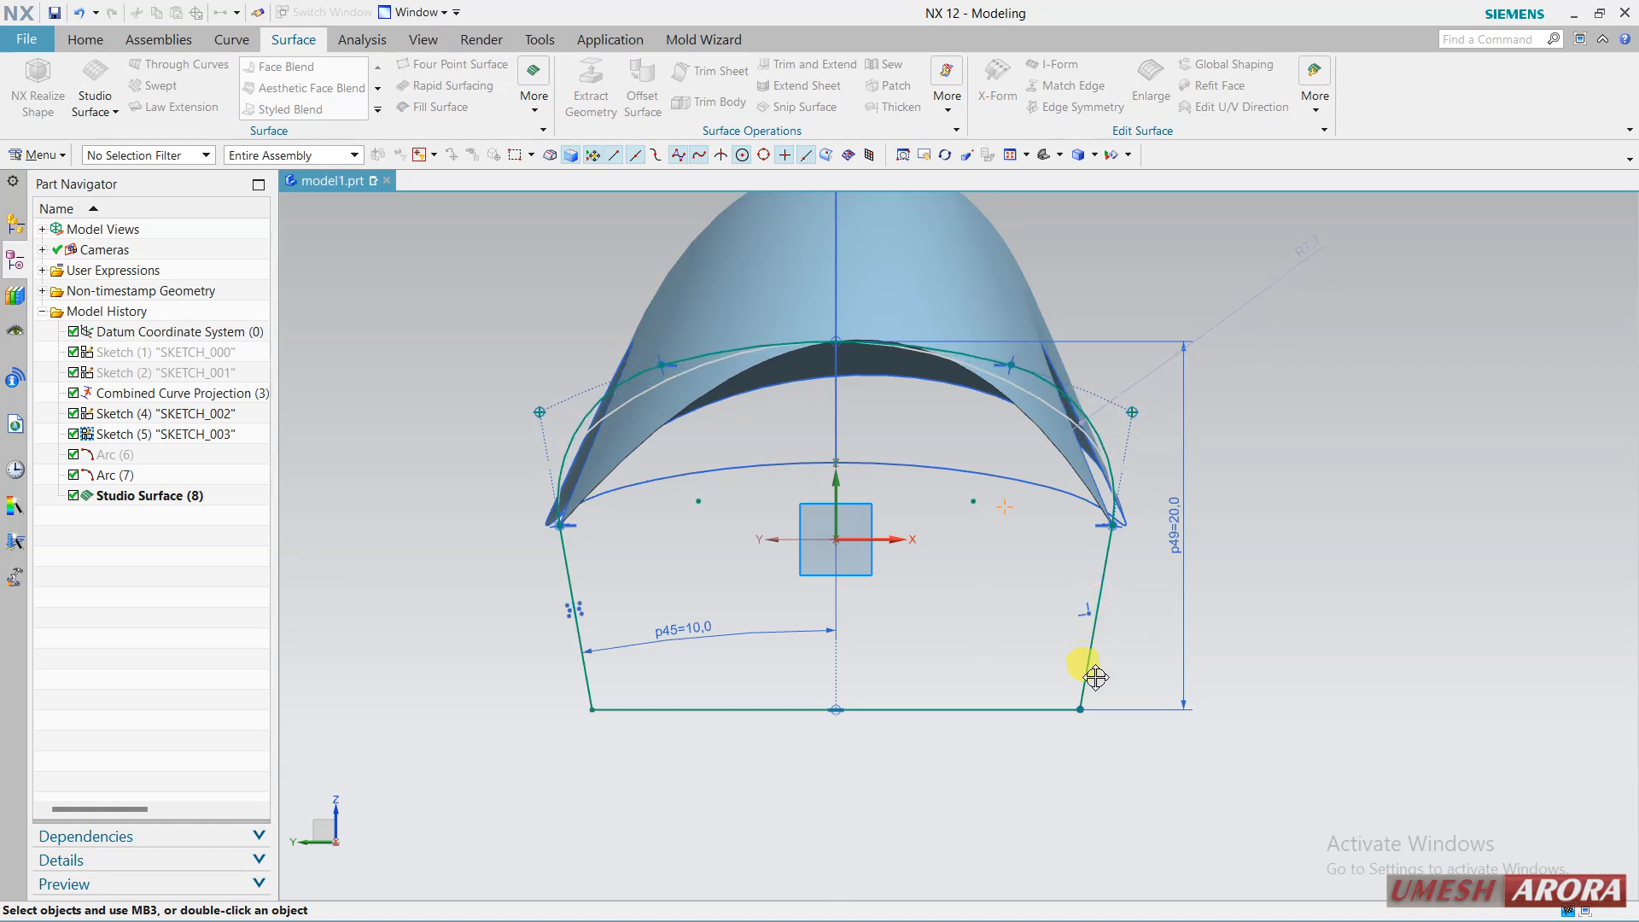
pyautogui.moveTo(1091, 732); pyautogui.dragTo(1091, 765)
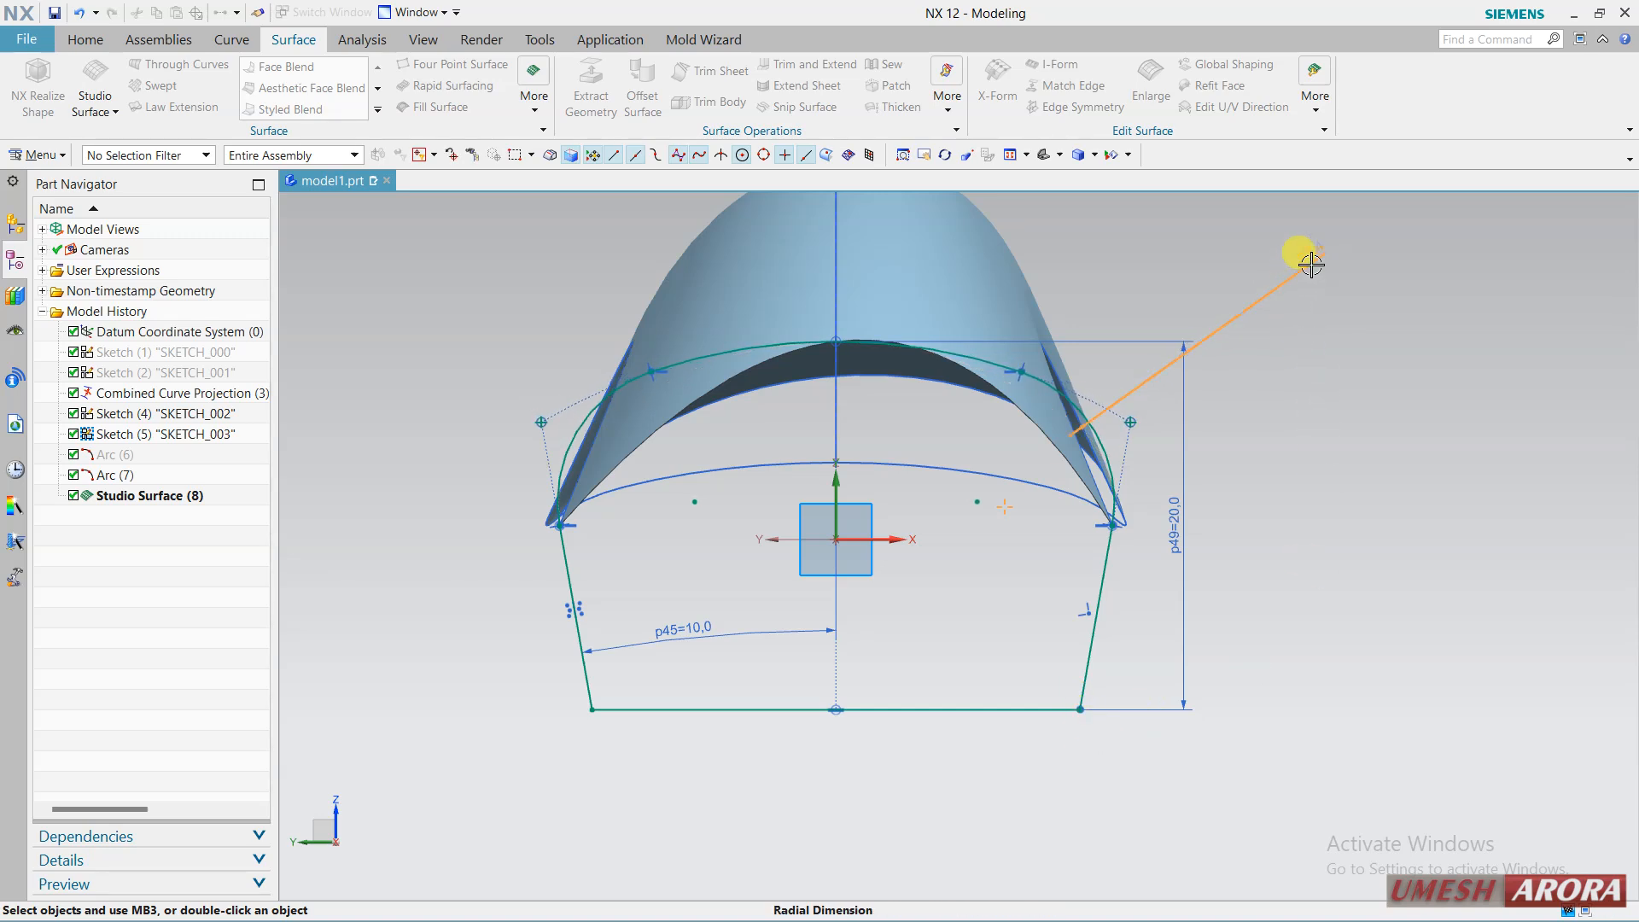
pyautogui.doubleClick(1319, 294)
pyautogui.write('8')
pyautogui.press('Return')
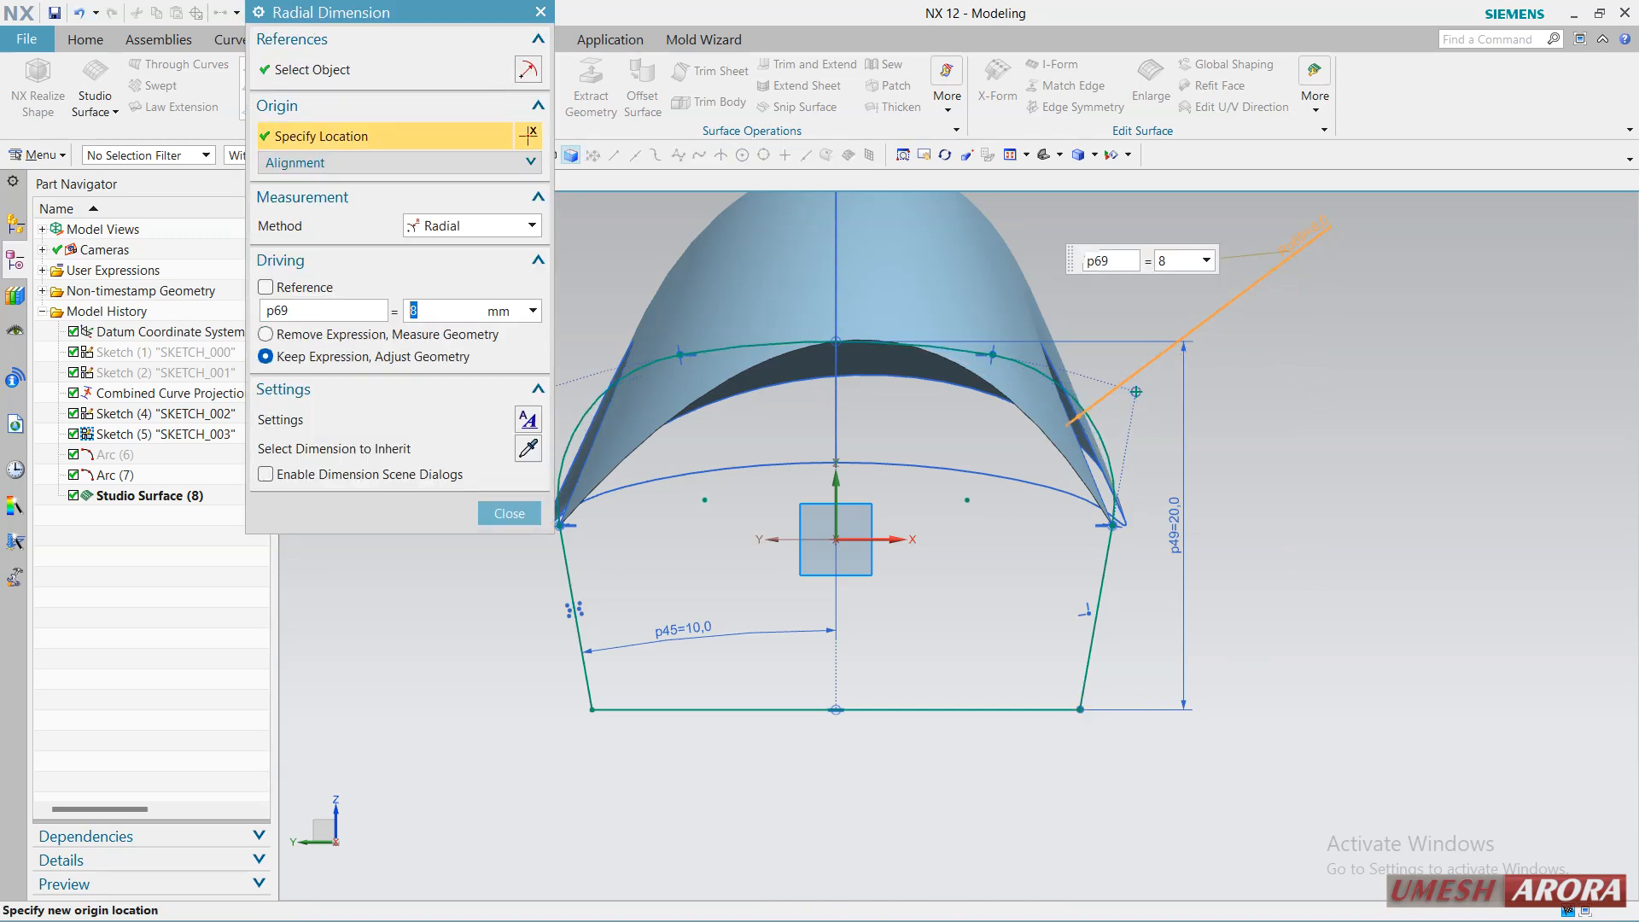
pyautogui.click(510, 513)
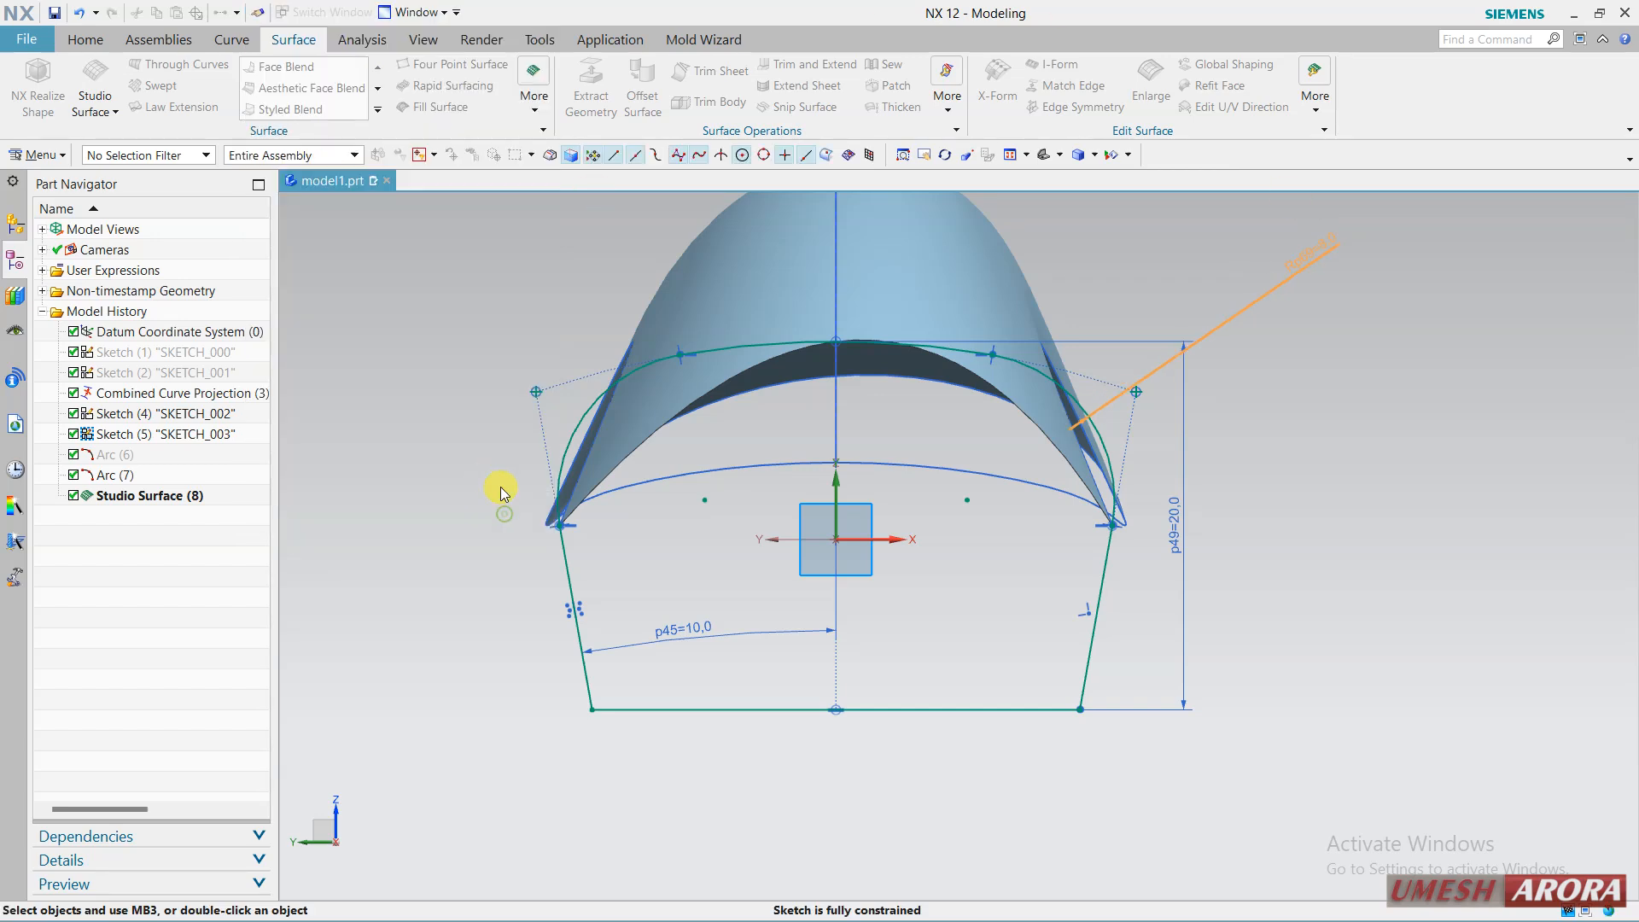
pyautogui.click(86, 40)
pyautogui.click(69, 85)
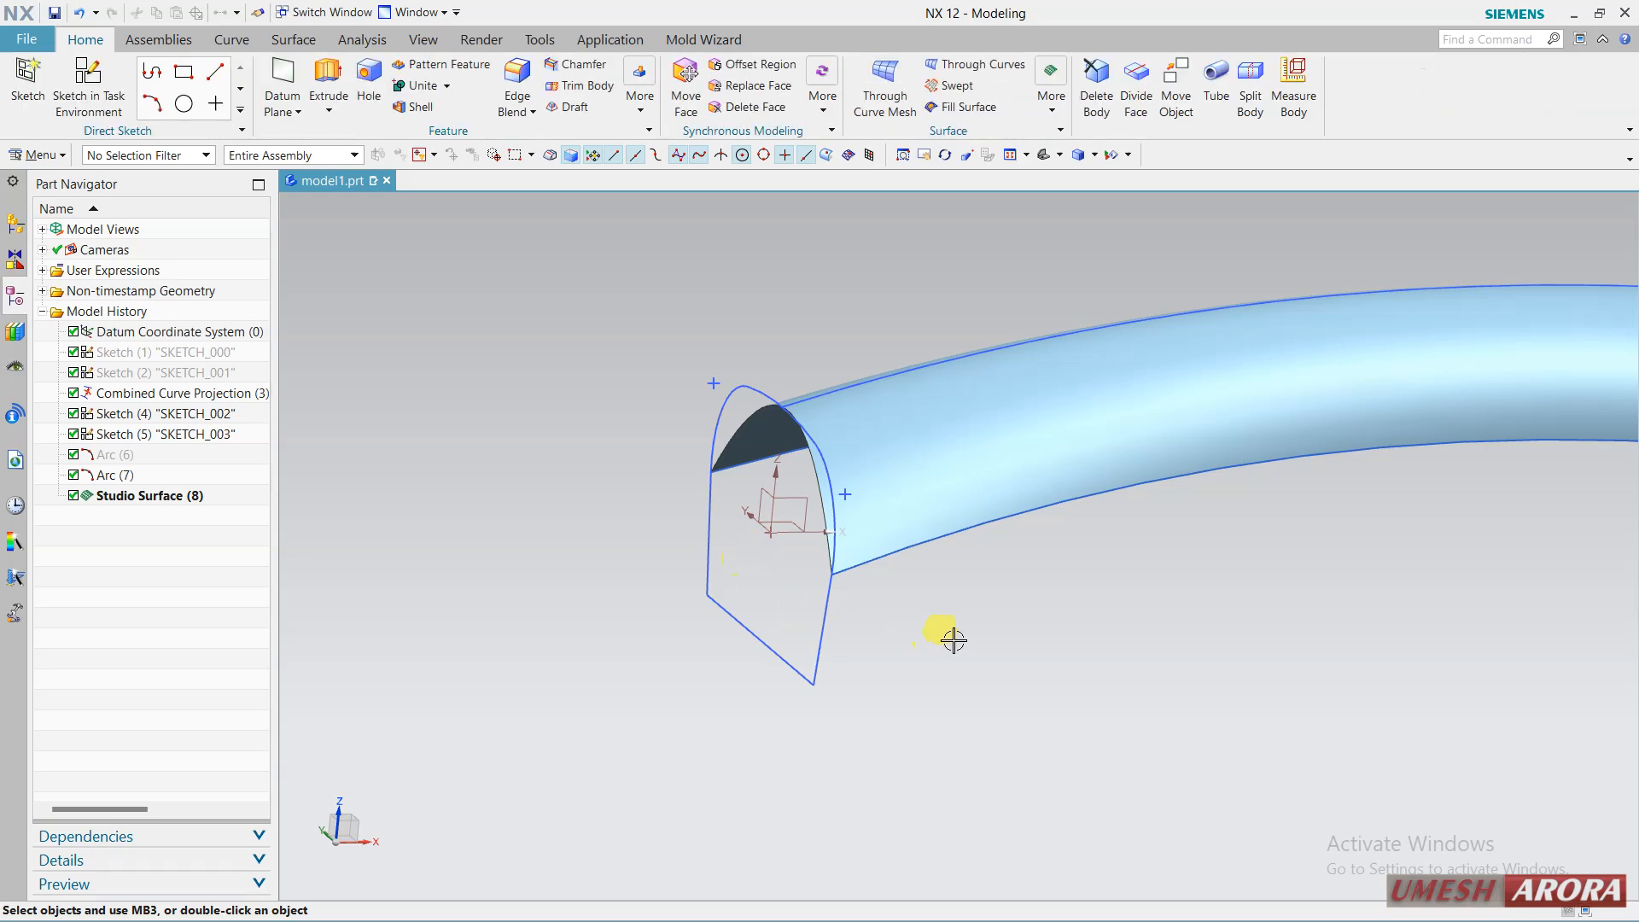
# Edit the studio surface to add a second guide, picking the three arcs of the arched end profile as single curves.
pyautogui.moveTo(954, 628)
pyautogui.mouseDown(button='middle')
pyautogui.moveTo(919, 663)
pyautogui.moveTo(929, 625)
pyautogui.mouseUp(button='middle')
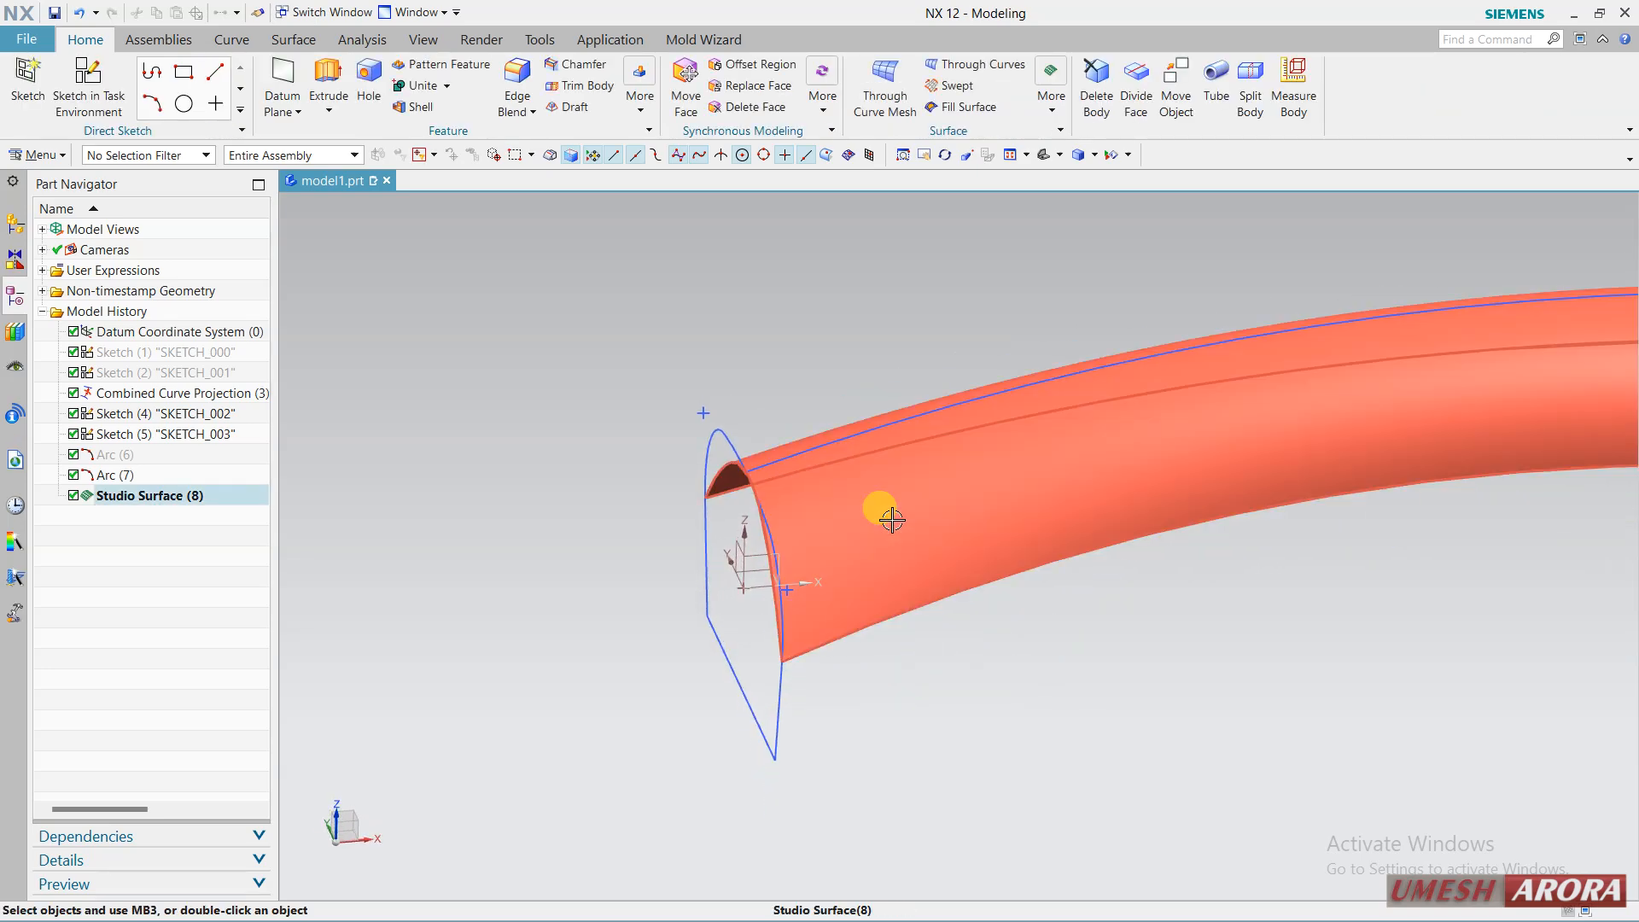
pyautogui.moveTo(891, 519); pyautogui.dragTo(1096, 650, button='middle')
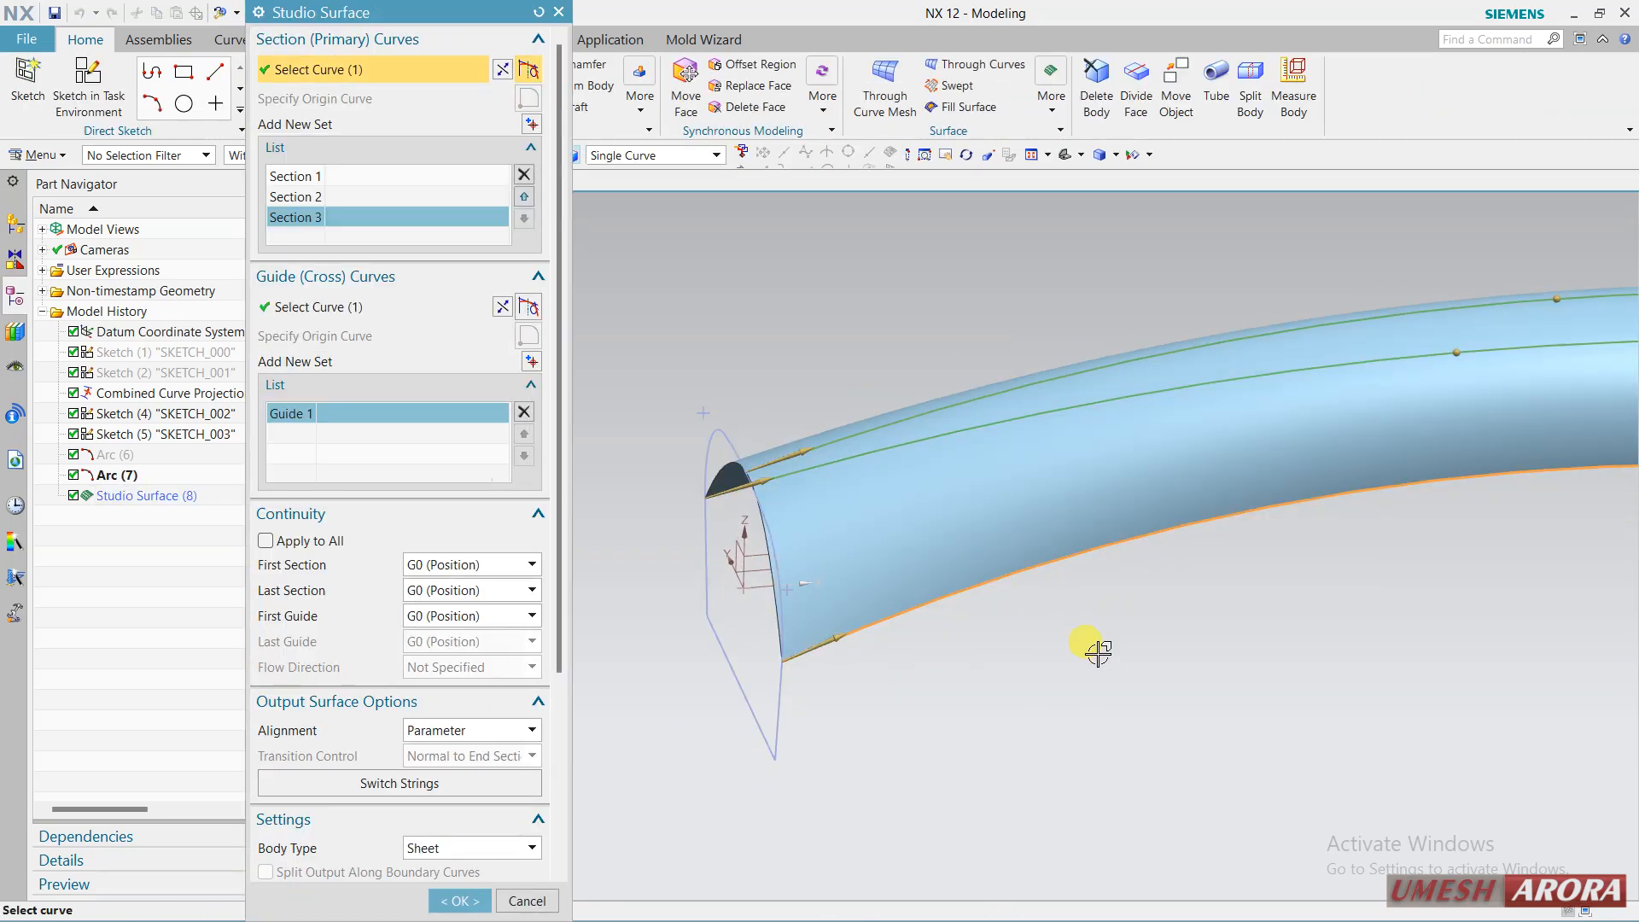
pyautogui.click(531, 363)
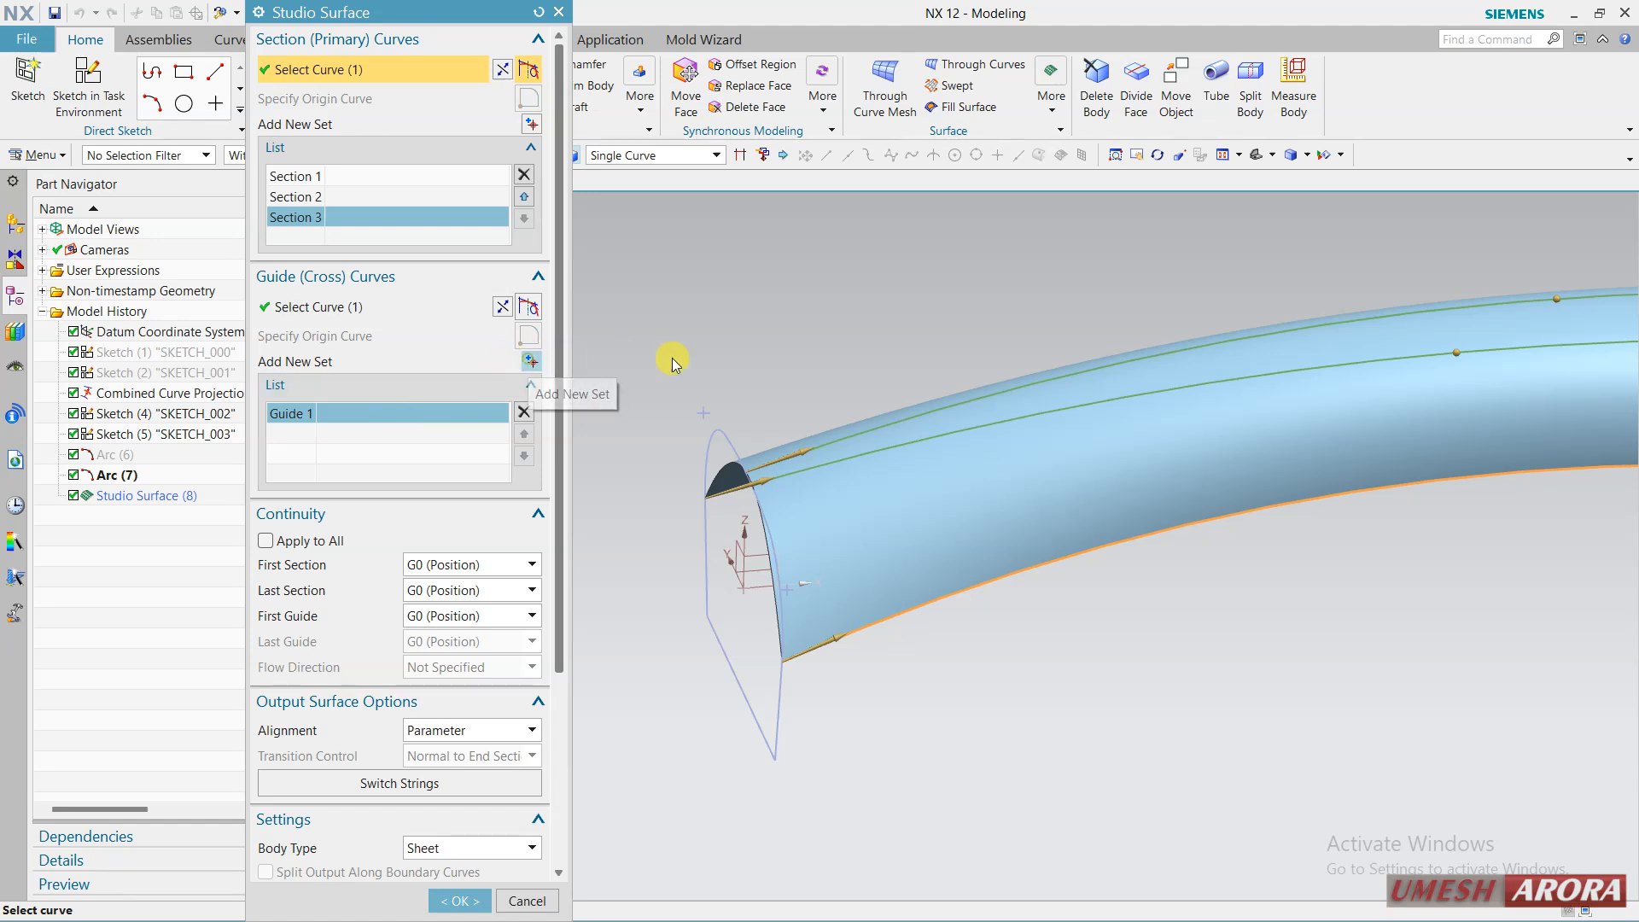
pyautogui.click(674, 157)
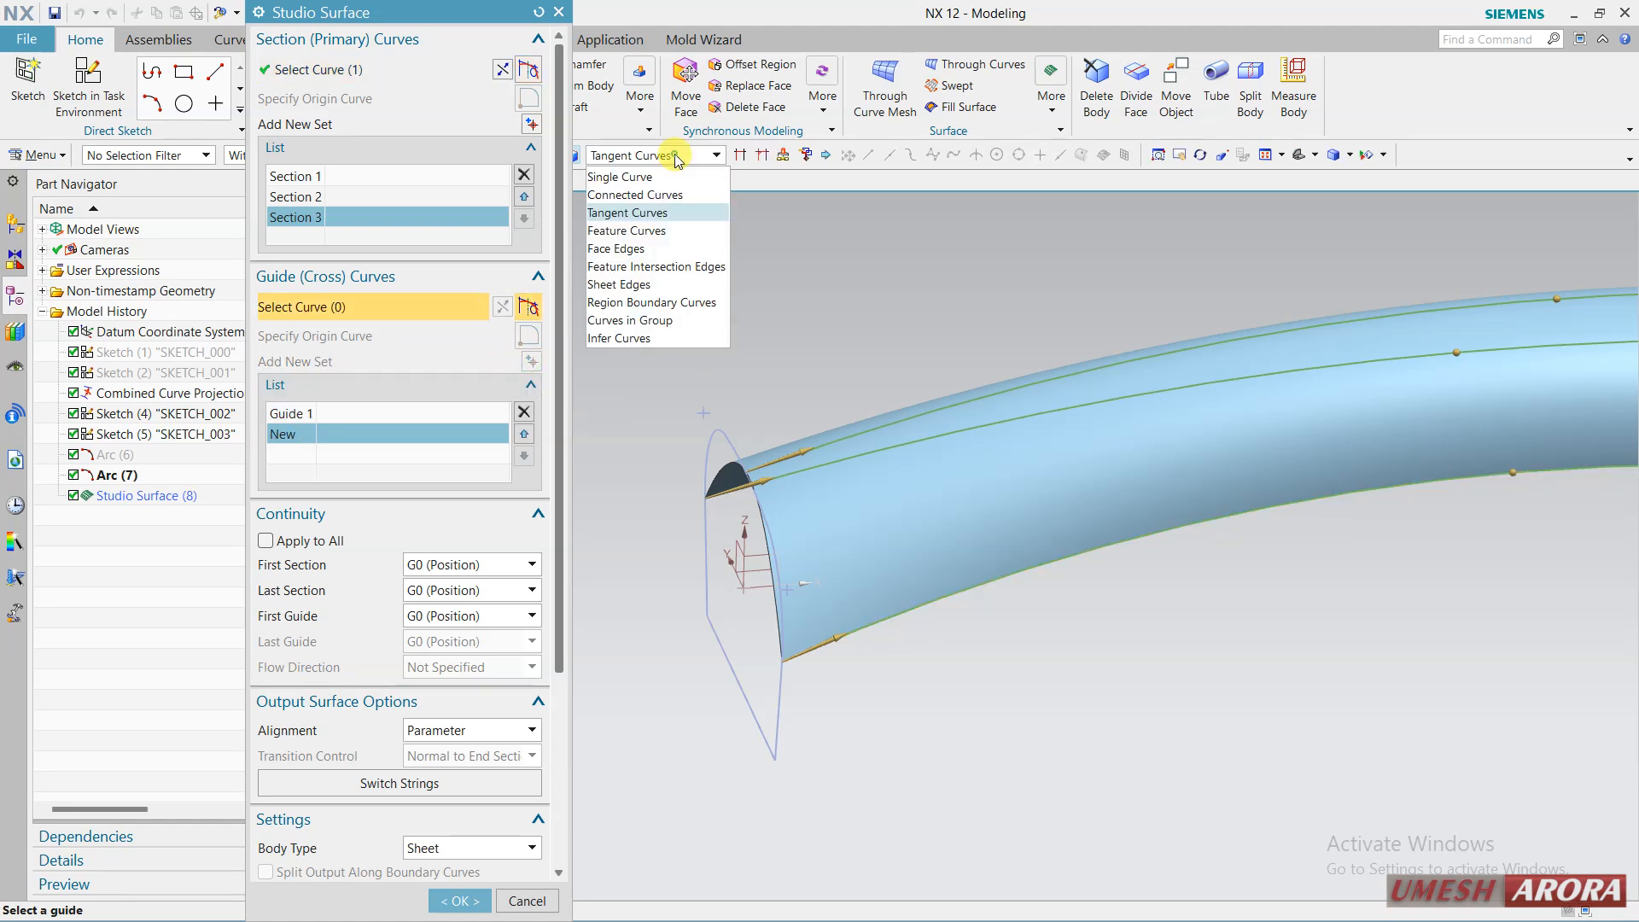
pyautogui.click(627, 177)
pyautogui.click(789, 643)
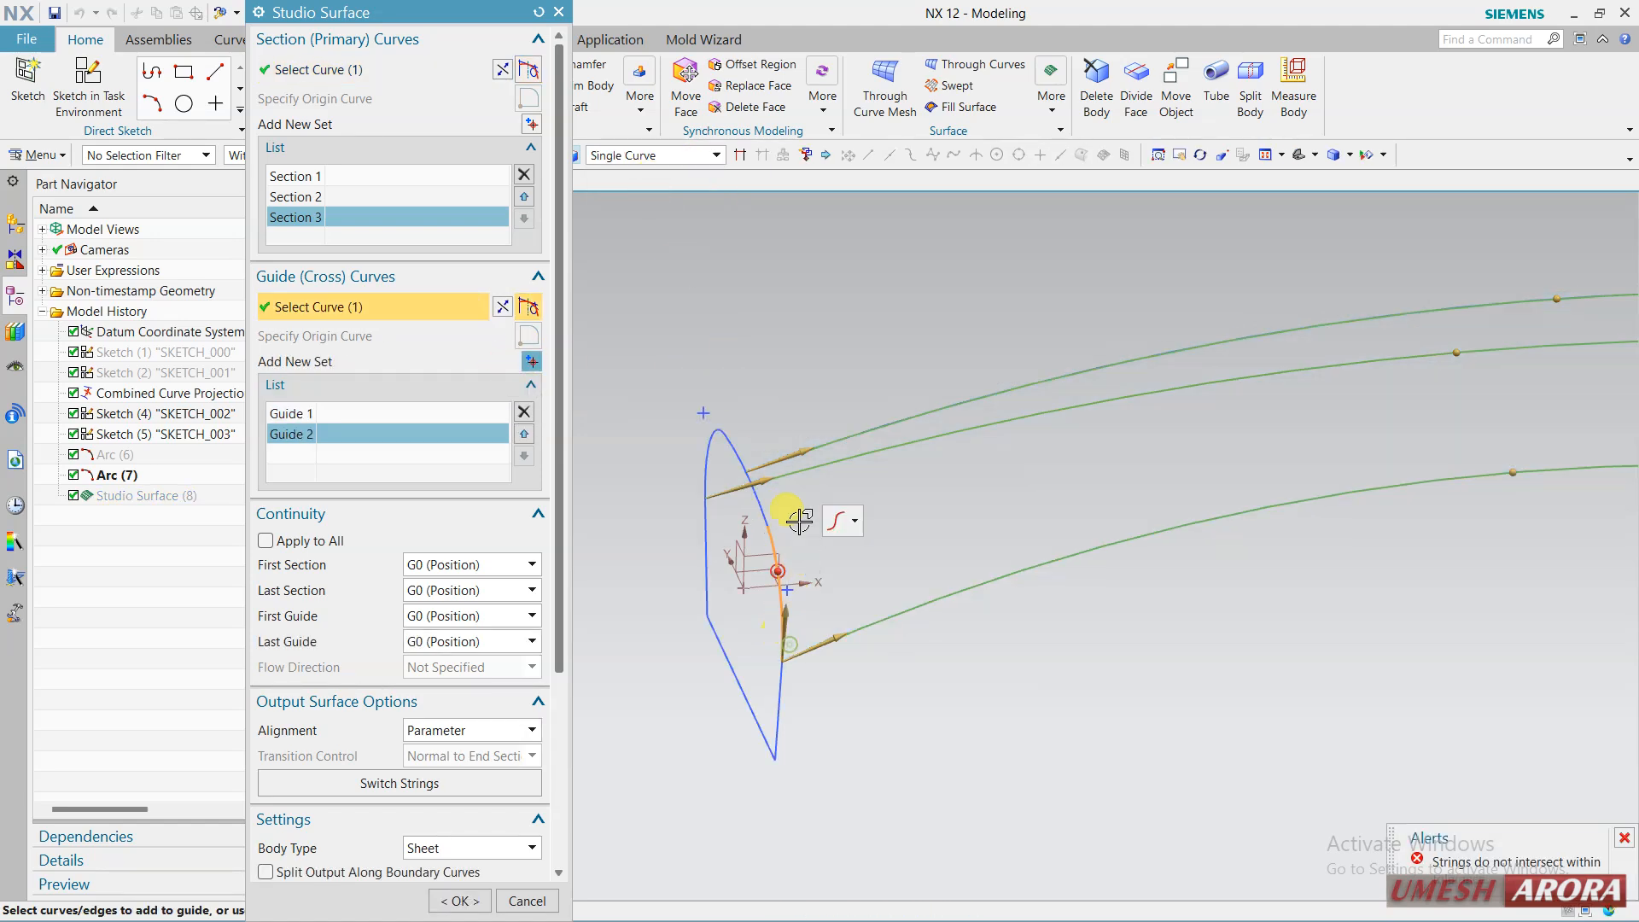
pyautogui.click(752, 485)
pyautogui.click(711, 429)
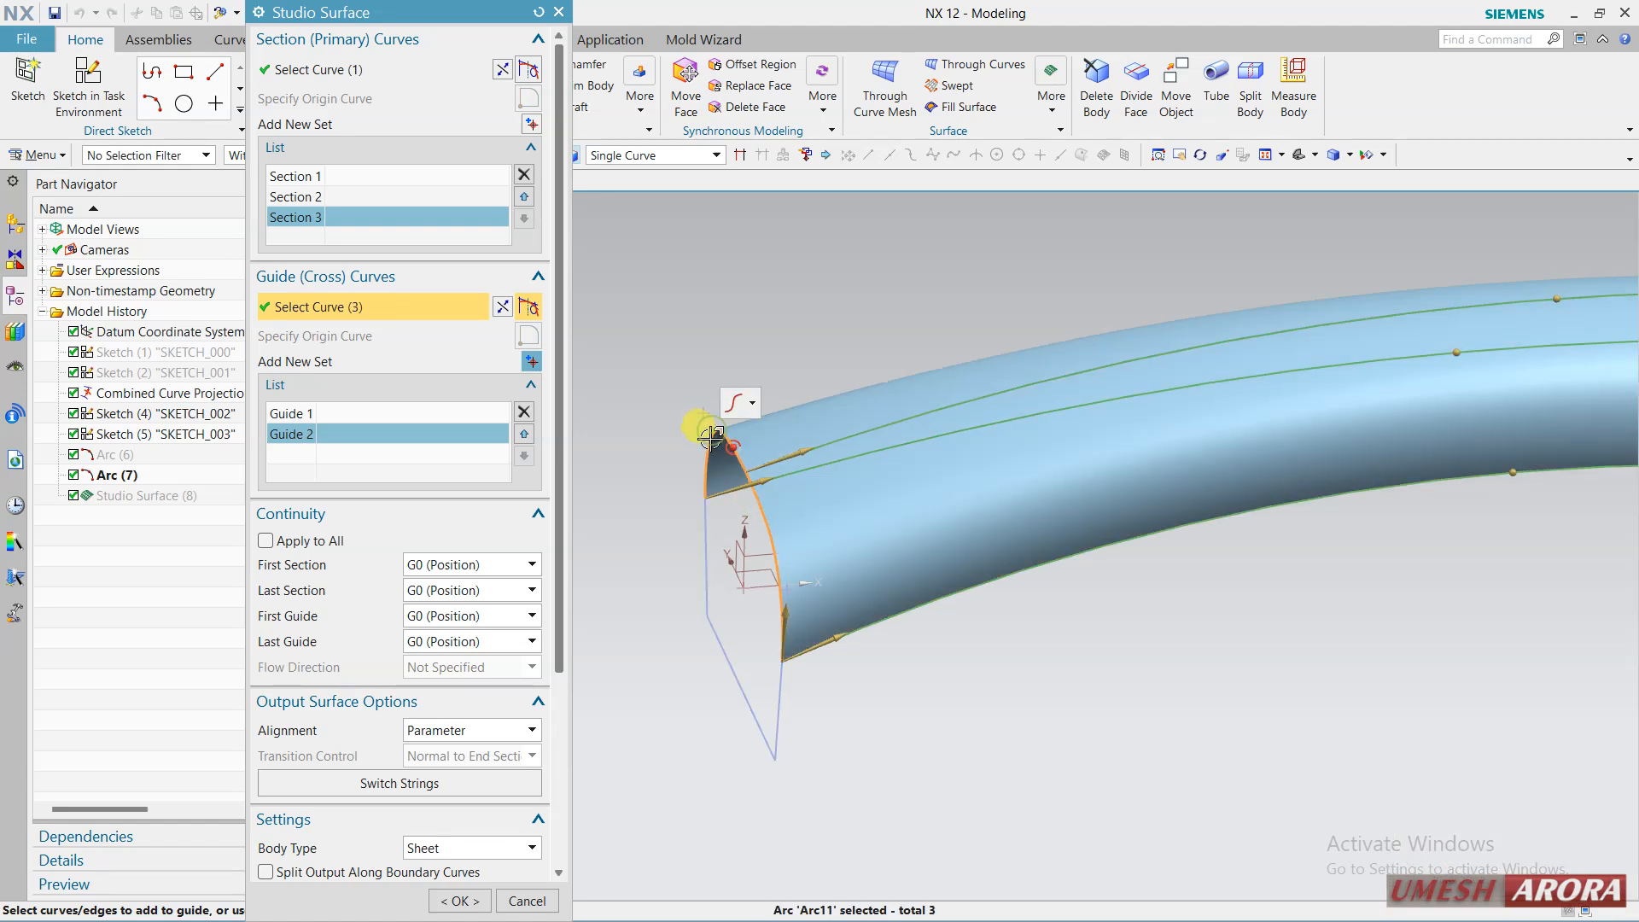
pyautogui.scroll(-2, 761, 641)
pyautogui.moveTo(882, 680); pyautogui.dragTo(936, 666, button='middle')
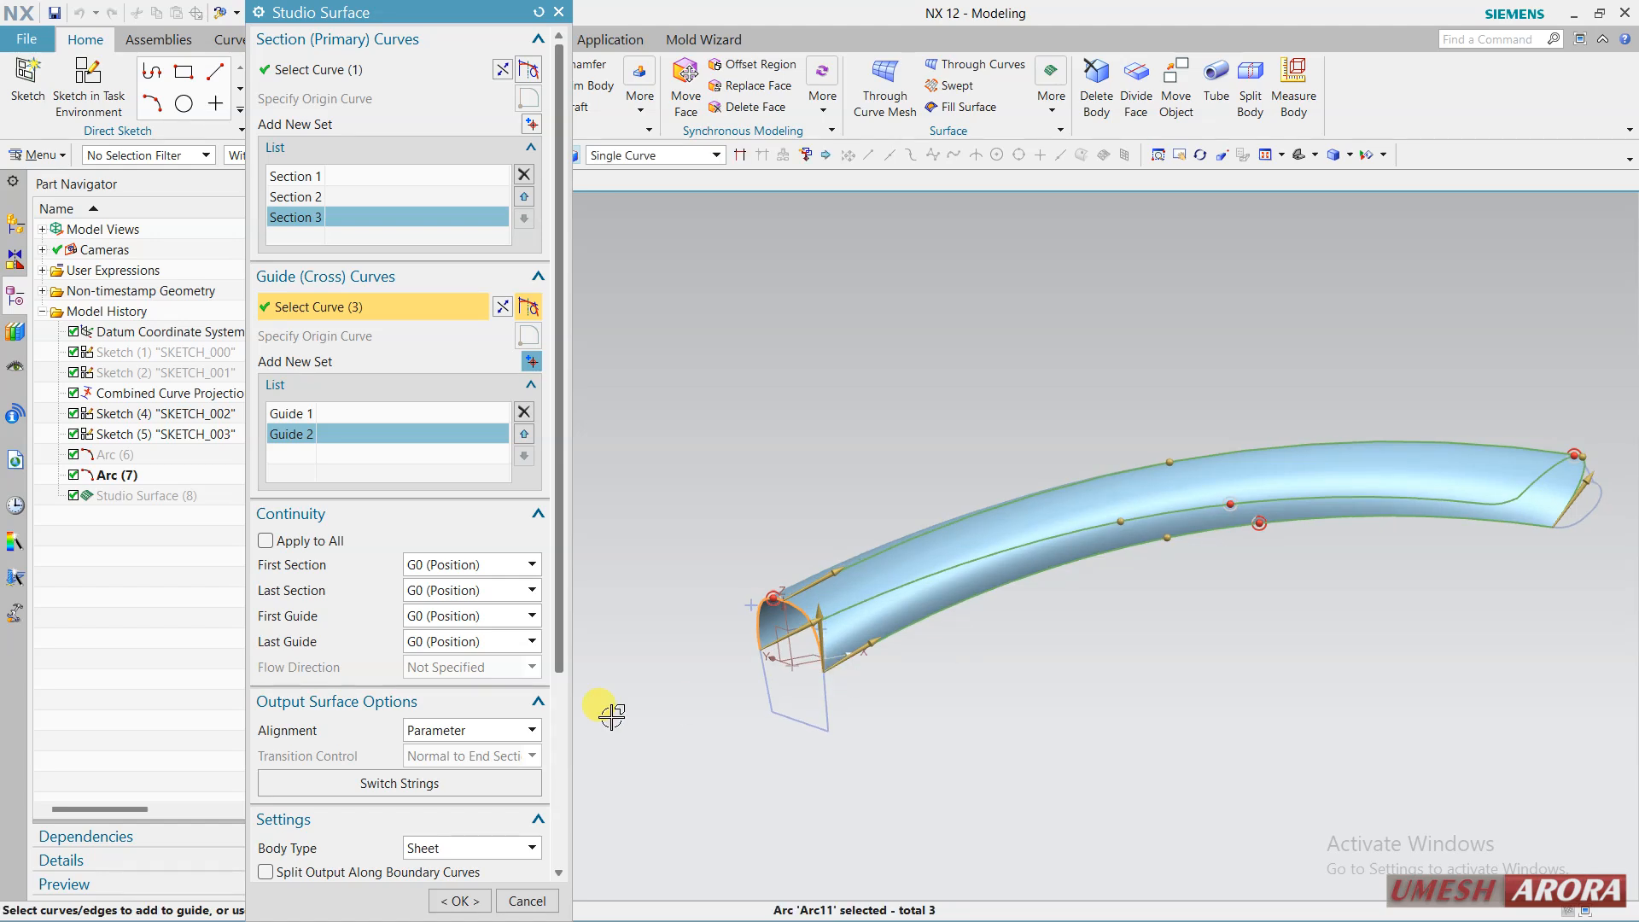
pyautogui.click(459, 901)
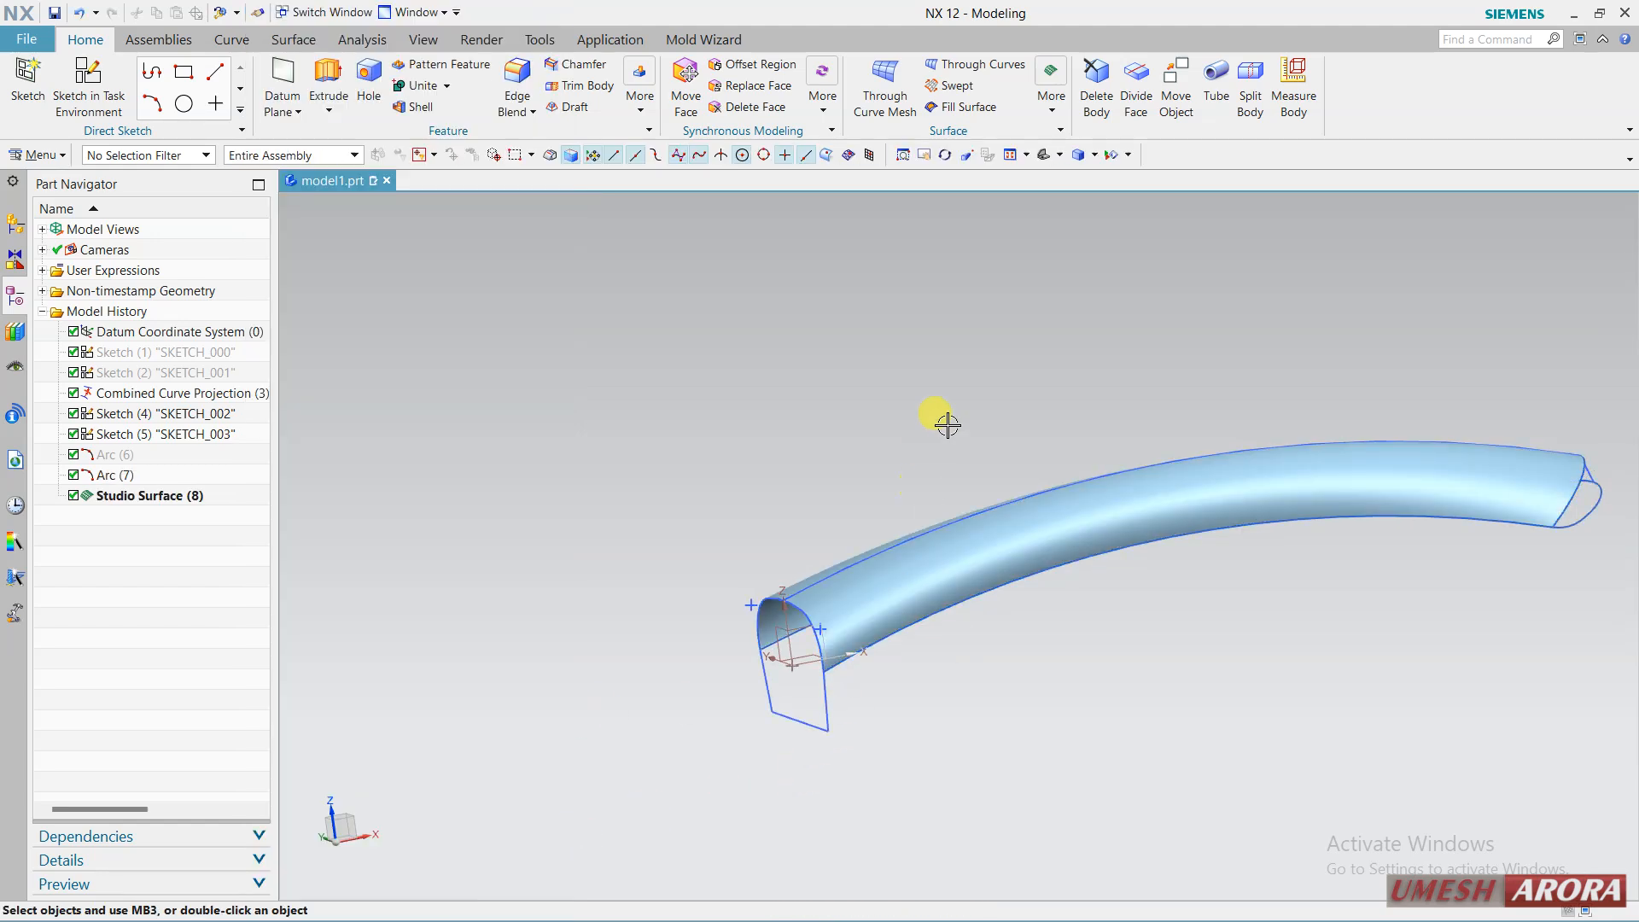
# Create a Swept surface using the end profile's slanted side line as section and the studio surface's lower edge curve as guide.
pyautogui.moveTo(948, 424)
pyautogui.mouseDown(button='middle')
pyautogui.moveTo(970, 449)
pyautogui.moveTo(750, 362)
pyautogui.moveTo(915, 511)
pyautogui.moveTo(743, 630)
pyautogui.mouseUp(button='middle')
pyautogui.scroll(1, 640, 622)
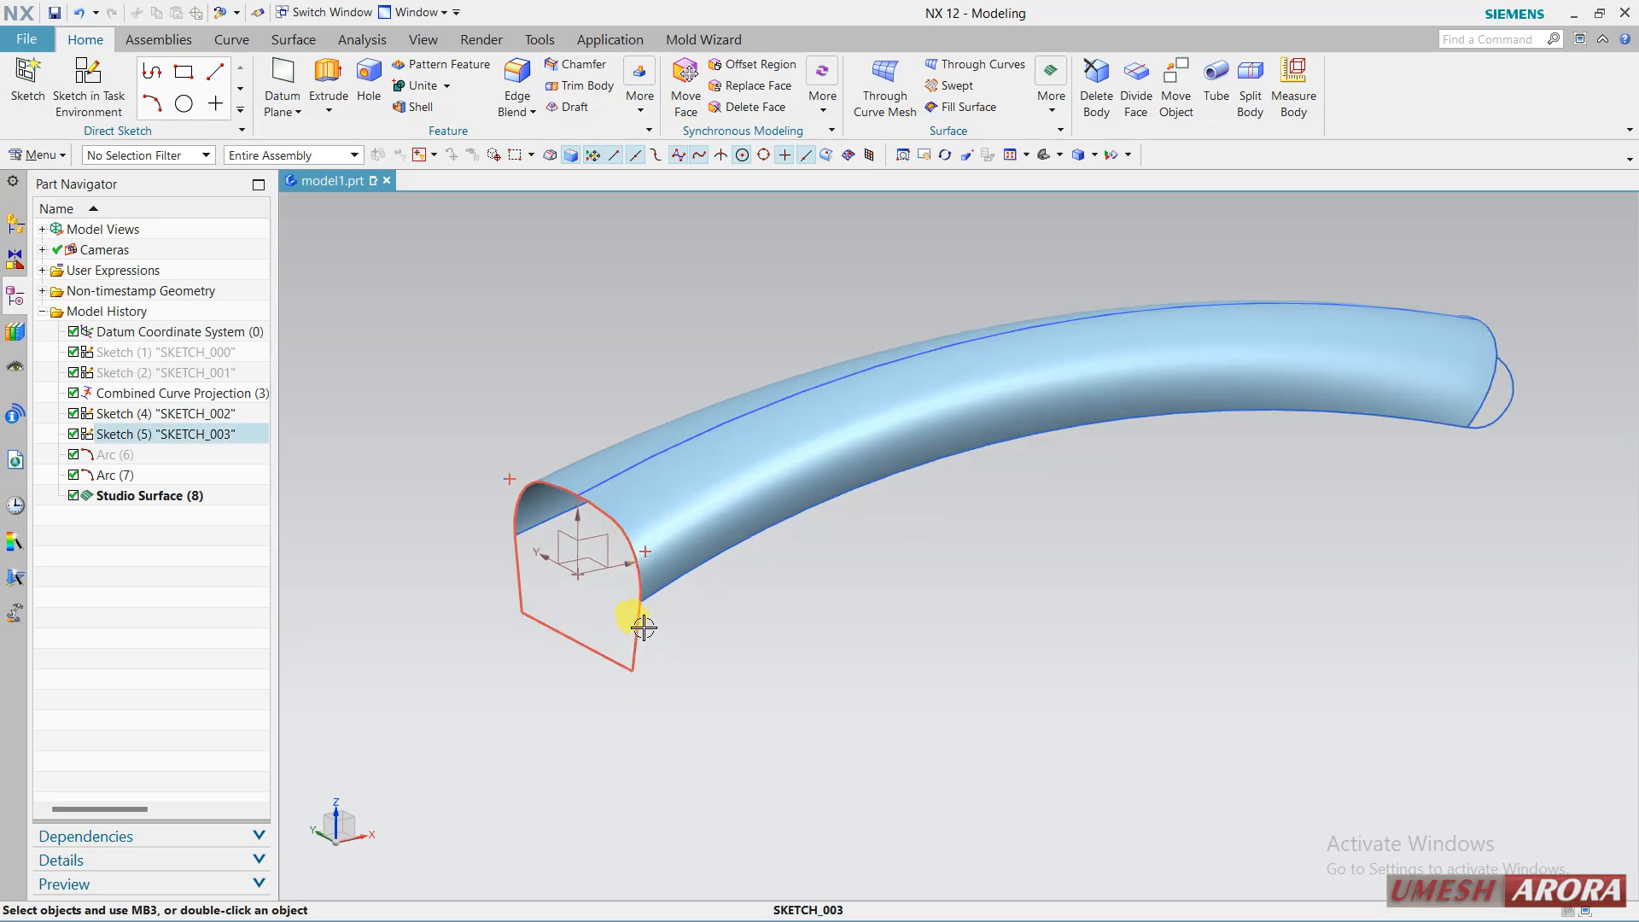
pyautogui.click(293, 39)
pyautogui.click(162, 87)
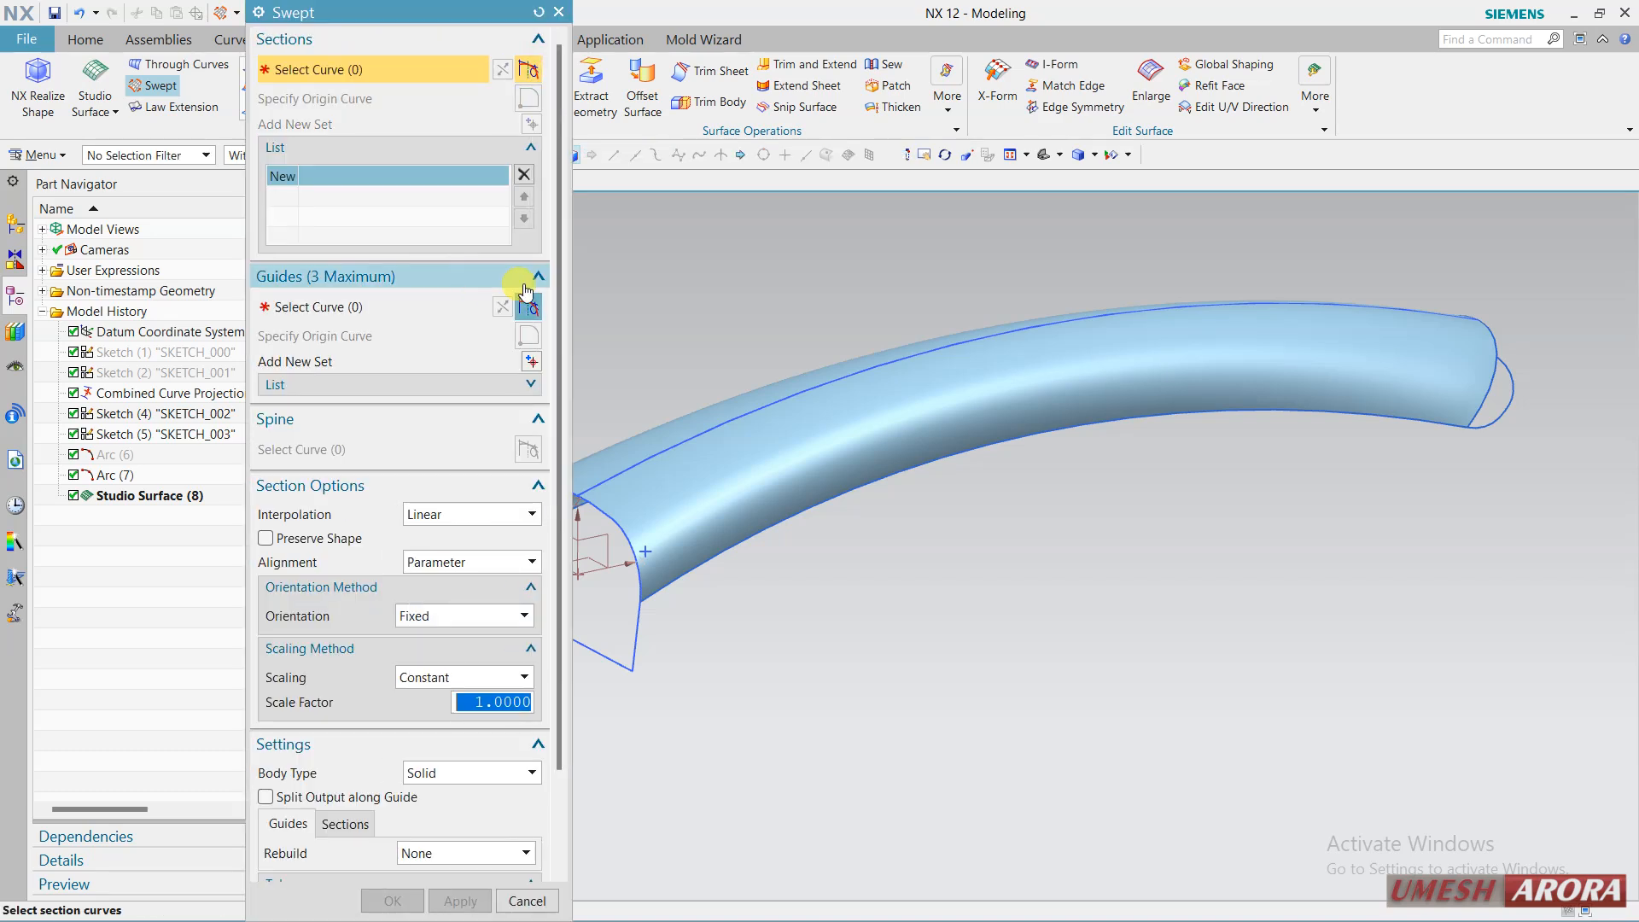
pyautogui.click(645, 157)
pyautogui.click(645, 174)
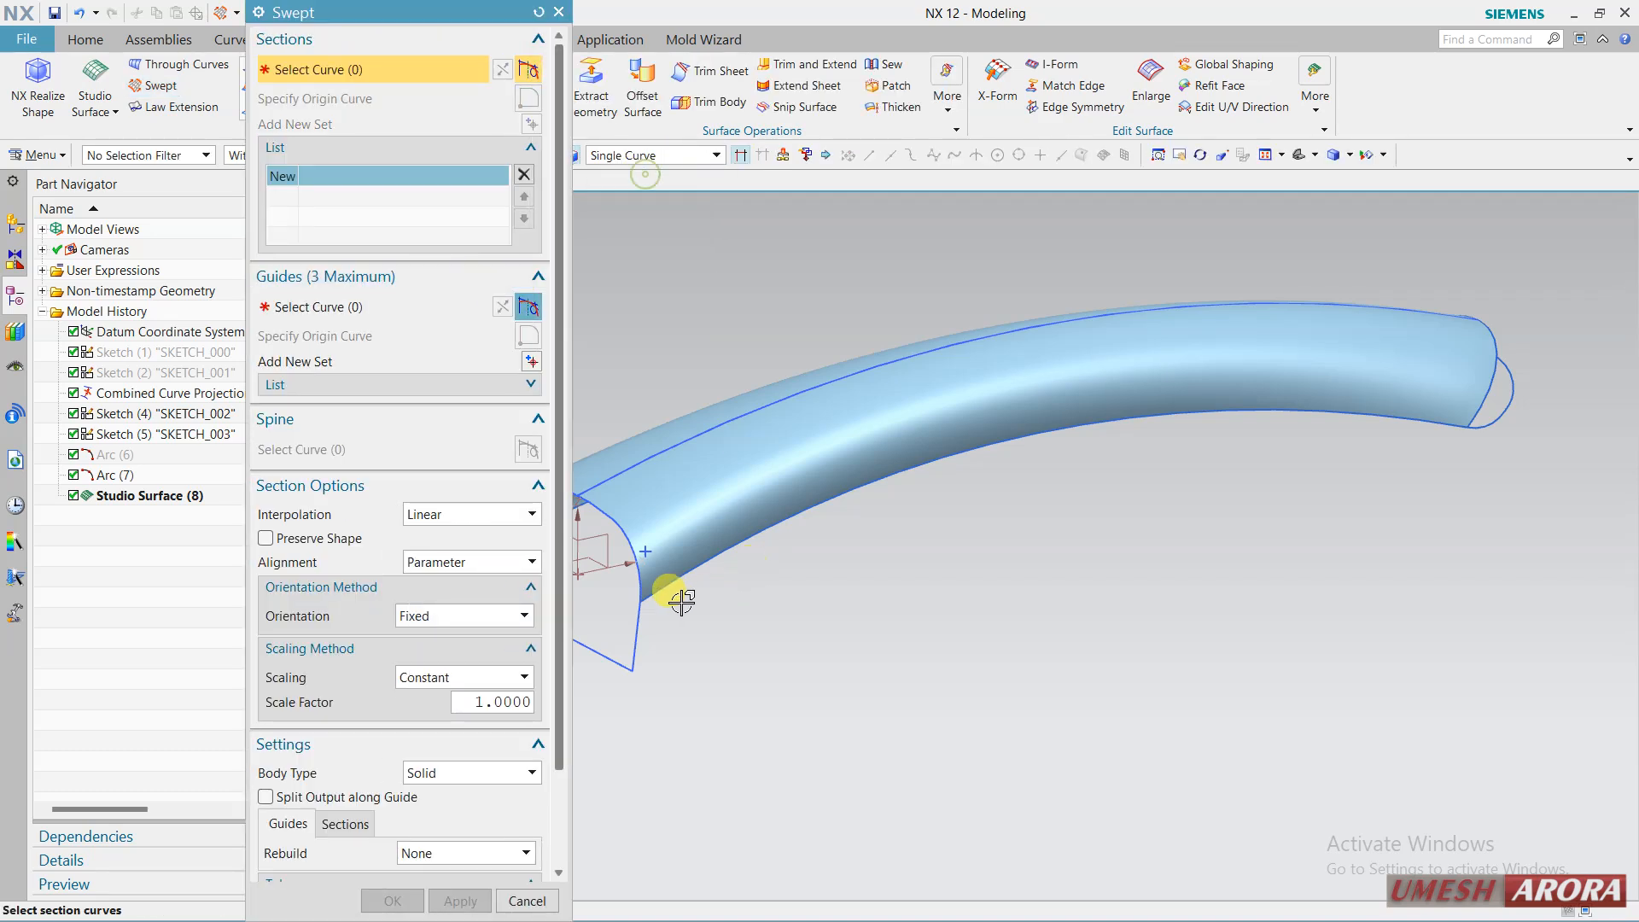
pyautogui.click(636, 626)
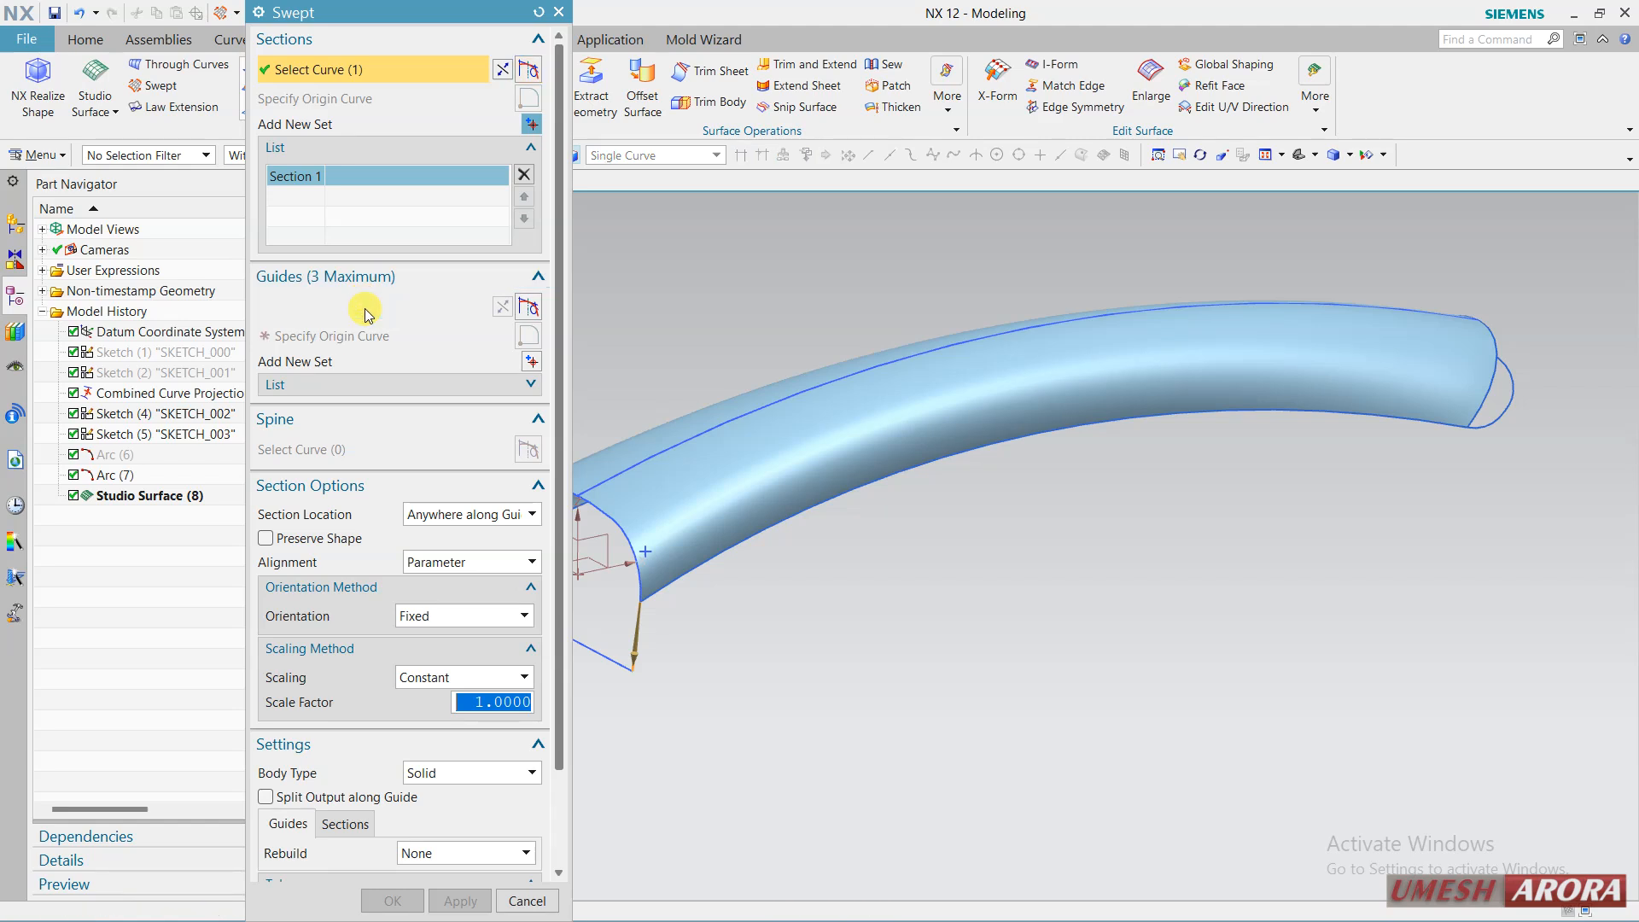
pyautogui.click(367, 309)
pyautogui.click(738, 546)
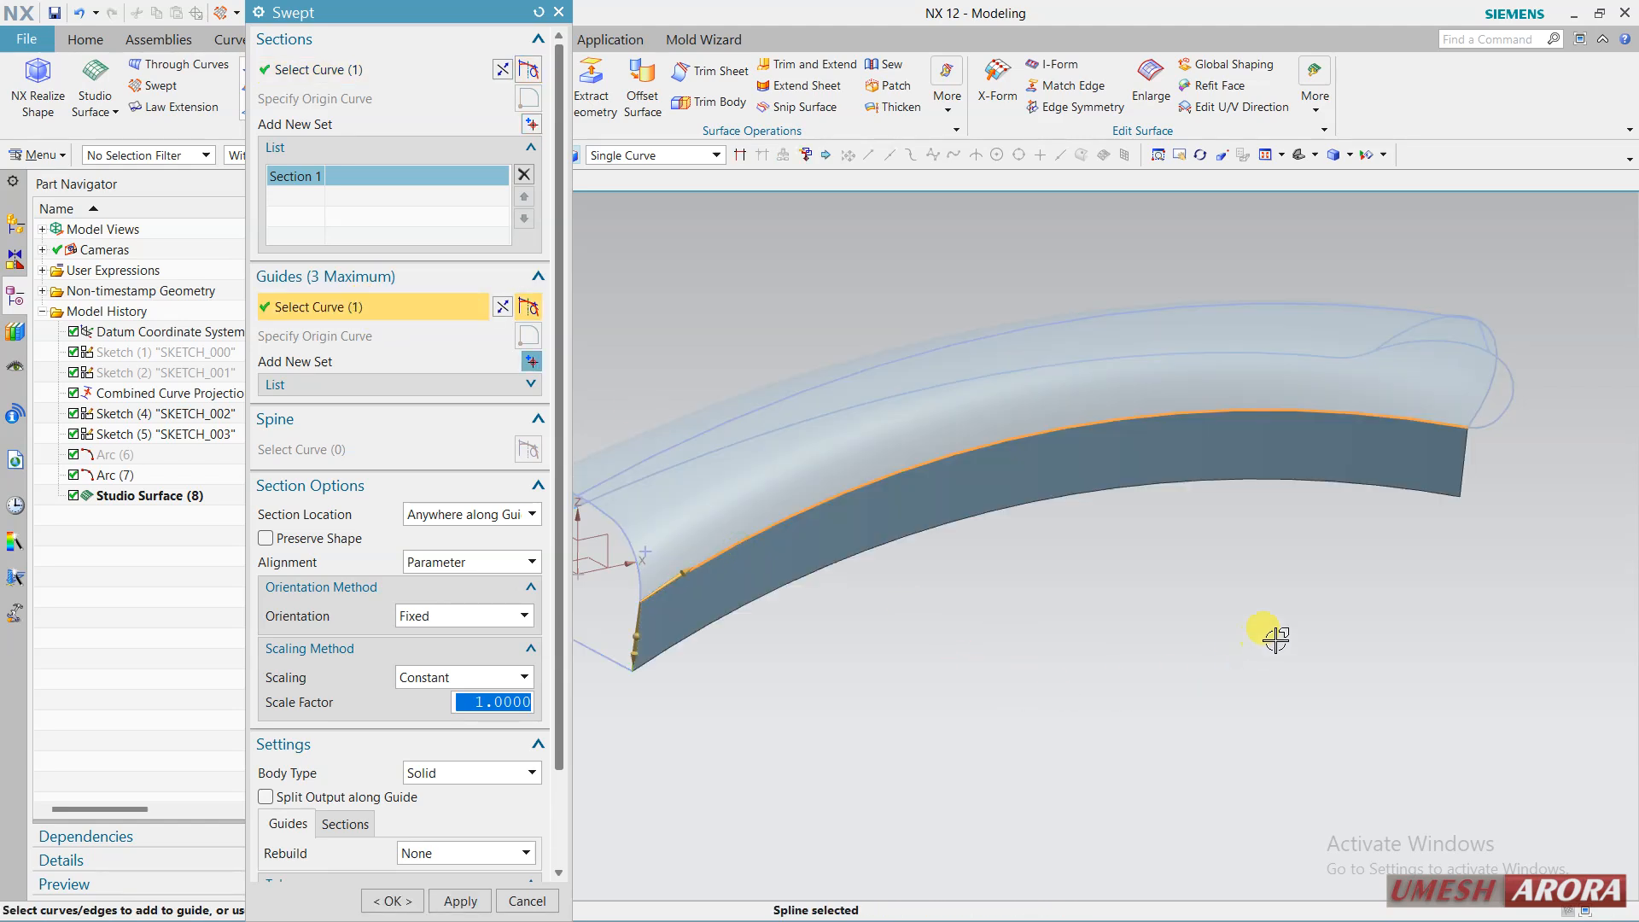
pyautogui.moveTo(1272, 635); pyautogui.dragTo(1238, 644, button='middle')
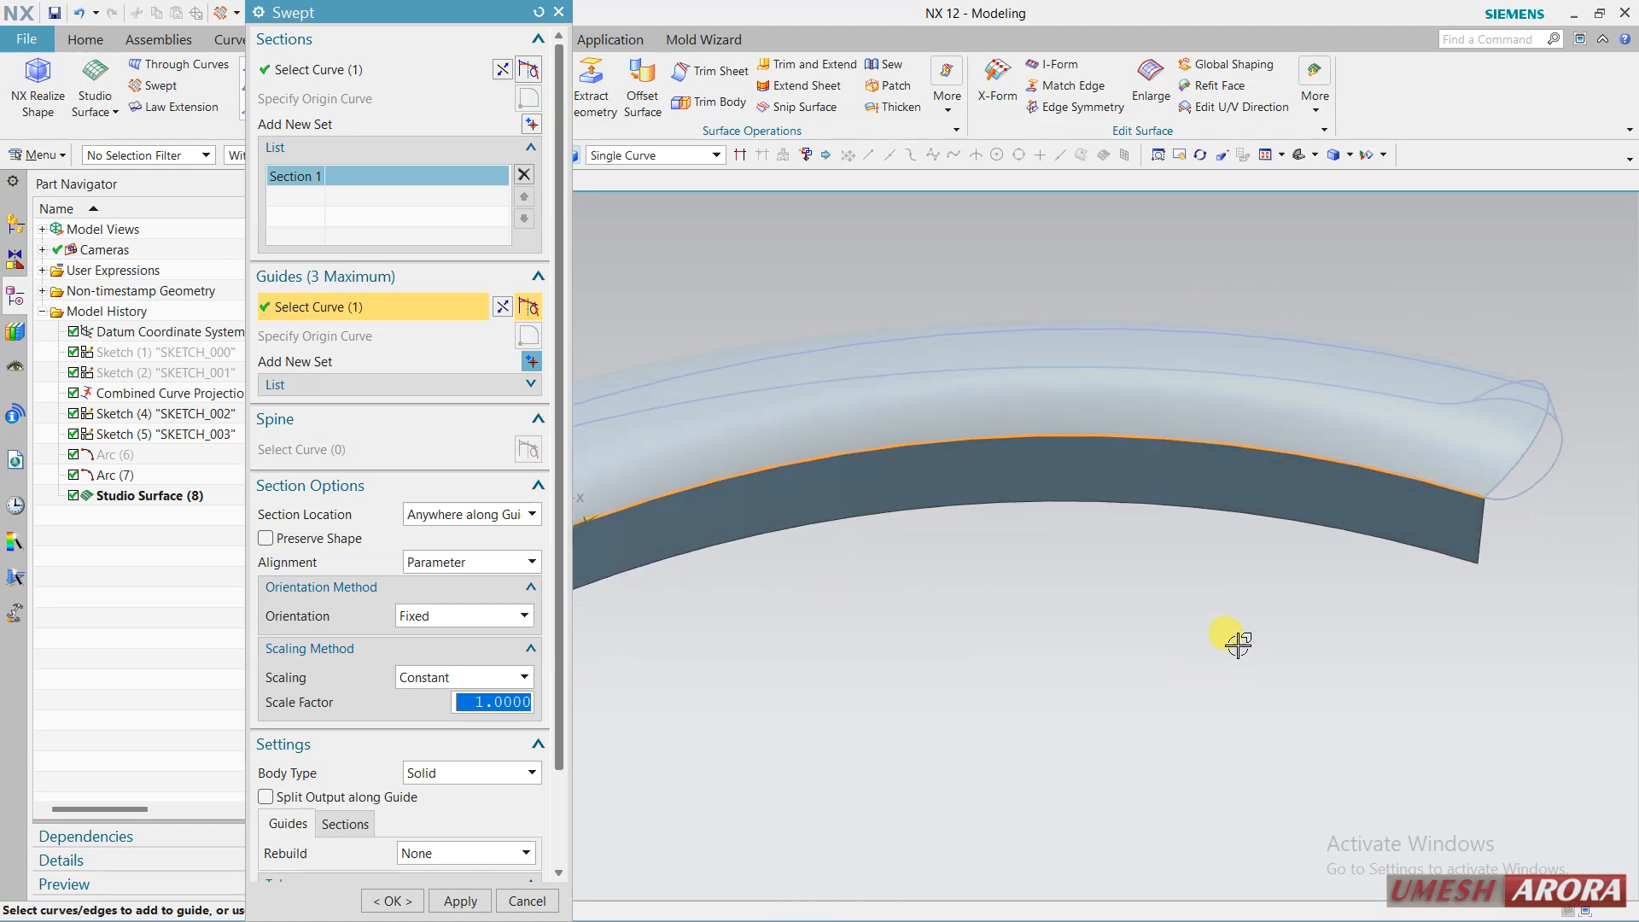
pyautogui.click(393, 902)
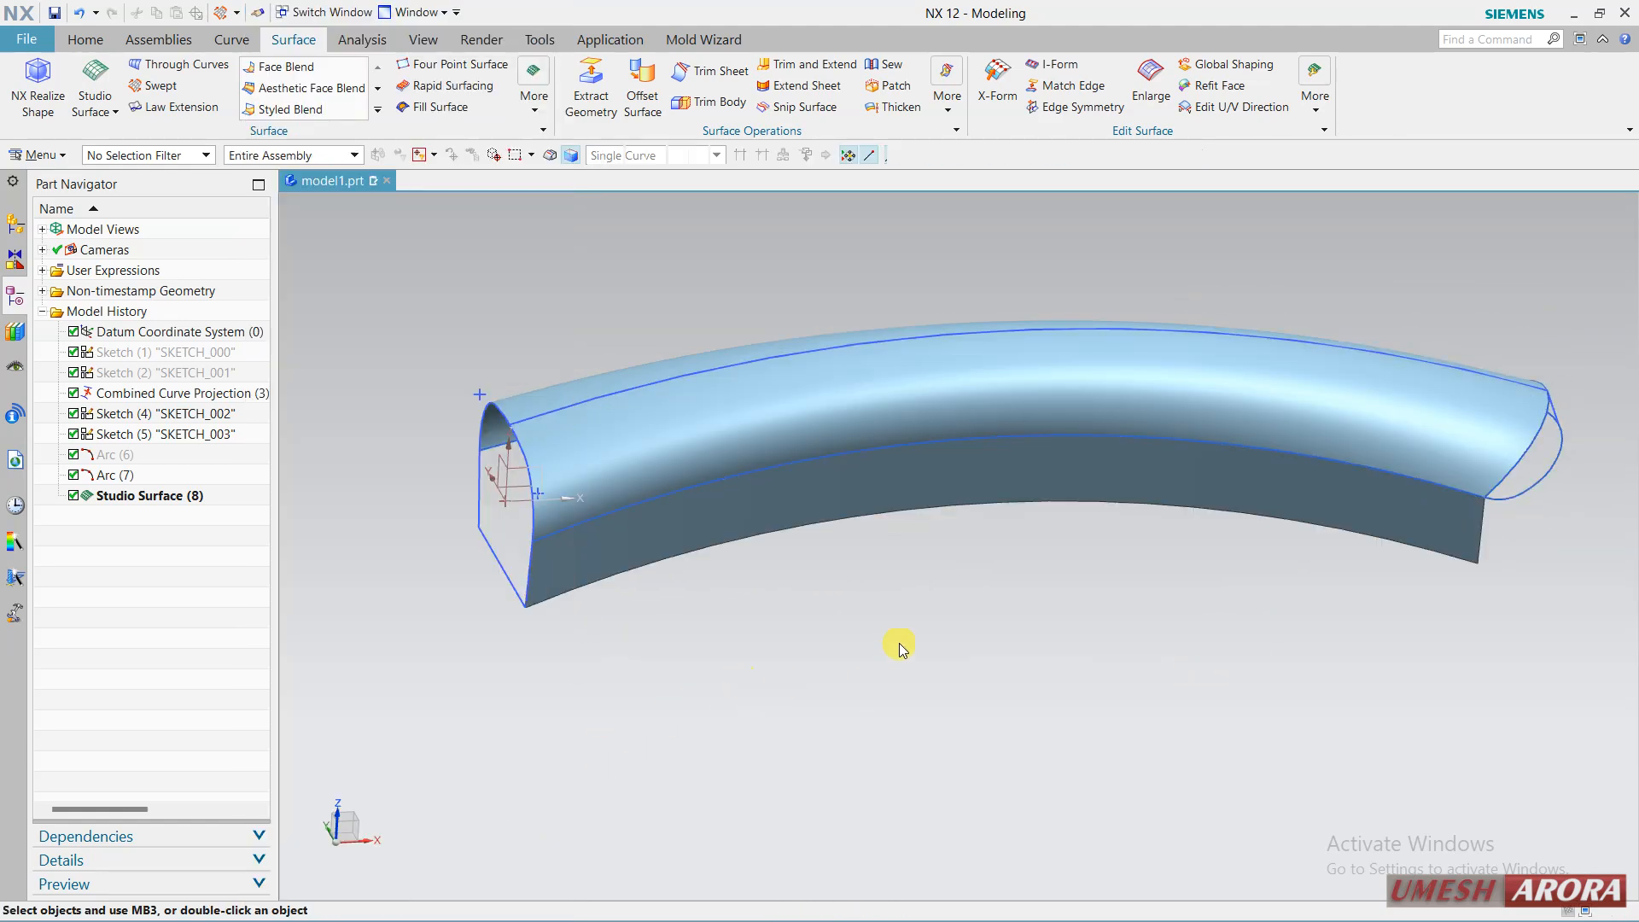
# Create a task-environment sketch on the XZ datum plane with the X axis as horizontal reference.
pyautogui.click(86, 41)
pyautogui.click(89, 85)
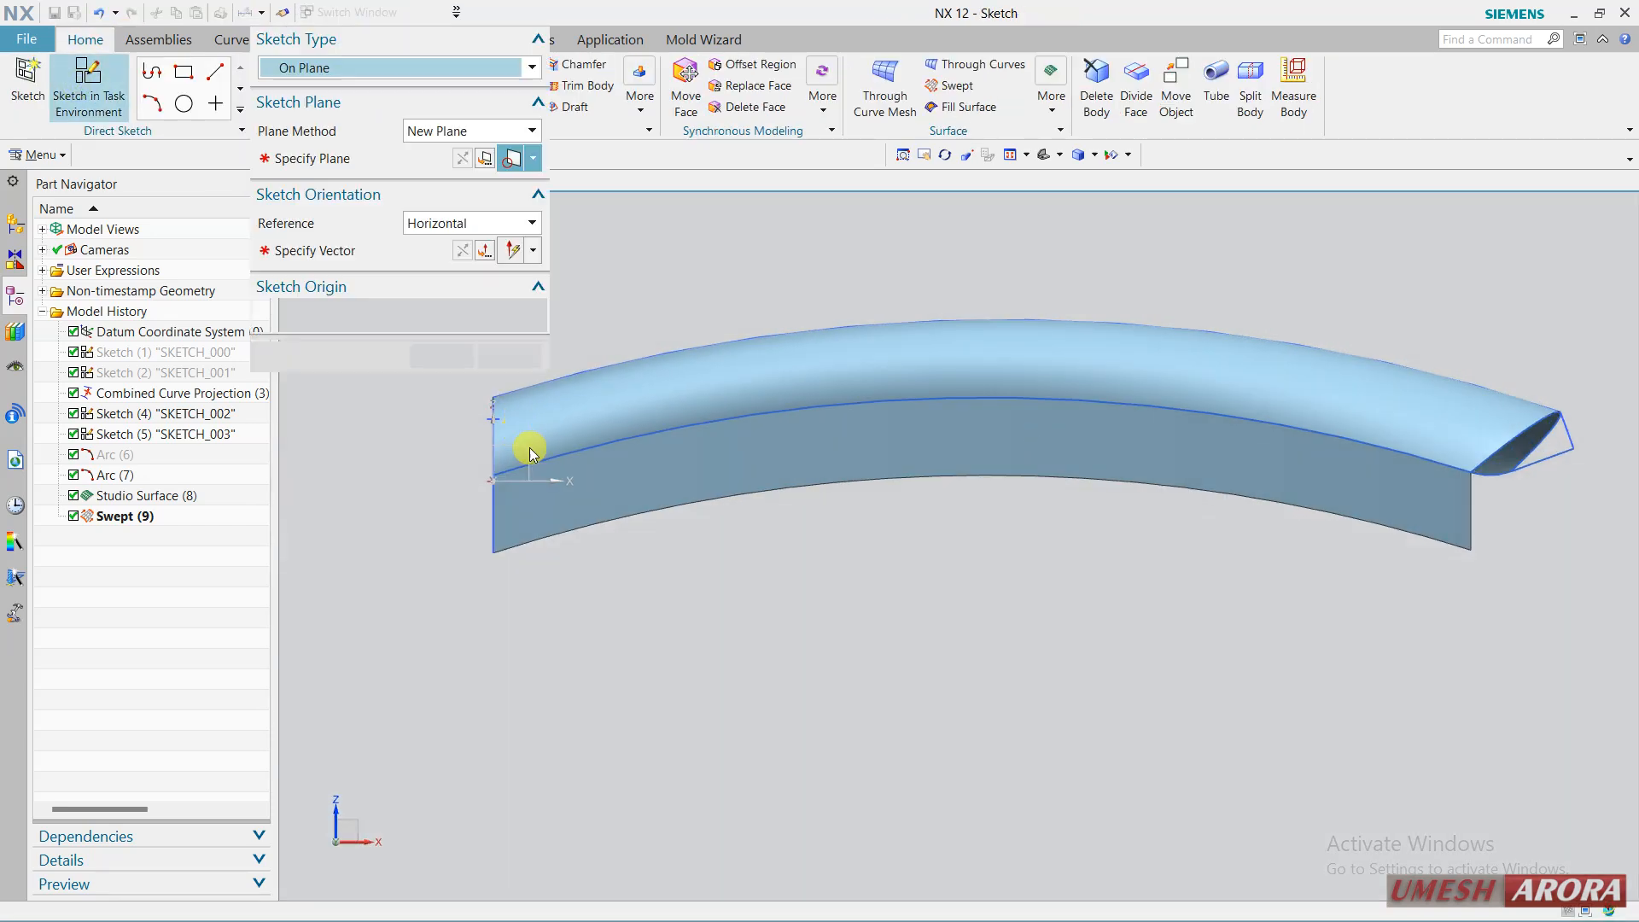
pyautogui.click(530, 456)
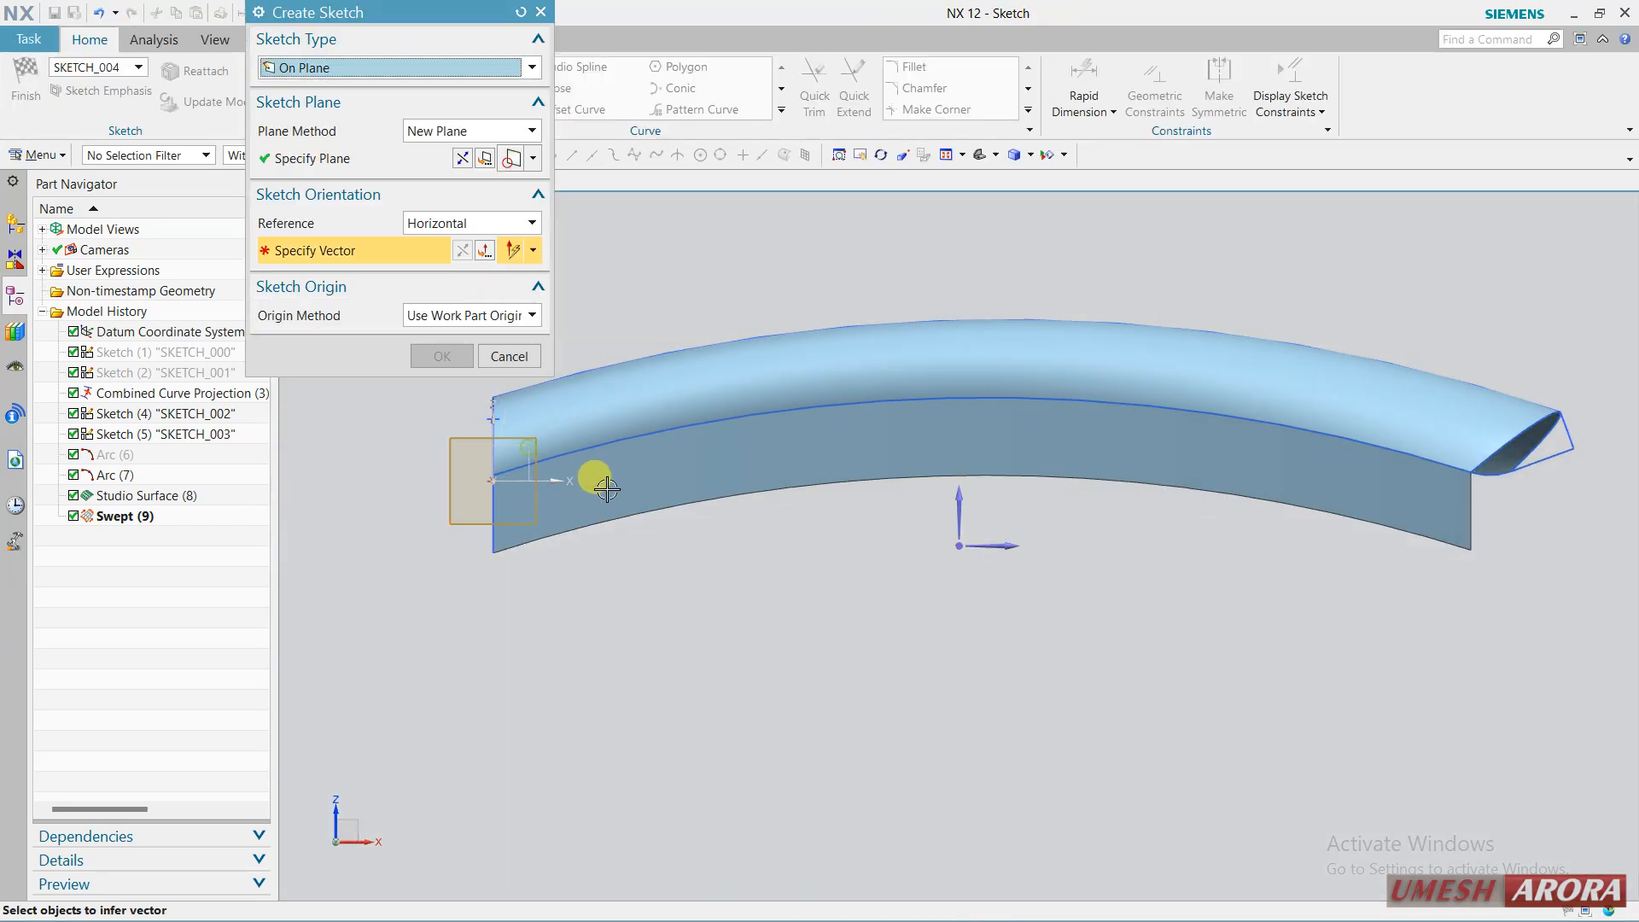
pyautogui.click(1021, 547)
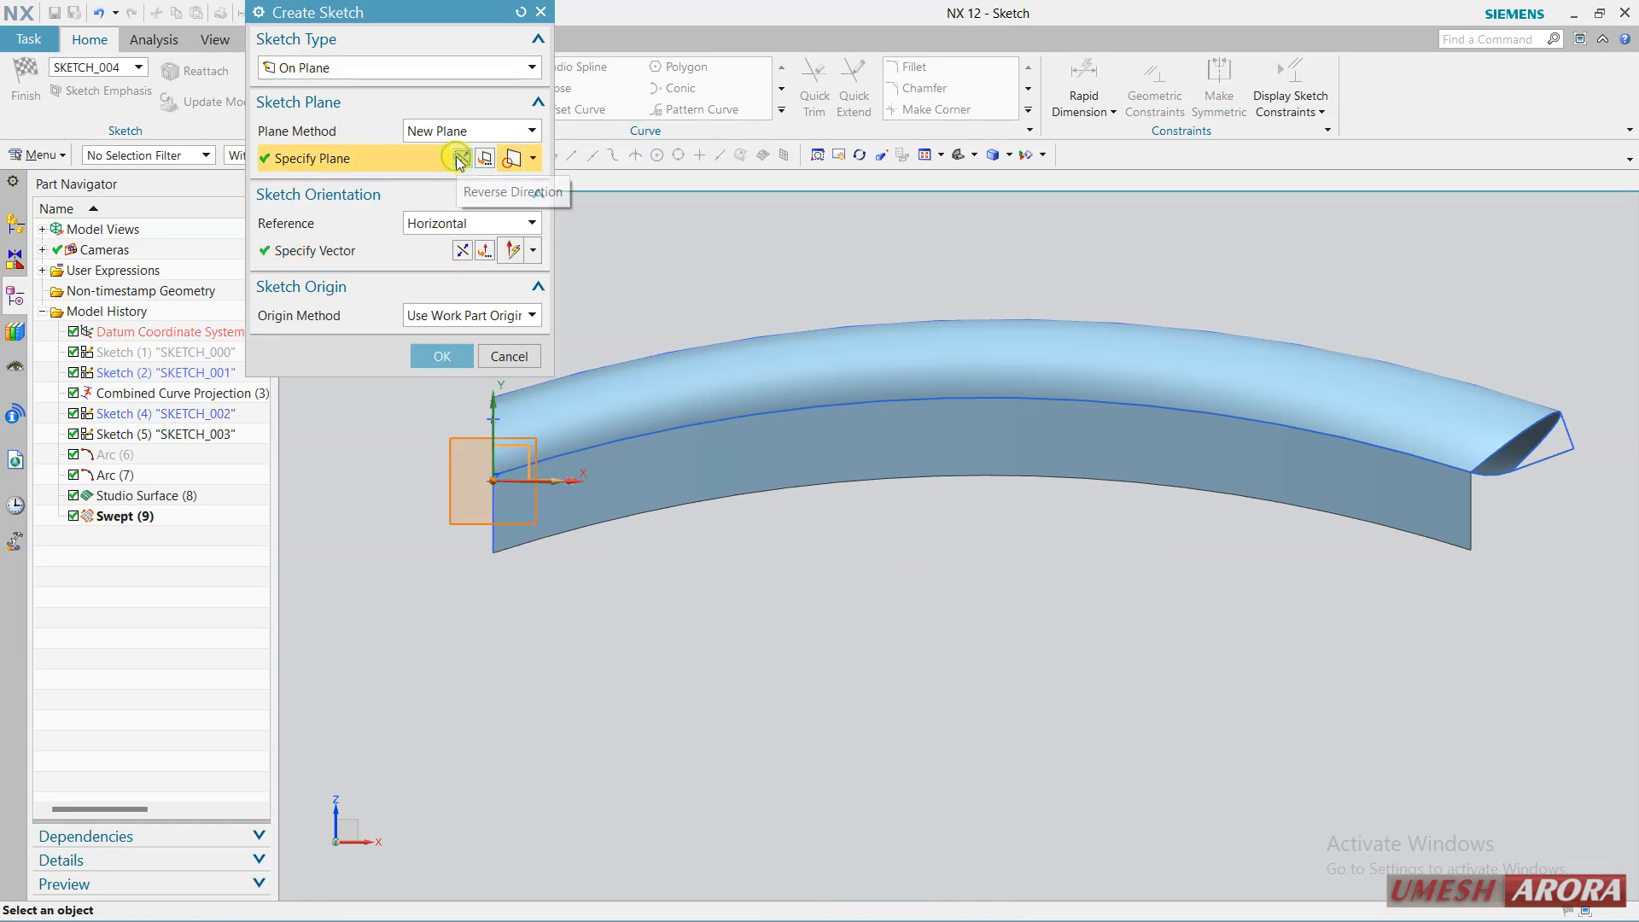
pyautogui.click(444, 356)
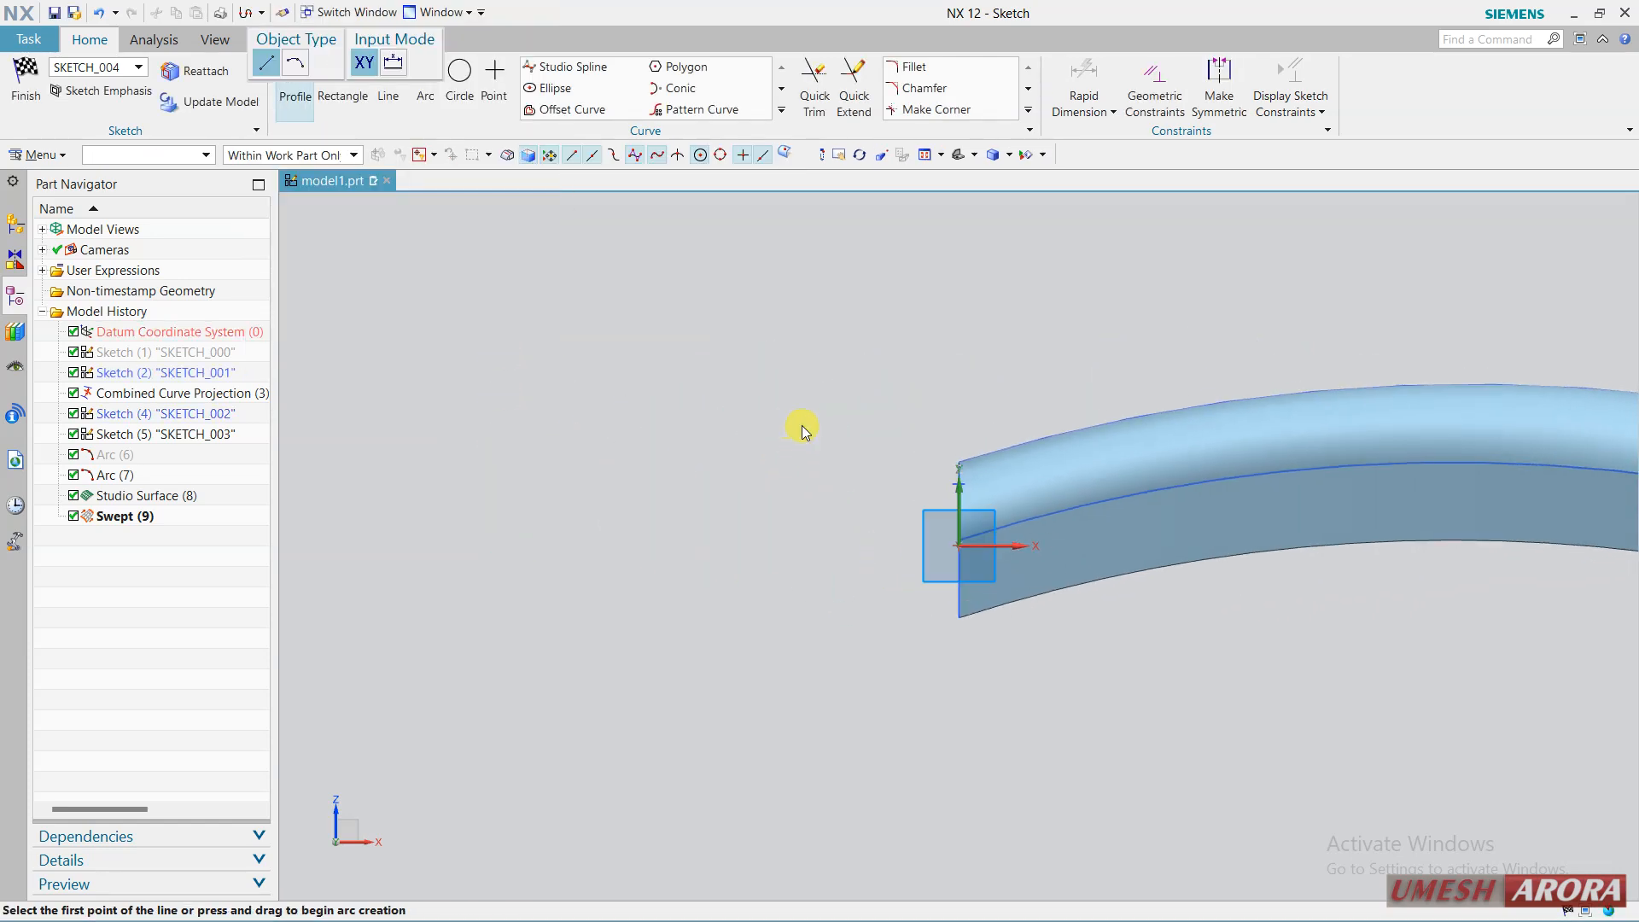
# Sketch a nearly horizontal line about 9 mm long starting on the swept side's vertical end edge, below the origin.
pyautogui.scroll(-3, 700, 358)
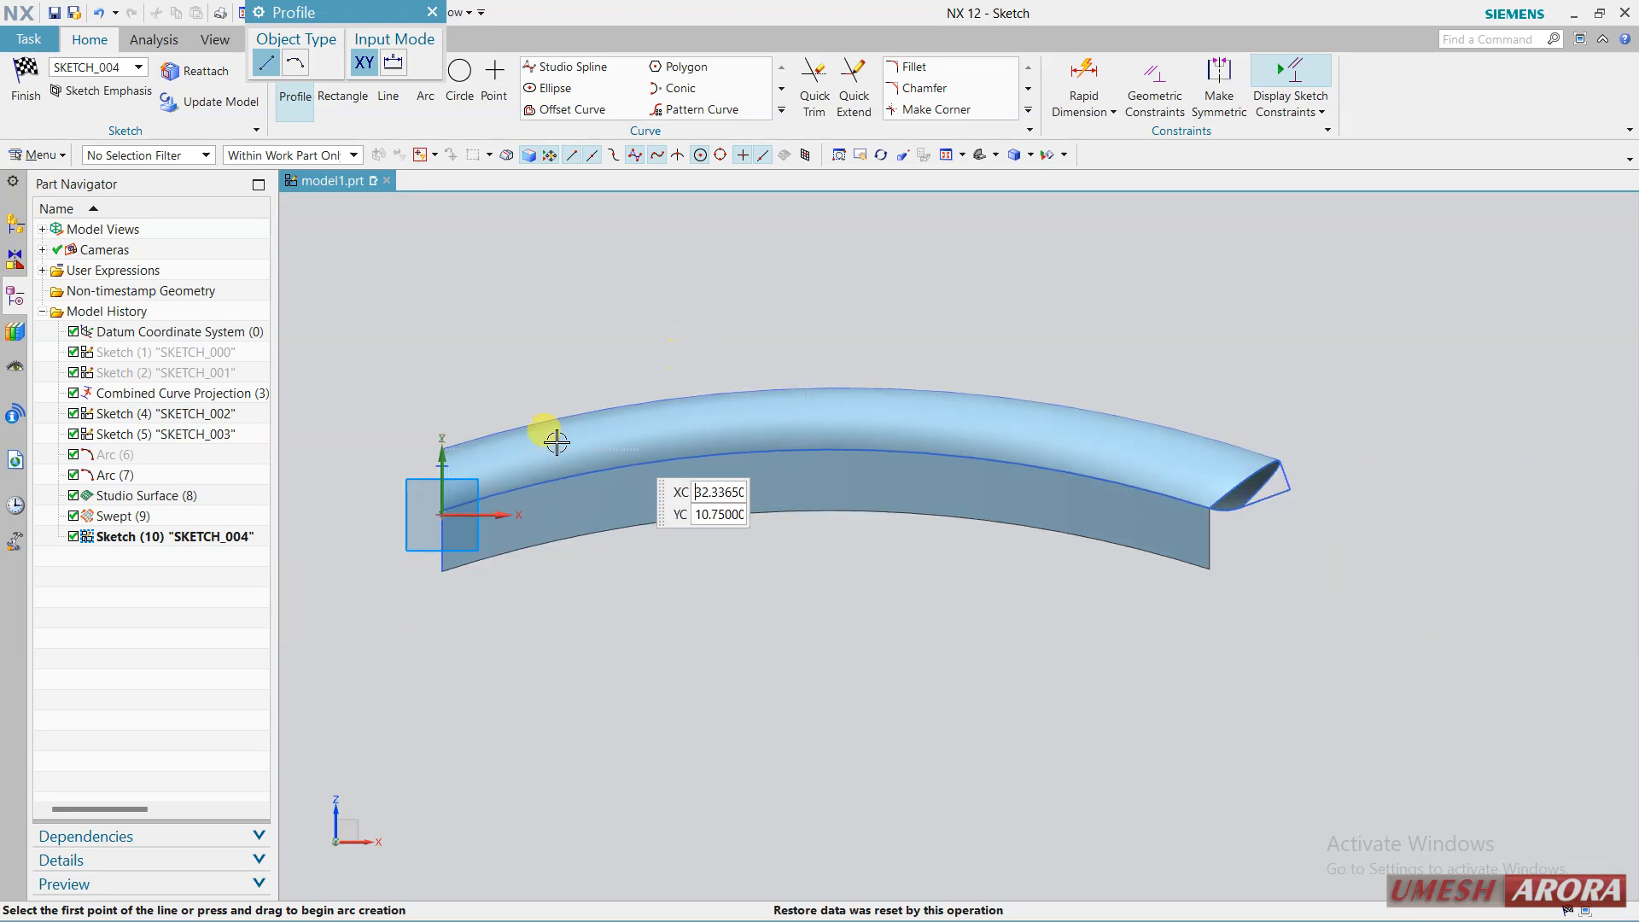
pyautogui.scroll(3, 418, 461)
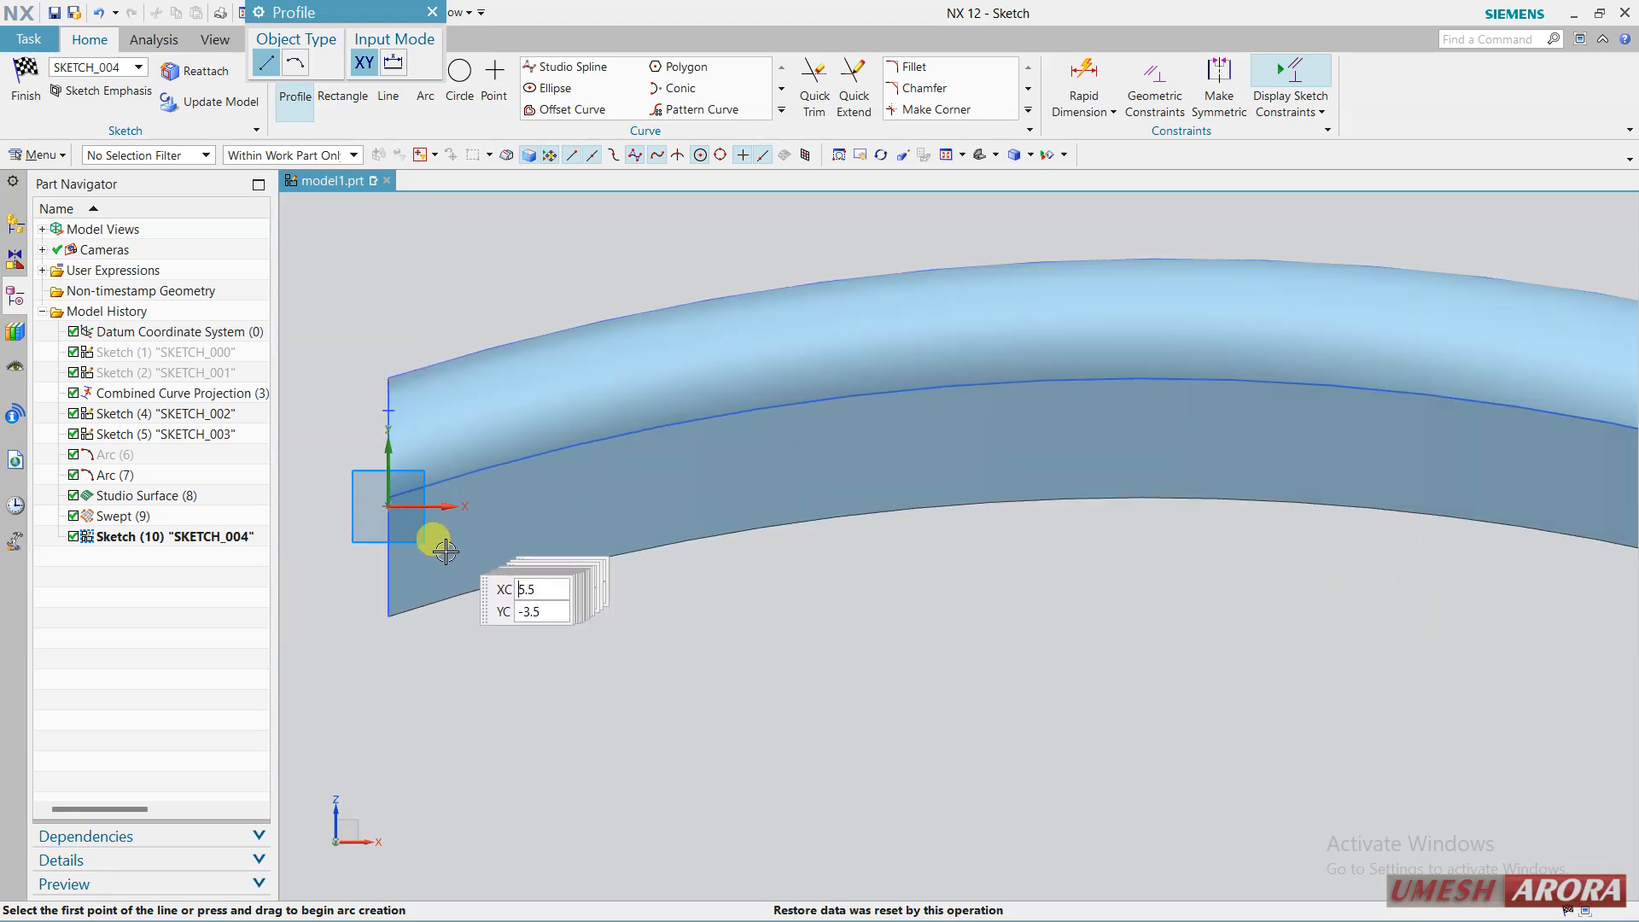
pyautogui.click(390, 578)
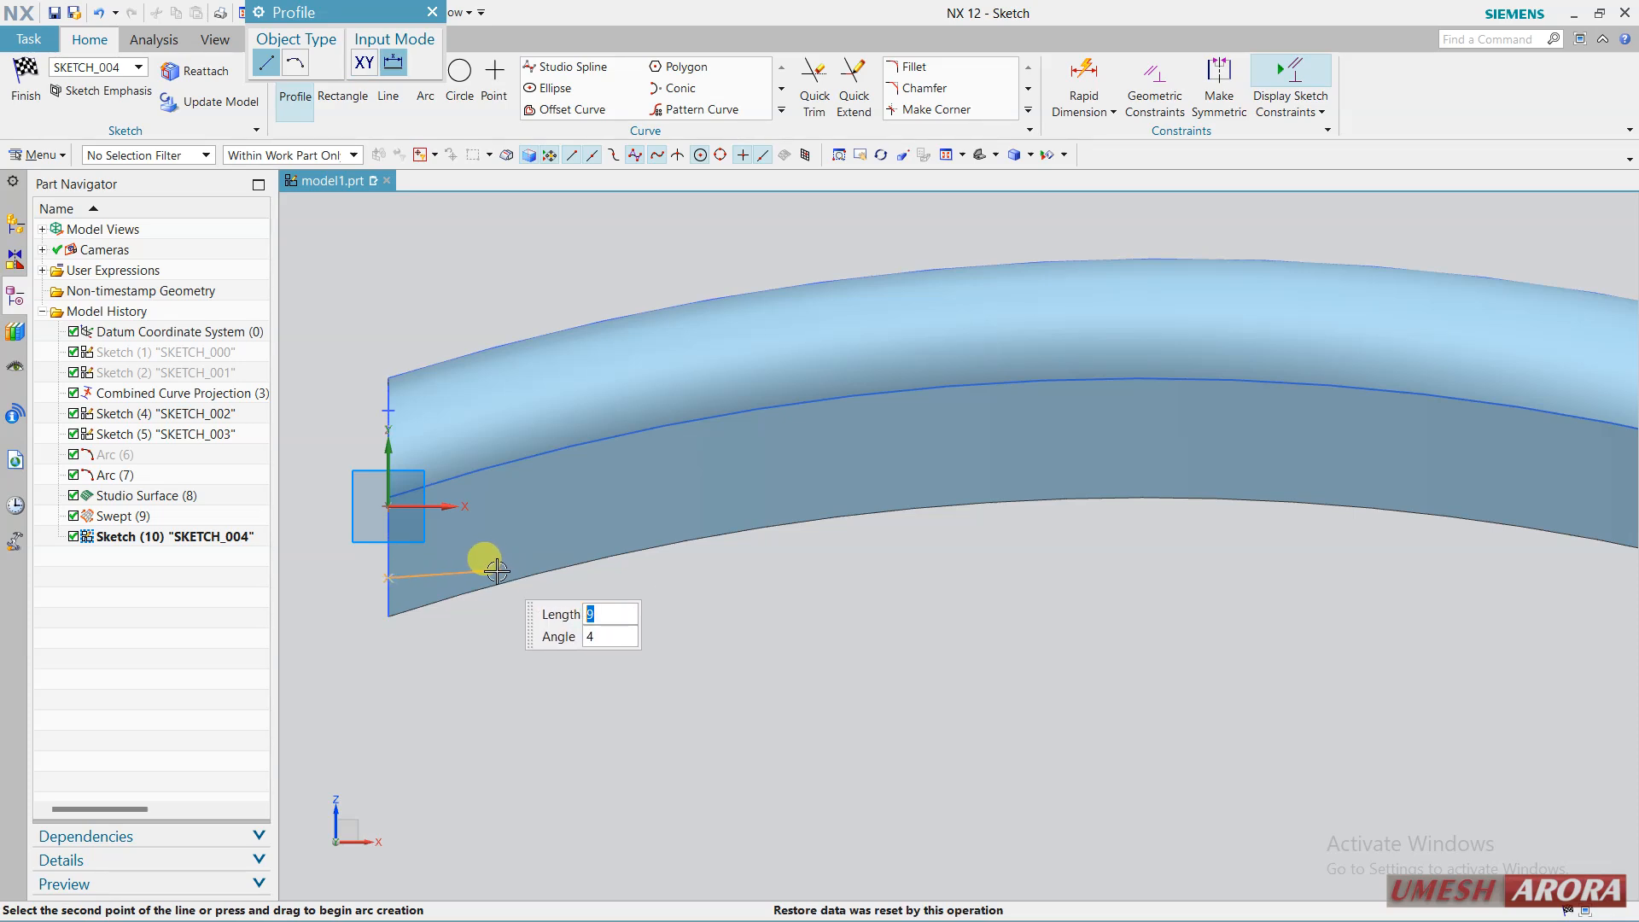
pyautogui.scroll(-2, 622, 586)
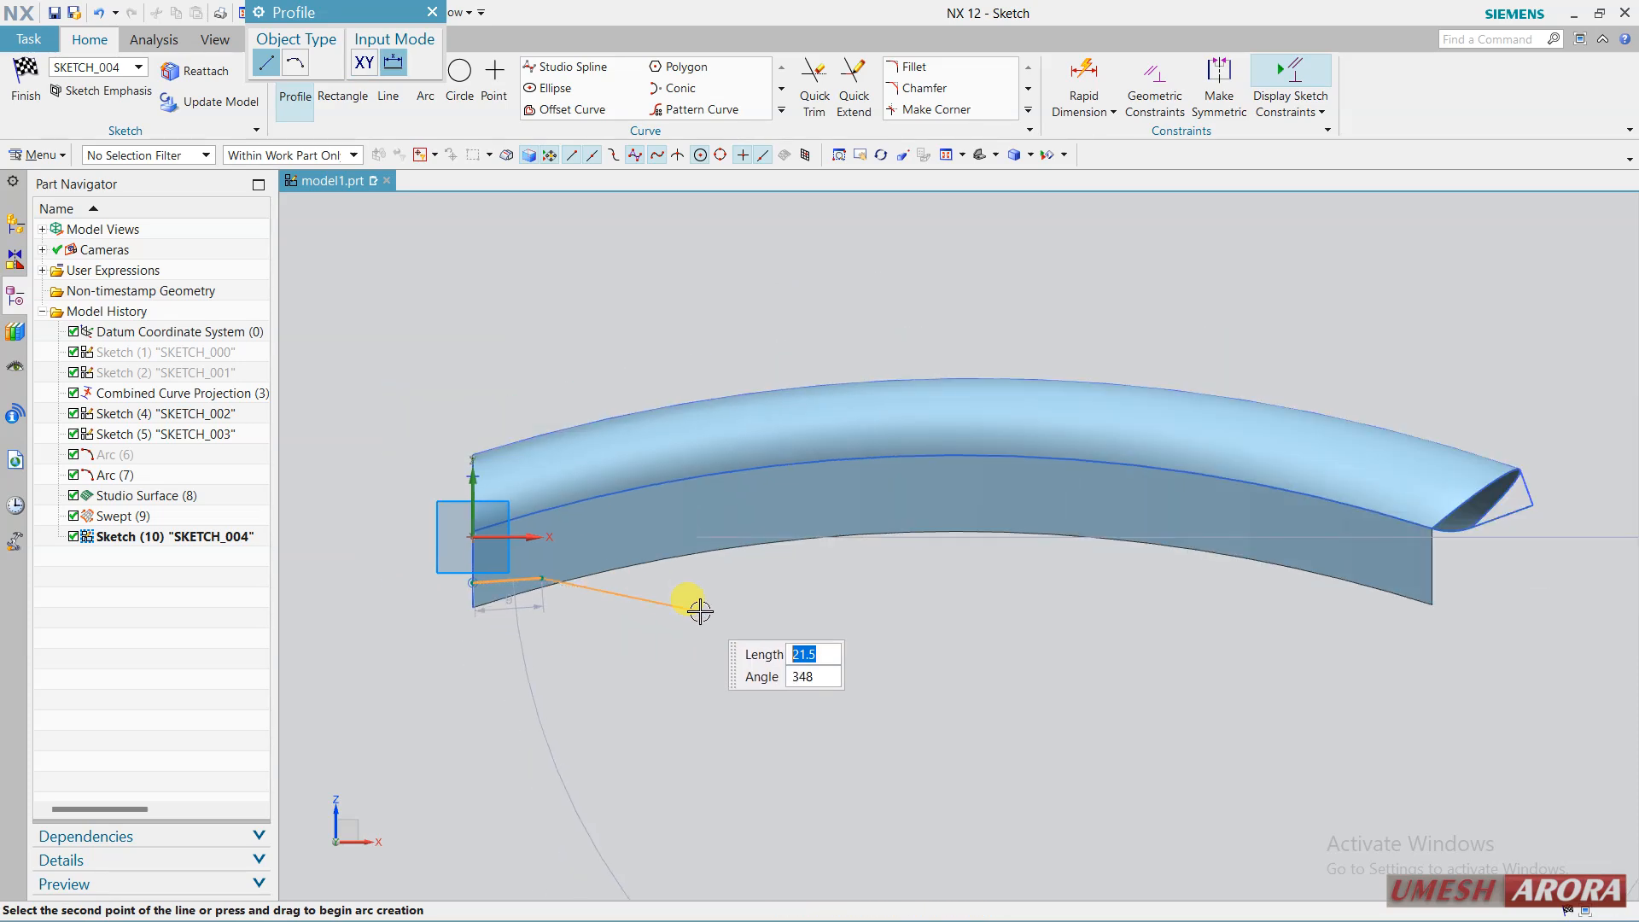
pyautogui.click(541, 579)
# Sketch an upward-bulging three-point arc of about 116 mm radius from the short line's free end across the swept side wall.
pyautogui.click(426, 98)
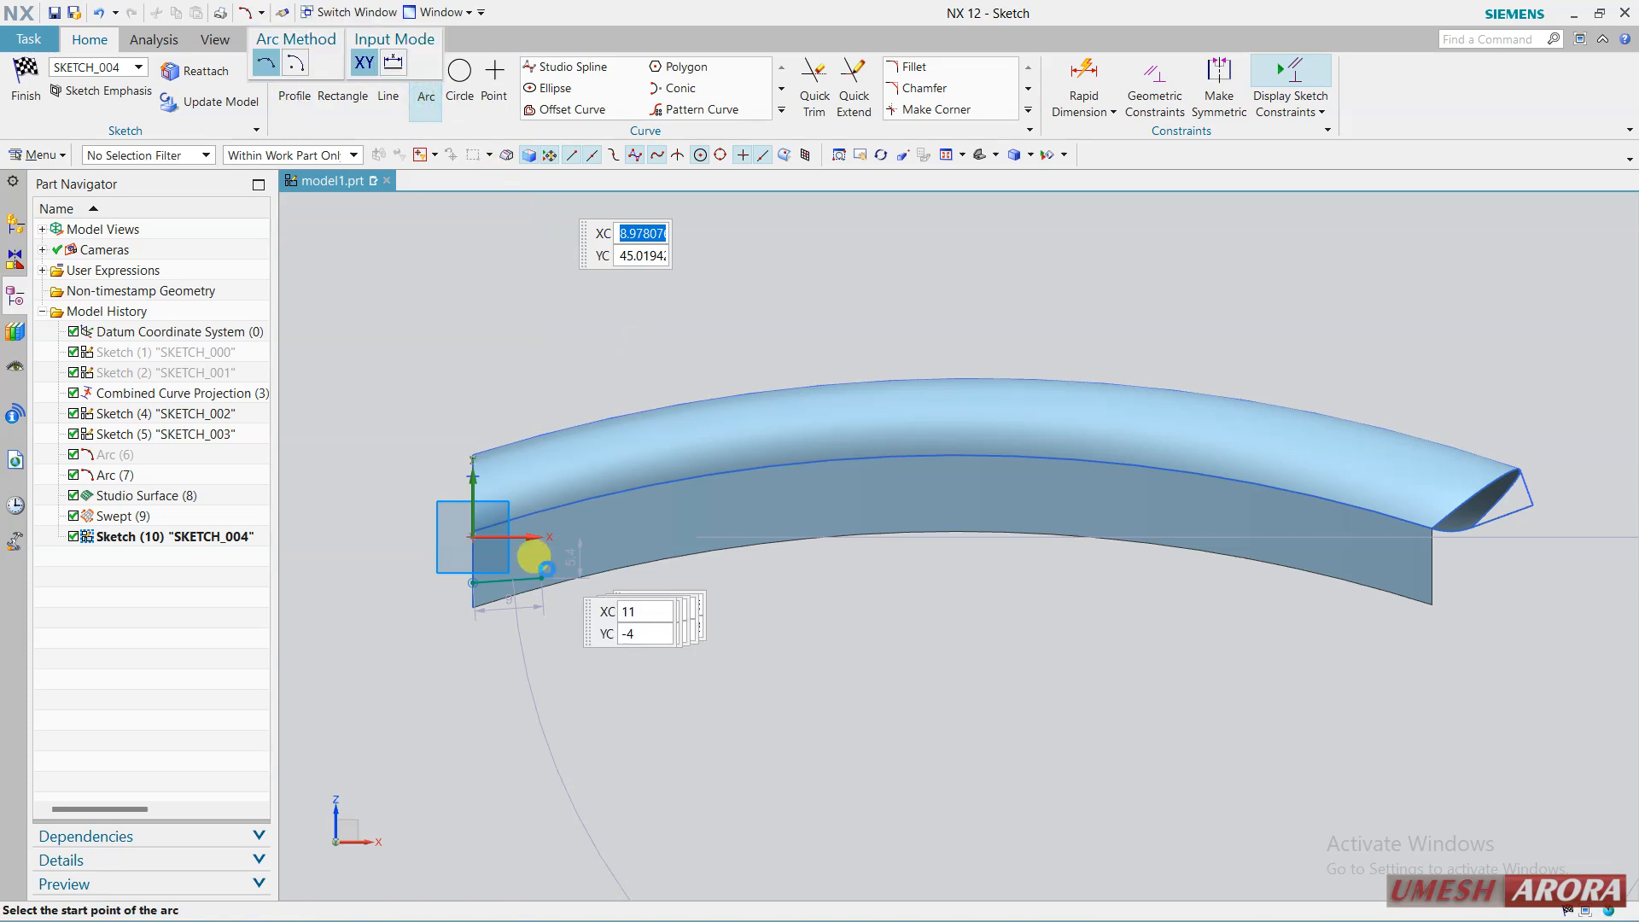
pyautogui.click(543, 579)
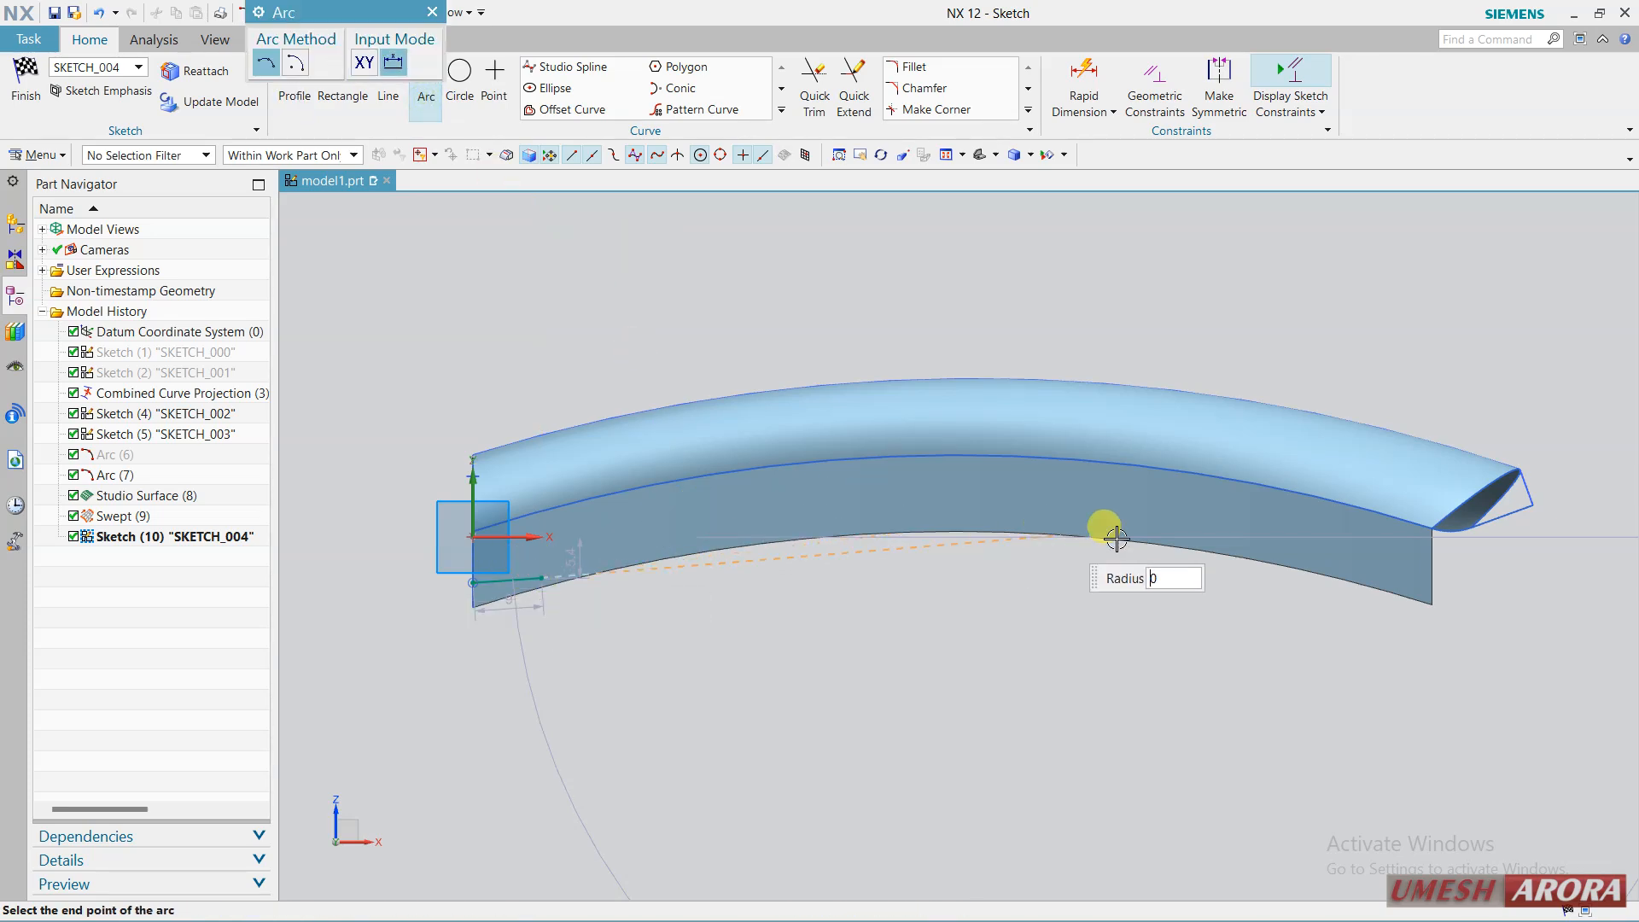
pyautogui.click(1292, 574)
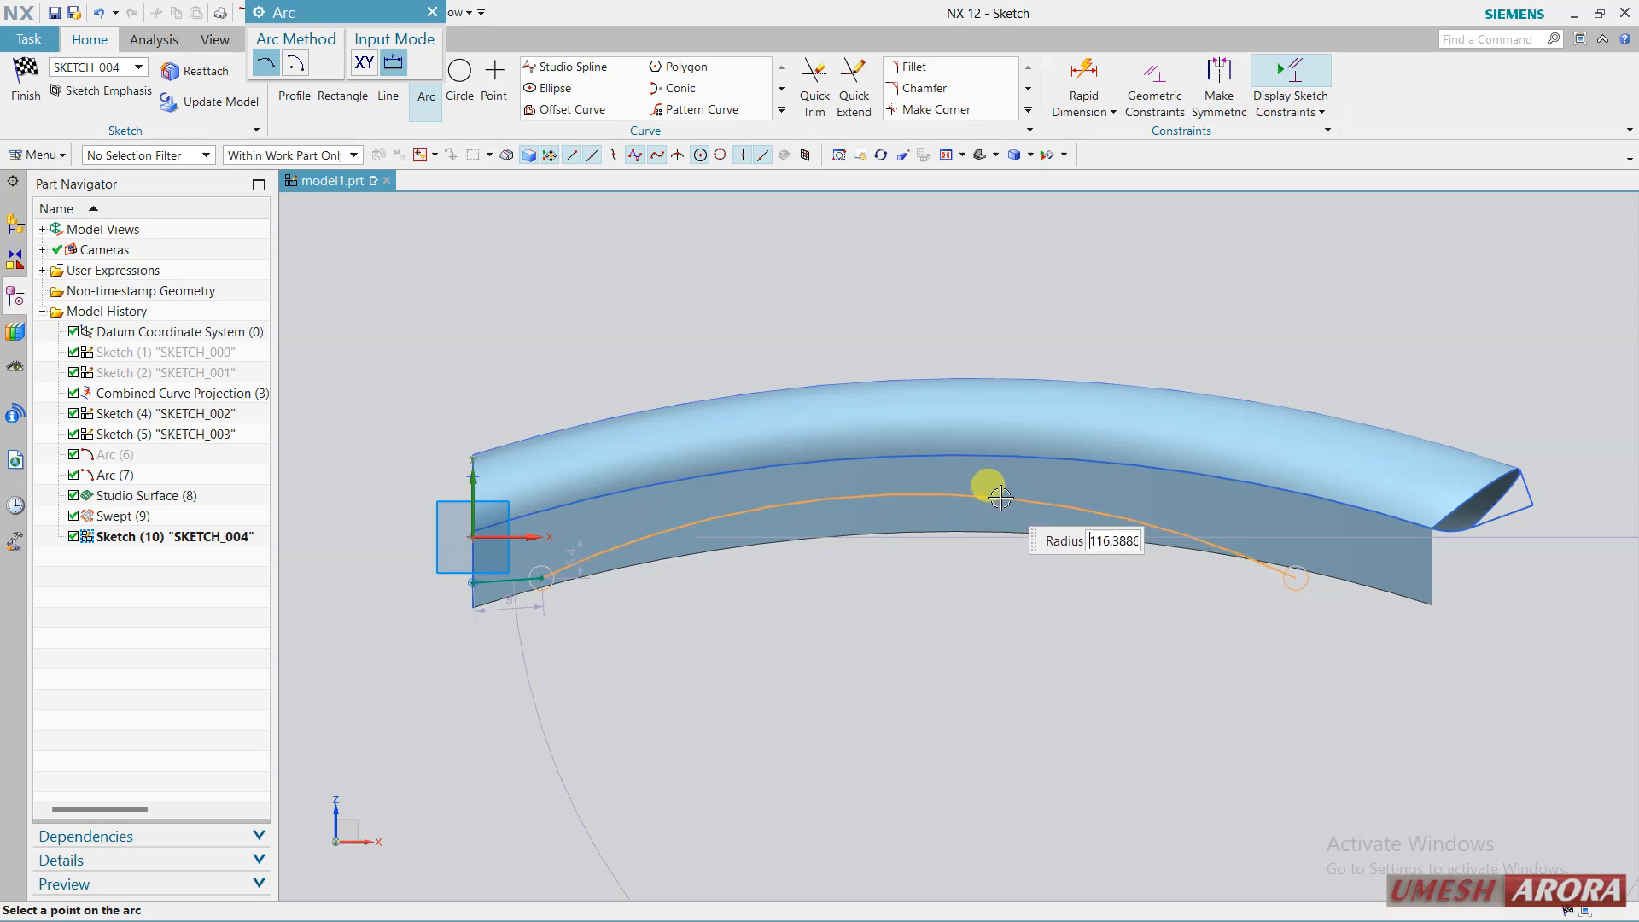
pyautogui.click(987, 505)
pyautogui.press('Escape')
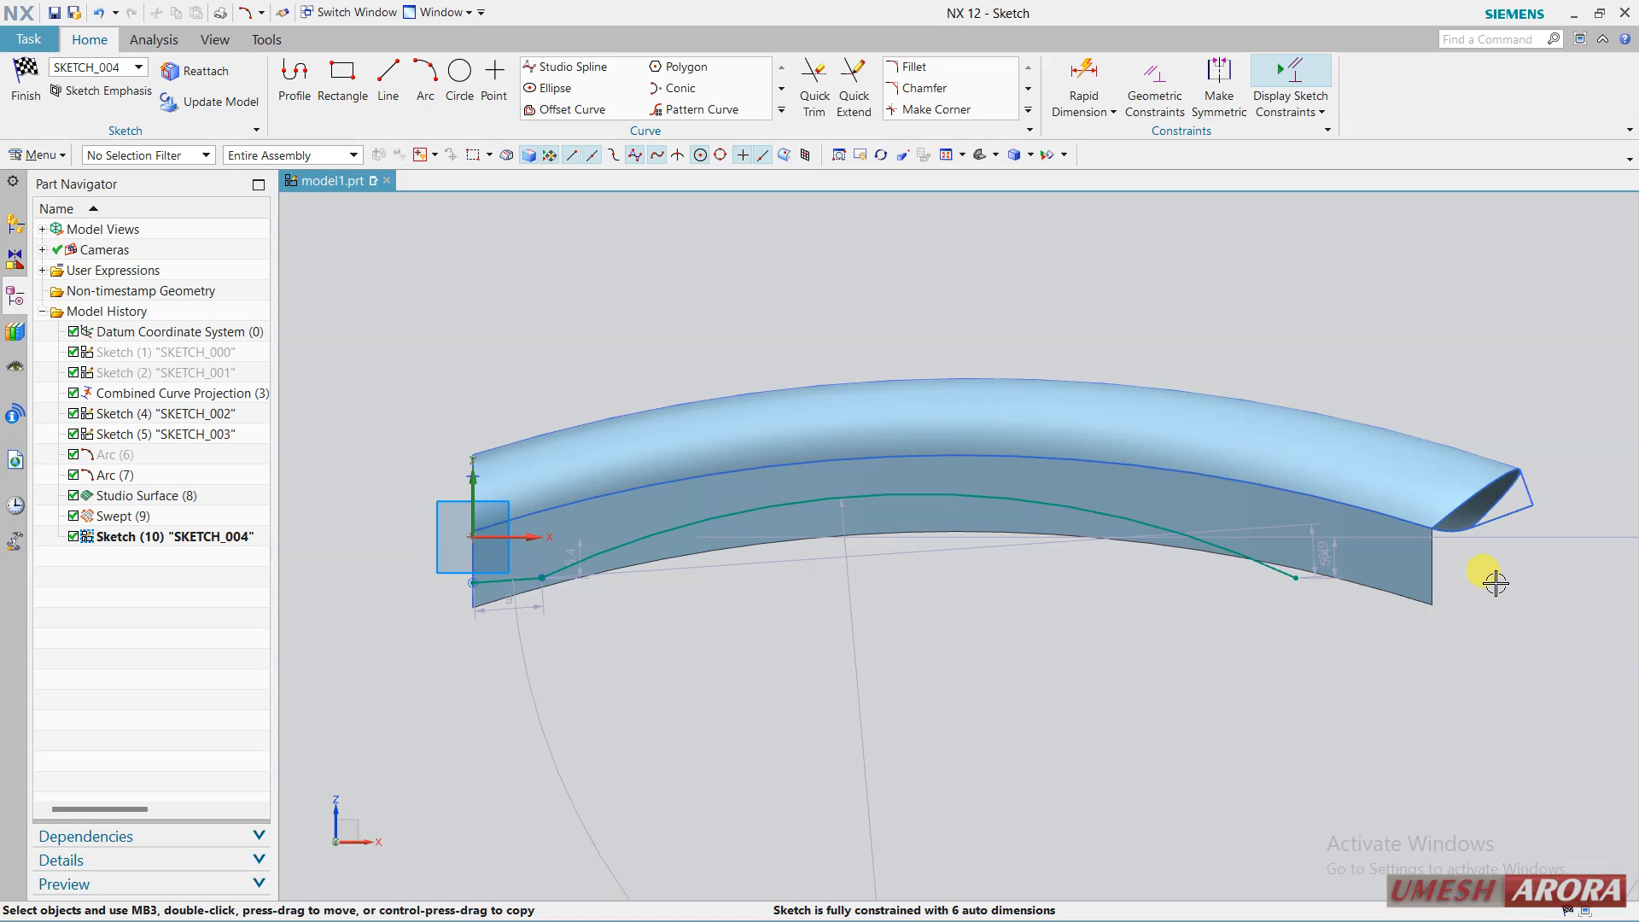
# Sketch a slanted line from the arc's far end up to the far end of the studio surface's lower edge.
pyautogui.click(390, 81)
pyautogui.moveTo(1214, 322)
pyautogui.mouseDown(button='middle')
pyautogui.moveTo(1231, 336)
pyautogui.moveTo(1229, 304)
pyautogui.mouseUp(button='middle')
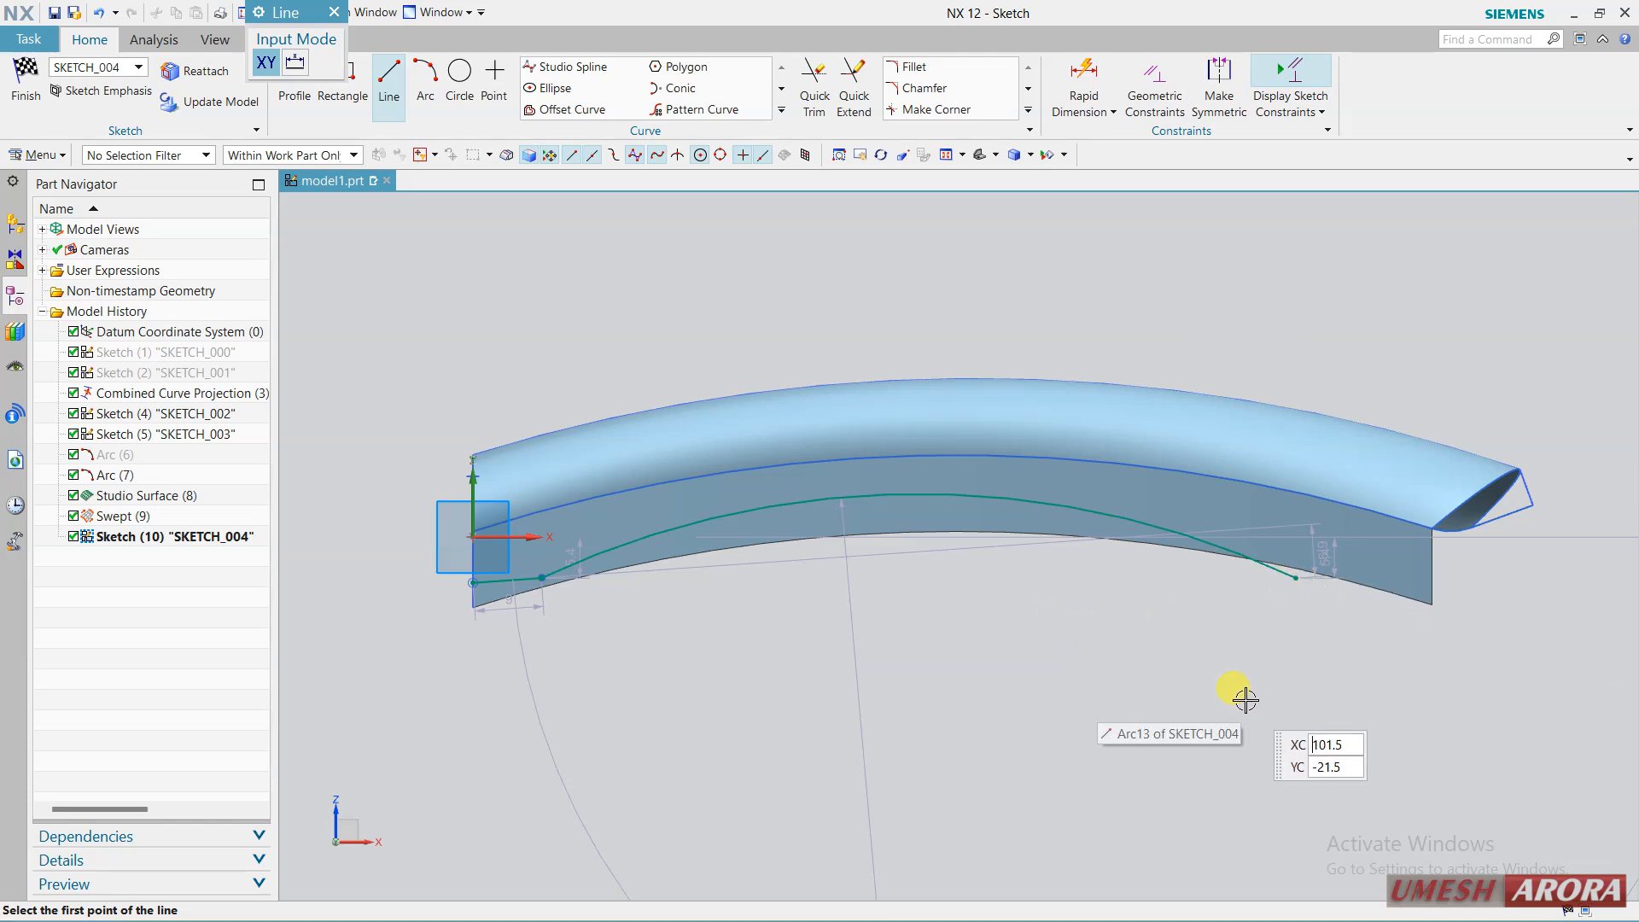
pyautogui.click(1296, 578)
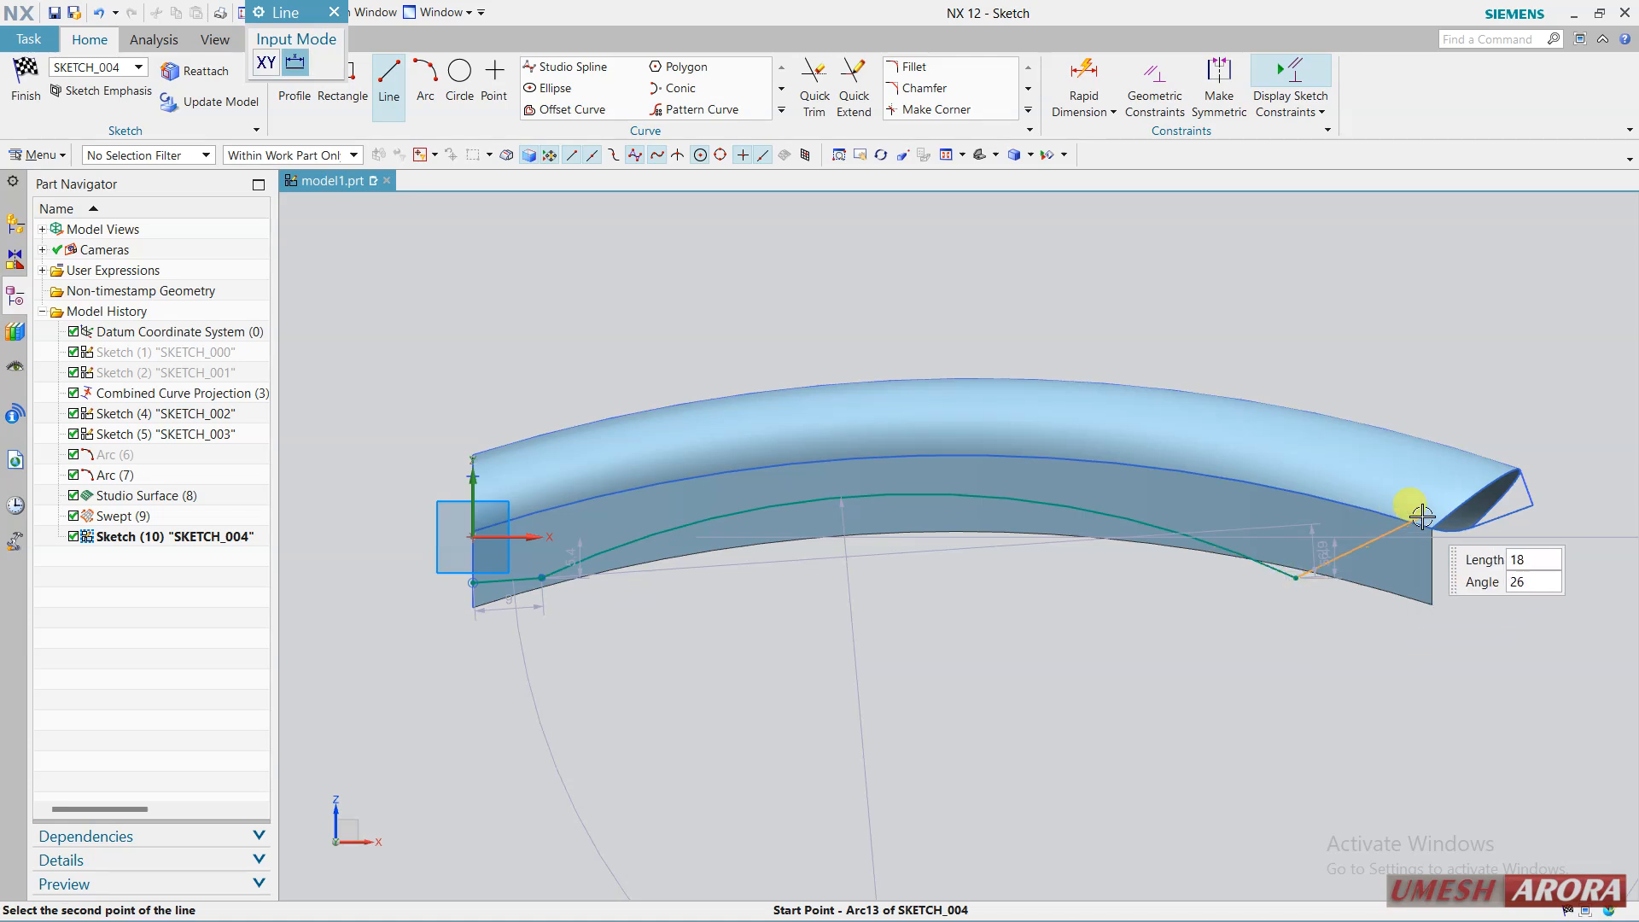
pyautogui.click(1432, 529)
pyautogui.press('Escape')
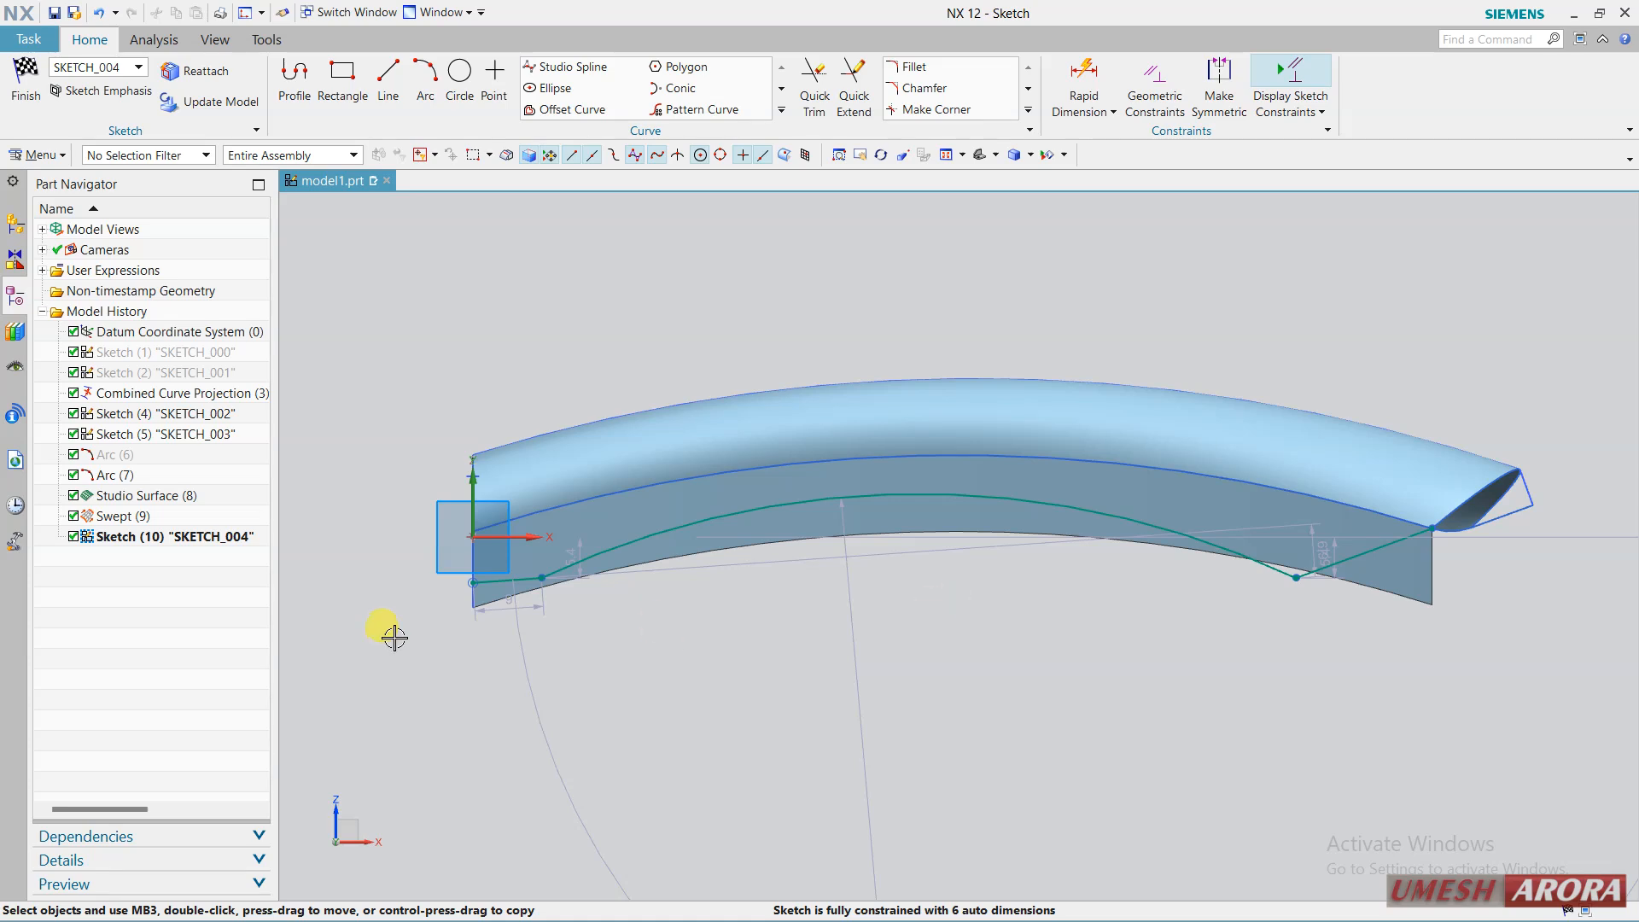
# Set the short start line's length dimension to 6 mm and constrain the line to be horizontal.
pyautogui.doubleClick(545, 622)
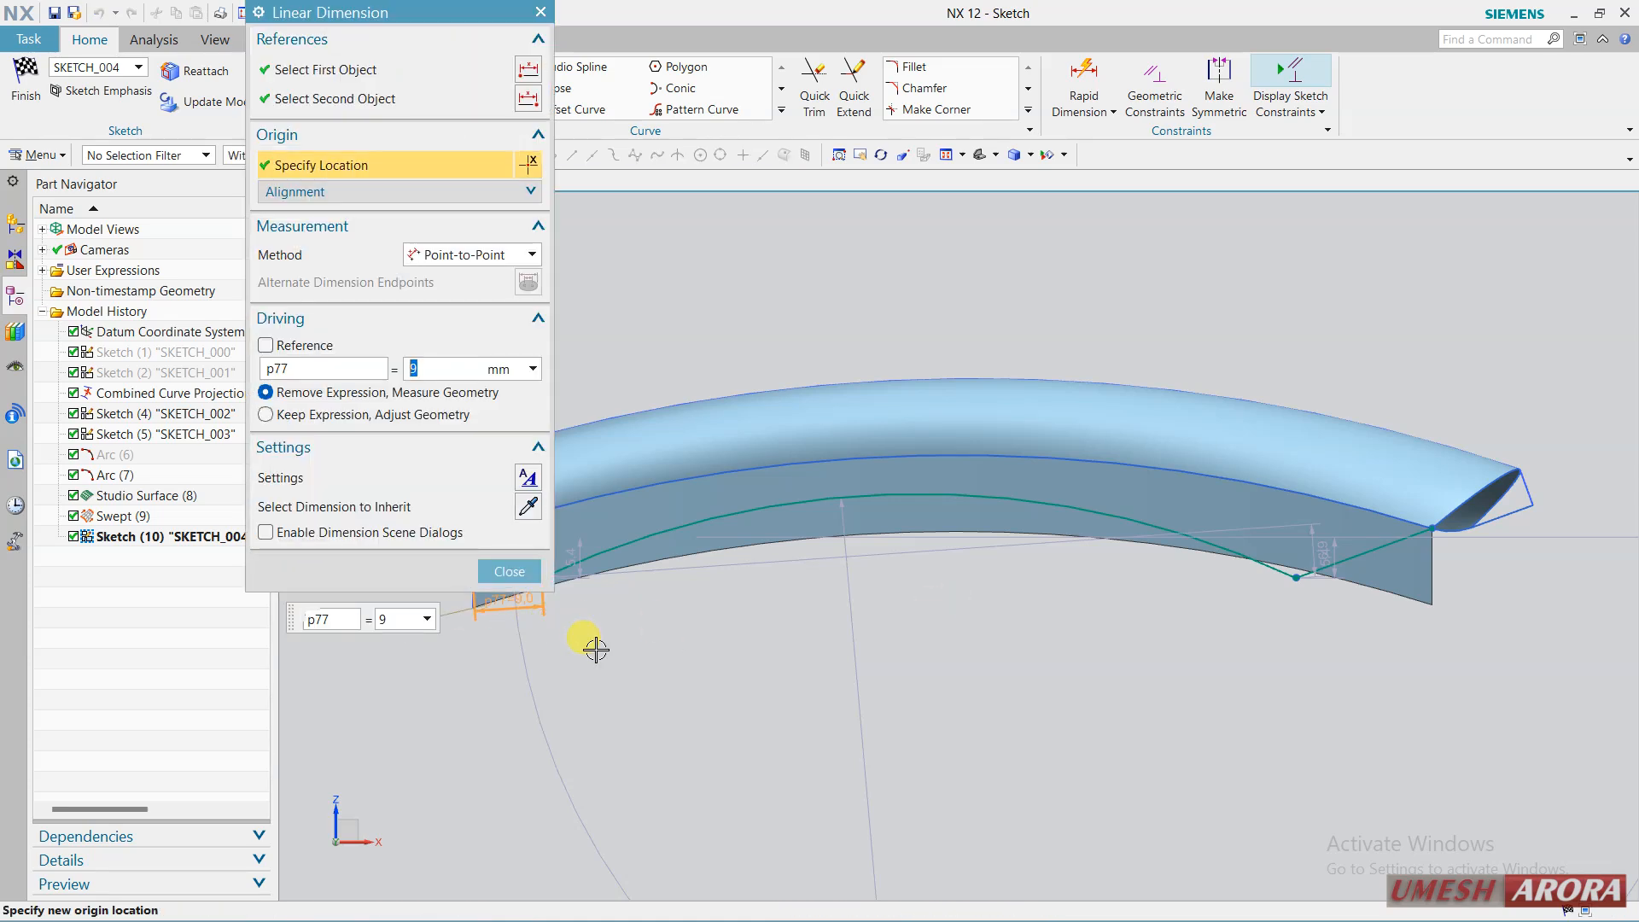
pyautogui.press('Return')
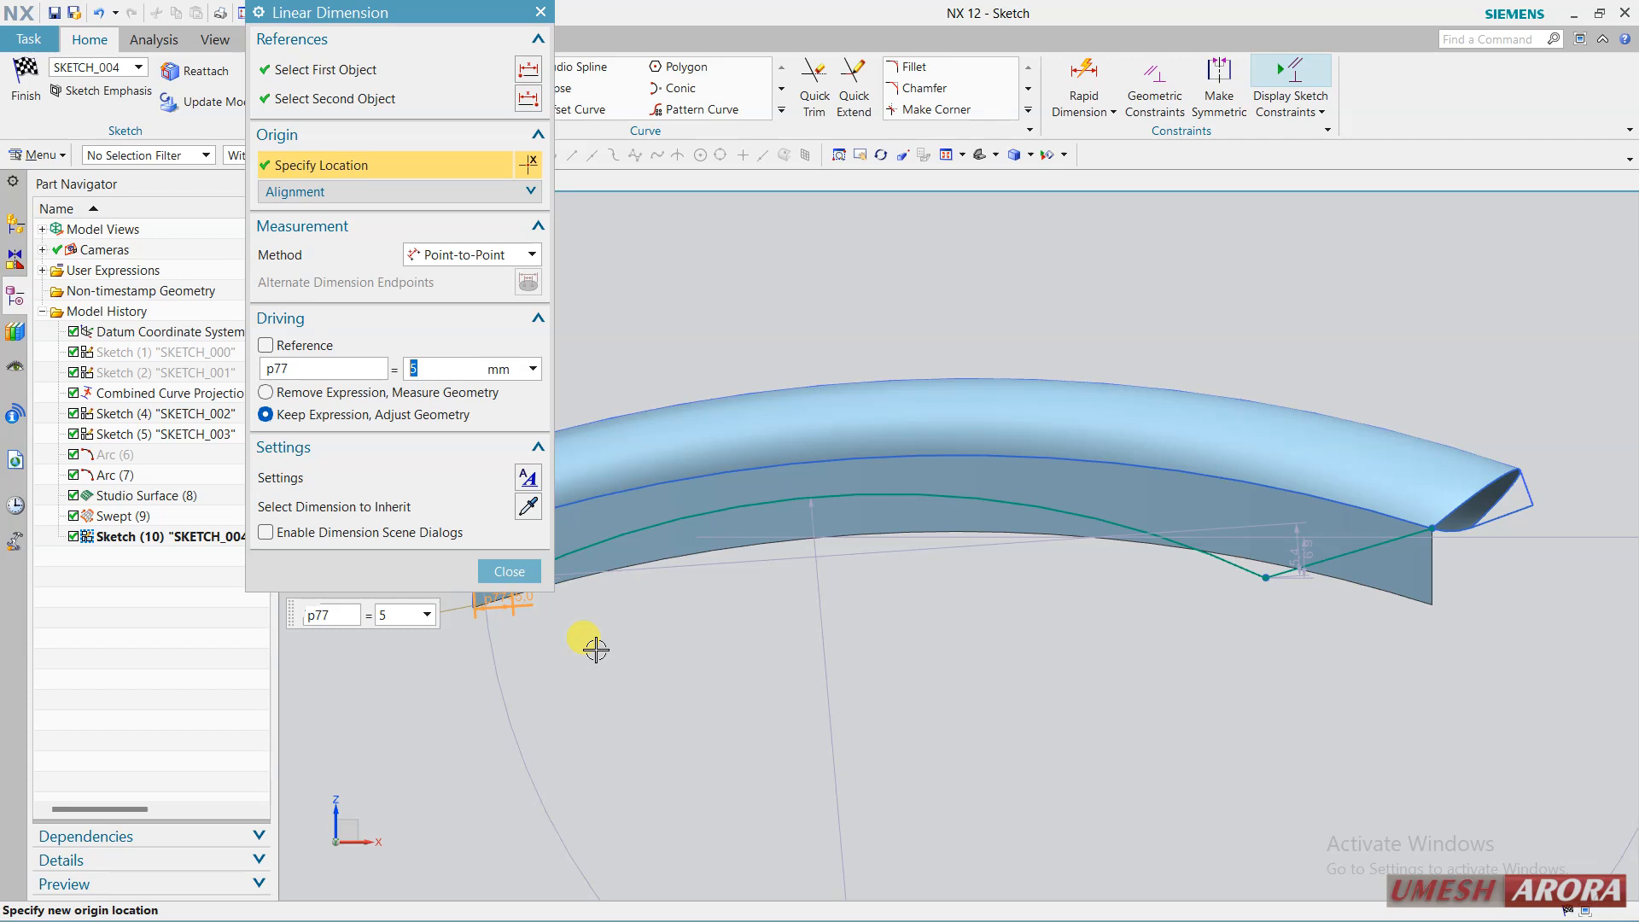
pyautogui.write('6')
pyautogui.press('Return')
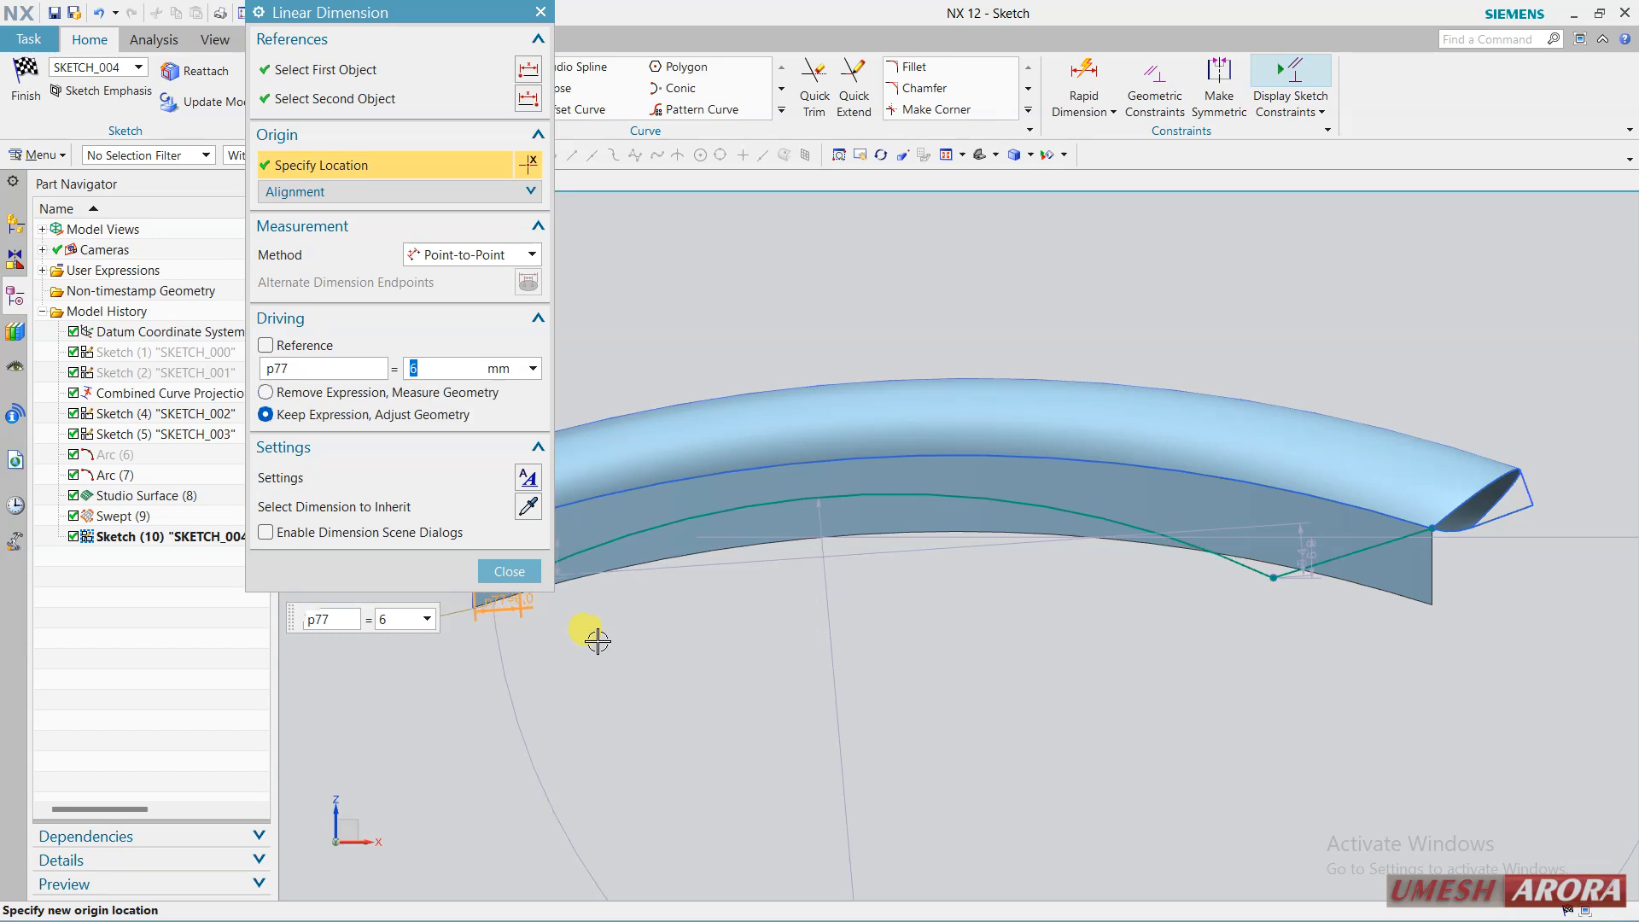
pyautogui.click(531, 569)
pyautogui.scroll(3, 550, 560)
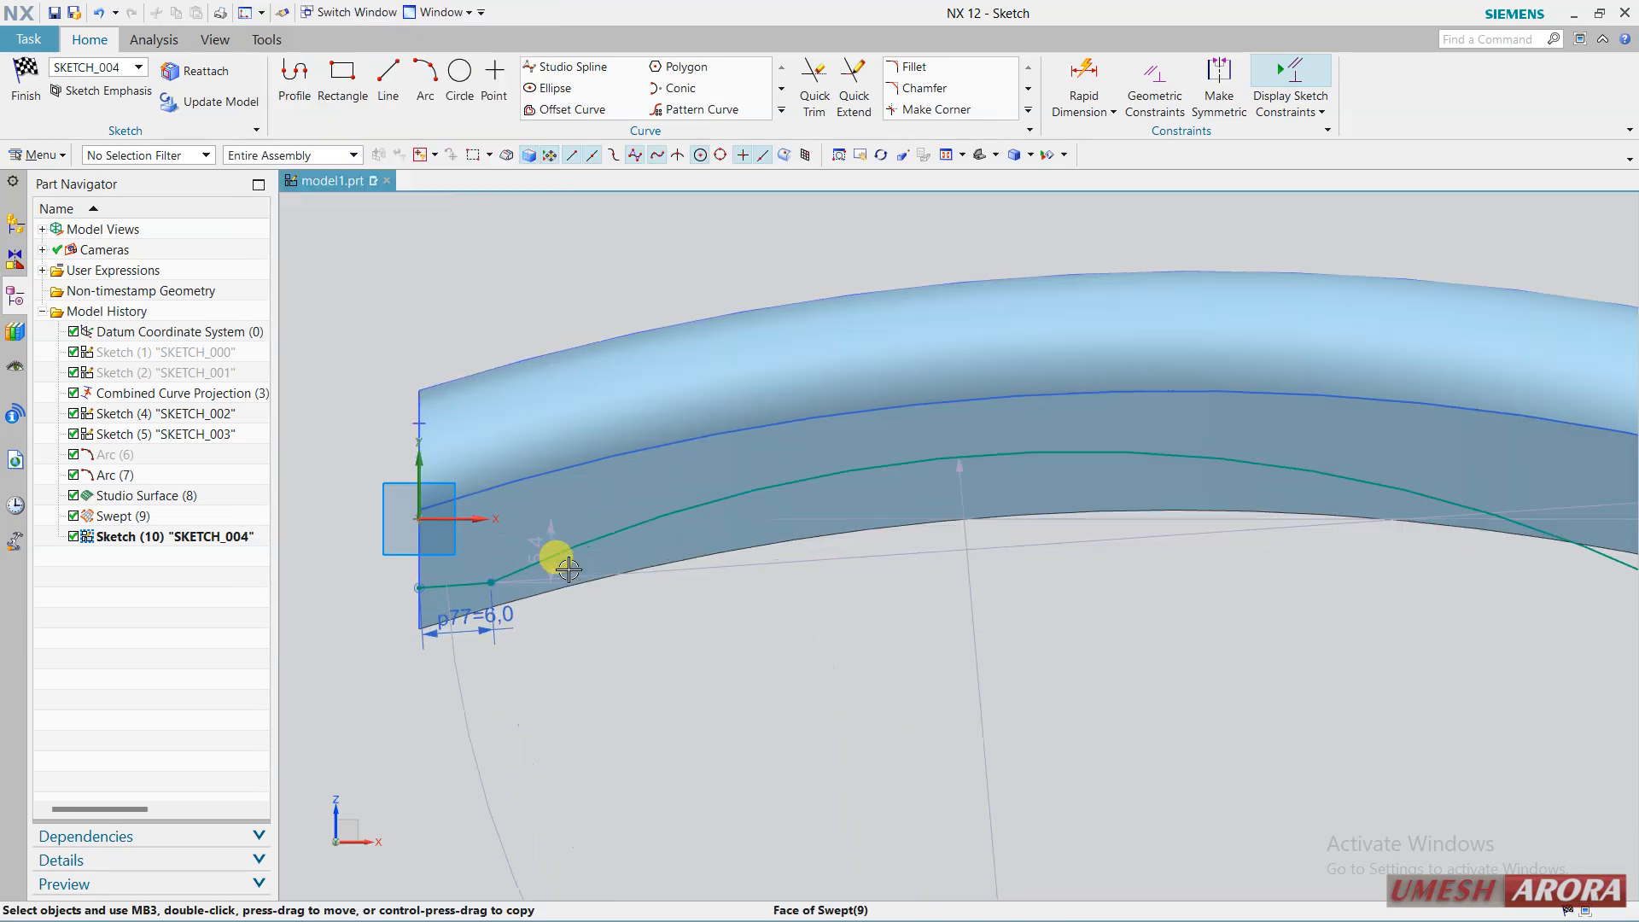
pyautogui.click(465, 584)
pyautogui.click(664, 526)
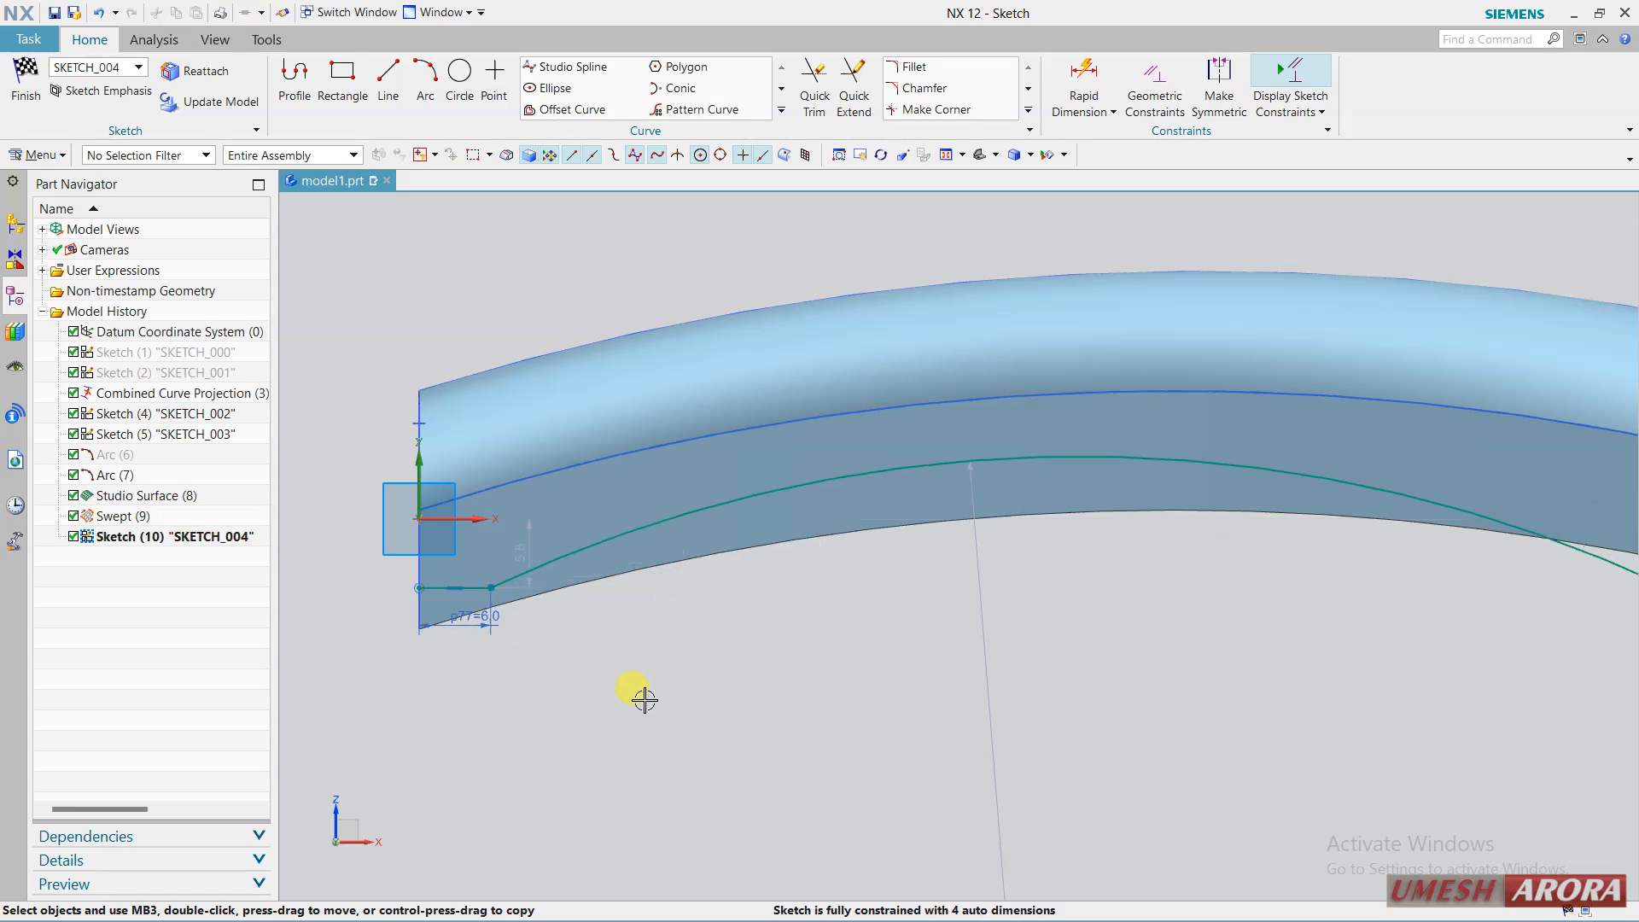
# Set the length of the slanted line at the arc's far end to 32 mm.
pyautogui.scroll(-3, 636, 692)
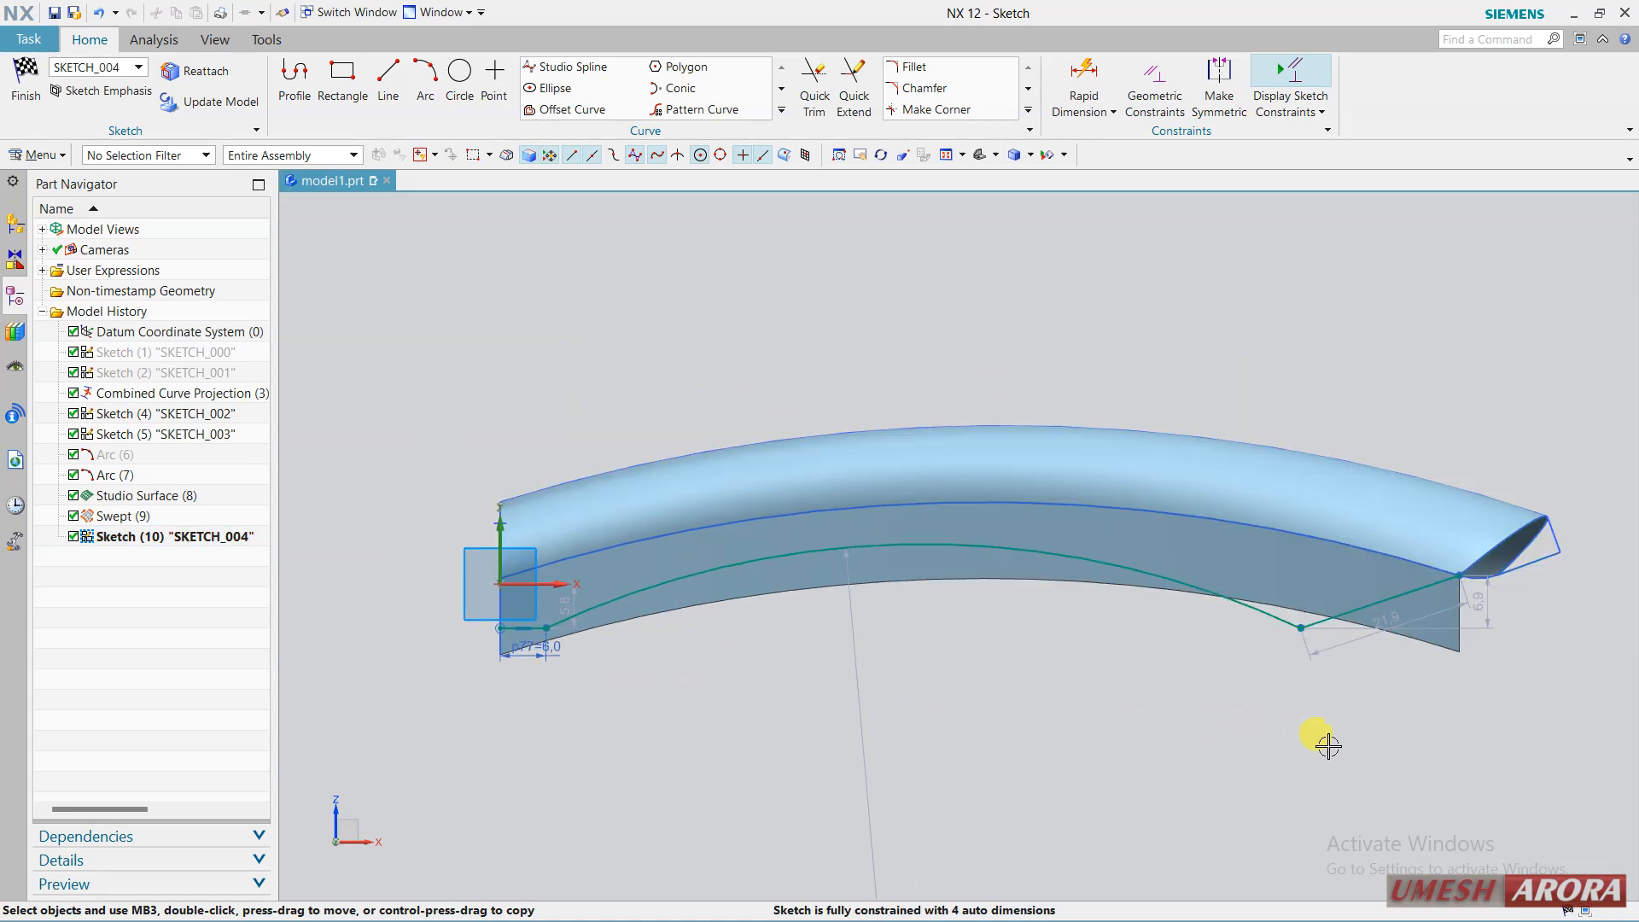
pyautogui.scroll(2, 1504, 672)
pyautogui.doubleClick(1288, 637)
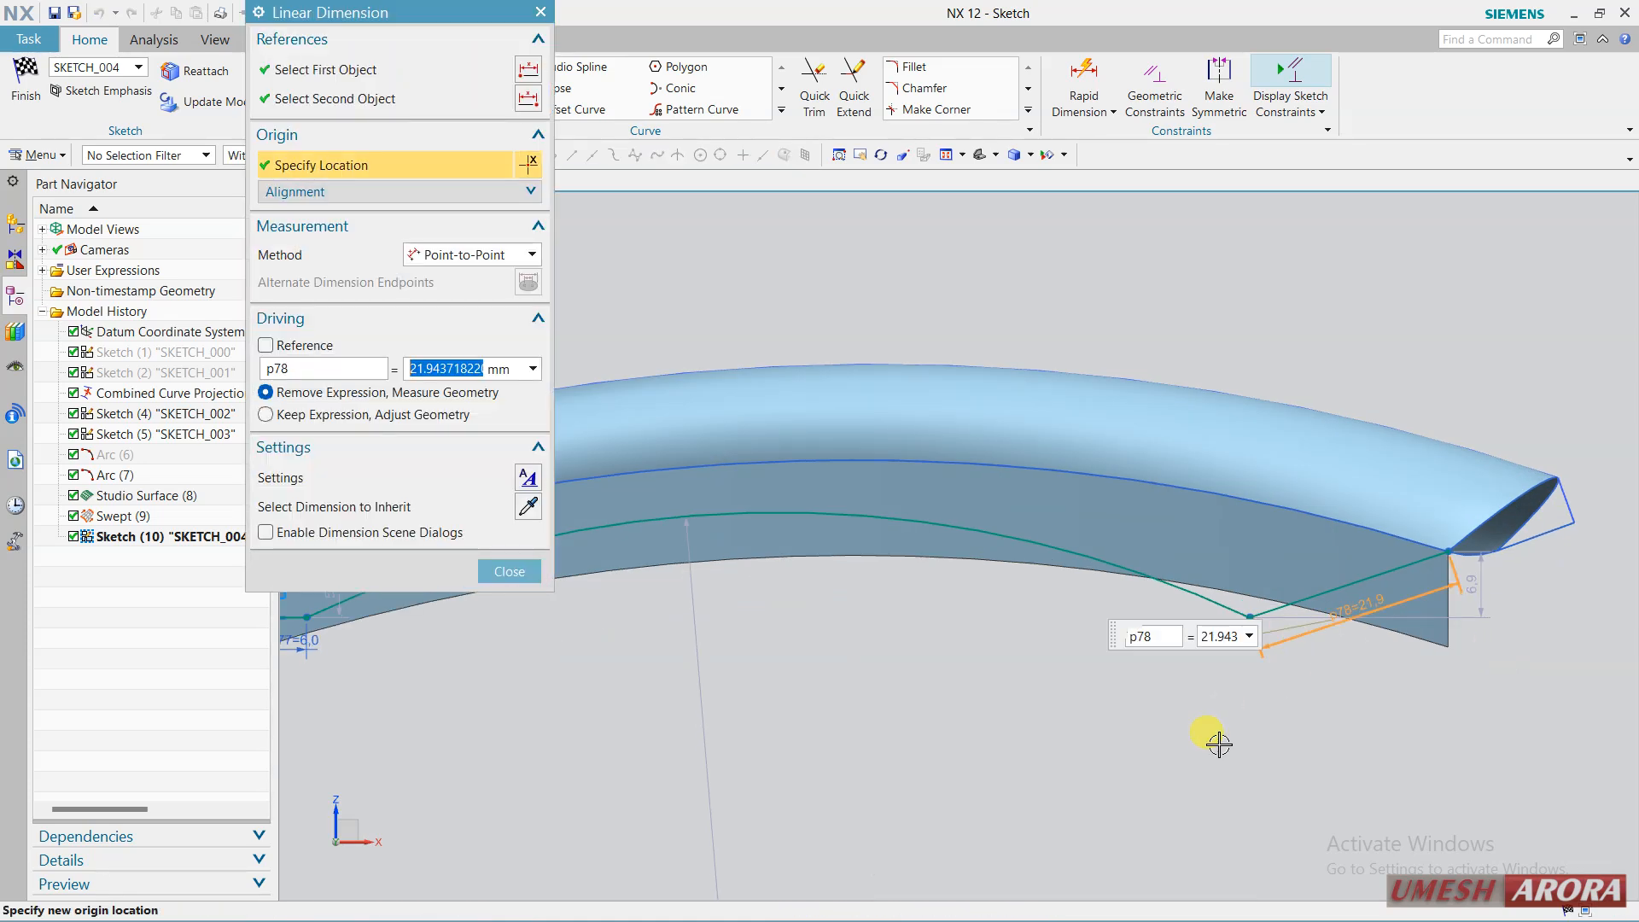
pyautogui.write('30')
pyautogui.click(1219, 745)
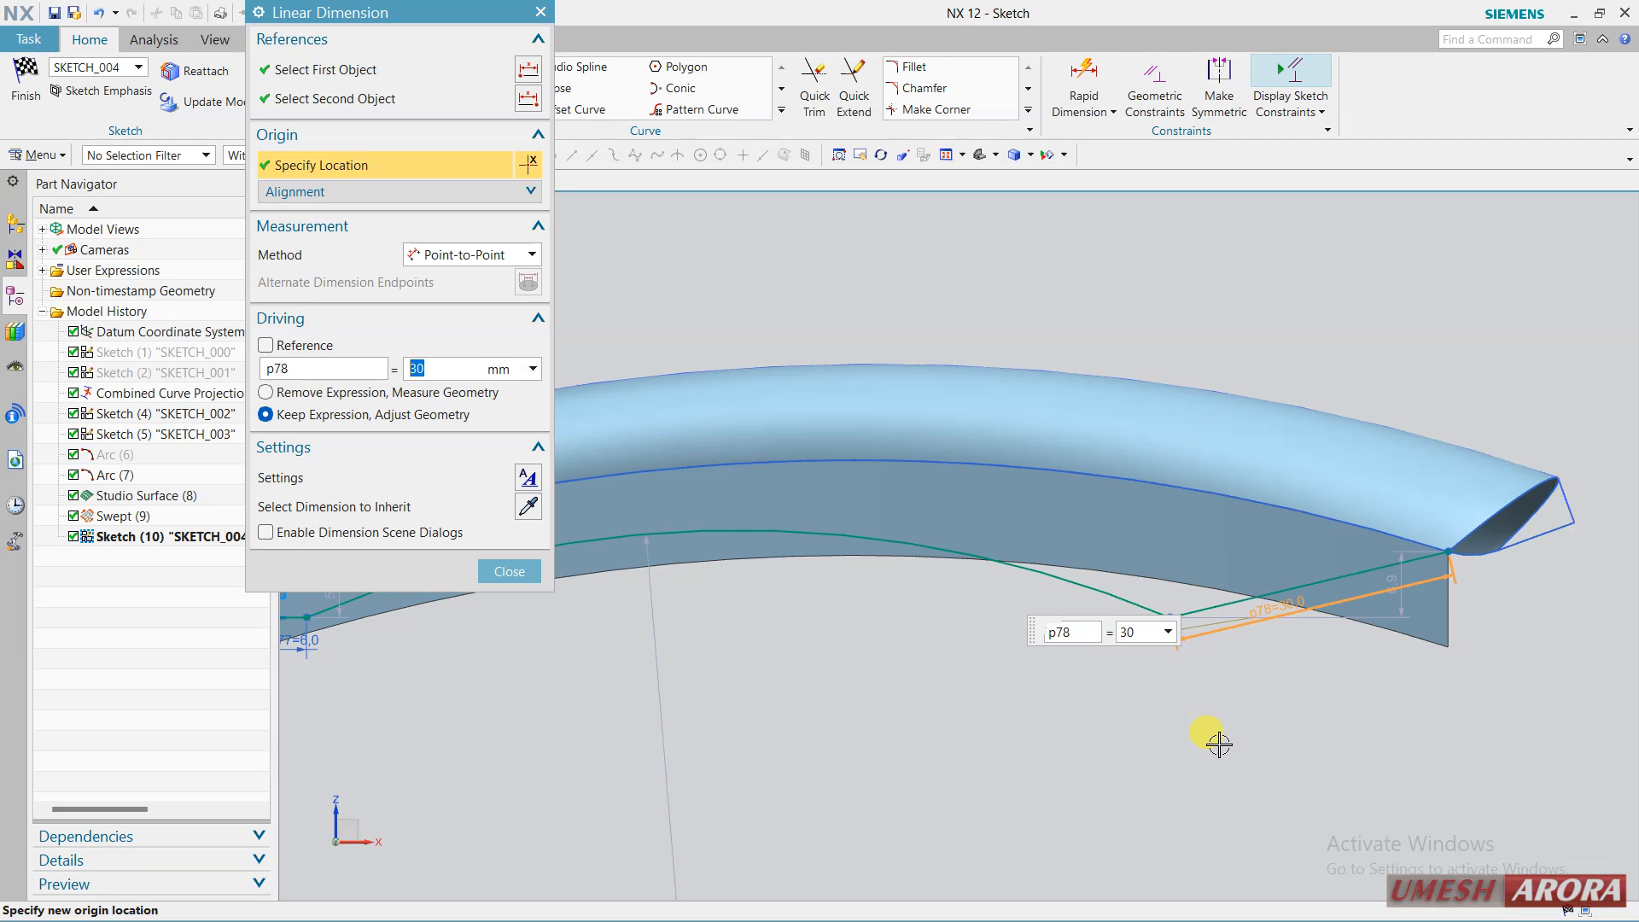
pyautogui.write('32')
pyautogui.click(1219, 744)
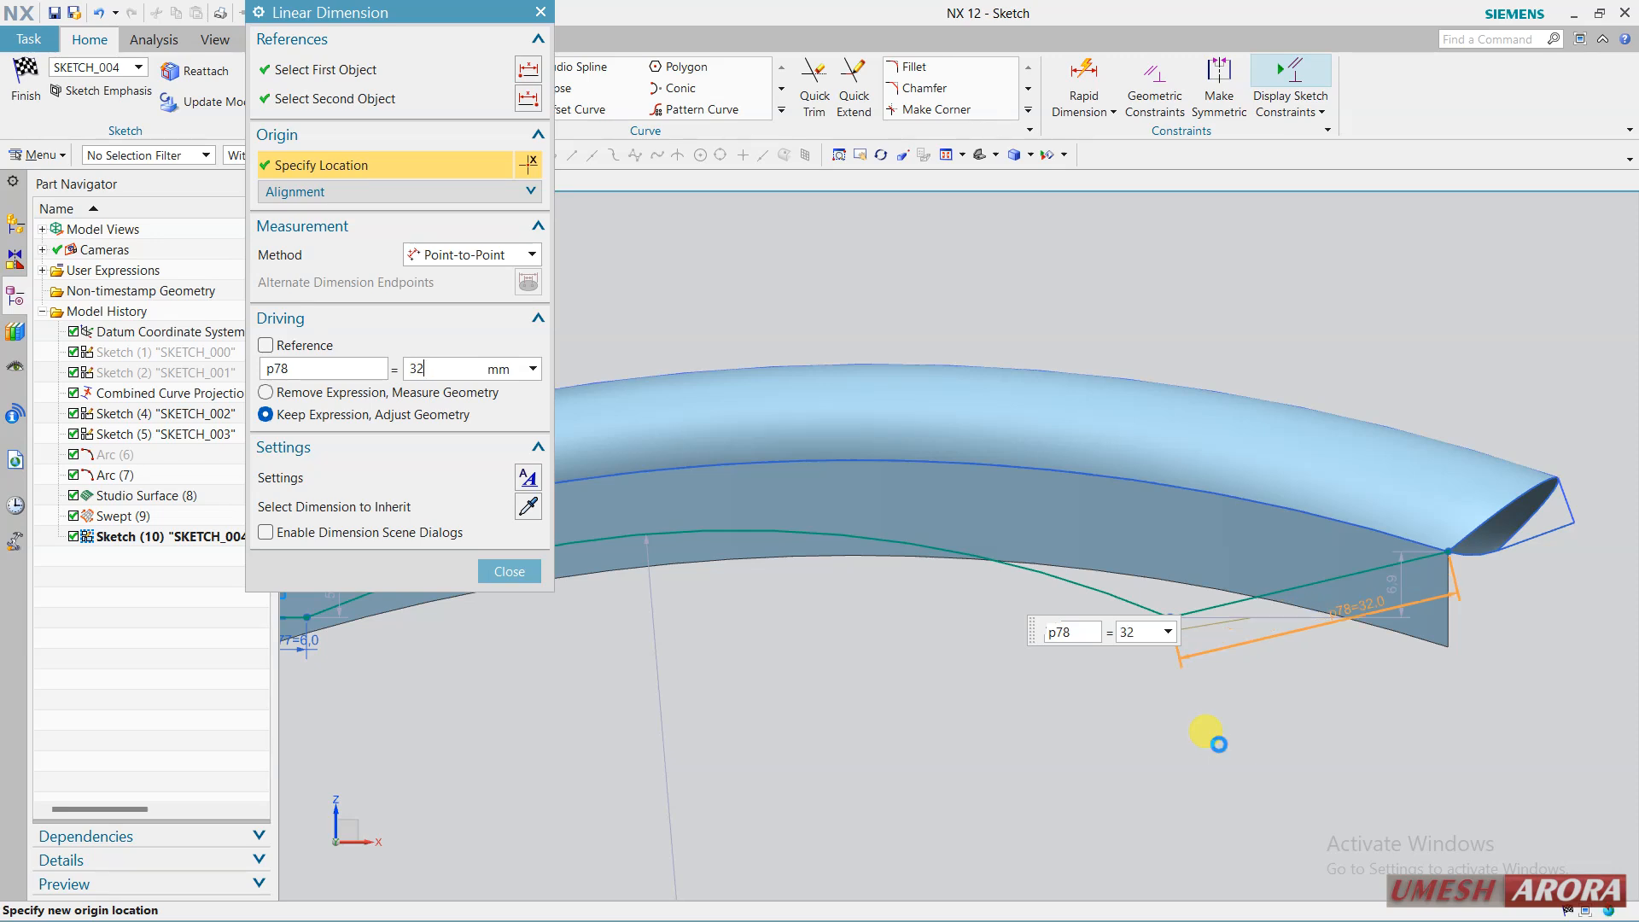
pyautogui.click(510, 570)
pyautogui.scroll(2, 844, 716)
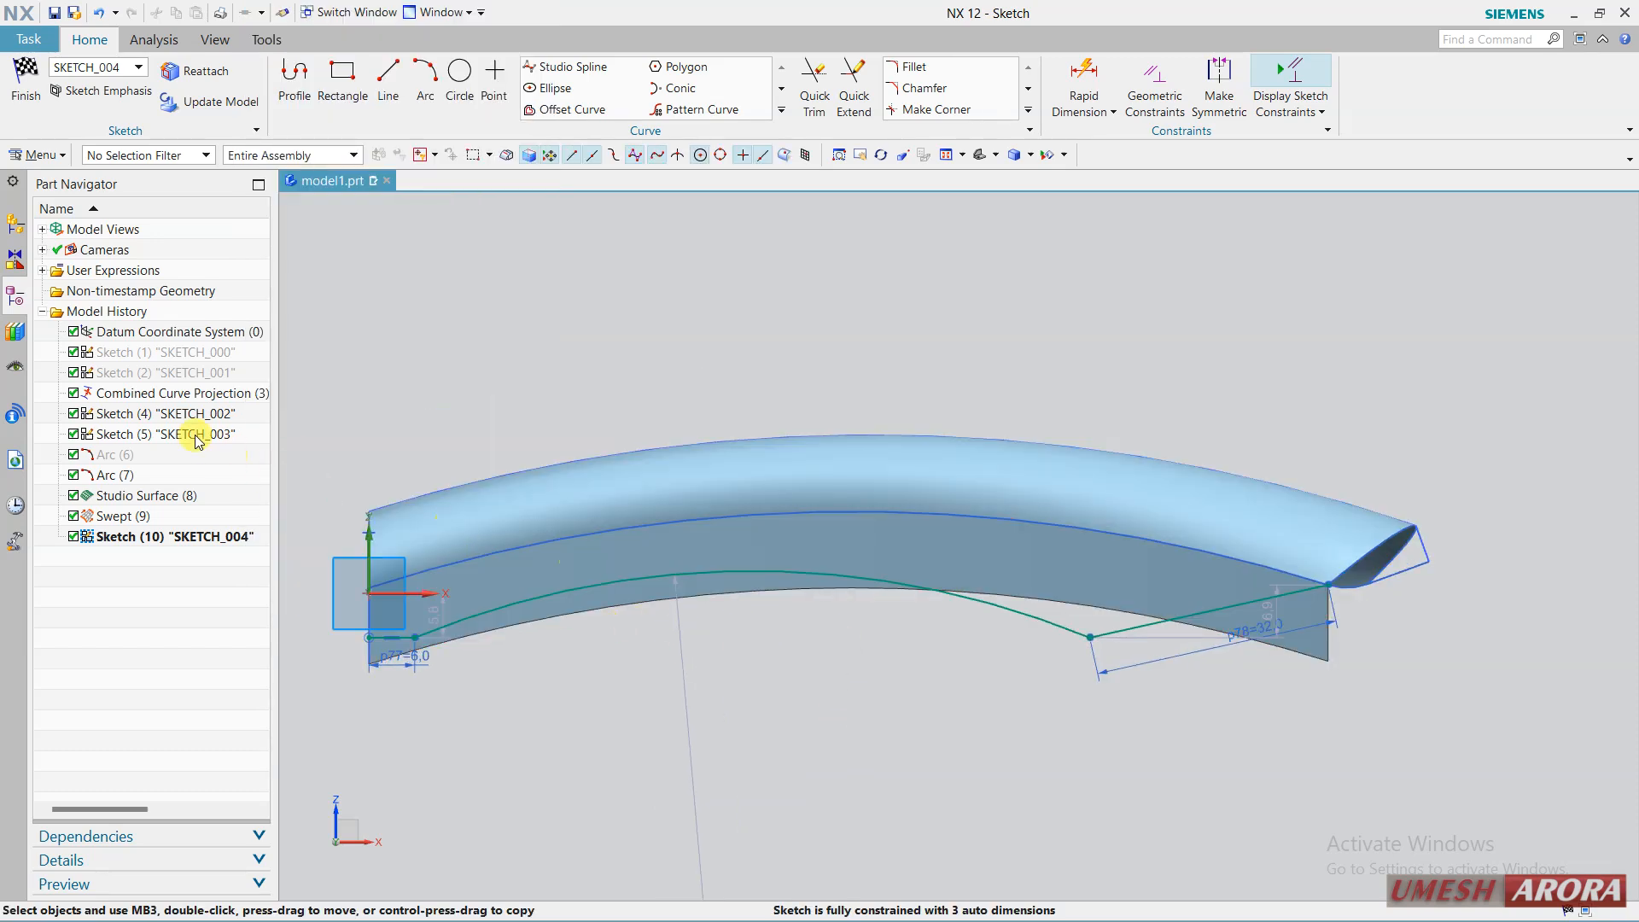
# Show the hidden SKETCH_001 and display the model in wireframe.
pyautogui.click(134, 375)
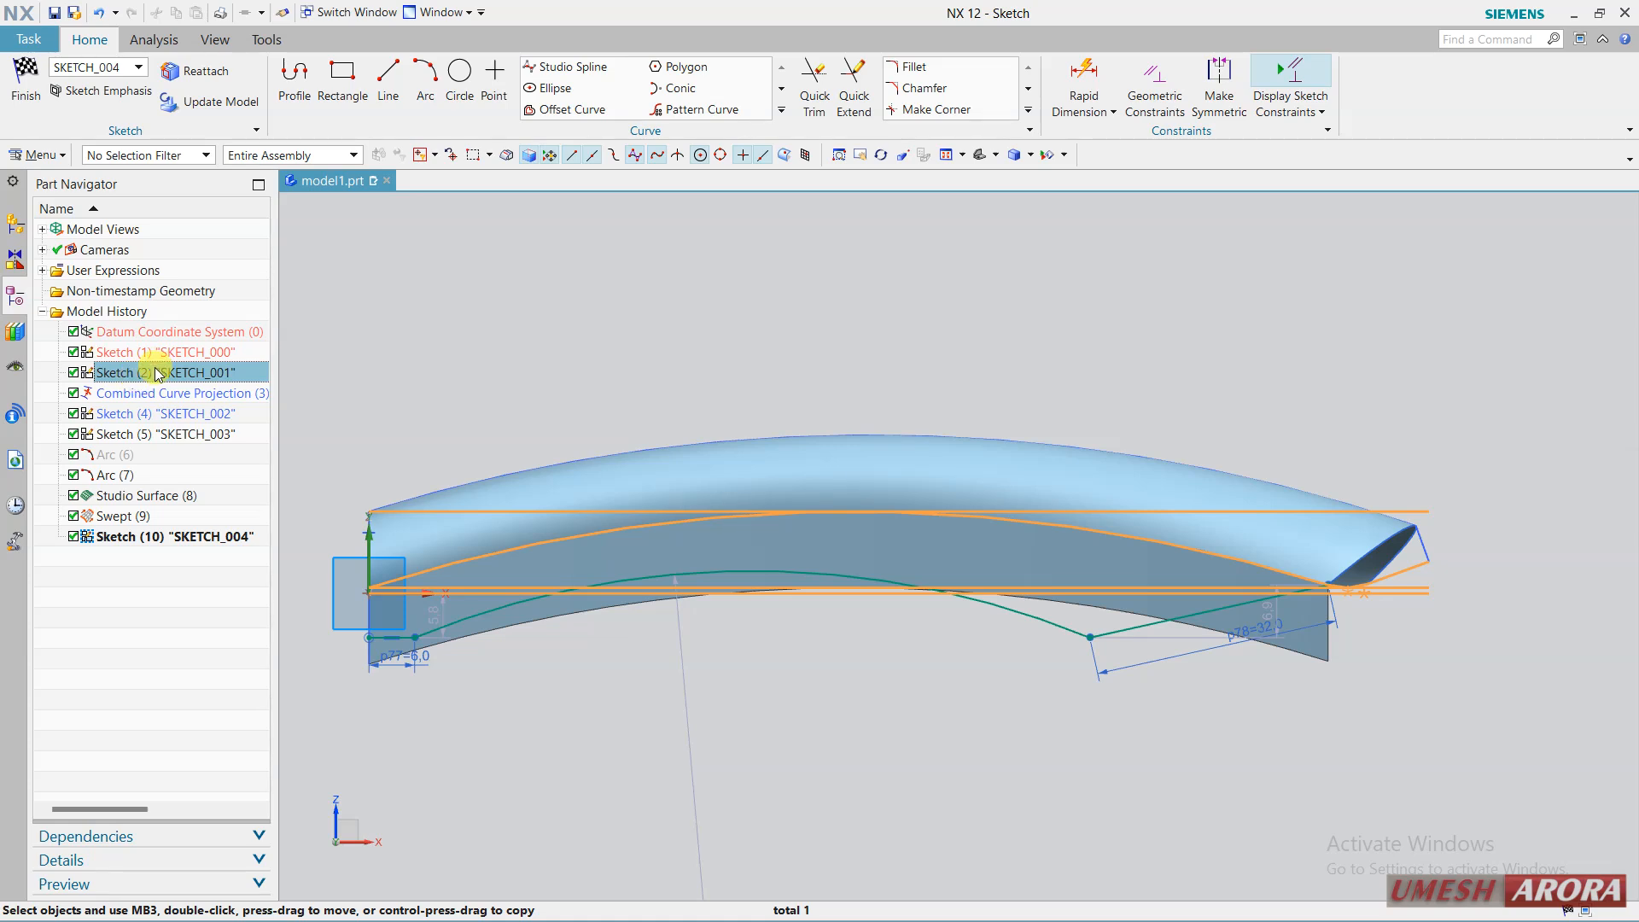
pyautogui.rightClick(156, 373)
pyautogui.click(655, 352)
pyautogui.rightClick(658, 351)
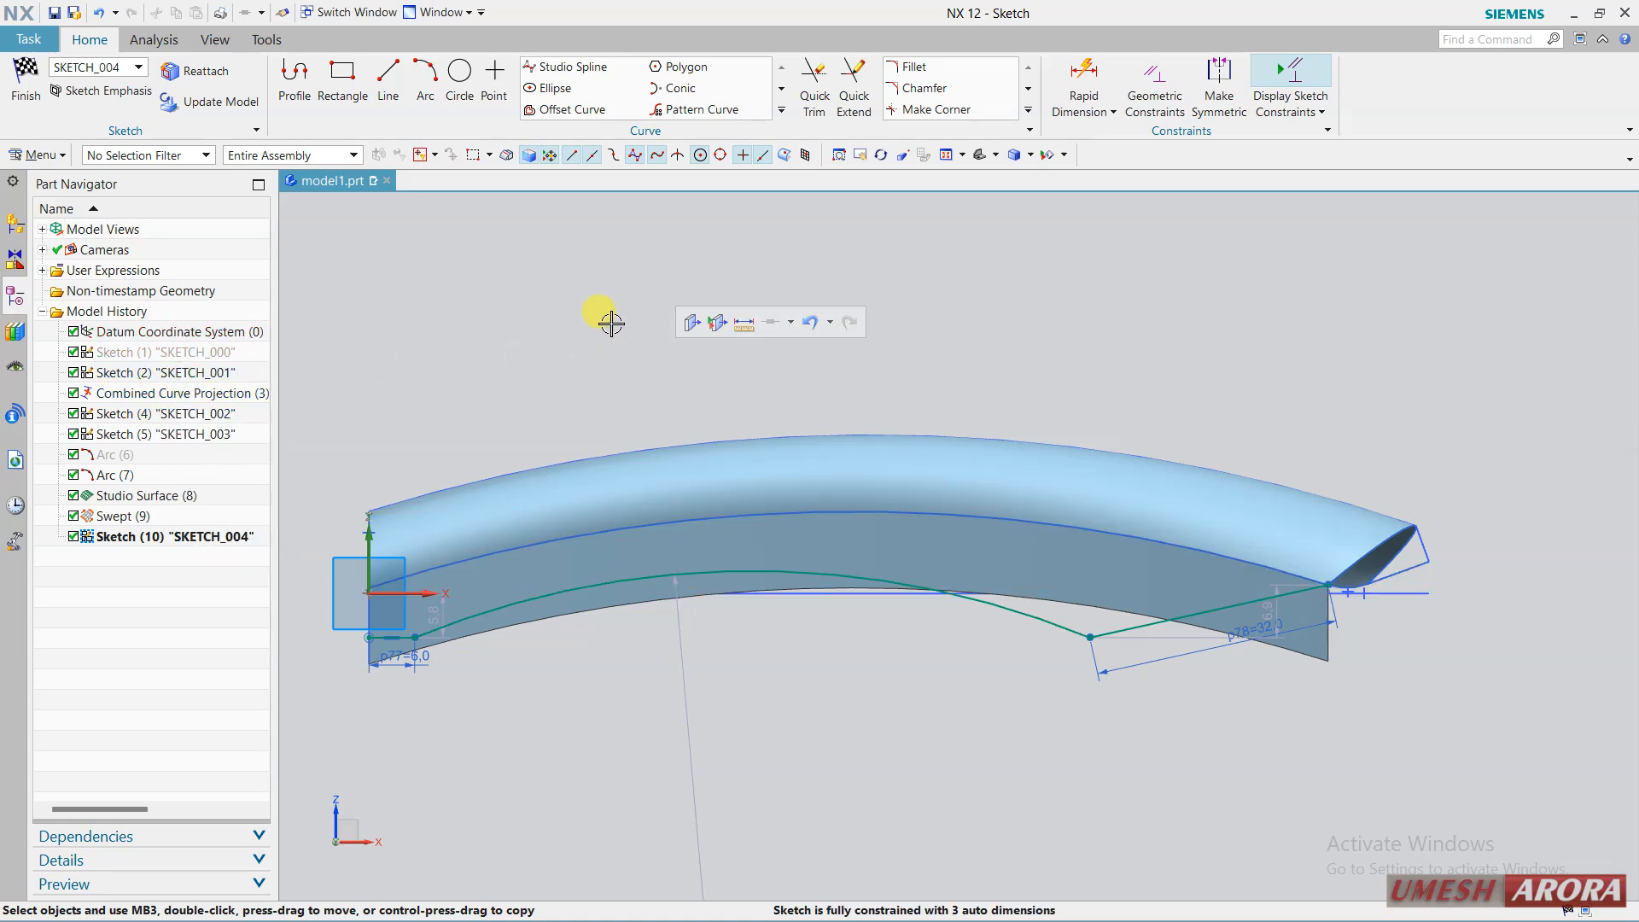
pyautogui.click(610, 323)
pyautogui.click(645, 357)
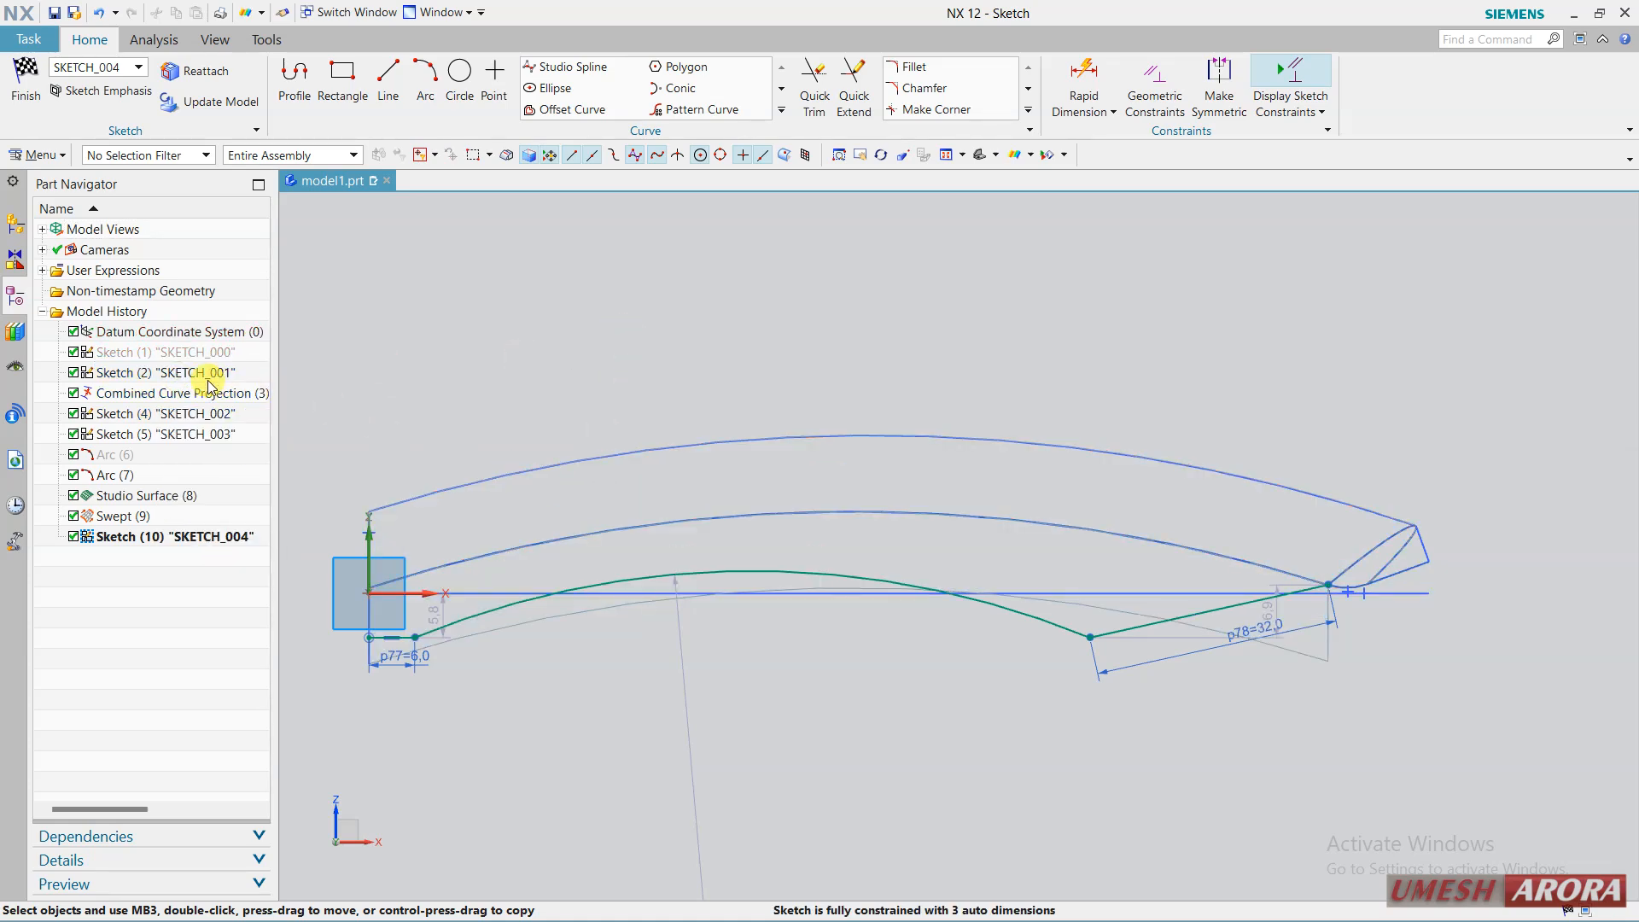
# Move the corner shared by the arc and the 32 mm slanted line down, well below the side wall's lower edge.
pyautogui.click(126, 370)
pyautogui.click(126, 353)
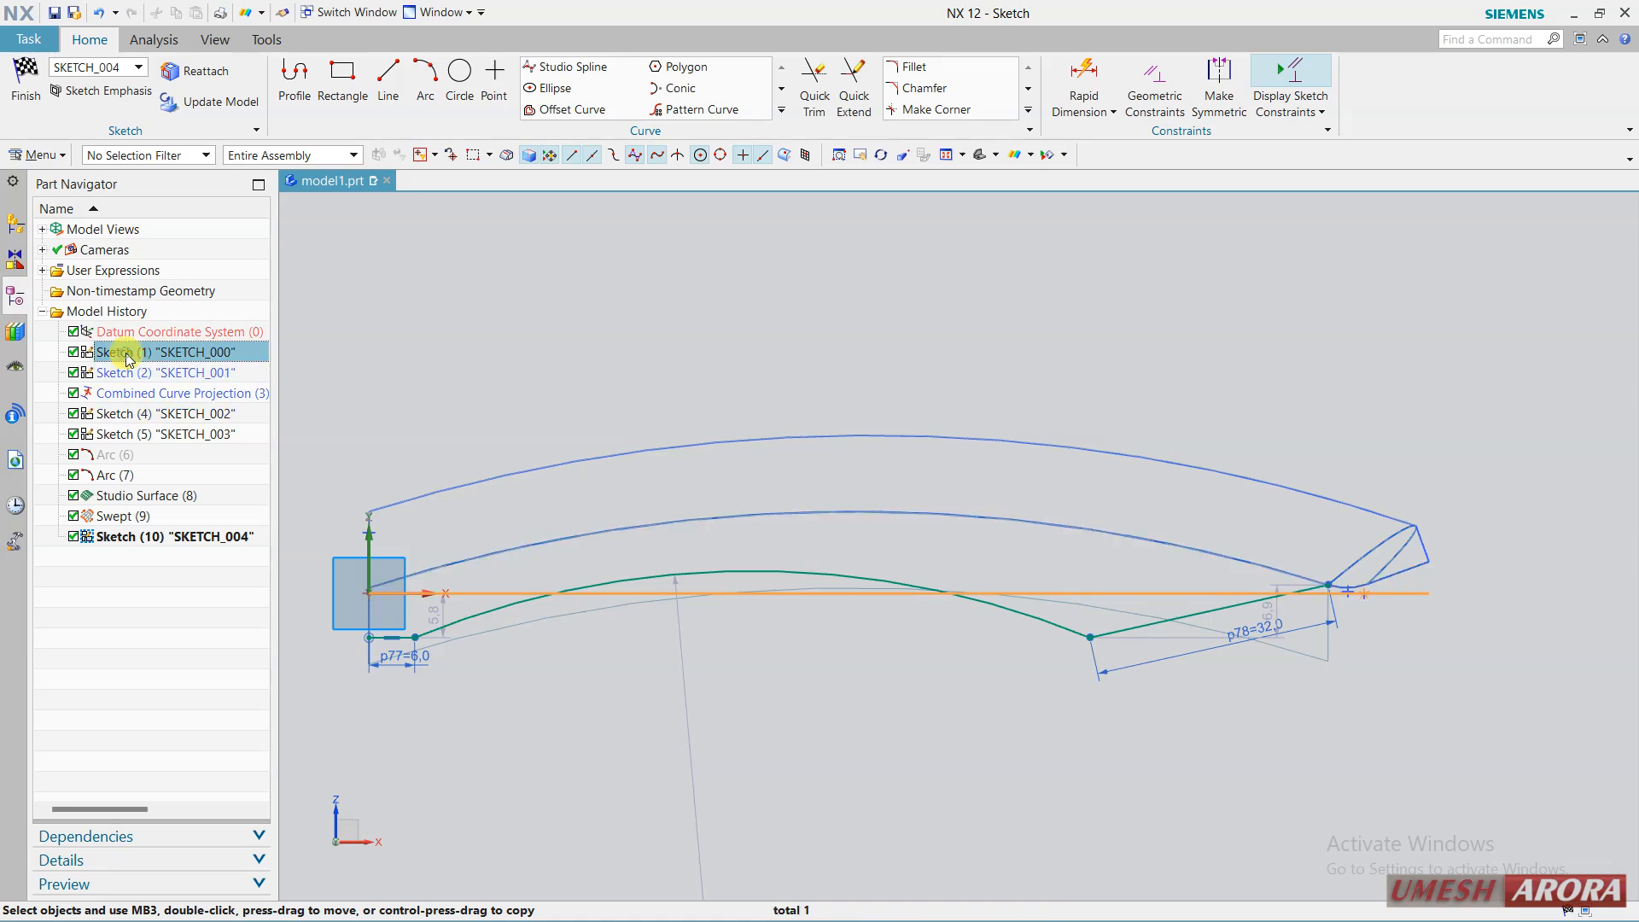
pyautogui.click(137, 375)
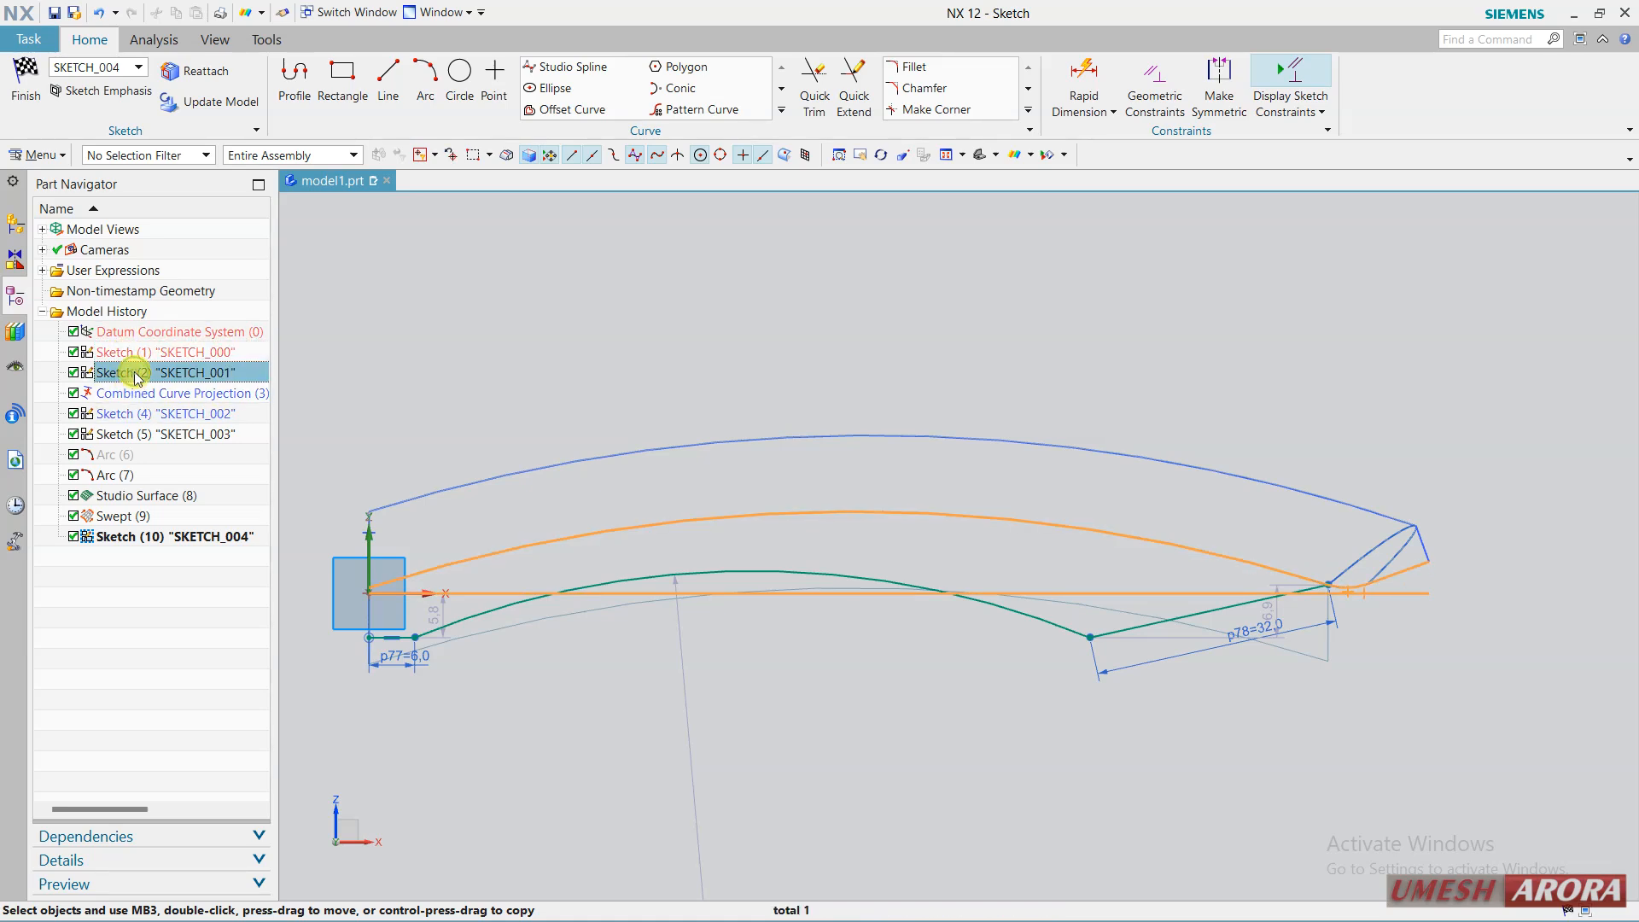
pyautogui.press('Escape')
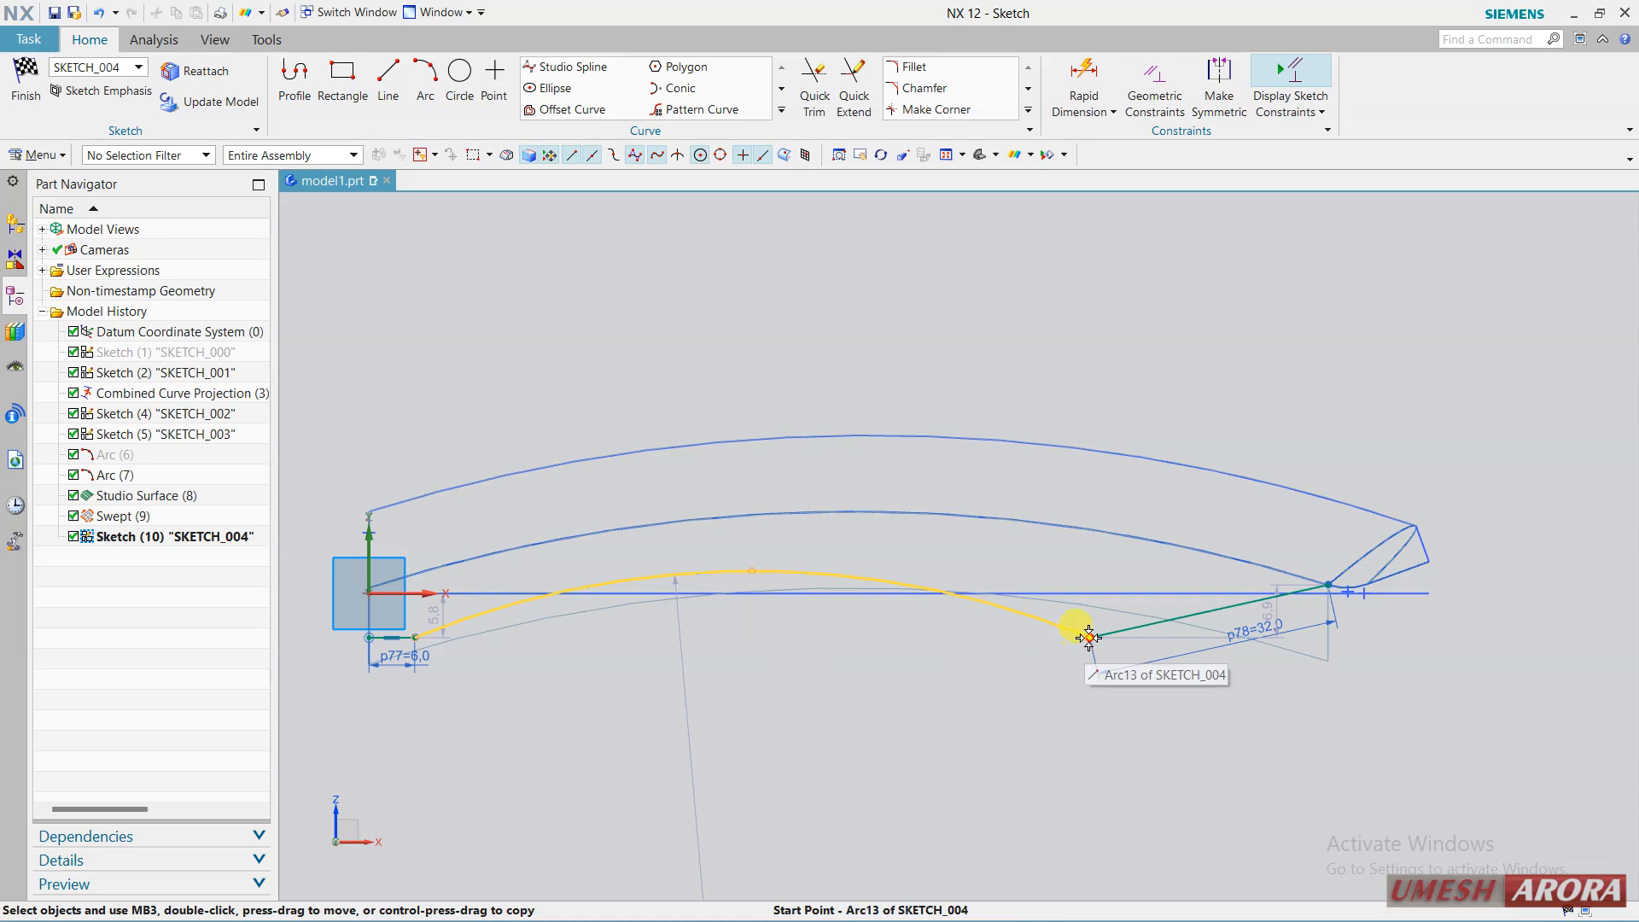
pyautogui.moveTo(1086, 640)
pyautogui.mouseDown()
pyautogui.moveTo(1142, 702)
pyautogui.moveTo(1200, 680)
pyautogui.mouseUp()
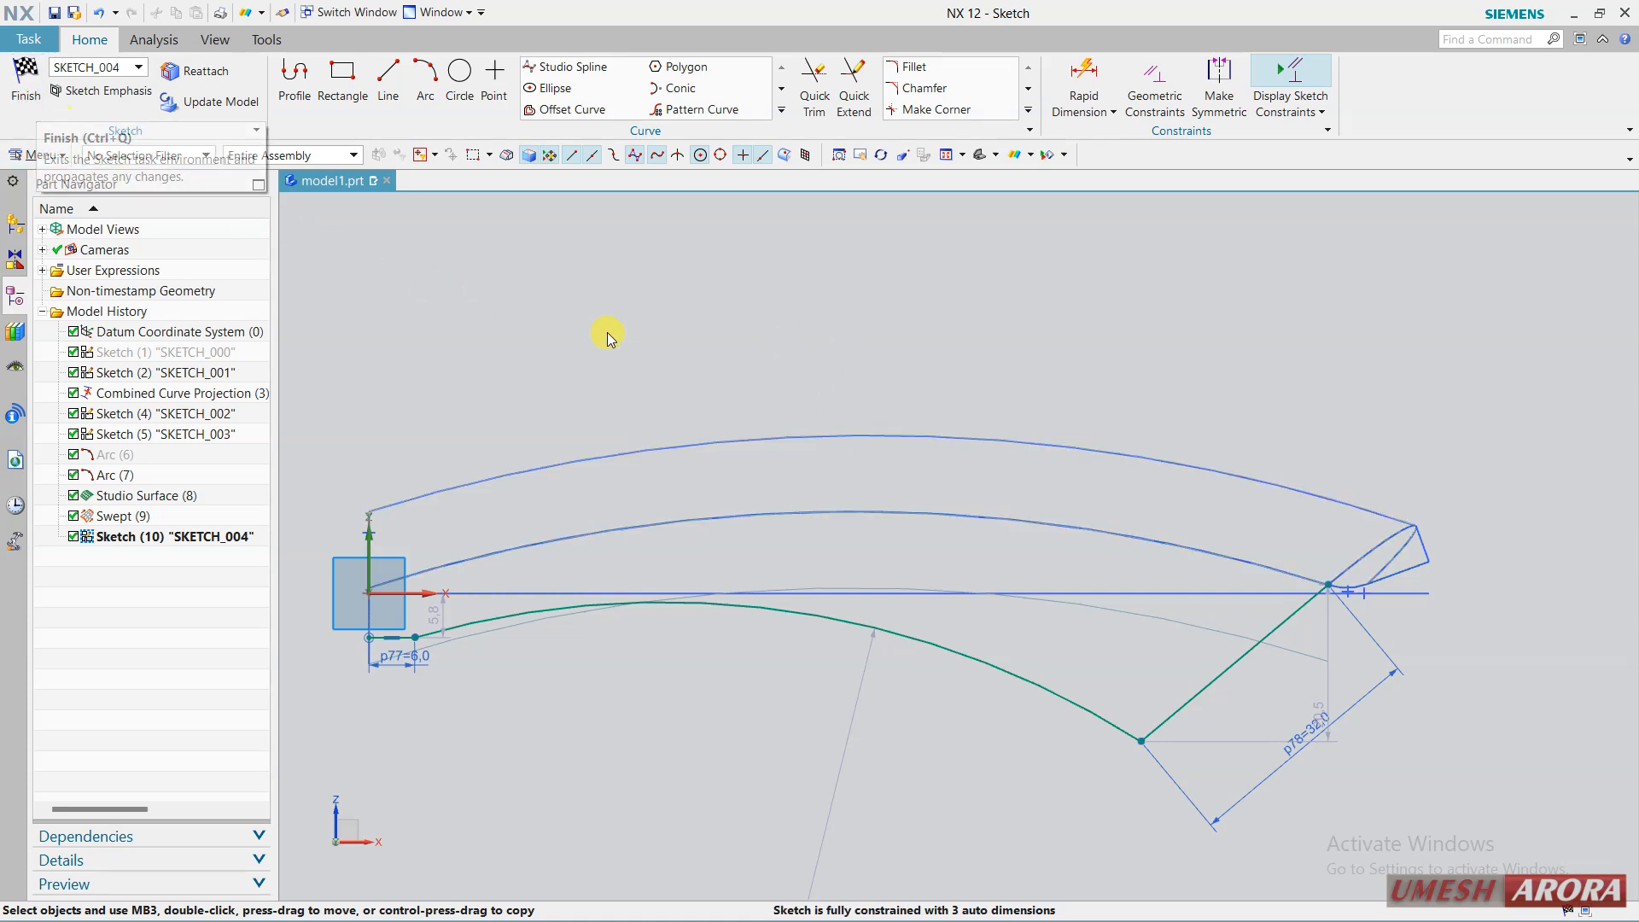
# Return the model to shaded display and finish the side-view profile sketch.
pyautogui.rightClick(664, 315)
pyautogui.click(663, 300)
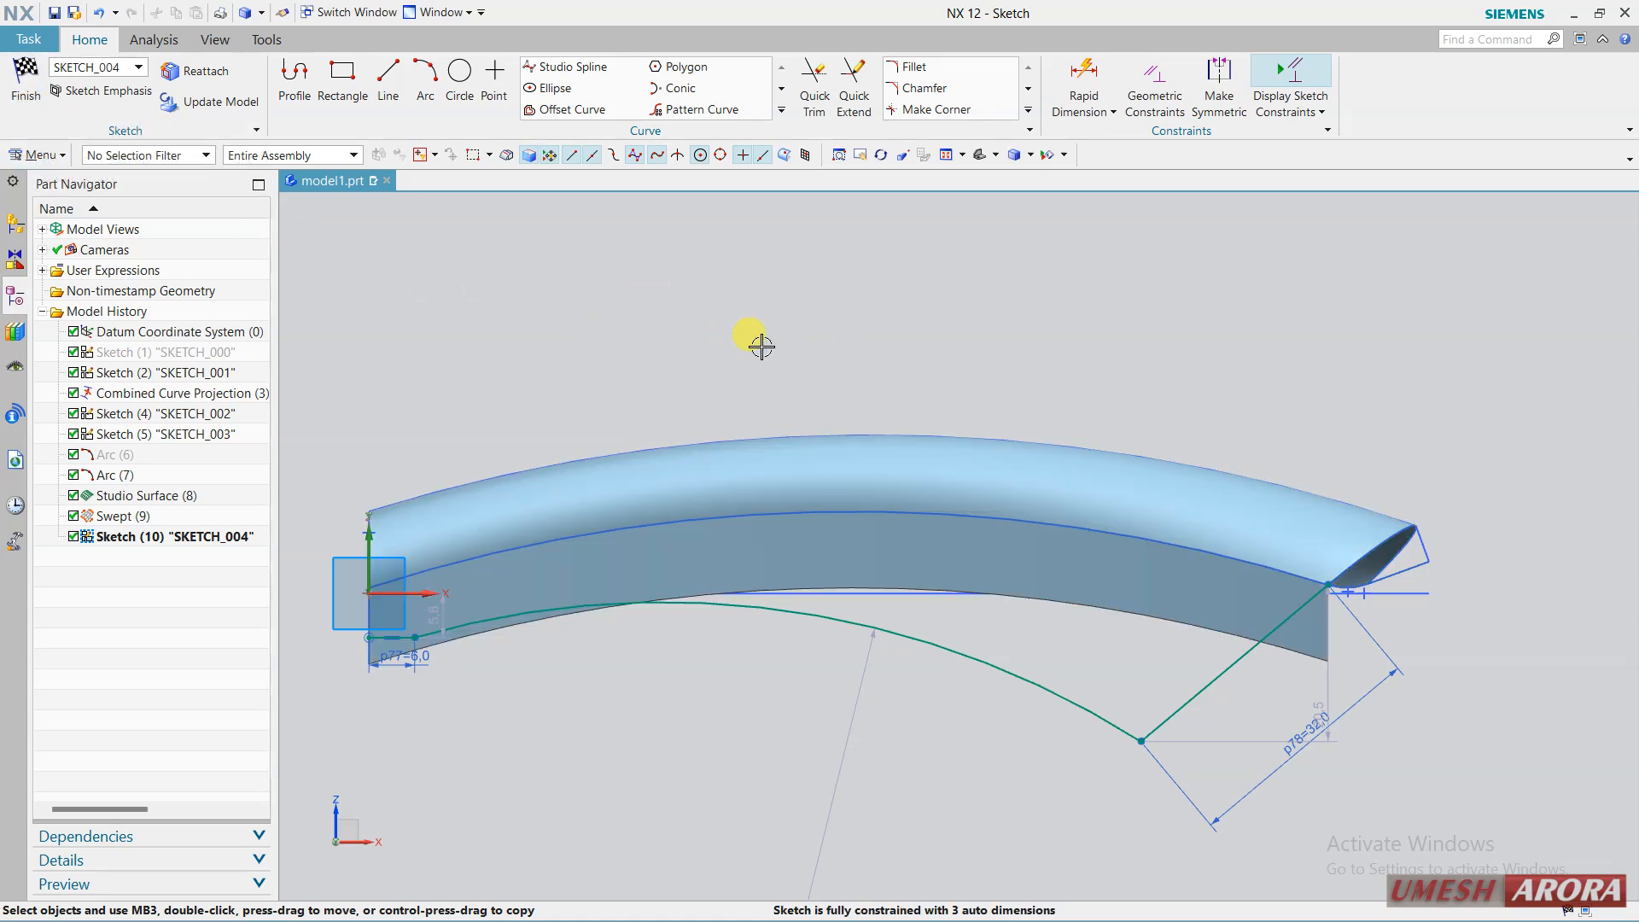
pyautogui.moveTo(768, 348); pyautogui.dragTo(784, 350, button='middle')
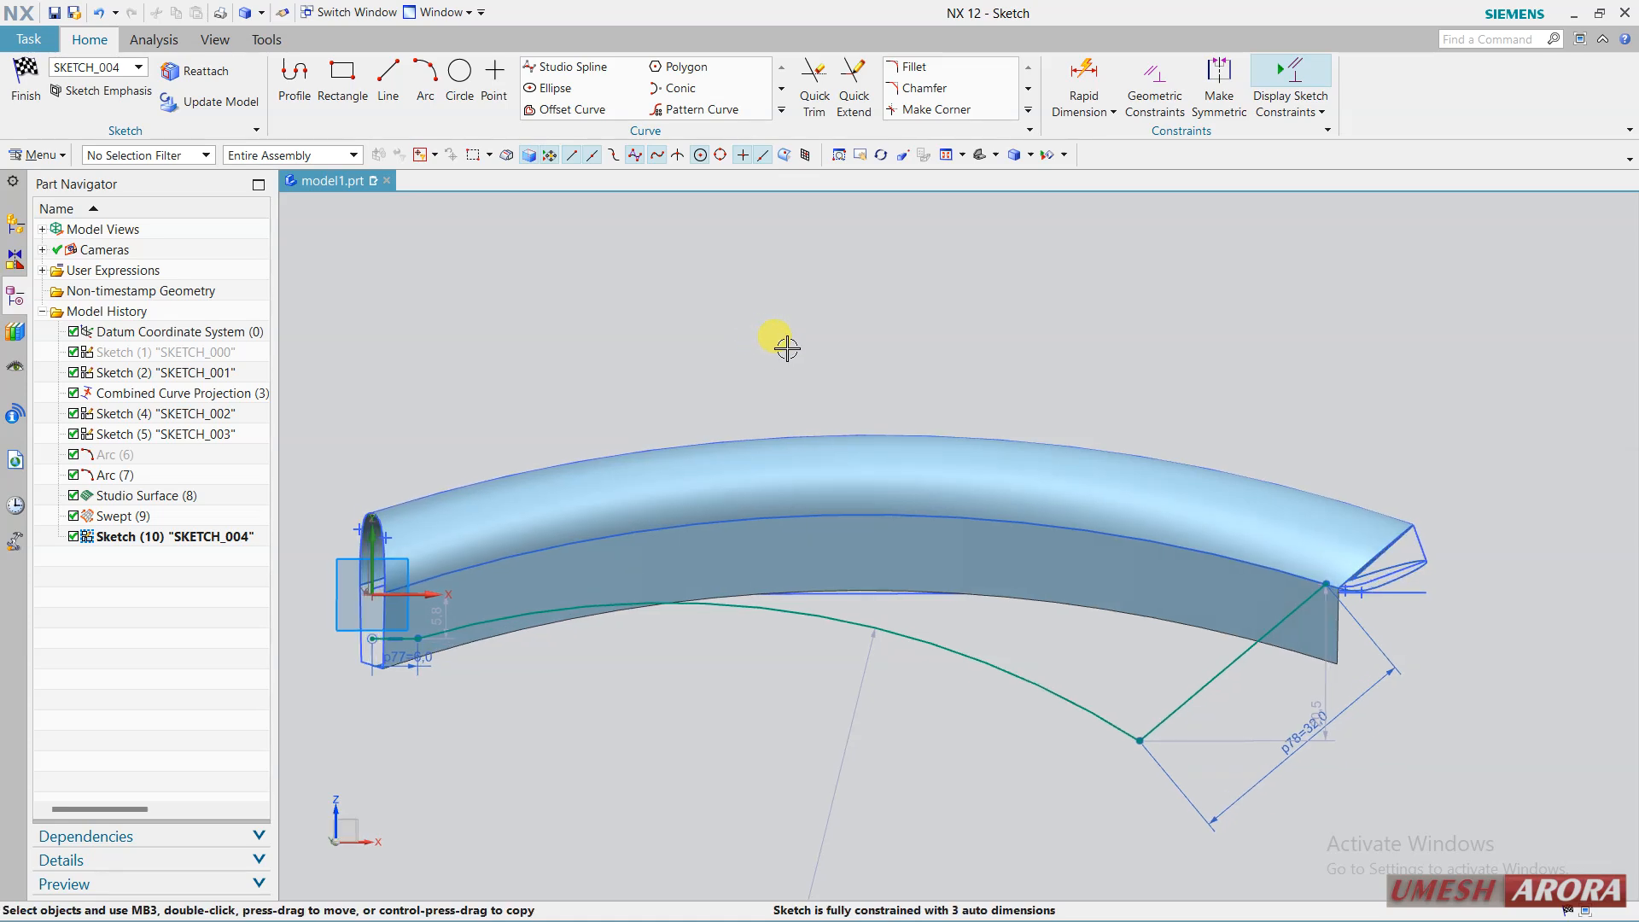
pyautogui.moveTo(786, 347); pyautogui.dragTo(765, 340, button='middle')
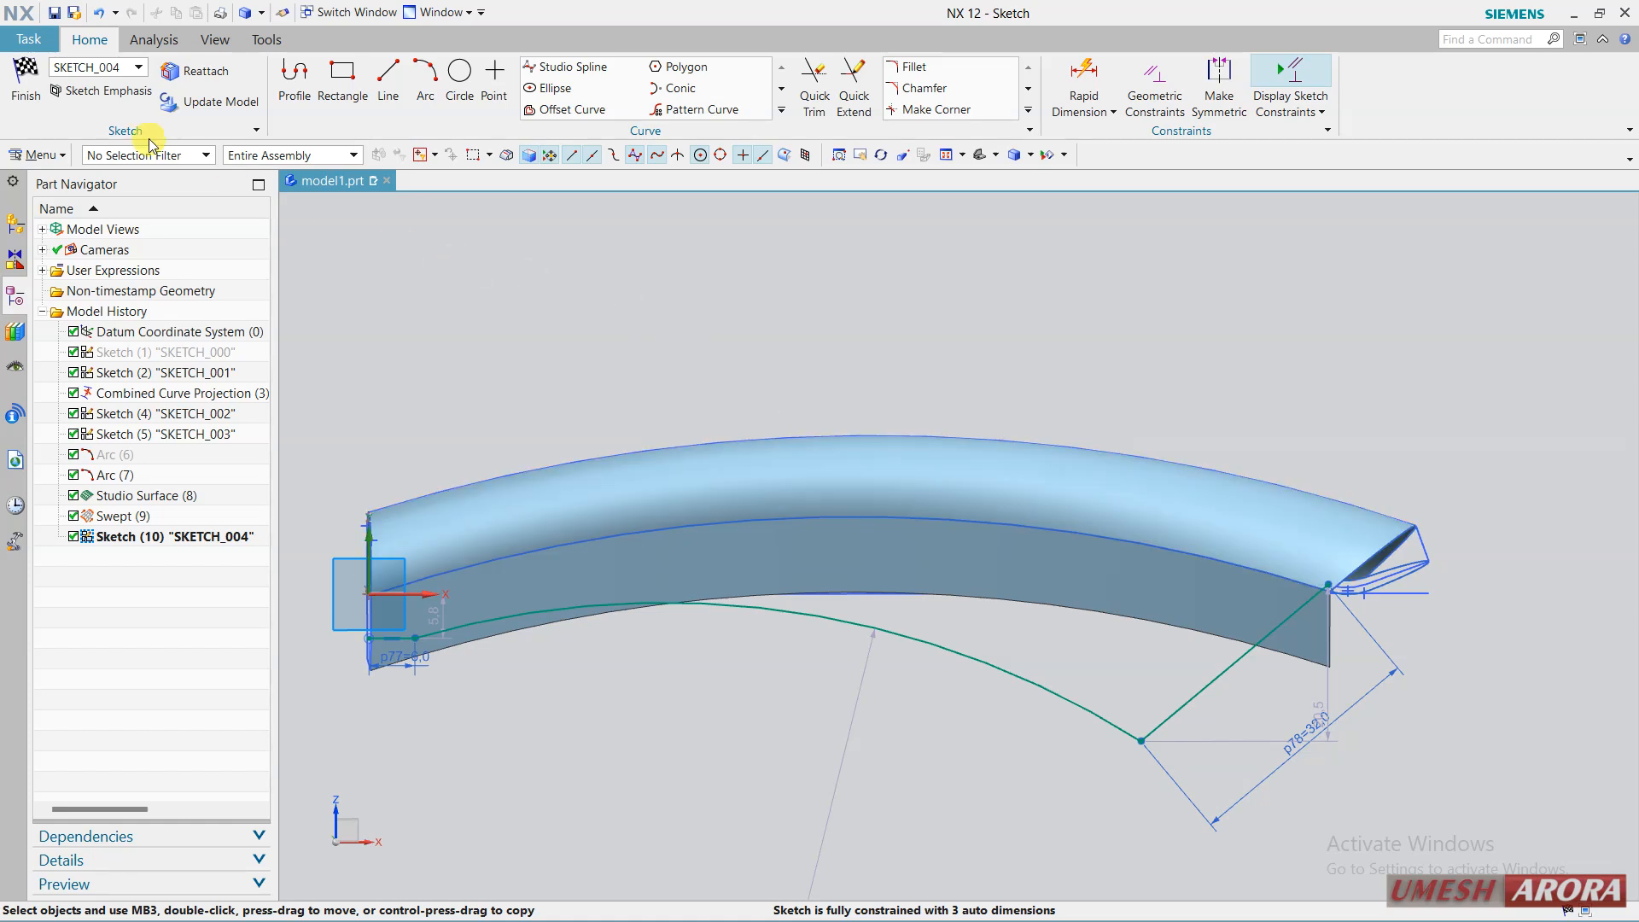
pyautogui.click(27, 95)
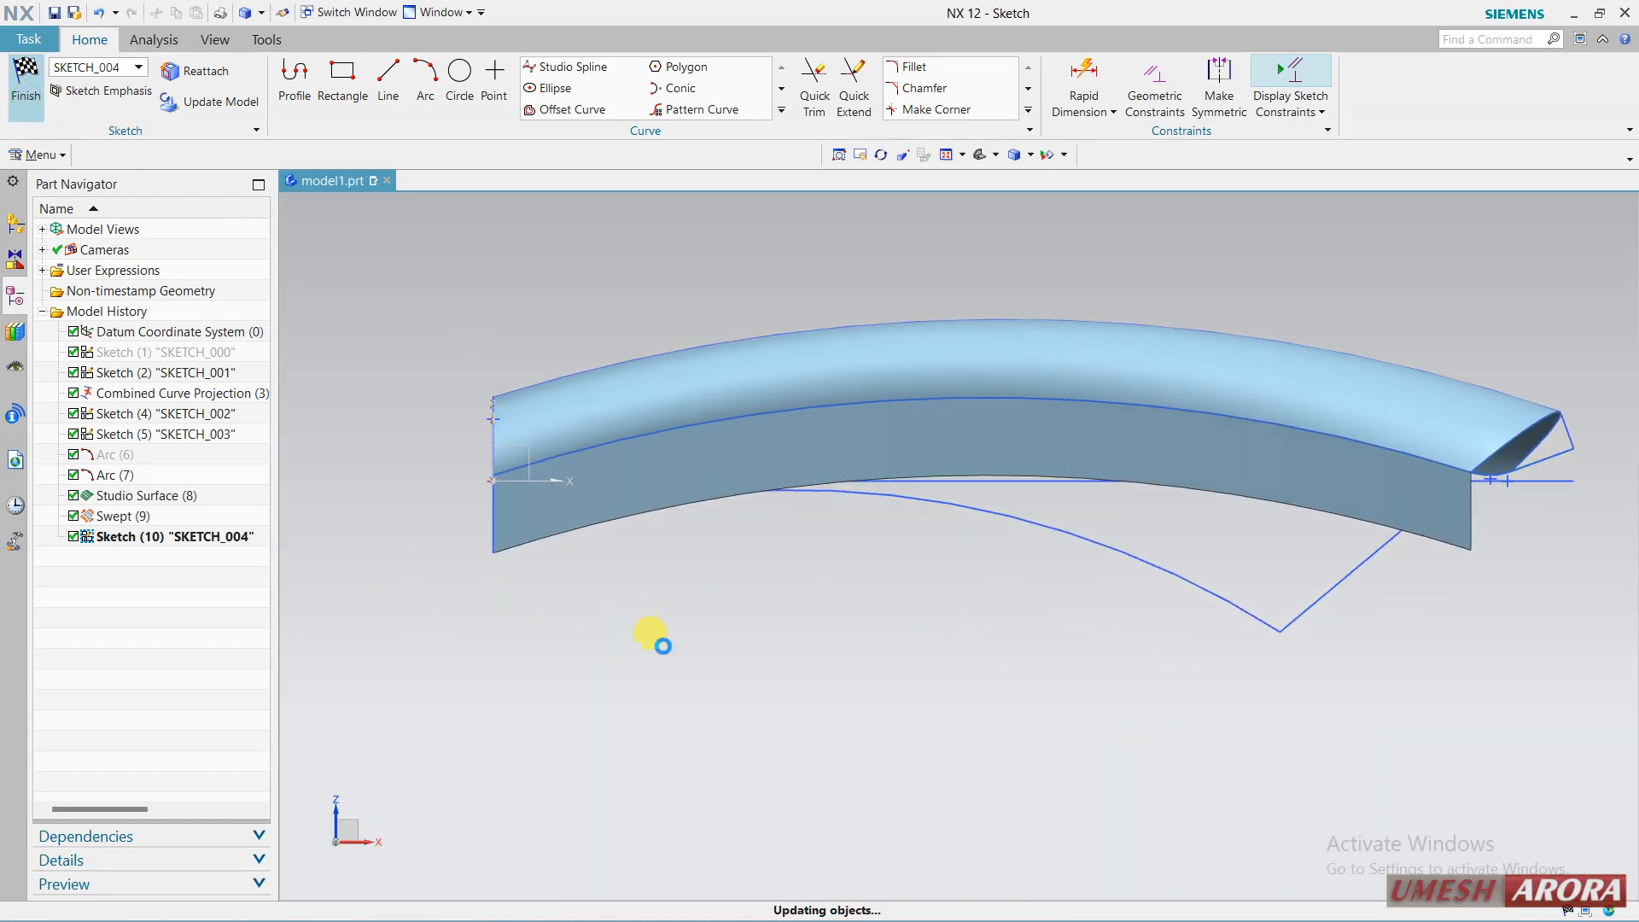
# Extend the swept side wall sheet from its lower edge with an Offset limit of 18 mm.
pyautogui.moveTo(684, 651); pyautogui.dragTo(717, 659, button='middle')
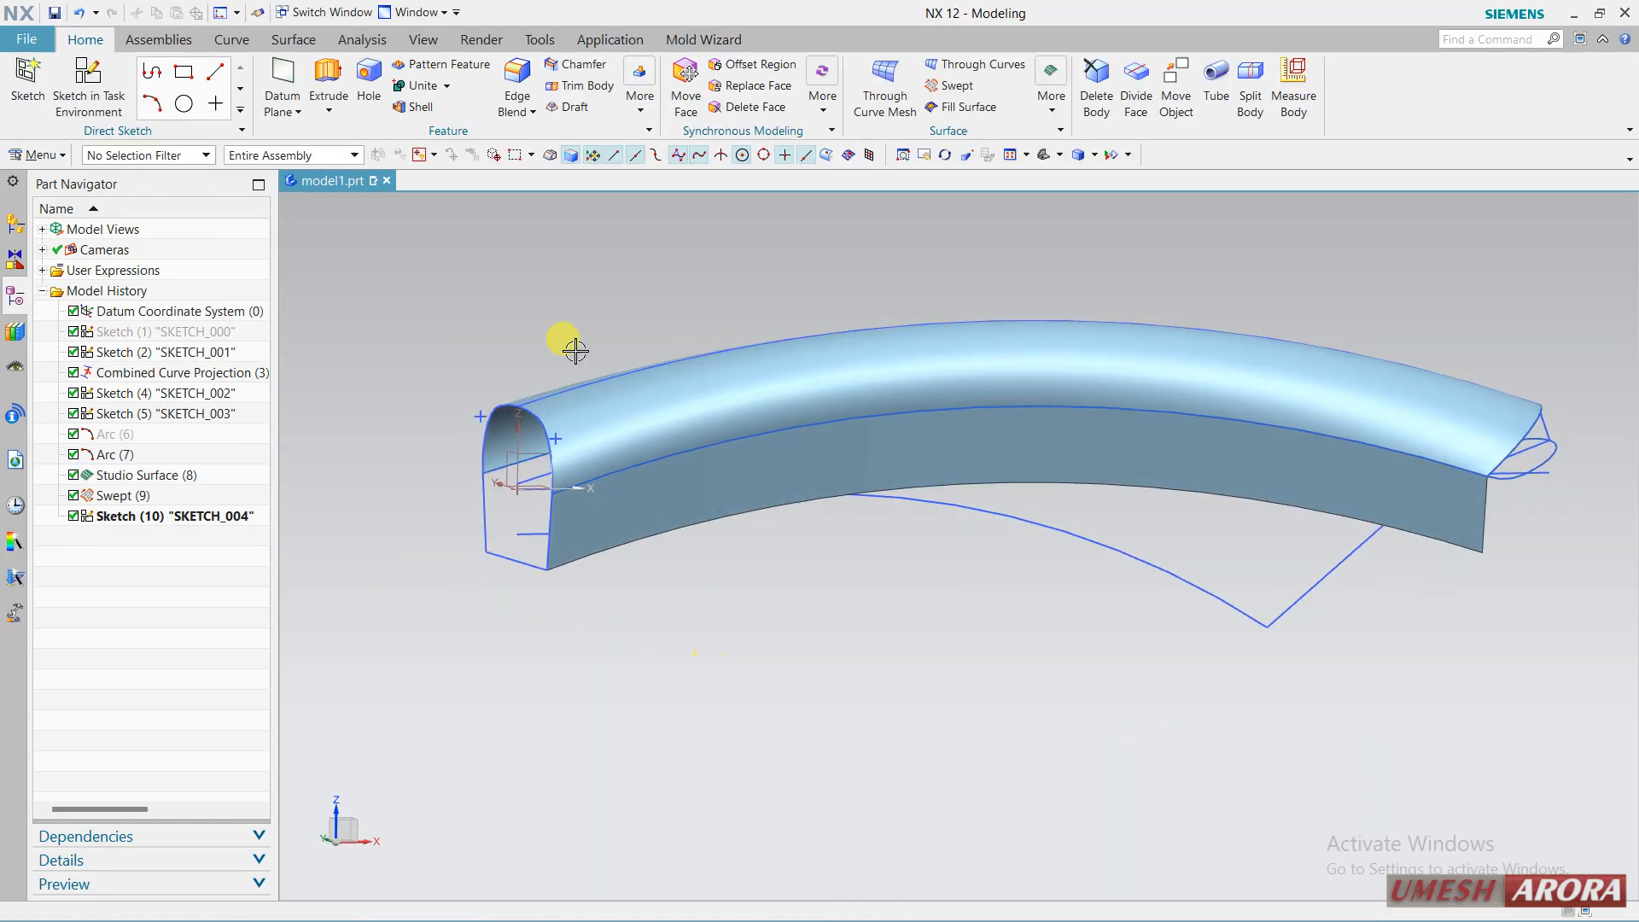
pyautogui.click(289, 39)
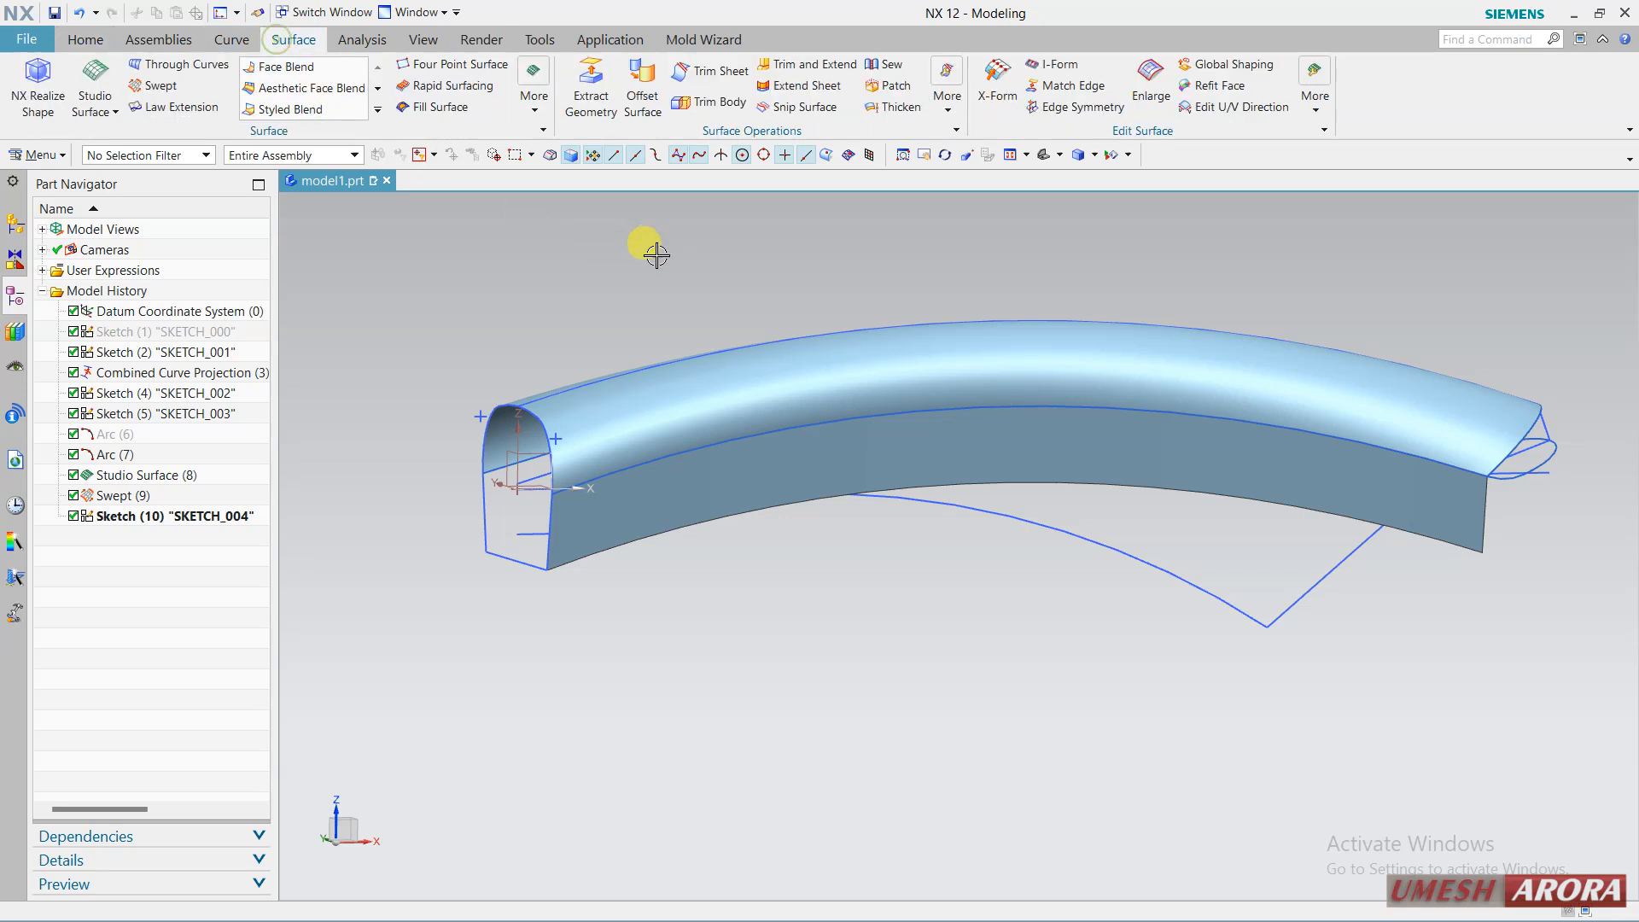
pyautogui.click(805, 88)
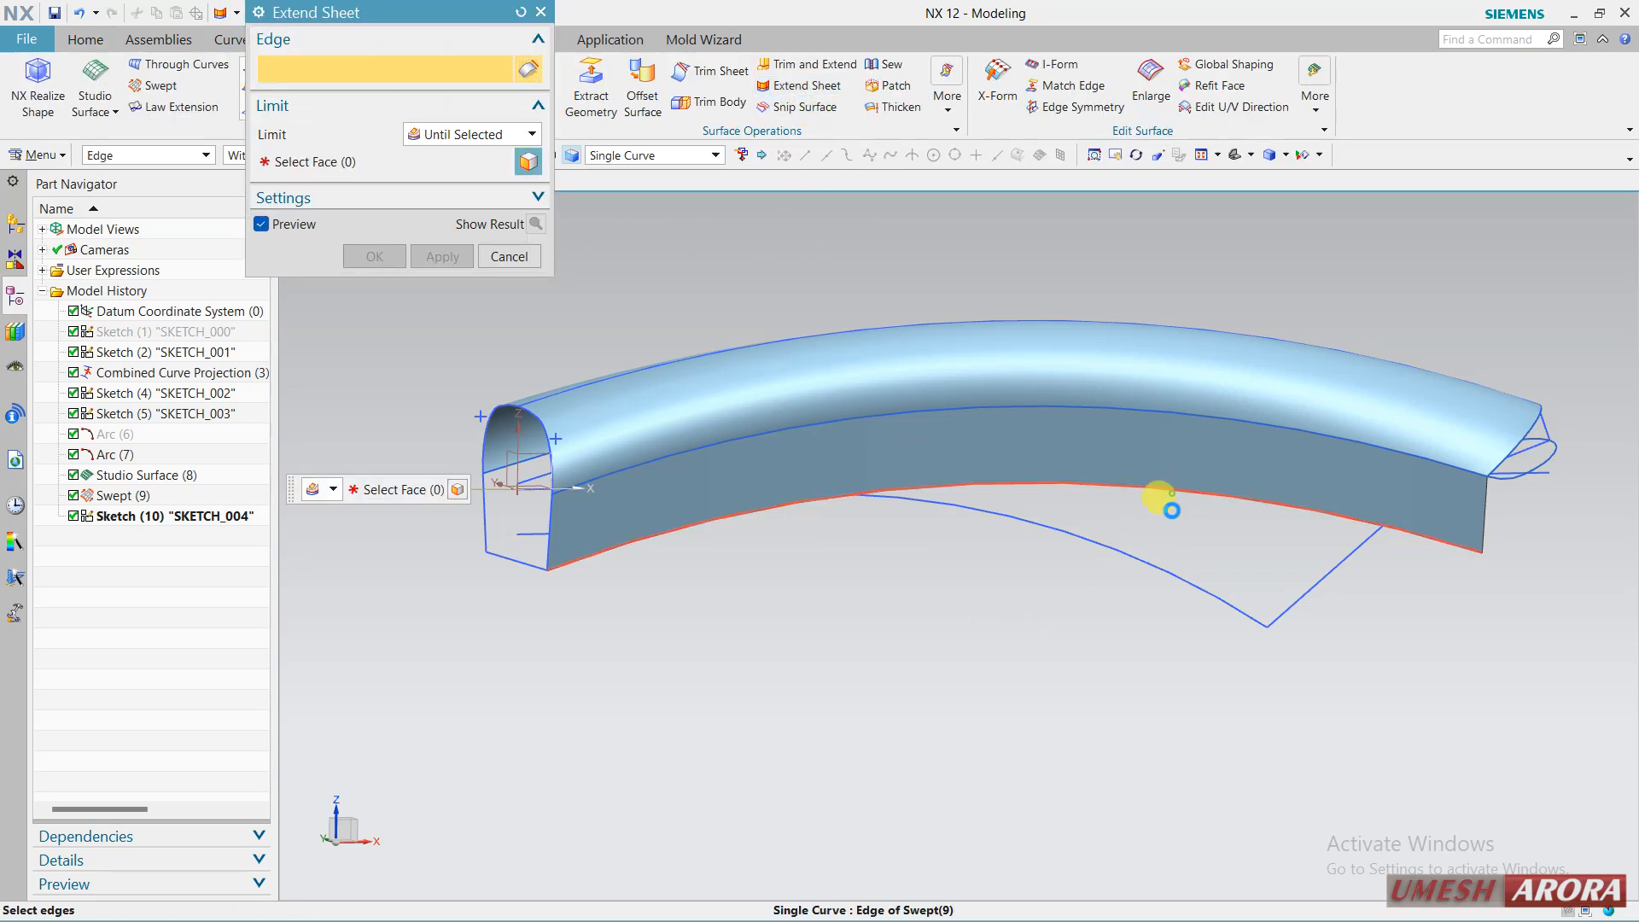
pyautogui.click(1161, 504)
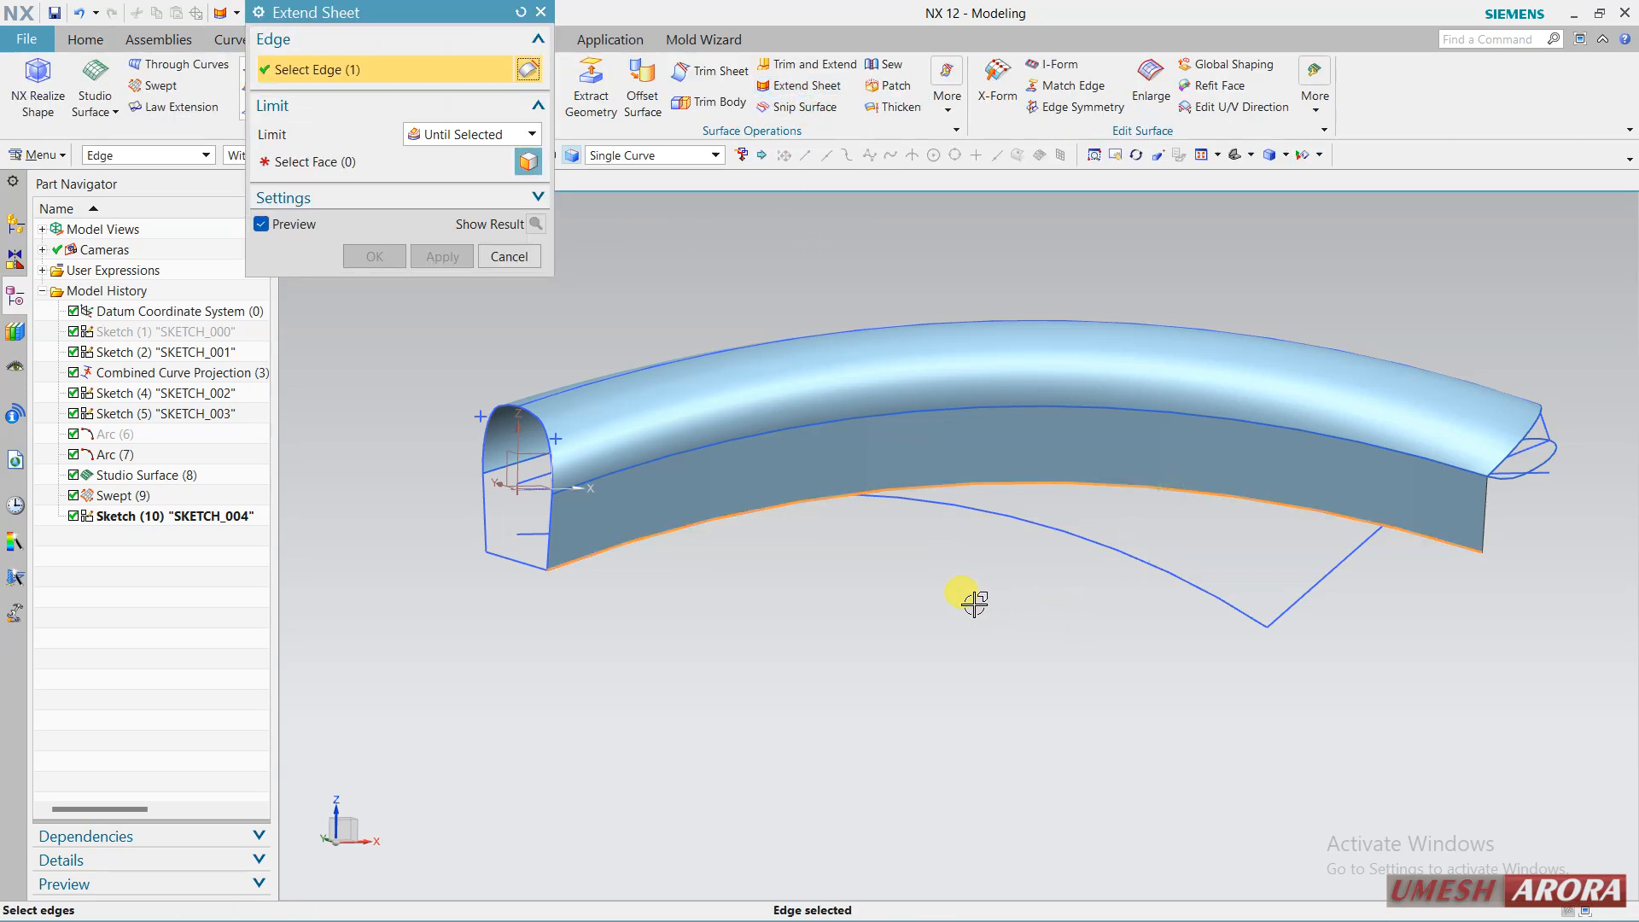
pyautogui.click(466, 134)
pyautogui.click(431, 152)
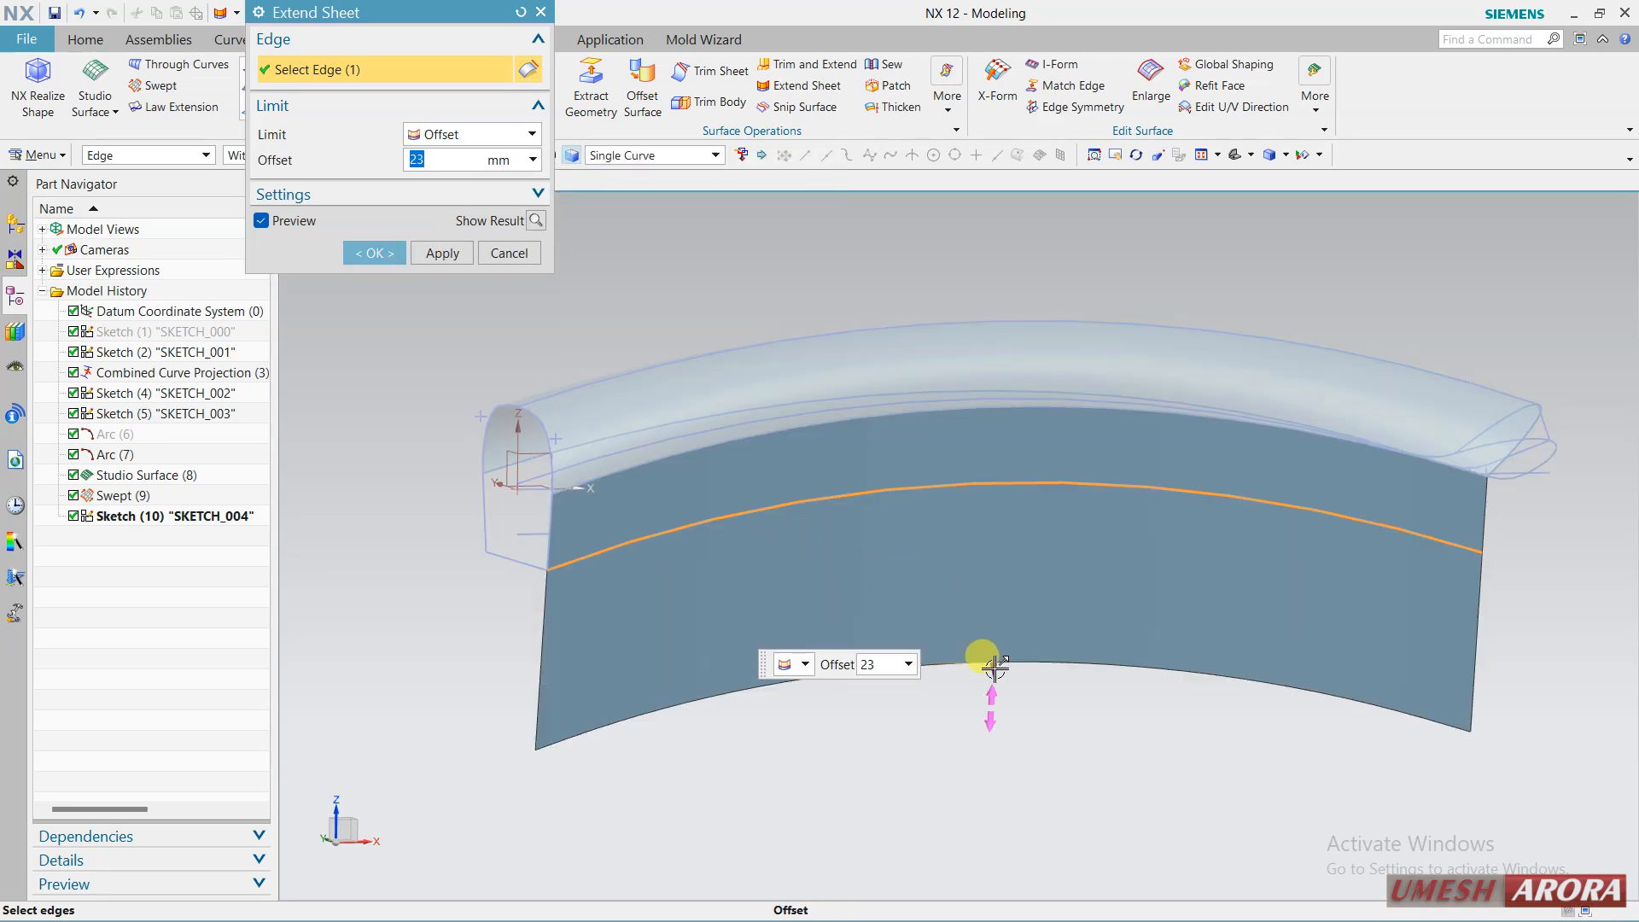
pyautogui.moveTo(996, 668); pyautogui.dragTo(997, 610)
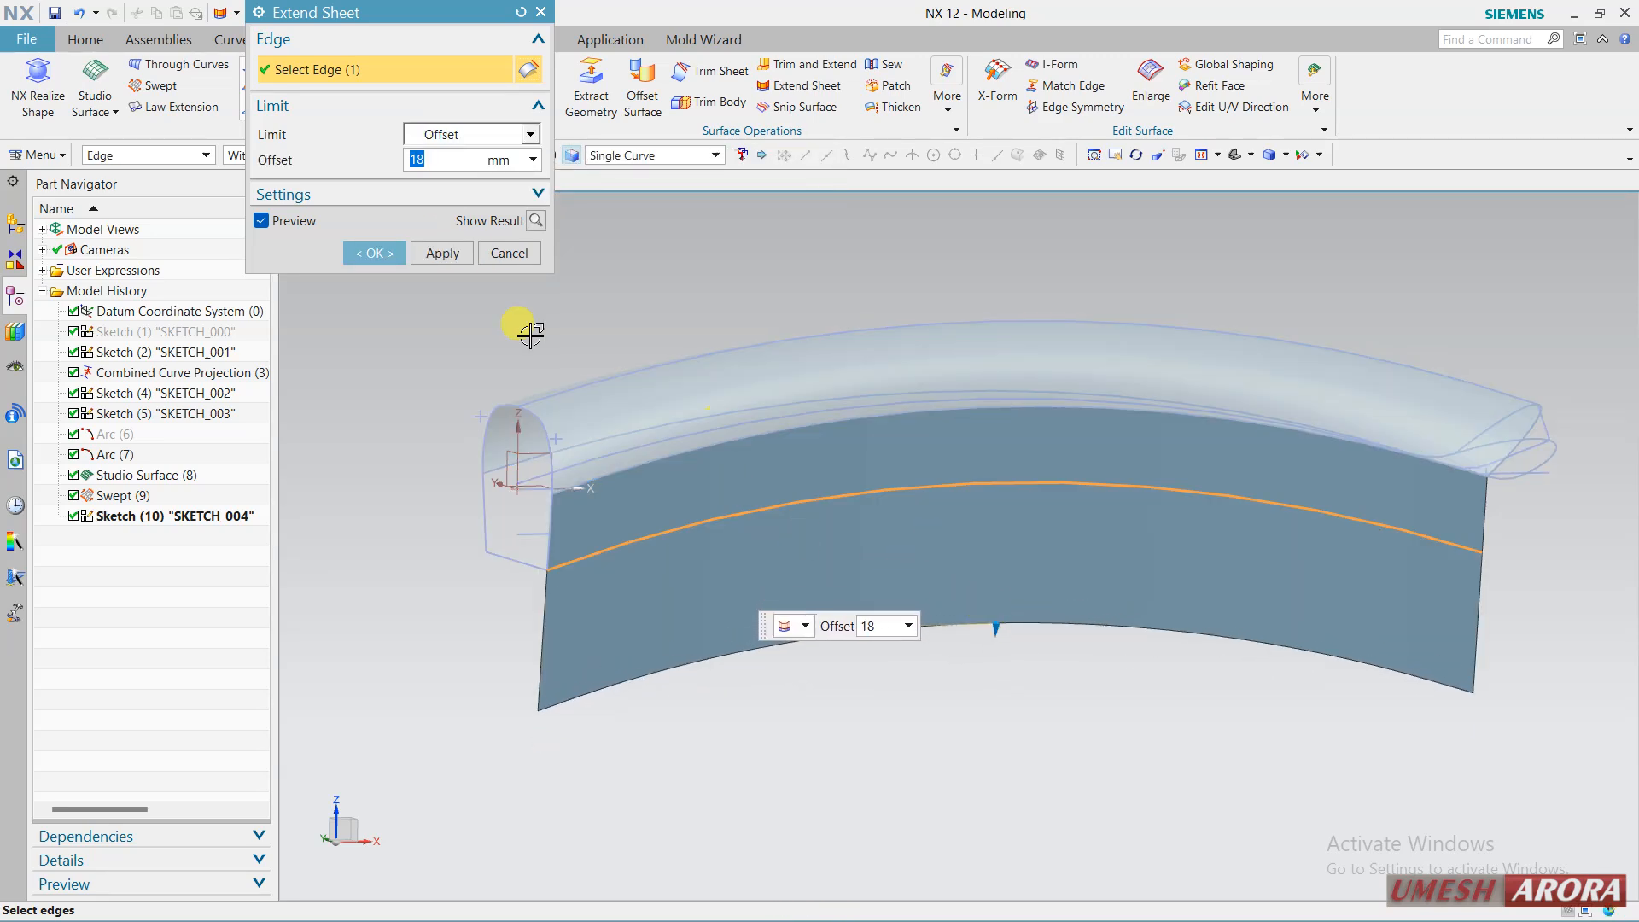
pyautogui.click(352, 252)
pyautogui.moveTo(792, 288); pyautogui.dragTo(674, 282, button='middle')
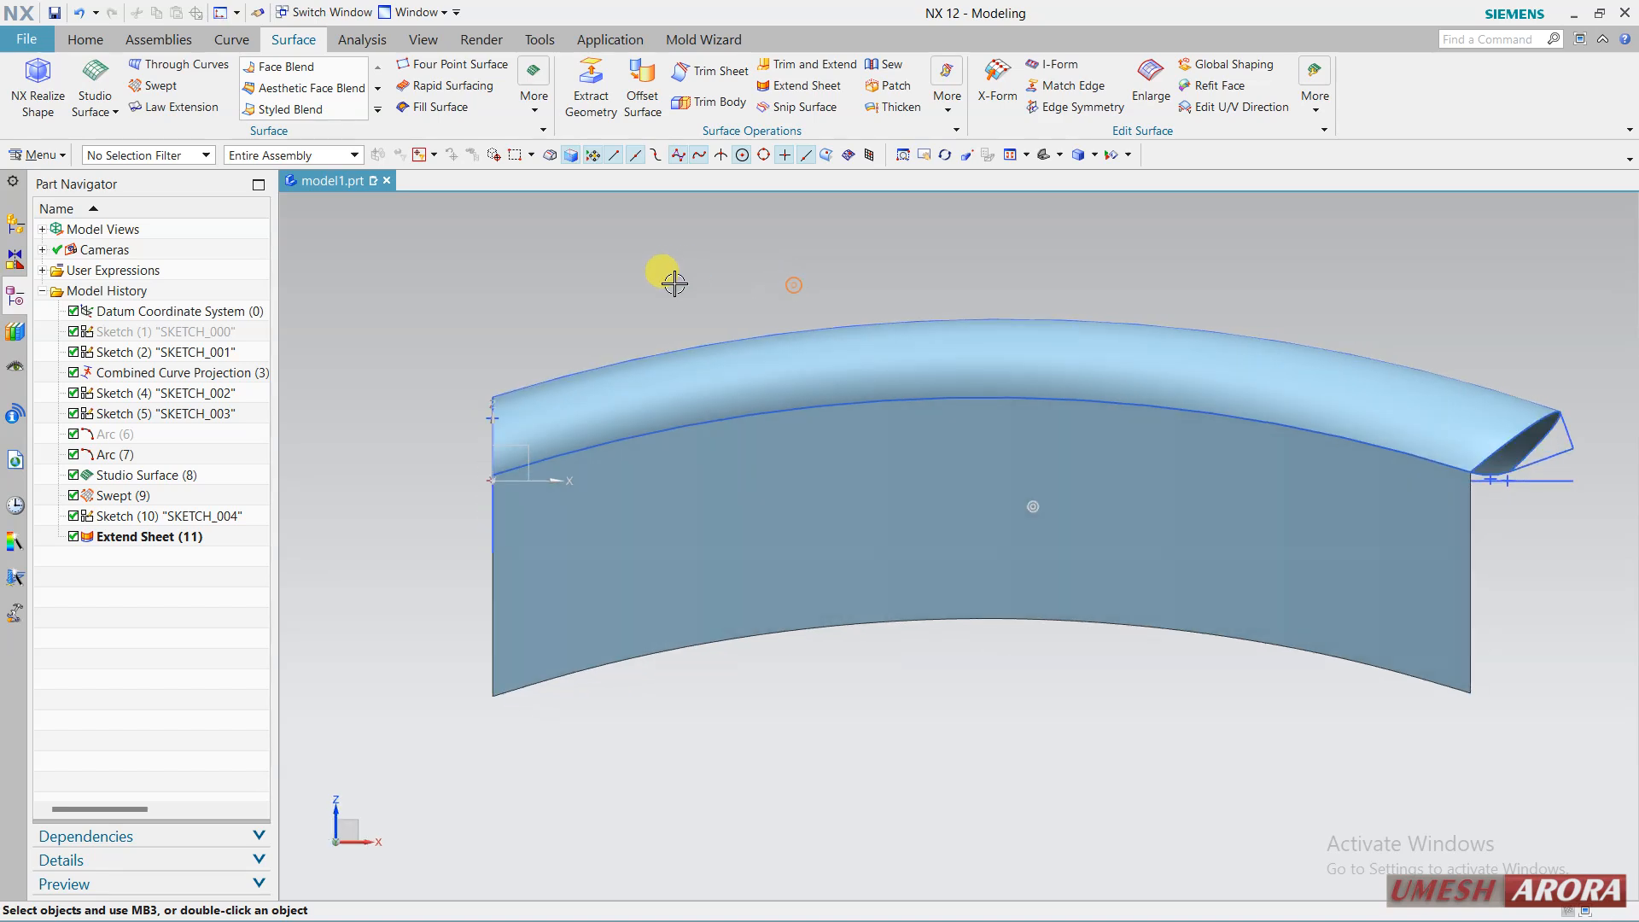
# Reorder Extend Sheet before SKETCH_004 in the history and raise that sketch's corner between the arc and the 32 mm slanted line.
pyautogui.moveTo(141, 540); pyautogui.dragTo(149, 525)
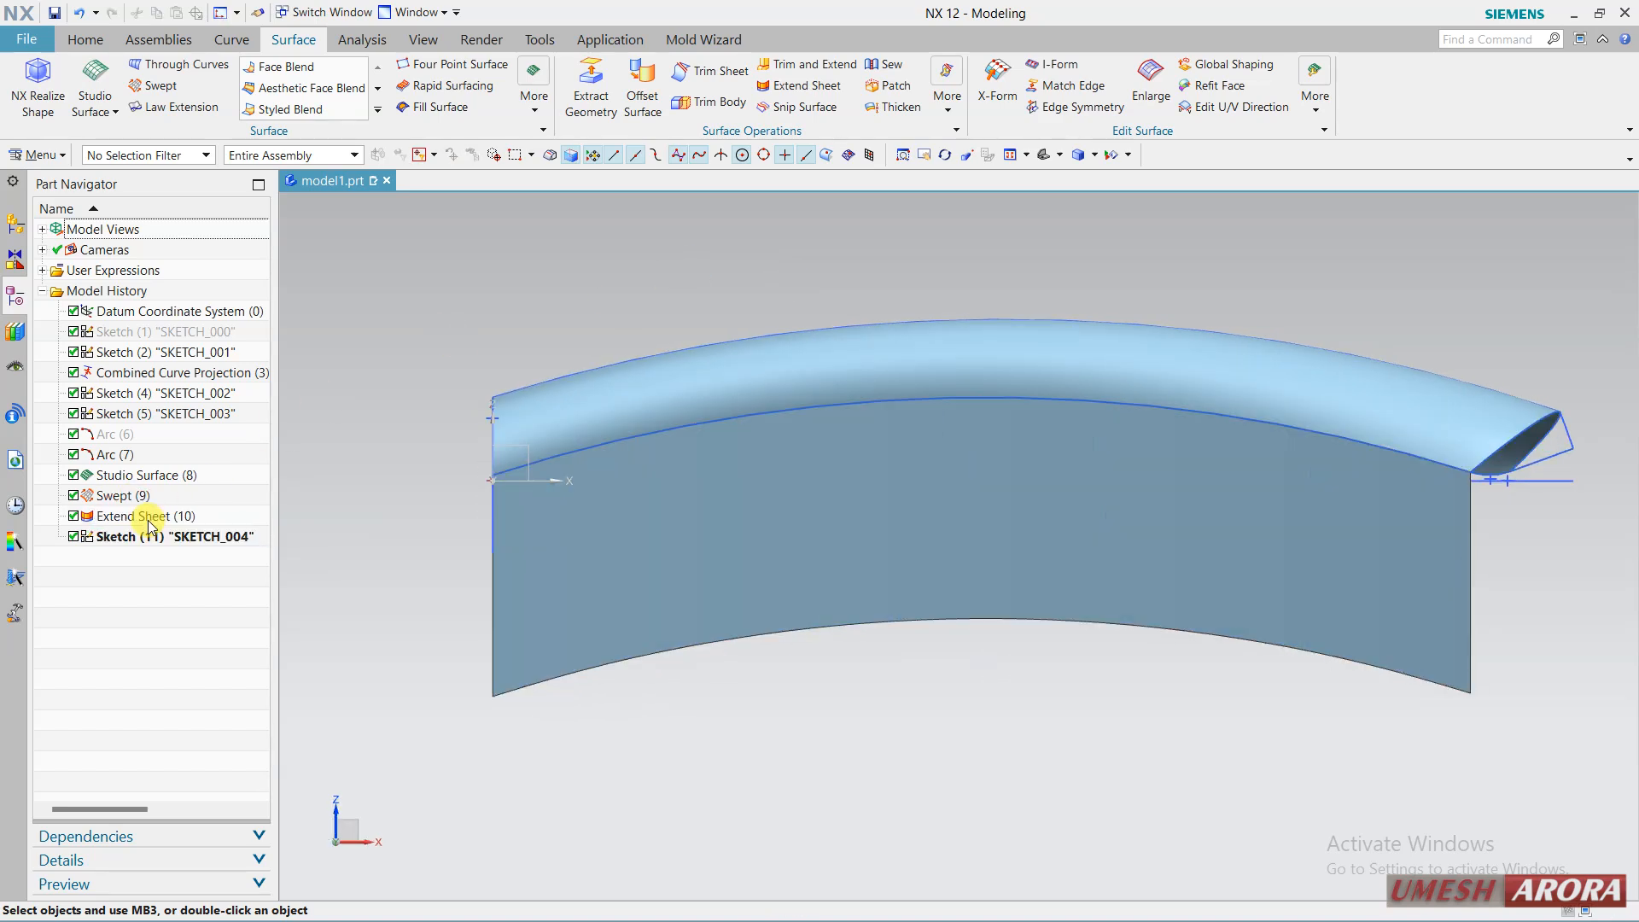
pyautogui.doubleClick(150, 539)
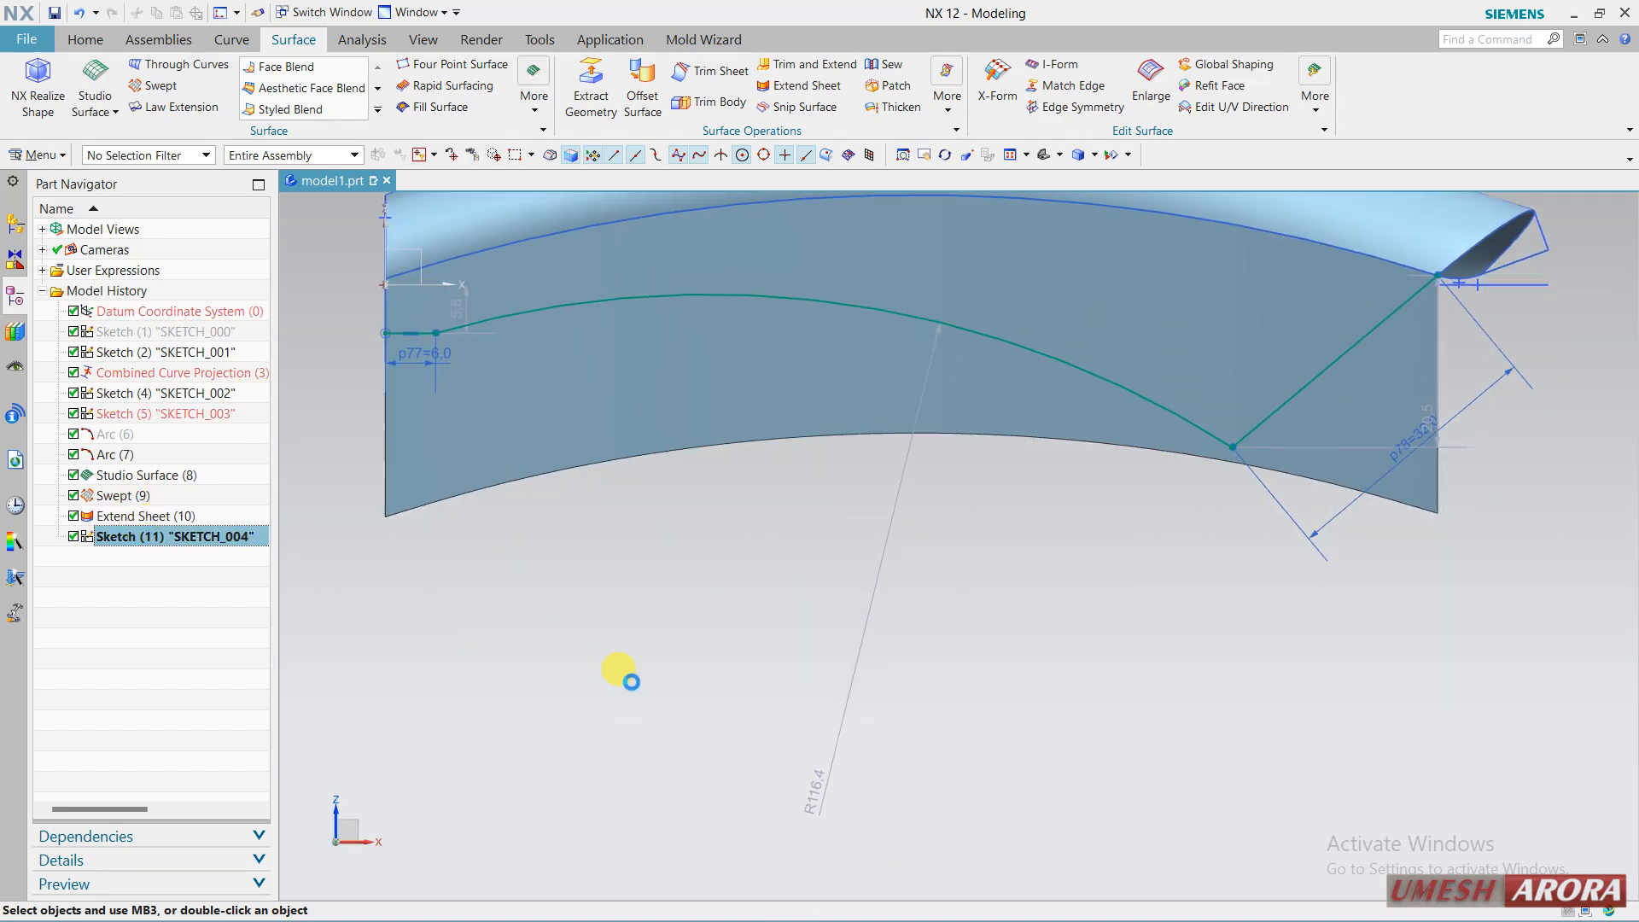
pyautogui.scroll(2, 859, 248)
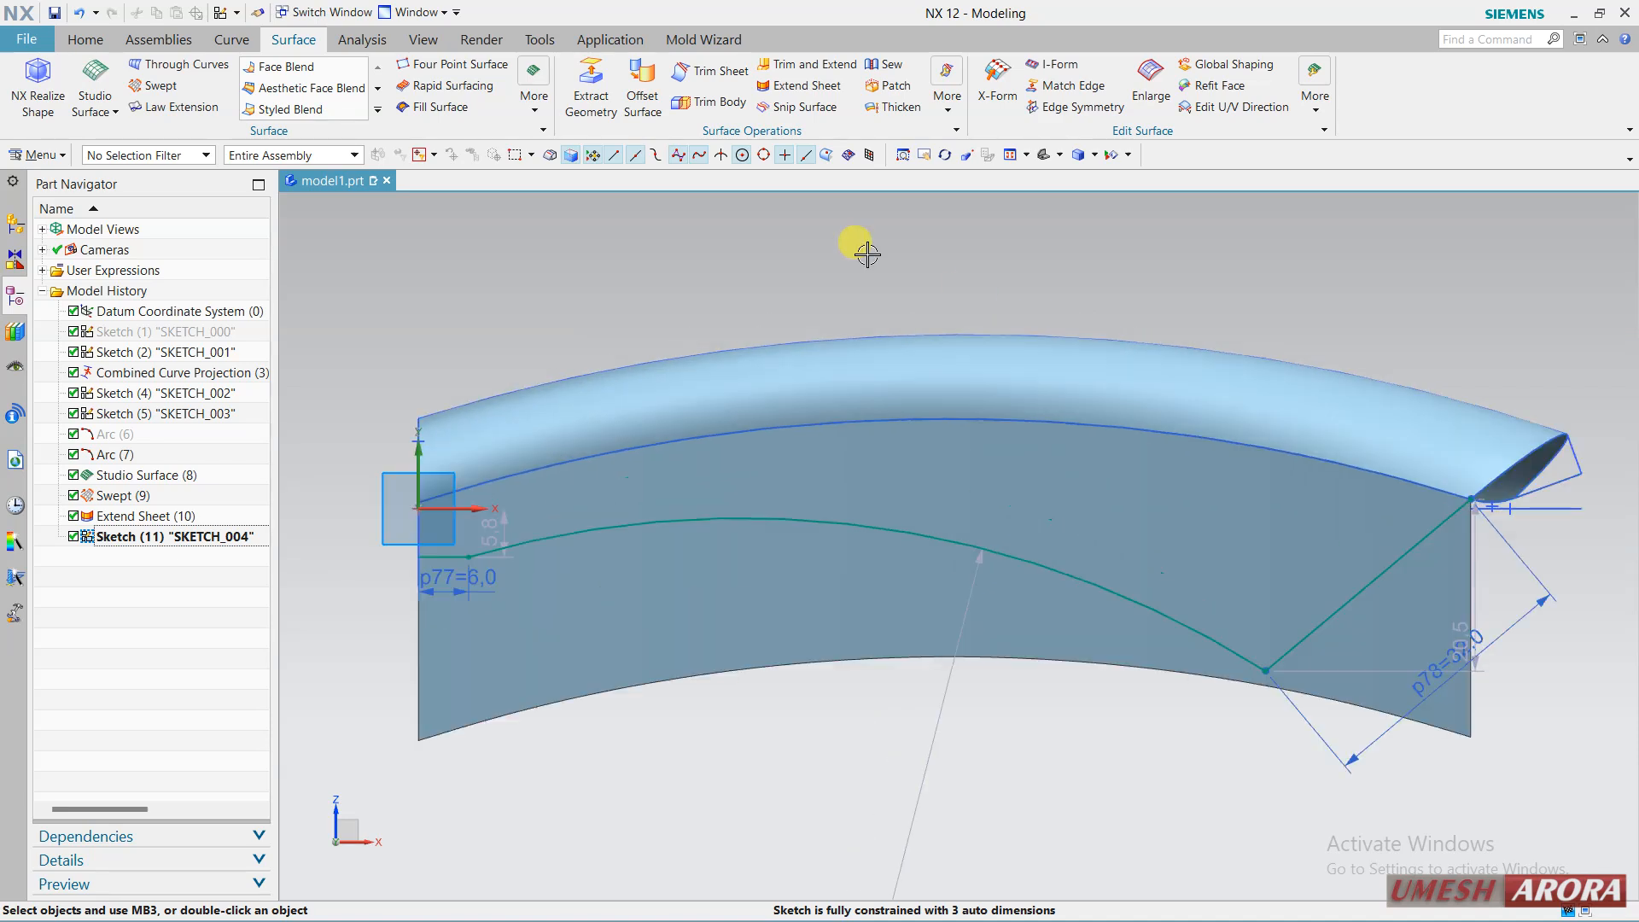
pyautogui.moveTo(1266, 677)
pyautogui.mouseDown()
pyautogui.moveTo(1181, 560)
pyautogui.moveTo(1195, 570)
pyautogui.mouseUp()
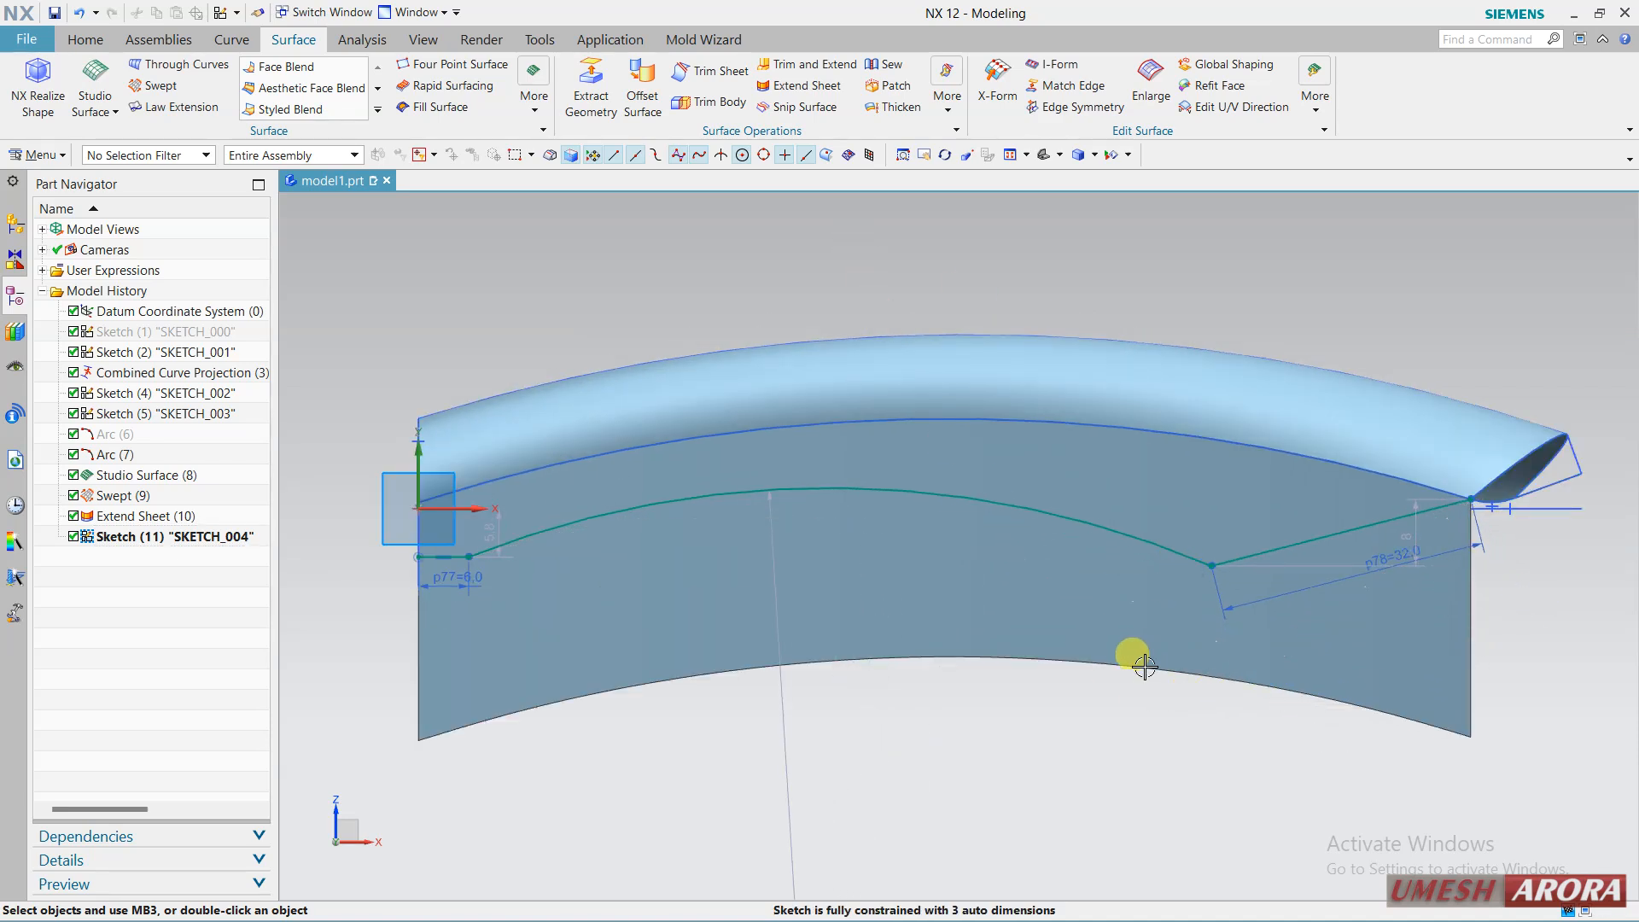
# Set the short horizontal line's distance below the sketch's horizontal axis to 8 mm, after trying 10 mm.
pyautogui.scroll(1, 413, 561)
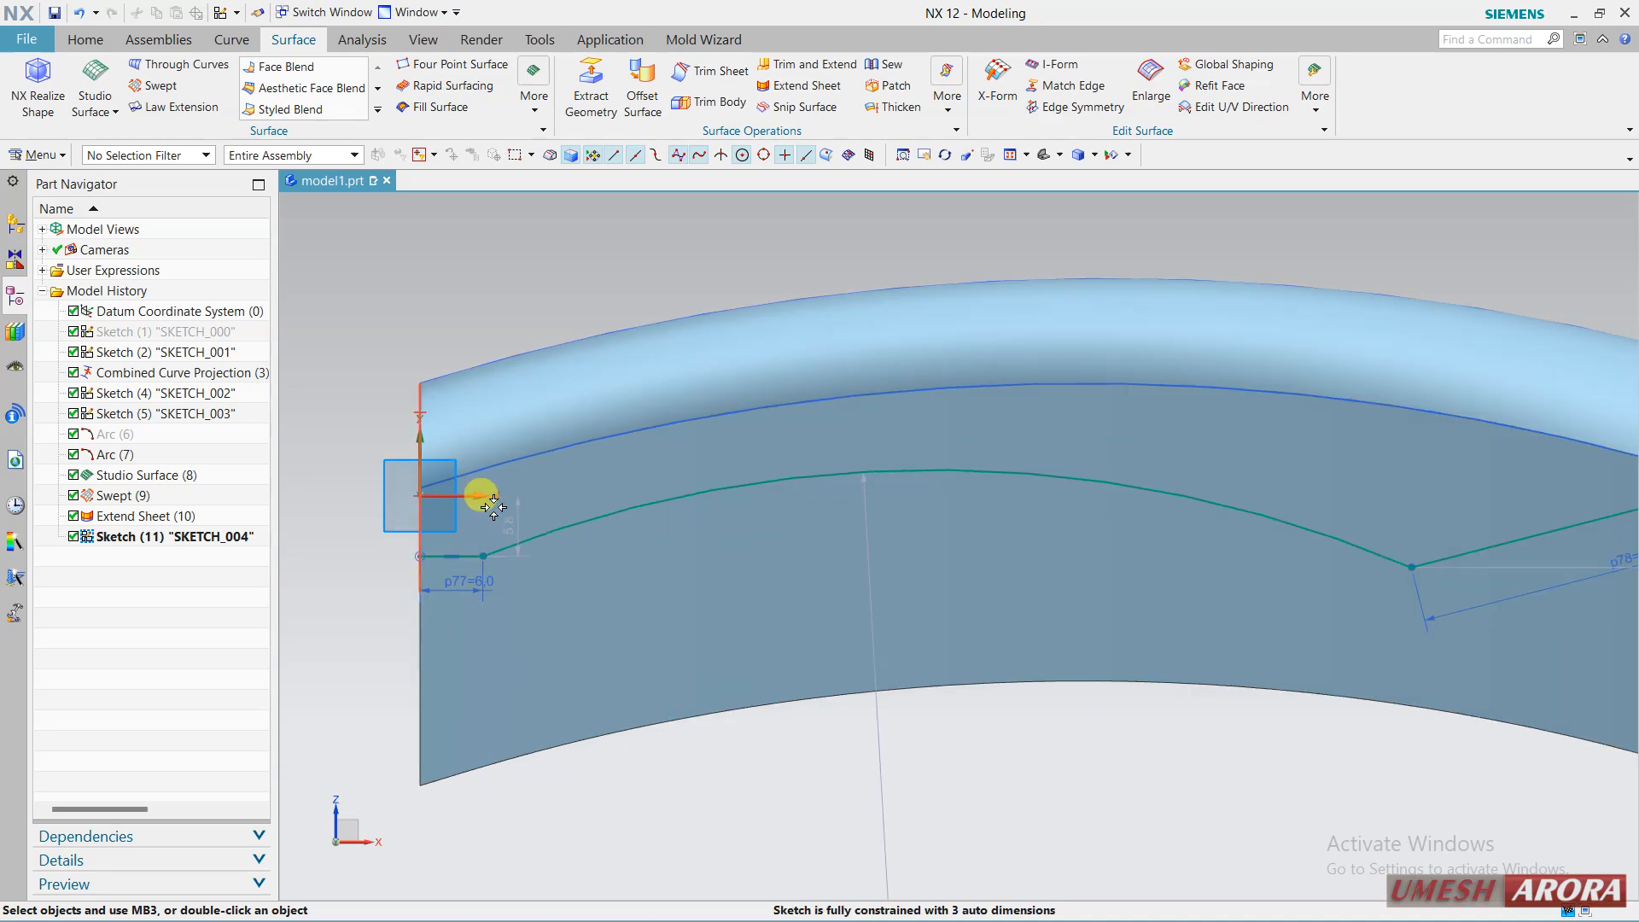
pyautogui.click(397, 343)
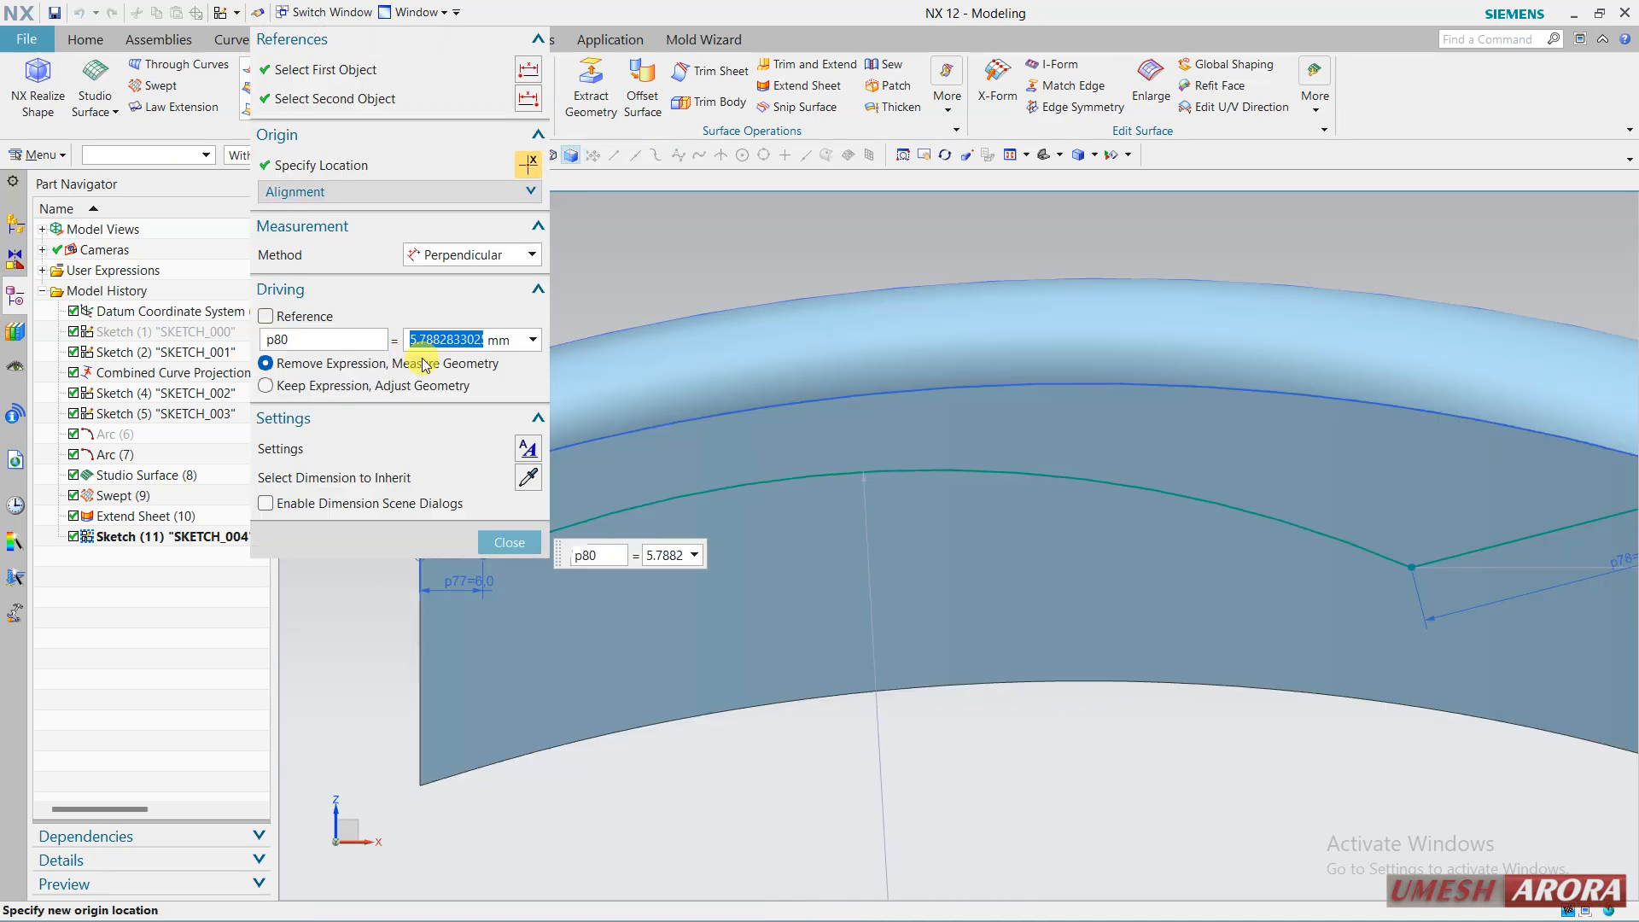
pyautogui.write('10')
pyautogui.press('Return')
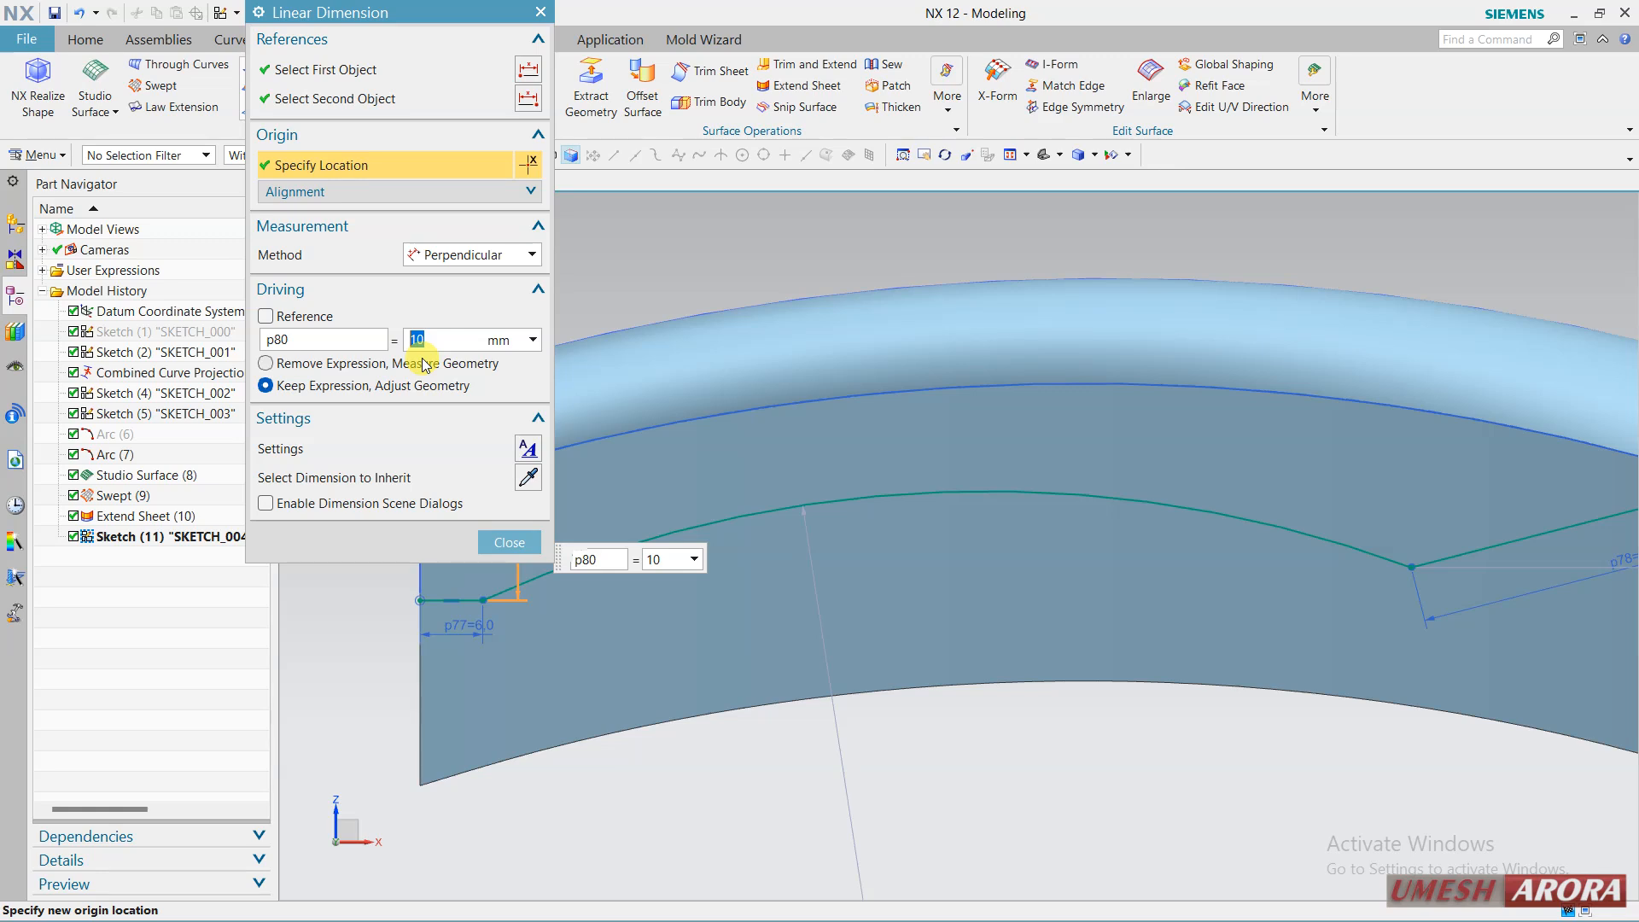
pyautogui.scroll(-2, 880, 679)
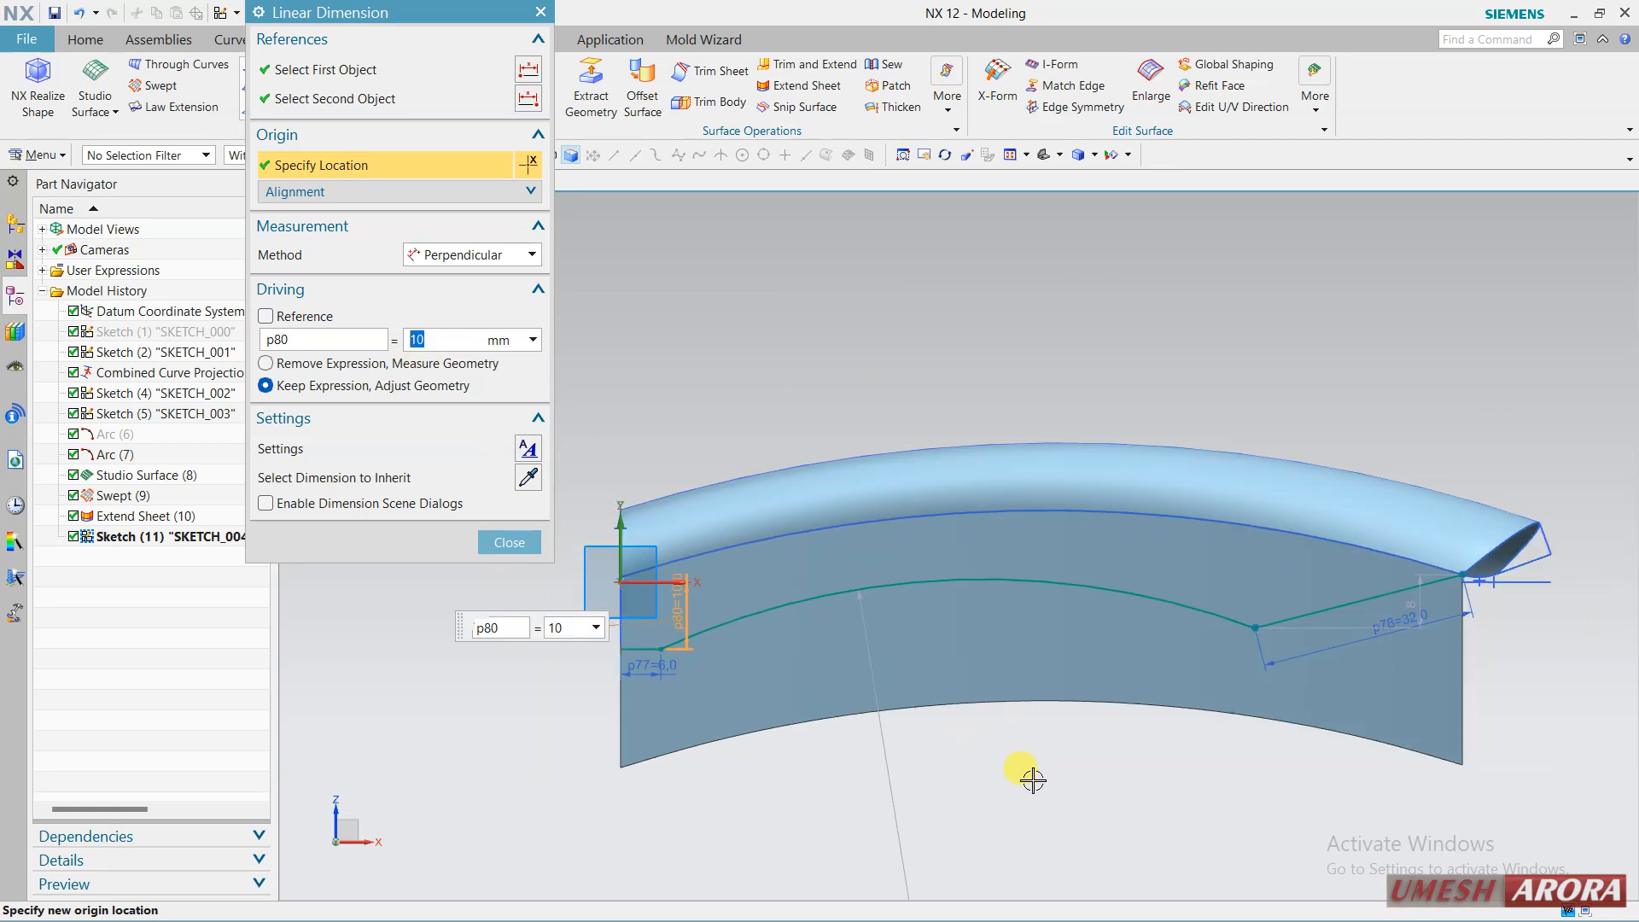
pyautogui.write('8')
pyautogui.press('Return')
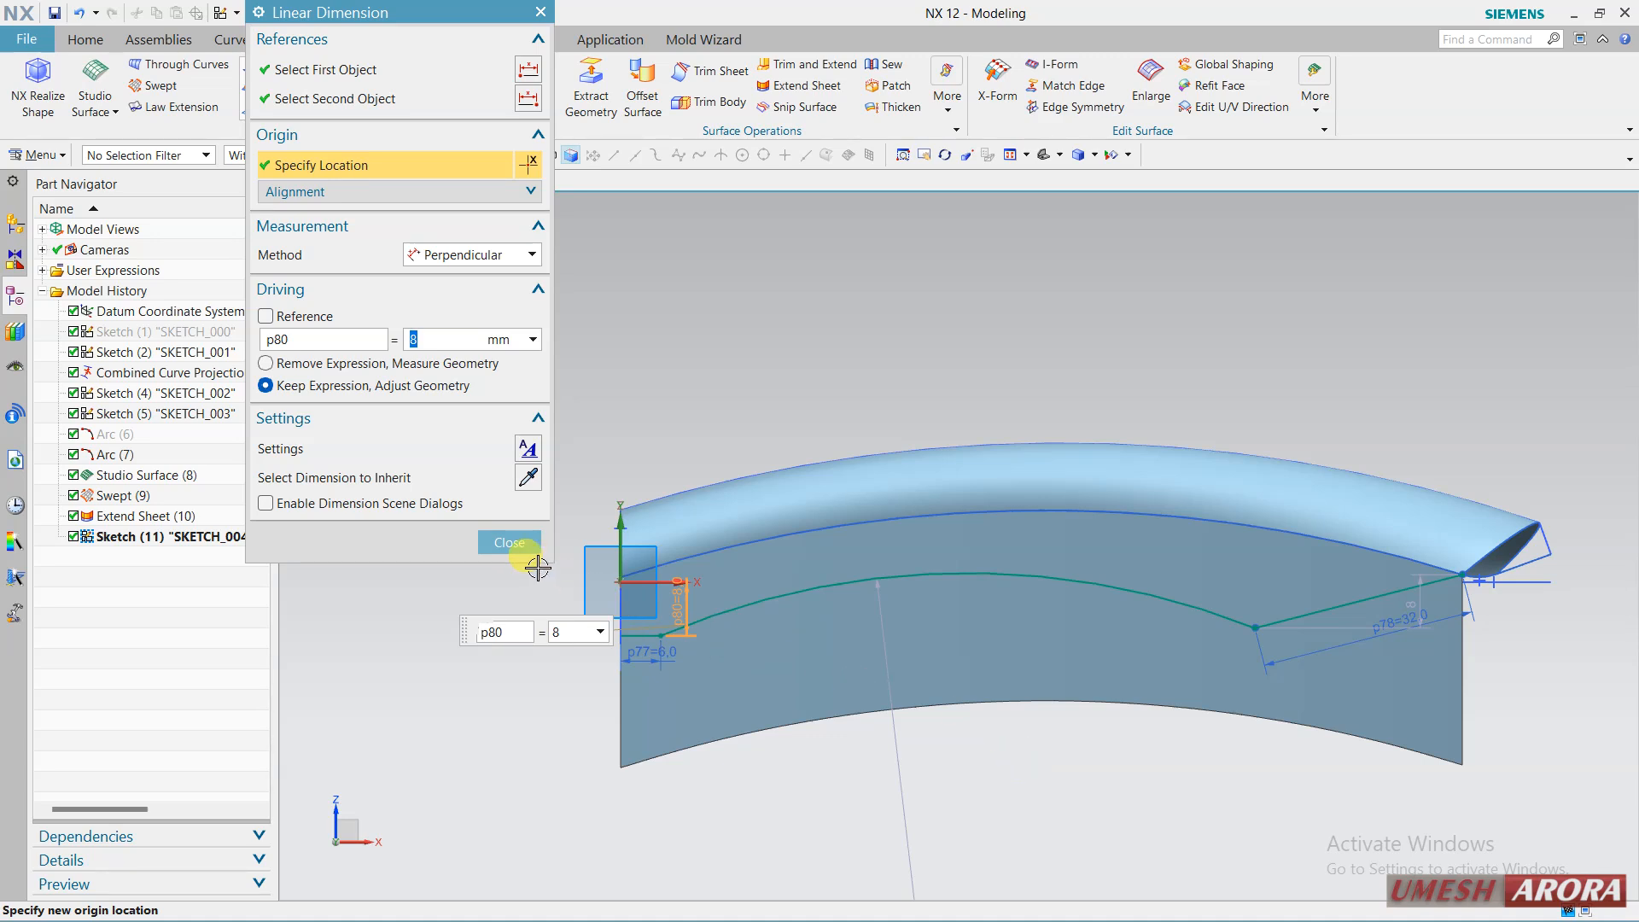
pyautogui.click(512, 544)
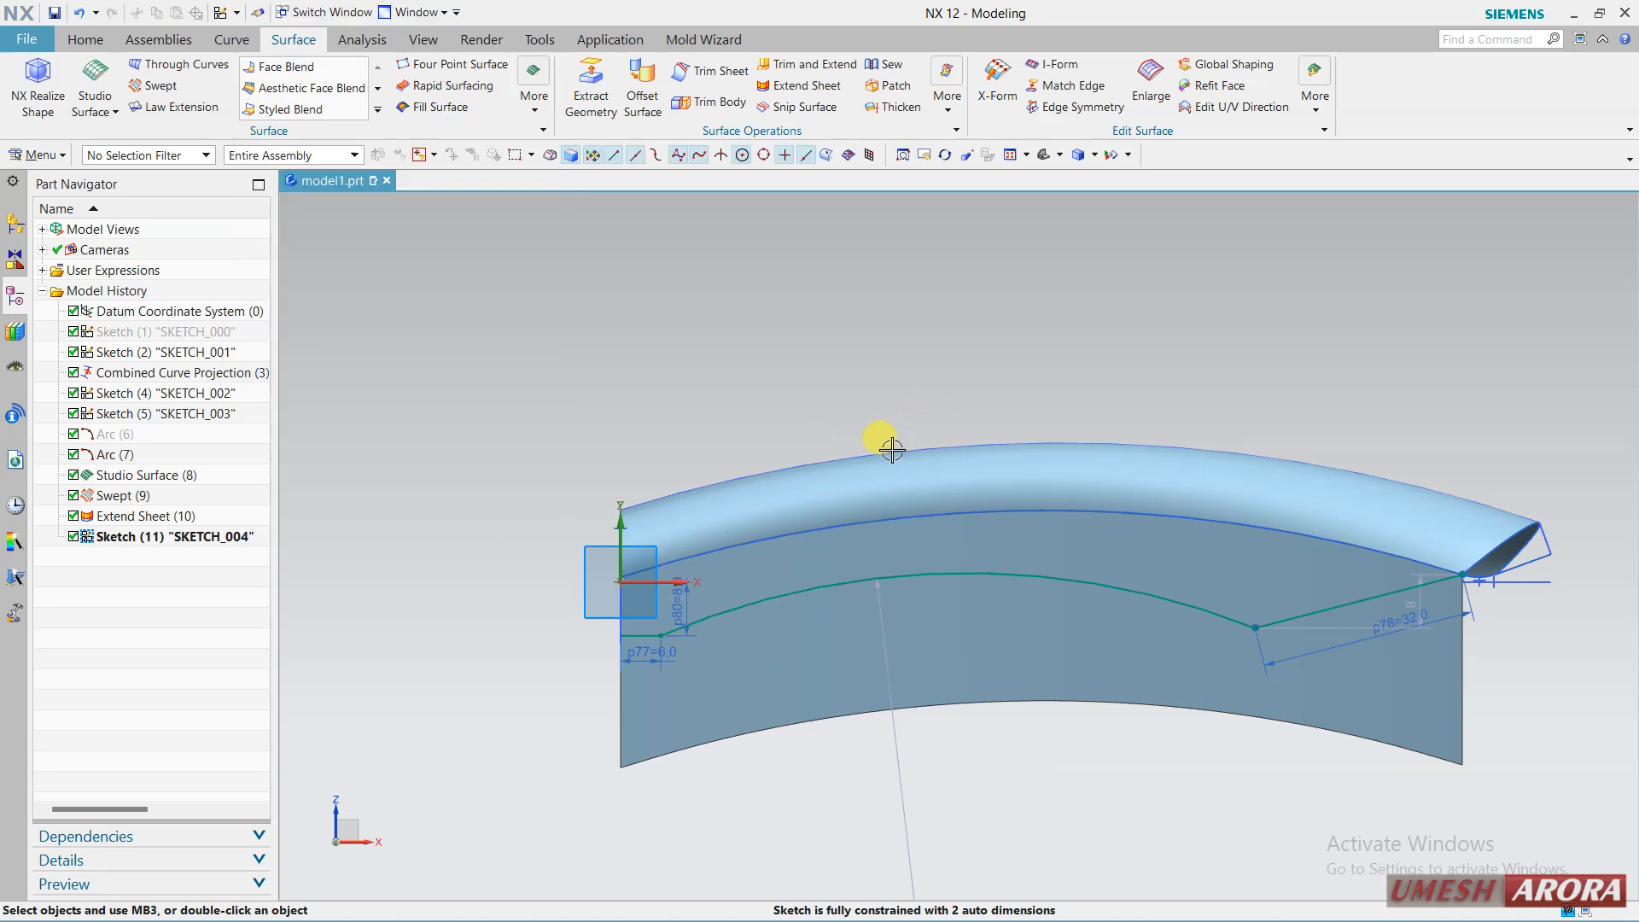
# Add a Rapid Dimension between the sketch's horizontal axis and the arc, and set it to 4 mm.
pyautogui.click(96, 39)
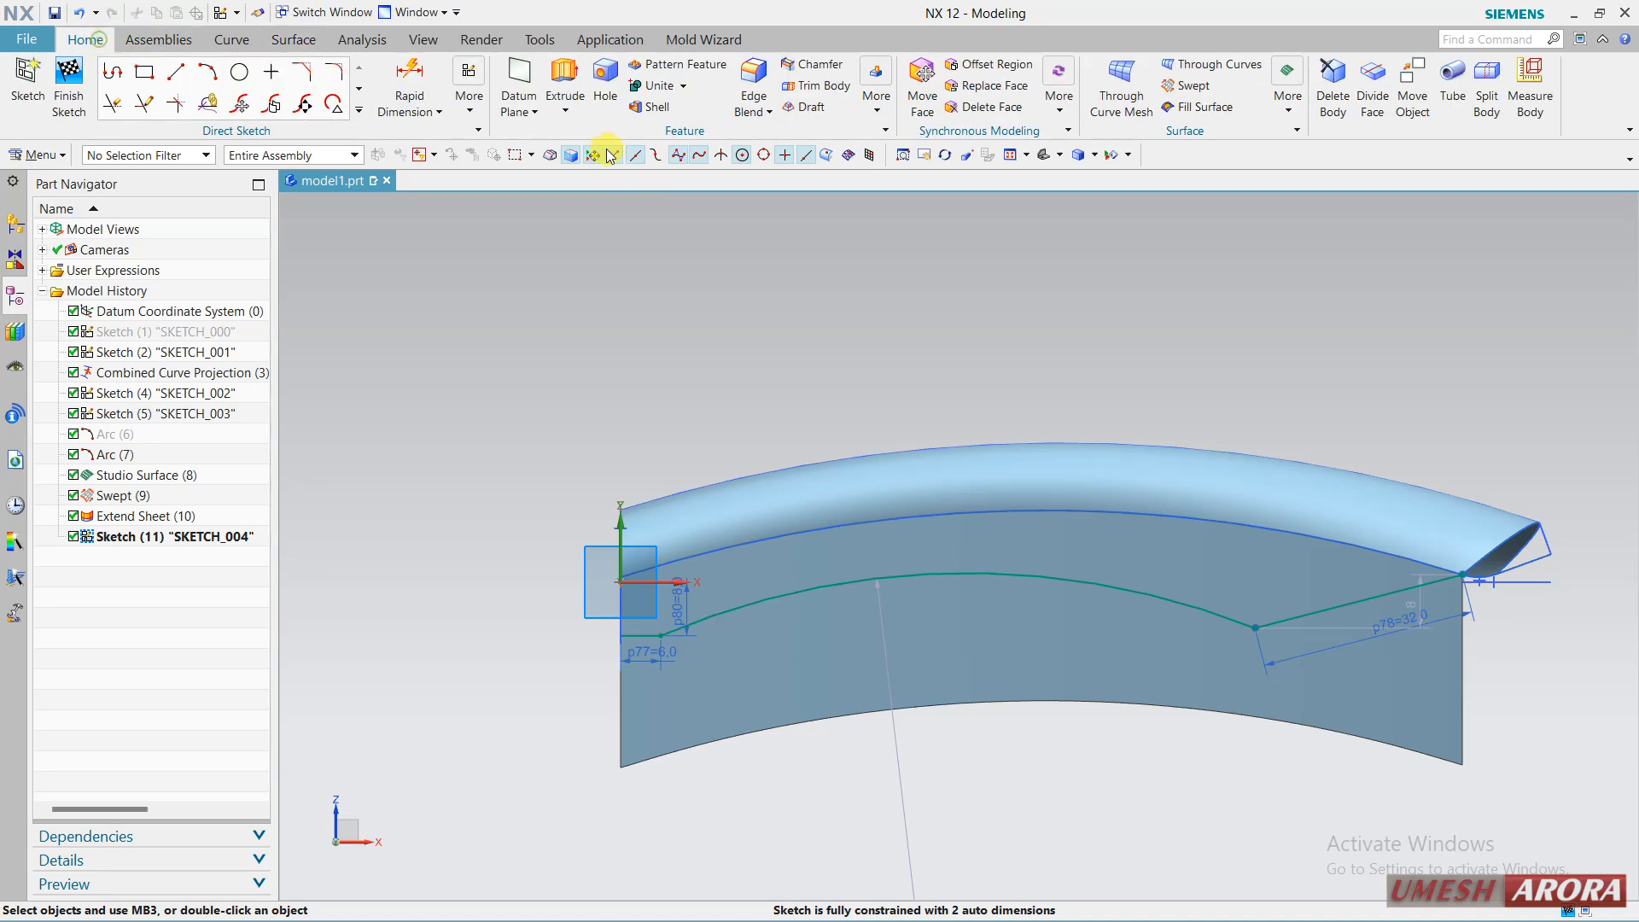
pyautogui.click(411, 83)
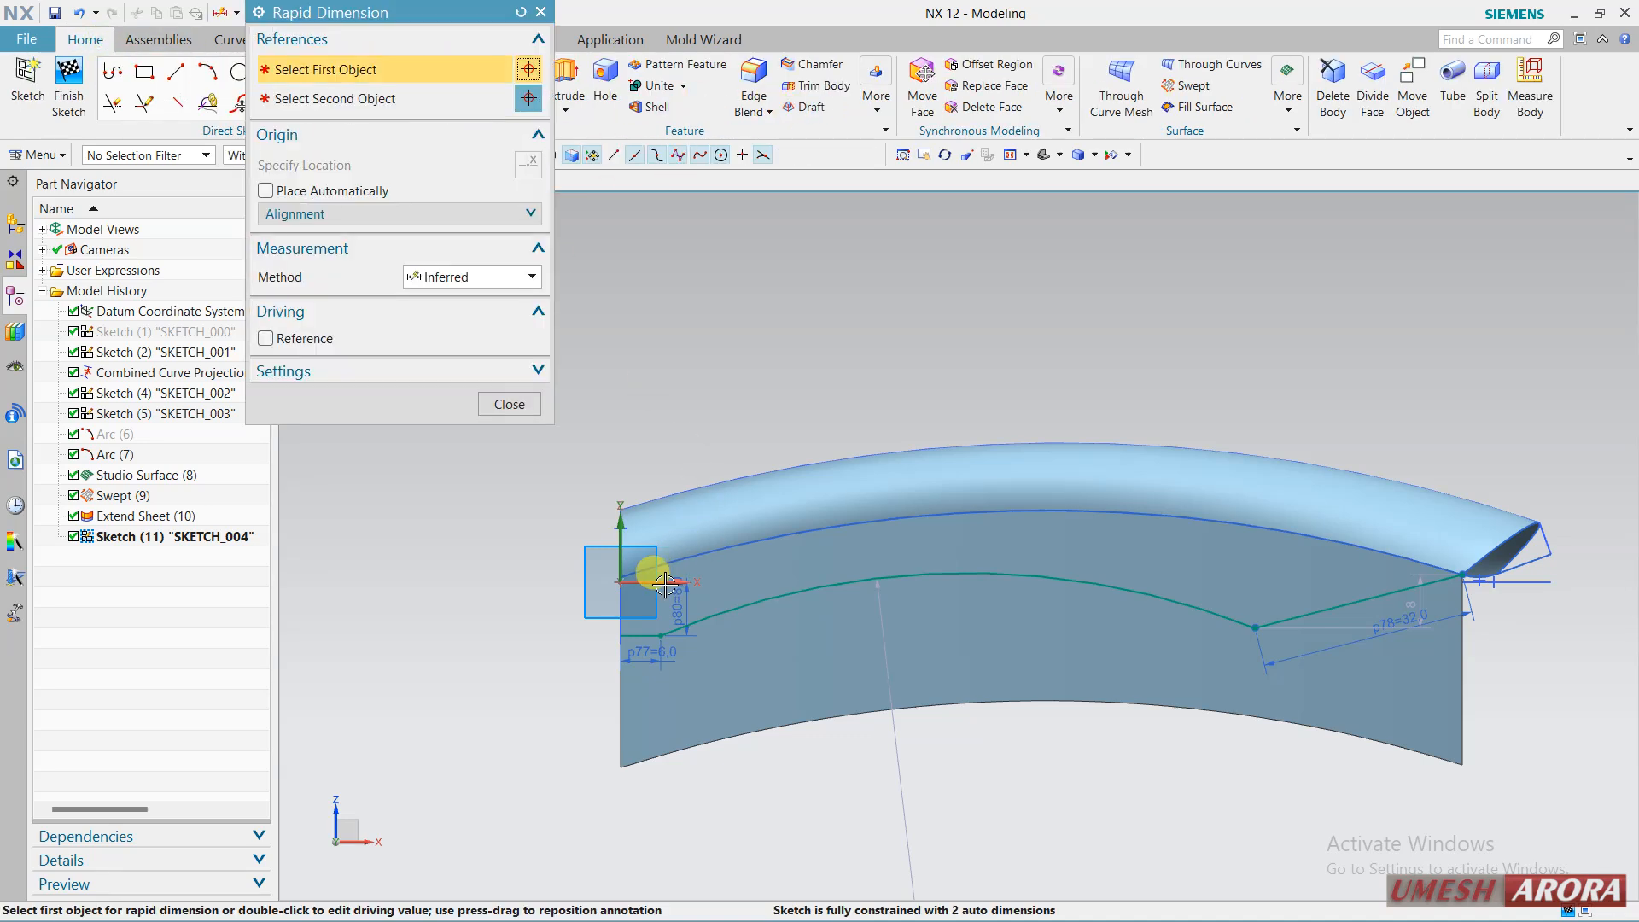
pyautogui.click(693, 574)
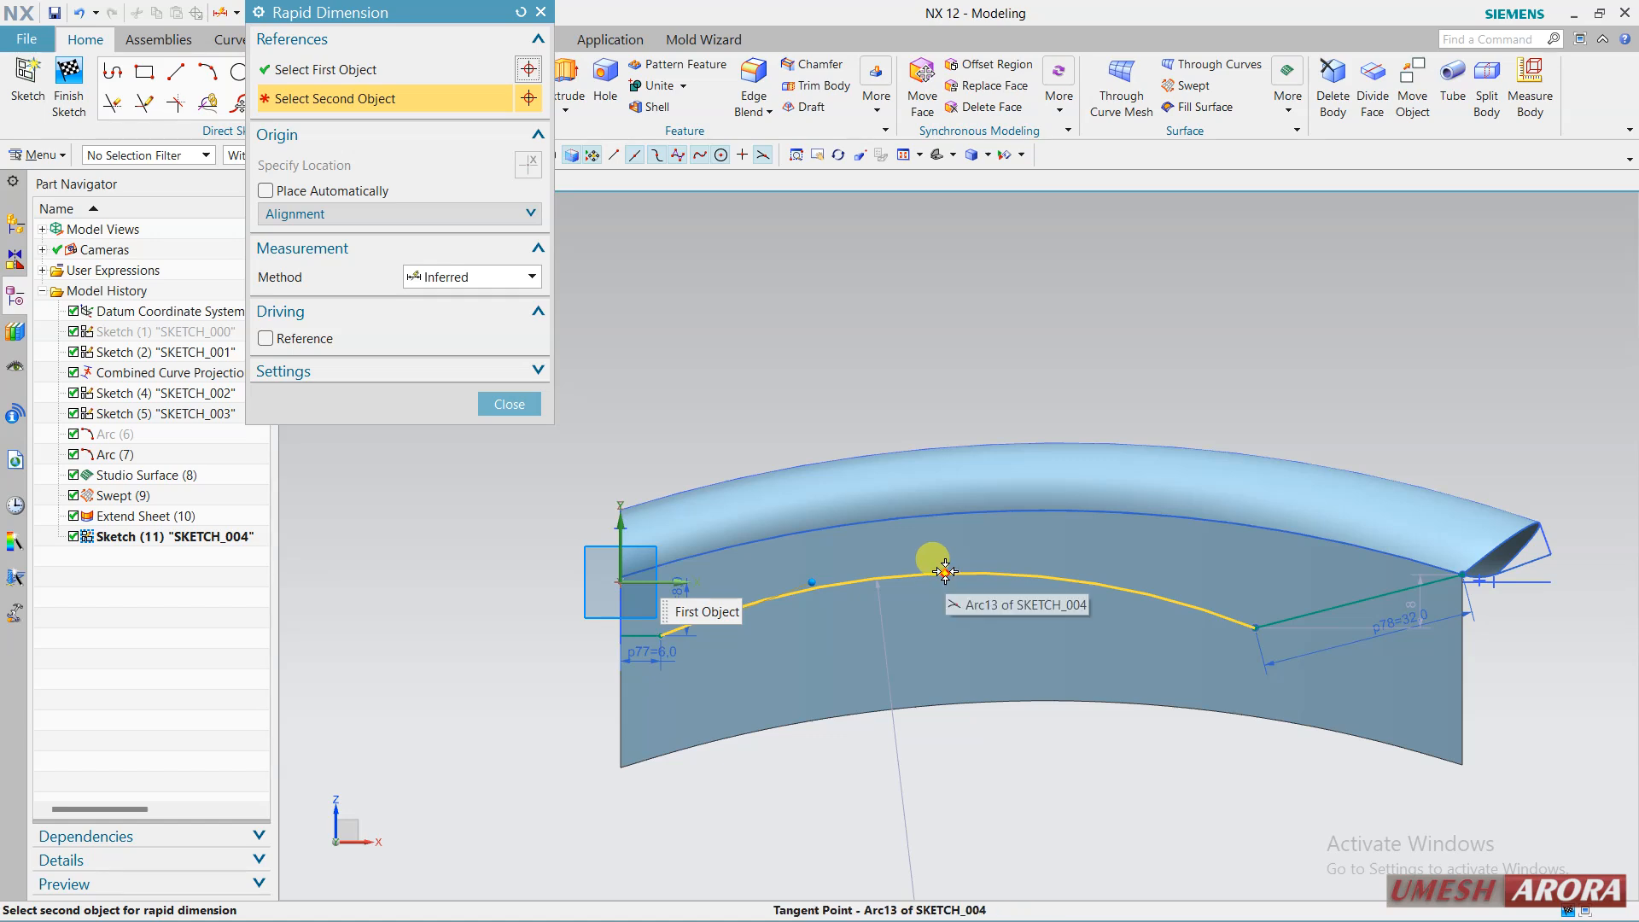
pyautogui.click(950, 570)
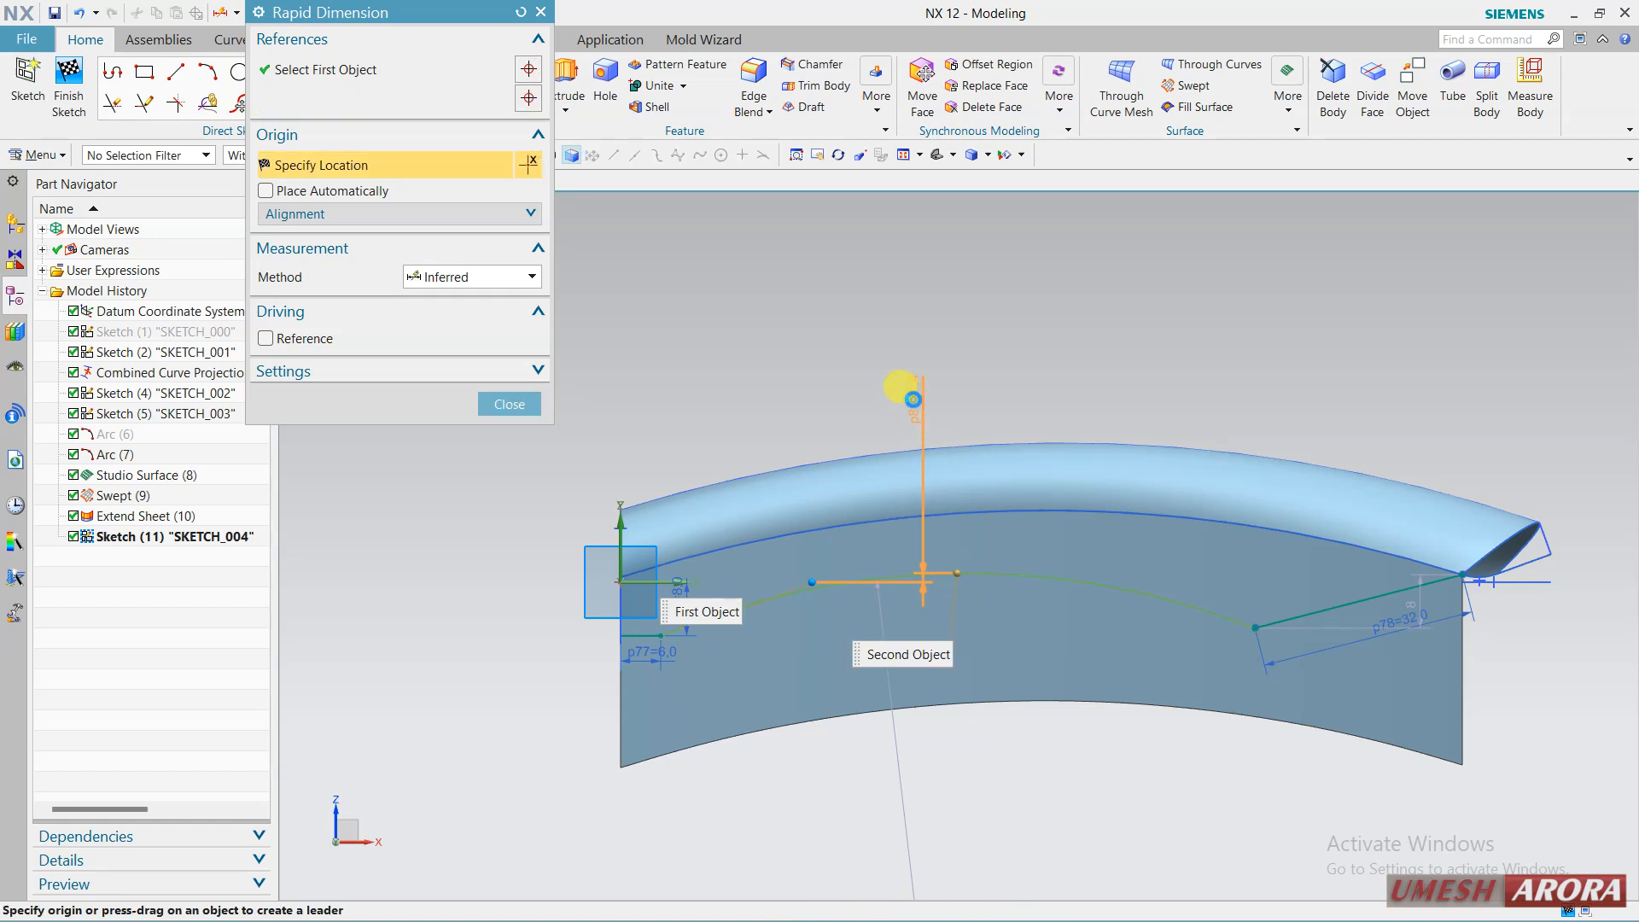
pyautogui.click(913, 398)
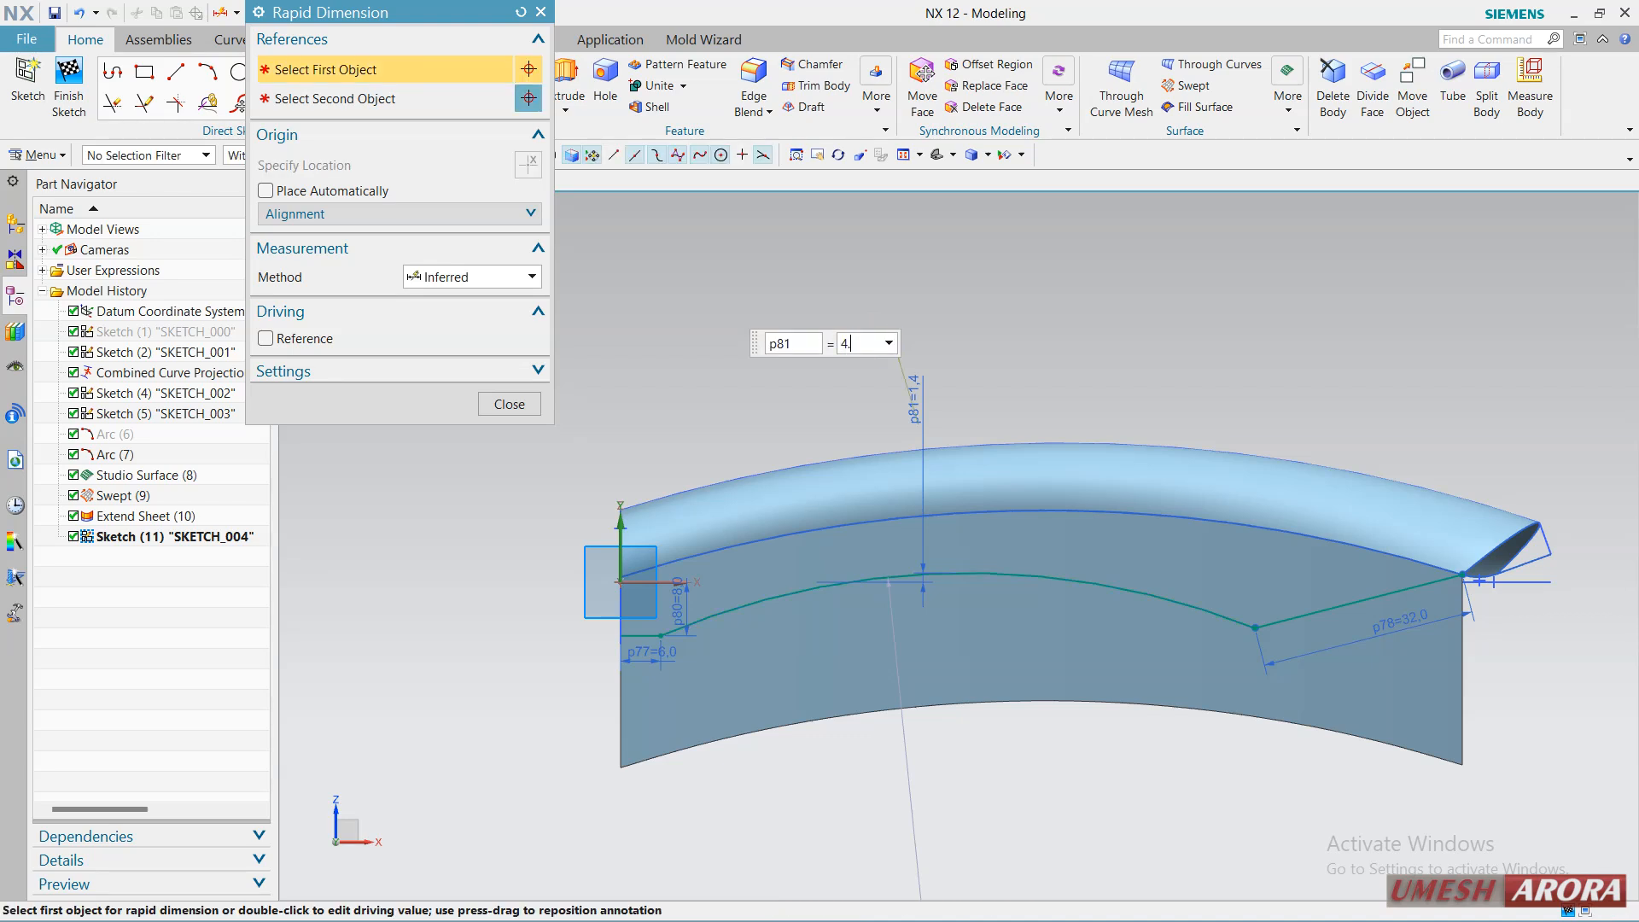
pyautogui.write('4.')
pyautogui.press('Return')
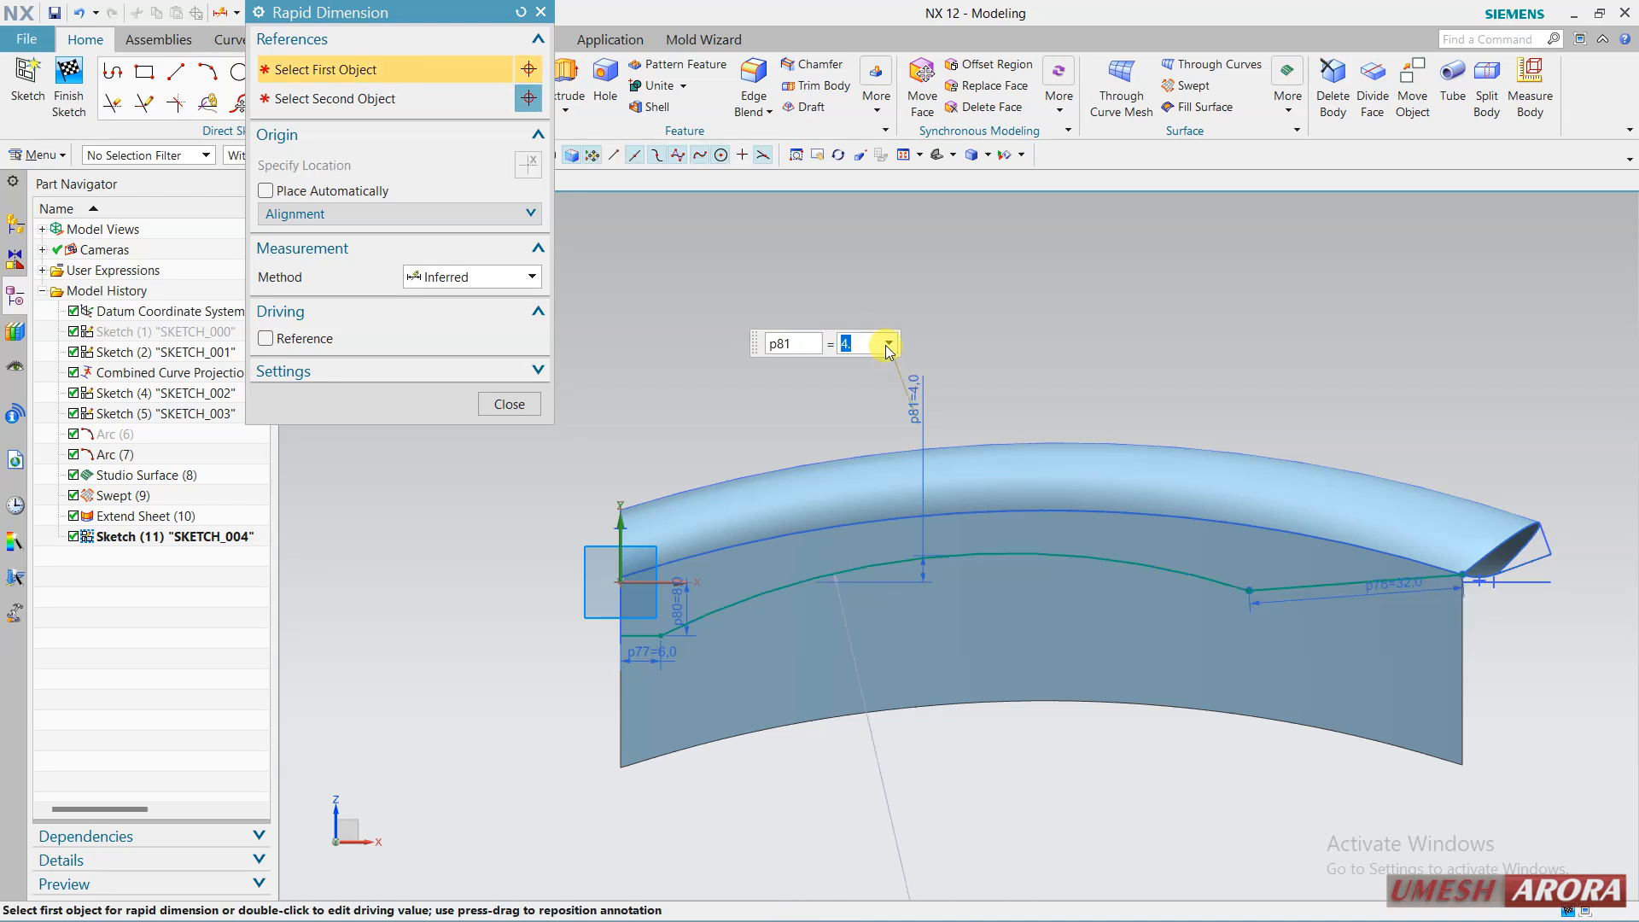
pyautogui.click(495, 408)
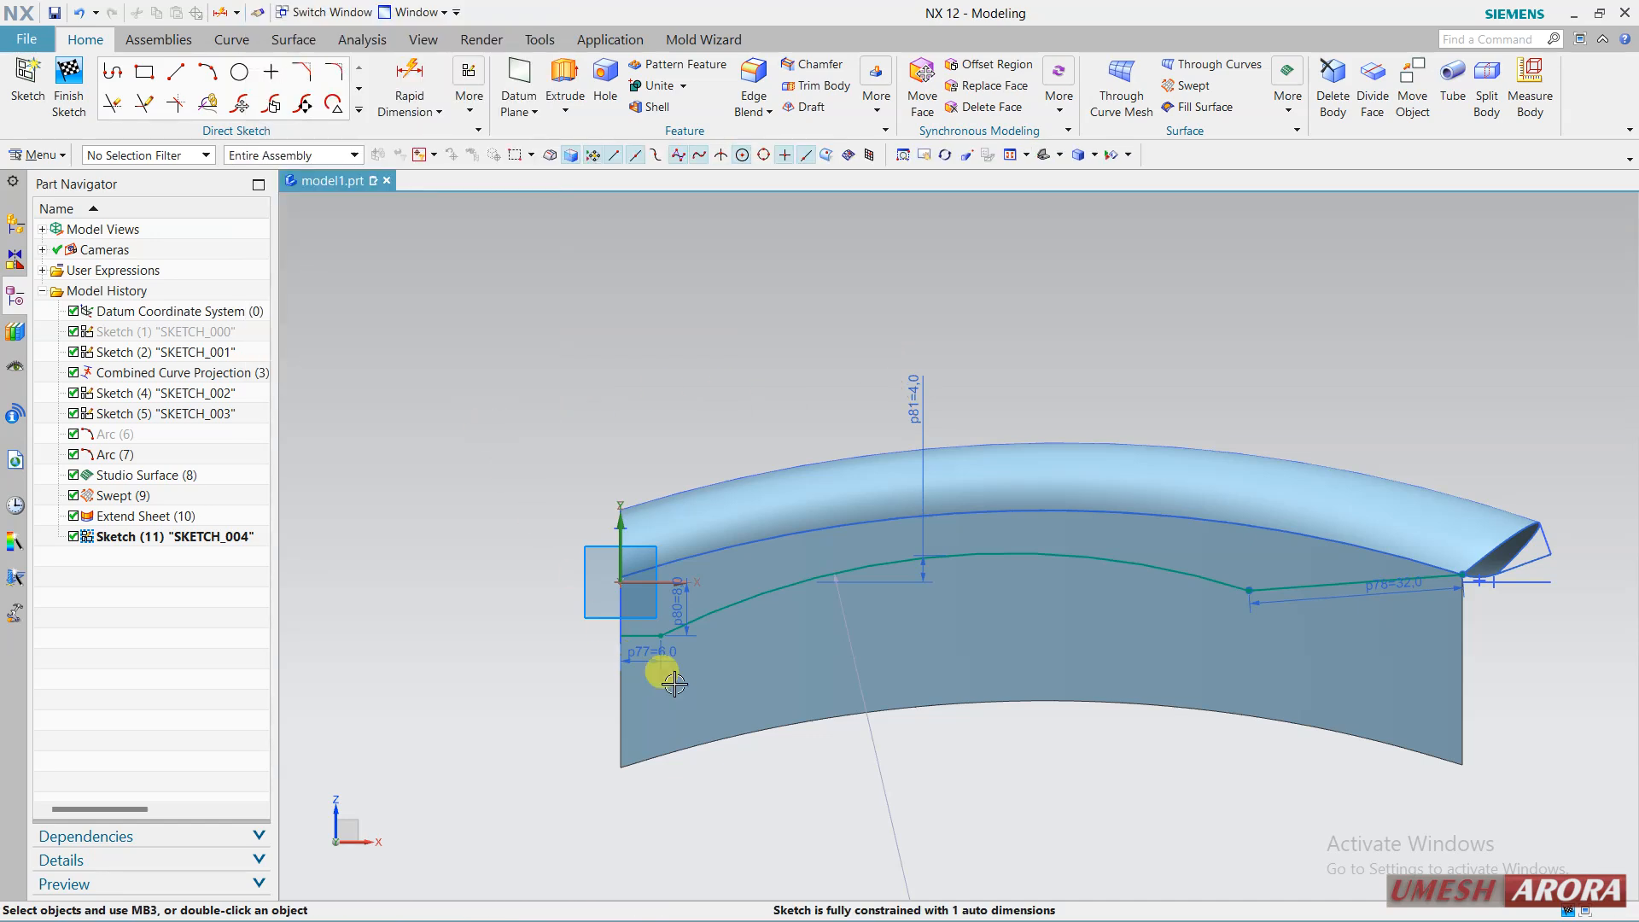
# Undo the 4 mm value and set the arc's height above the horizontal axis to 2 mm, after trying 0 and 4 mm.
pyautogui.click(78, 15)
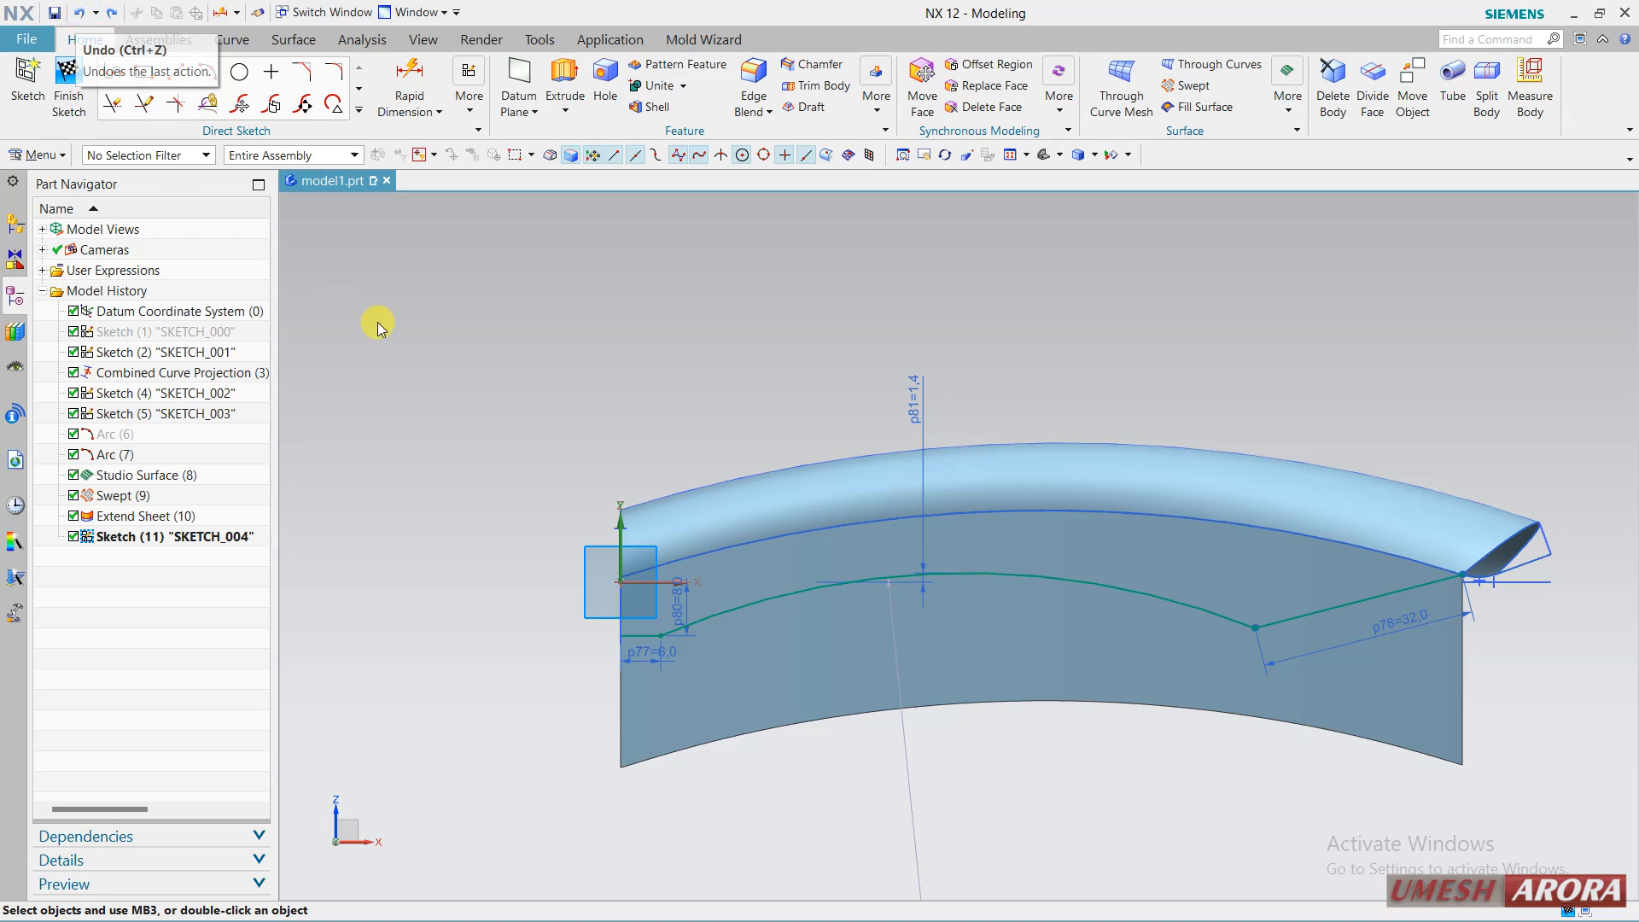
pyautogui.moveTo(706, 432); pyautogui.dragTo(900, 373, button='middle')
pyautogui.doubleClick(912, 390)
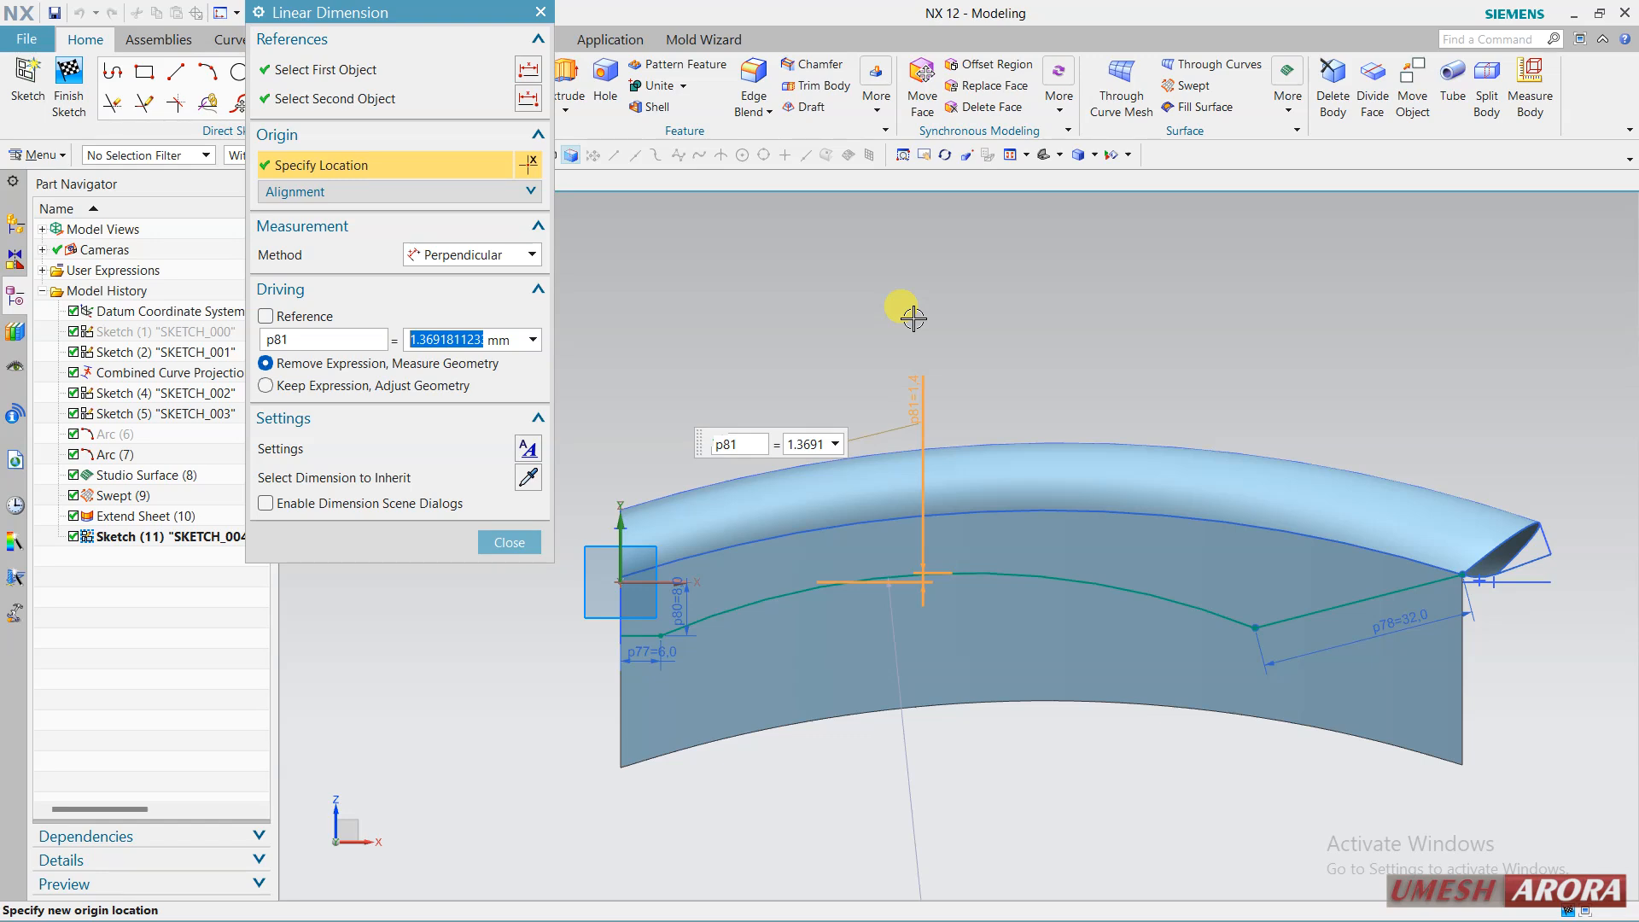
pyautogui.write('0')
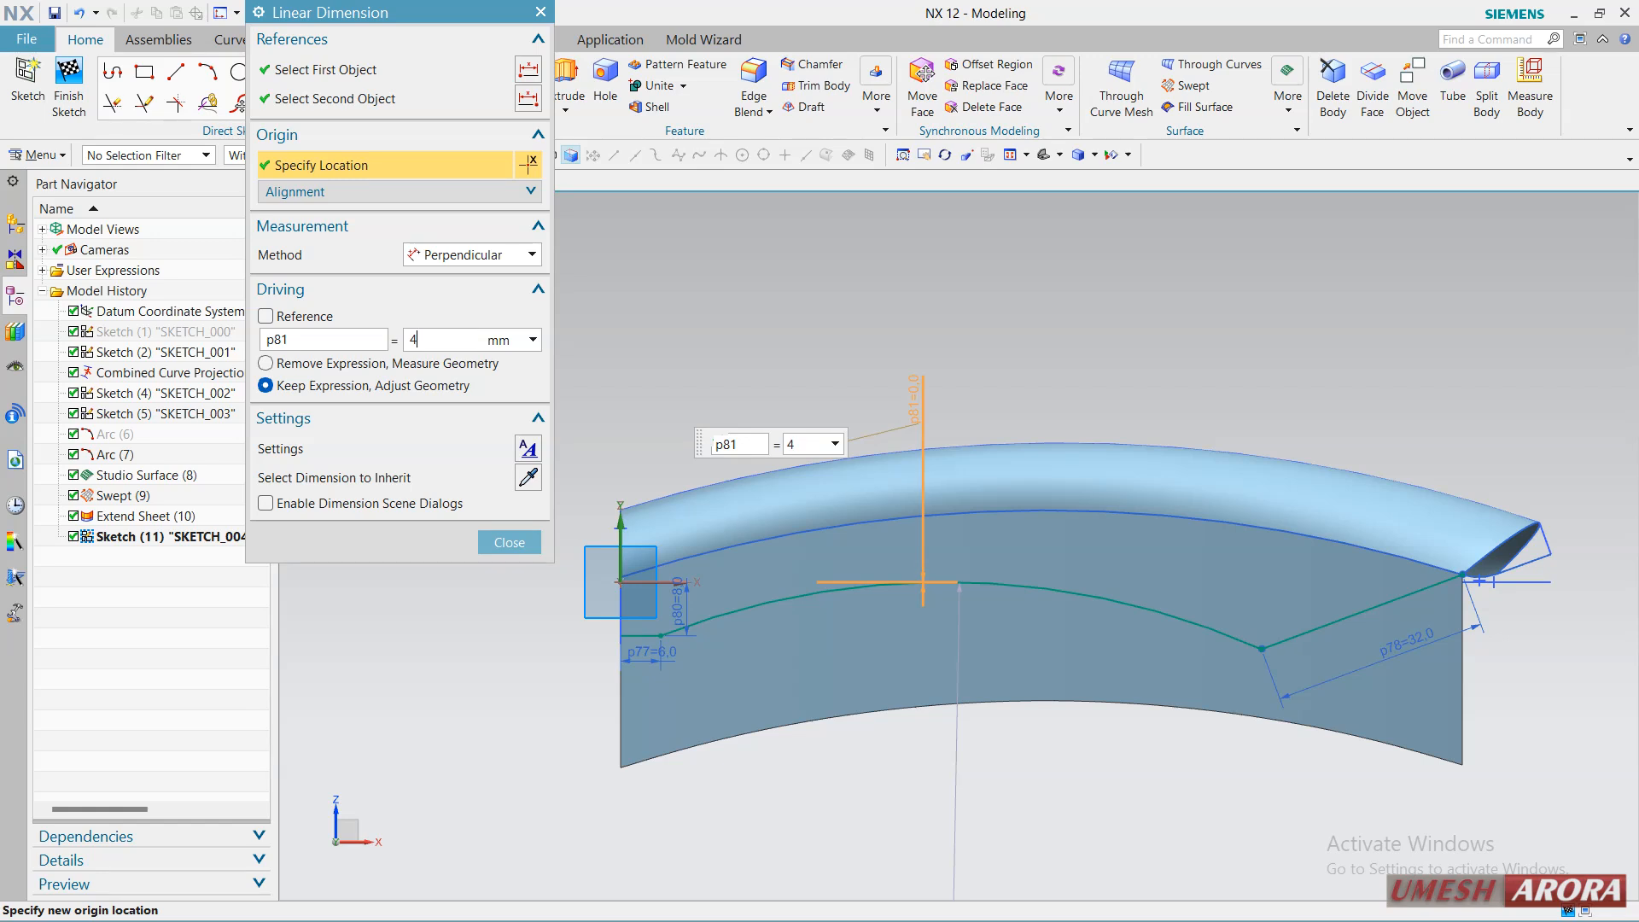
pyautogui.press('Return')
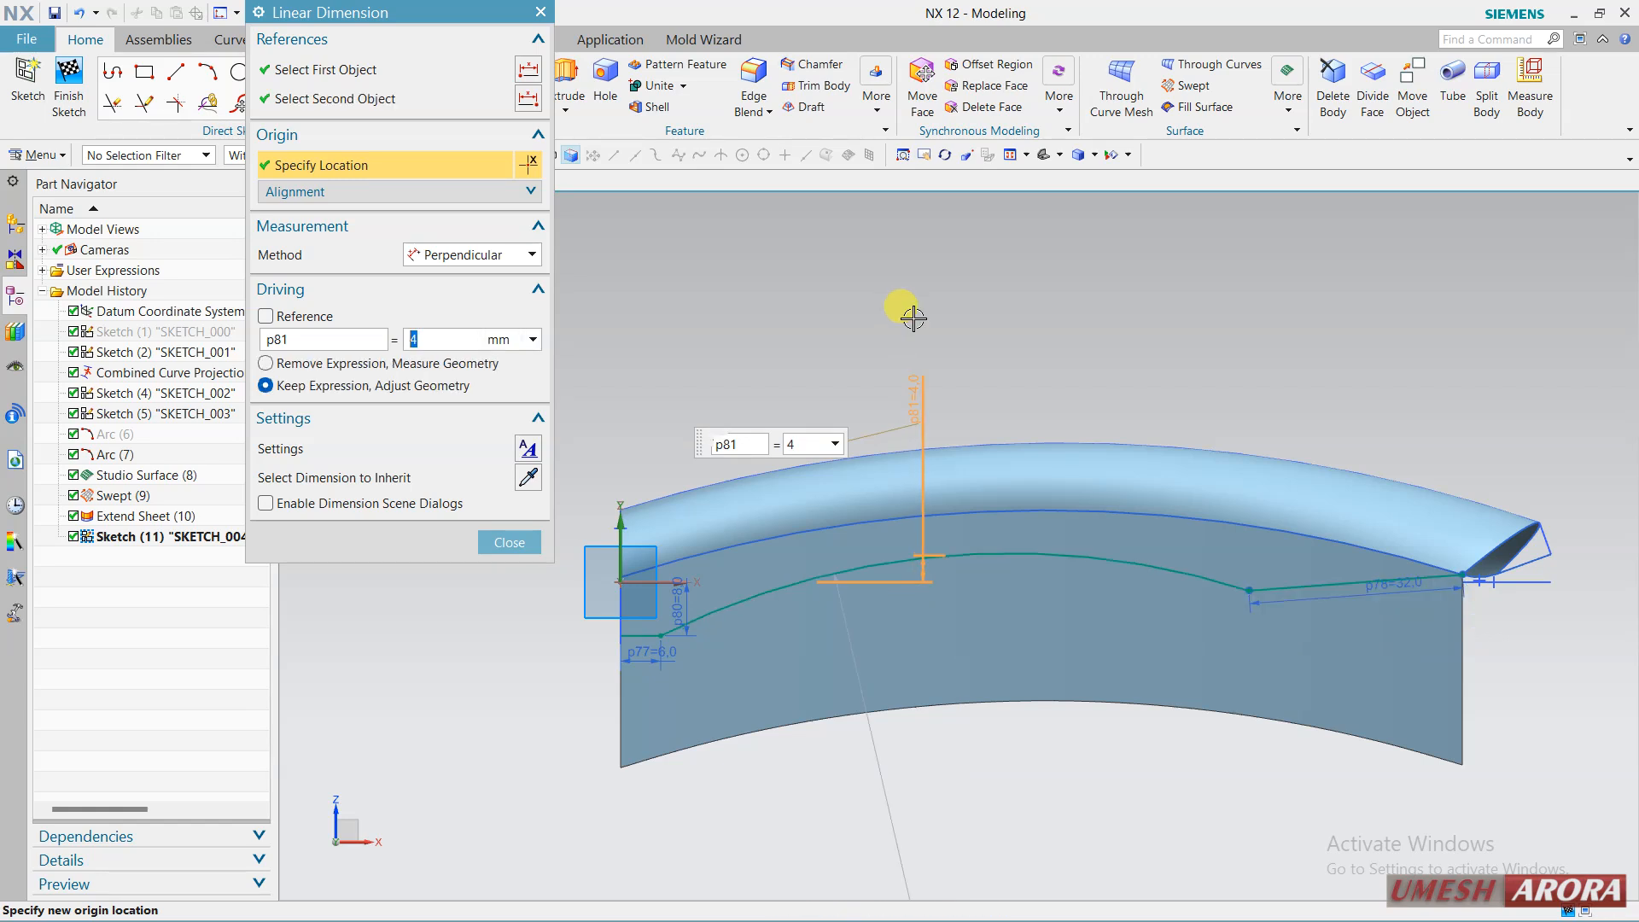
pyautogui.press('Return')
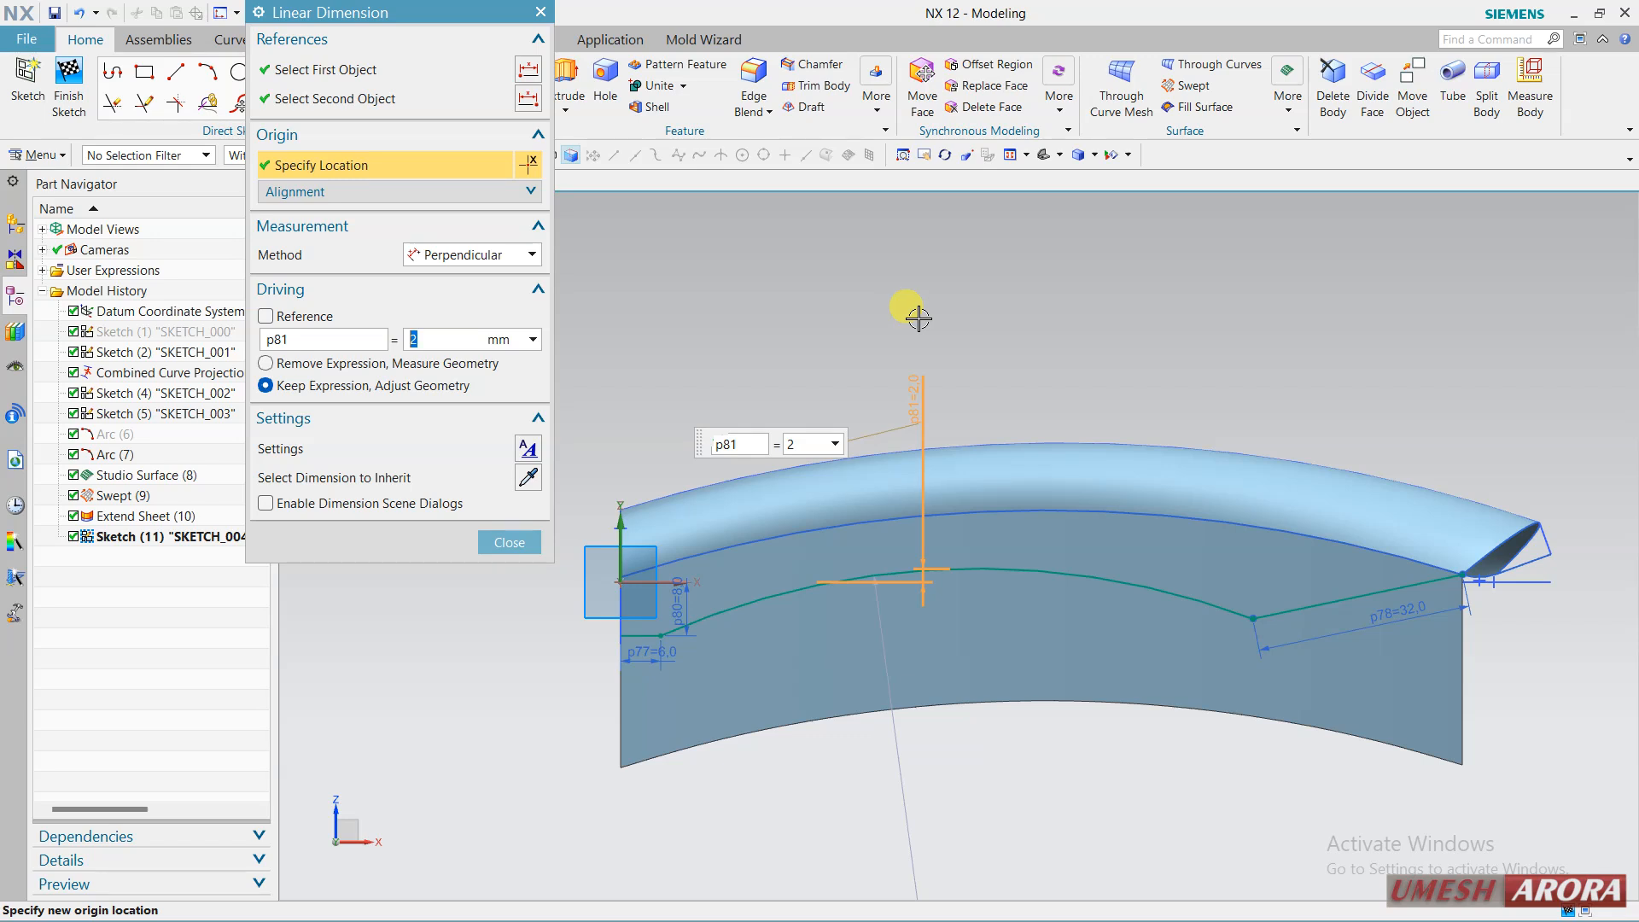
pyautogui.click(504, 544)
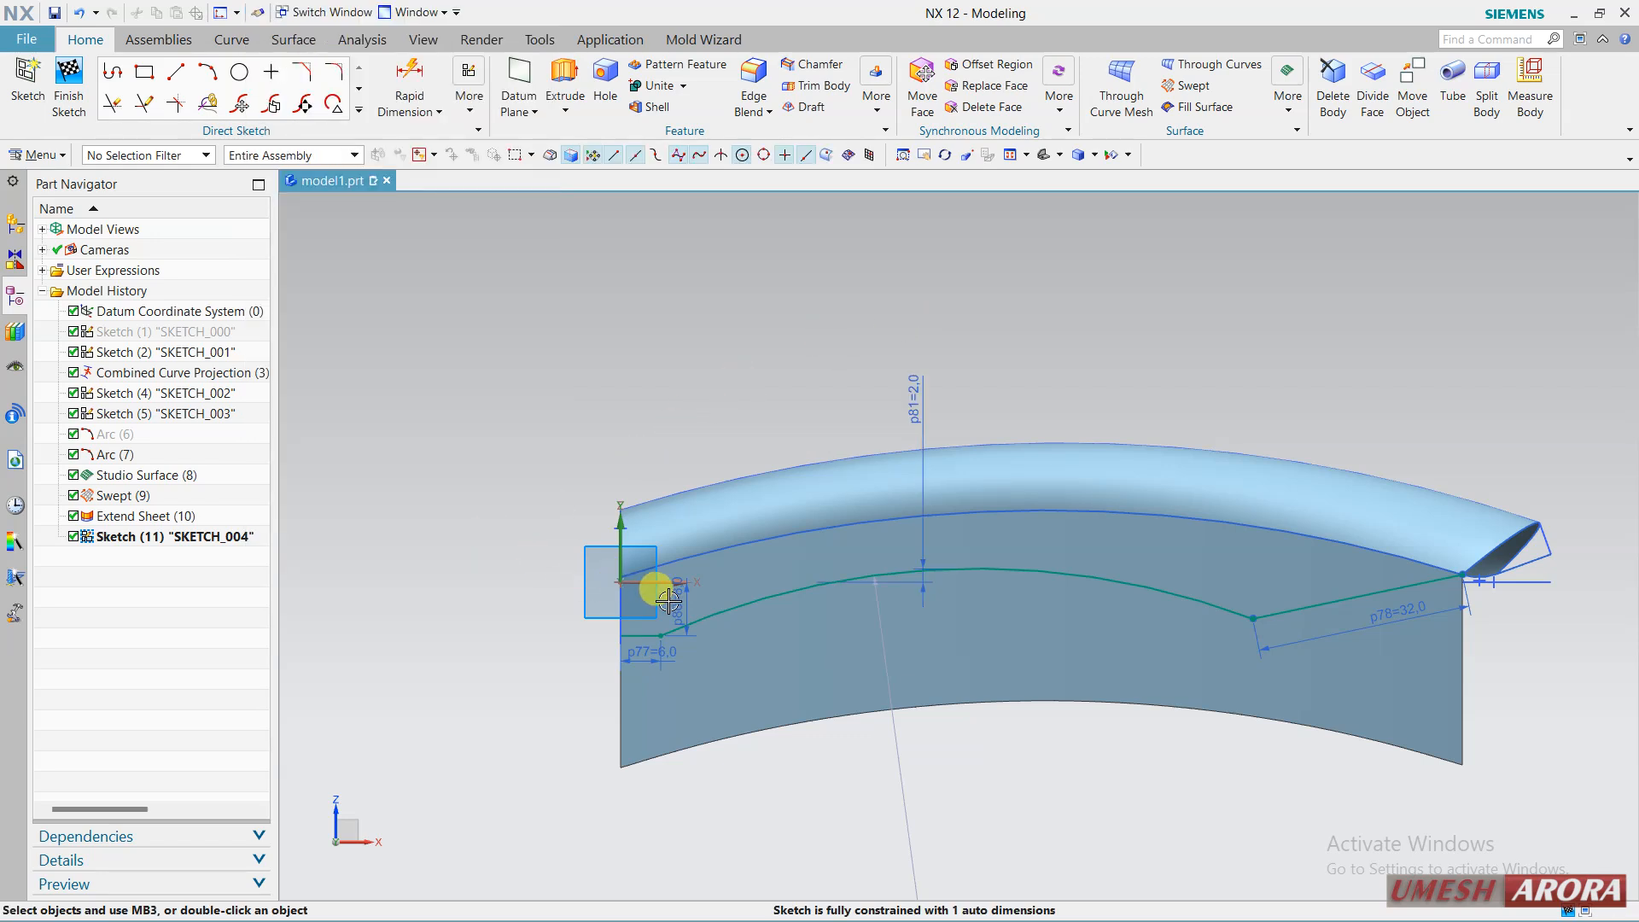
# Set the short horizontal line's distance below the horizontal axis to 6 mm.
pyautogui.scroll(2, 668, 602)
pyautogui.click(692, 619)
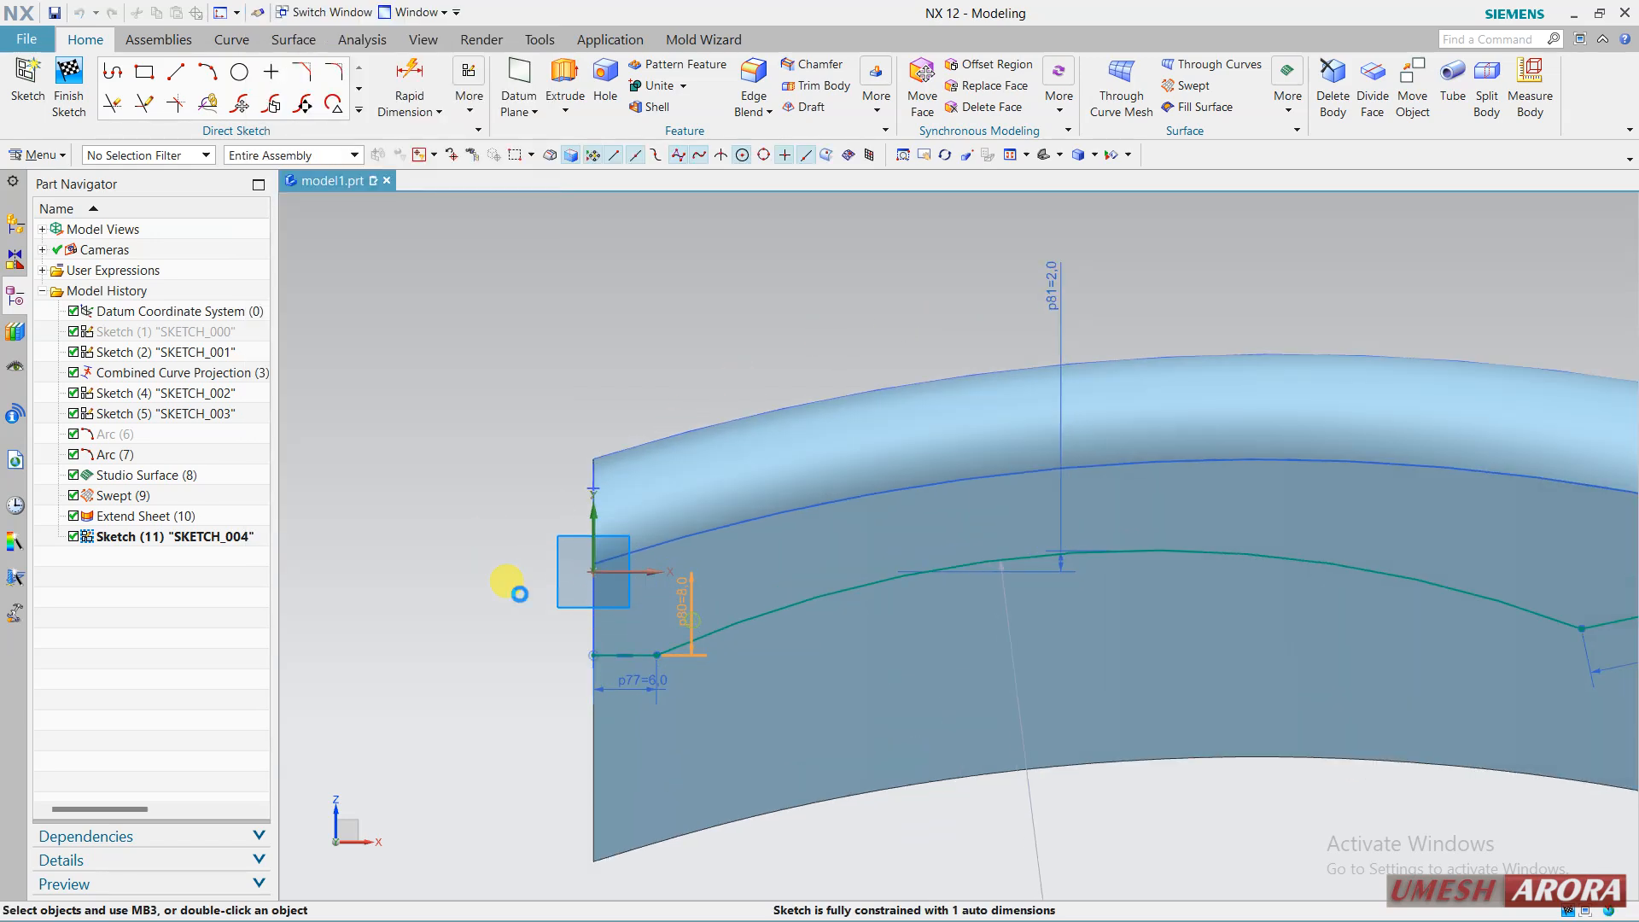
pyautogui.write('6')
pyautogui.press('Return')
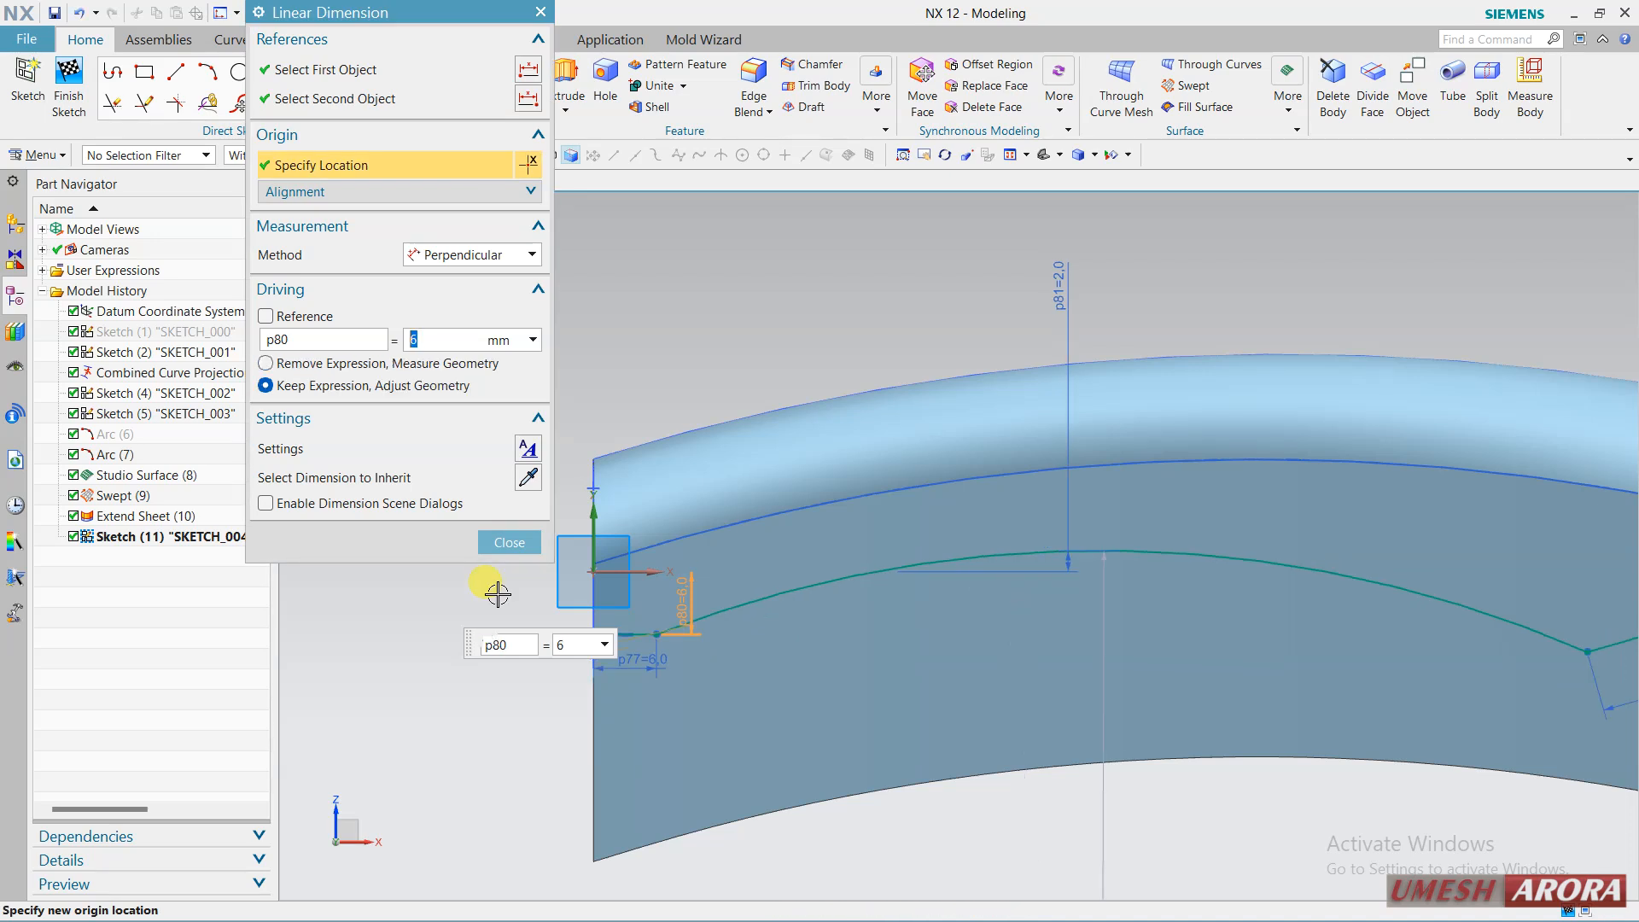
pyautogui.click(509, 542)
# Set the profile arc's radius to 120 mm and finish the sketch.
pyautogui.scroll(-2, 536, 468)
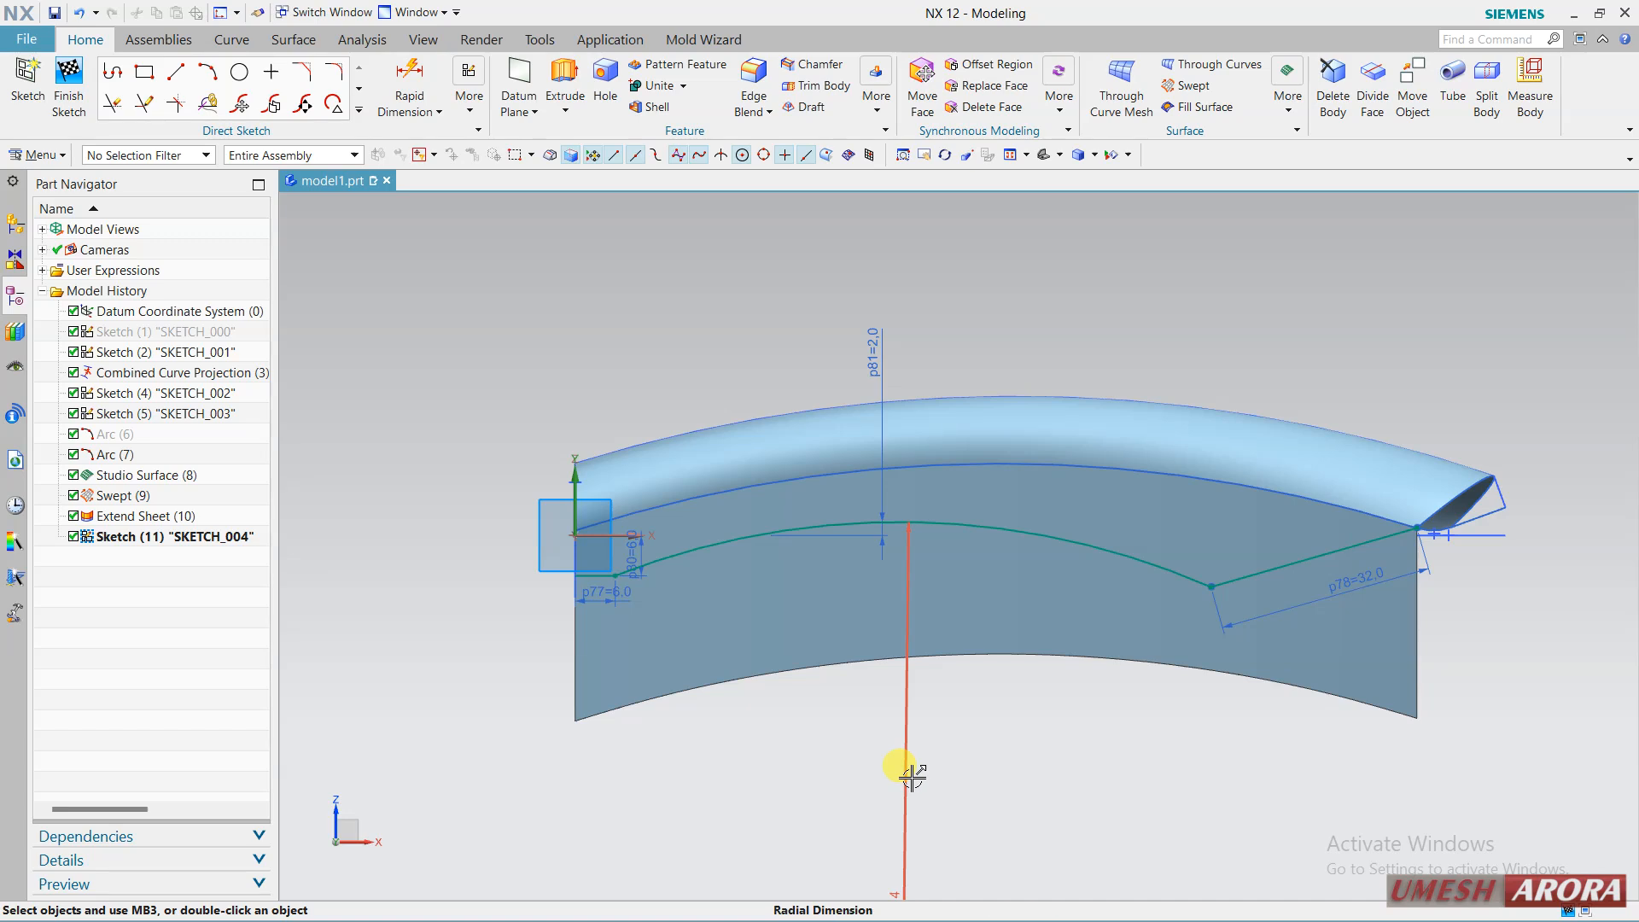
pyautogui.click(1074, 752)
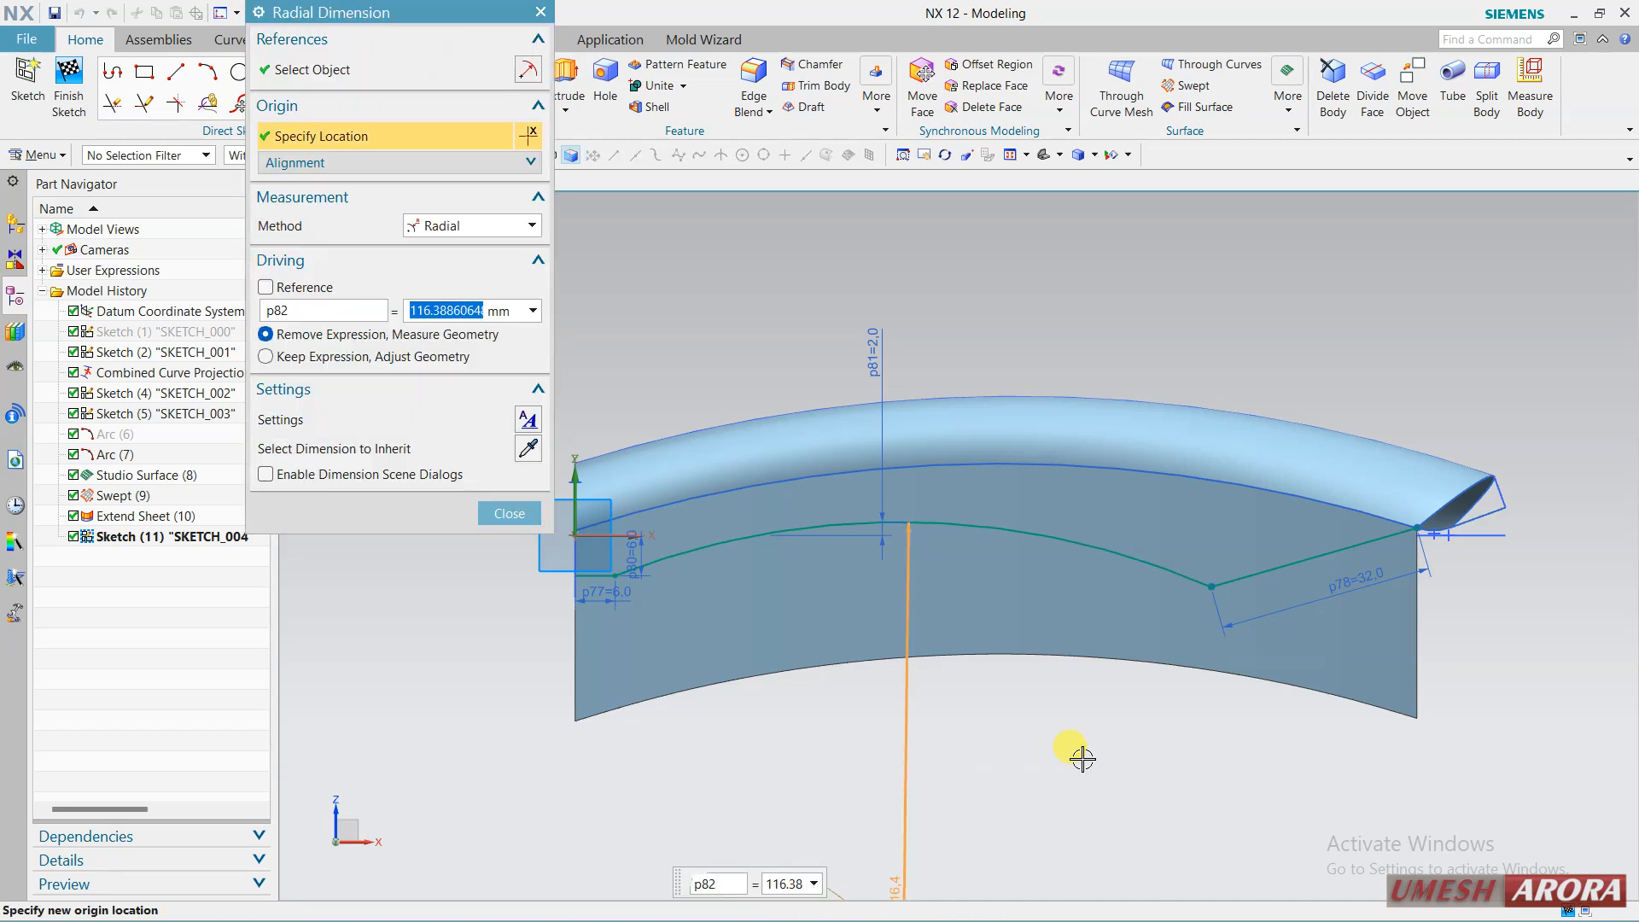
pyautogui.write('120')
pyautogui.press('Return')
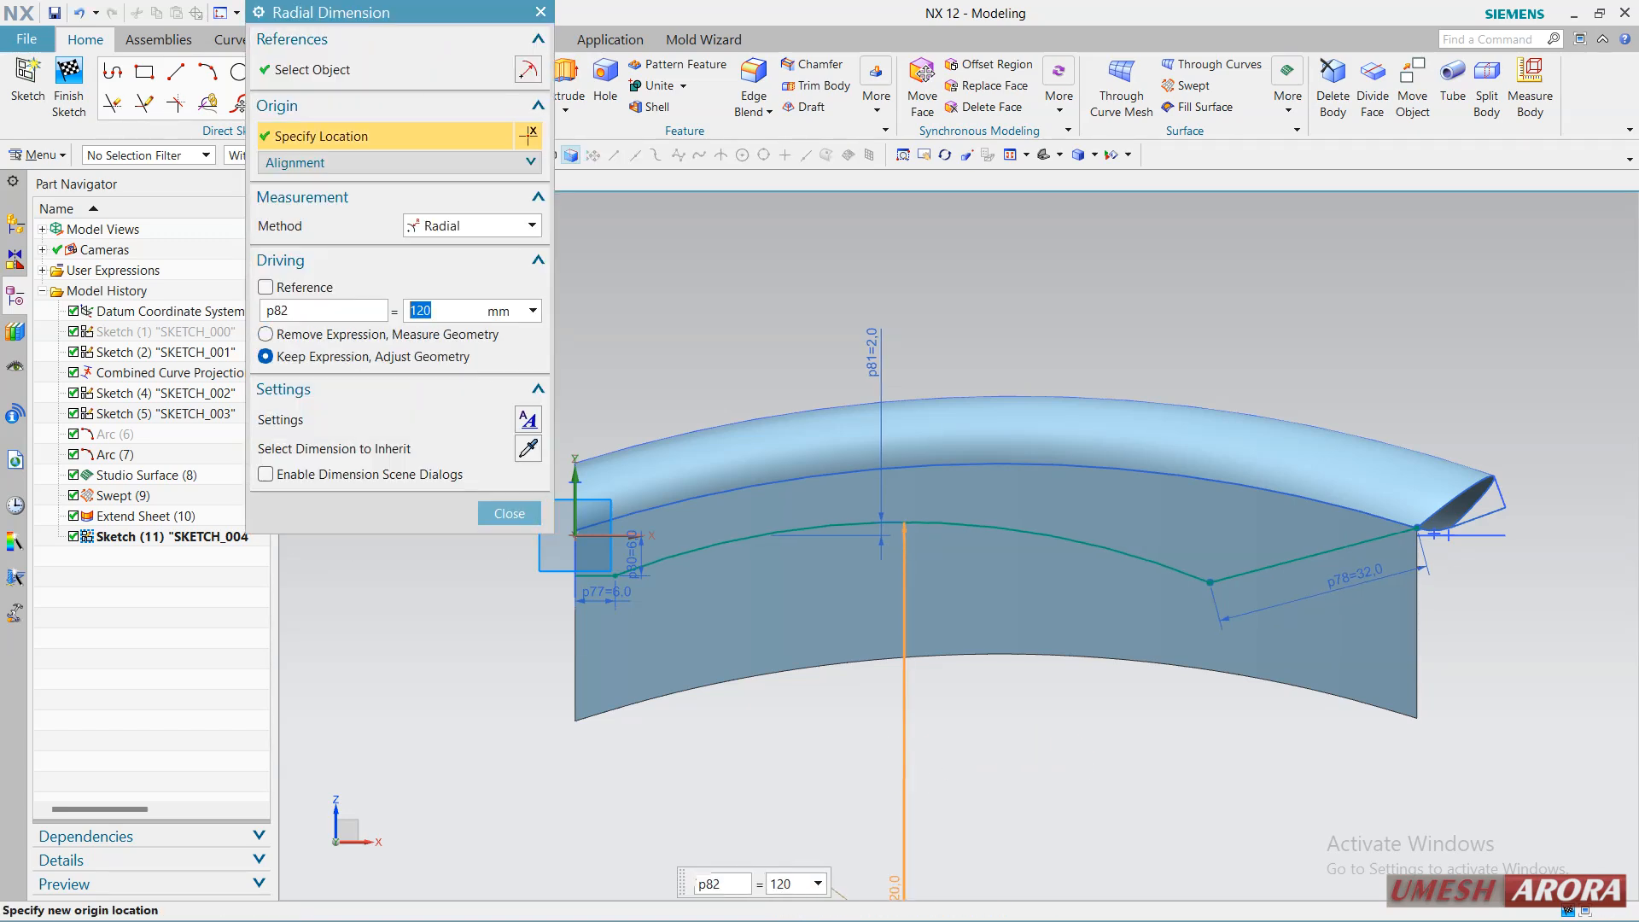
pyautogui.click(494, 516)
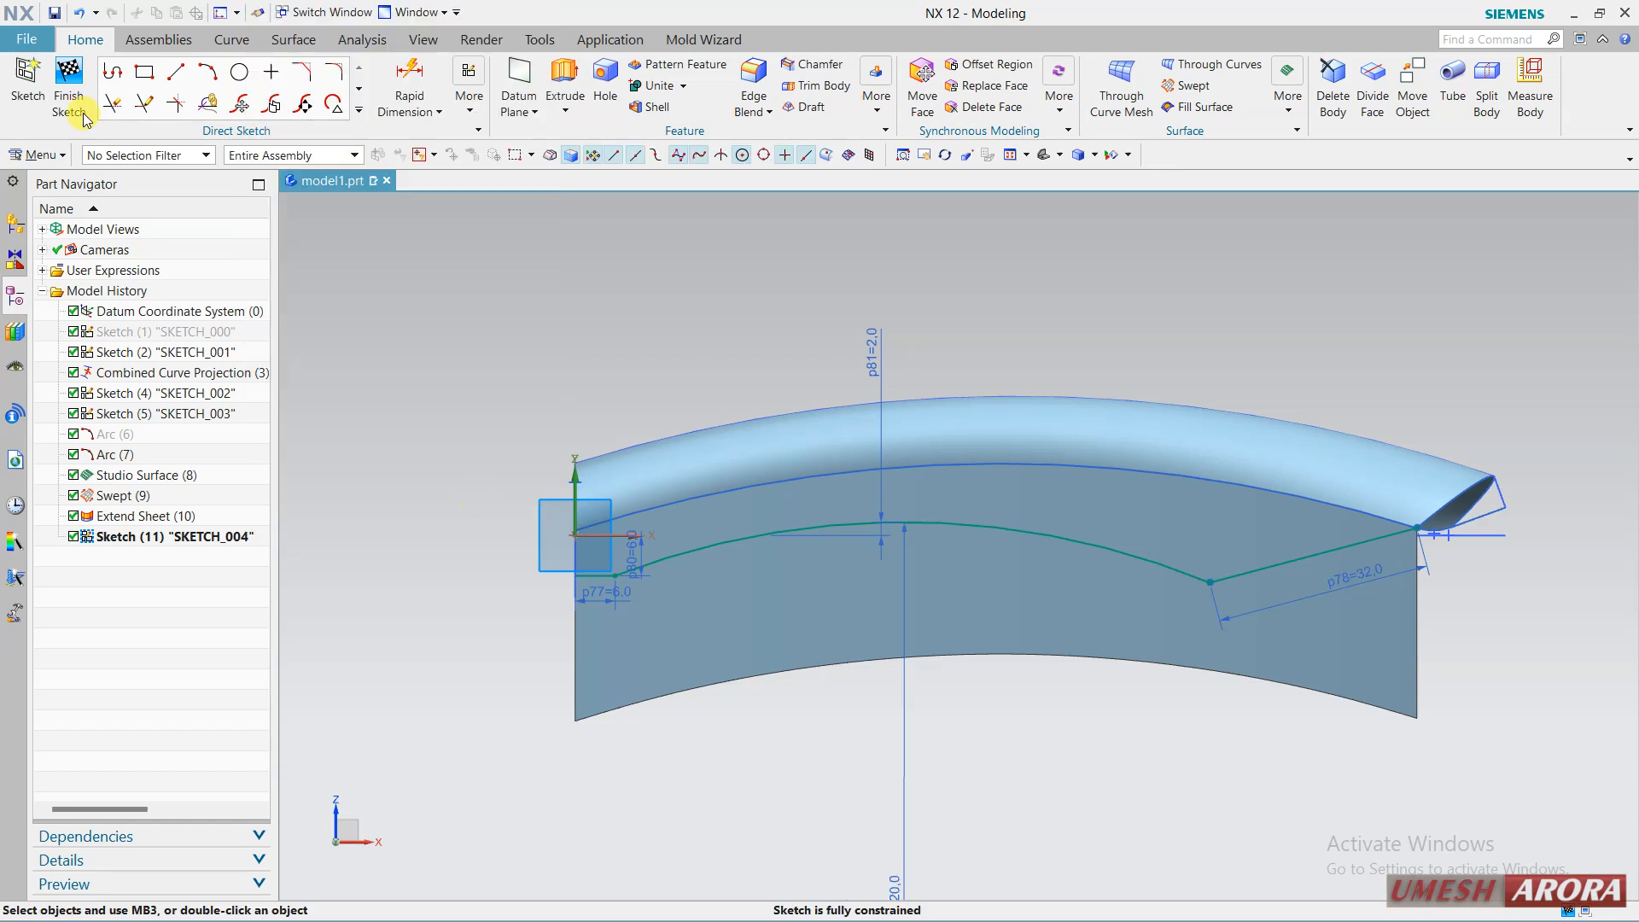
pyautogui.click(68, 90)
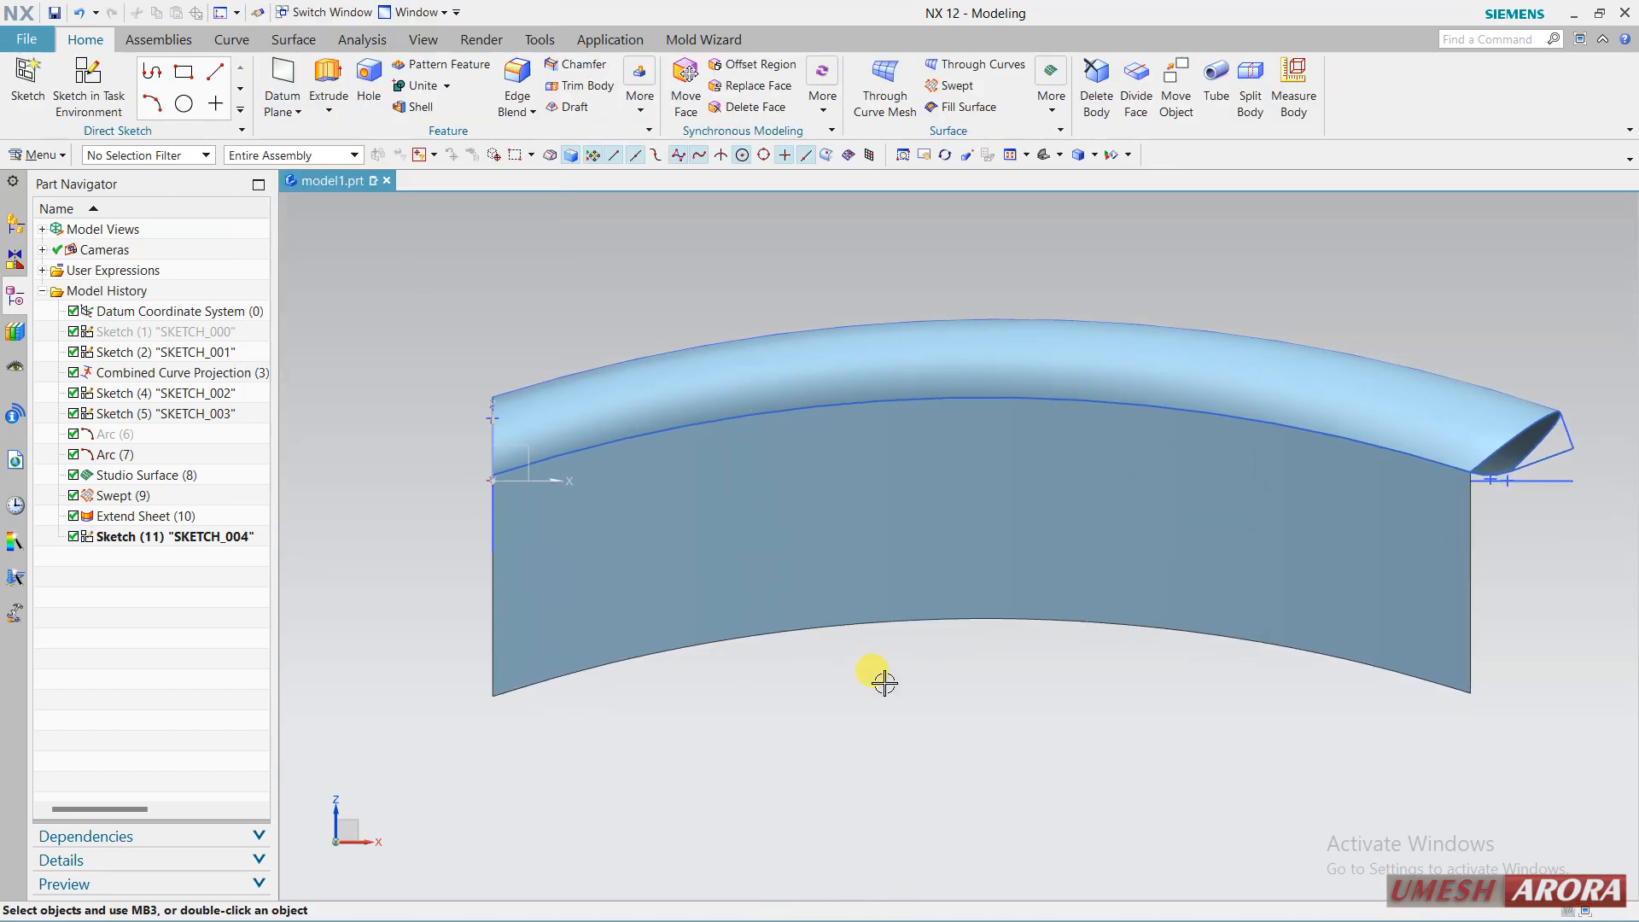
# Start a Trim Sheet with the extended side wall as target and the connected lower profile sketch curves as boundary.
pyautogui.moveTo(882, 677); pyautogui.dragTo(1087, 685, button='middle')
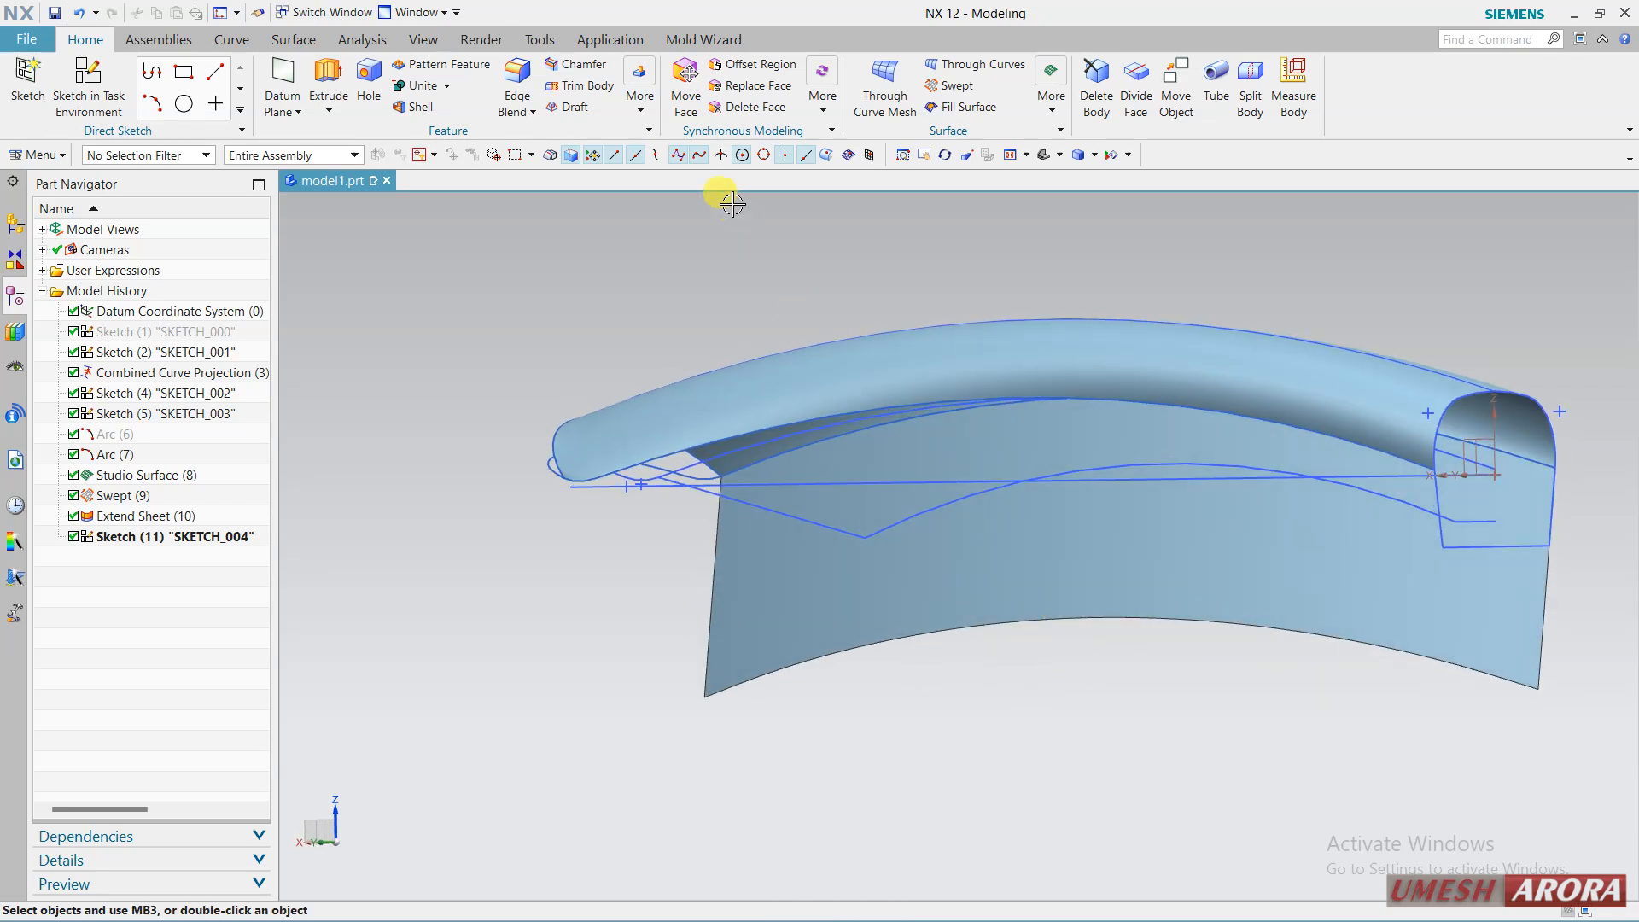
pyautogui.click(294, 39)
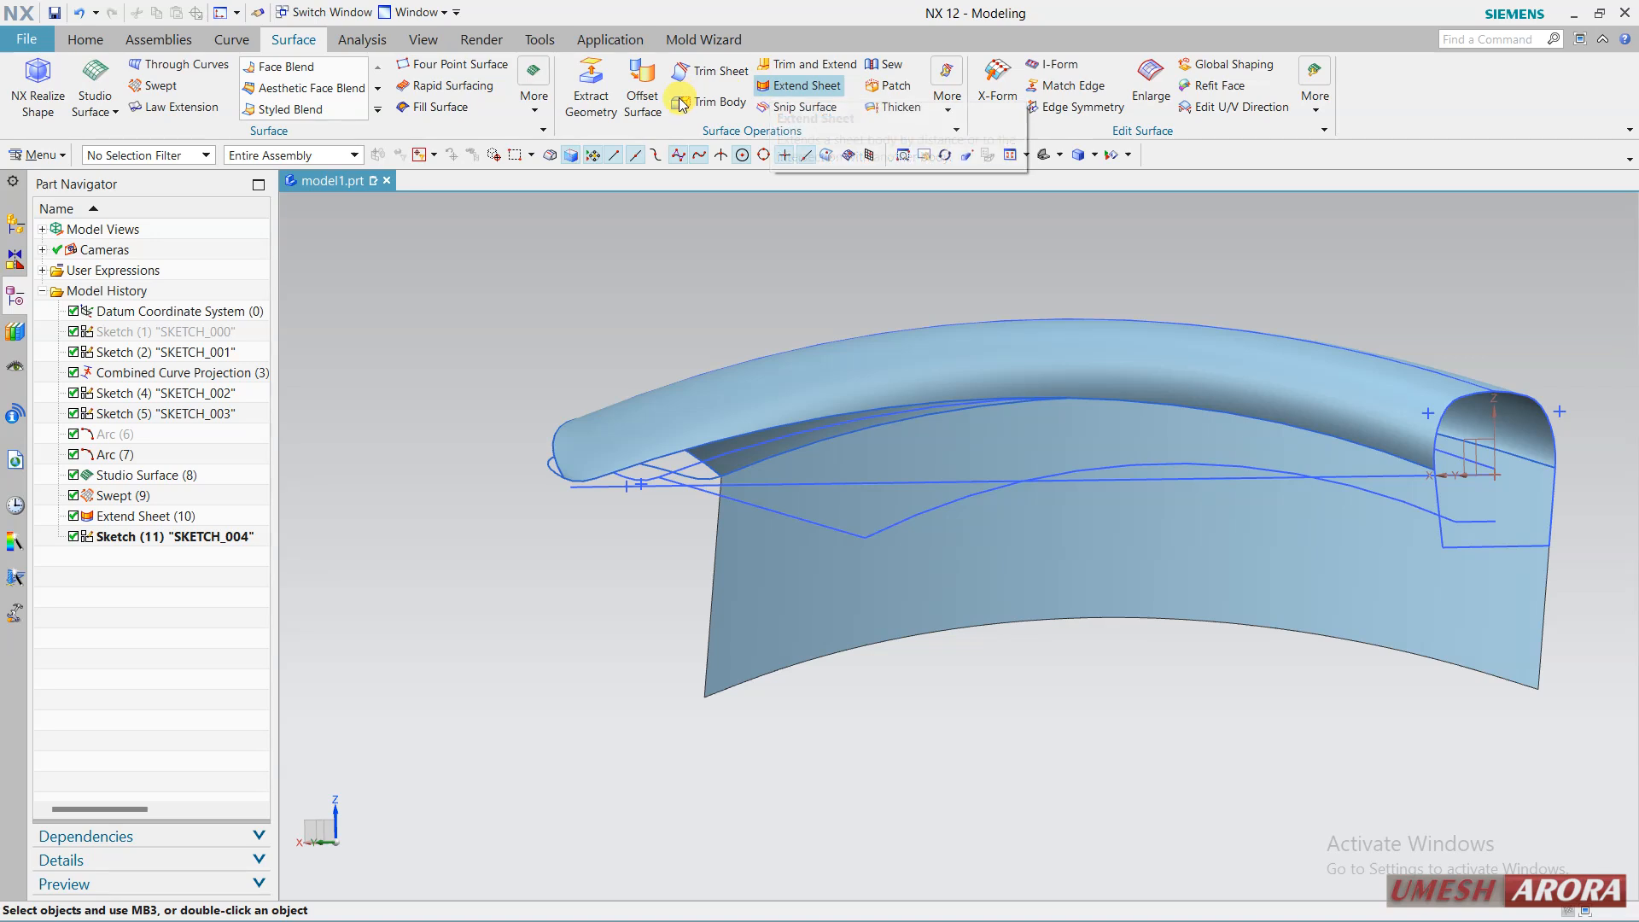
pyautogui.click(709, 71)
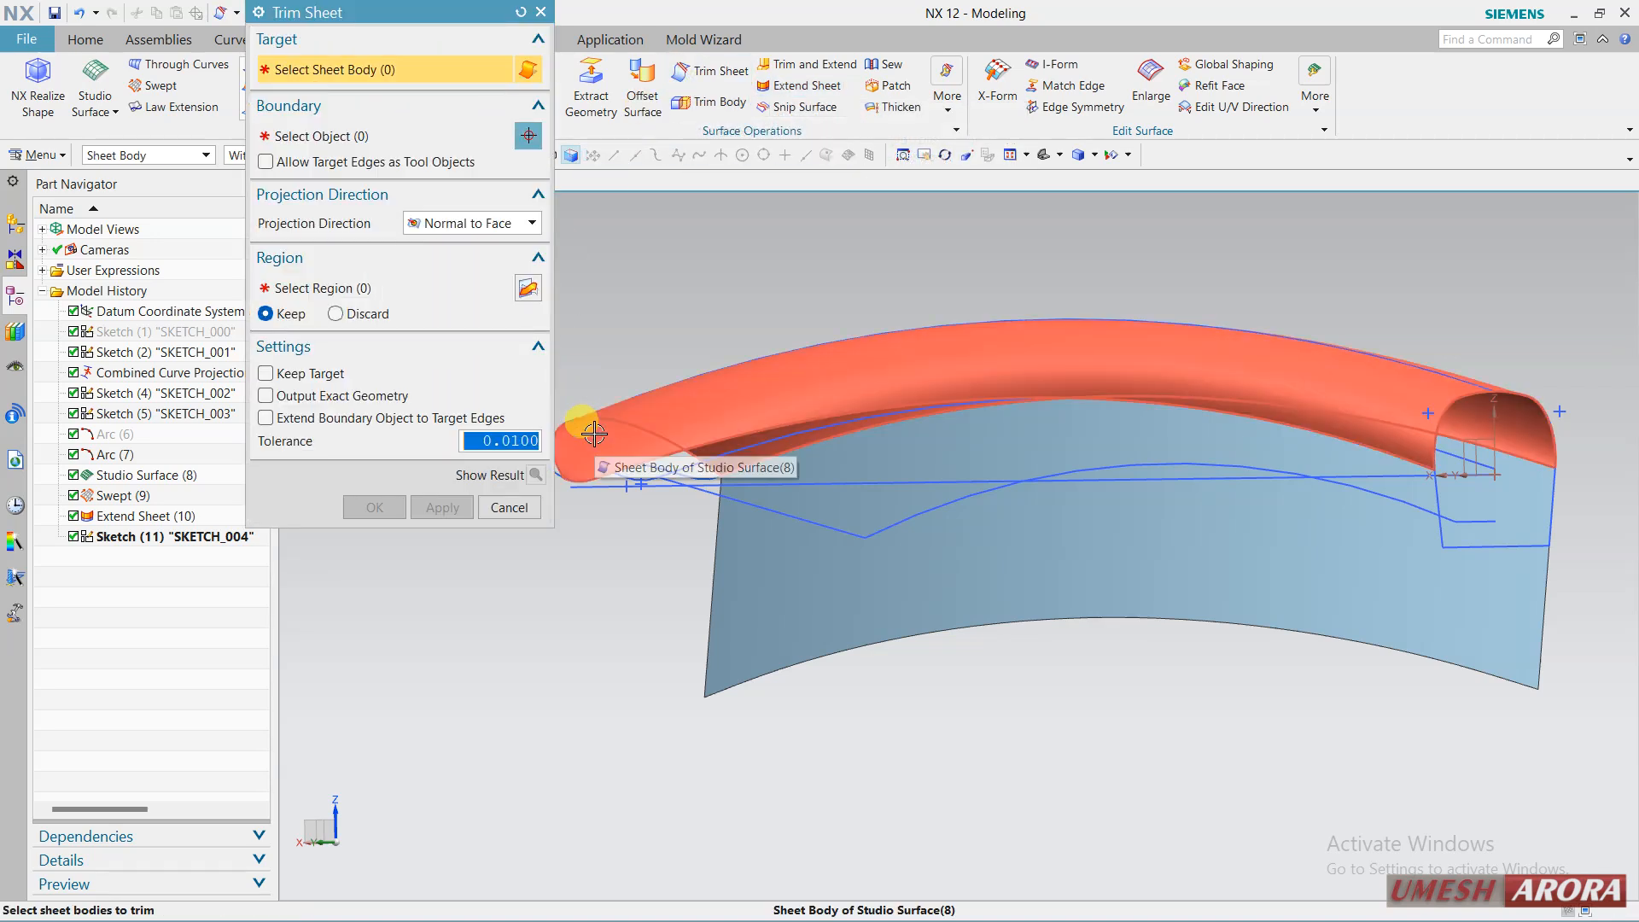
pyautogui.click(831, 595)
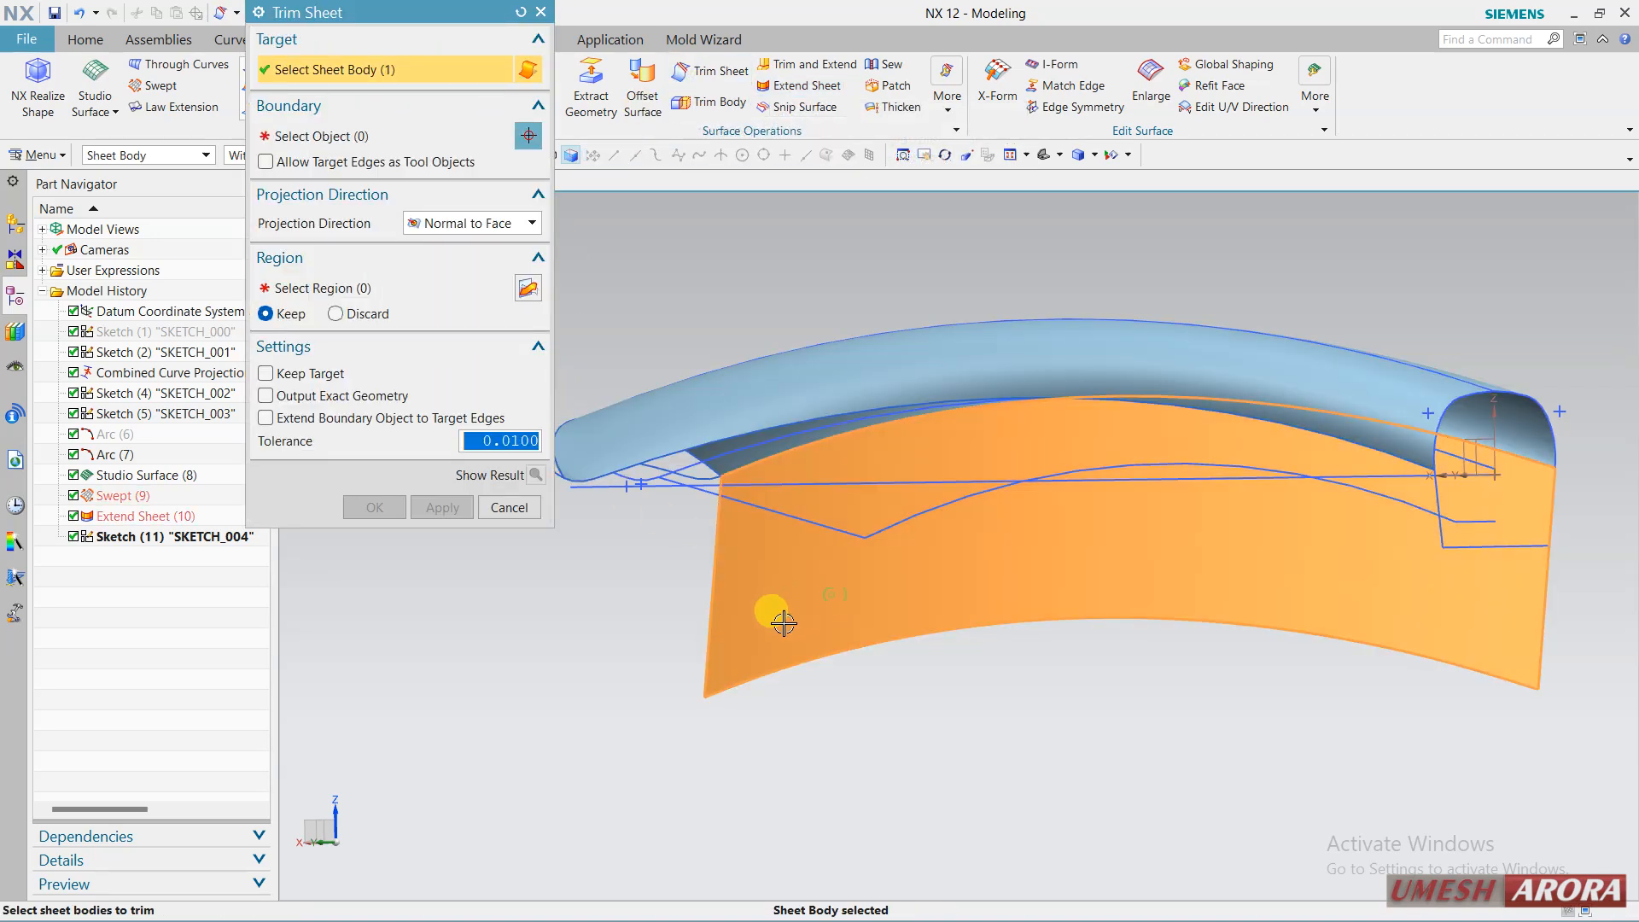
pyautogui.click(342, 140)
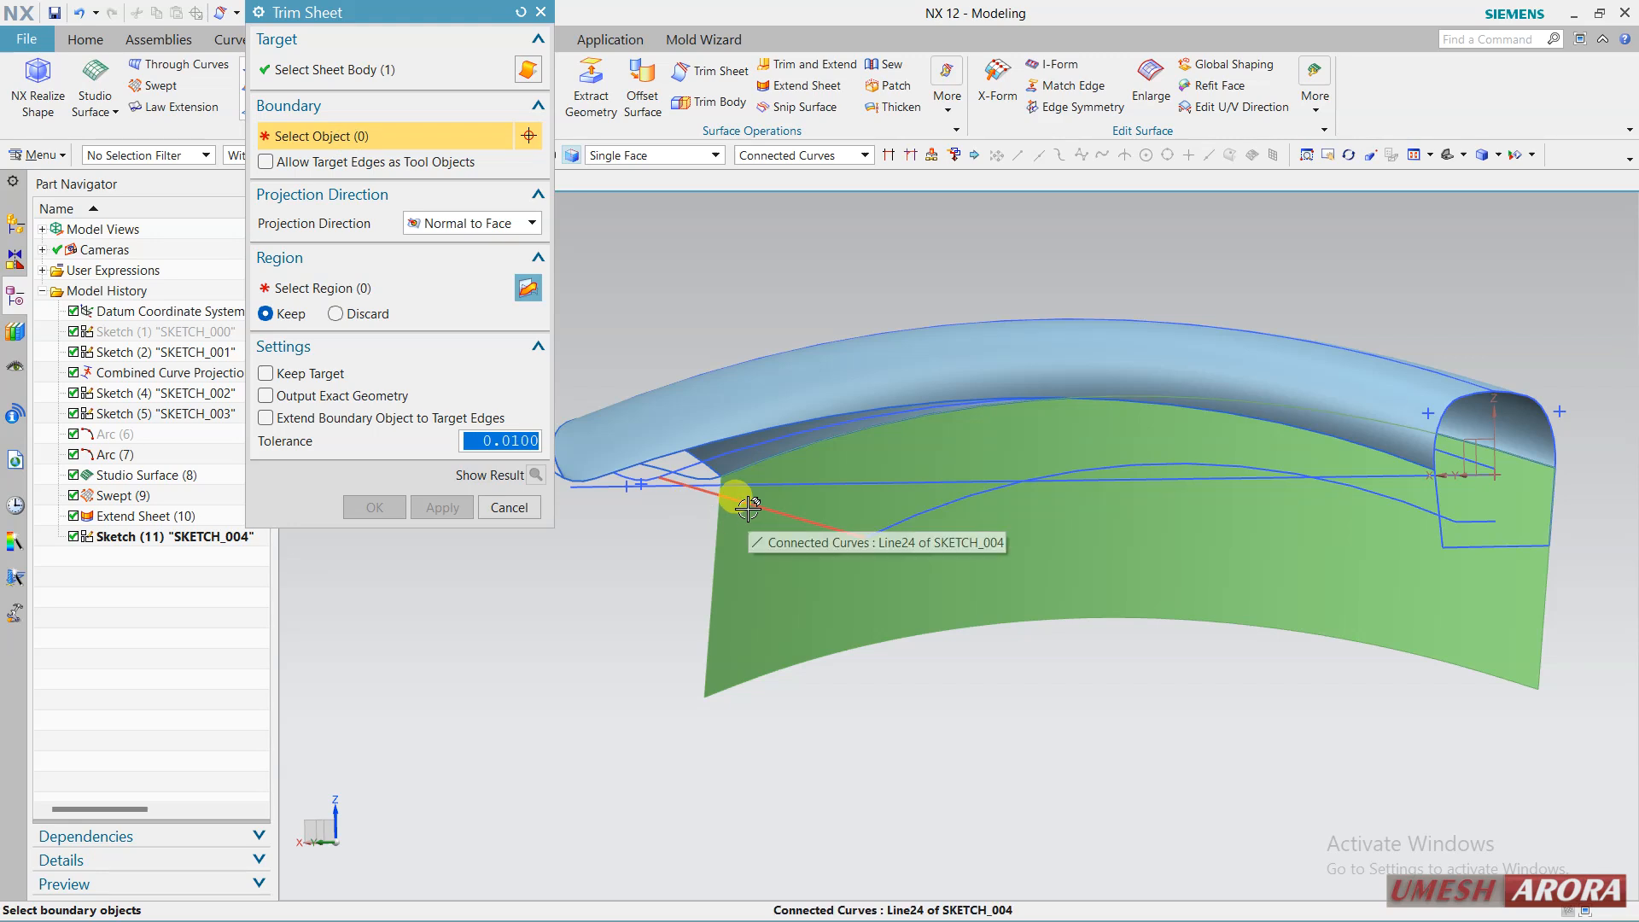
pyautogui.click(847, 531)
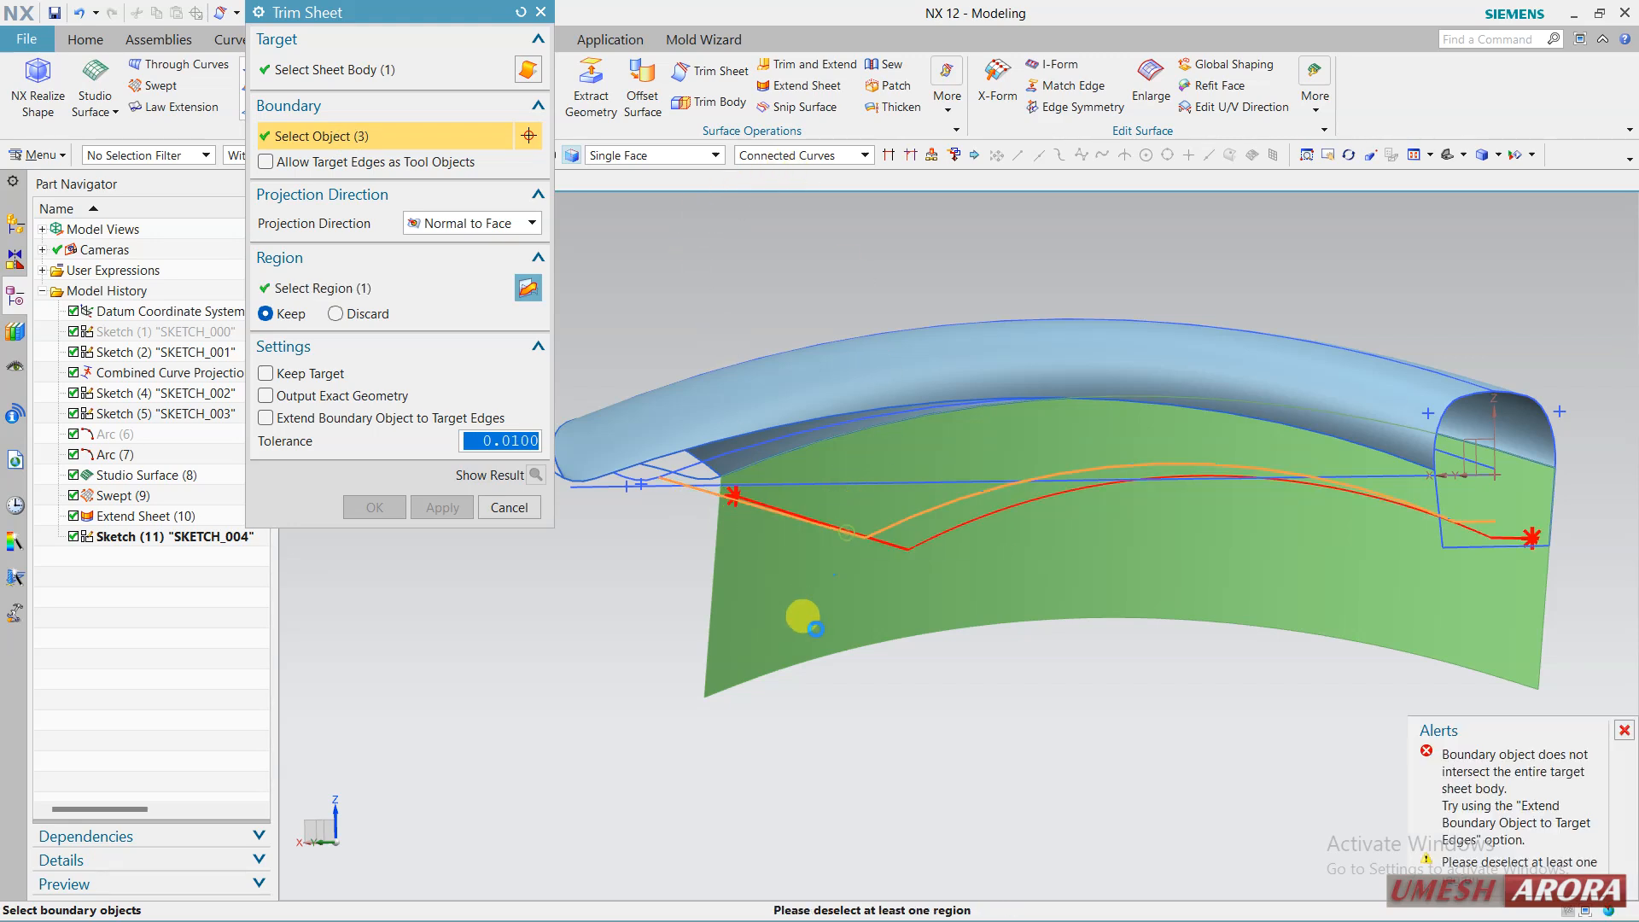
pyautogui.moveTo(814, 658); pyautogui.dragTo(607, 659, button='middle')
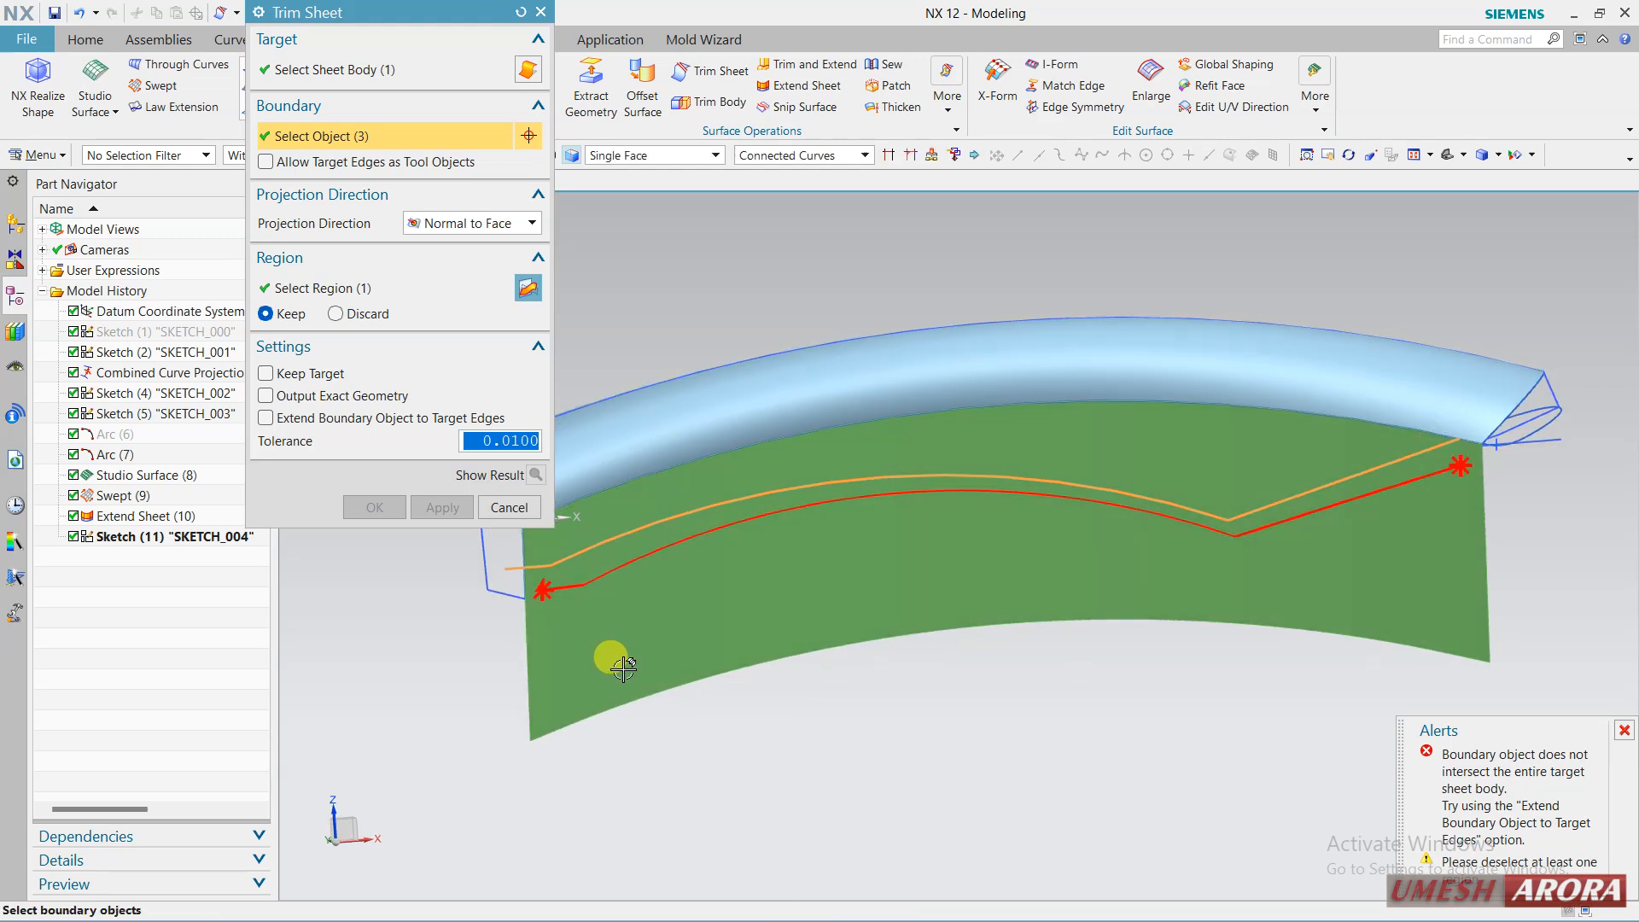
pyautogui.scroll(2, 549, 578)
pyautogui.scroll(-3, 970, 747)
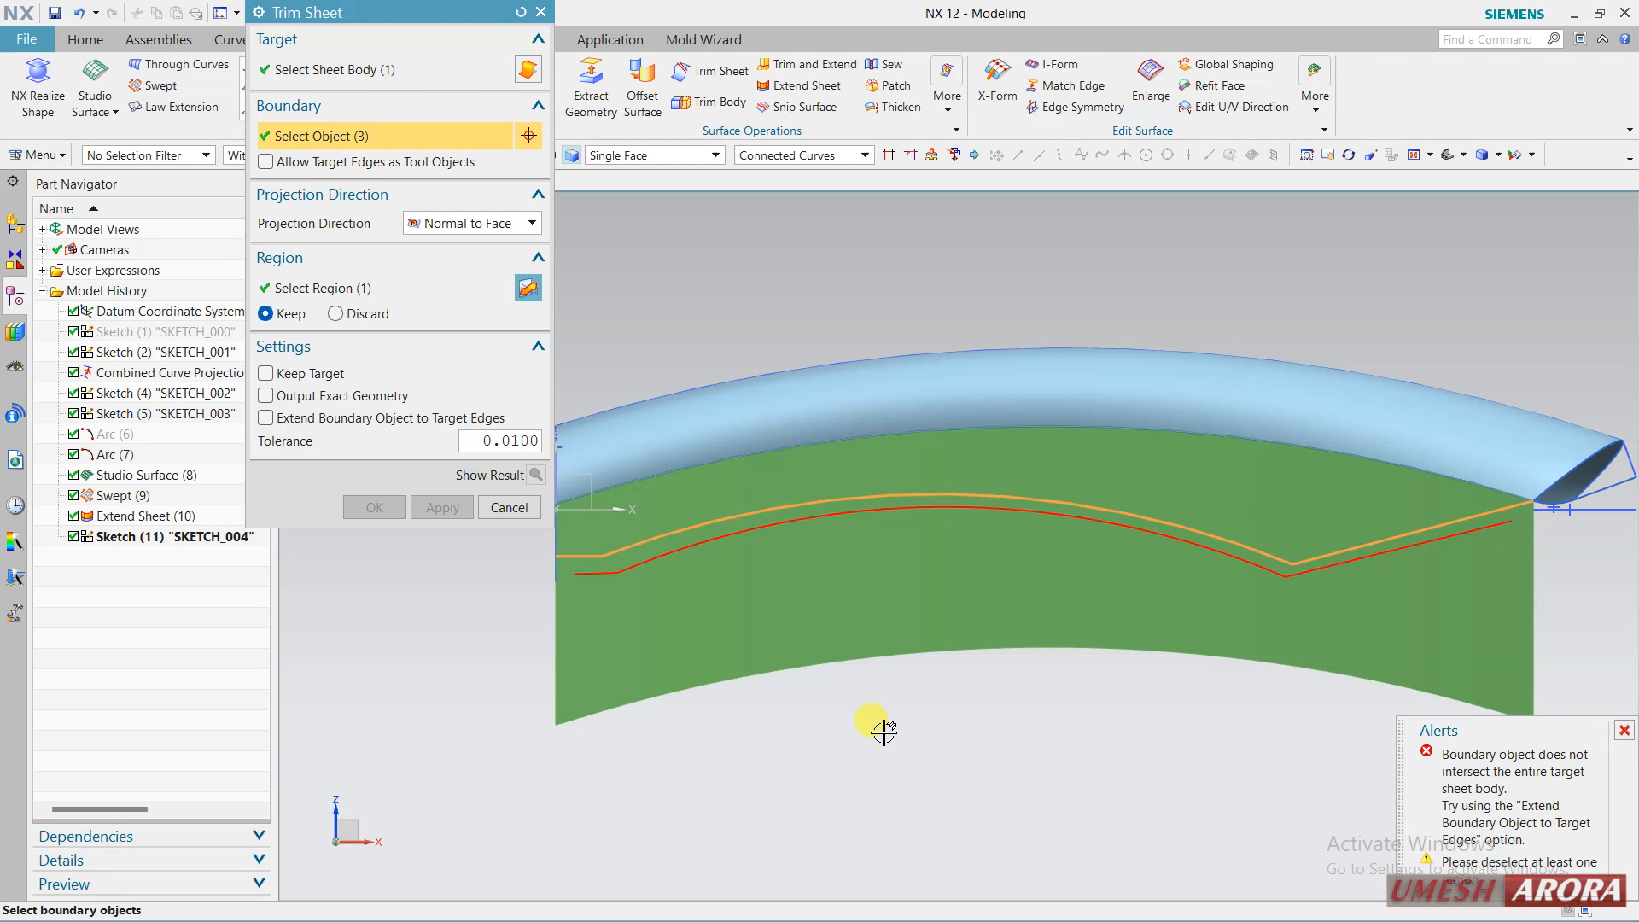
# Project the boundary Along Vector on both sides and trim the side wall, removing the region below the profile.
pyautogui.click(423, 286)
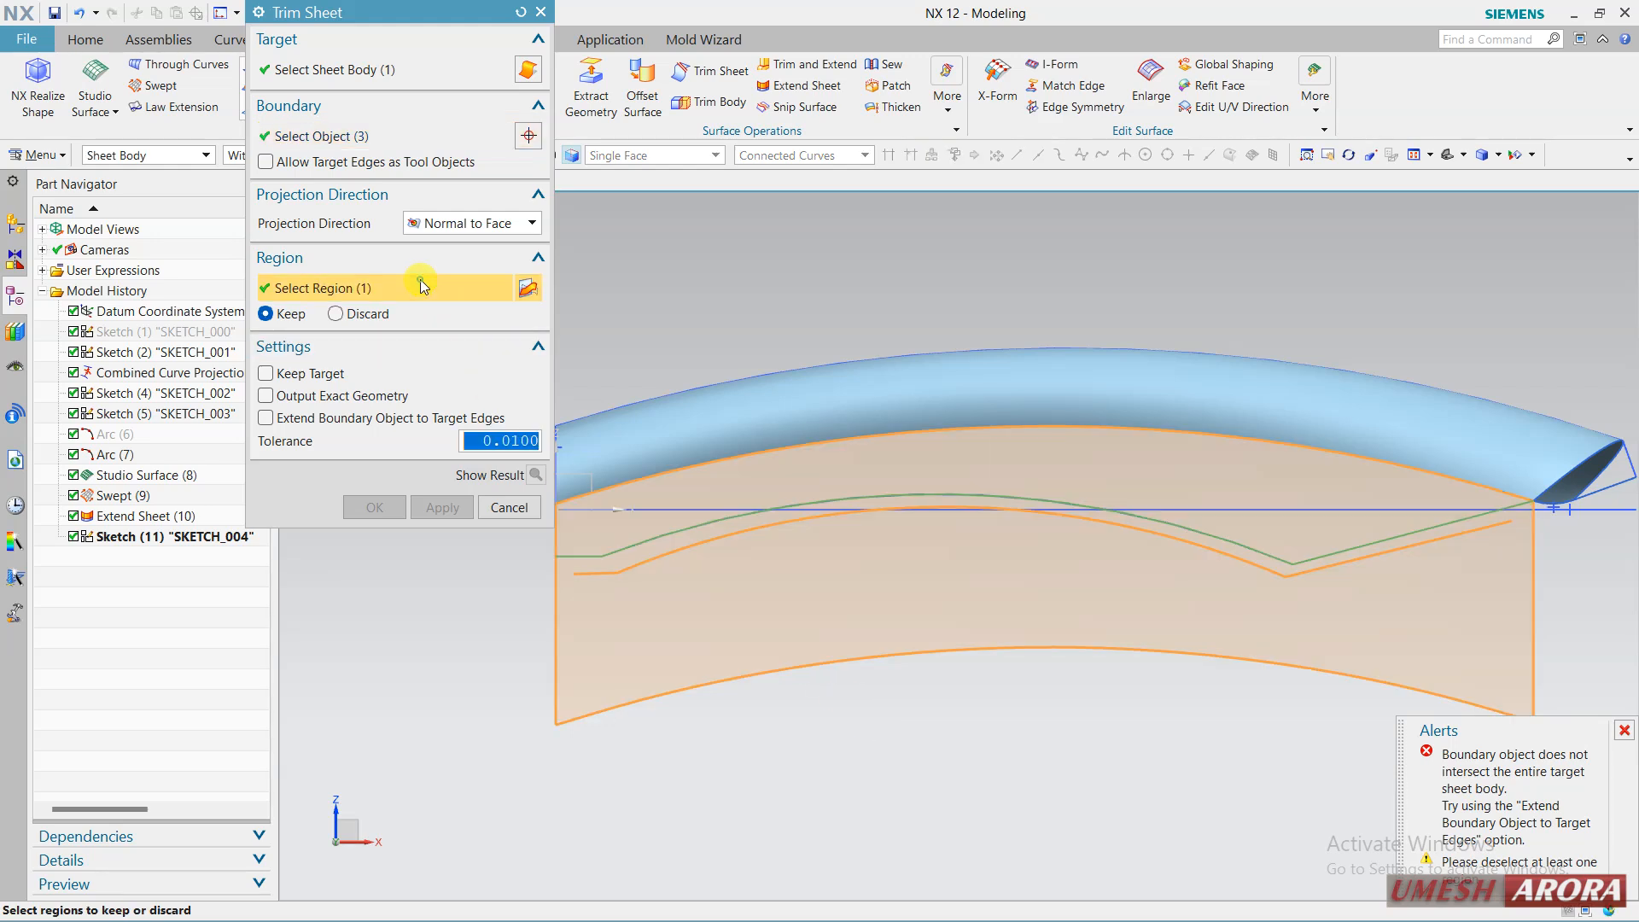
pyautogui.click(468, 223)
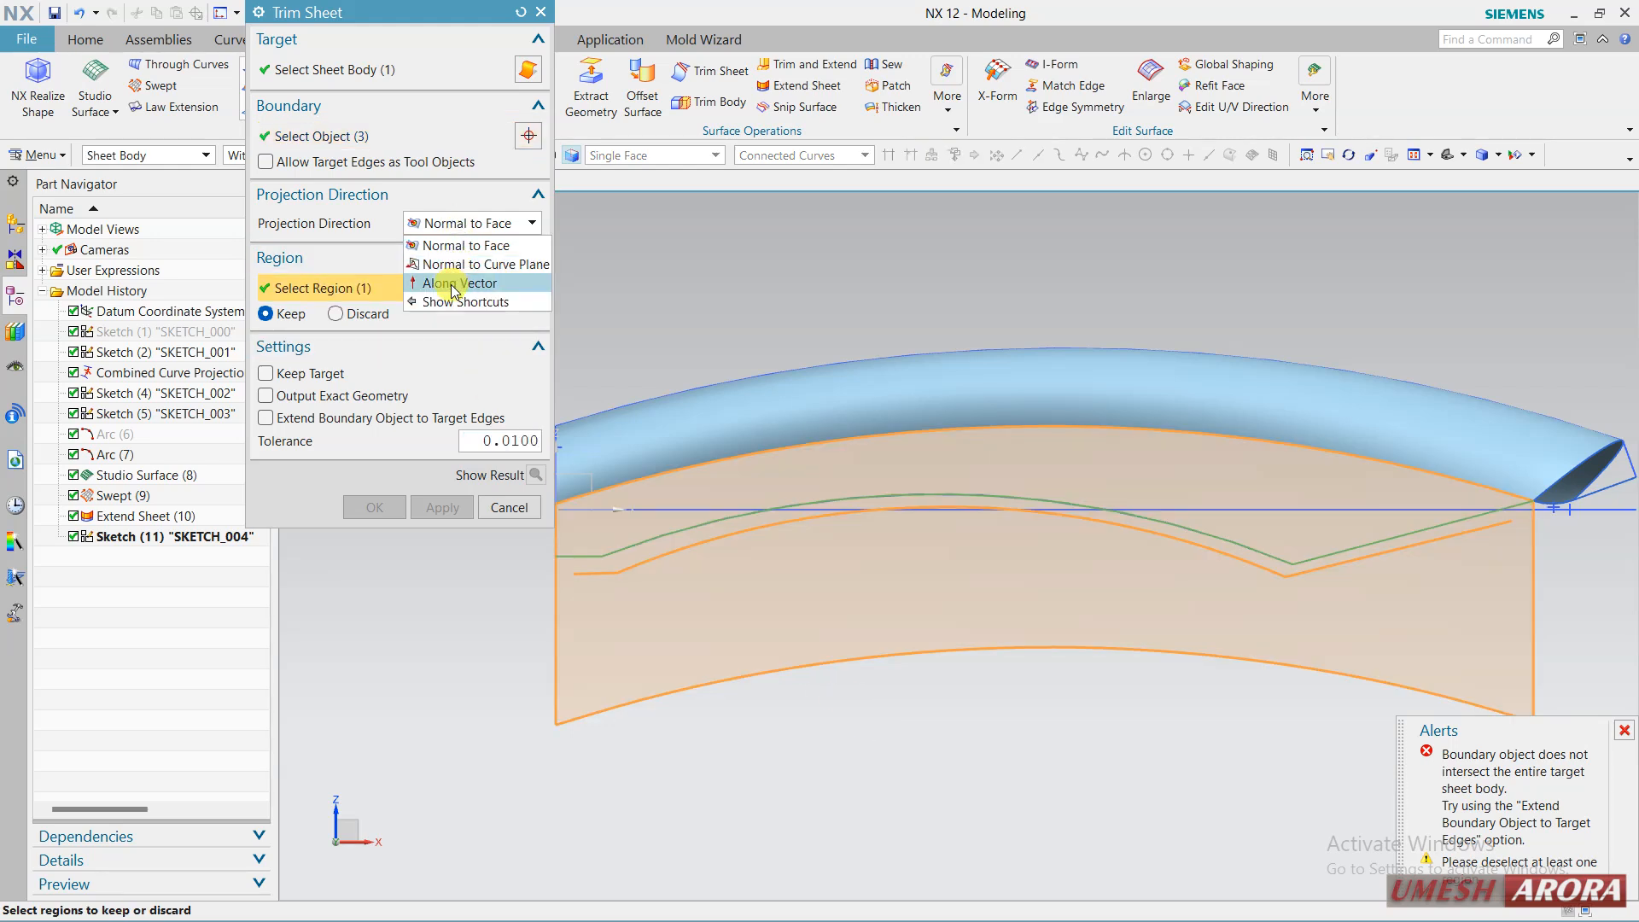
pyautogui.click(459, 283)
pyautogui.moveTo(614, 537); pyautogui.dragTo(961, 739, button='middle')
pyautogui.click(679, 611)
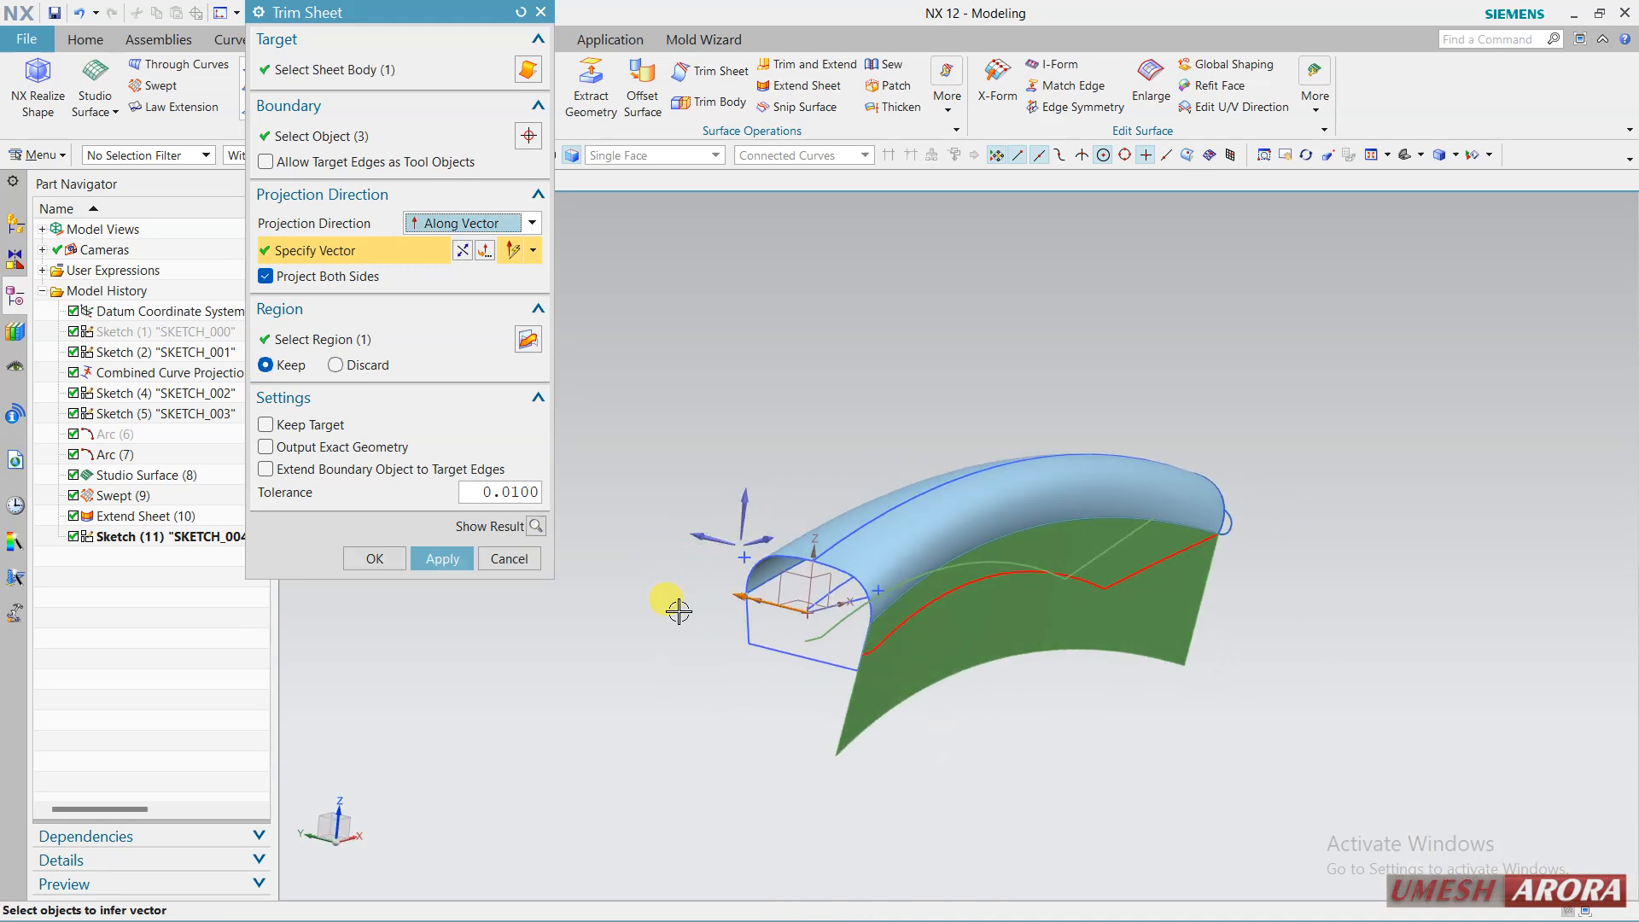
pyautogui.click(535, 526)
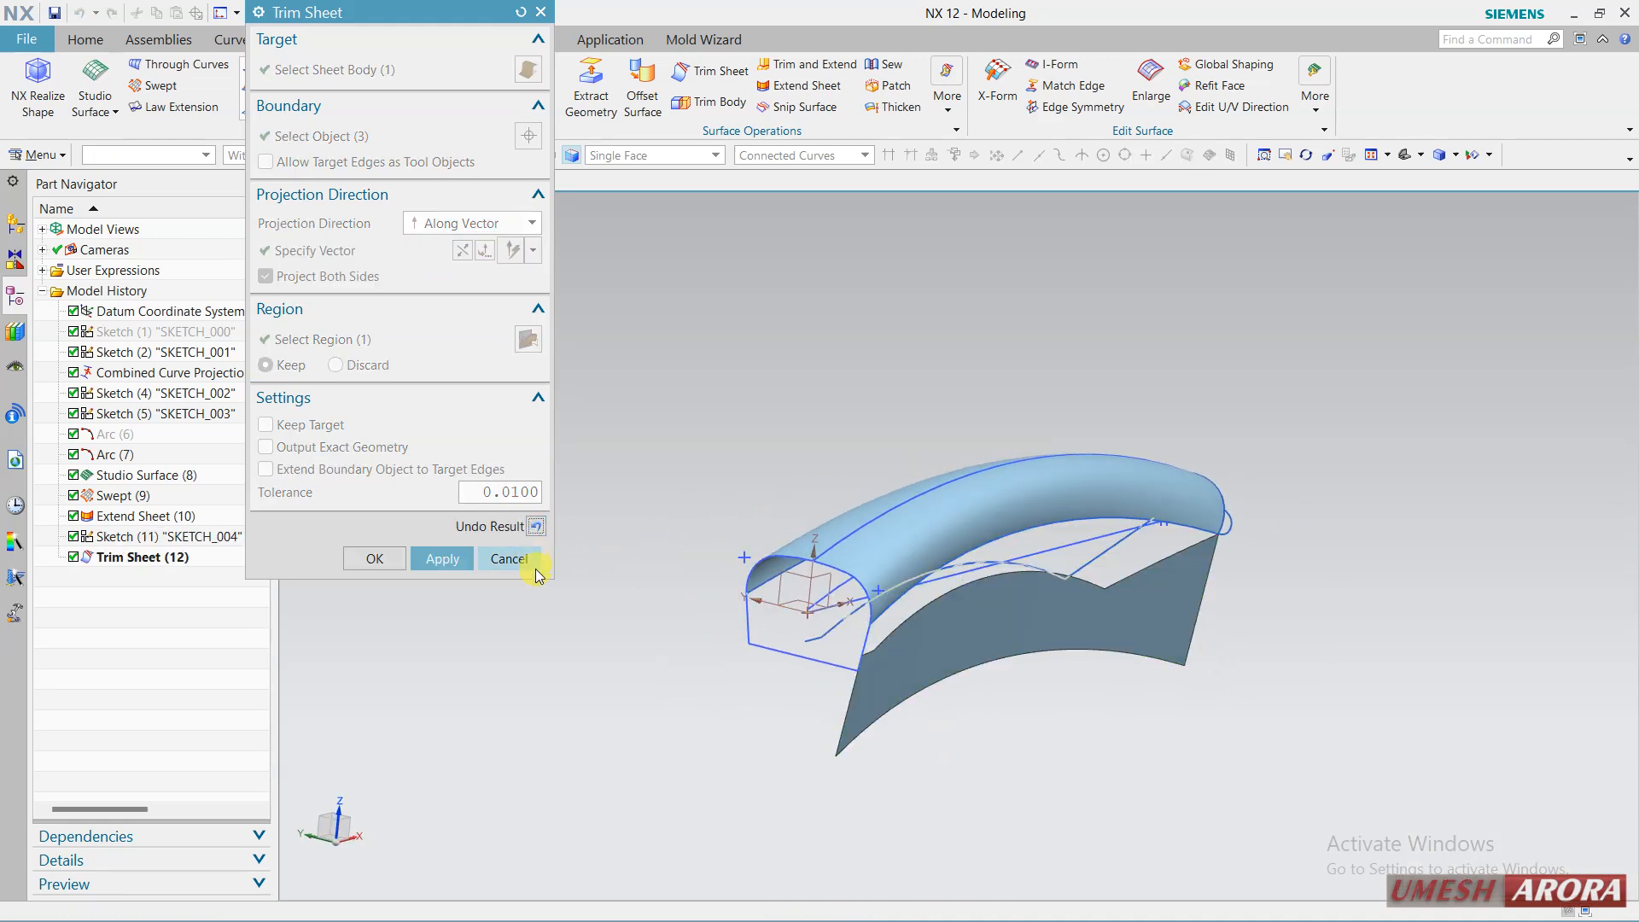
pyautogui.click(535, 524)
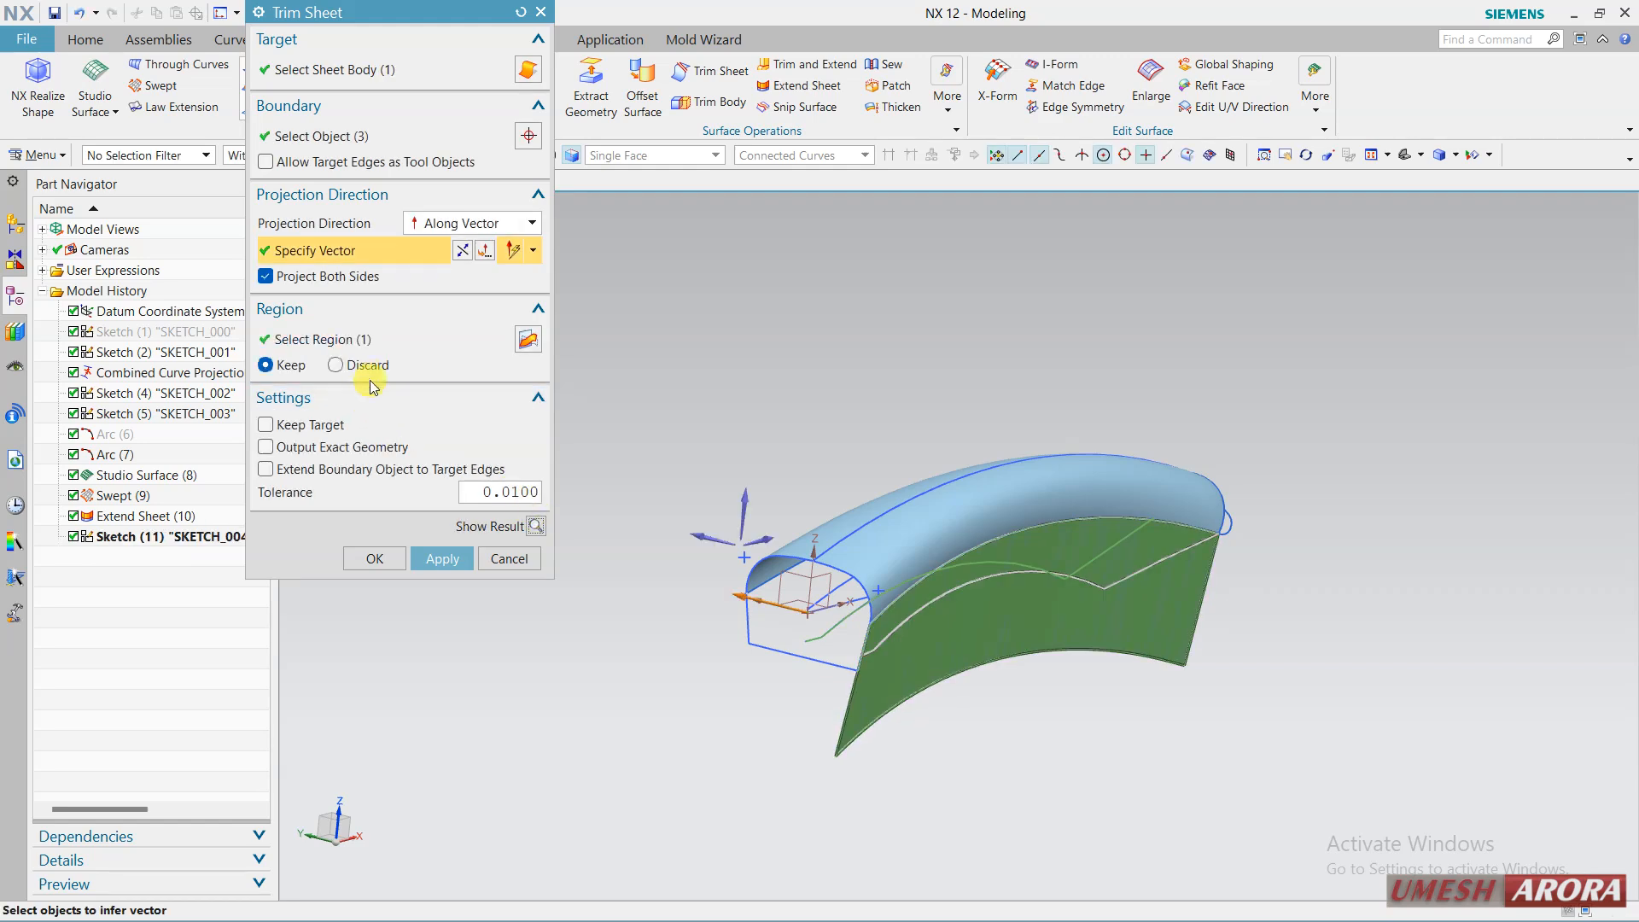
pyautogui.click(376, 558)
# Hide the lower profile sketch used to trim the side wall.
pyautogui.moveTo(893, 680)
pyautogui.mouseDown(button='middle')
pyautogui.moveTo(1007, 622)
pyautogui.moveTo(1069, 681)
pyautogui.moveTo(979, 690)
pyautogui.moveTo(988, 644)
pyautogui.mouseUp(button='middle')
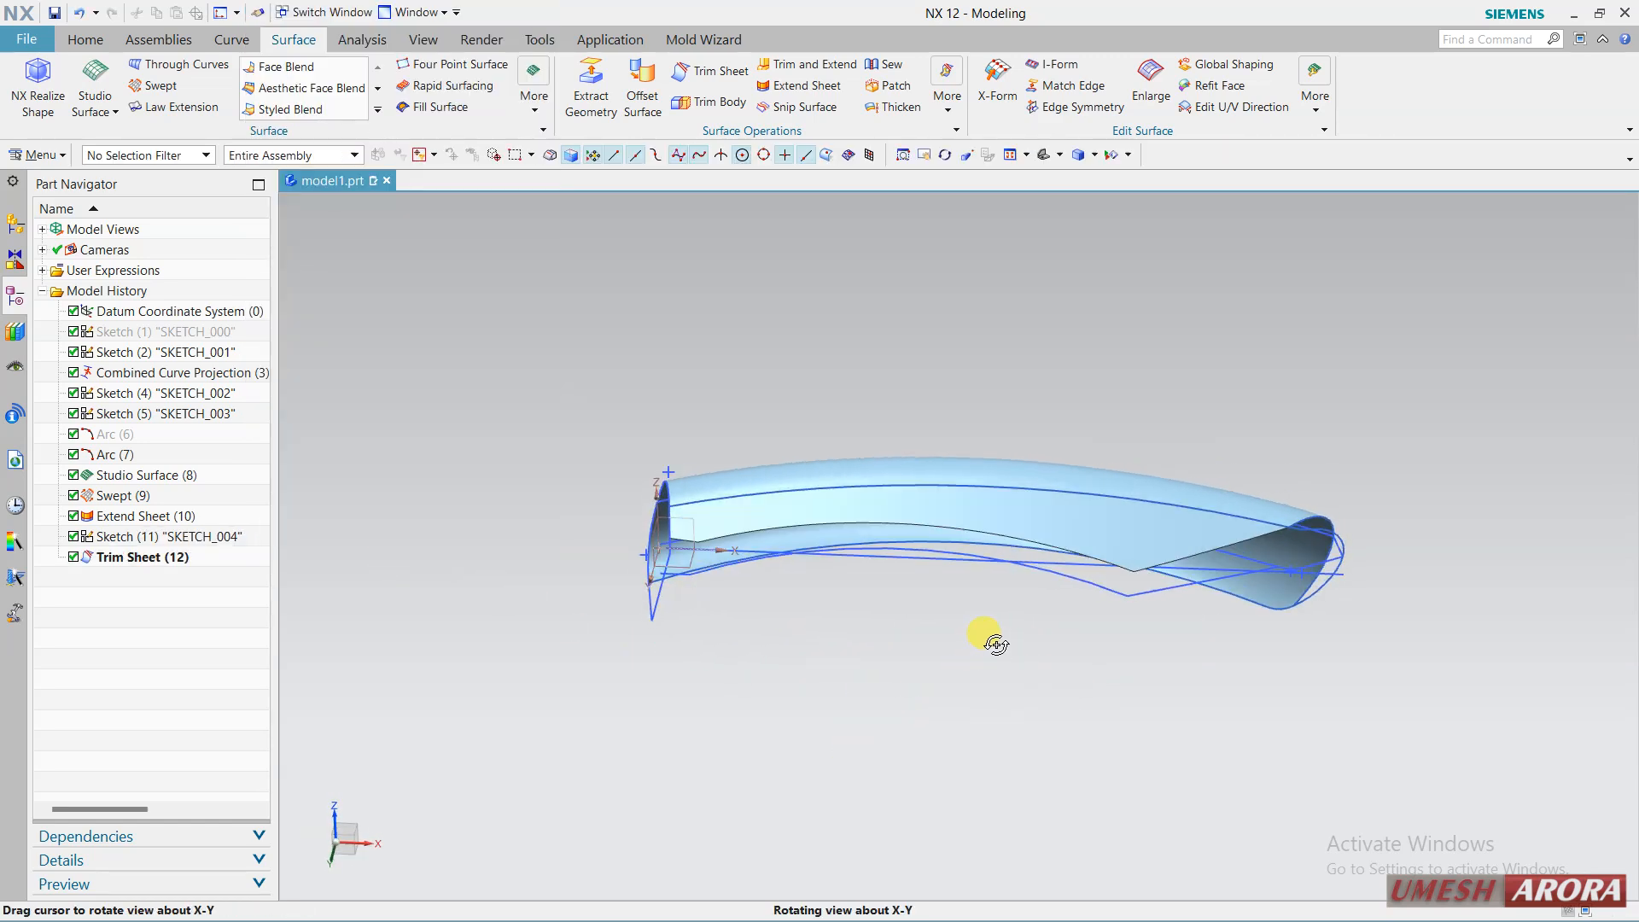
pyautogui.click(912, 561)
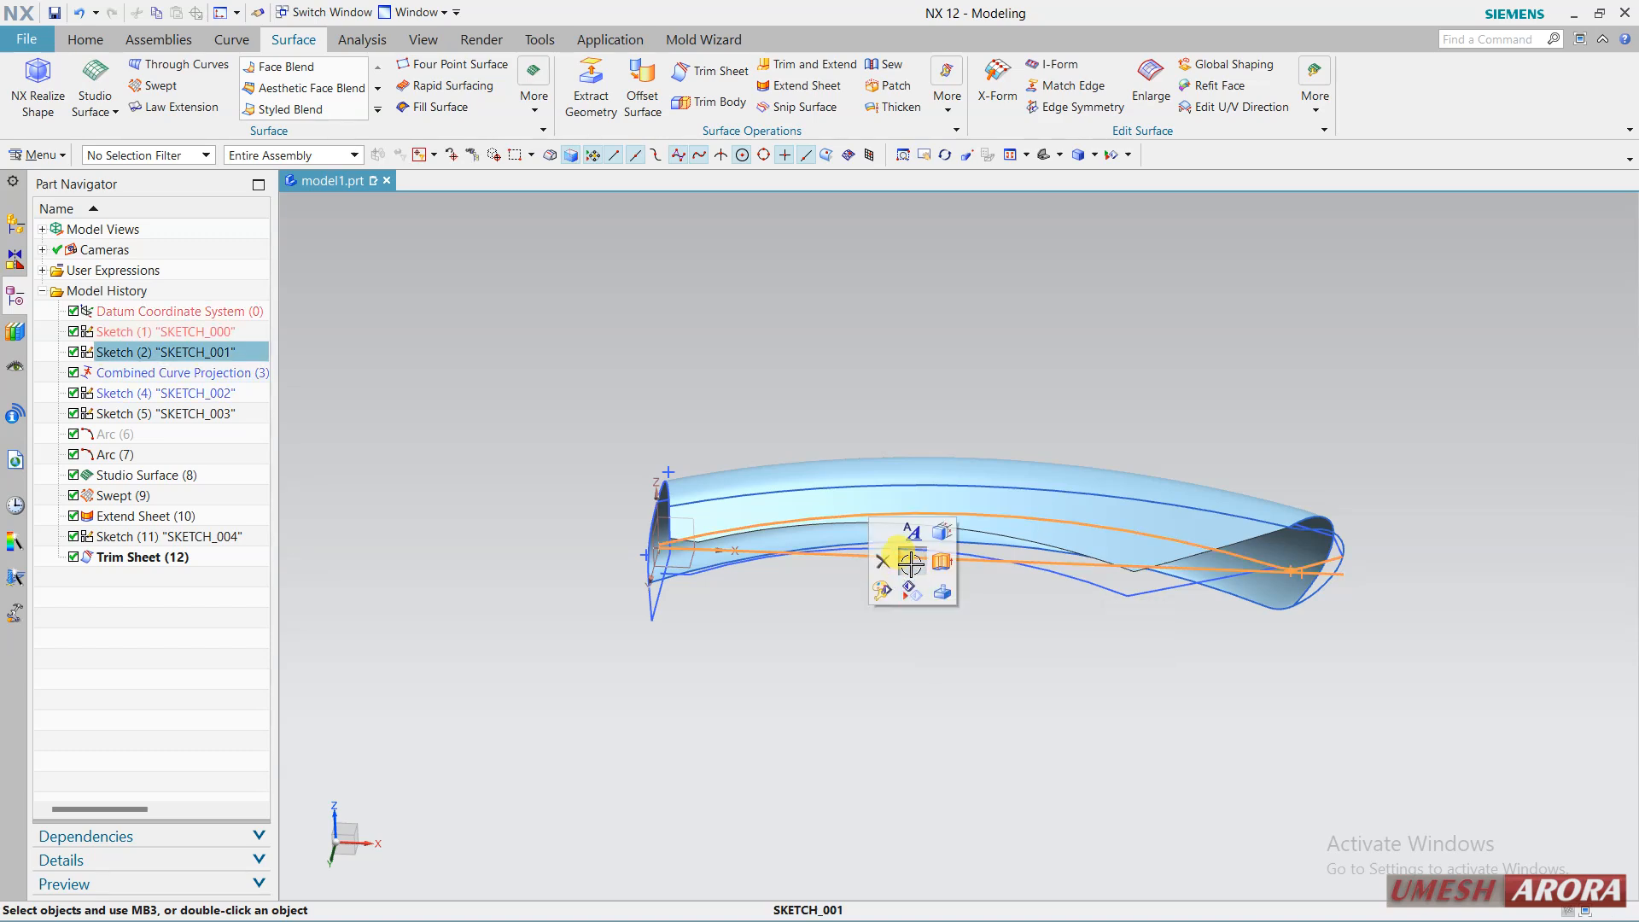
pyautogui.click(911, 581)
pyautogui.click(1105, 589)
pyautogui.click(1104, 610)
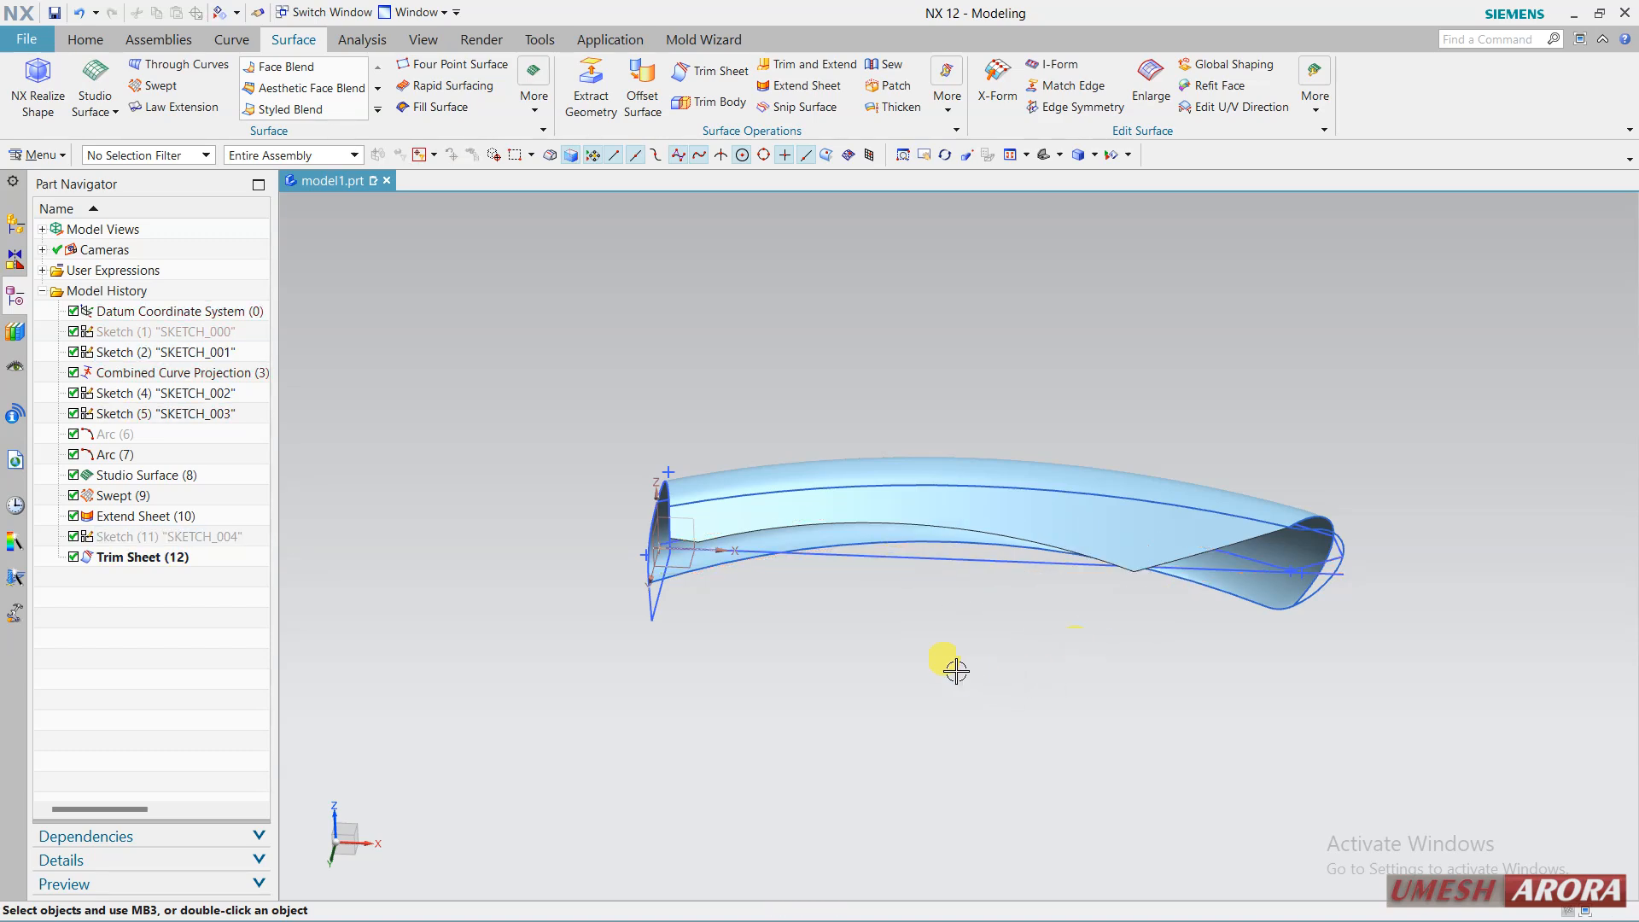
# Reopen the lower profile sketch and delete the short horizontal line's 6 mm vertical dimension.
pyautogui.moveTo(951, 670)
pyautogui.mouseDown(button='middle')
pyautogui.moveTo(932, 714)
pyautogui.moveTo(951, 699)
pyautogui.moveTo(937, 717)
pyautogui.moveTo(984, 706)
pyautogui.moveTo(1009, 727)
pyautogui.moveTo(936, 715)
pyautogui.mouseUp(button='middle')
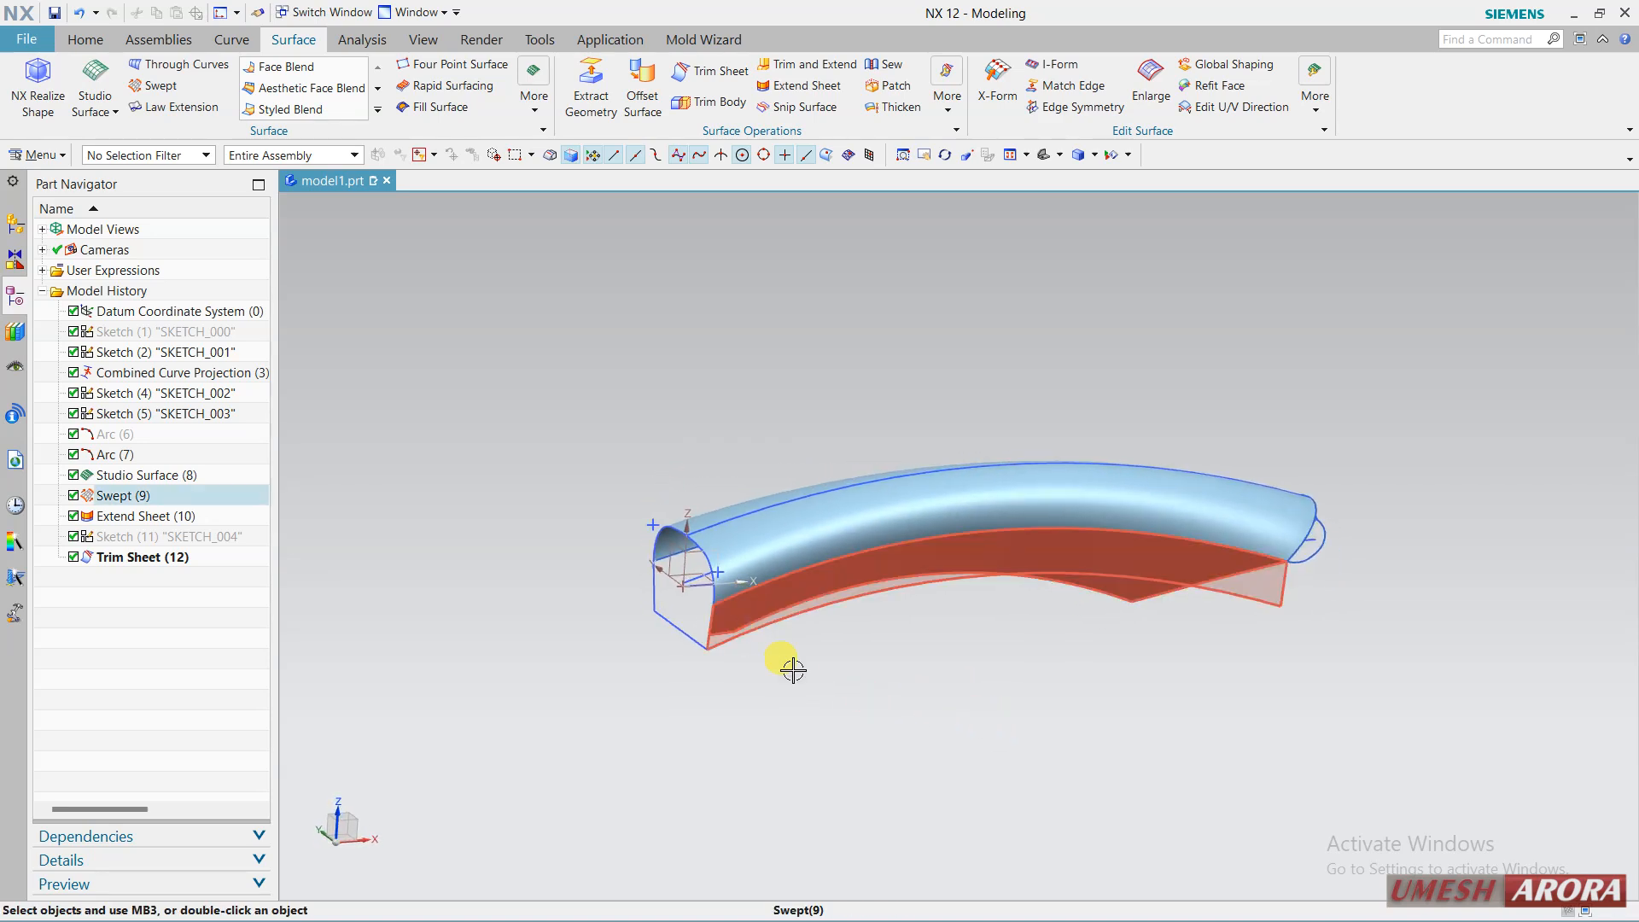
pyautogui.moveTo(828, 699)
pyautogui.mouseDown(button='middle')
pyautogui.moveTo(787, 677)
pyautogui.moveTo(837, 691)
pyautogui.mouseUp(button='middle')
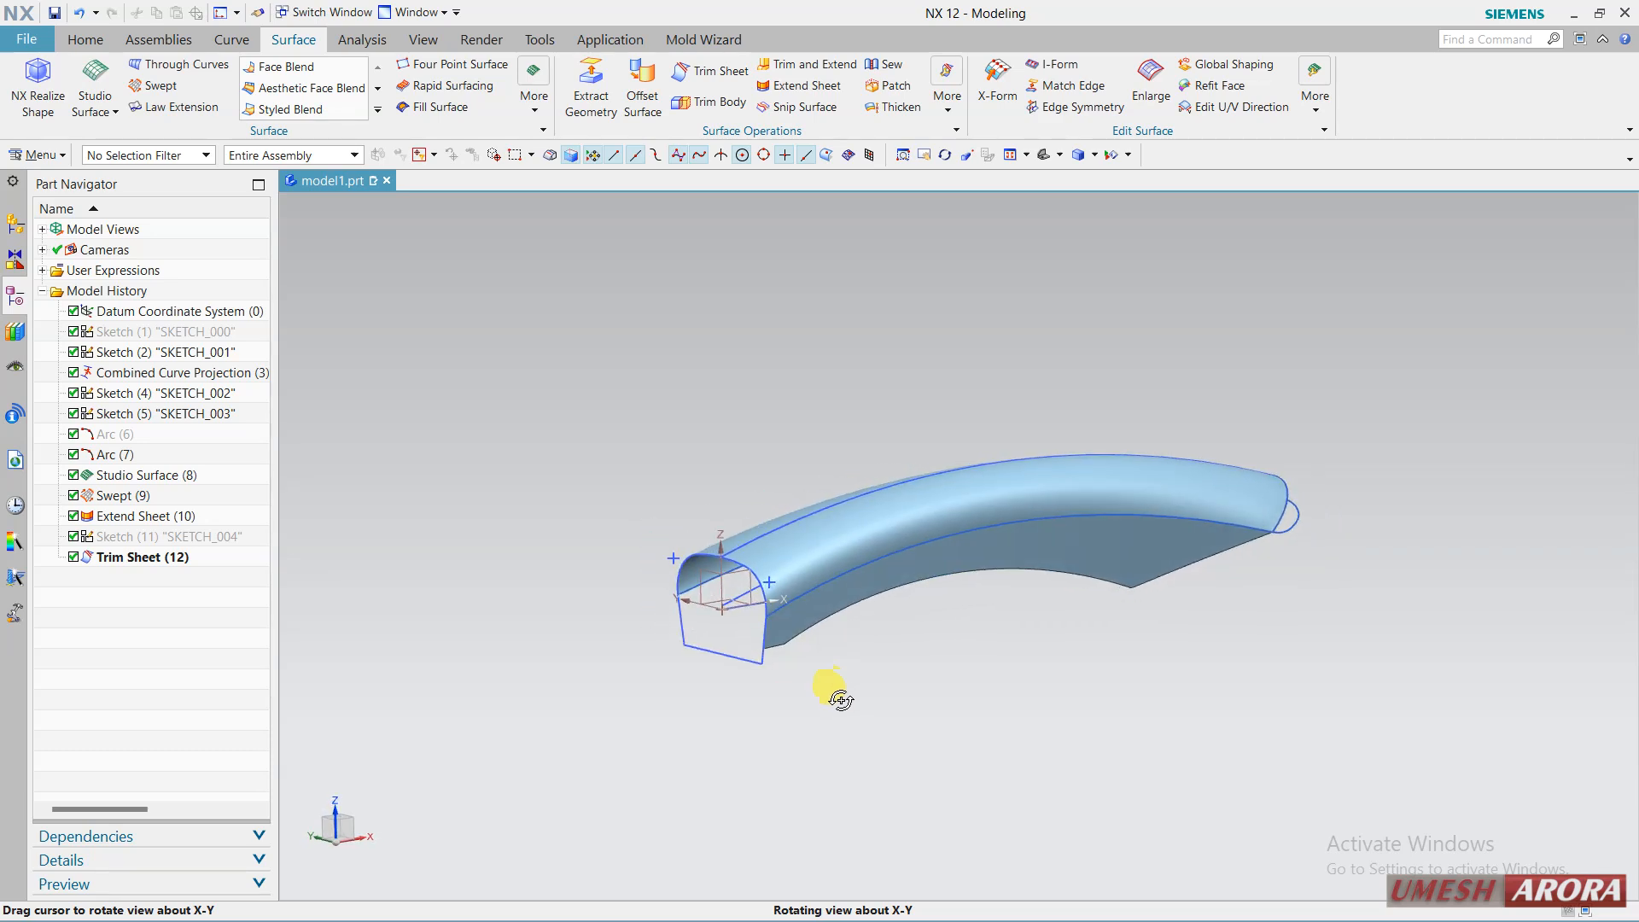
pyautogui.scroll(-3, 783, 622)
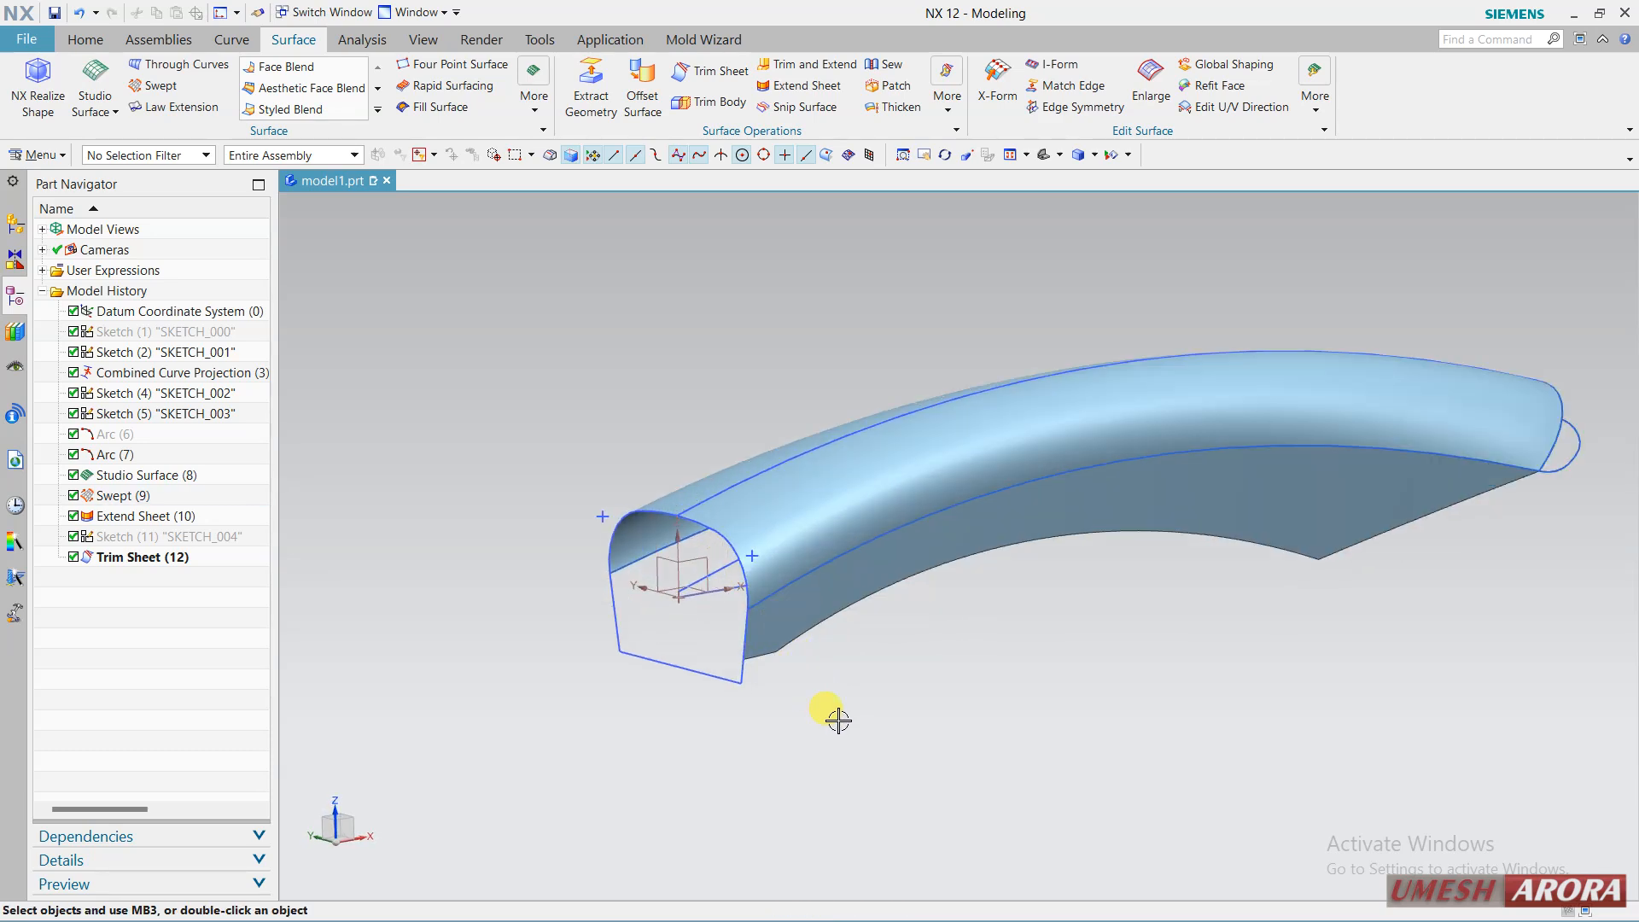
pyautogui.hotkey('ctrl', 'alt', 'f')
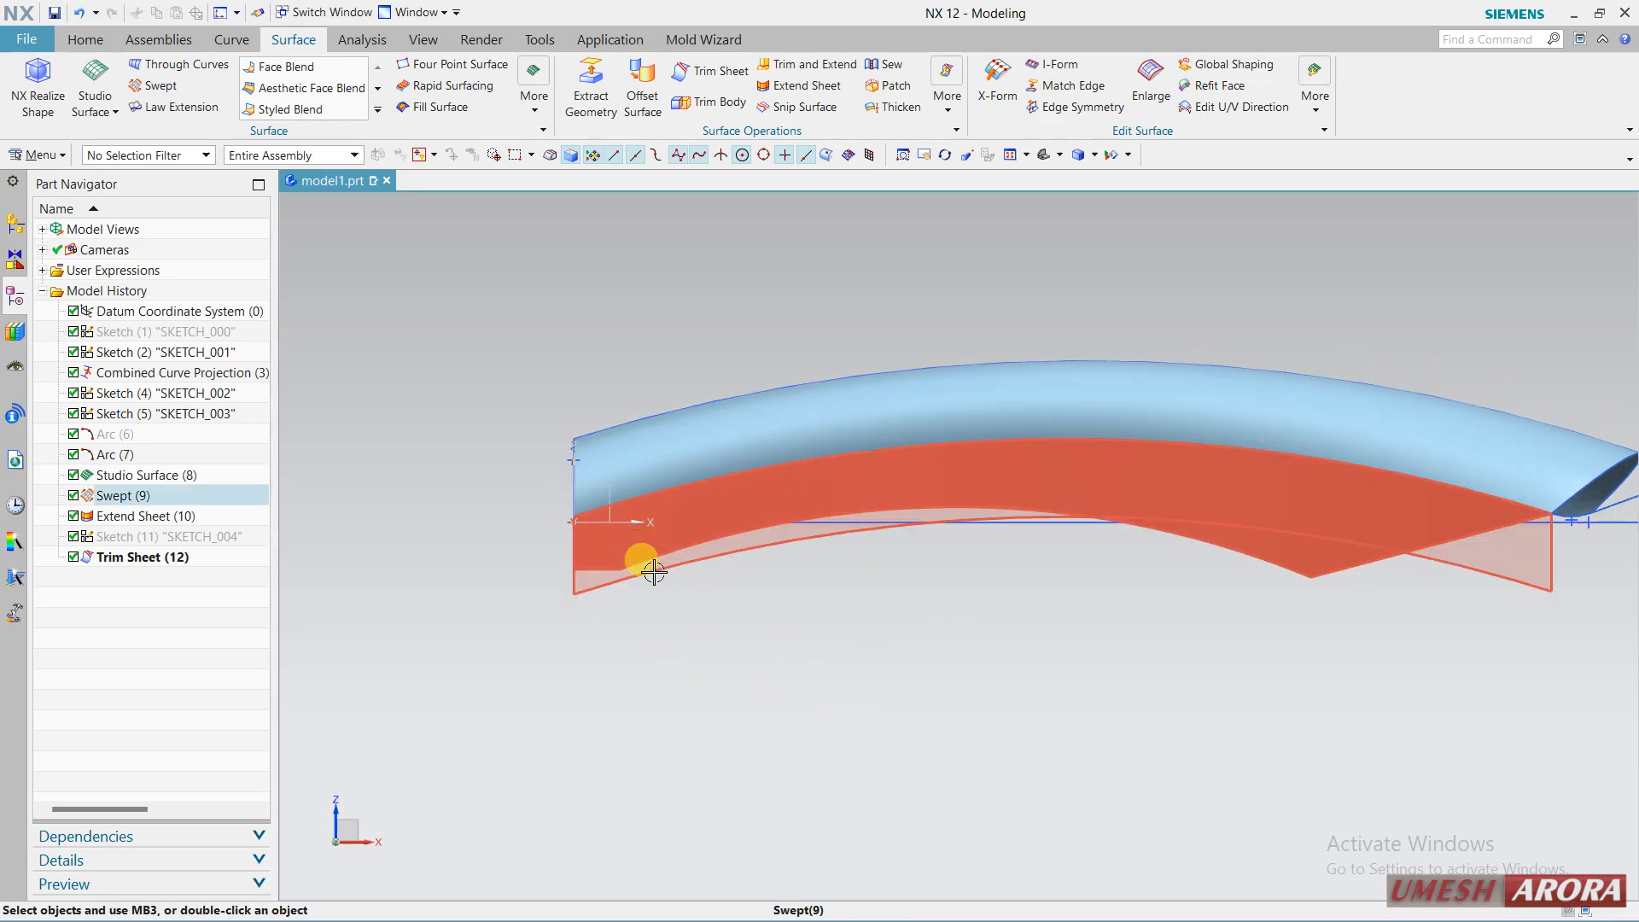
pyautogui.moveTo(709, 658); pyautogui.dragTo(728, 669, button='middle')
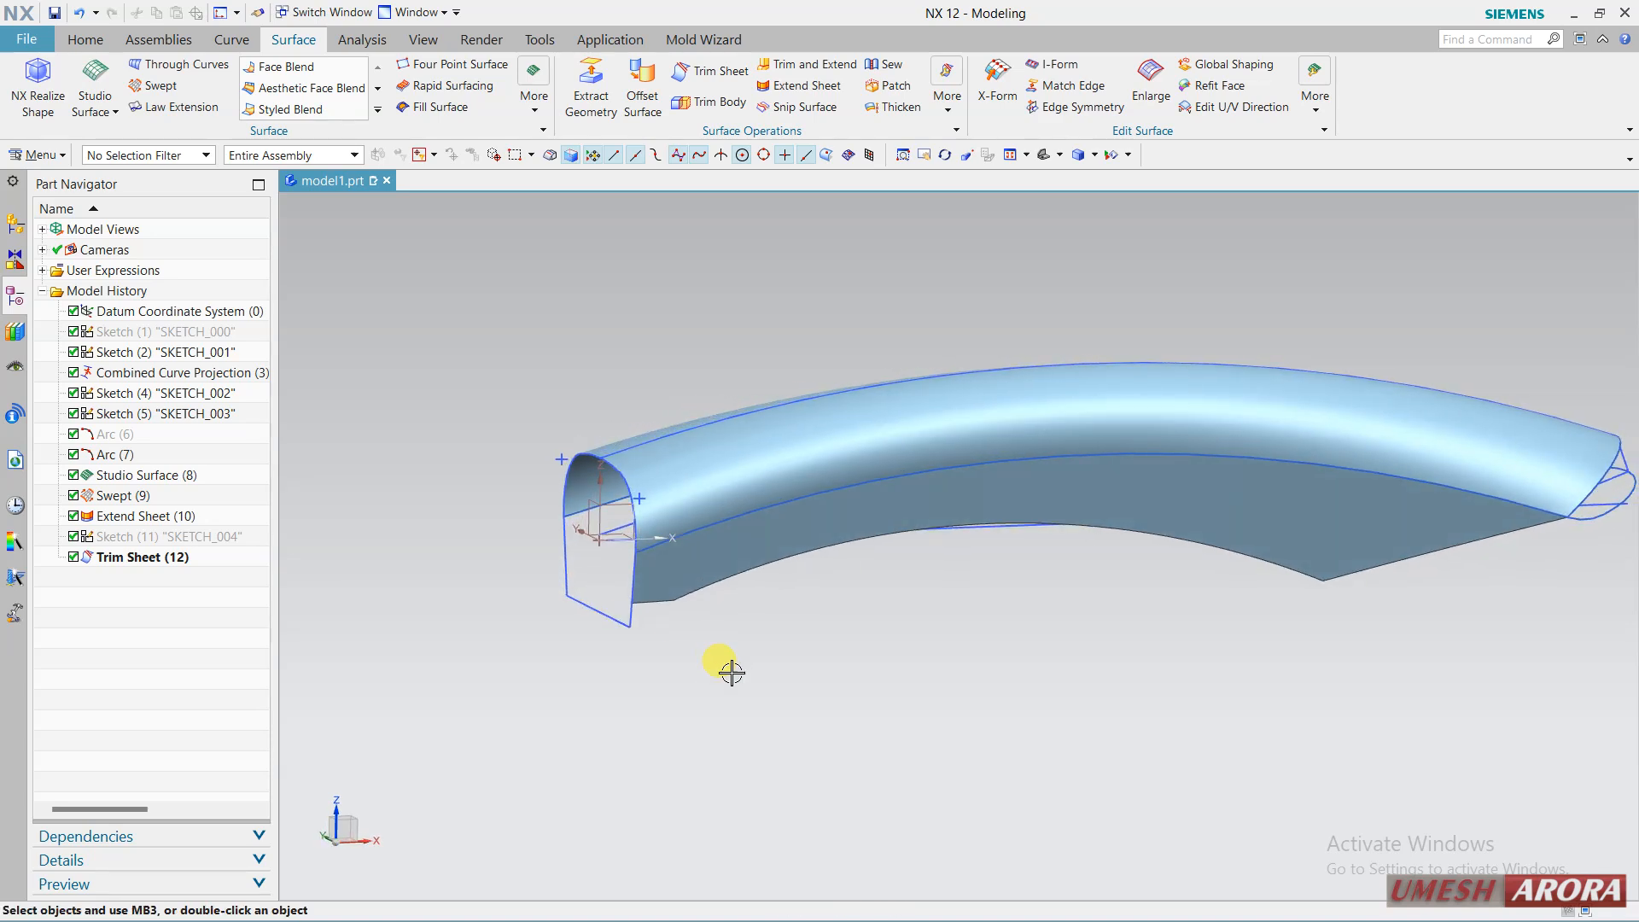
pyautogui.doubleClick(168, 536)
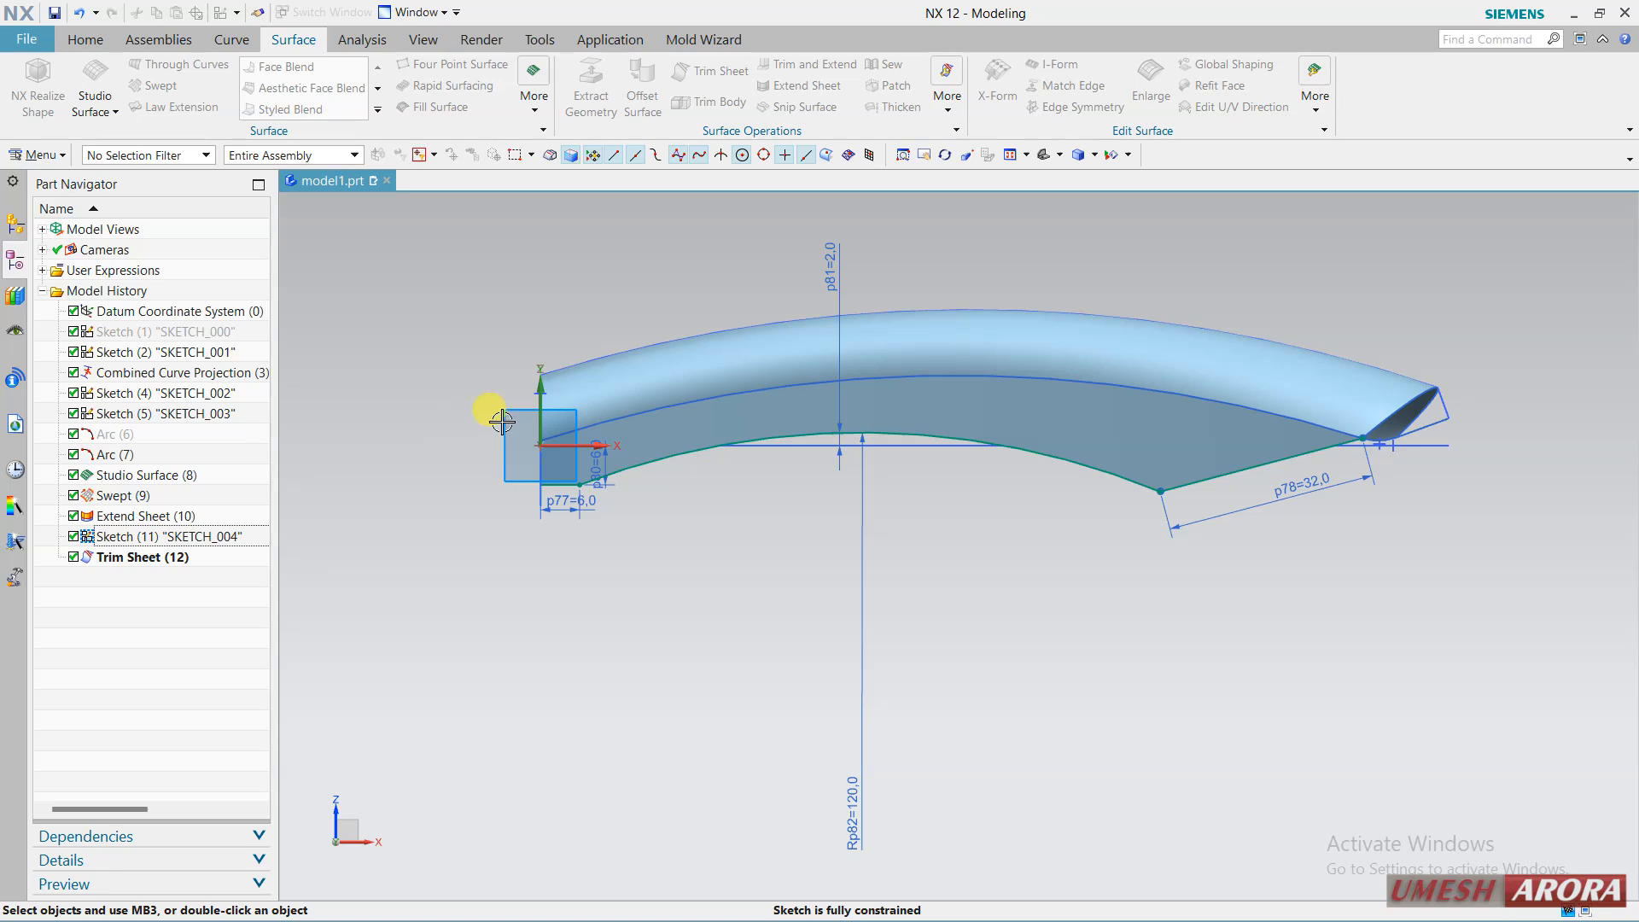
pyautogui.scroll(3, 502, 422)
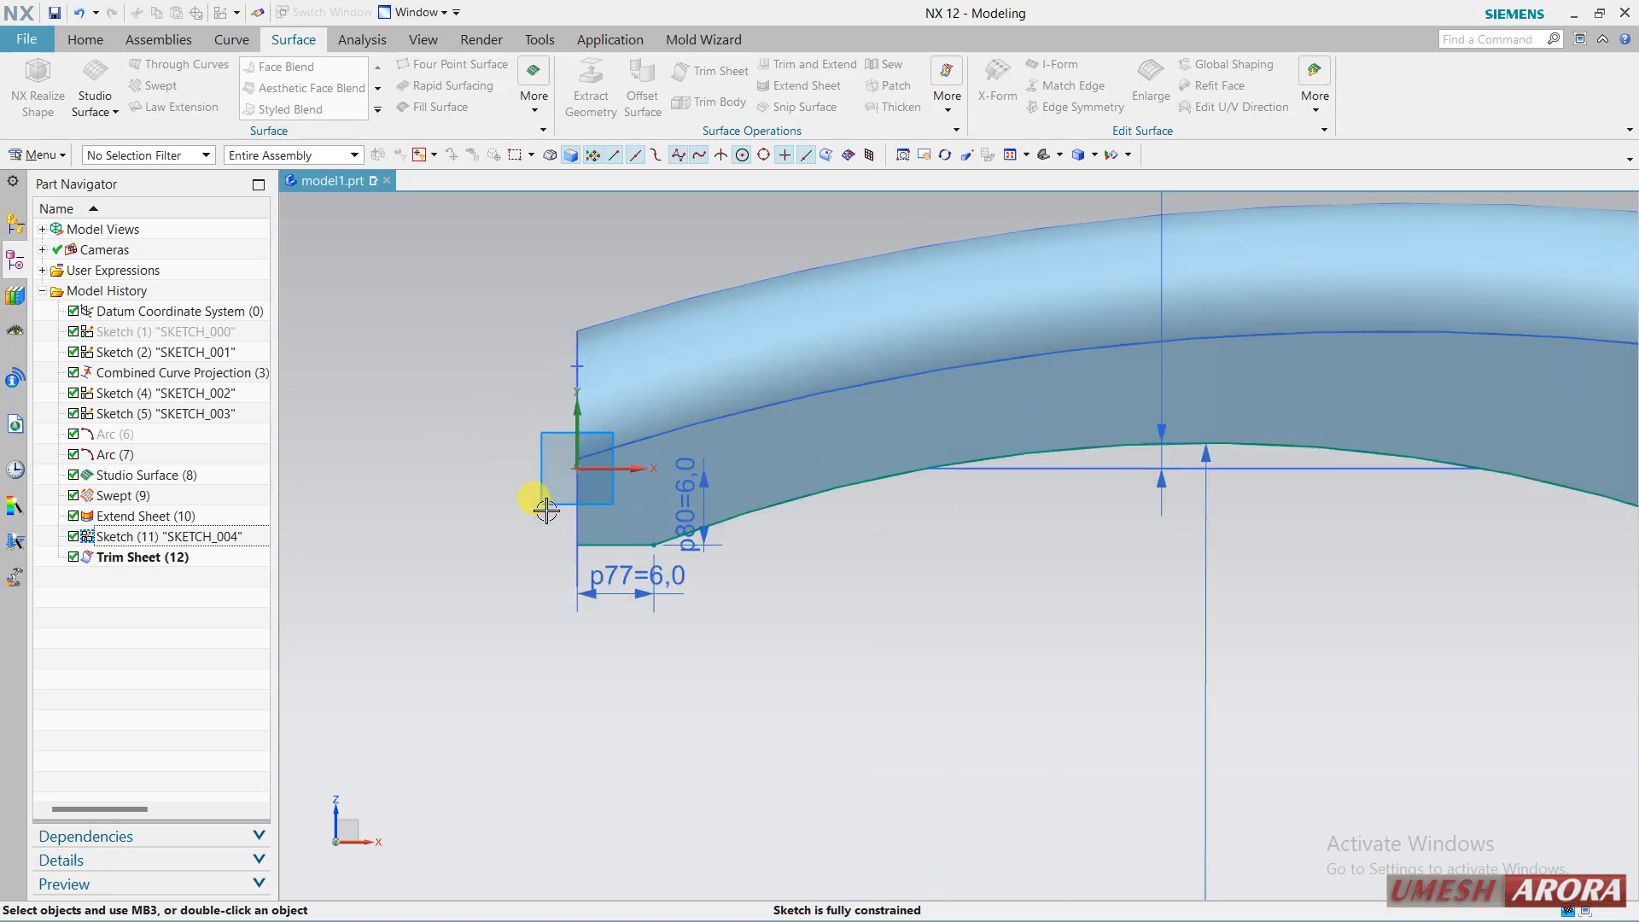
pyautogui.click(698, 498)
# Align the short horizontal line's outer endpoint with the lower corner of the end section and finish the sketch.
pyautogui.moveTo(768, 596); pyautogui.dragTo(629, 563, button='middle')
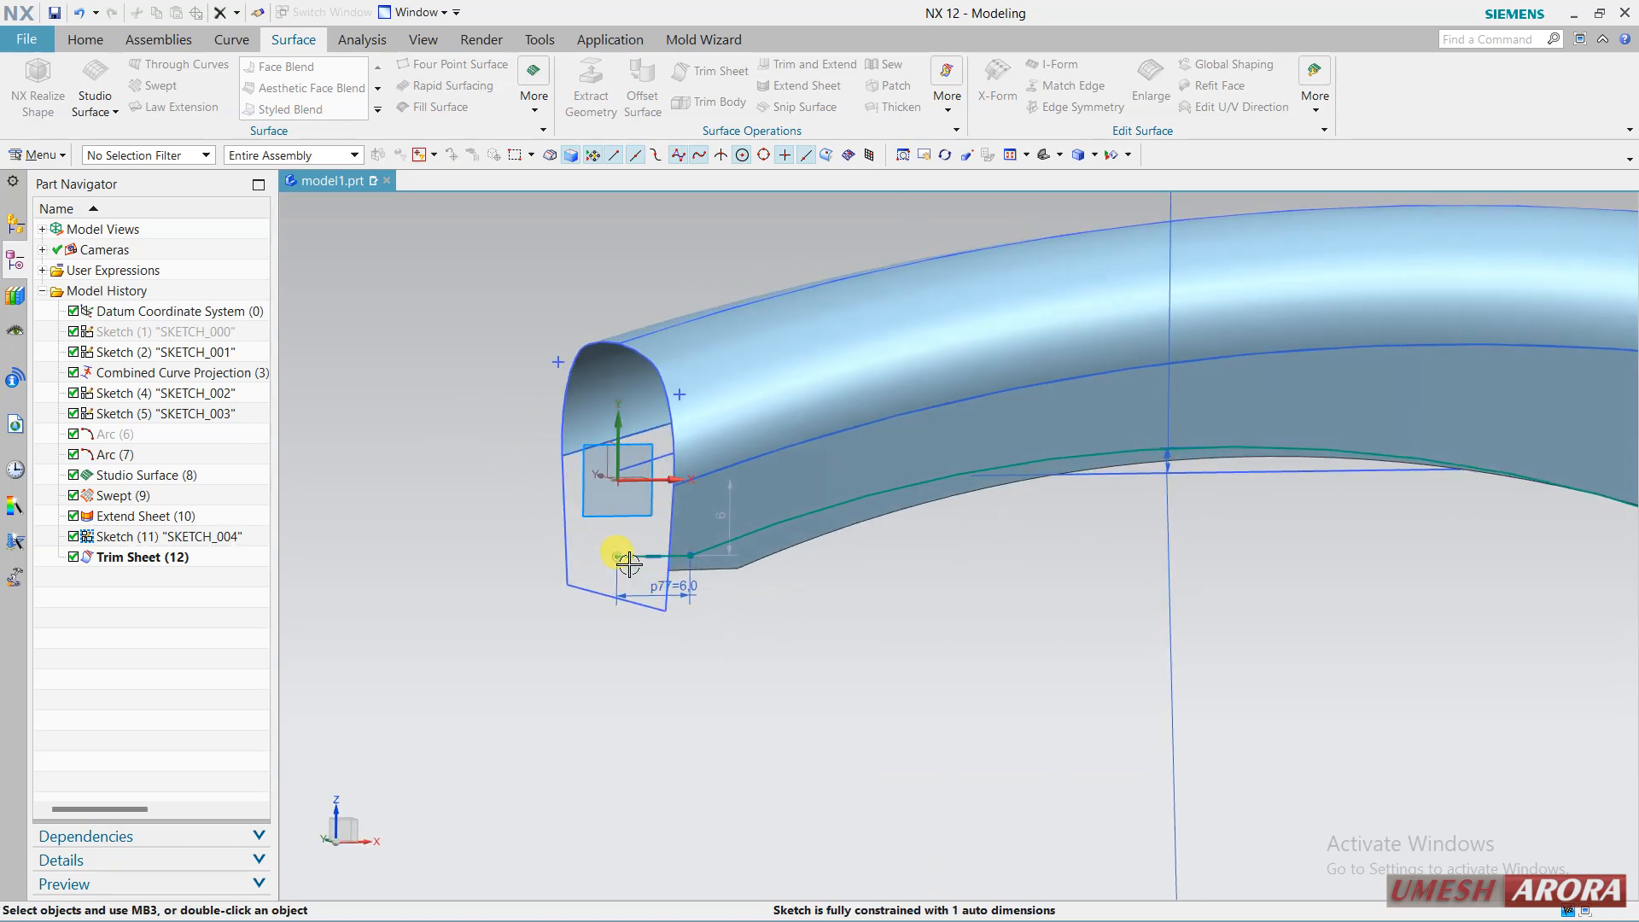
pyautogui.click(618, 557)
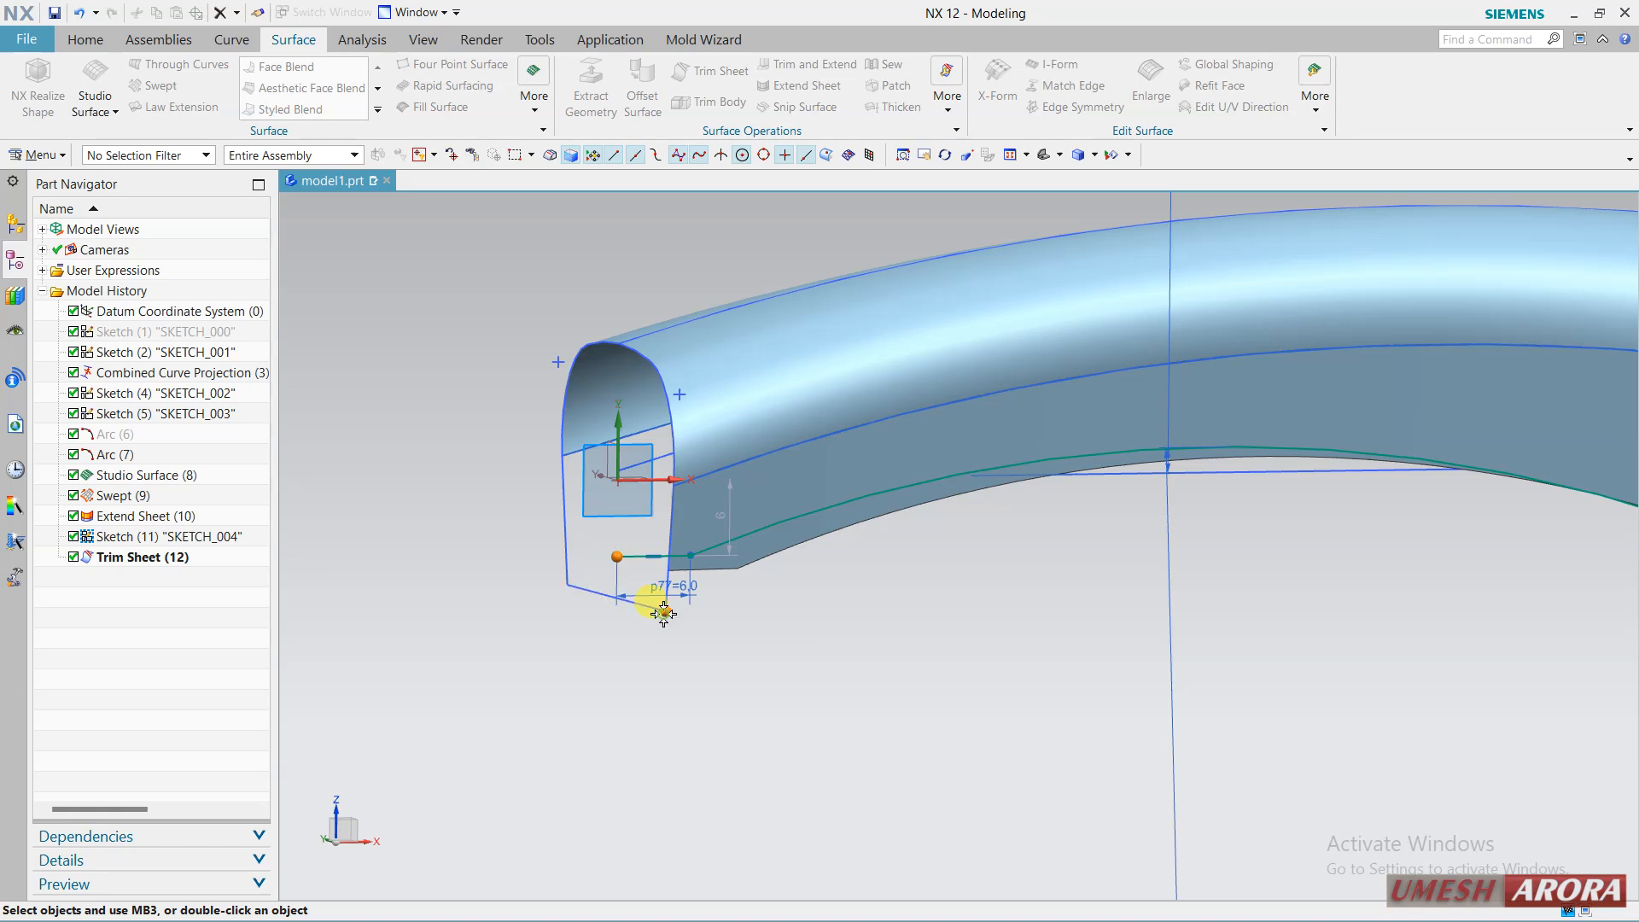
pyautogui.click(664, 613)
pyautogui.moveTo(772, 647); pyautogui.dragTo(793, 657, button='middle')
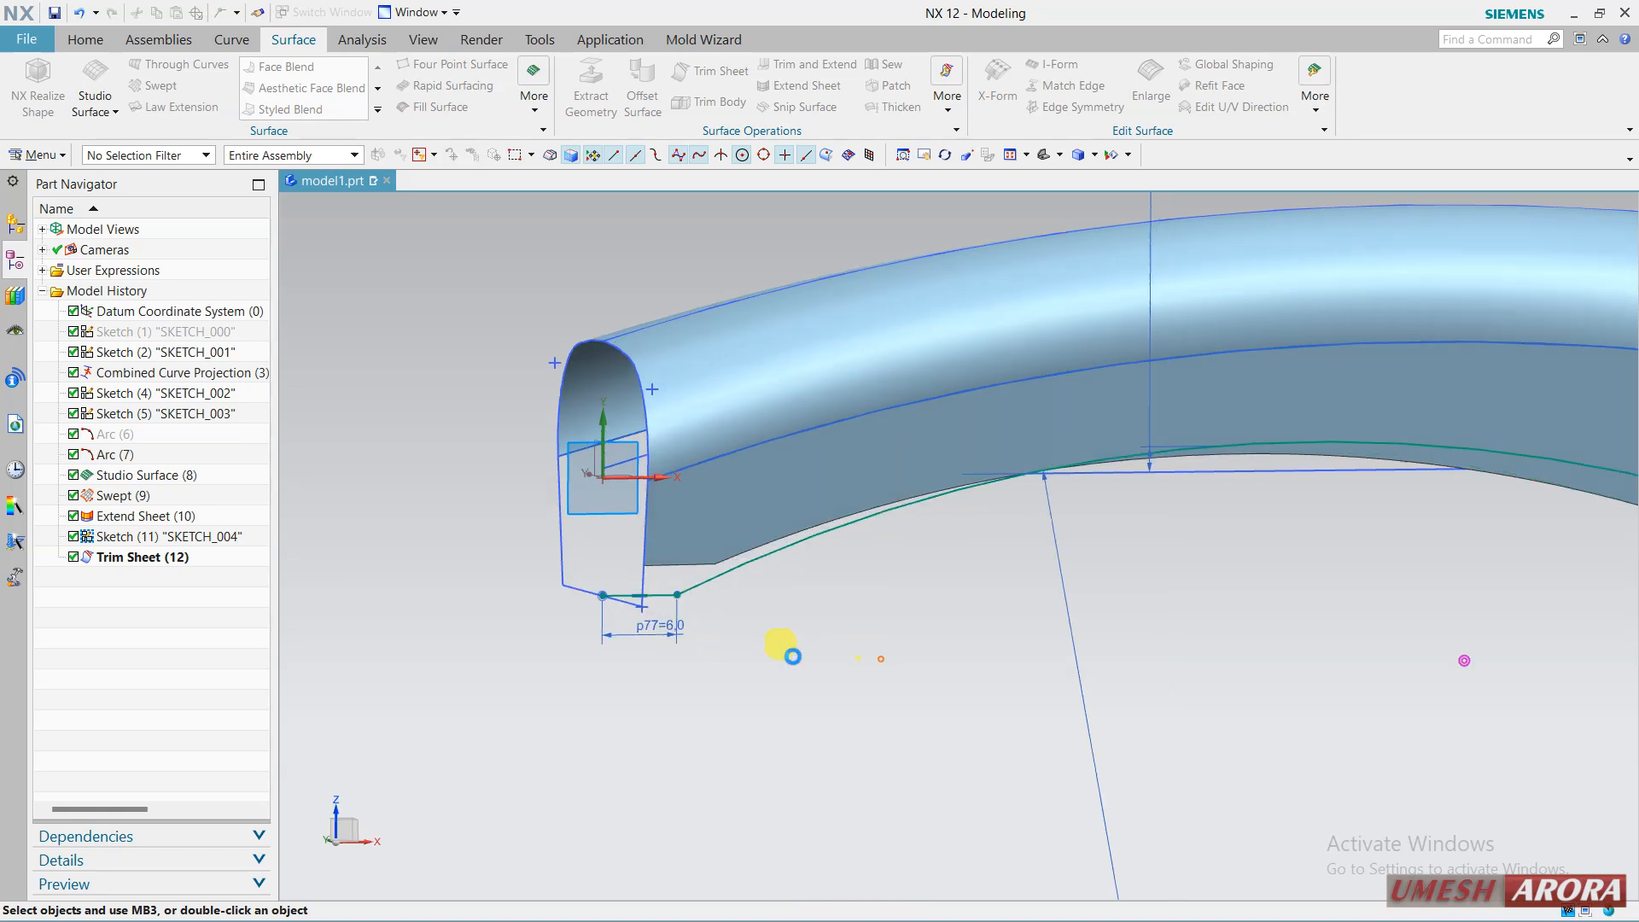
pyautogui.press('F8')
pyautogui.scroll(-3, 783, 652)
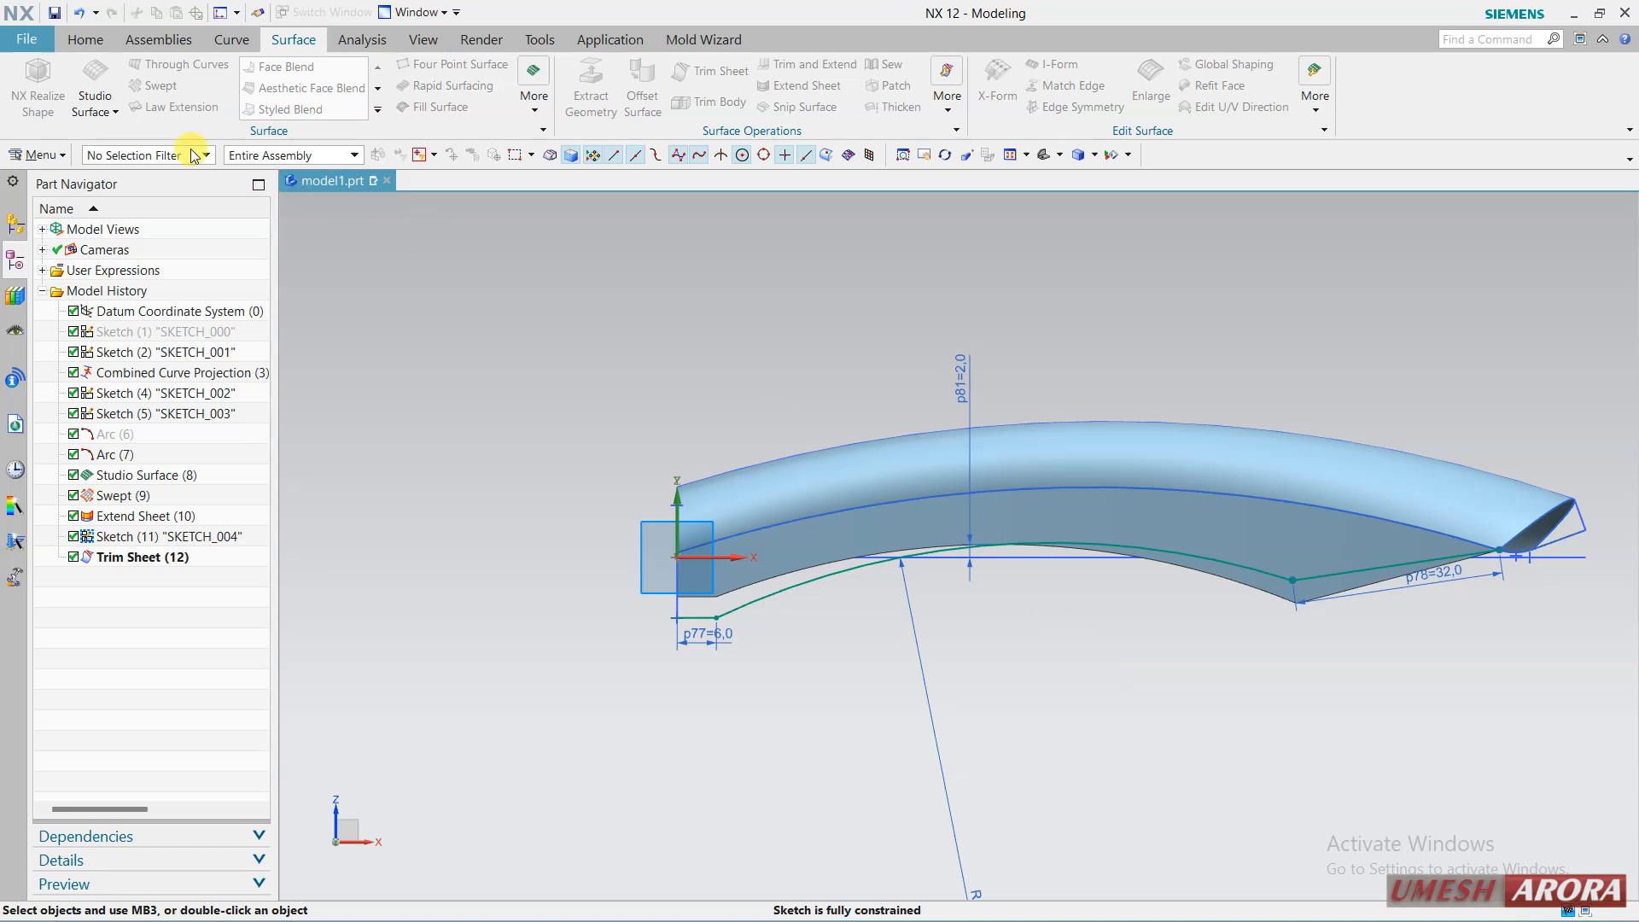
pyautogui.click(82, 39)
pyautogui.click(59, 81)
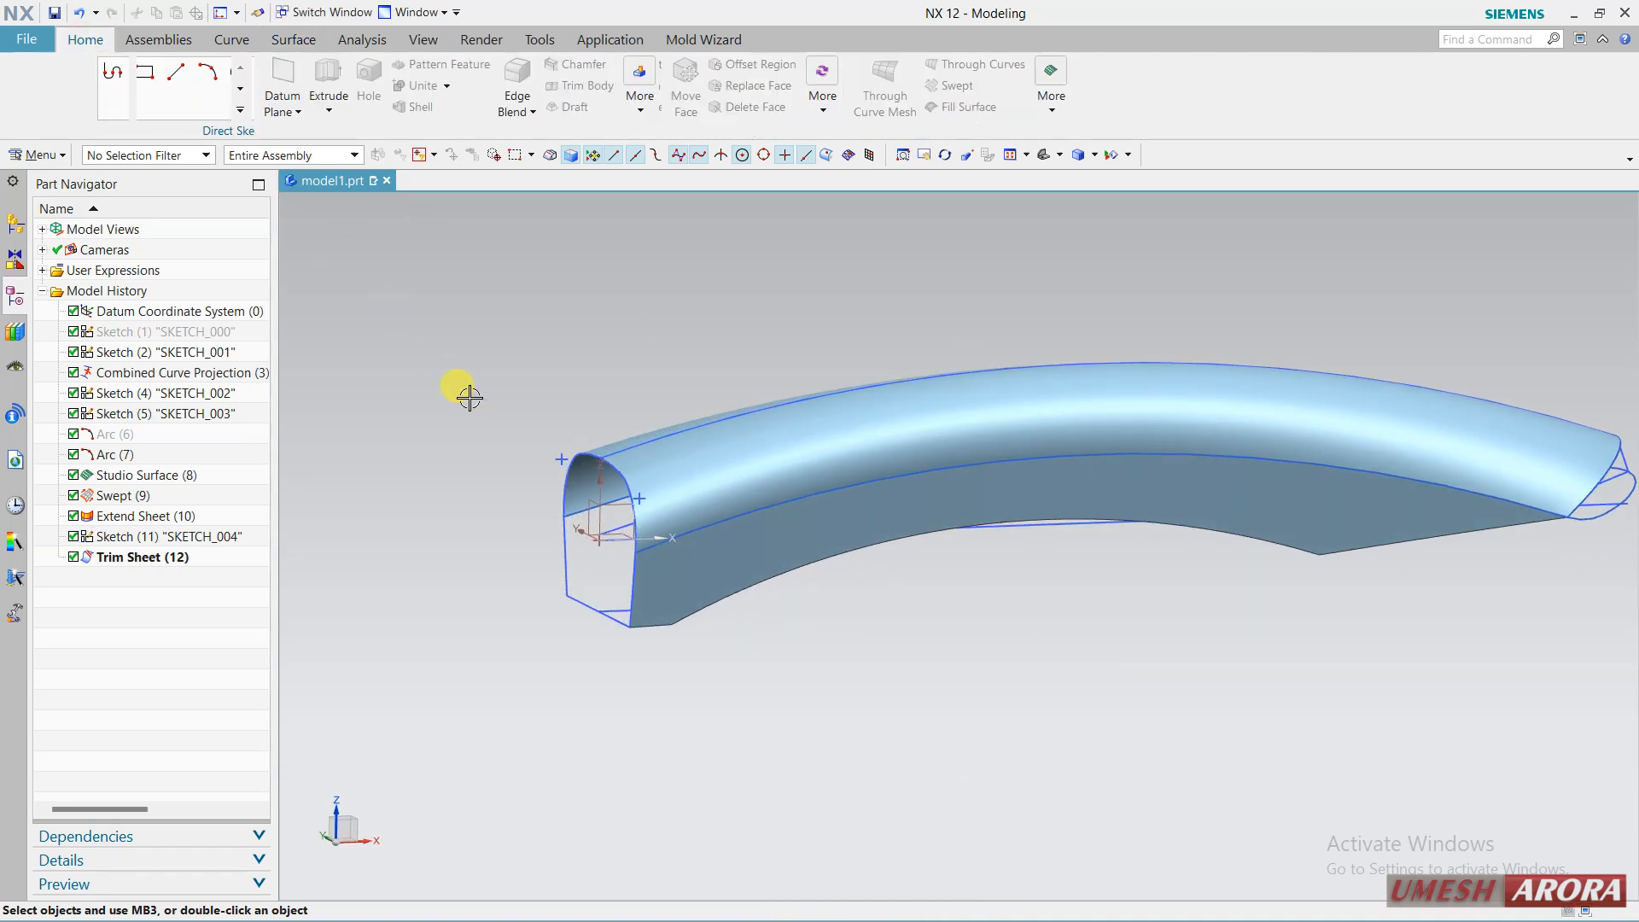
# Reopen the lower profile sketch, set the arc's height above the horizontal axis to 0 mm after trying 1 mm, and finish the sketch.
pyautogui.moveTo(899, 684)
pyautogui.mouseDown(button='middle')
pyautogui.moveTo(973, 654)
pyautogui.moveTo(990, 683)
pyautogui.moveTo(1029, 677)
pyautogui.mouseUp(button='middle')
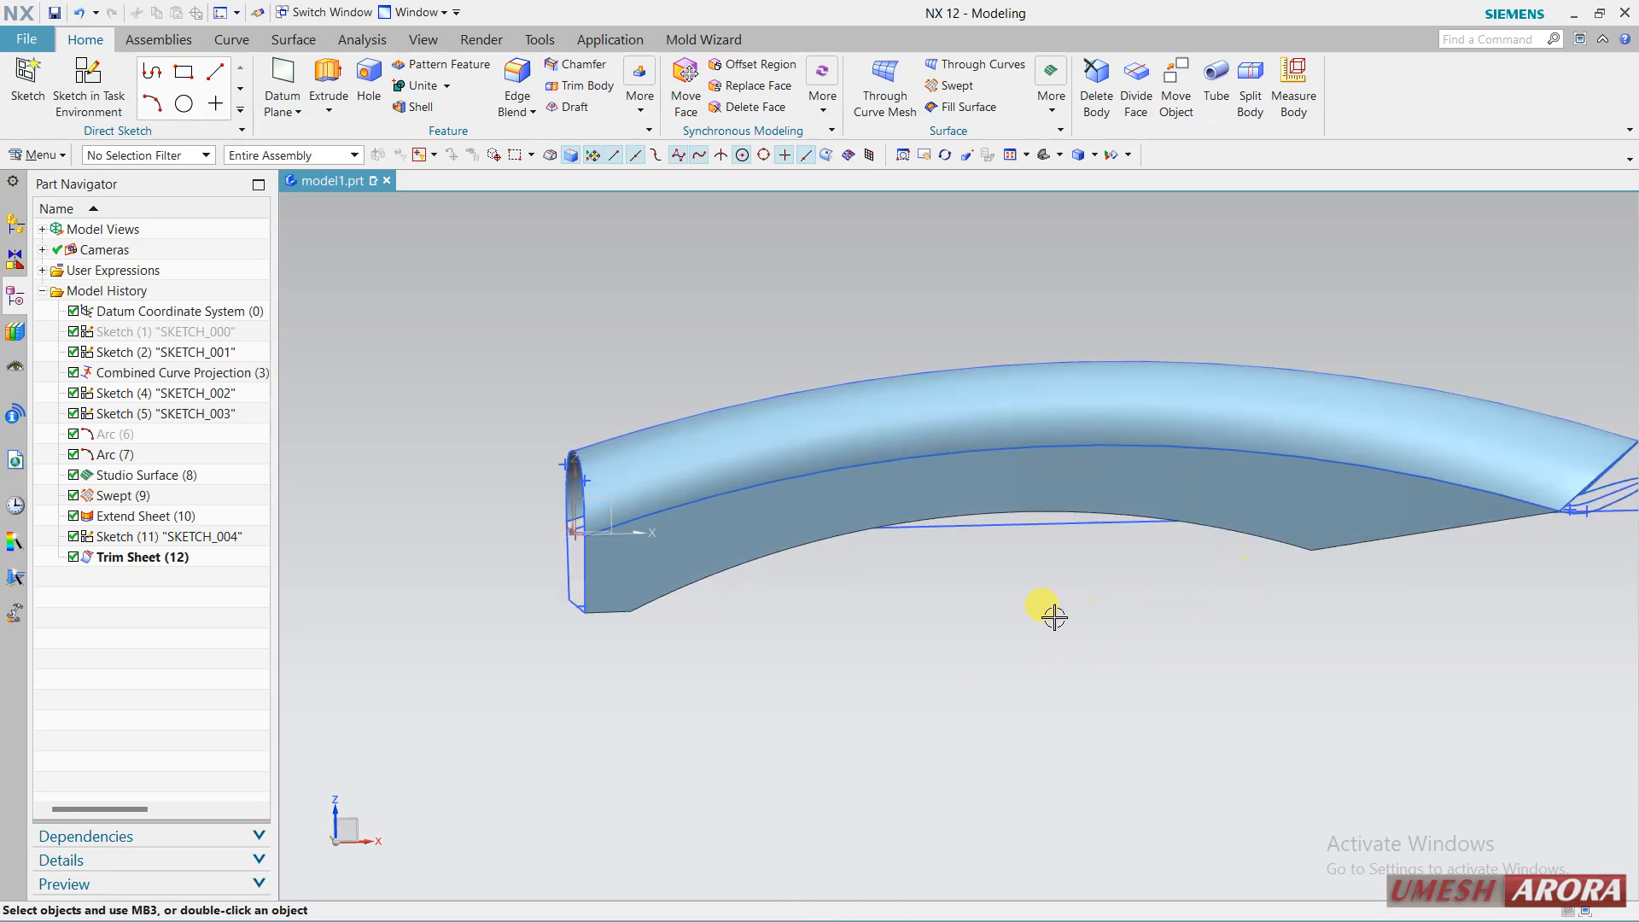
pyautogui.doubleClick(180, 536)
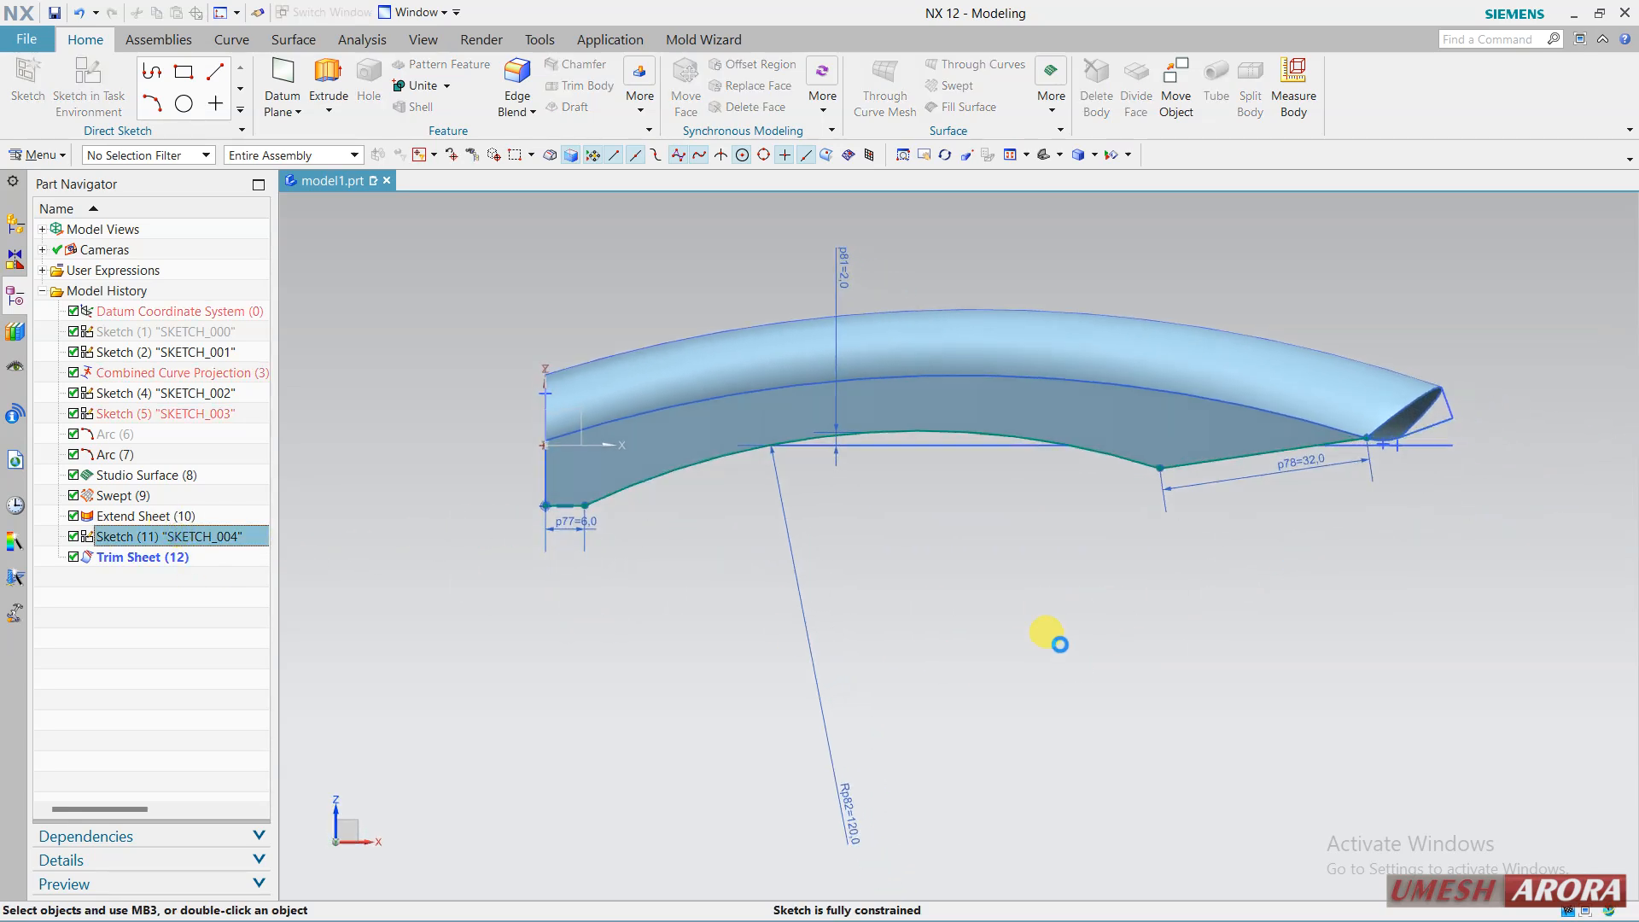
pyautogui.click(828, 267)
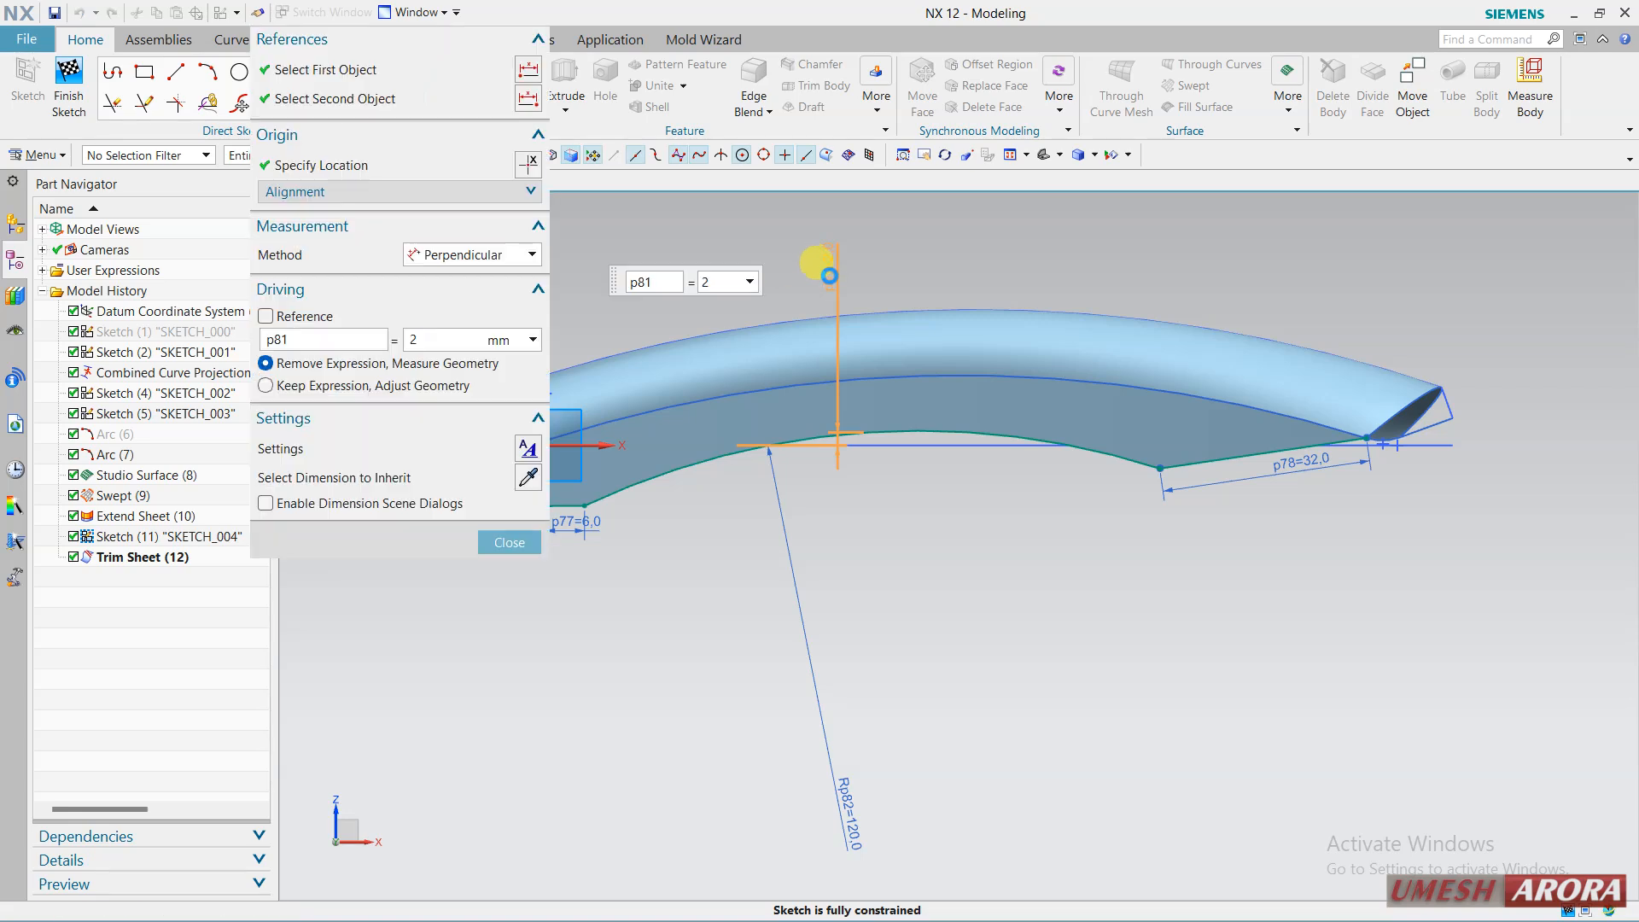
pyautogui.press('Return')
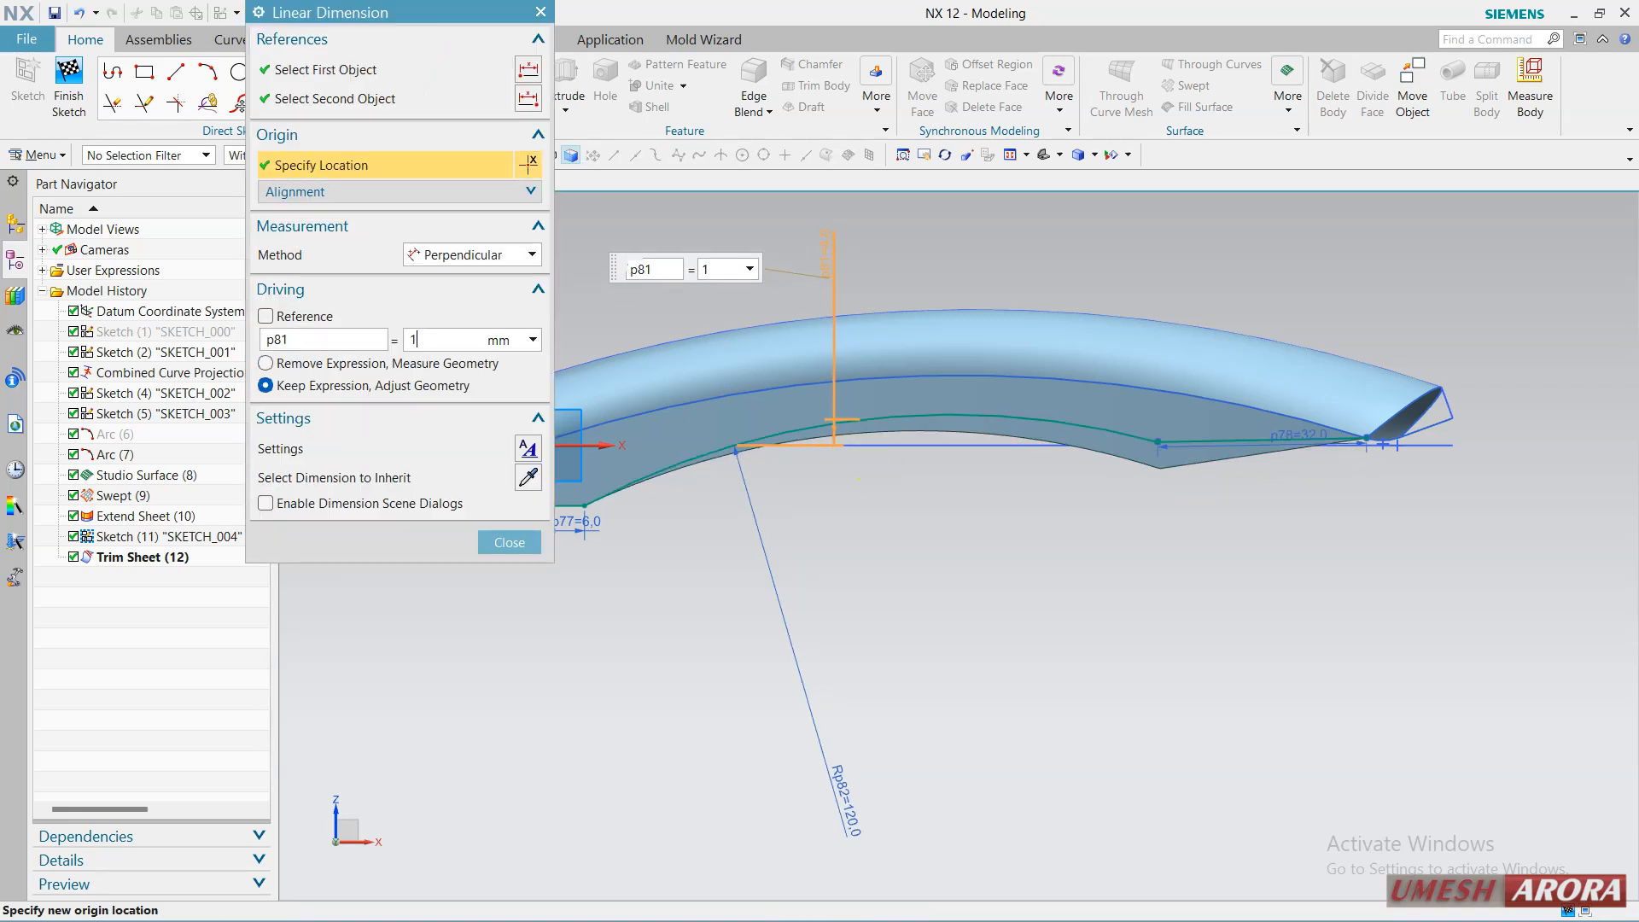
pyautogui.press('Return')
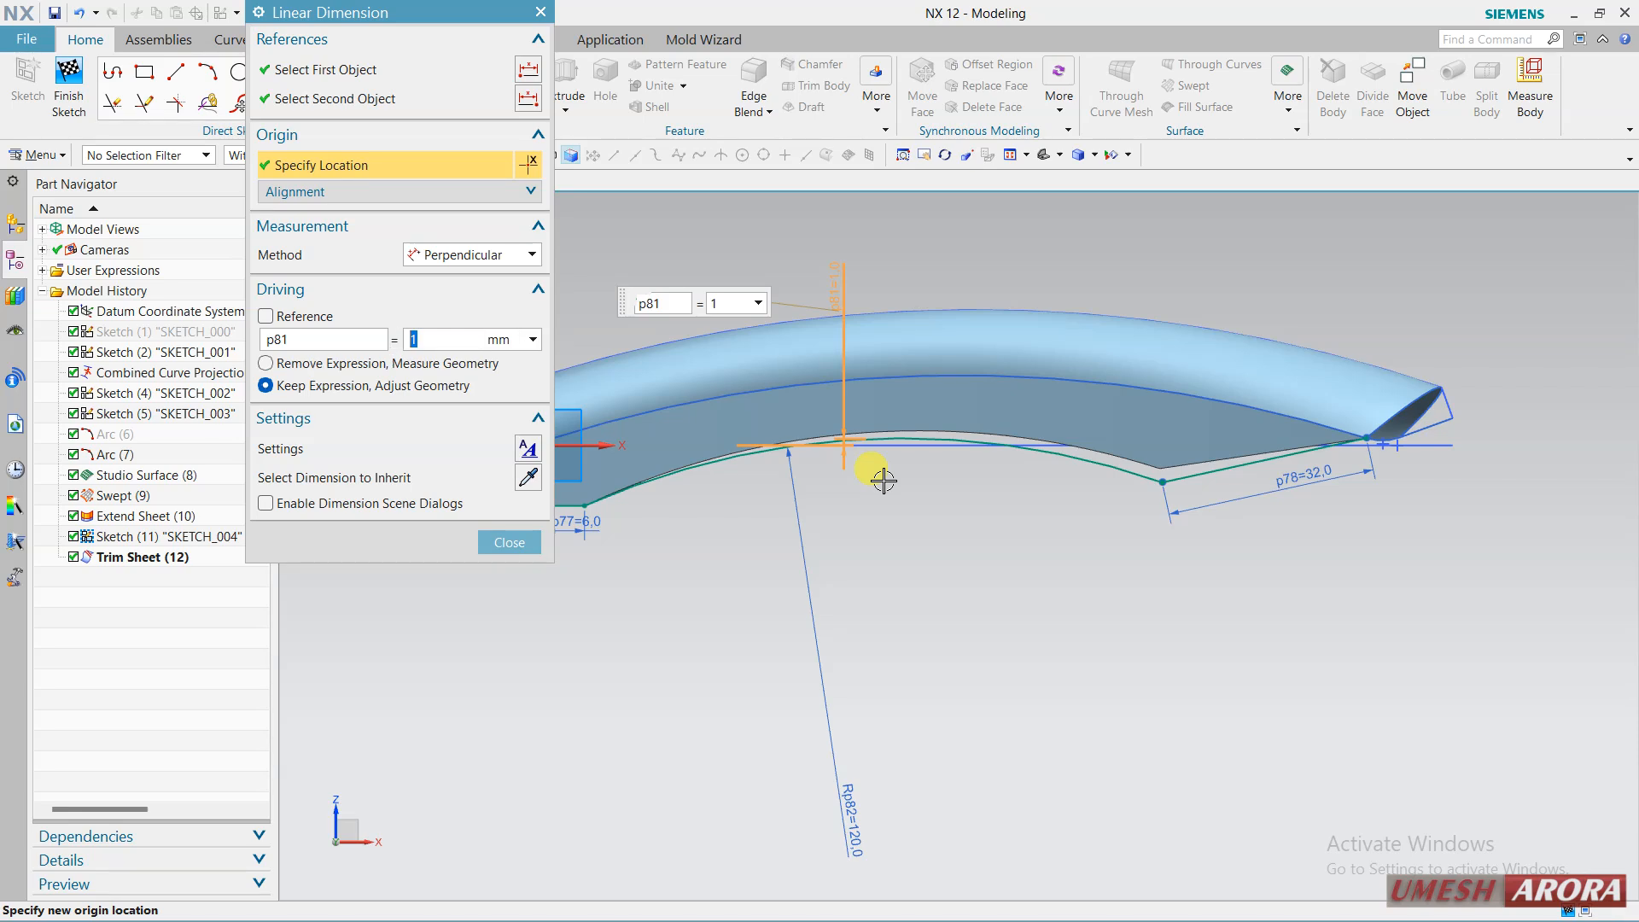
pyautogui.write('0')
pyautogui.press('Return')
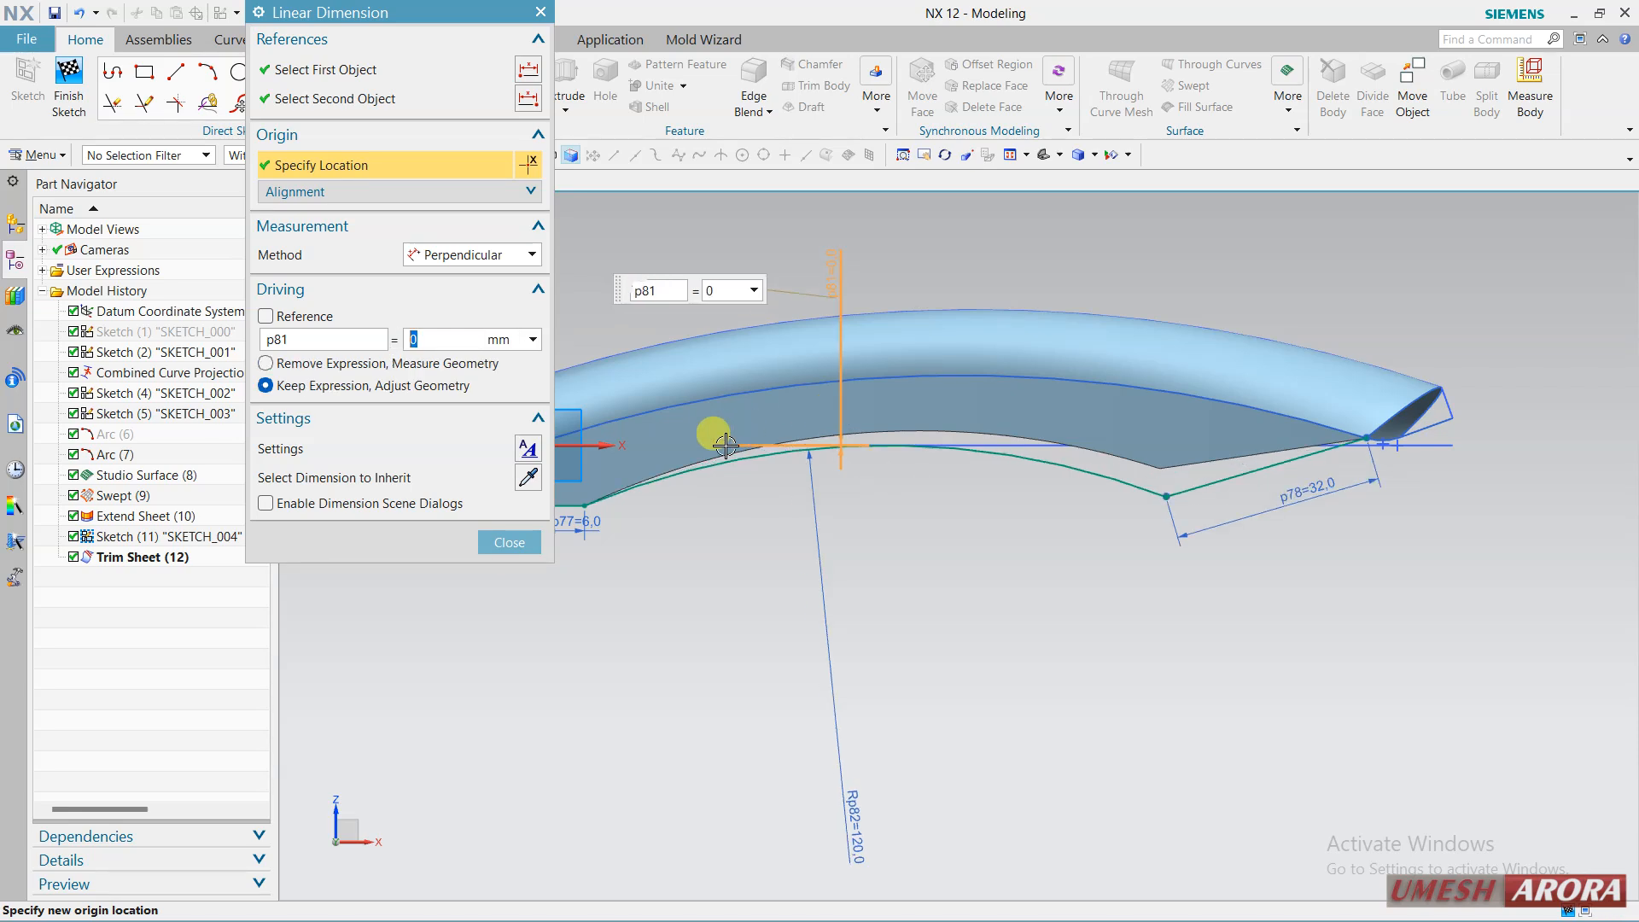
pyautogui.click(510, 542)
pyautogui.click(69, 90)
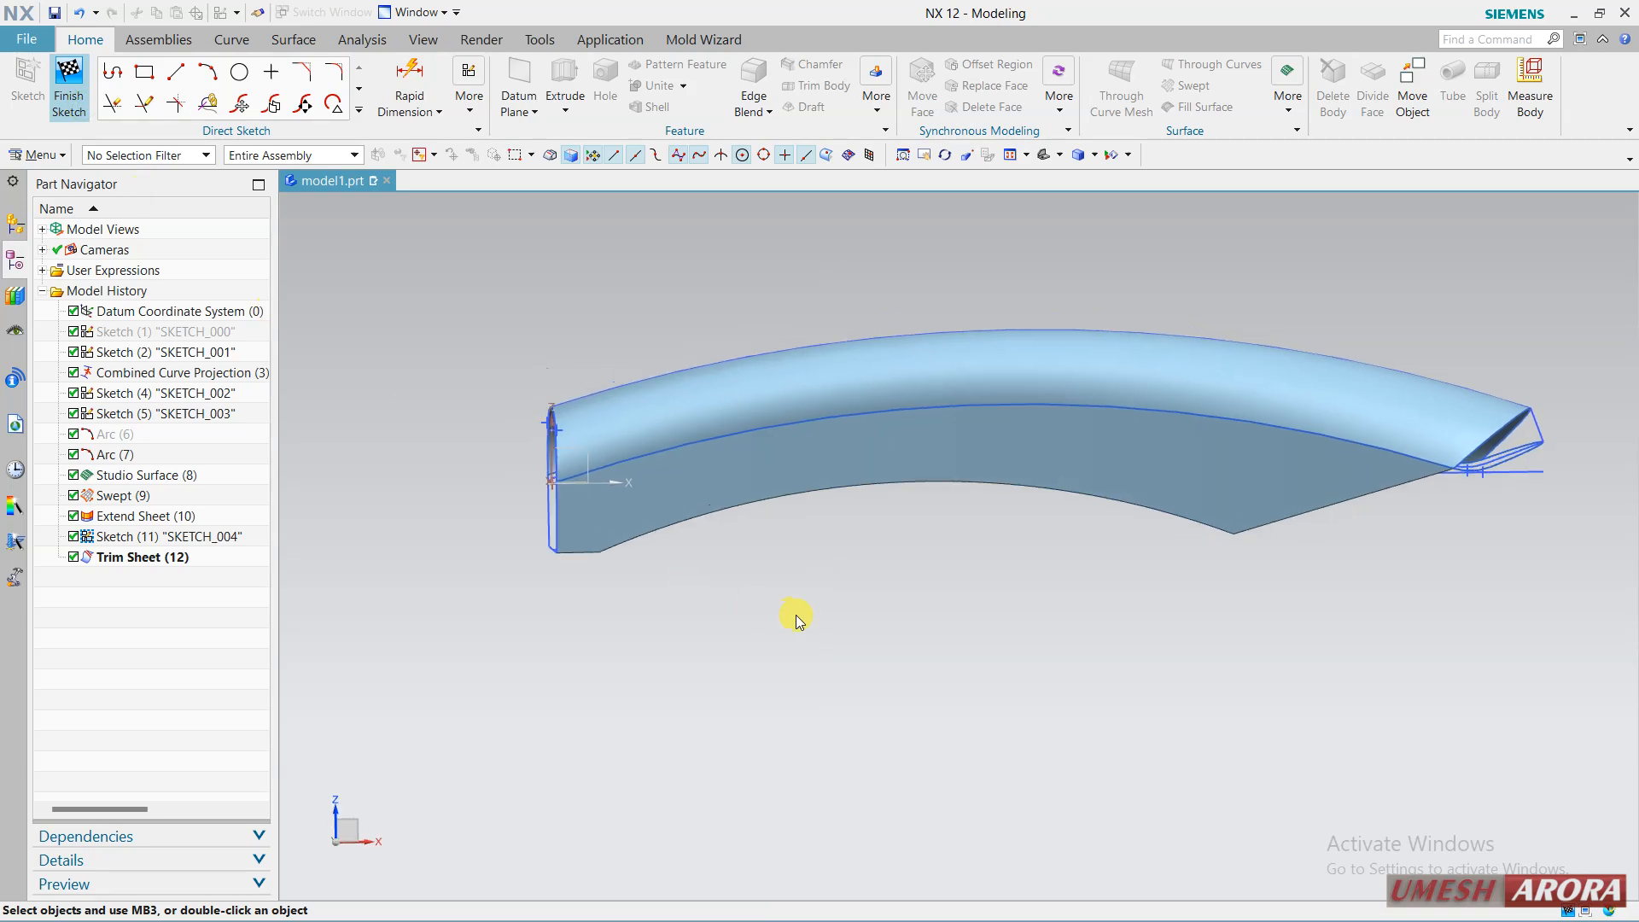
# Mirror the trimmed side wall sheet about the datum XZ plane, non-associatively, to form the opposite side wall.
pyautogui.moveTo(790, 611)
pyautogui.mouseDown(button='middle')
pyautogui.moveTo(888, 592)
pyautogui.moveTo(893, 624)
pyautogui.moveTo(992, 632)
pyautogui.moveTo(853, 640)
pyautogui.mouseUp(button='middle')
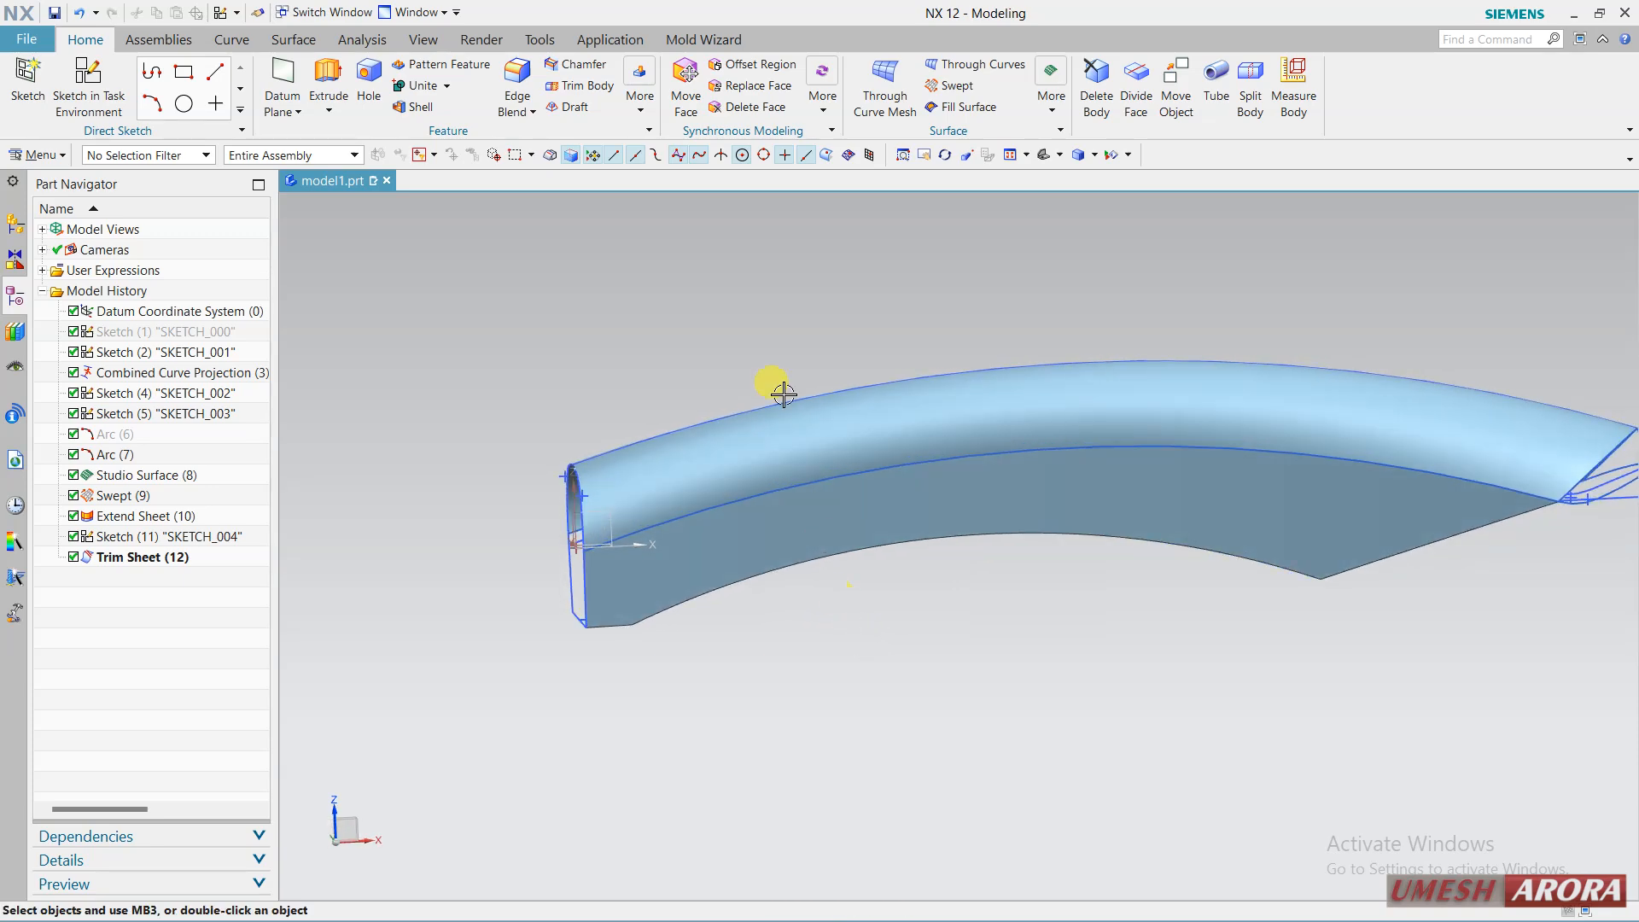
pyautogui.click(640, 107)
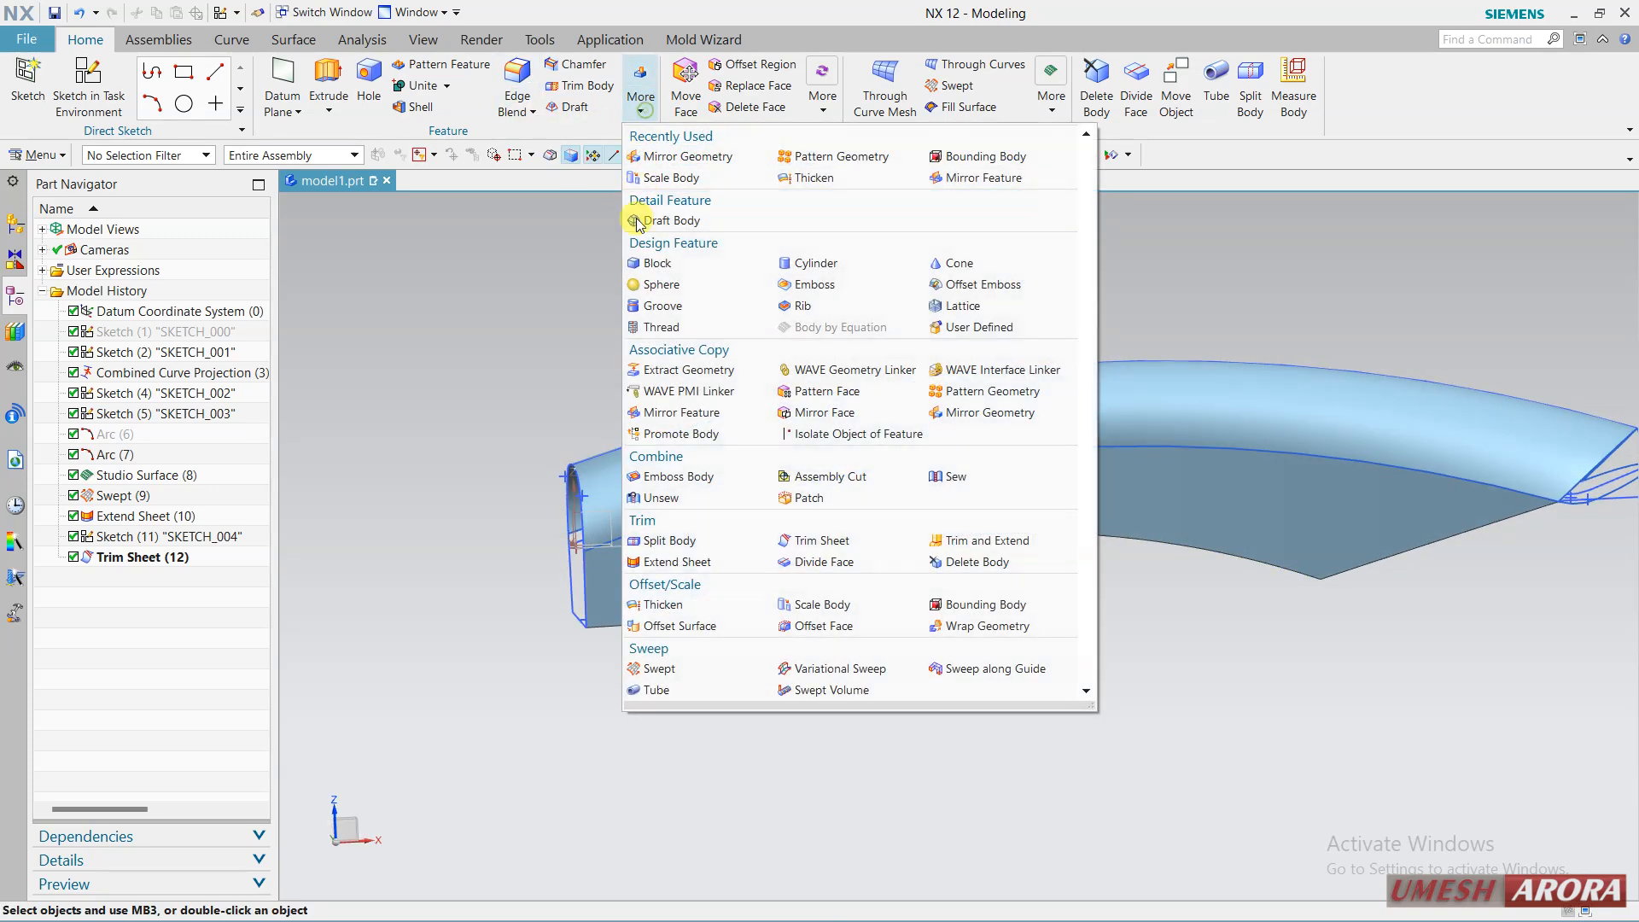
pyautogui.click(982, 414)
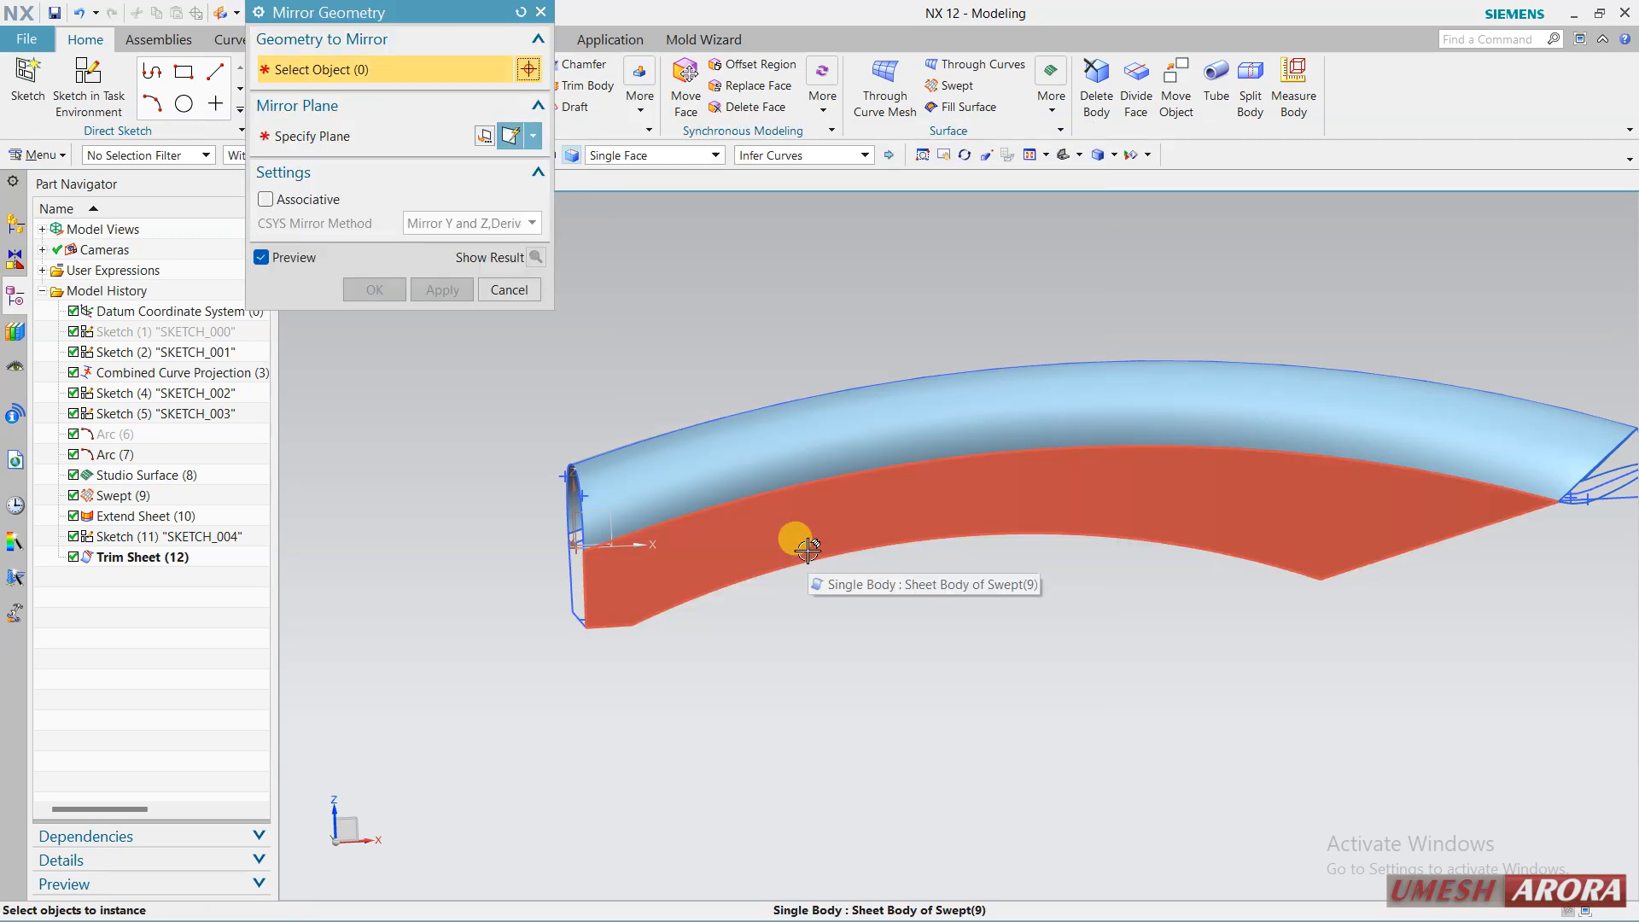
pyautogui.click(768, 530)
pyautogui.click(325, 116)
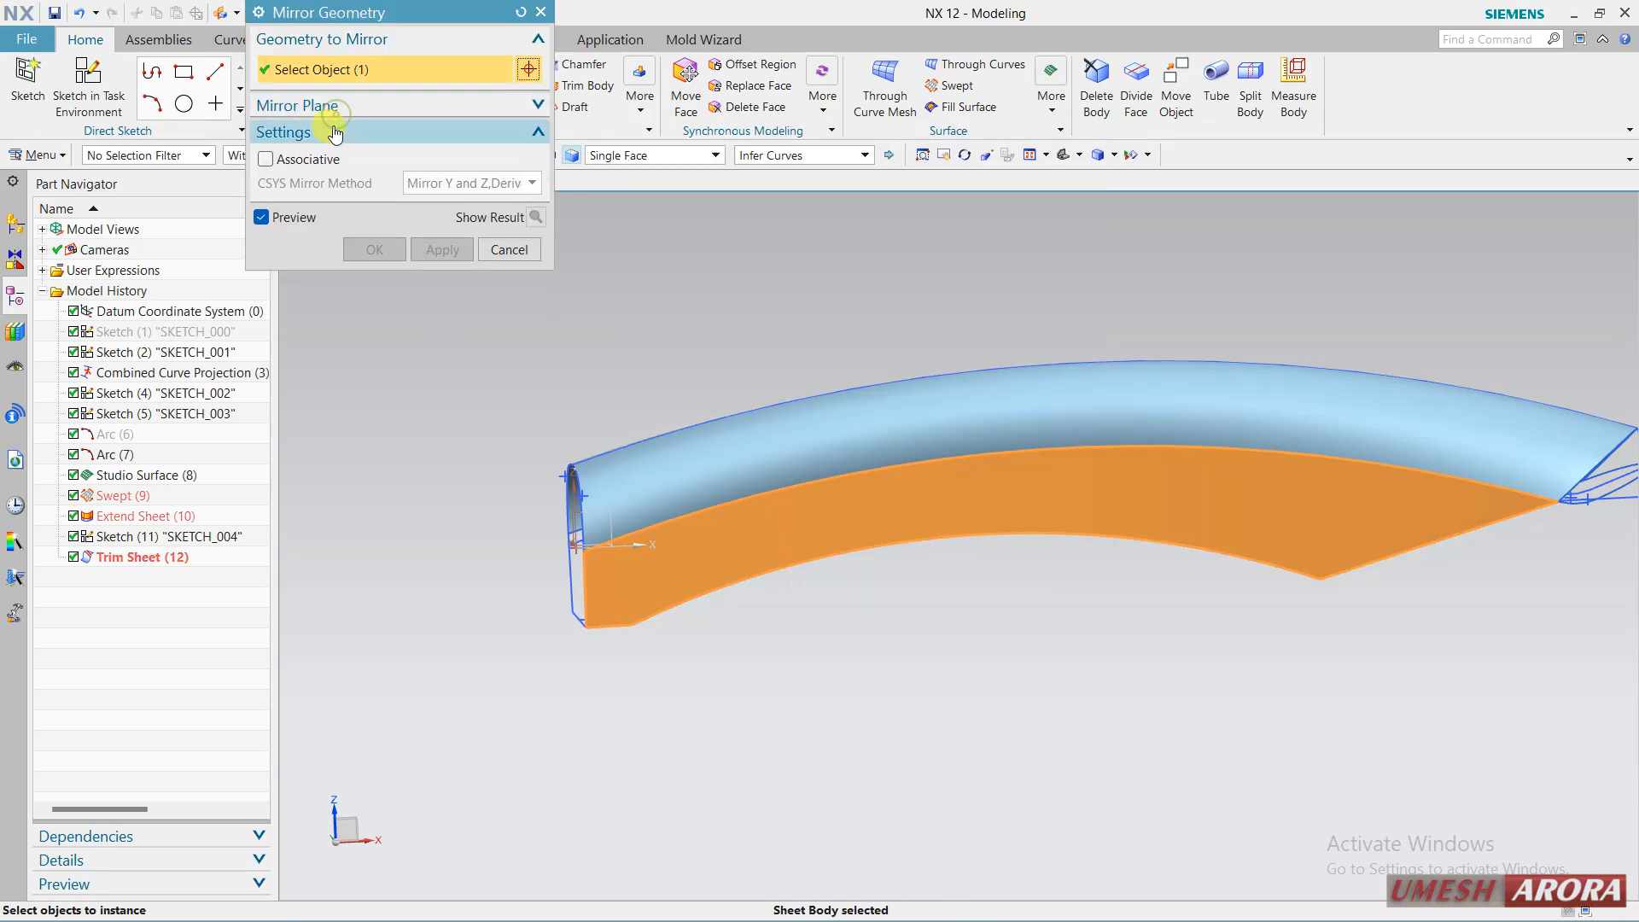
pyautogui.click(338, 116)
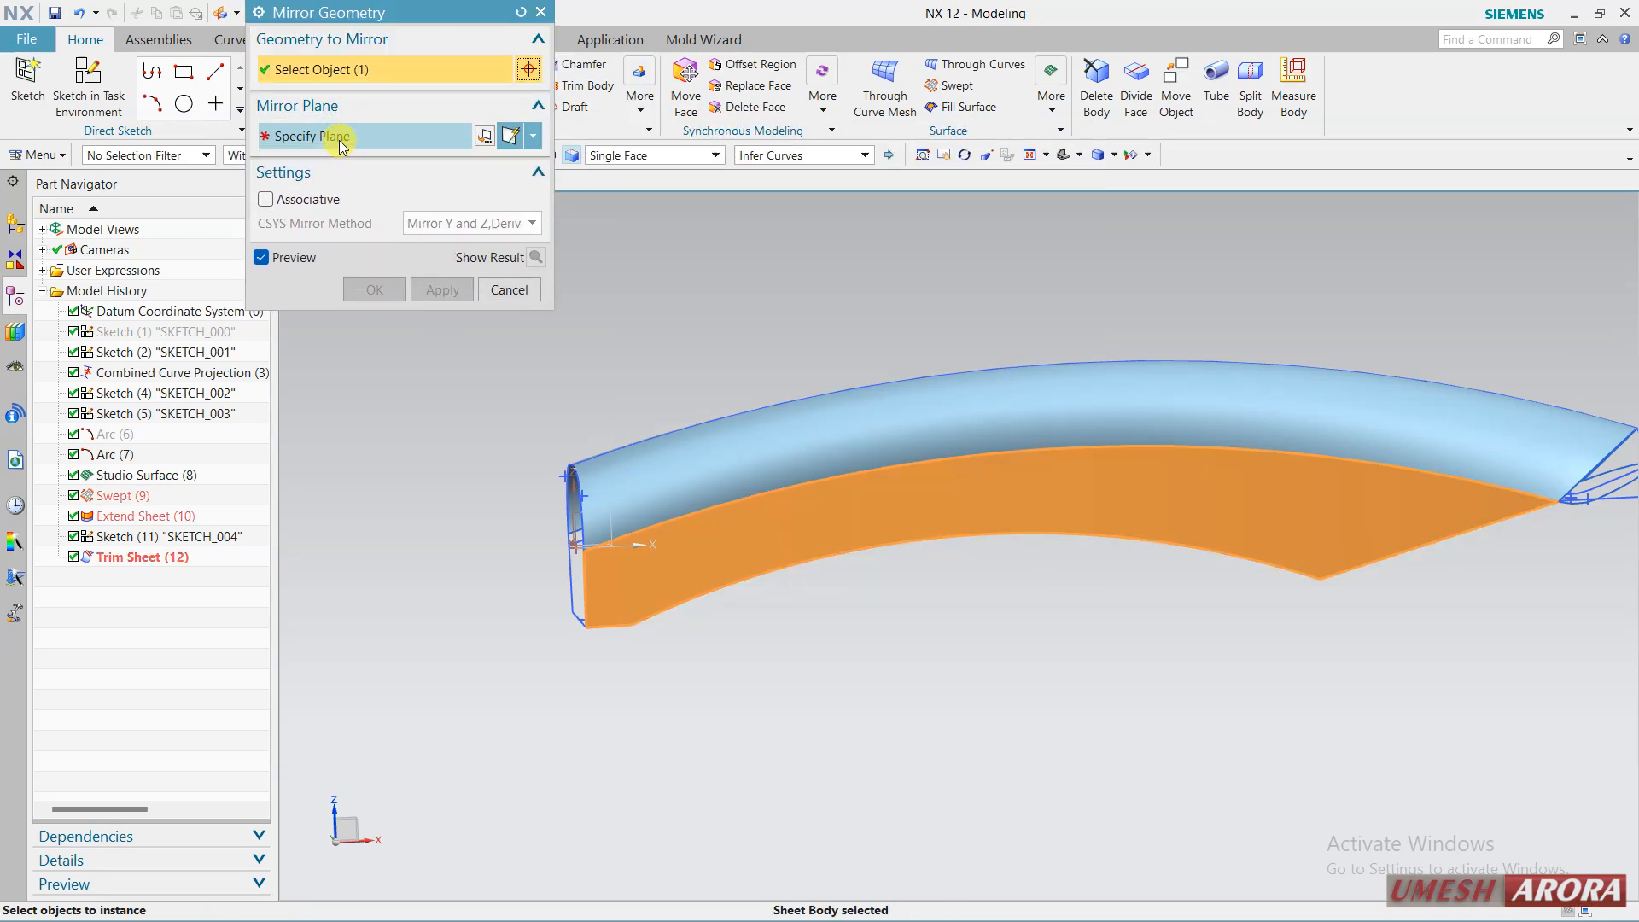
pyautogui.click(604, 514)
pyautogui.click(376, 289)
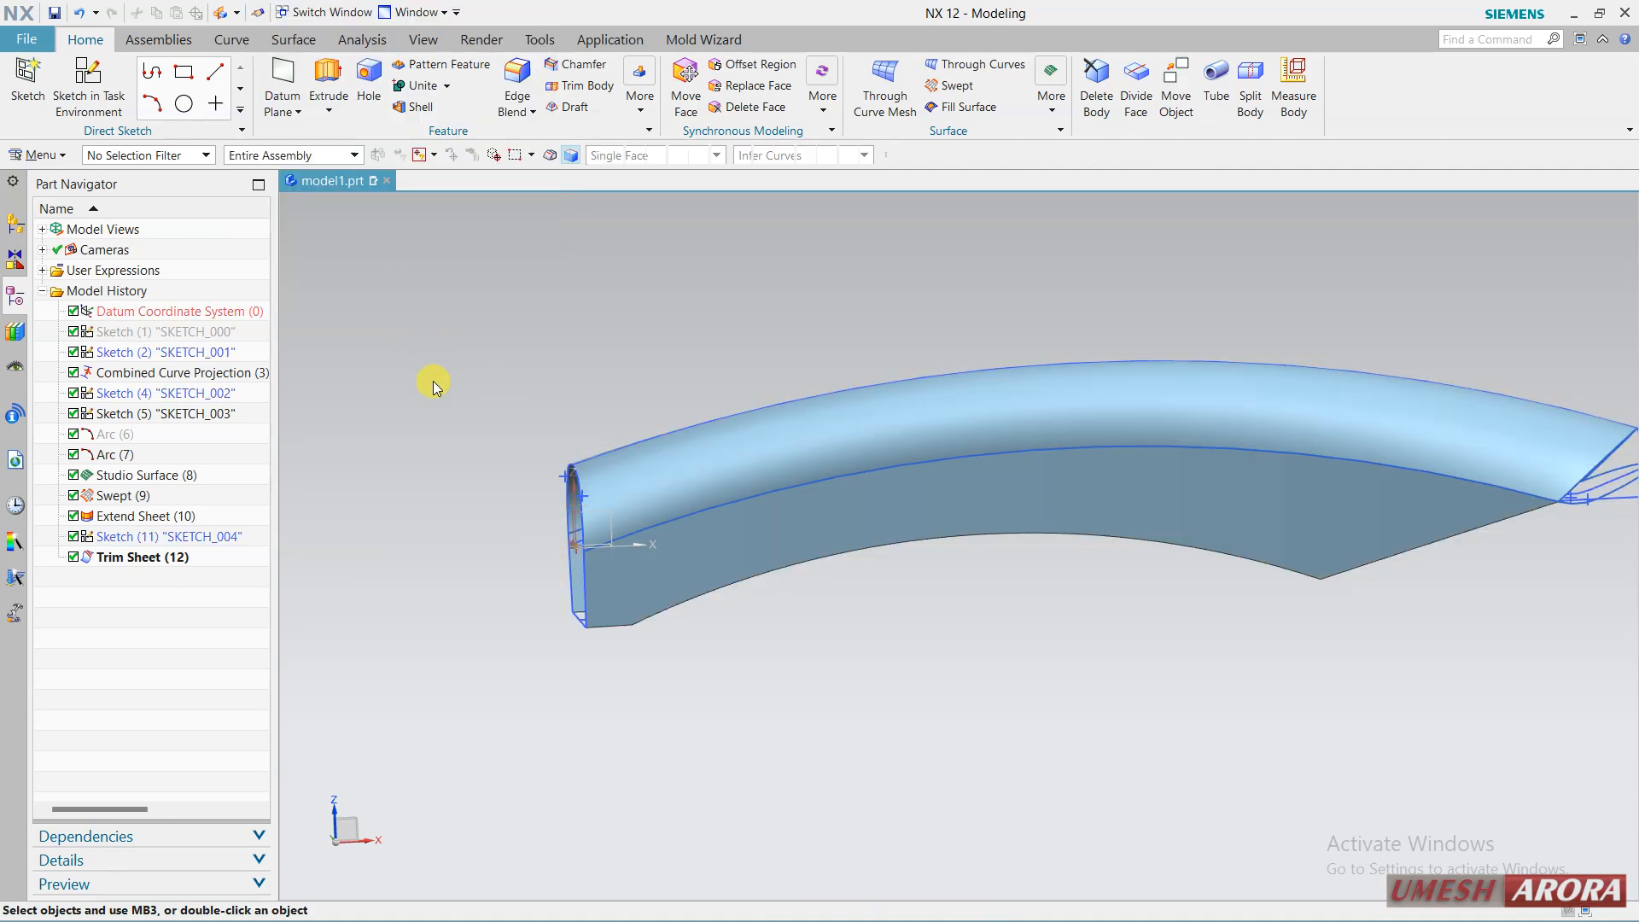
pyautogui.moveTo(732, 663); pyautogui.dragTo(635, 674, button='middle')
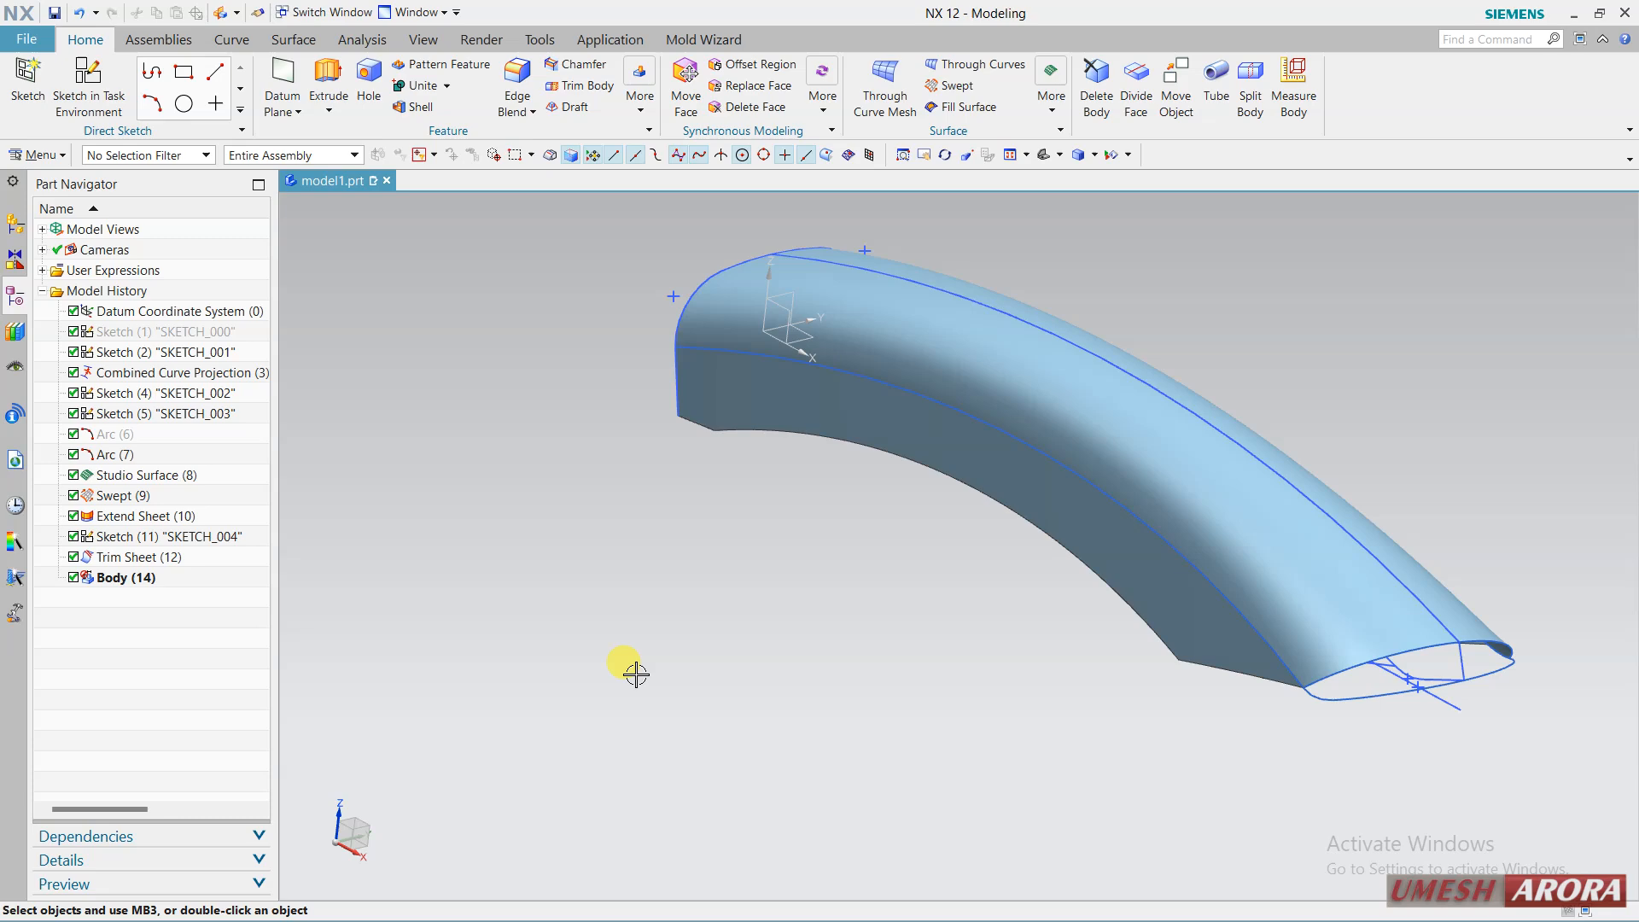
# Edit the three-point arc at the model's far end, moving its start and end points to the inner ends of the small elliptical corner curves.
pyautogui.moveTo(931, 556); pyautogui.dragTo(1420, 626, button='middle')
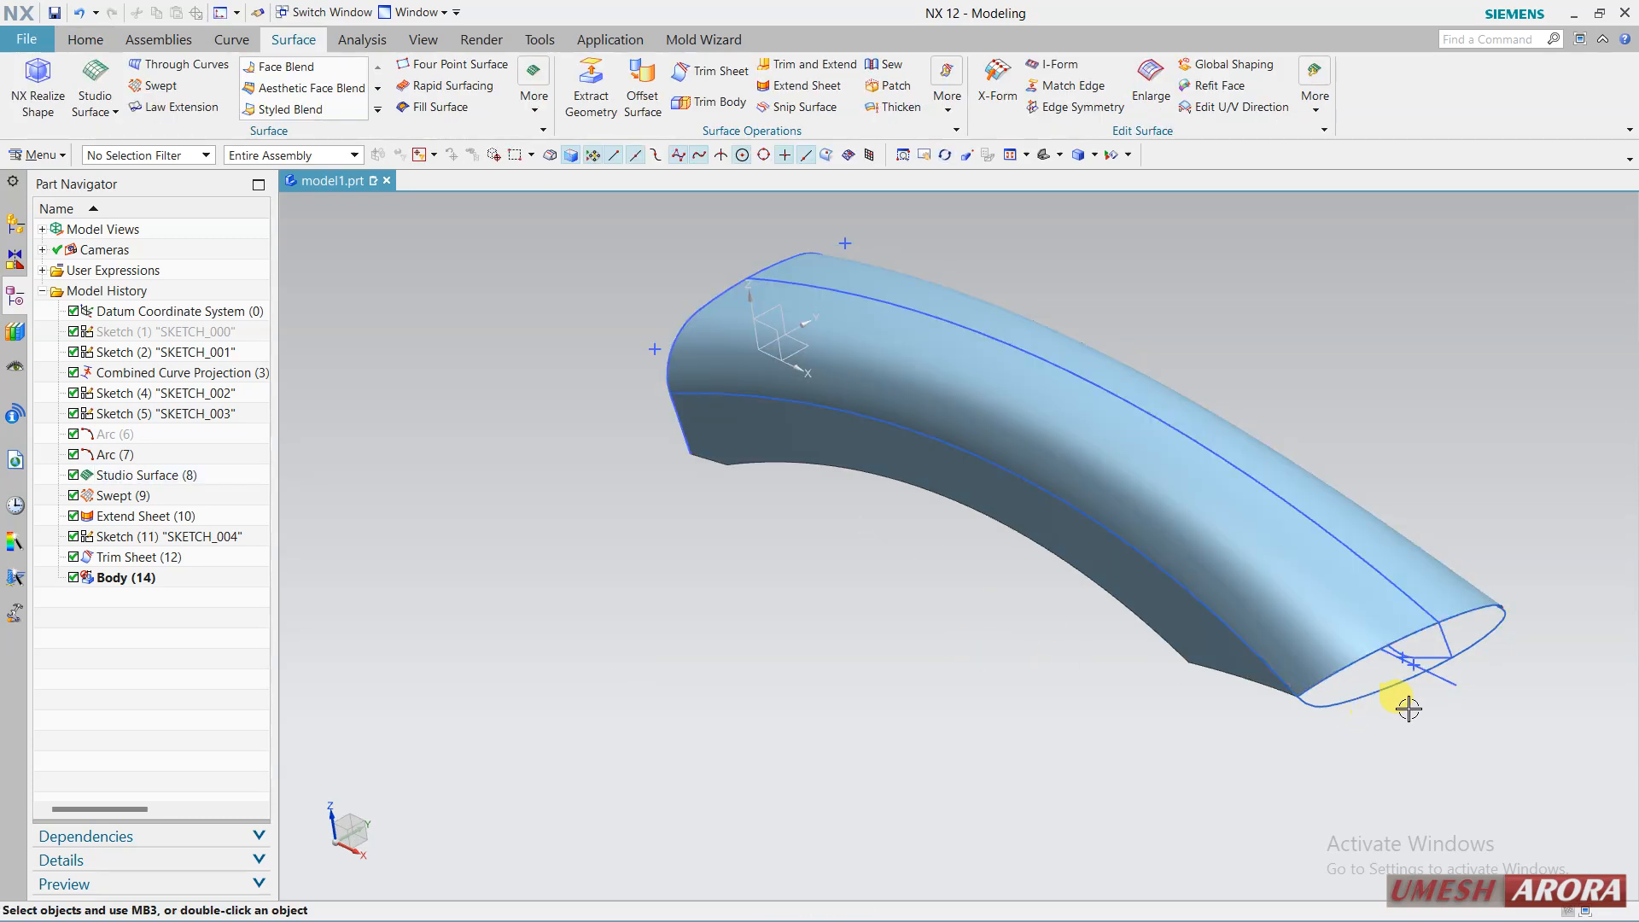
pyautogui.keyDown('shift'); pyautogui.moveTo(1468, 725); pyautogui.dragTo(1148, 633, button='middle'); pyautogui.keyUp('shift')
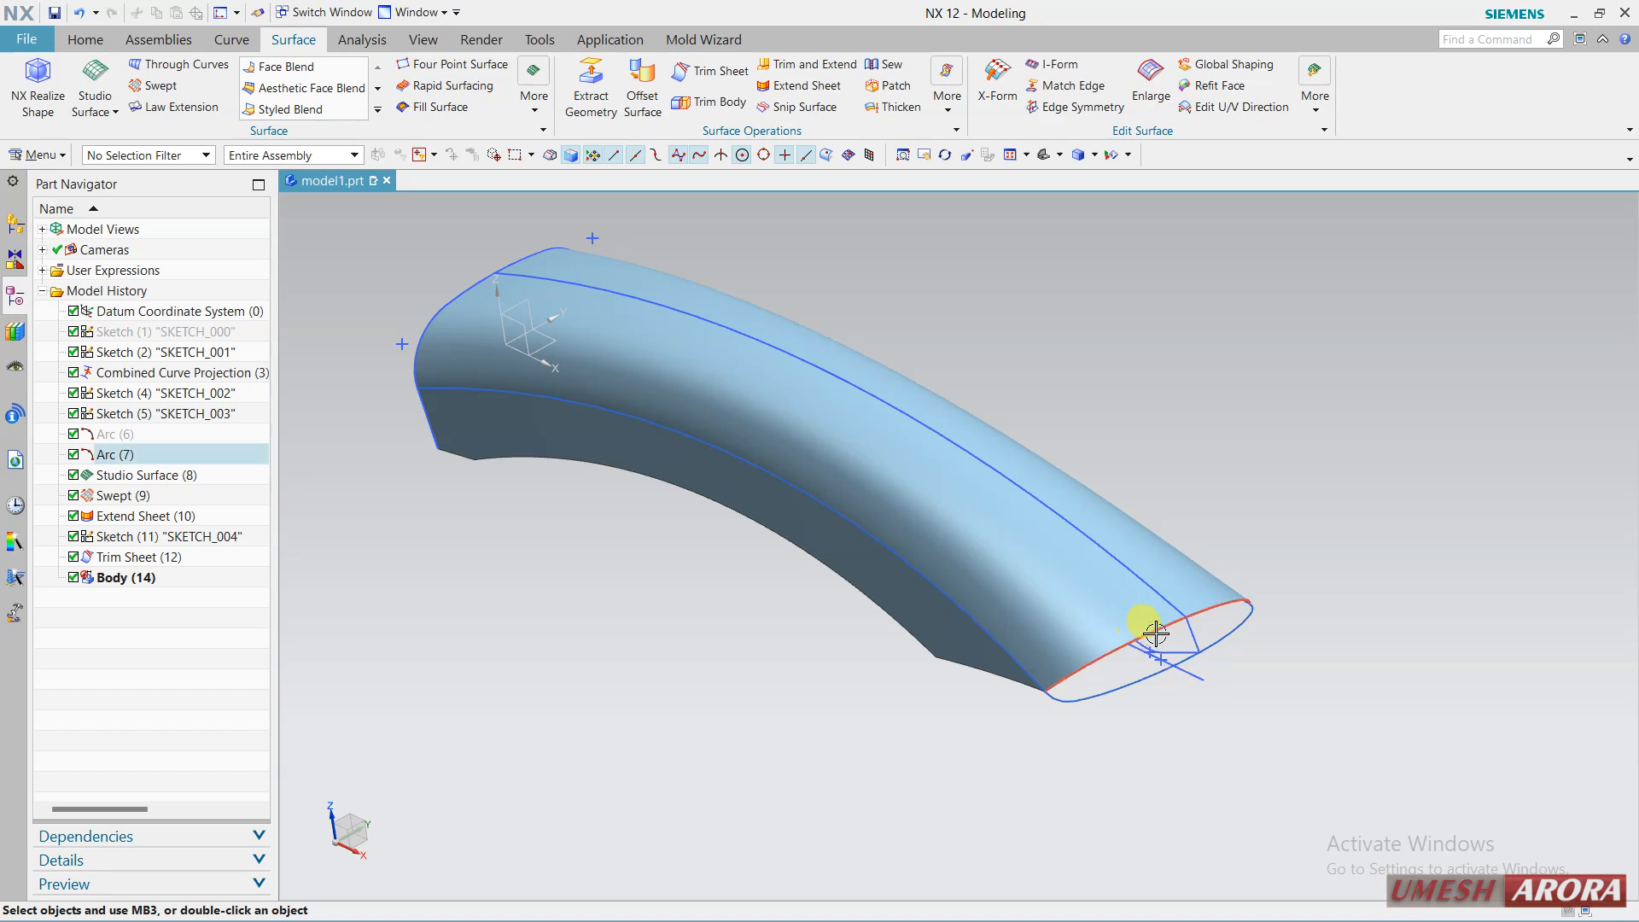
pyautogui.doubleClick(1155, 633)
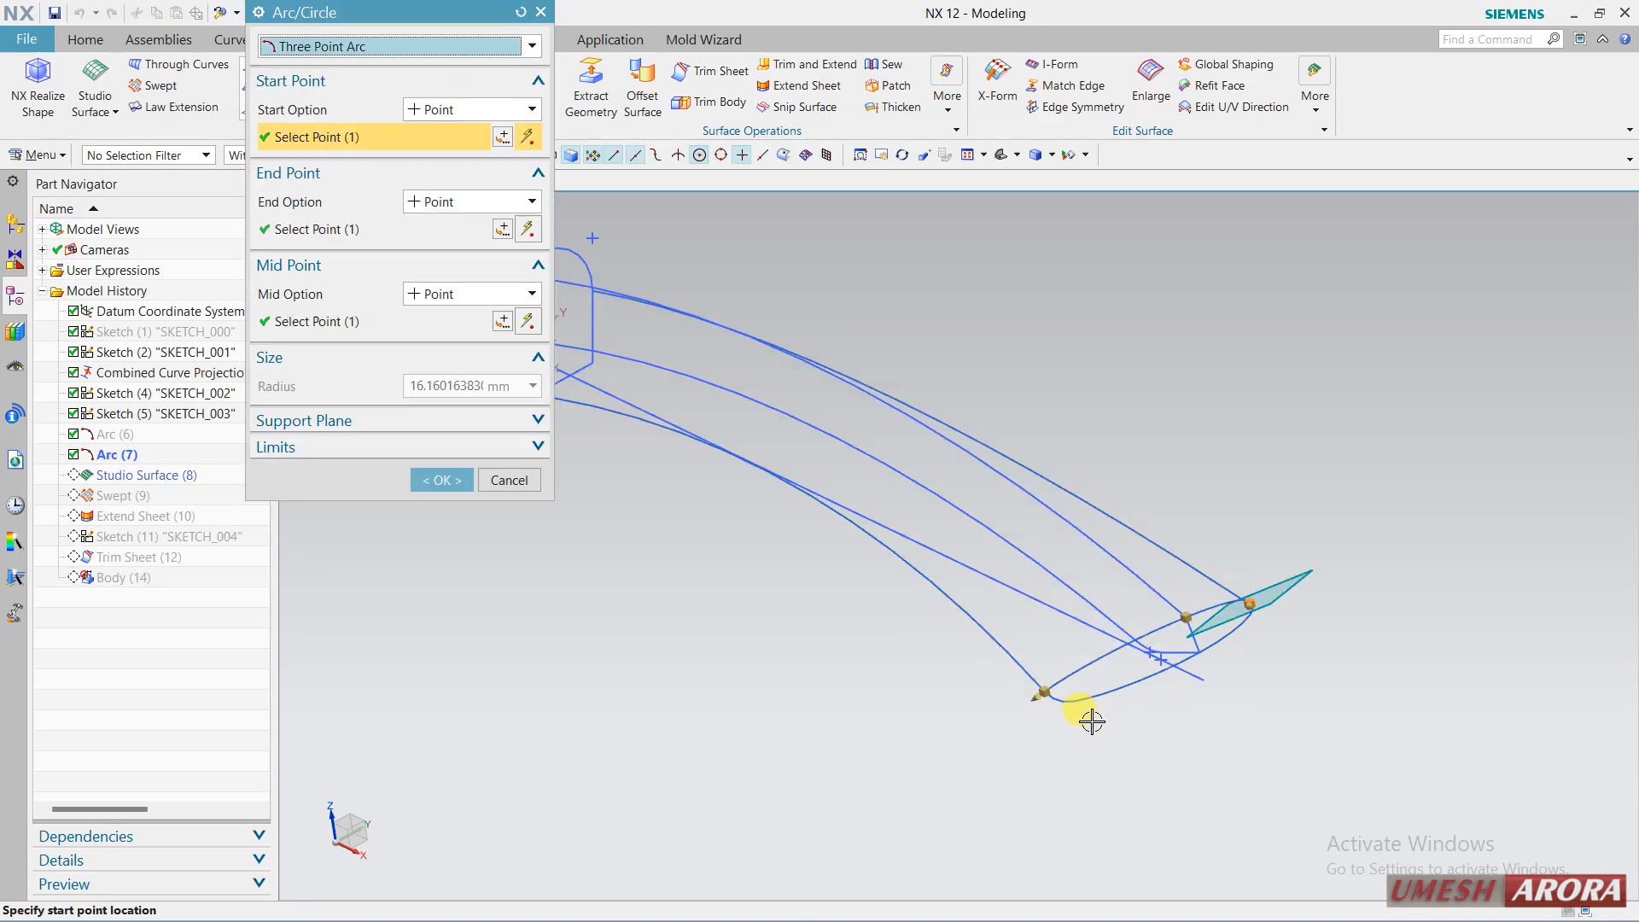
pyautogui.scroll(-3, 1091, 721)
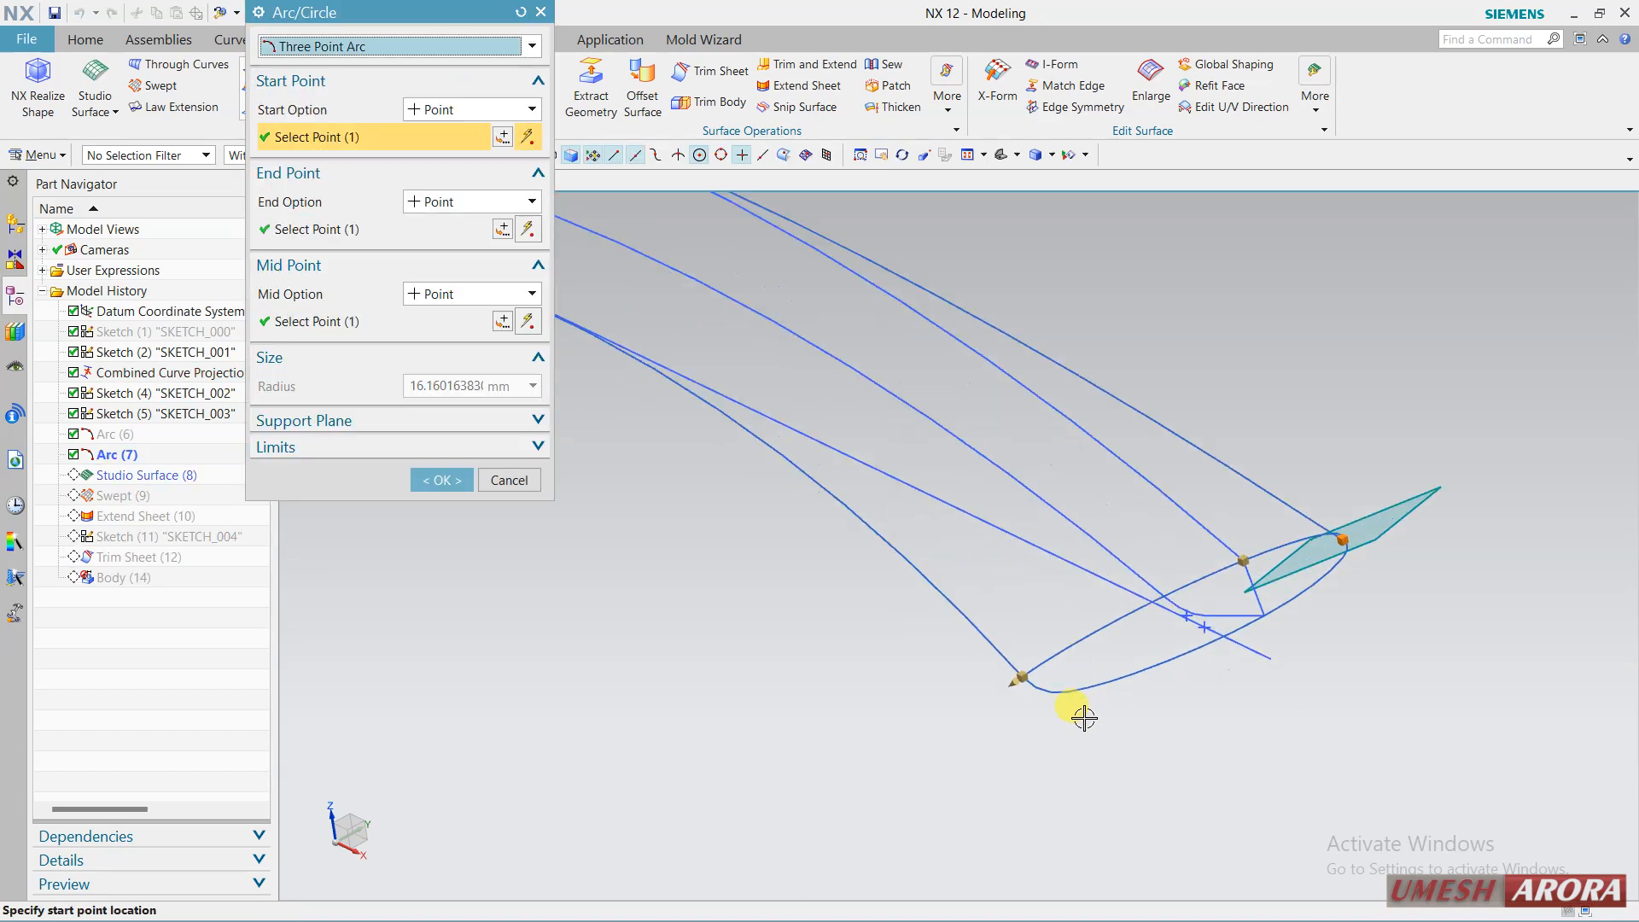
pyautogui.click(1018, 673)
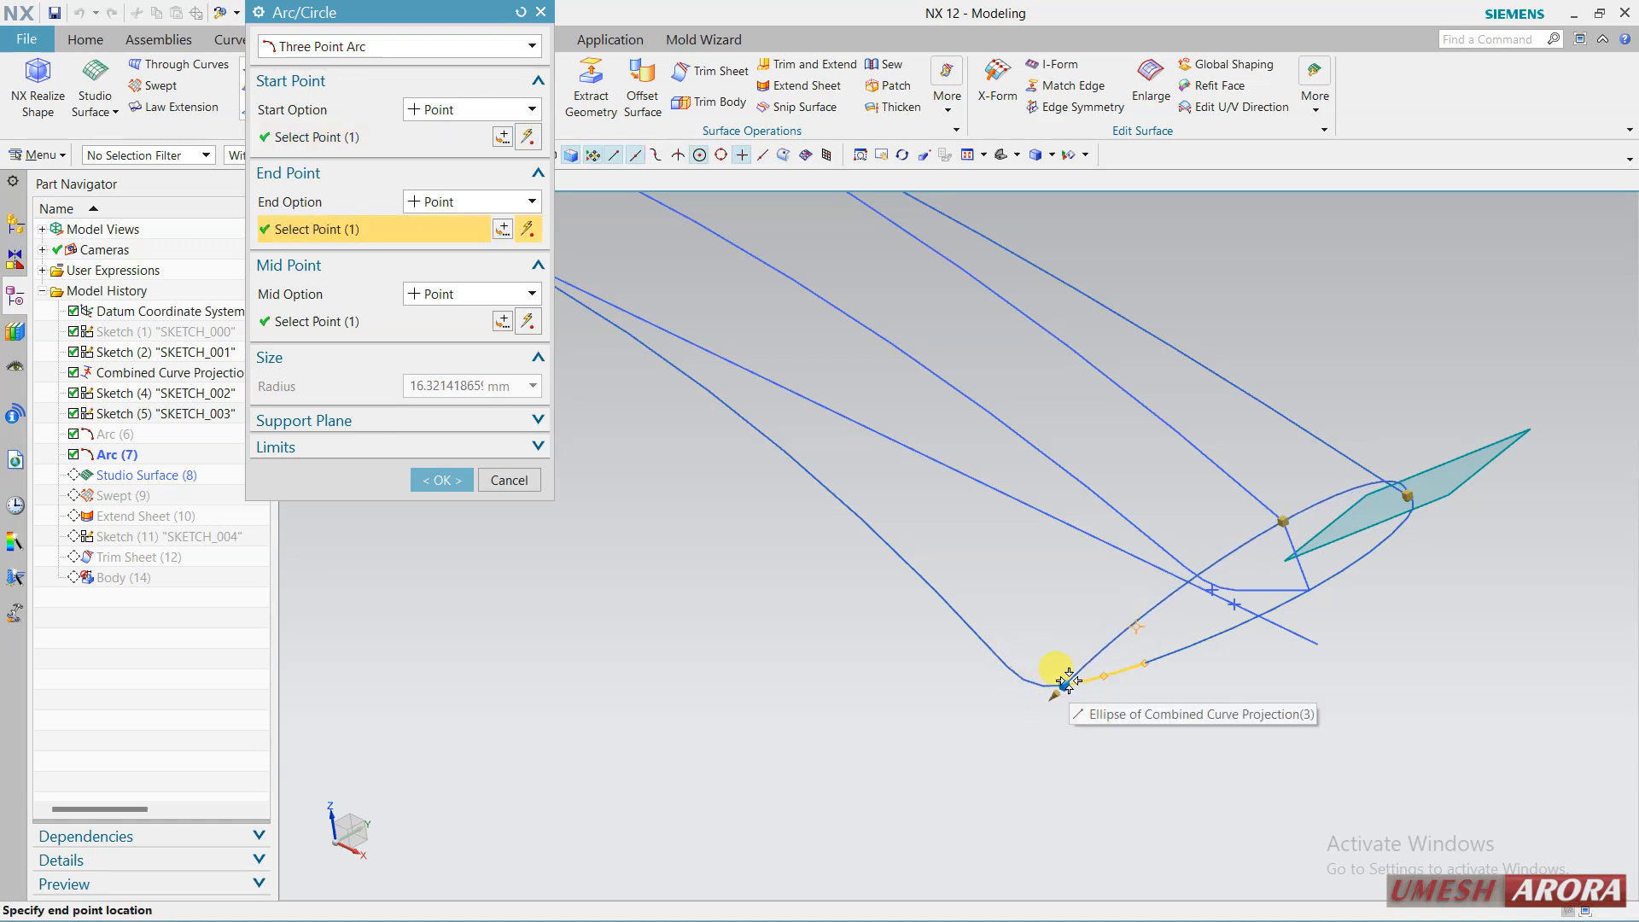
pyautogui.click(1058, 675)
pyautogui.moveTo(1406, 589); pyautogui.dragTo(1391, 615, button='middle')
pyautogui.press('F8')
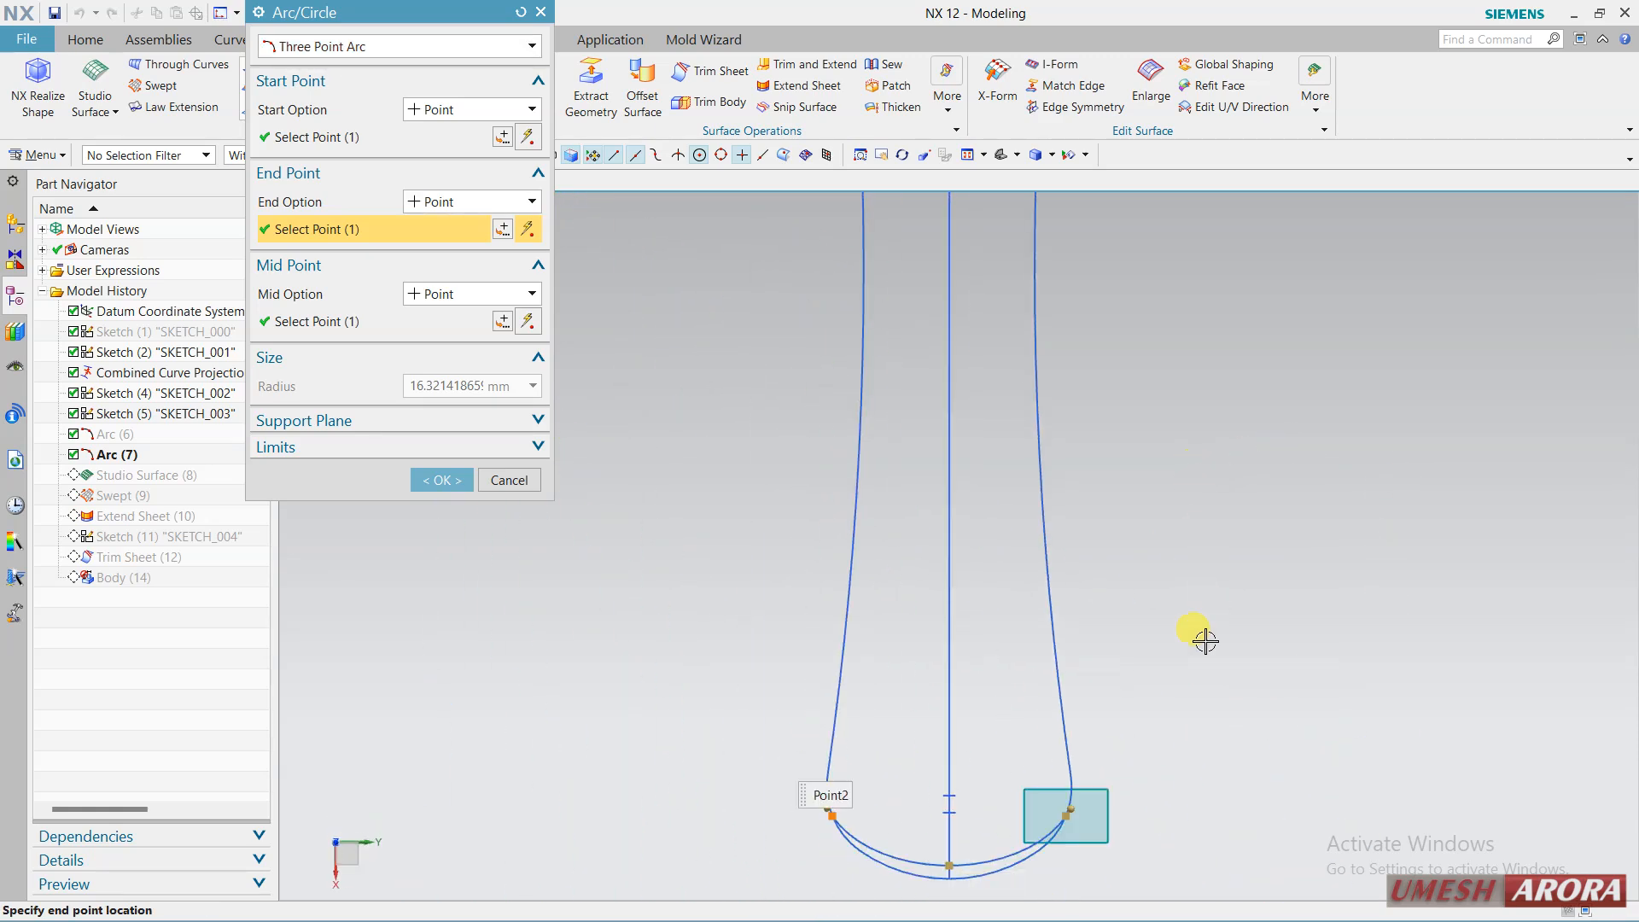
pyautogui.click(437, 480)
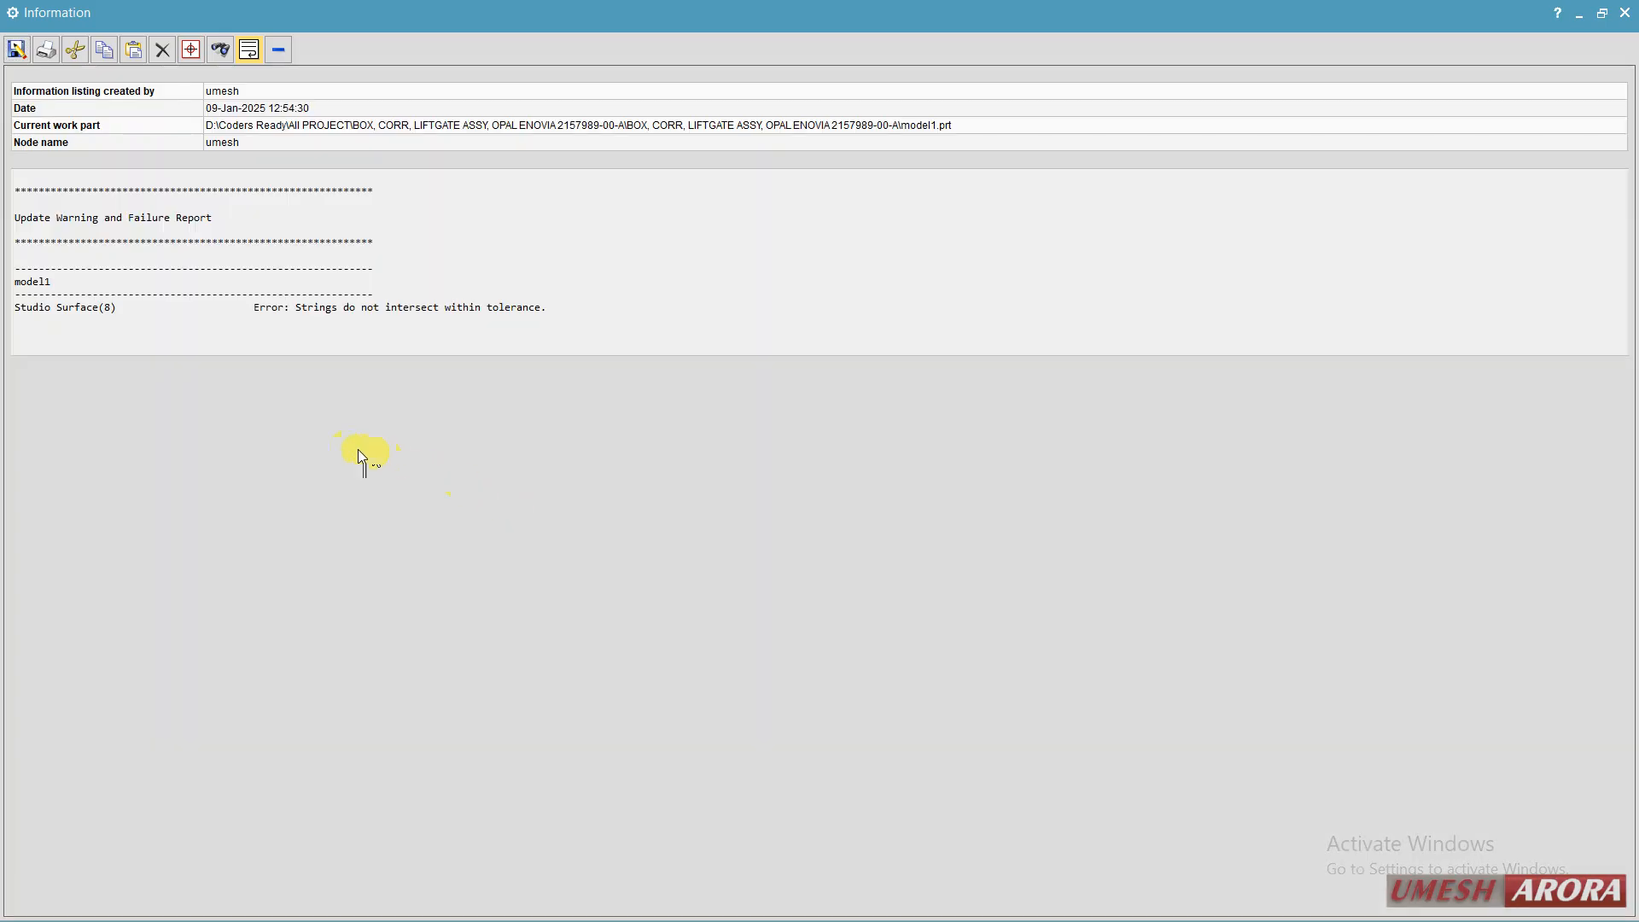
pyautogui.click(1624, 13)
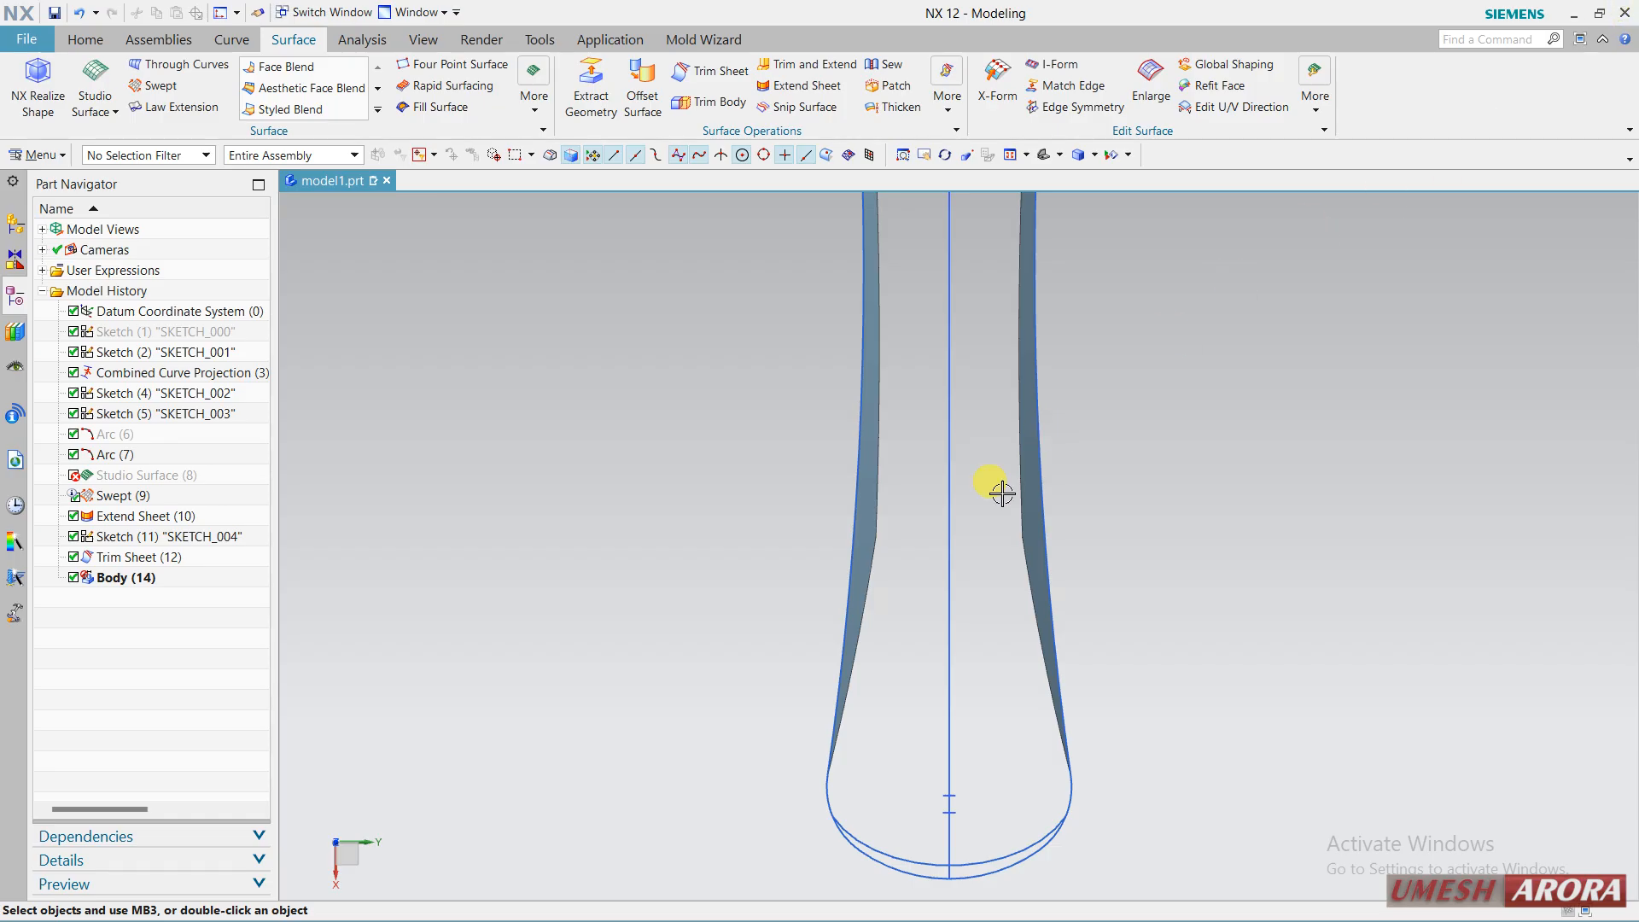
# Edit the top Studio Surface, adding the small elliptical corner curve to Section 3 so it reaches the moved arc endpoint.
pyautogui.moveTo(589, 607); pyautogui.dragTo(674, 607, button='middle')
pyautogui.click(171, 474)
pyautogui.doubleClick(213, 476)
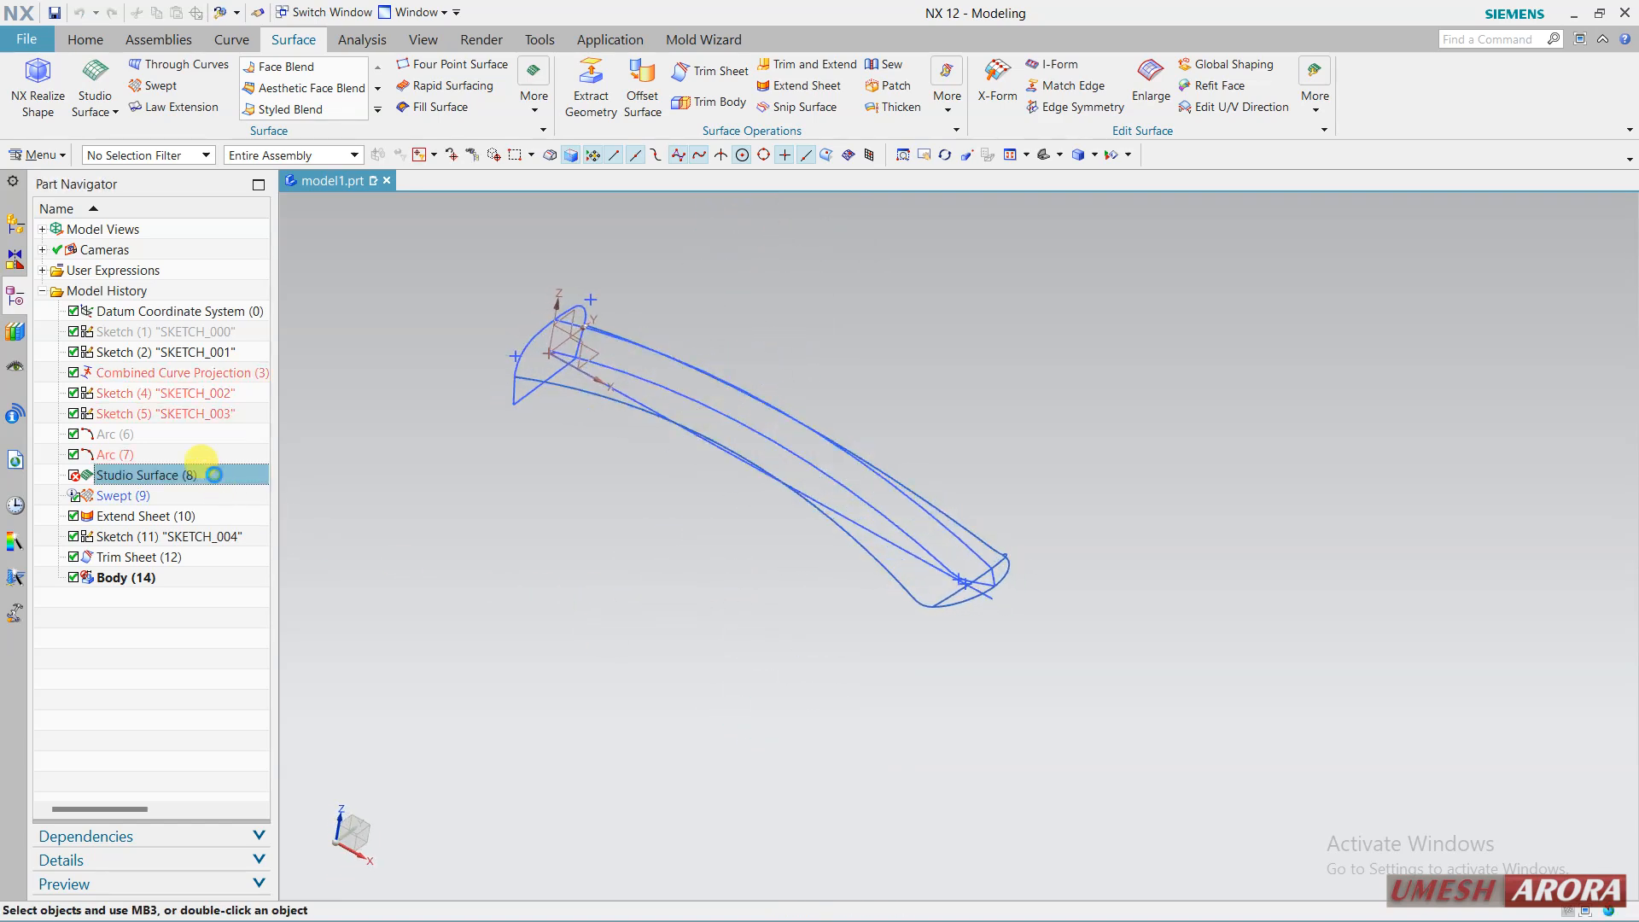
pyautogui.moveTo(1063, 444); pyautogui.dragTo(1114, 468, button='middle')
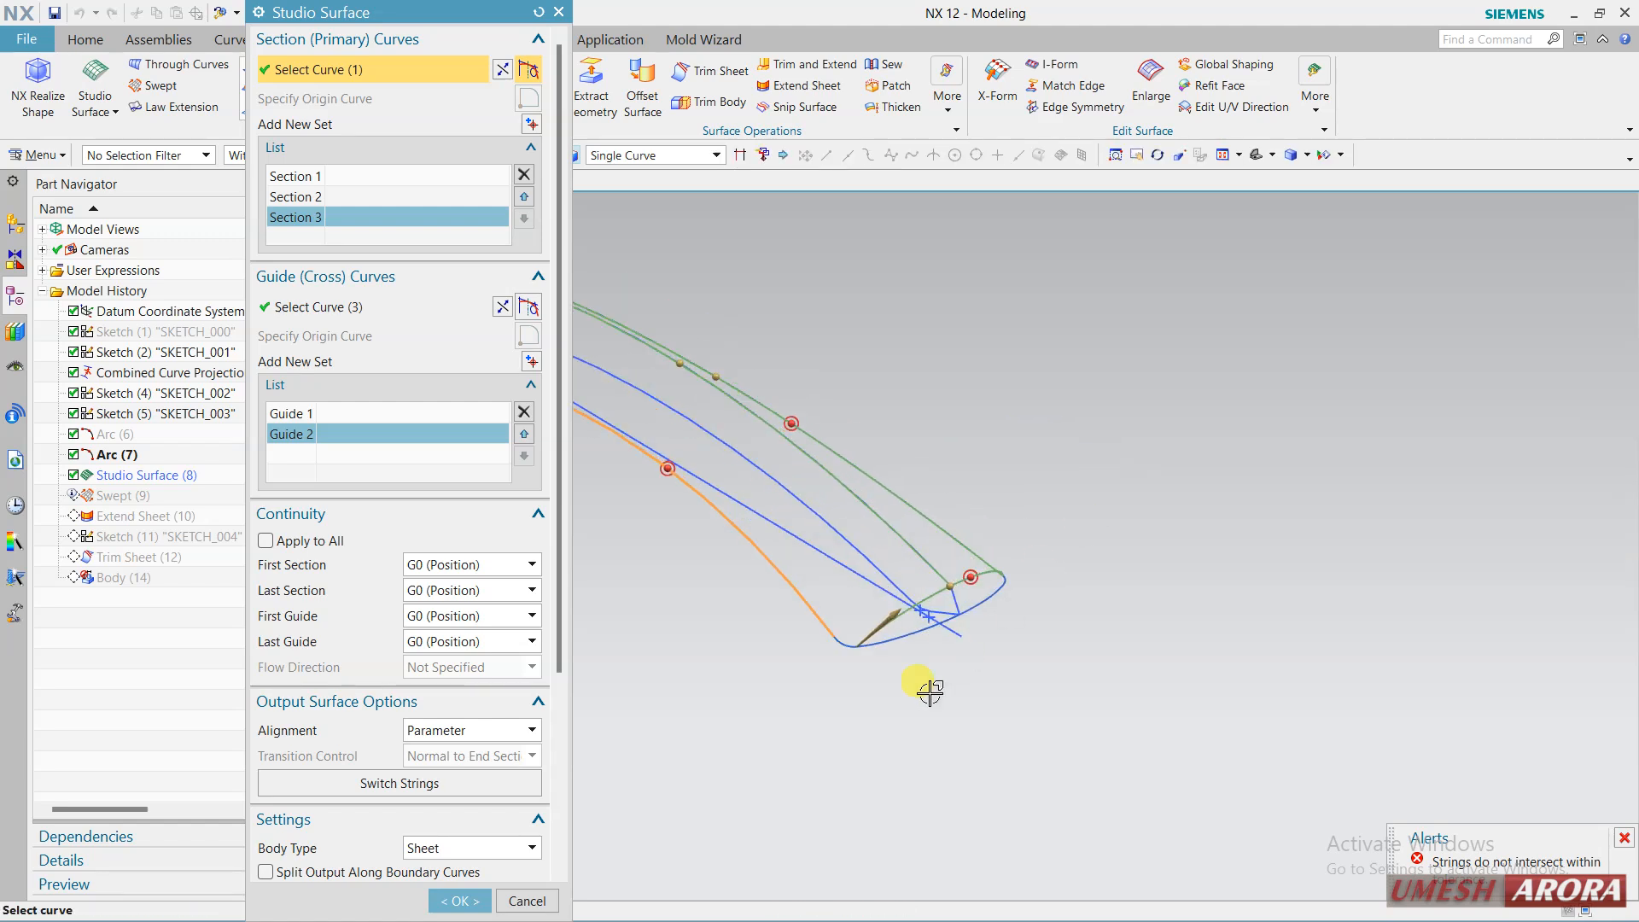
pyautogui.click(840, 646)
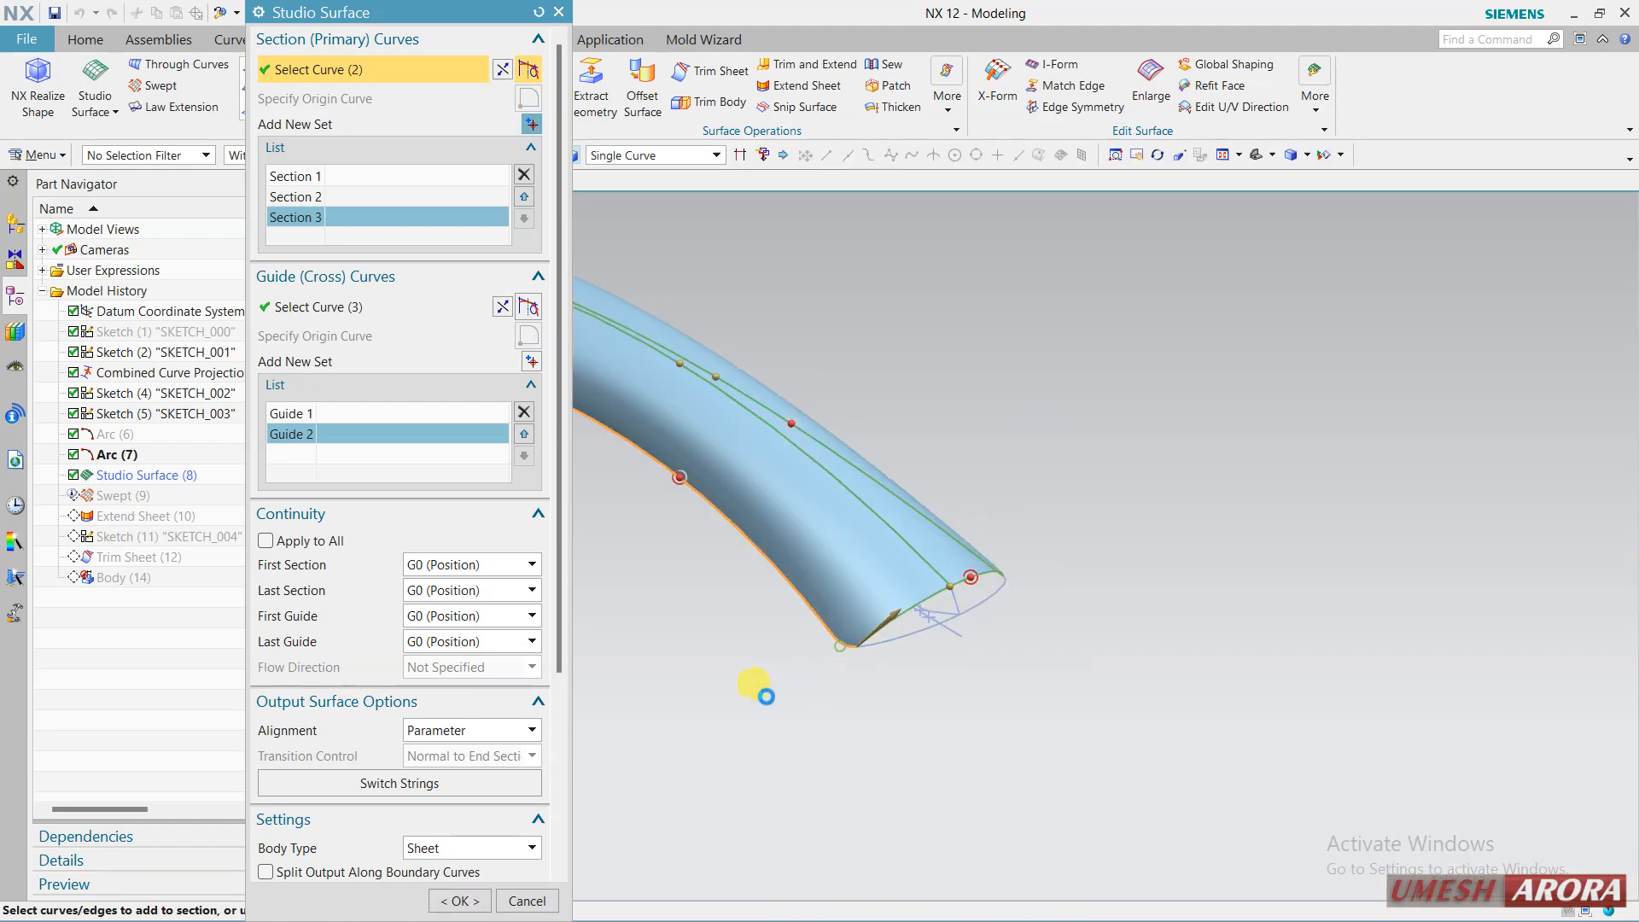
pyautogui.click(459, 901)
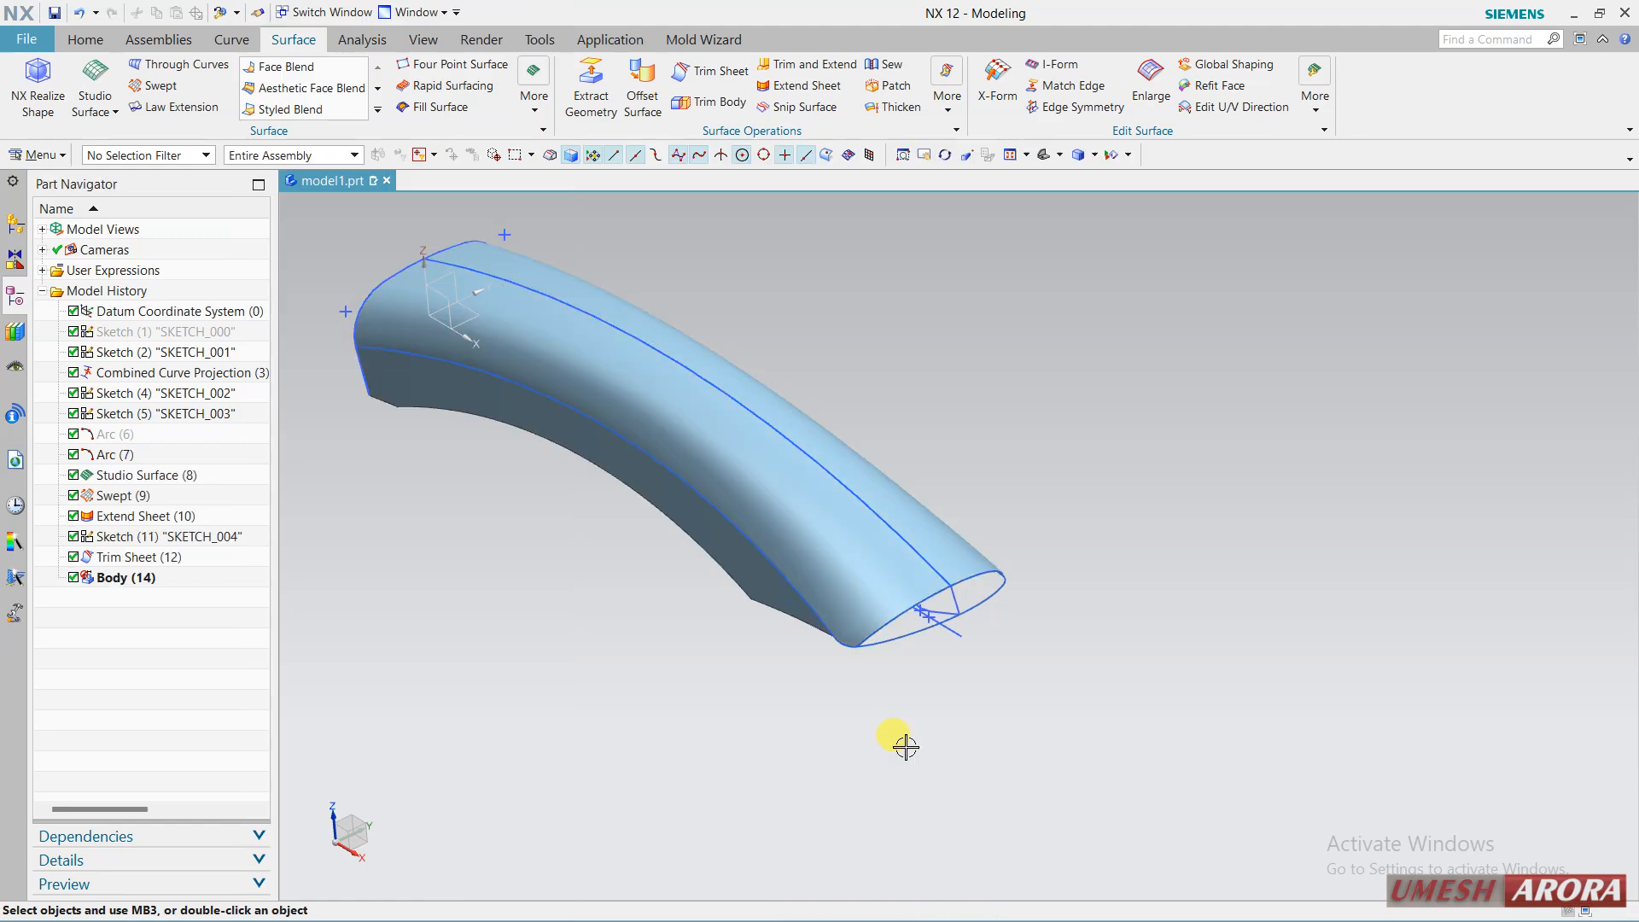
# Set up a Studio Surface across the open end with the end arc as Section 1 and the four lower elliptical curves, reversed, as Section 2.
pyautogui.moveTo(1067, 565)
pyautogui.mouseDown(button='middle')
pyautogui.moveTo(1090, 538)
pyautogui.moveTo(1104, 578)
pyautogui.moveTo(1083, 592)
pyautogui.mouseUp(button='middle')
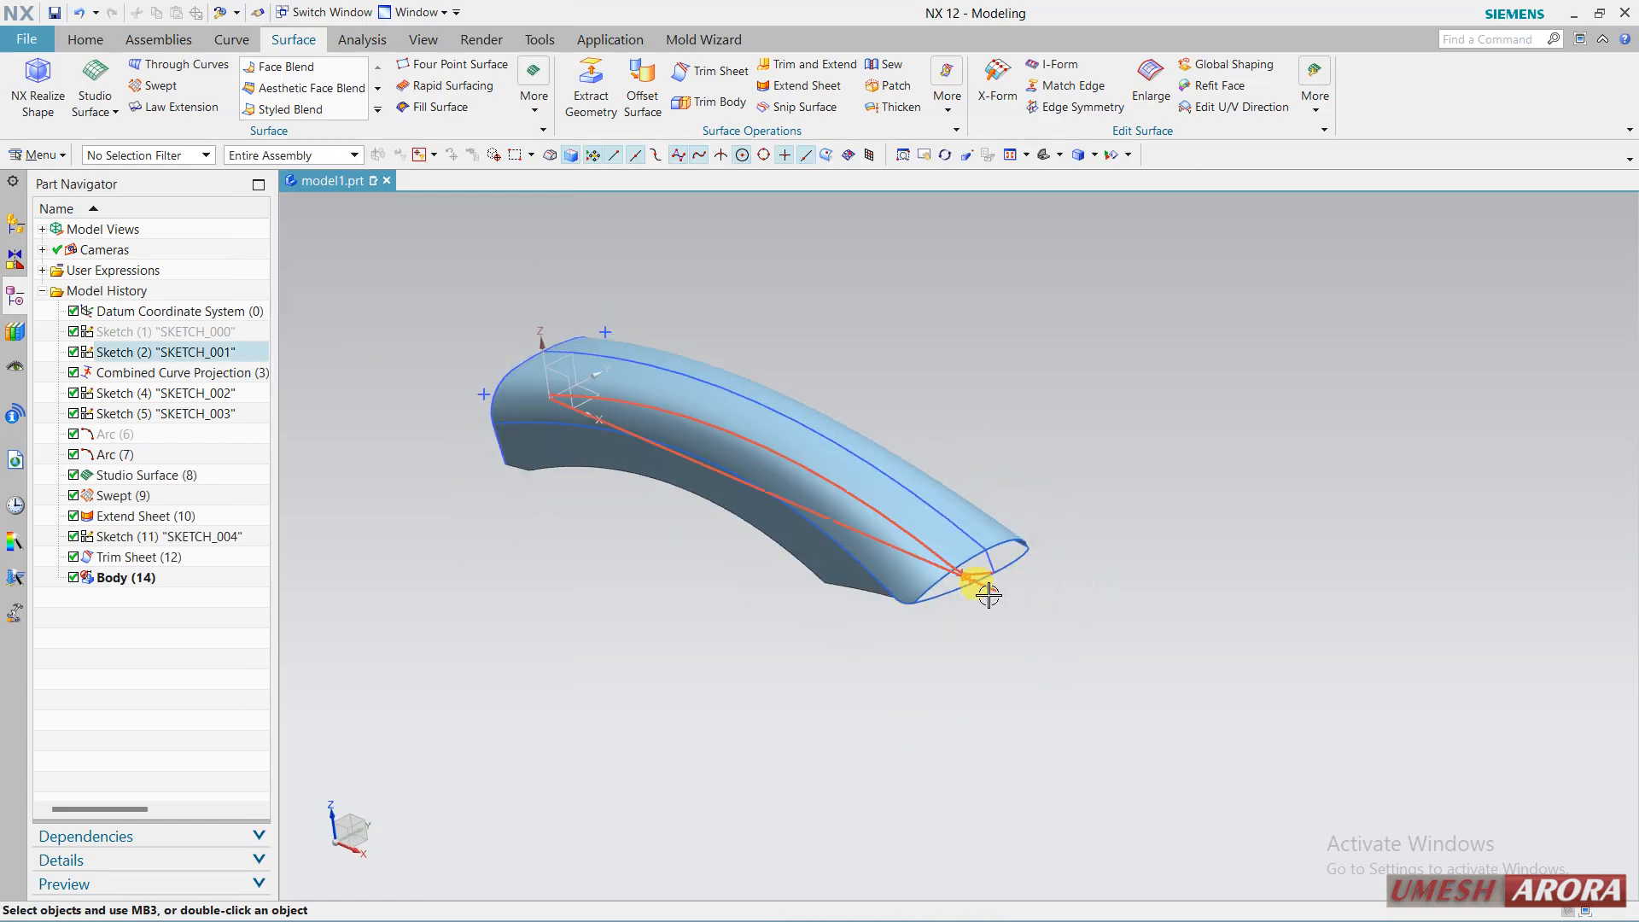
pyautogui.moveTo(1002, 663); pyautogui.dragTo(1043, 657, button='middle')
pyautogui.scroll(5, 1007, 512)
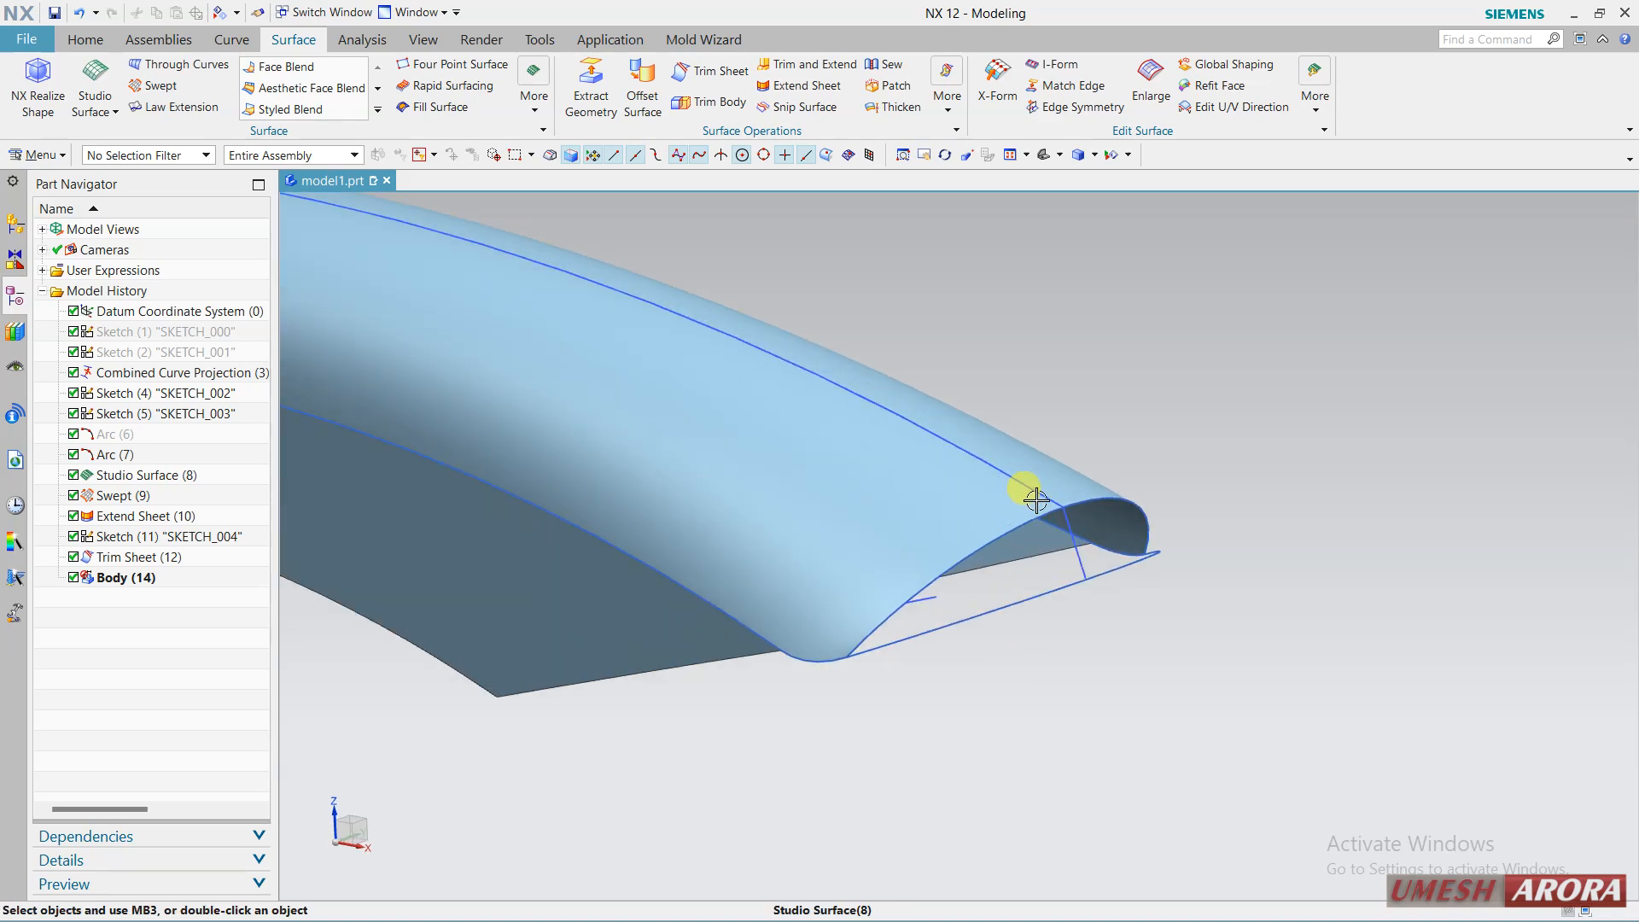
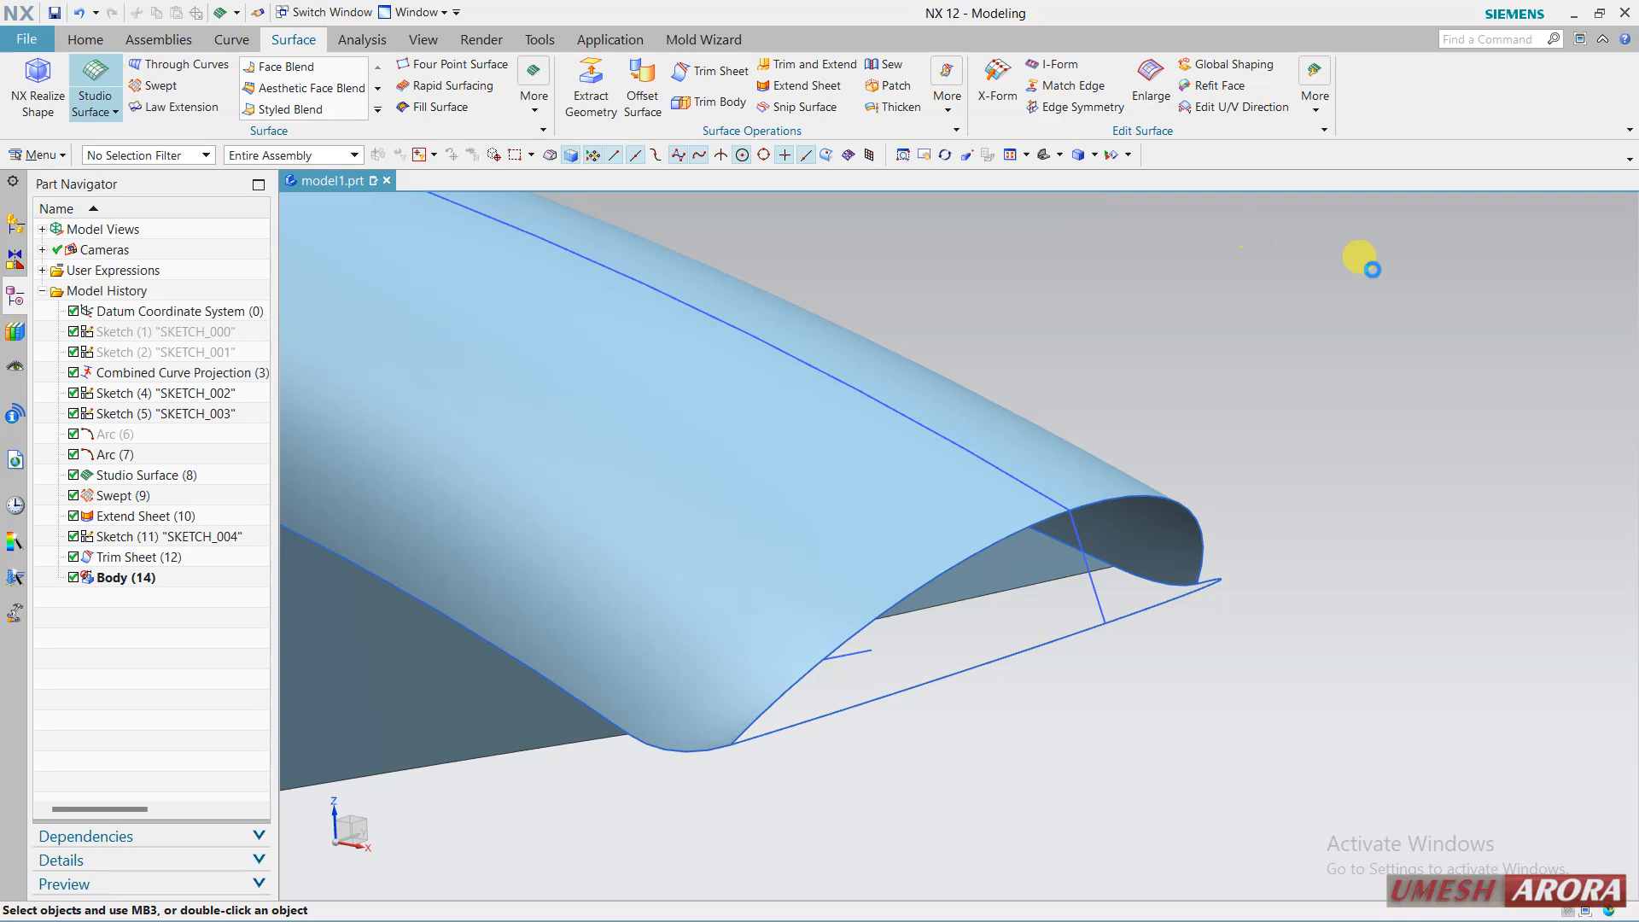
pyautogui.click(800, 697)
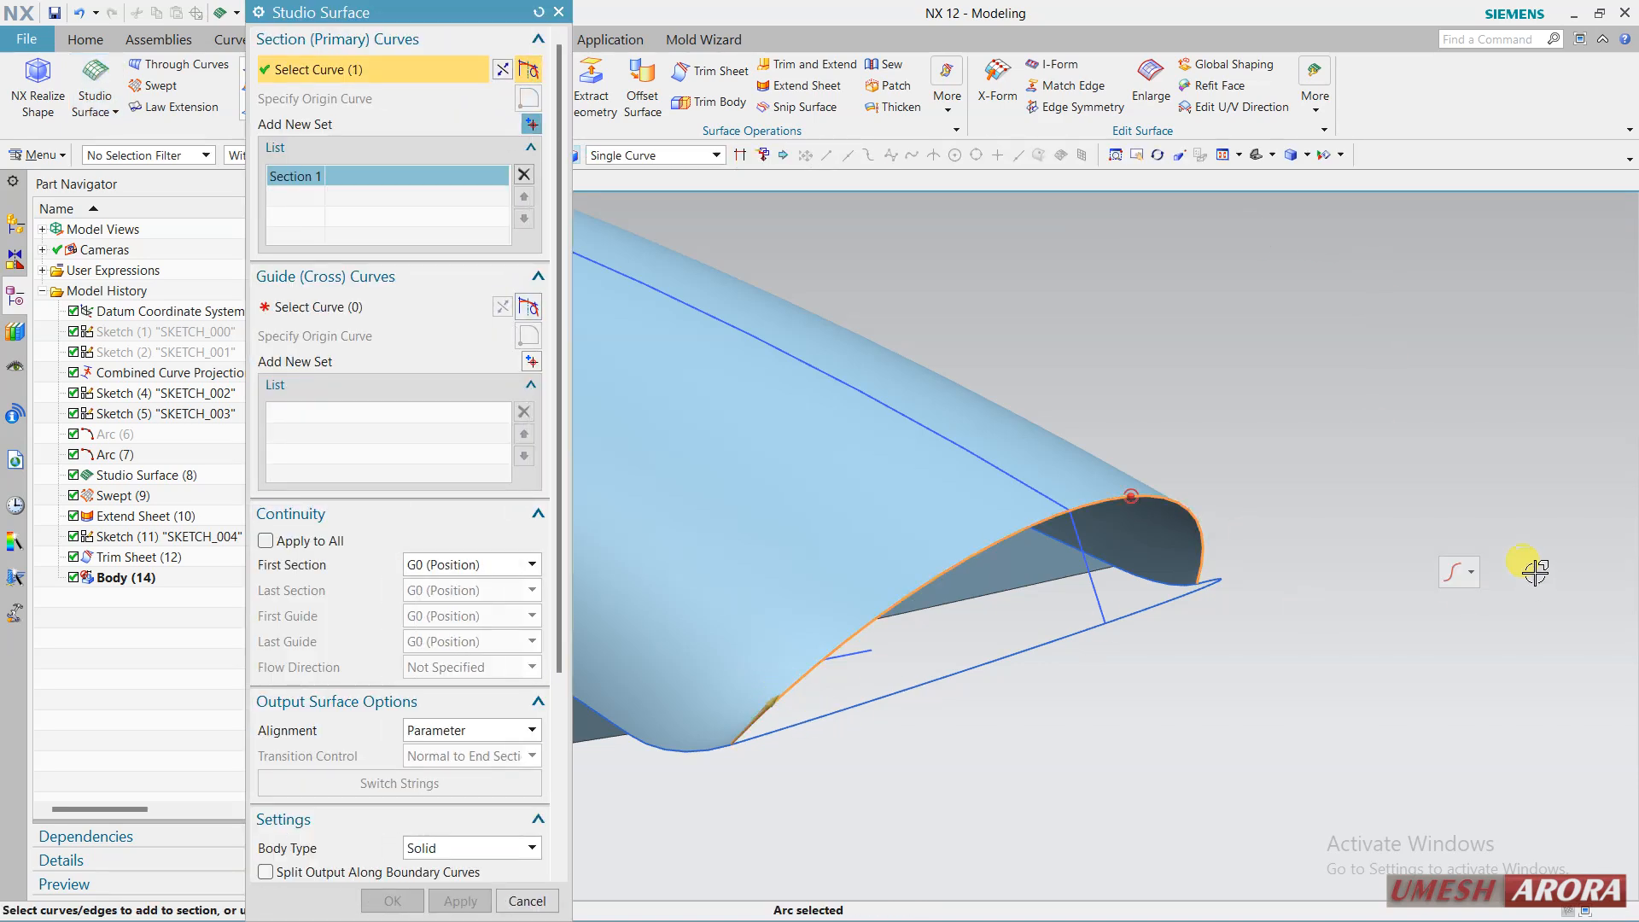
pyautogui.click(531, 124)
pyautogui.click(831, 720)
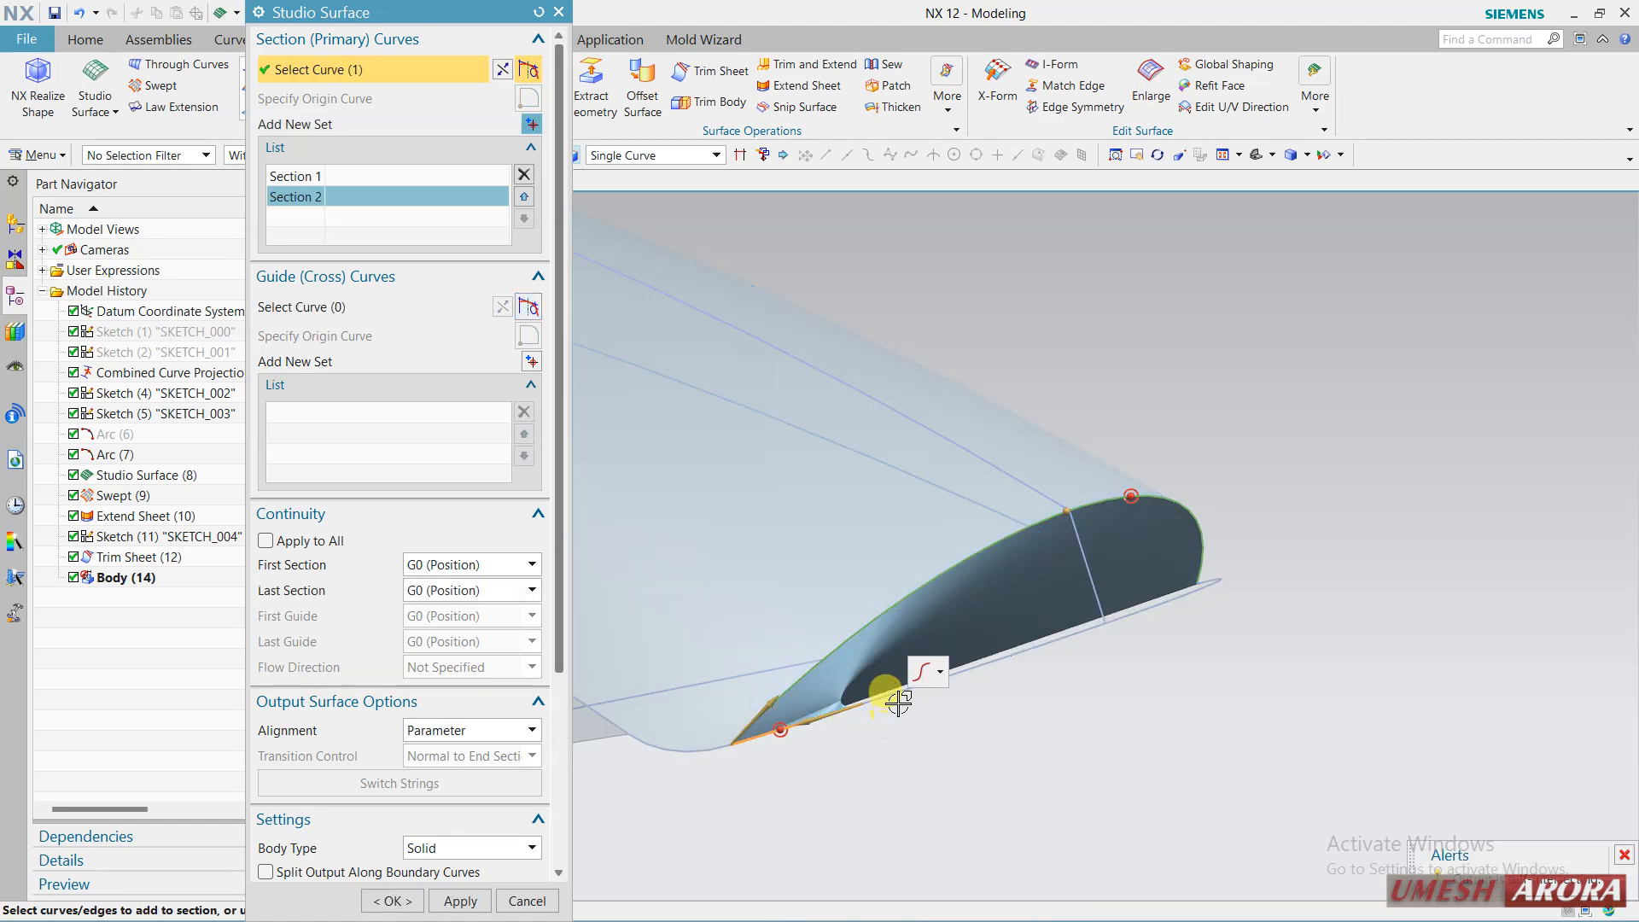
pyautogui.click(898, 699)
pyautogui.click(1145, 611)
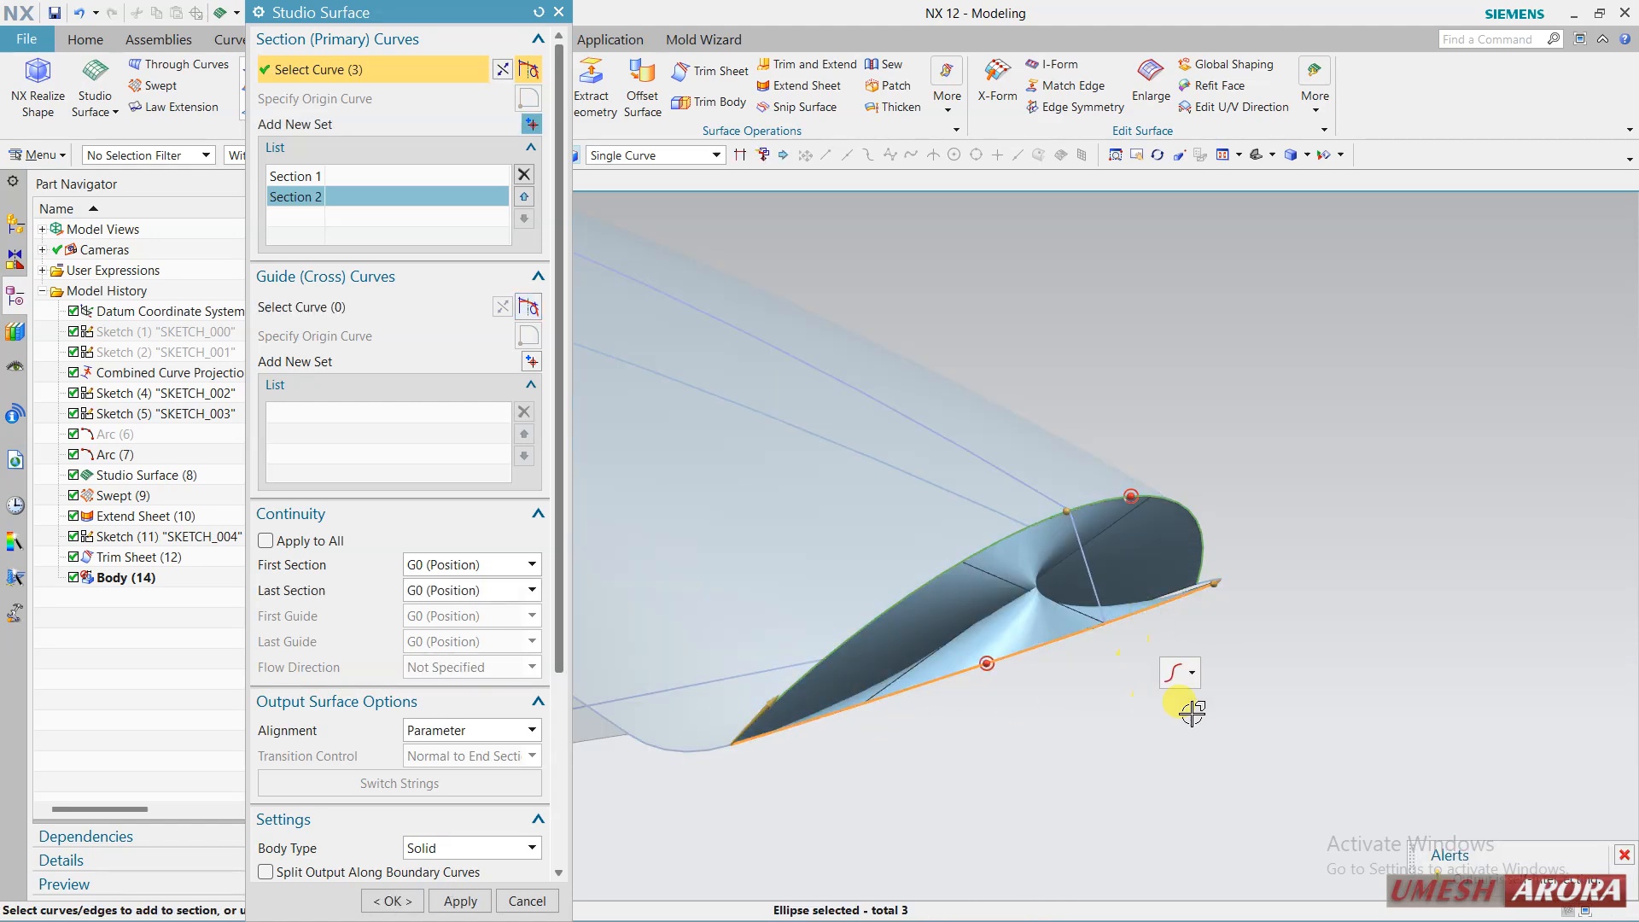
pyautogui.moveTo(1494, 566); pyautogui.dragTo(1463, 578, button='middle')
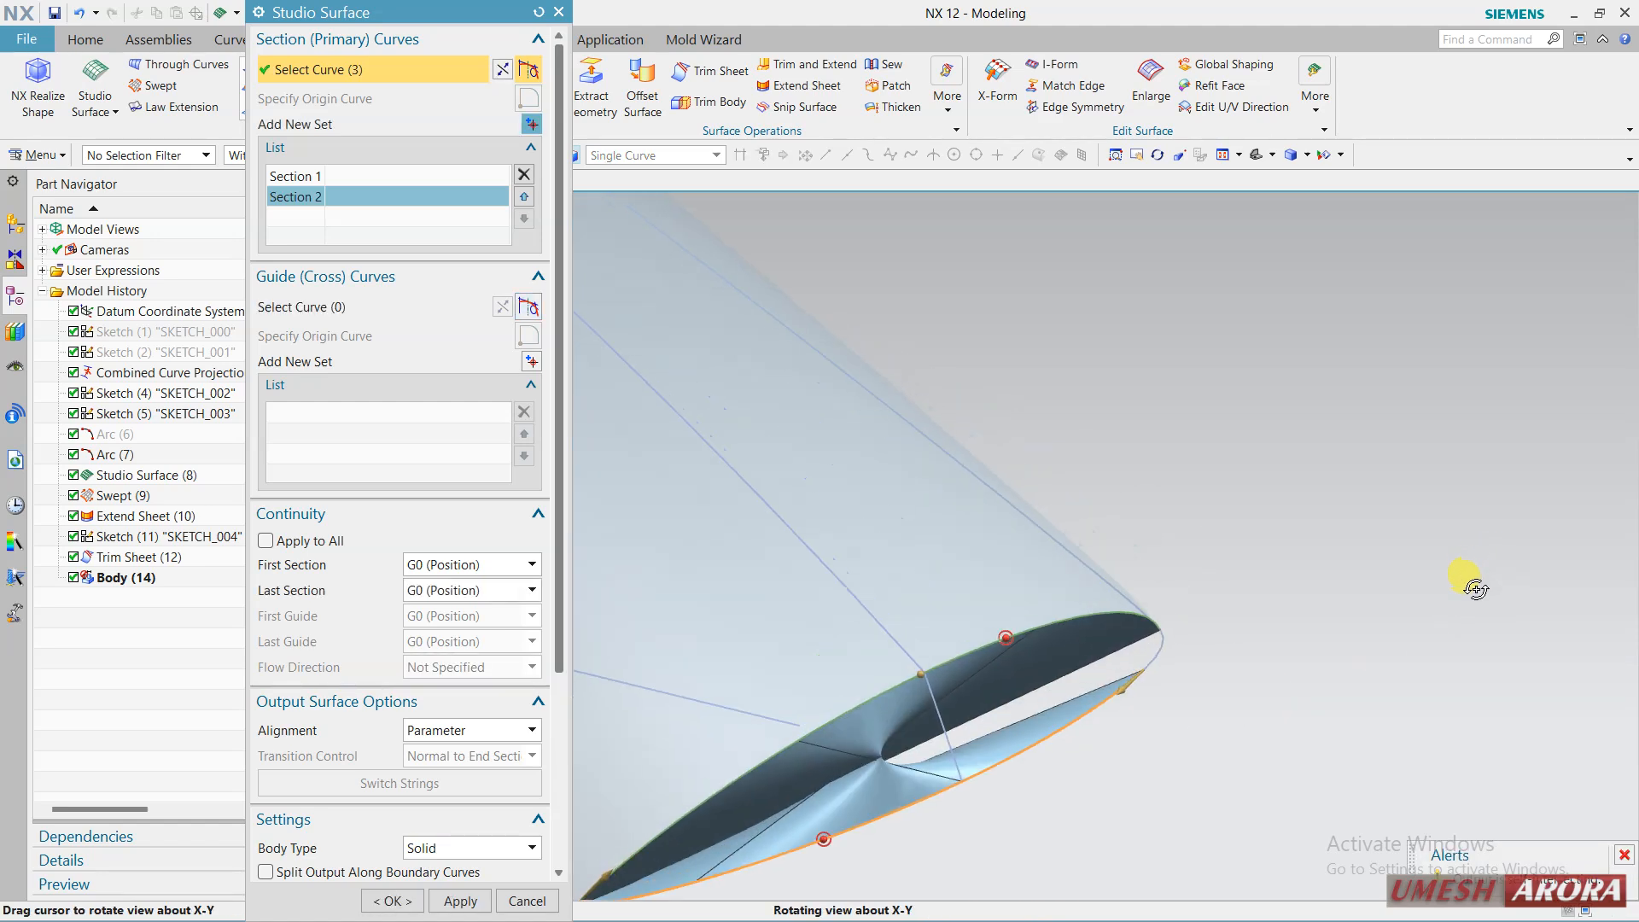
pyautogui.click(1153, 652)
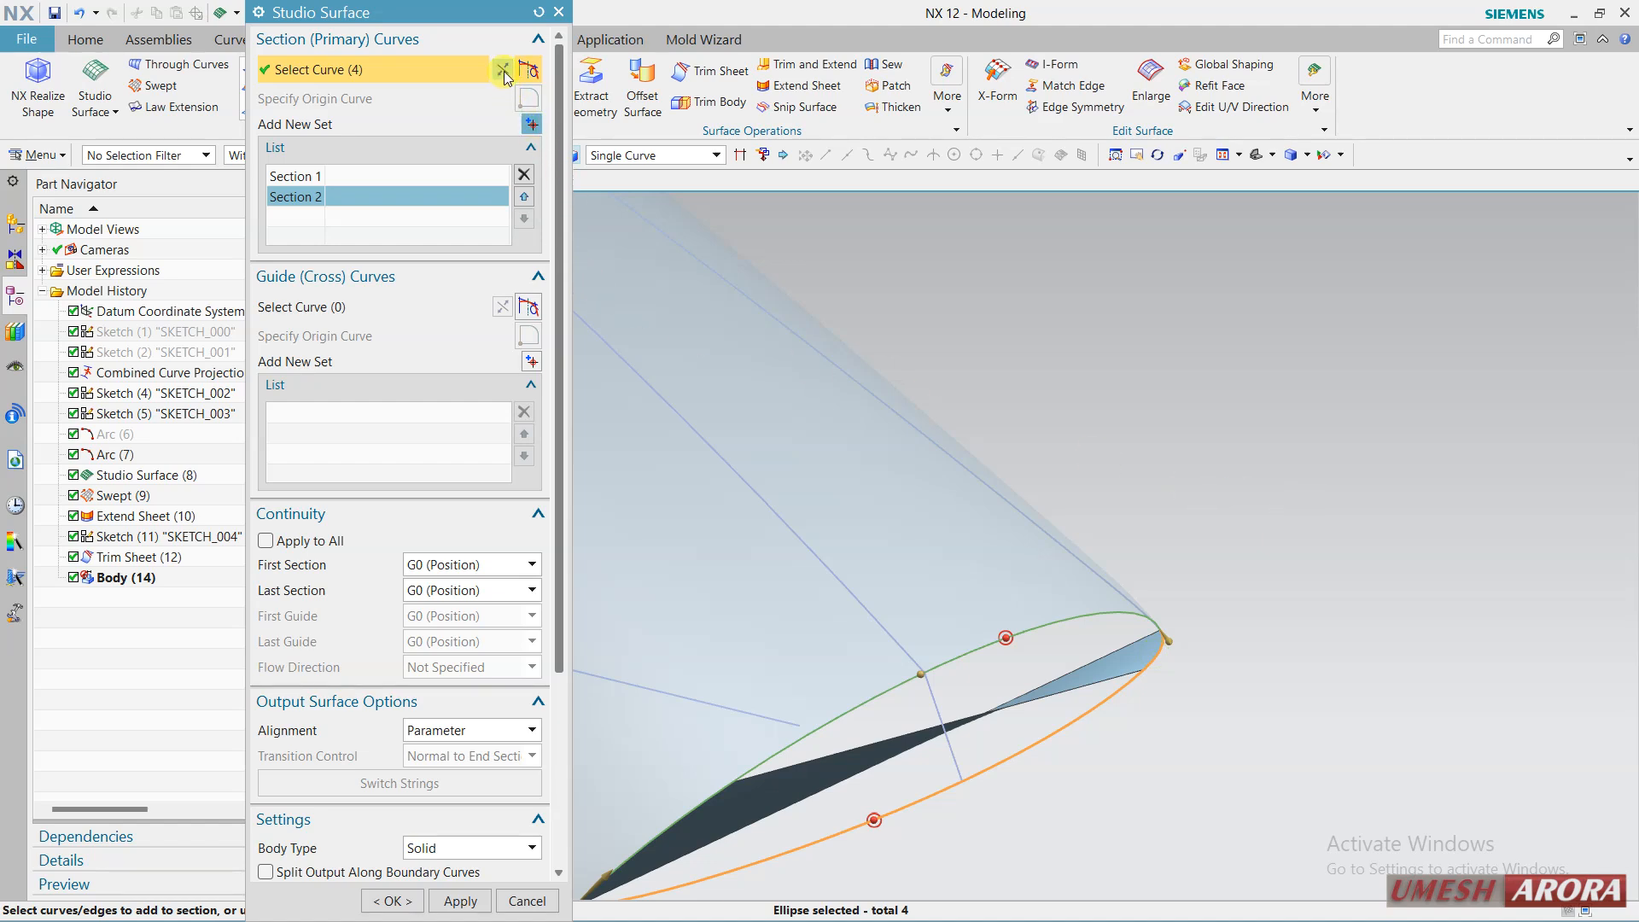
pyautogui.click(503, 71)
# Try the short line crossing the open end as a guide curve for the end surface, and remove that guide.
pyautogui.click(385, 303)
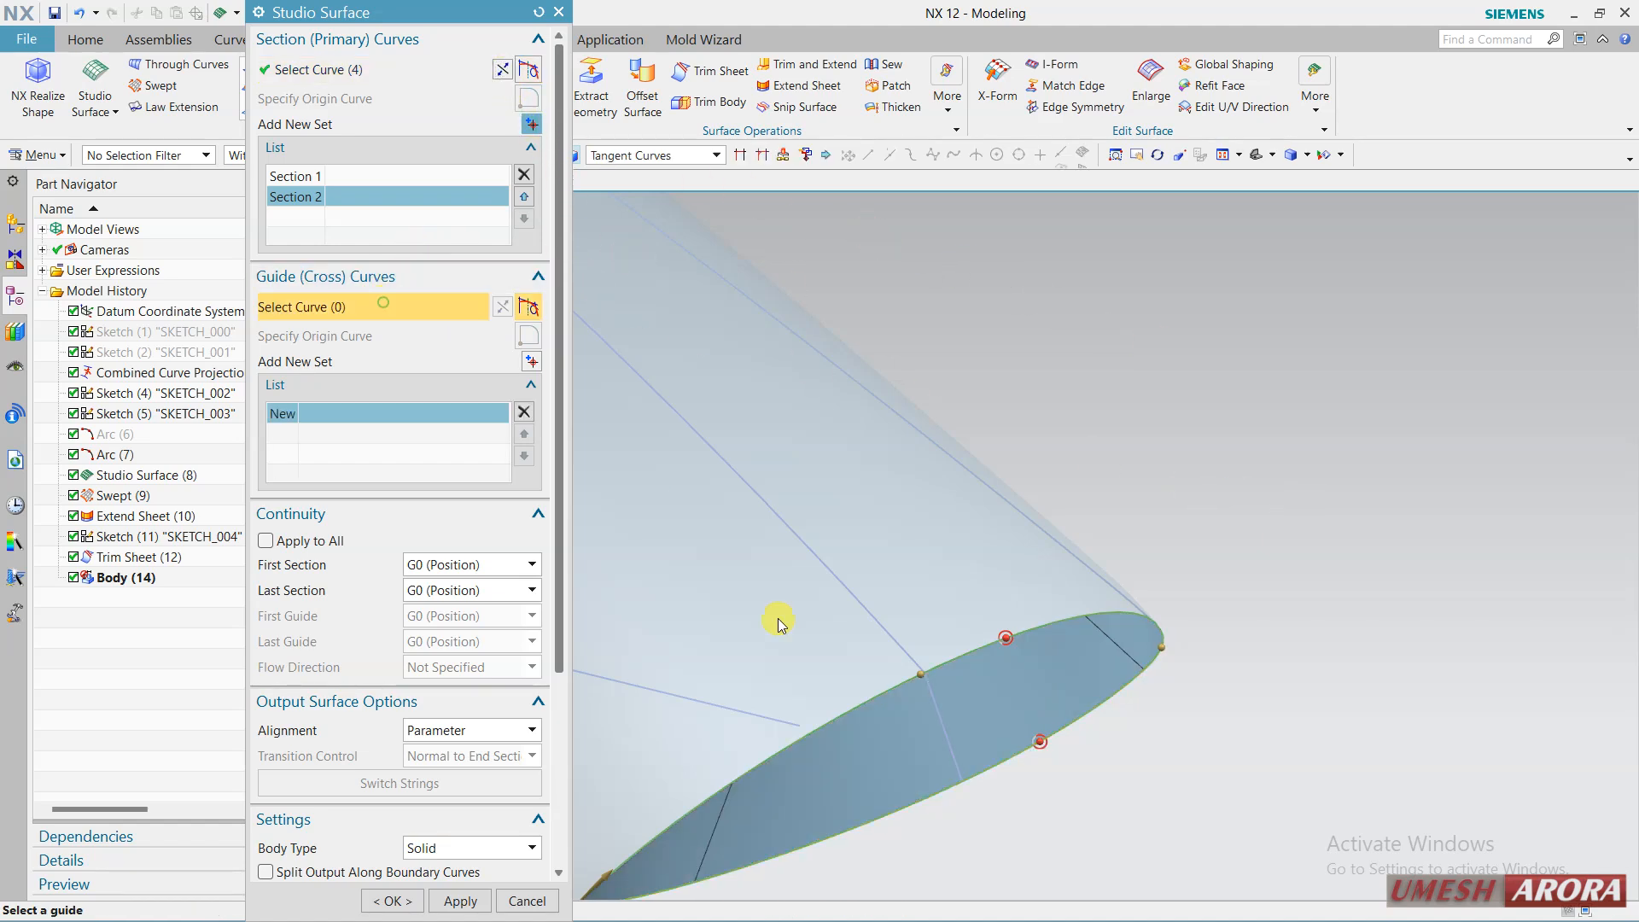
pyautogui.click(934, 699)
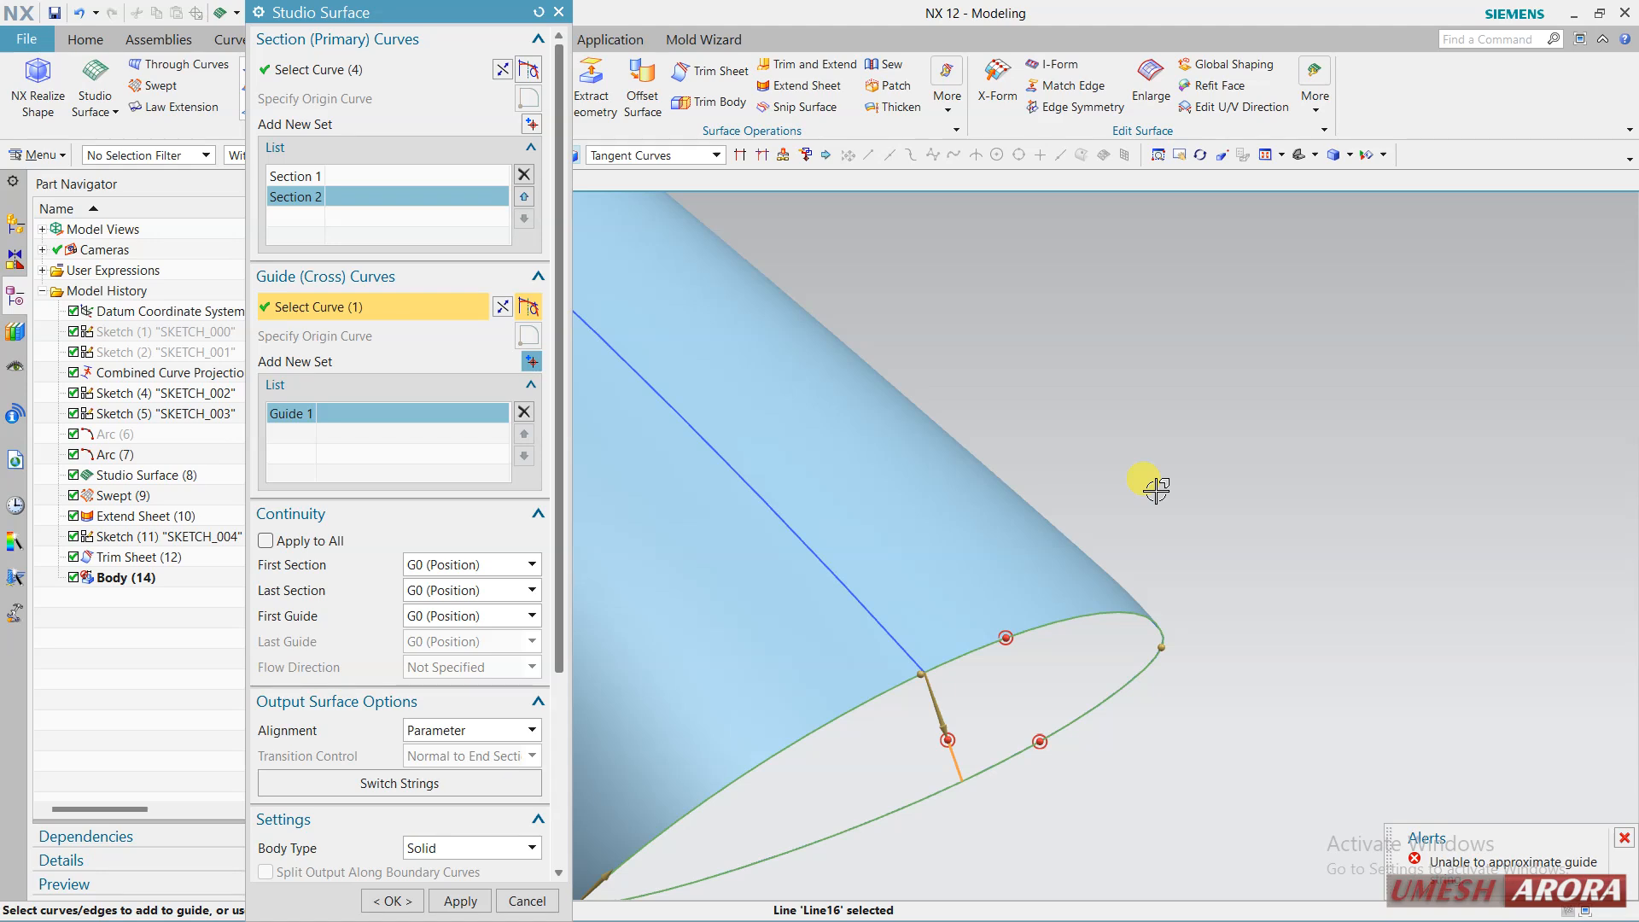
pyautogui.moveTo(1157, 489); pyautogui.dragTo(1194, 475, button='middle')
pyautogui.scroll(4, 1144, 410)
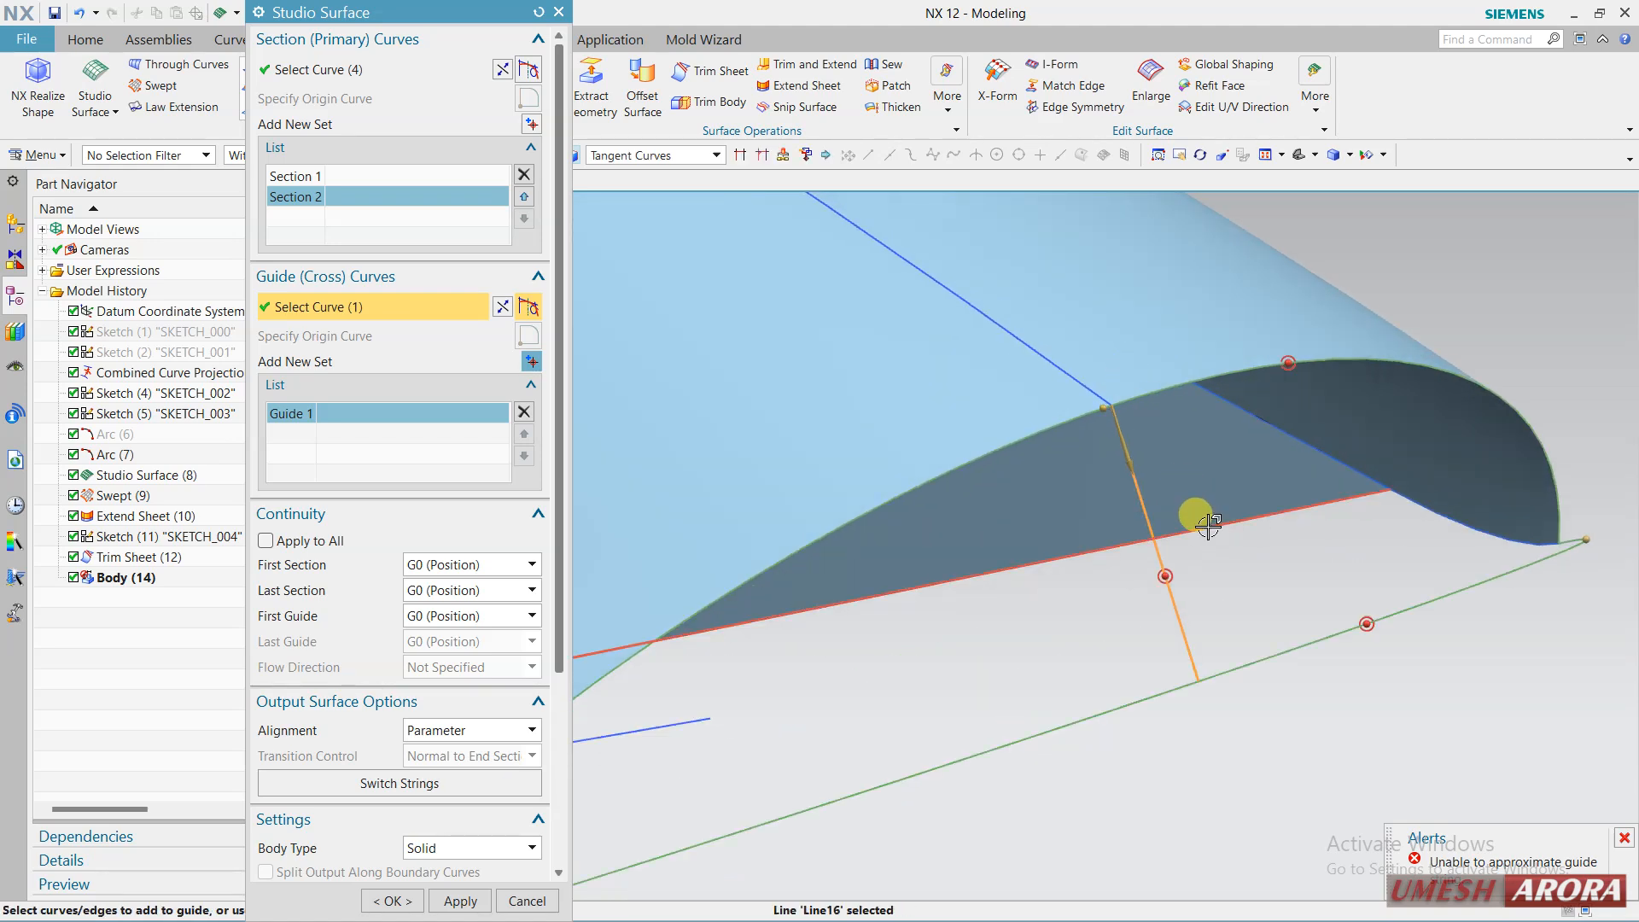
pyautogui.scroll(2, 1208, 526)
pyautogui.scroll(-3, 1183, 484)
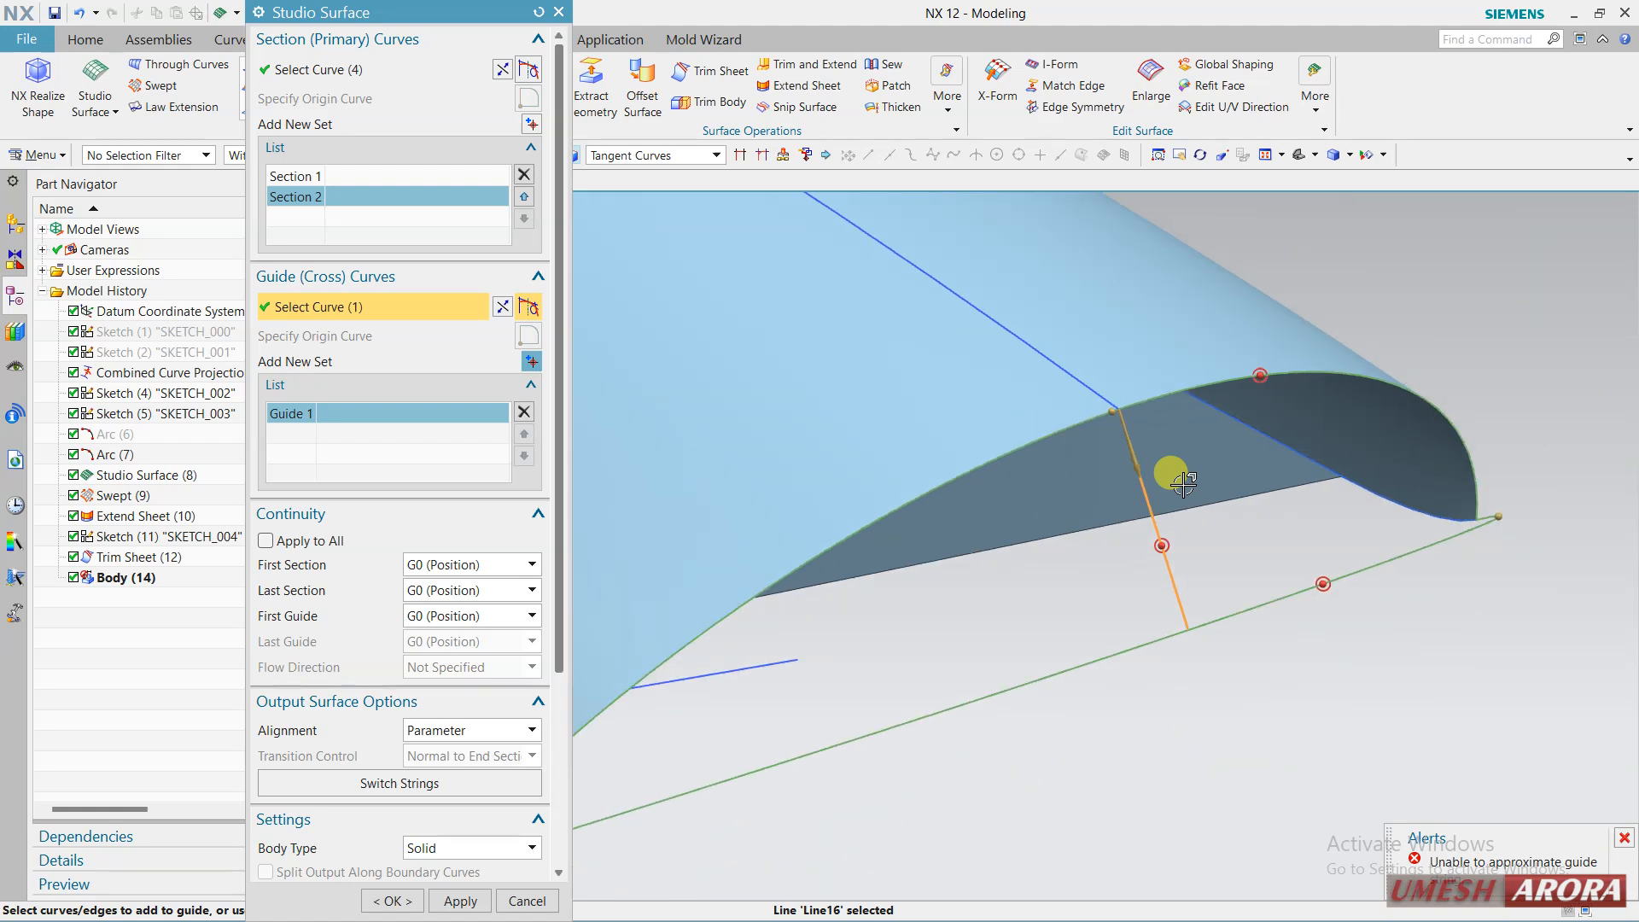
pyautogui.moveTo(1231, 656)
pyautogui.mouseDown(button='middle')
pyautogui.moveTo(1261, 659)
pyautogui.moveTo(1242, 661)
pyautogui.mouseUp(button='middle')
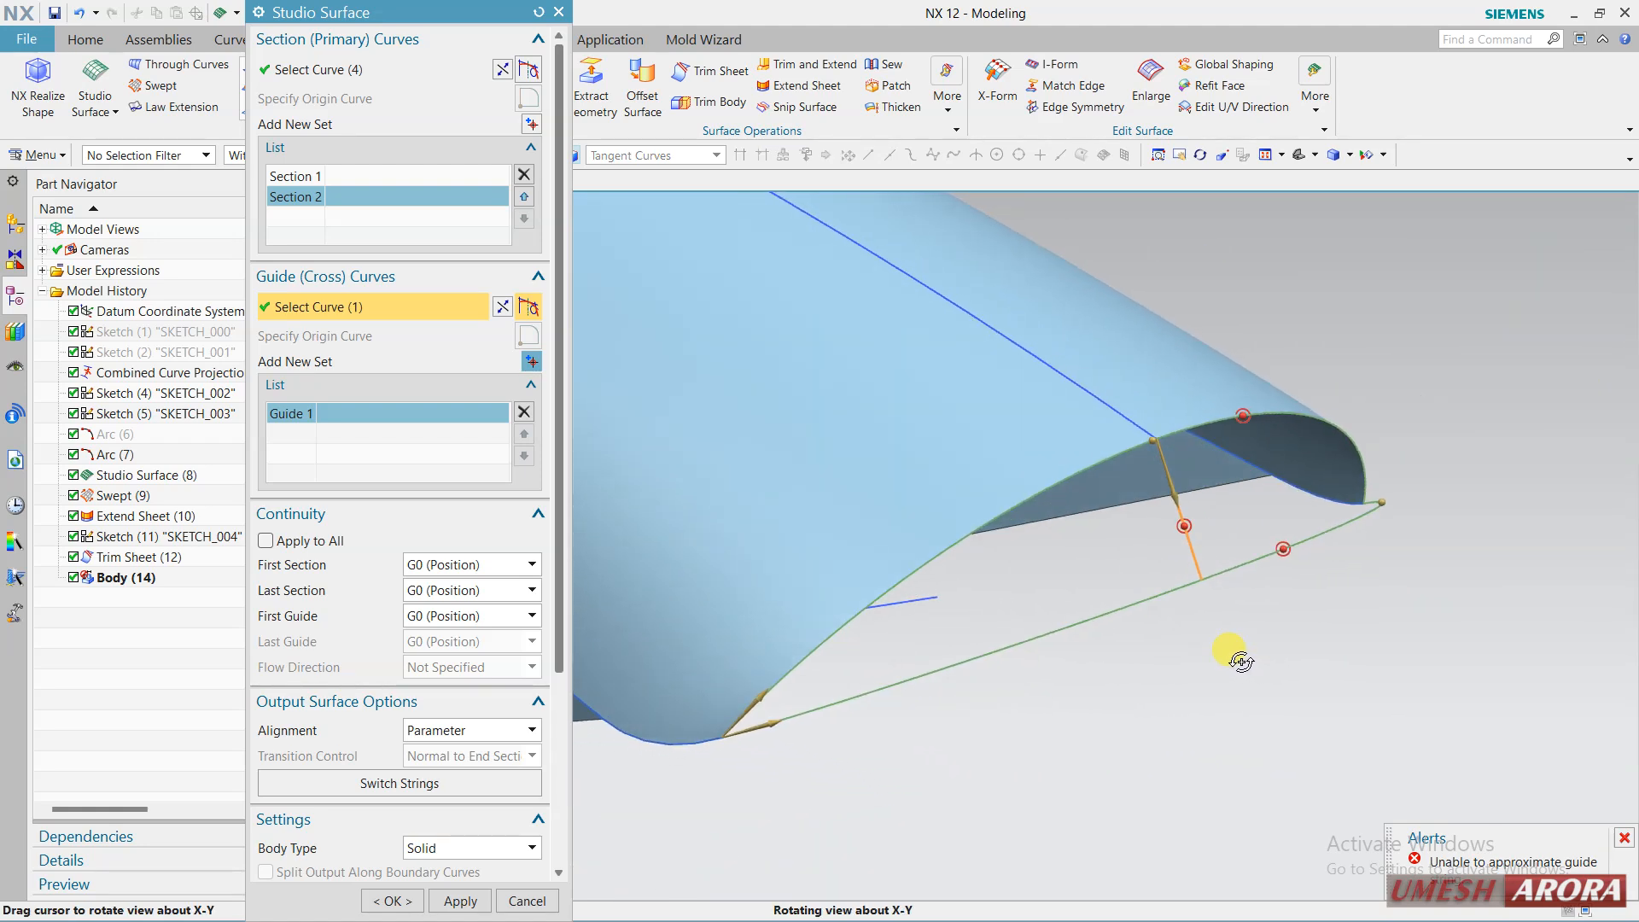
pyautogui.click(527, 414)
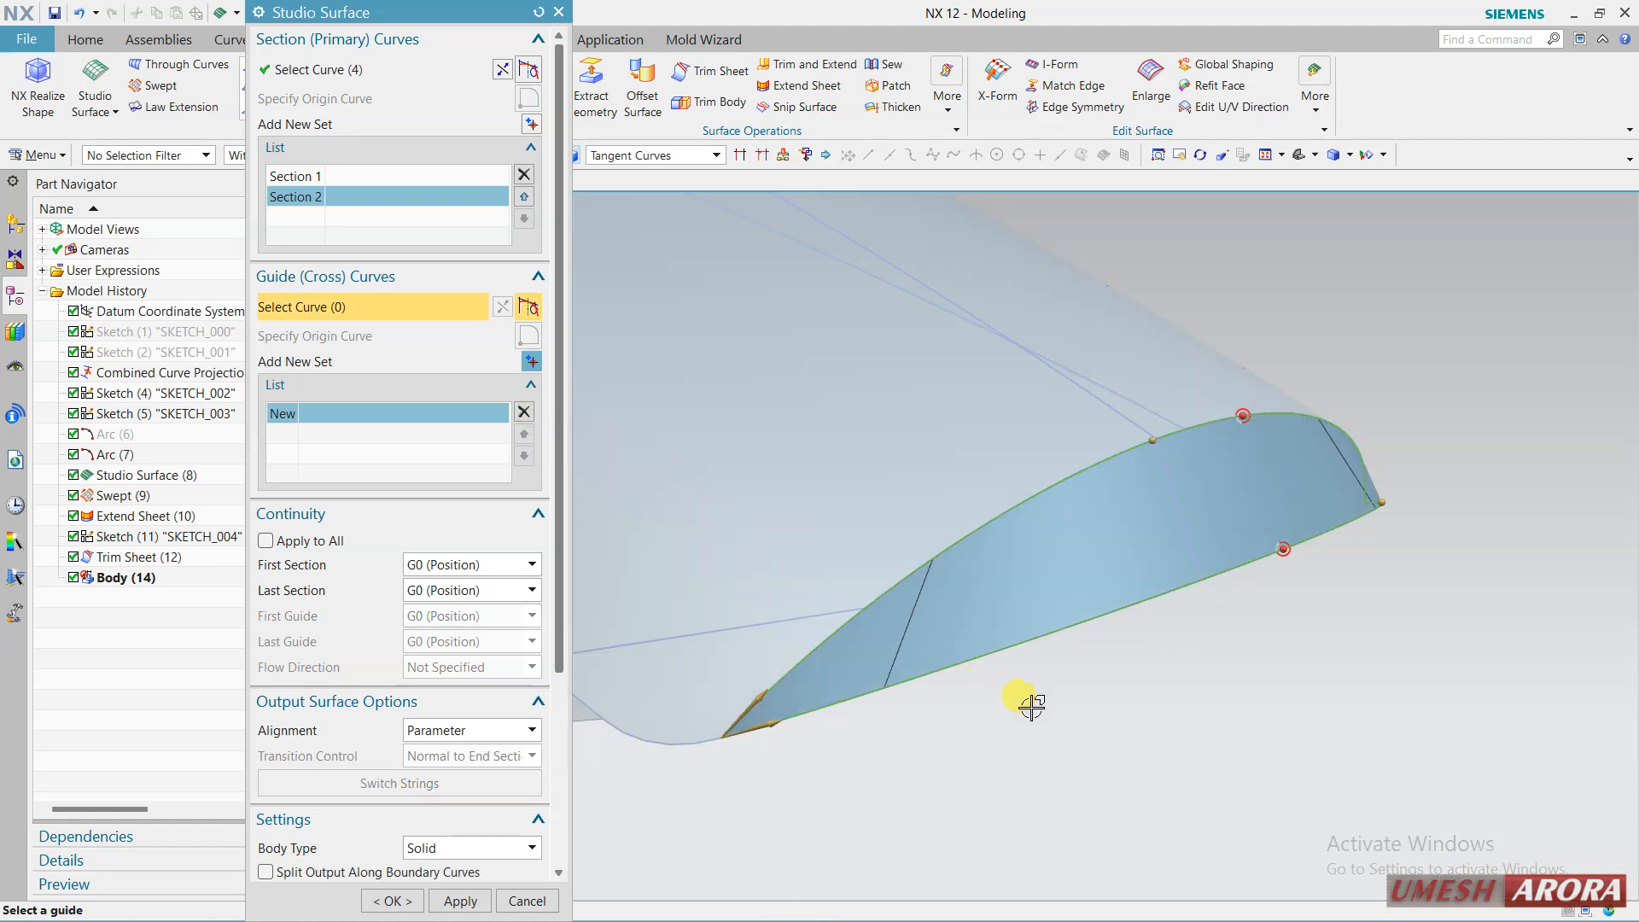
# Create the end-closing Studio Surface from its two sections without guide curves.
pyautogui.moveTo(1163, 714); pyautogui.dragTo(1021, 695, button='middle')
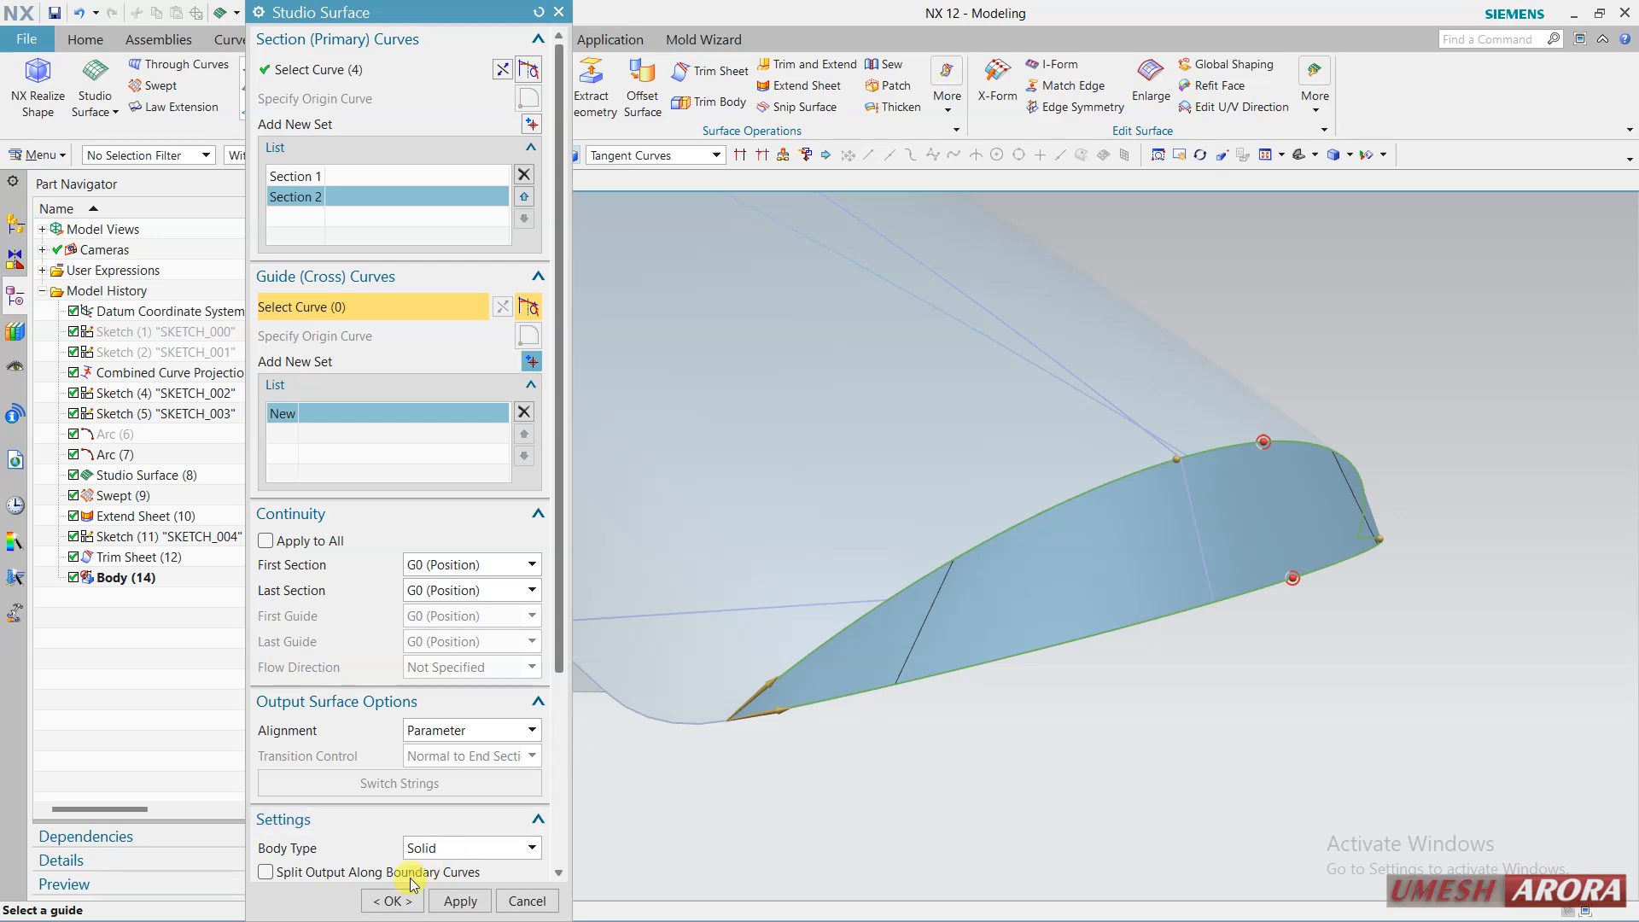
pyautogui.click(404, 910)
pyautogui.scroll(-2, 1135, 651)
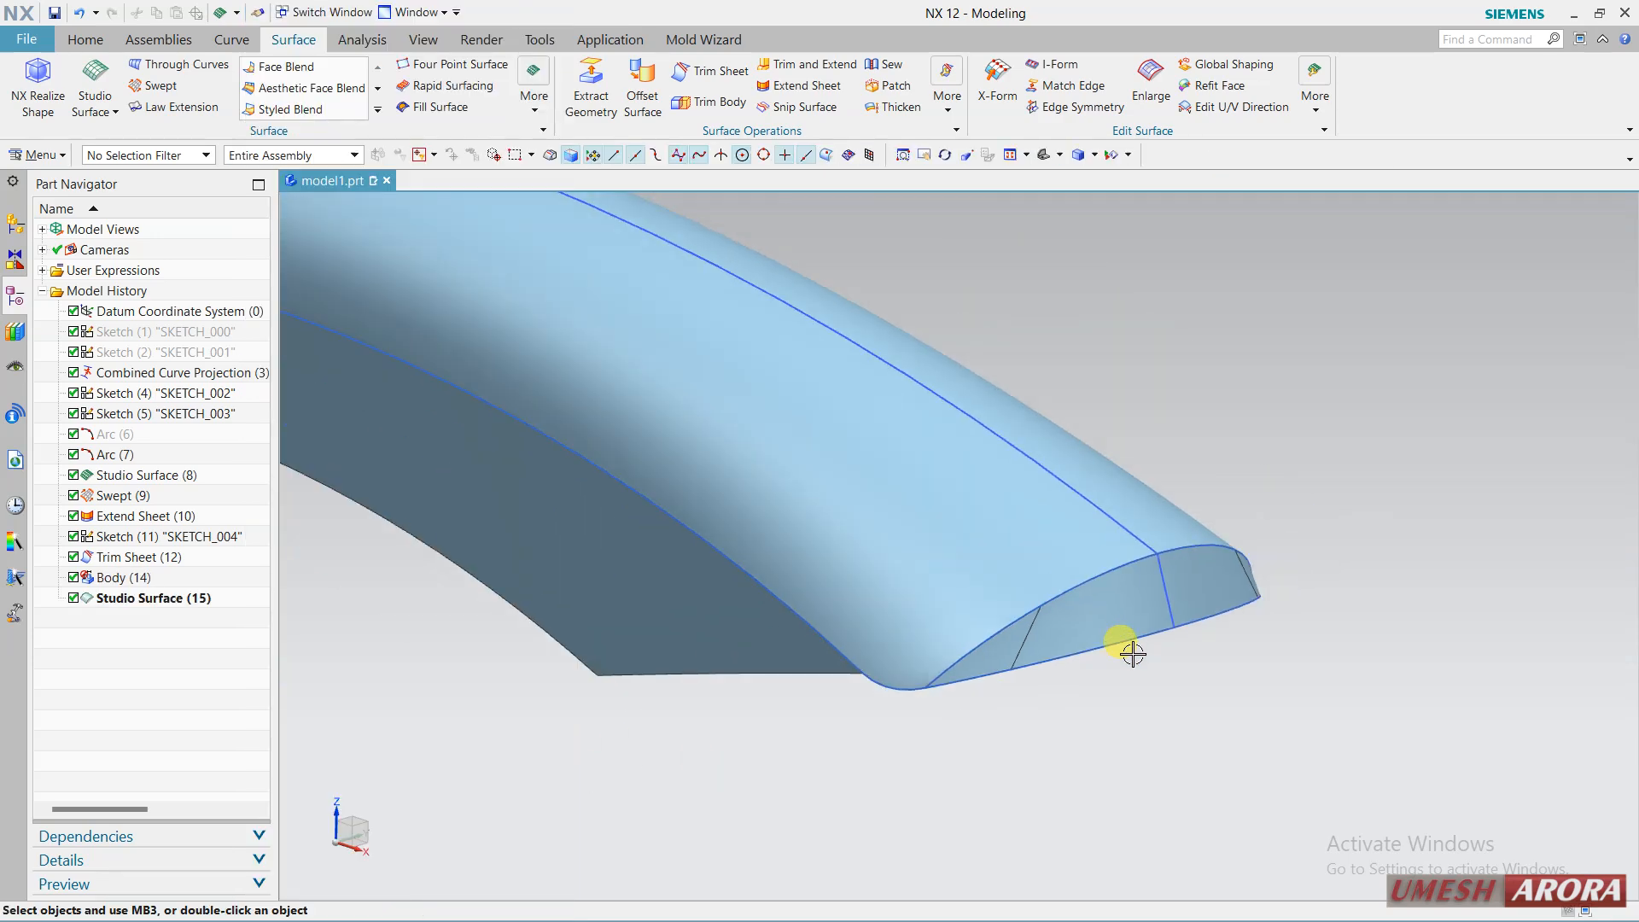
# Set up a Swept surface with the slanted end edges of the two side walls as Section 1 and Section 2.
pyautogui.moveTo(1139, 688); pyautogui.dragTo(1097, 790, button='middle')
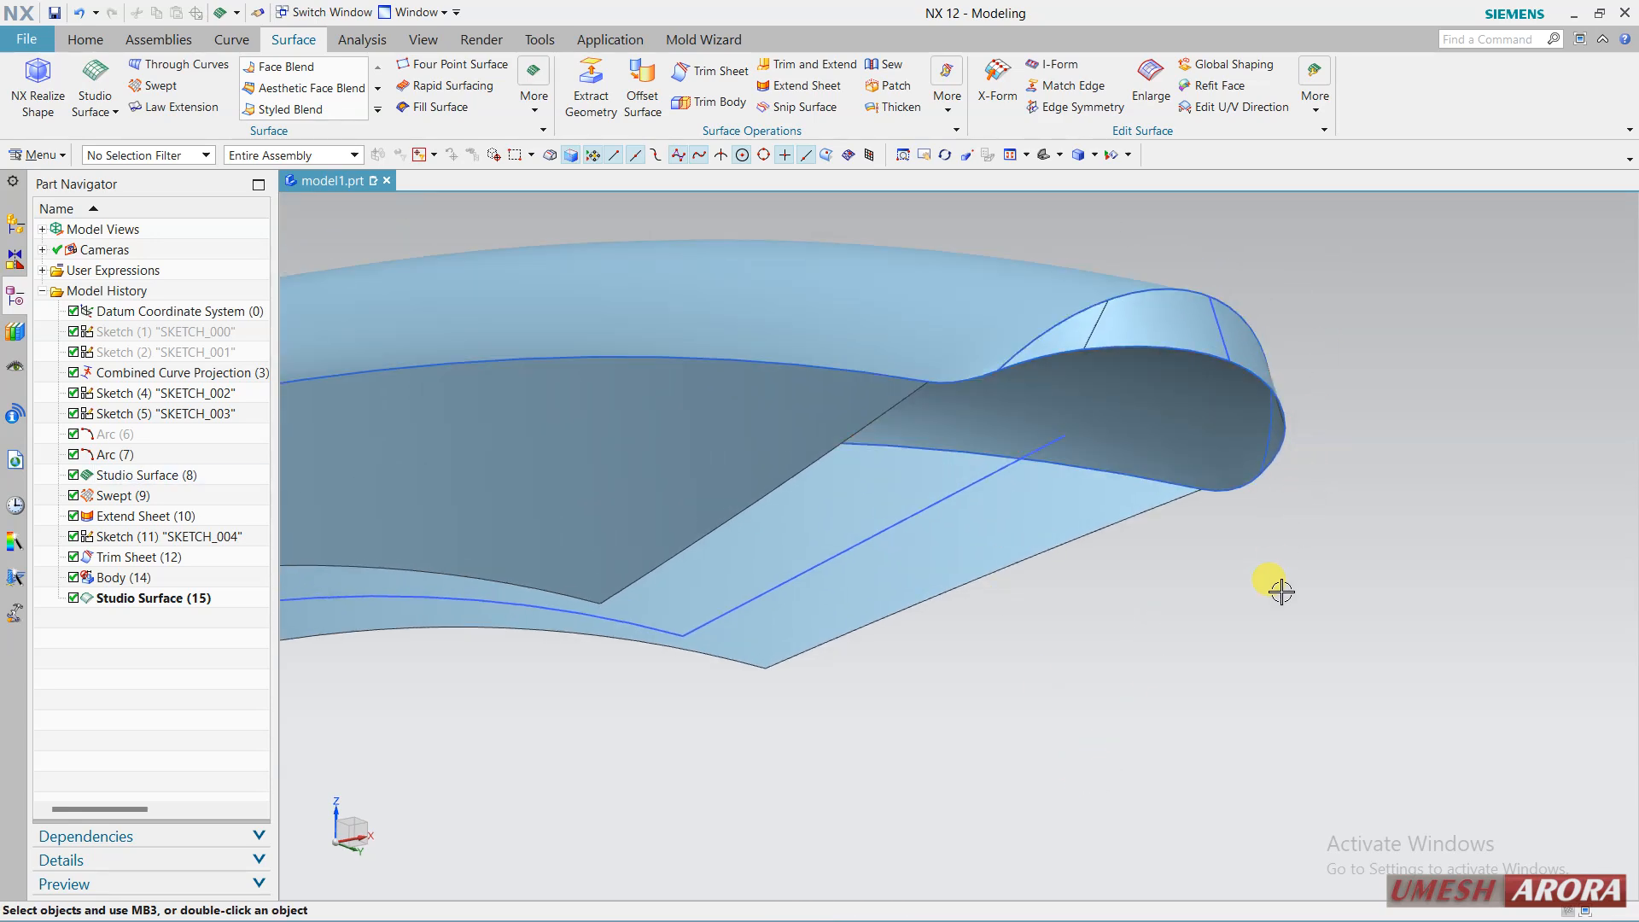
pyautogui.moveTo(1281, 591); pyautogui.dragTo(805, 671, button='middle')
pyautogui.click(175, 107)
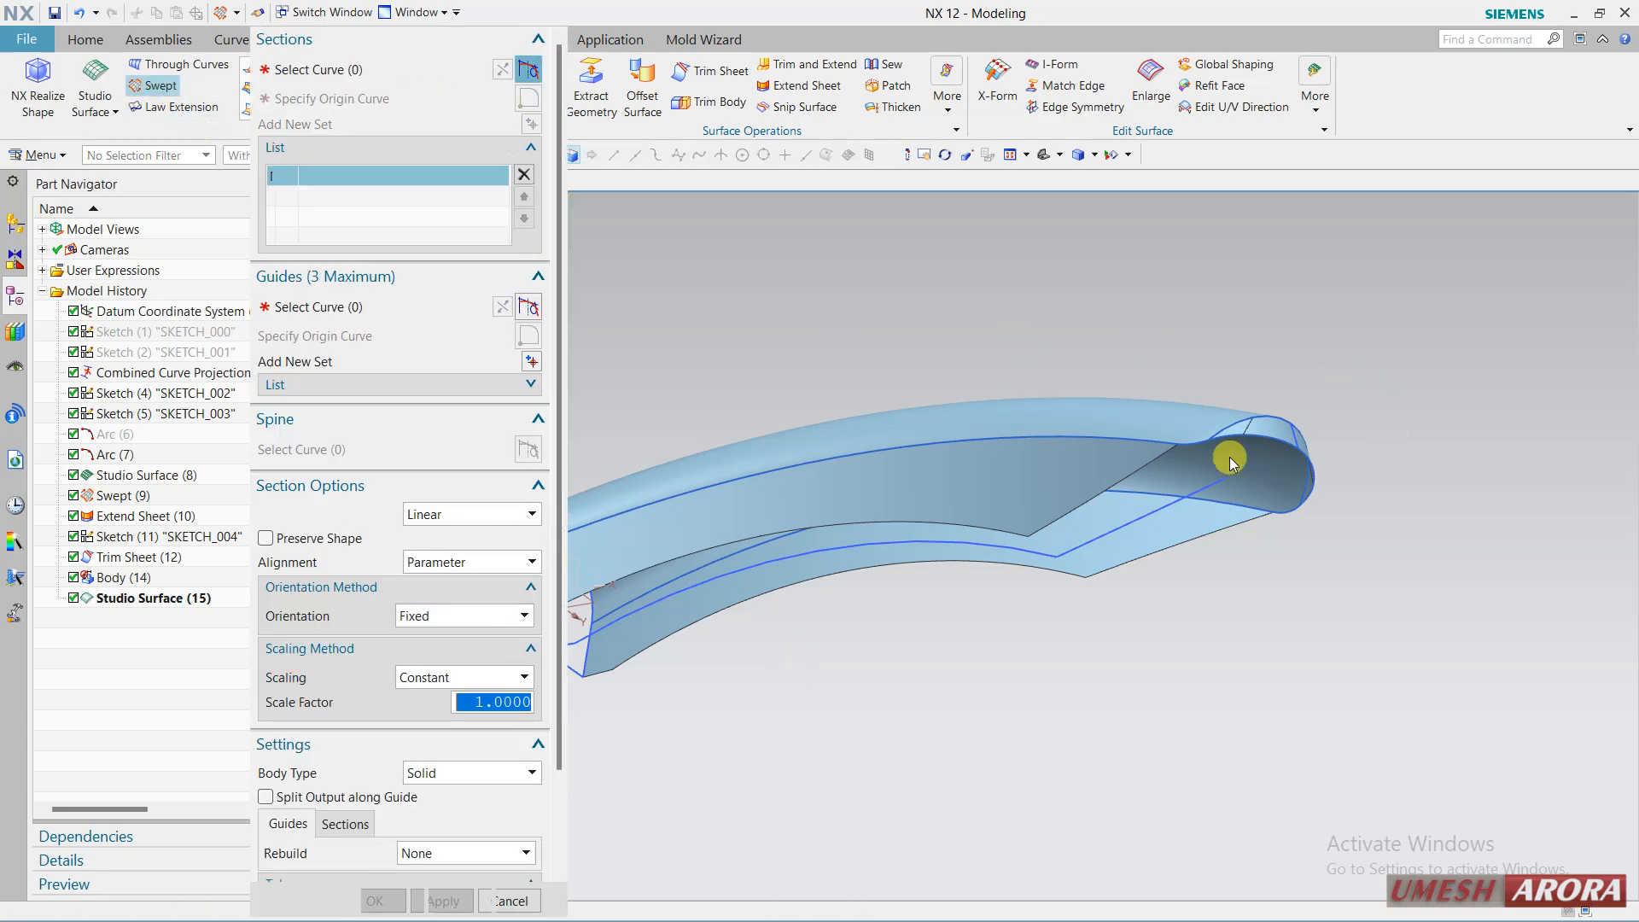
pyautogui.click(1096, 461)
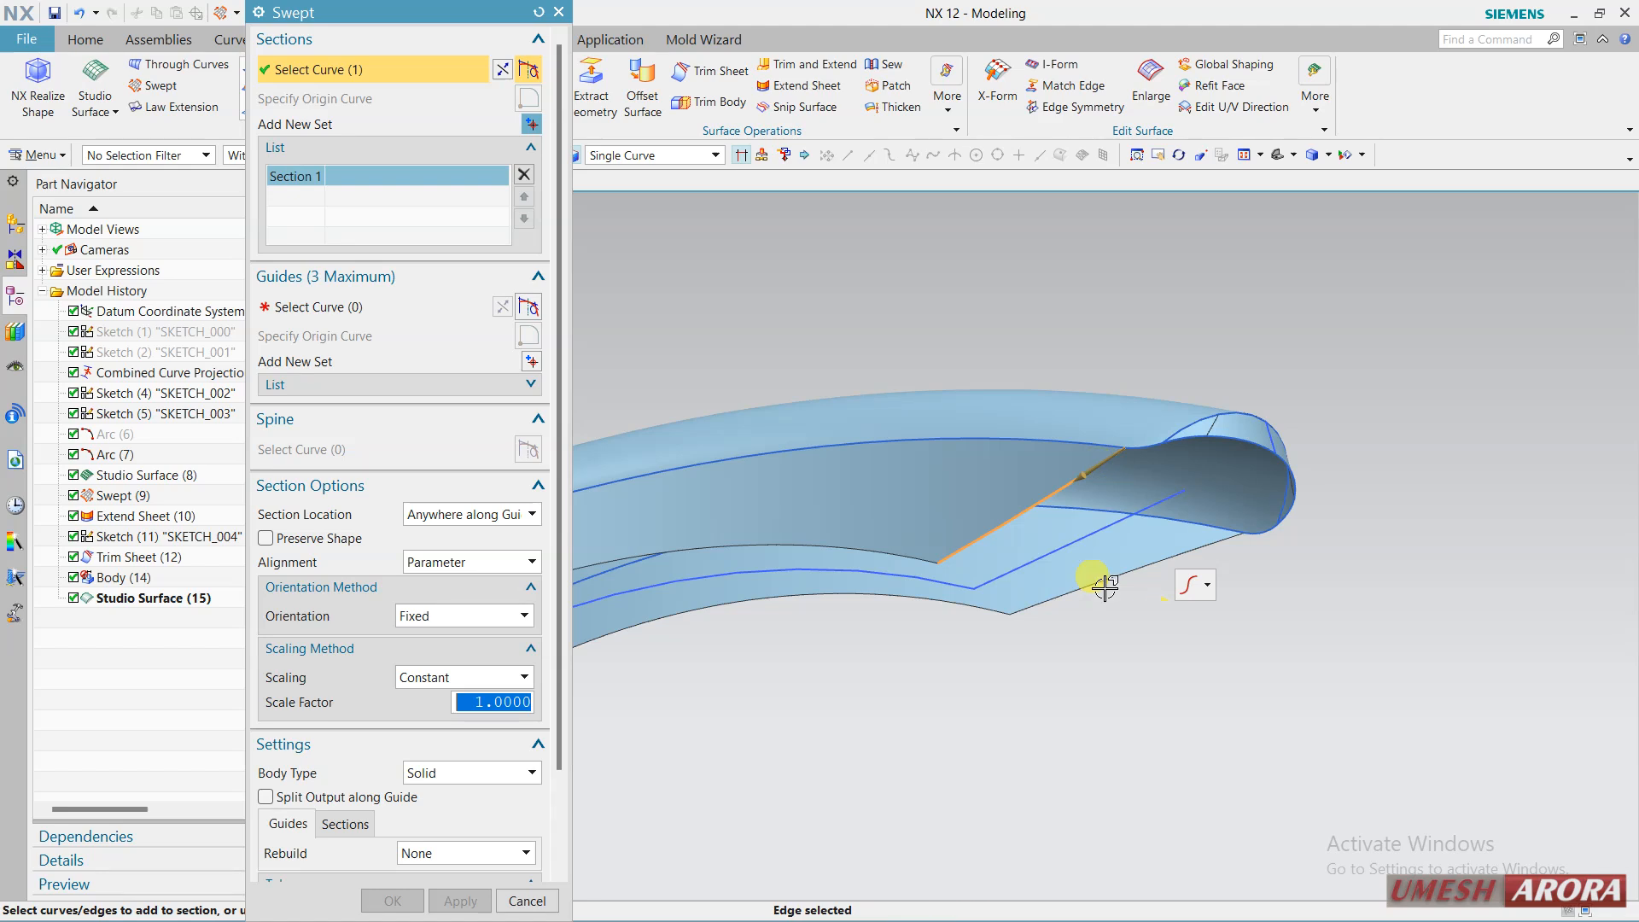
pyautogui.middleClick(987, 457)
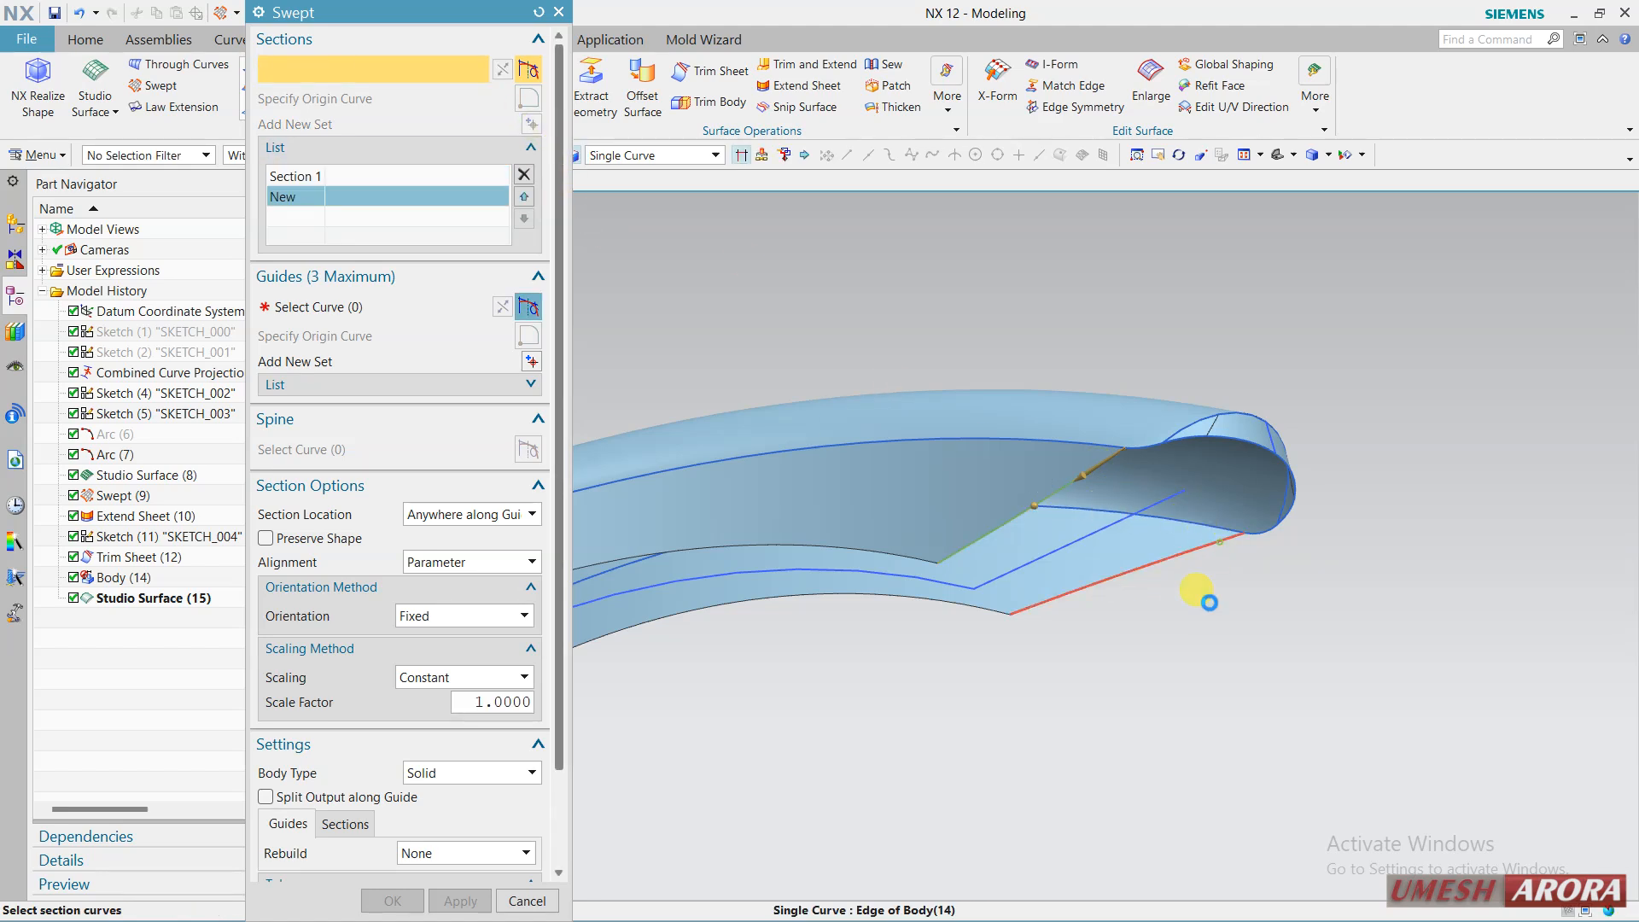
pyautogui.click(1209, 603)
pyautogui.click(390, 310)
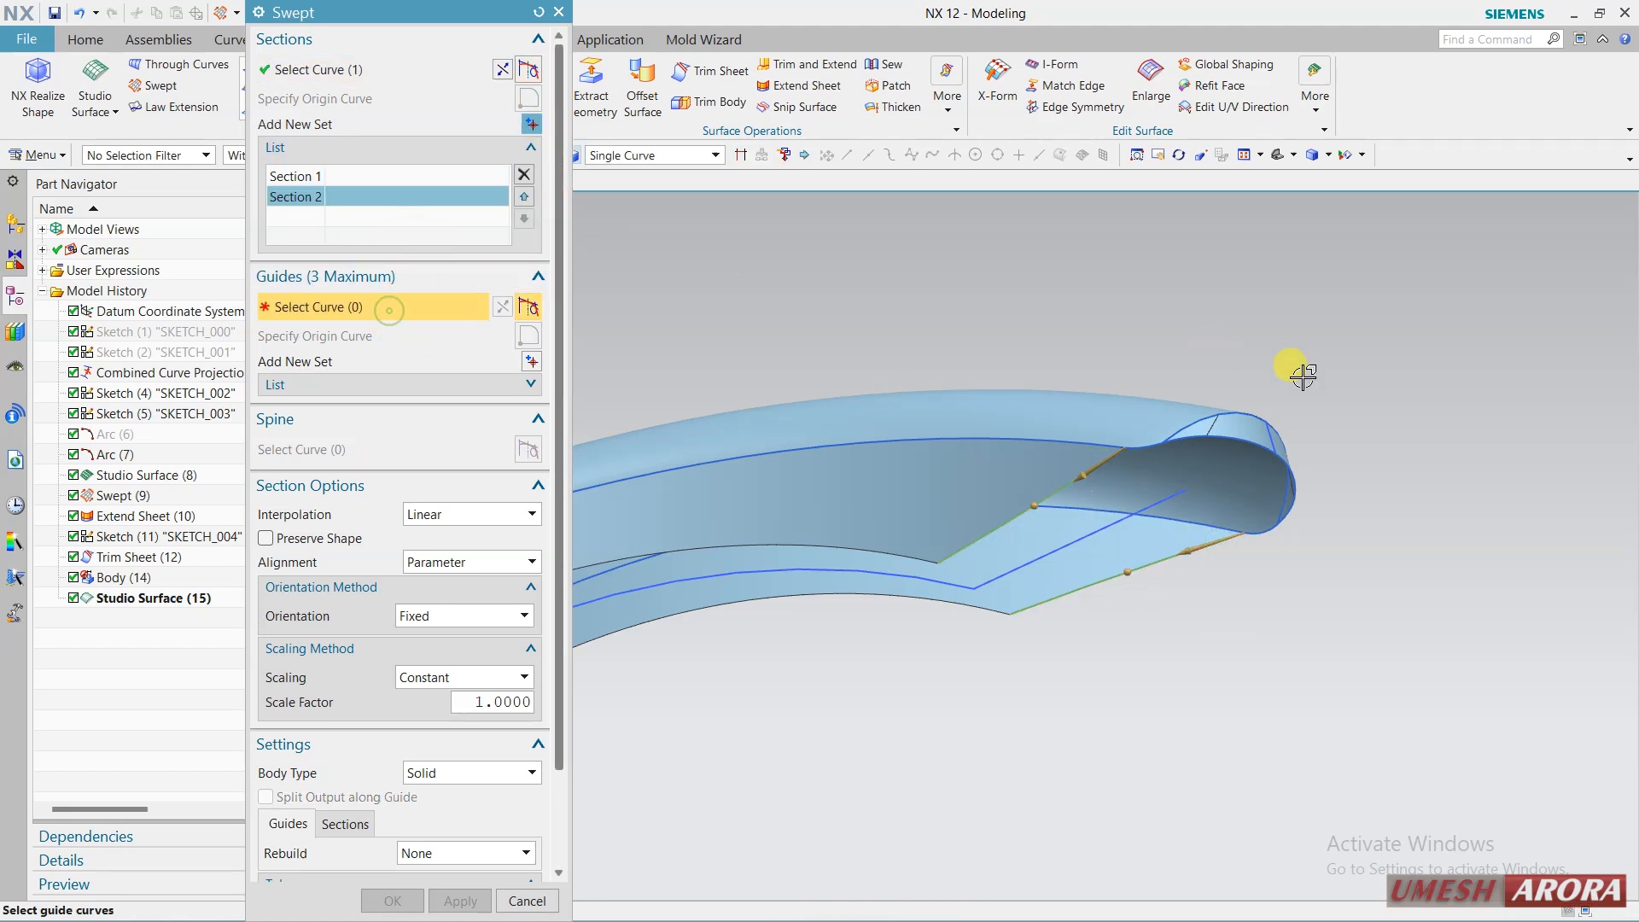
# Create the Swept surface, using the six connected lower end-profile curves as its single guide.
pyautogui.scroll(3, 1302, 375)
pyautogui.click(1033, 489)
pyautogui.click(1126, 473)
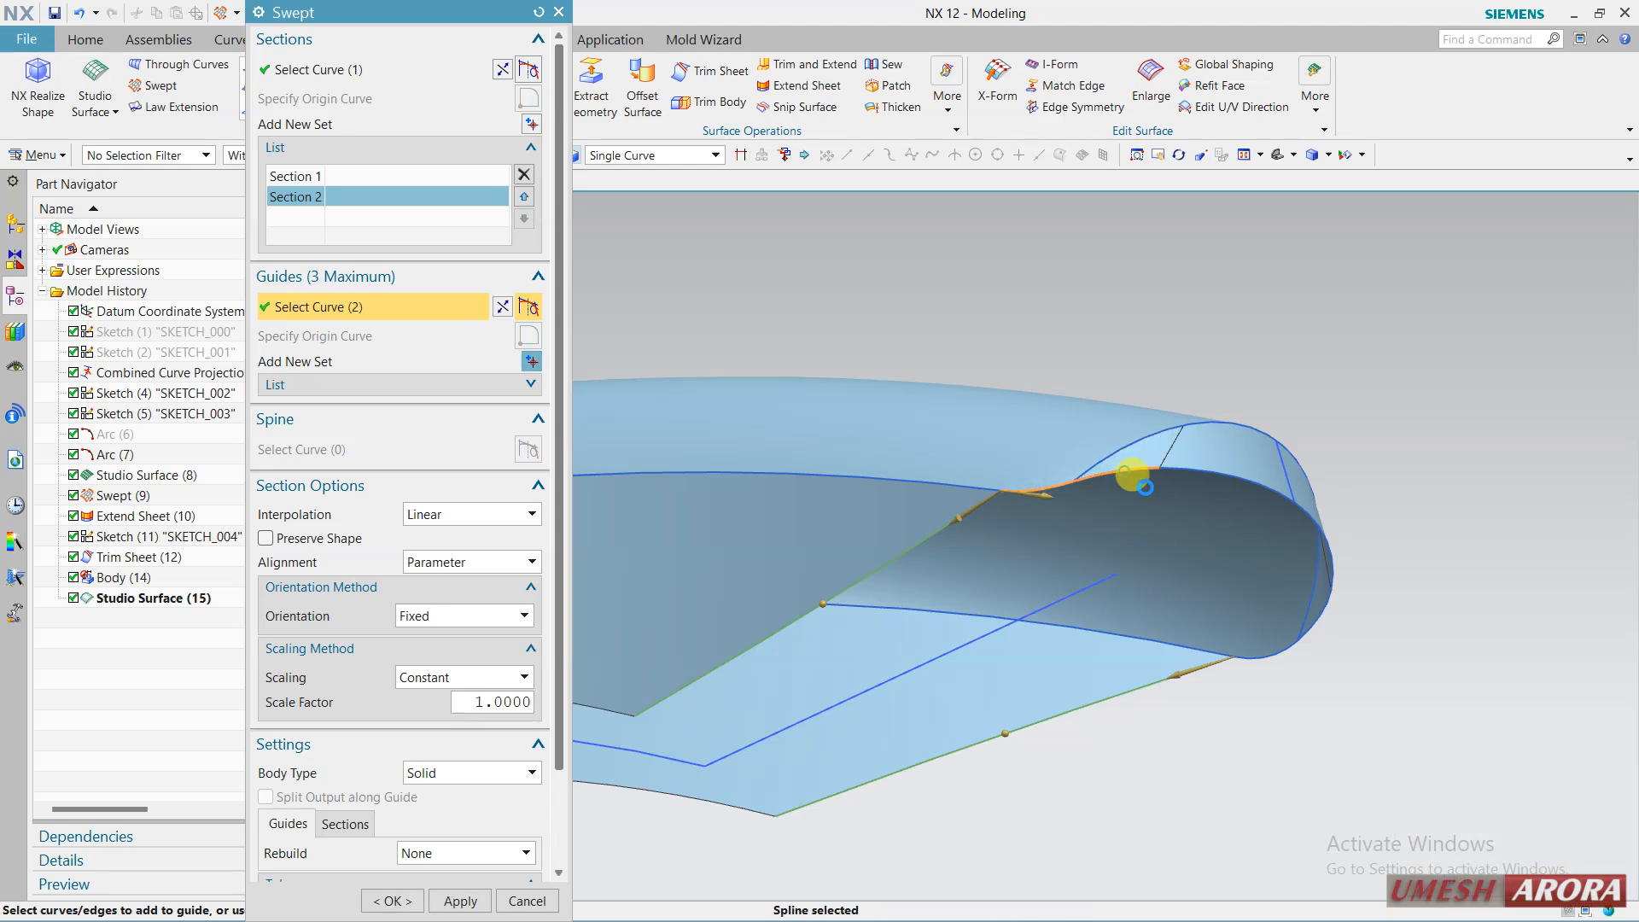
pyautogui.click(1180, 474)
pyautogui.click(1315, 611)
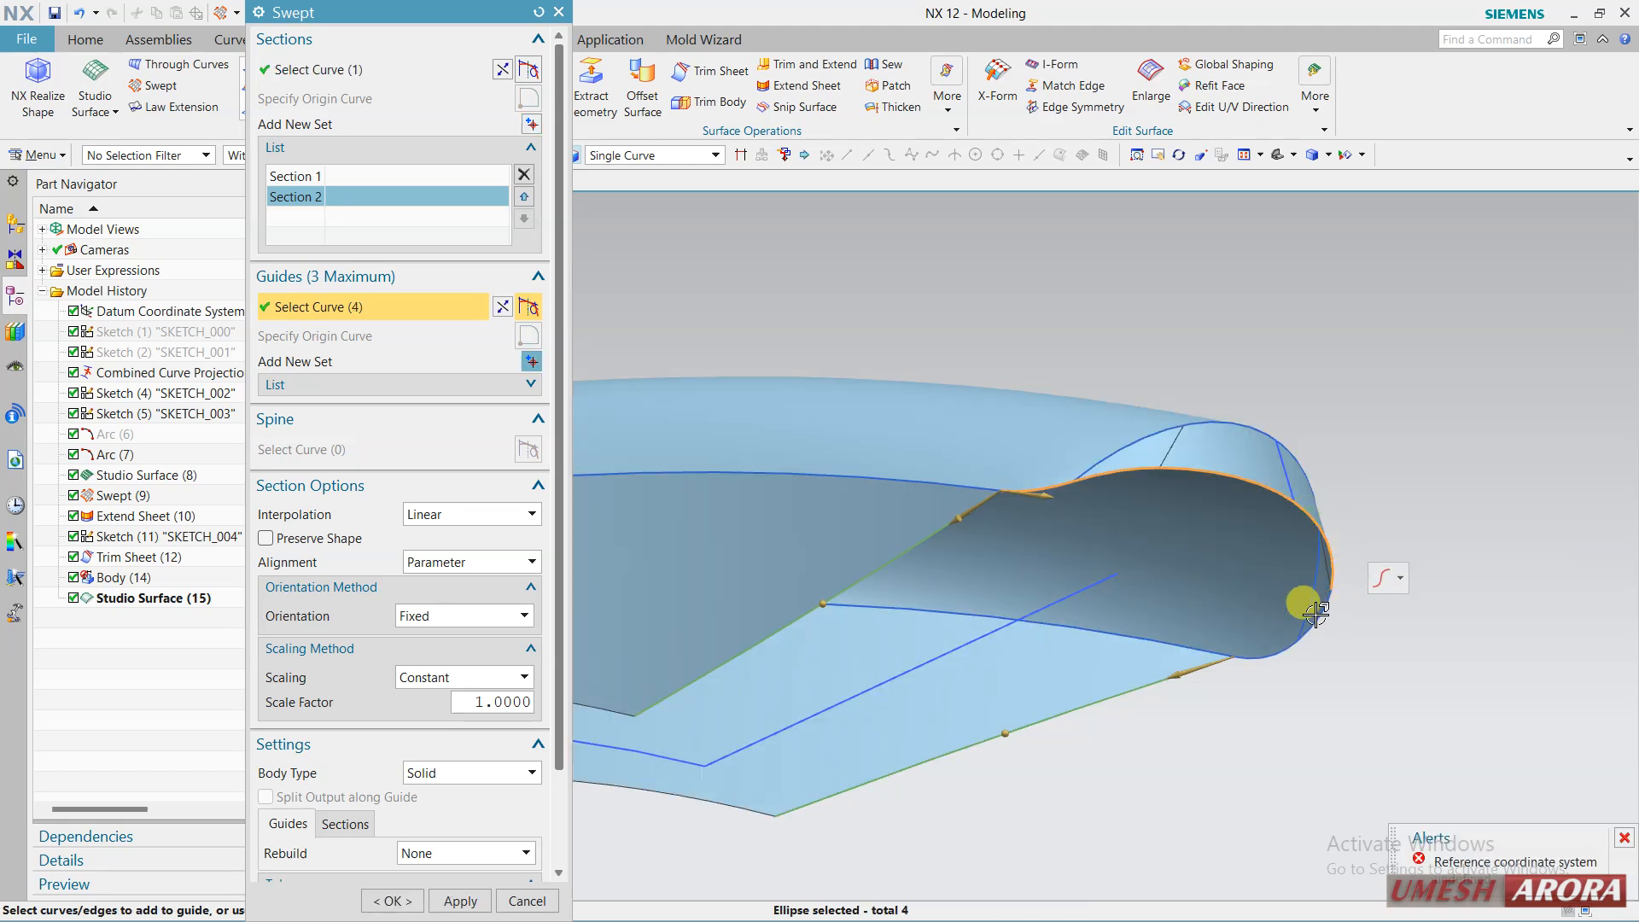
pyautogui.click(1242, 690)
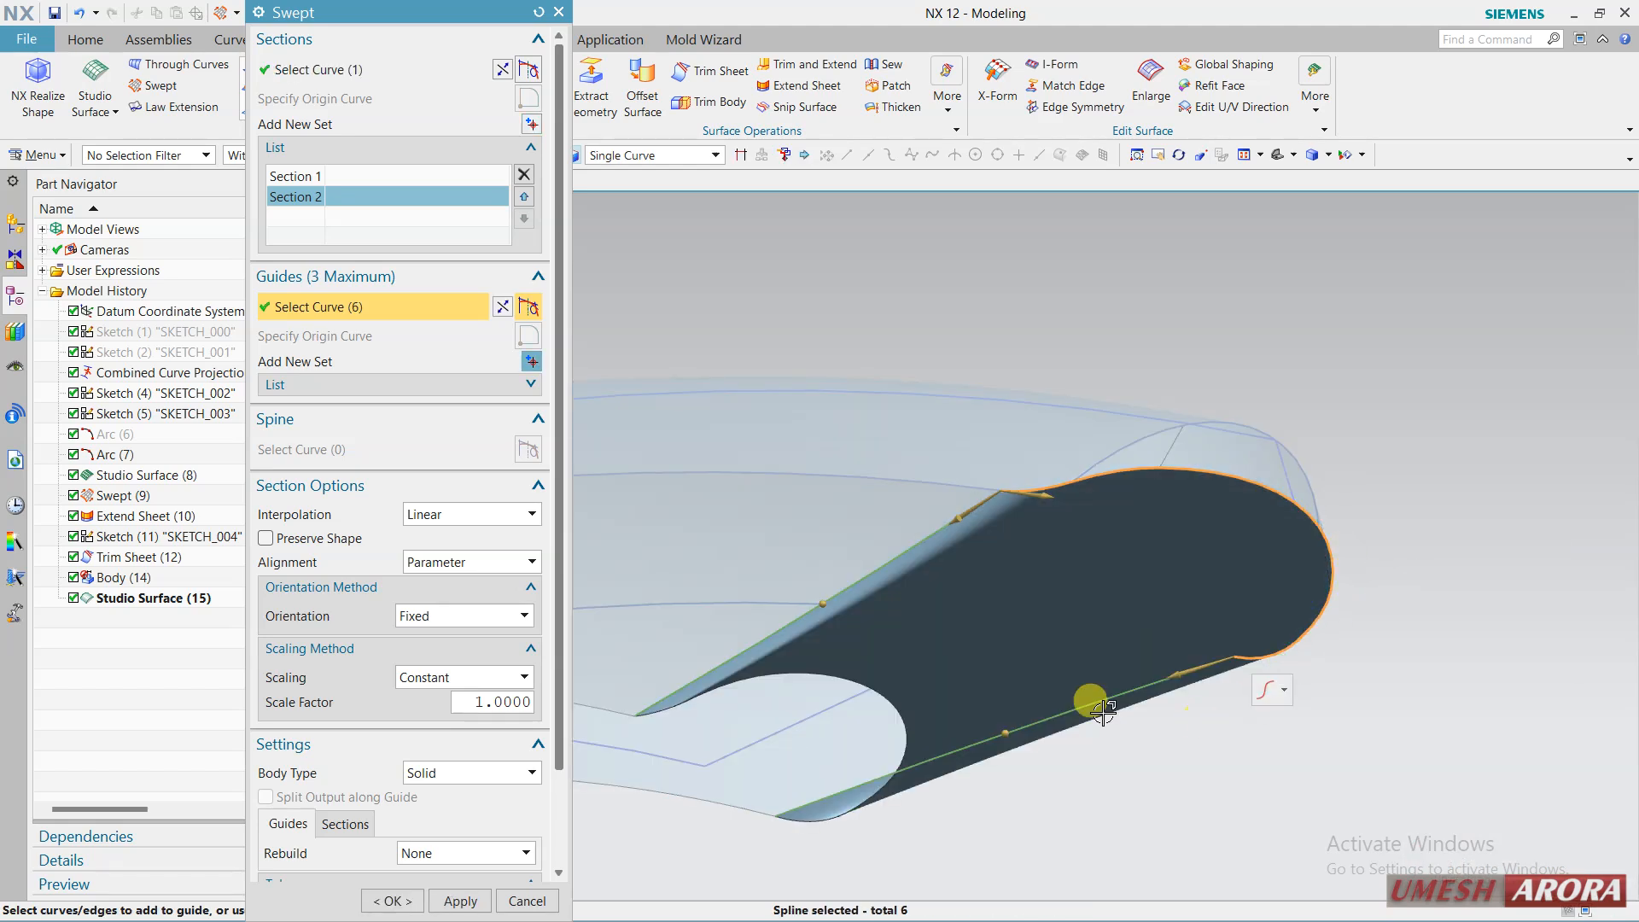
pyautogui.click(397, 905)
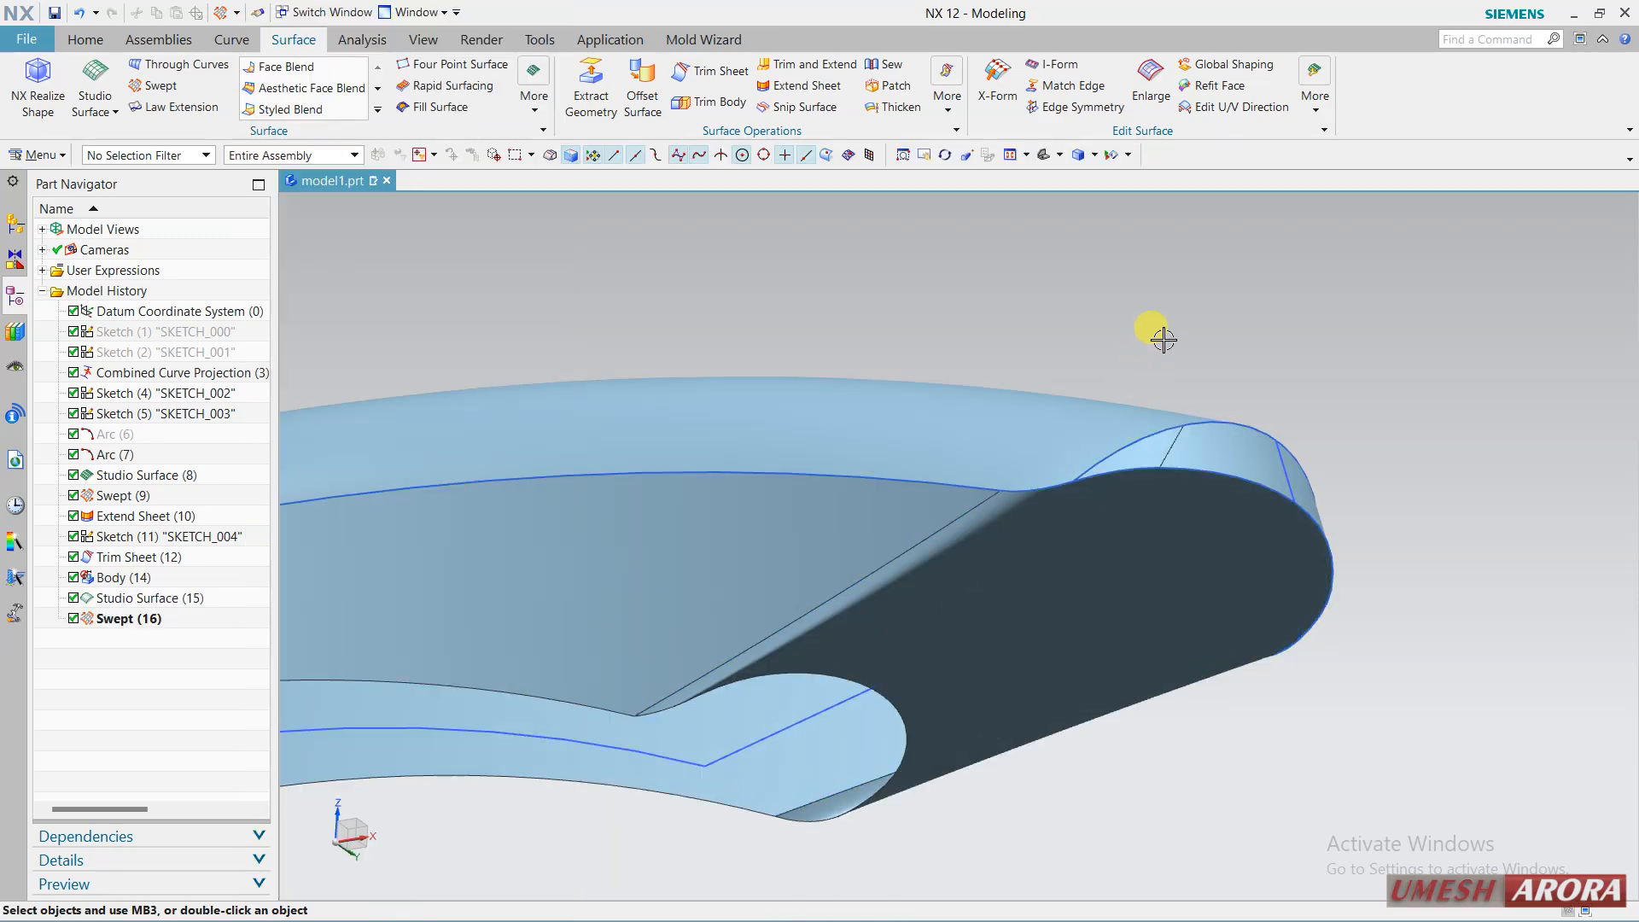
# Delete the Swept surface spanning the slanted end between the two side walls.
pyautogui.scroll(-5, 1198, 337)
pyautogui.moveTo(1336, 595); pyautogui.dragTo(1057, 446, button='middle')
pyautogui.hotkey('ctrl', 'f')
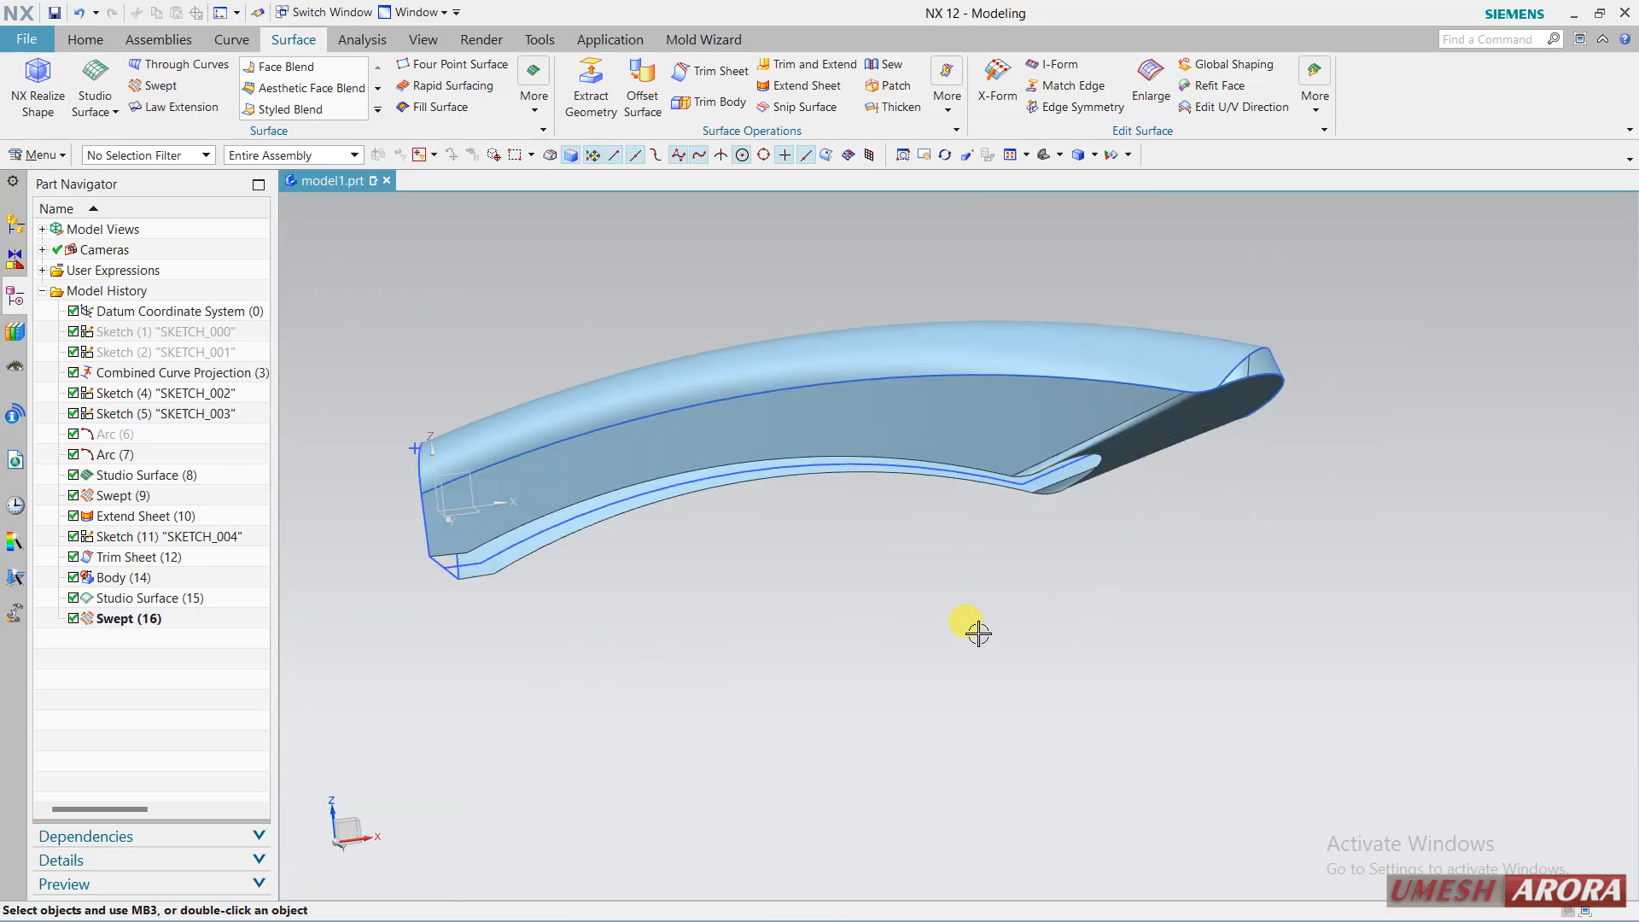
pyautogui.moveTo(979, 633); pyautogui.dragTo(1060, 571, button='middle')
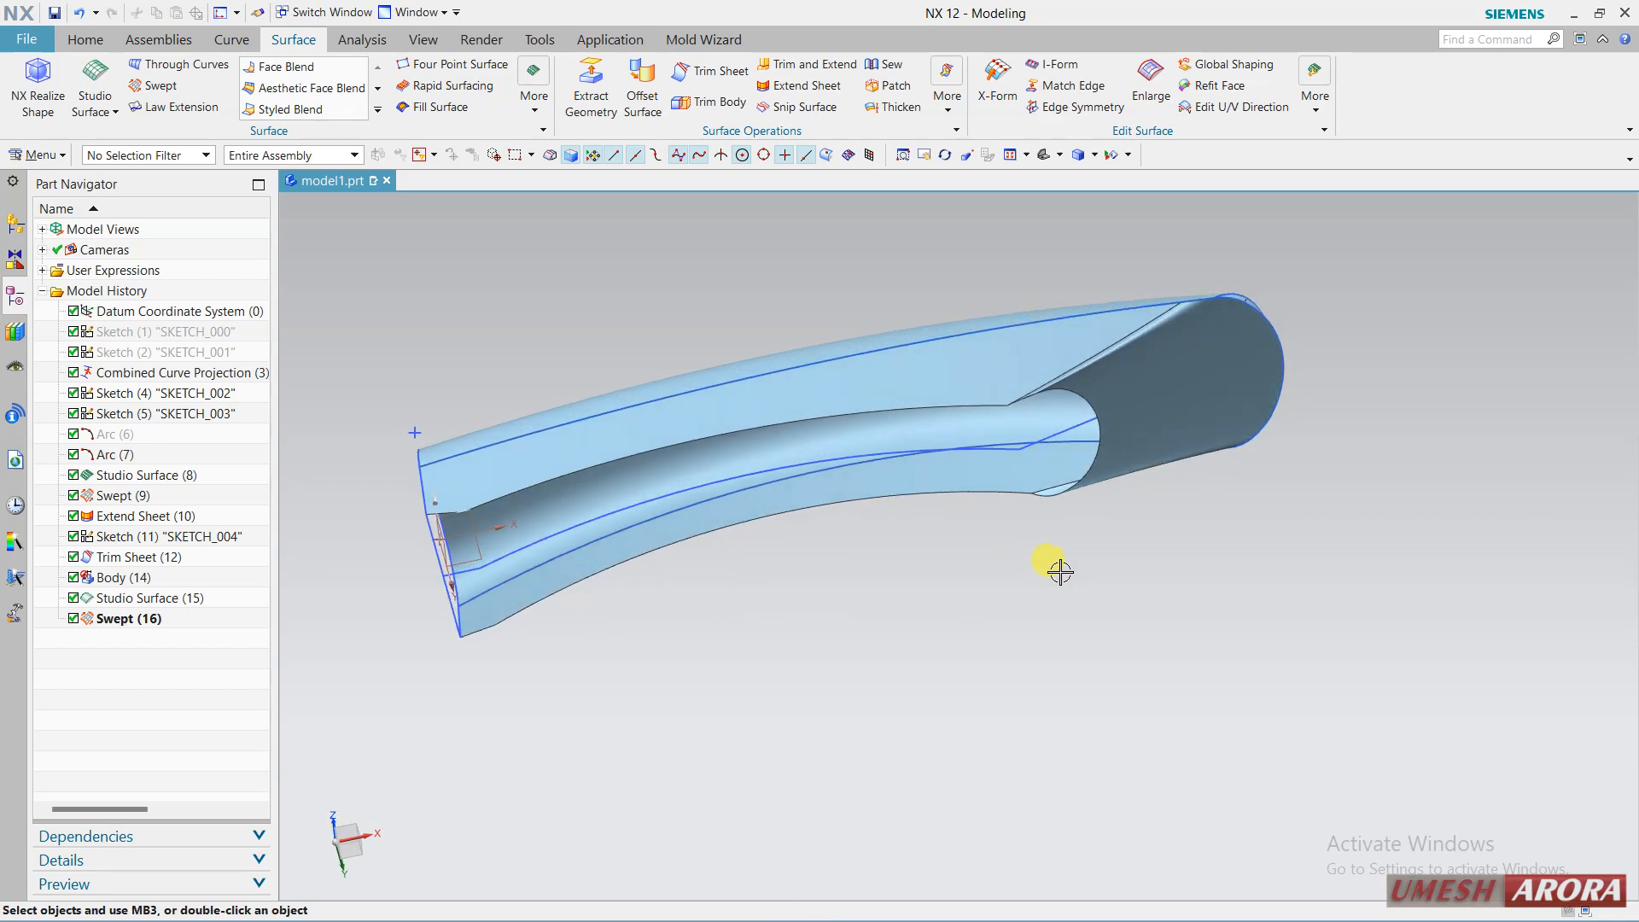
pyautogui.click(154, 619)
pyautogui.rightClick(155, 619)
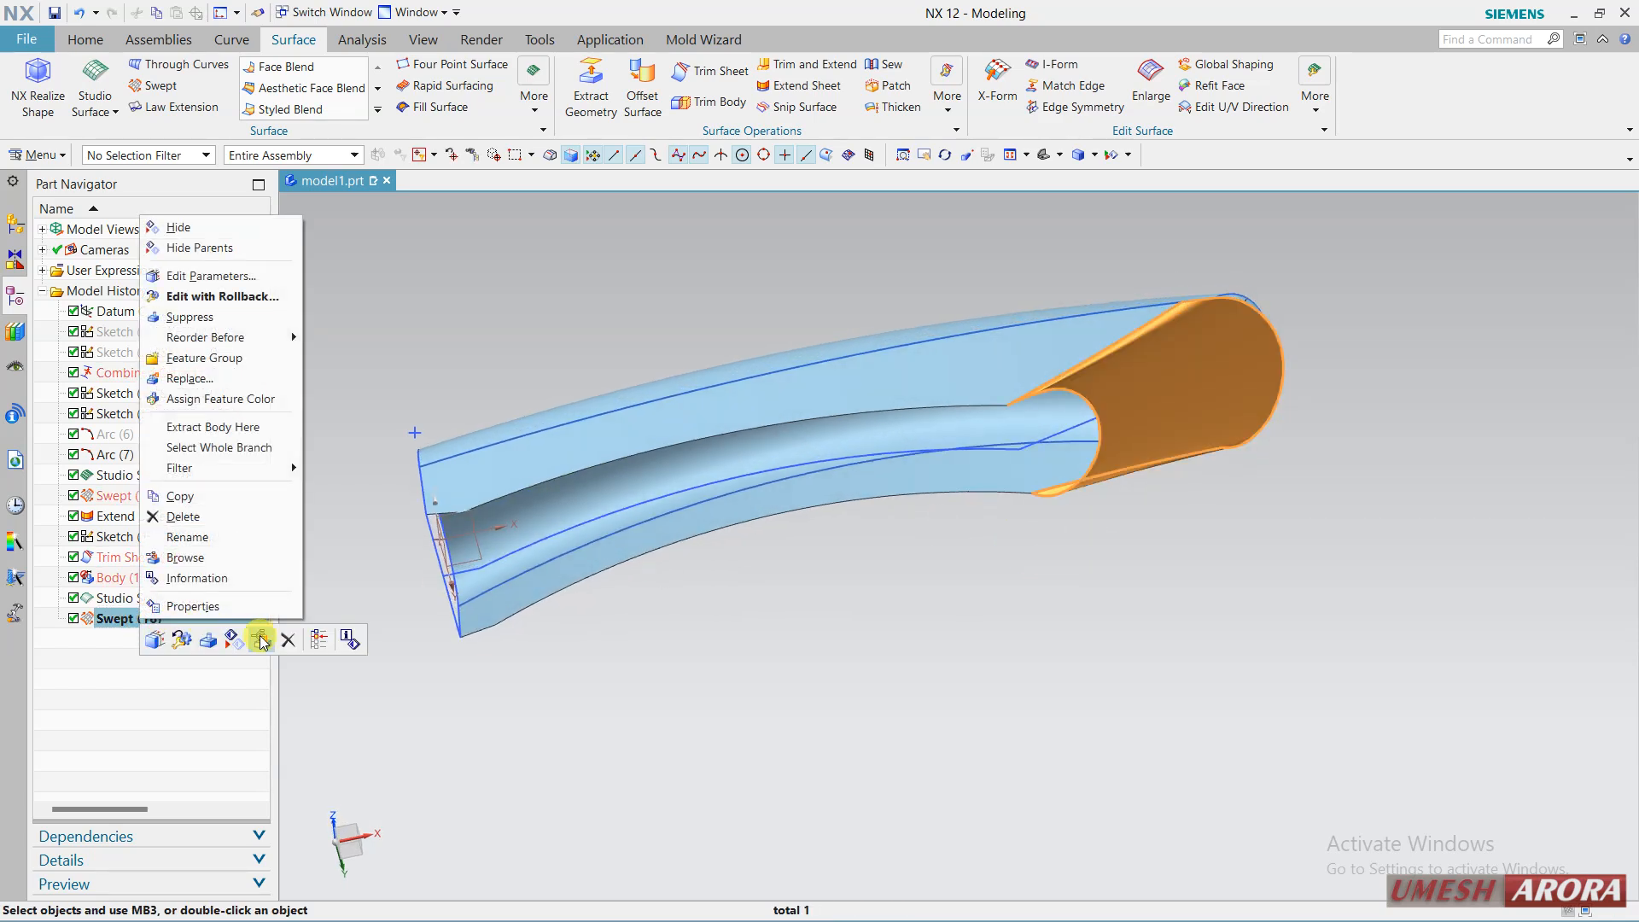
pyautogui.click(288, 641)
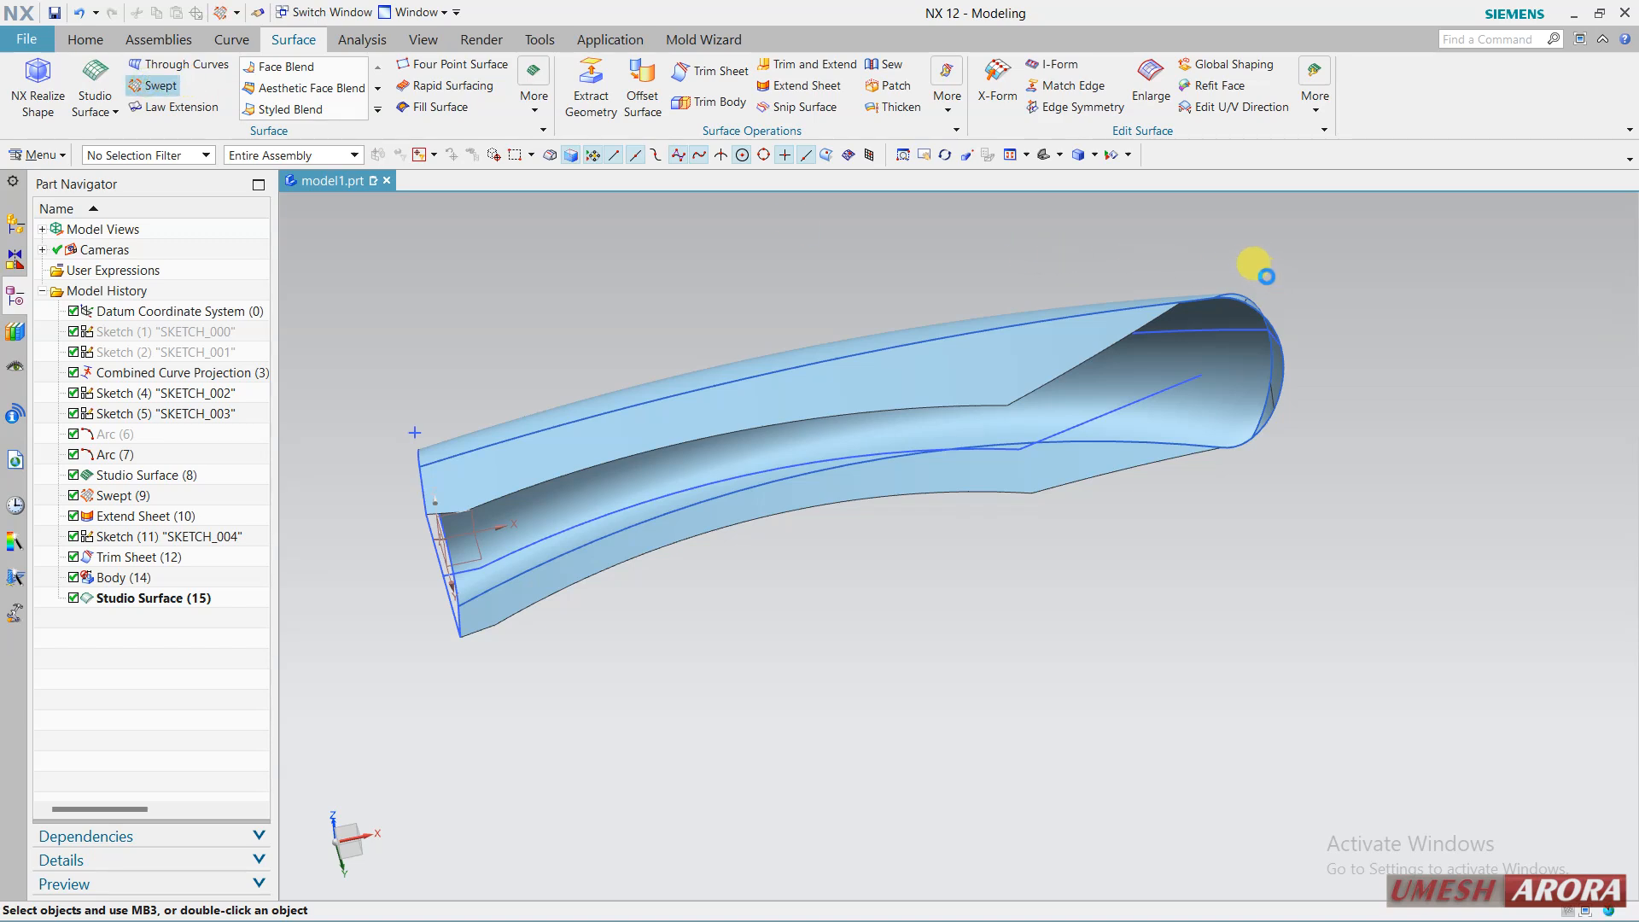
# Sweep the near side wall's slanted end edge along the adjoining end spline to make a narrow transition strip.
pyautogui.scroll(2, 1259, 265)
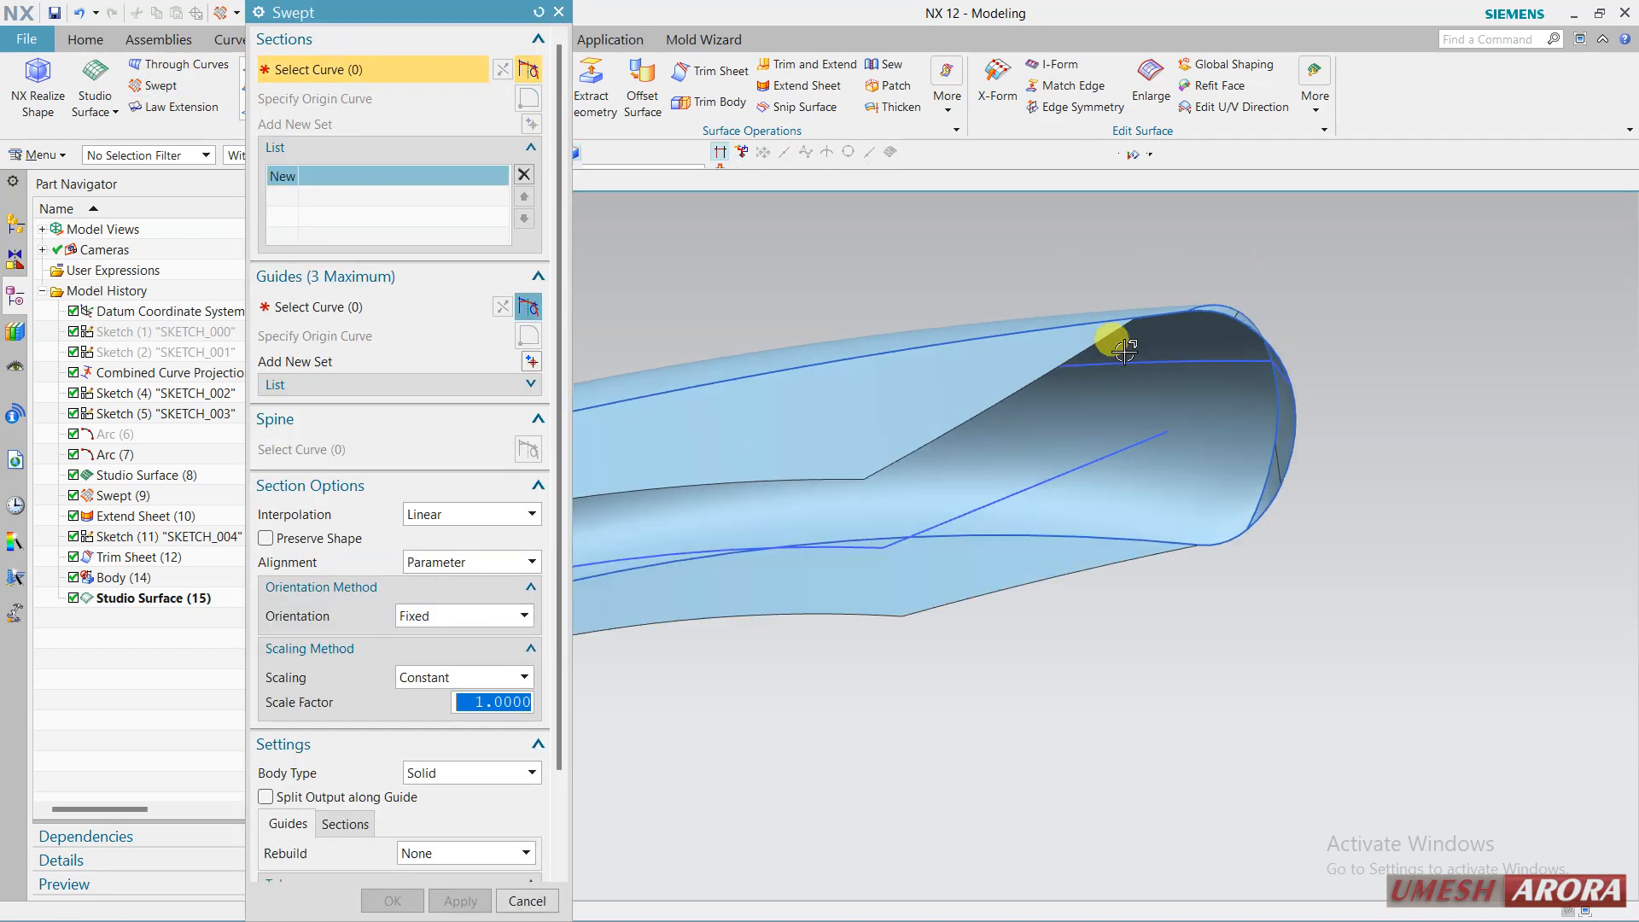
pyautogui.click(1099, 339)
pyautogui.click(478, 307)
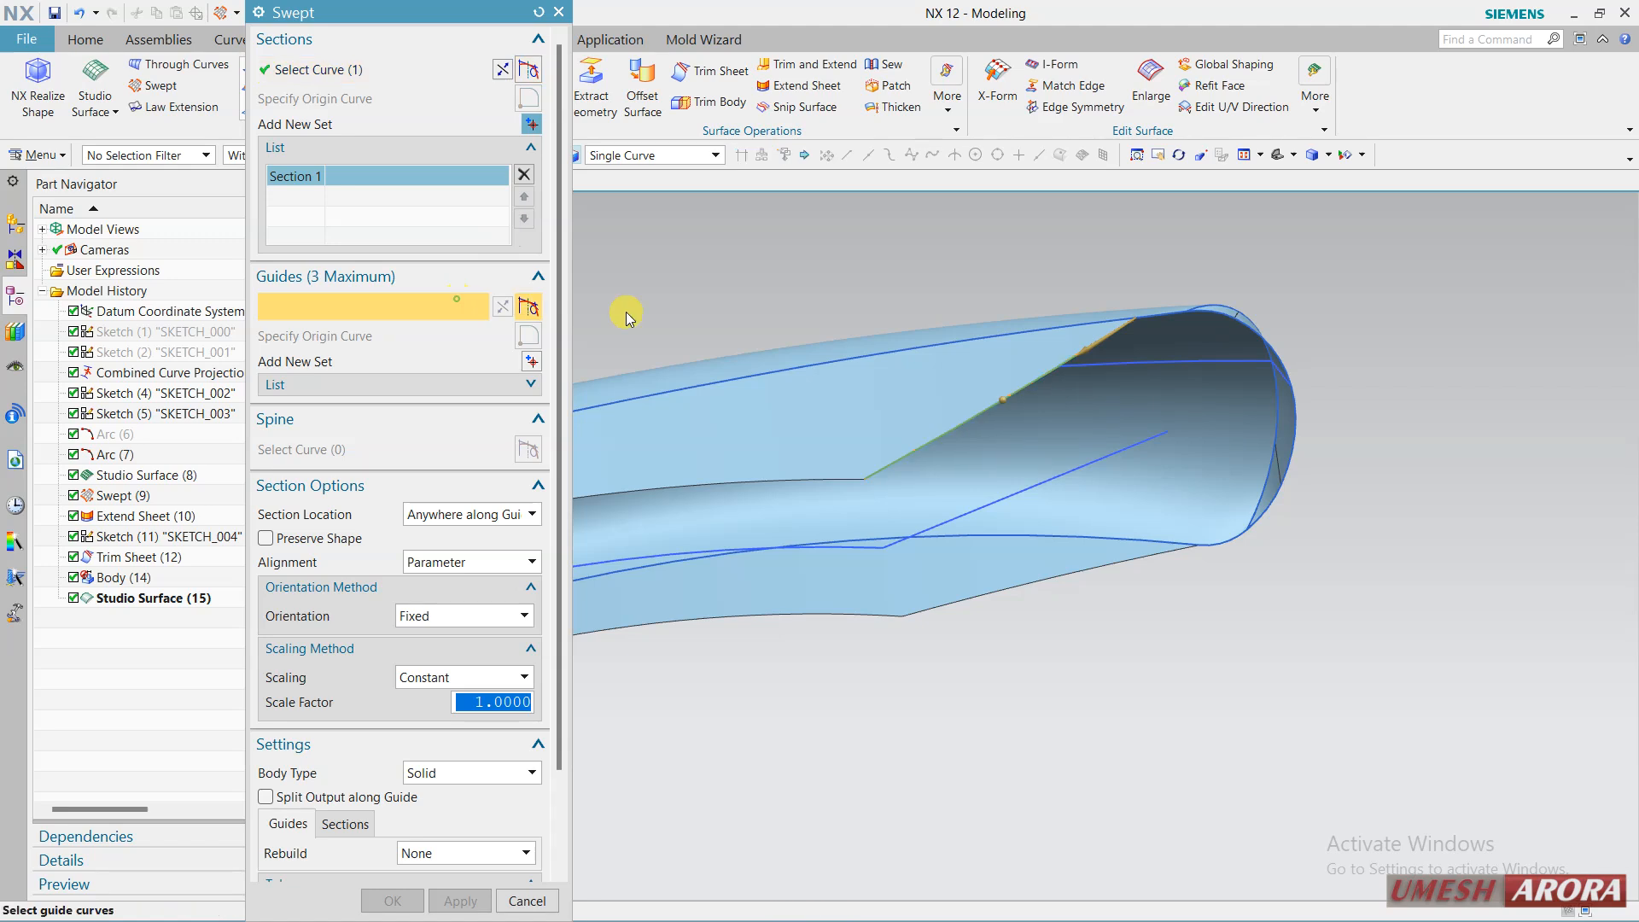
pyautogui.click(1165, 315)
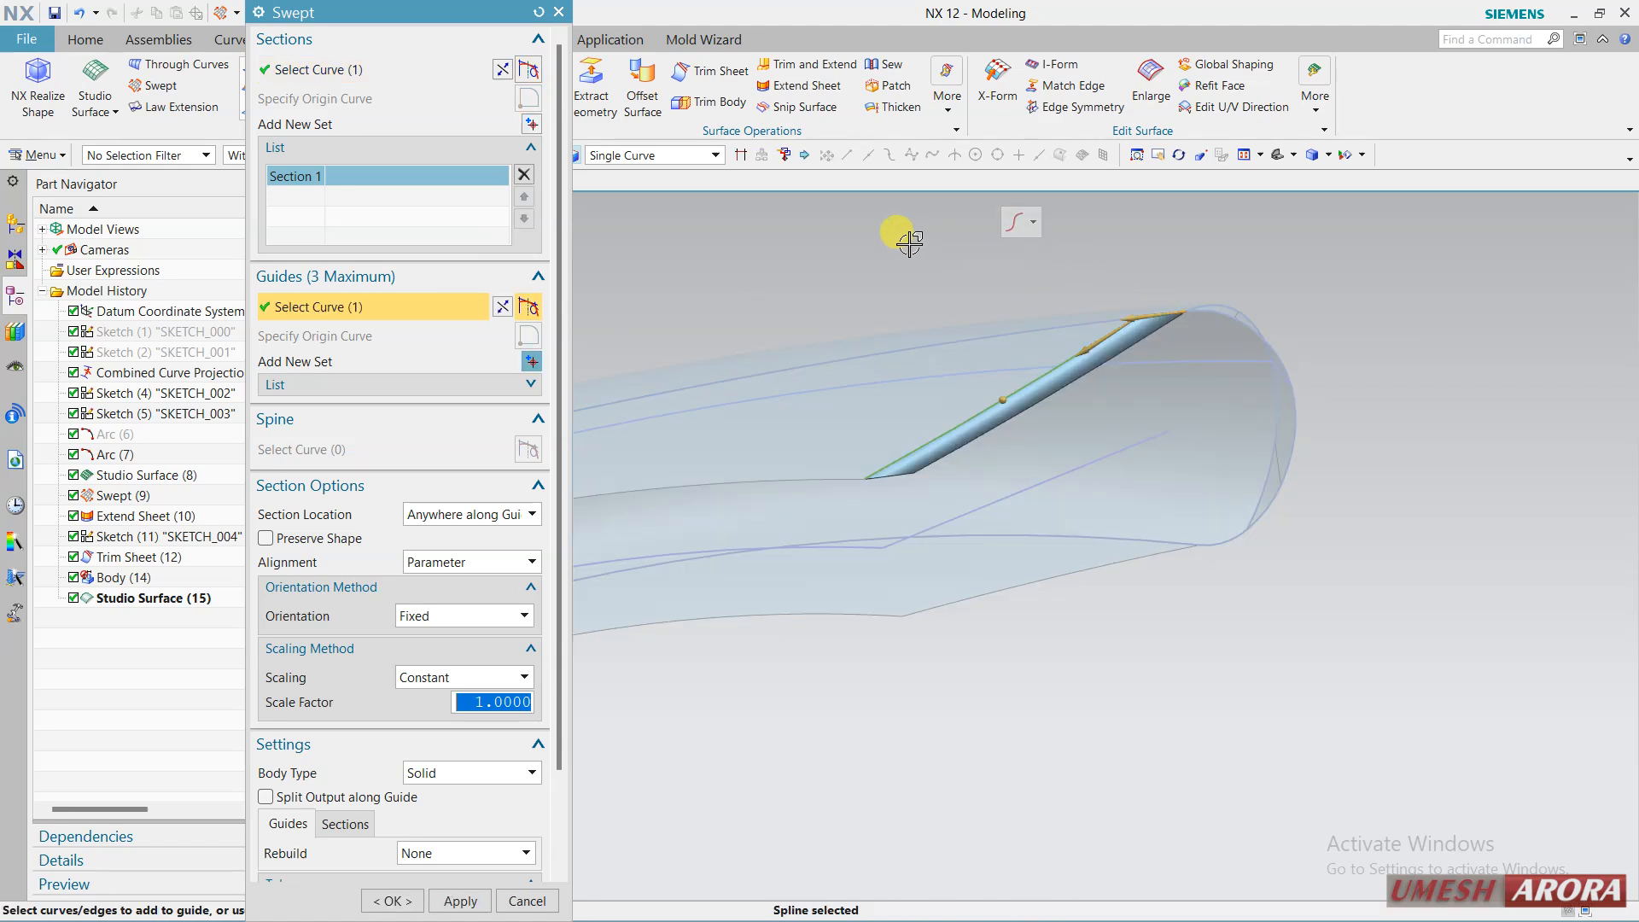
pyautogui.click(460, 901)
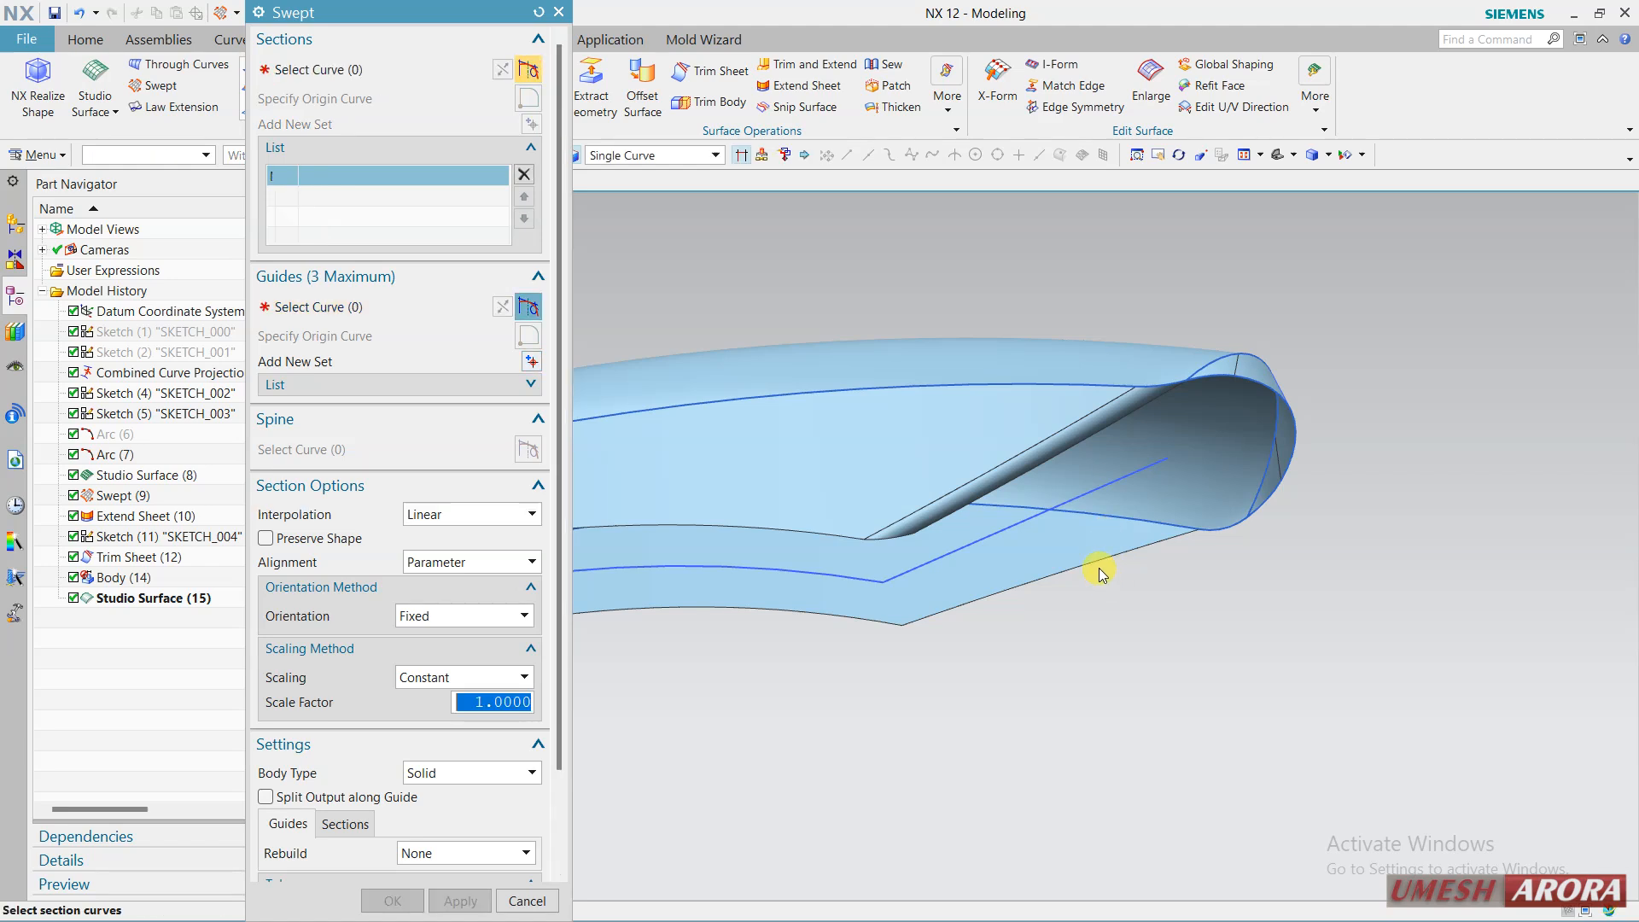
# Sweep the opposite side wall's slanted end edge along its adjoining end spline to make the matching strip.
pyautogui.click(1092, 563)
pyautogui.click(403, 312)
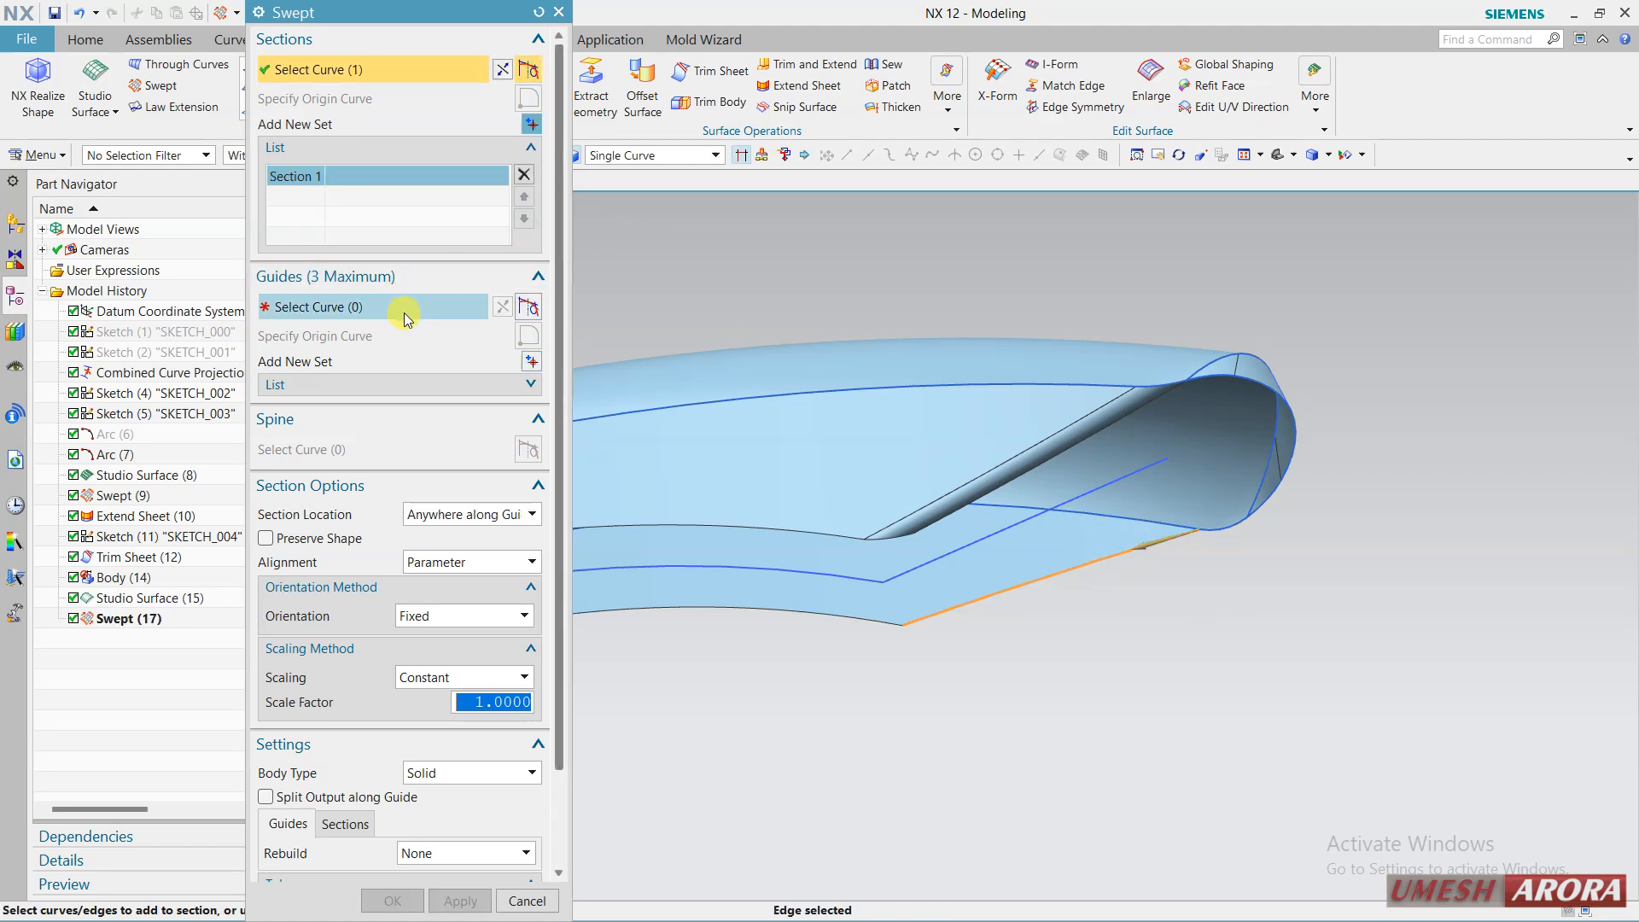
pyautogui.click(1219, 533)
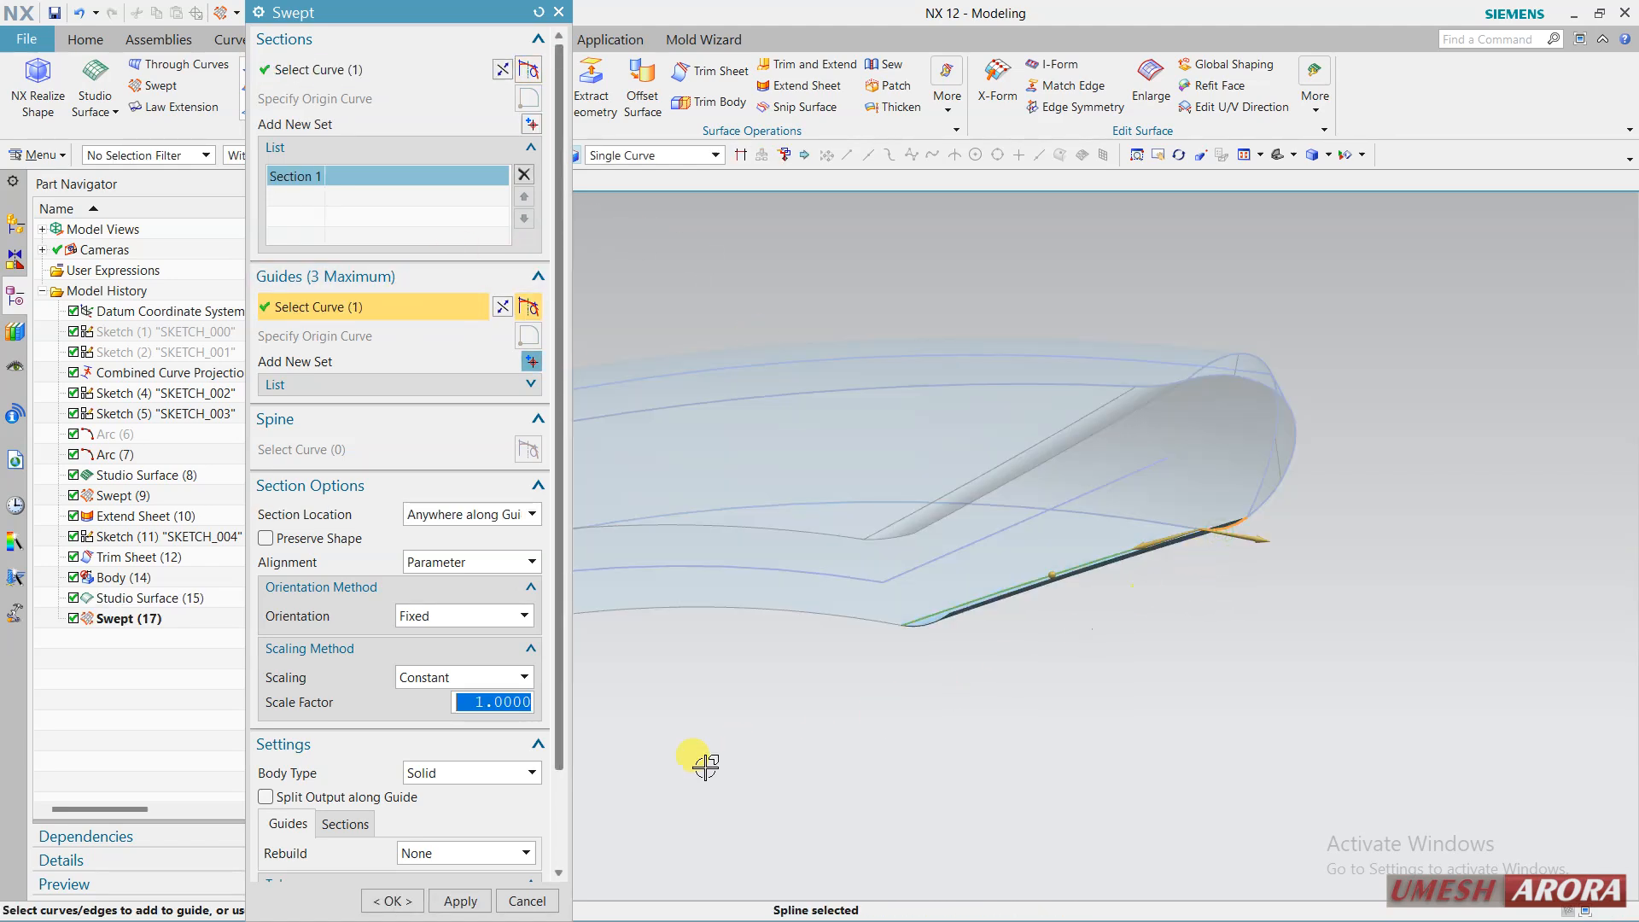
pyautogui.click(461, 899)
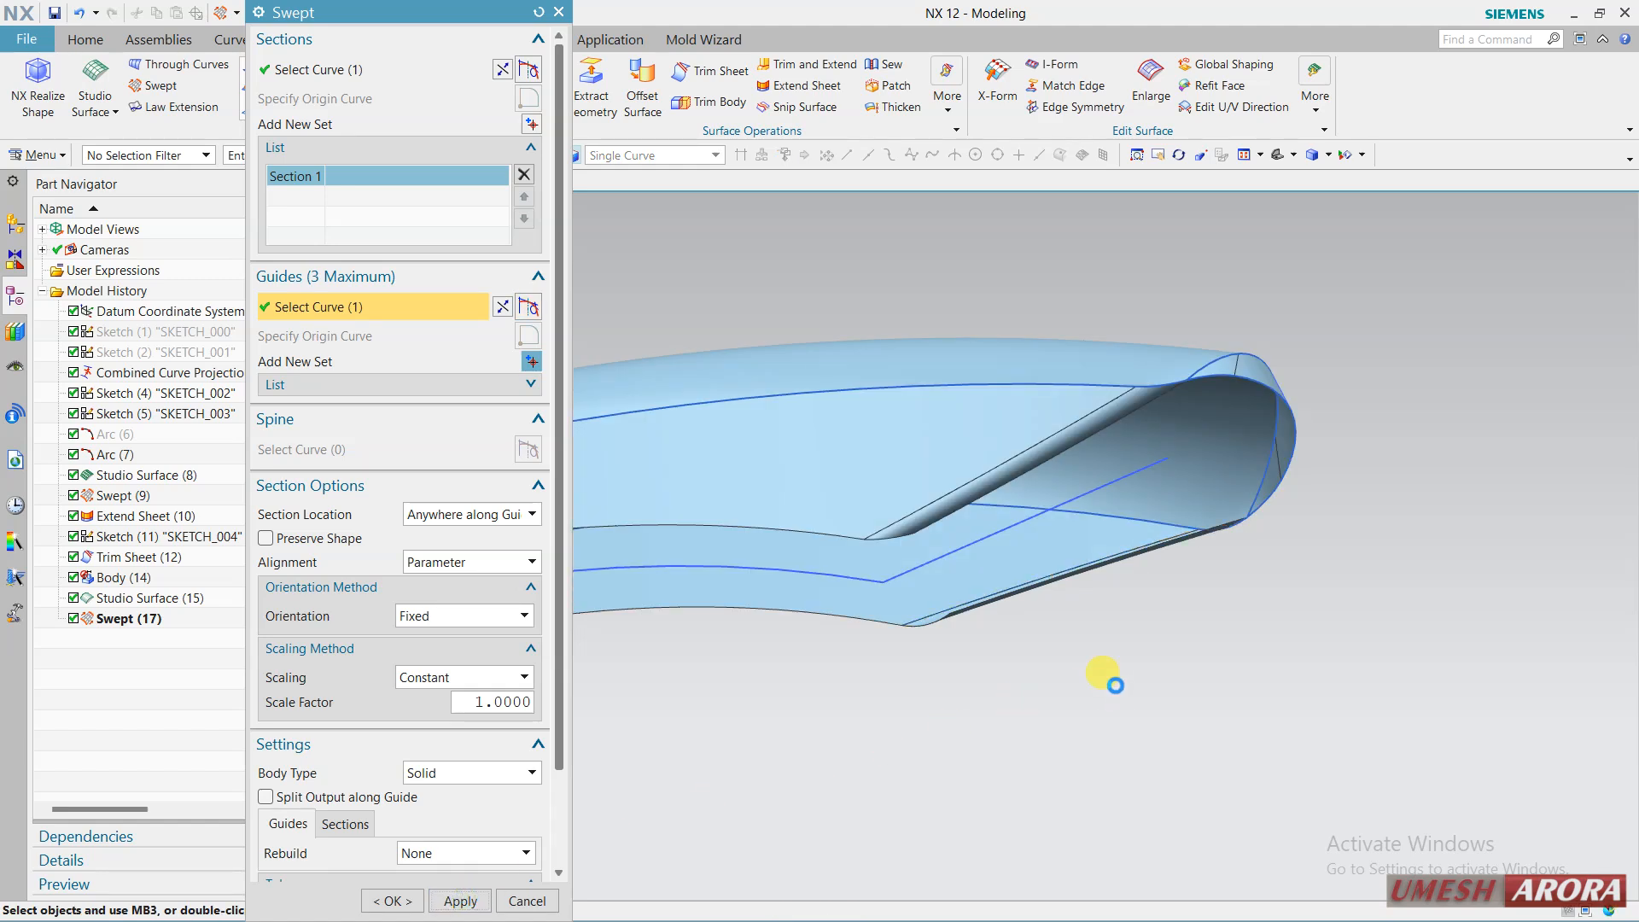
# Set up another Swept surface with the free long edges of the two narrow strips as Section 1 and Section 2.
pyautogui.moveTo(1163, 648); pyautogui.dragTo(1158, 326, button='middle')
pyautogui.click(1158, 319)
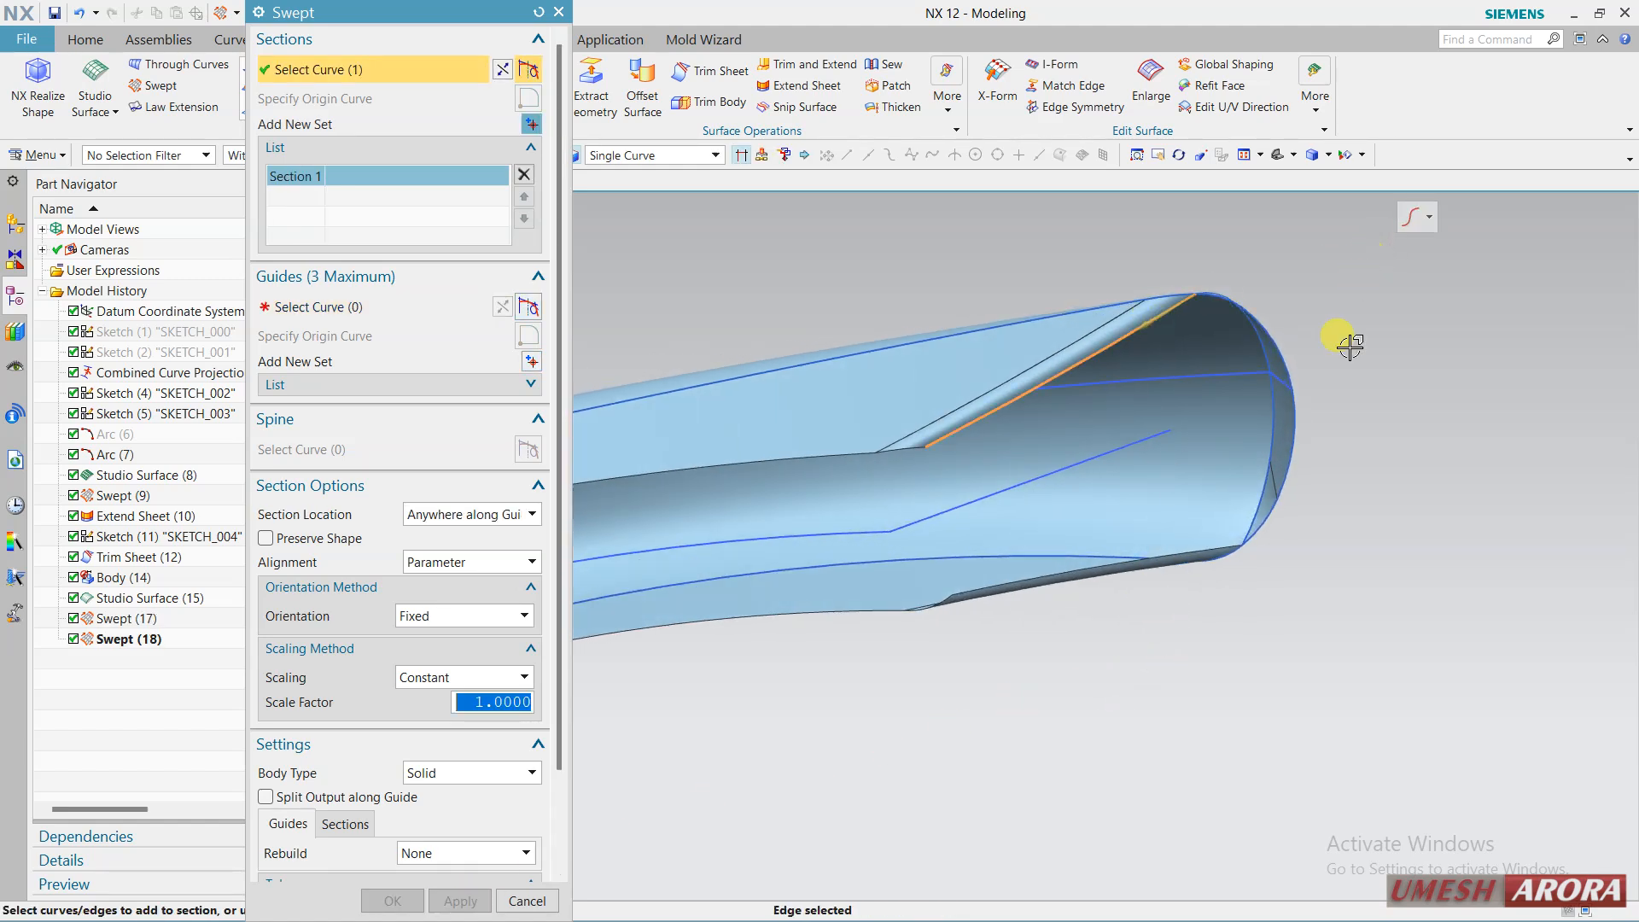
pyautogui.click(531, 124)
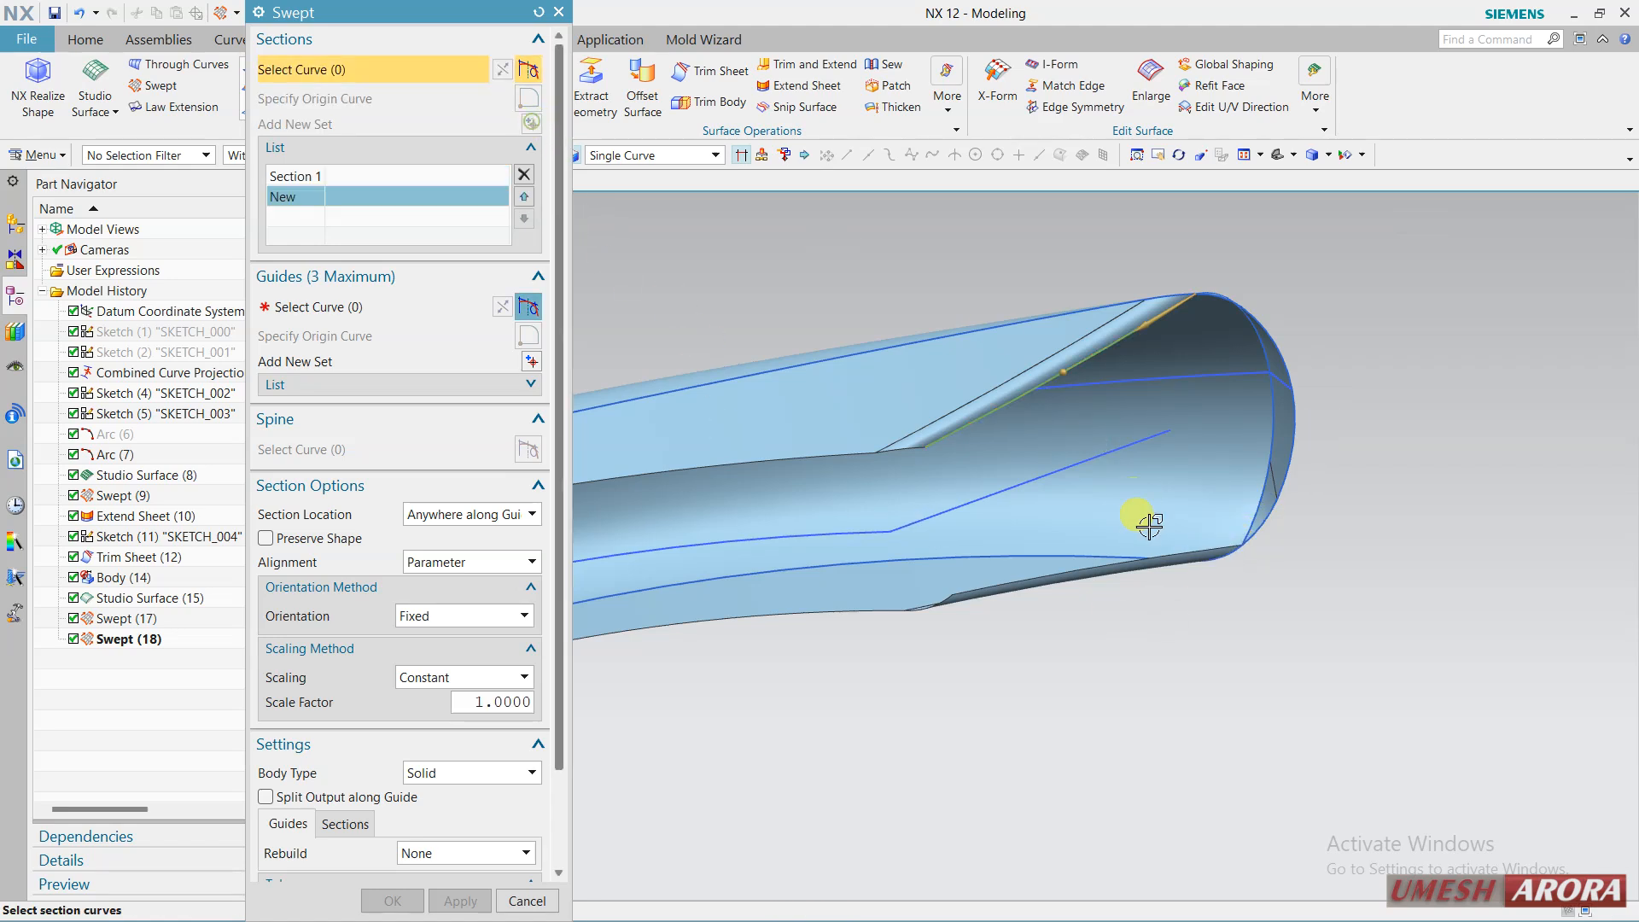
pyautogui.click(1210, 549)
pyautogui.click(523, 307)
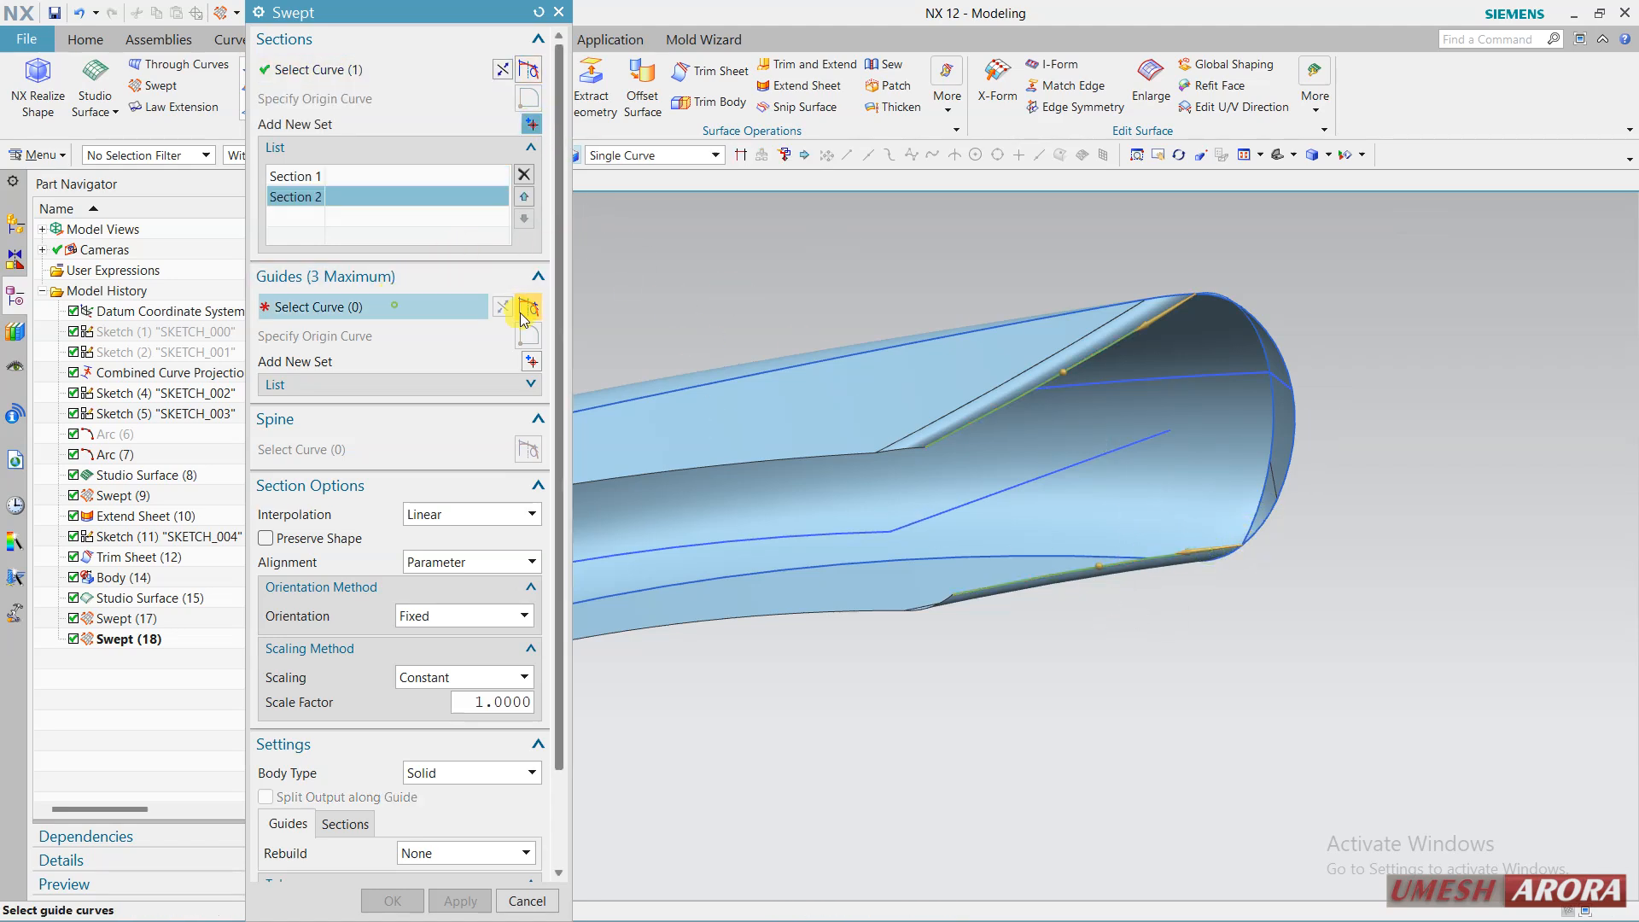
# Create the Swept surface between the strips, using the four elliptical end curves as its guide.
pyautogui.moveTo(1178, 299); pyautogui.dragTo(1310, 358, button='middle')
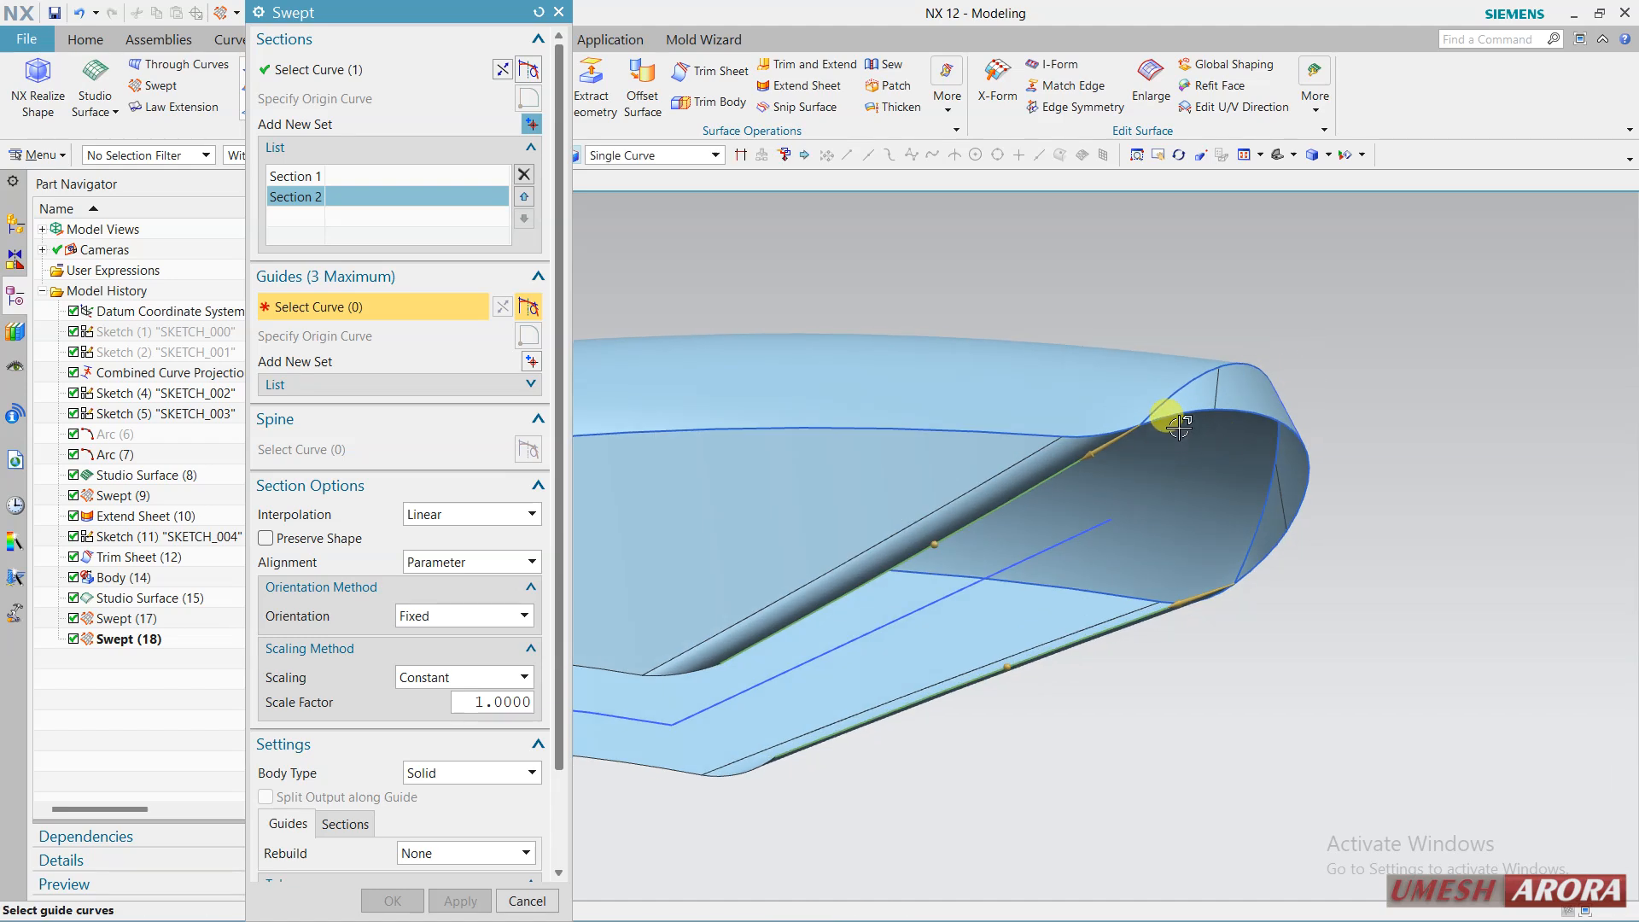
pyautogui.click(1209, 423)
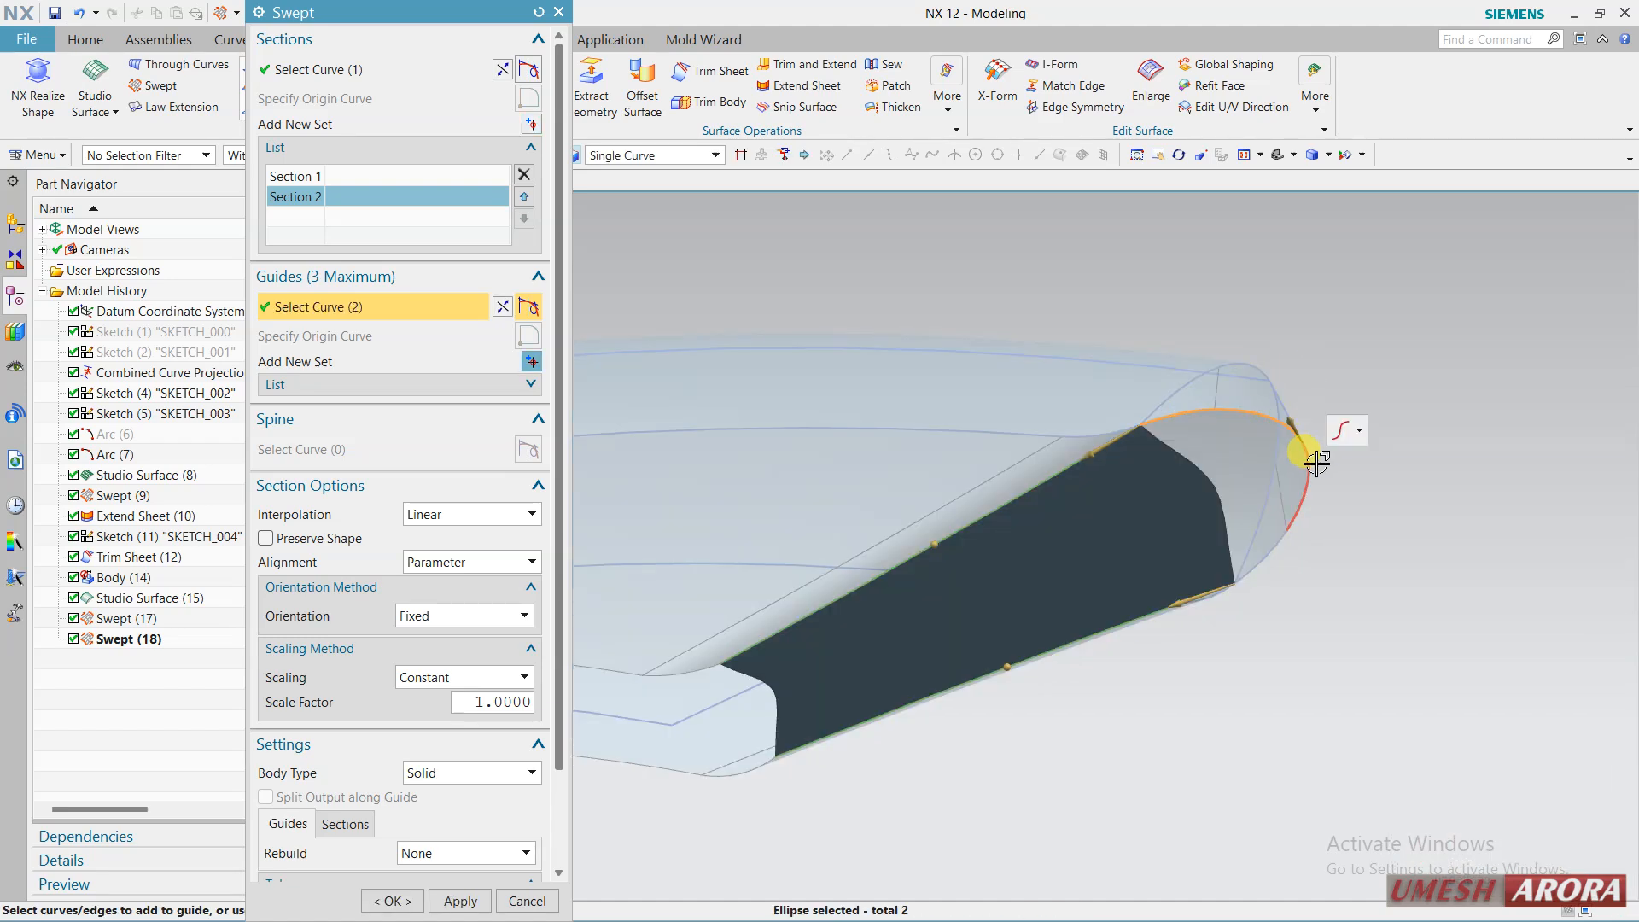
pyautogui.click(1285, 553)
pyautogui.click(1283, 555)
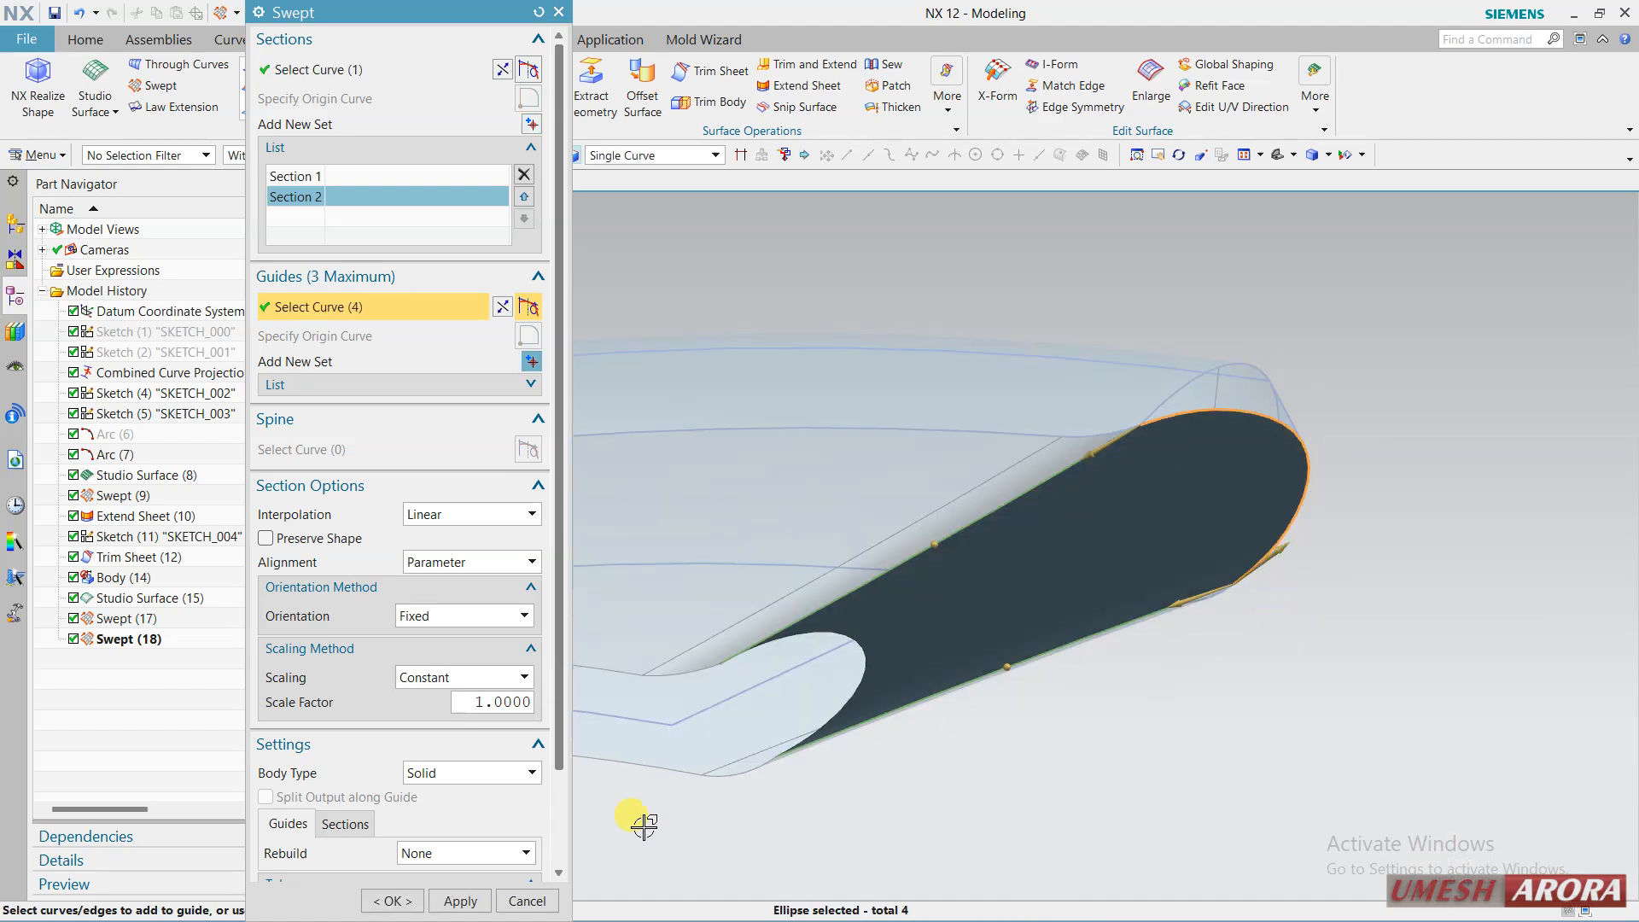
pyautogui.click(389, 900)
# Close the flat arched end near the datum origin with a Bounded Plane from its six profile curves.
pyautogui.moveTo(1142, 648); pyautogui.dragTo(1332, 402, button='middle')
pyautogui.scroll(-2, 1334, 486)
pyautogui.scroll(5, 1124, 479)
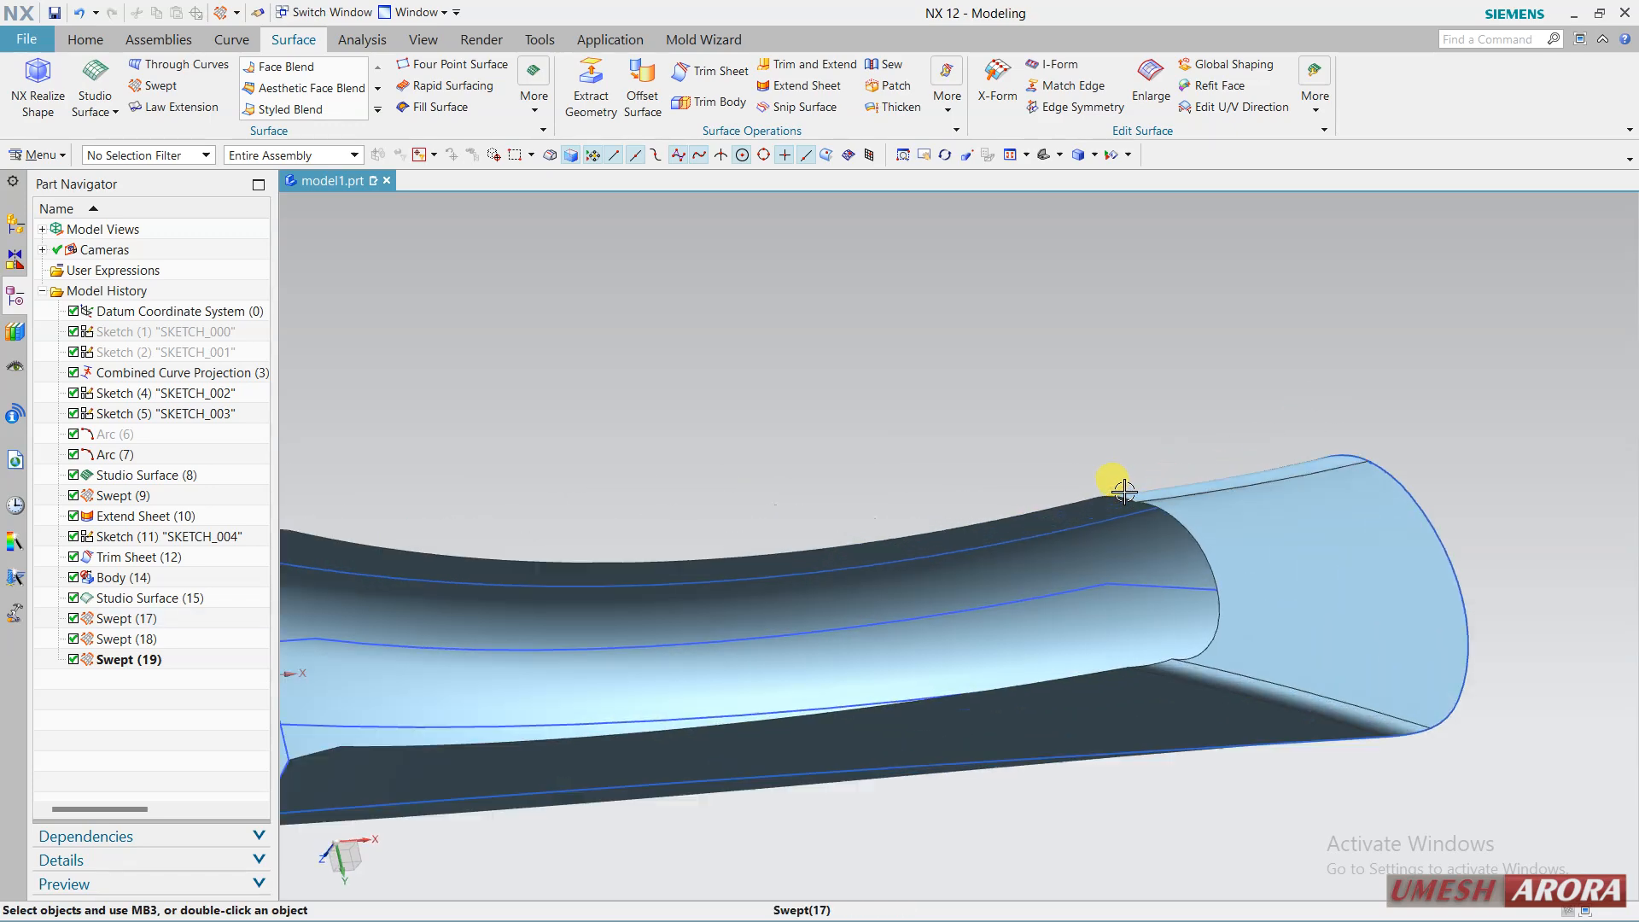
pyautogui.moveTo(1155, 406); pyautogui.dragTo(958, 529, button='middle')
pyautogui.scroll(-4, 1138, 376)
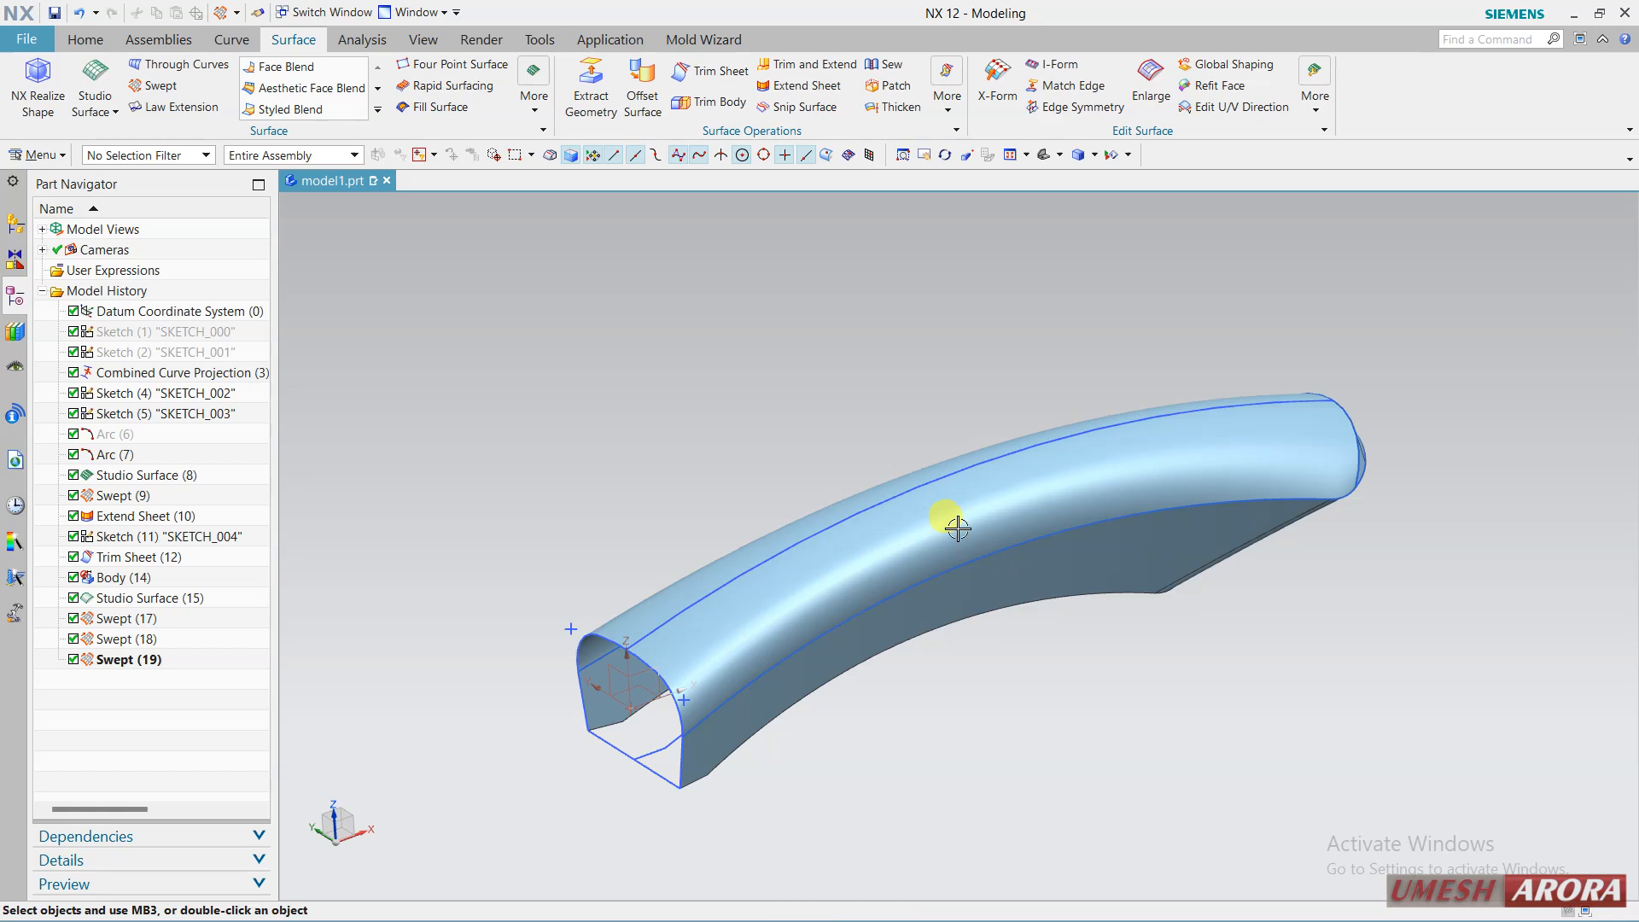
pyautogui.click(524, 107)
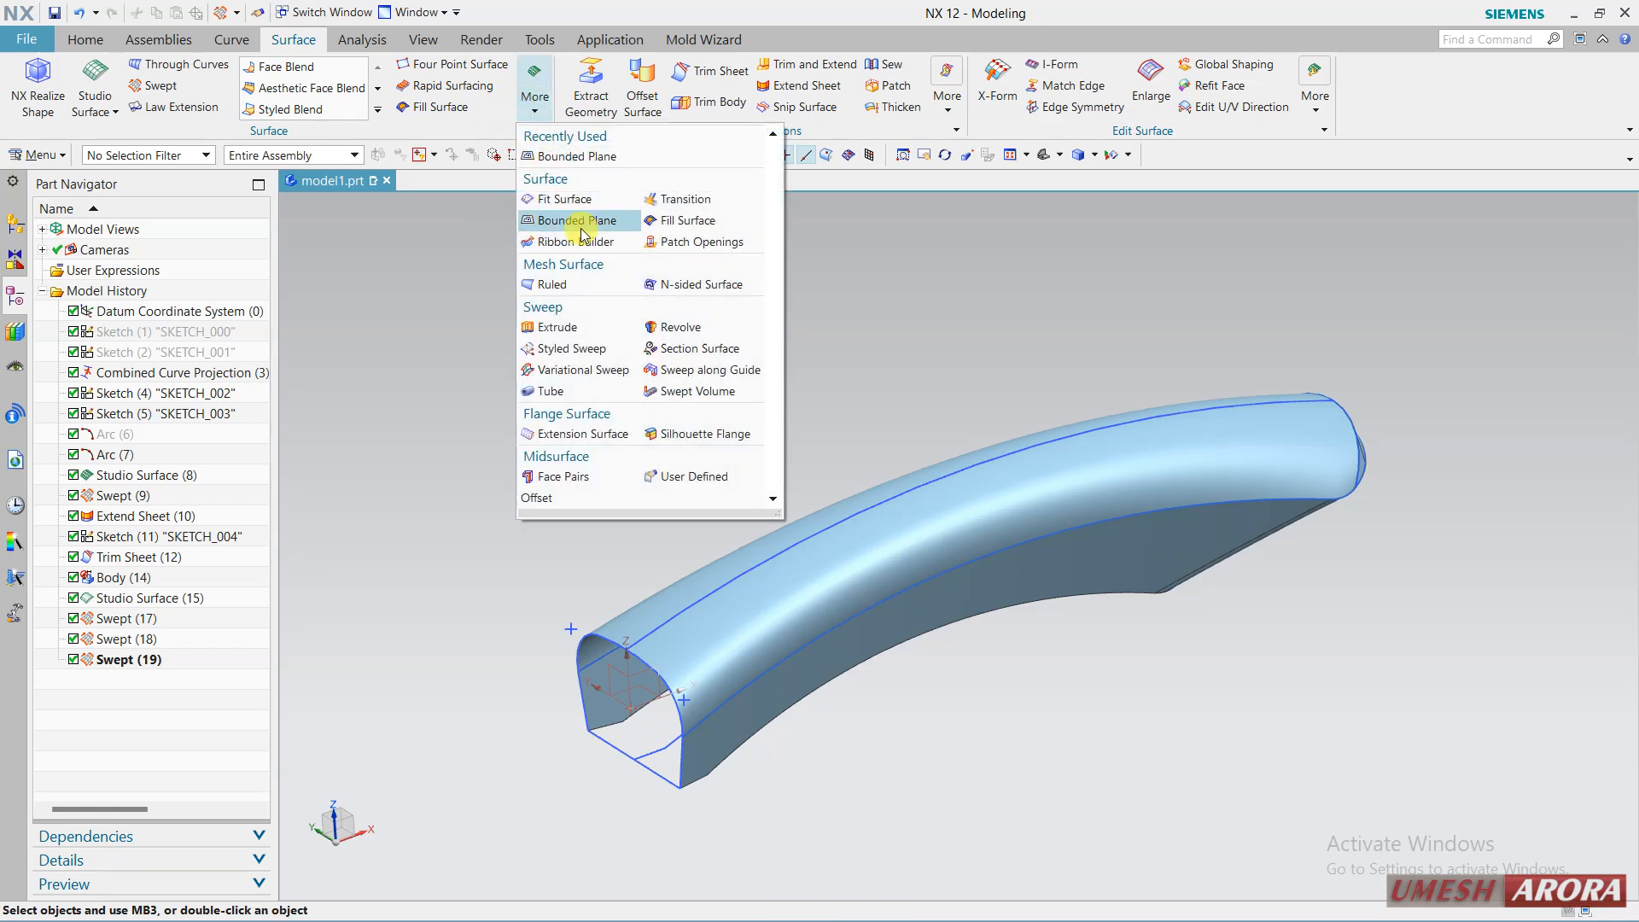
pyautogui.click(580, 229)
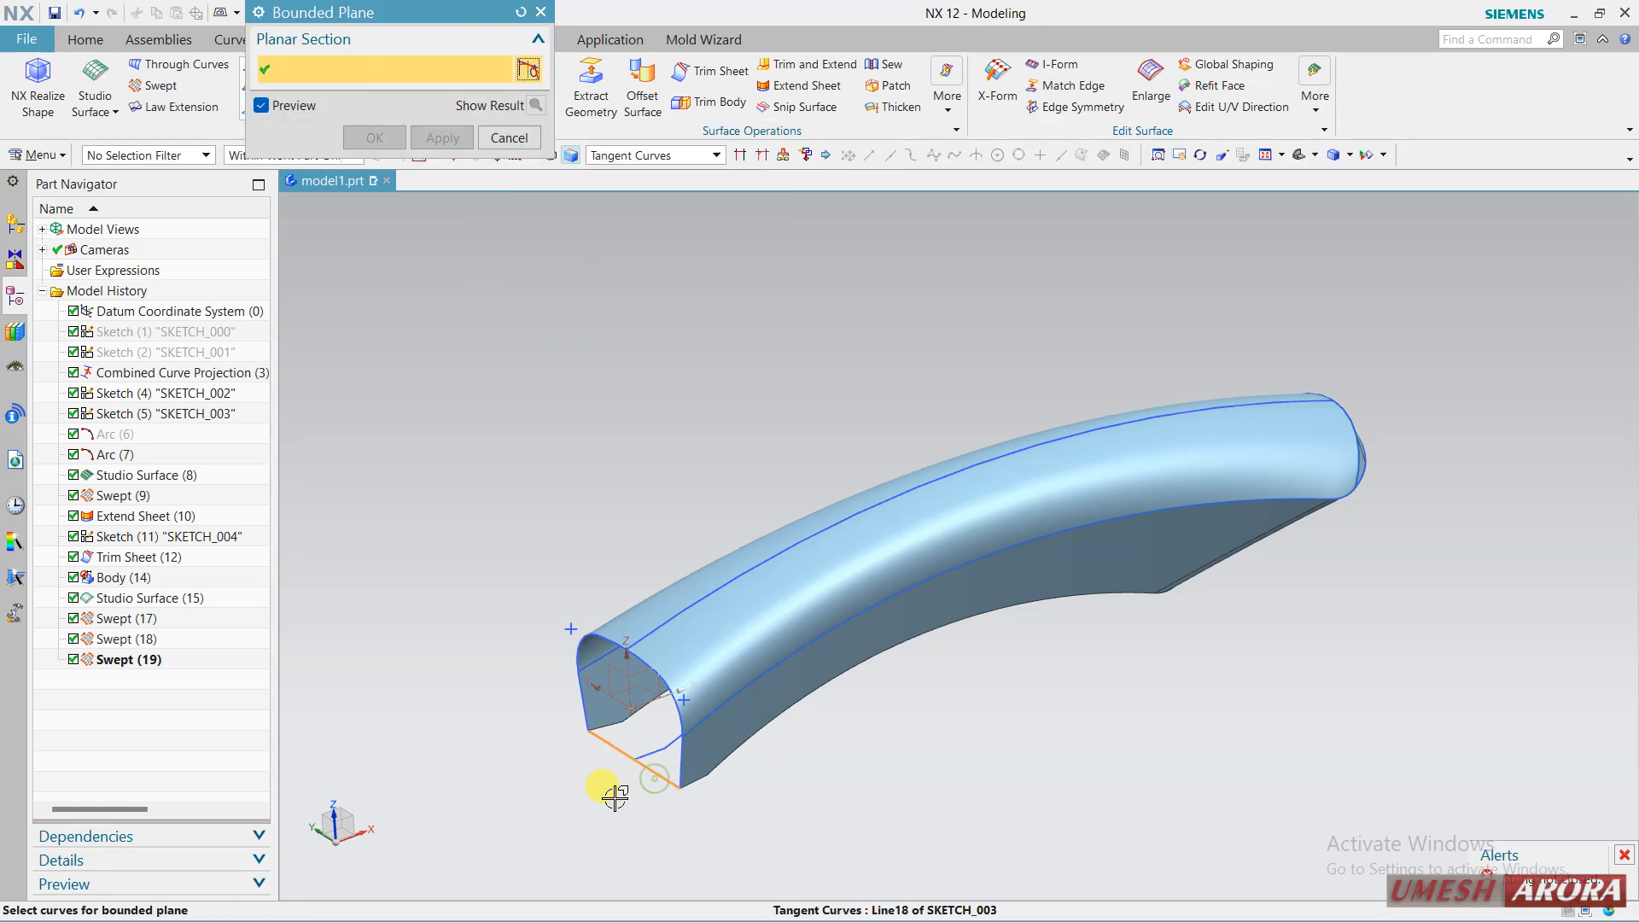
pyautogui.scroll(-3, 614, 779)
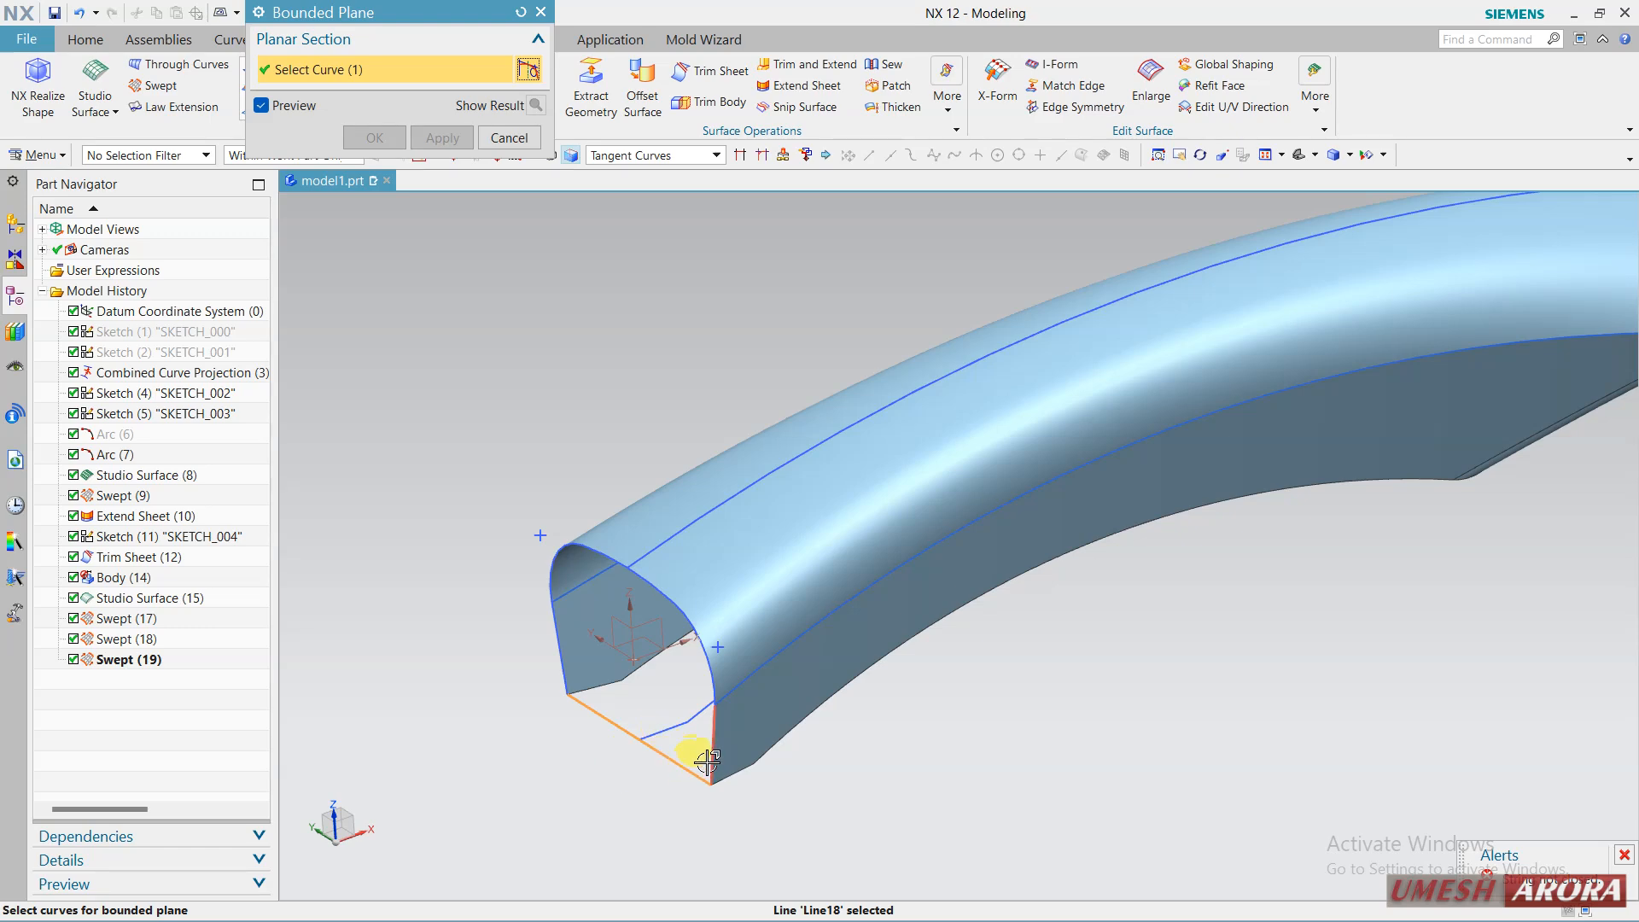
pyautogui.click(706, 760)
pyautogui.click(362, 145)
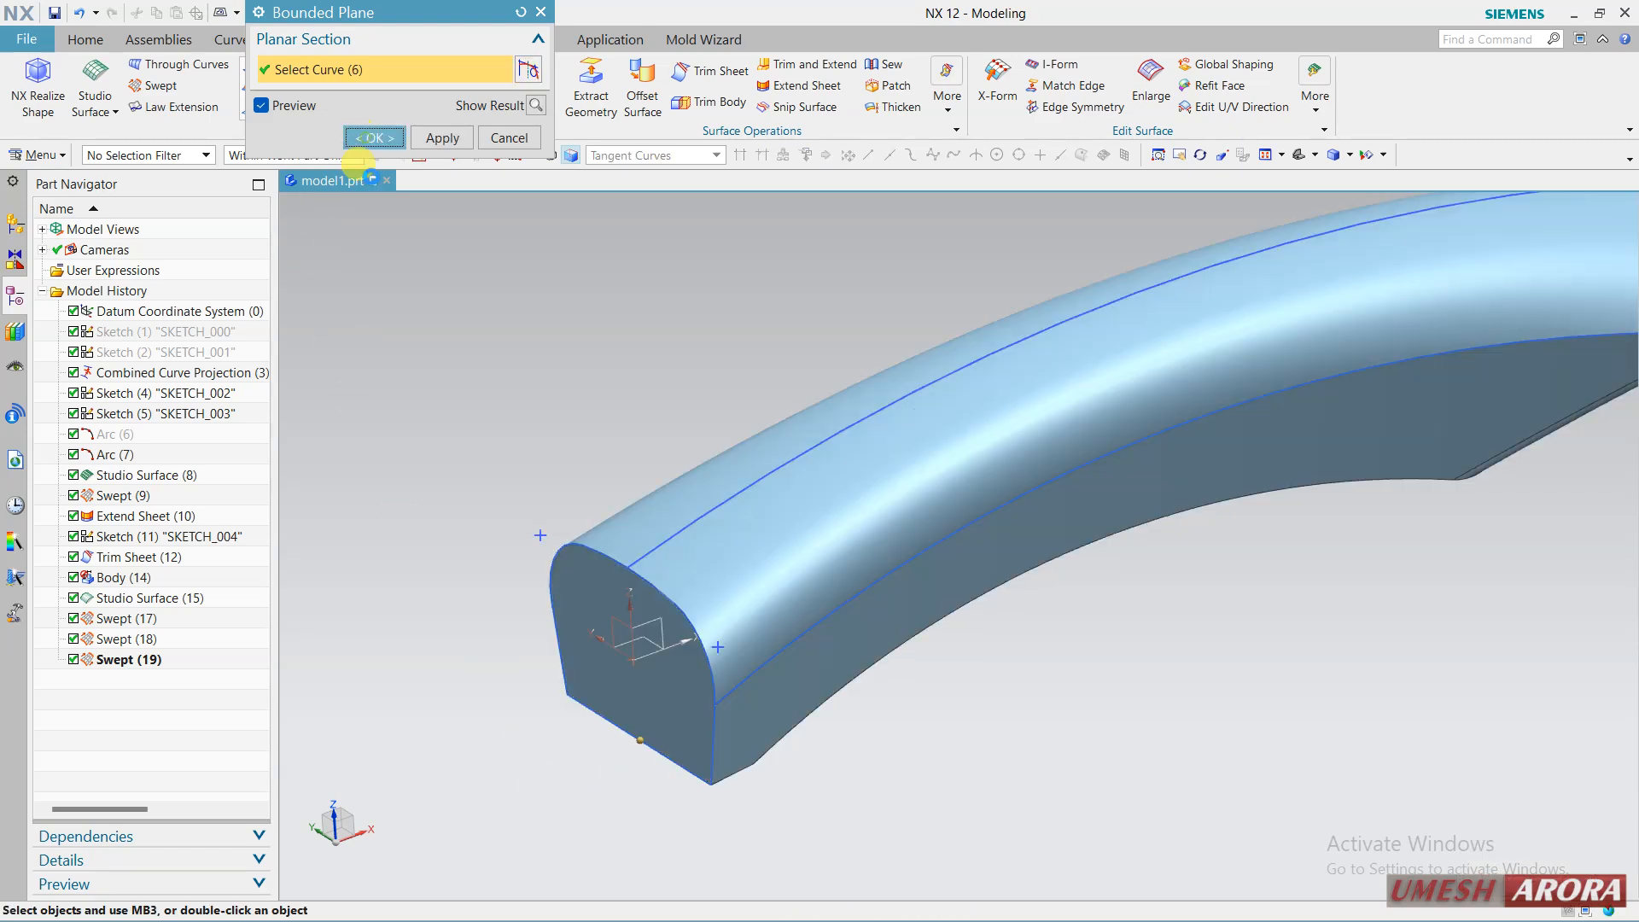
# Create a Studio Surface between the two short underside edges at the flat end, guided by the flat end's straight base line.
pyautogui.moveTo(439, 388); pyautogui.dragTo(1024, 530, button='middle')
pyautogui.scroll(-2, 658, 355)
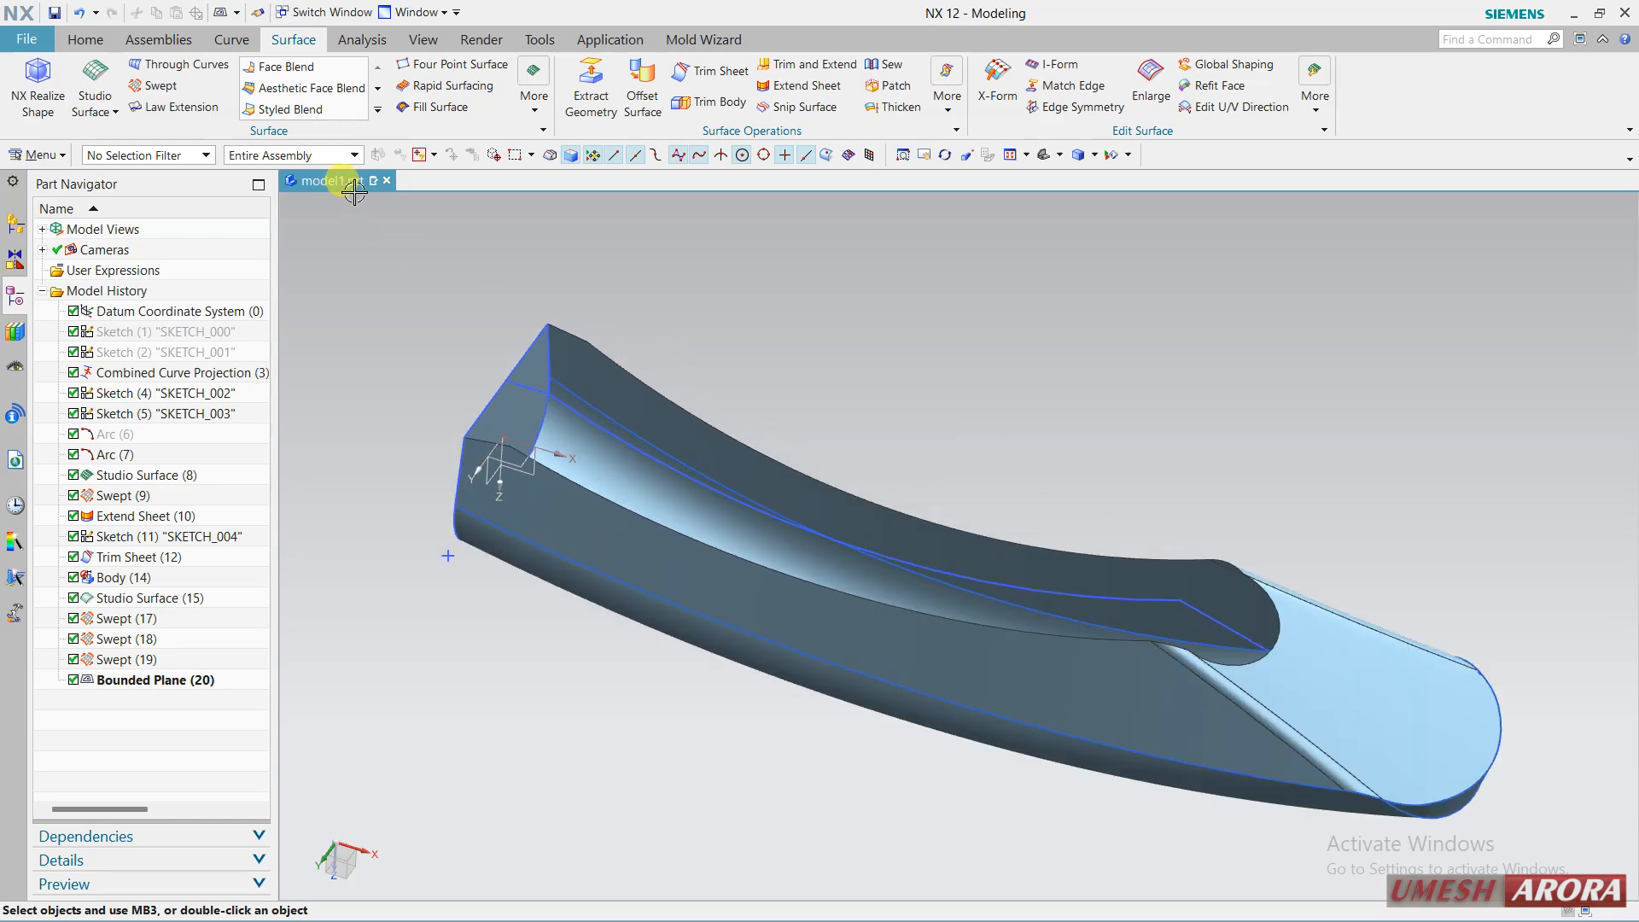
pyautogui.scroll(-2, 607, 302)
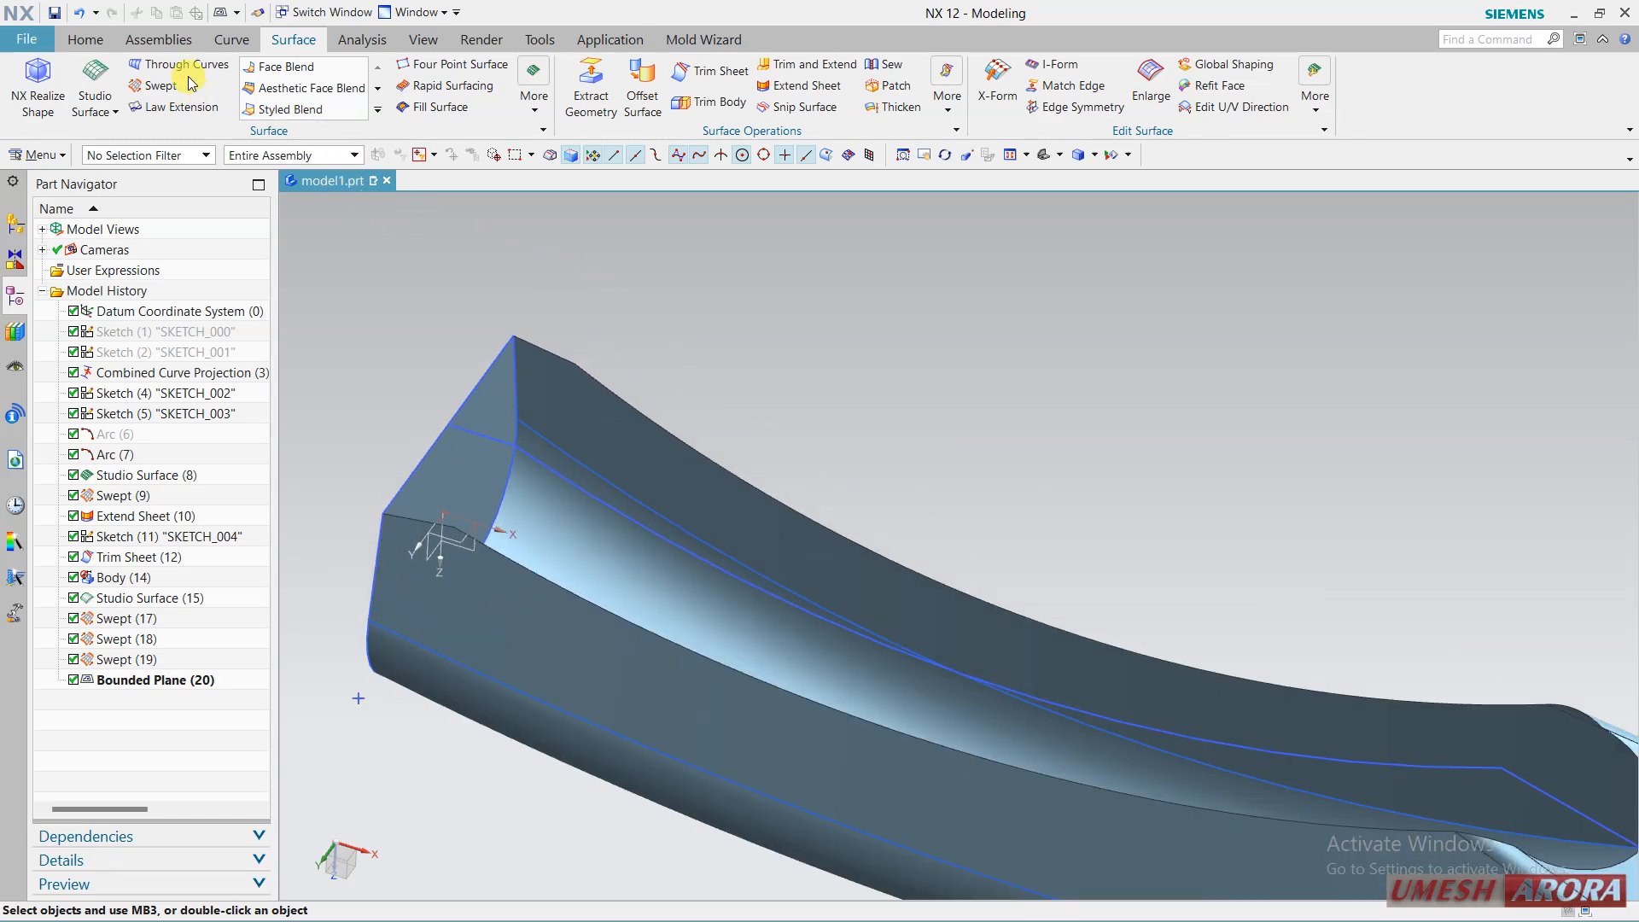
pyautogui.keyDown('shift'); pyautogui.moveTo(808, 406); pyautogui.dragTo(1138, 405, button='middle'); pyautogui.keyUp('shift')
pyautogui.click(504, 880)
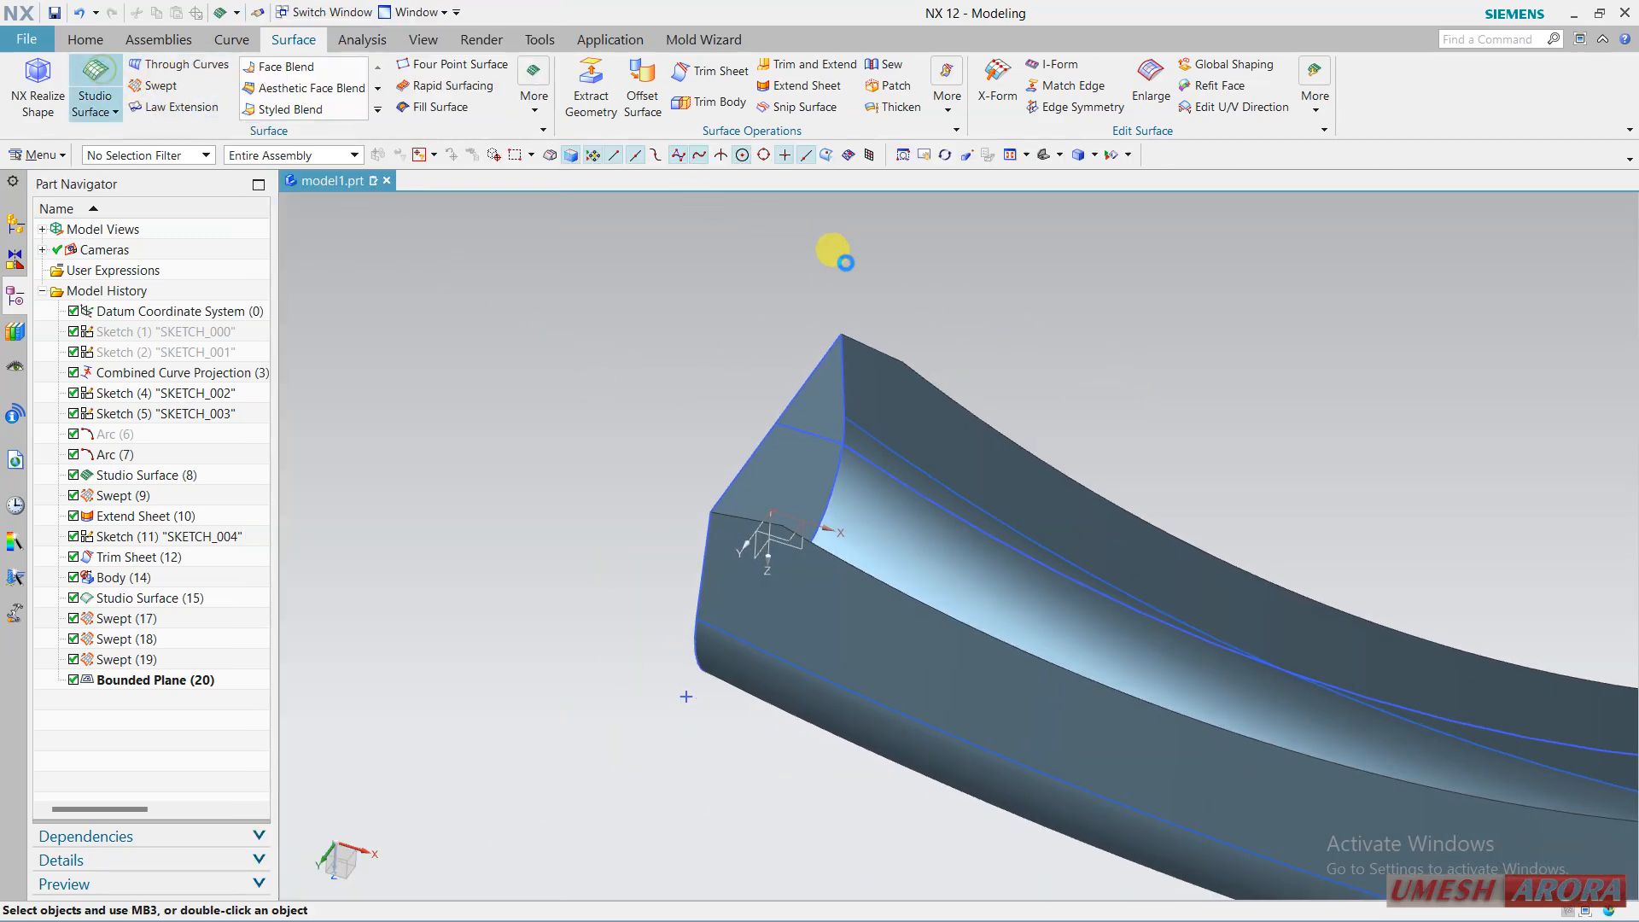
pyautogui.scroll(1, 841, 334)
pyautogui.click(856, 337)
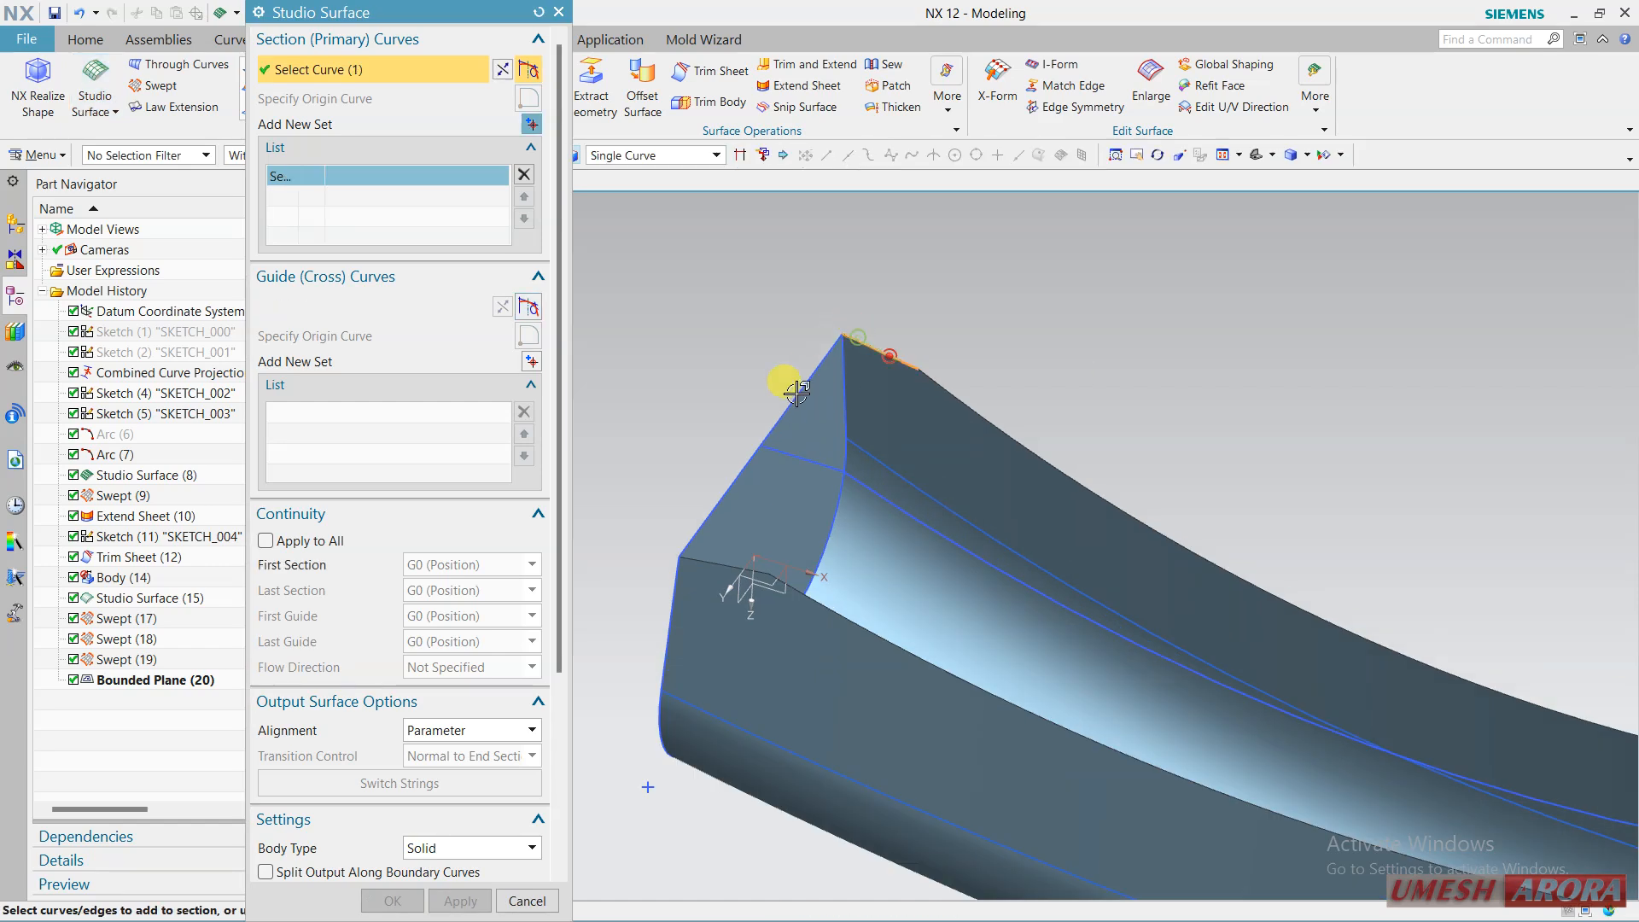
pyautogui.middleClick(796, 392)
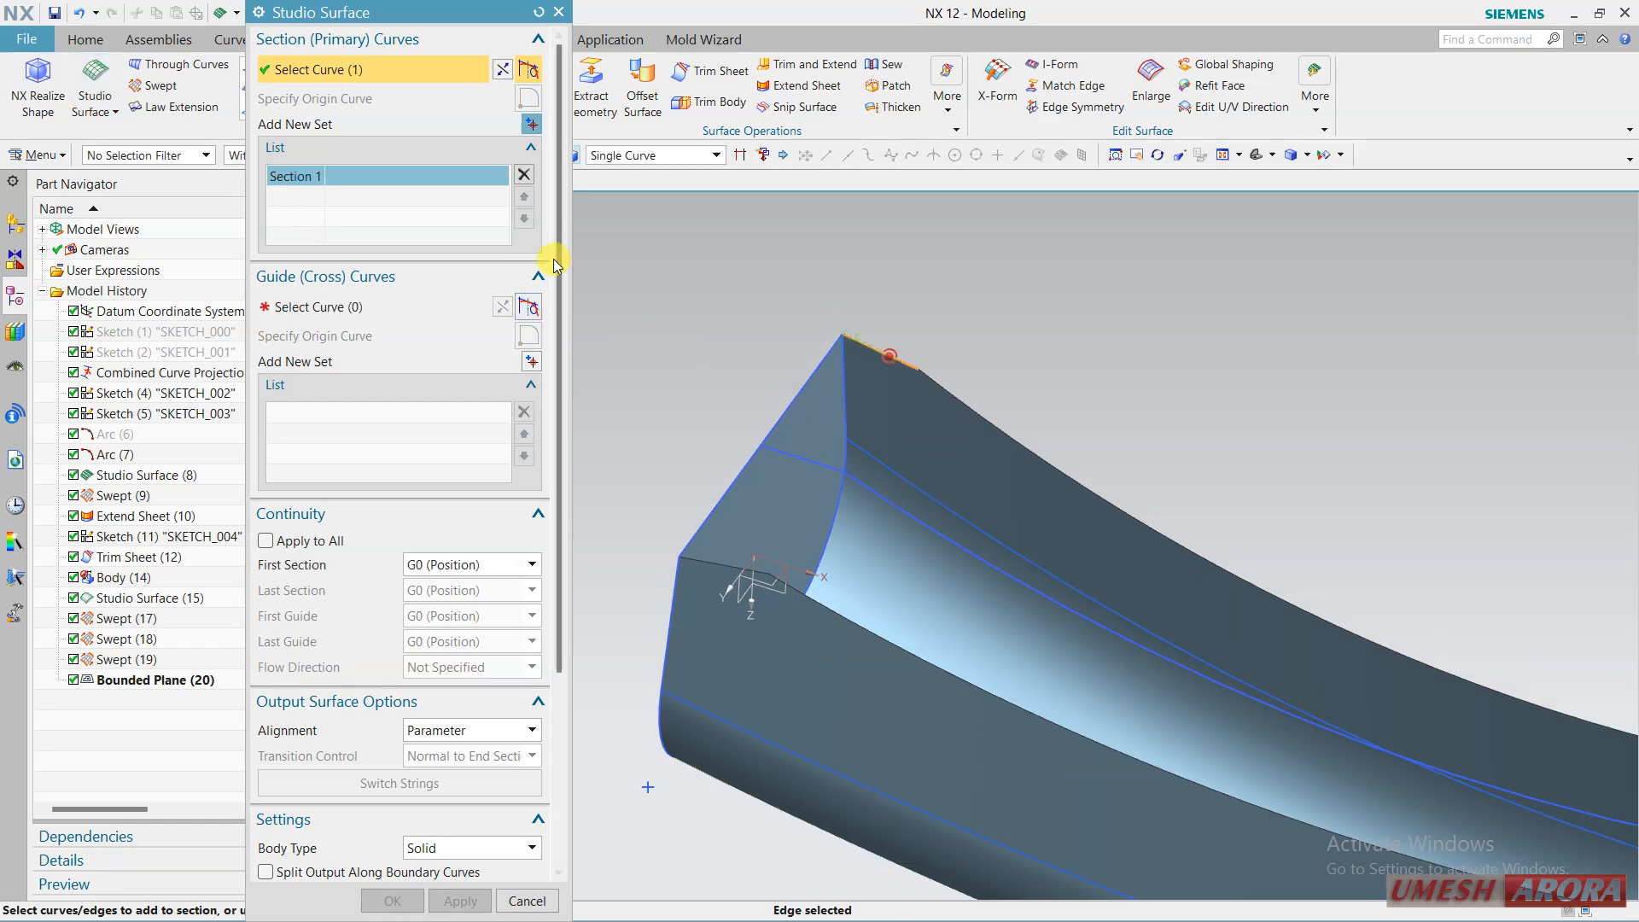
pyautogui.middleClick(698, 551)
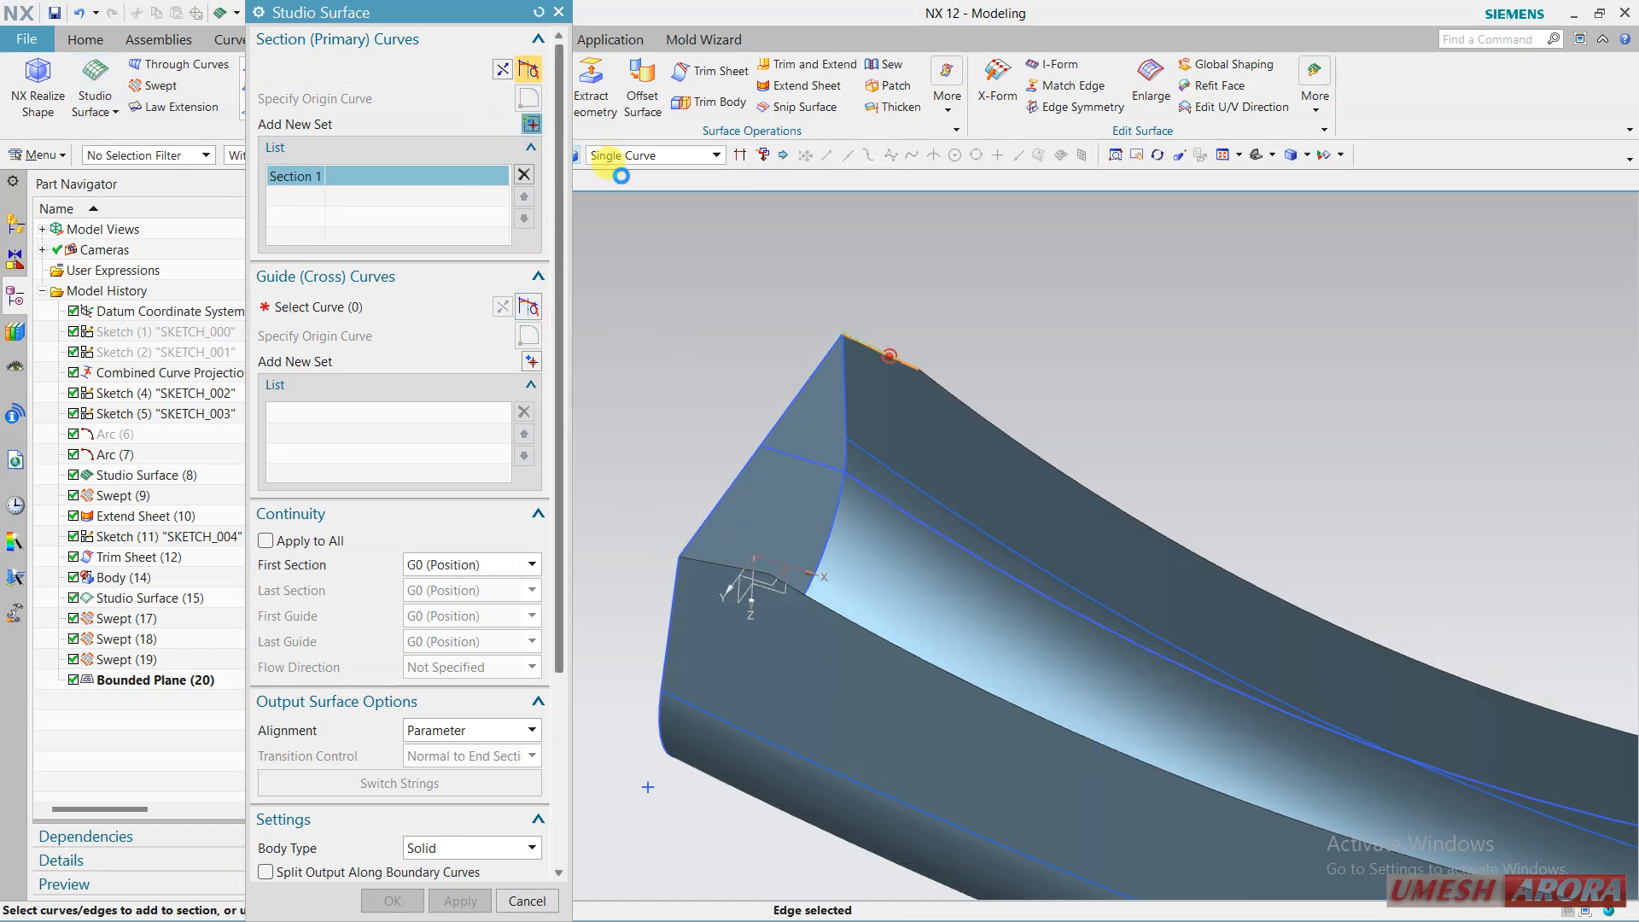
pyautogui.click(698, 558)
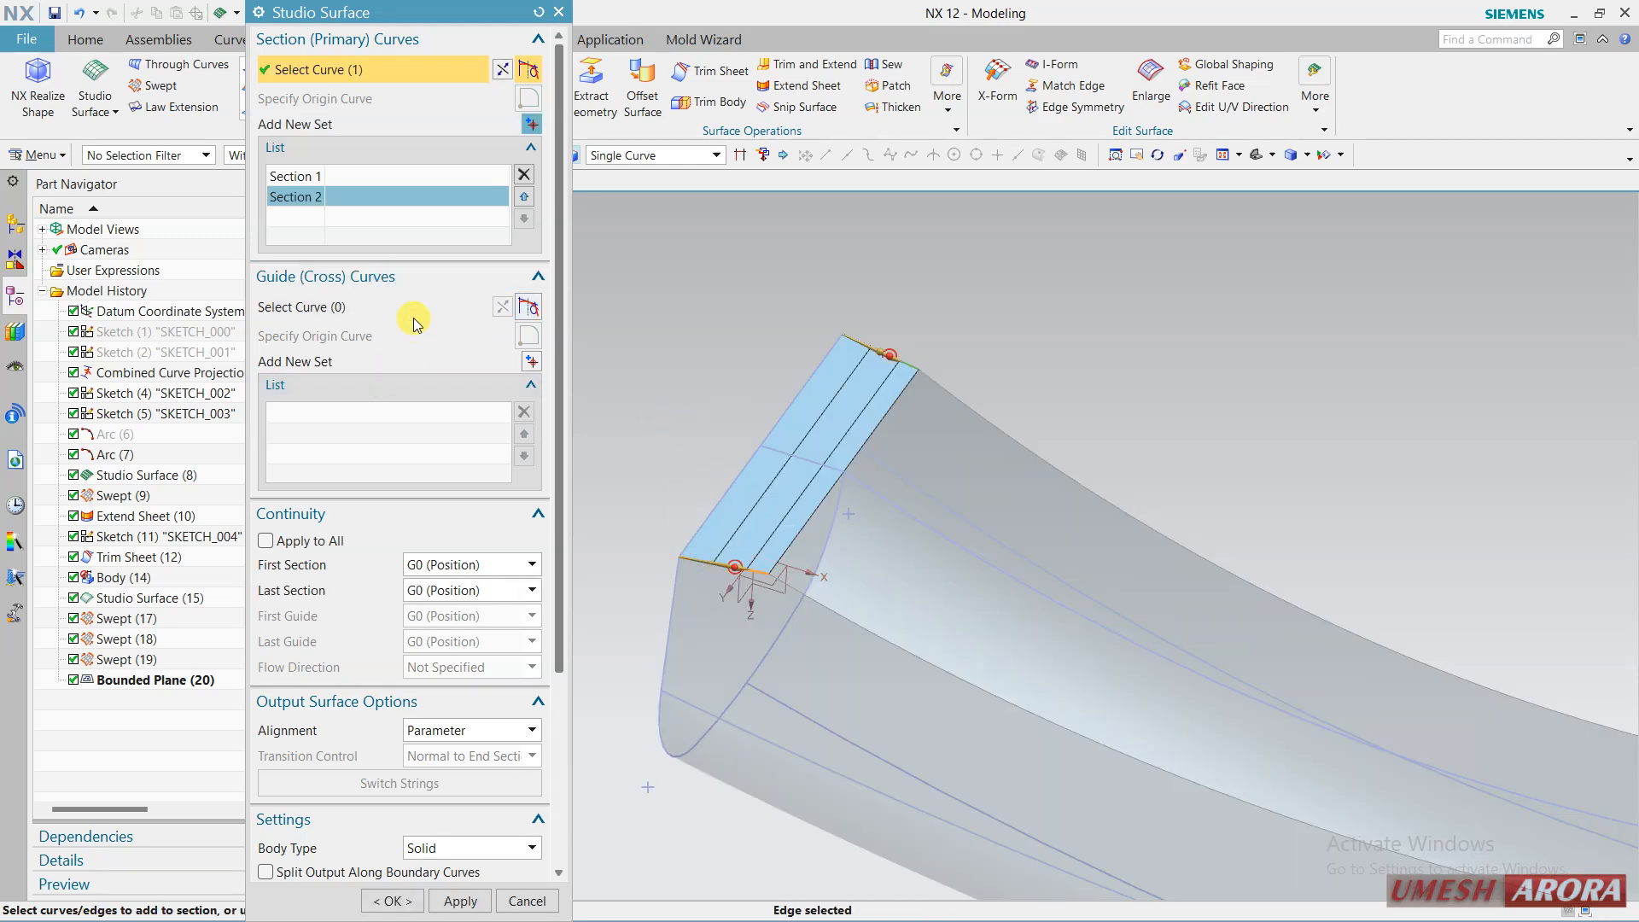
pyautogui.click(415, 308)
pyautogui.click(790, 390)
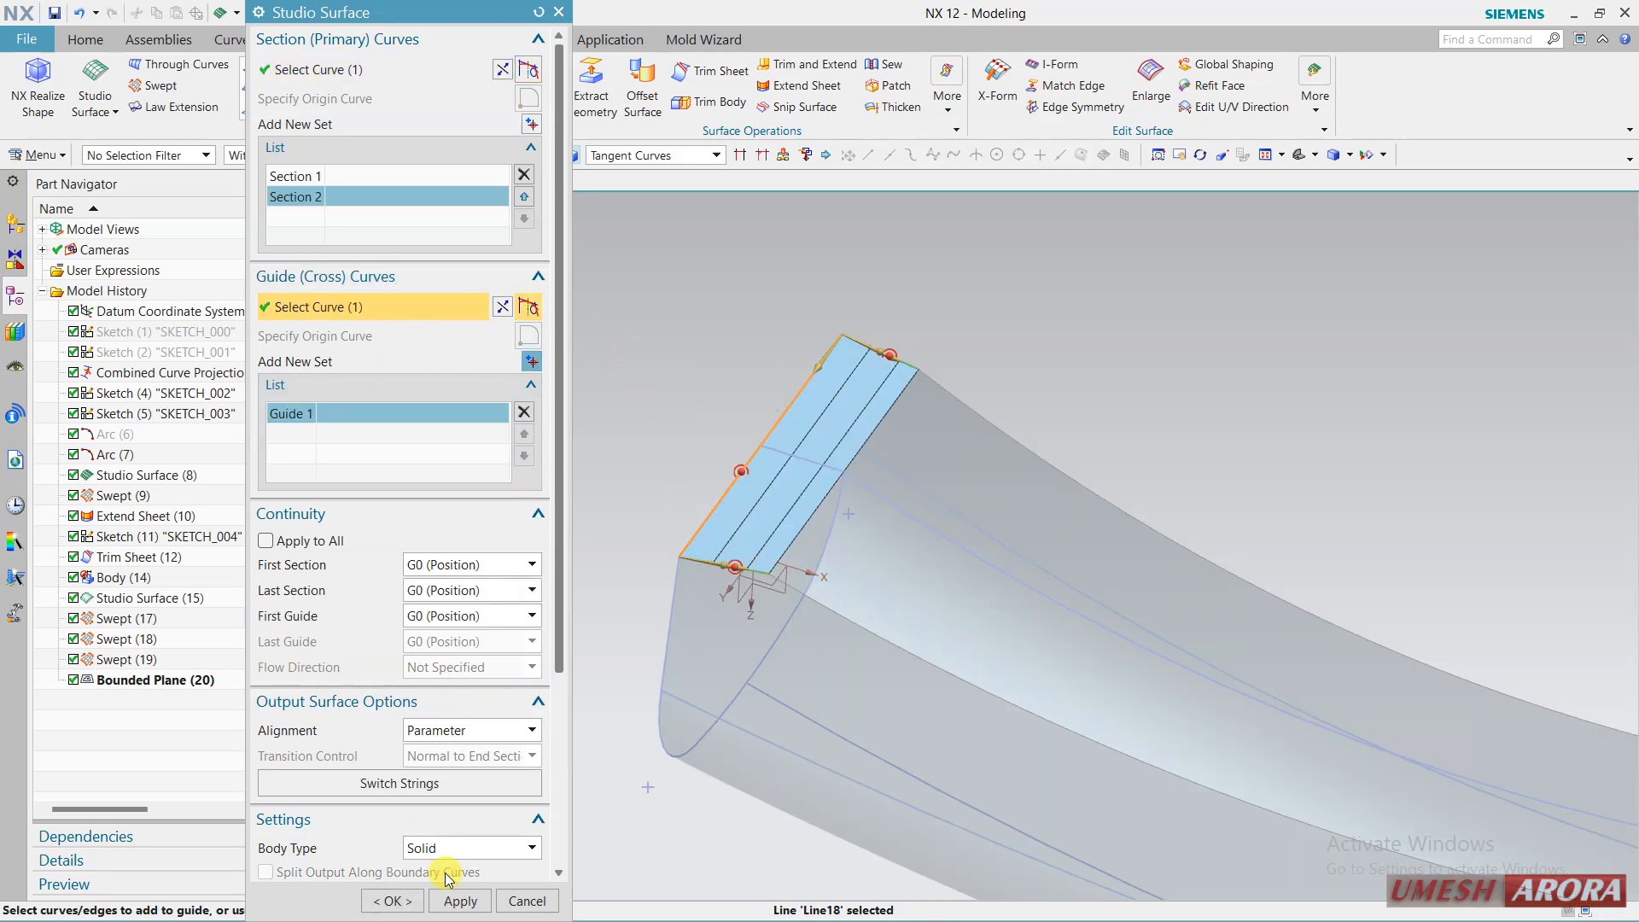
pyautogui.click(461, 901)
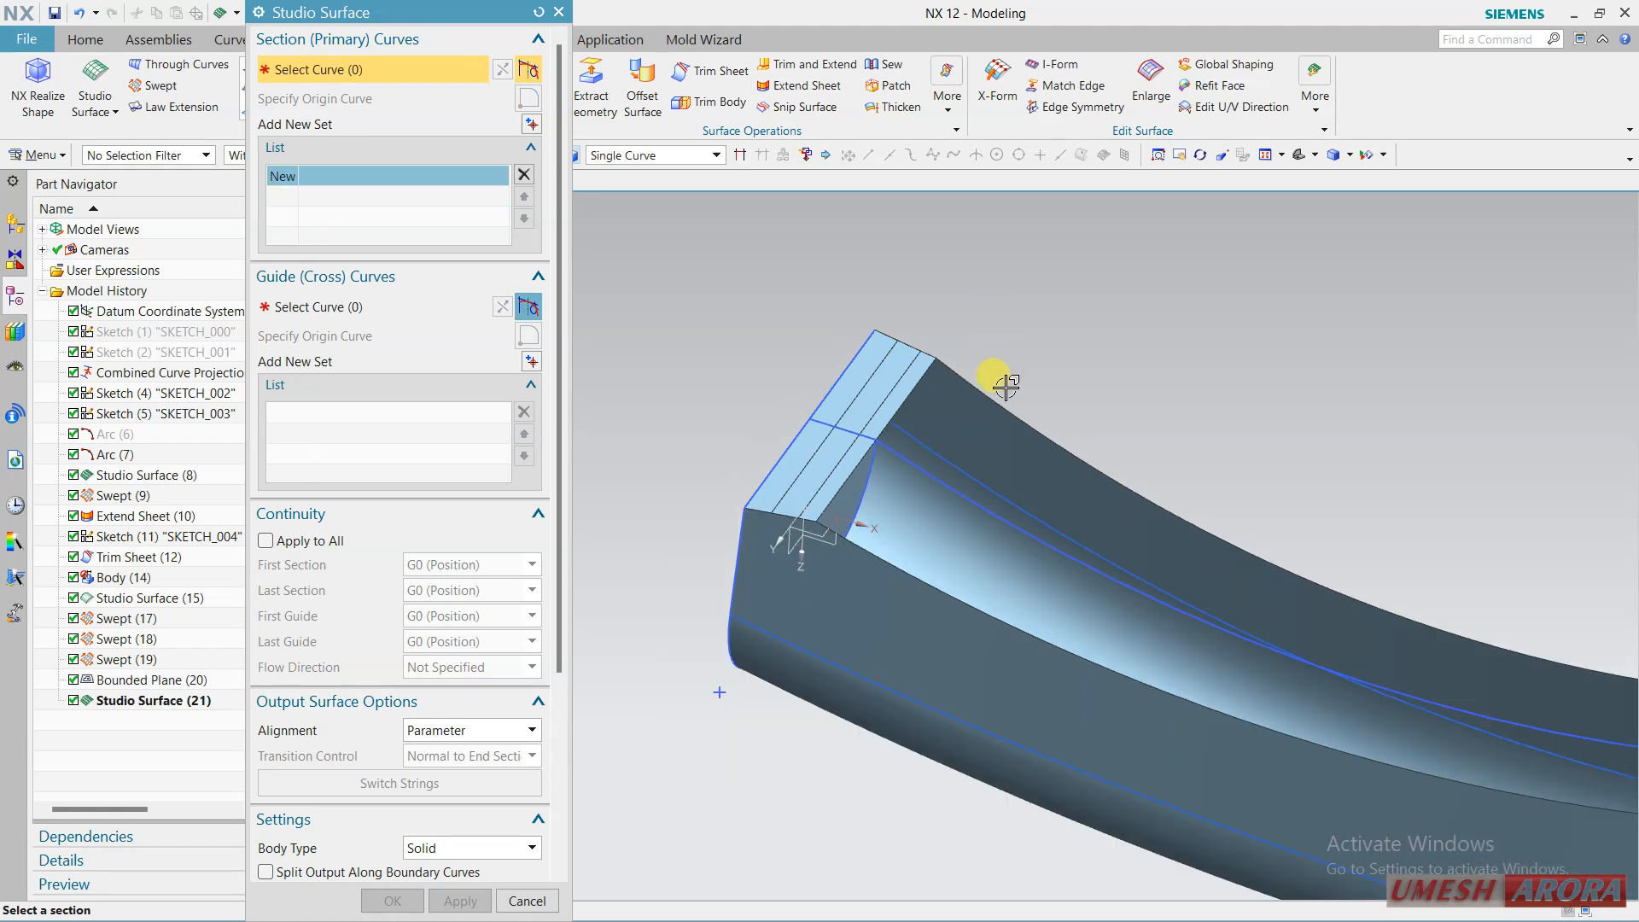
# Create a Studio Surface between the two long curved underside edges, using the short strip's adjoining edge as the guide.
pyautogui.click(998, 395)
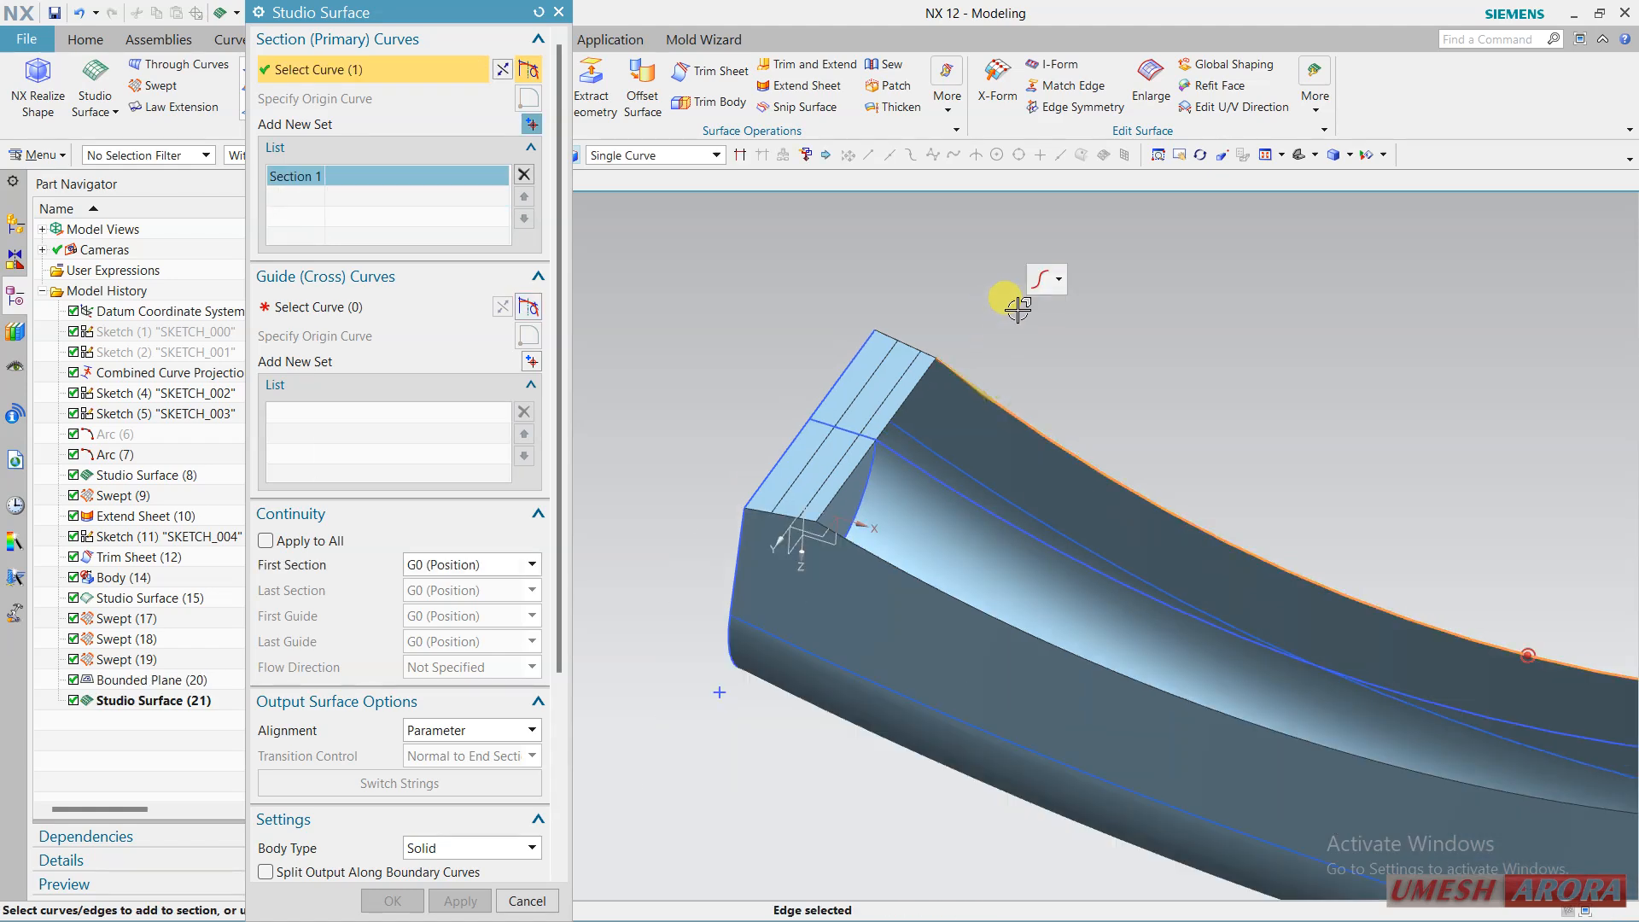
pyautogui.click(531, 123)
pyautogui.click(873, 547)
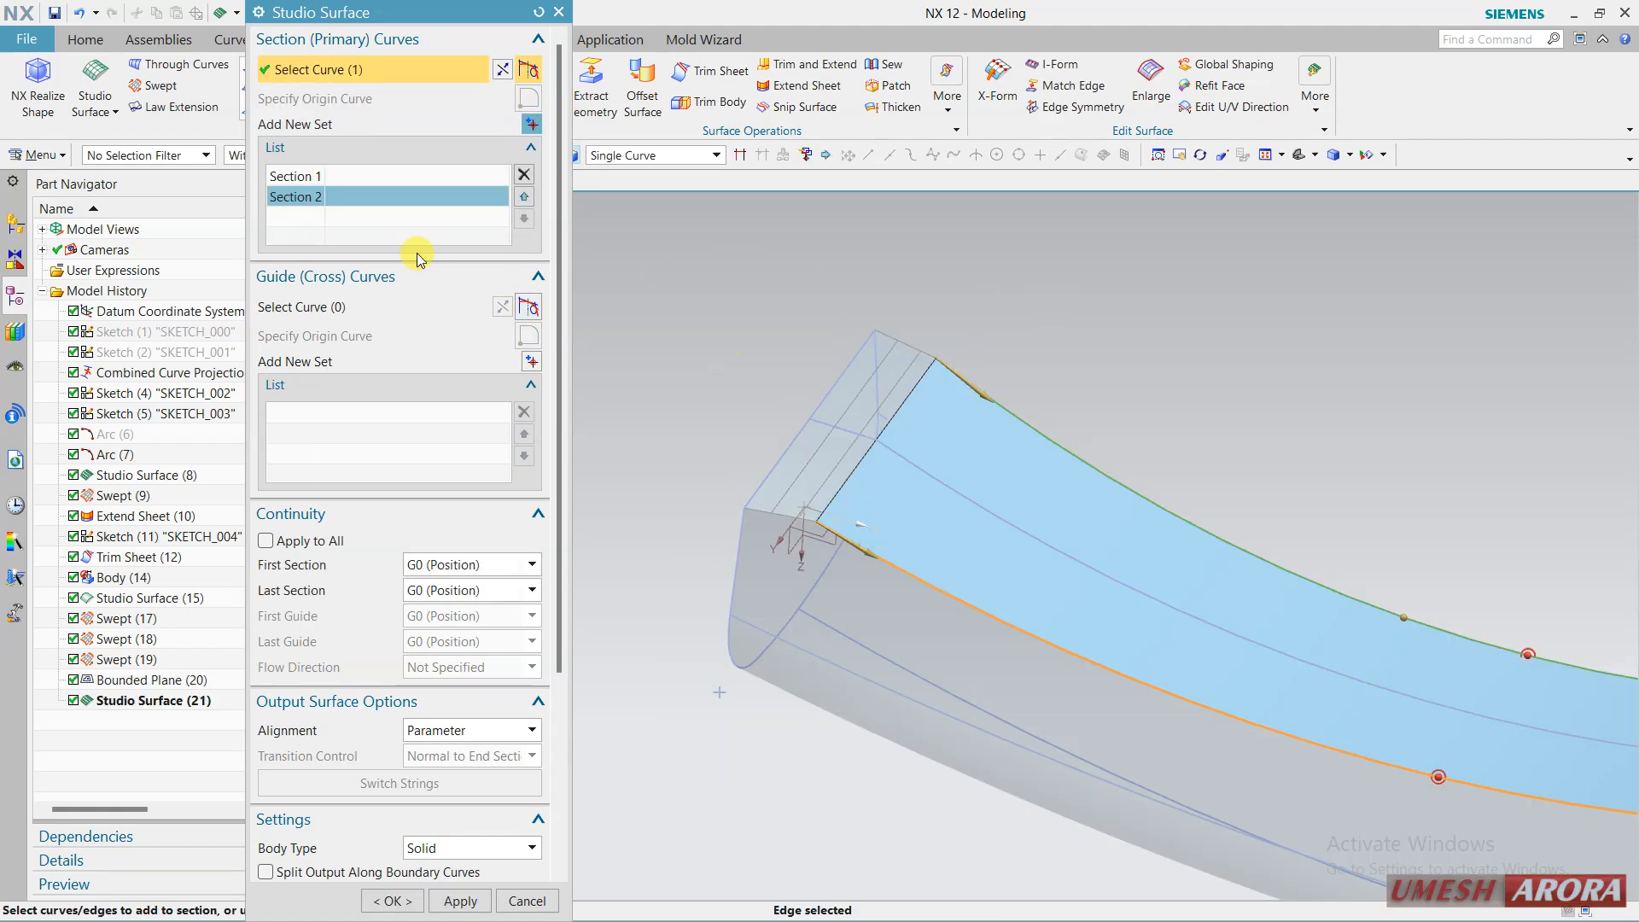
pyautogui.click(398, 305)
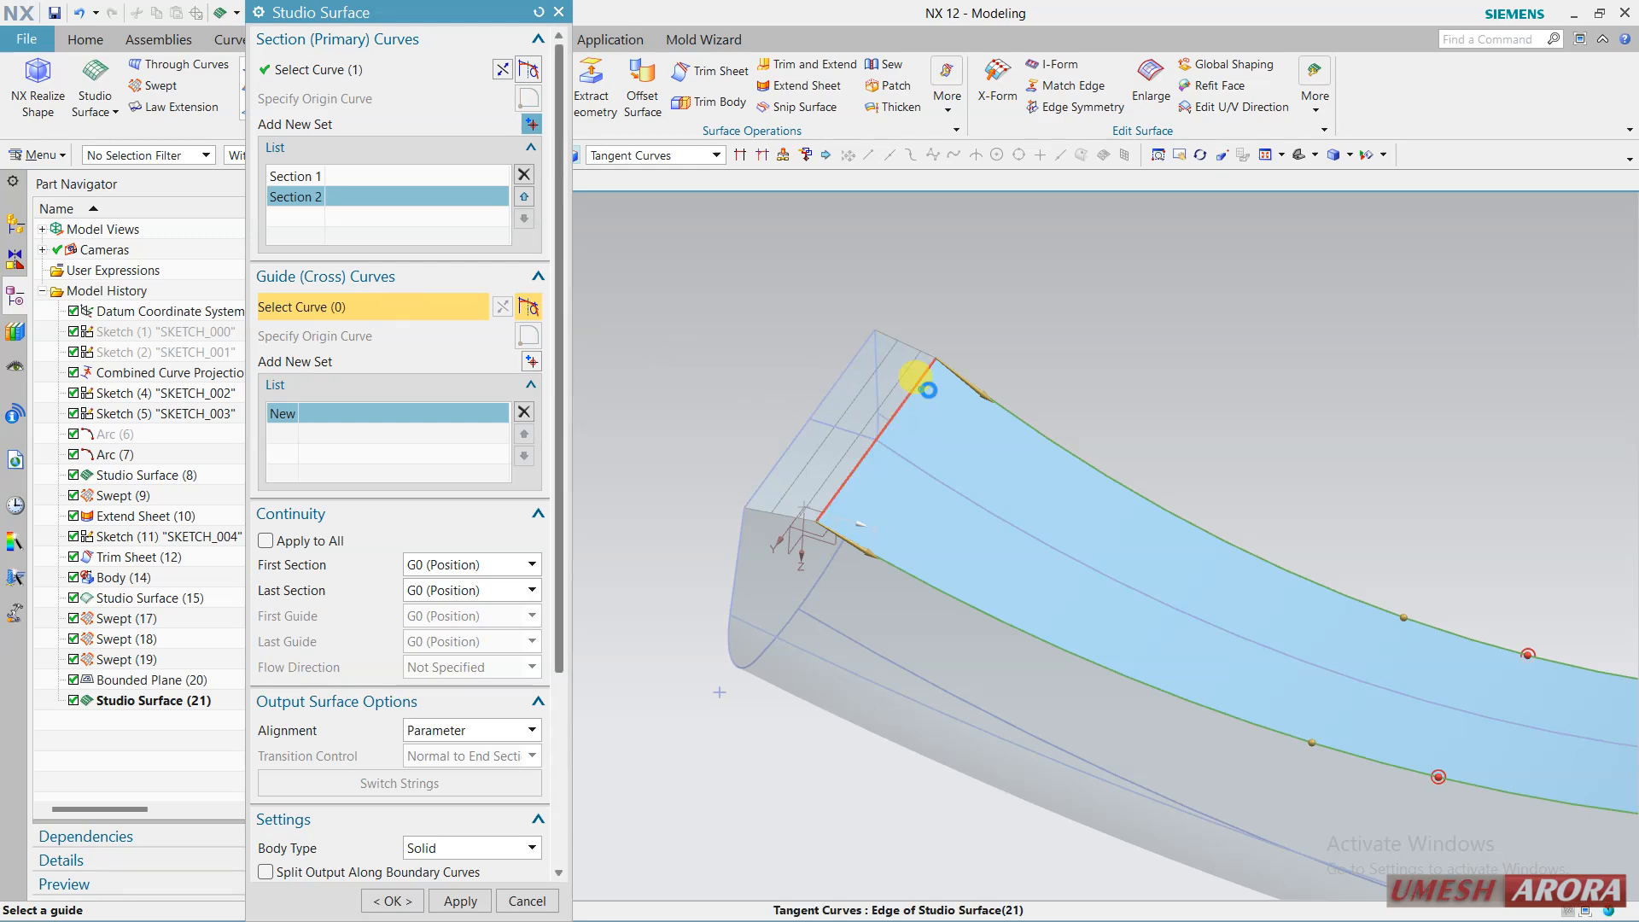
pyautogui.click(926, 389)
pyautogui.click(440, 899)
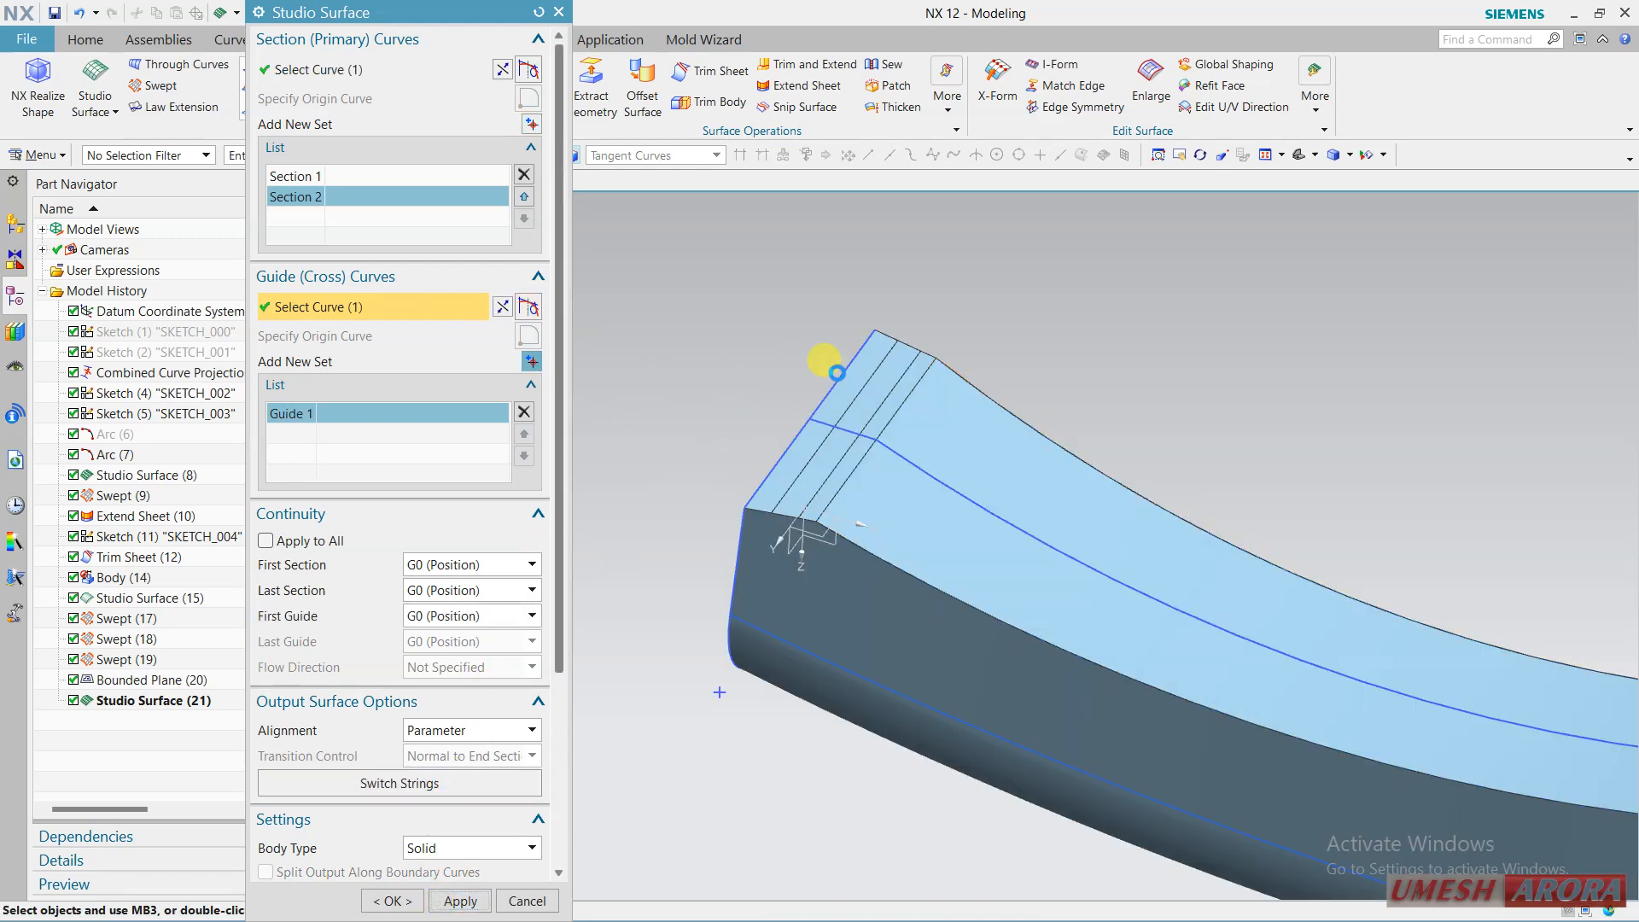
# Close the remaining opening with a Studio Surface from the straight cross edge to the rounded edge, using the two side edges as guides.
pyautogui.scroll(5, 1504, 510)
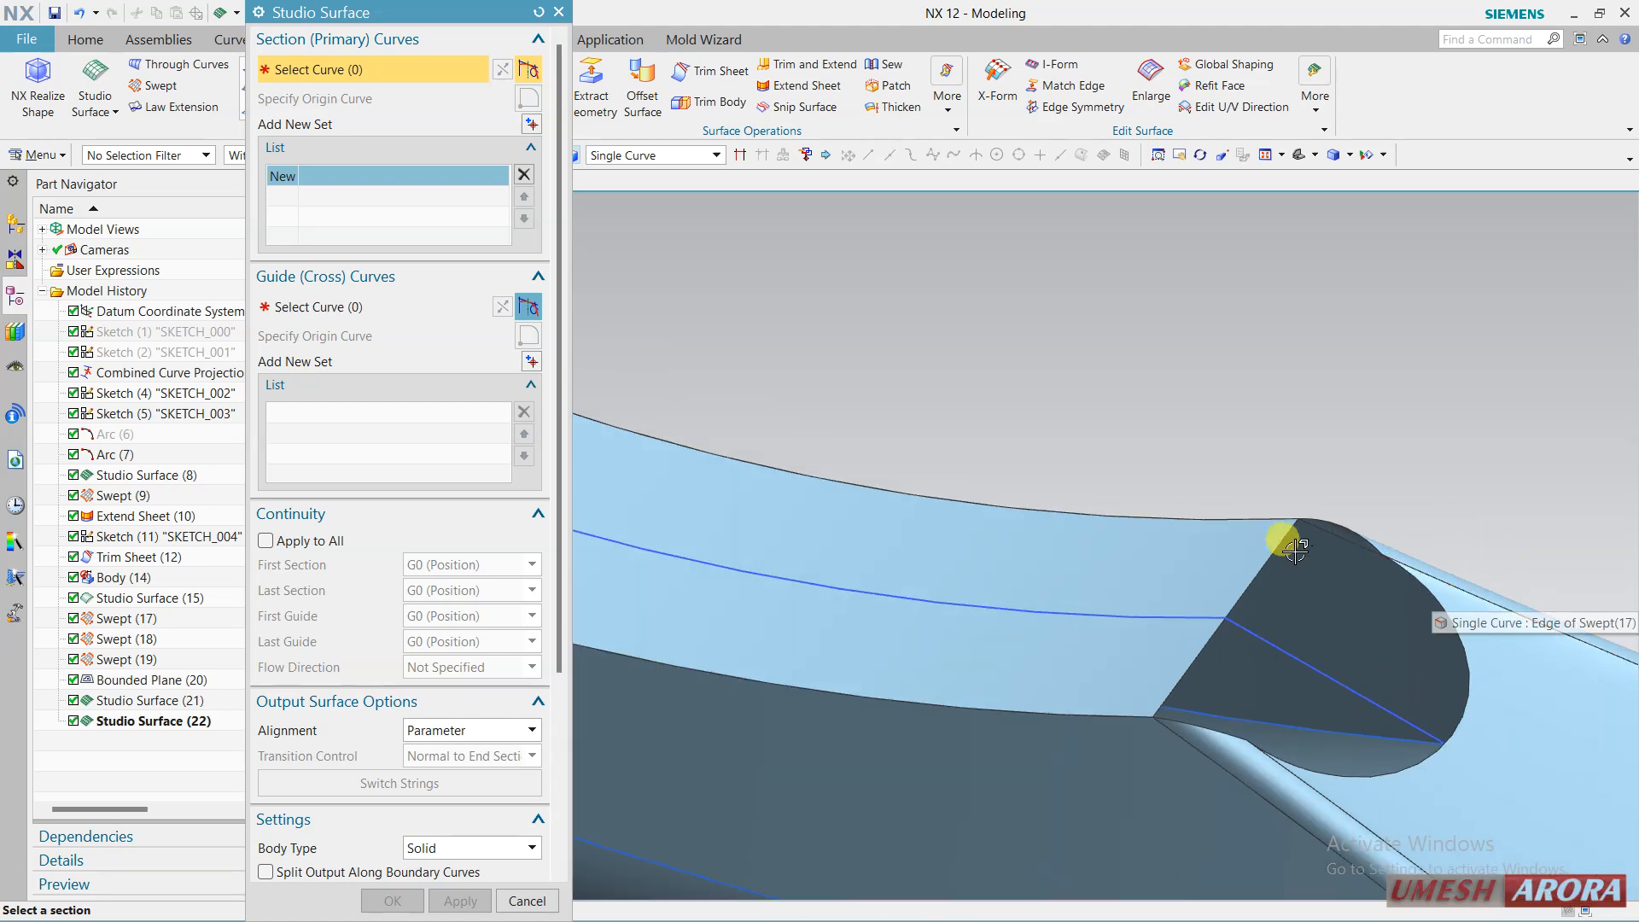
pyautogui.click(1287, 545)
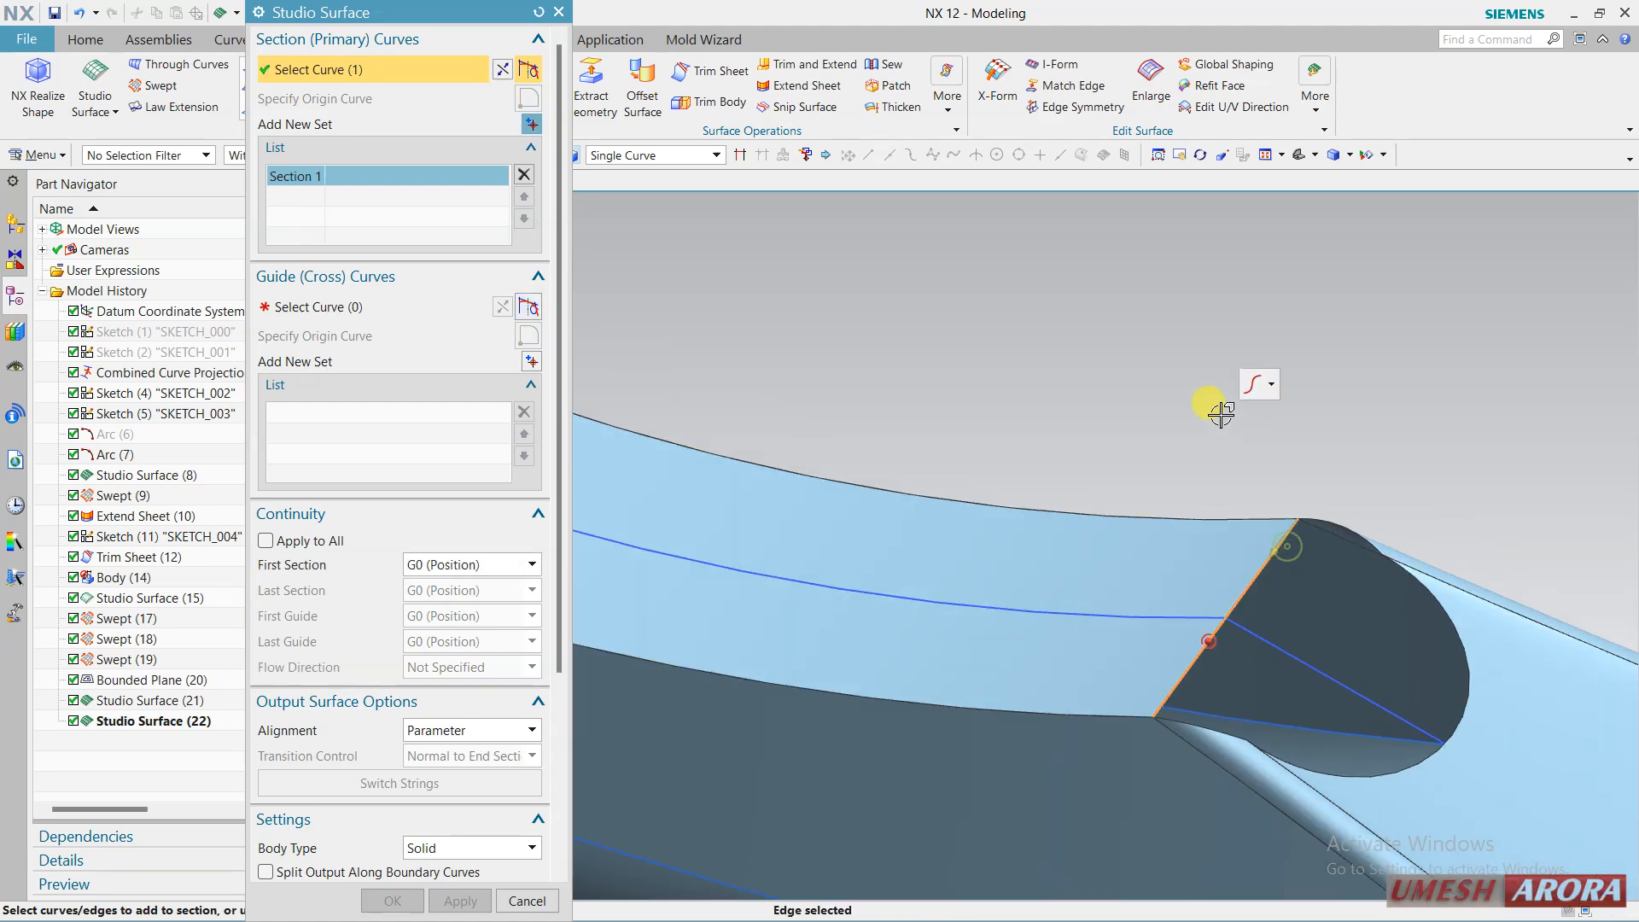
pyautogui.click(531, 124)
pyautogui.click(1441, 590)
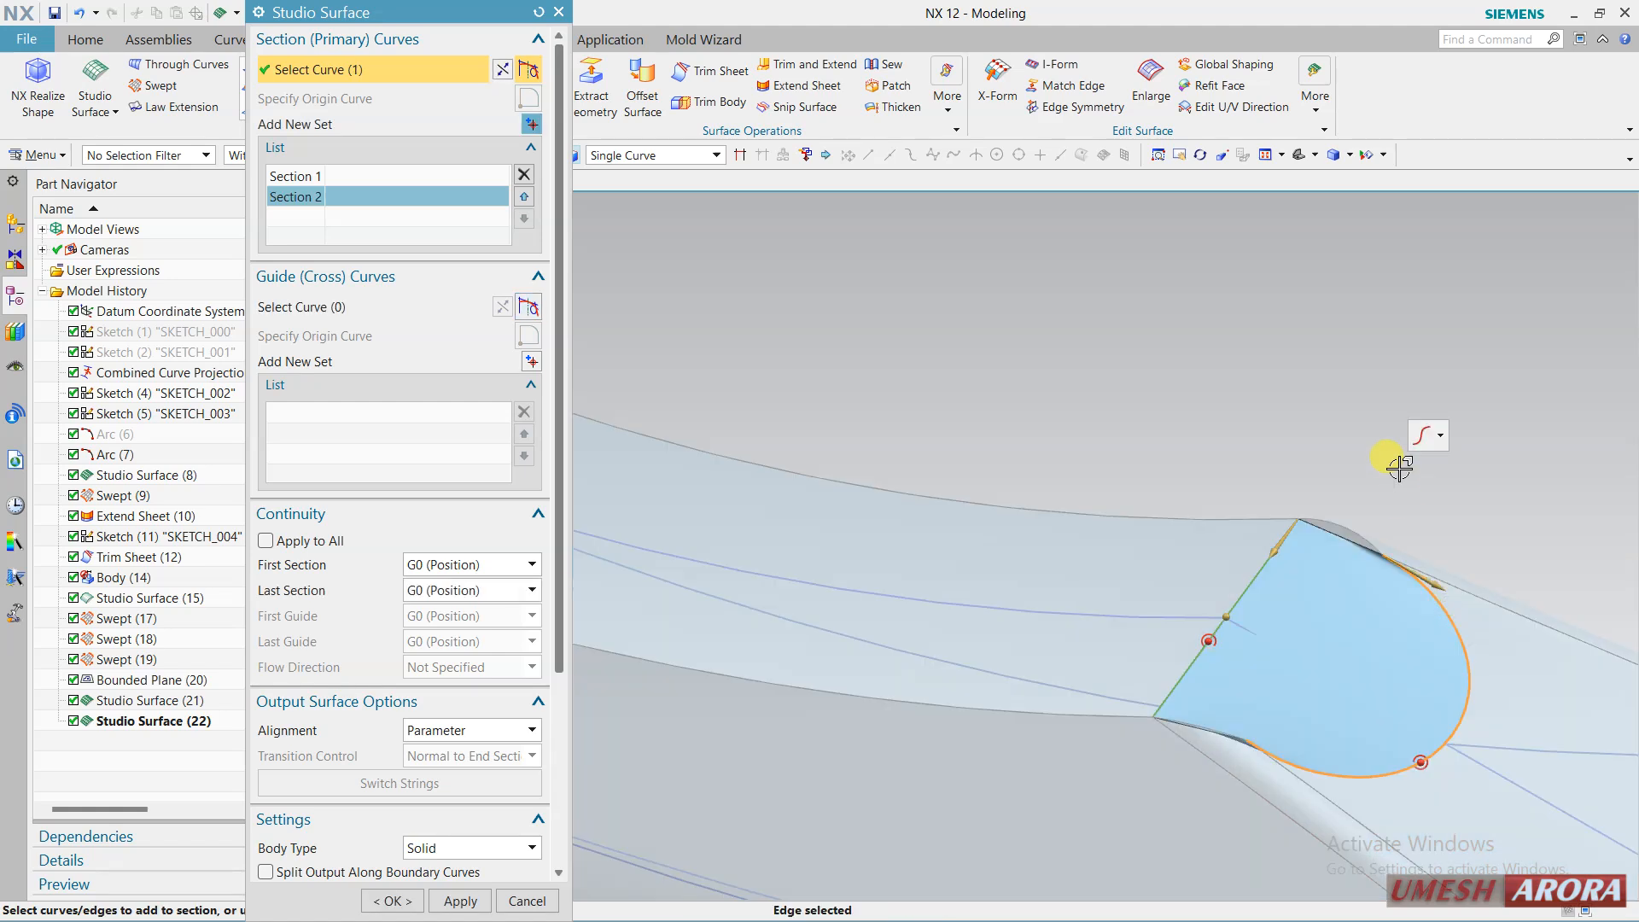
pyautogui.click(388, 309)
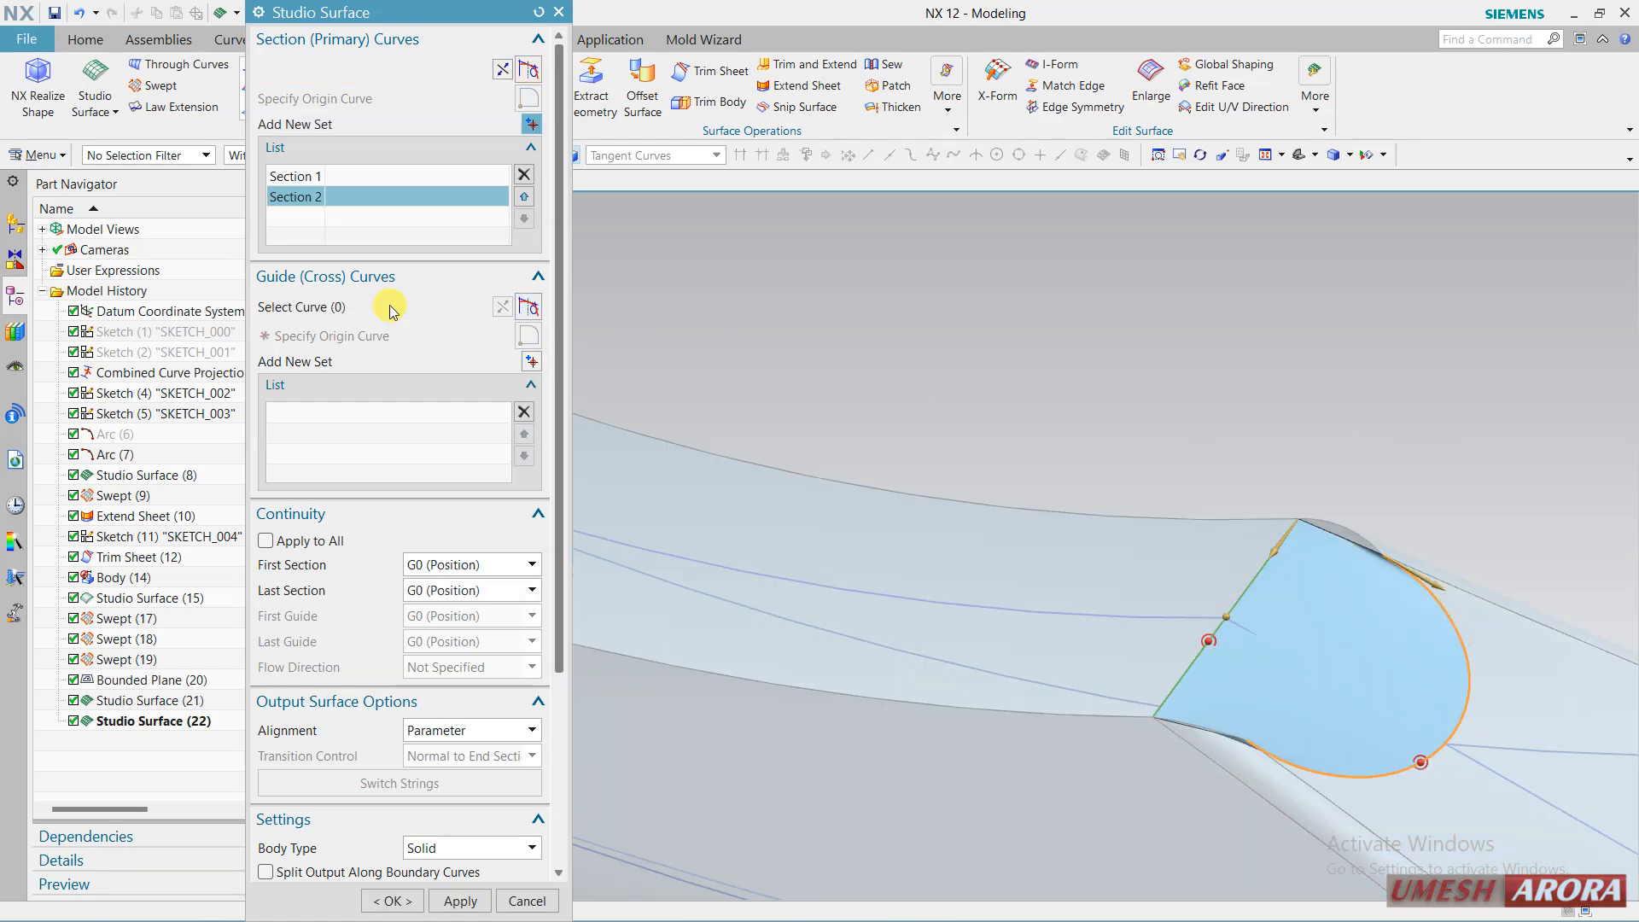
pyautogui.click(1337, 514)
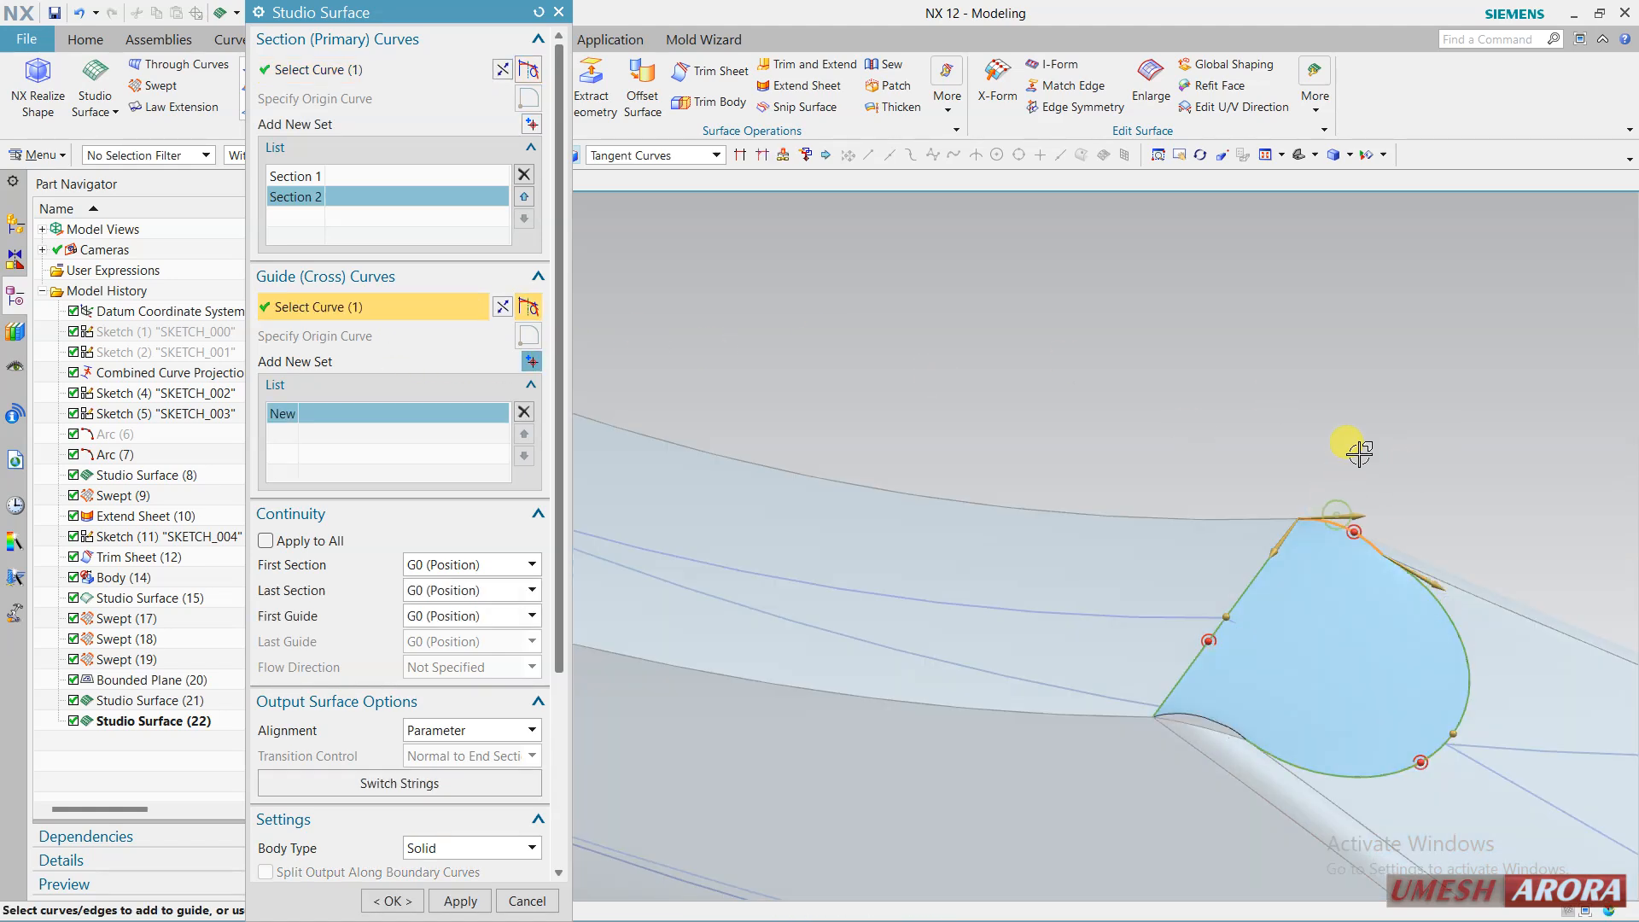
pyautogui.click(531, 361)
pyautogui.click(1181, 725)
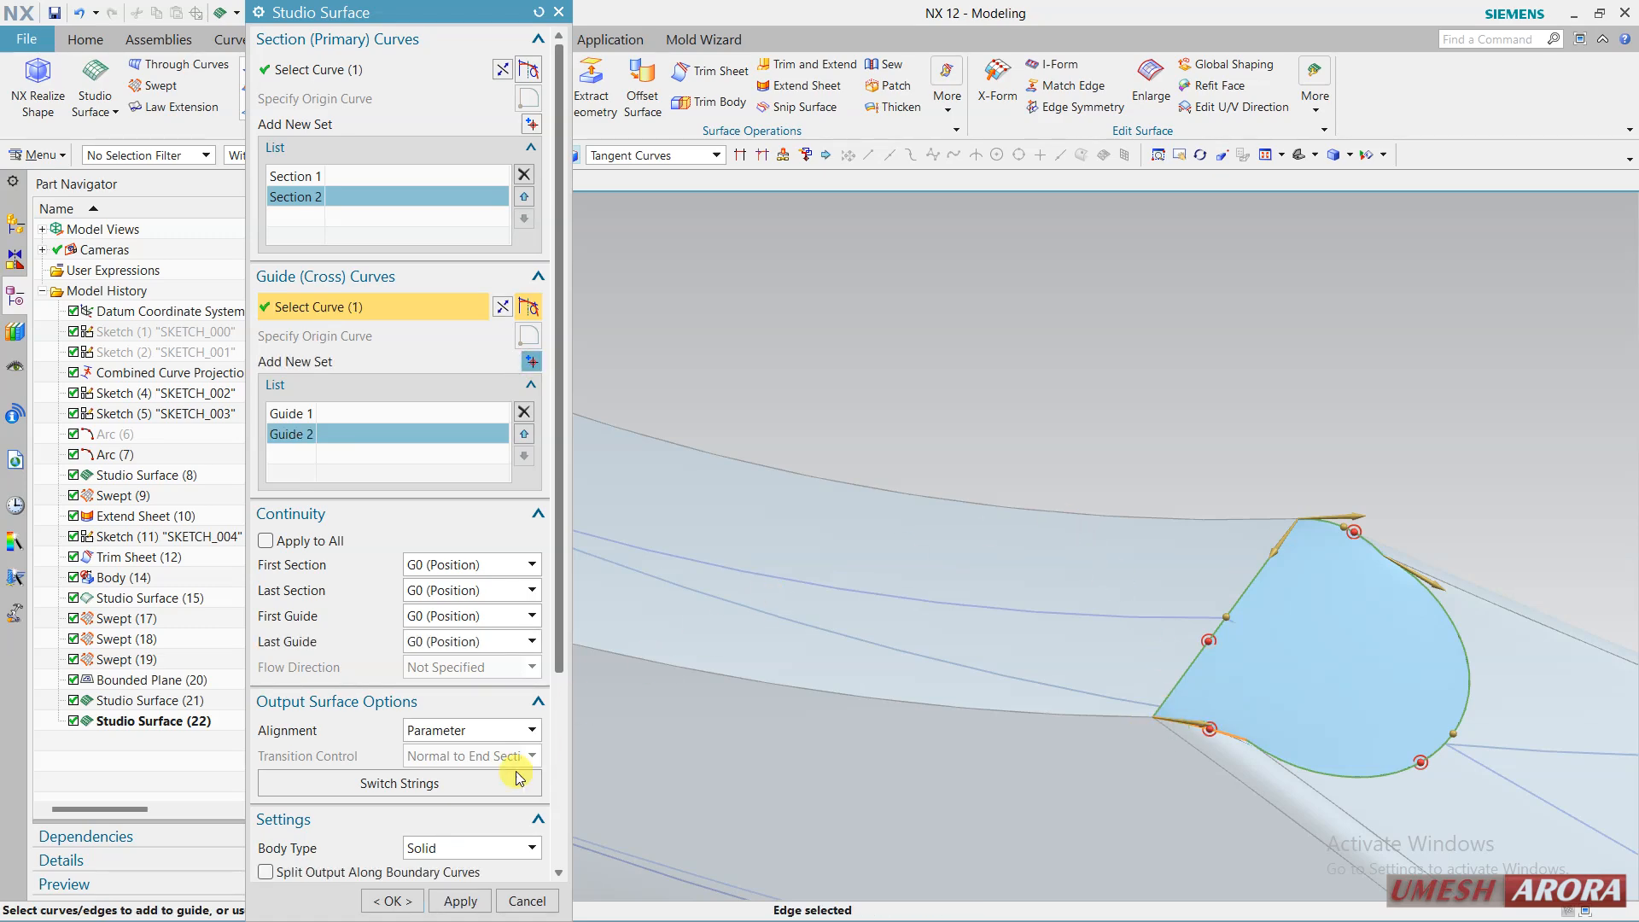
pyautogui.click(399, 900)
# Sew the outer arched sheet as the target with all the remaining sheet bodies as tools into one solid body.
pyautogui.scroll(5, 1127, 447)
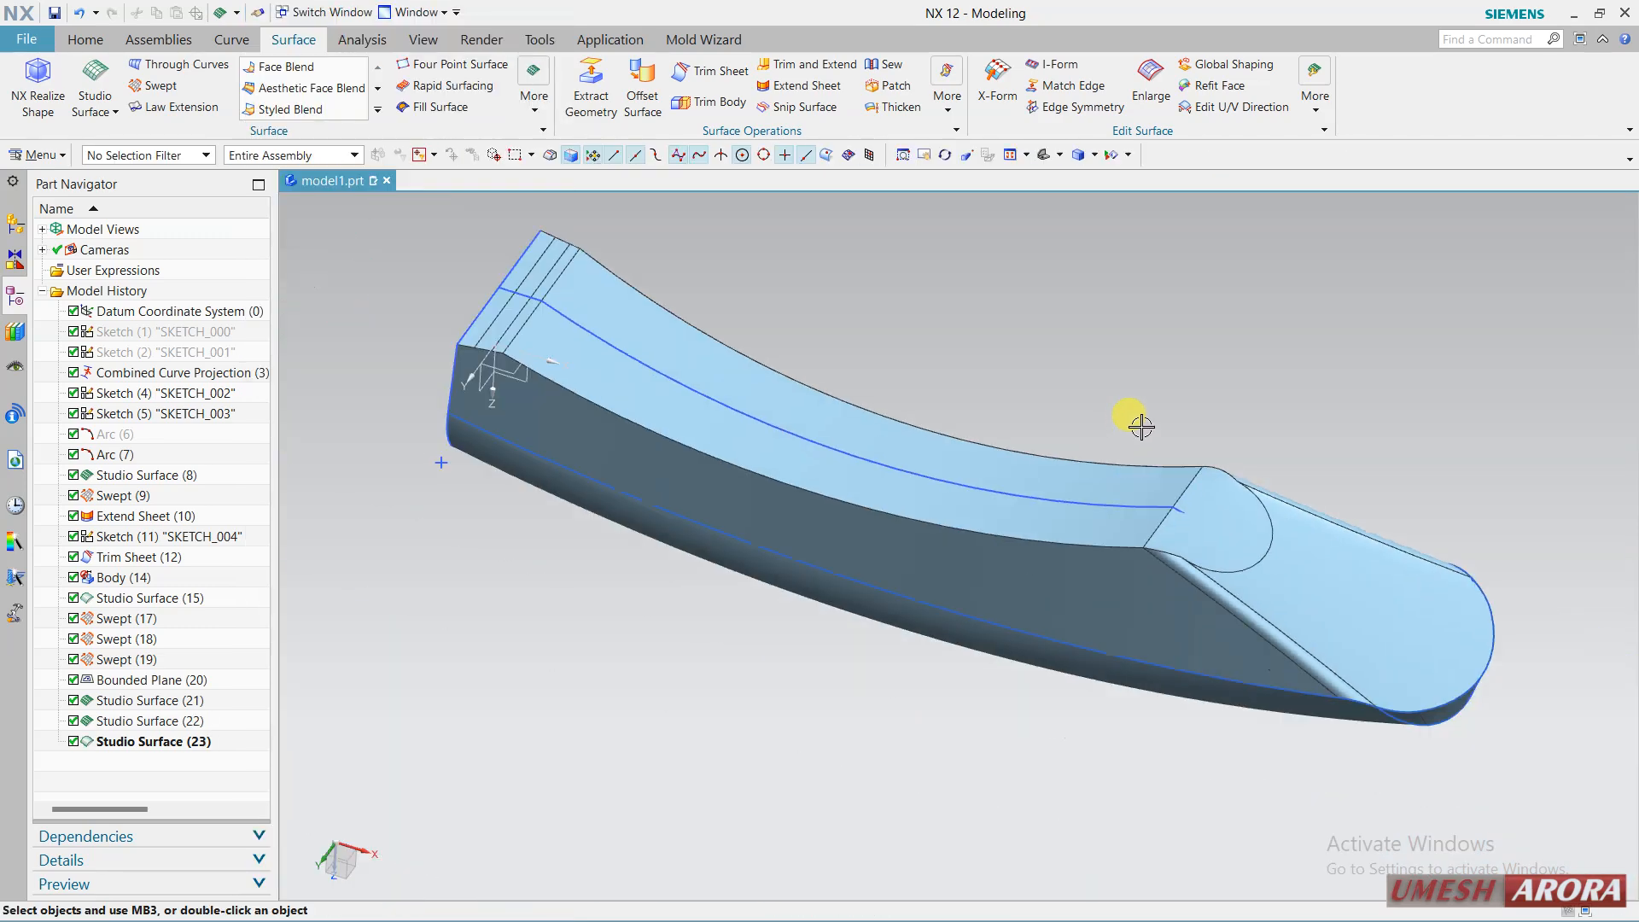
pyautogui.moveTo(1167, 381); pyautogui.dragTo(1145, 596, button='middle')
pyautogui.scroll(-2, 1205, 401)
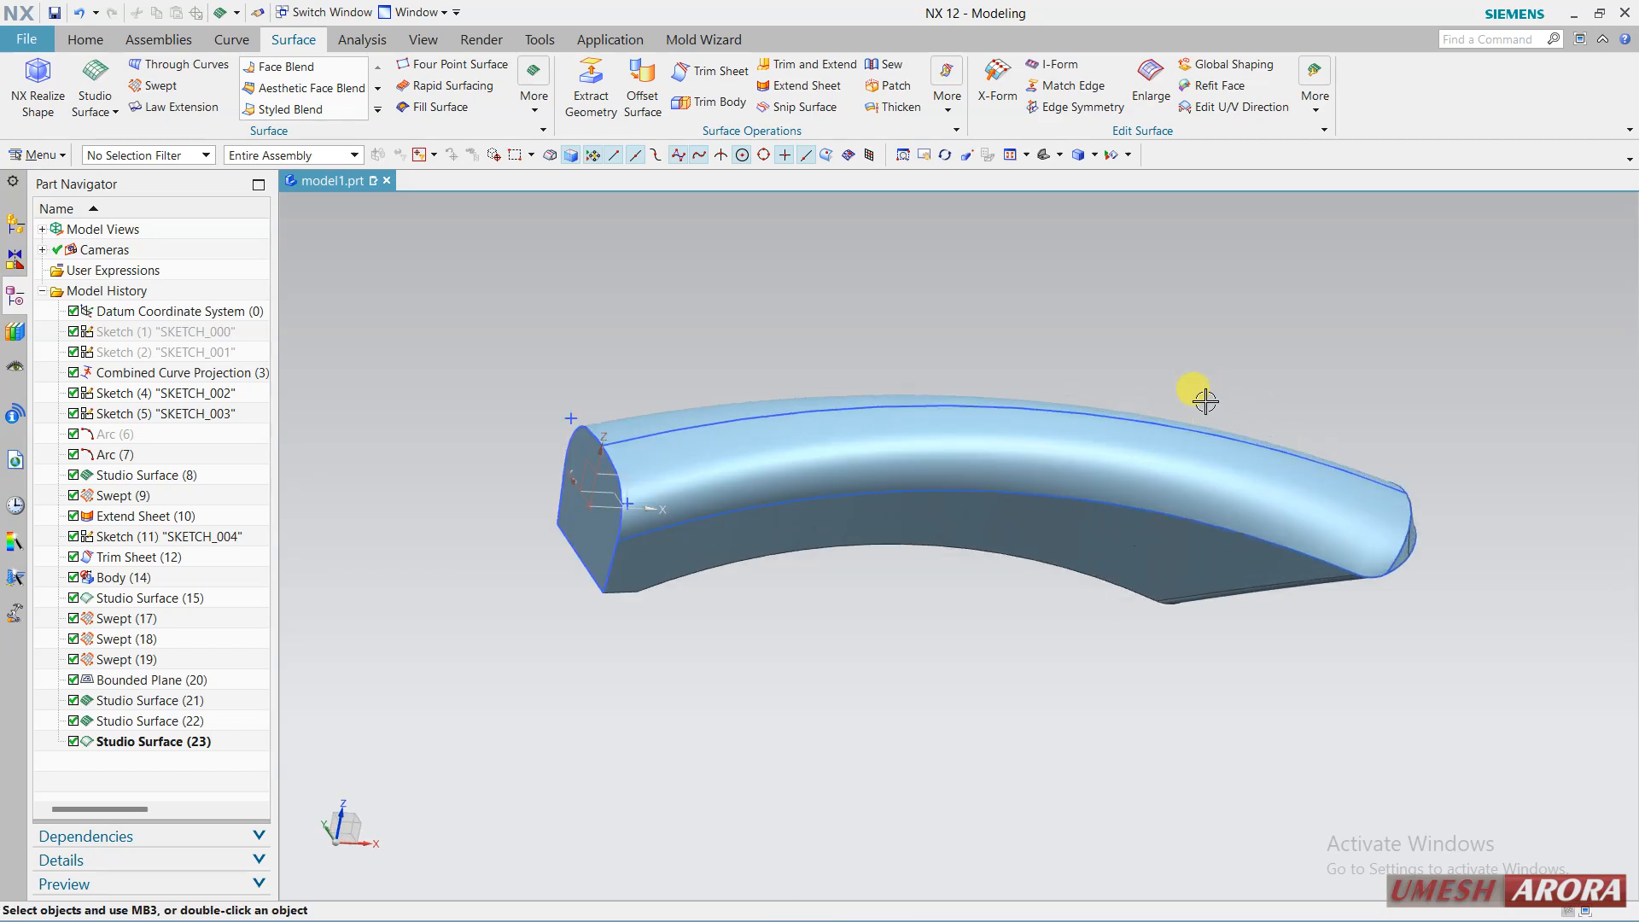
pyautogui.click(890, 69)
pyautogui.click(854, 474)
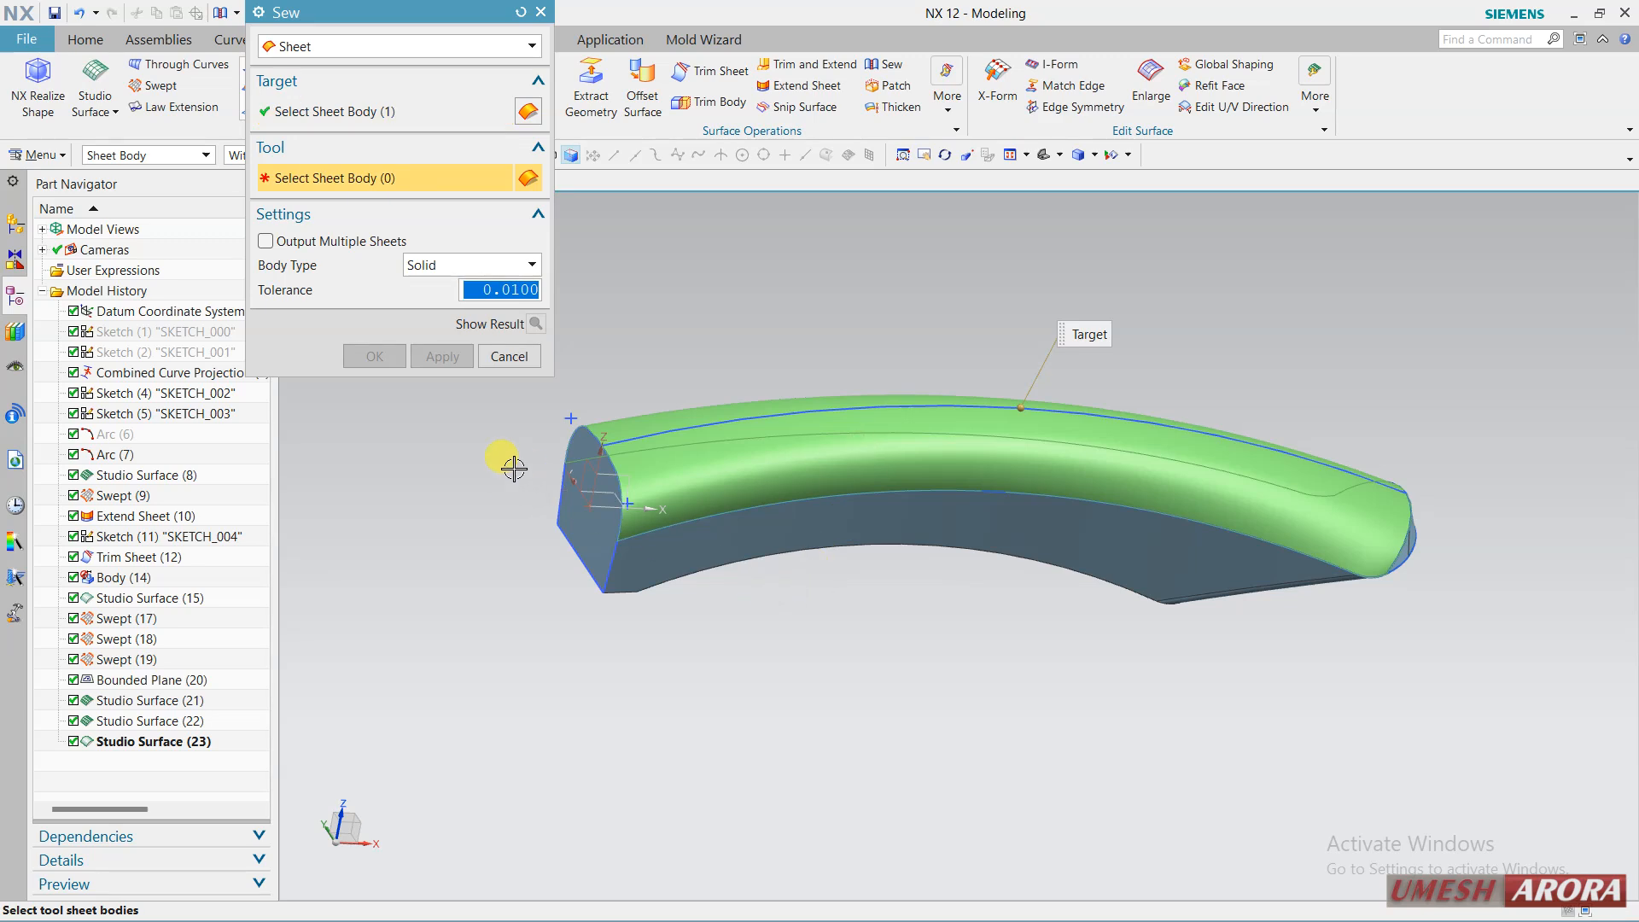
pyautogui.moveTo(1507, 304); pyautogui.dragTo(469, 732)
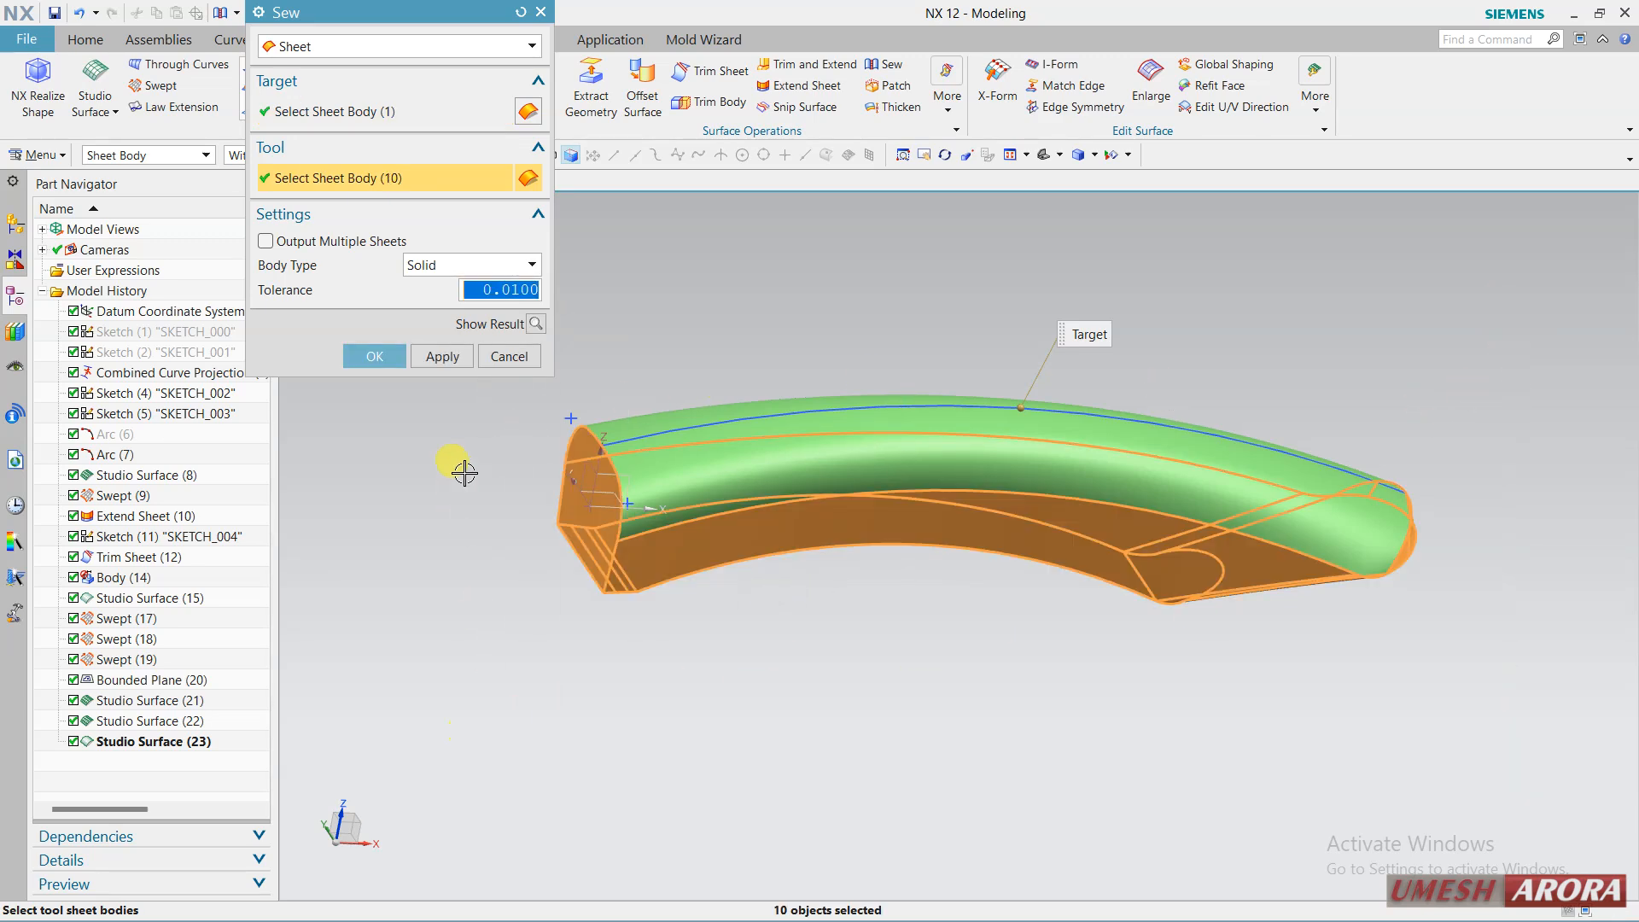
pyautogui.click(533, 324)
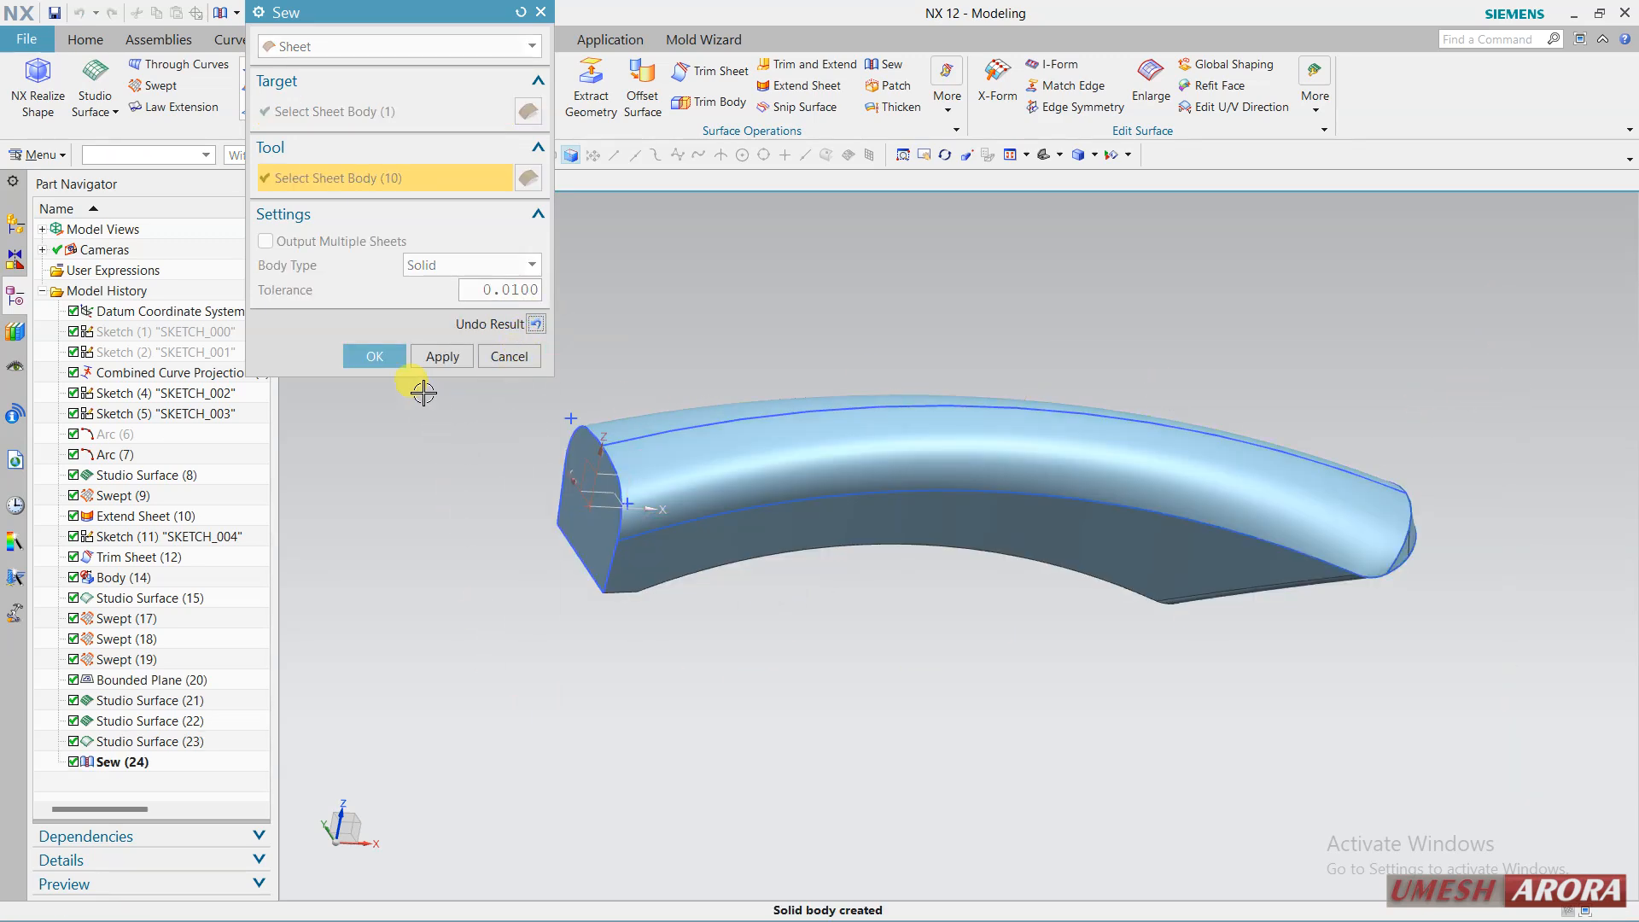
pyautogui.click(376, 356)
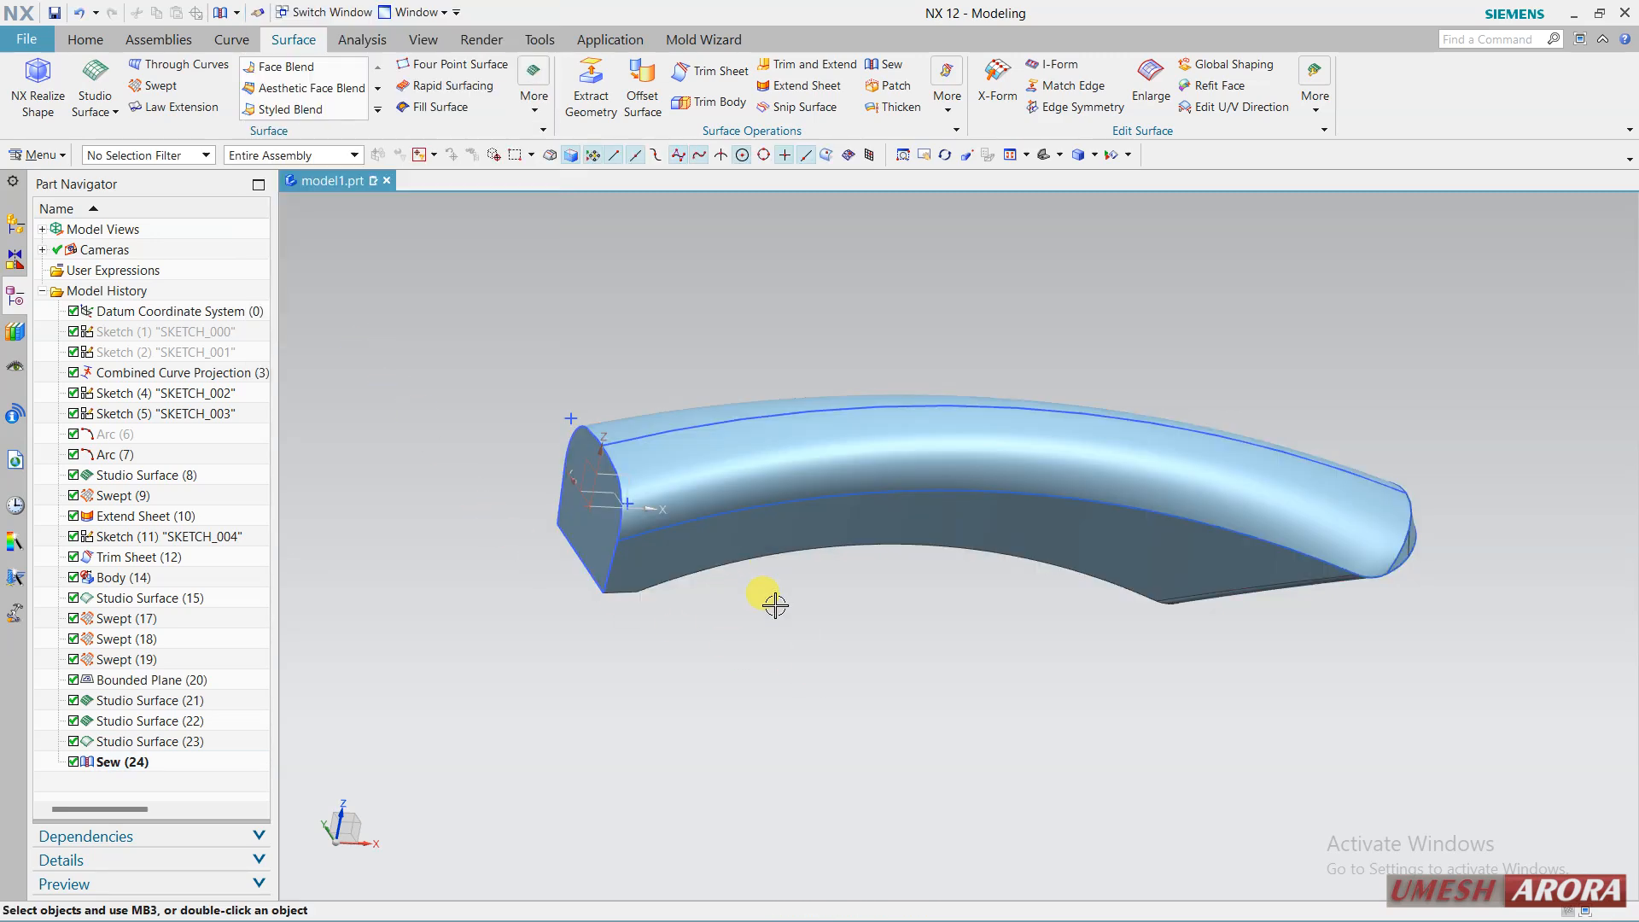
# Hide the body through the last Studio Surface in the model history and show it again.
pyautogui.moveTo(798, 563); pyautogui.dragTo(780, 604, button='middle')
pyautogui.click(519, 779)
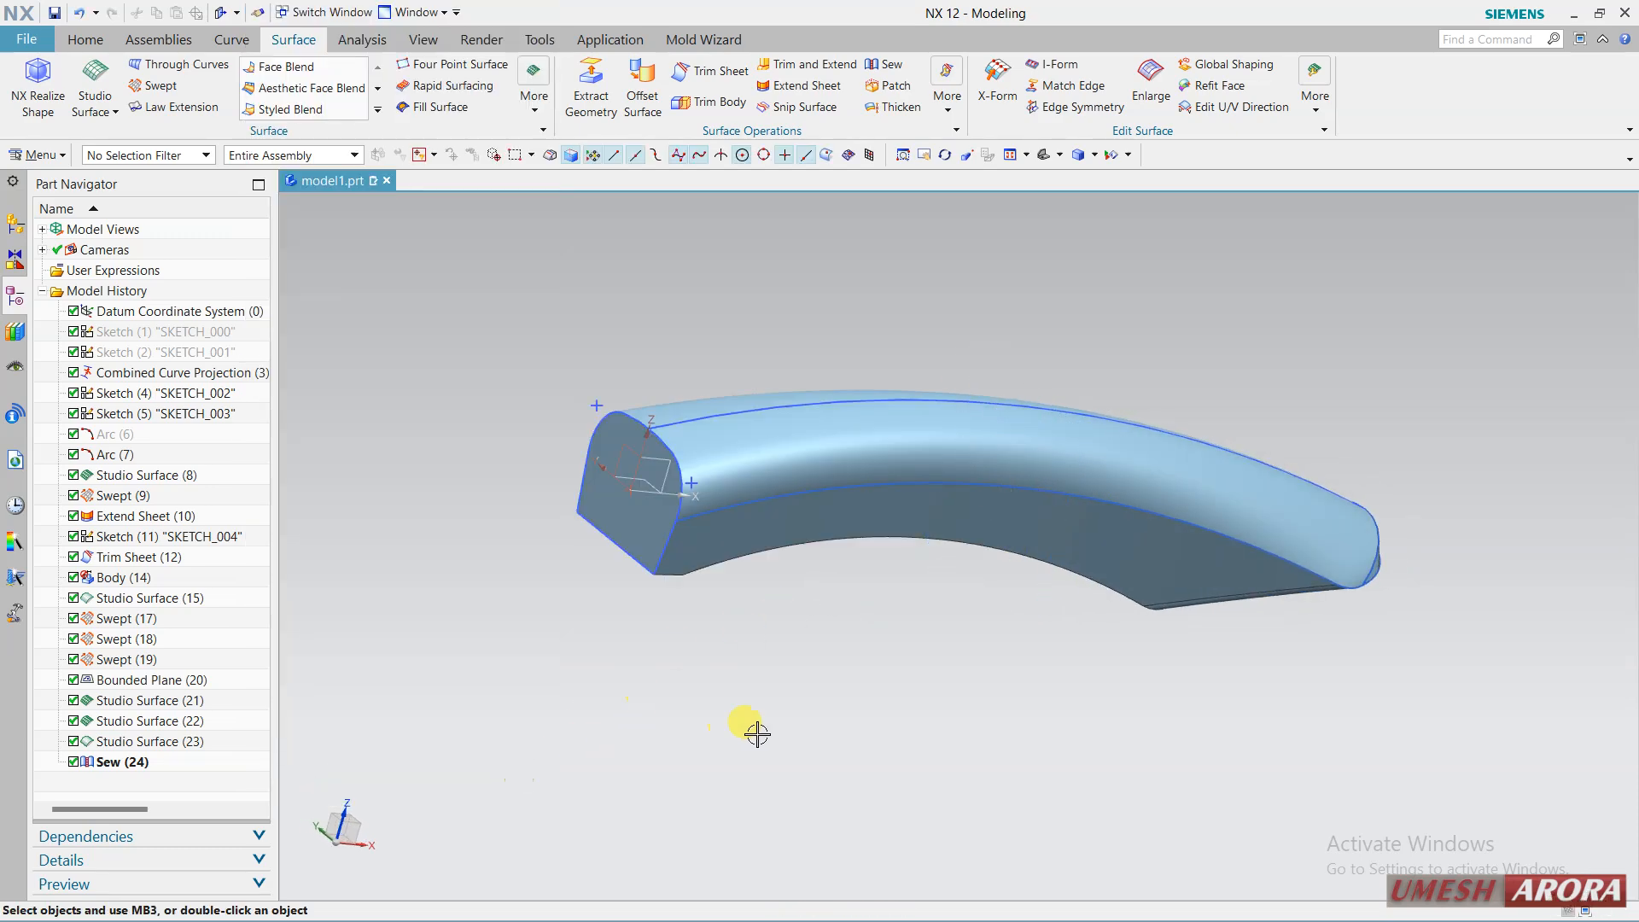
pyautogui.click(133, 742)
pyautogui.rightClick(134, 738)
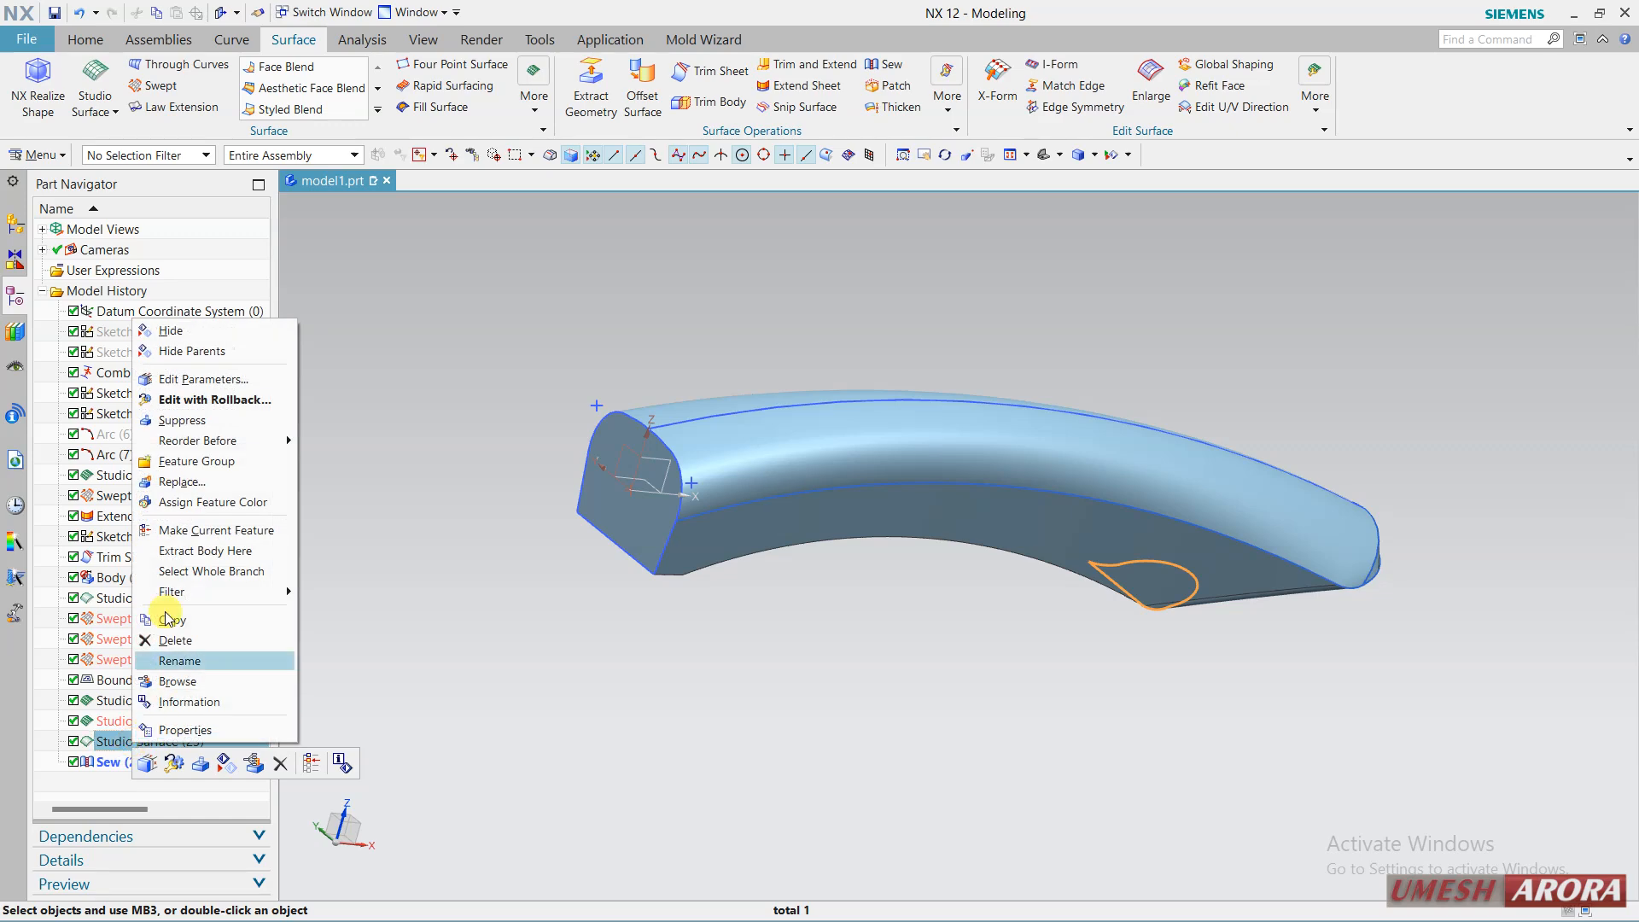
pyautogui.click(167, 330)
pyautogui.click(141, 742)
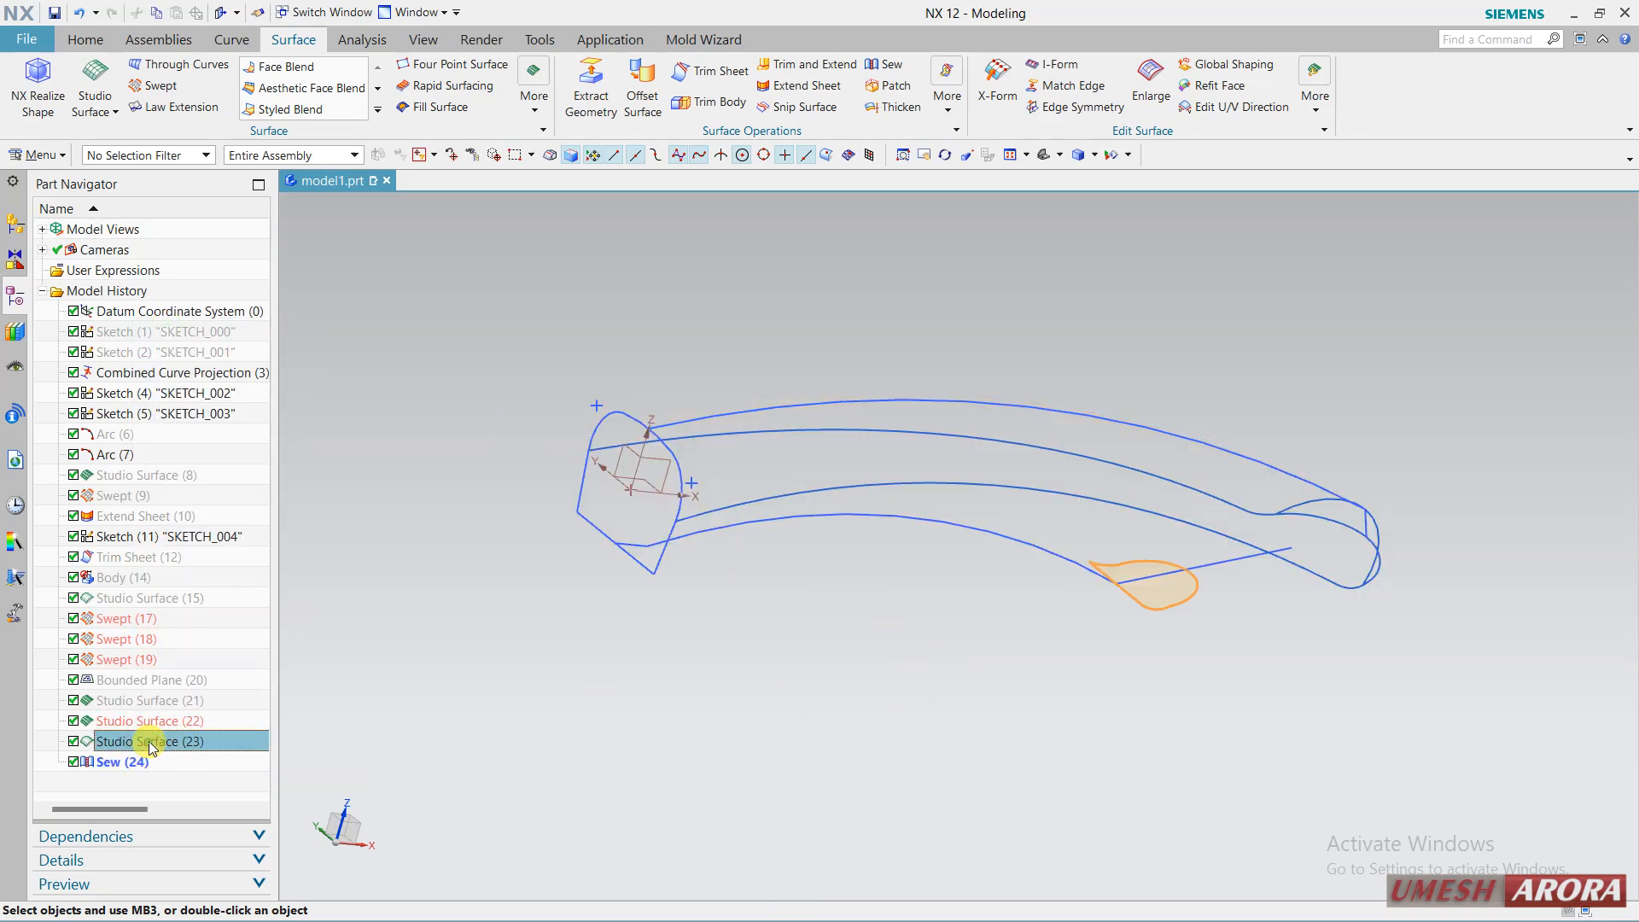
pyautogui.rightClick(150, 742)
pyautogui.click(190, 331)
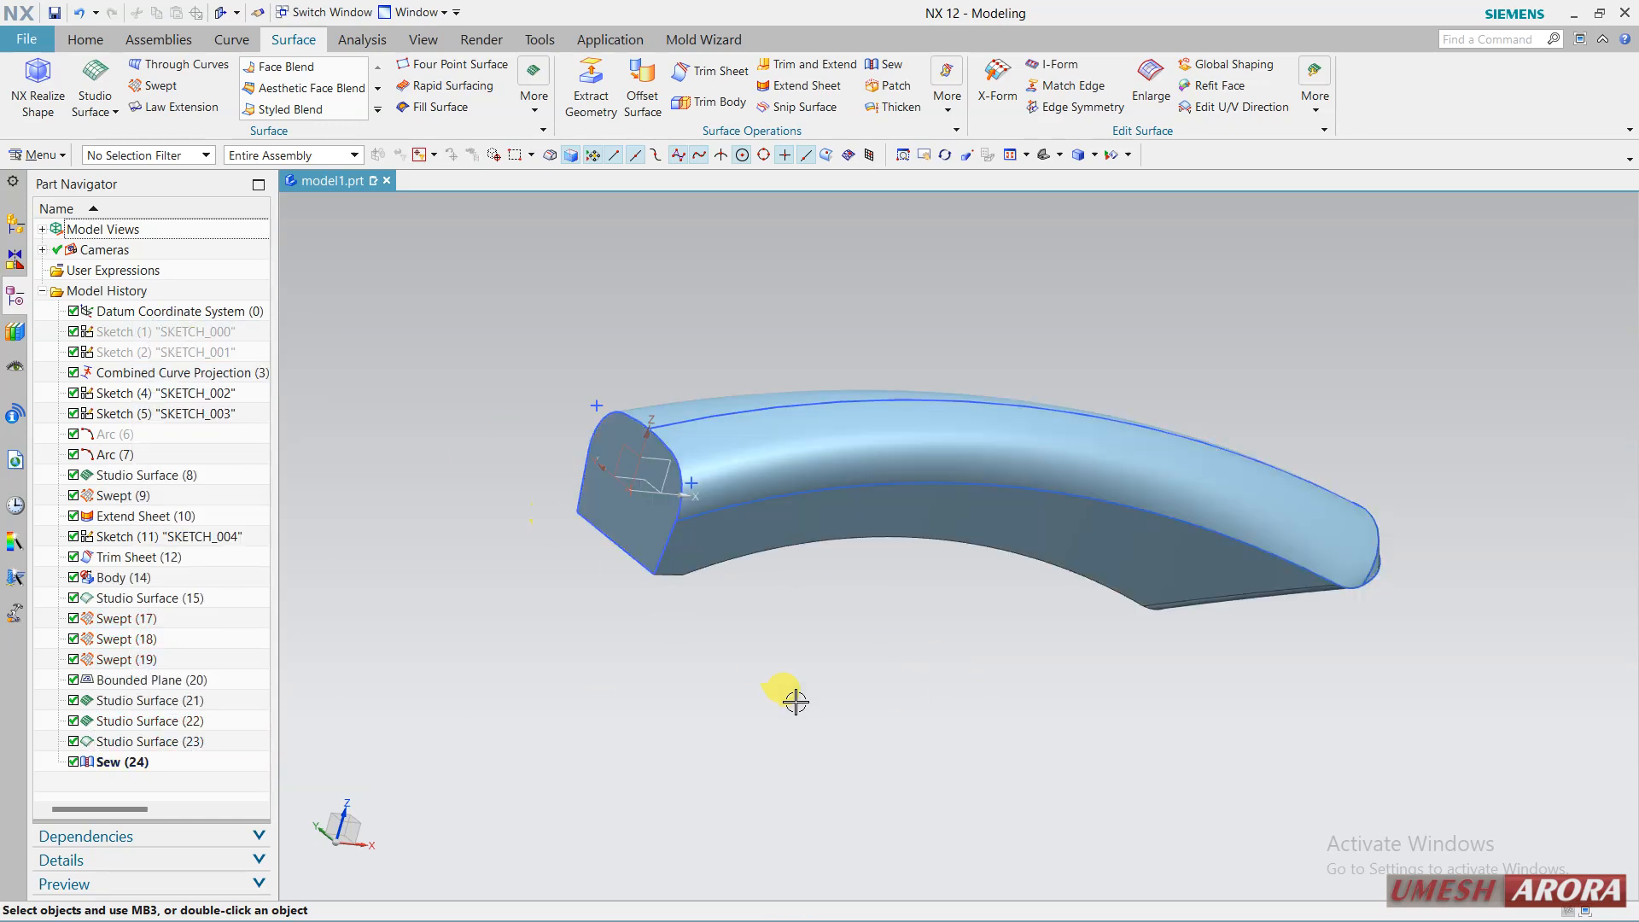
pyautogui.moveTo(722, 542); pyautogui.dragTo(828, 392, button='middle')
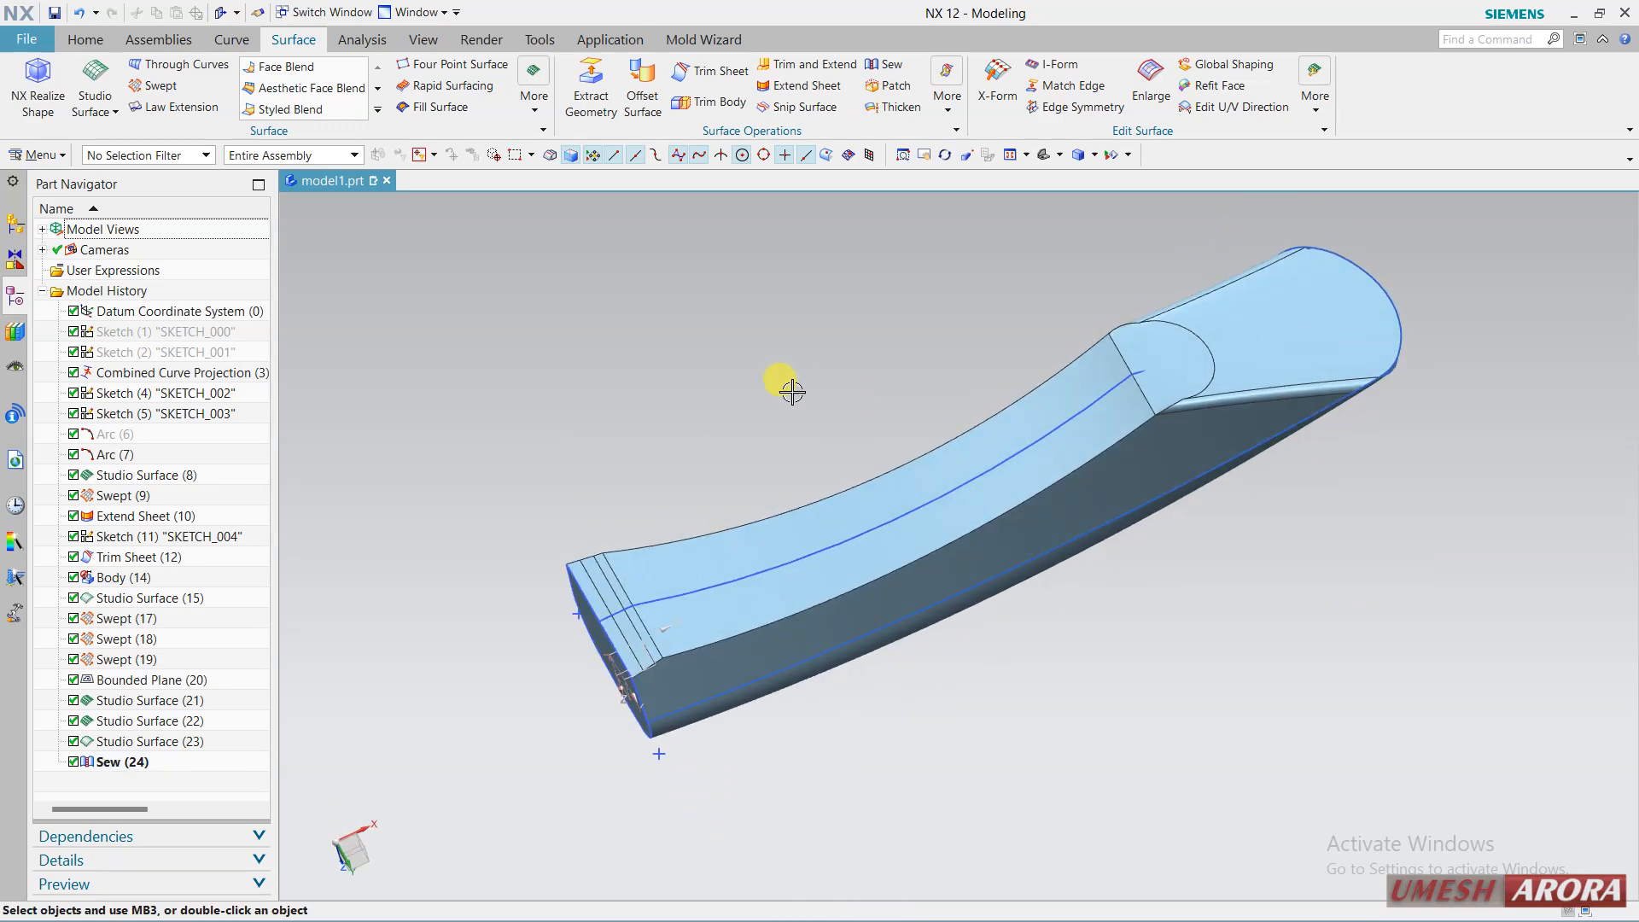
pyautogui.moveTo(613, 283); pyautogui.dragTo(648, 359, button='middle')
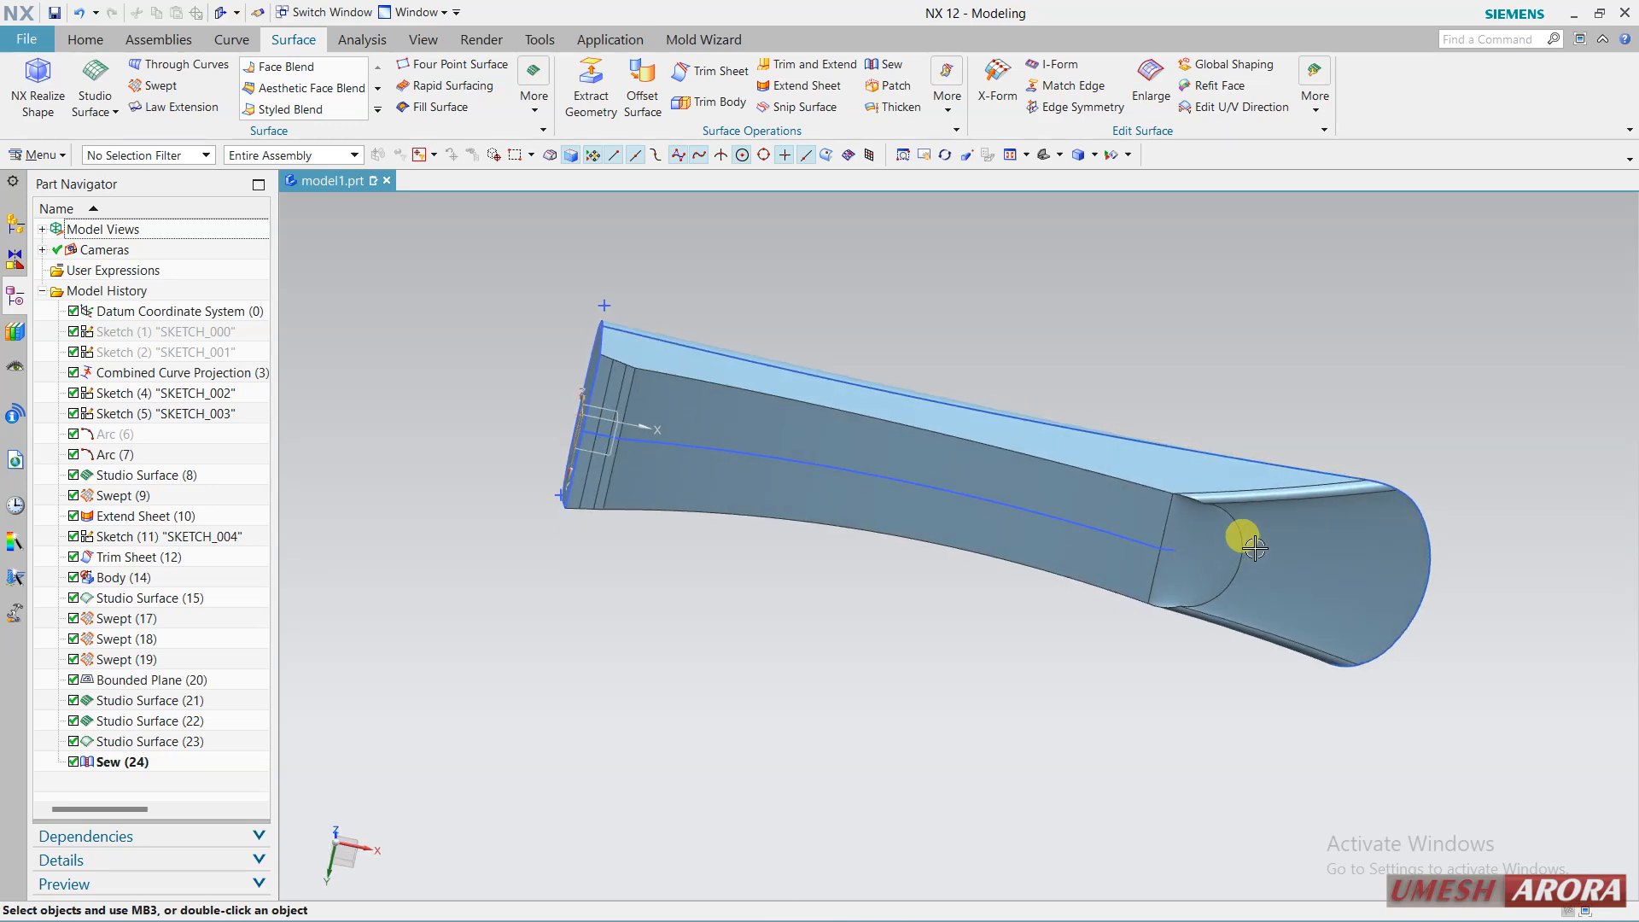
pyautogui.scroll(-5, 1228, 554)
pyautogui.moveTo(1237, 629); pyautogui.dragTo(1232, 532, button='middle')
pyautogui.scroll(5, 1042, 600)
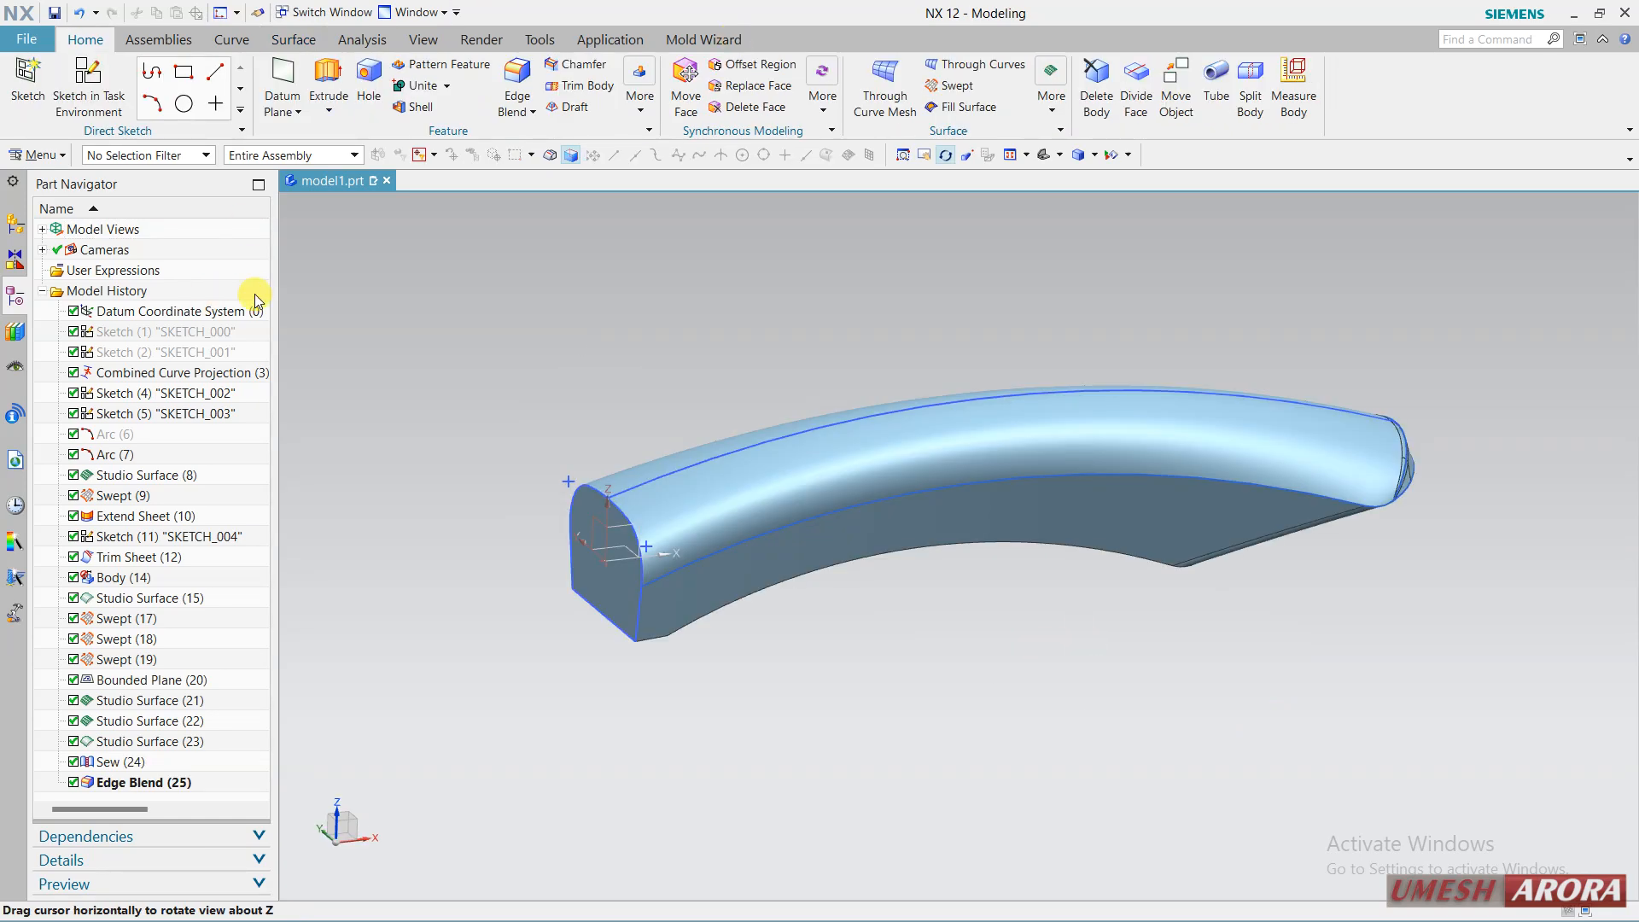
# Shell the solid with a 1 mm wall, removing the end strip faces, long curved underside, rounded transition face and sloped face.
pyautogui.click(399, 109)
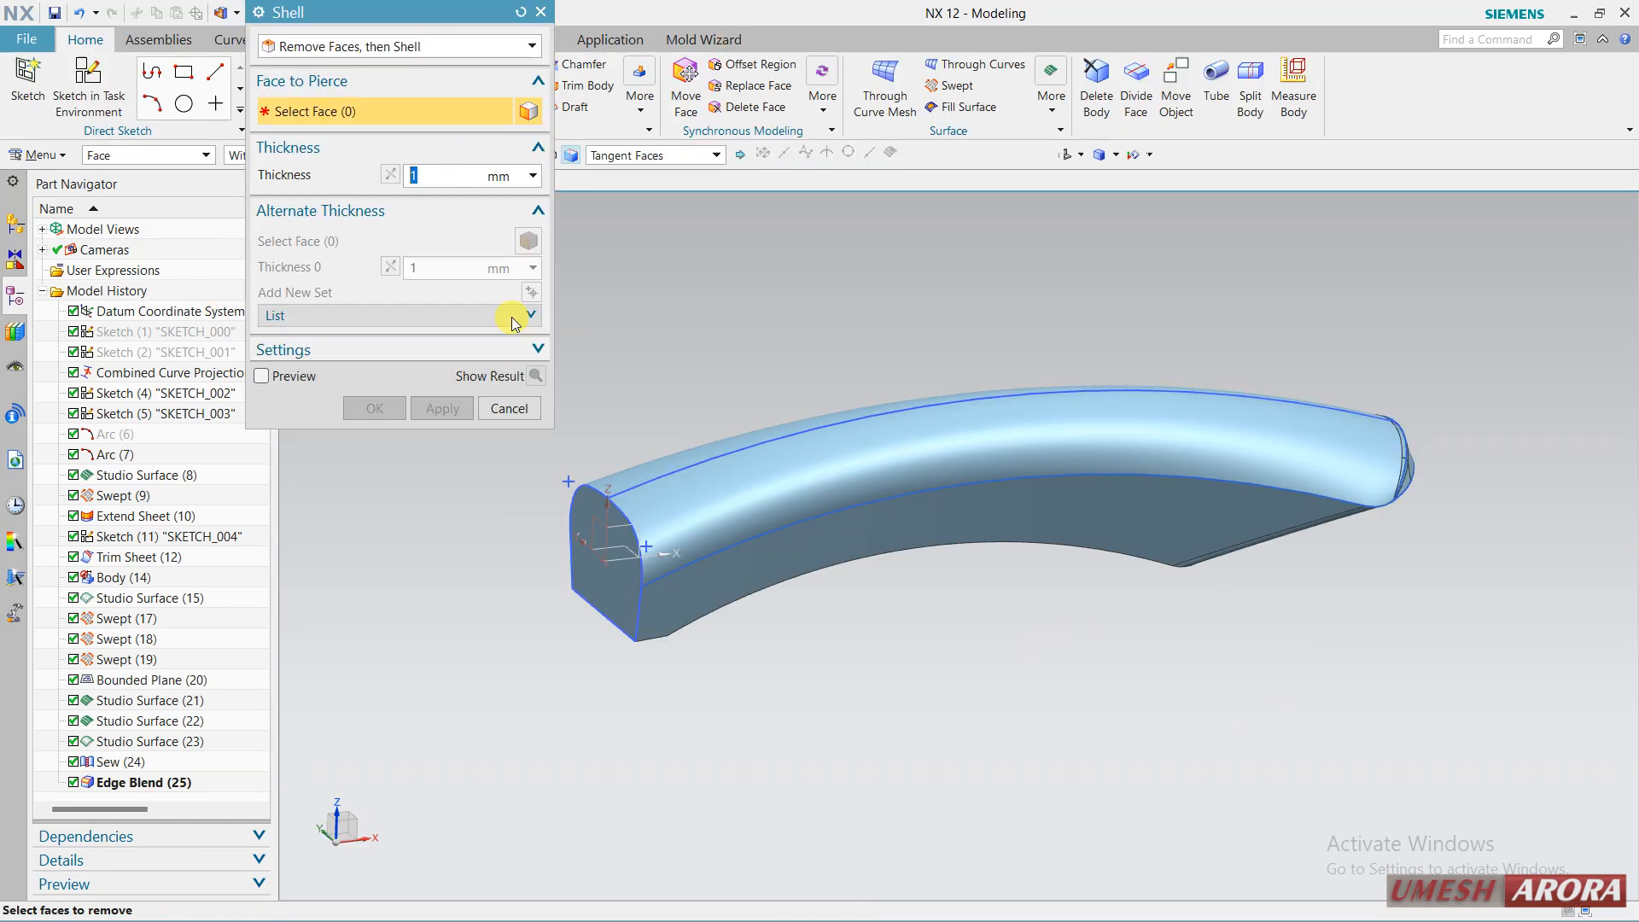
pyautogui.moveTo(950, 681); pyautogui.dragTo(750, 410, button='middle')
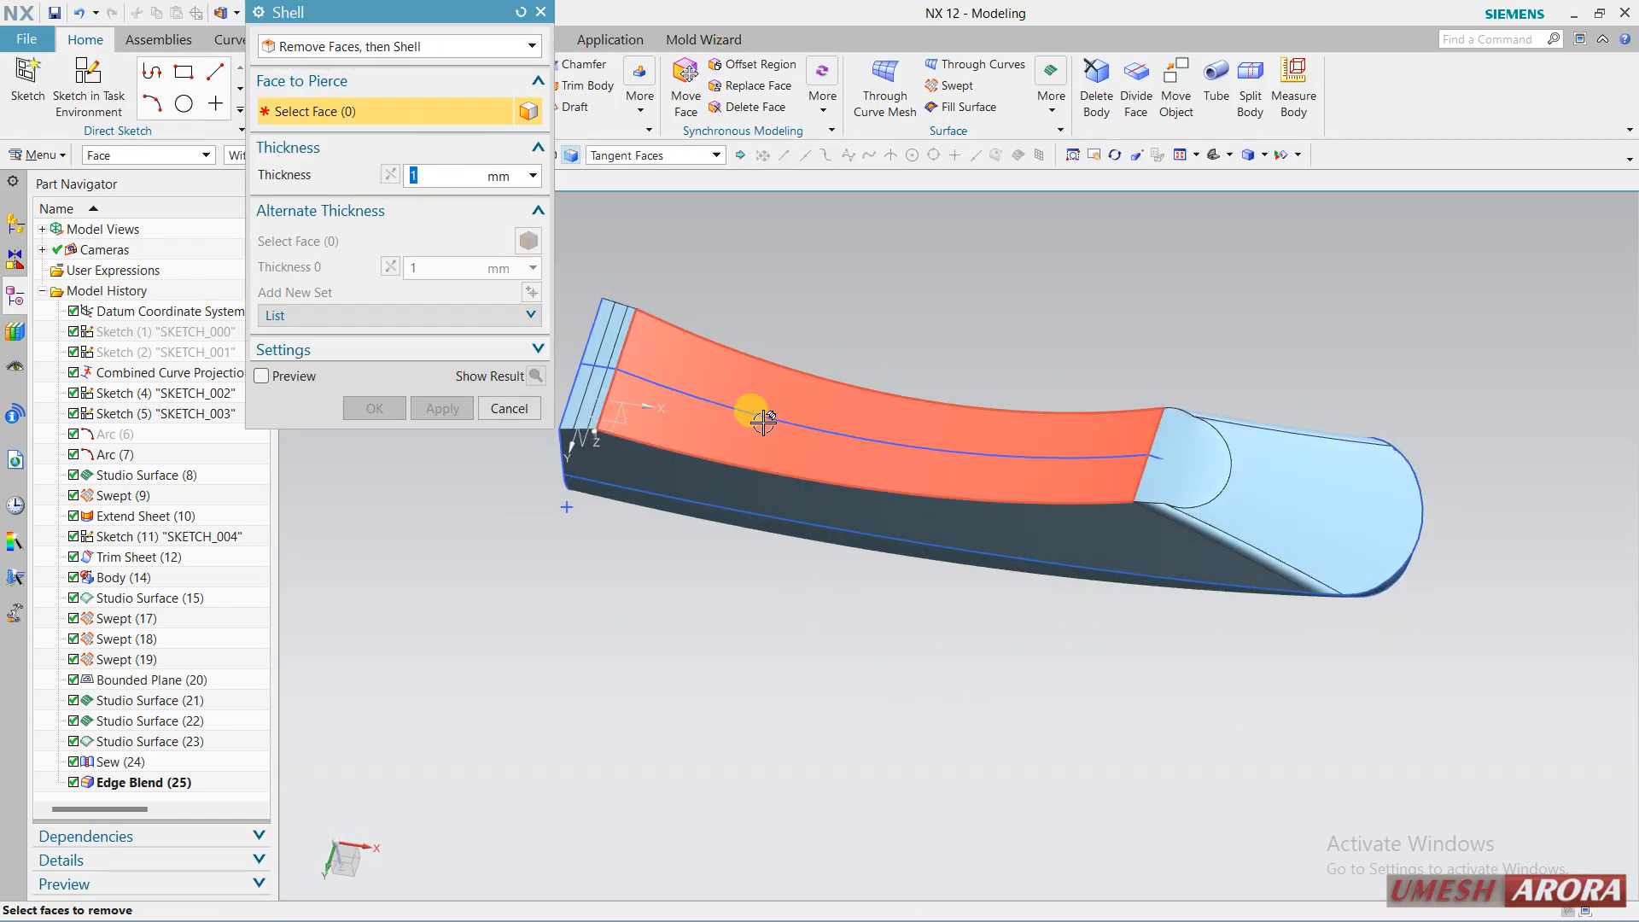
pyautogui.click(600, 348)
pyautogui.click(658, 347)
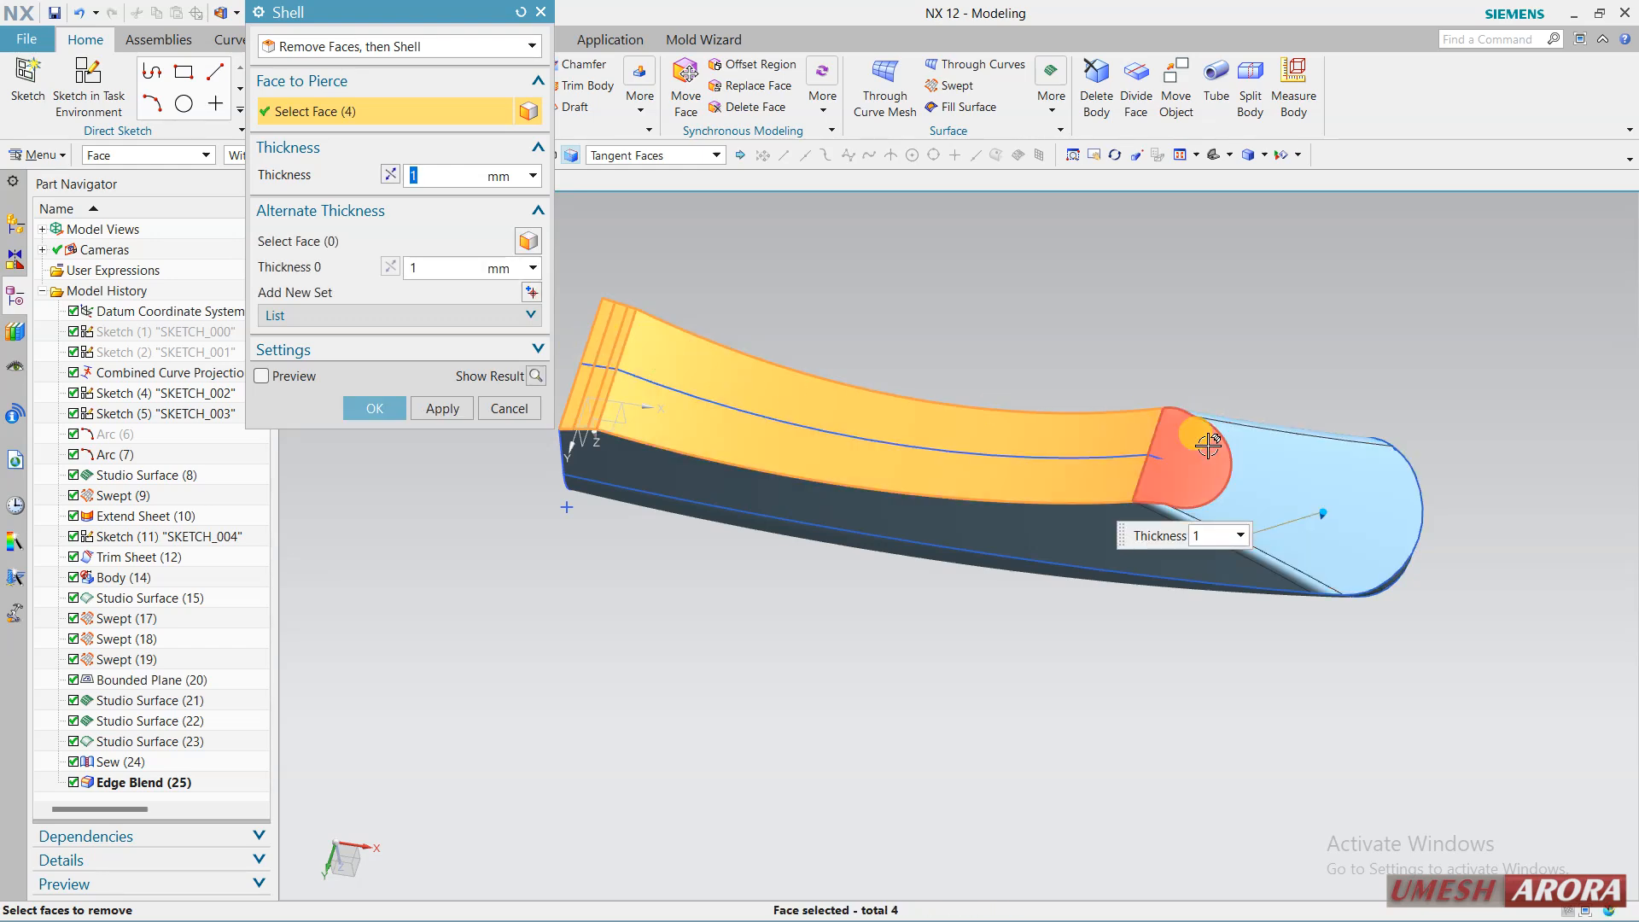
pyautogui.click(1207, 434)
pyautogui.click(1282, 476)
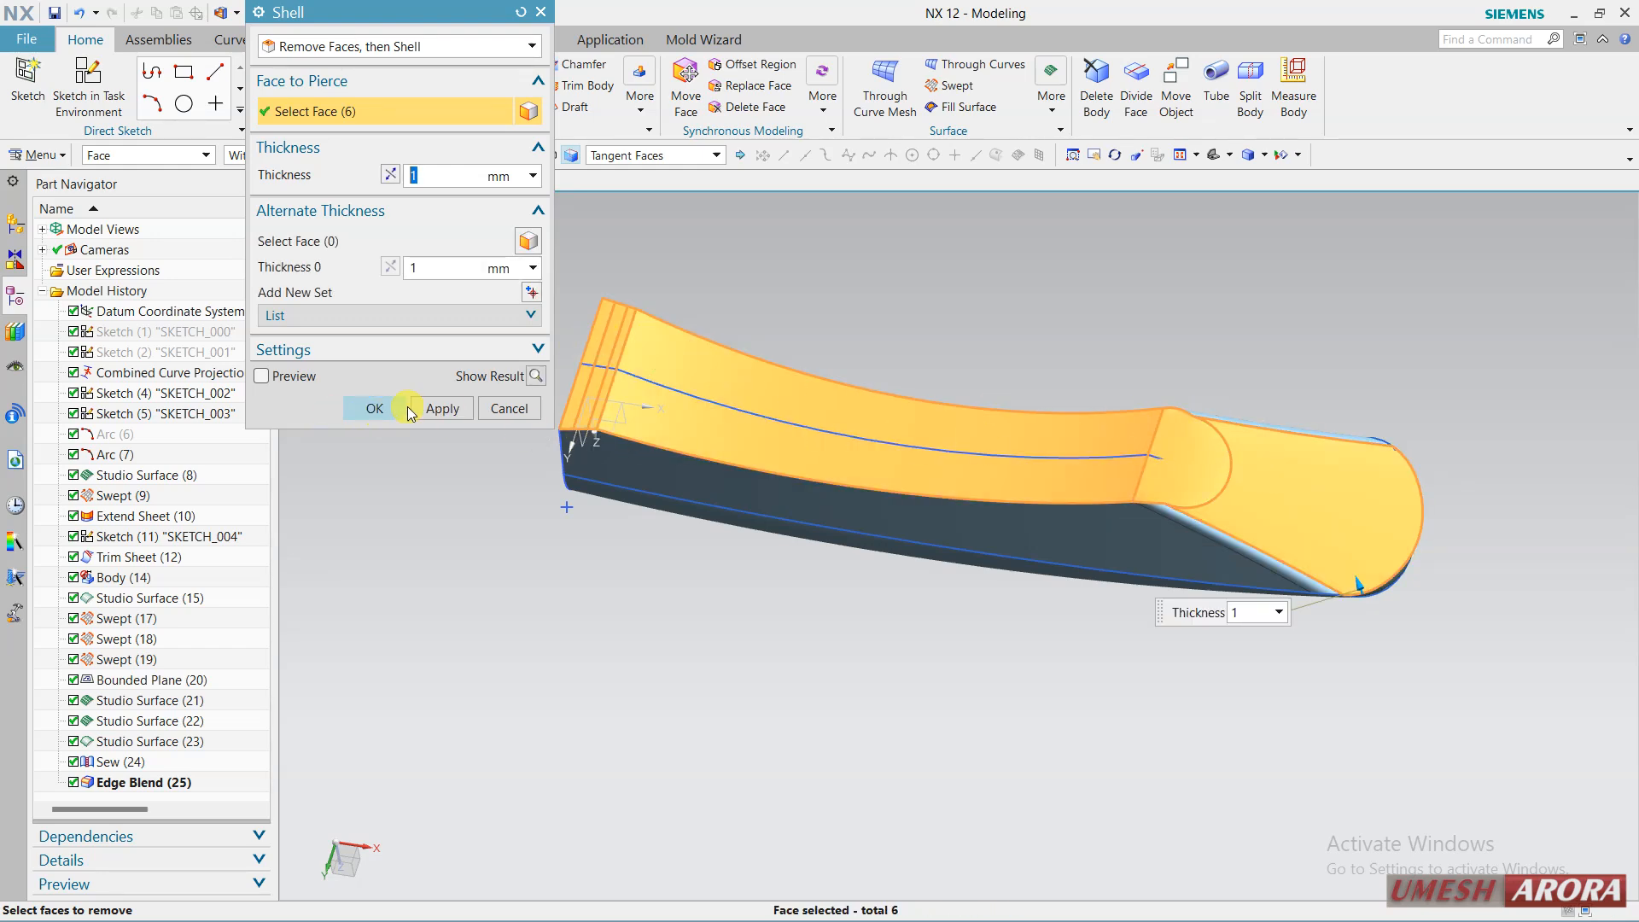
pyautogui.click(534, 376)
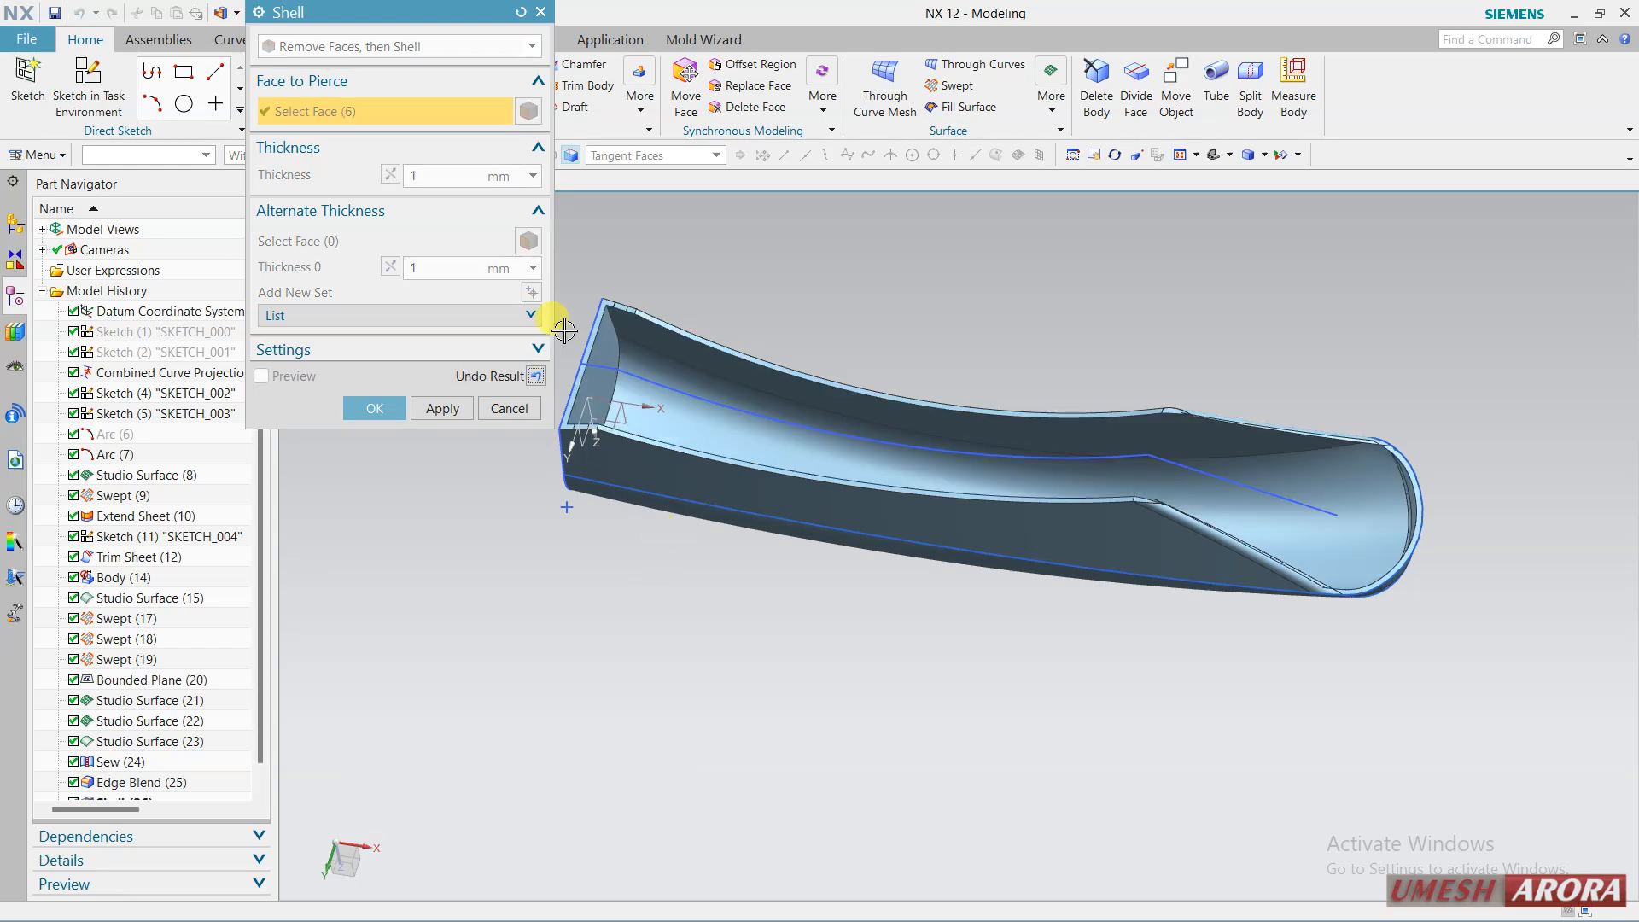
pyautogui.click(536, 377)
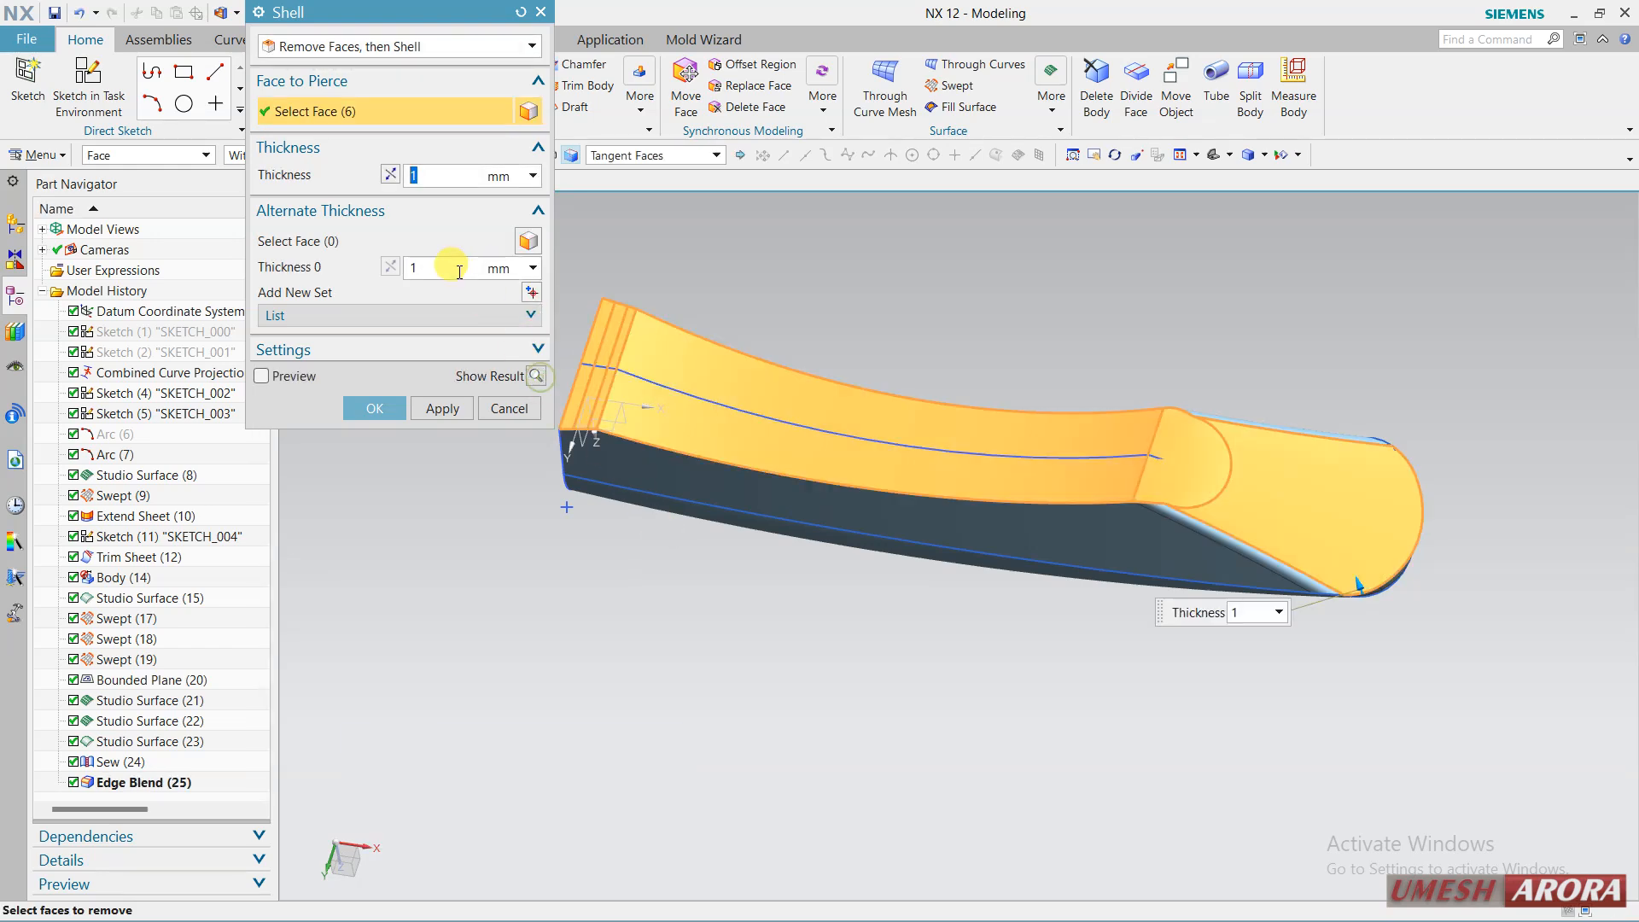
pyautogui.click(458, 270)
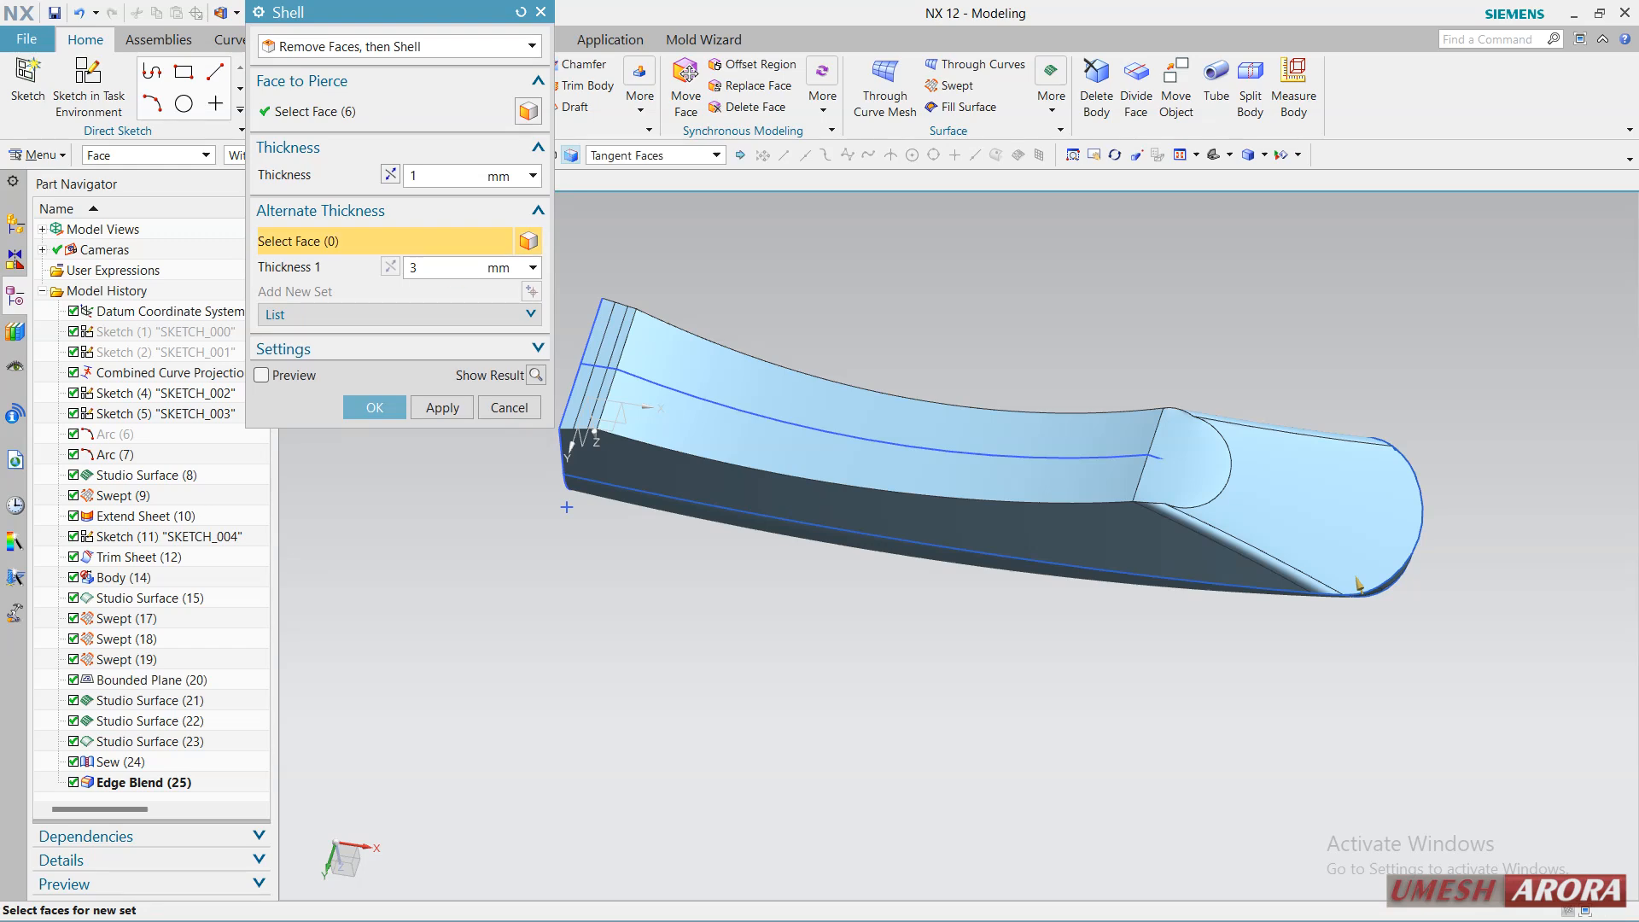
pyautogui.click(374, 409)
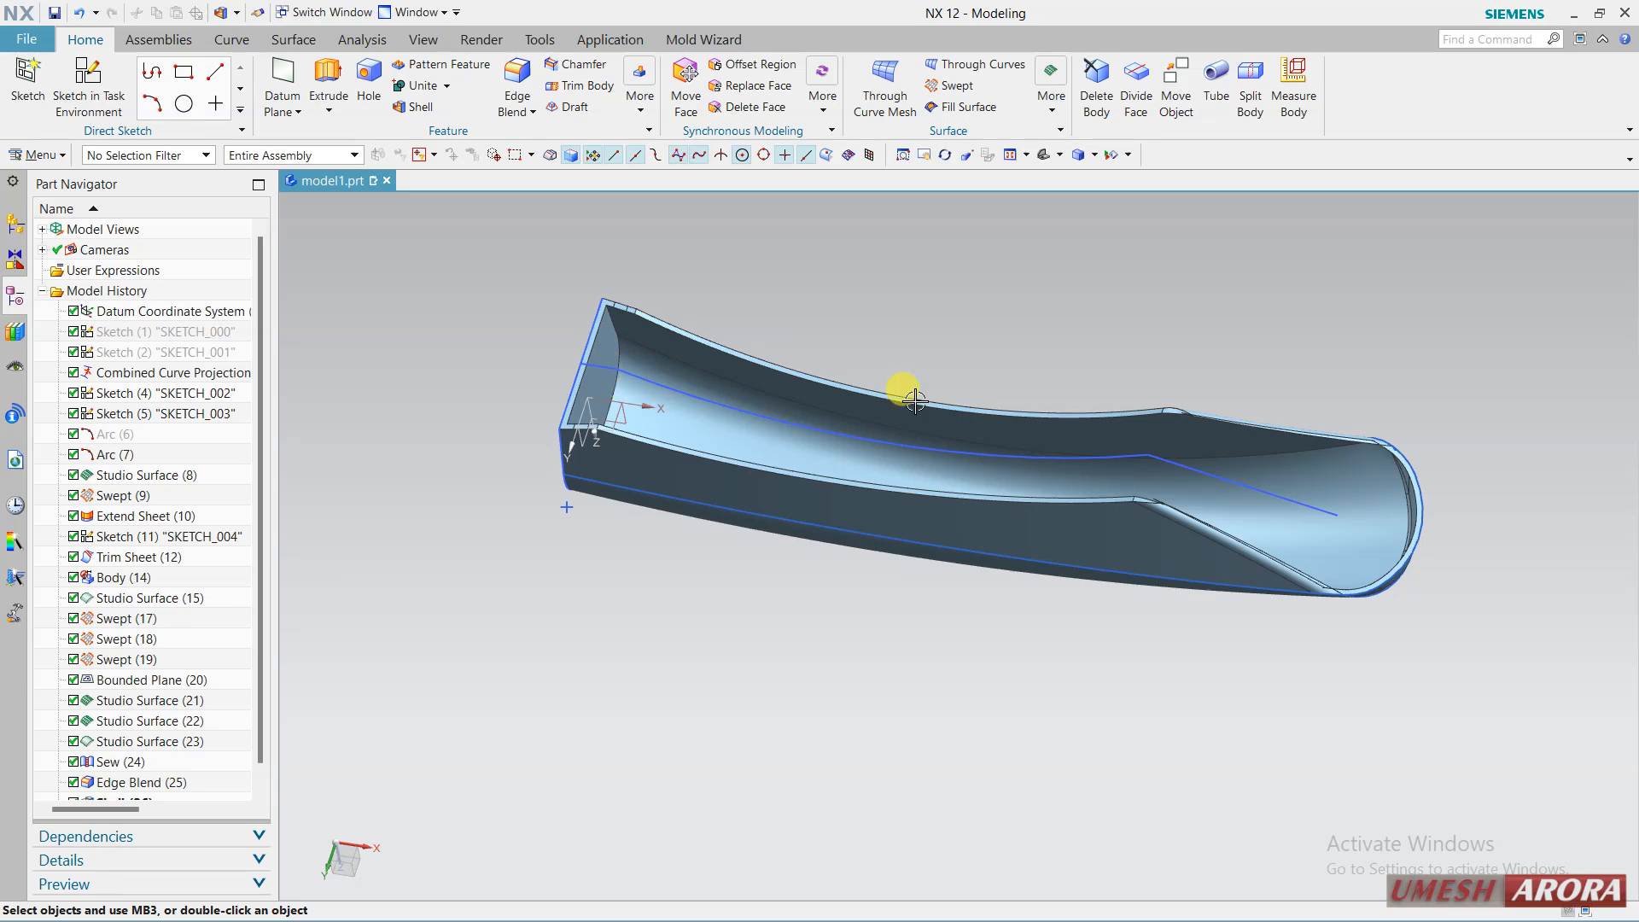
# Hide the remaining sketches, combined projection curve and arc so only the shelled body shows, and inspect it from several directions.
pyautogui.moveTo(901, 392); pyautogui.dragTo(965, 553, button='middle')
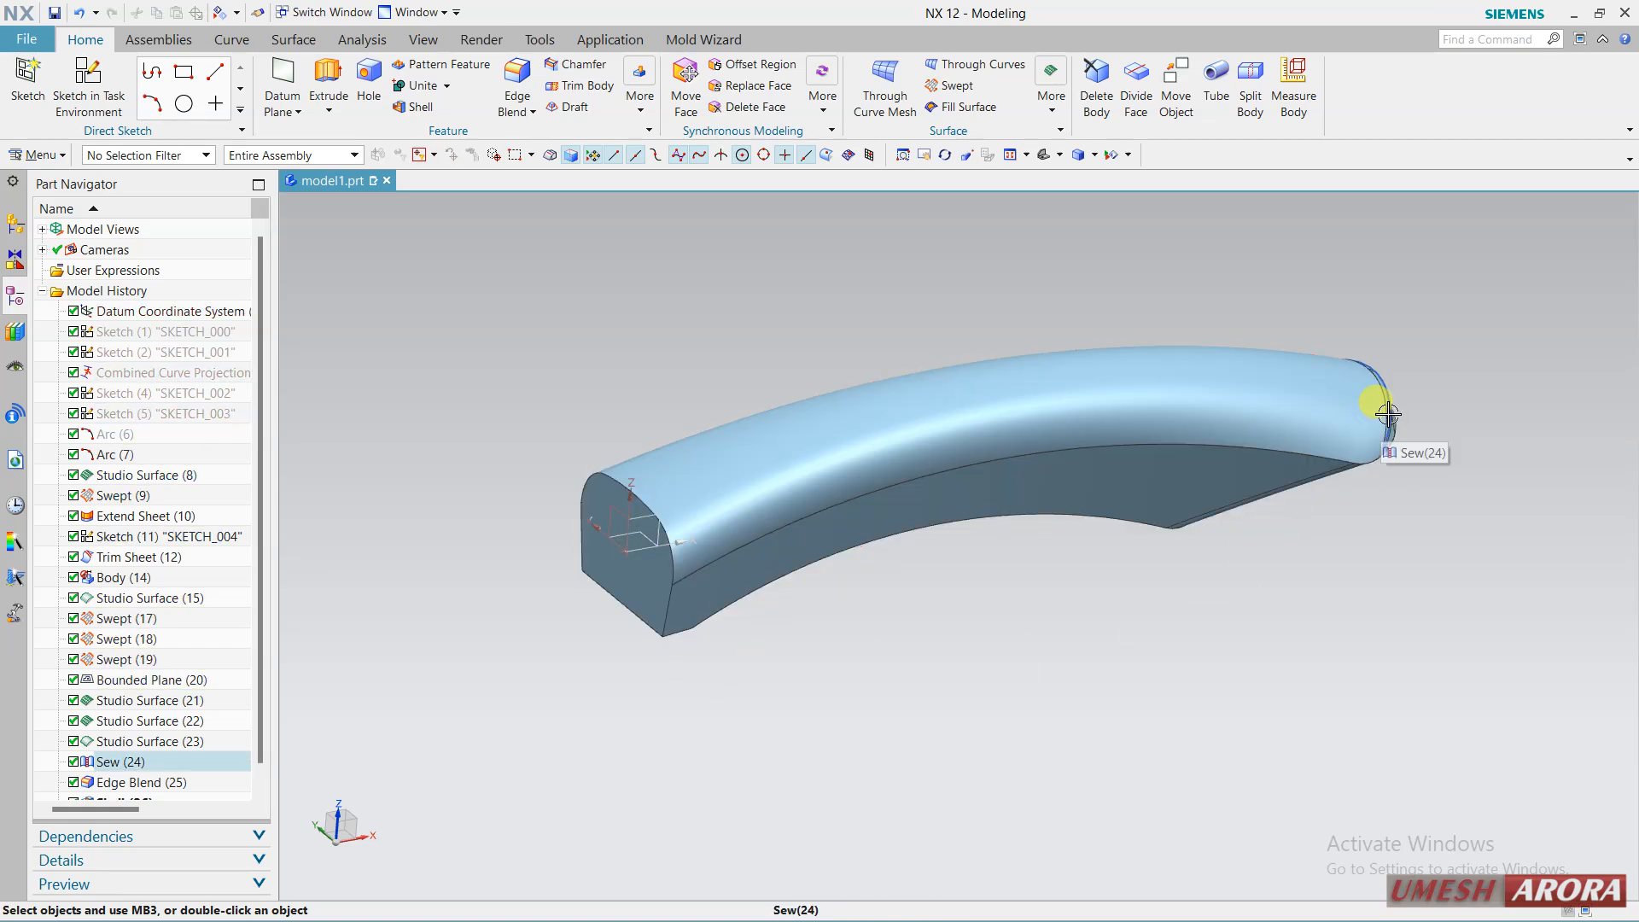
pyautogui.moveTo(1383, 501); pyautogui.dragTo(1319, 593, button='middle')
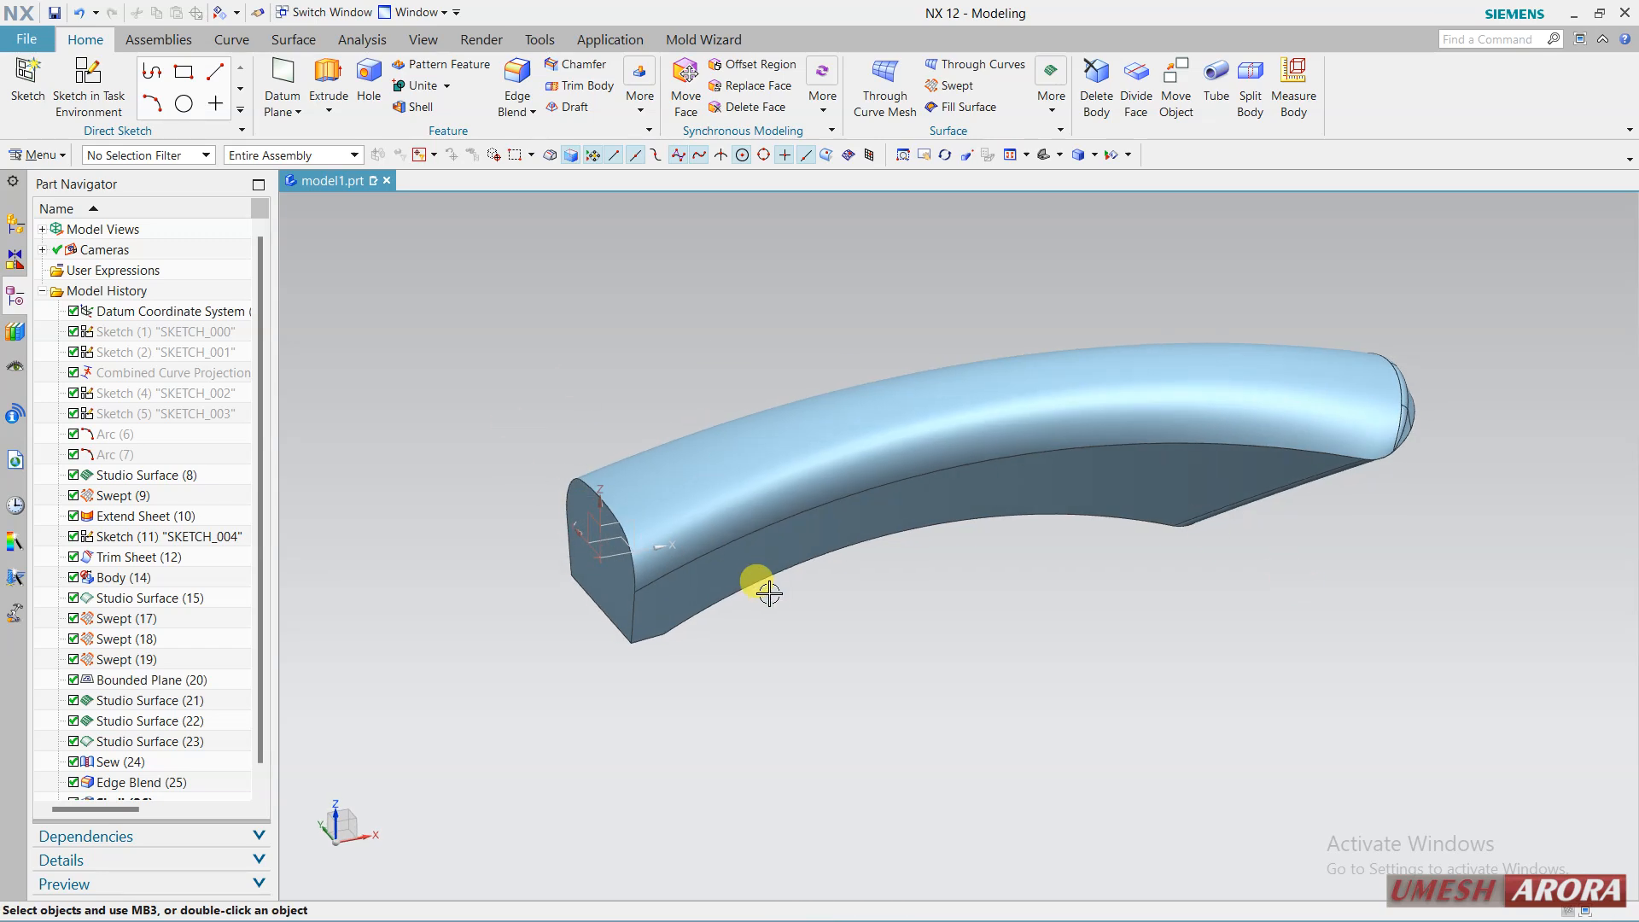
pyautogui.moveTo(778, 595); pyautogui.dragTo(772, 586, button='middle')
pyautogui.moveTo(933, 669); pyautogui.dragTo(913, 628, button='middle')
pyautogui.moveTo(780, 534); pyautogui.dragTo(826, 726, button='middle')
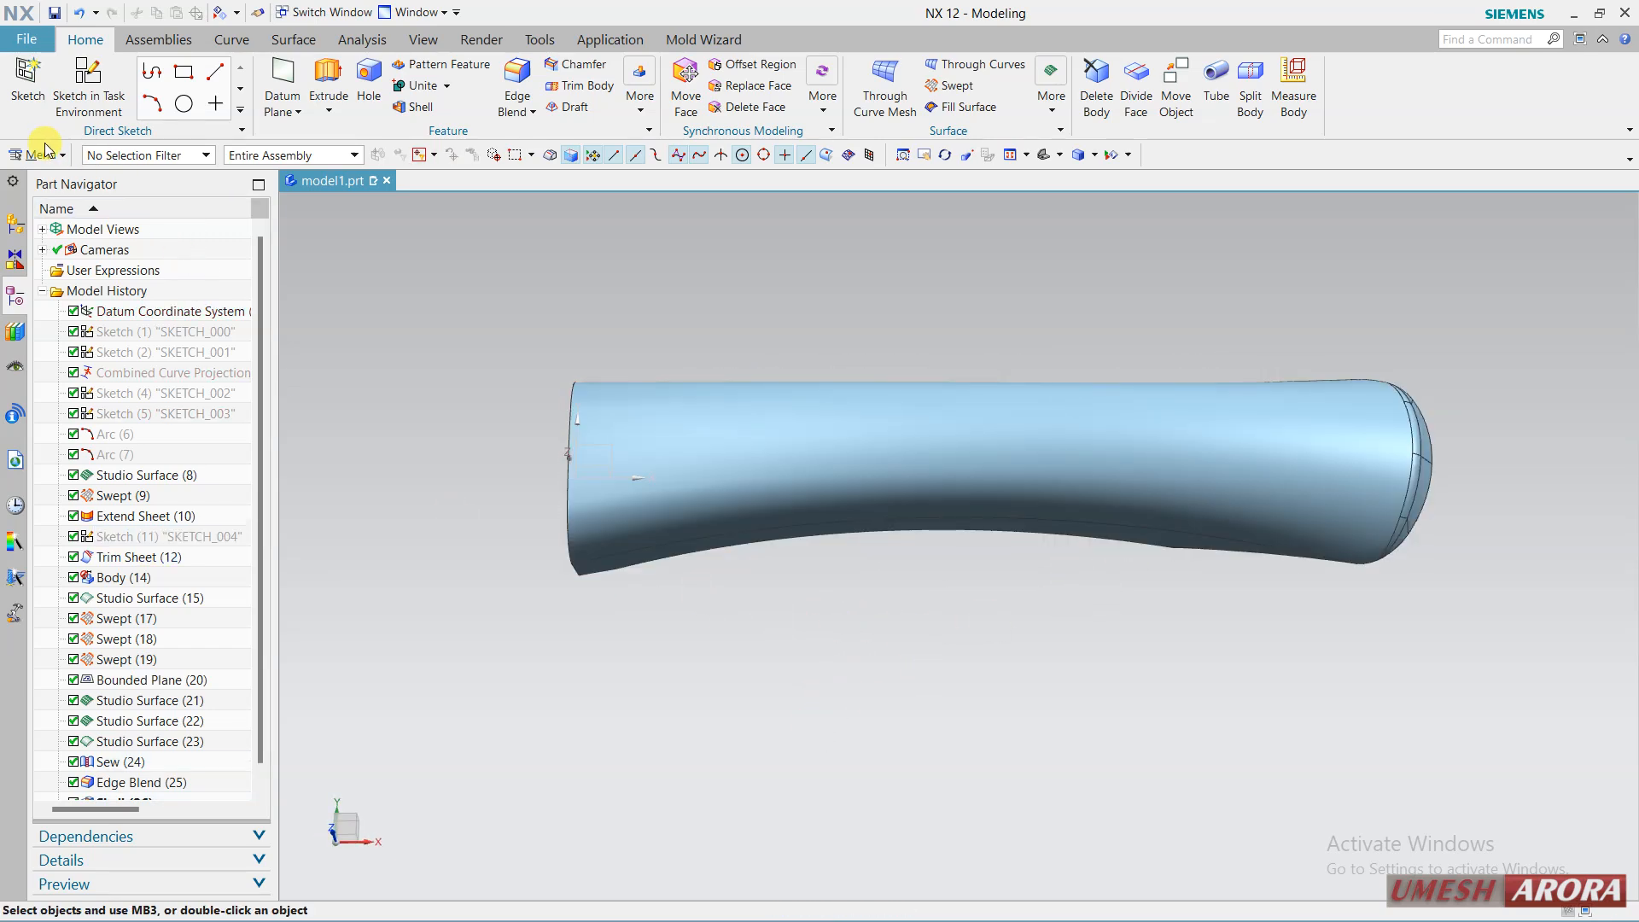
pyautogui.click(40, 156)
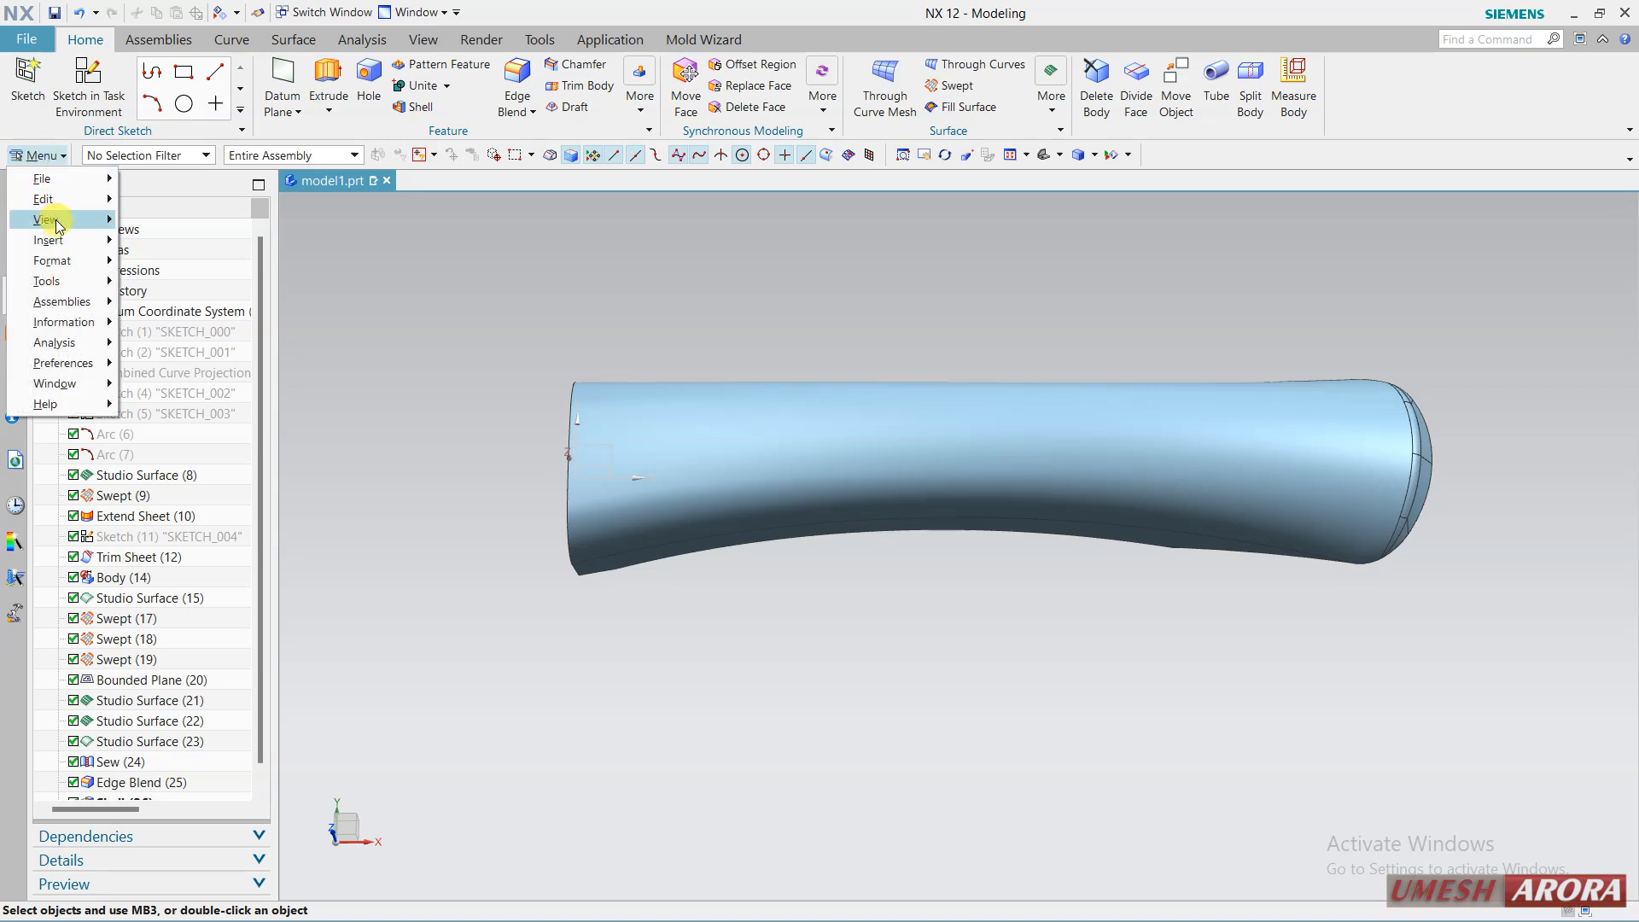
pyautogui.moveTo(59, 226)
pyautogui.click(600, 235)
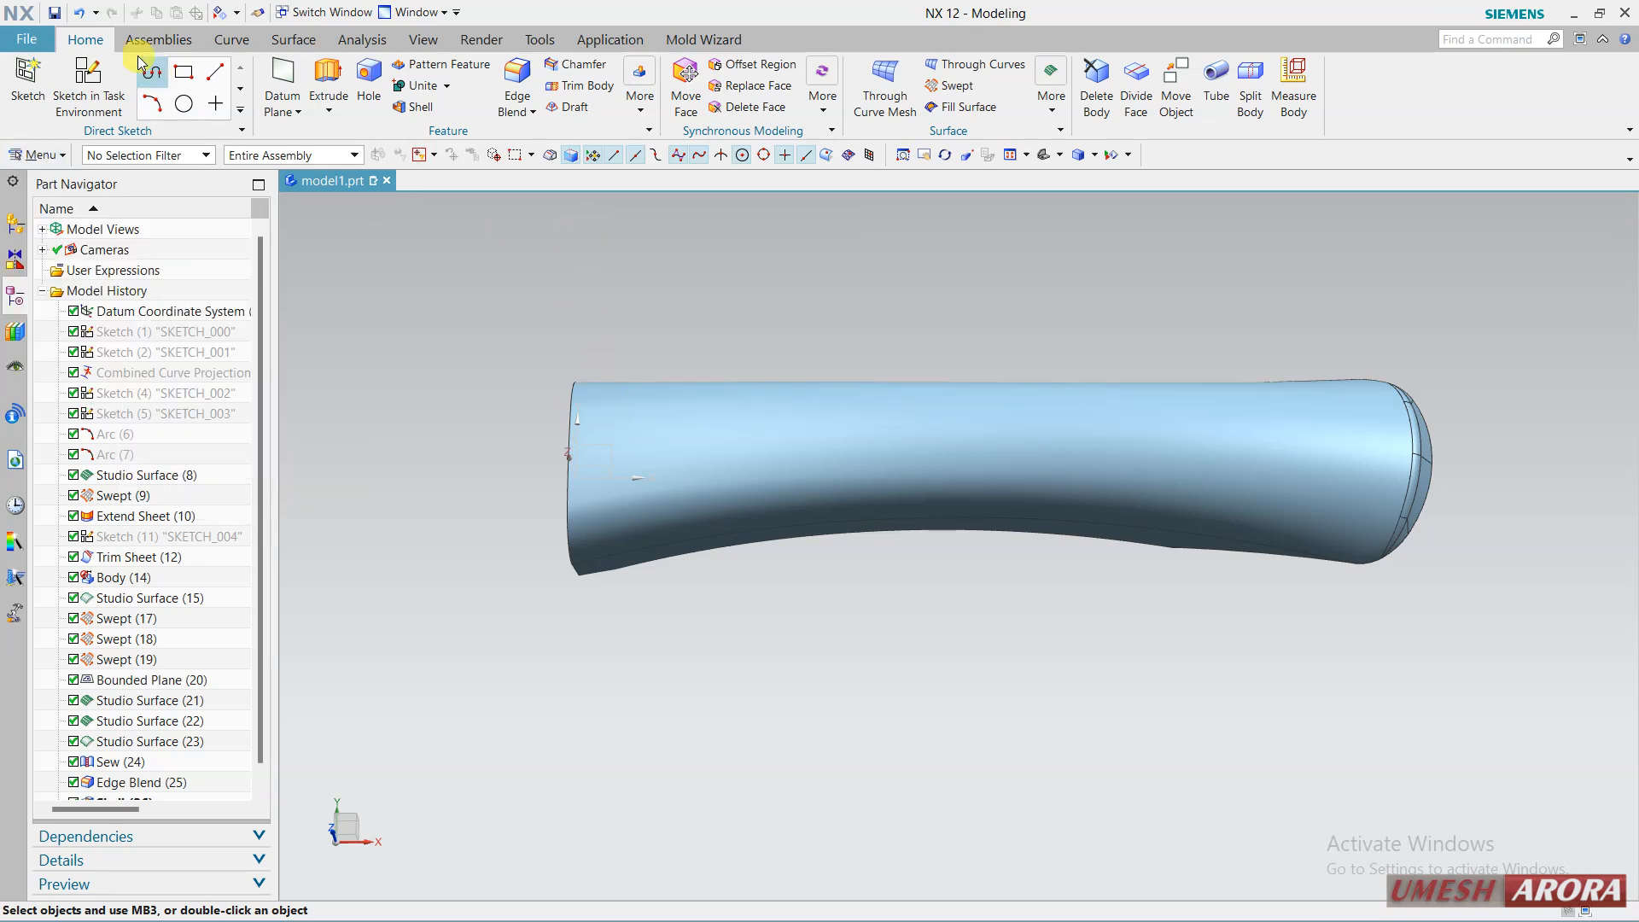
# Create a sketch in the task environment on the XY plane with its horizontal reference along X.
pyautogui.click(89, 84)
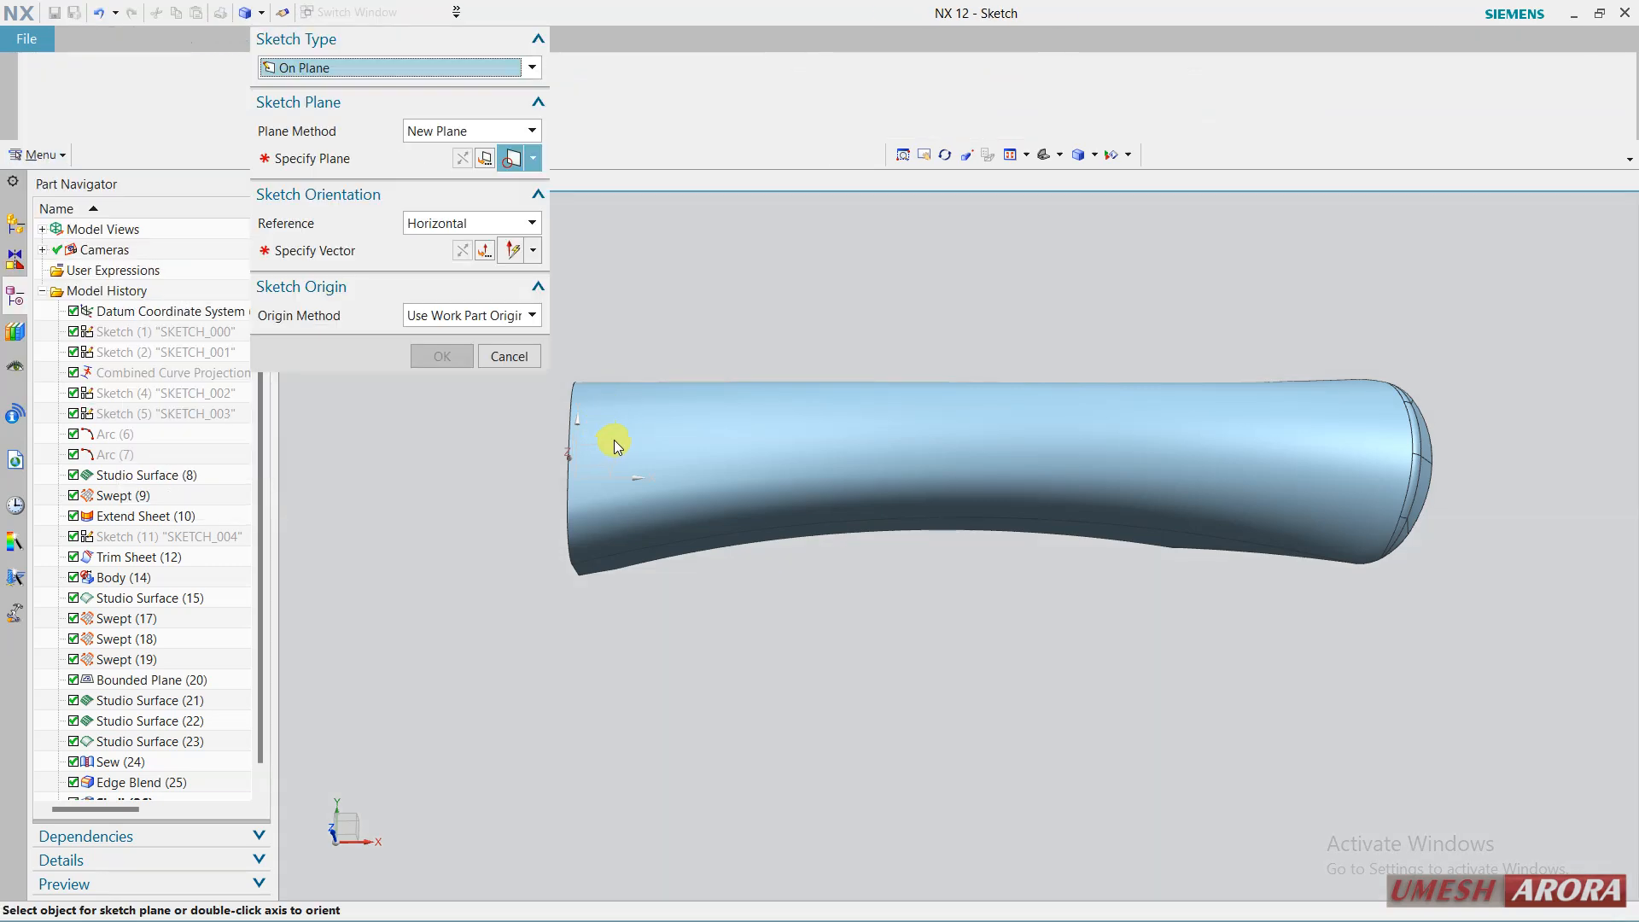
pyautogui.click(657, 445)
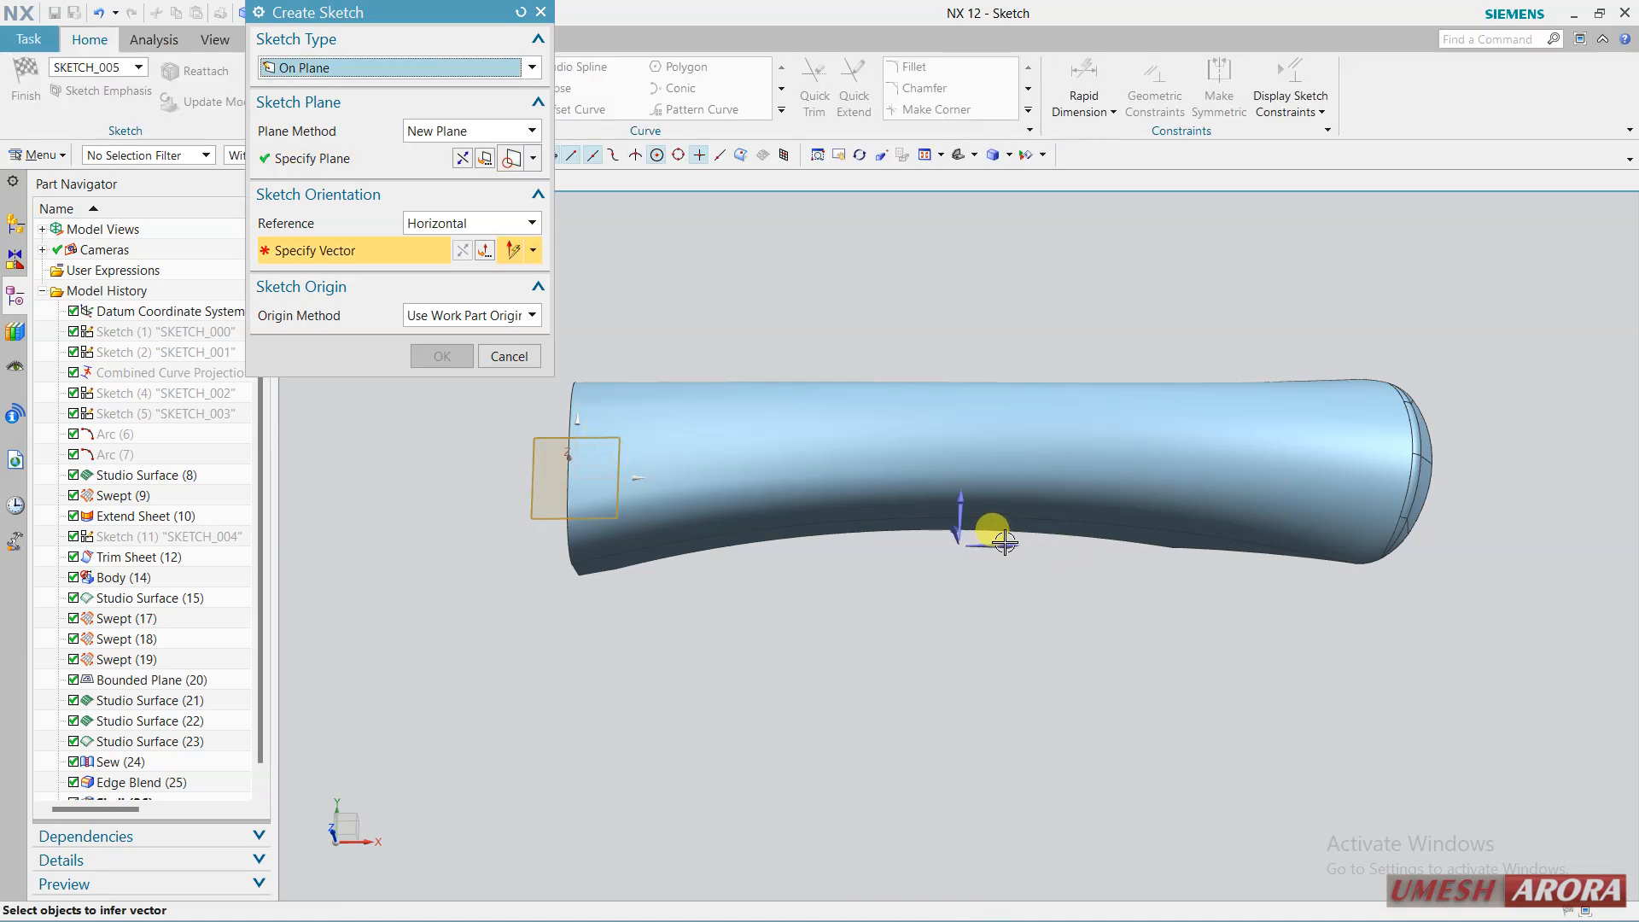
pyautogui.click(1005, 543)
pyautogui.middleClick(907, 549)
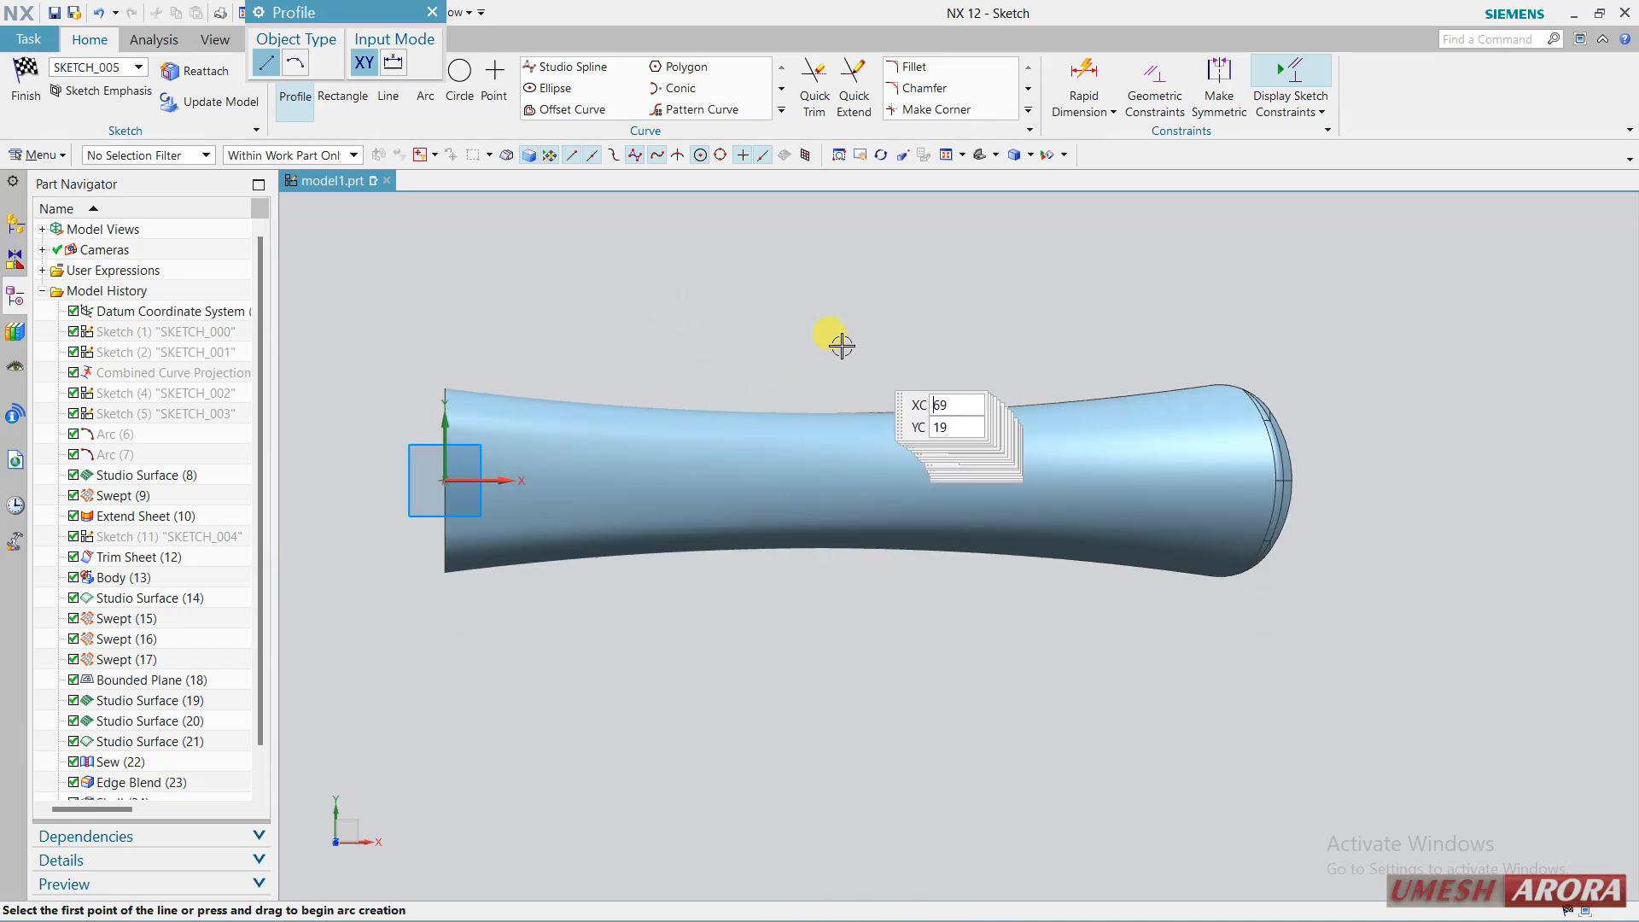
# Sketch a closed triangle near the part's rounded end, with a vertical base and its apex about 99 mm from the vertical axis.
pyautogui.scroll(2, 1110, 402)
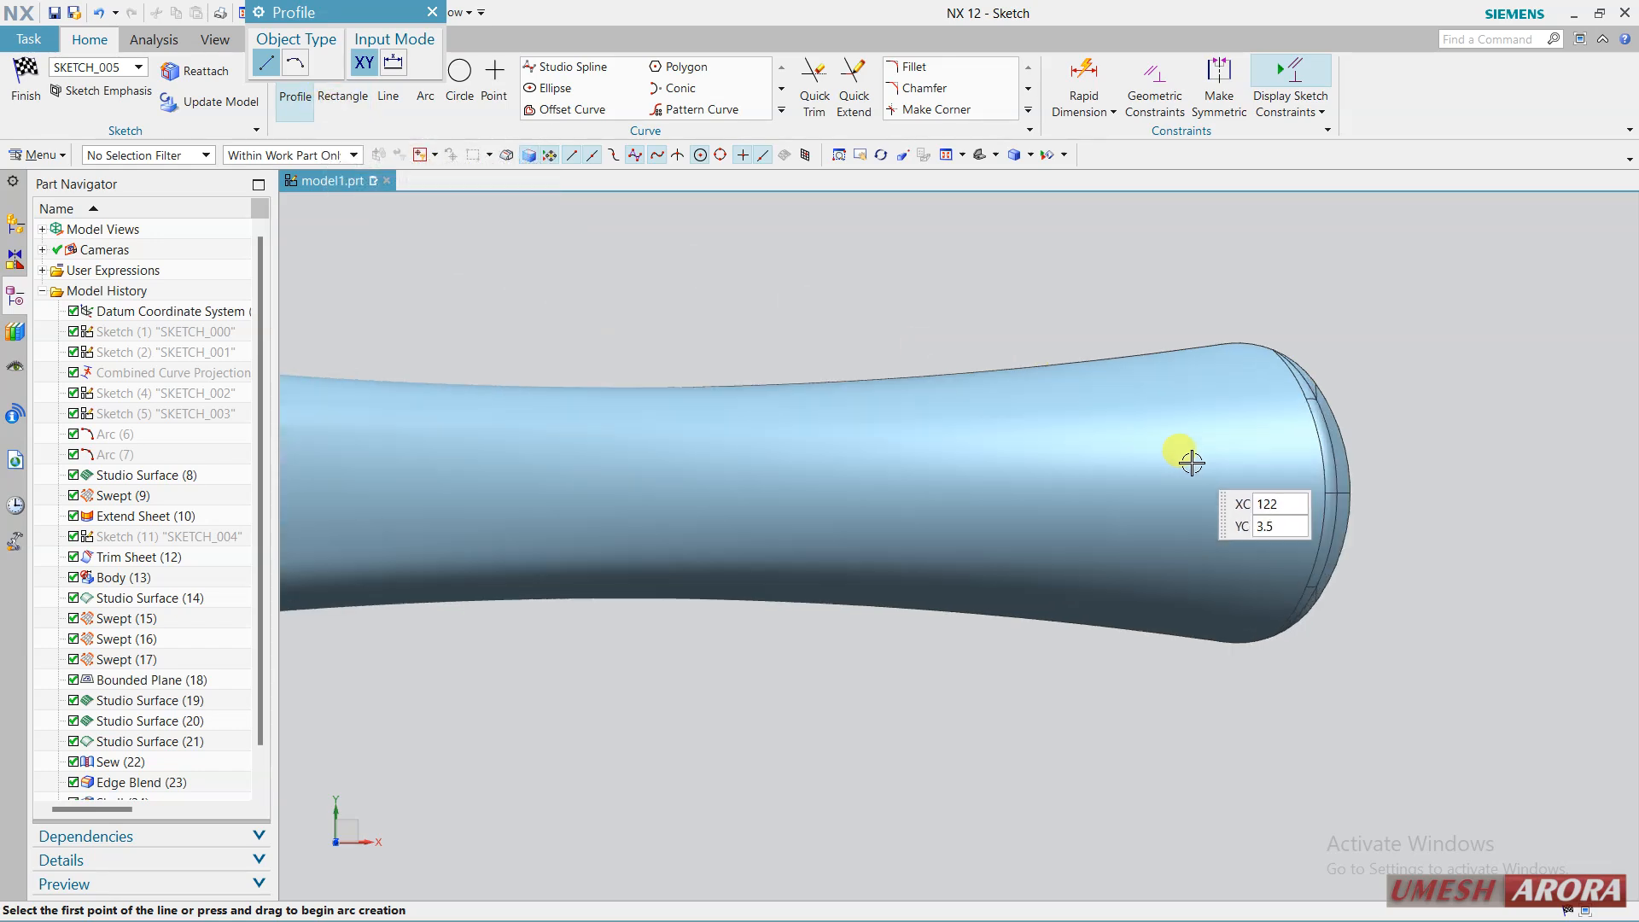
pyautogui.click(1235, 459)
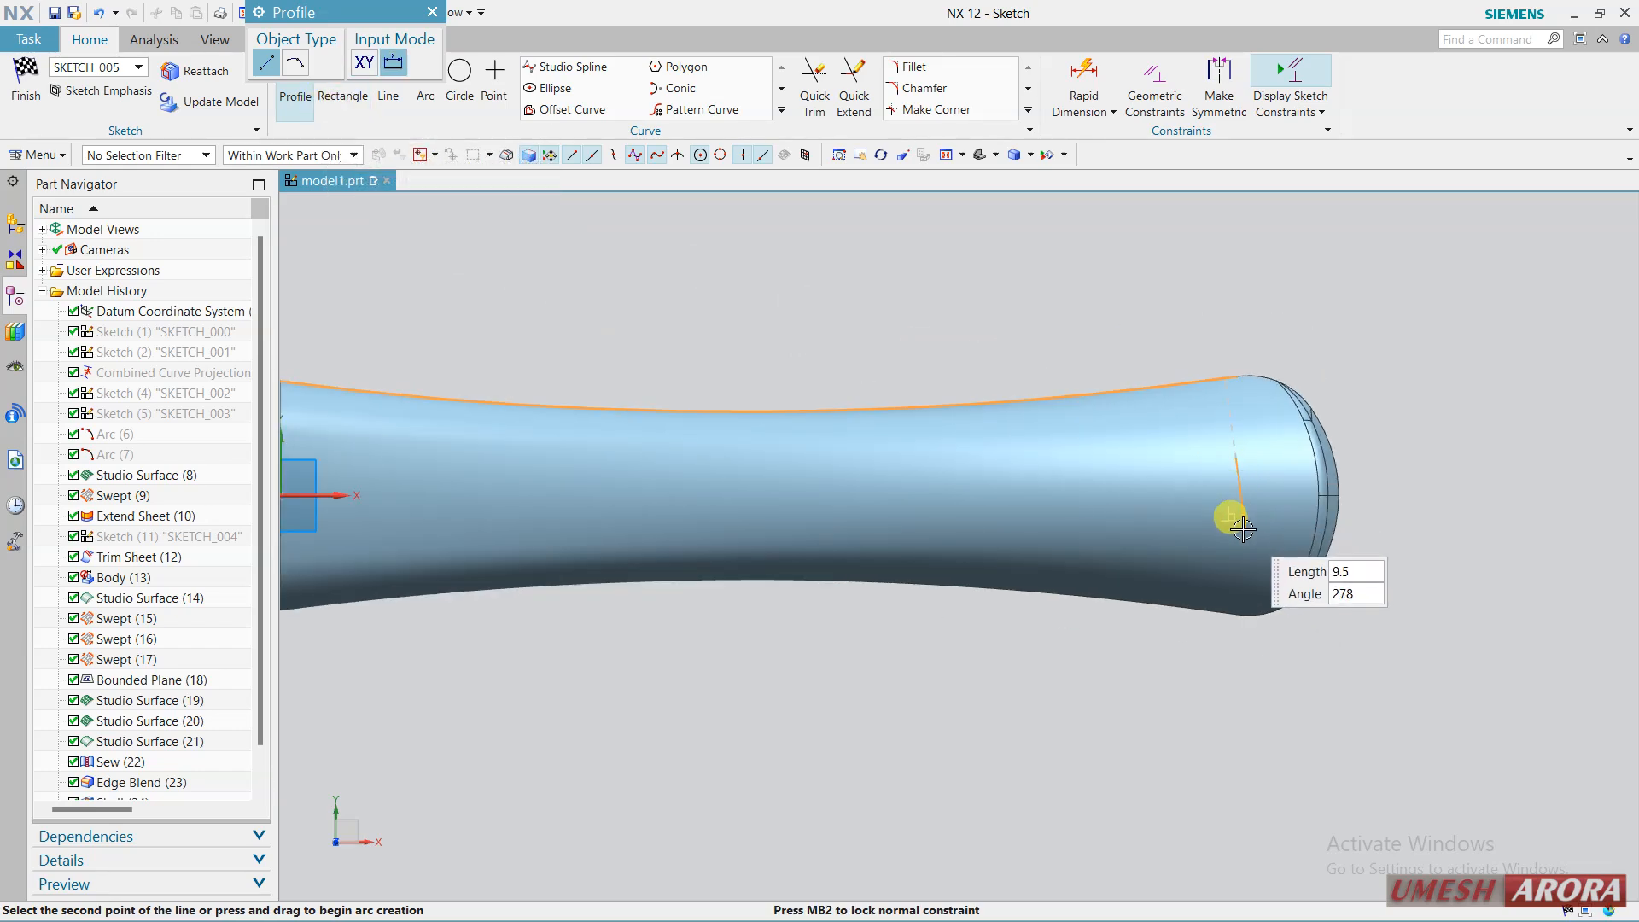
pyautogui.click(1236, 541)
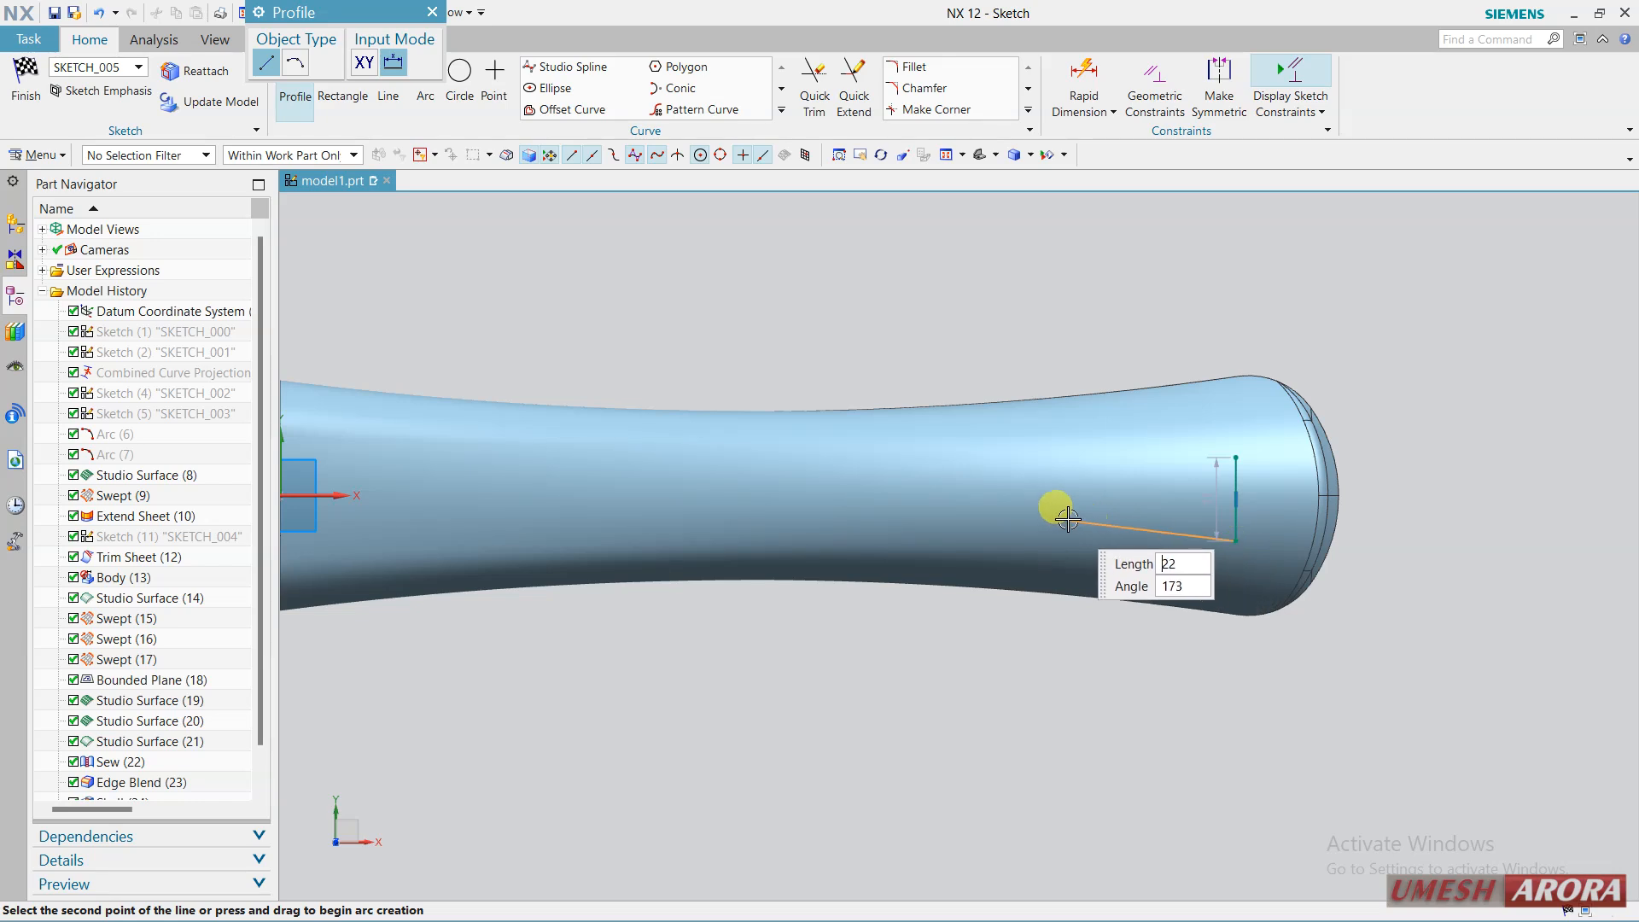
pyautogui.click(1236, 457)
pyautogui.press('Escape')
pyautogui.press('Escape')
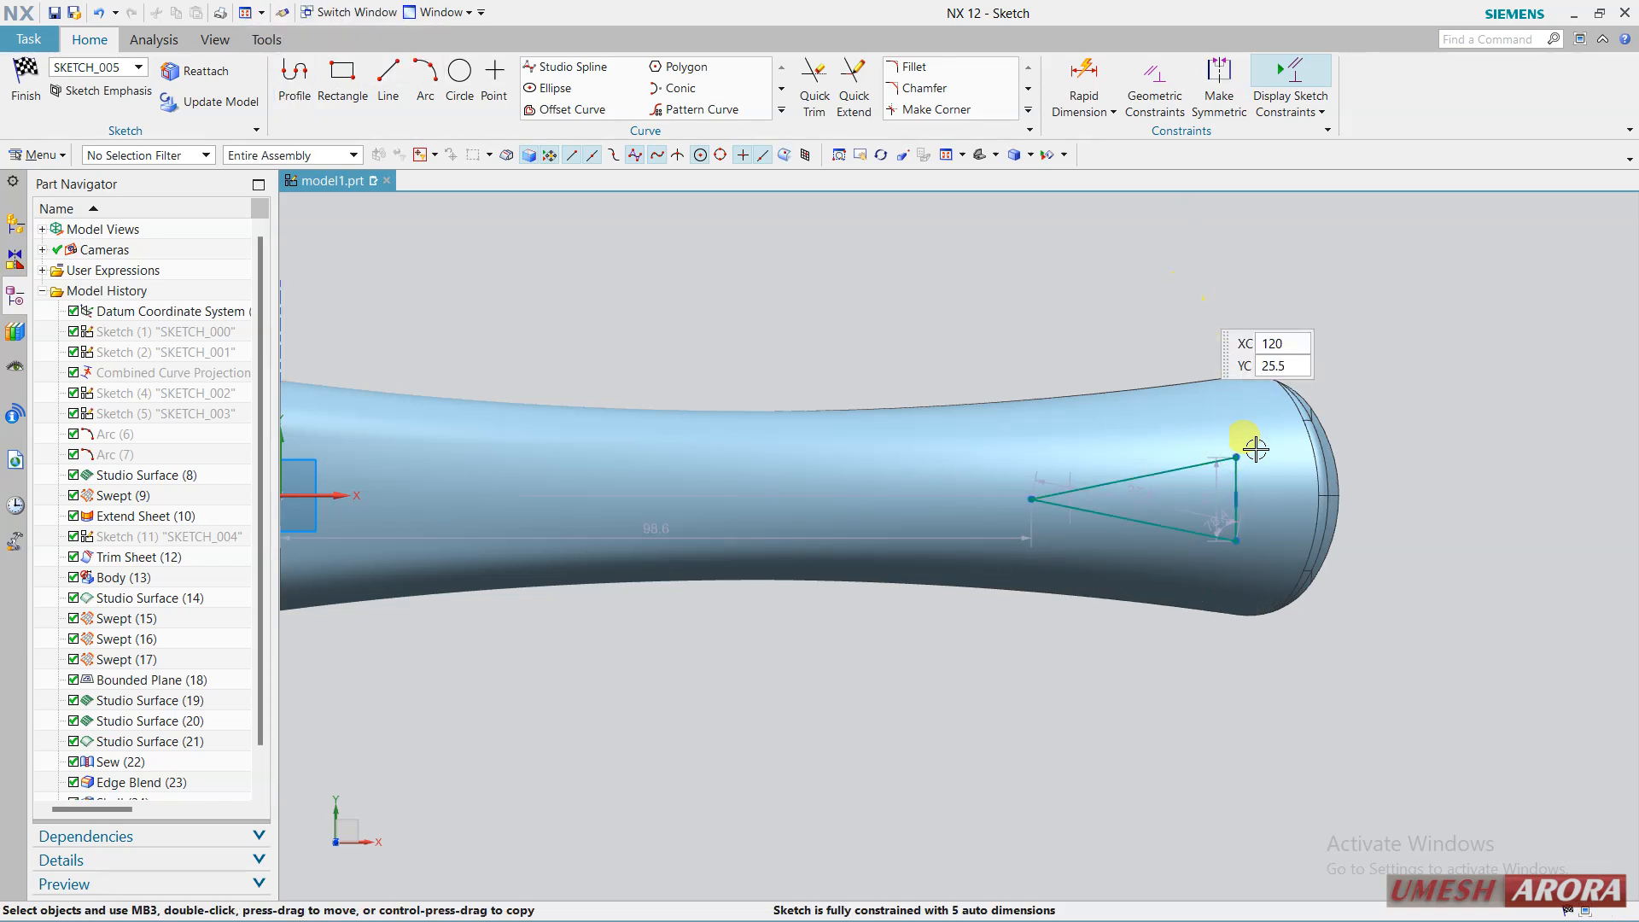
# Constrain the midpoint of the triangle's vertical side to lie on the sketch's horizontal axis.
pyautogui.click(1235, 493)
pyautogui.scroll(-1, 1415, 416)
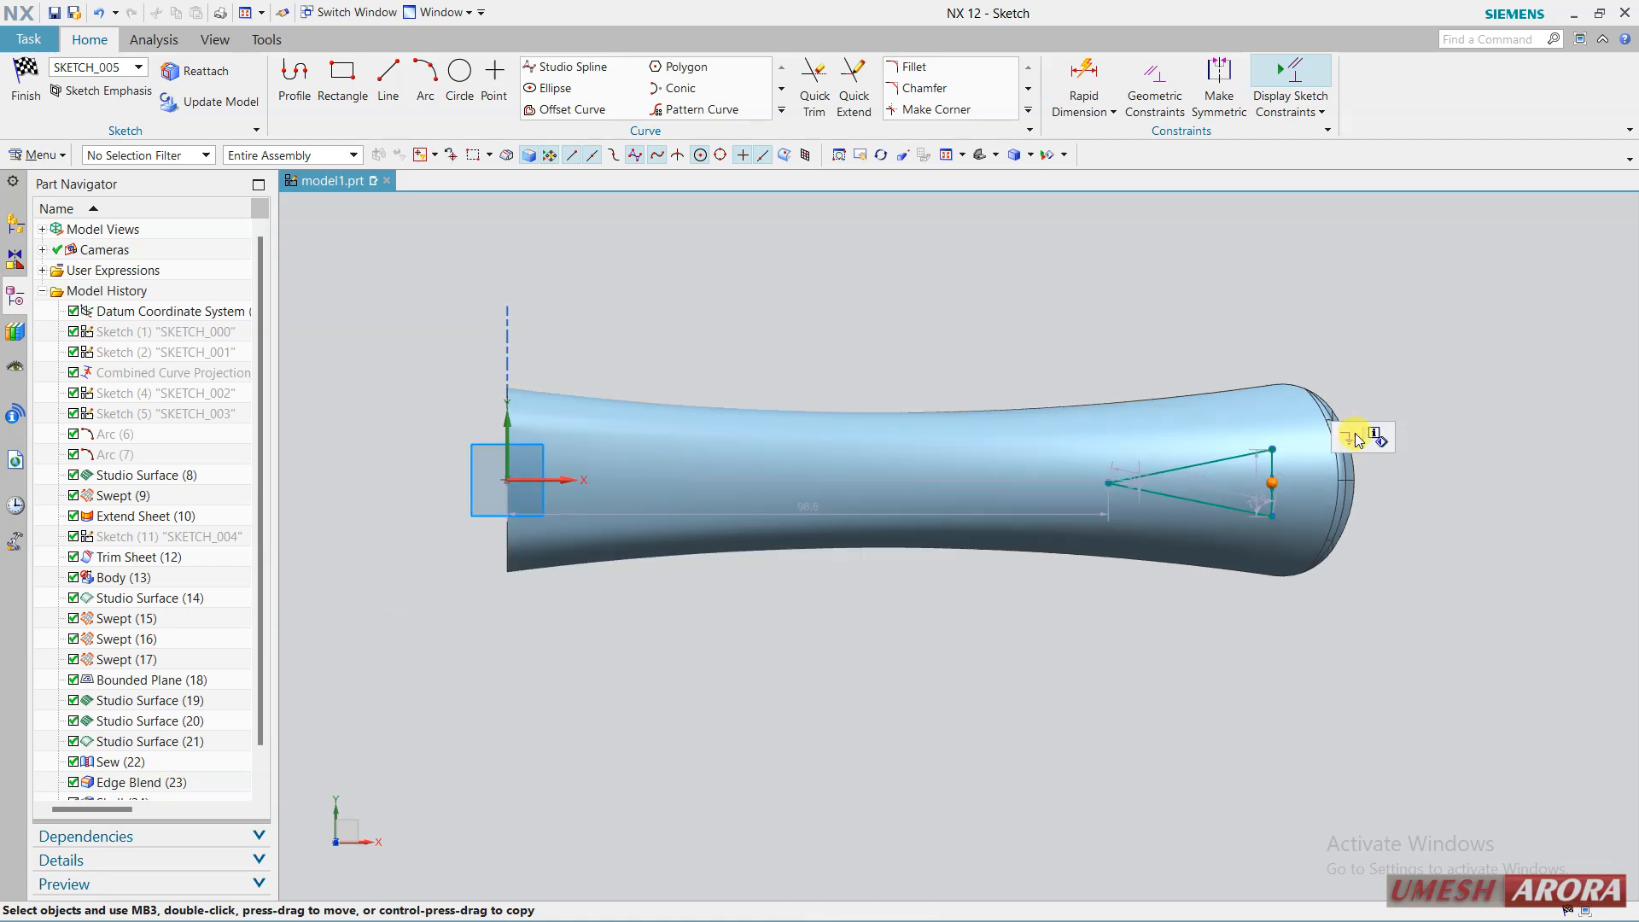
pyautogui.click(556, 479)
pyautogui.press('Escape')
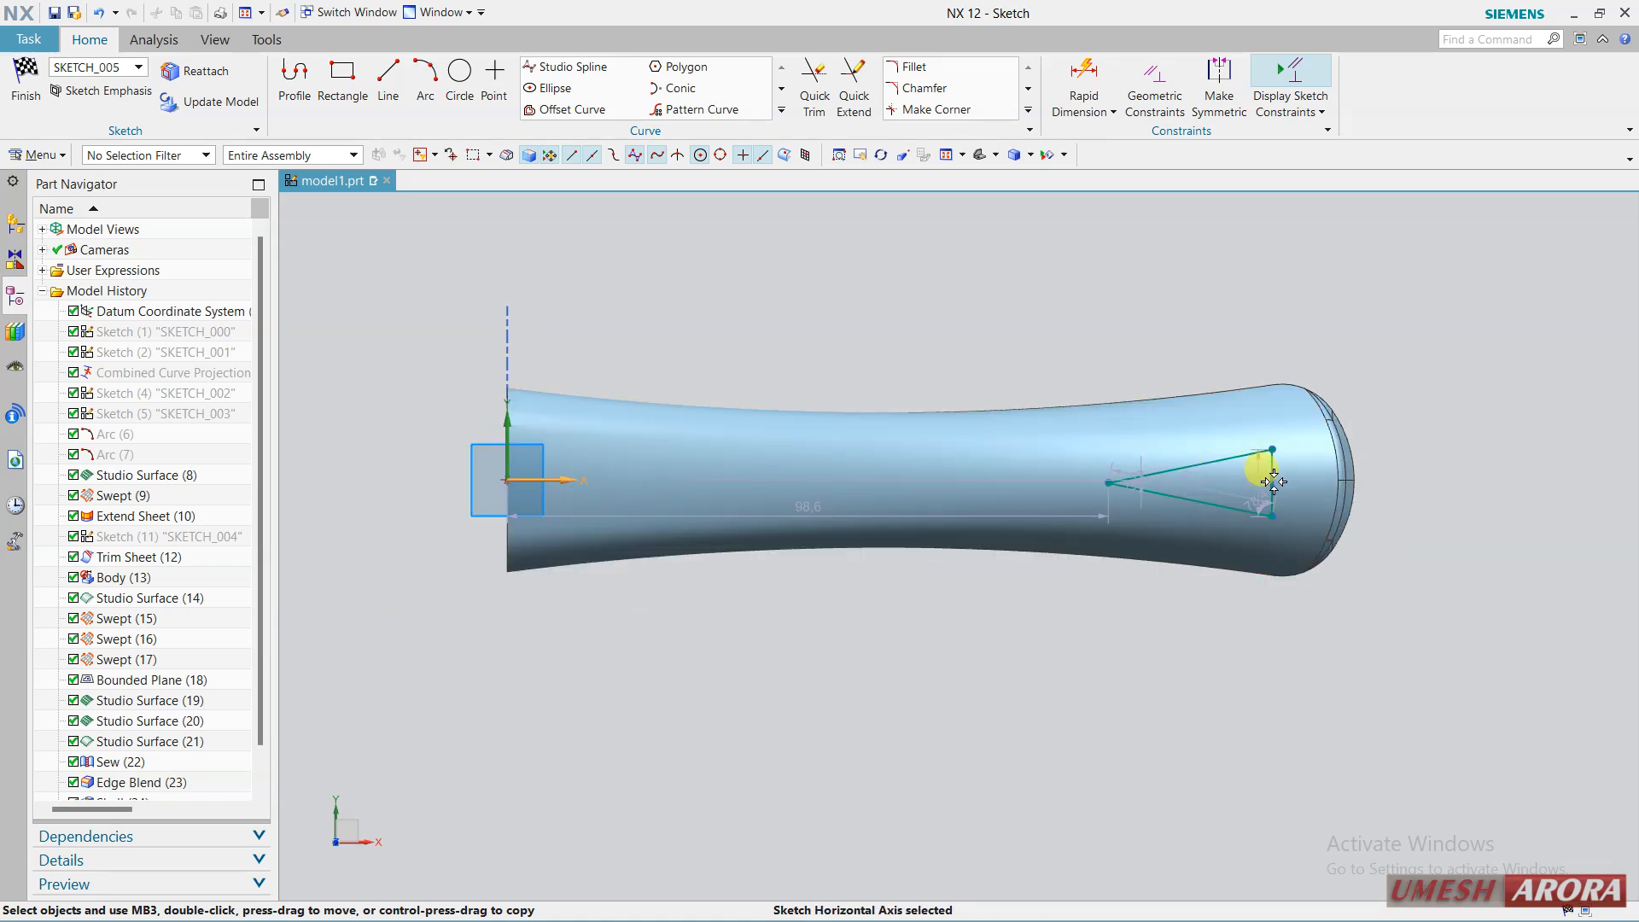
pyautogui.click(1308, 455)
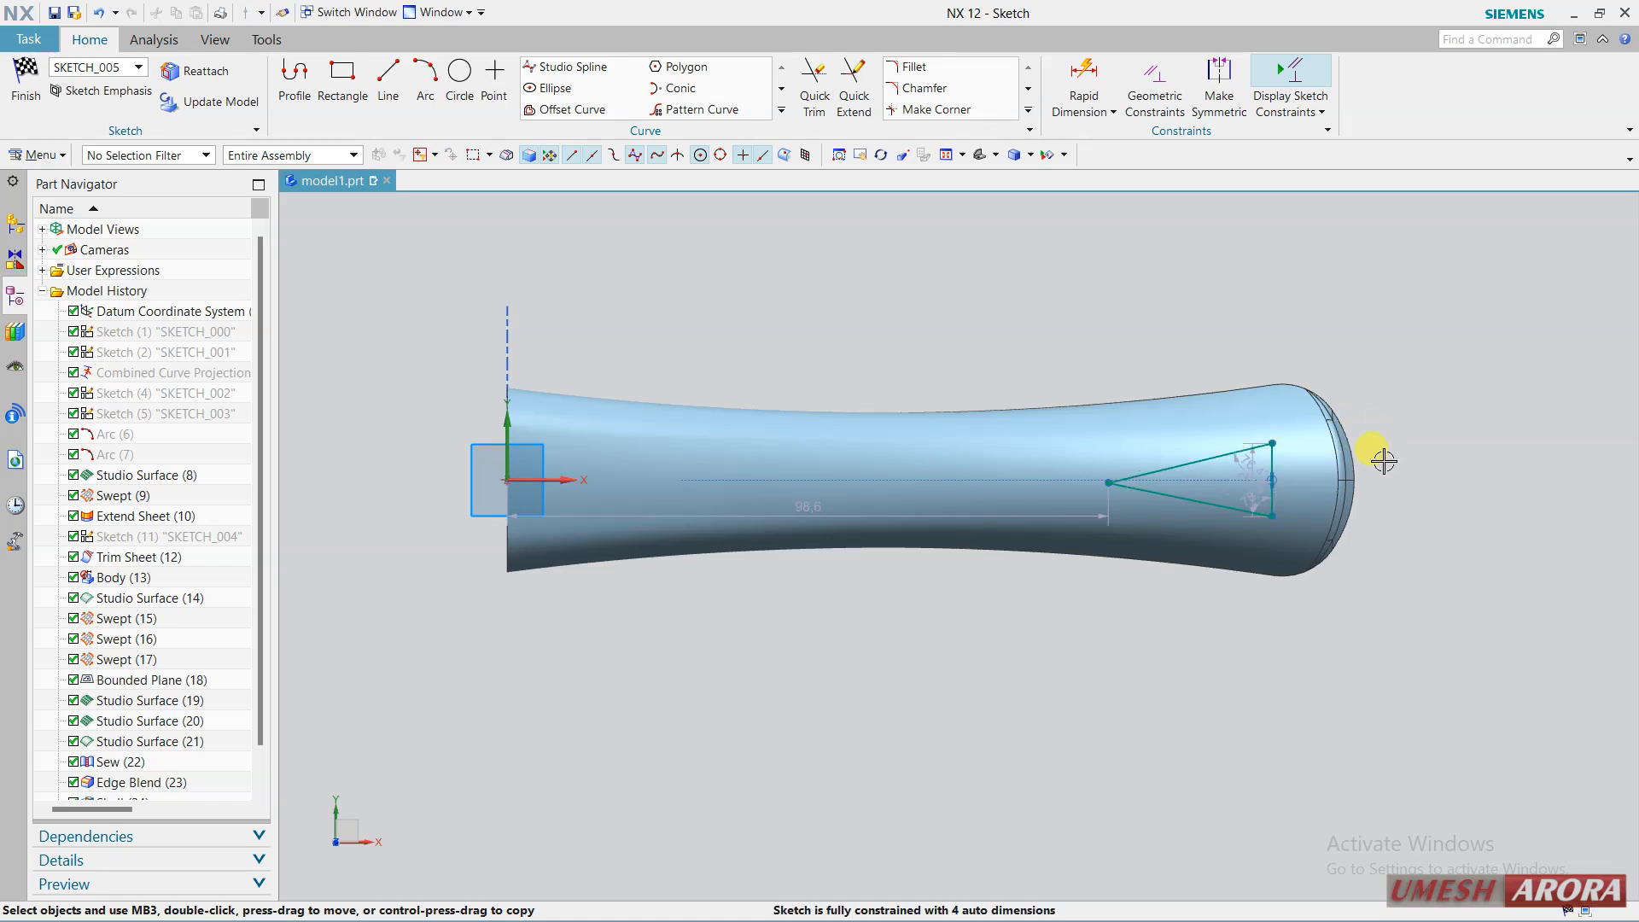
# Make the triangle's two slanted sides symmetric about the sketch's horizontal axis.
pyautogui.scroll(-2, 1393, 511)
pyautogui.click(1219, 85)
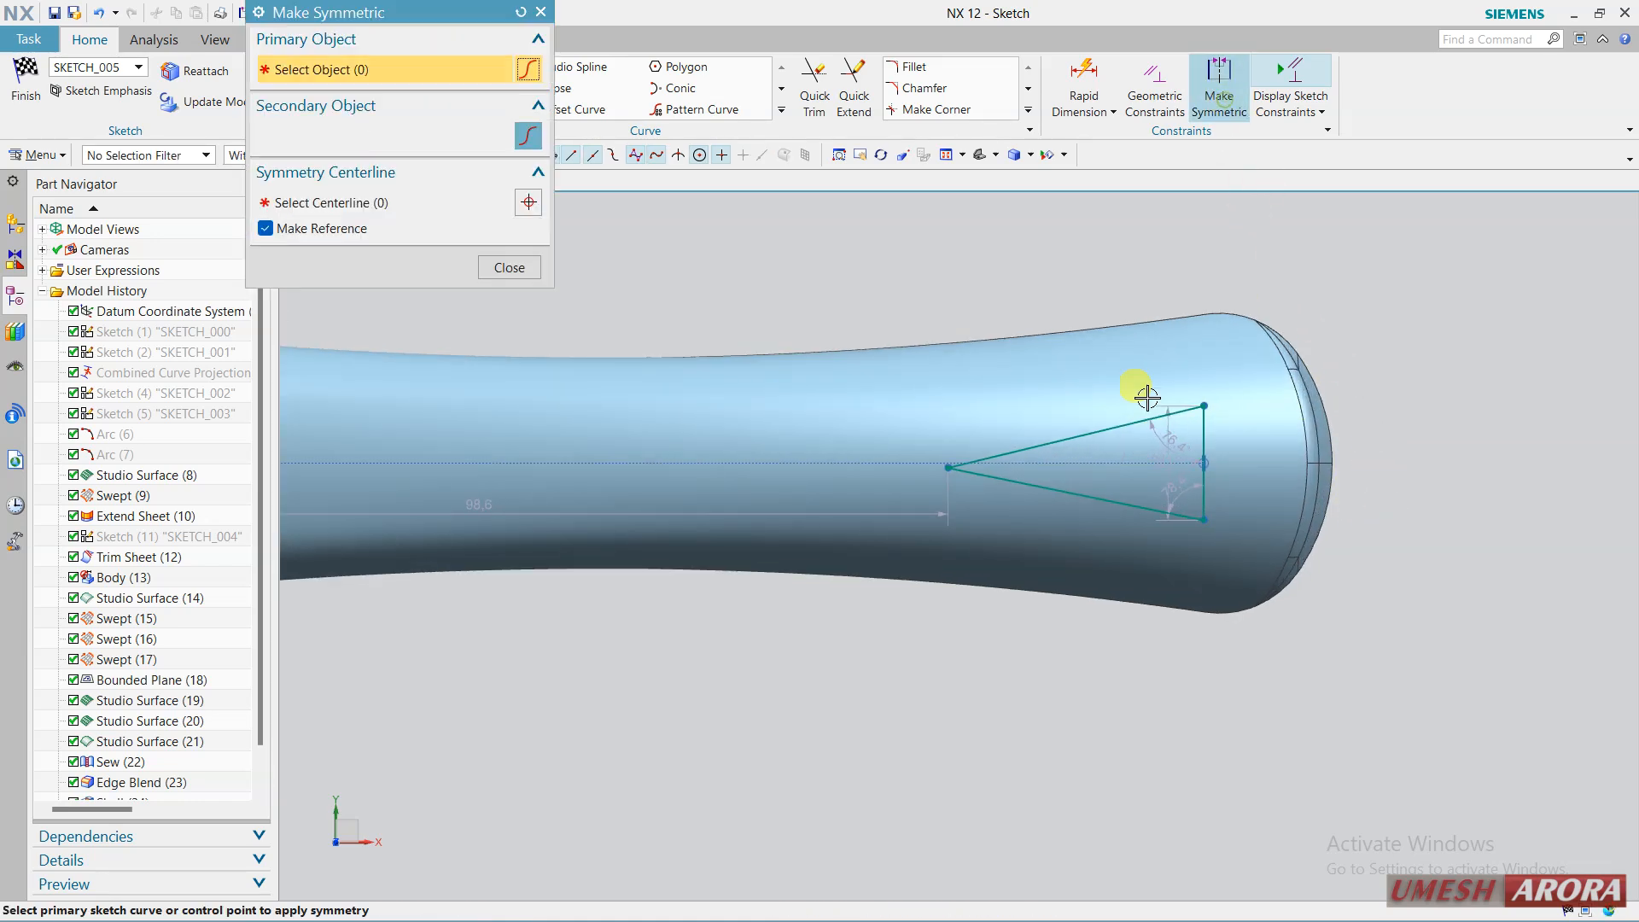
pyautogui.click(1139, 425)
pyautogui.click(1147, 503)
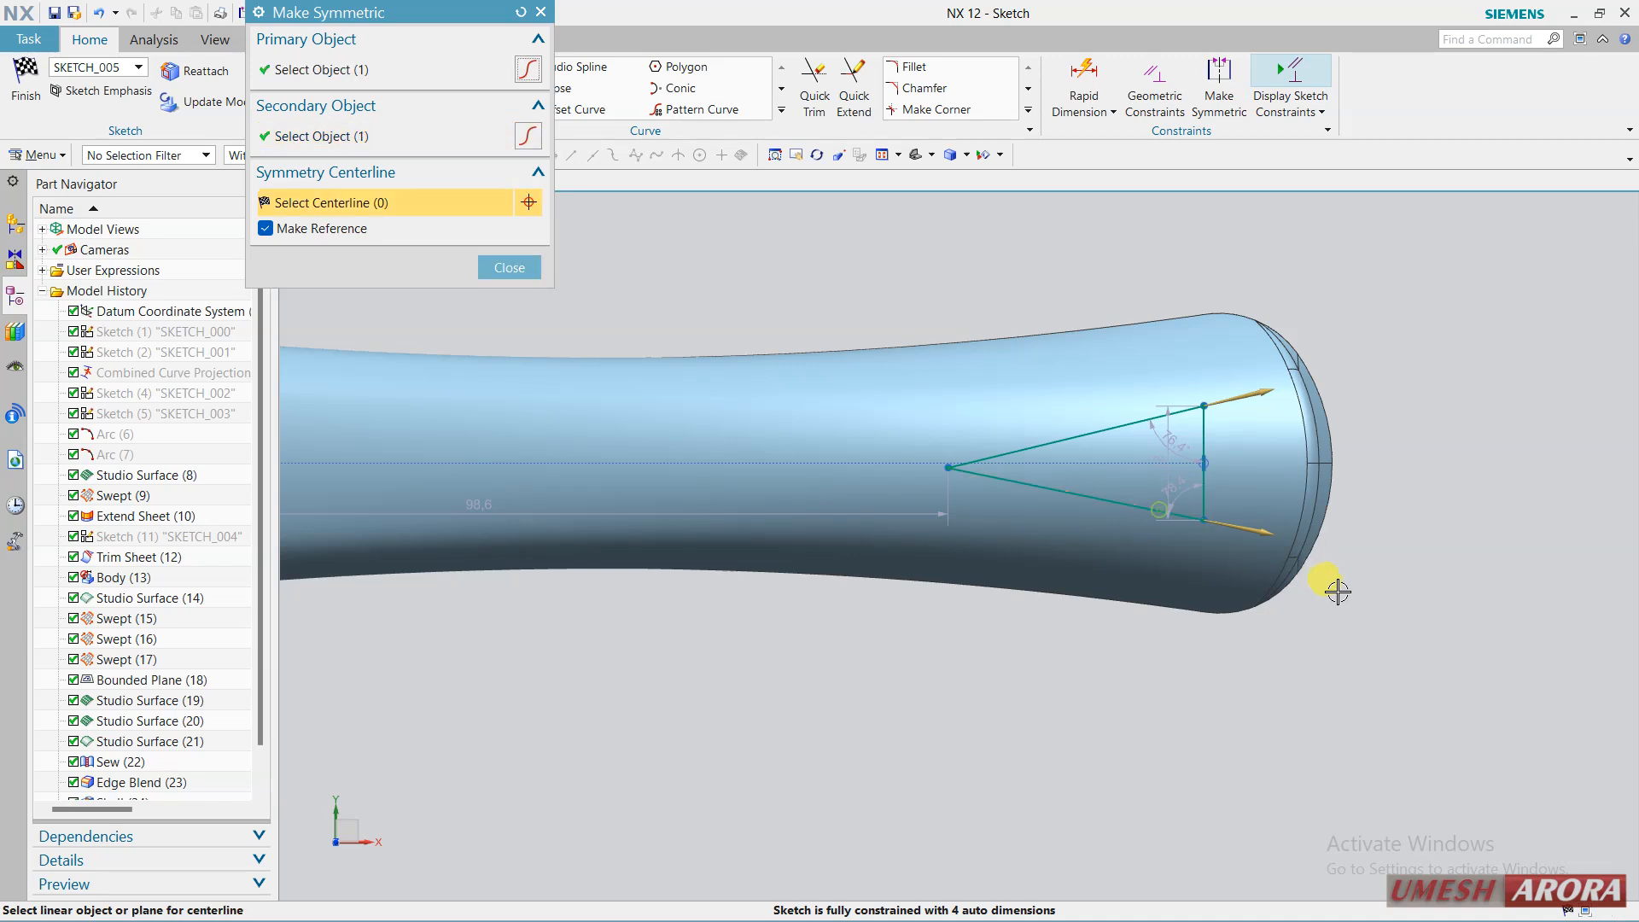
pyautogui.scroll(1, 1335, 586)
pyautogui.click(336, 489)
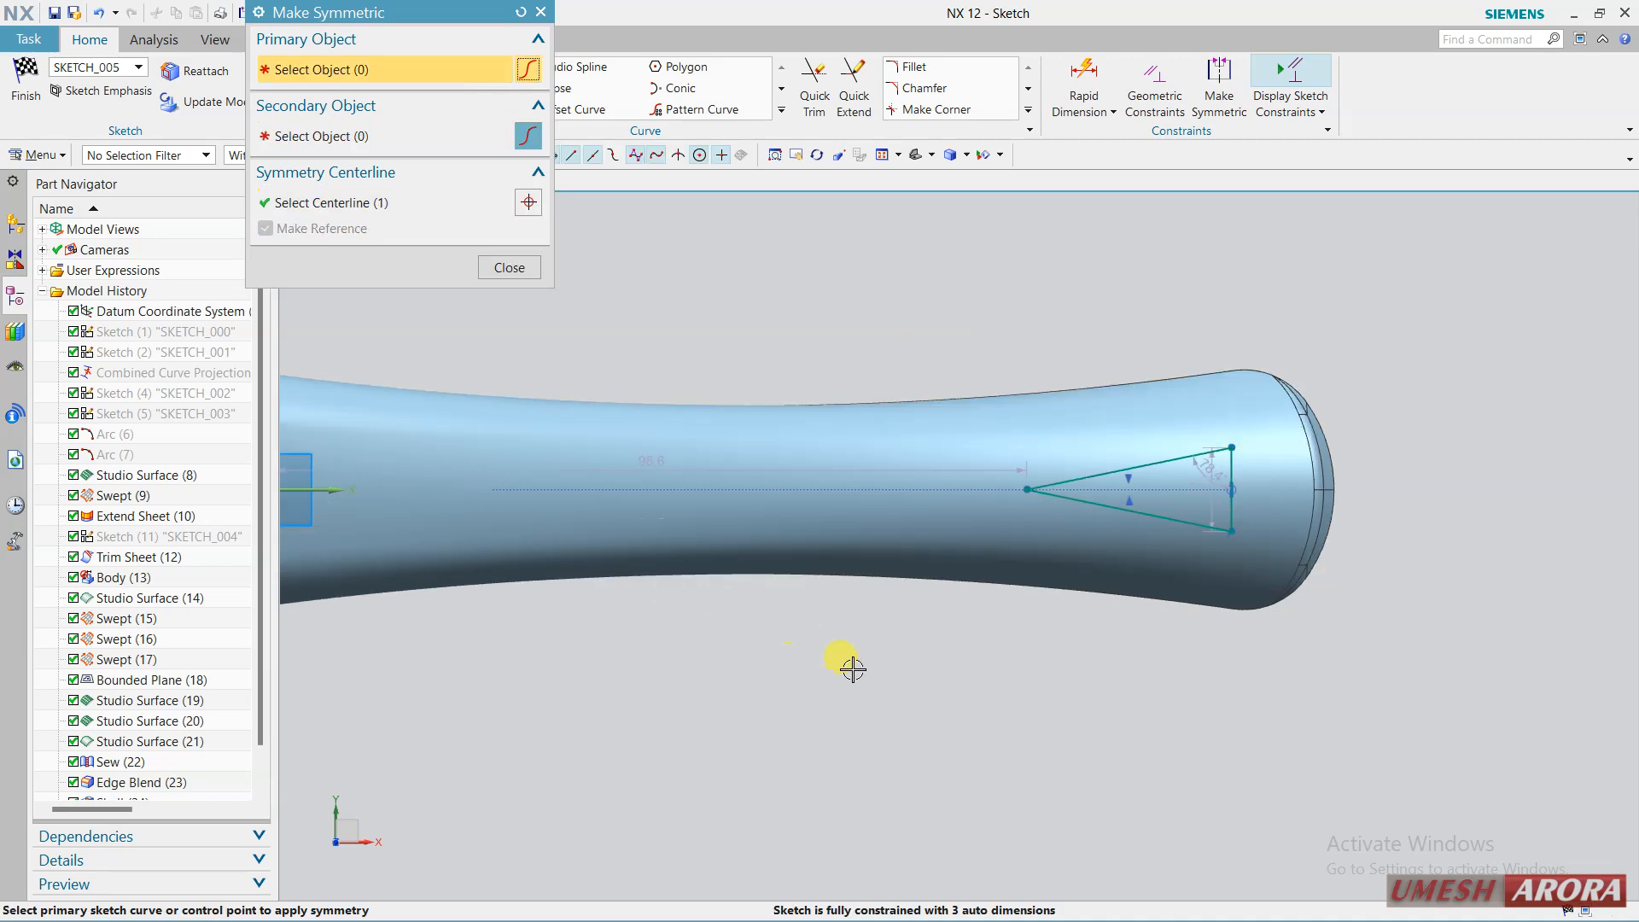
pyautogui.click(509, 268)
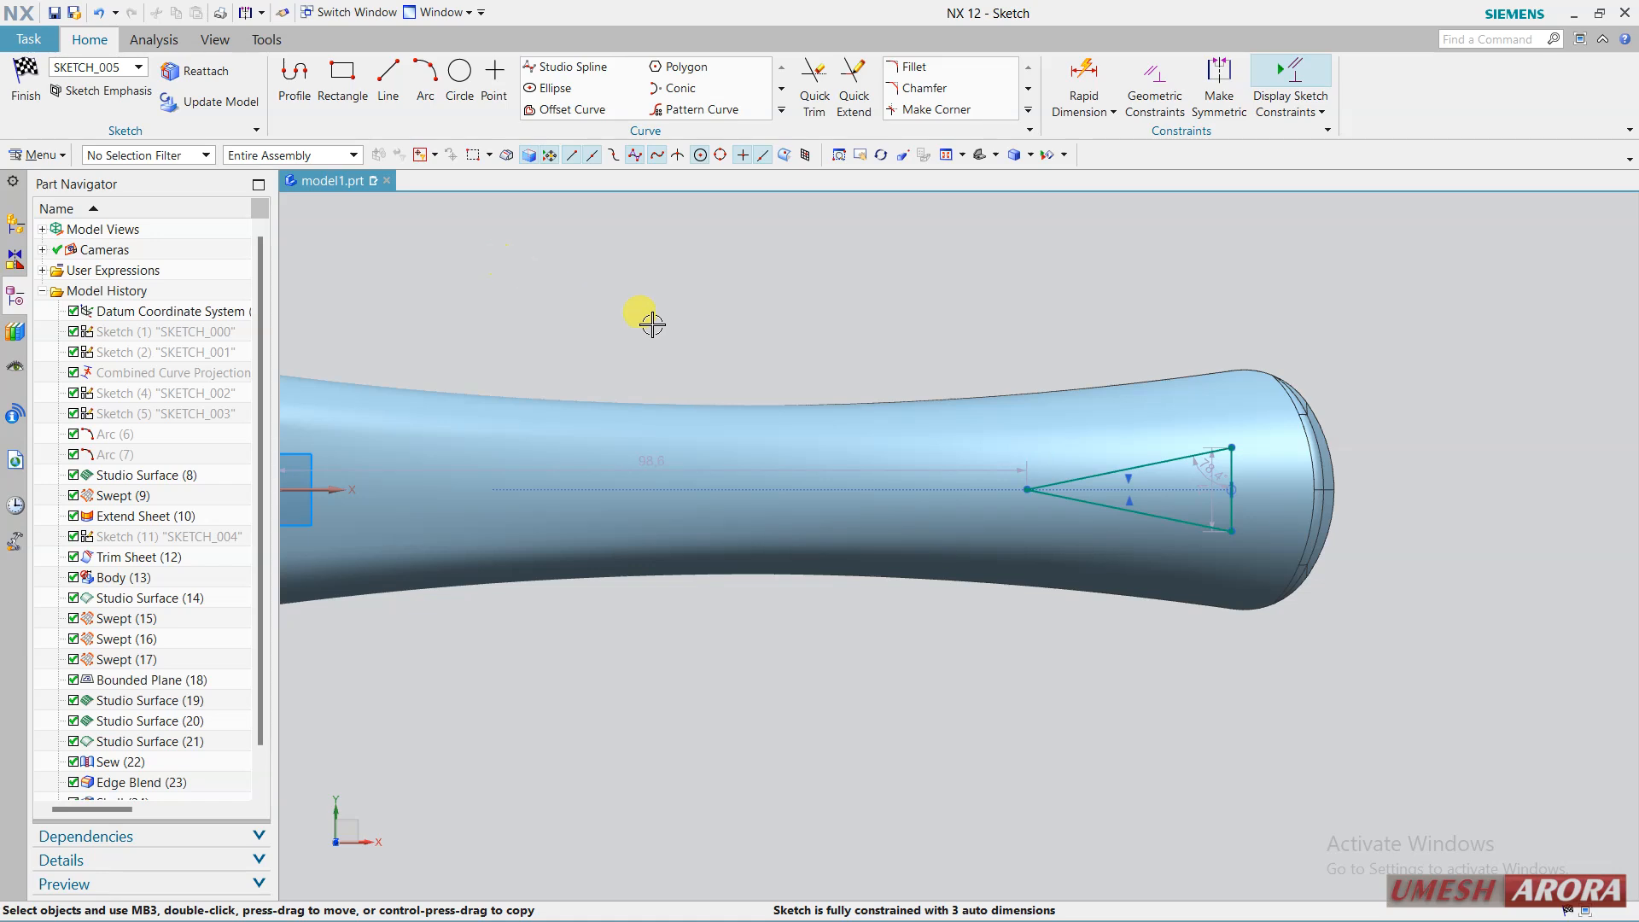
# Round the triangle's apex between the two slanted sides with a freehand-sized fillet.
pyautogui.click(910, 67)
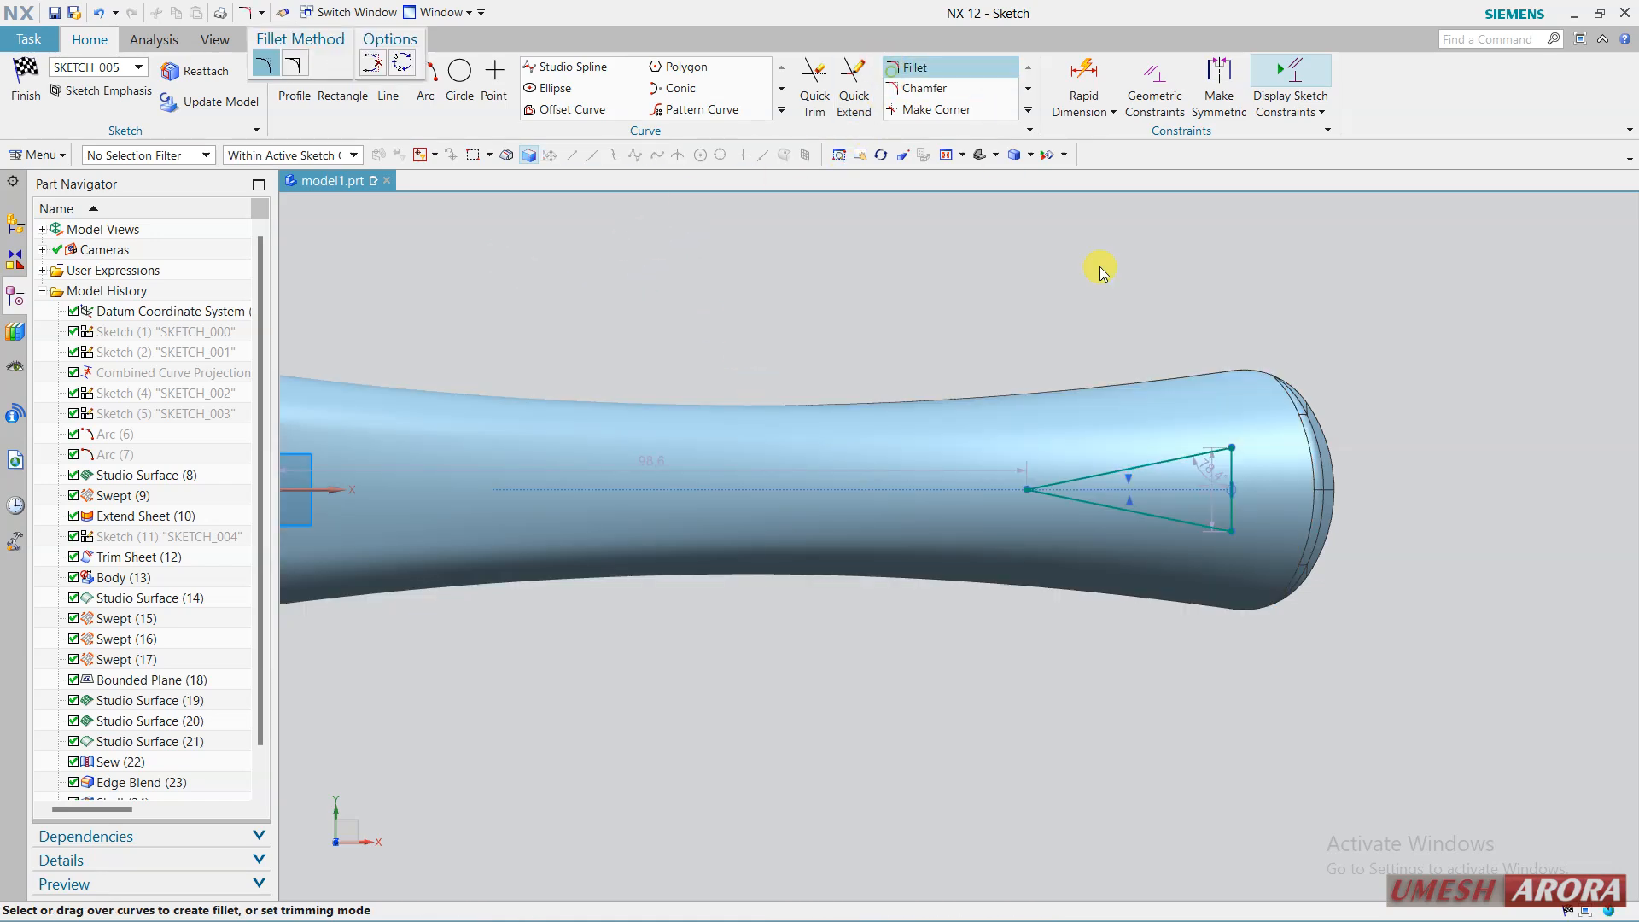
pyautogui.scroll(4, 1067, 487)
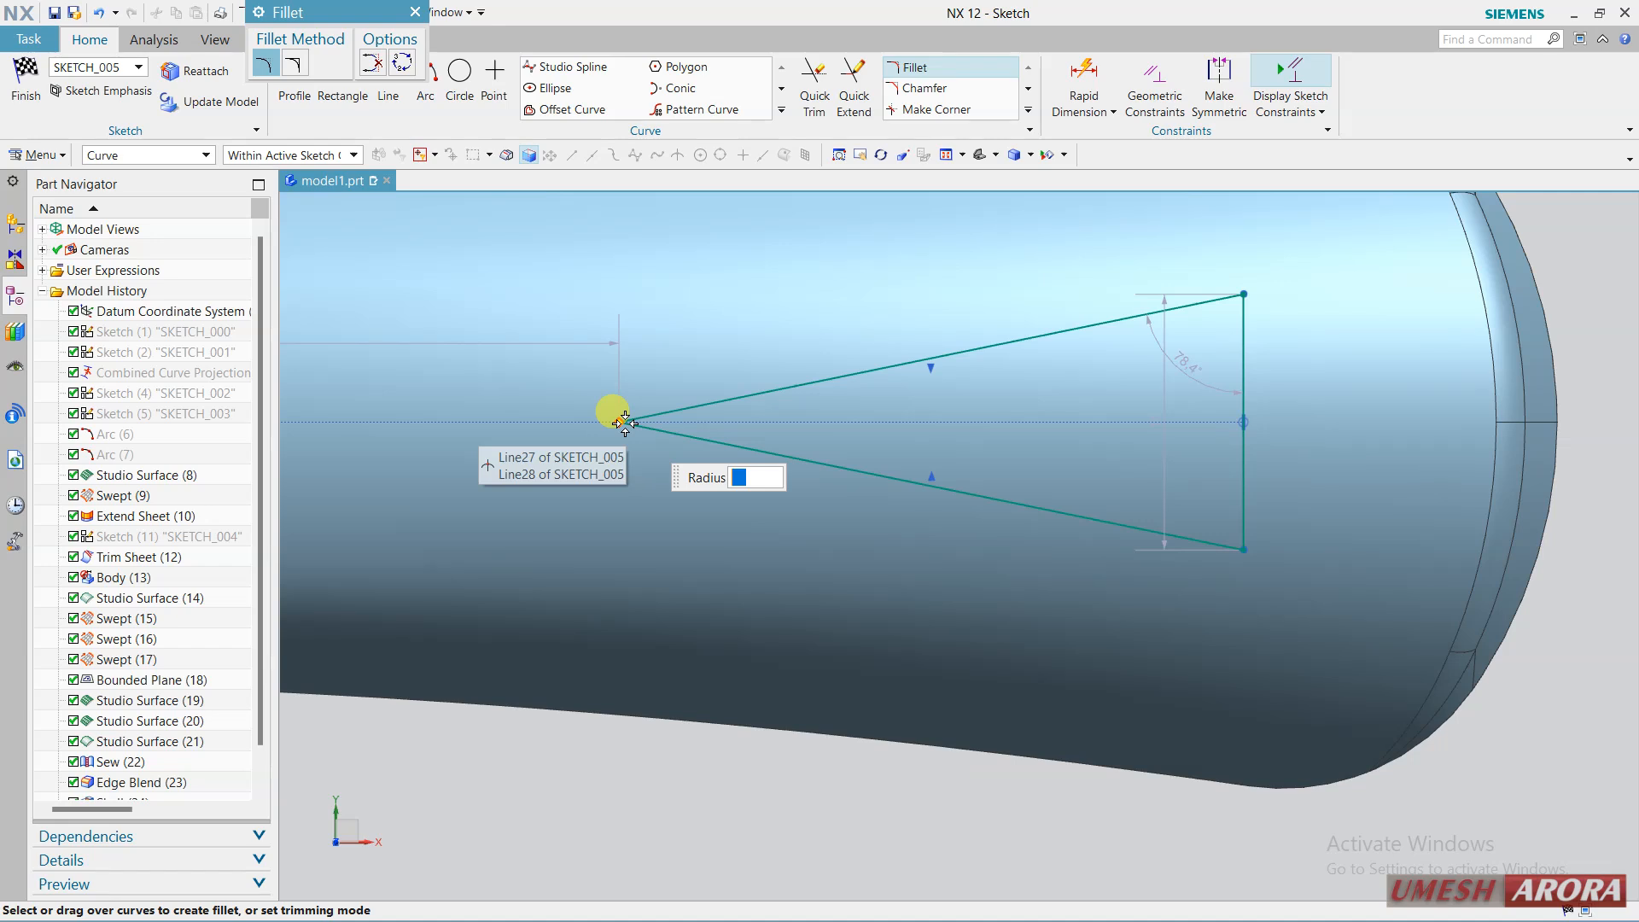
pyautogui.click(616, 423)
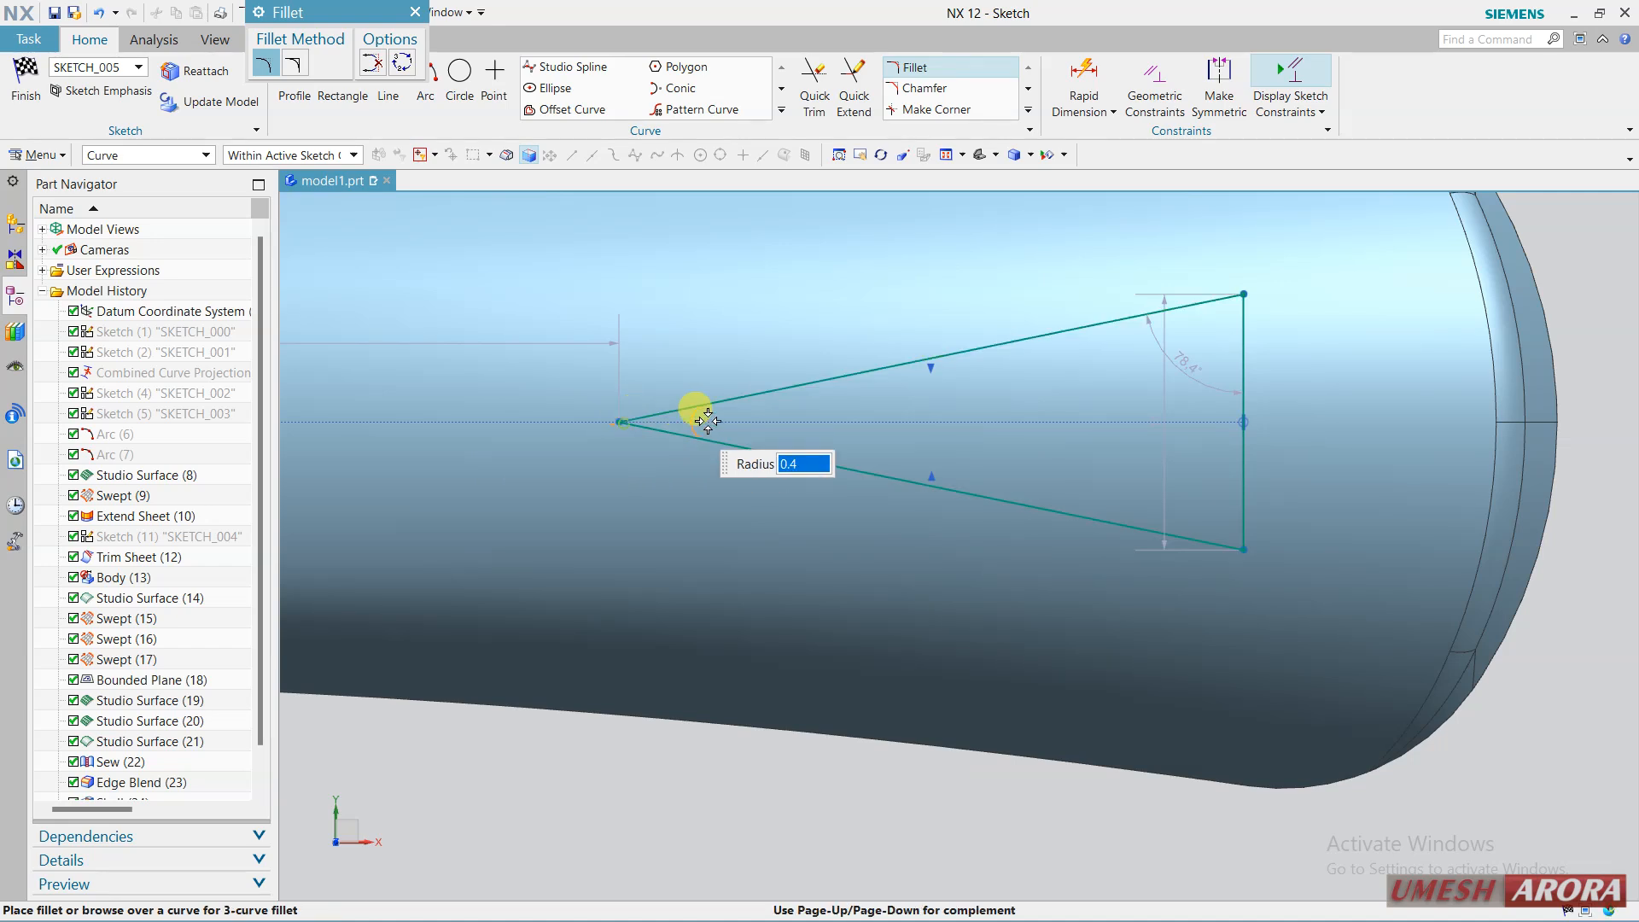
pyautogui.click(832, 416)
# Fillet both corners at the triangle's vertical side with a 2.5 mm radius.
pyautogui.click(1244, 301)
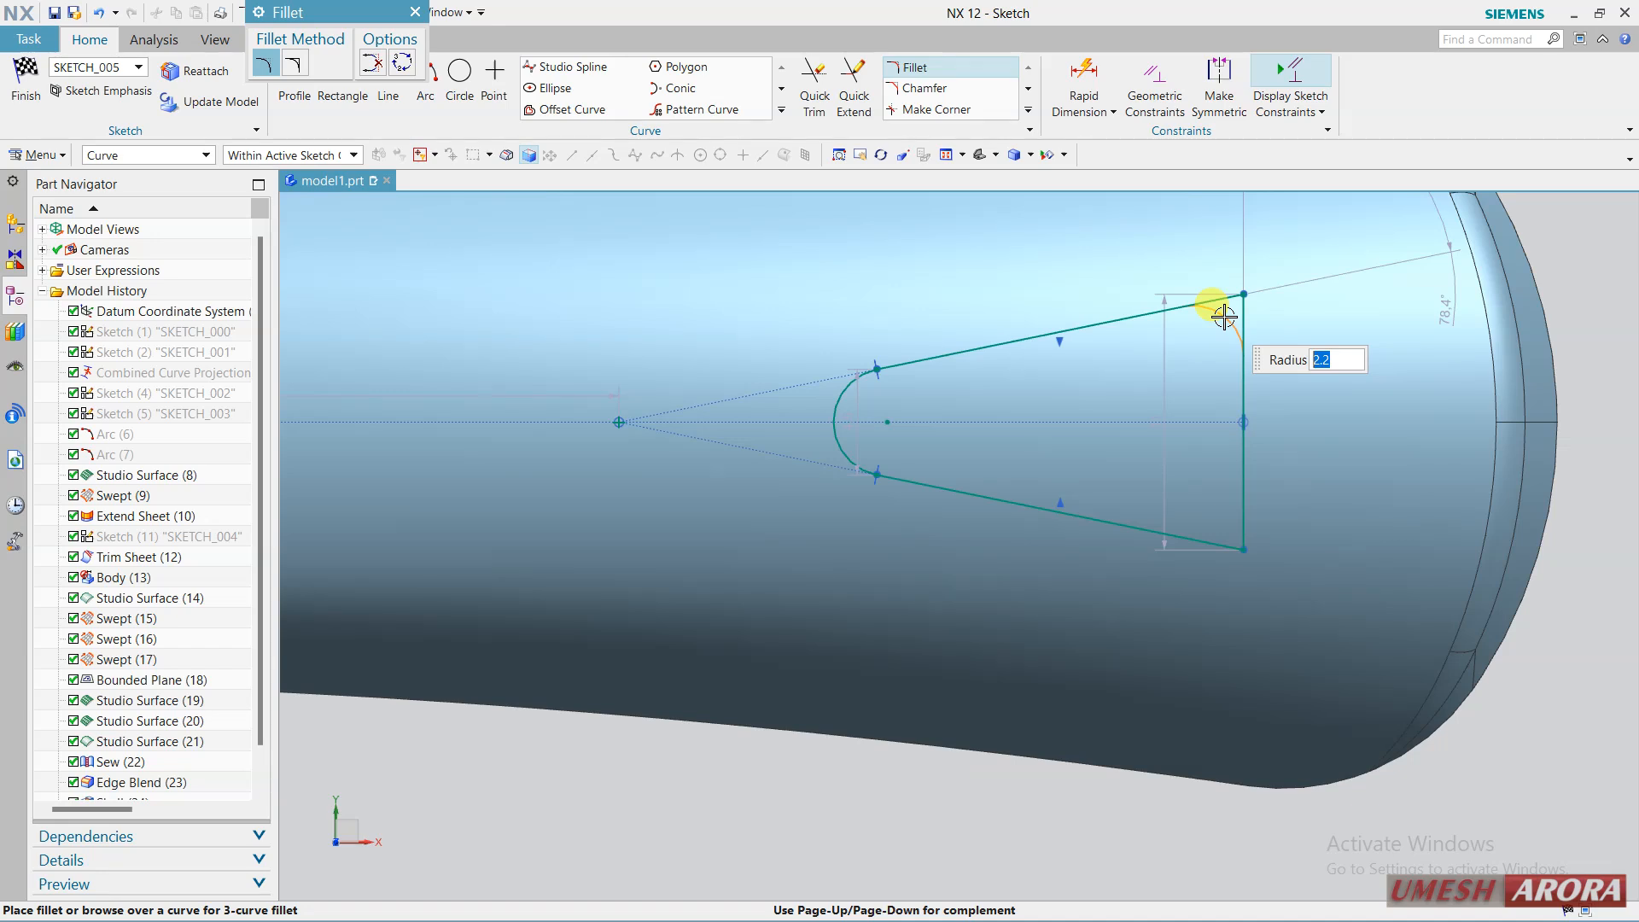
pyautogui.write('2.5')
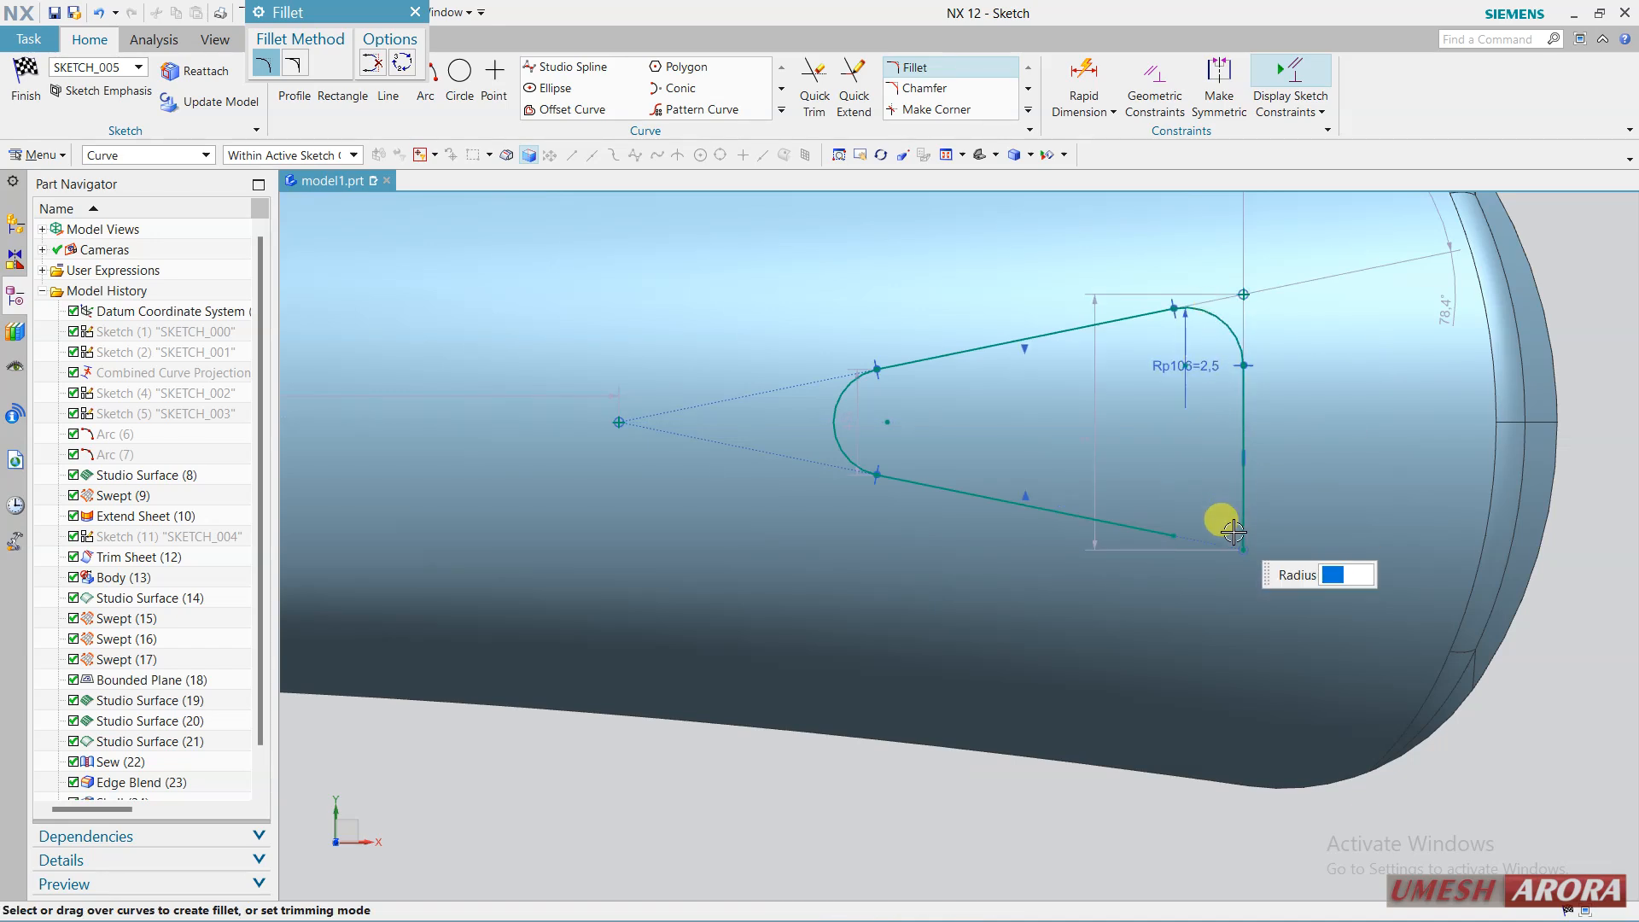
pyautogui.click(1242, 521)
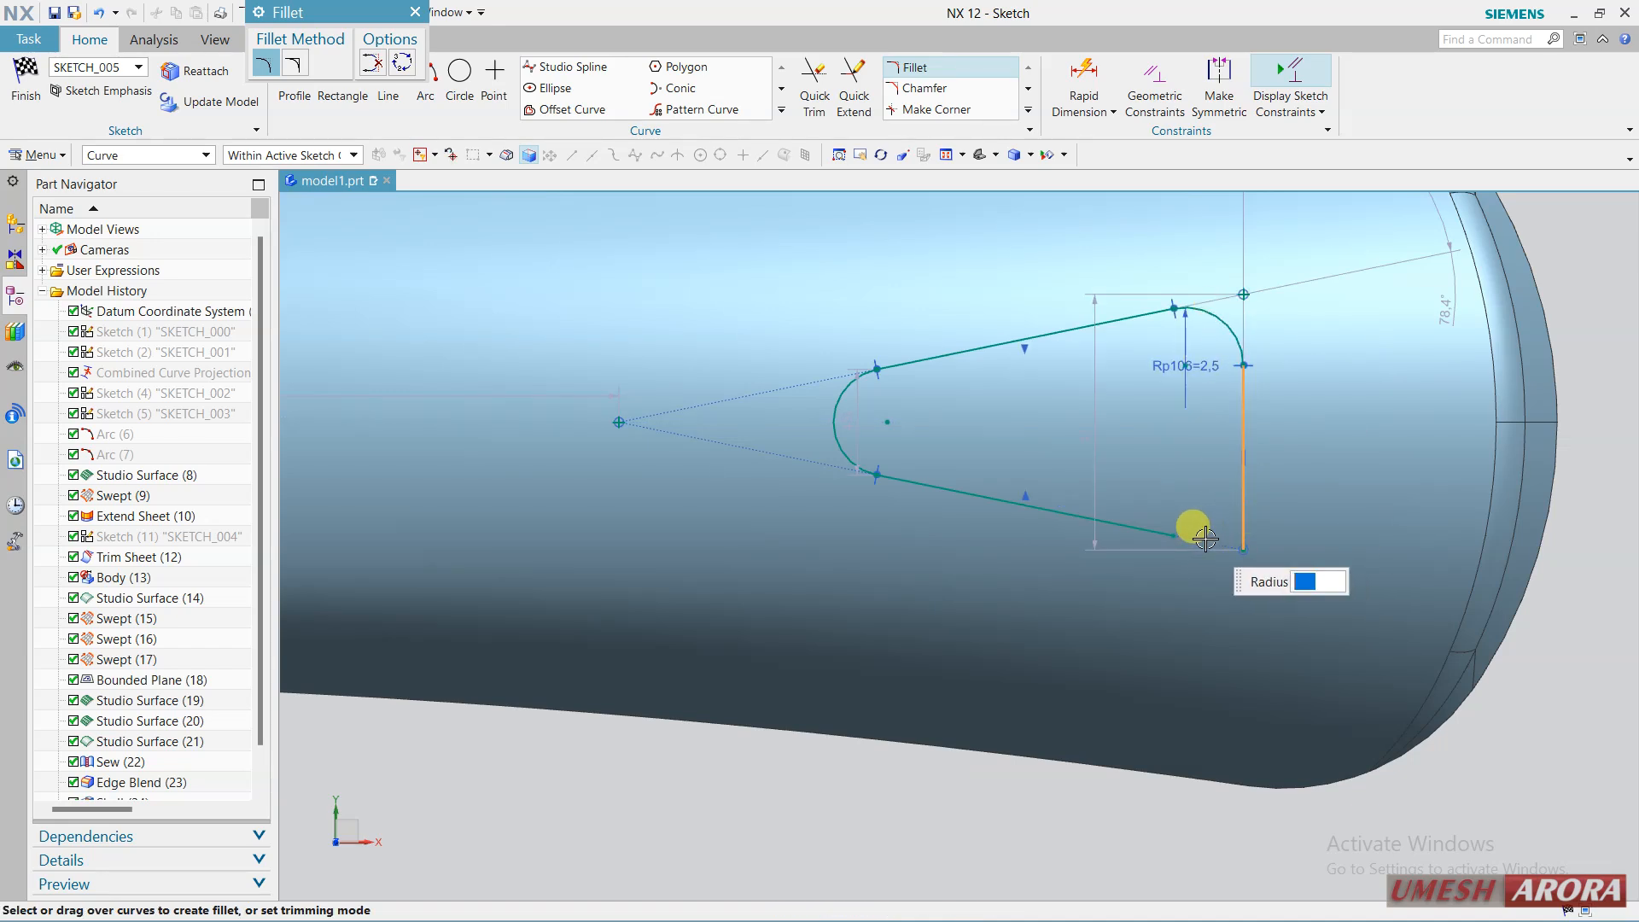
pyautogui.click(1147, 522)
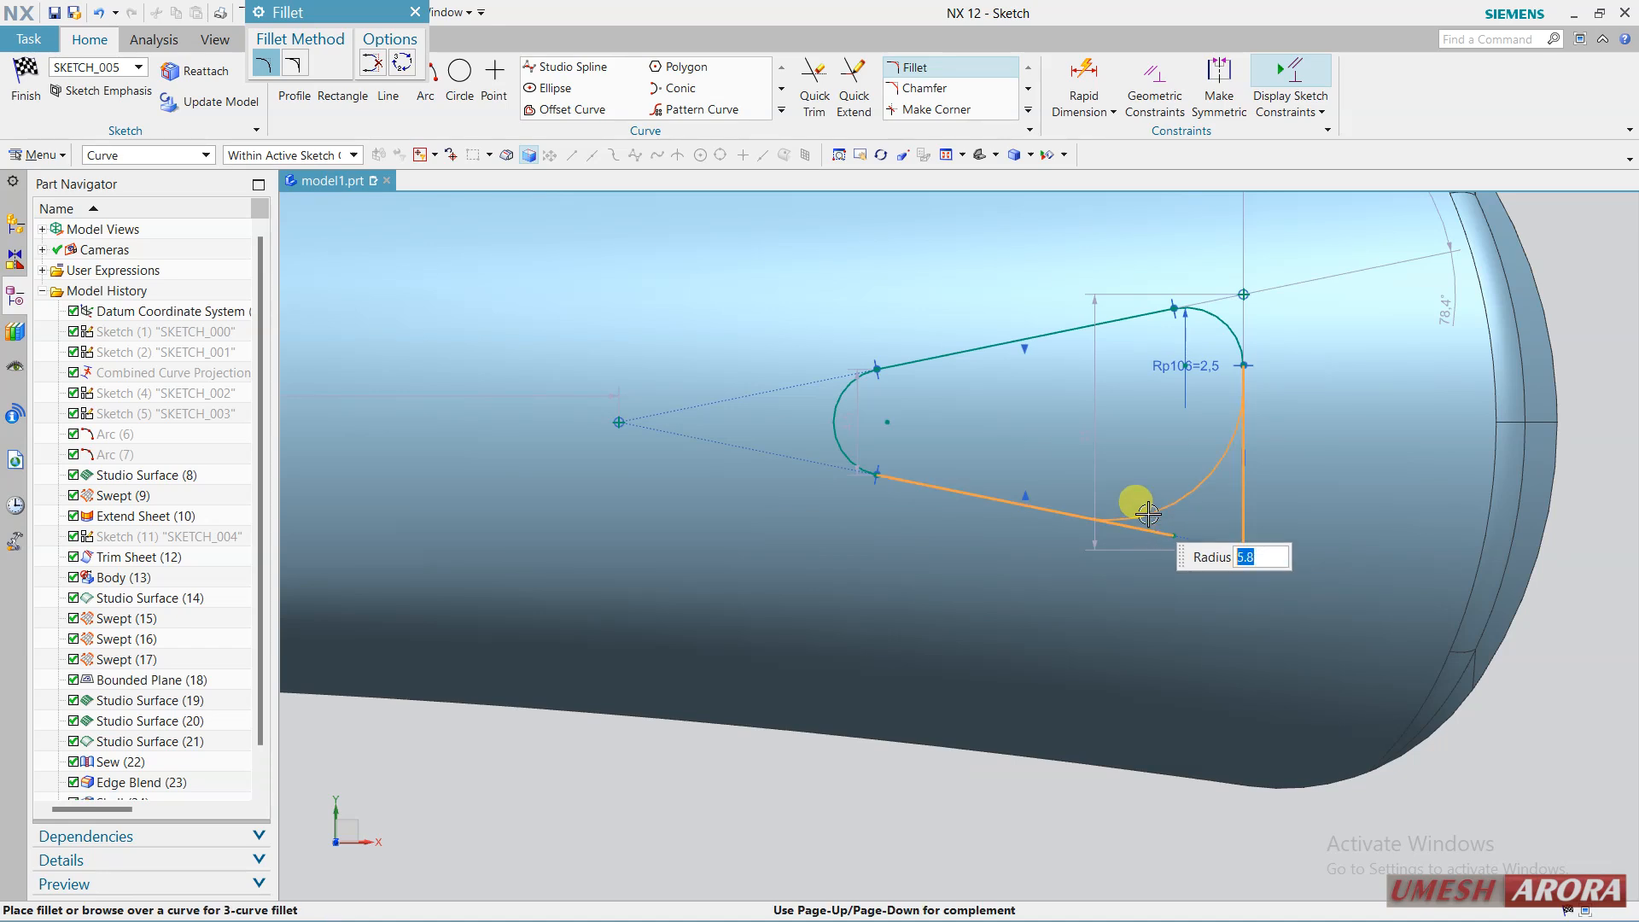
pyautogui.write('2.5')
pyautogui.click(1148, 513)
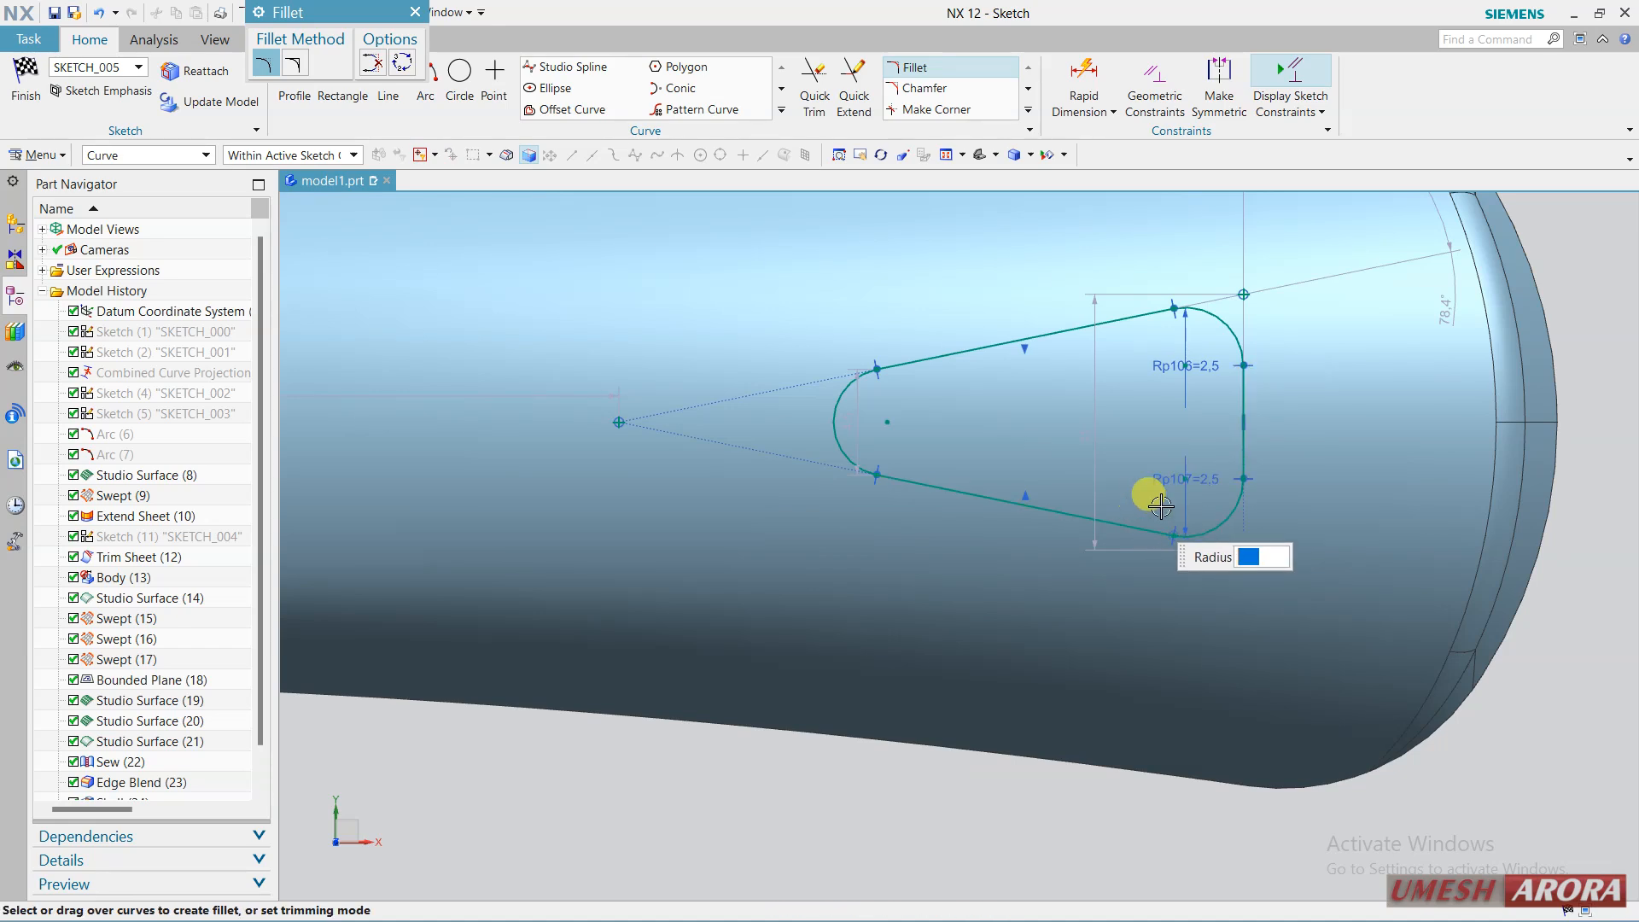
# Finish the rounded triangular sketch and return to the 3D model.
pyautogui.middleClick(1161, 507)
pyautogui.scroll(-5, 1006, 596)
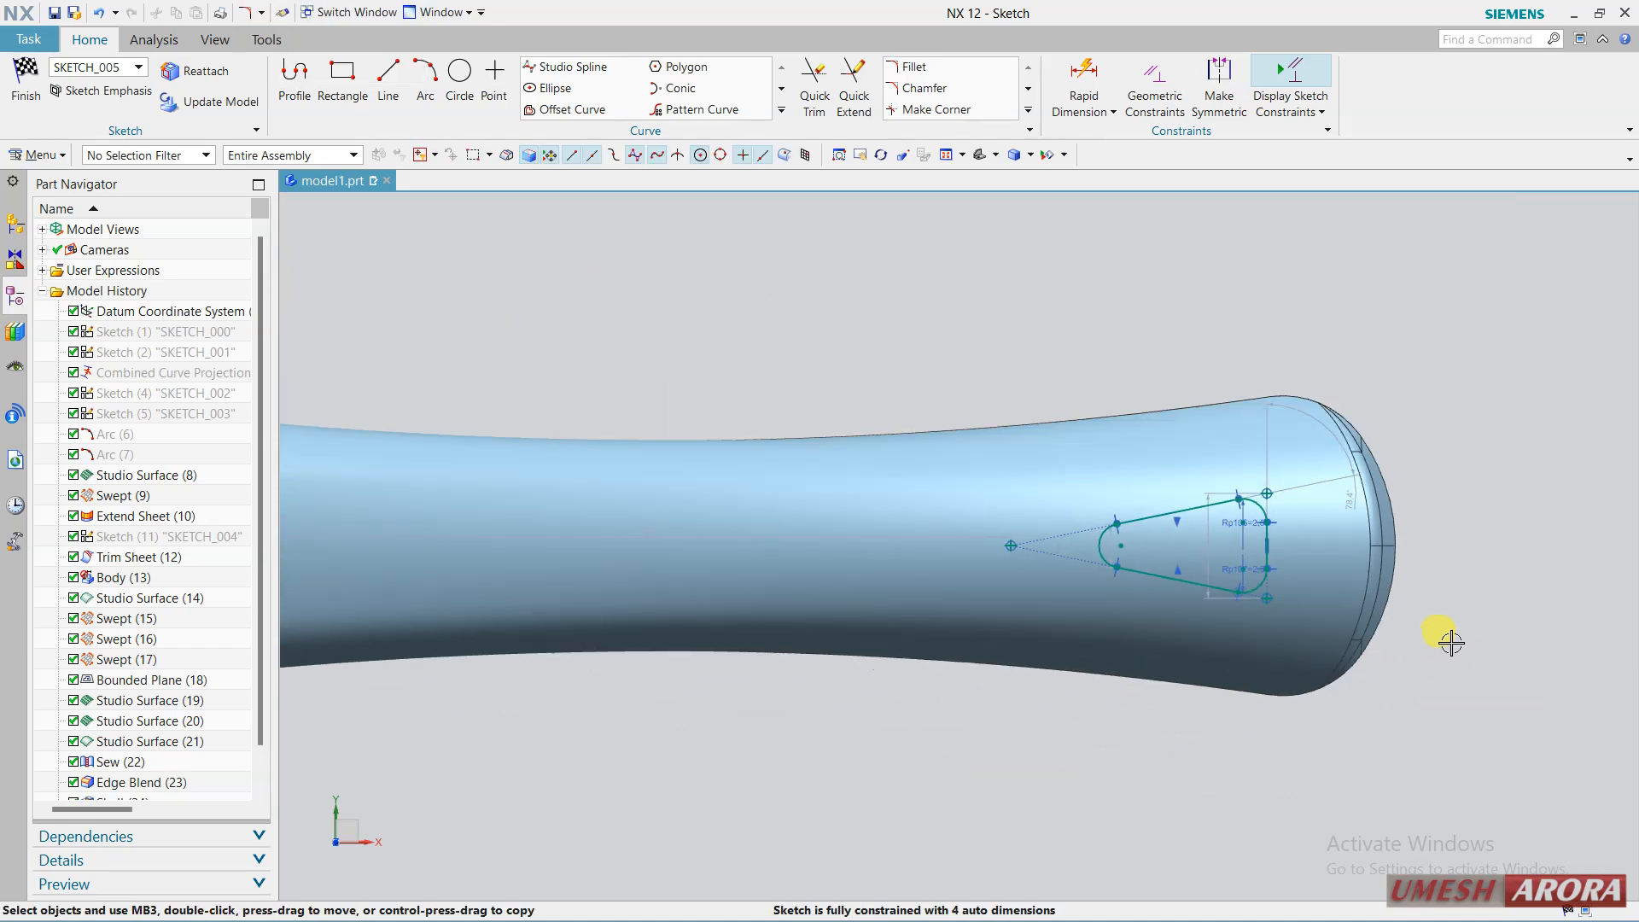
pyautogui.scroll(-2, 1436, 679)
pyautogui.moveTo(1412, 692)
pyautogui.mouseDown(button='middle')
pyautogui.moveTo(1419, 651)
pyautogui.moveTo(1410, 698)
pyautogui.moveTo(1420, 673)
pyautogui.mouseUp(button='middle')
pyautogui.scroll(3, 1383, 556)
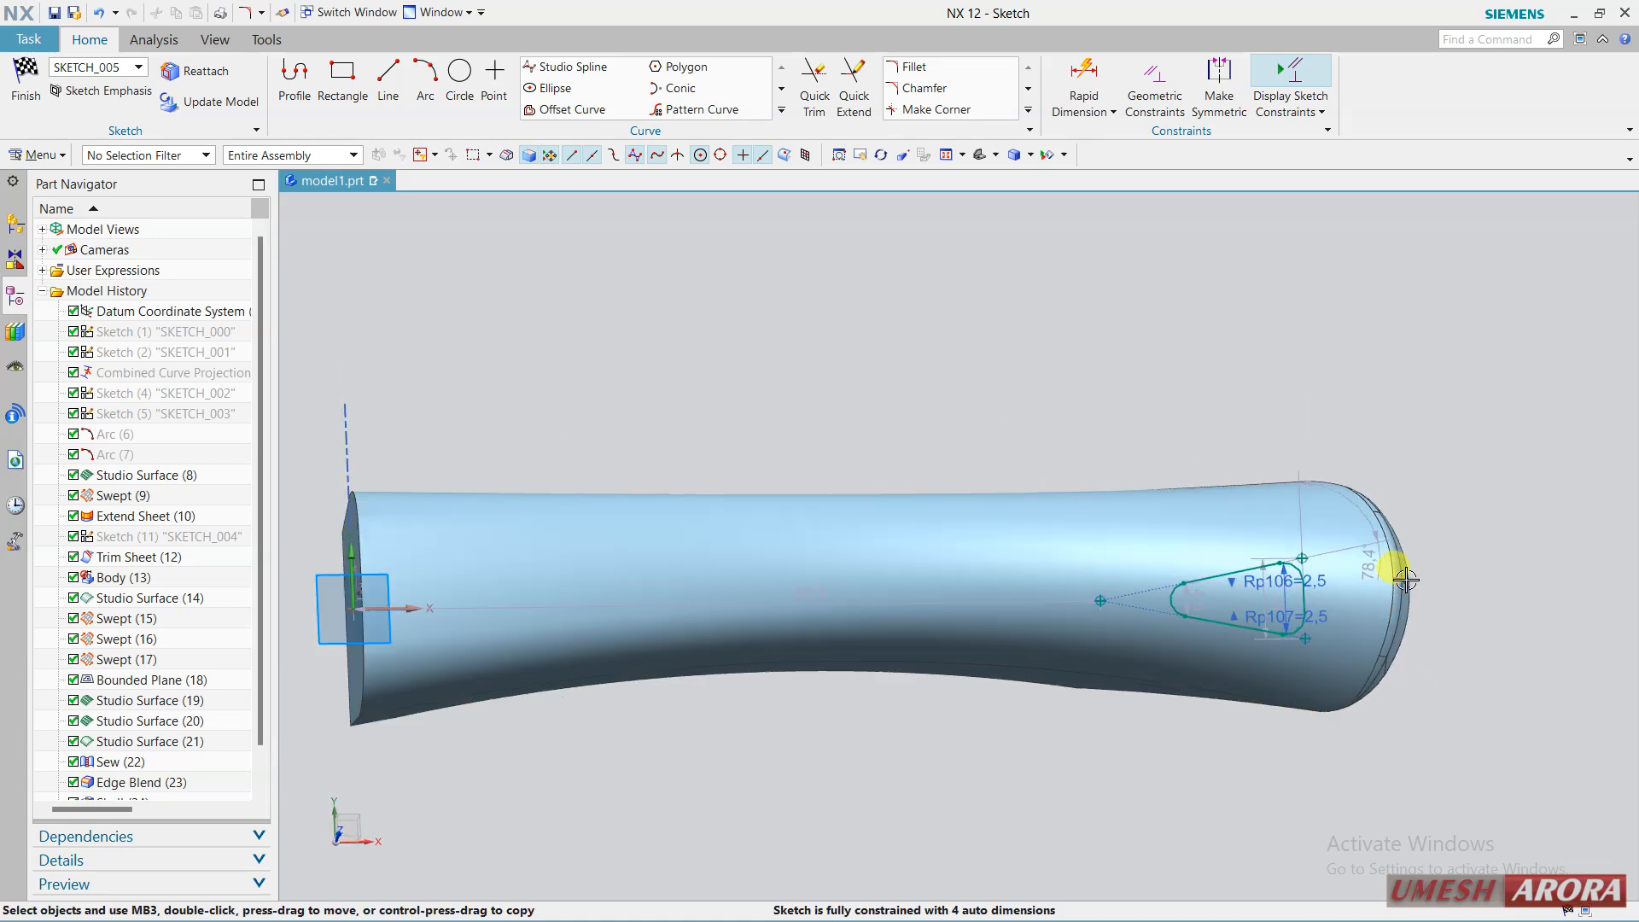
pyautogui.click(39, 98)
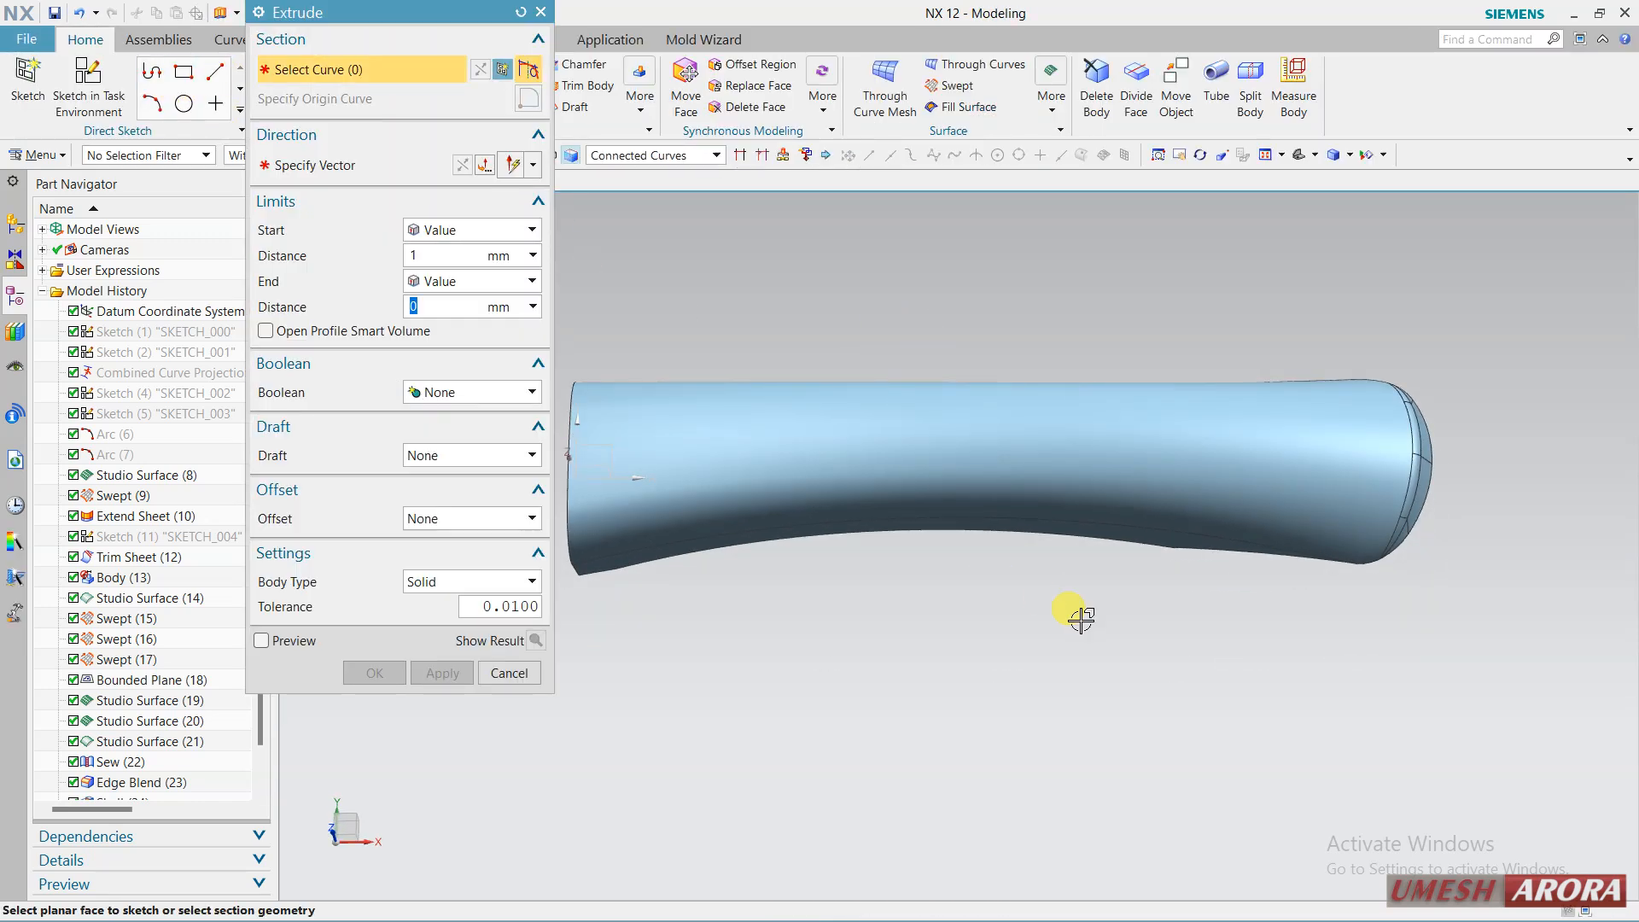
# Extrude the rounded triangular profile from 1 to 37 mm, subtracting it from the shell body to cut a hole.
pyautogui.scroll(-1, 135, 729)
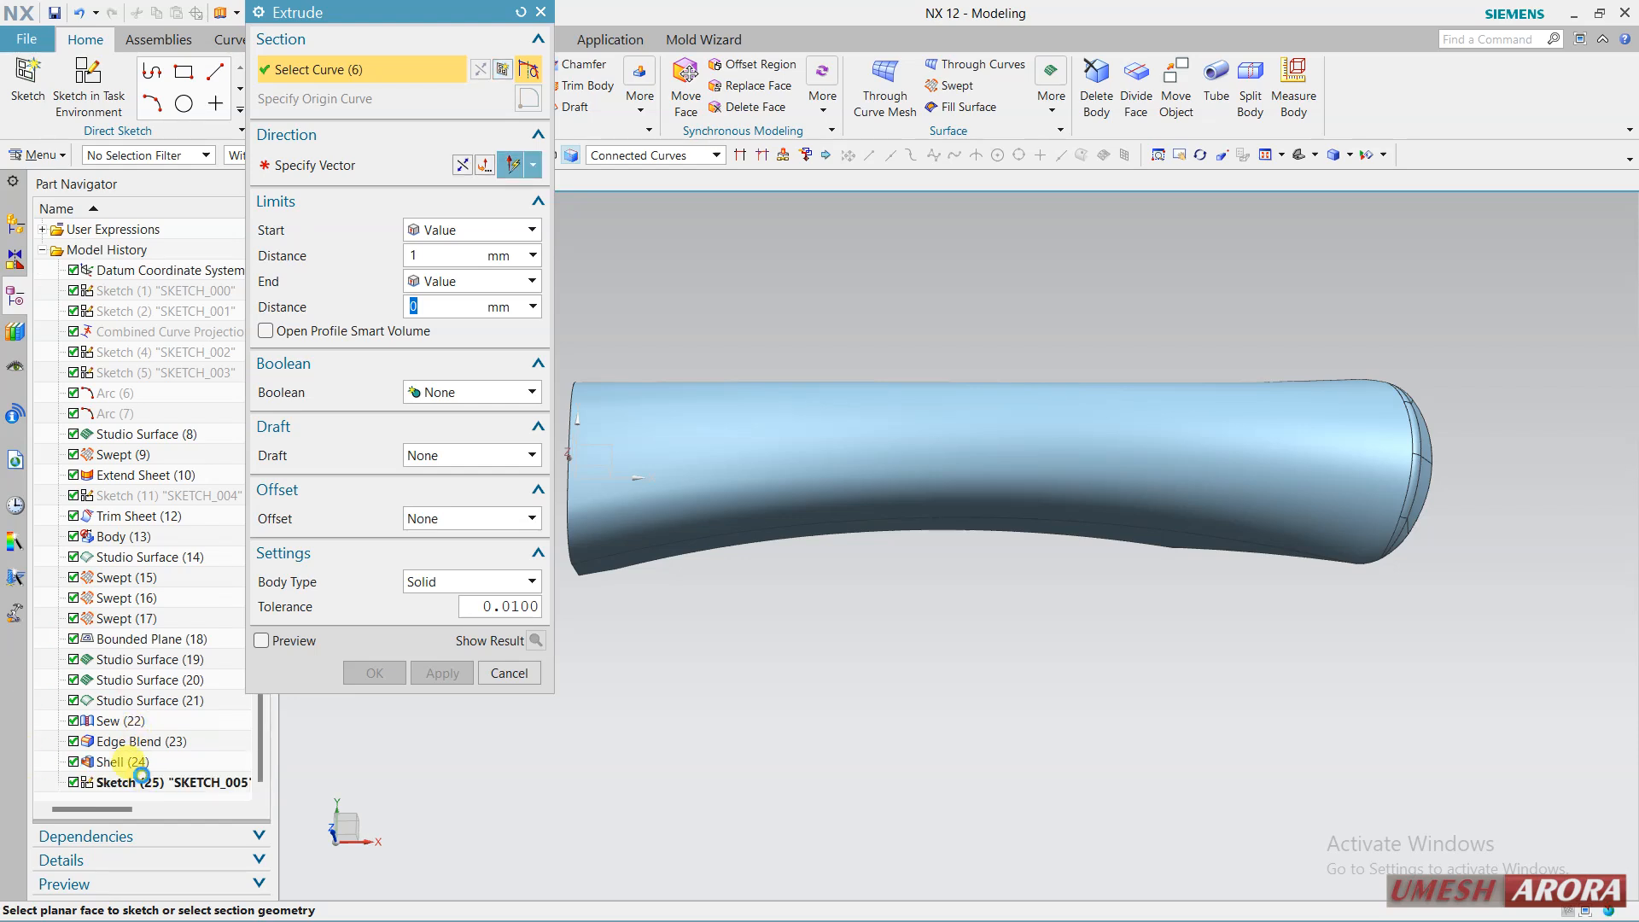
pyautogui.click(141, 775)
pyautogui.moveTo(854, 636); pyautogui.dragTo(842, 586, button='middle')
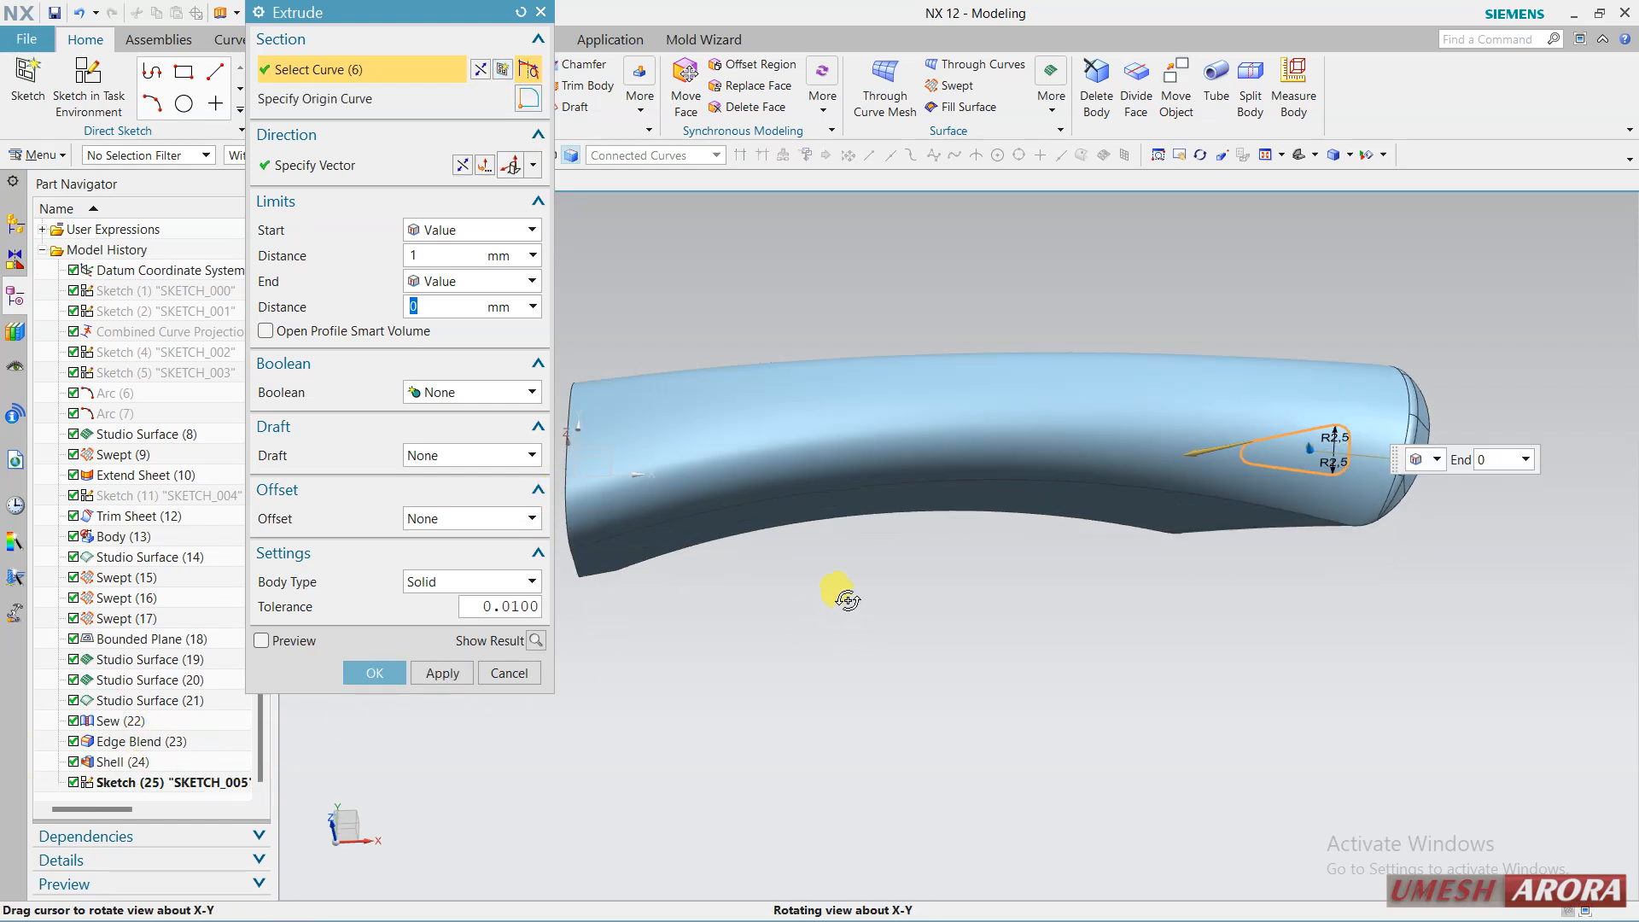
pyautogui.click(451, 392)
pyautogui.click(461, 458)
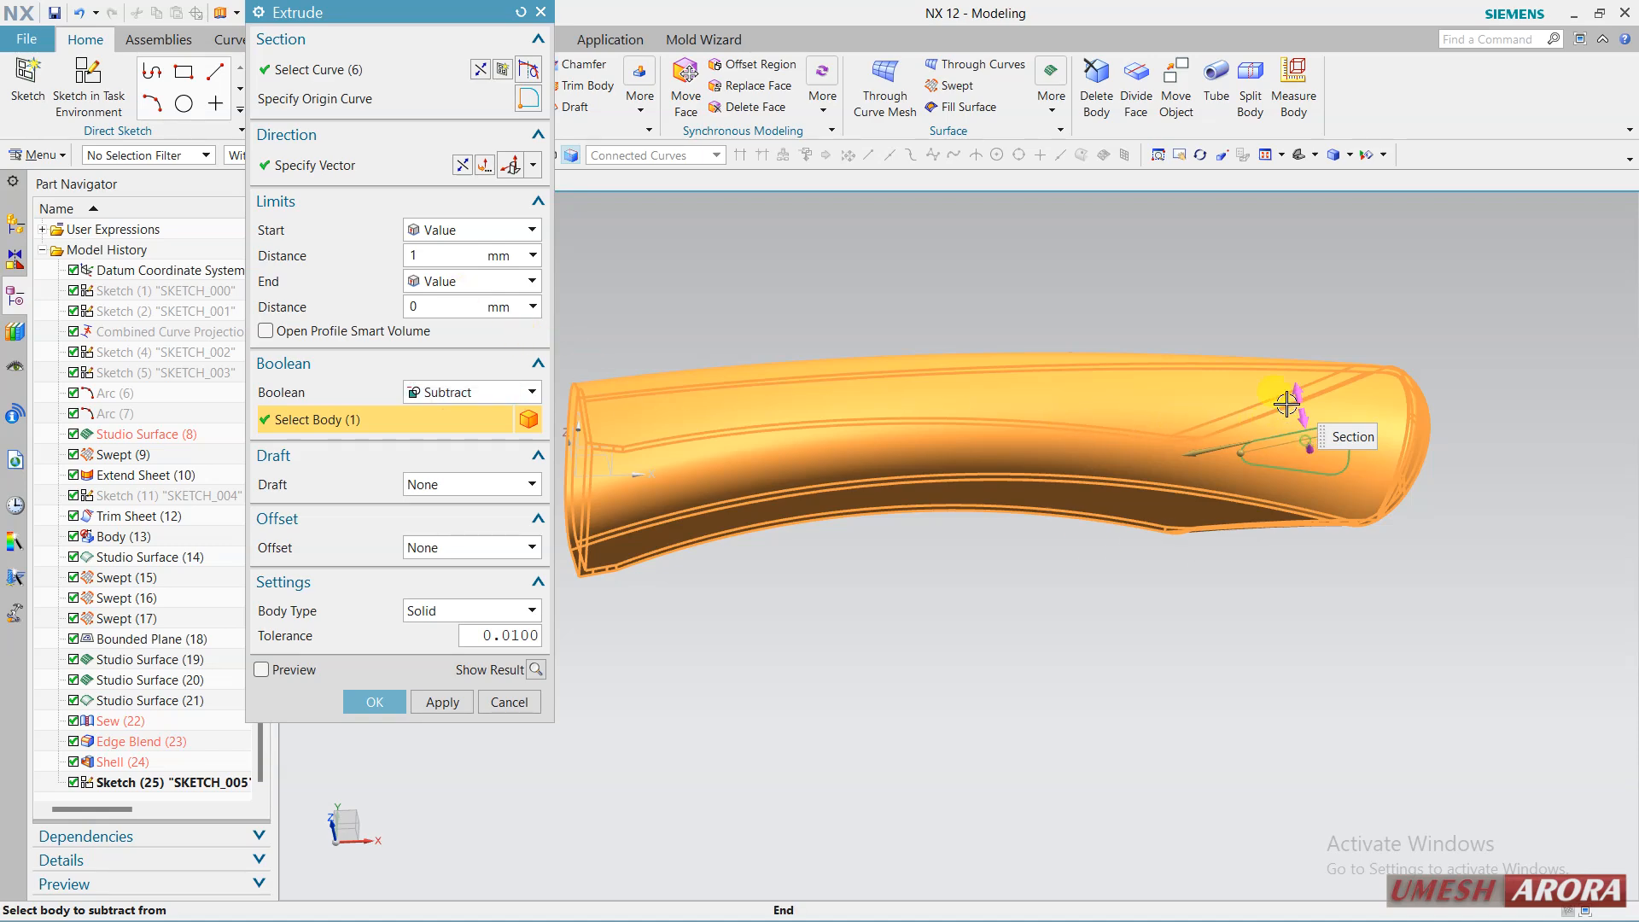
pyautogui.moveTo(1287, 403); pyautogui.dragTo(1281, 314)
pyautogui.click(392, 703)
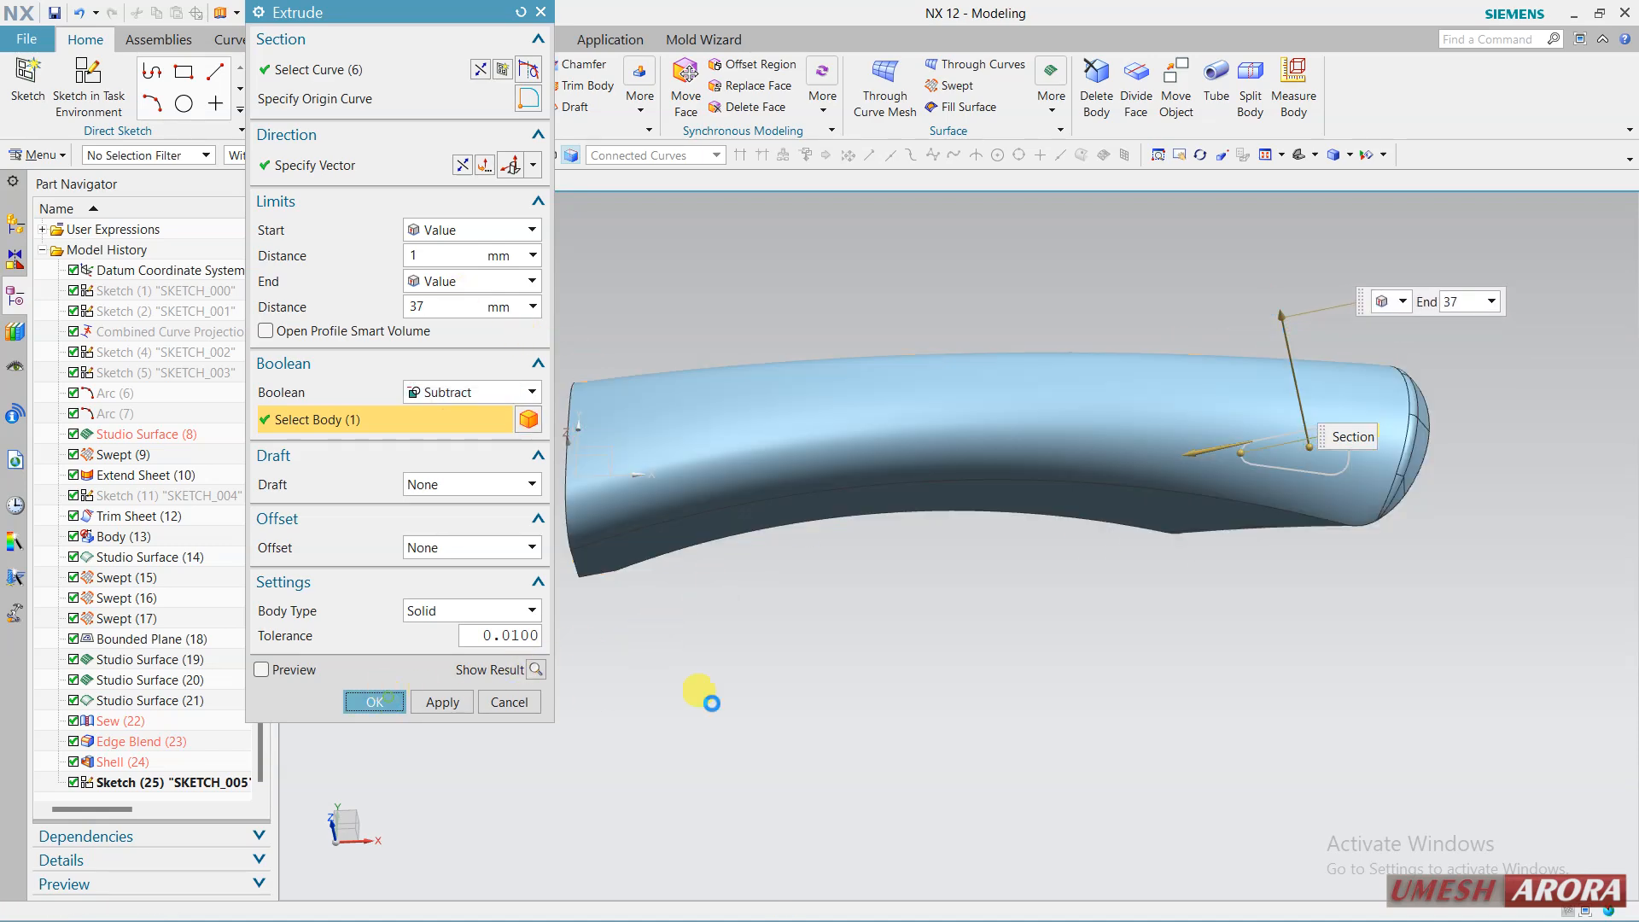
pyautogui.moveTo(907, 684); pyautogui.dragTo(995, 687, button='middle')
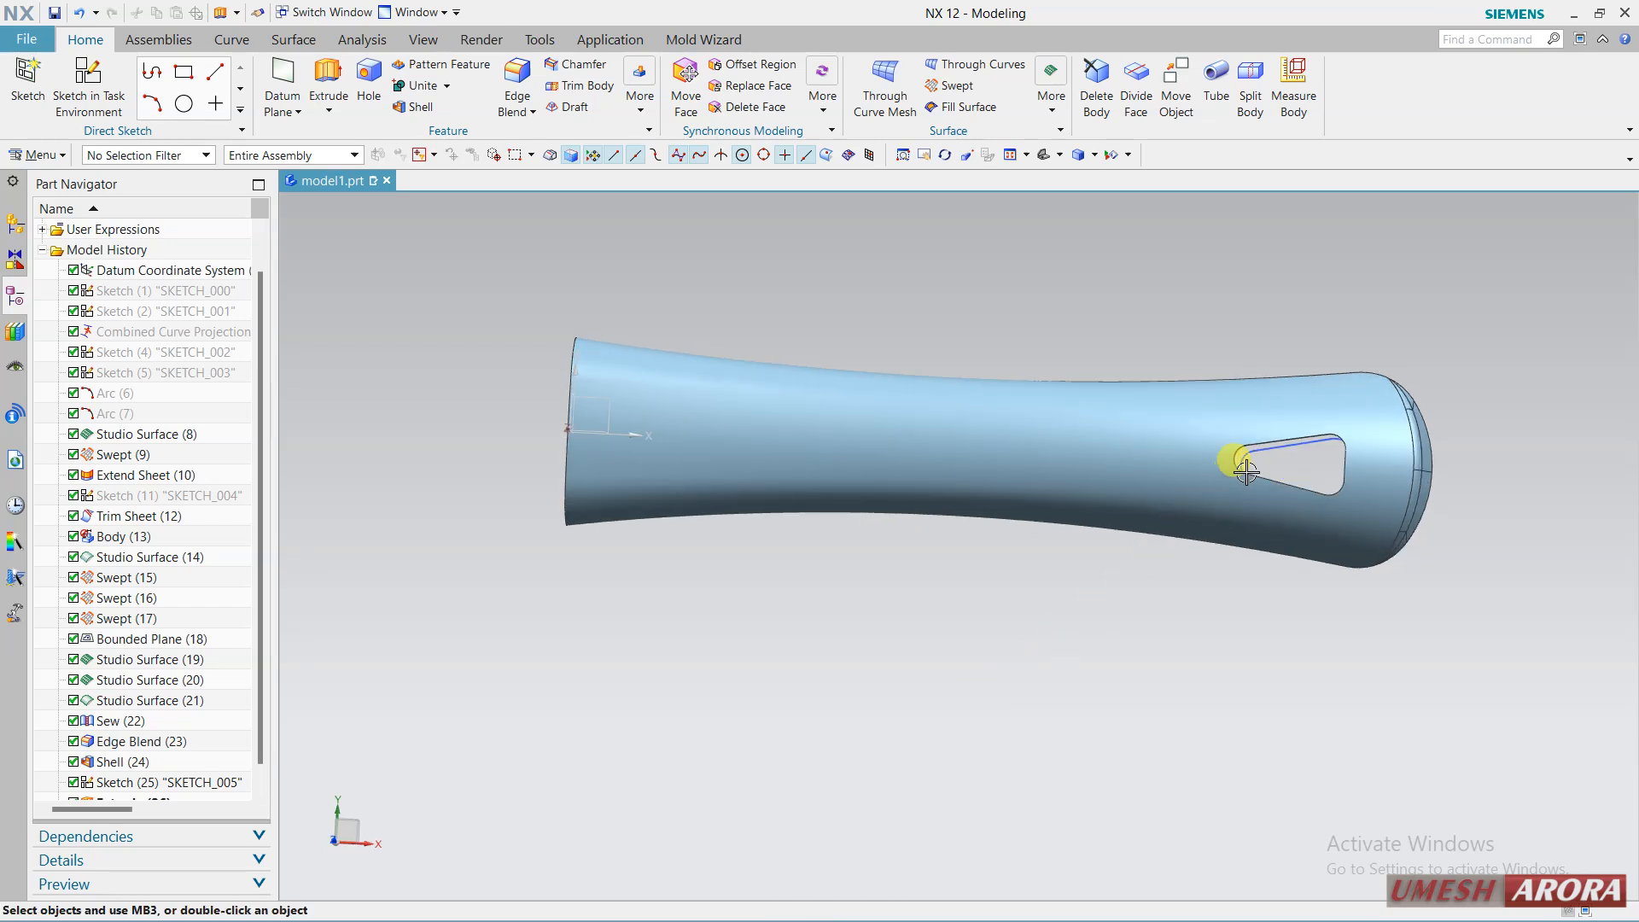
# Start a sketch on the XY datum plane at the flat end, viewed from underneath, with the X axis as horizontal reference.
pyautogui.moveTo(1161, 503)
pyautogui.mouseDown(button='middle')
pyautogui.moveTo(1285, 666)
pyautogui.moveTo(1242, 687)
pyautogui.moveTo(1131, 659)
pyautogui.moveTo(1140, 628)
pyautogui.moveTo(1174, 608)
pyautogui.moveTo(1109, 641)
pyautogui.moveTo(1101, 669)
pyautogui.moveTo(1156, 651)
pyautogui.moveTo(1149, 671)
pyautogui.moveTo(962, 578)
pyautogui.moveTo(958, 476)
pyautogui.moveTo(977, 478)
pyautogui.moveTo(951, 413)
pyautogui.moveTo(981, 464)
pyautogui.moveTo(939, 475)
pyautogui.moveTo(831, 441)
pyautogui.mouseUp(button='middle')
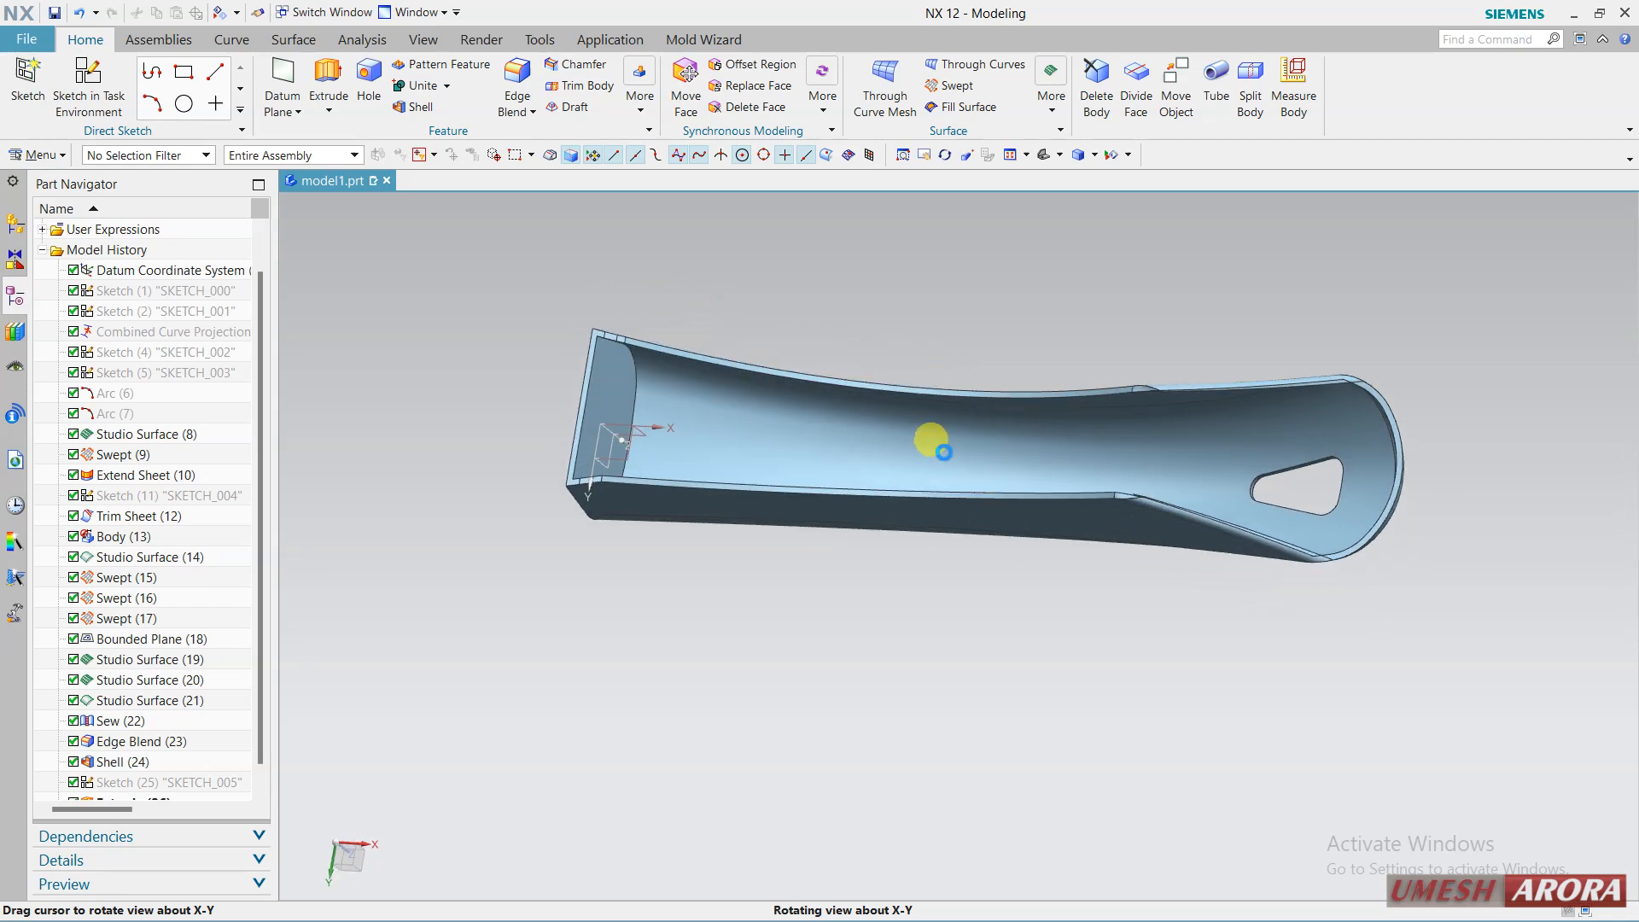
pyautogui.moveTo(422, 339); pyautogui.dragTo(471, 383, button='middle')
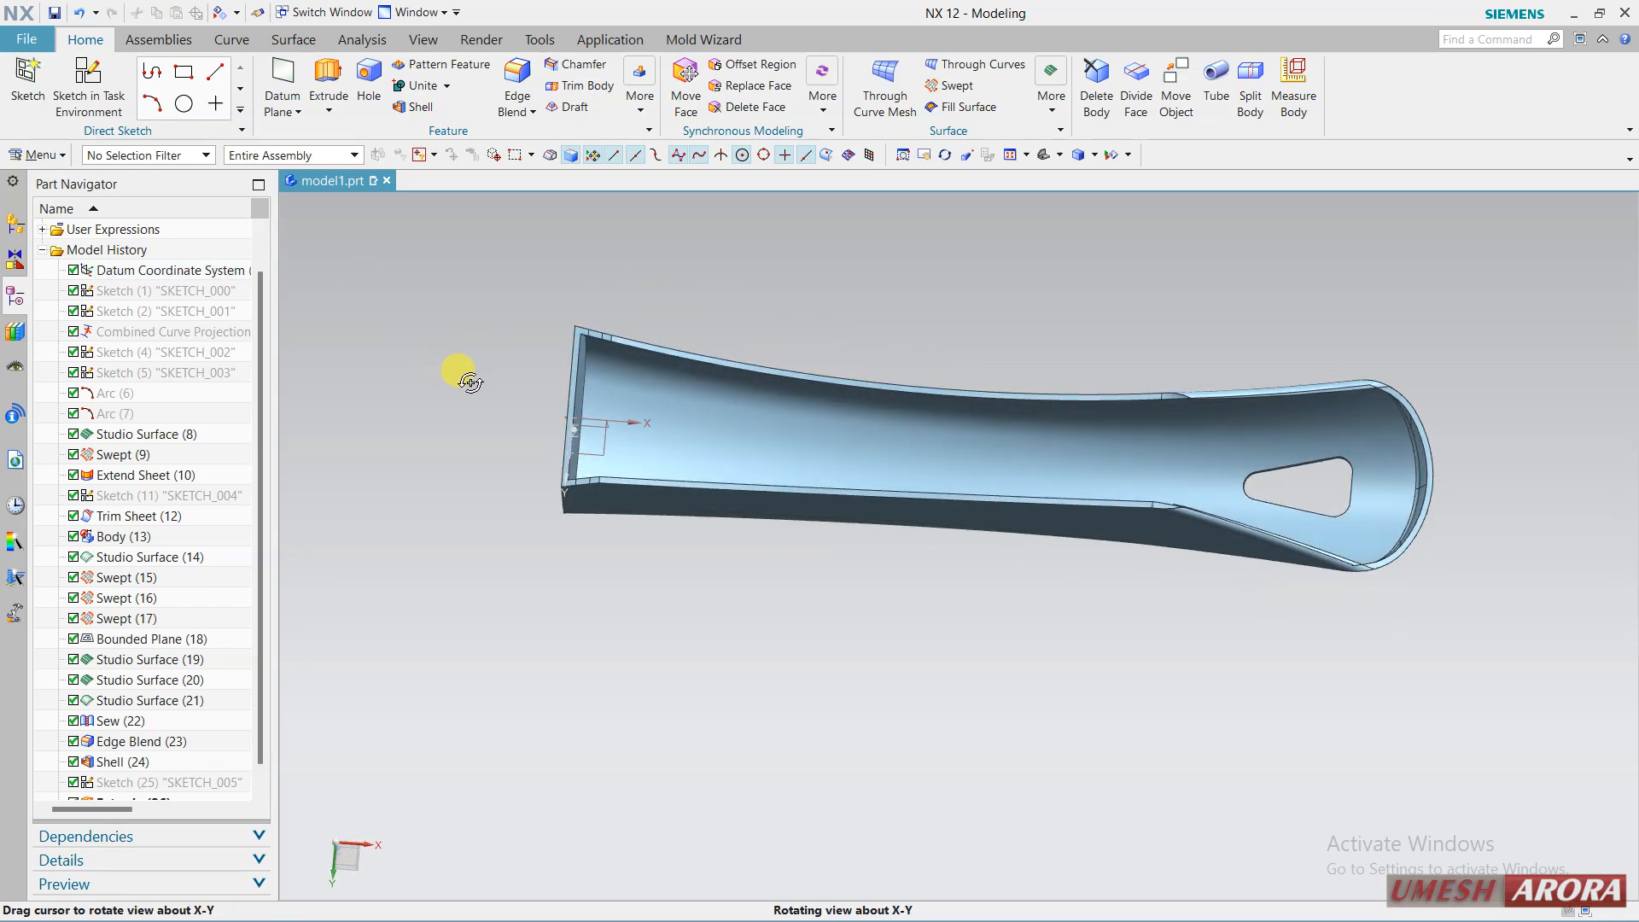
pyautogui.click(127, 111)
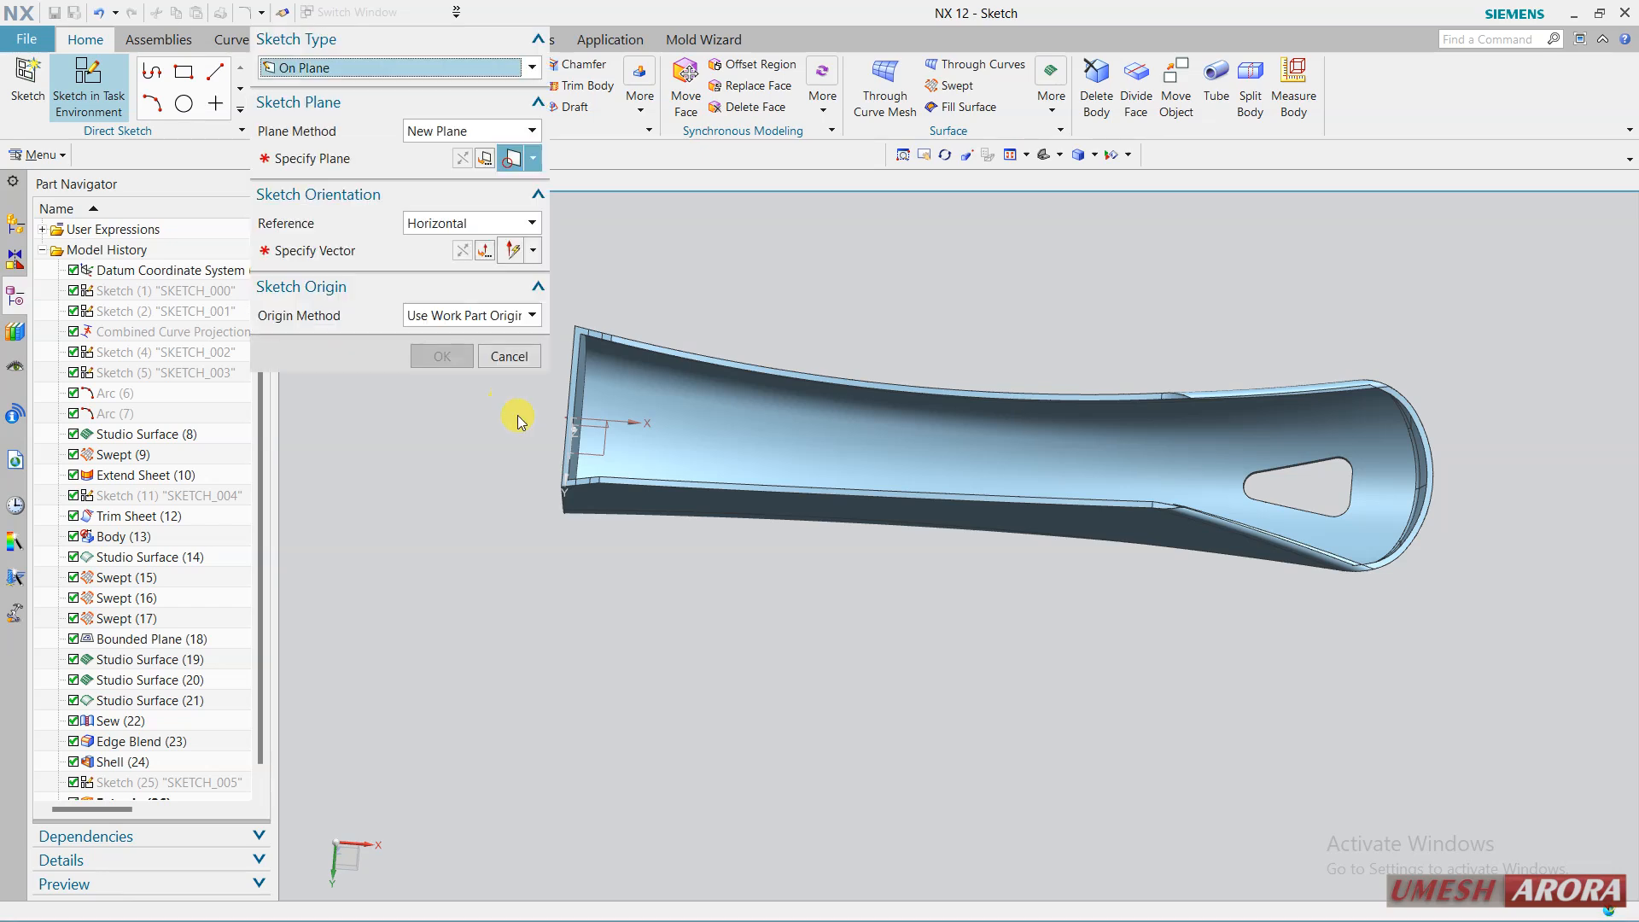
pyautogui.scroll(3, 517, 415)
pyautogui.moveTo(507, 504); pyautogui.dragTo(511, 507, button='middle')
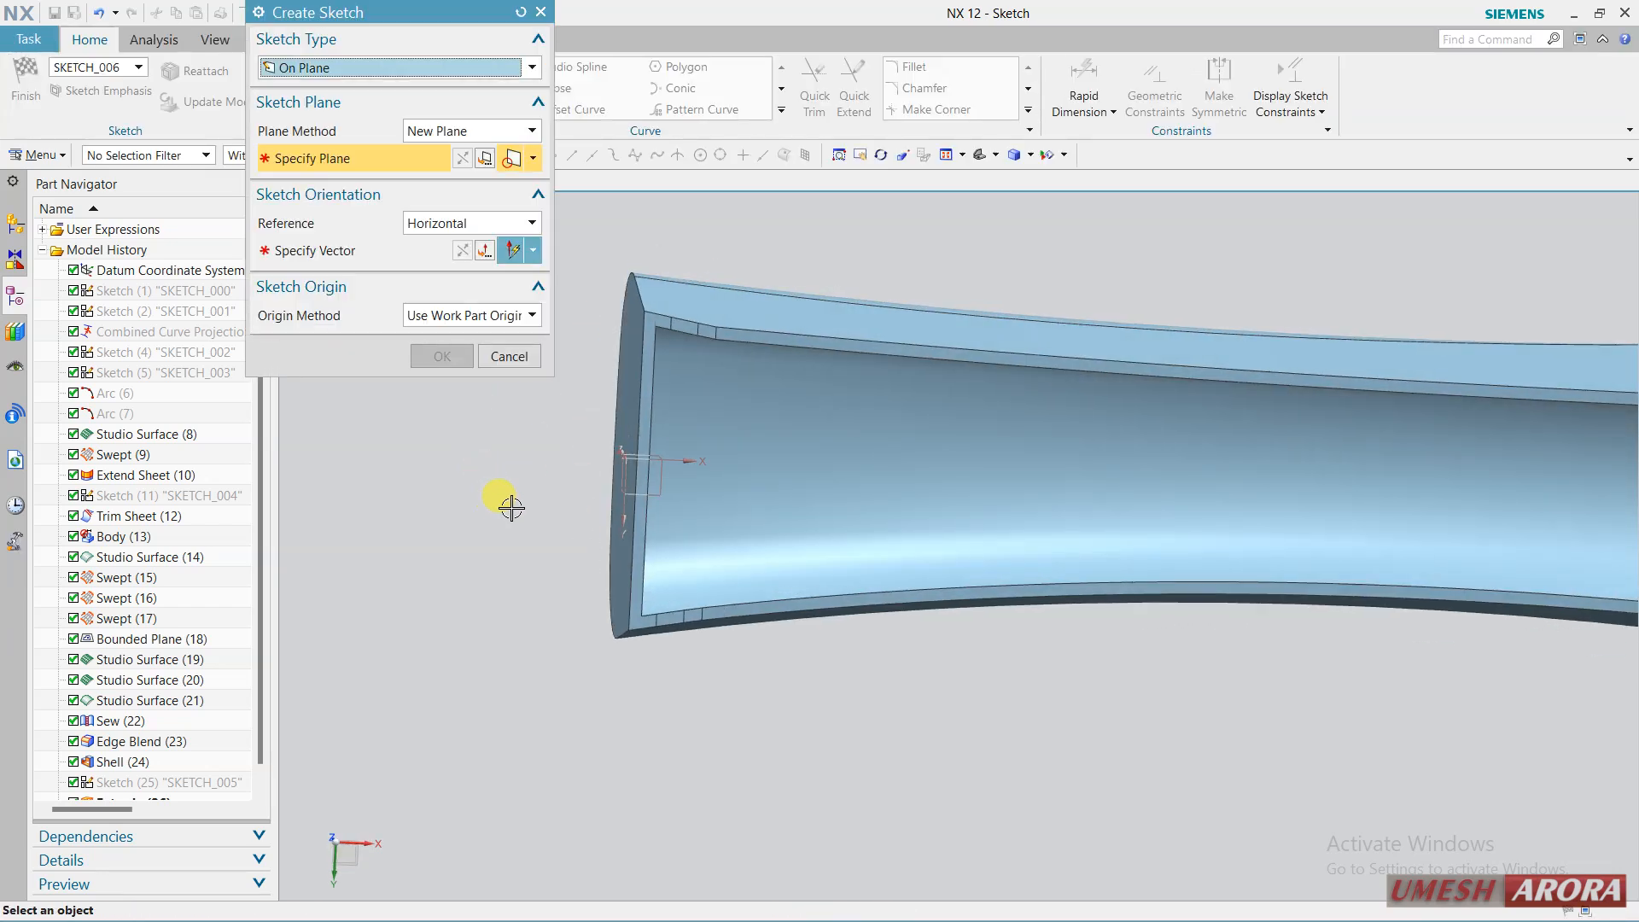
pyautogui.click(668, 481)
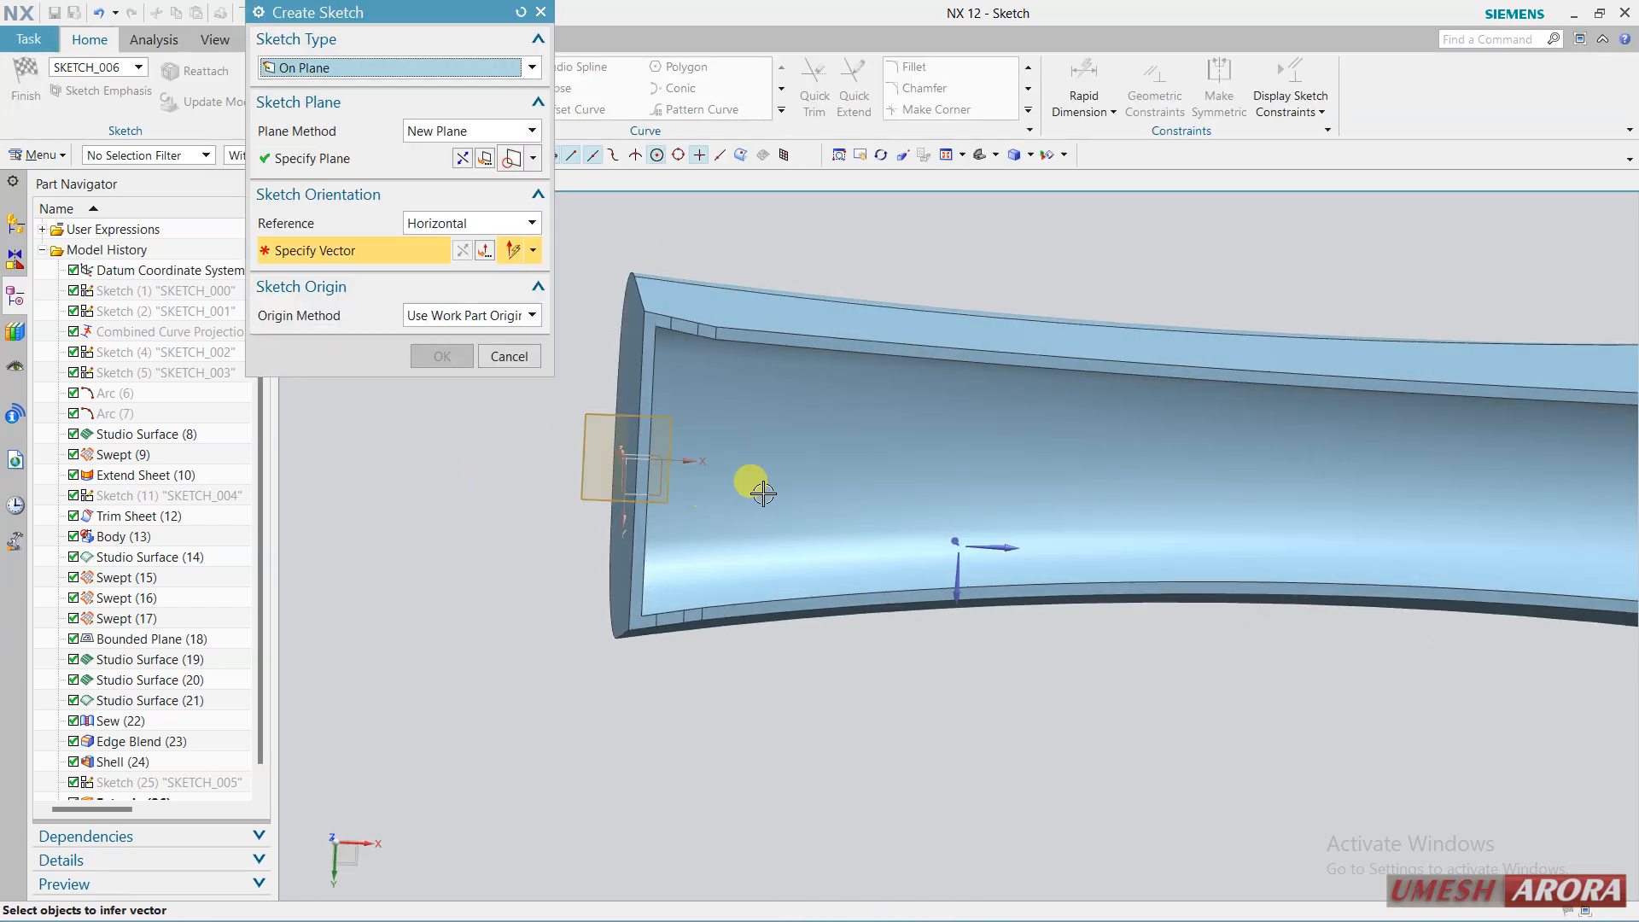
pyautogui.click(996, 543)
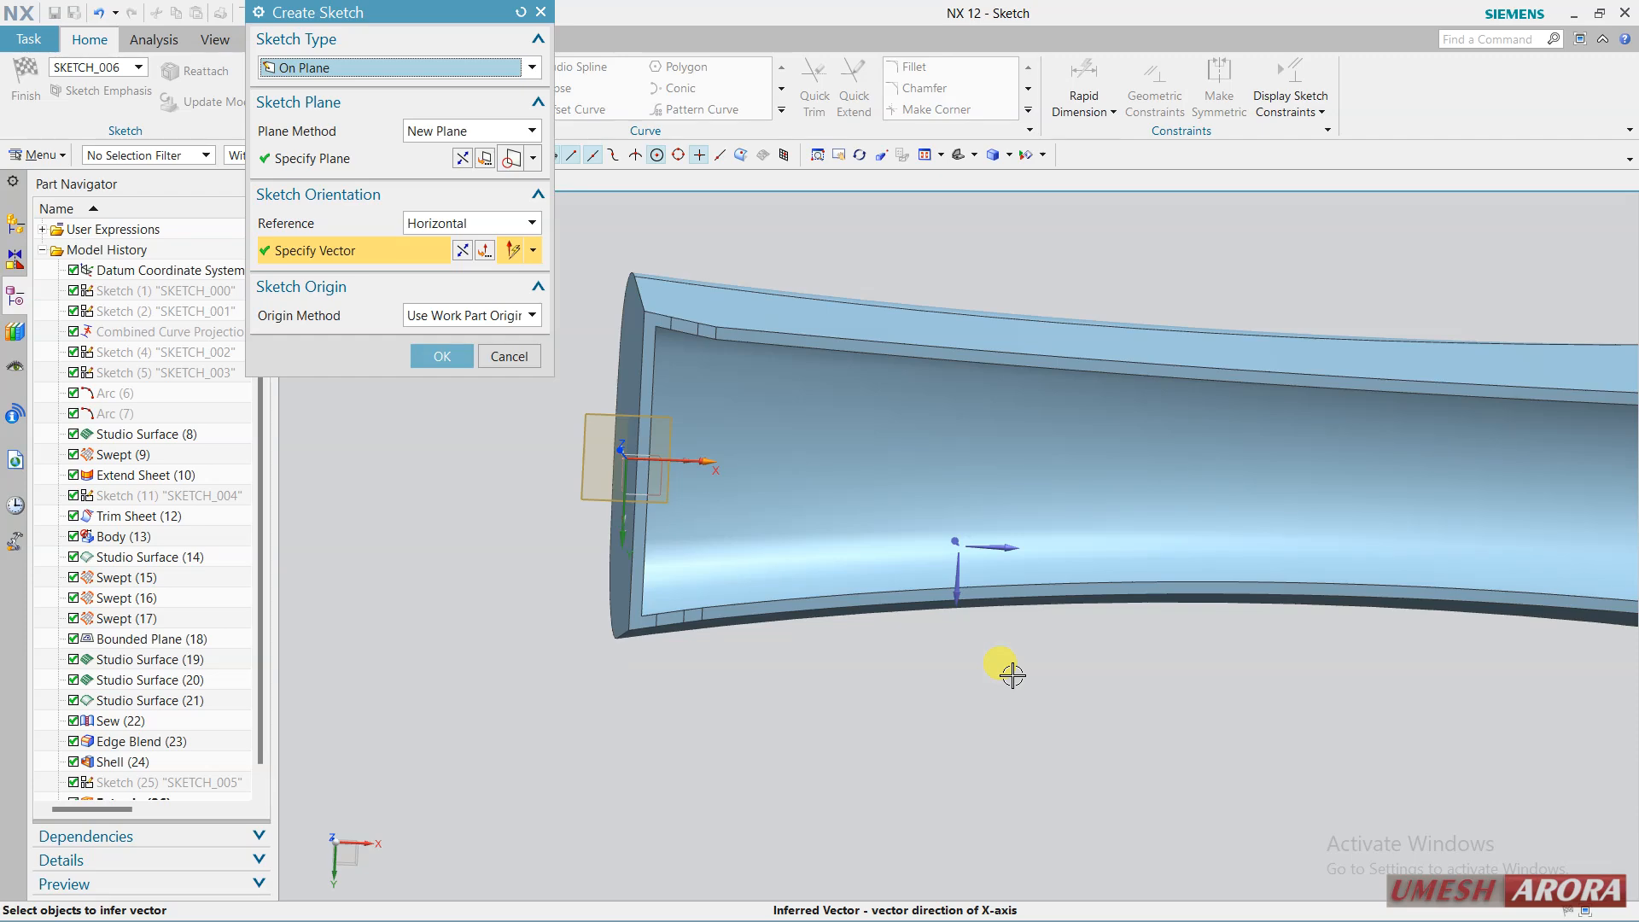
pyautogui.middleClick(1012, 675)
pyautogui.moveTo(820, 494)
pyautogui.mouseDown(button='middle')
pyautogui.moveTo(621, 502)
pyautogui.moveTo(627, 419)
pyautogui.moveTo(370, 414)
pyautogui.moveTo(477, 508)
pyautogui.mouseUp(button='middle')
pyautogui.press('F8')
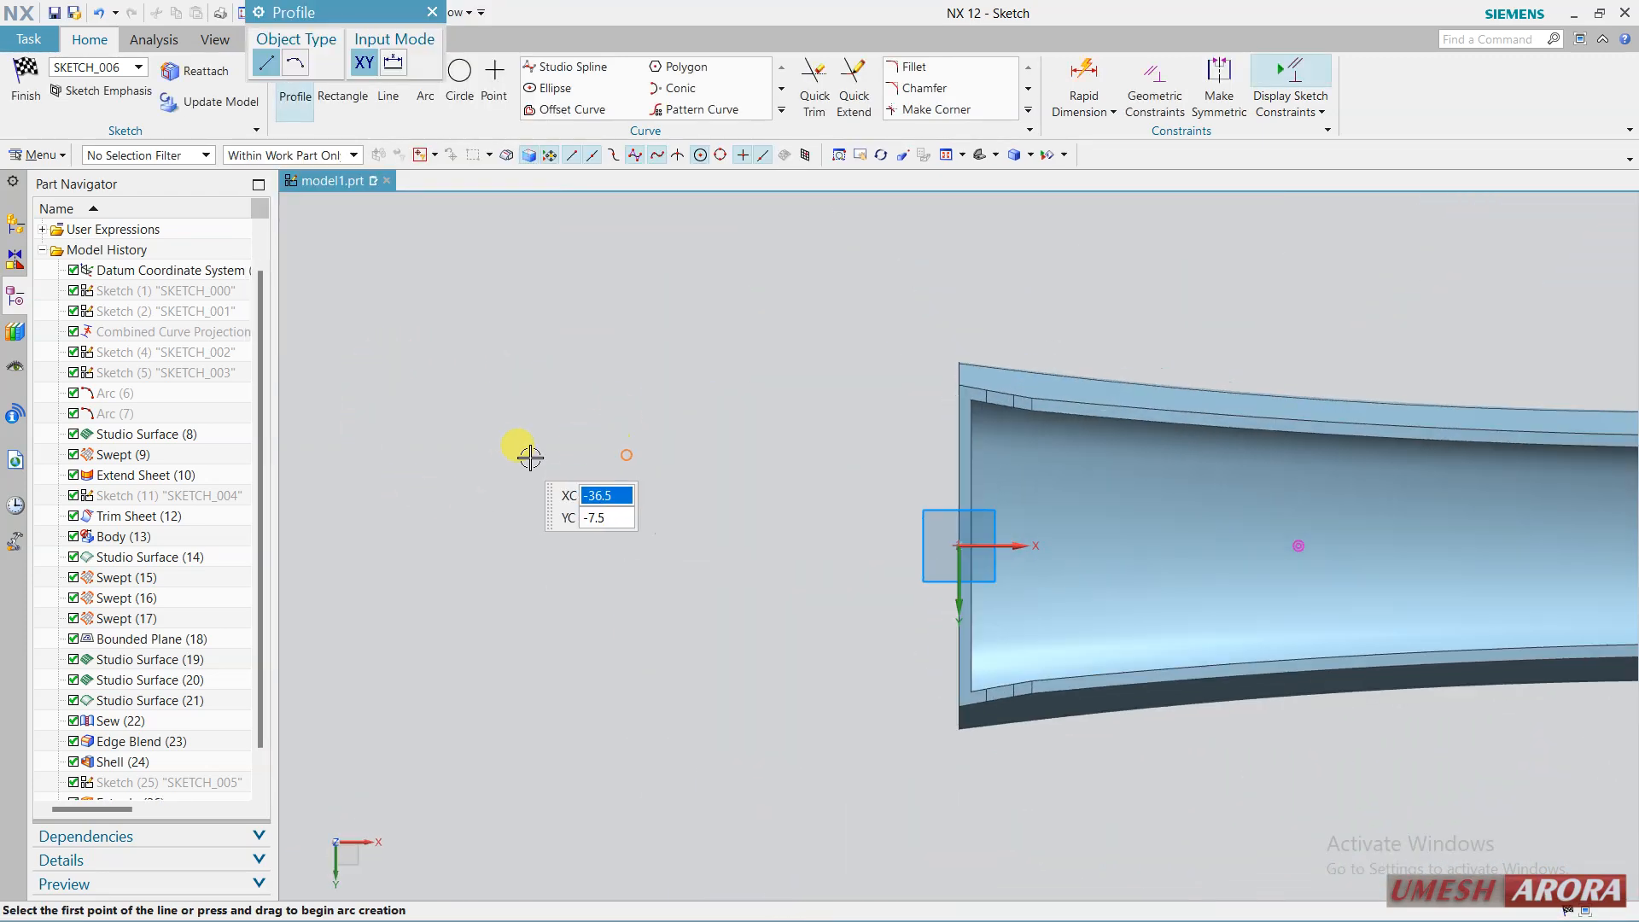
# Sketch a rectangle about 3.8 mm wide and 13 mm high starting on the inner edge of the flat end wall.
pyautogui.scroll(4, 1178, 469)
pyautogui.click(342, 101)
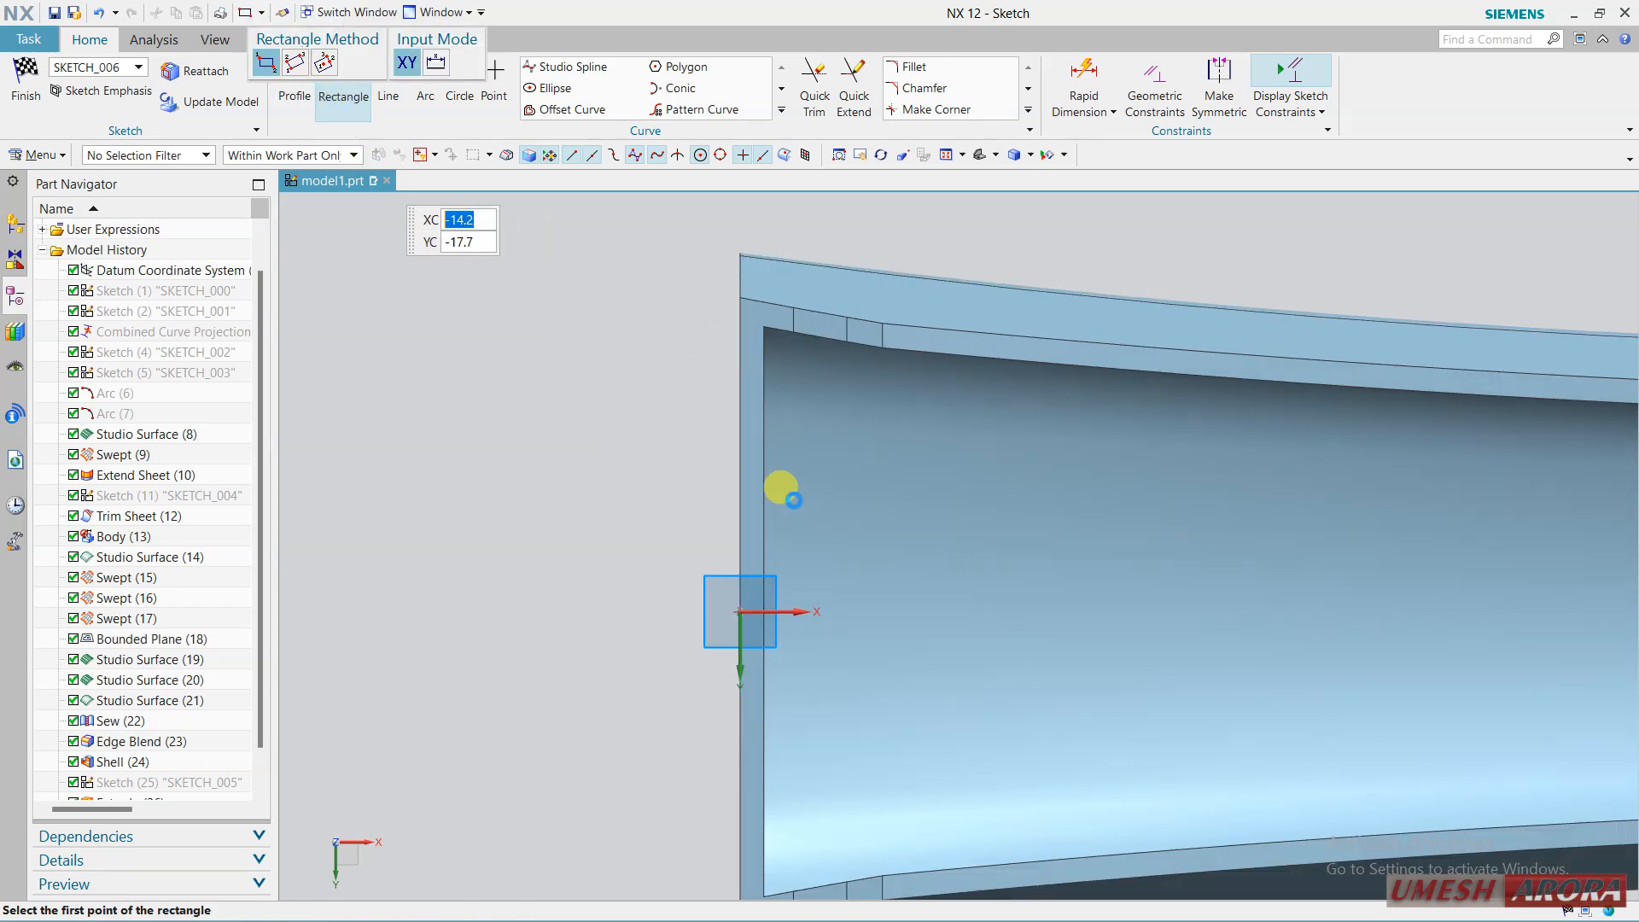
pyautogui.click(764, 458)
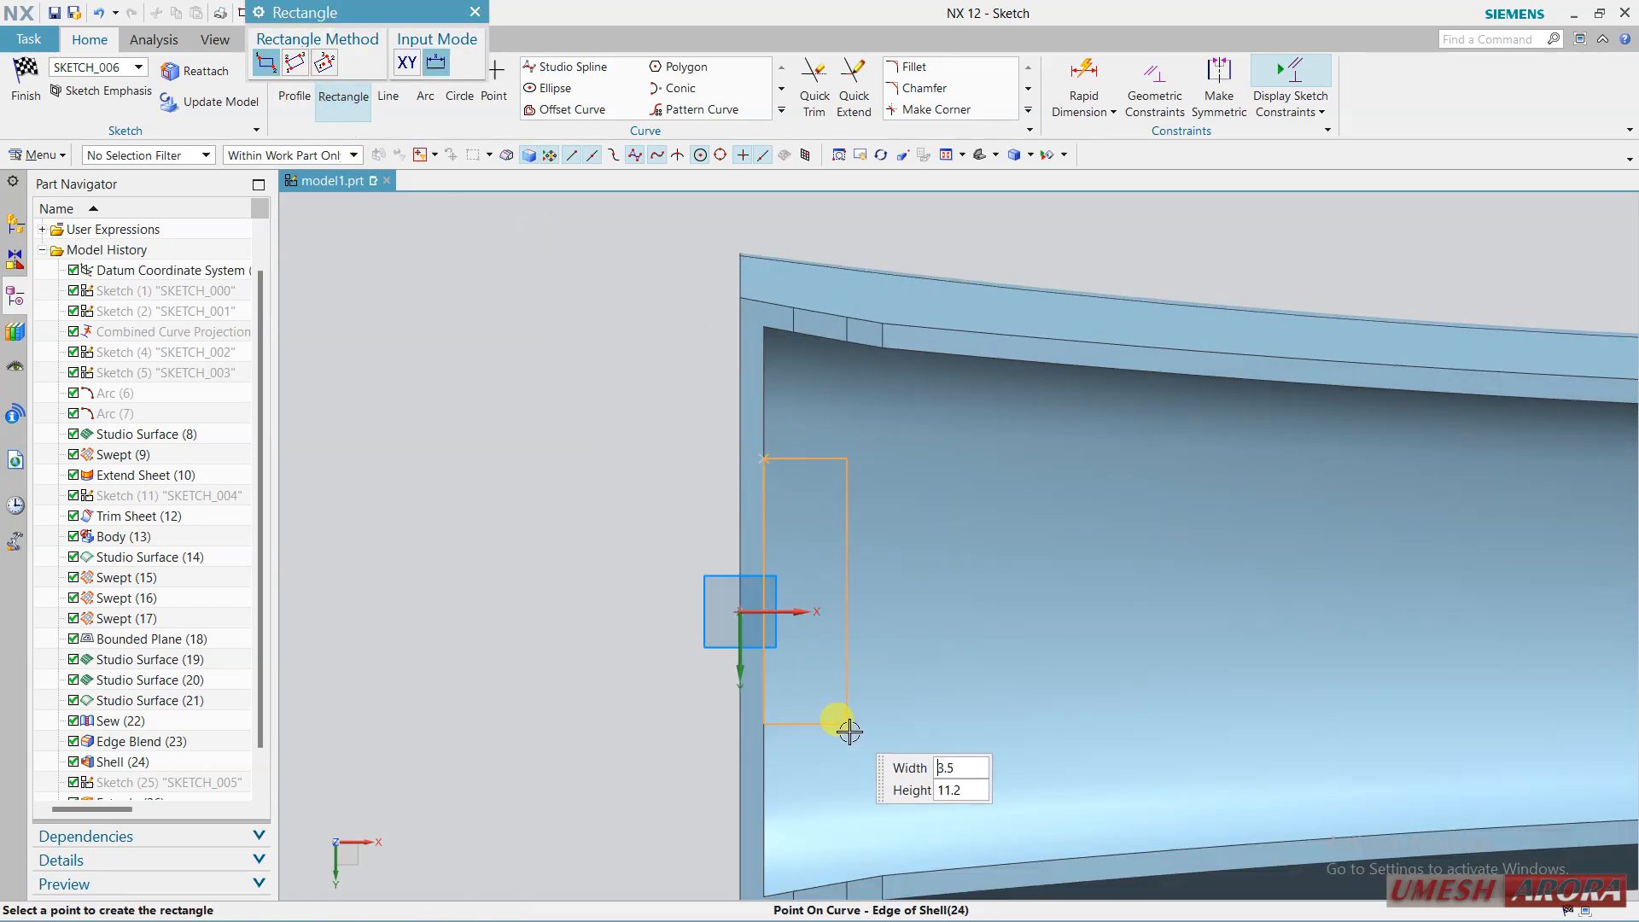
pyautogui.press('Escape')
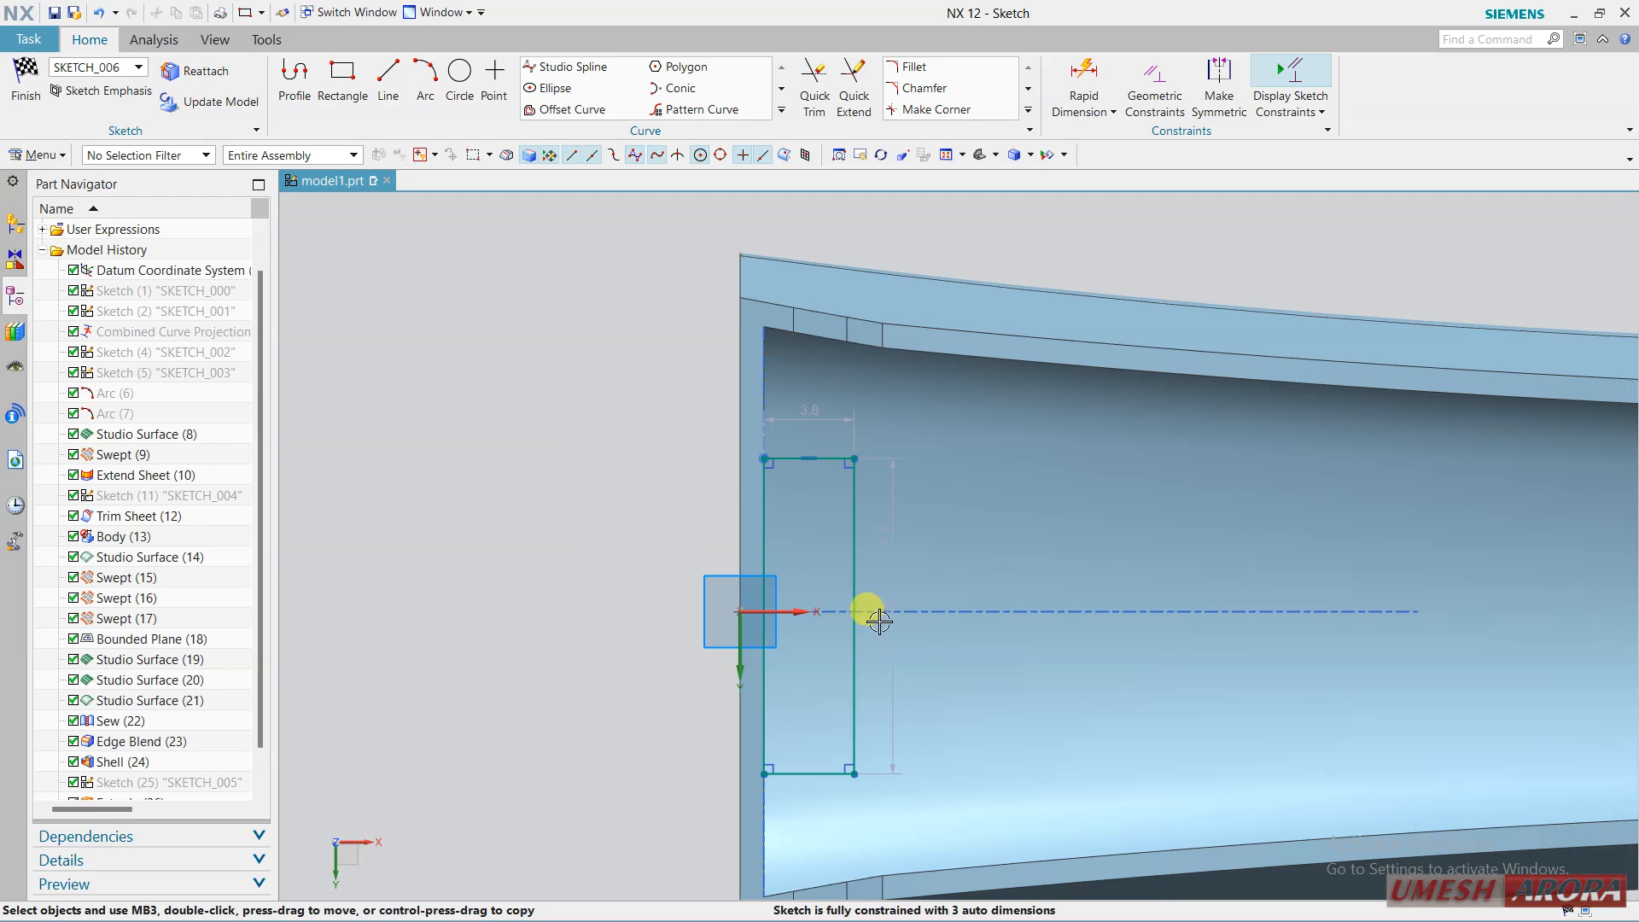
# Constrain the midpoint of the rectangle's long side to the sketch's horizontal axis and set the rectangle's height to 12 mm.
pyautogui.click(853, 616)
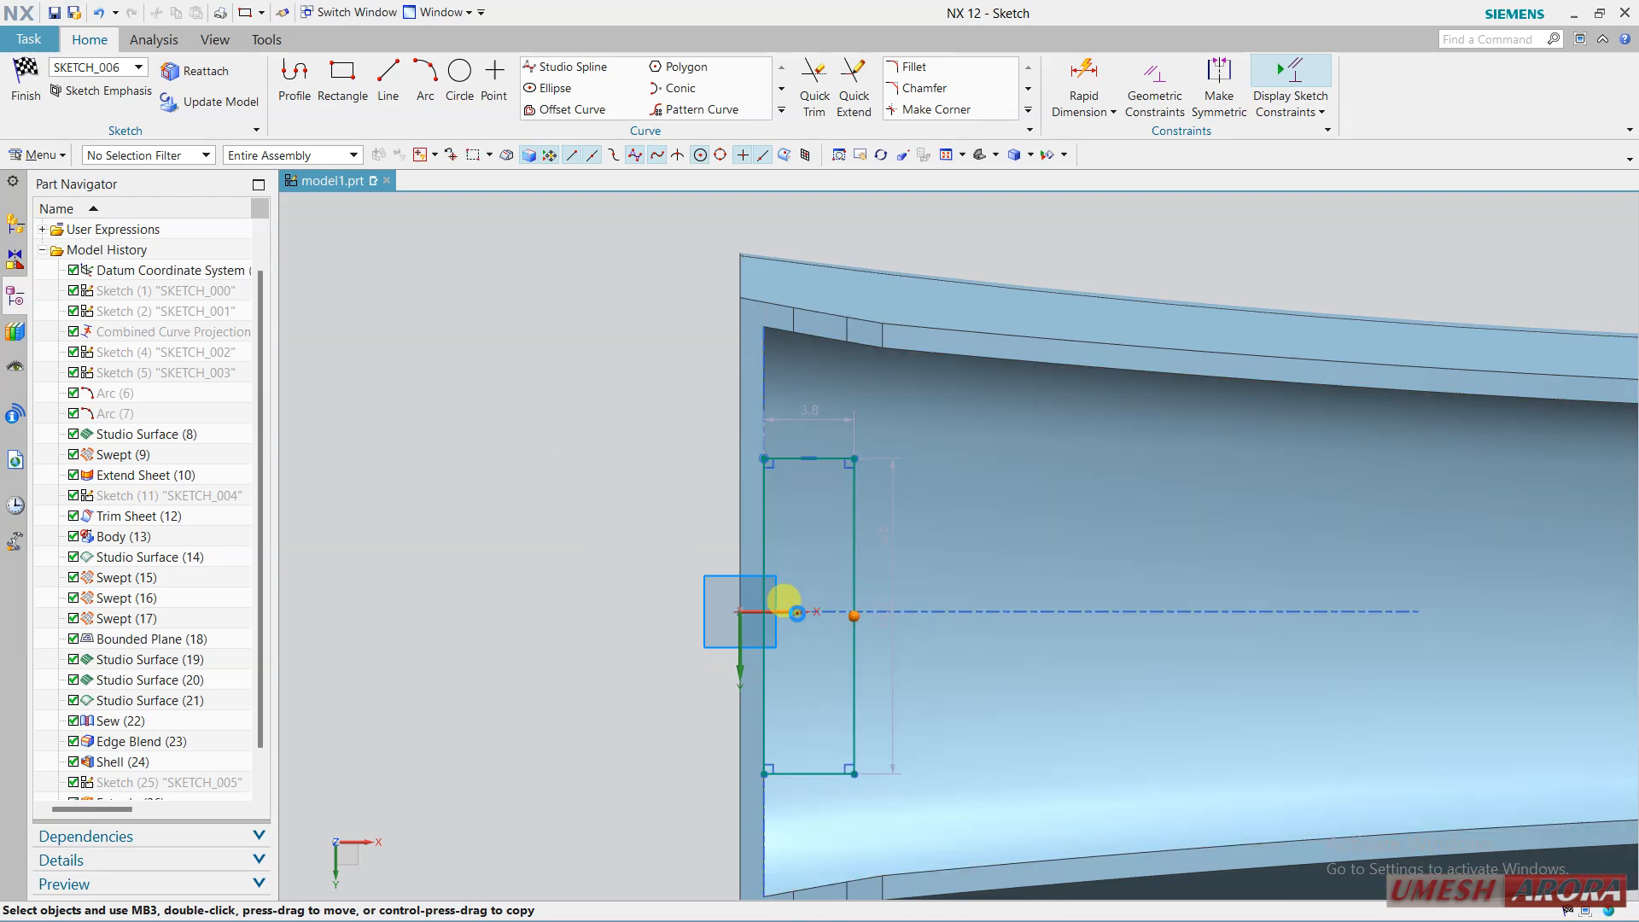
pyautogui.click(820, 578)
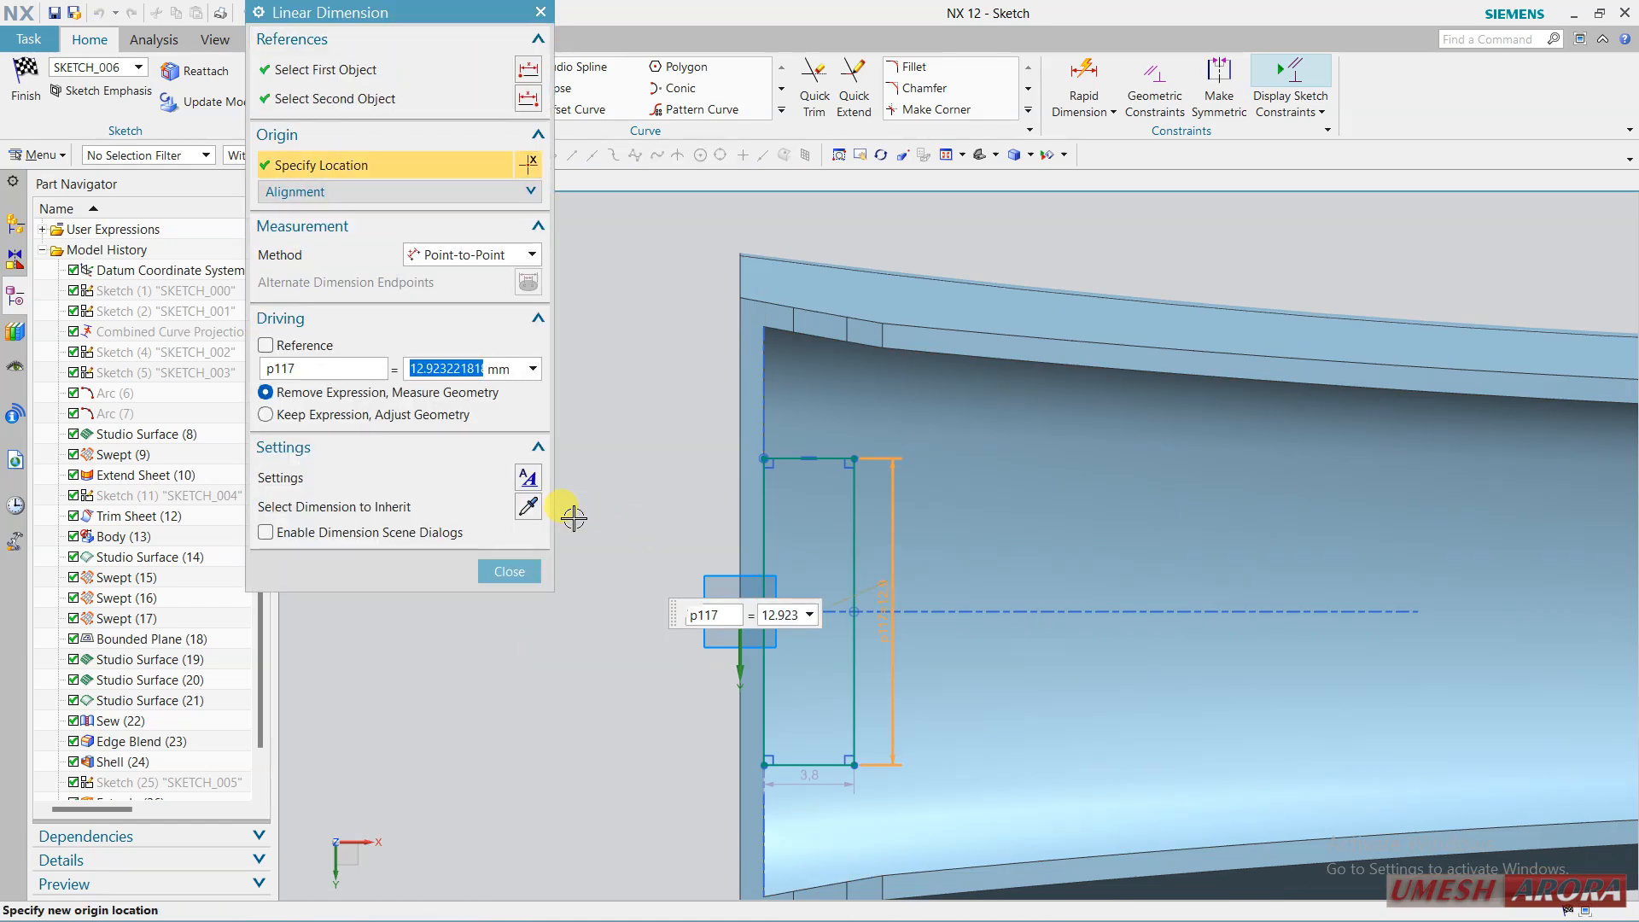
pyautogui.press('Return')
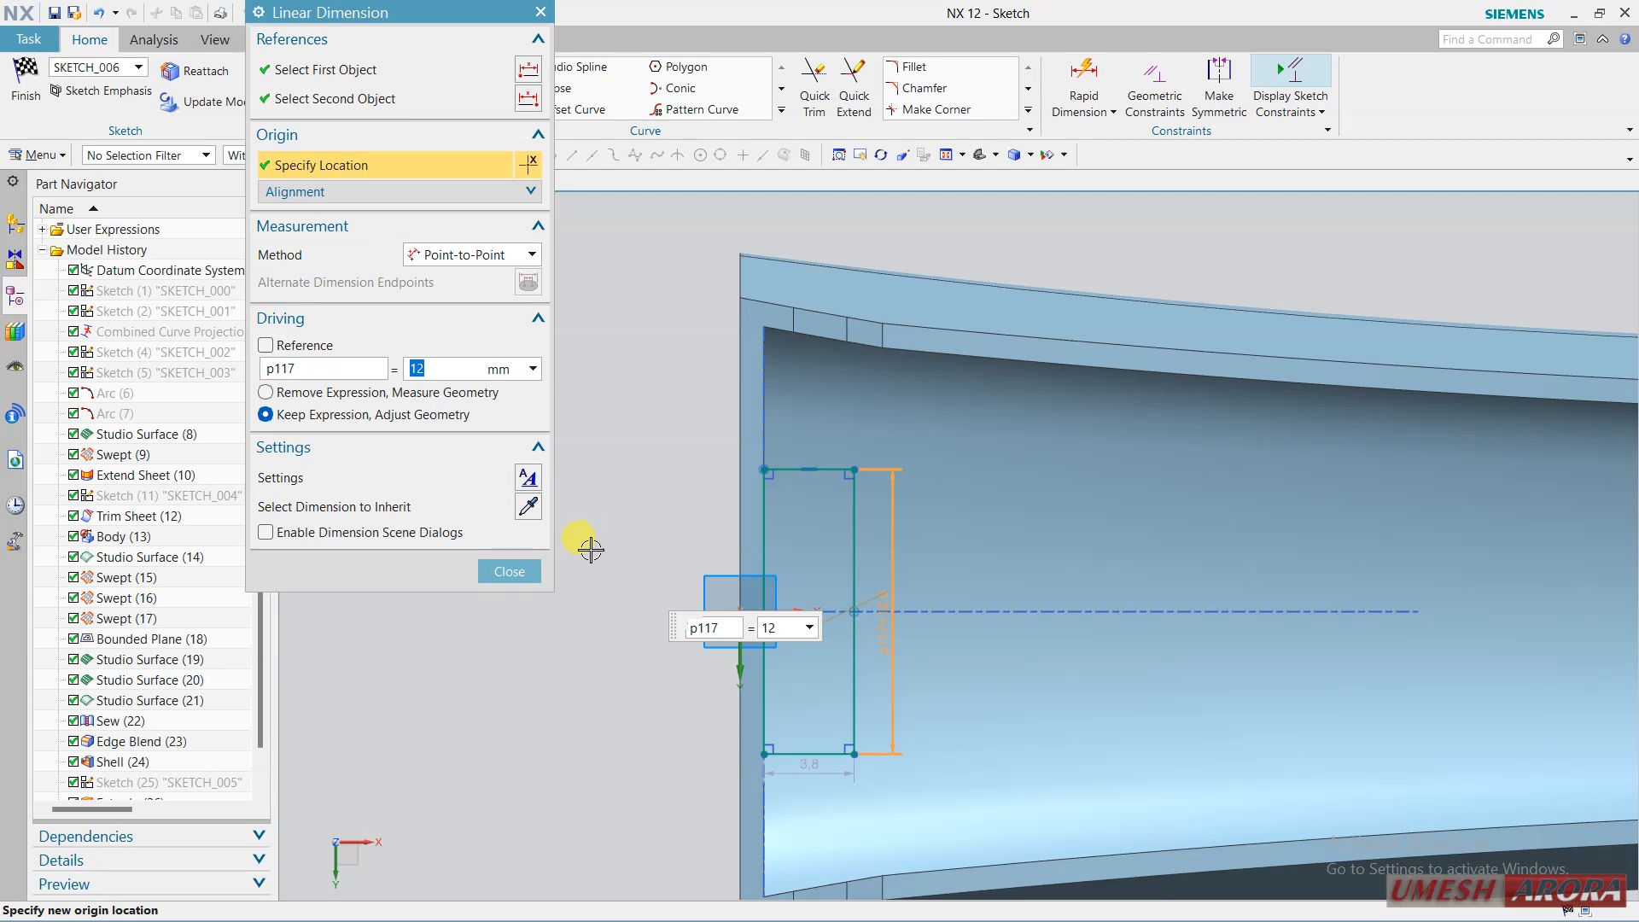
pyautogui.click(510, 571)
pyautogui.scroll(-2, 580, 492)
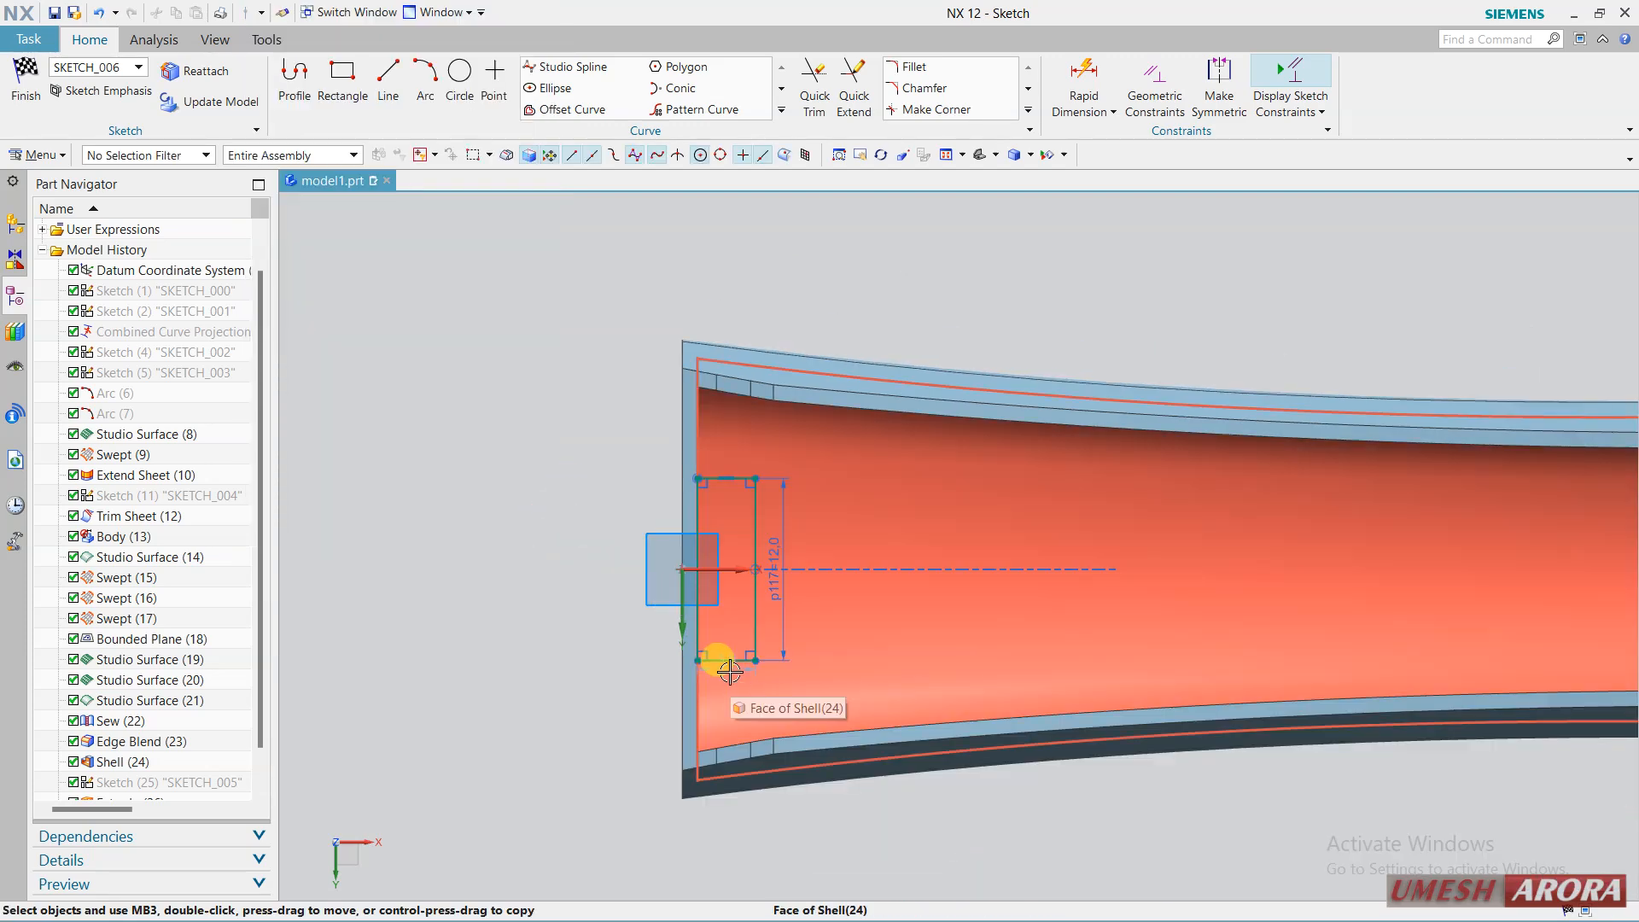
# Set the rectangle's width to 4 mm and finish the sketch.
pyautogui.scroll(3, 730, 673)
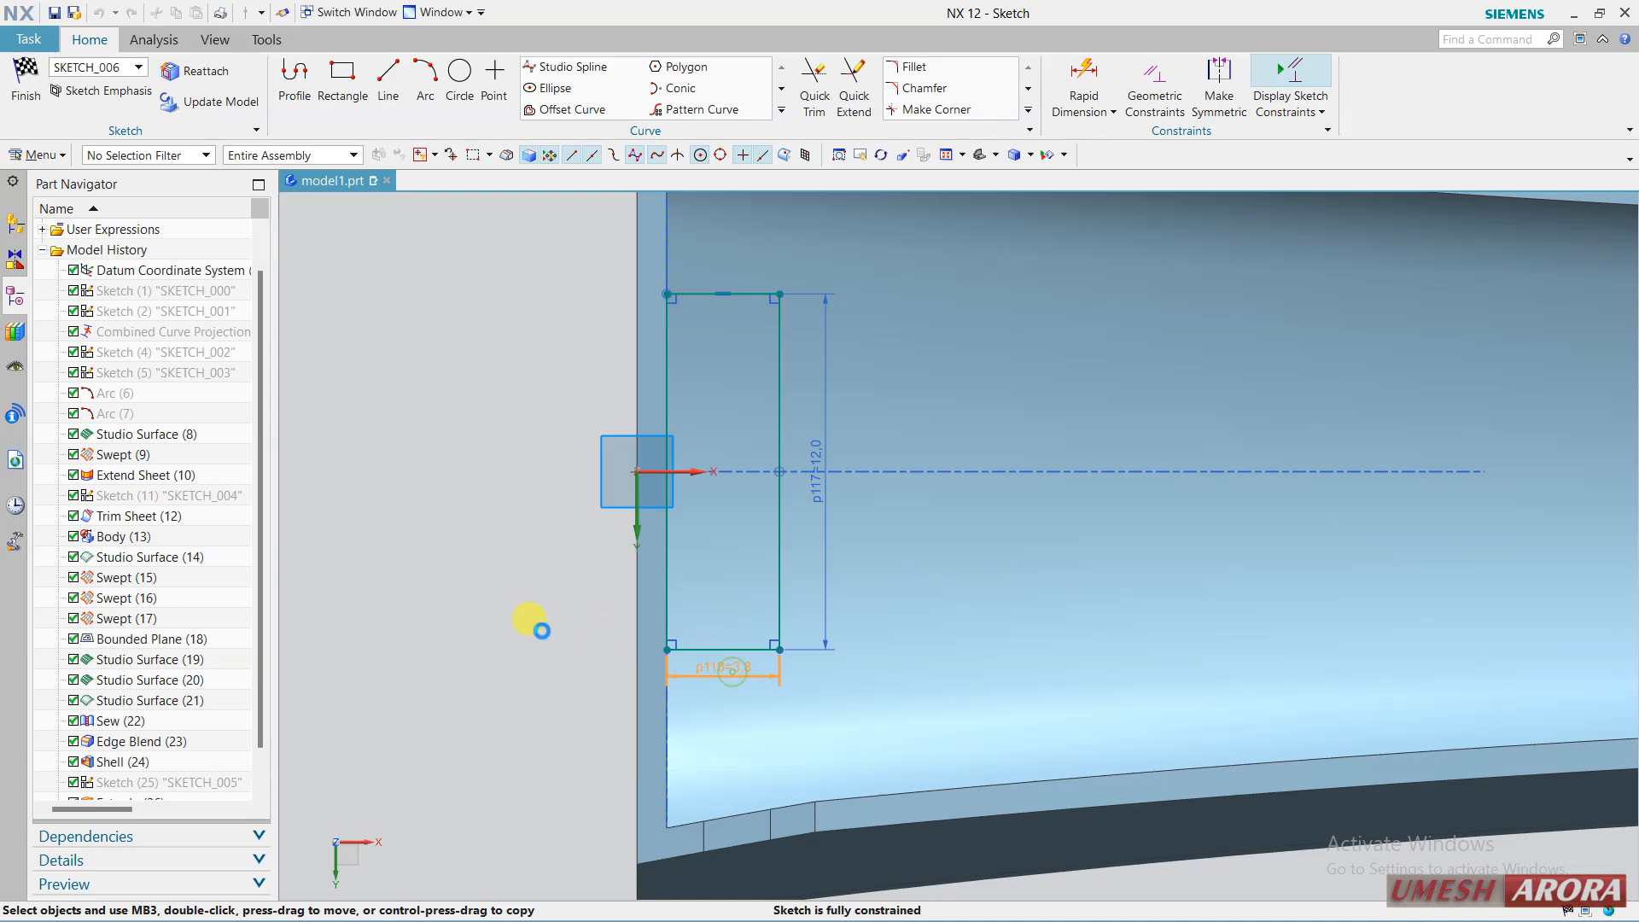
pyautogui.doubleClick(733, 668)
pyautogui.write('4')
pyautogui.press('Return')
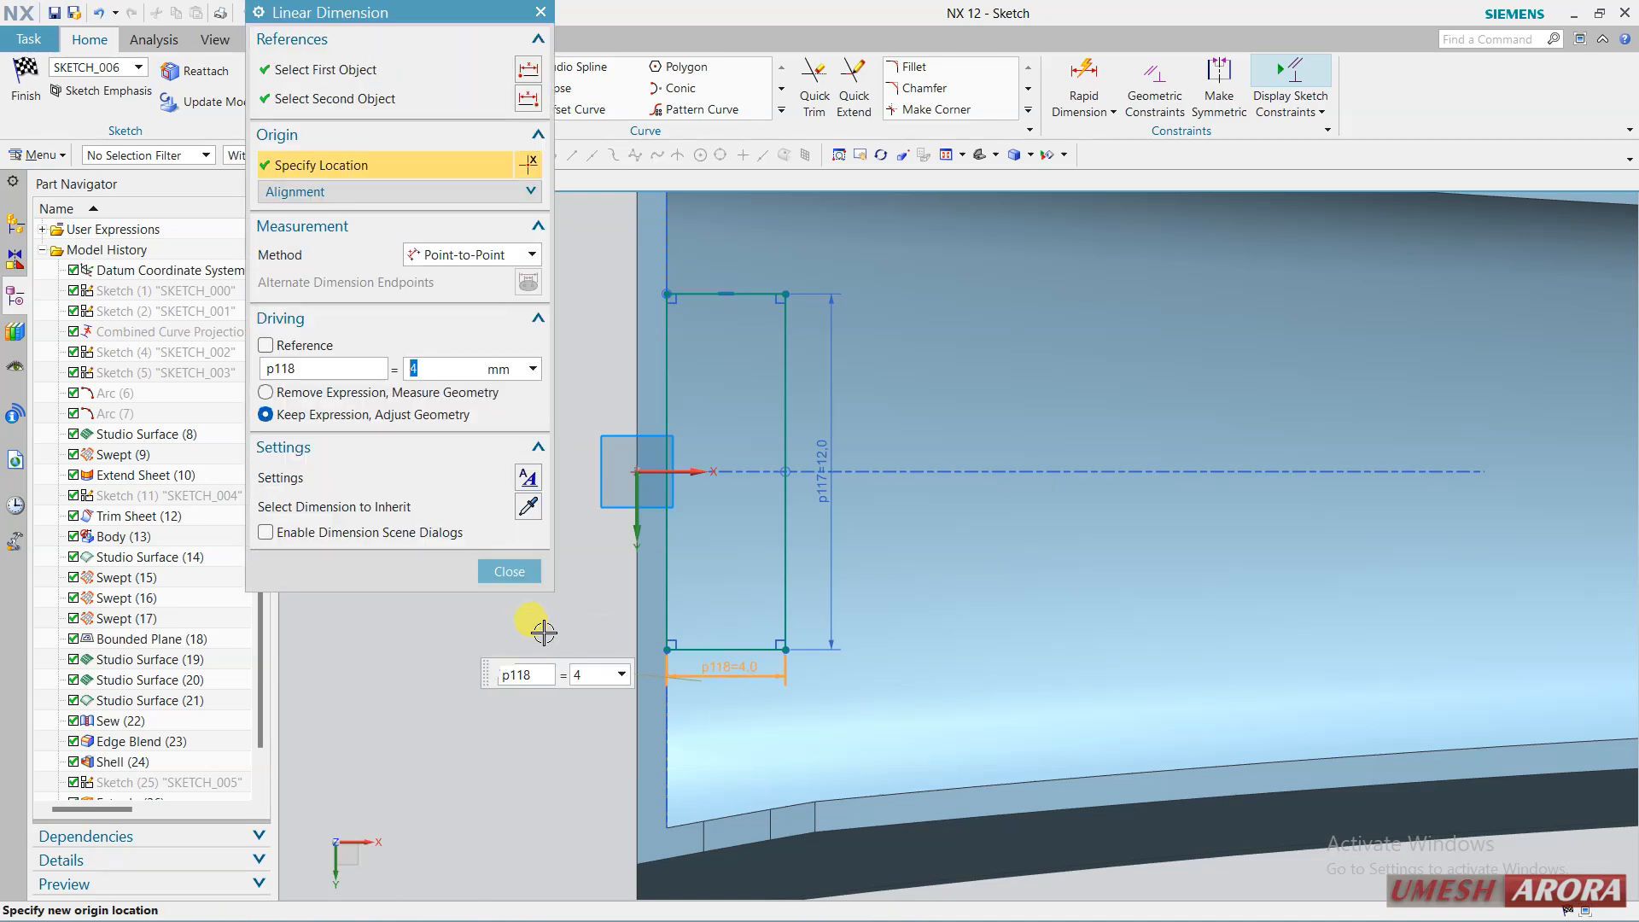
pyautogui.click(479, 560)
pyautogui.click(24, 83)
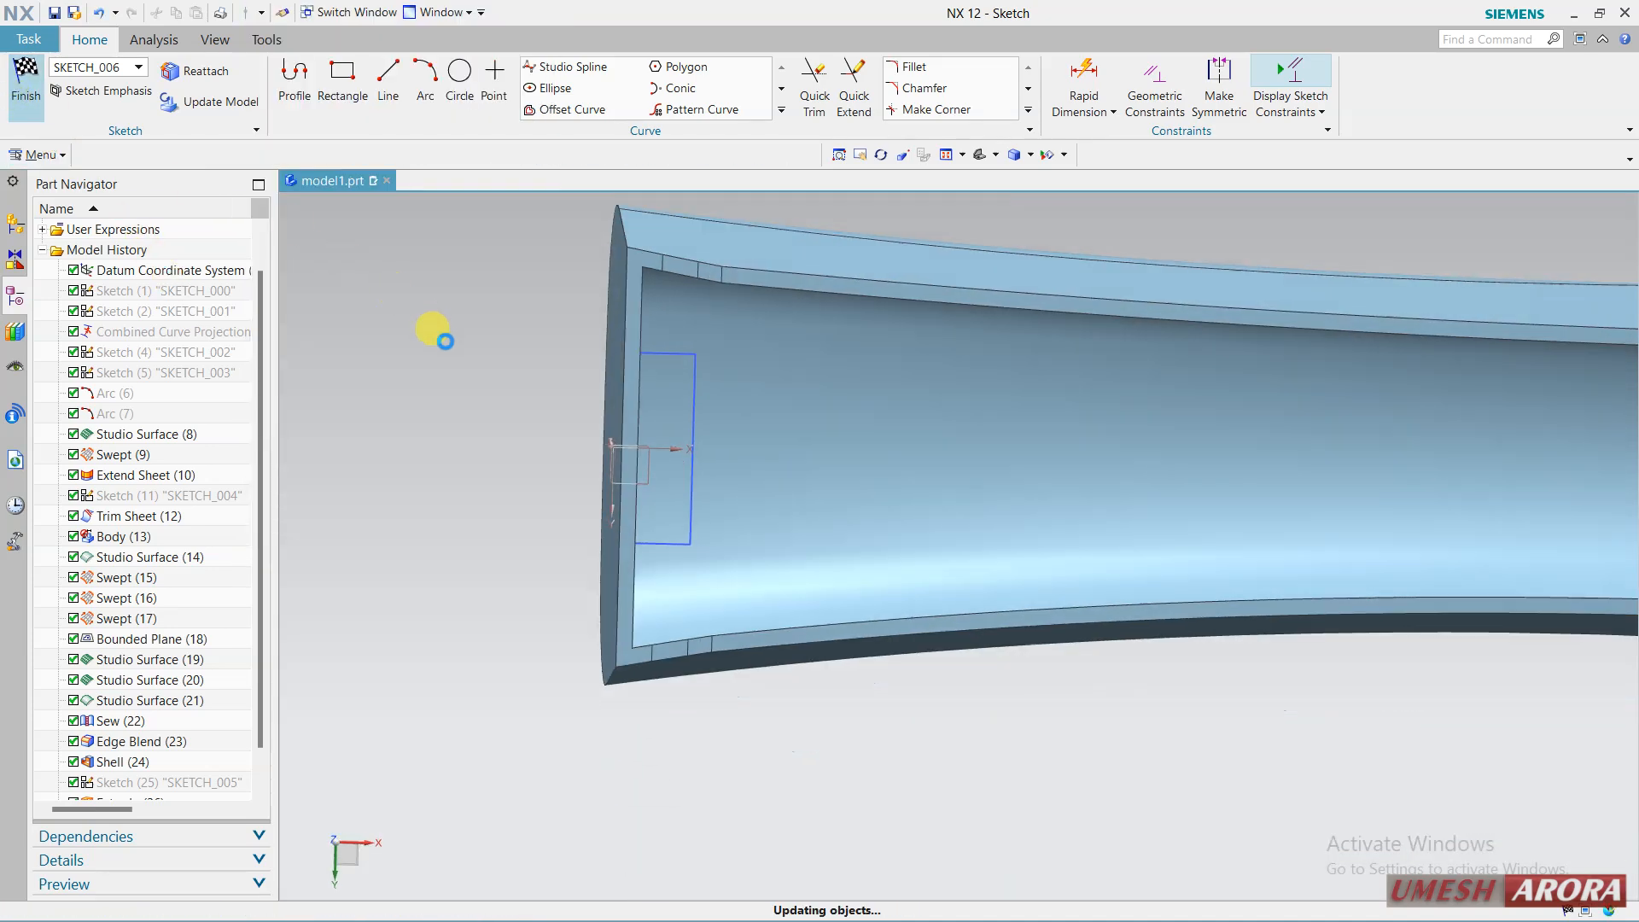
# Set up an Extrude of the rectangle inside the flat end with its start limit at Until Next.
pyautogui.moveTo(773, 688); pyautogui.dragTo(632, 503, button='middle')
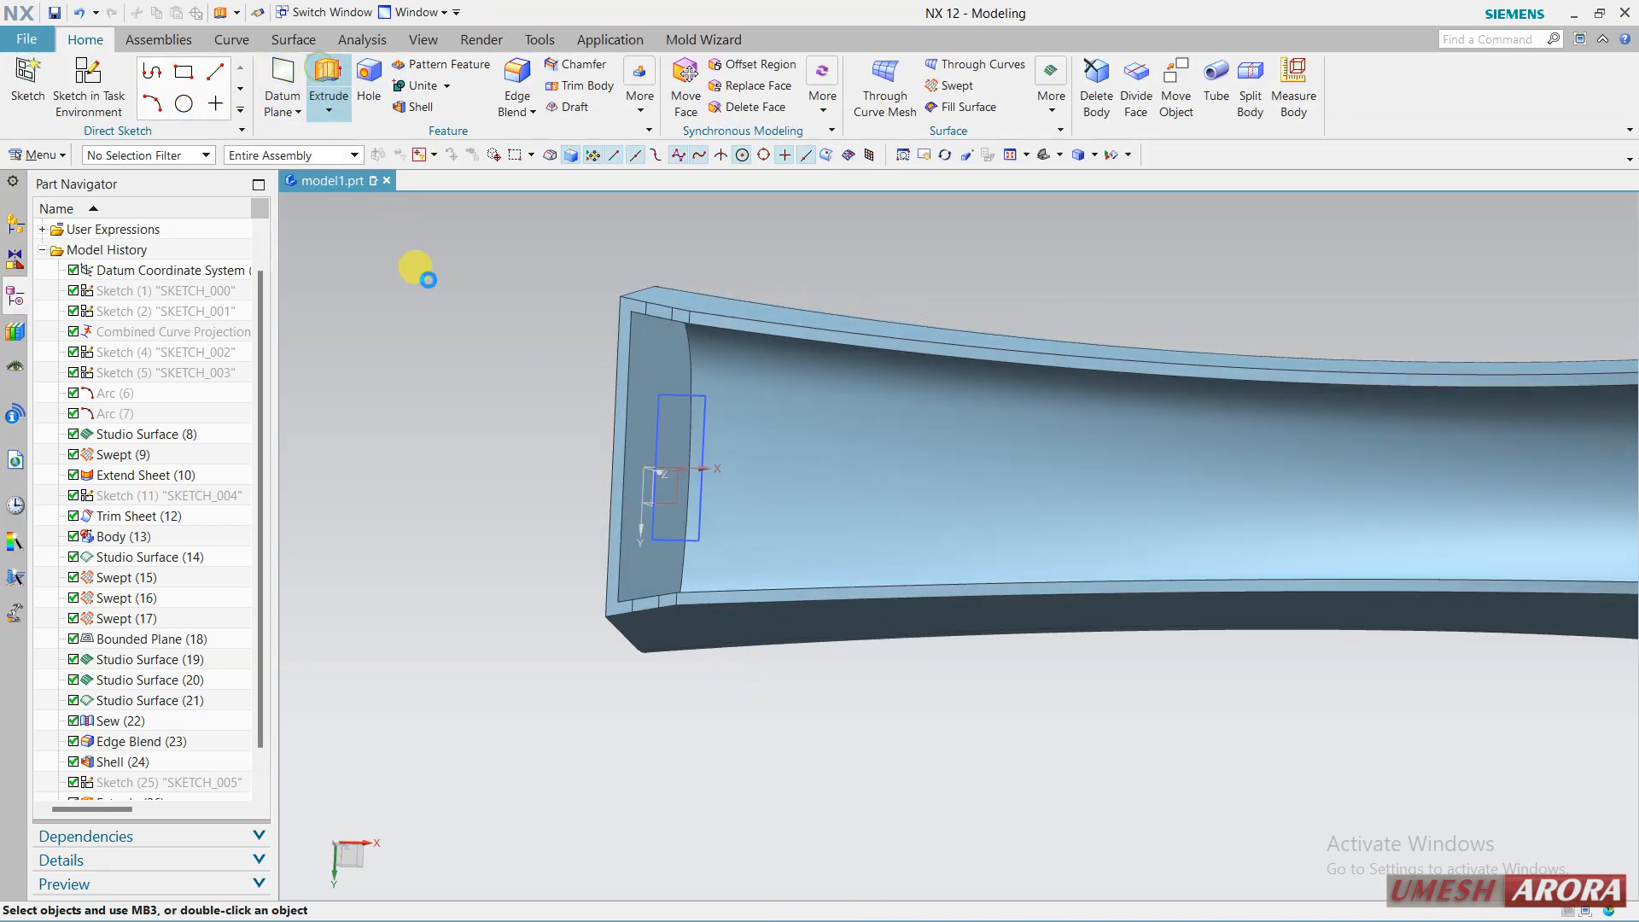
pyautogui.click(678, 396)
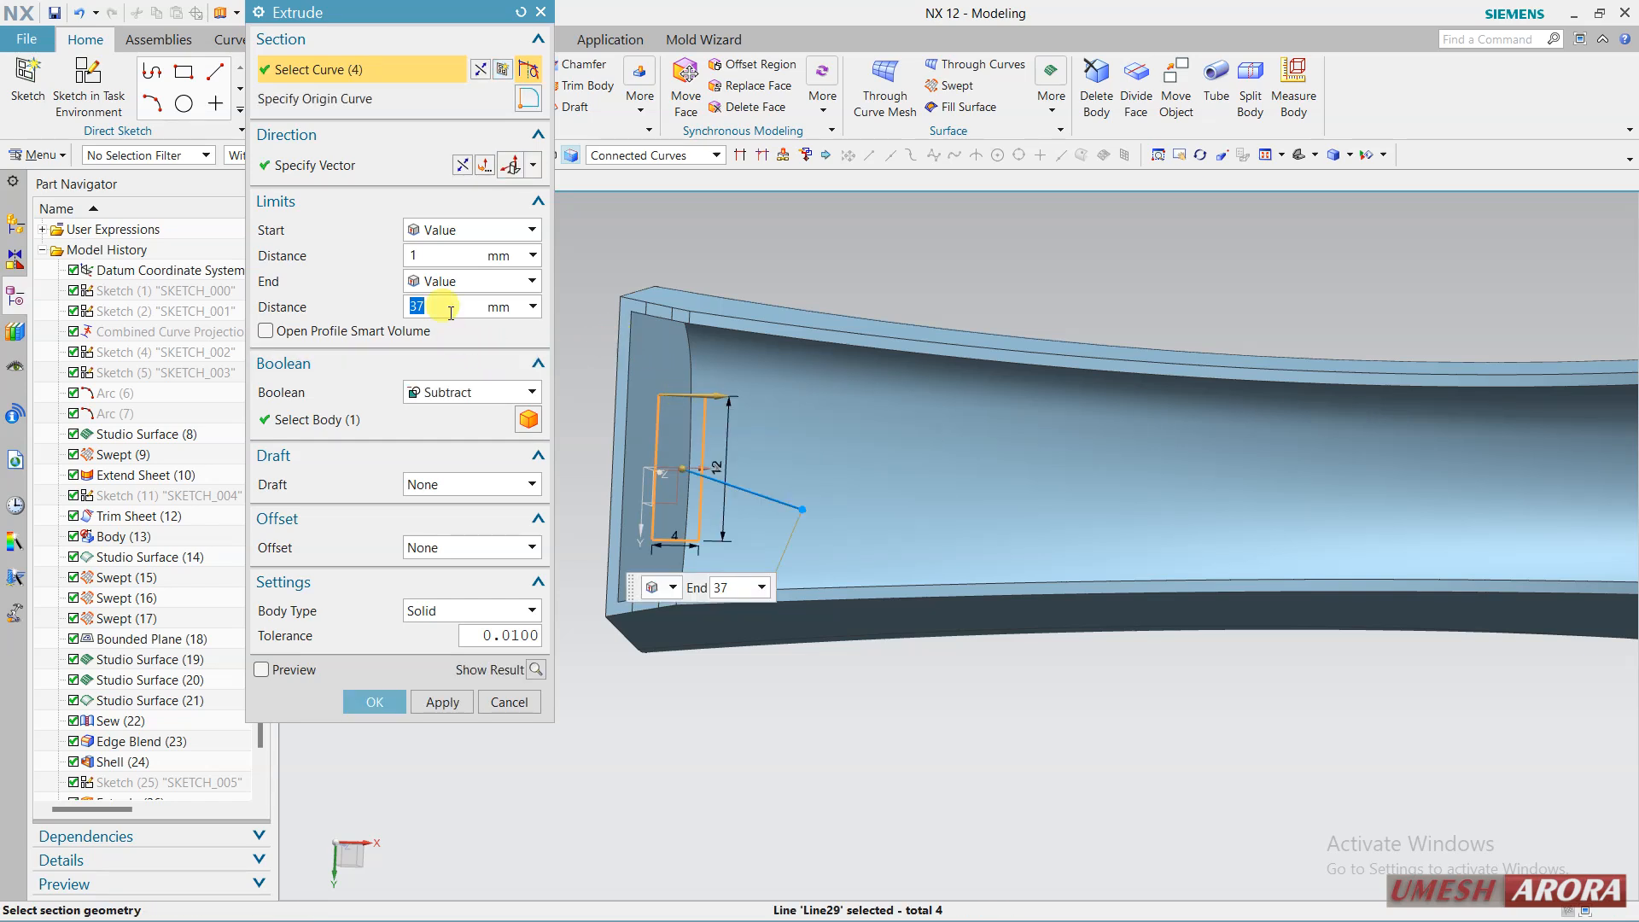
pyautogui.click(469, 231)
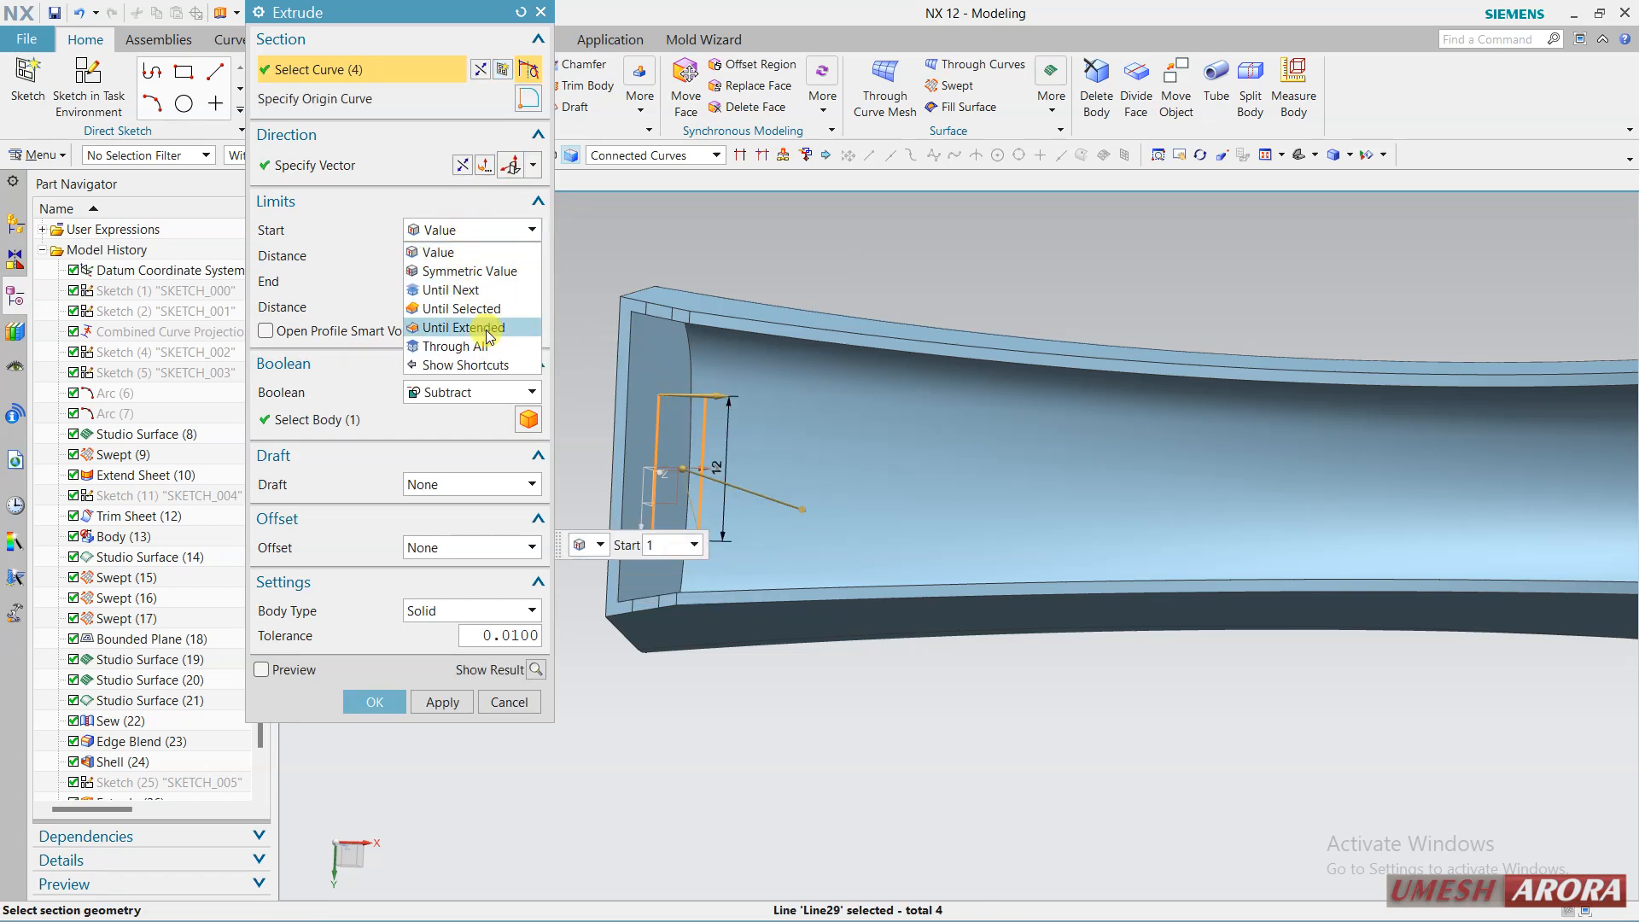
pyautogui.click(489, 291)
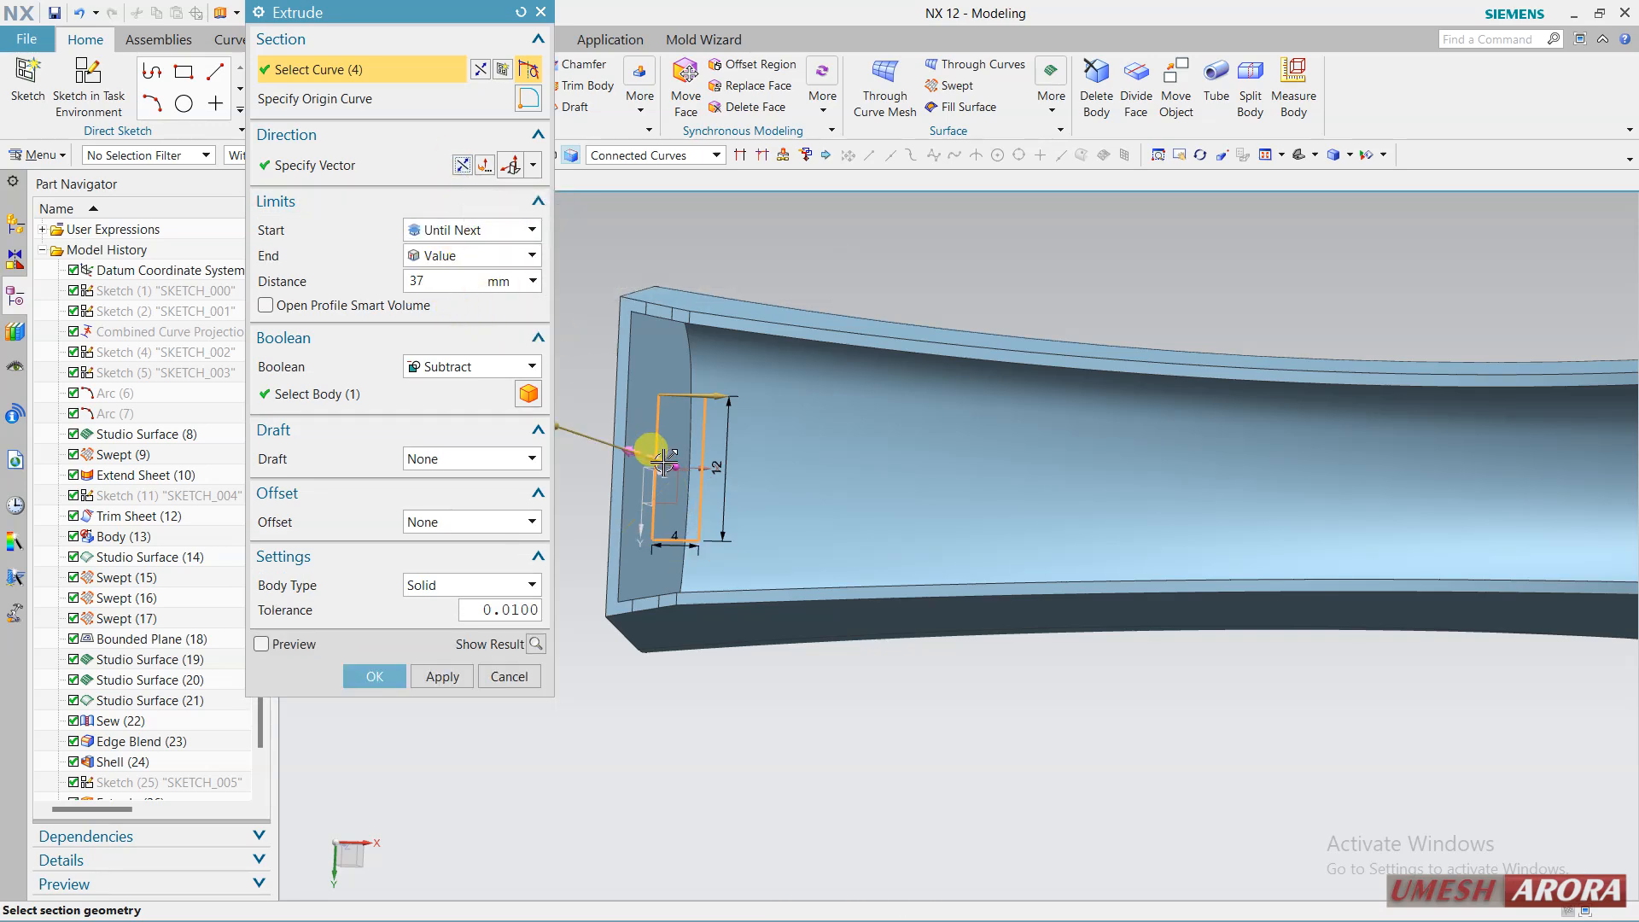
pyautogui.scroll(1, 664, 461)
# Preview the rectangle's extrusion with no Boolean operation and set its end distance to 7 mm.
pyautogui.click(473, 367)
pyautogui.click(464, 388)
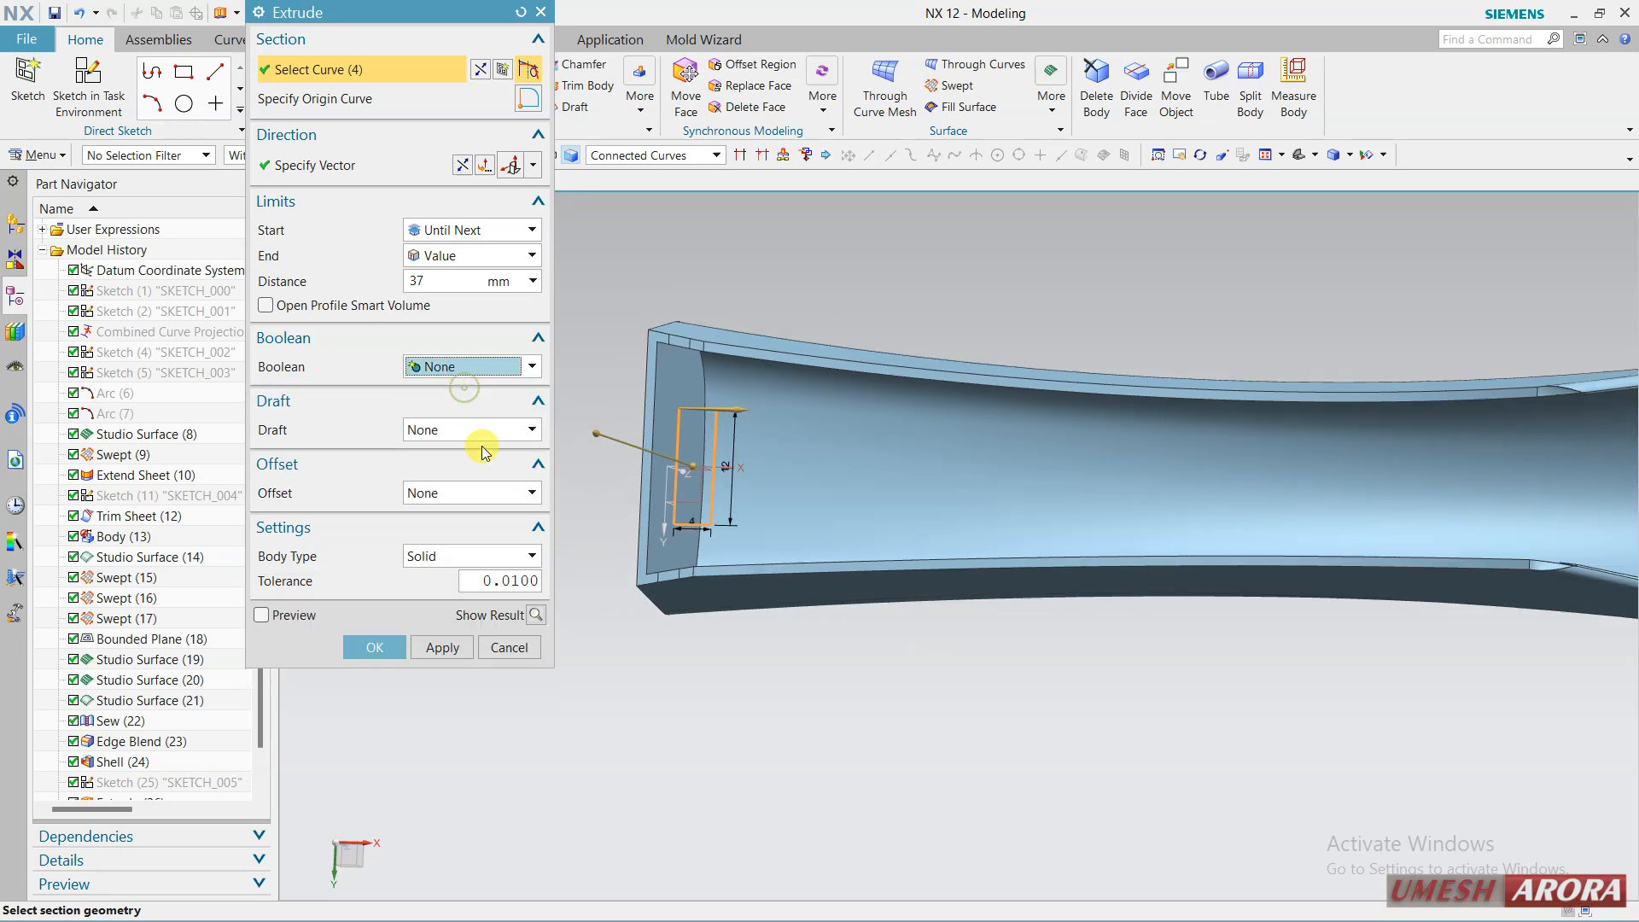
pyautogui.click(296, 615)
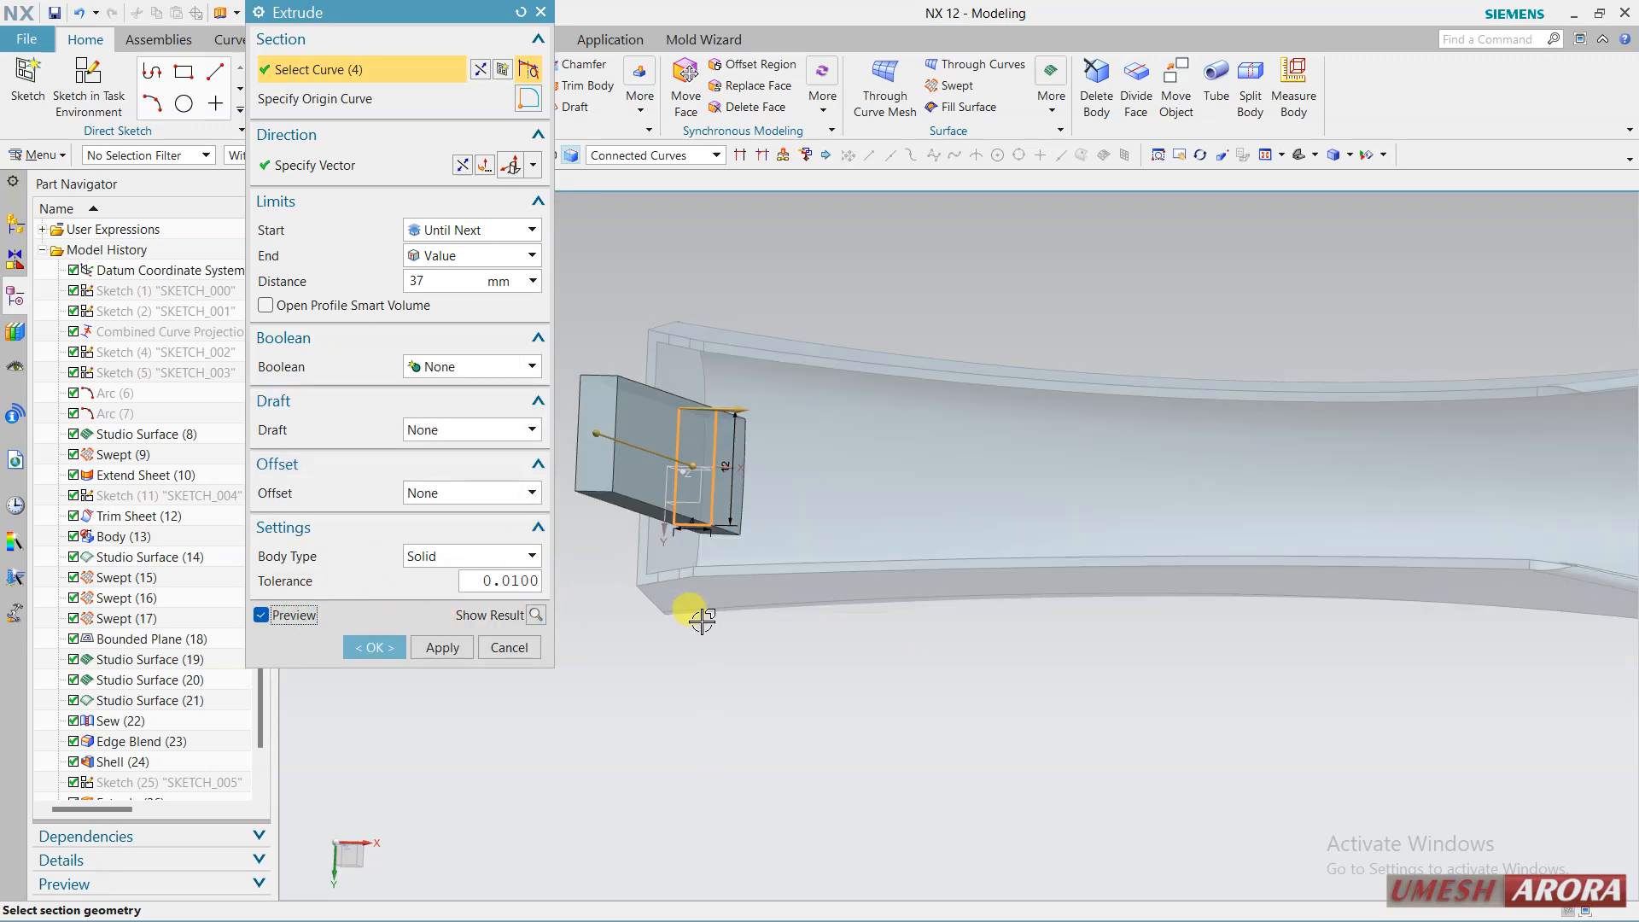
pyautogui.moveTo(702, 622); pyautogui.dragTo(637, 430, button='middle')
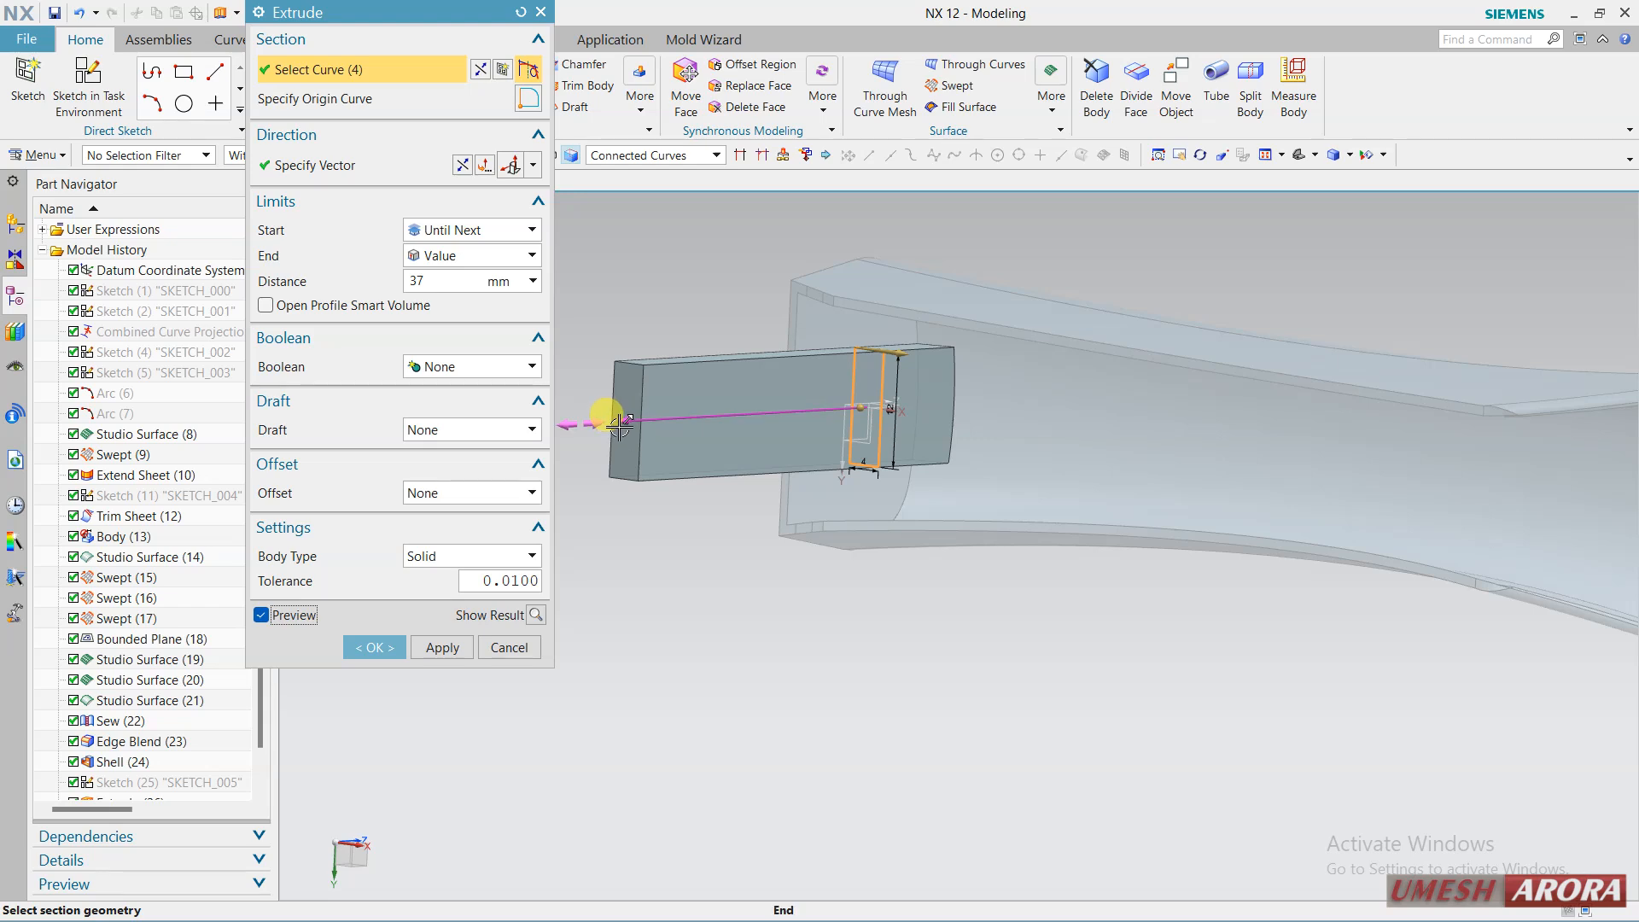
pyautogui.moveTo(619, 424); pyautogui.dragTo(815, 419)
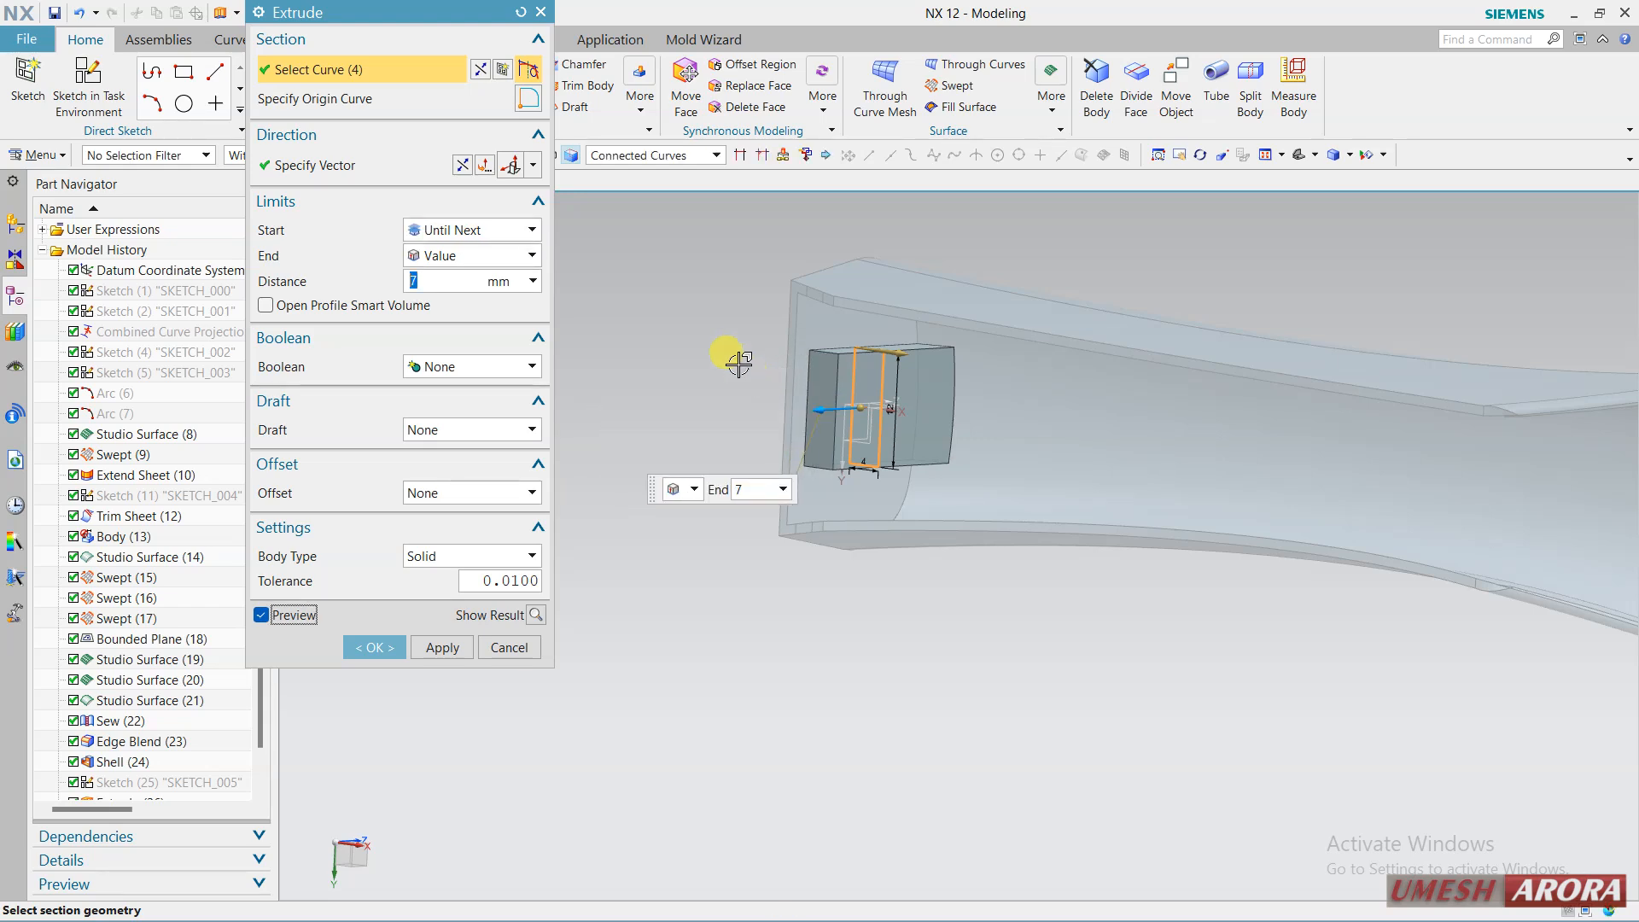
# Unite the rectangle's 7 mm extrusion with the shell body and finish the Extrude.
pyautogui.scroll(3, 739, 364)
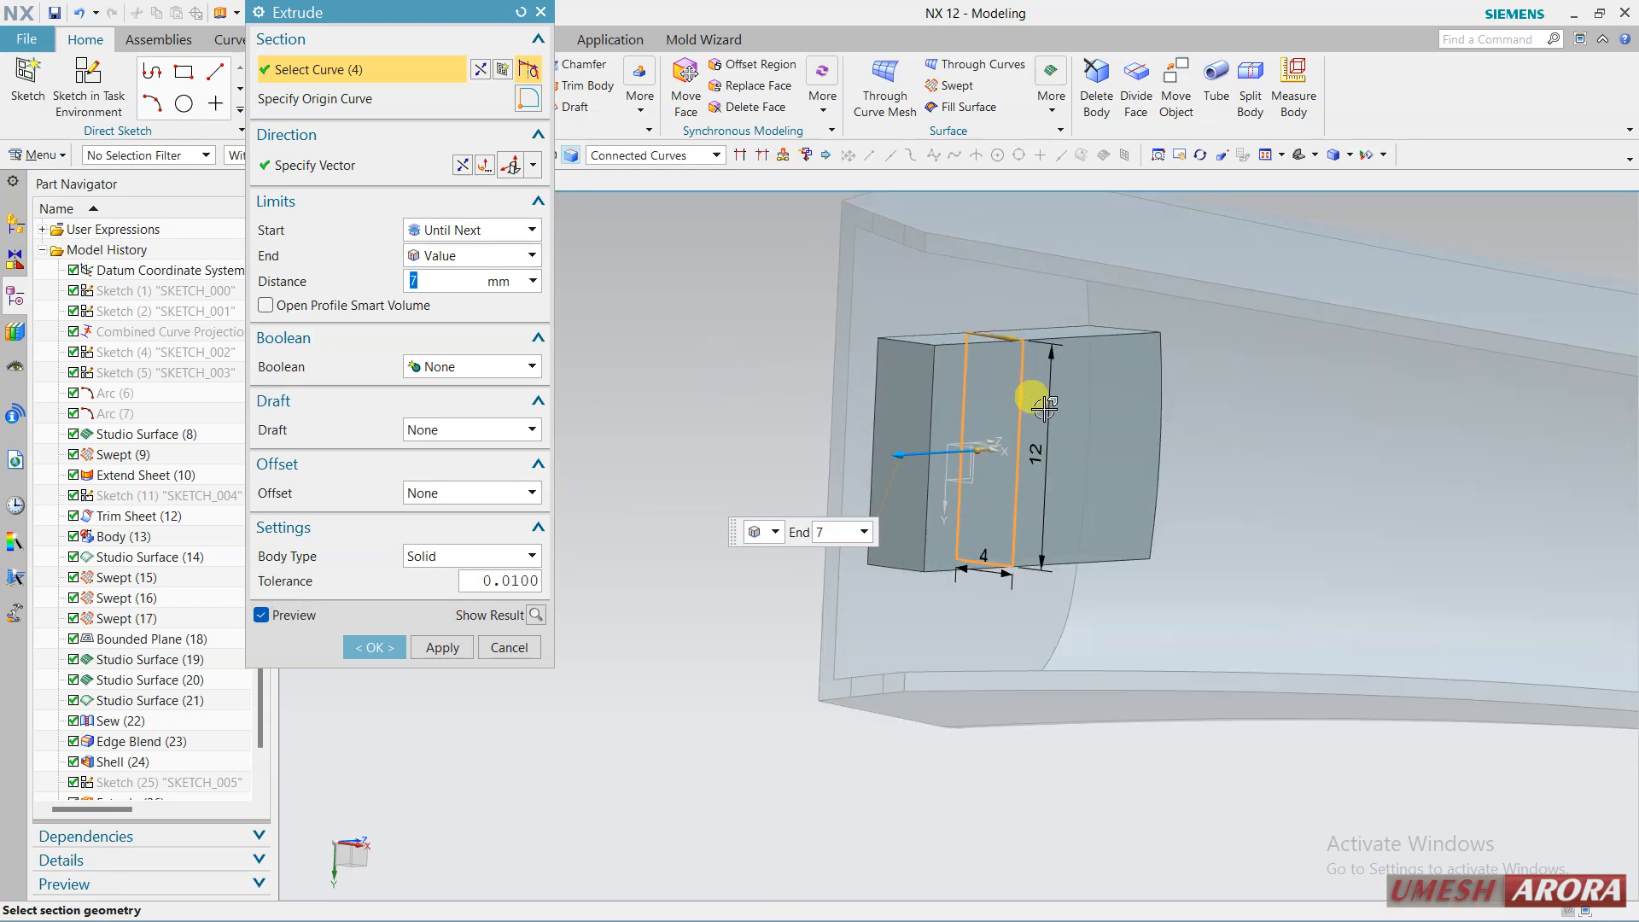
pyautogui.click(483, 373)
pyautogui.click(464, 414)
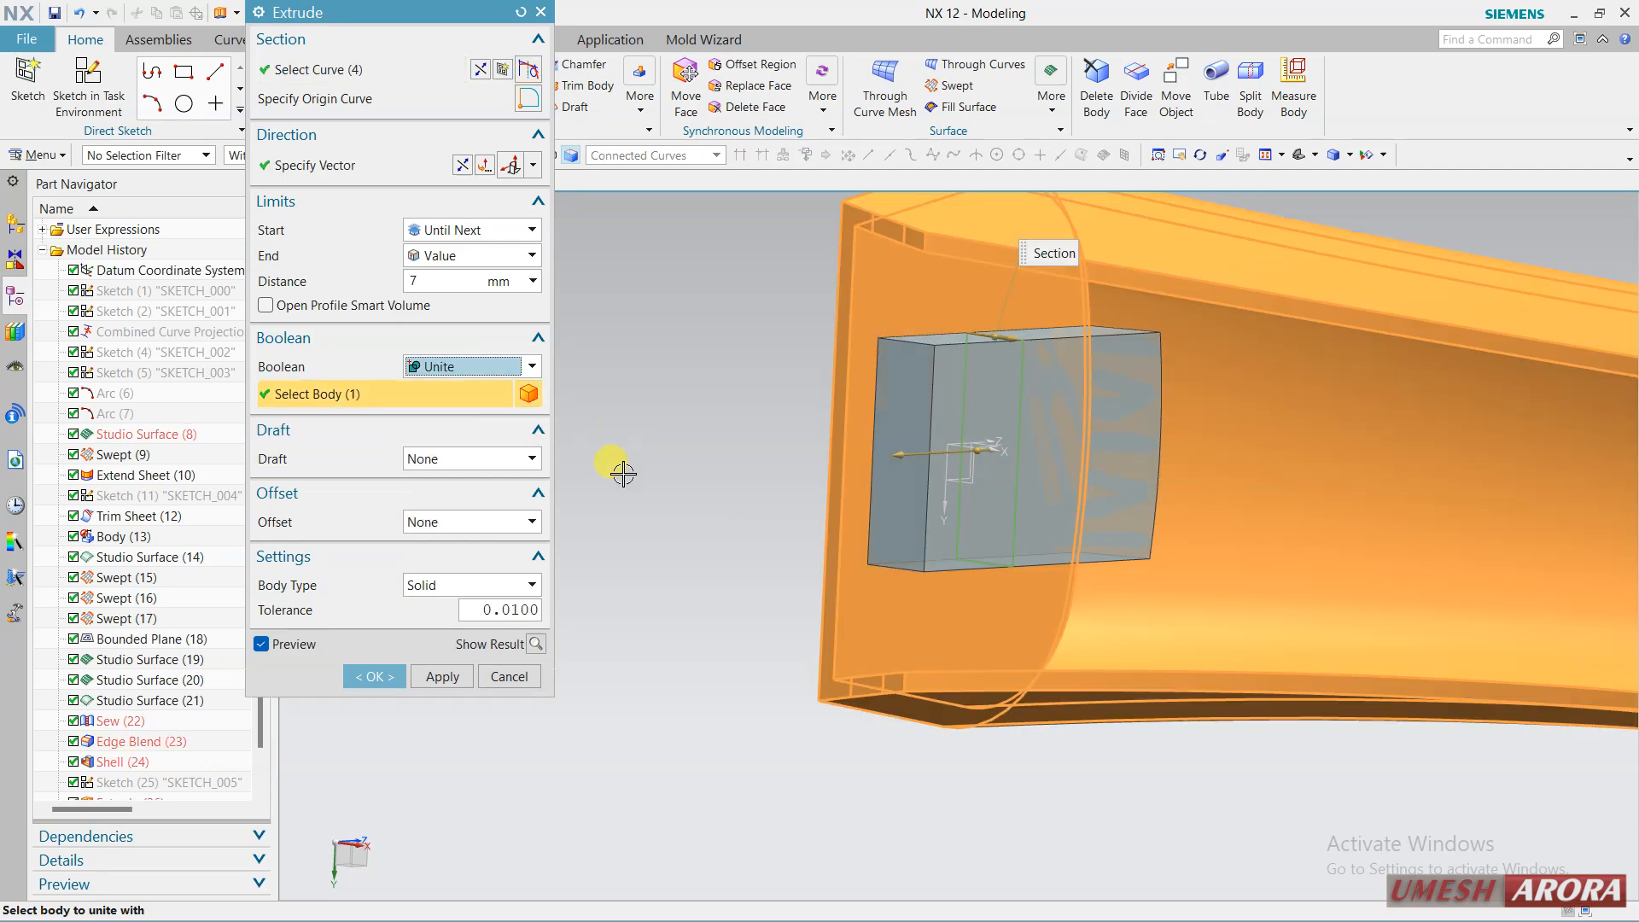
pyautogui.click(372, 674)
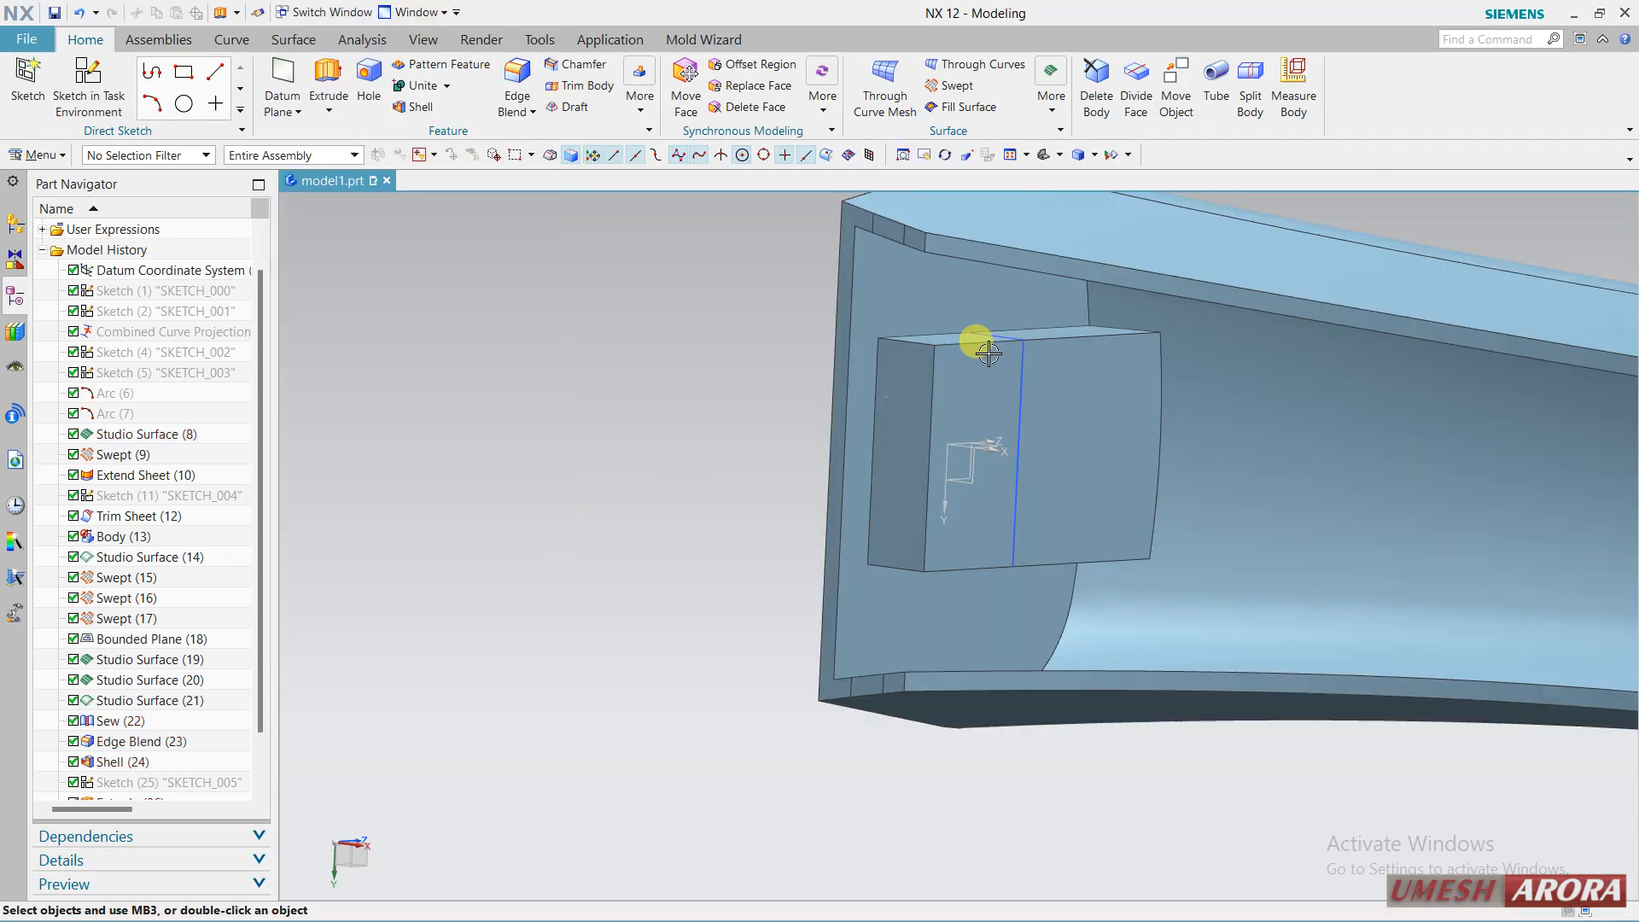
# Apply a 2 mm edge blend to the two outer edges of the block inside the flat end.
pyautogui.moveTo(713, 399); pyautogui.dragTo(632, 463, button='middle')
pyautogui.moveTo(622, 335); pyautogui.dragTo(553, 327, button='middle')
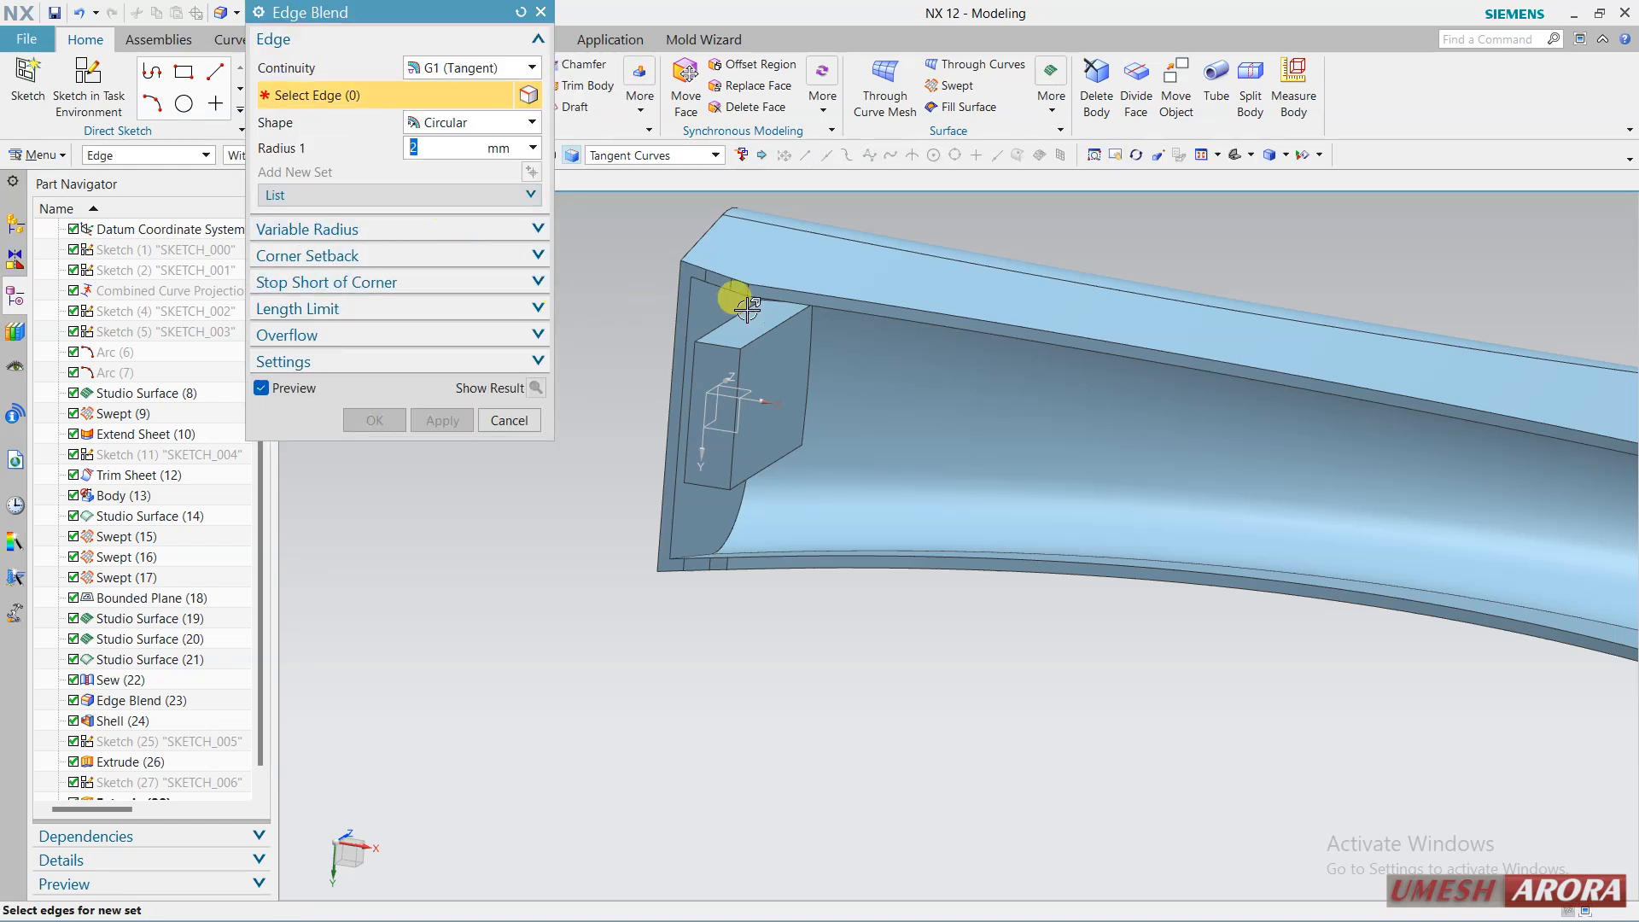
pyautogui.click(771, 327)
pyautogui.click(770, 461)
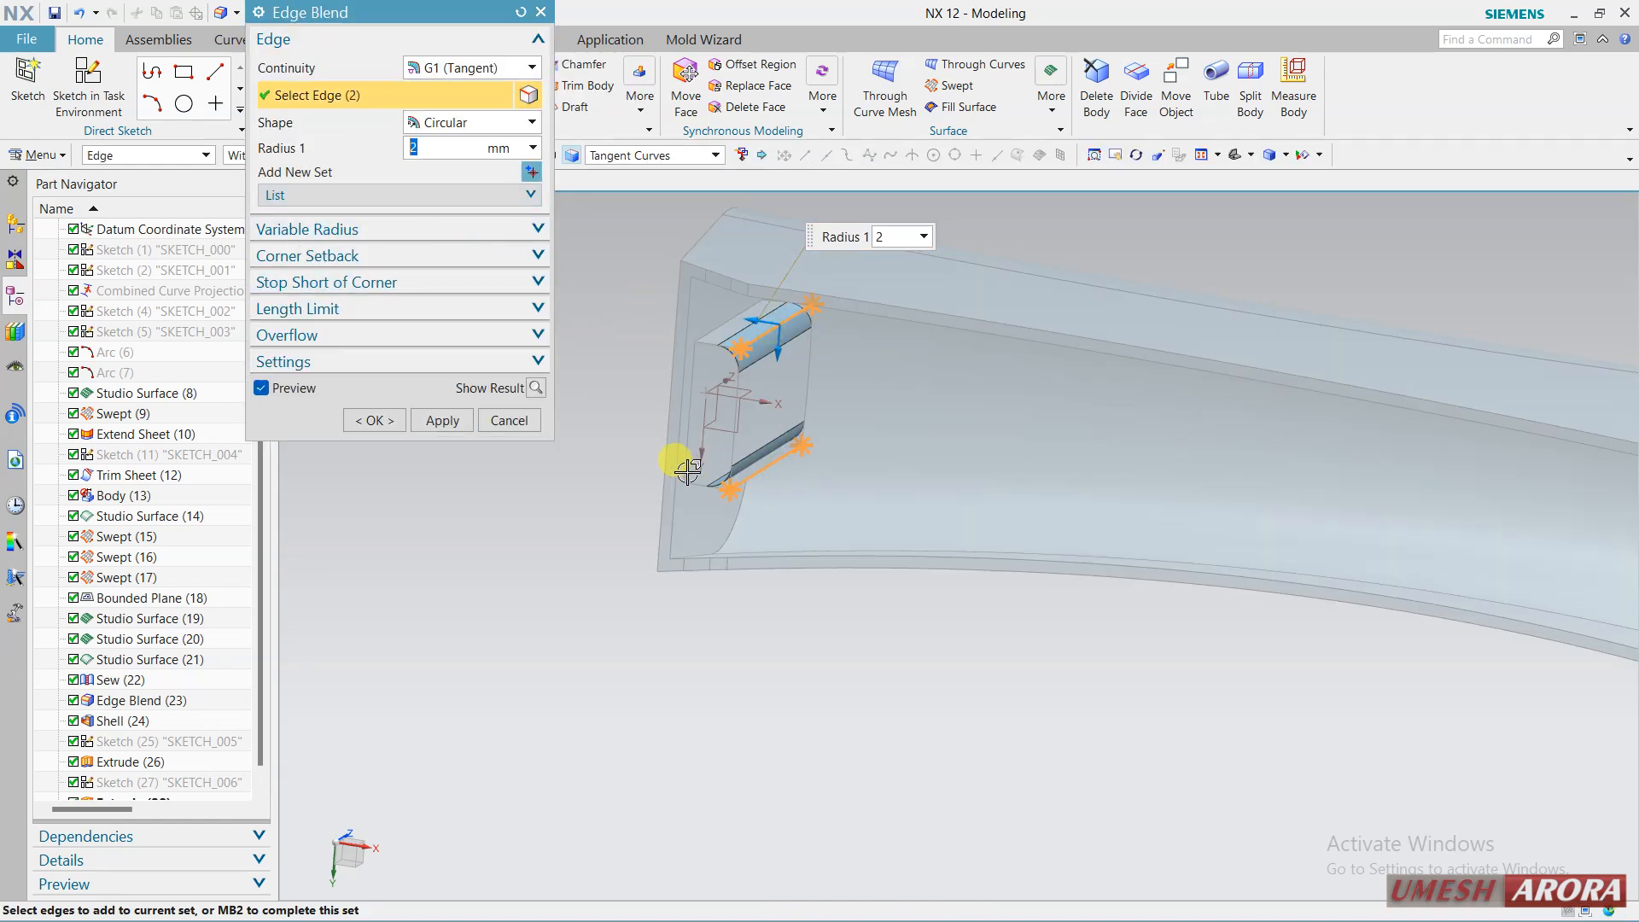
pyautogui.click(468, 422)
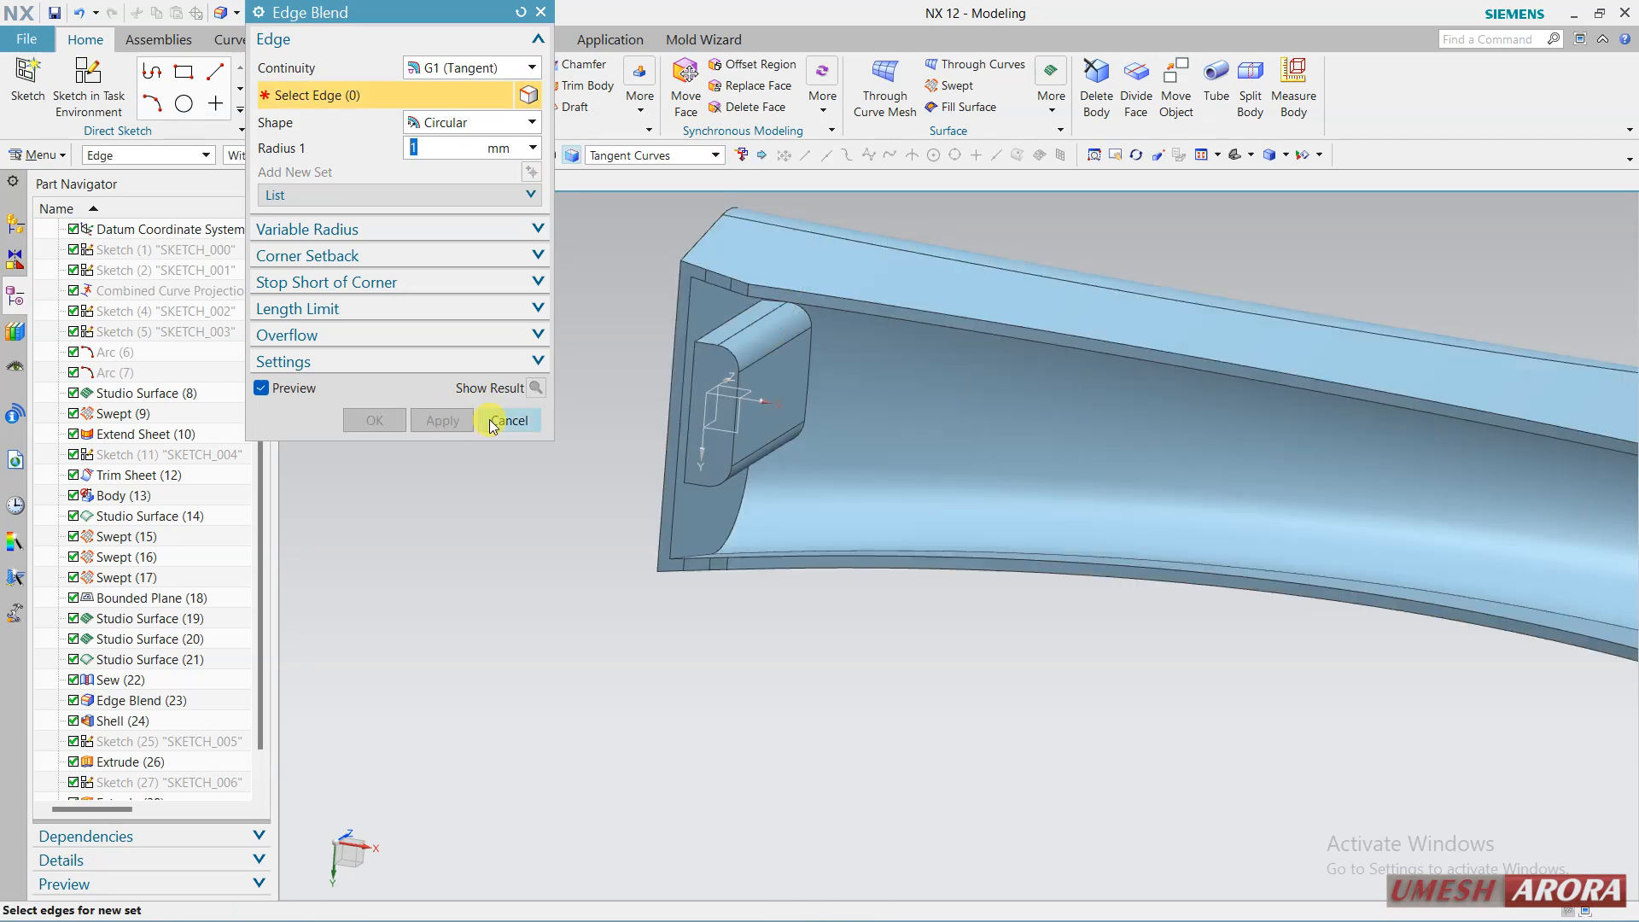
# Apply a 1 mm edge blend to the two edges where the block's sides meet the flat end wall.
pyautogui.click(705, 332)
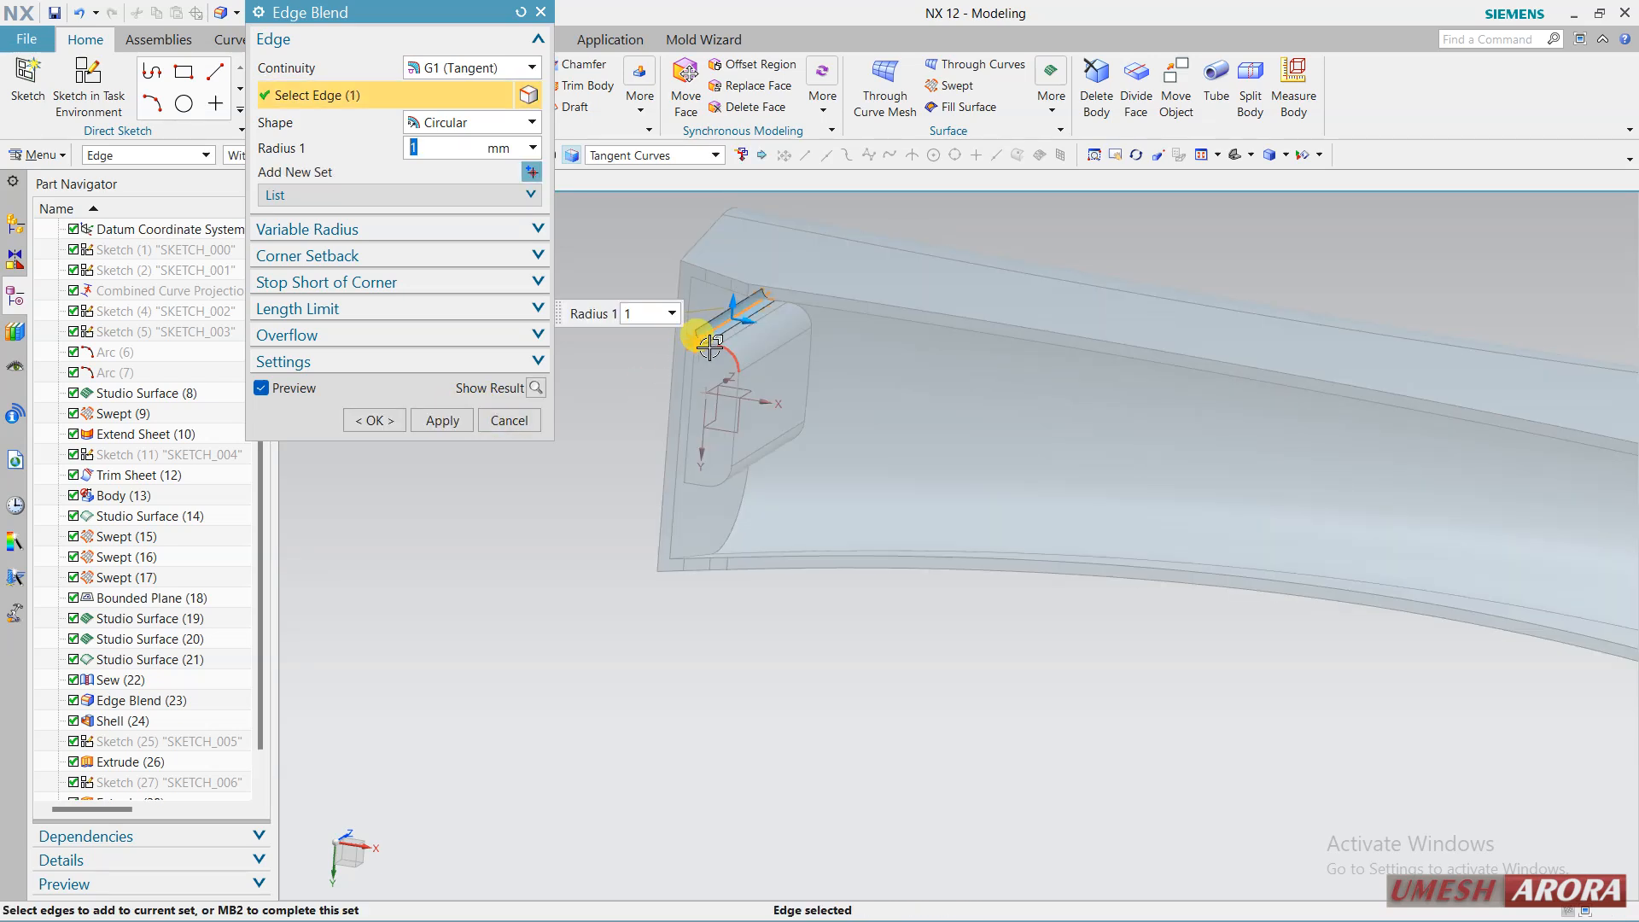
pyautogui.moveTo(808, 497); pyautogui.dragTo(776, 429, button='middle')
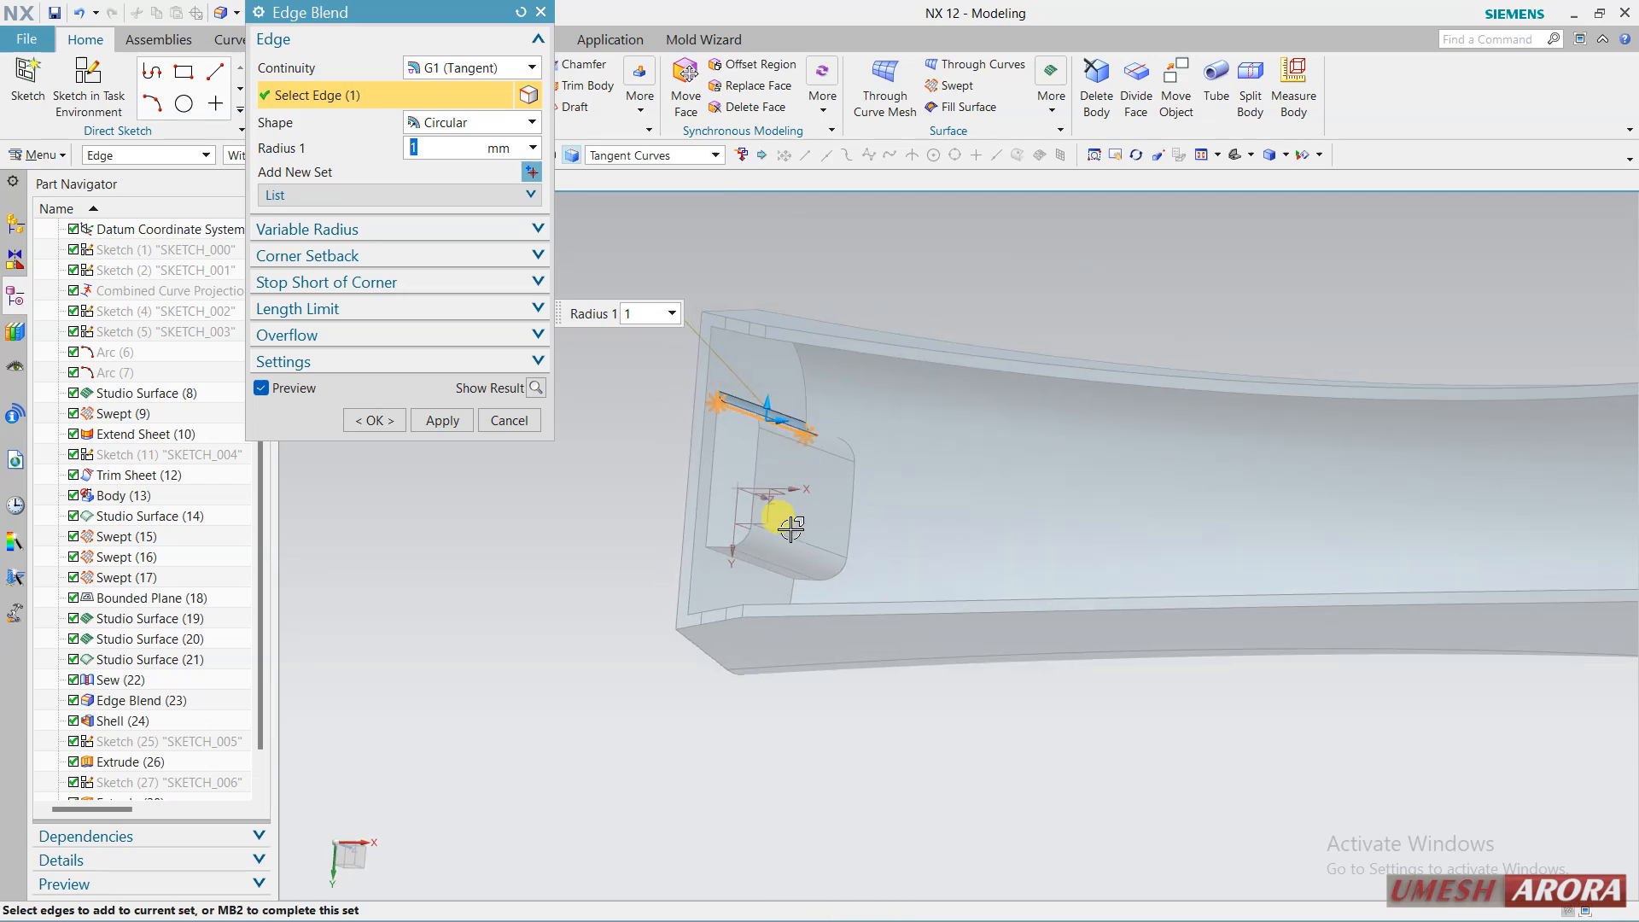
pyautogui.click(732, 555)
pyautogui.click(443, 417)
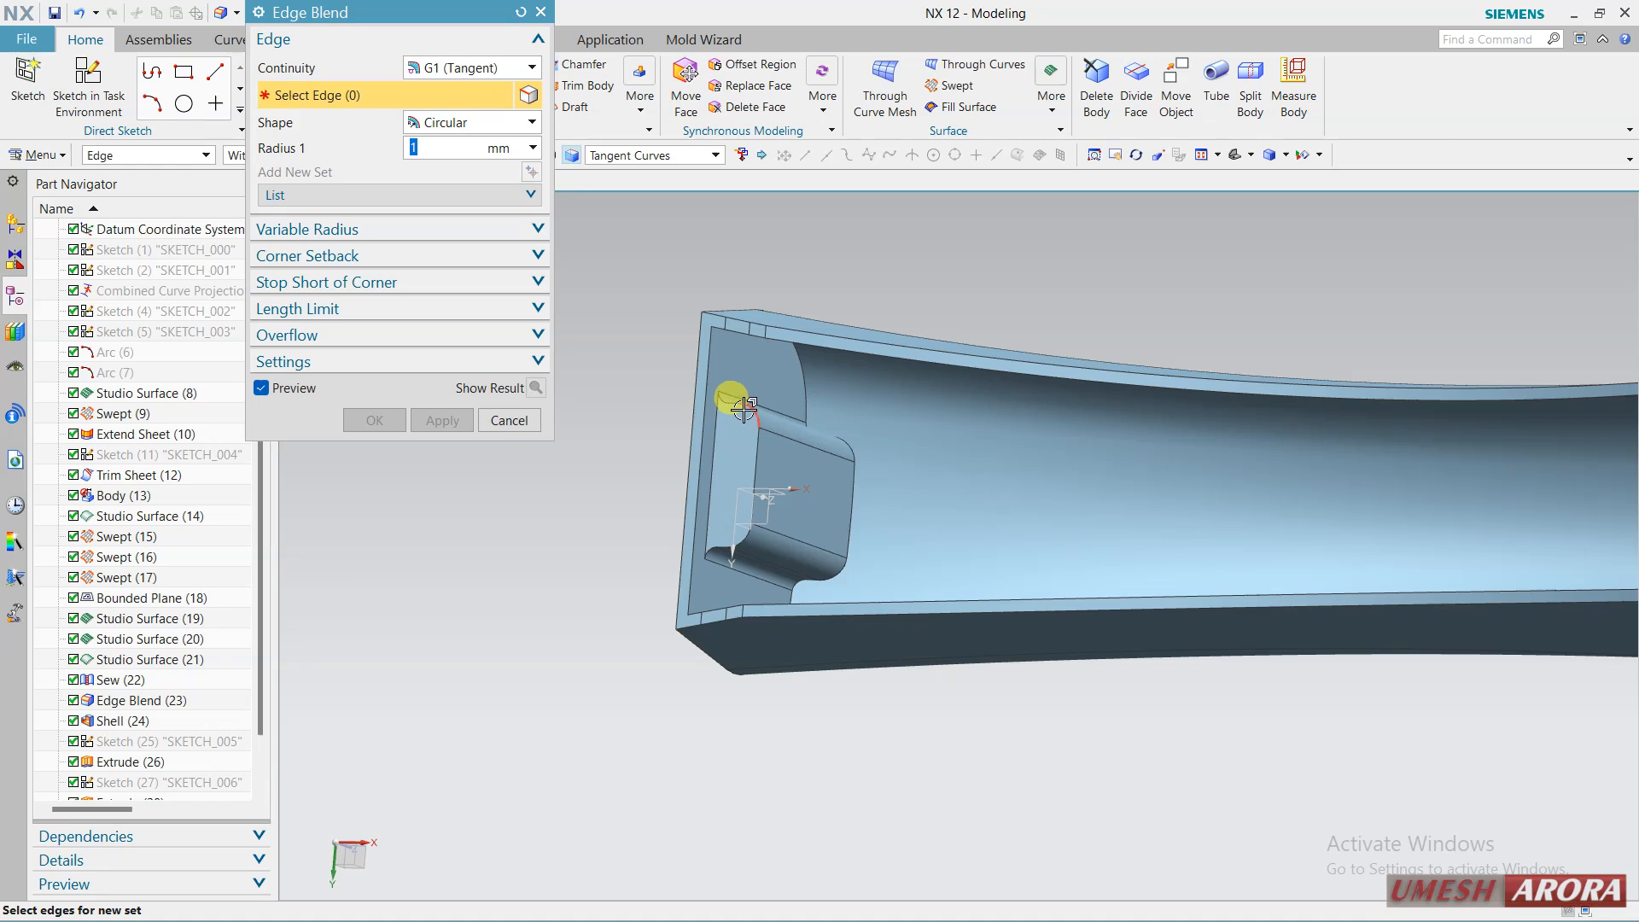
# Apply a 1 mm edge blend along the tangent edge chain where the block and end wall meet the shell's inner surface.
pyautogui.click(852, 444)
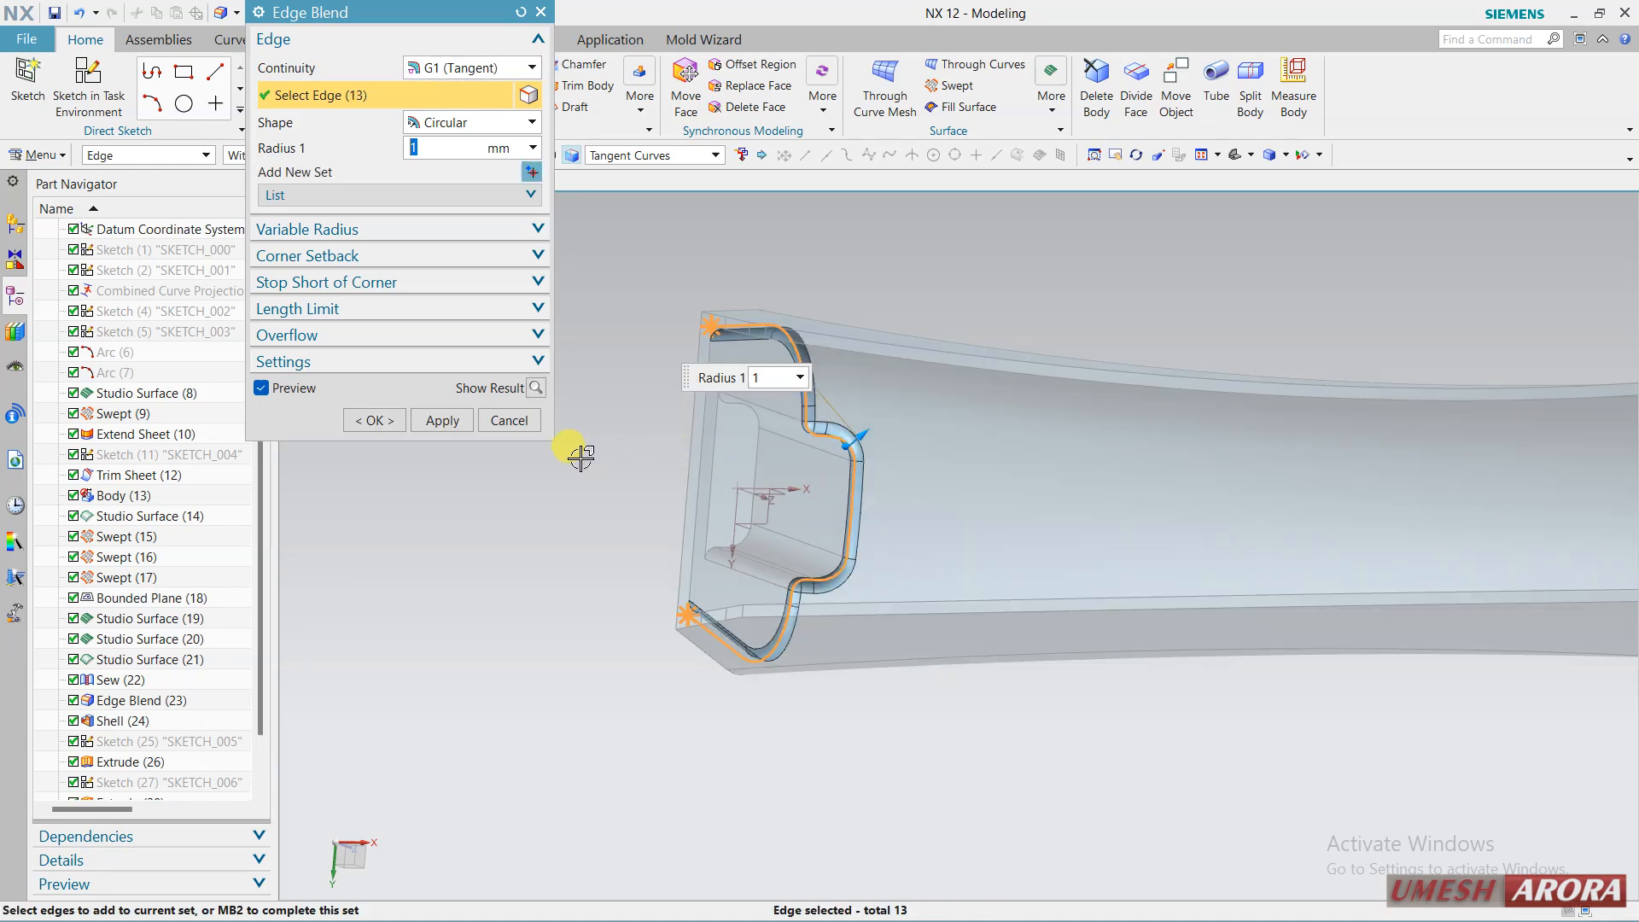
pyautogui.click(457, 418)
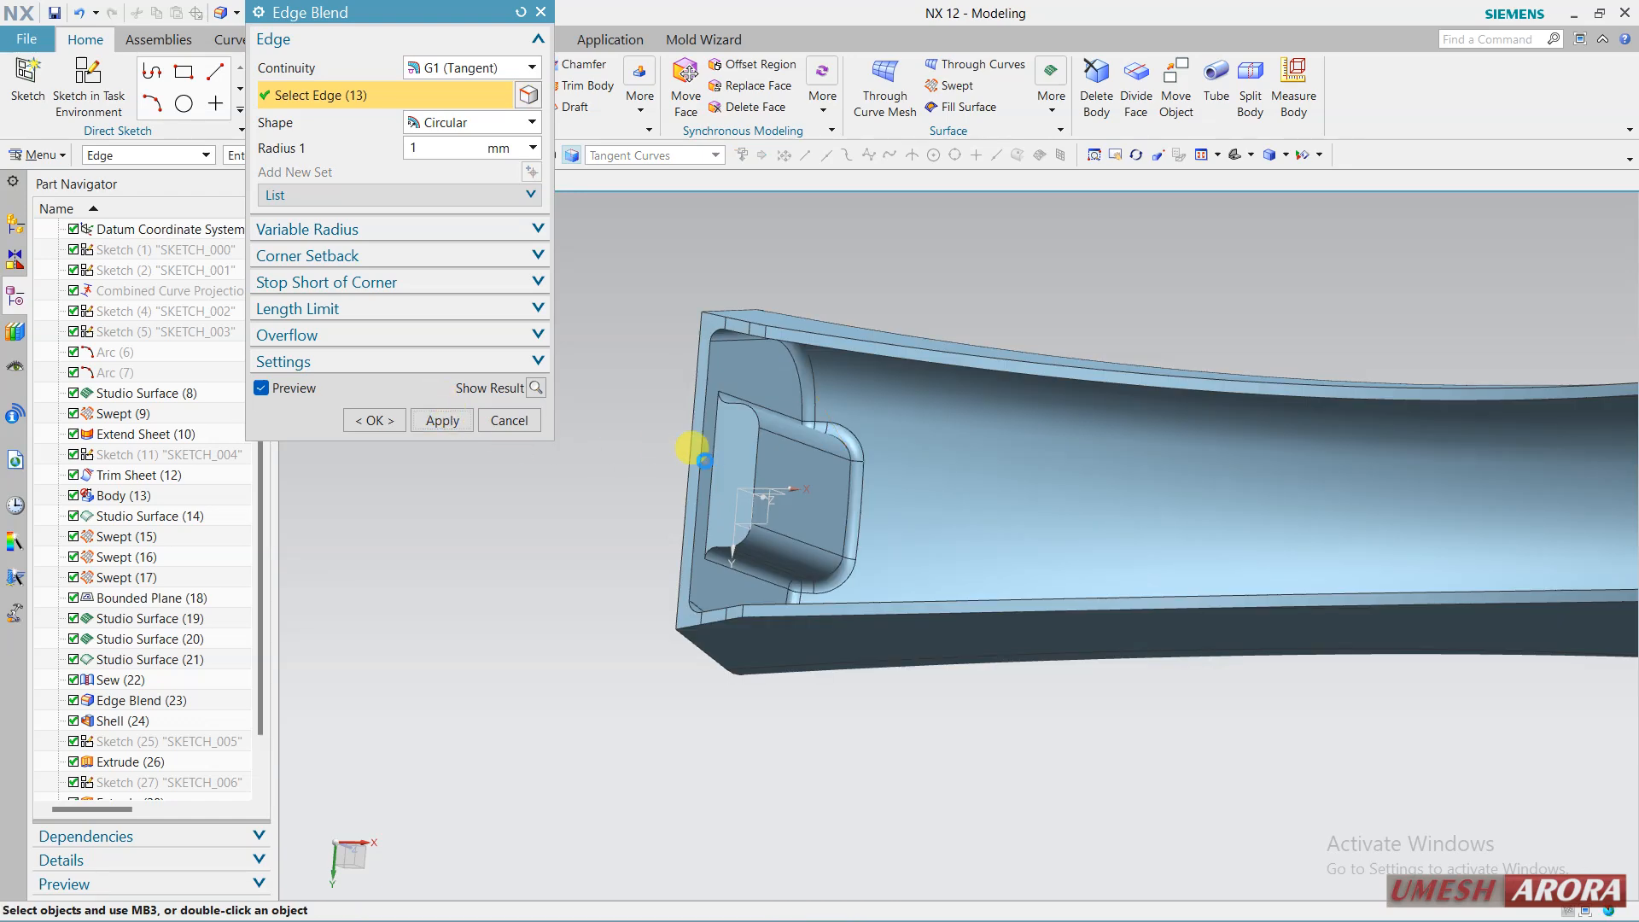
pyautogui.click(512, 420)
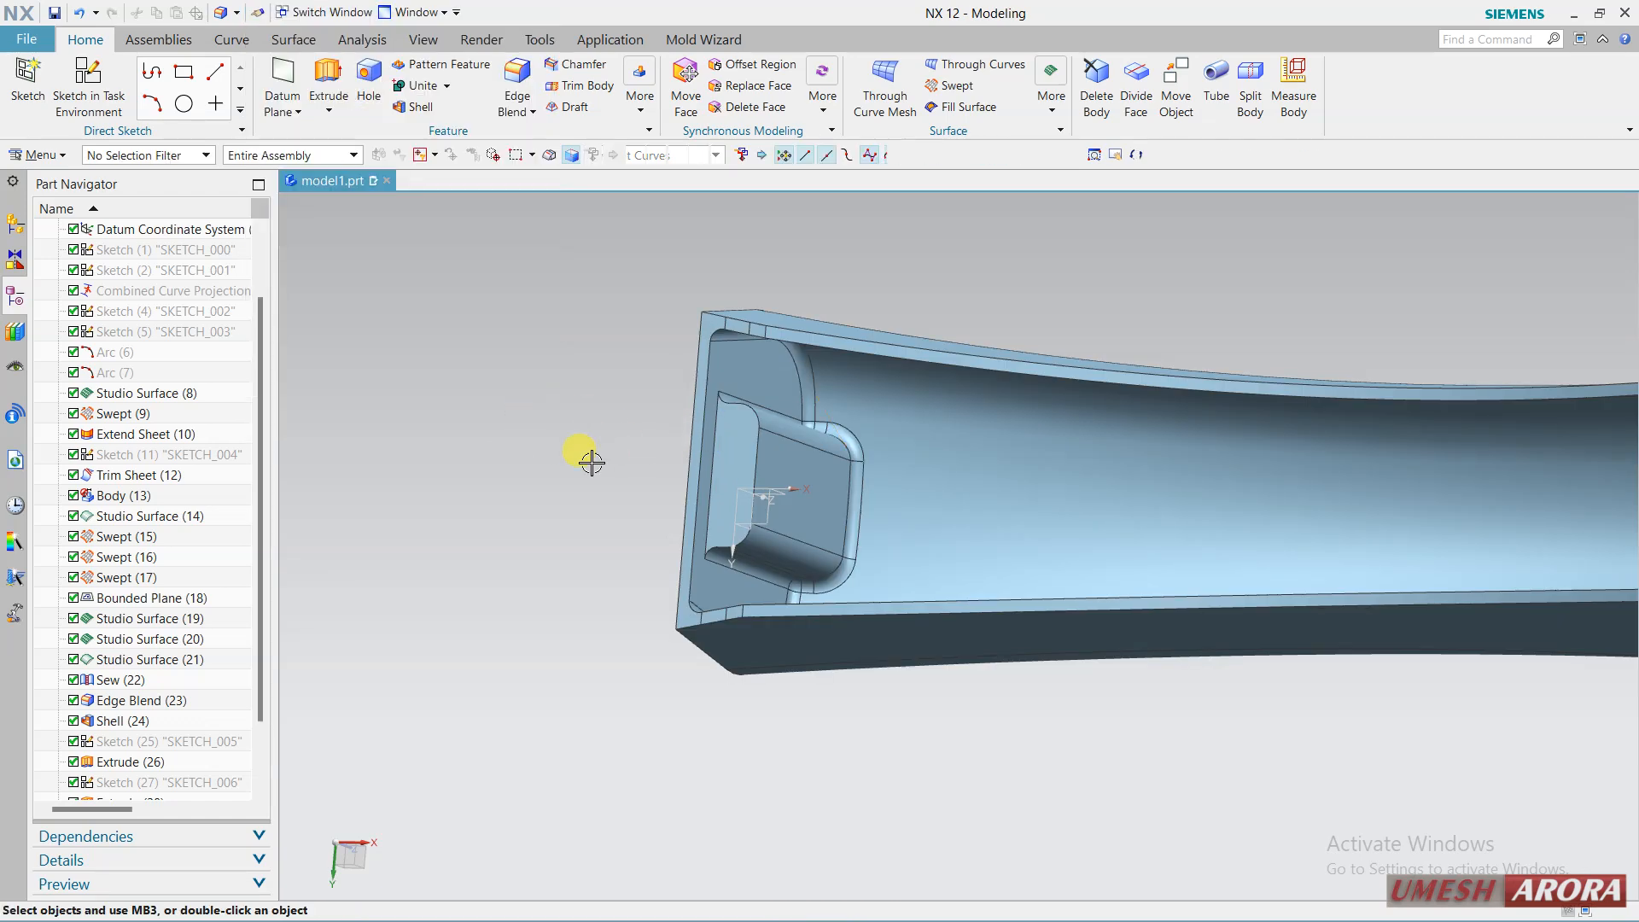
# Create a sketch on the outer face of the flat end with the reversed Y-axis as its horizontal reference.
pyautogui.moveTo(585, 457); pyautogui.dragTo(575, 492, button='middle')
pyautogui.keyDown('shift'); pyautogui.moveTo(1164, 443); pyautogui.dragTo(604, 376, button='middle'); pyautogui.keyUp('shift')
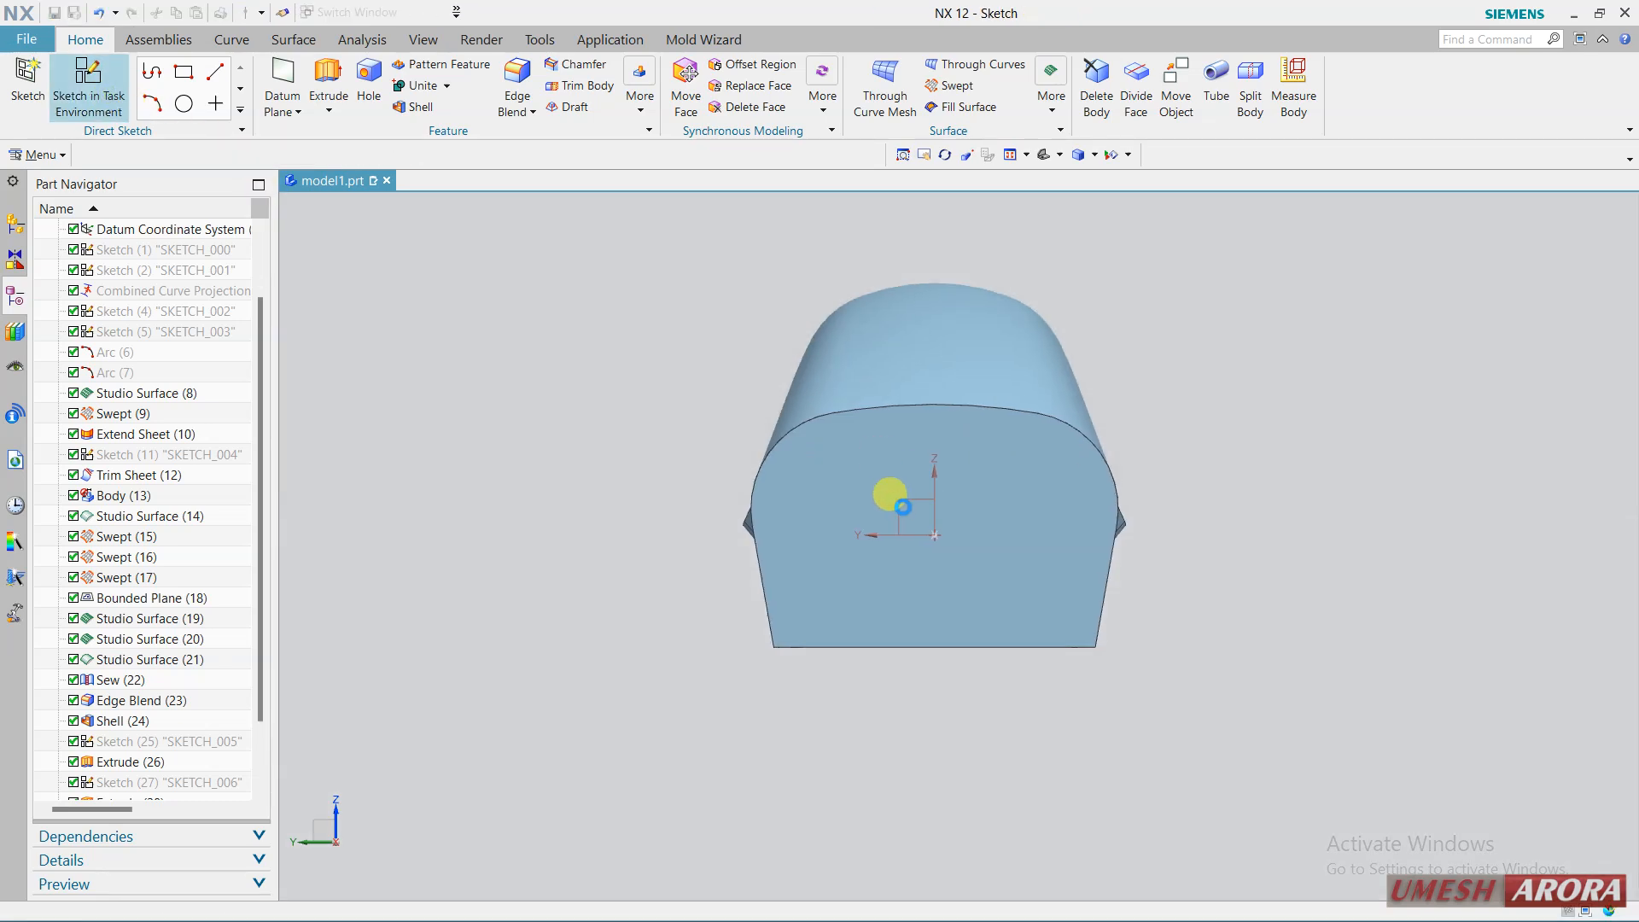
pyautogui.click(993, 535)
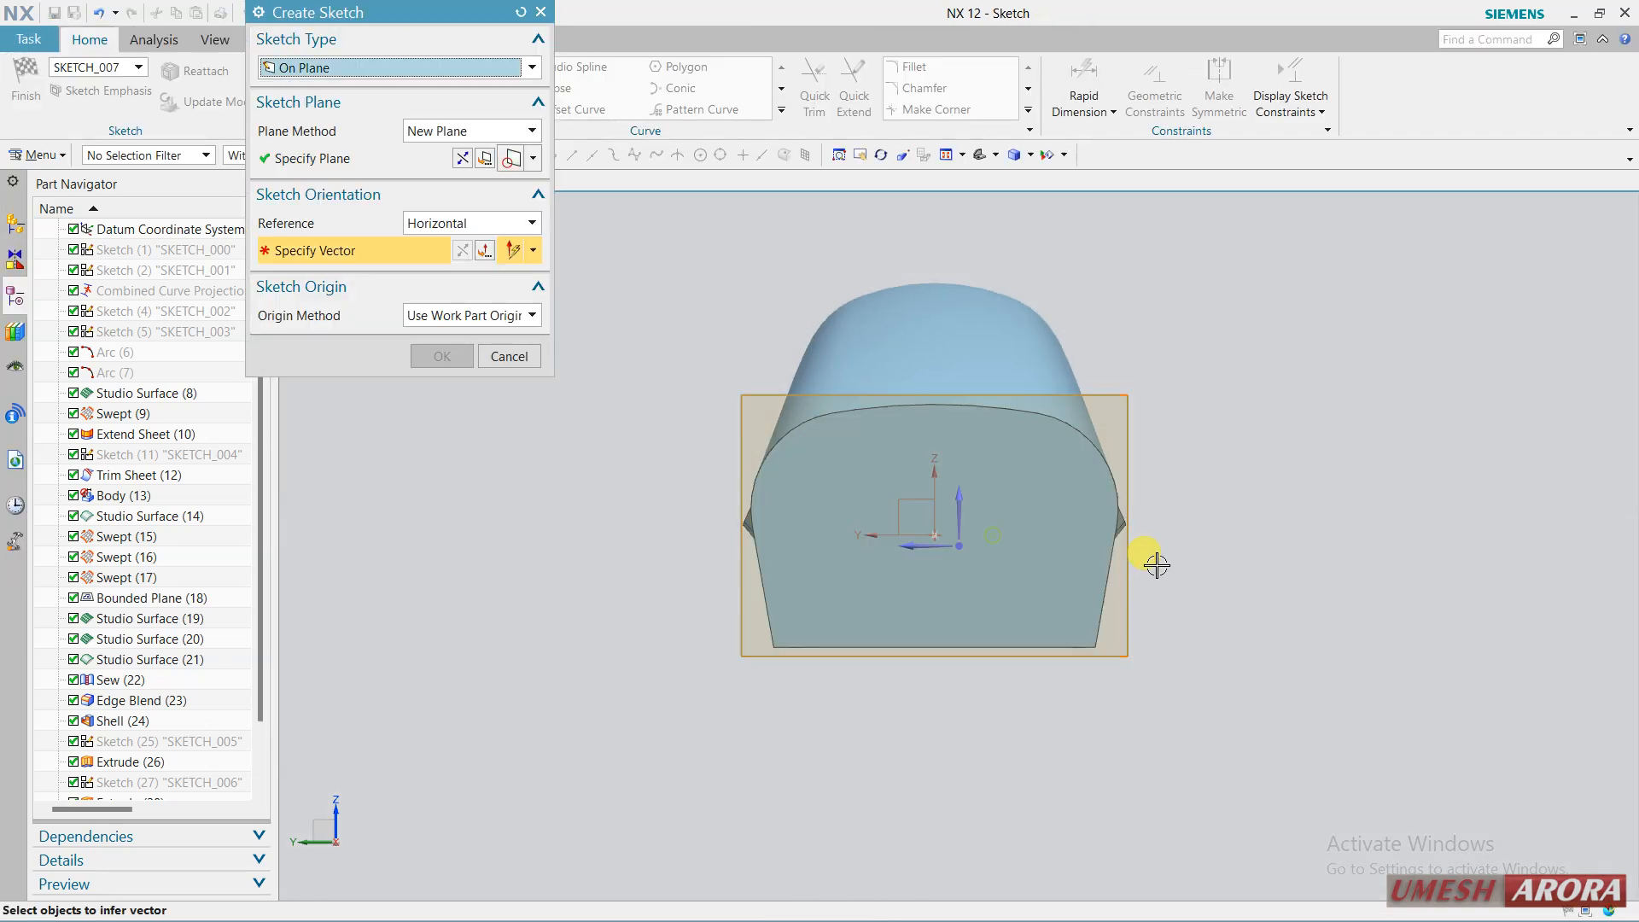
pyautogui.click(945, 548)
pyautogui.click(462, 256)
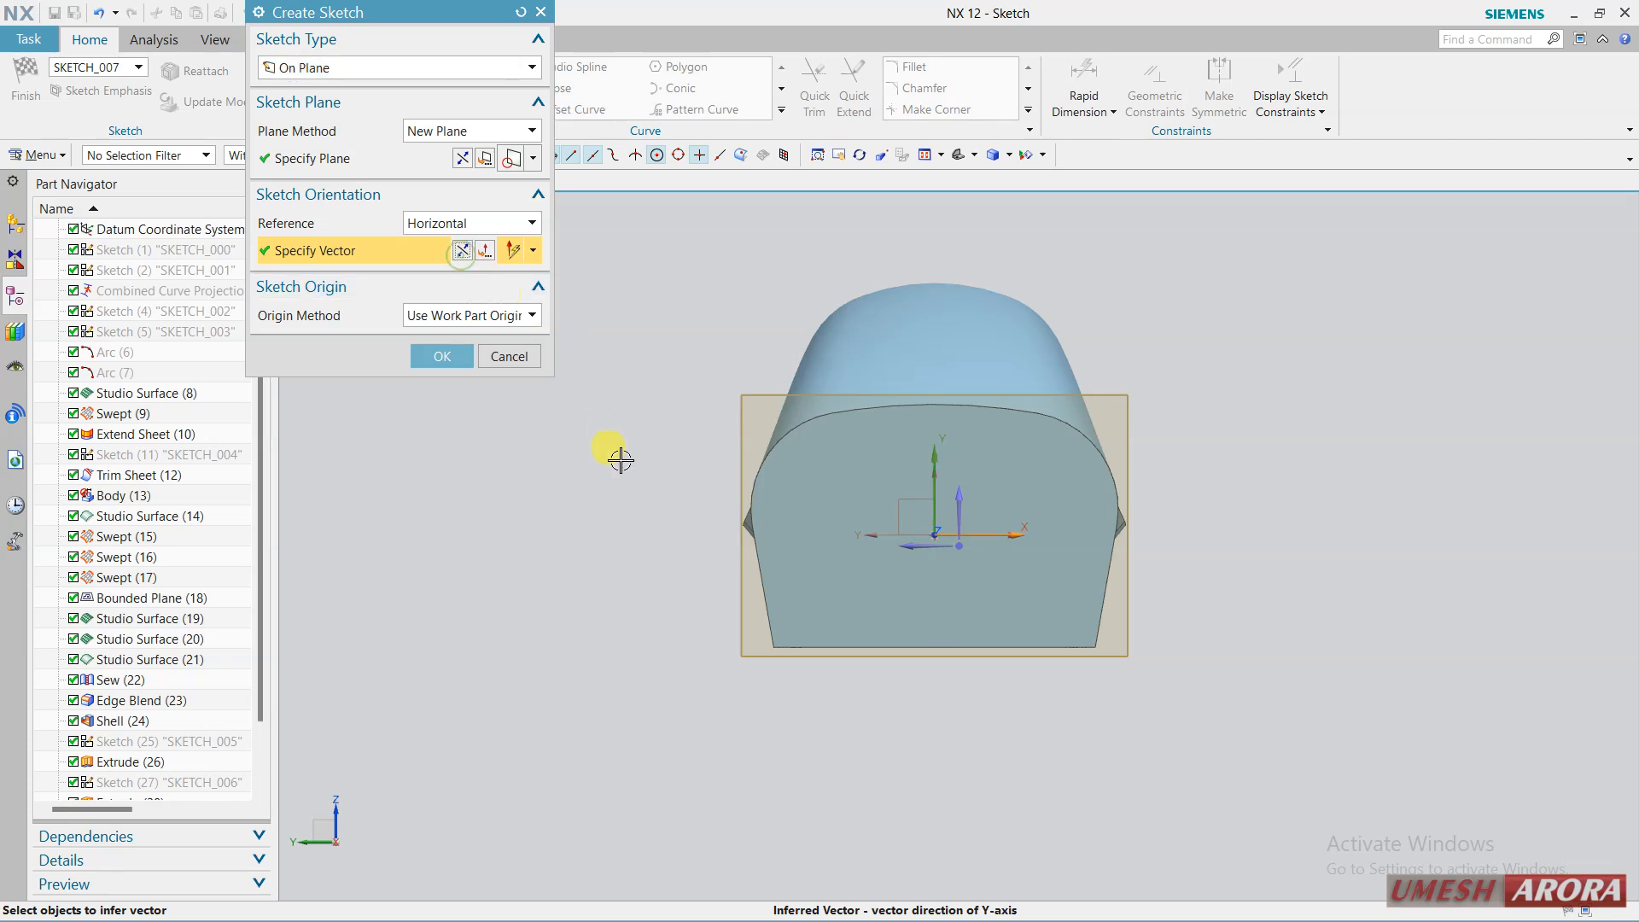
pyautogui.middleClick(620, 460)
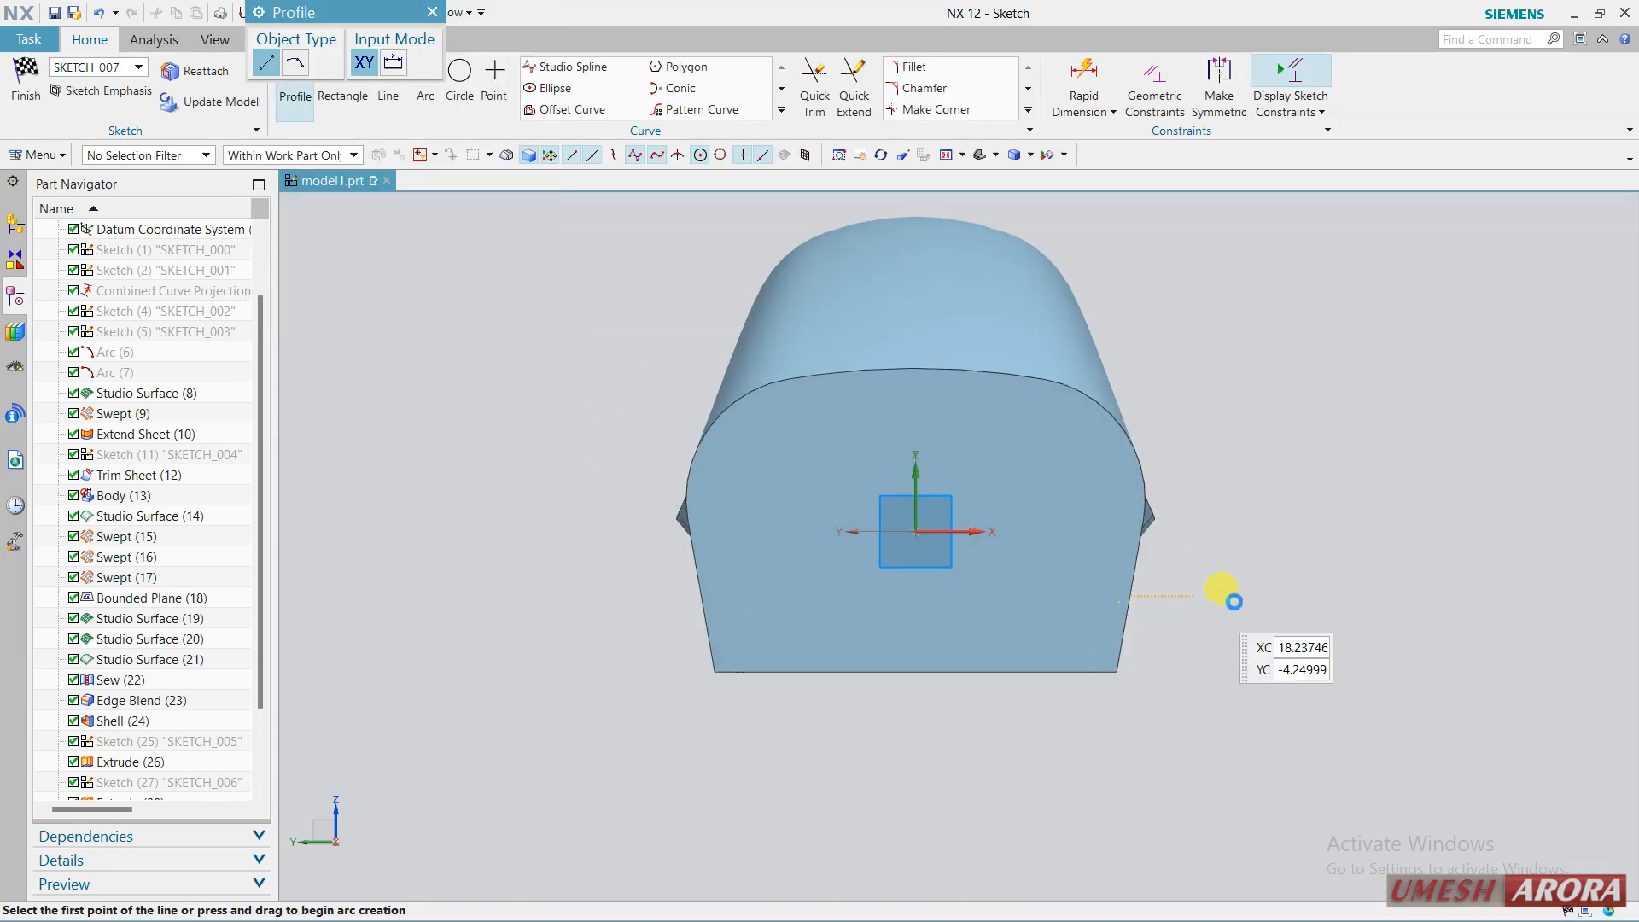
# Sketch a centre-based rectangle about 6.6 mm wide and 2.9 mm high on the vertical axis, just above the sketch origin, in wireframe display.
pyautogui.scroll(2, 1195, 597)
pyautogui.click(342, 97)
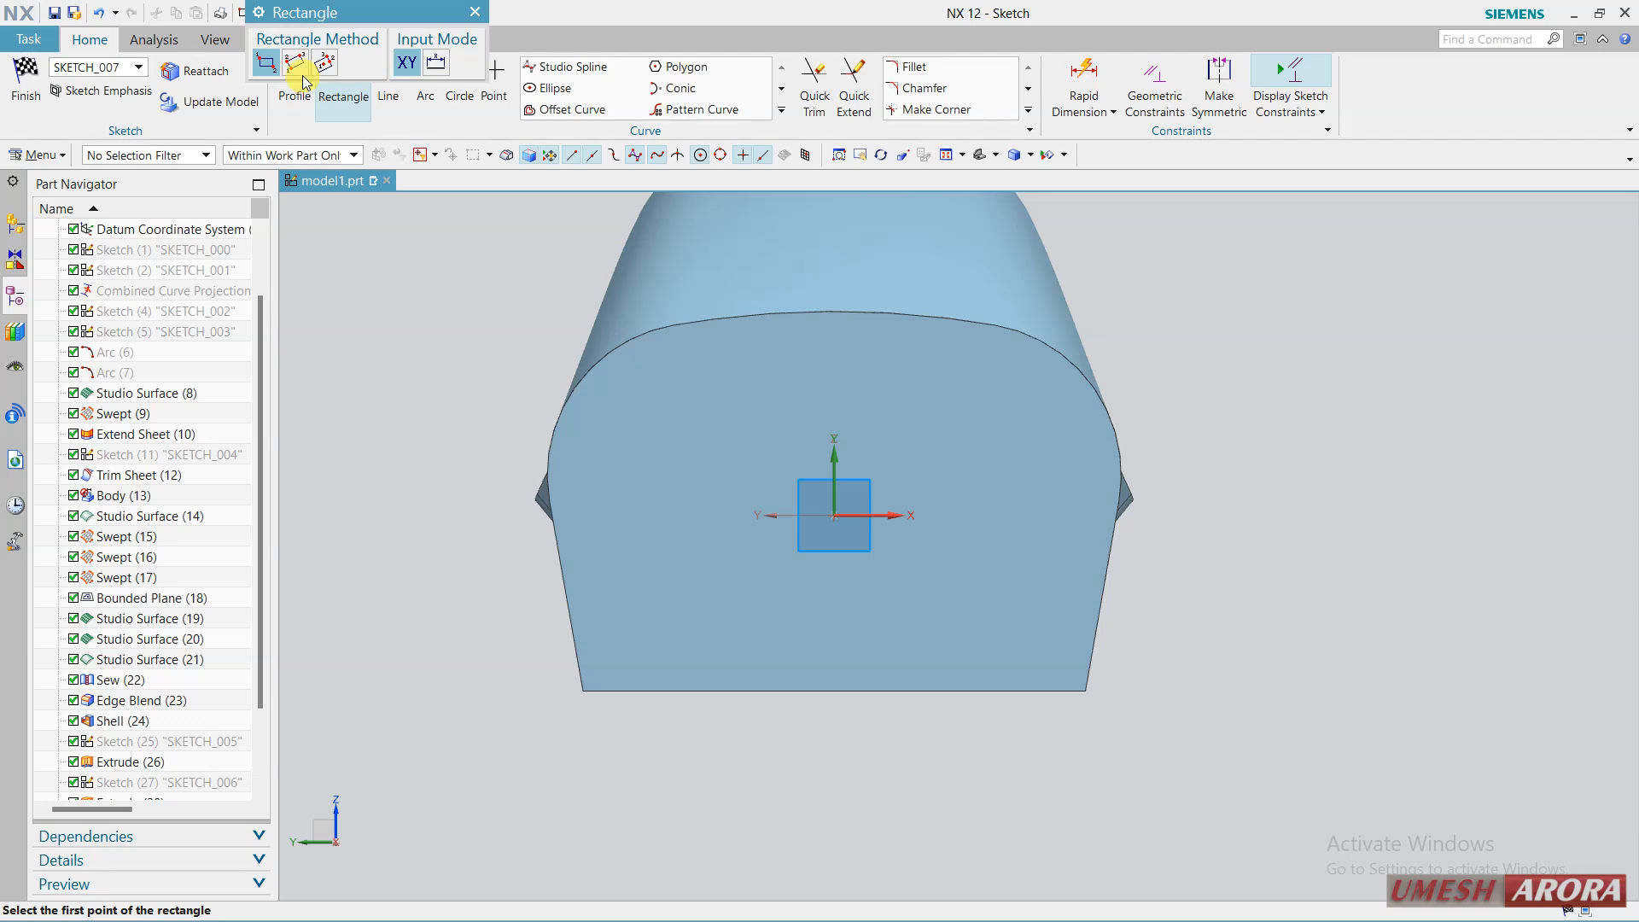
pyautogui.click(322, 75)
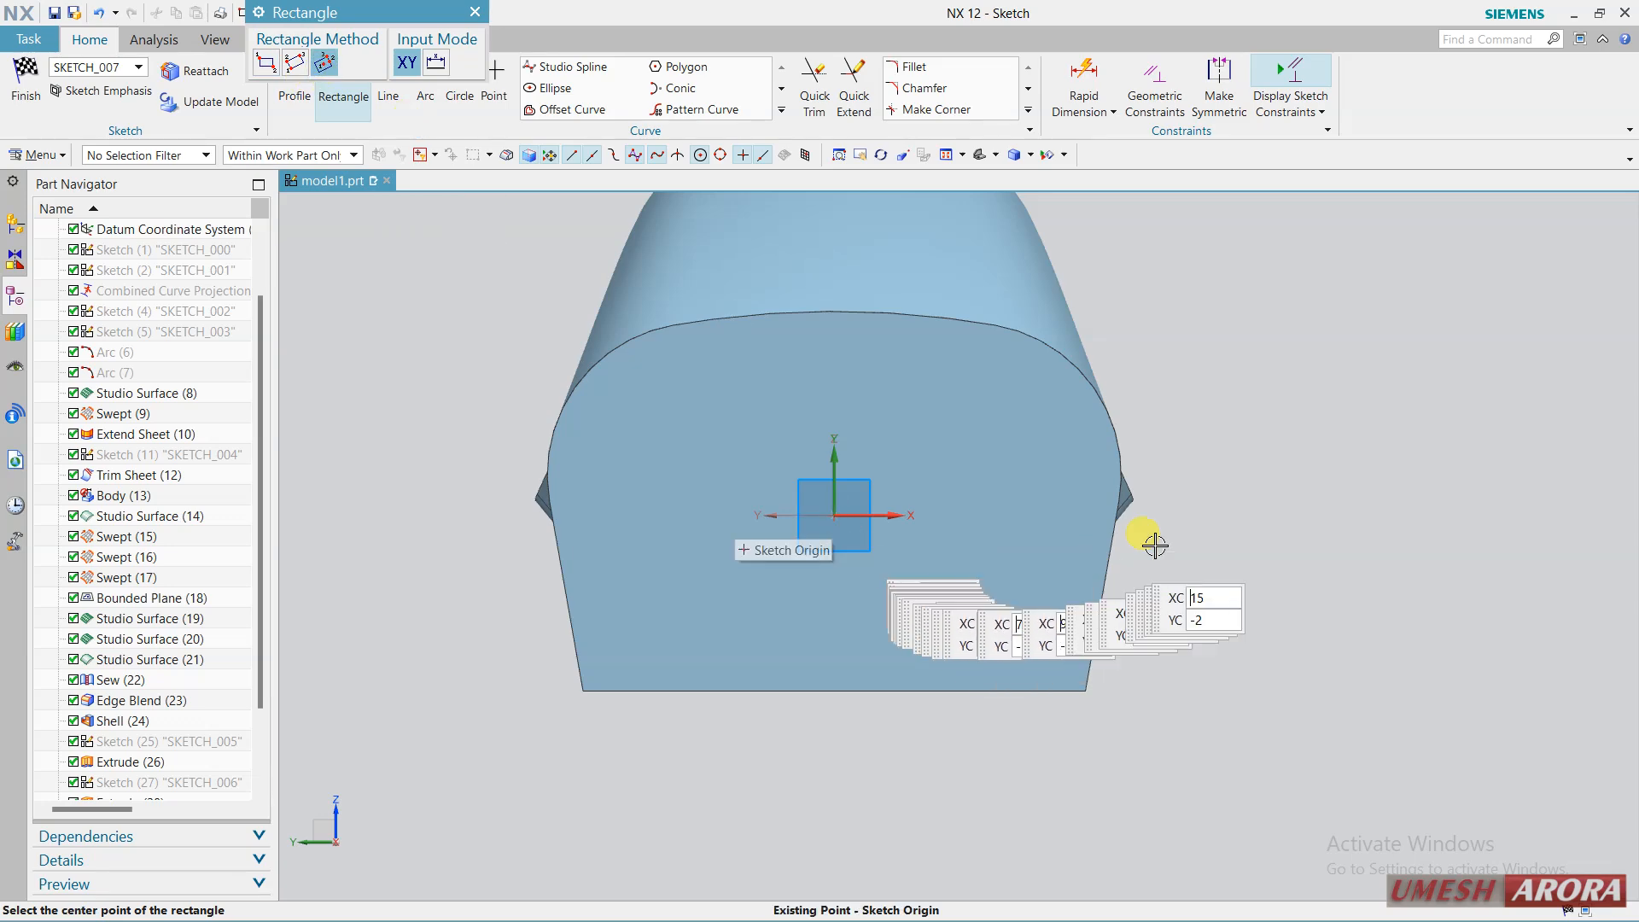
pyautogui.moveTo(1190, 519); pyautogui.dragTo(1207, 538, button='right')
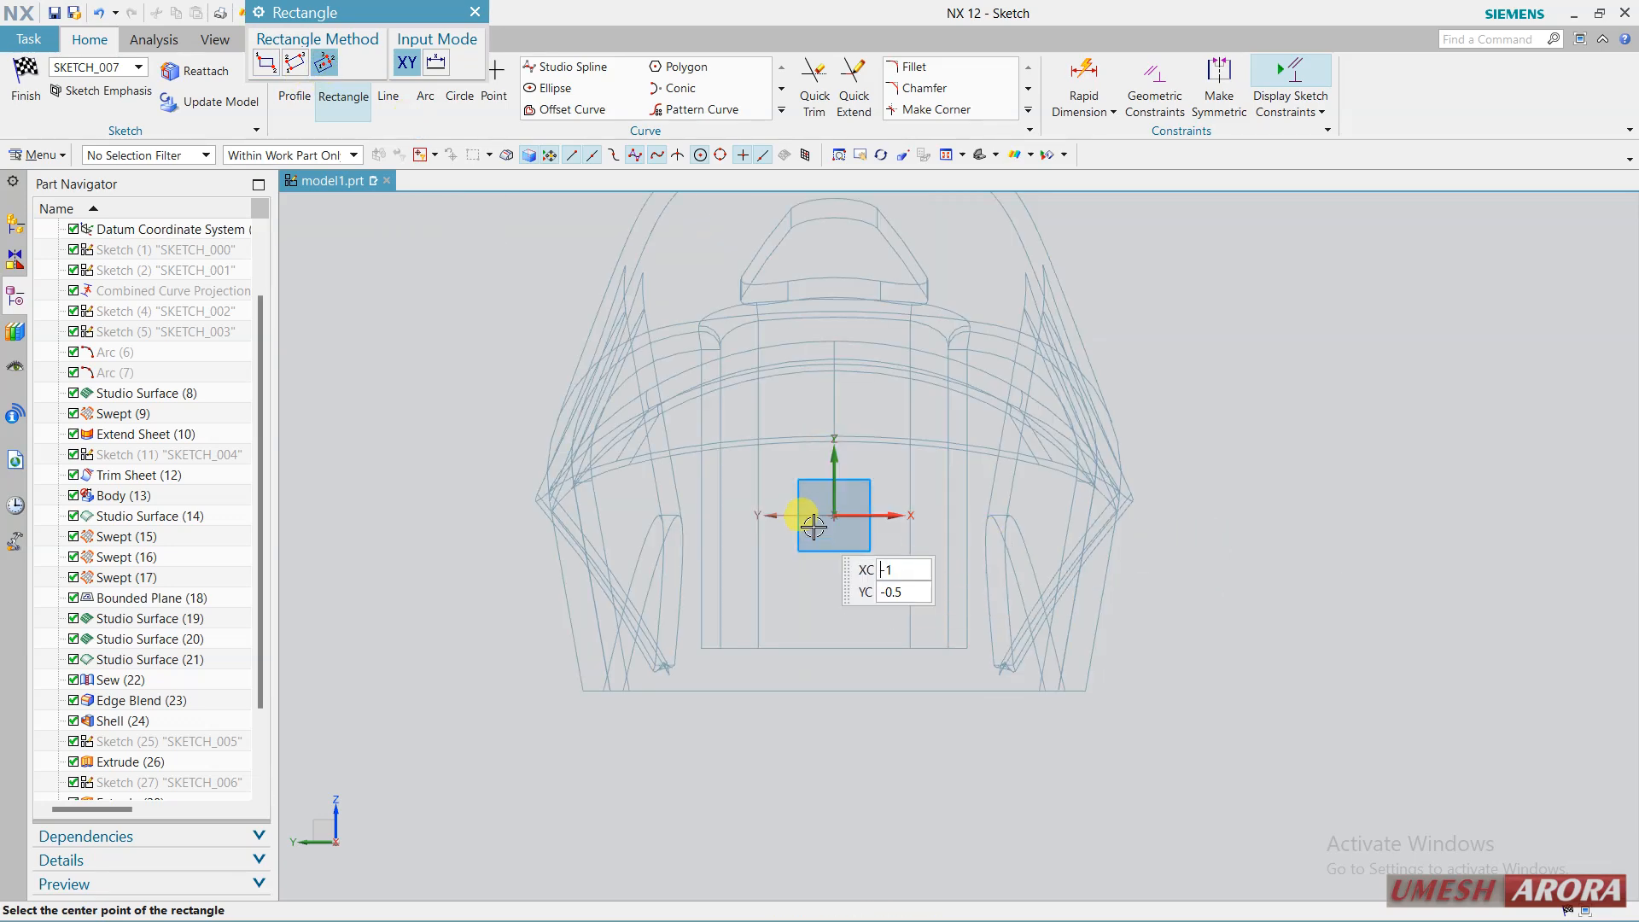
pyautogui.click(840, 457)
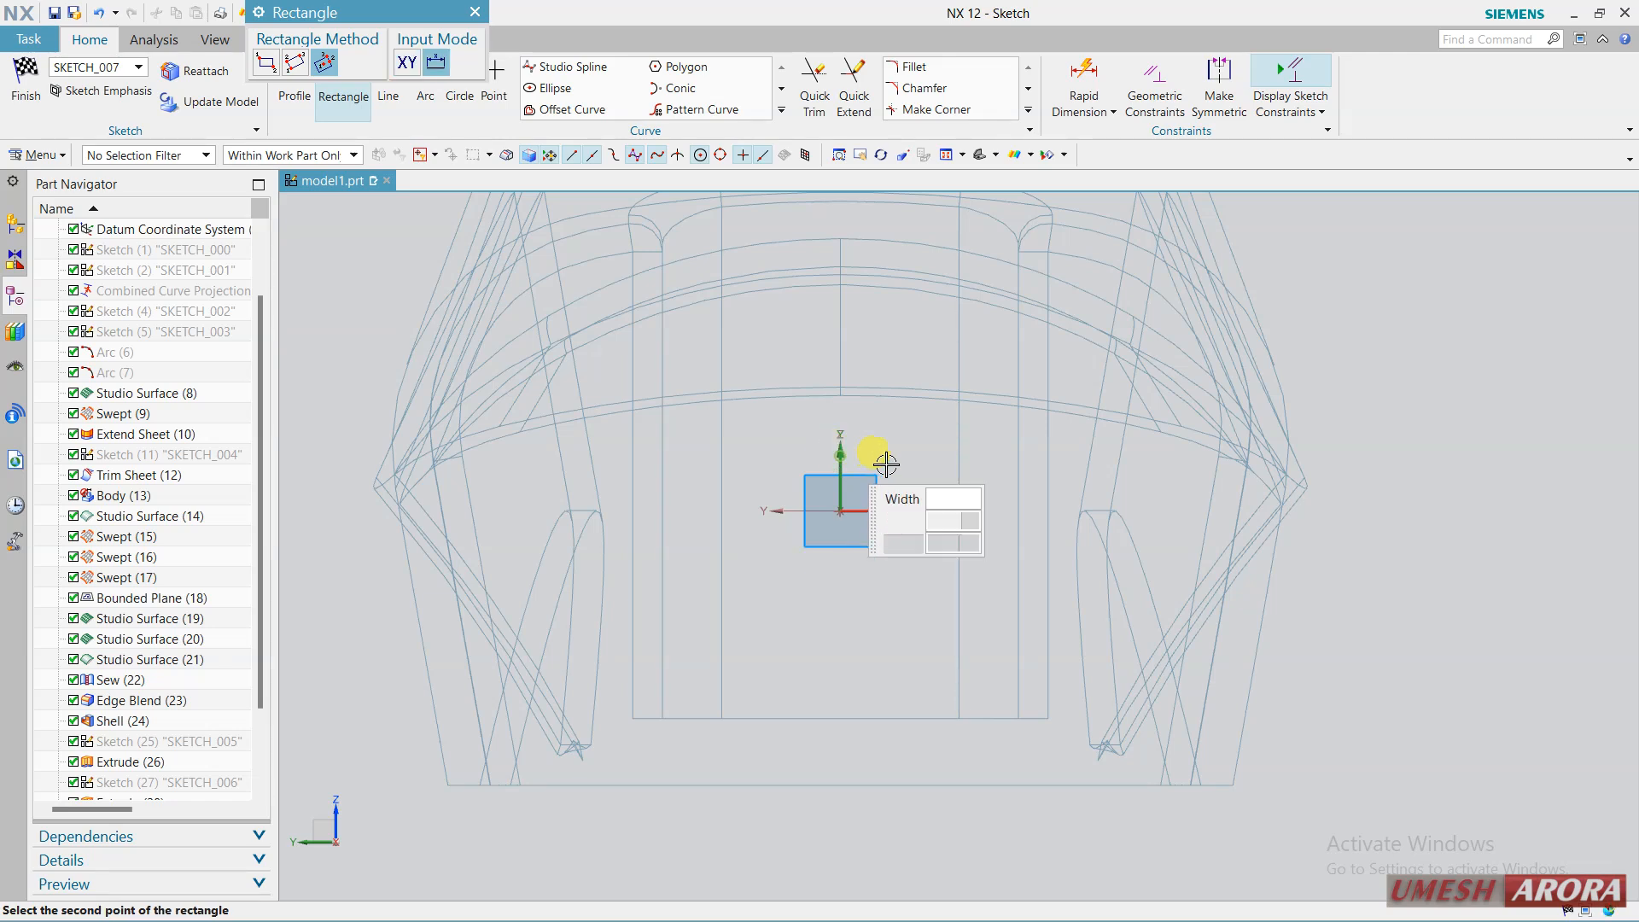
pyautogui.click(939, 457)
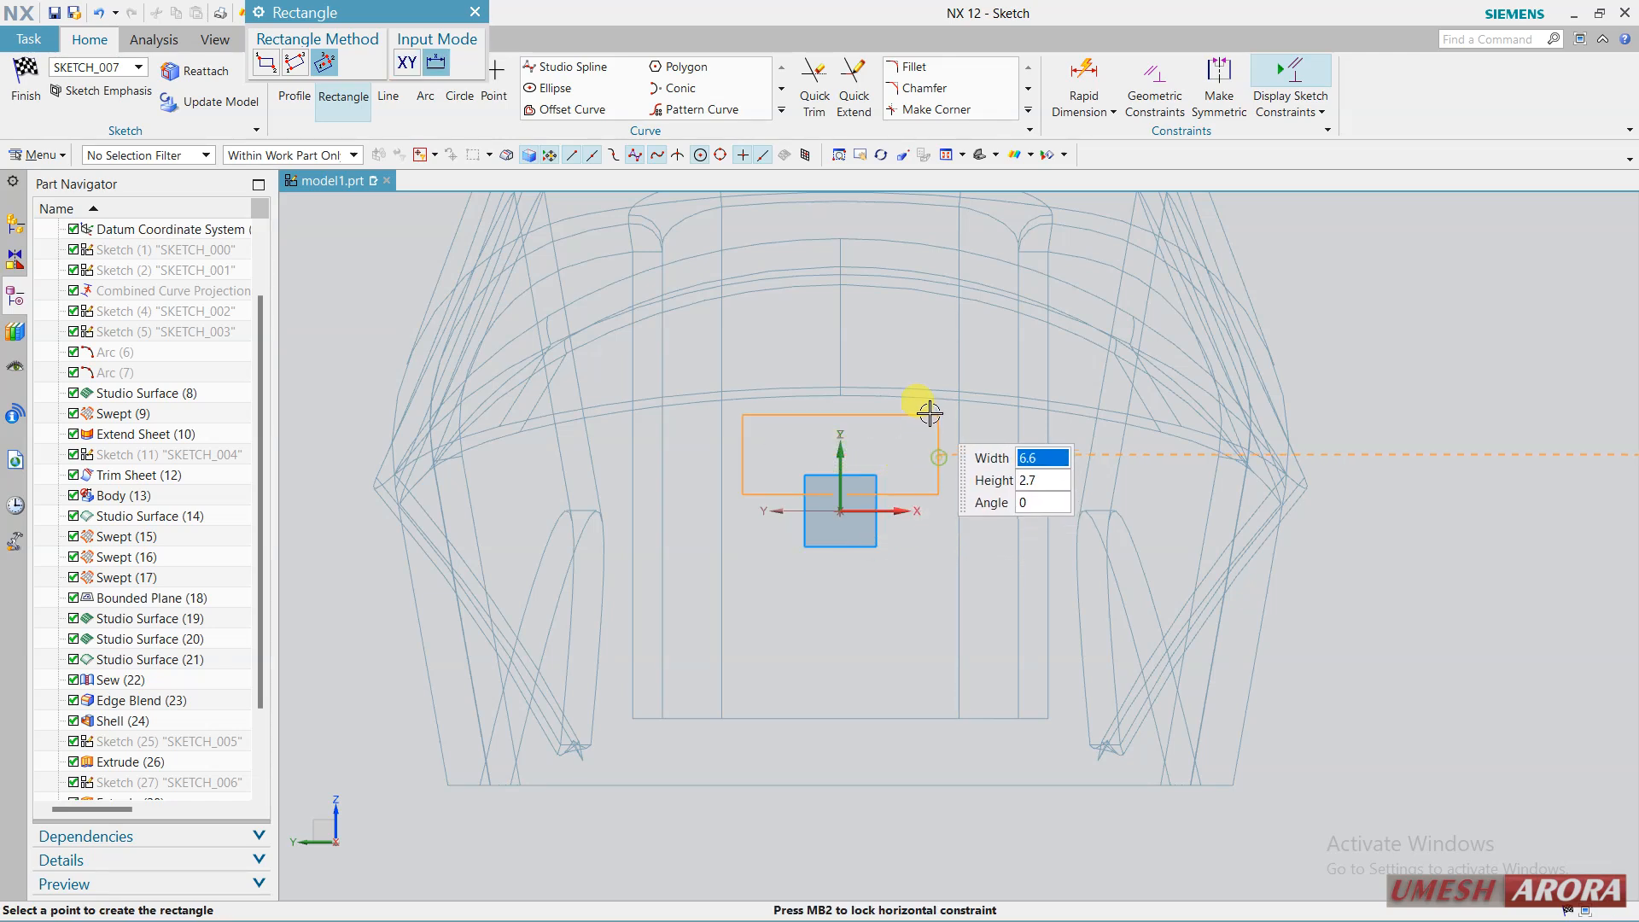
pyautogui.click(906, 528)
pyautogui.press('Escape')
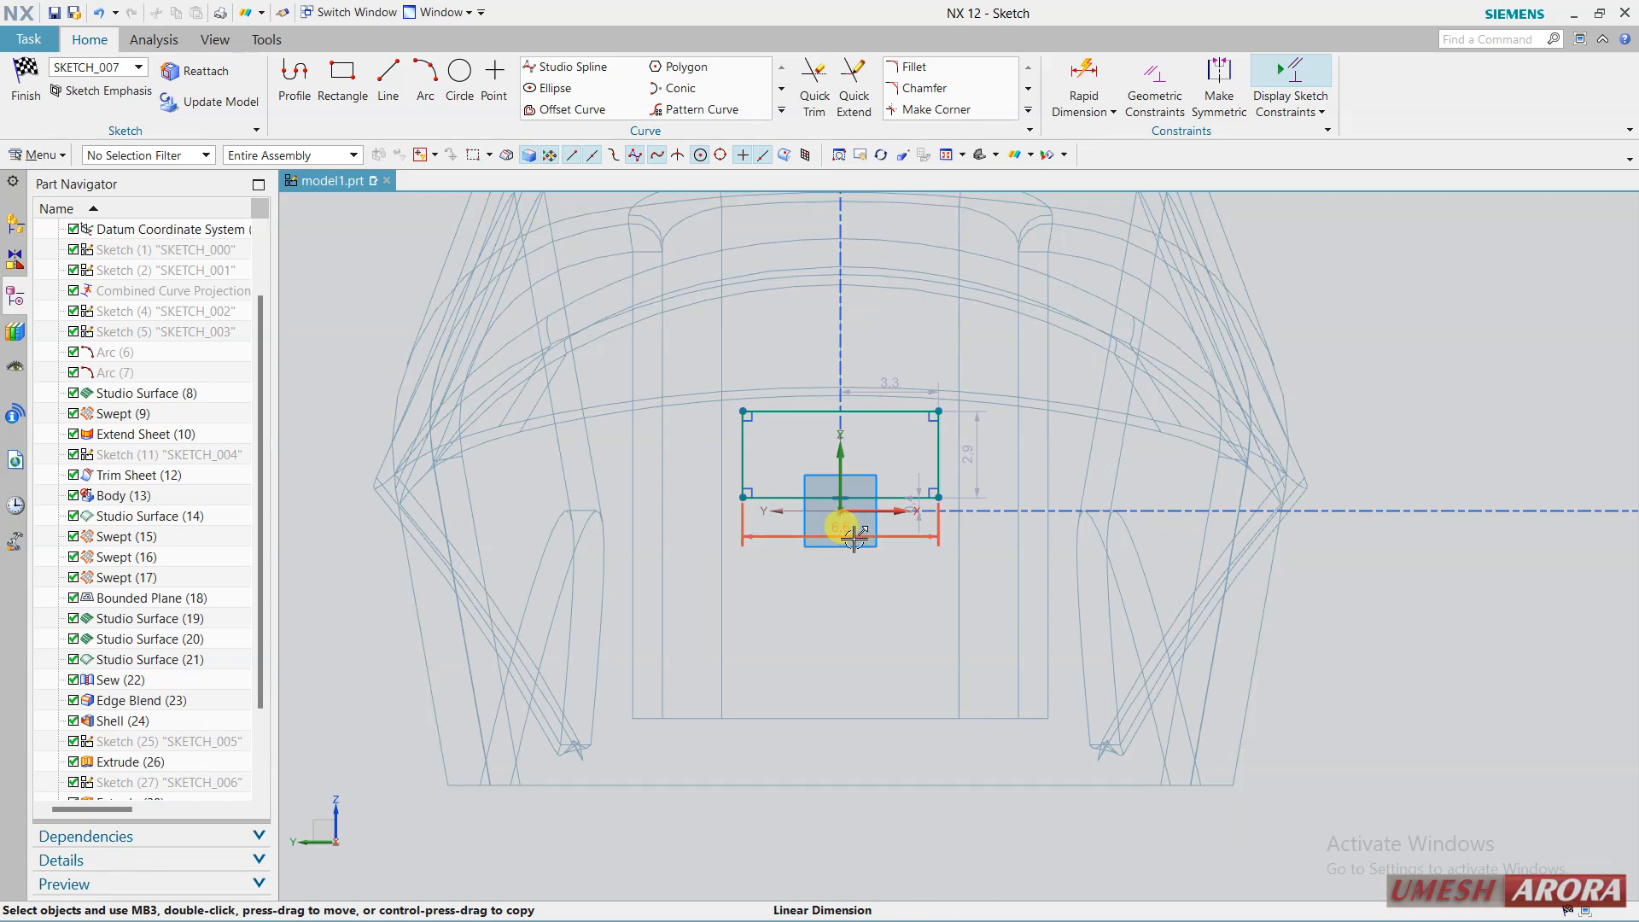
# Set the rectangle's width to 6 mm and its height to 2.5 mm, and finish the sketch.
pyautogui.doubleClick(854, 537)
pyautogui.write('6')
pyautogui.press('Return')
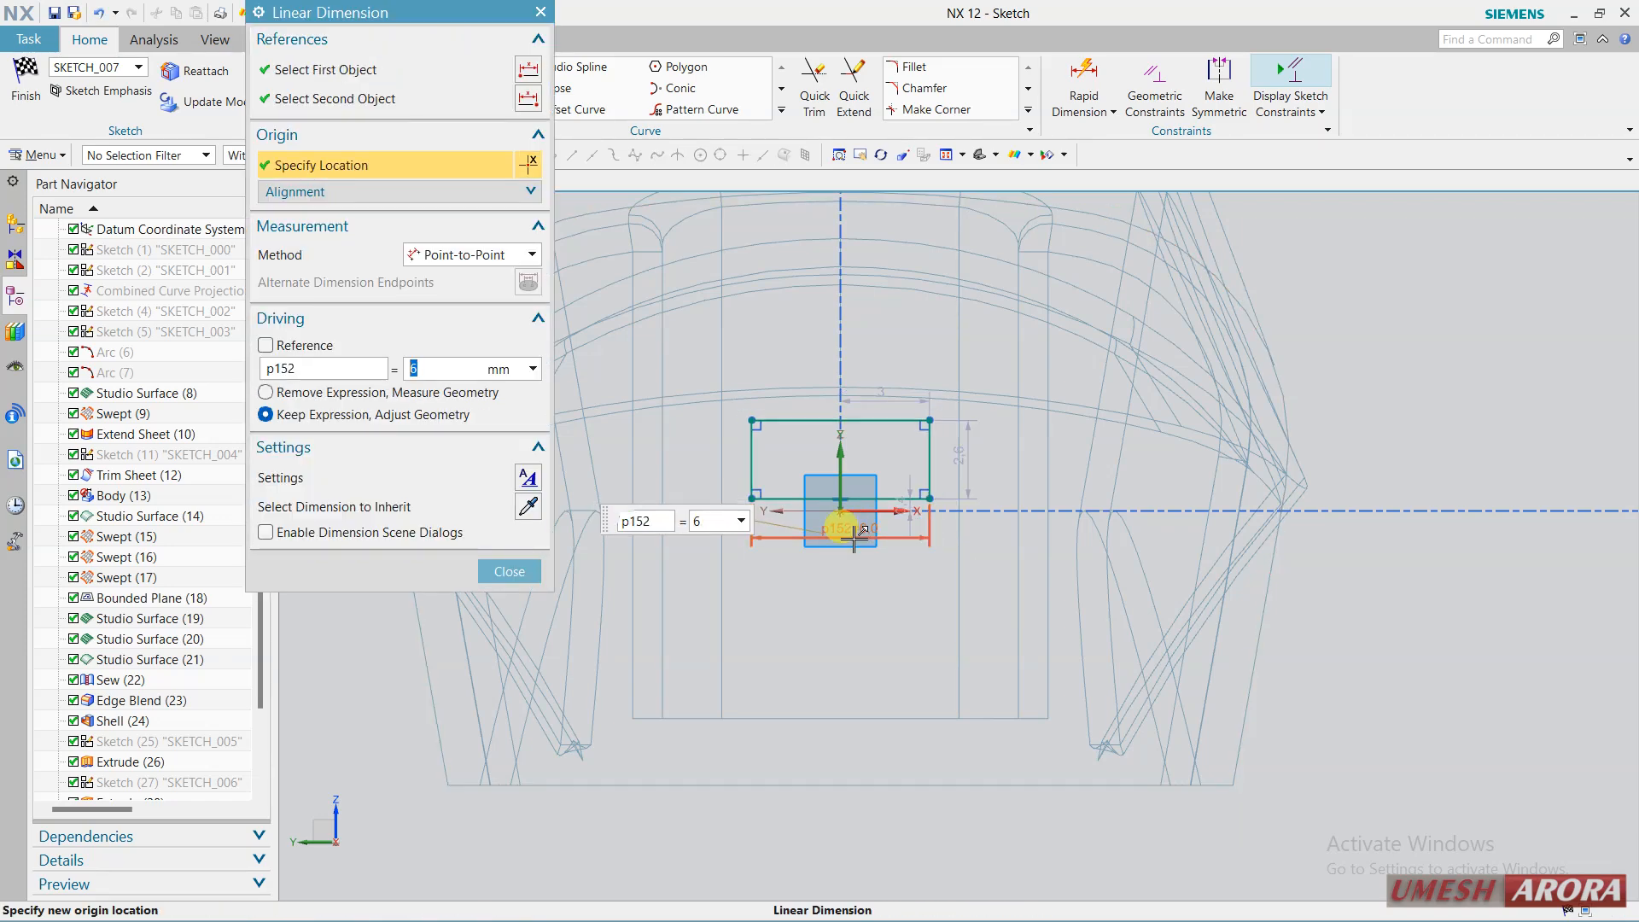
pyautogui.press('Escape')
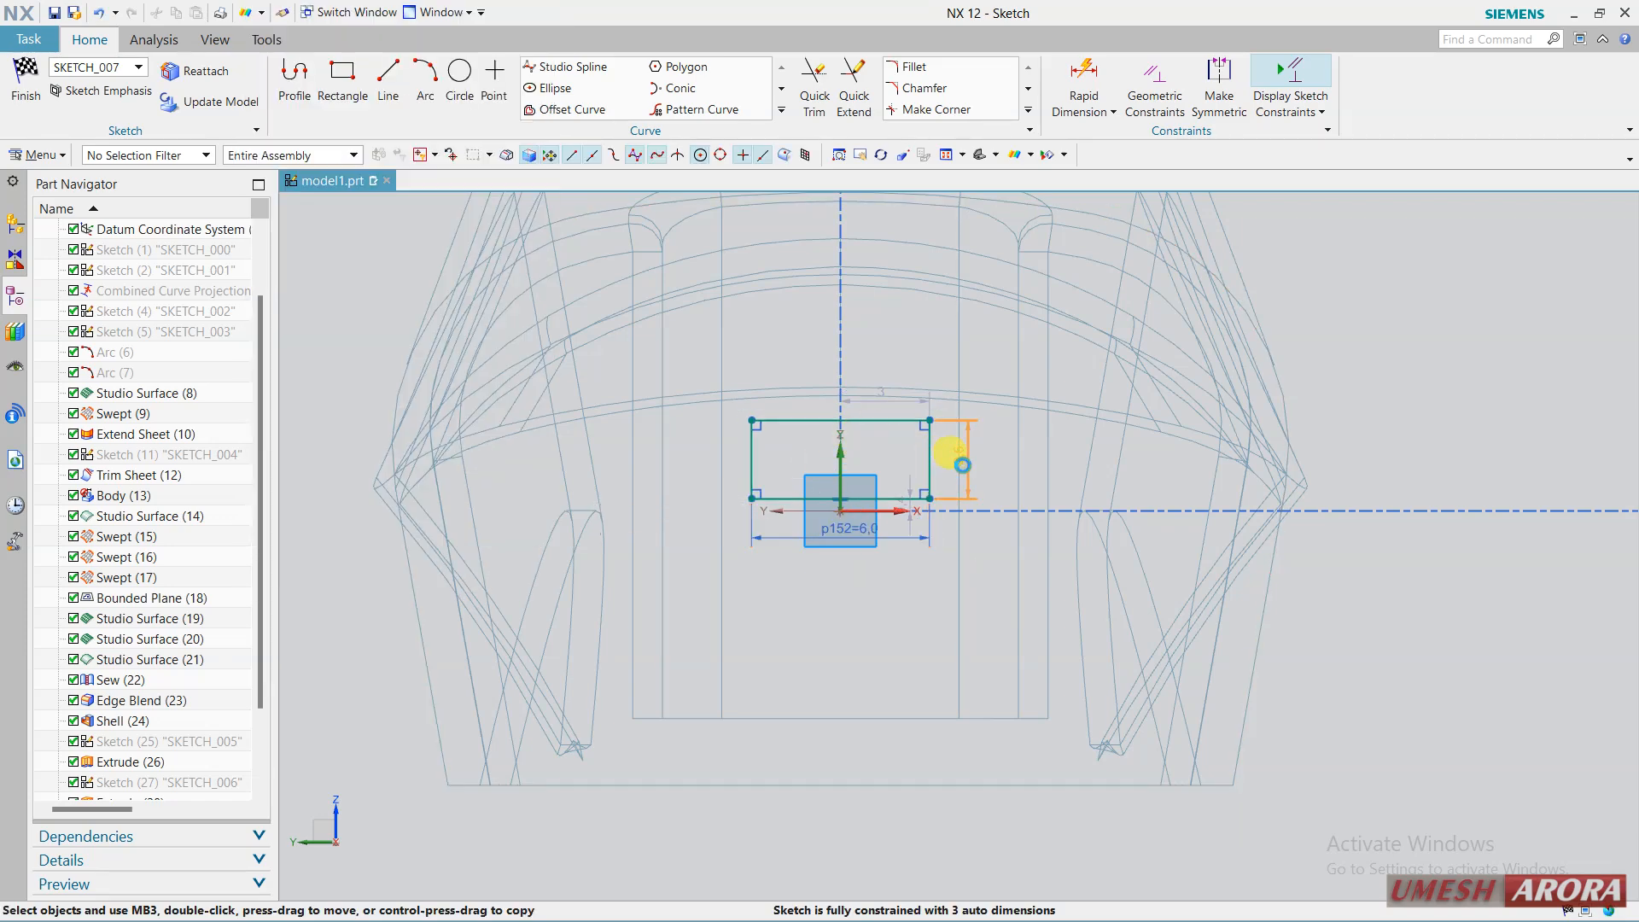
pyautogui.doubleClick(962, 465)
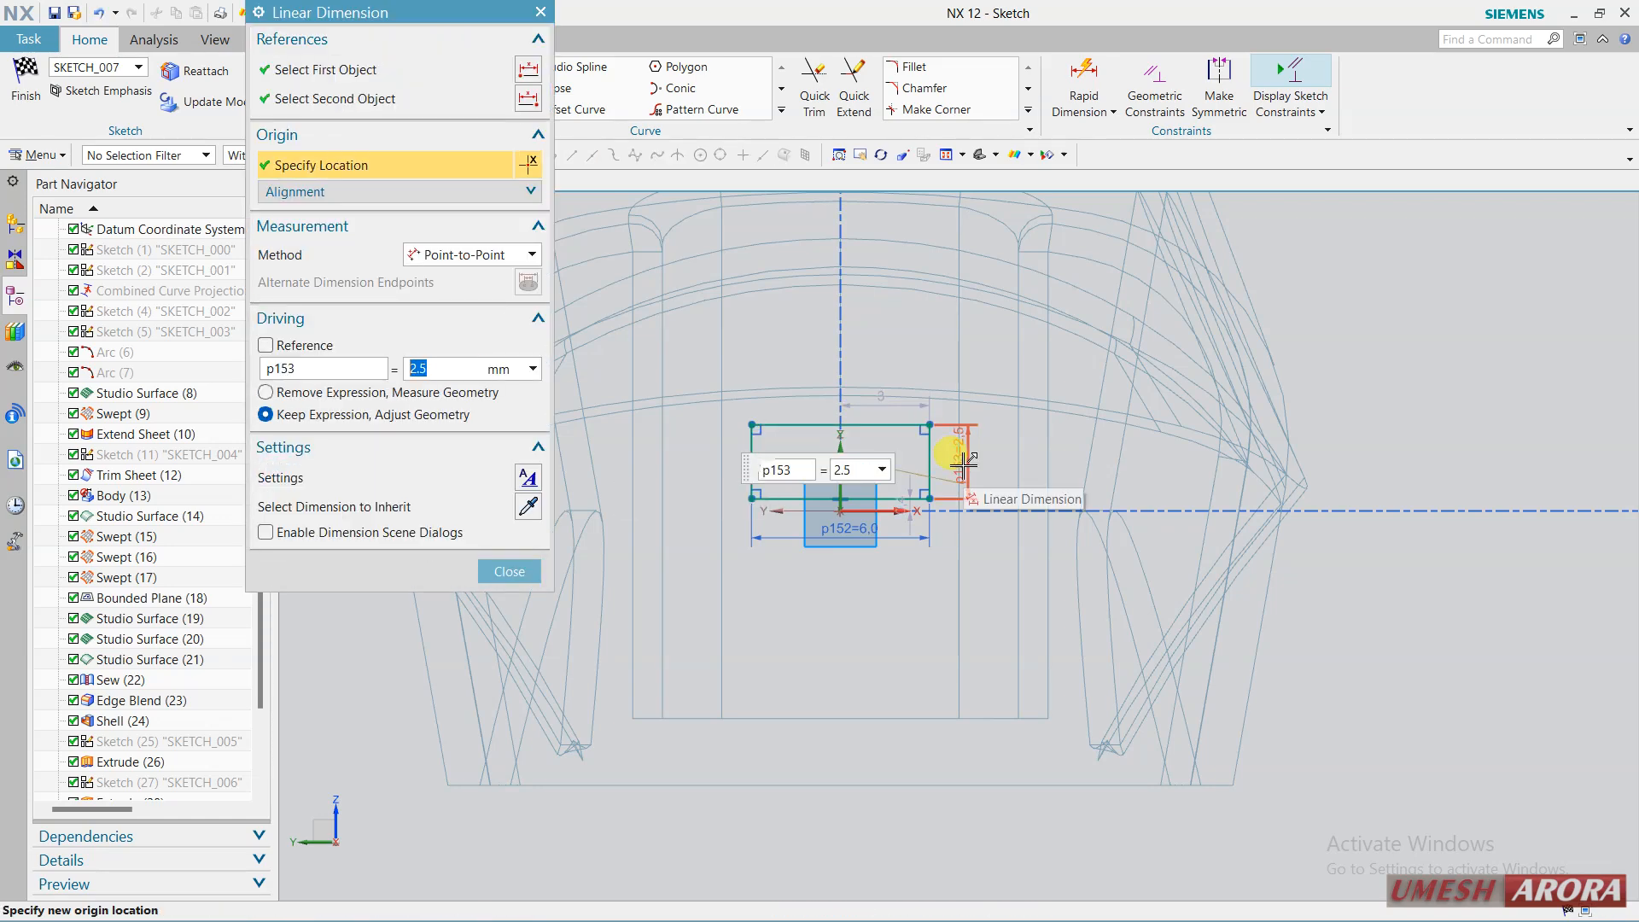
pyautogui.click(527, 566)
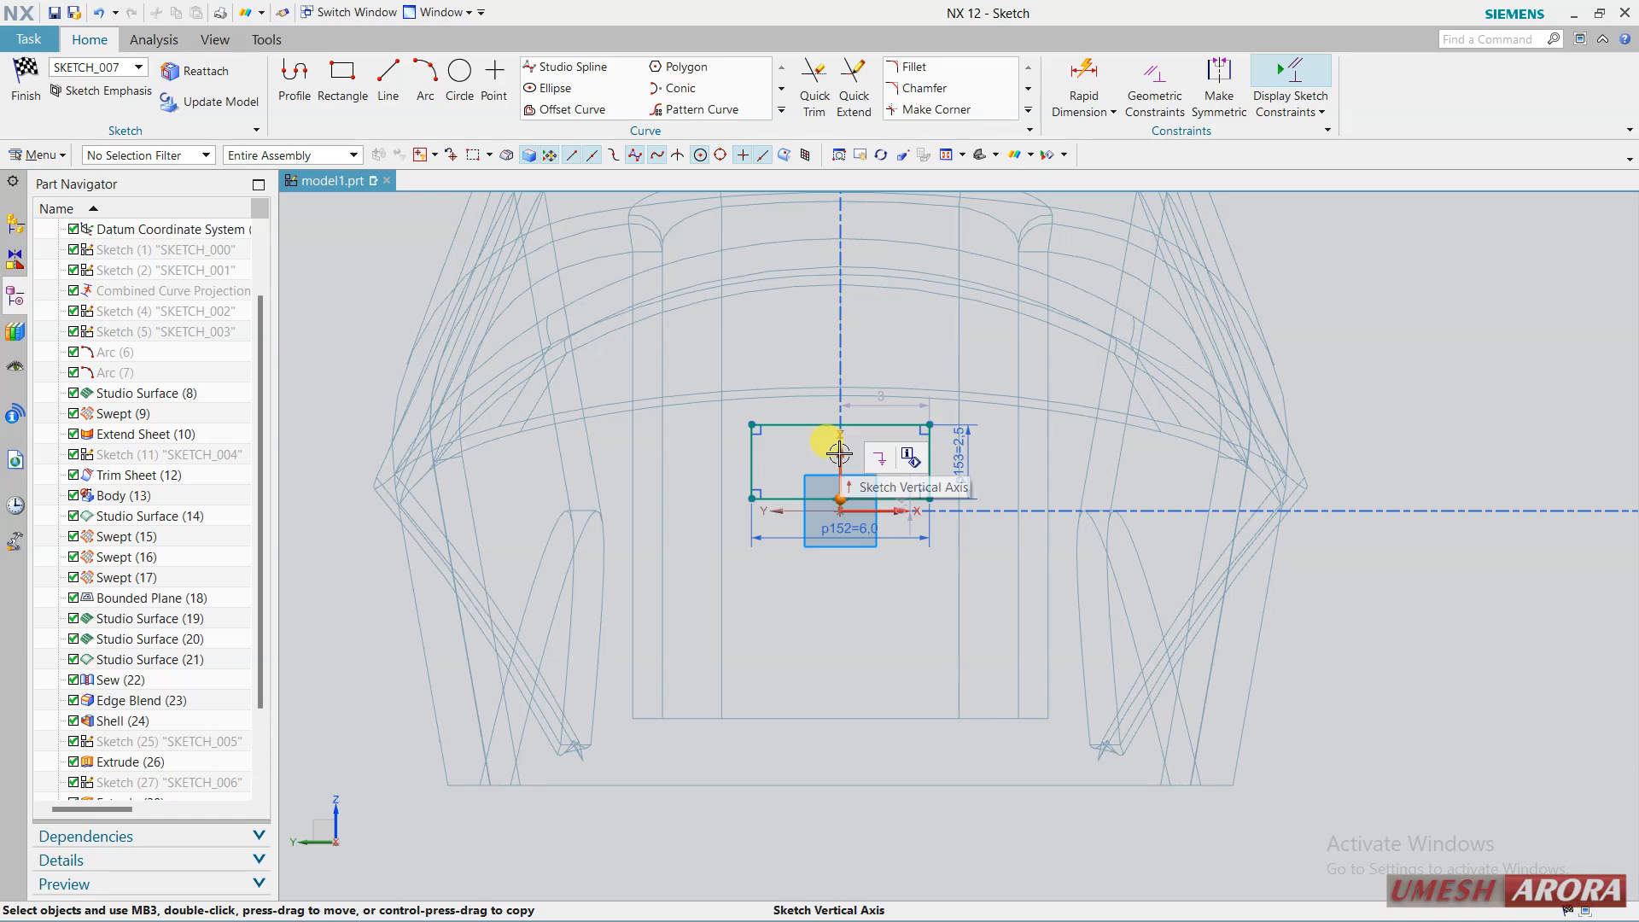
pyautogui.click(873, 426)
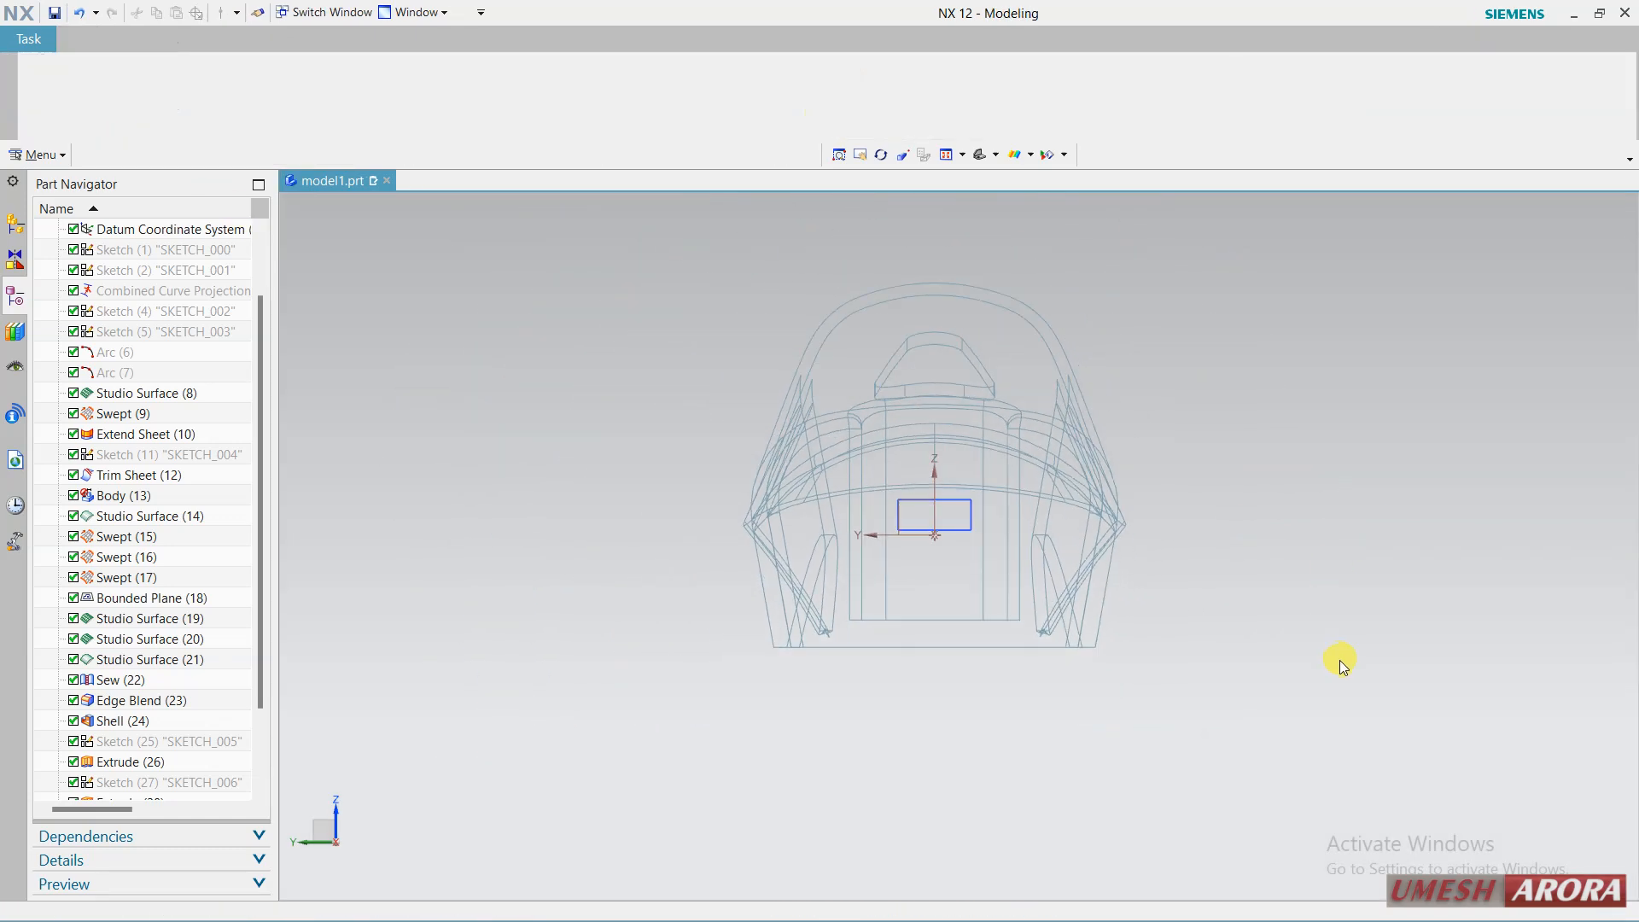
# Extrude the new rectangle into the shell from 1 mm to 7 mm, with the direction reversed, and subtract it from the body.
pyautogui.moveTo(1336, 630); pyautogui.dragTo(1181, 589, button='middle')
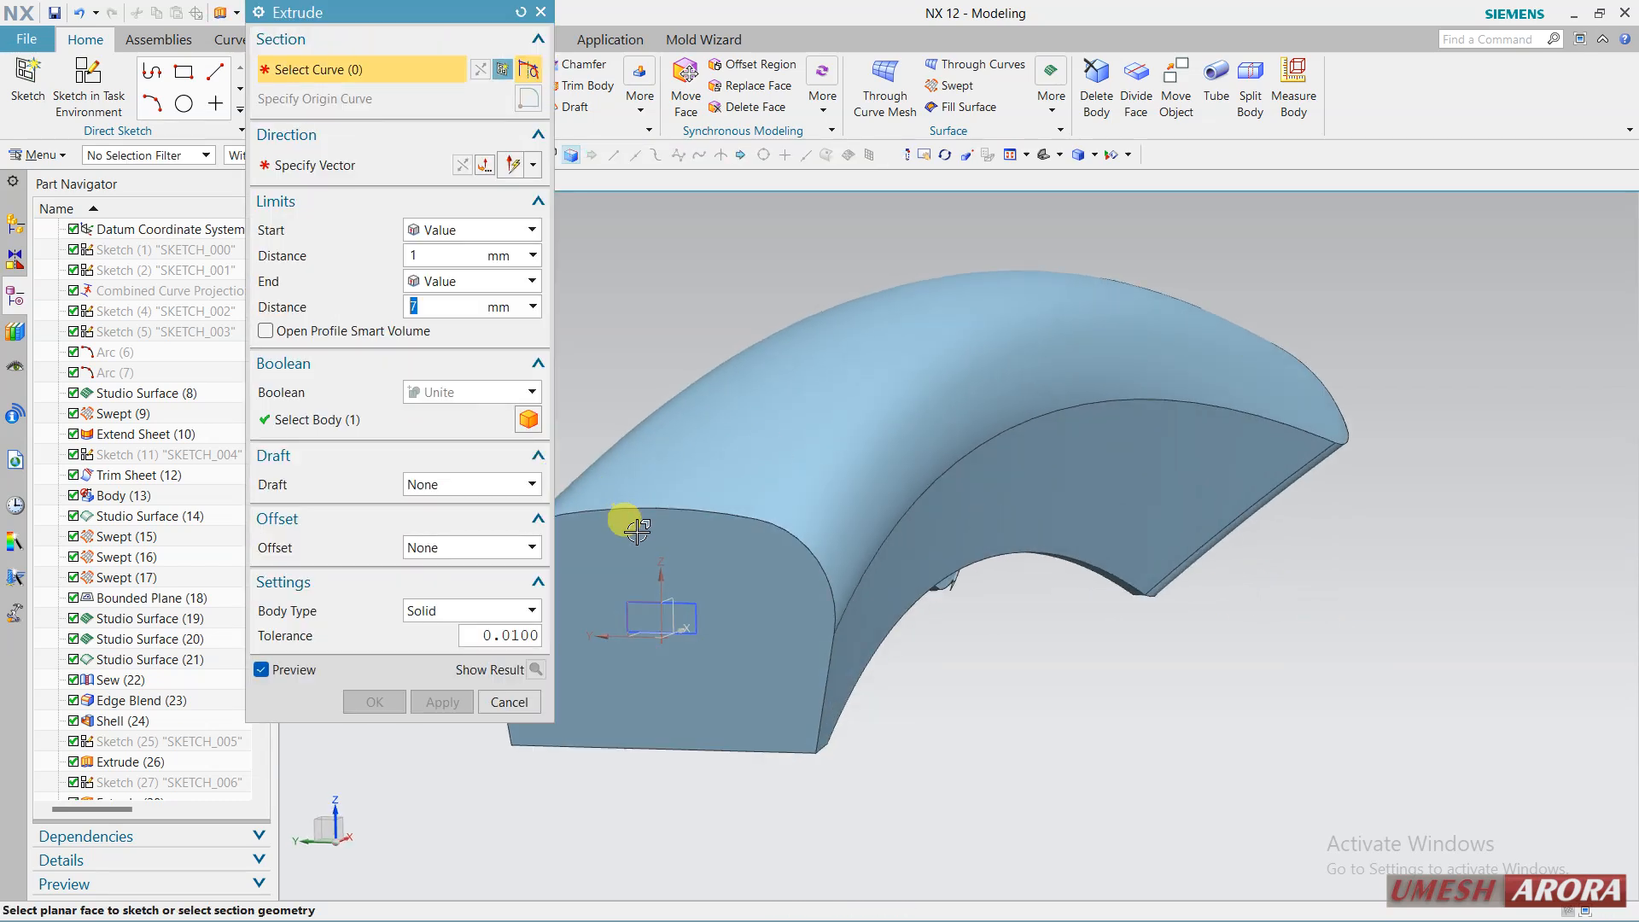
pyautogui.click(693, 606)
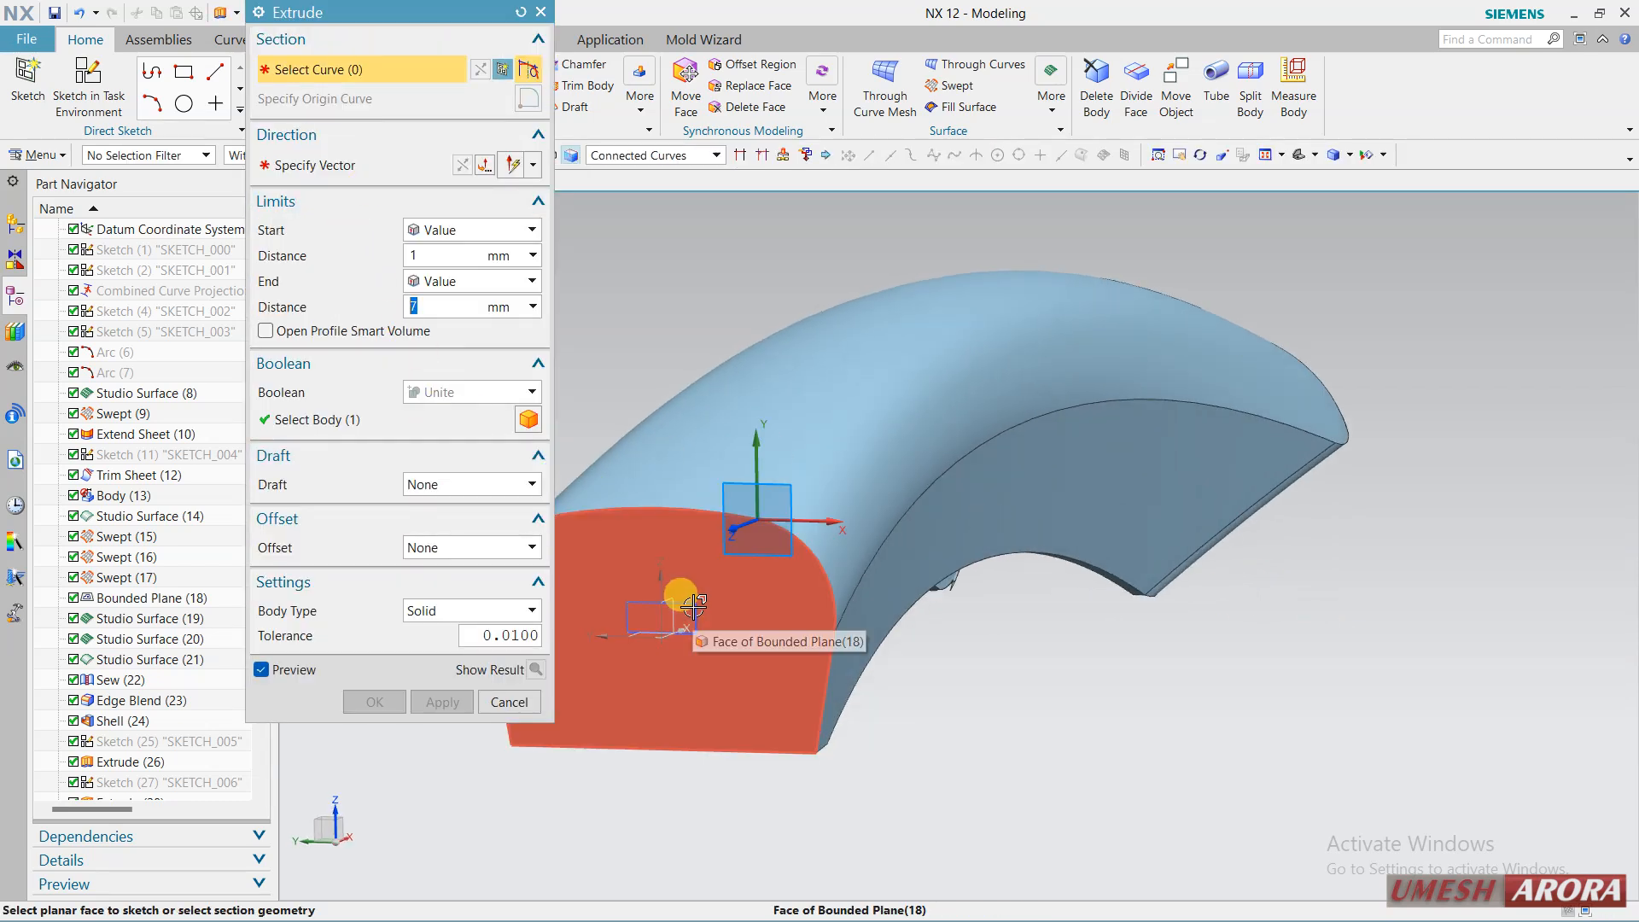
pyautogui.click(692, 607)
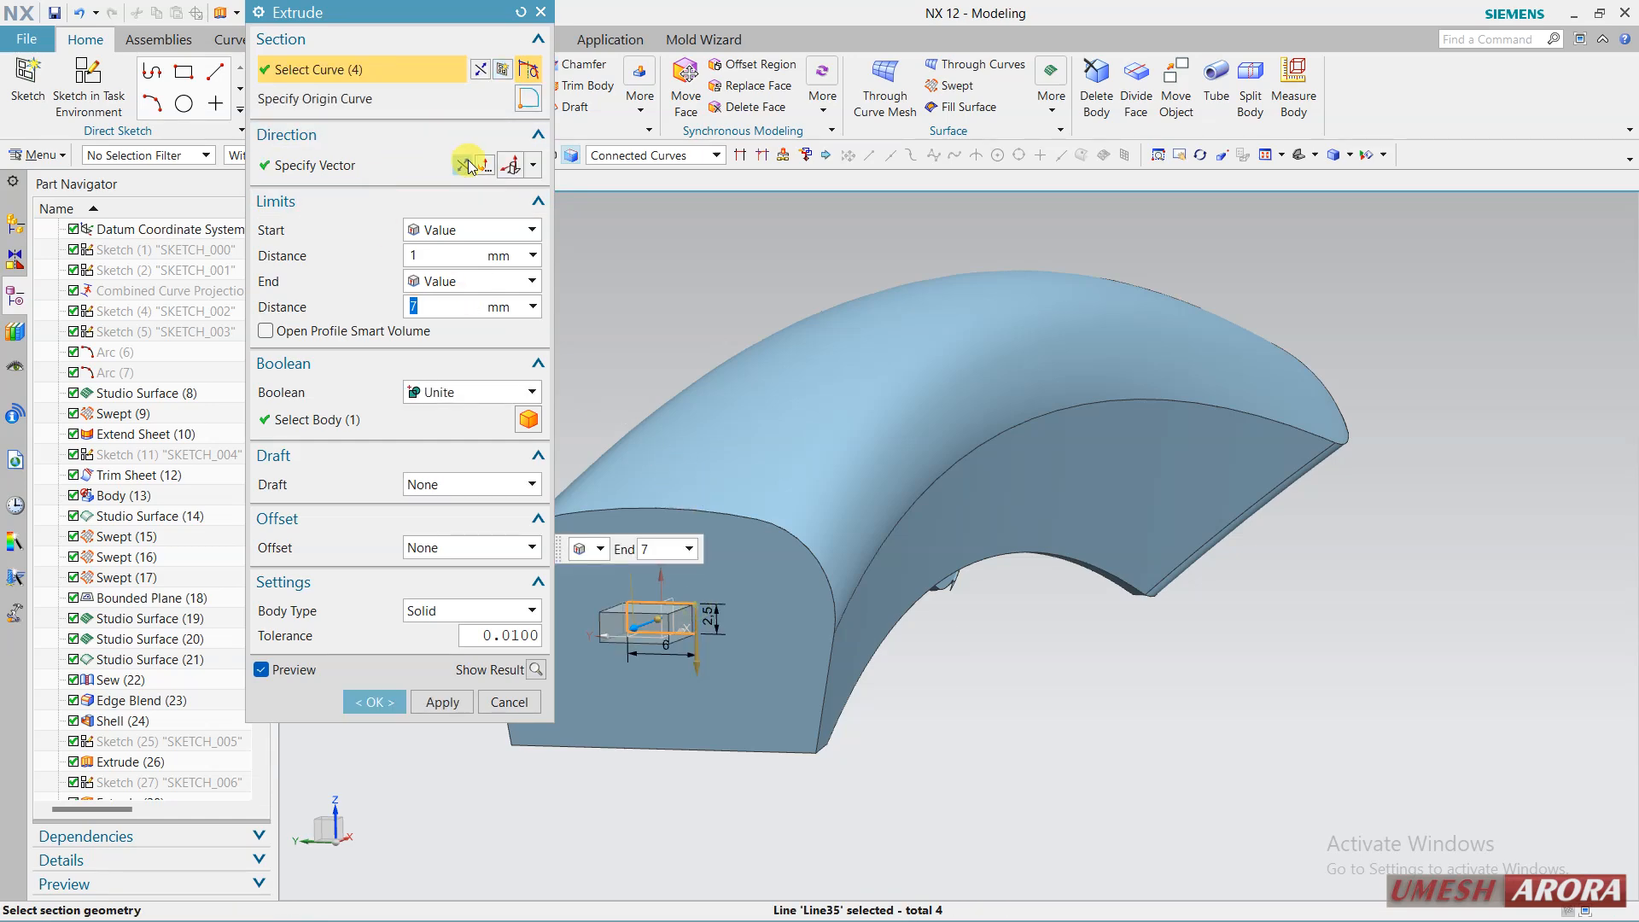
pyautogui.moveTo(1119, 694)
pyautogui.mouseDown(button='middle')
pyautogui.moveTo(947, 662)
pyautogui.moveTo(1189, 699)
pyautogui.moveTo(1288, 549)
pyautogui.moveTo(1108, 615)
pyautogui.moveTo(1039, 521)
pyautogui.mouseUp(button='middle')
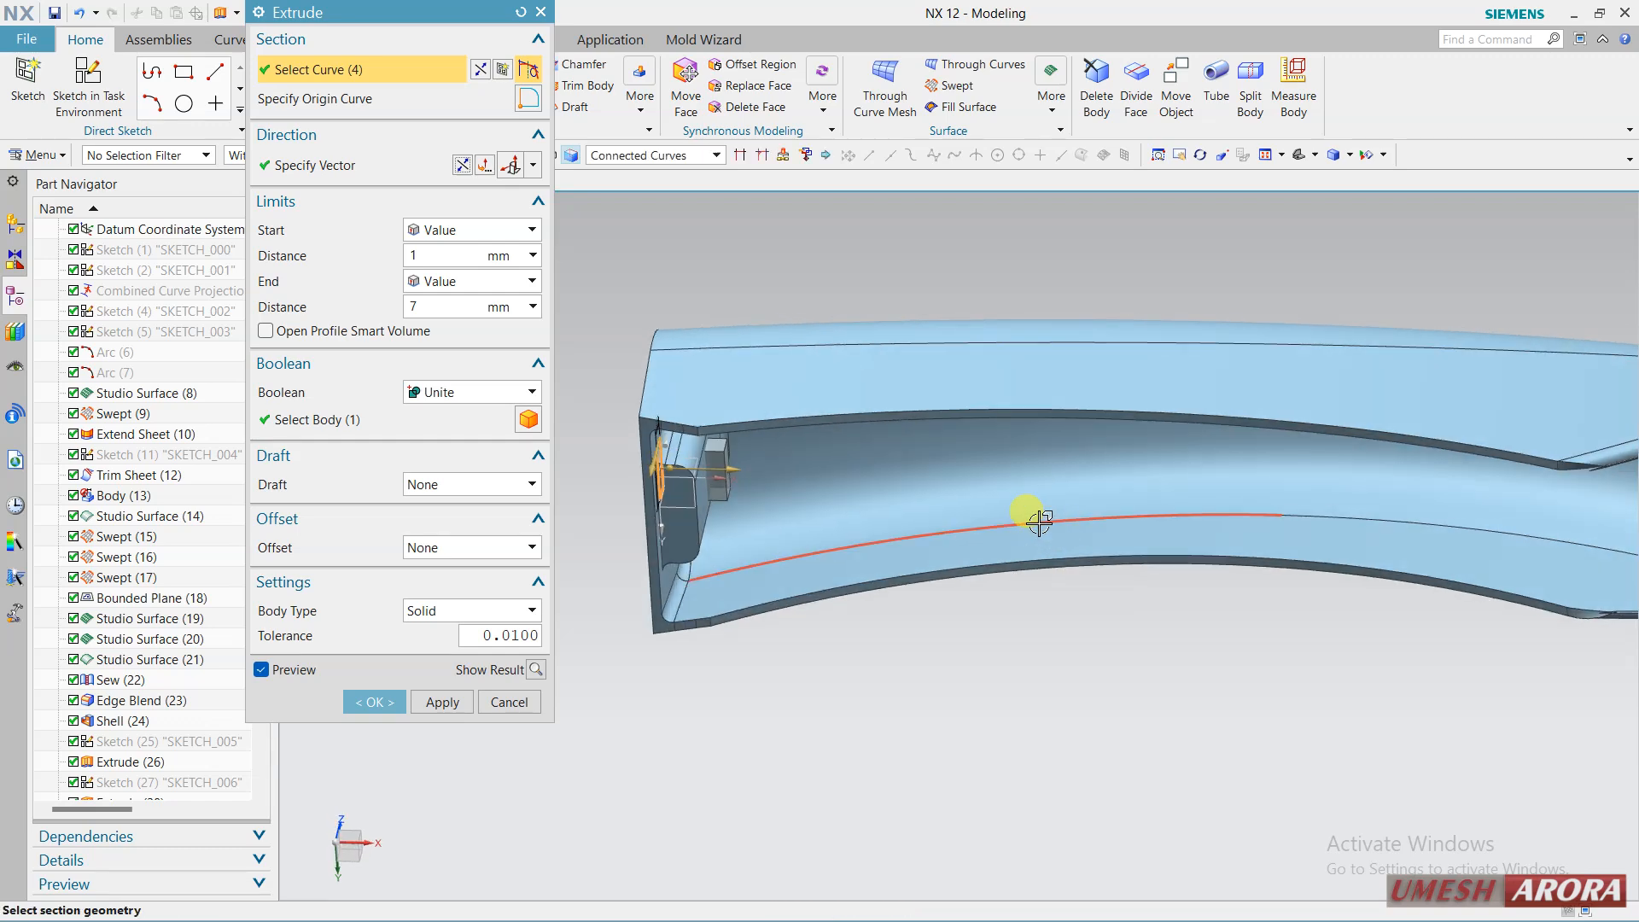
pyautogui.click(443, 395)
pyautogui.click(440, 452)
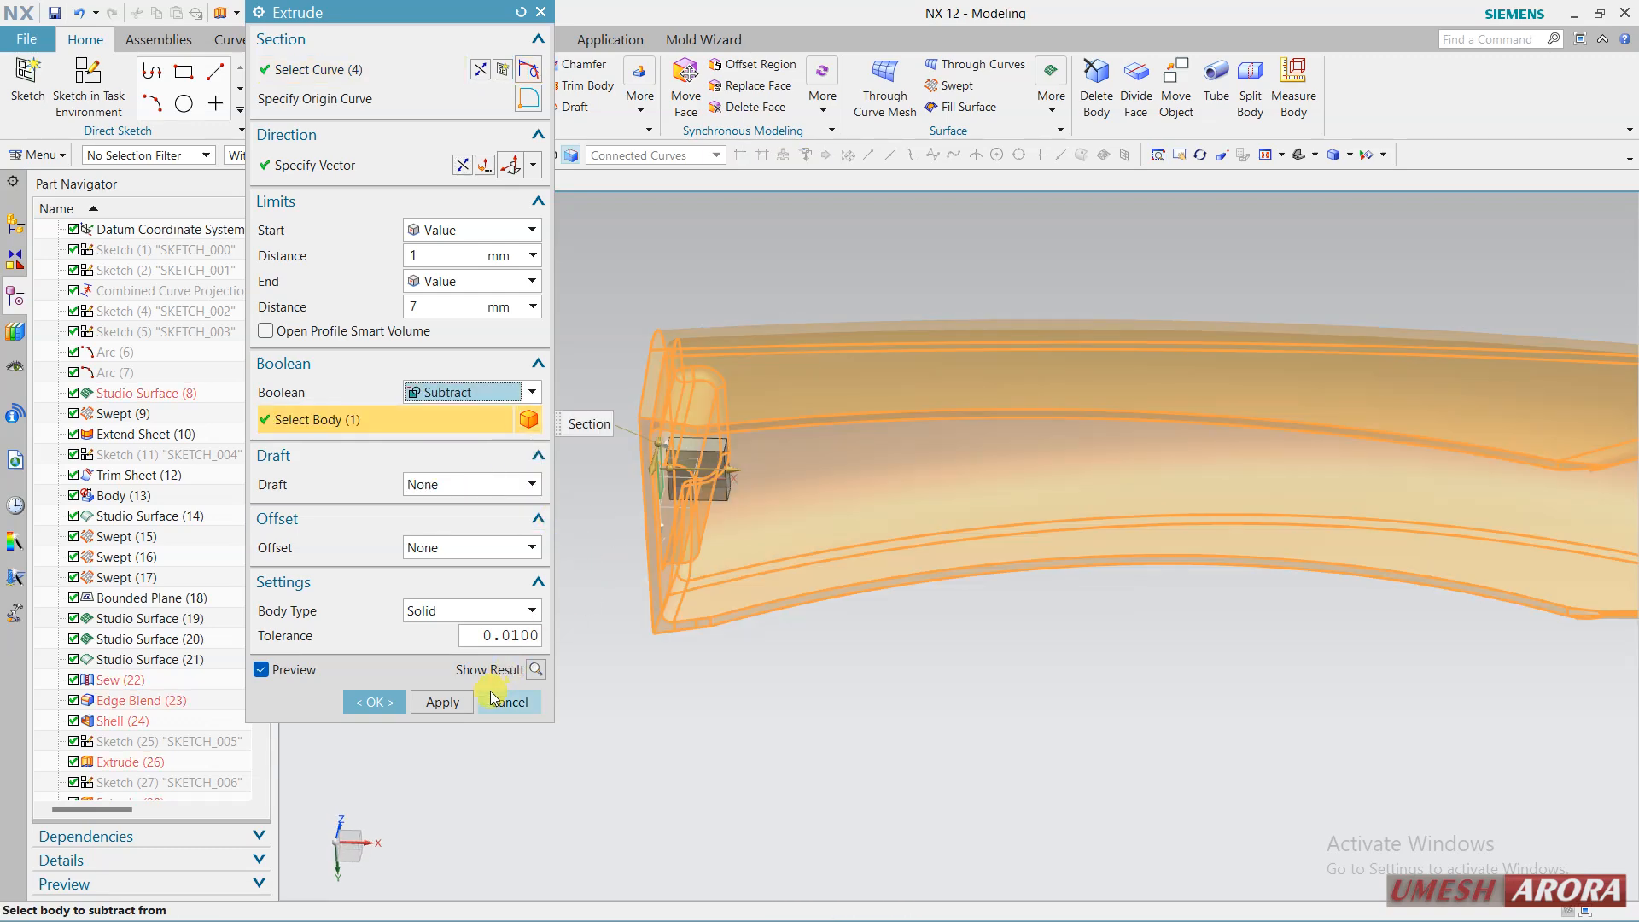
pyautogui.click(447, 702)
pyautogui.moveTo(897, 655)
pyautogui.mouseDown(button='middle')
pyautogui.moveTo(940, 655)
pyautogui.moveTo(915, 661)
pyautogui.mouseUp(button='middle')
pyautogui.click(528, 695)
pyautogui.scroll(-2, 120, 725)
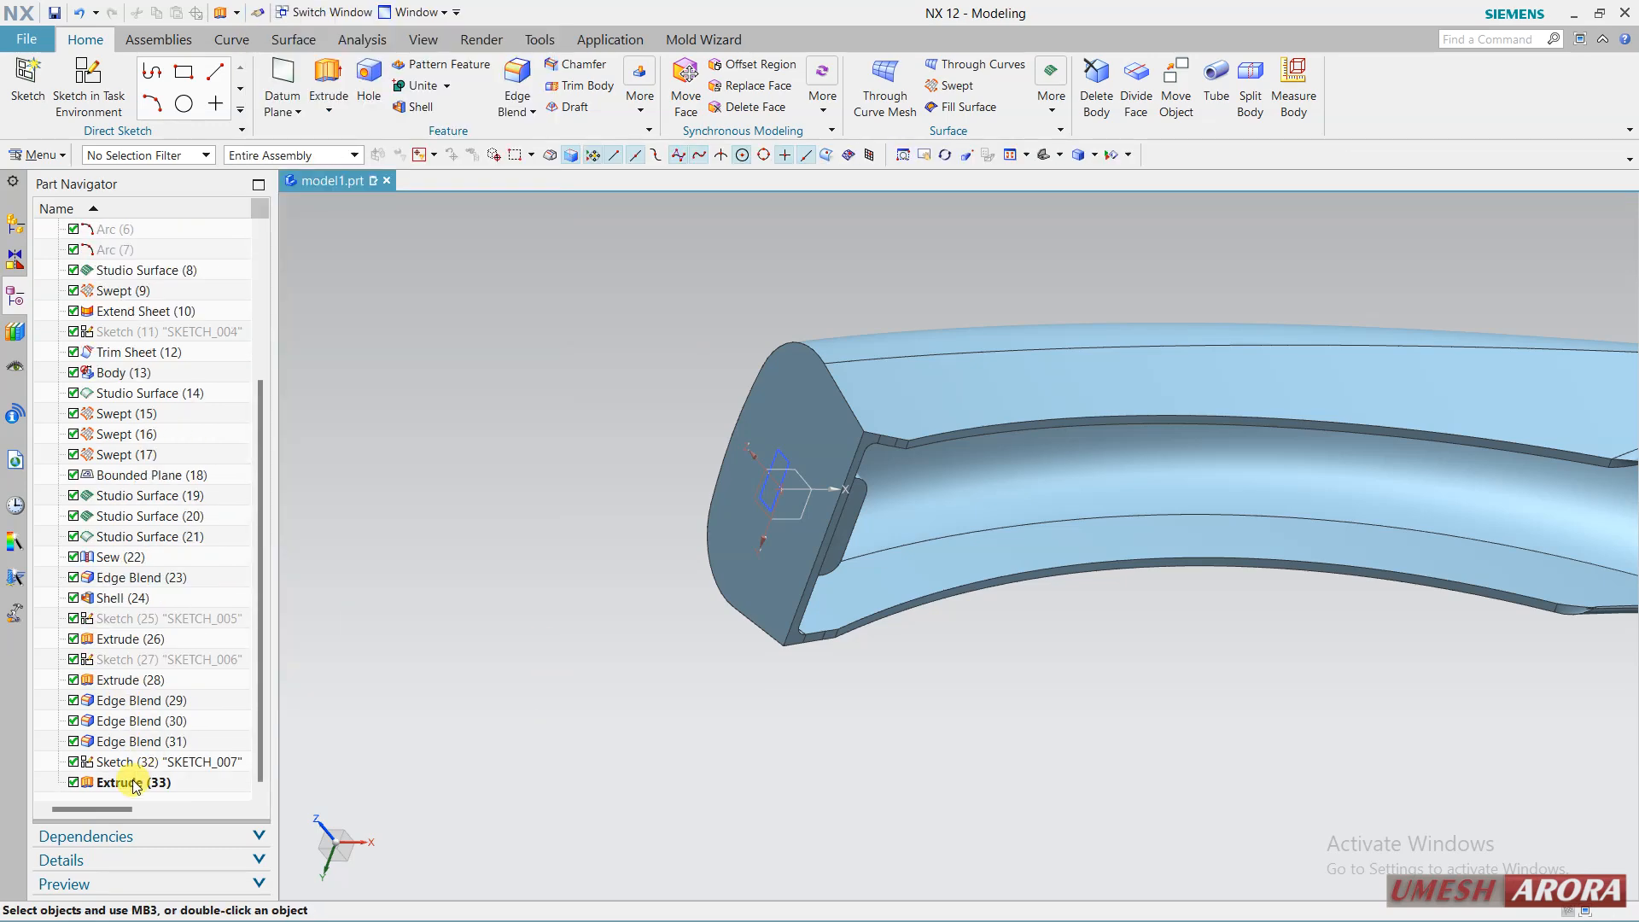
# Edit the rectangular slot's extrude so that its start distance is -8.5 mm, extending the cut outward through the flat end.
pyautogui.click(128, 782)
pyautogui.scroll(1, 725, 504)
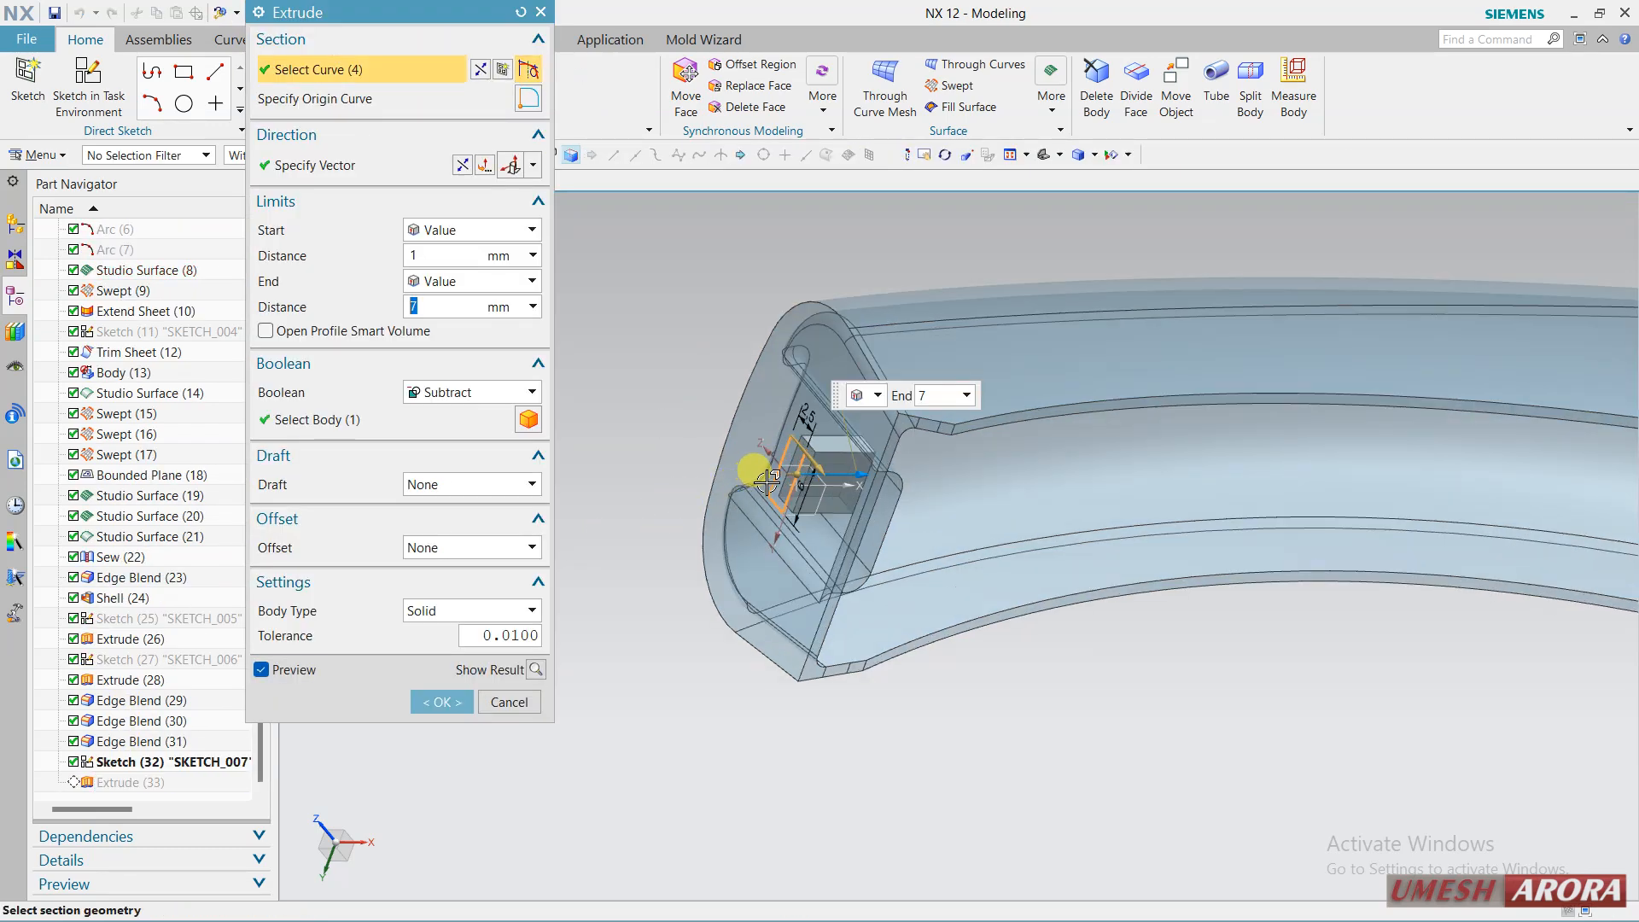
pyautogui.moveTo(751, 480); pyautogui.dragTo(687, 469)
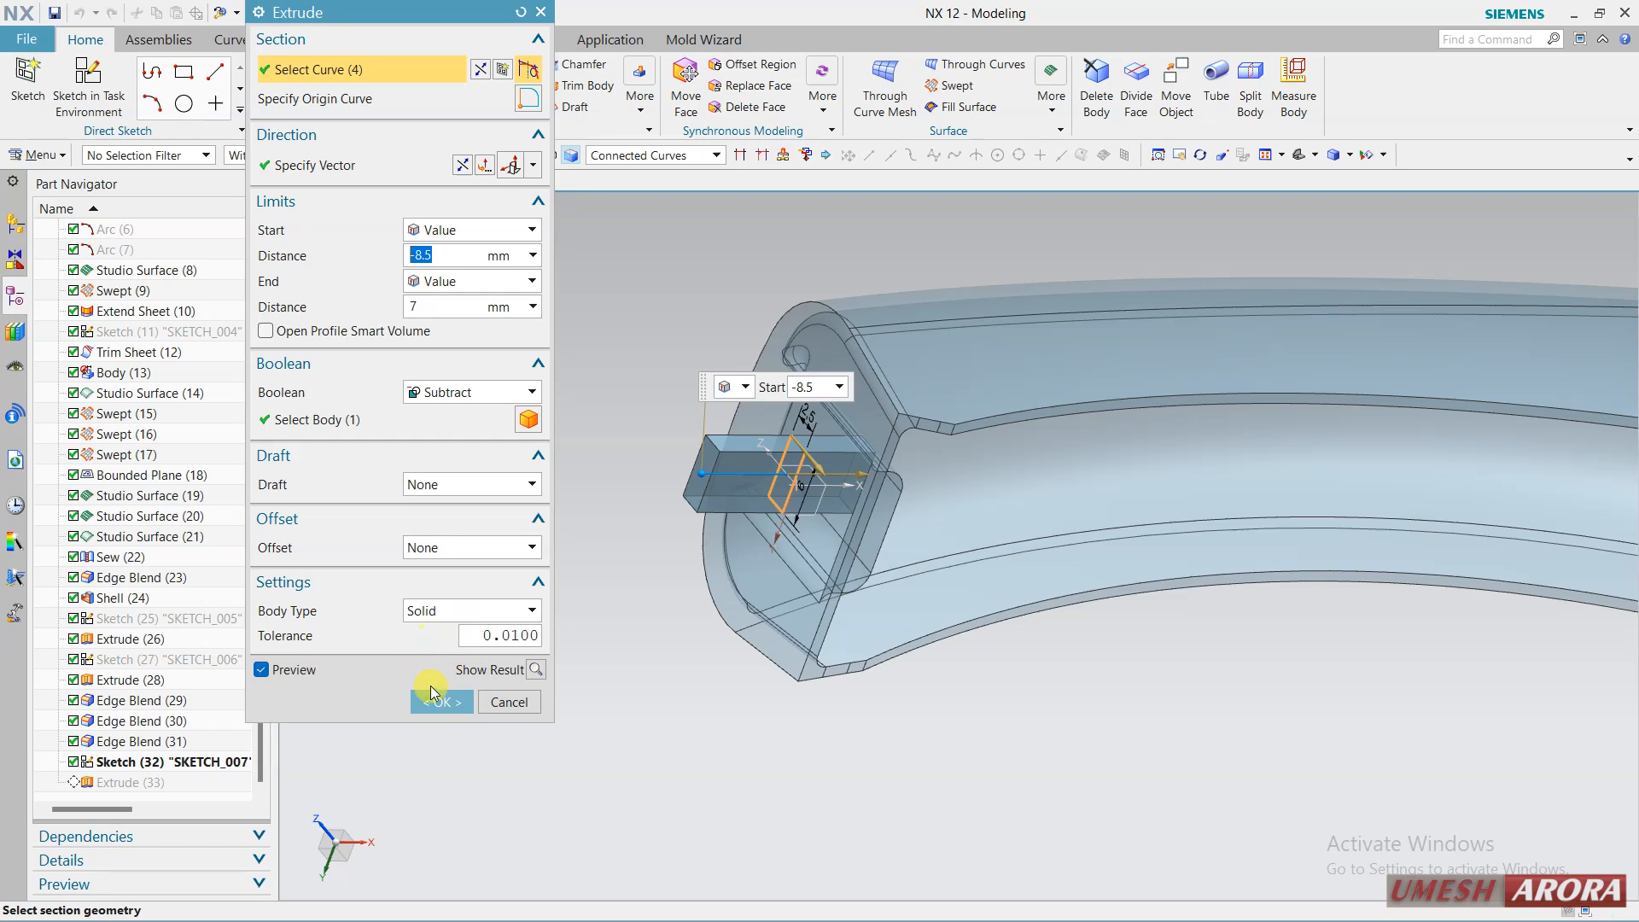
pyautogui.click(450, 706)
# Set the width of the rectangle in the inner block's sketch to 6 mm and finish the sketch.
pyautogui.moveTo(557, 692); pyautogui.dragTo(685, 610, button='middle')
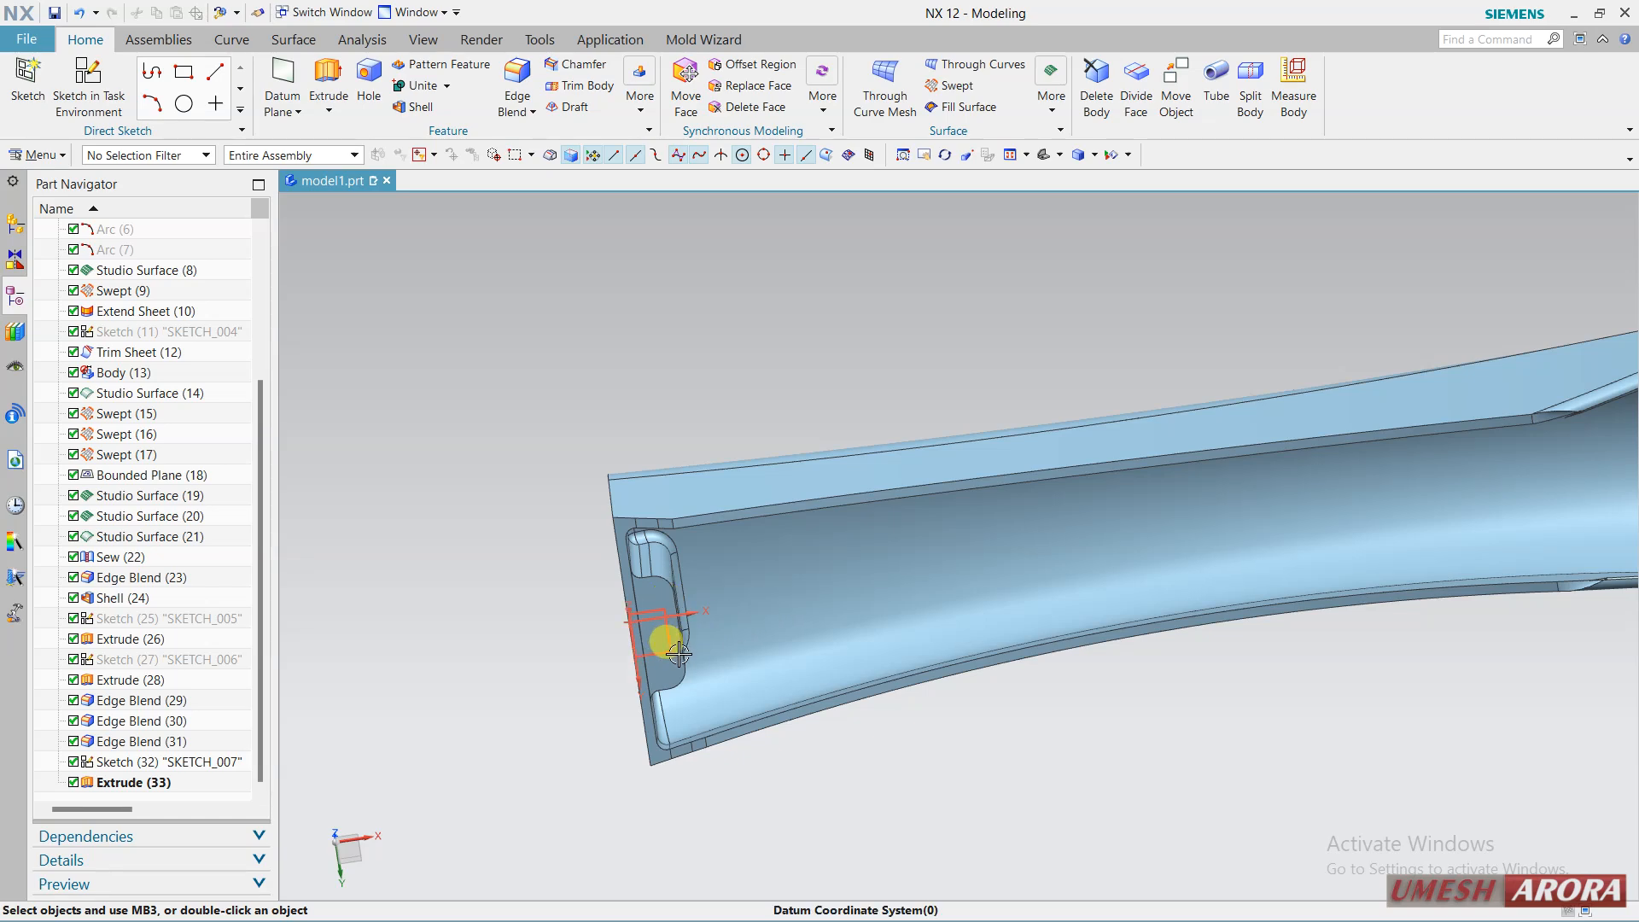
pyautogui.doubleClick(171, 660)
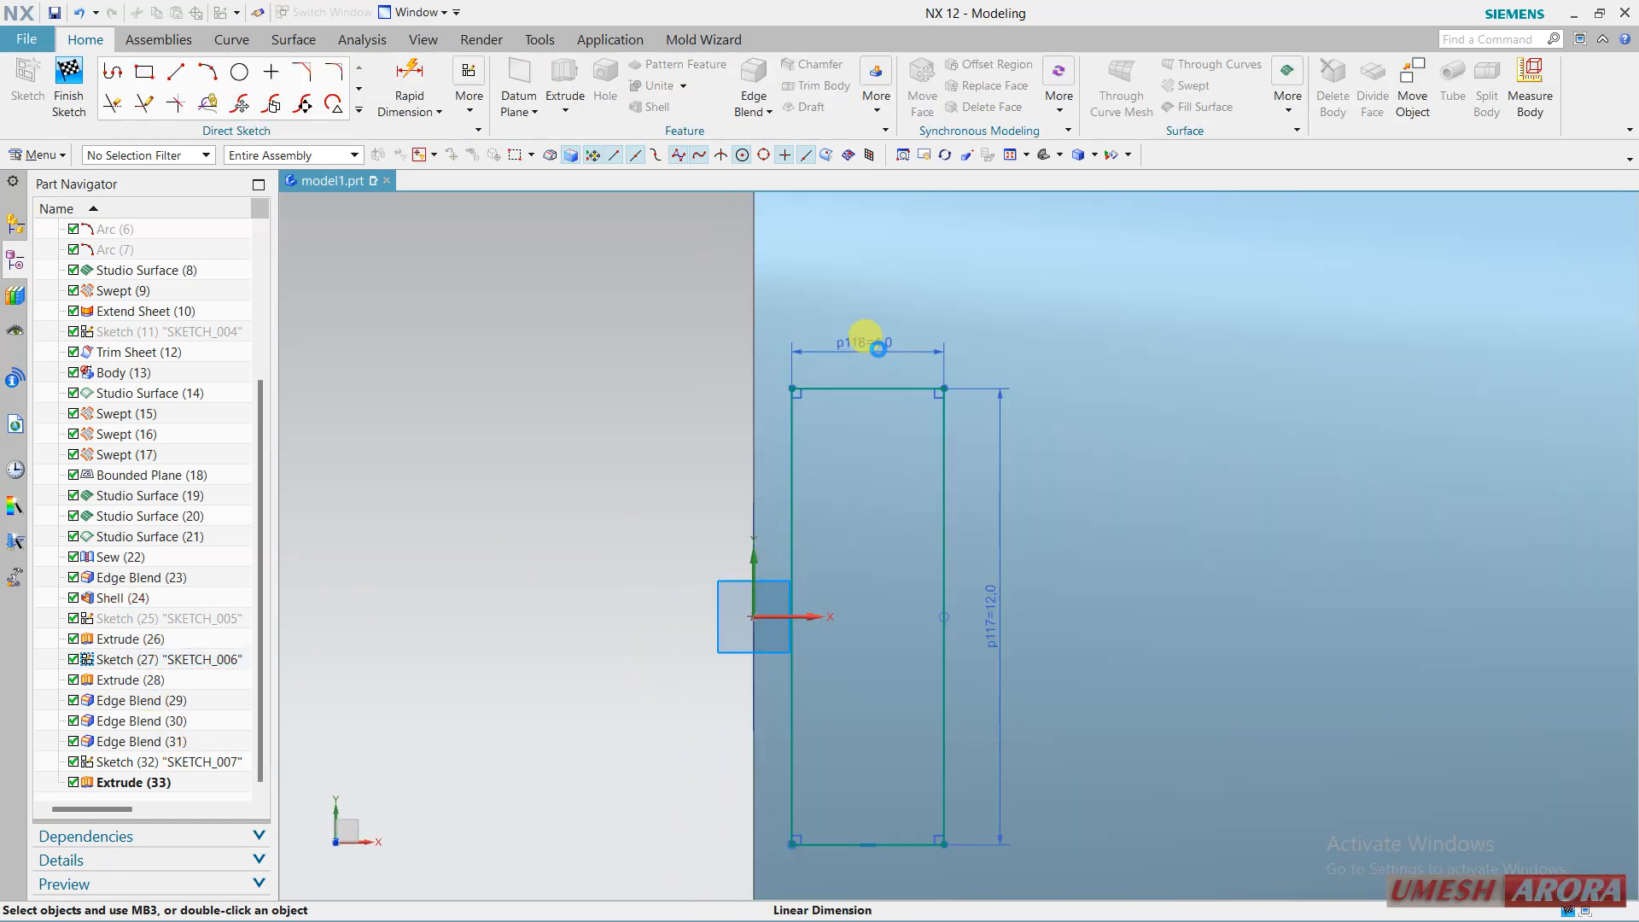
pyautogui.write('6')
pyautogui.press('Return')
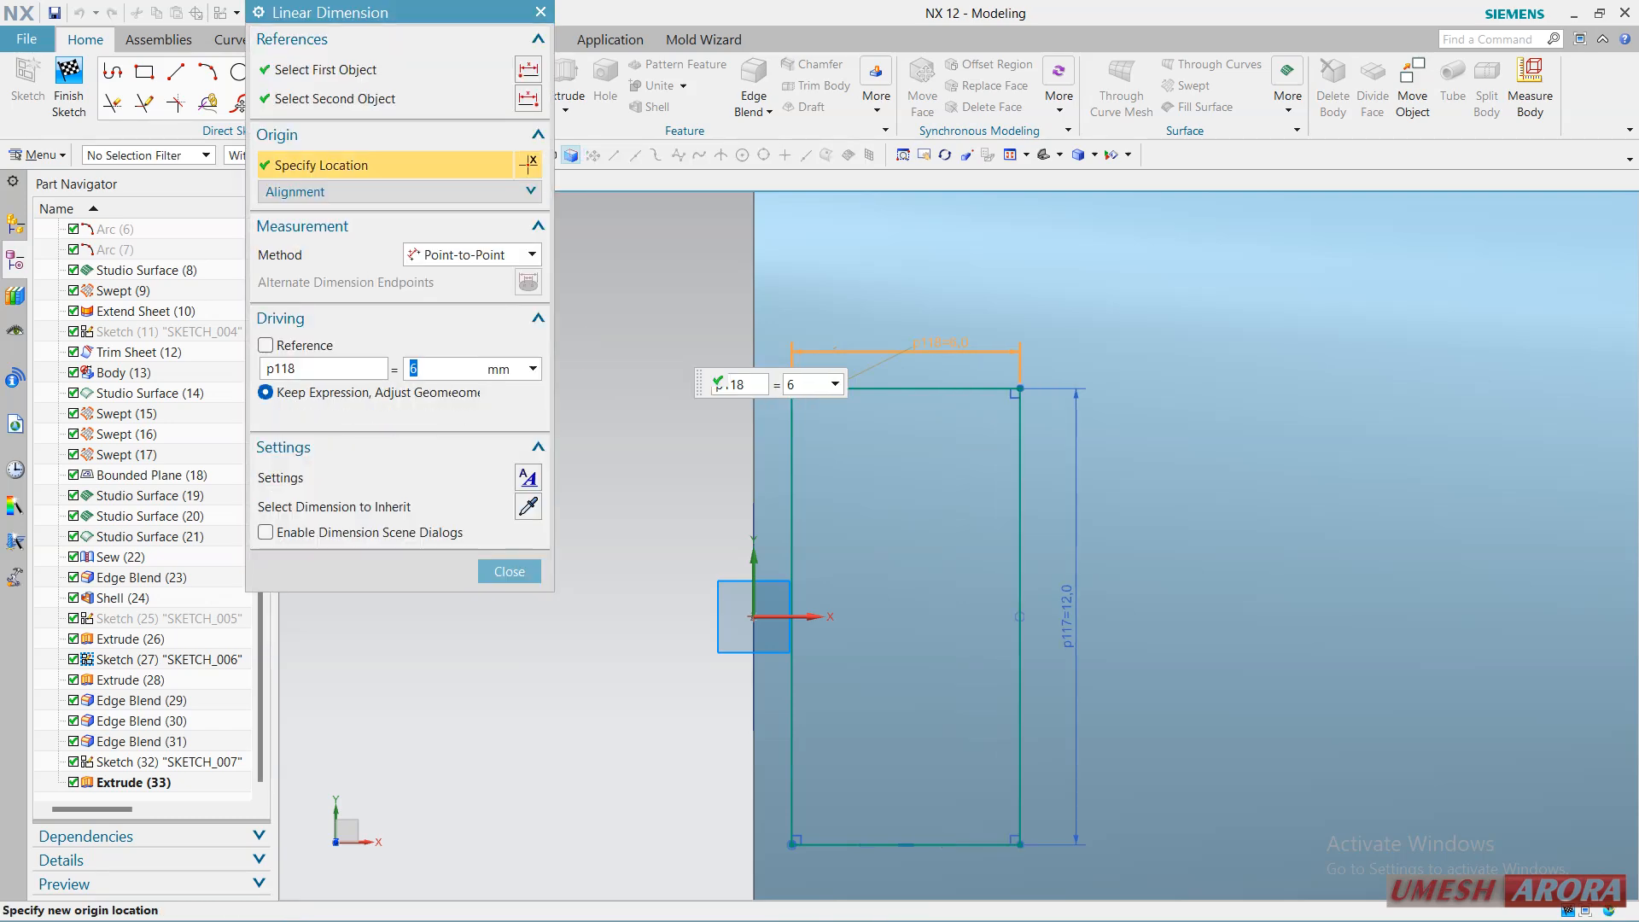
pyautogui.click(510, 573)
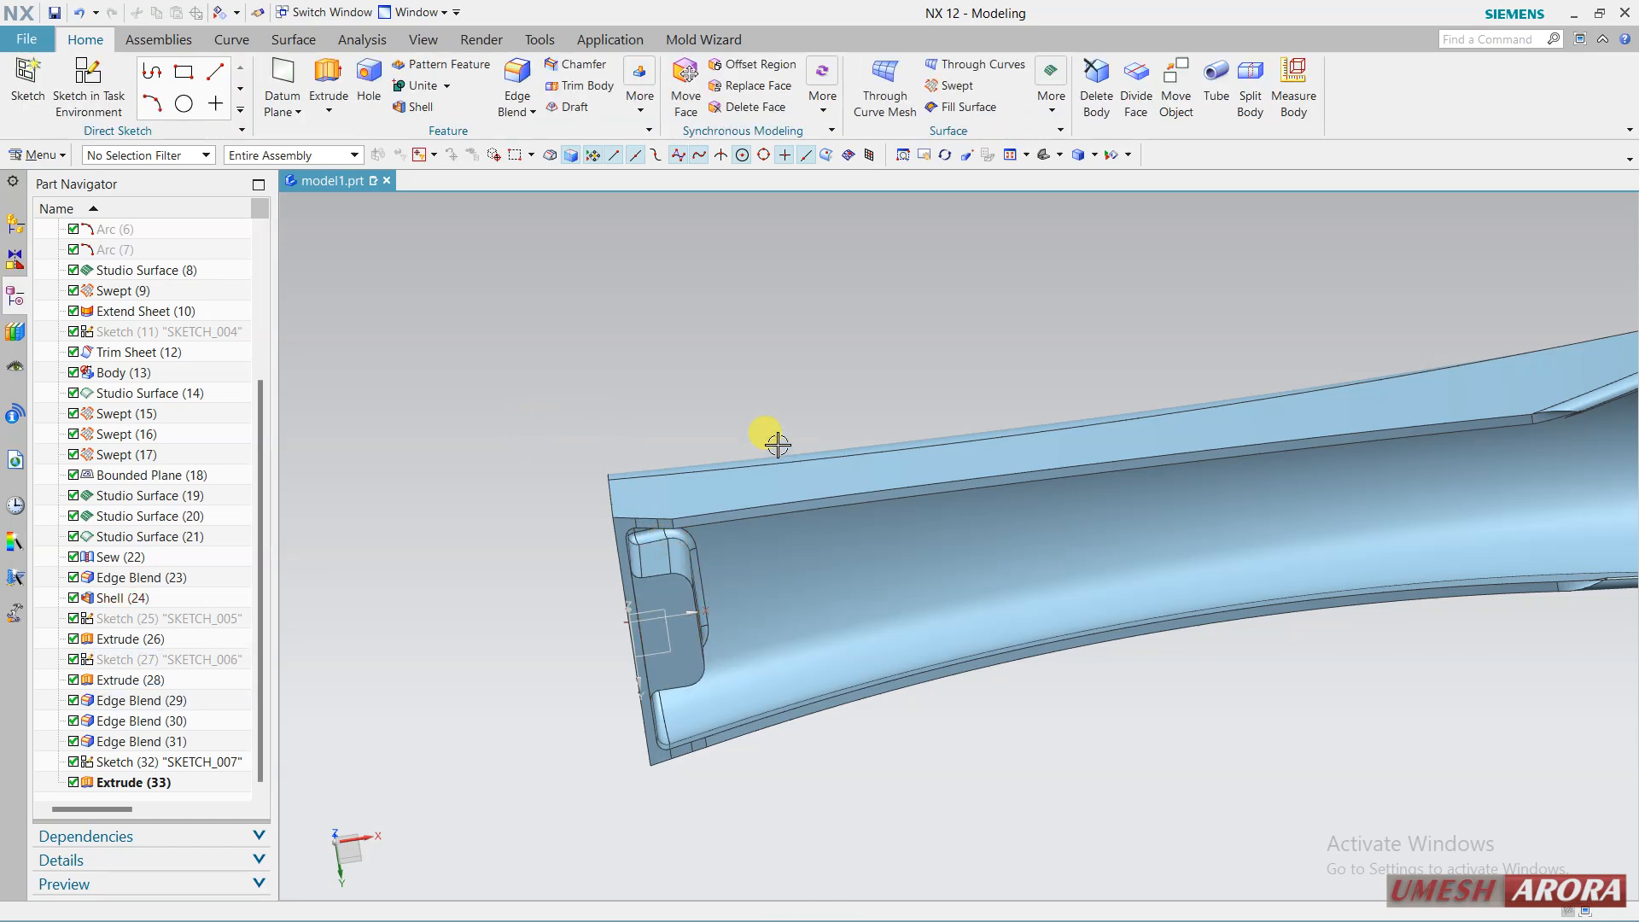
pyautogui.moveTo(775, 439); pyautogui.dragTo(788, 407, button='middle')
pyautogui.moveTo(578, 391); pyautogui.dragTo(644, 607, button='middle')
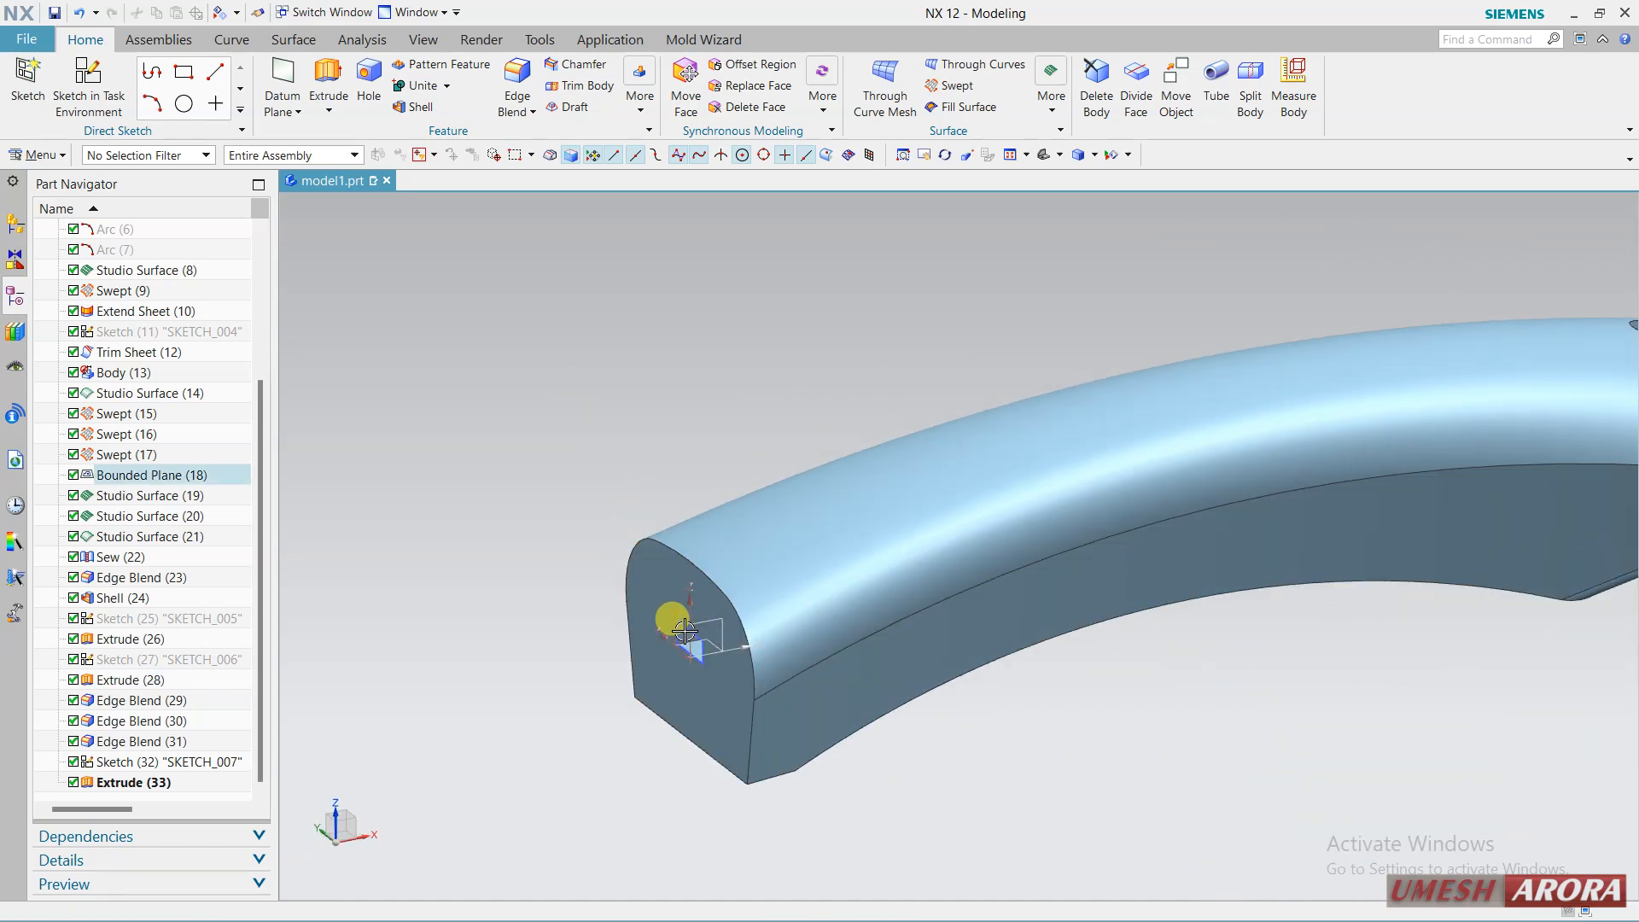
pyautogui.scroll(5, 944, 677)
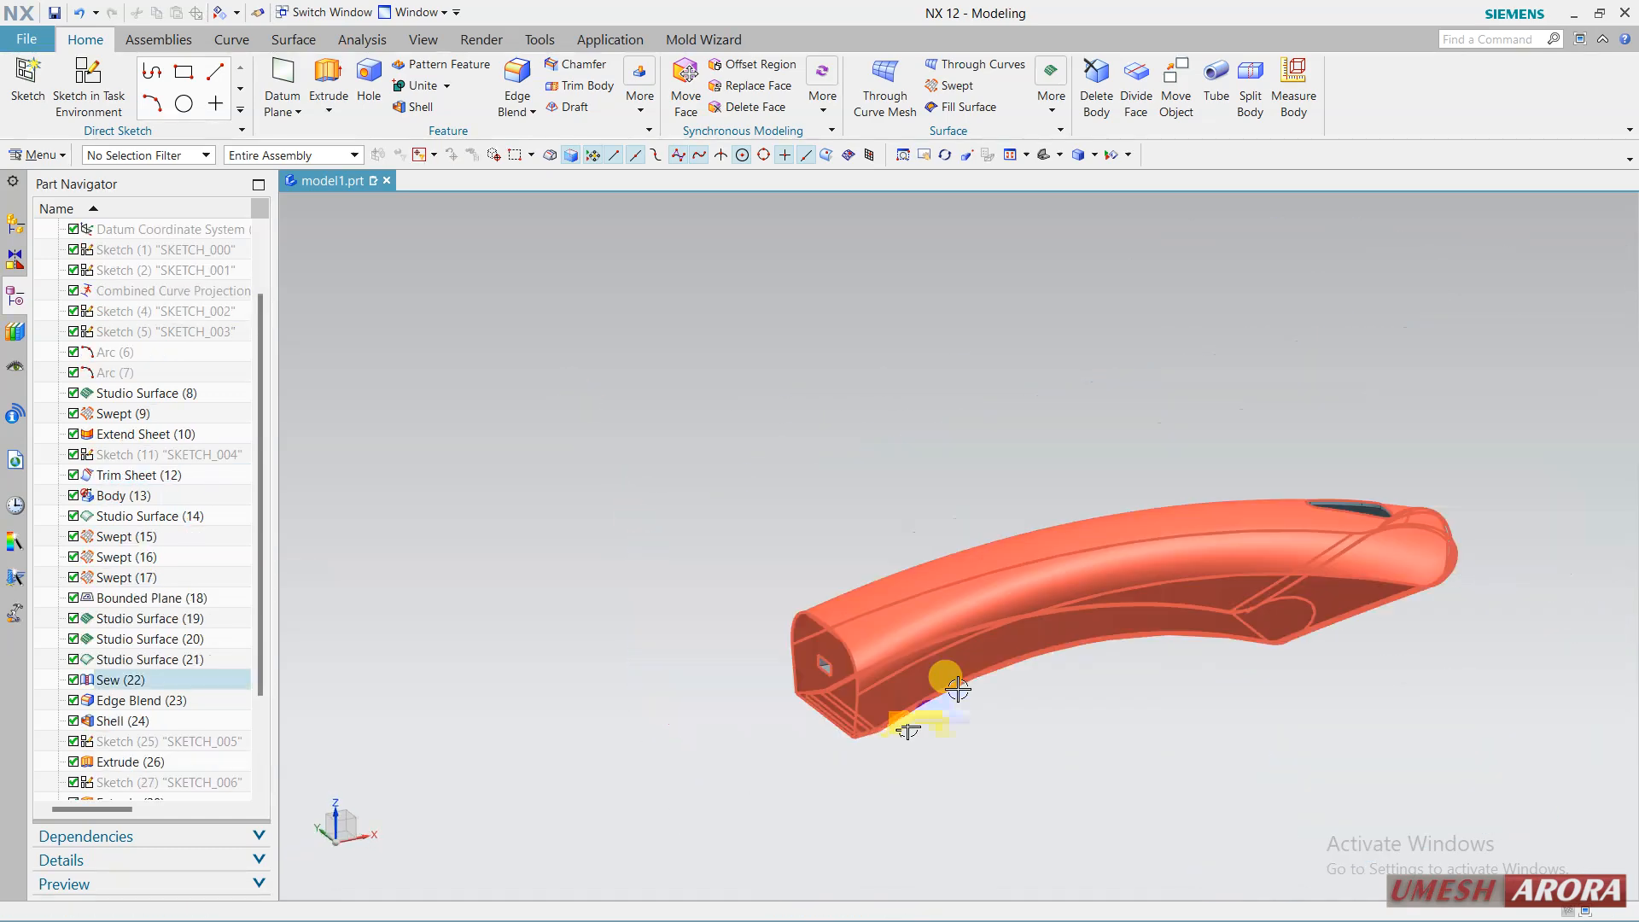
pyautogui.moveTo(944, 677); pyautogui.dragTo(1214, 743, button='middle')
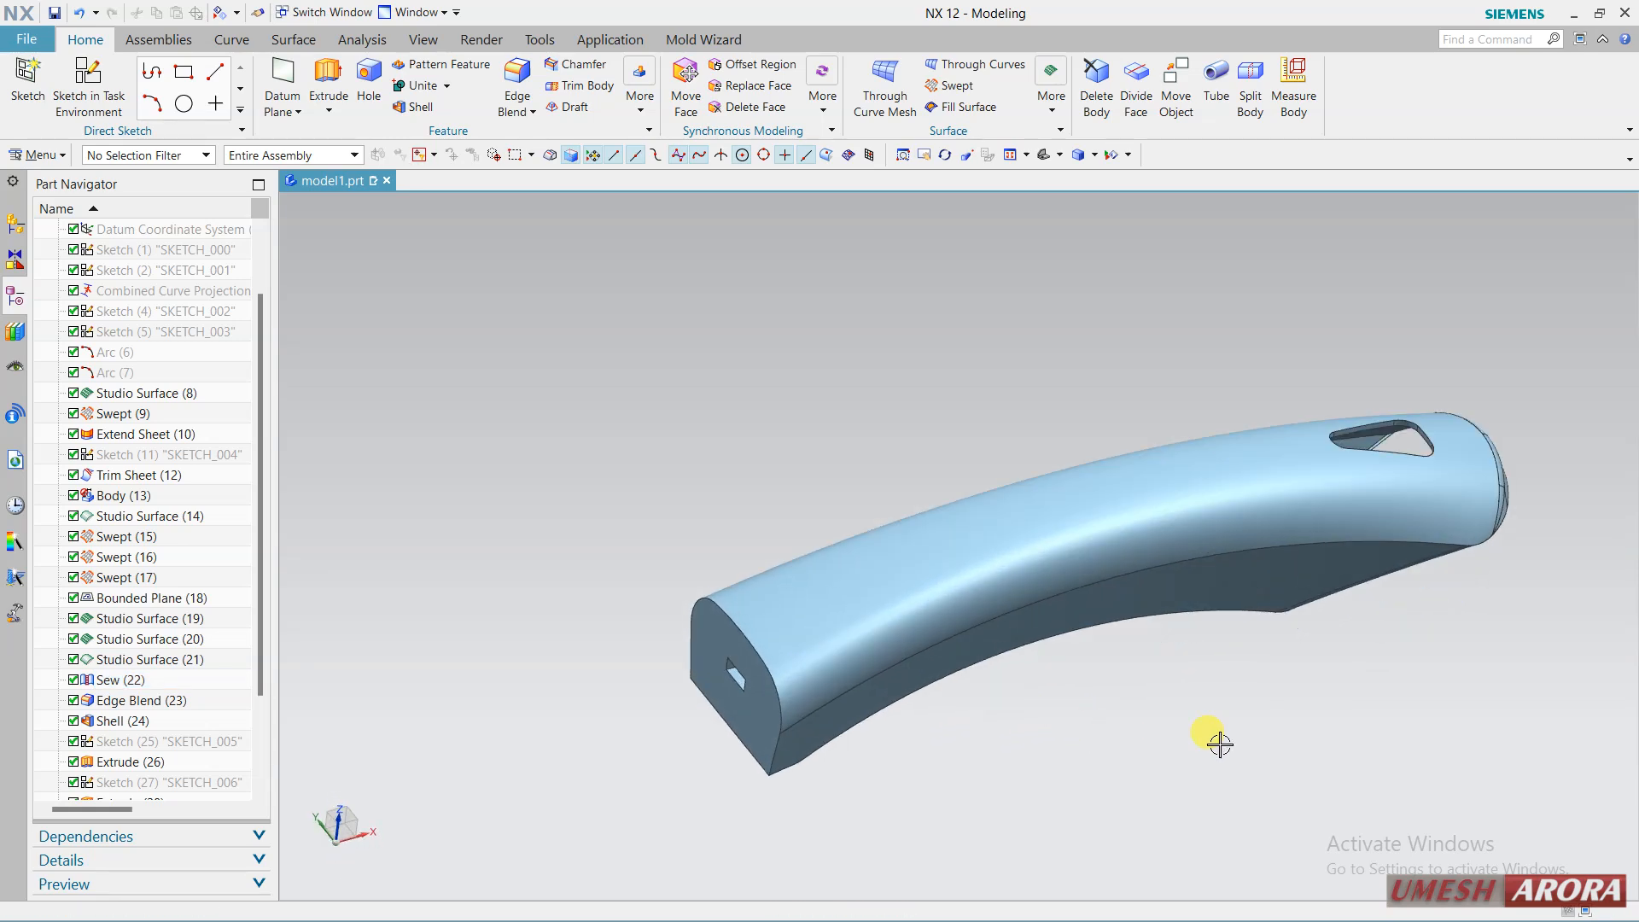